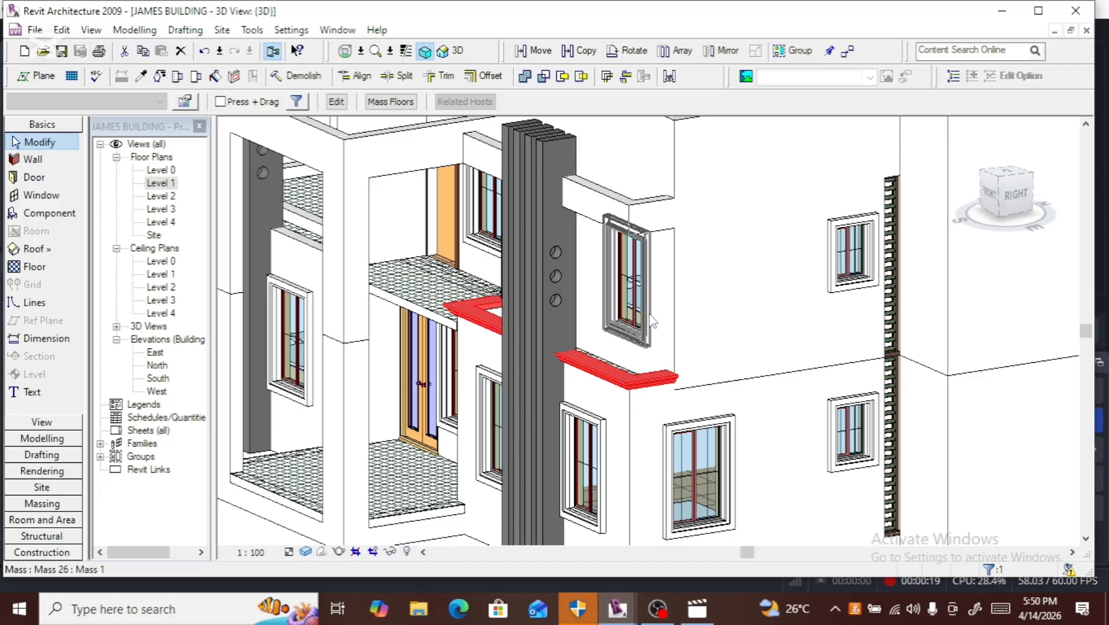
Step: Open the Level 2 floor plan at the narrow hatched strip outside the bedroom's two W1 windows
scroll(653, 315, down, 3)
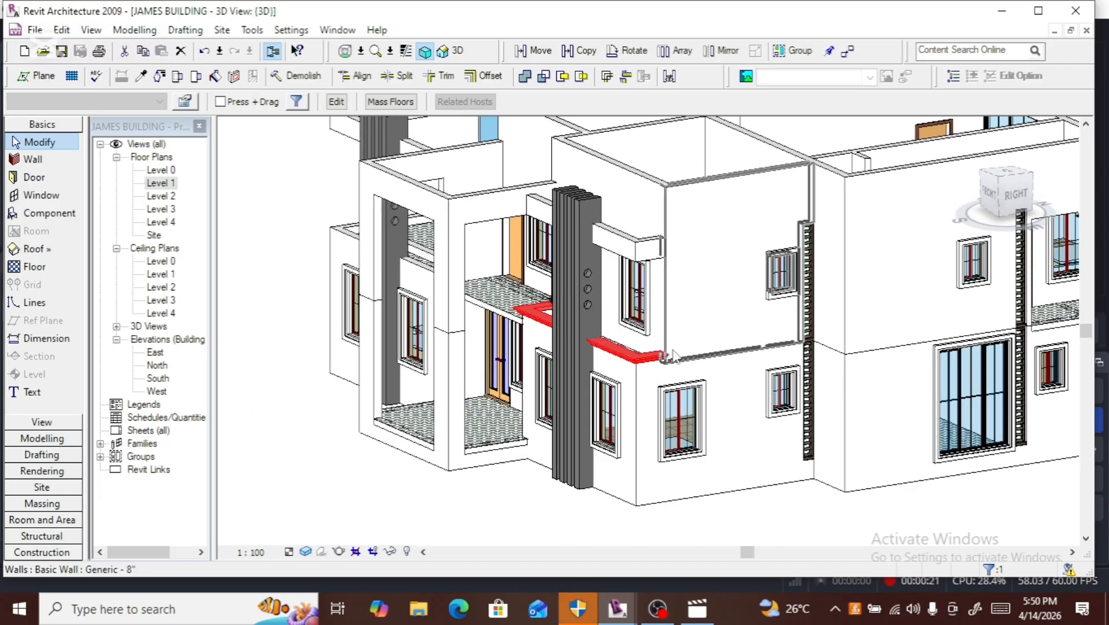
scroll(713, 309, down, 3)
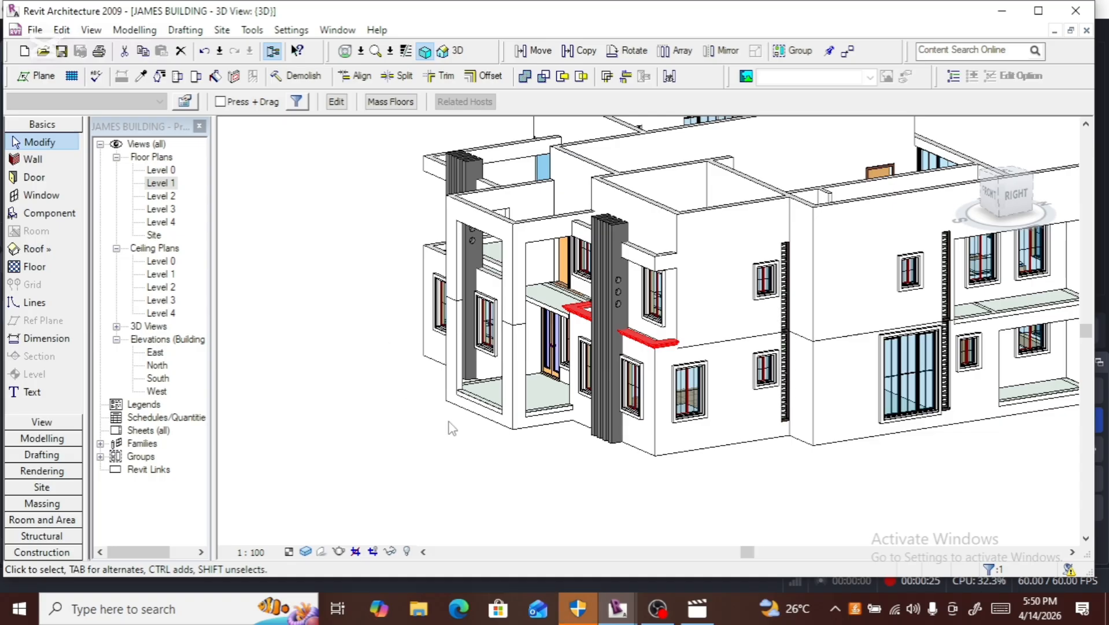
scroll(619, 365, up, 3)
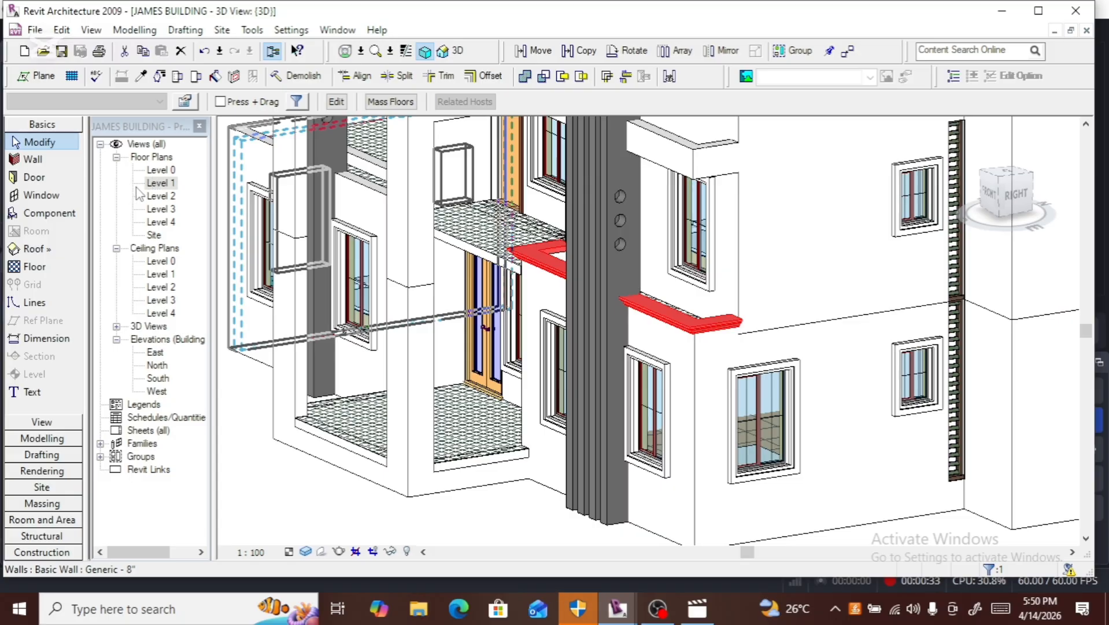
double_click(158, 183)
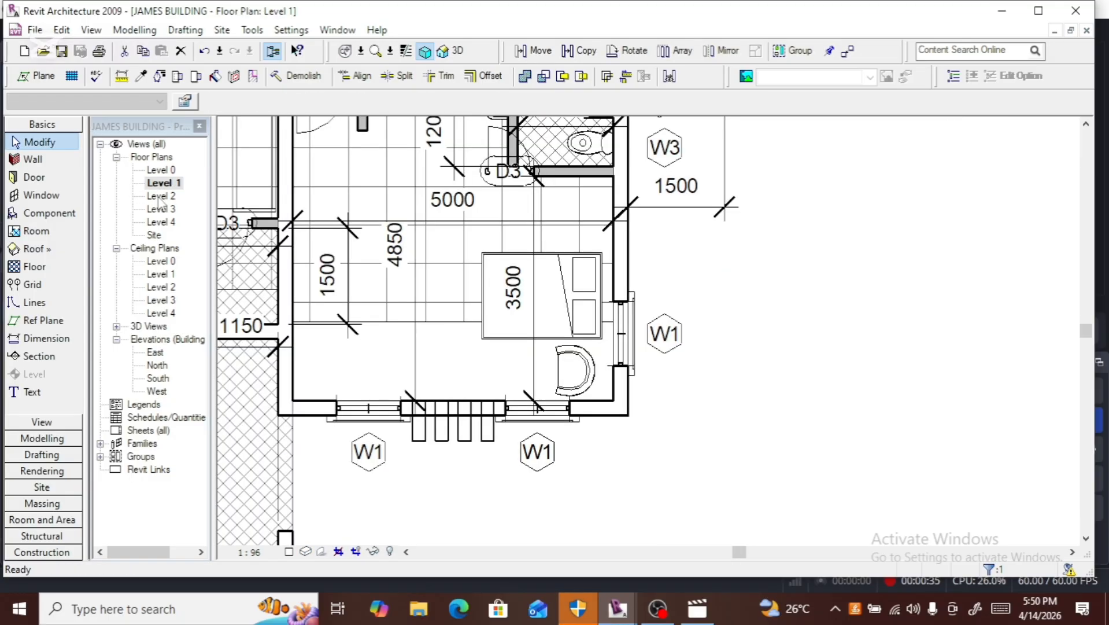
double_click(162, 196)
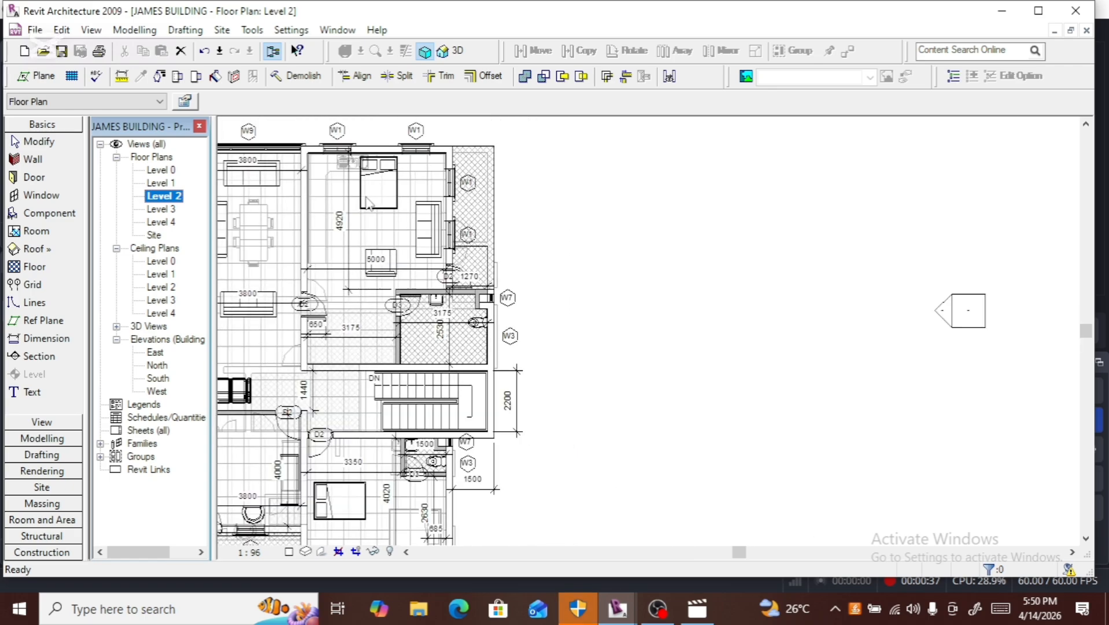
scroll(367, 203, down, 2)
scroll(474, 347, down, 1)
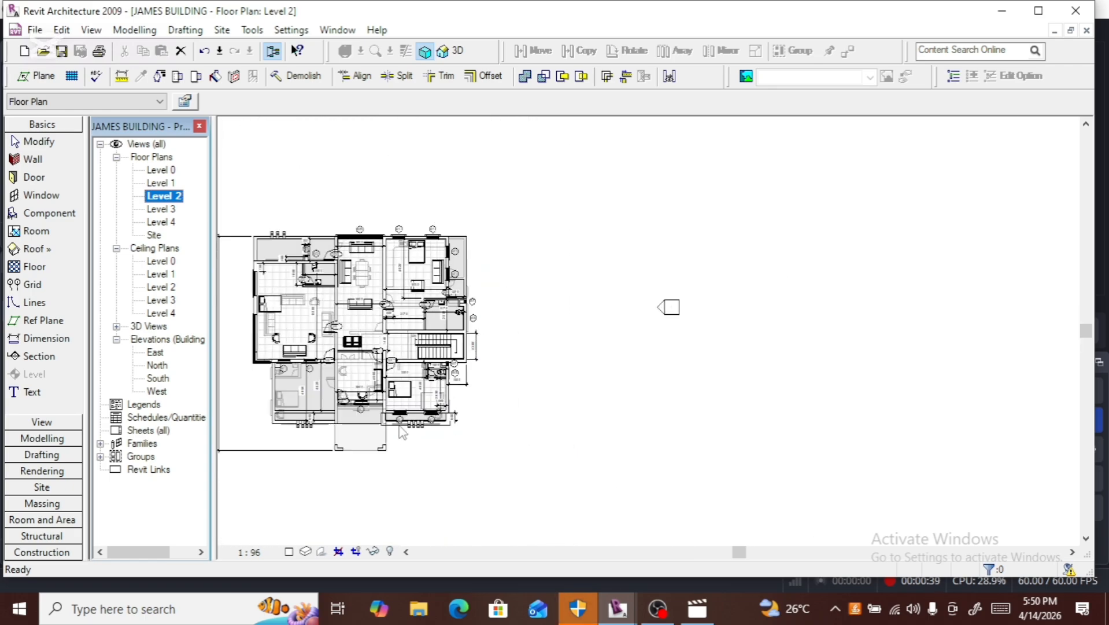
scroll(400, 433, up, 6)
scroll(403, 431, up, 2)
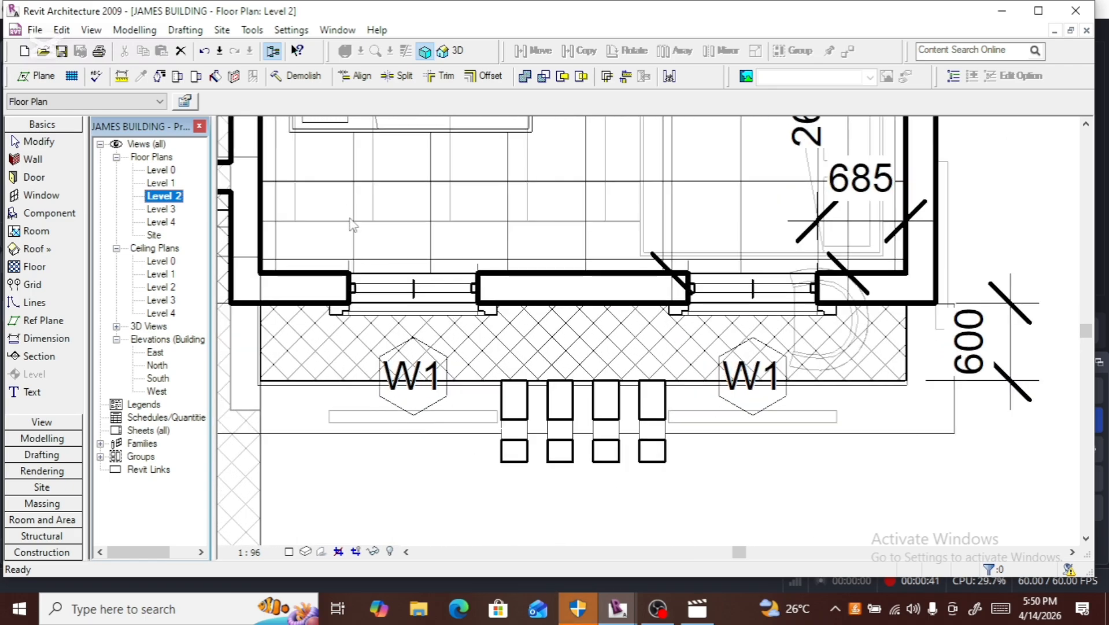
Step: Open the mass around the hatched strip for editing, down to its sweep's 2D path sketch
click(848, 432)
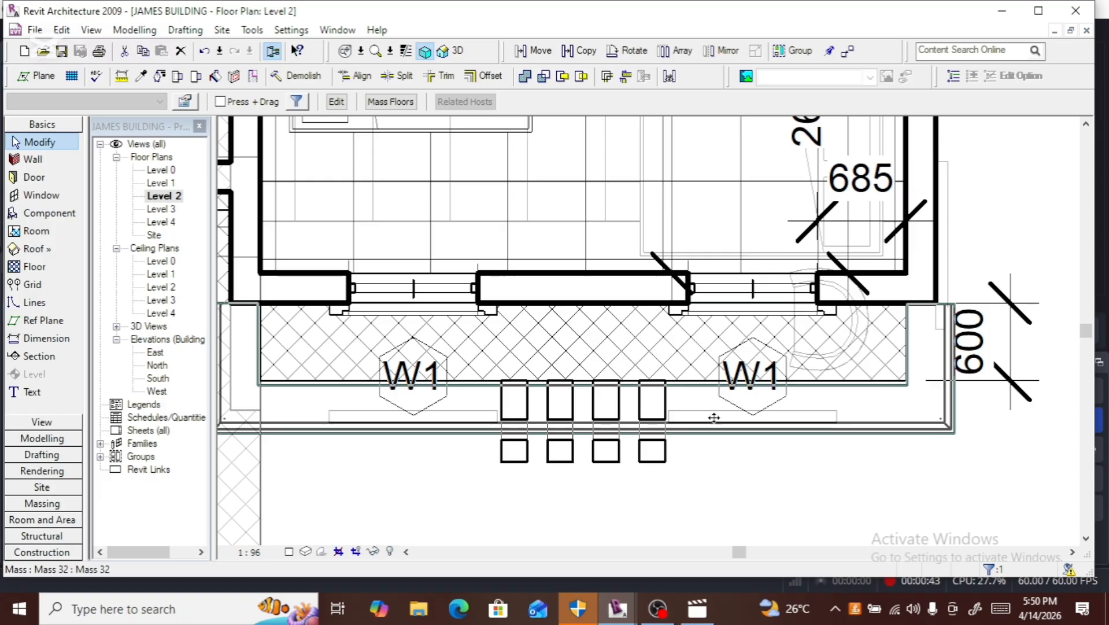
click(338, 105)
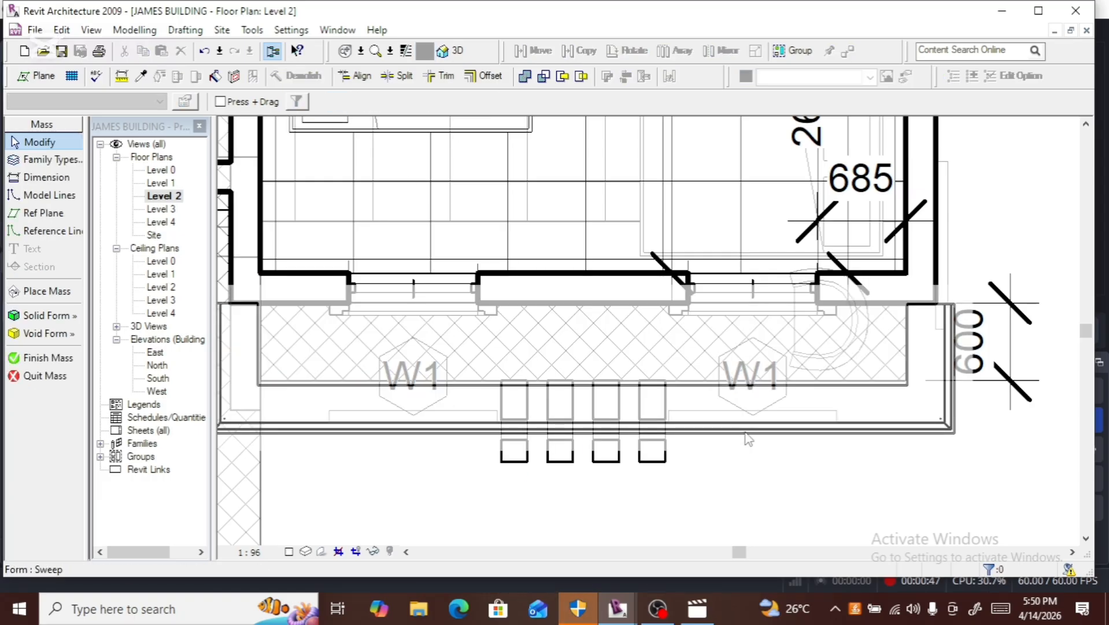
click(587, 307)
click(350, 101)
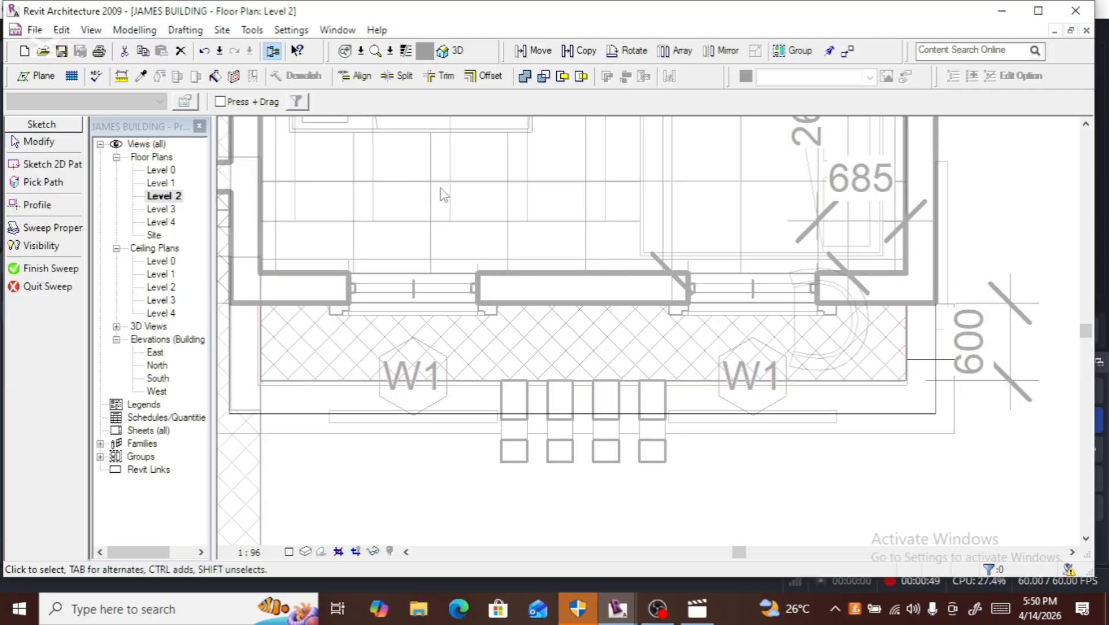
click(716, 421)
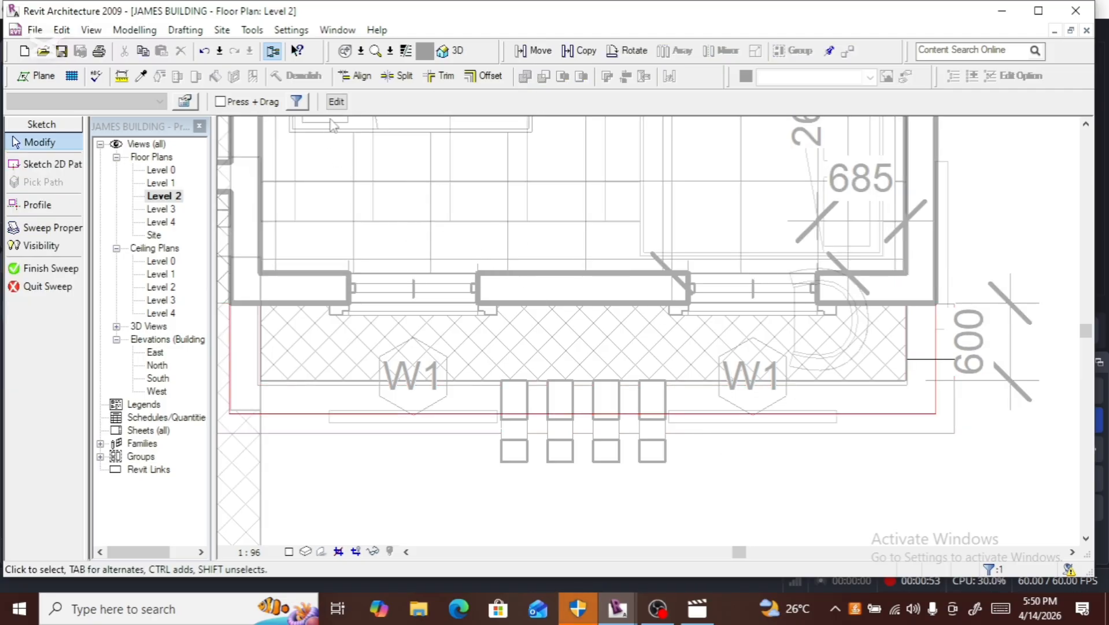
click(334, 101)
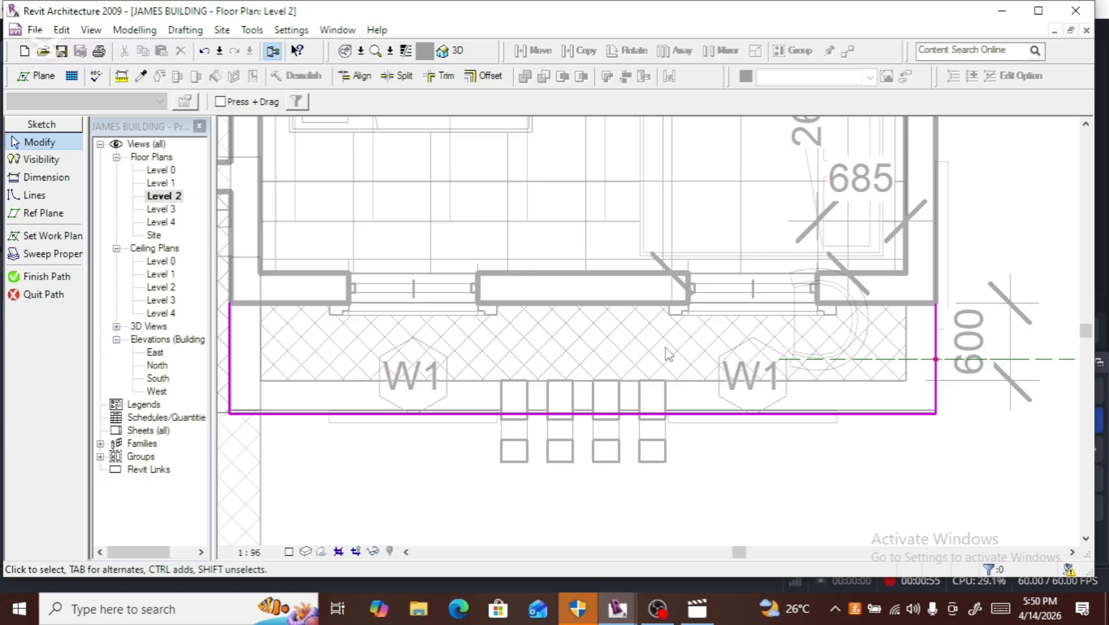
Step: Try shifting the path's short east segment outward from the wall corner, and bring it back in line with the corner
scroll(914, 325, up, 4)
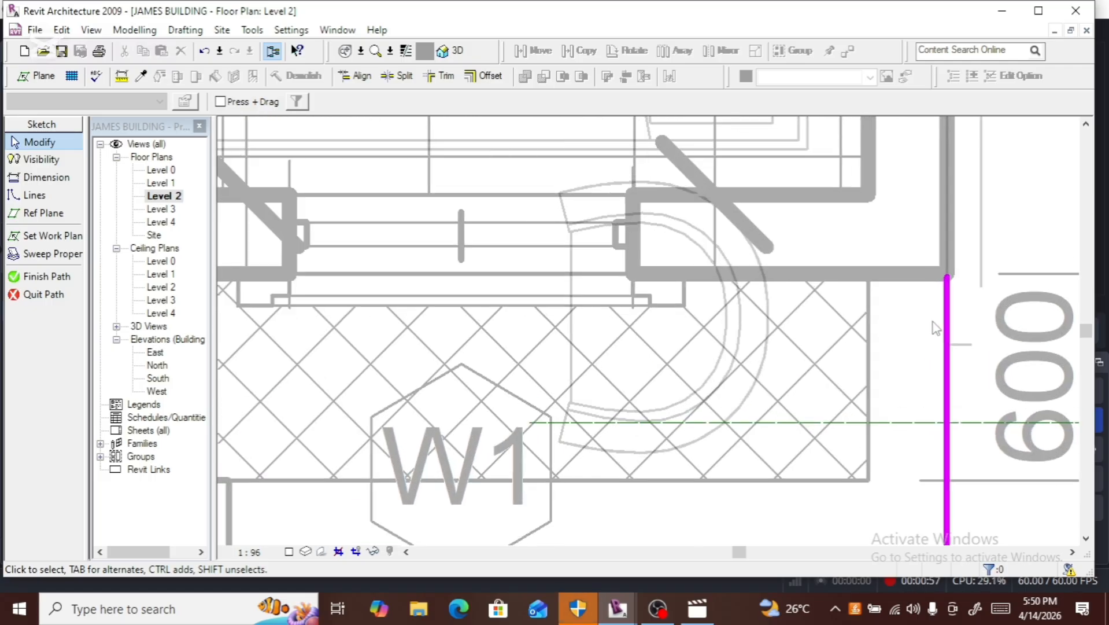
scroll(935, 316, down, 2)
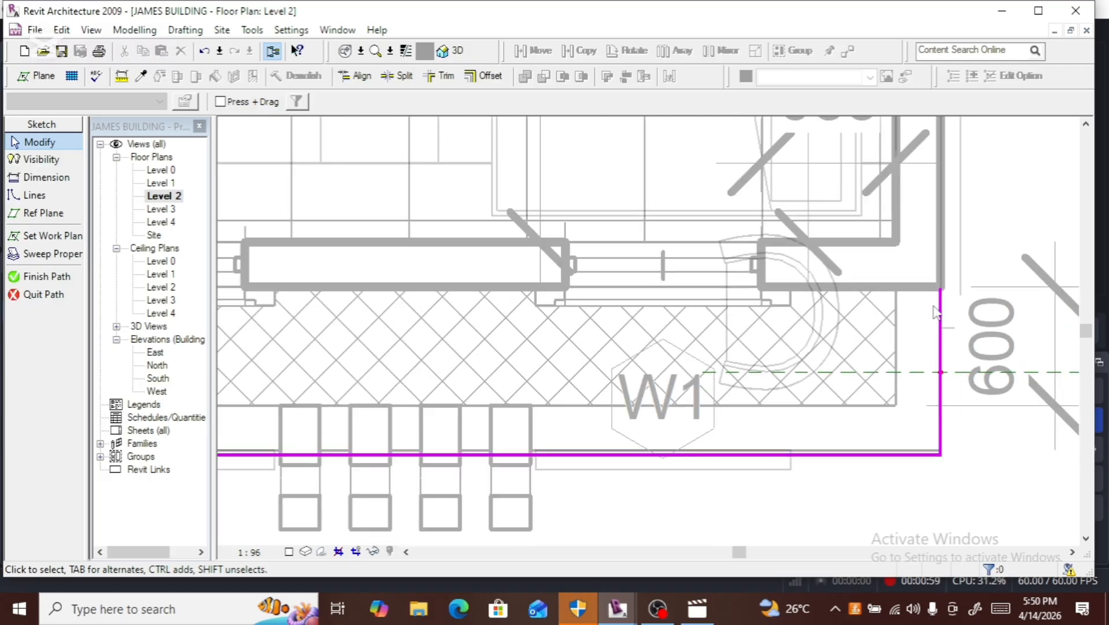
click(939, 315)
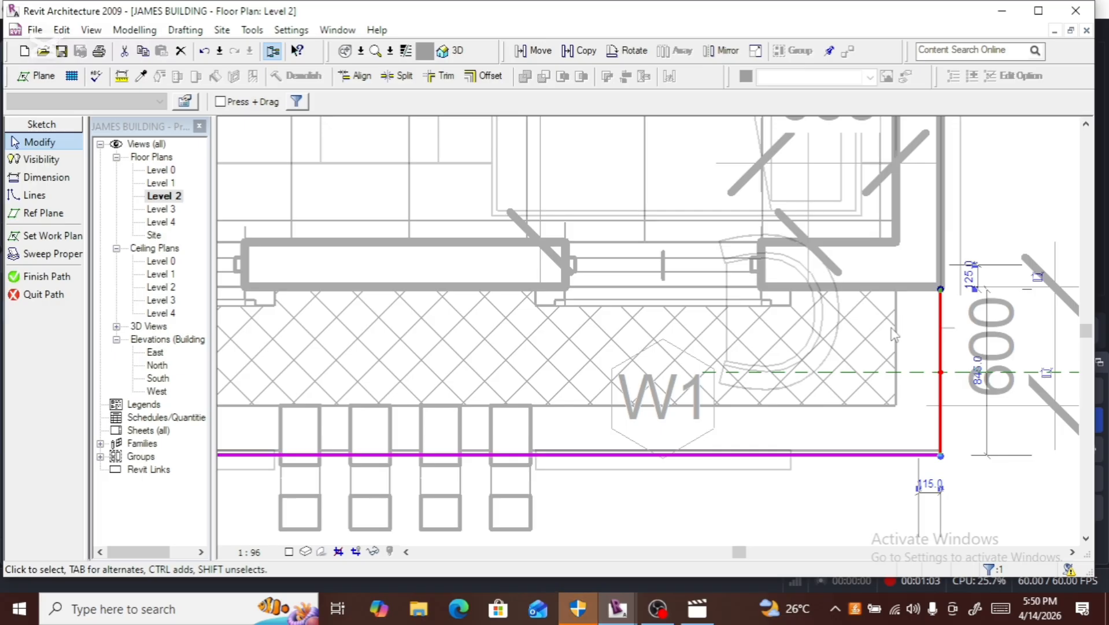
key(Right)
key(Right)
key(Right)
key(Right)
key(Right)
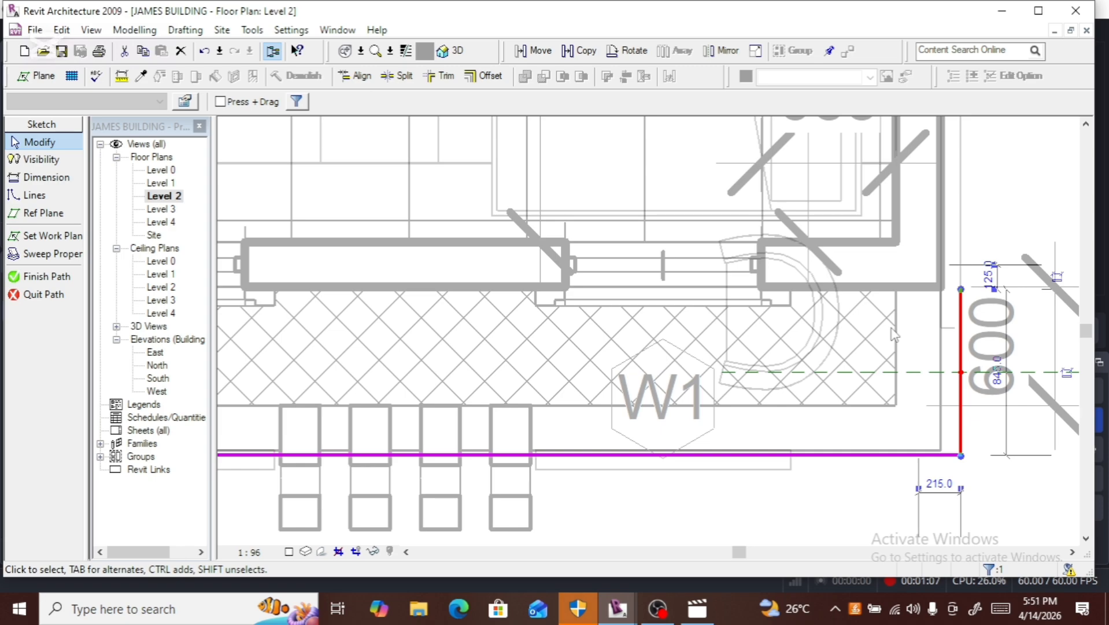
scroll(894, 335, down, 2)
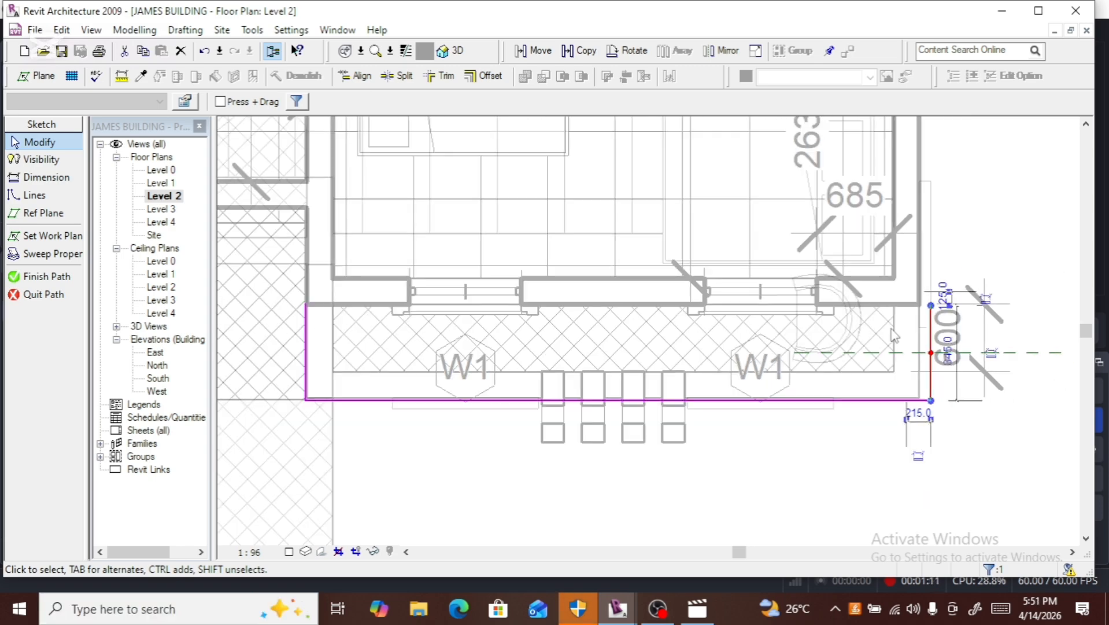
key(Left)
key(Left)
key(Left)
key(Left)
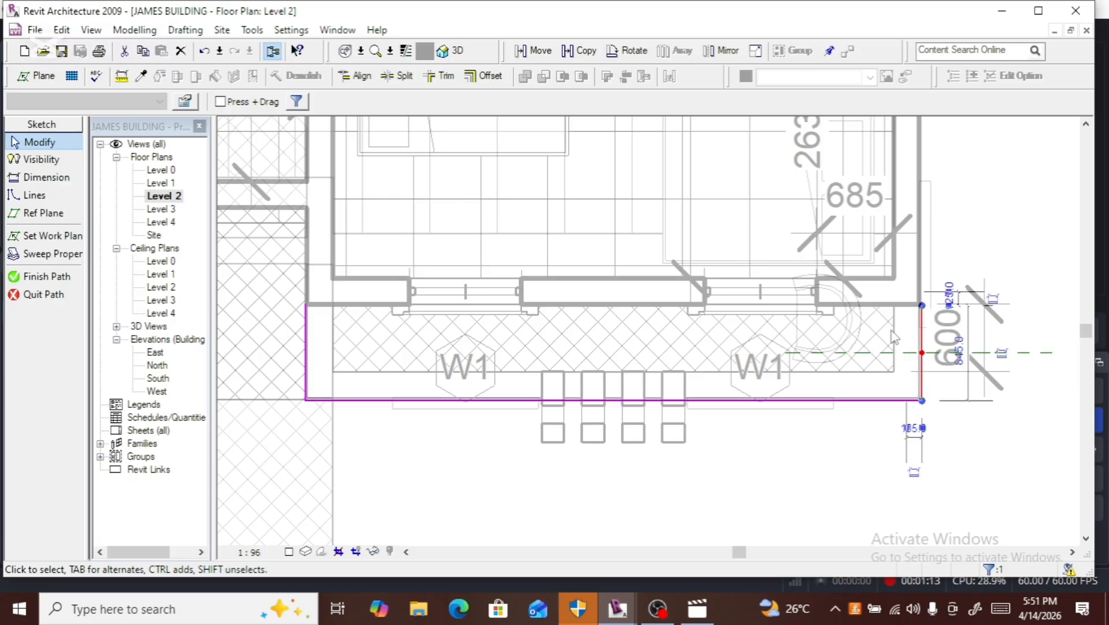
scroll(925, 307, up, 3)
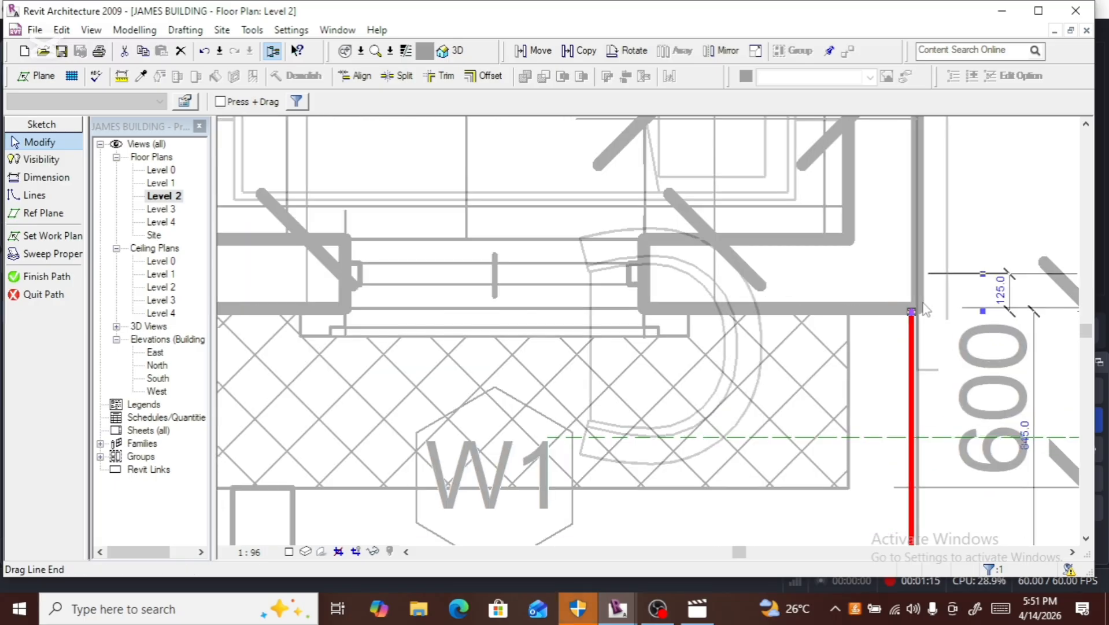
key(Right)
key(Right)
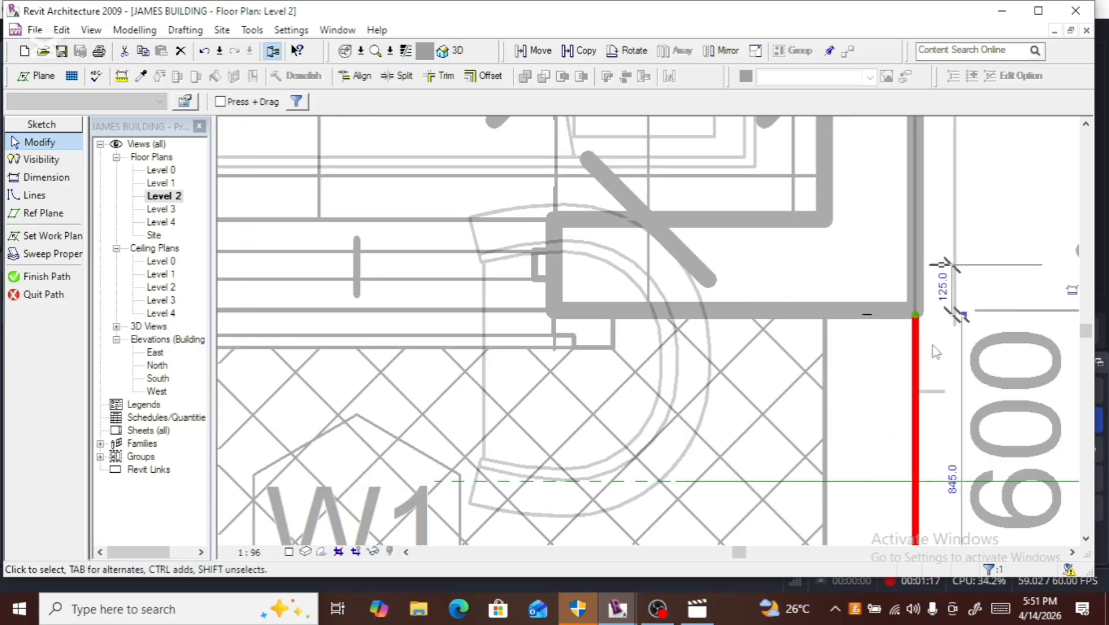
scroll(853, 338, down, 5)
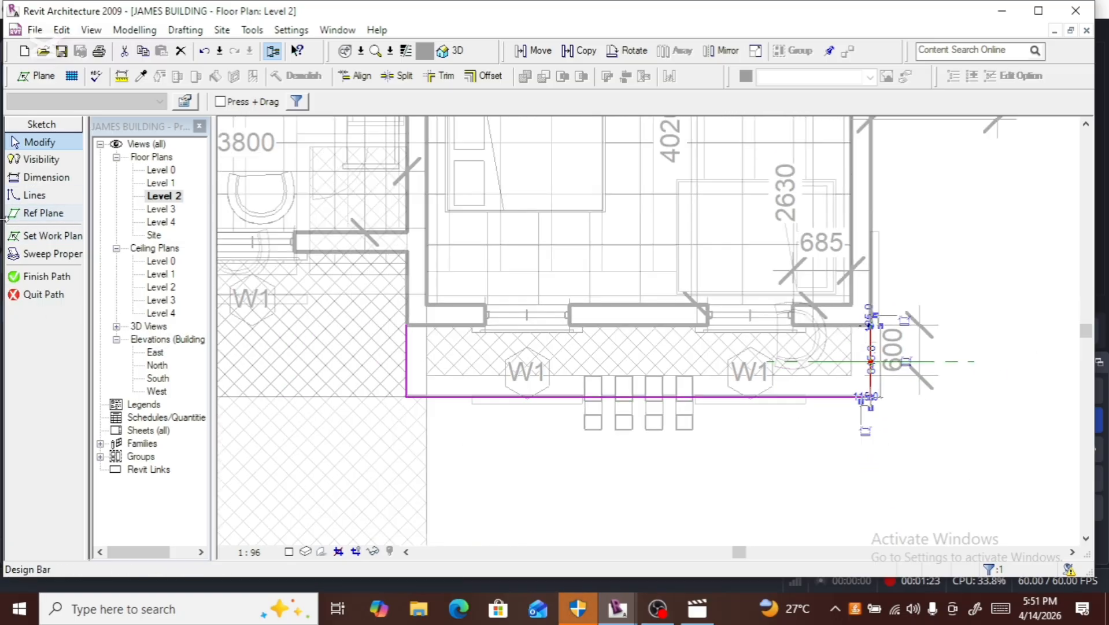
Step: Draw a straight path line along the outer wall face, joining the two open ends of the sweep path
click(26, 197)
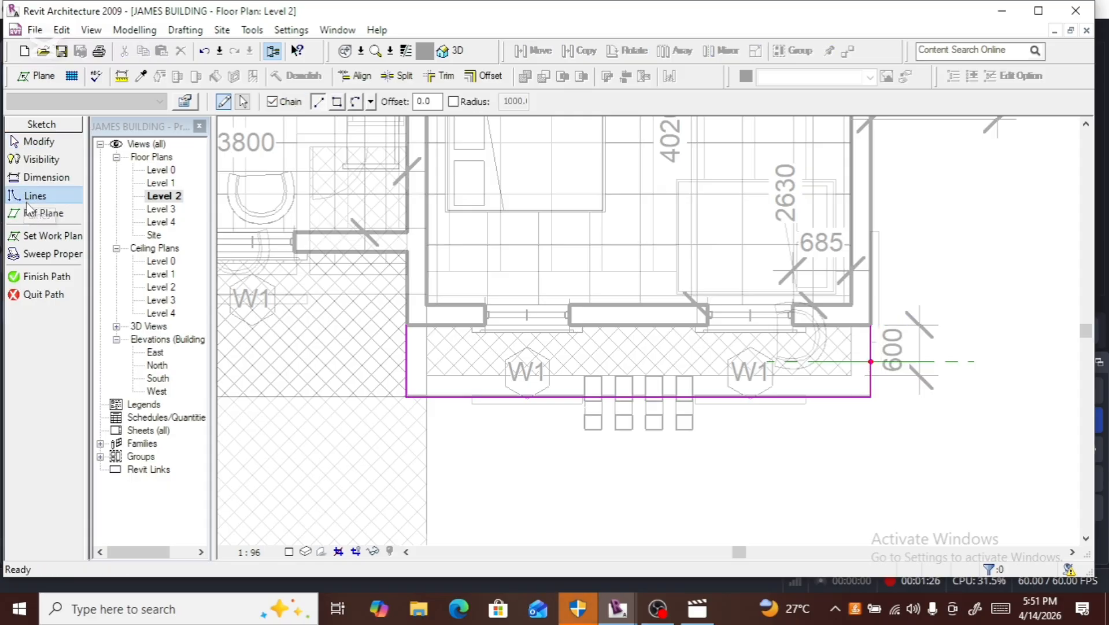
click(407, 324)
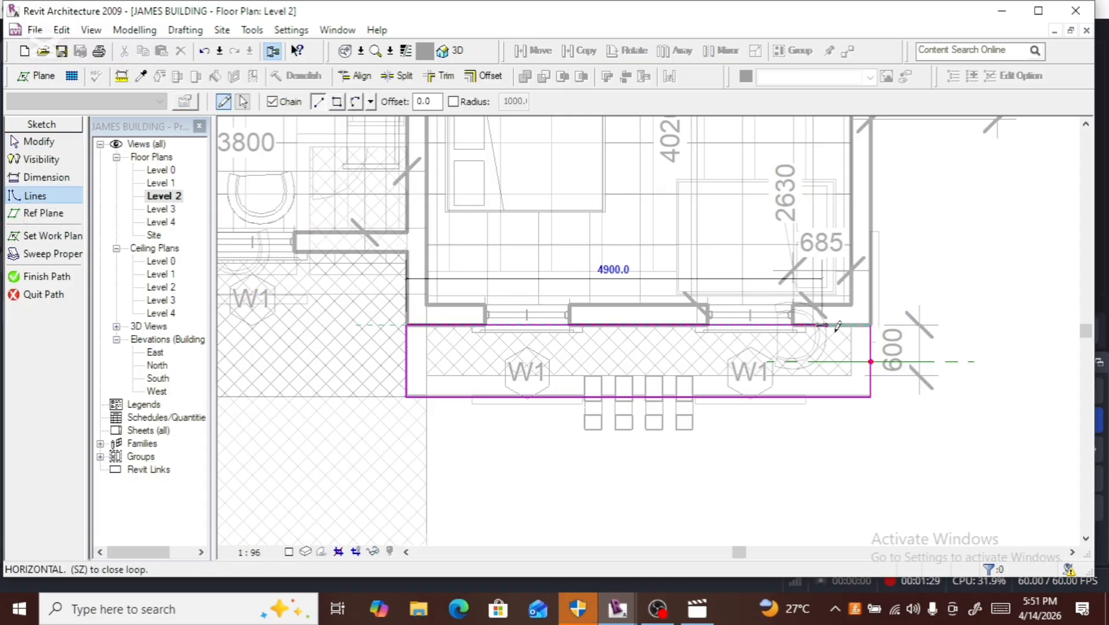
click(863, 323)
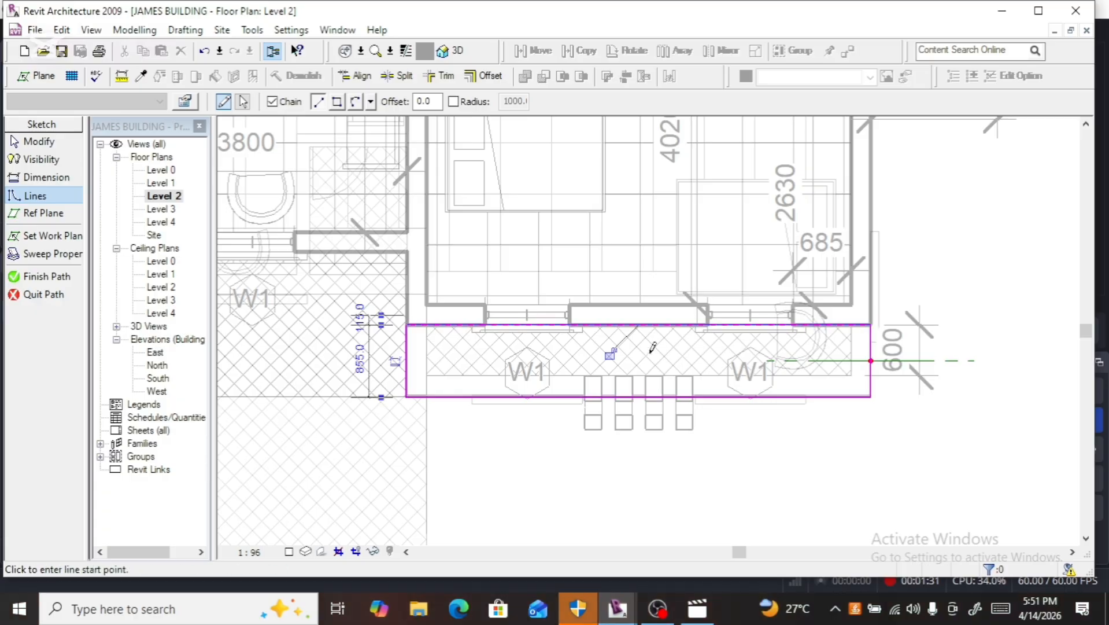
Step: Trim the new line to the short path segments at both of its ends to form clean corners
scroll(681, 329, up, 5)
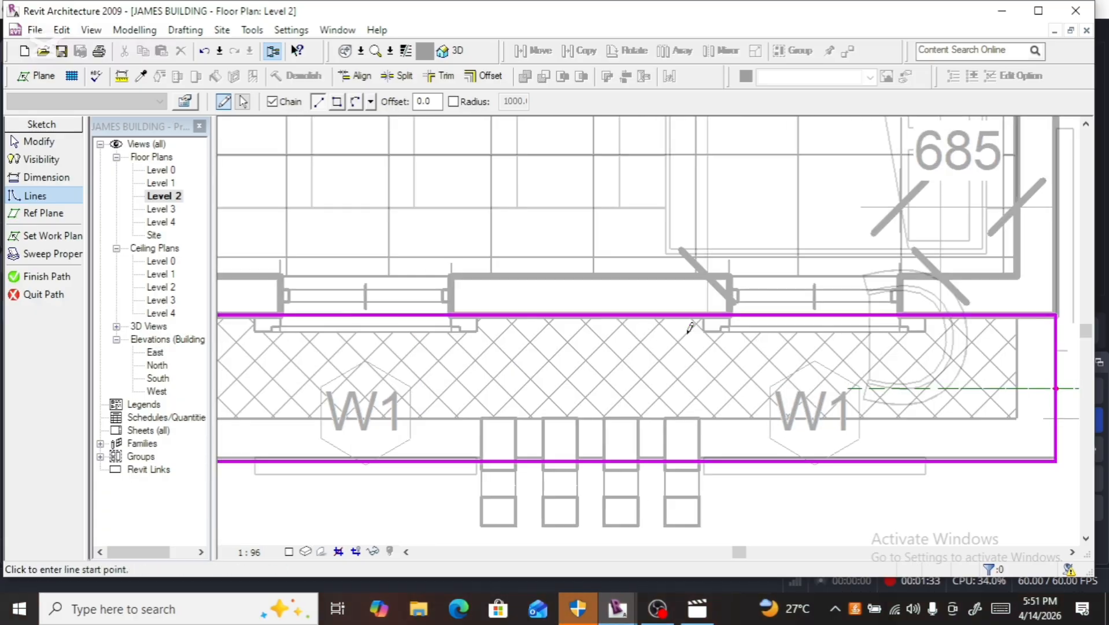
scroll(648, 326, down, 2)
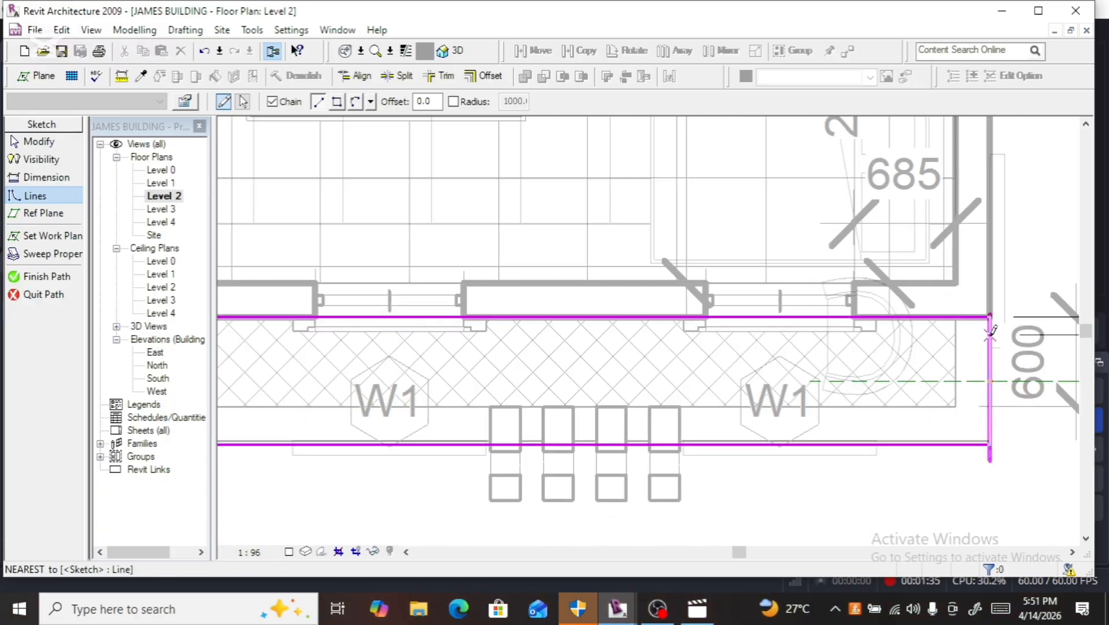
scroll(987, 338, up, 2)
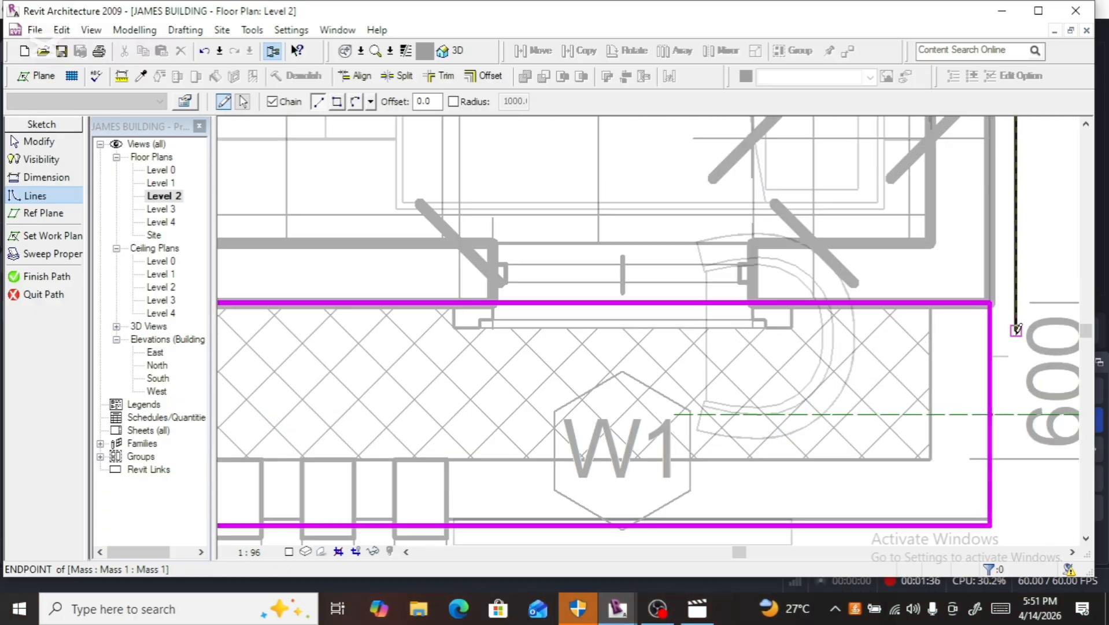
click(439, 75)
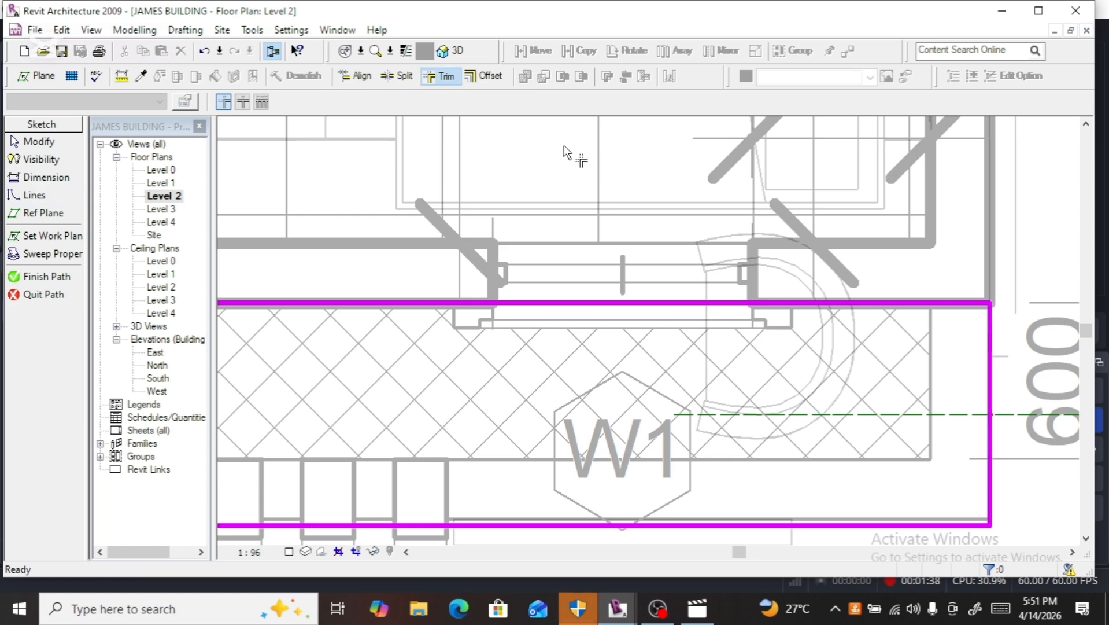
click(883, 302)
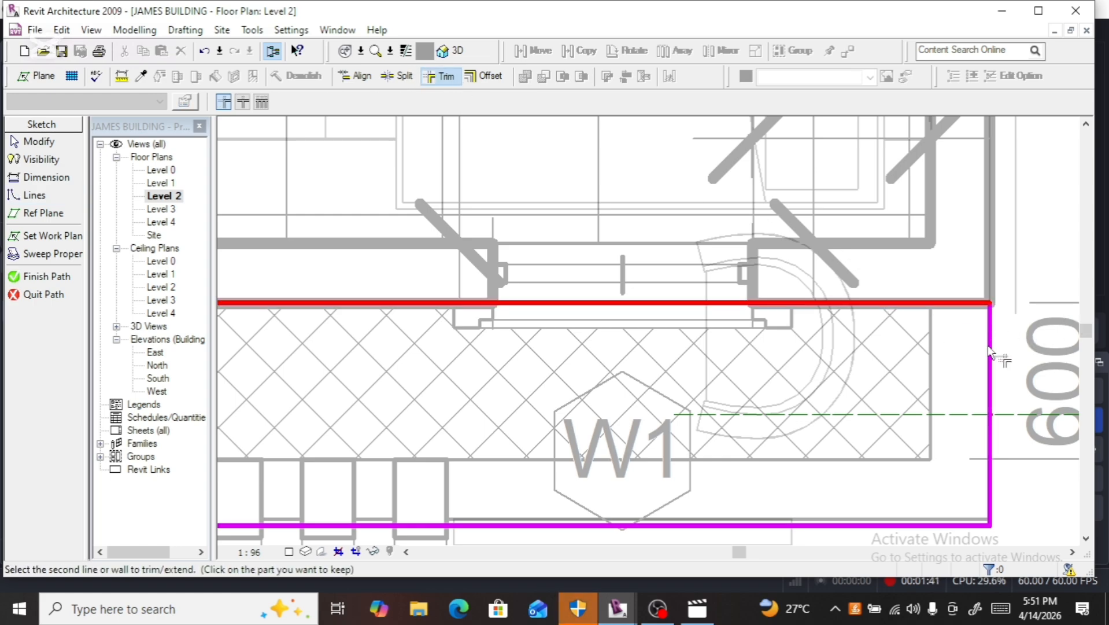
click(990, 350)
scroll(990, 341, down, 4)
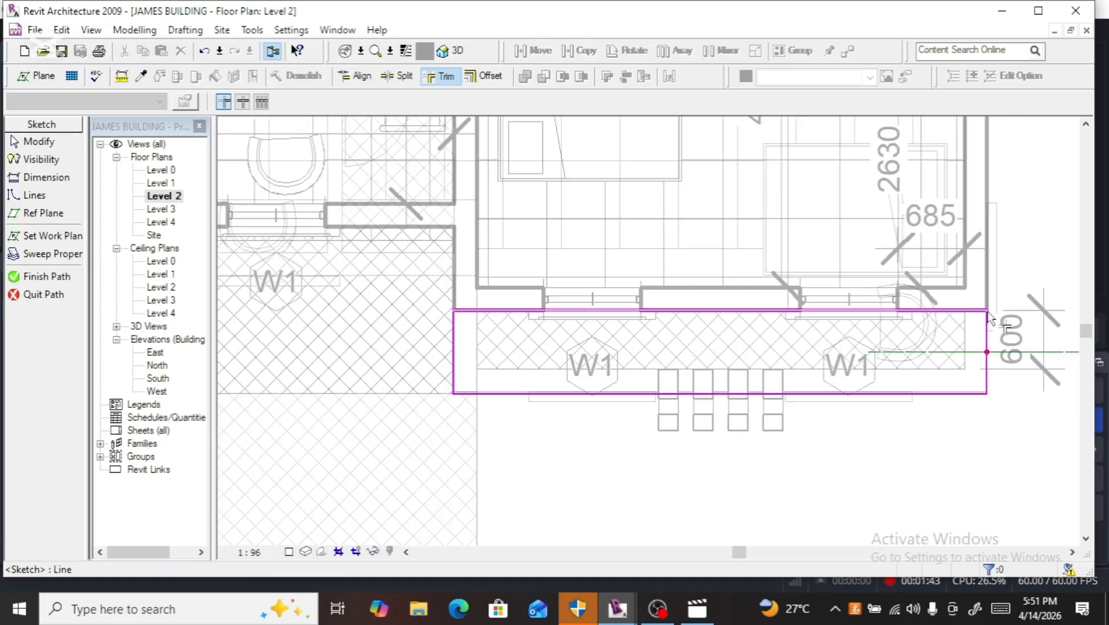
scroll(702, 347, up, 5)
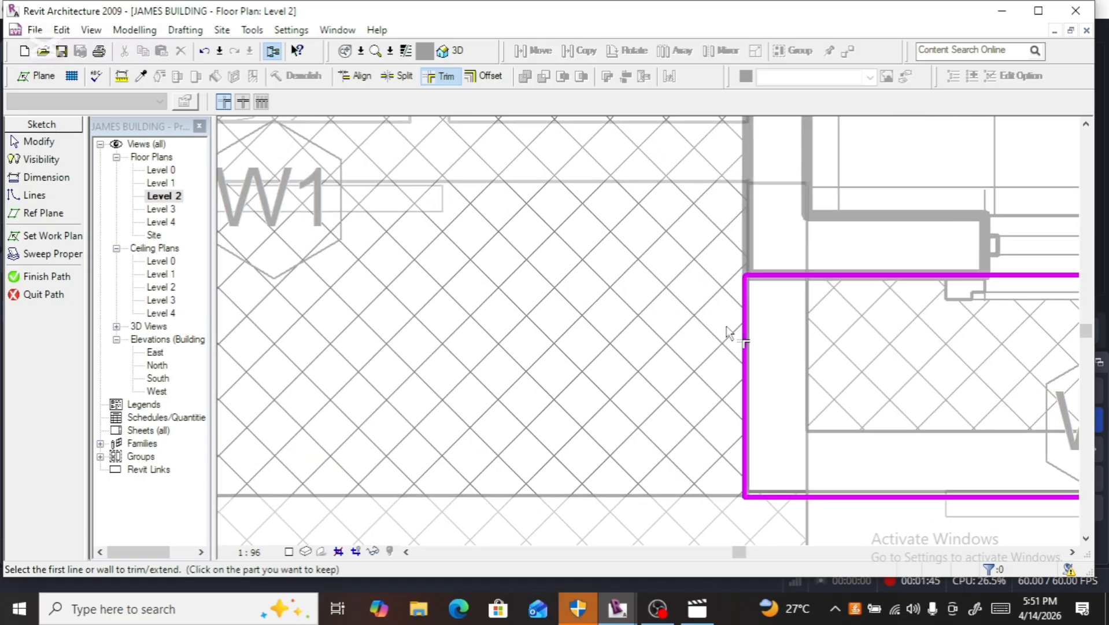
click(744, 341)
click(765, 276)
key(Escape)
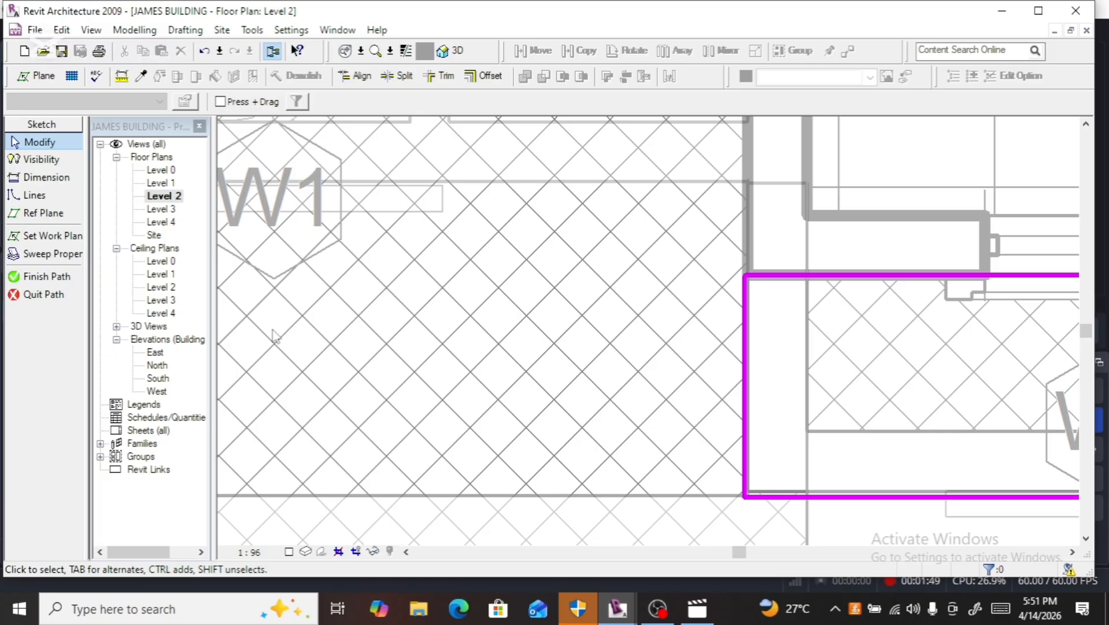
Step: Finish the sweep path, the sweep and the mass edit
click(17, 276)
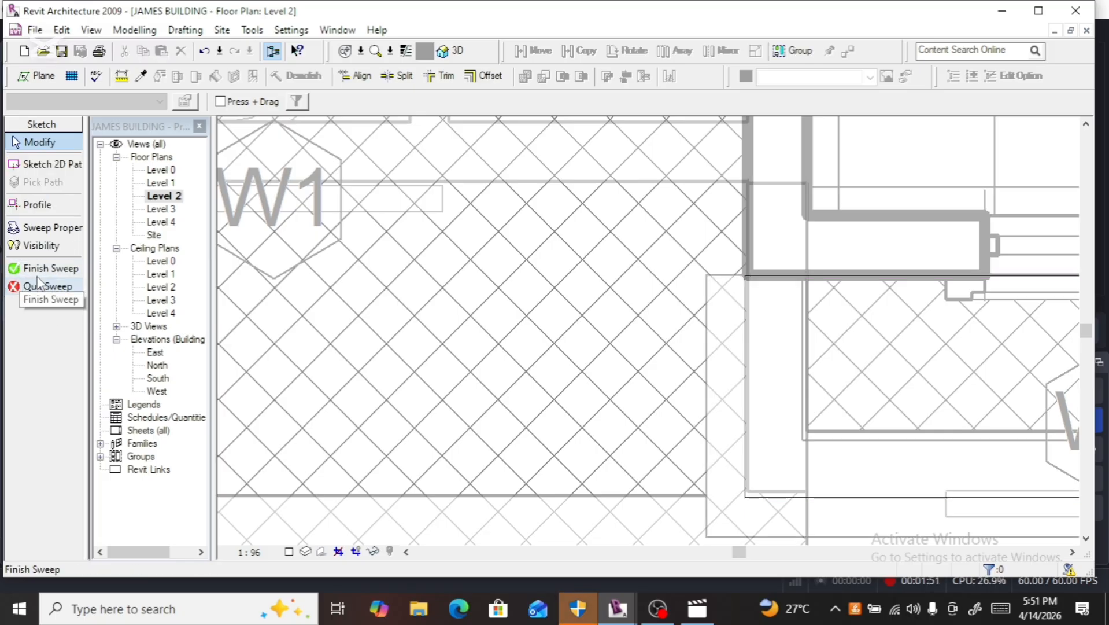
click(38, 271)
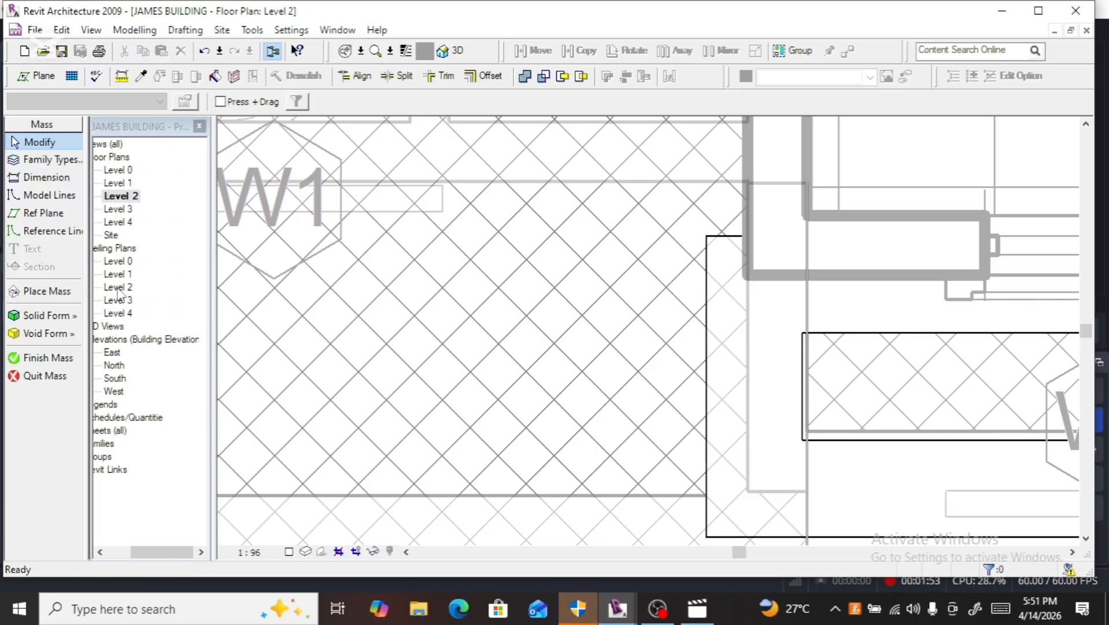
click(35, 357)
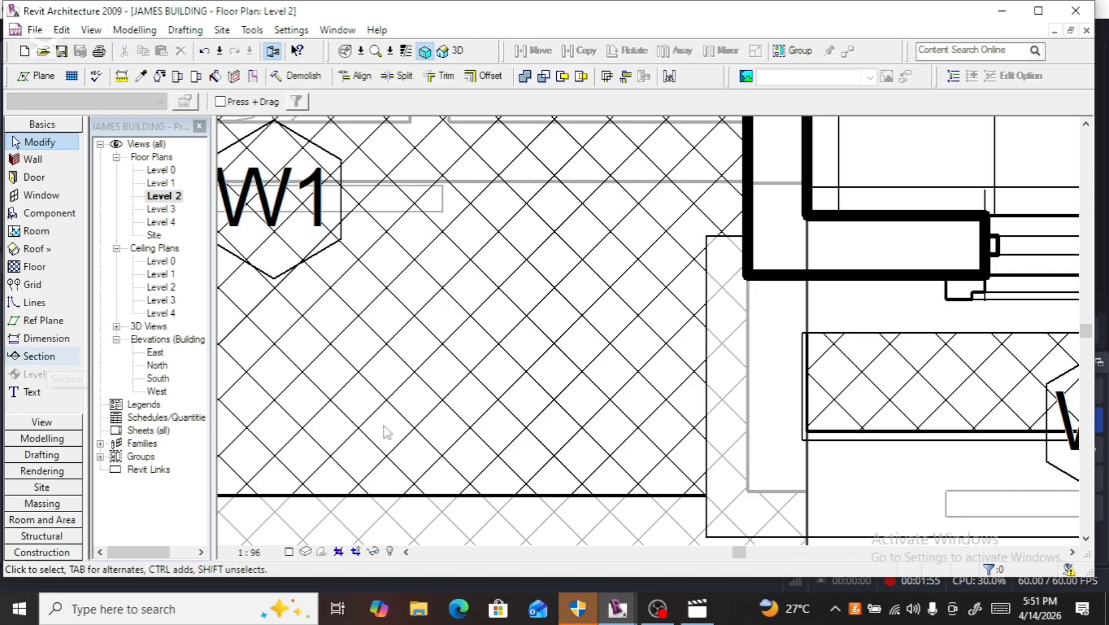
Step: Reopen the mass band outside the bedroom for editing, down to its sweep's 2D path sketch
scroll(388, 432, down, 5)
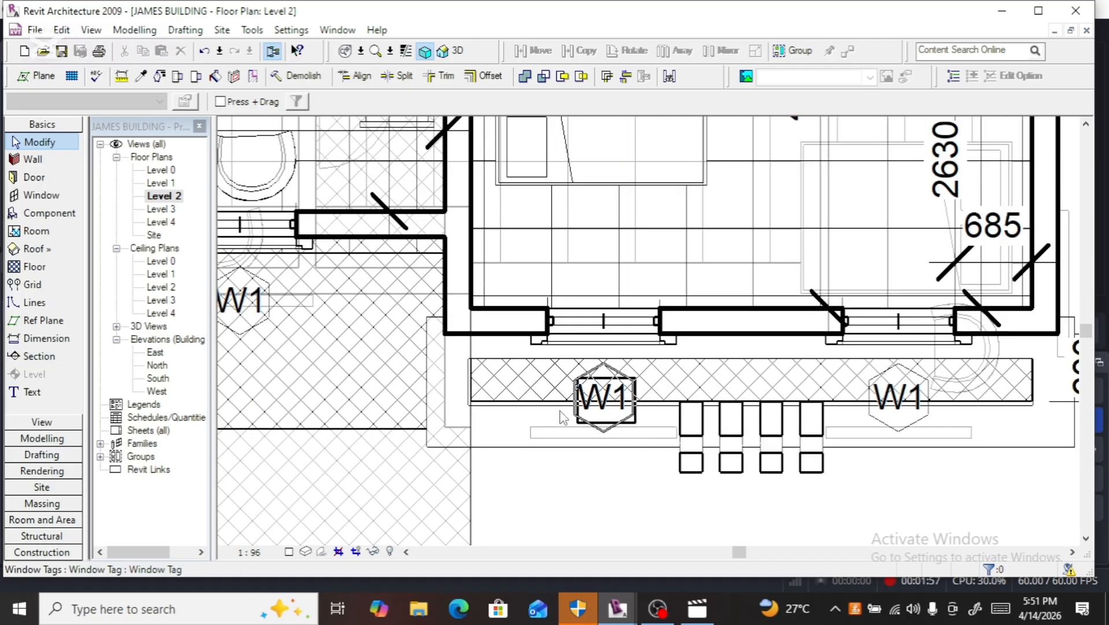
click(493, 361)
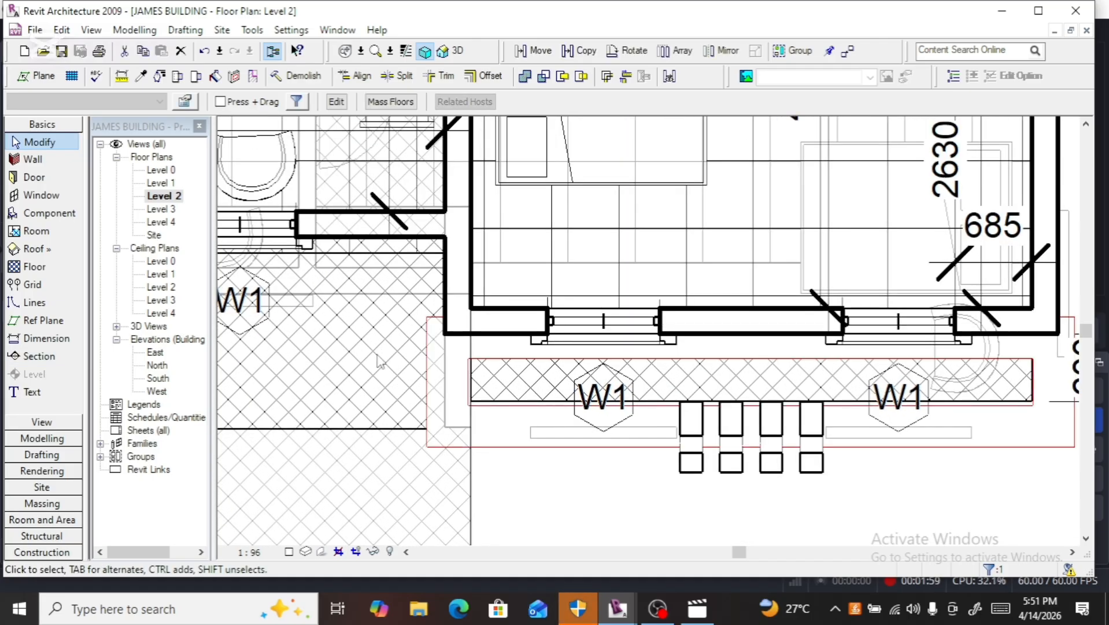
click(333, 102)
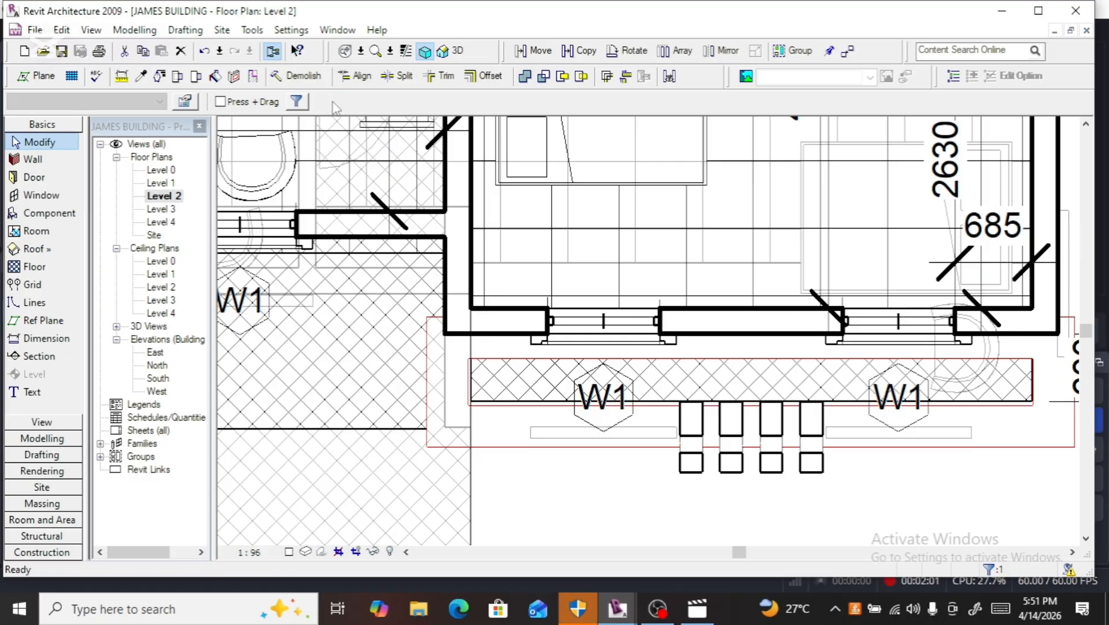
click(517, 419)
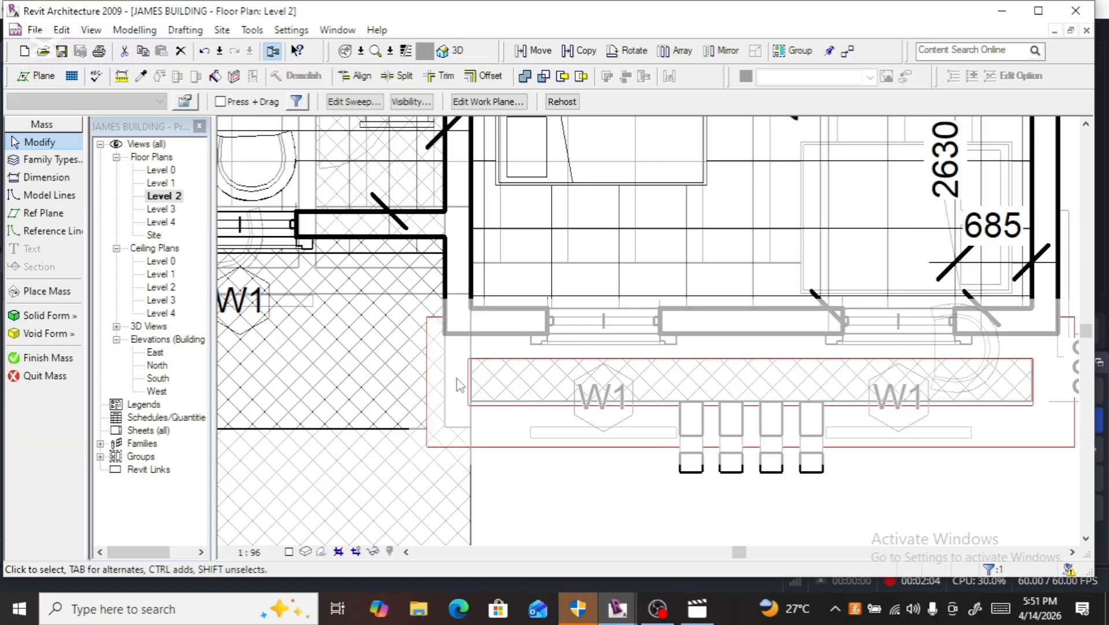
click(354, 102)
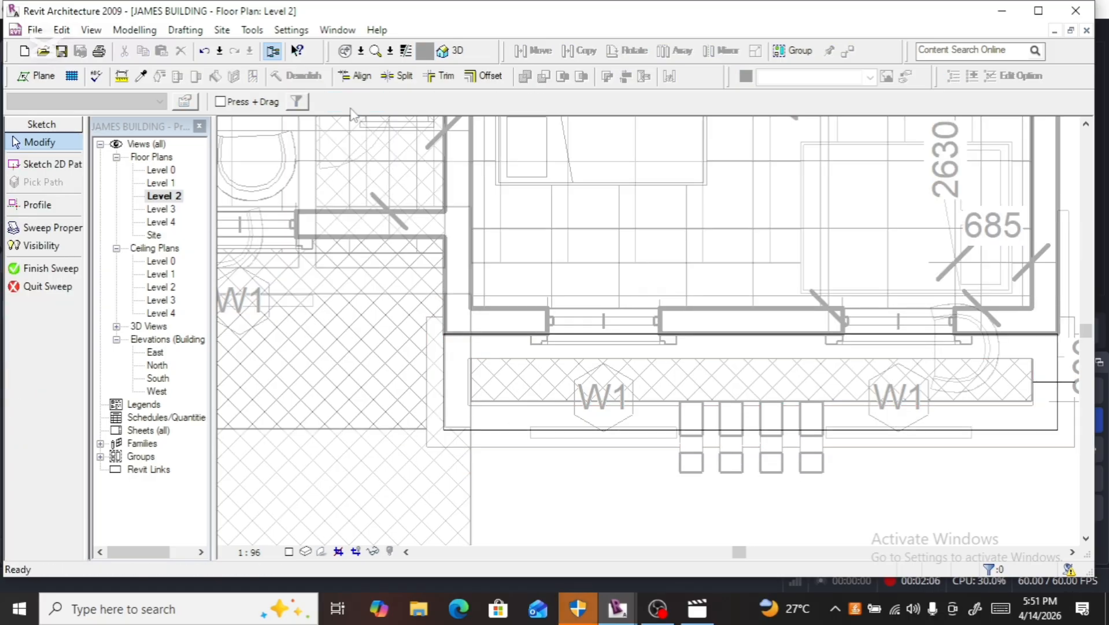
click(498, 431)
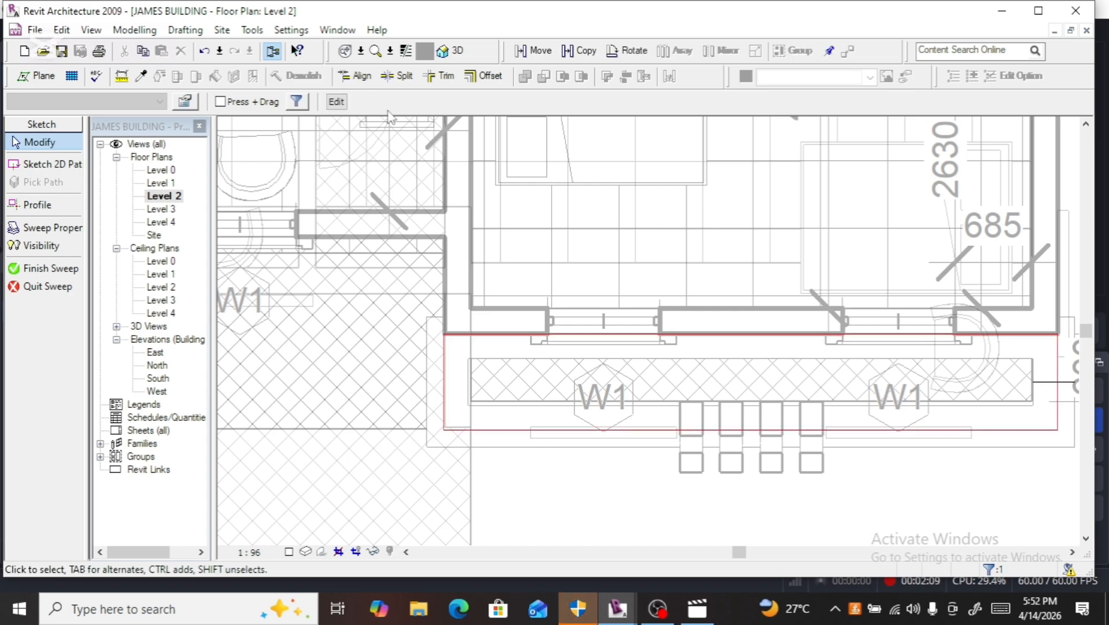
click(335, 106)
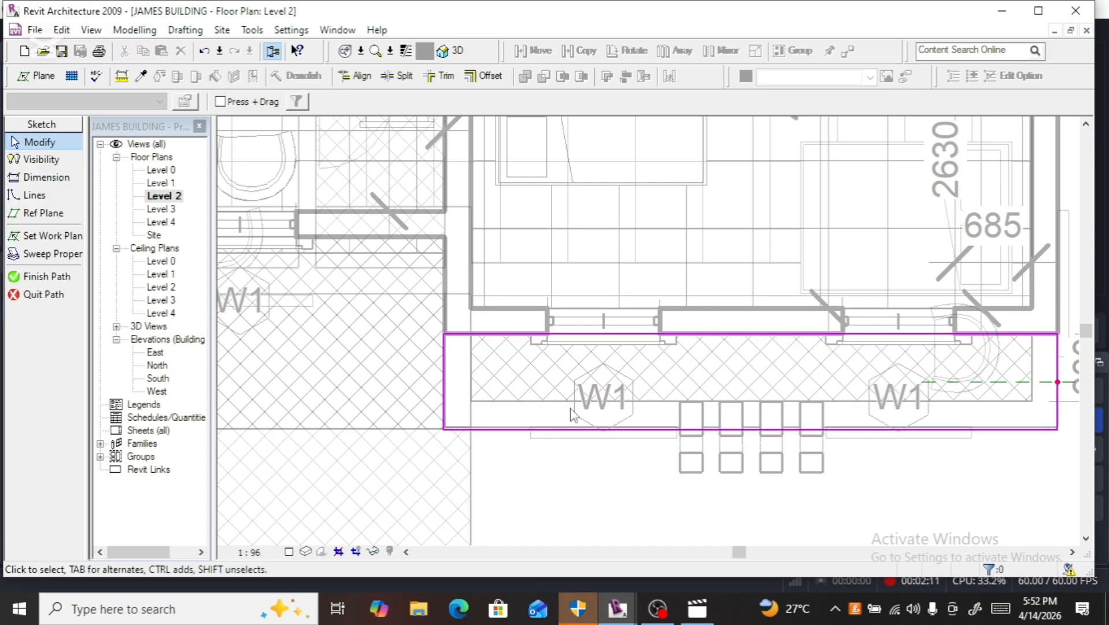
Step: Try splitting the path line along the outer wall face near both ends and deleting its middle segment
click(403, 79)
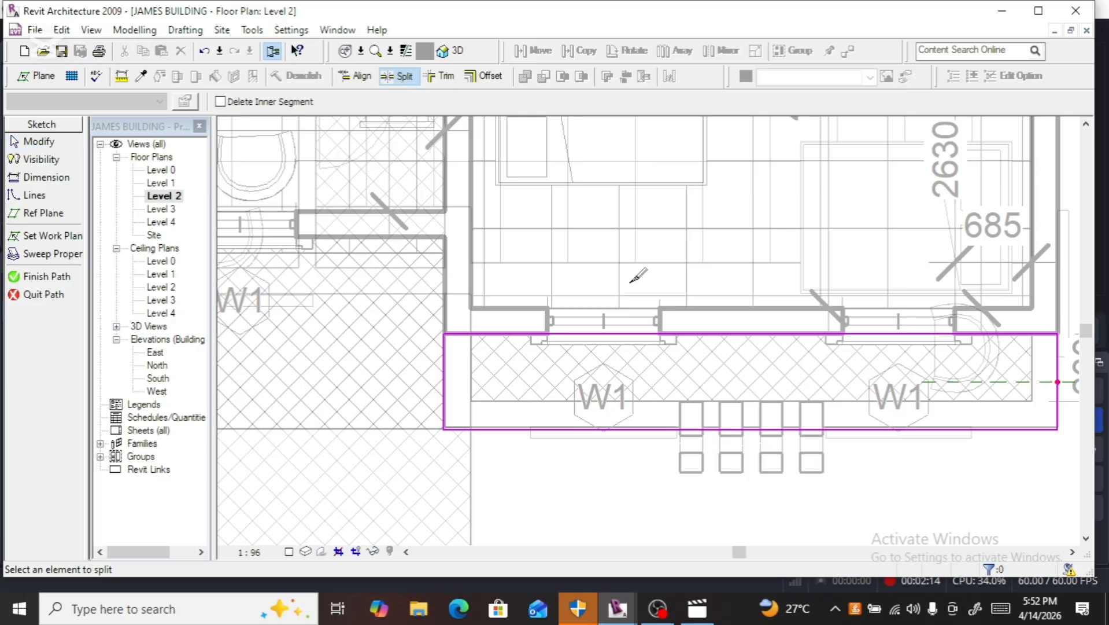
click(467, 332)
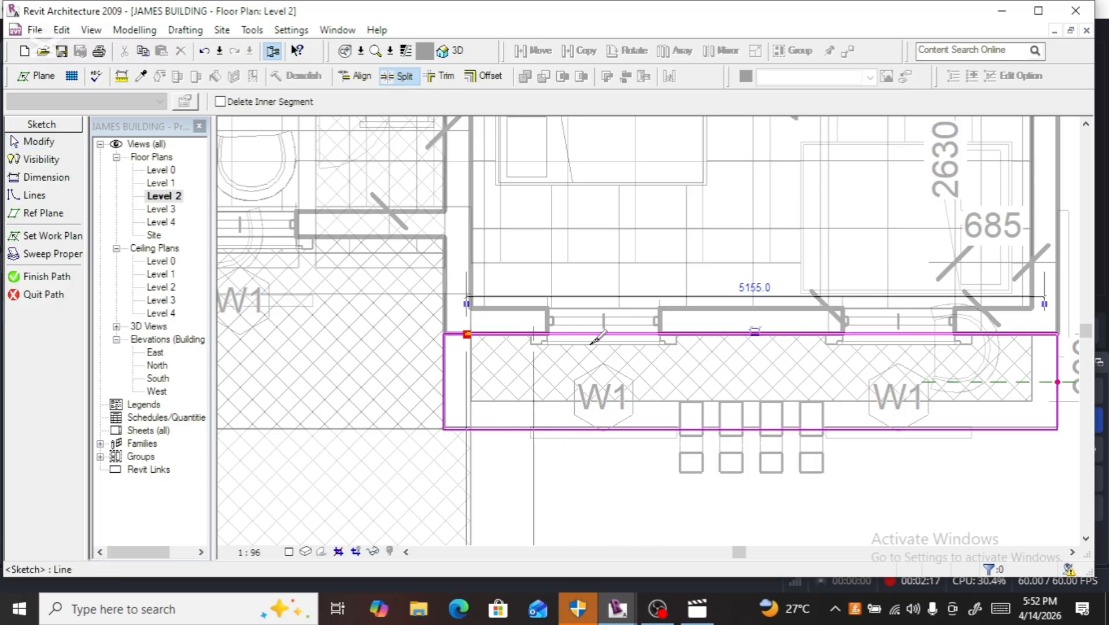
click(1039, 332)
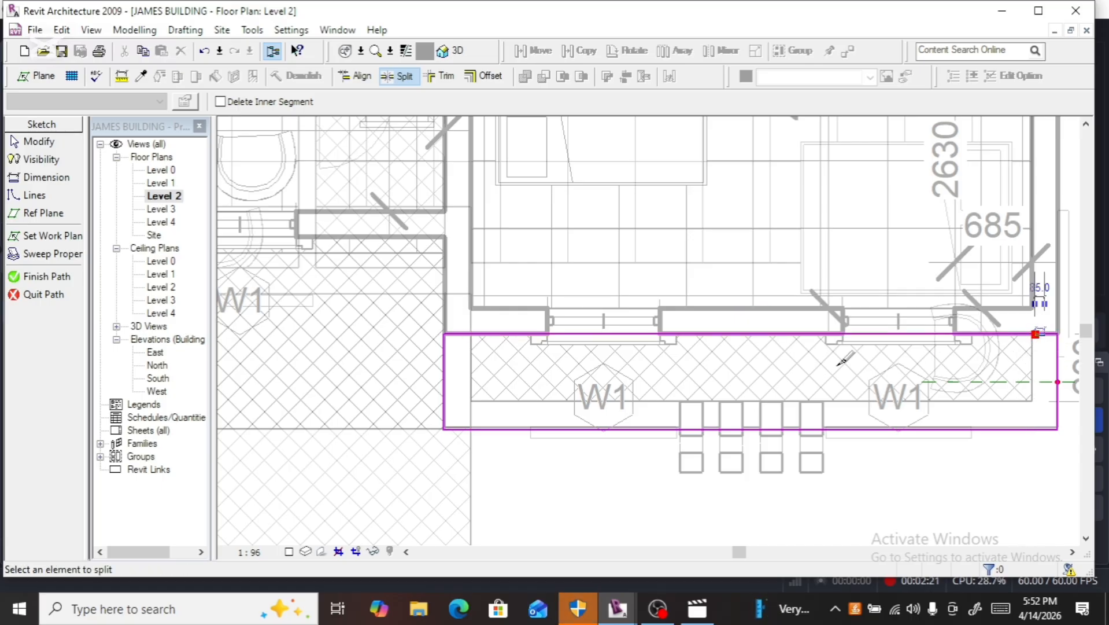
key(Escape)
click(772, 357)
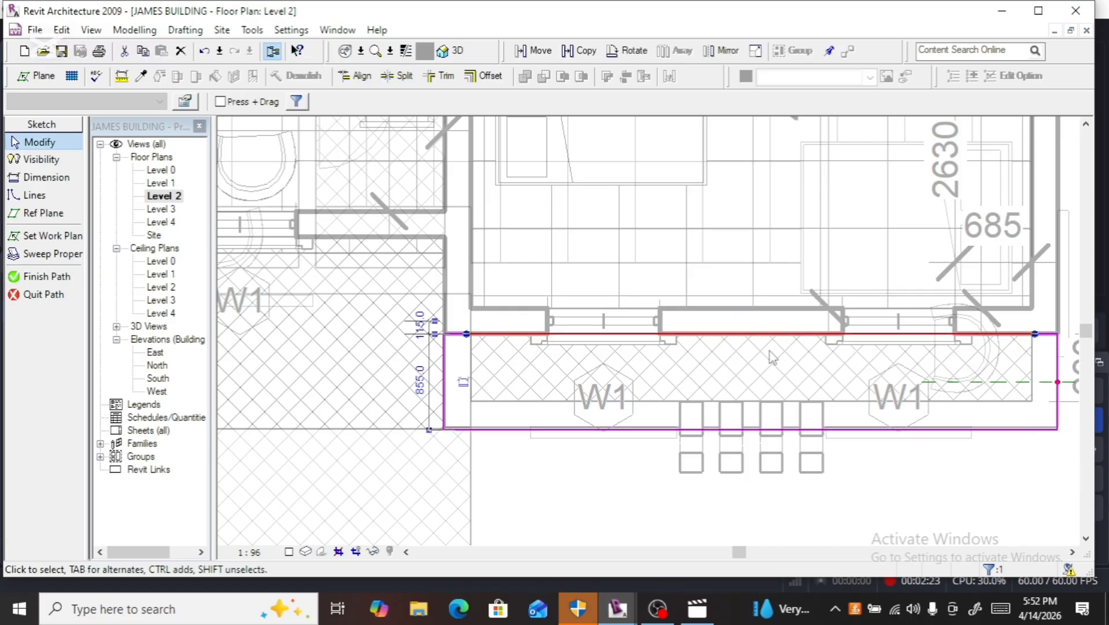
key(Escape)
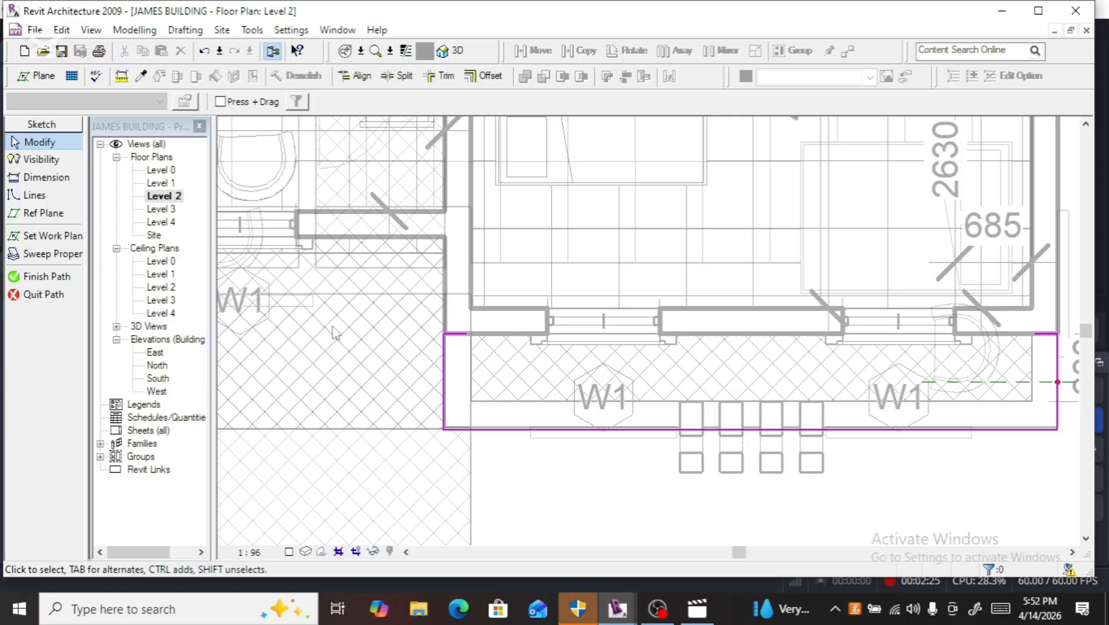
Step: Finish the path and sweep with the opened path, deleting the sweep that cannot be created and the emptied mass family
click(71, 277)
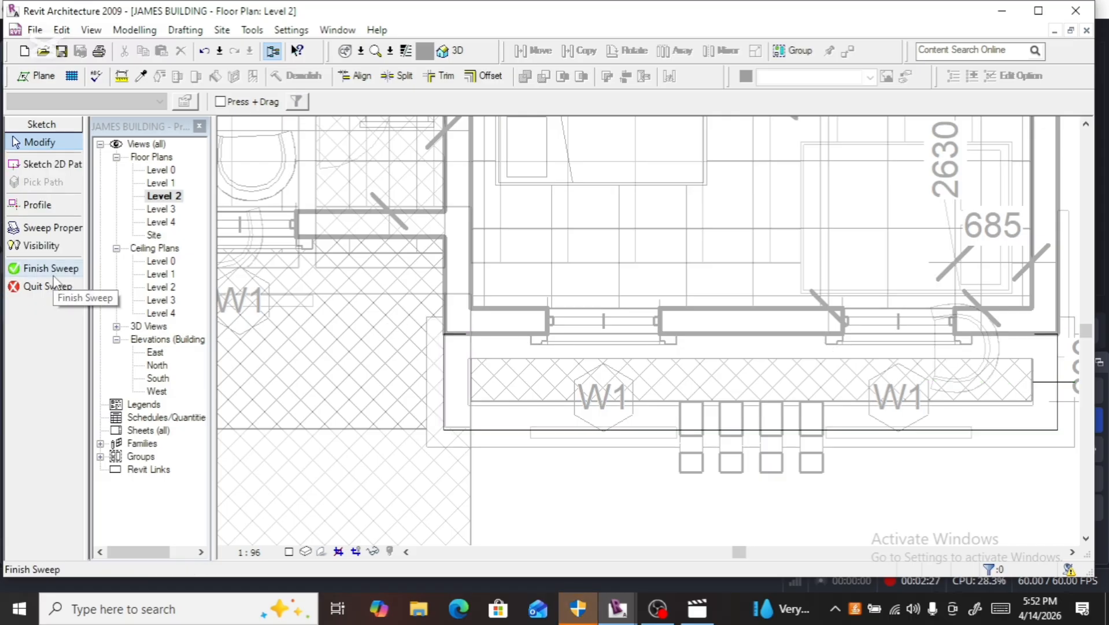
click(52, 273)
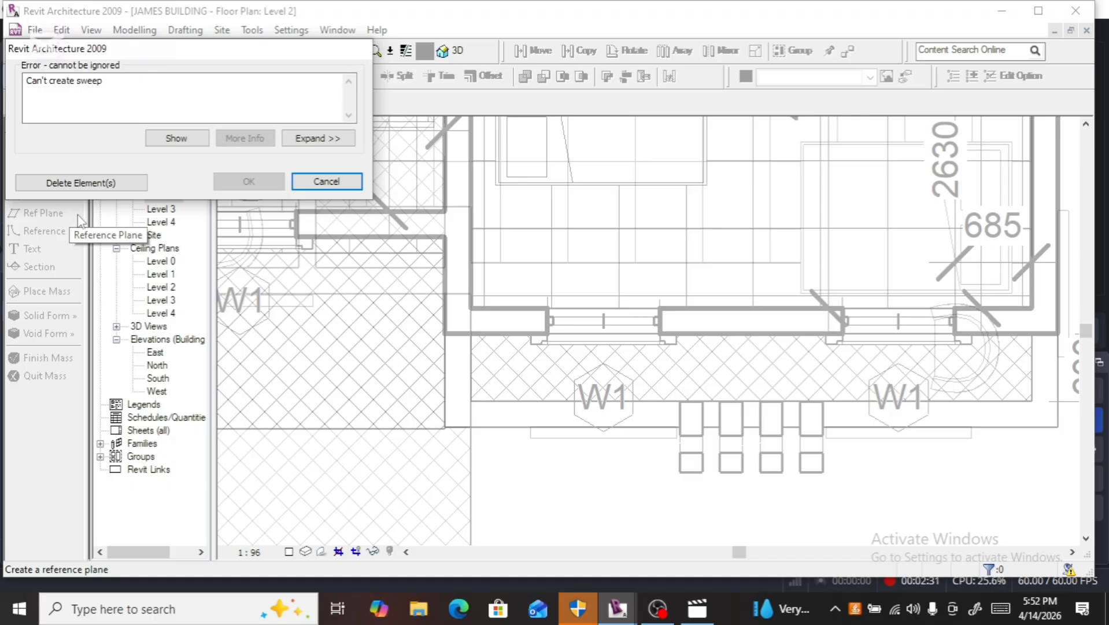
click(91, 187)
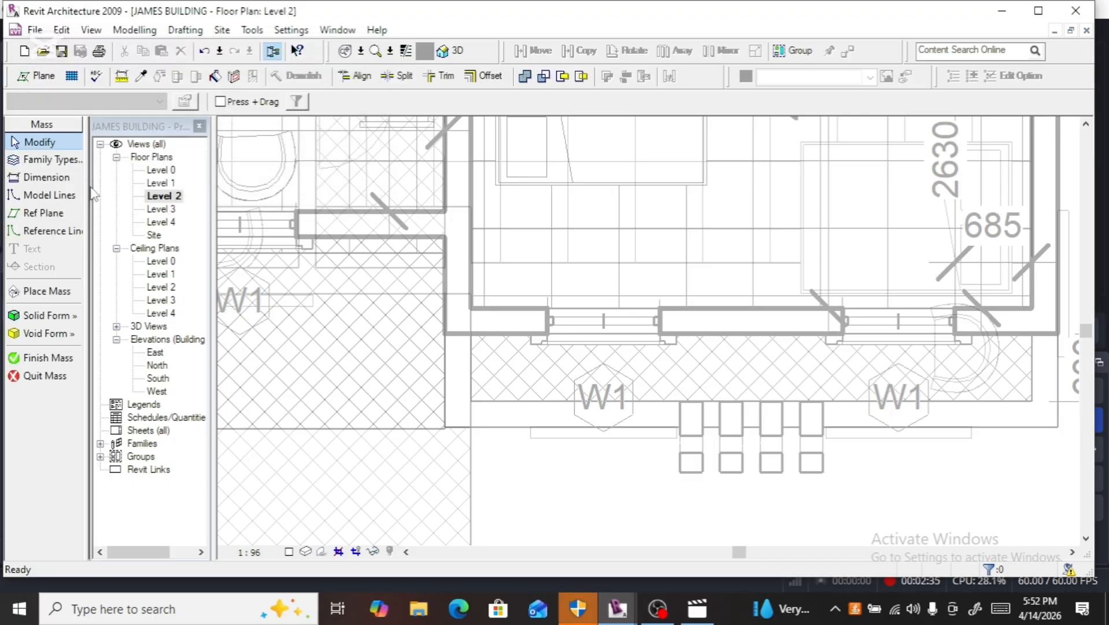
click(50, 358)
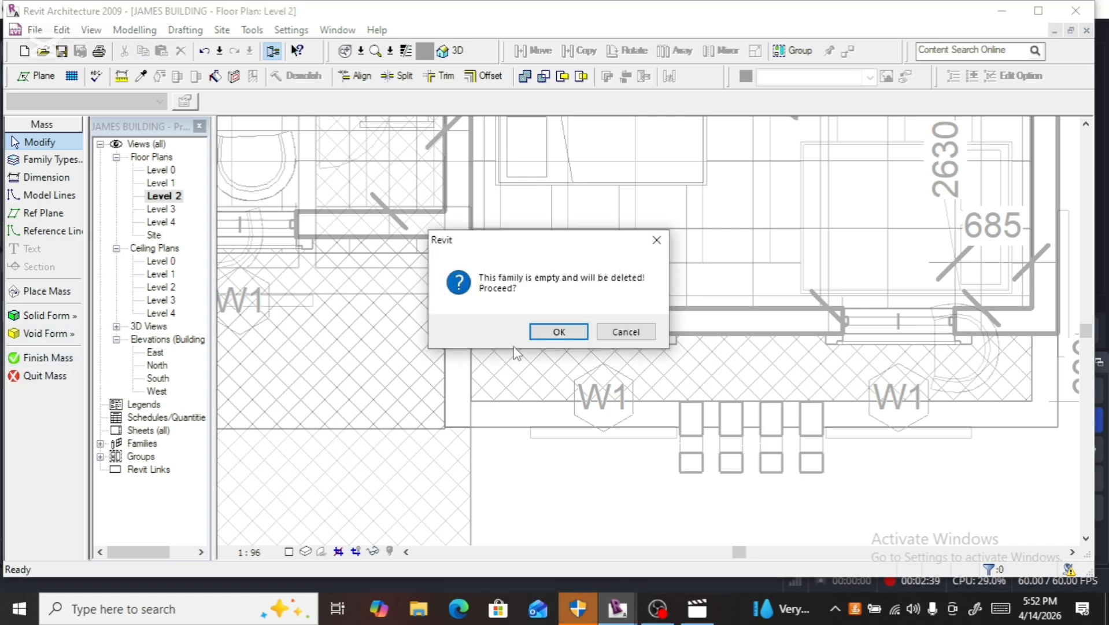
click(548, 336)
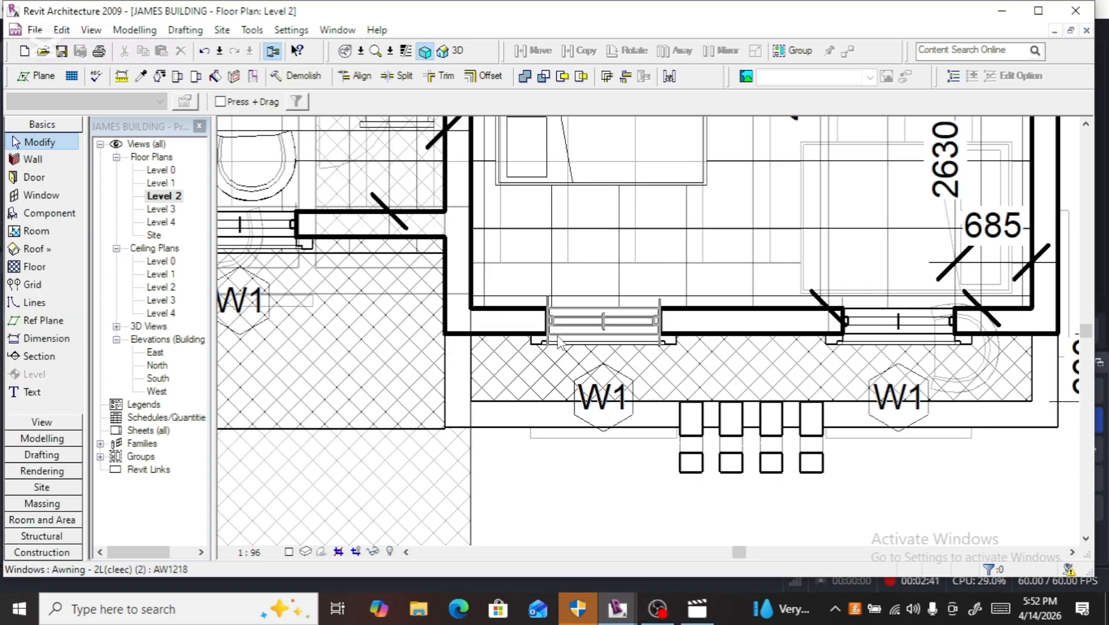
Step: Undo the mass deletion and the removal of the path's middle segment, back to the closed rectangular path
key(ctrl+z)
key(ctrl+z)
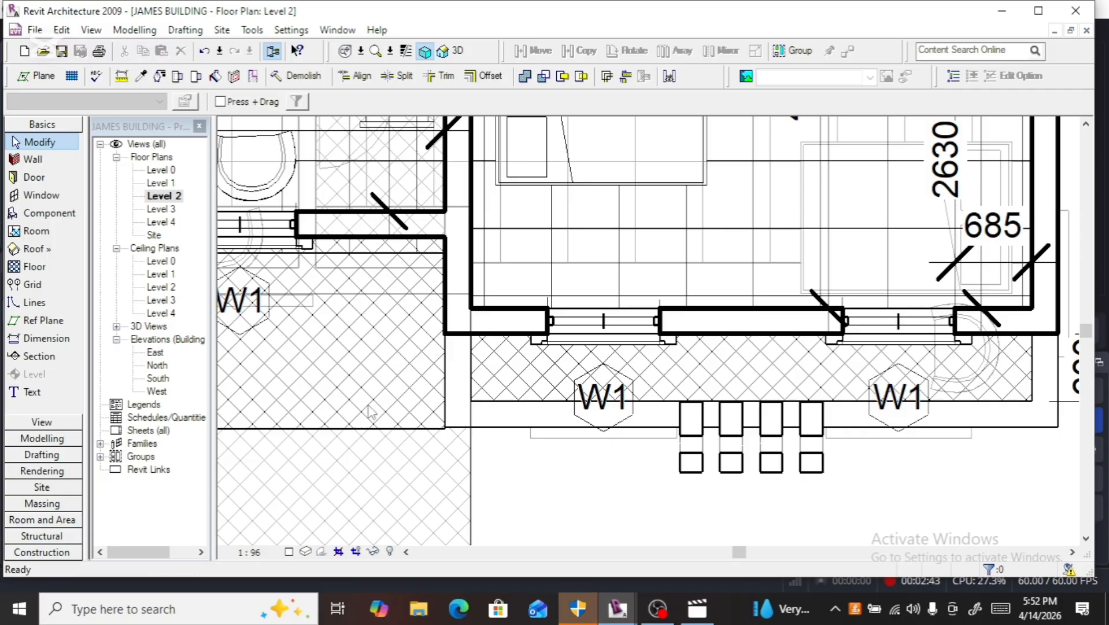
key(ctrl+z)
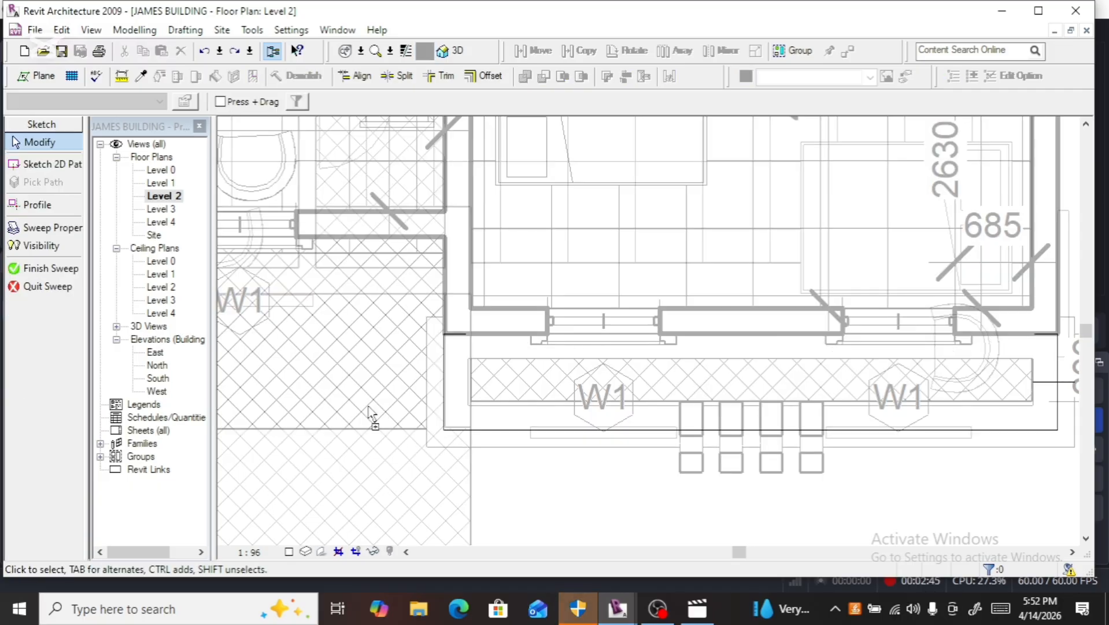
click(517, 434)
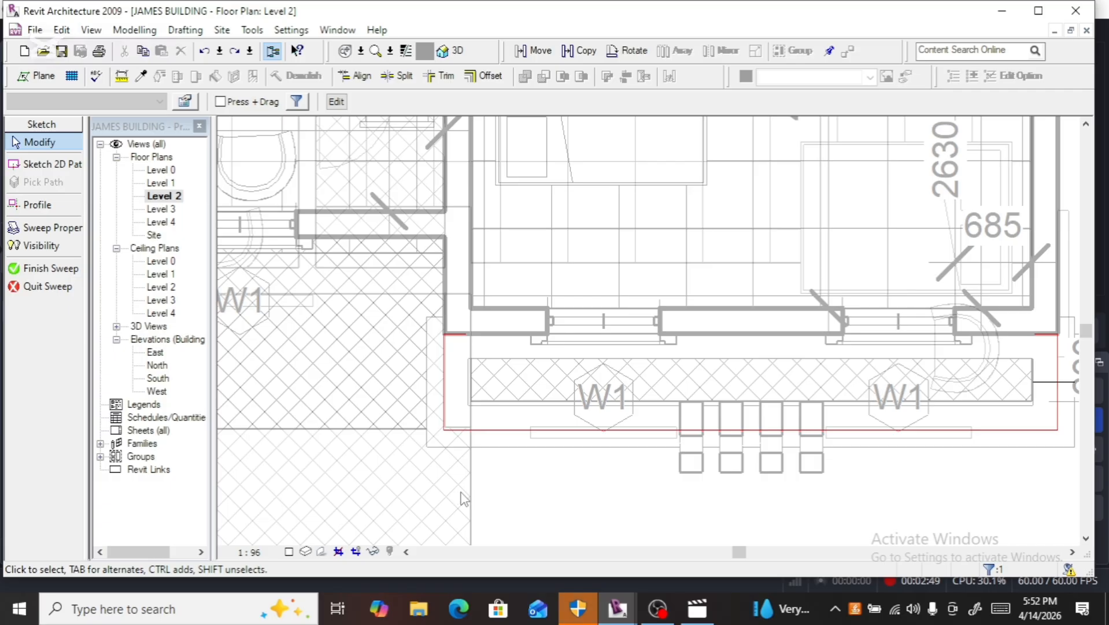
scroll(461, 488, down, 1)
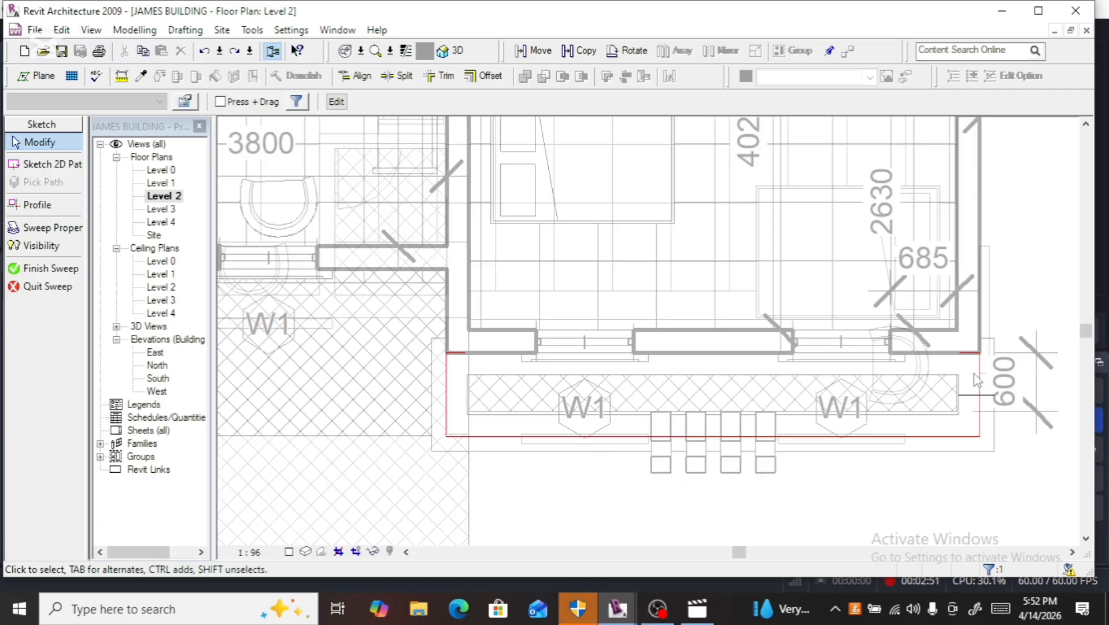
scroll(973, 365, up, 1)
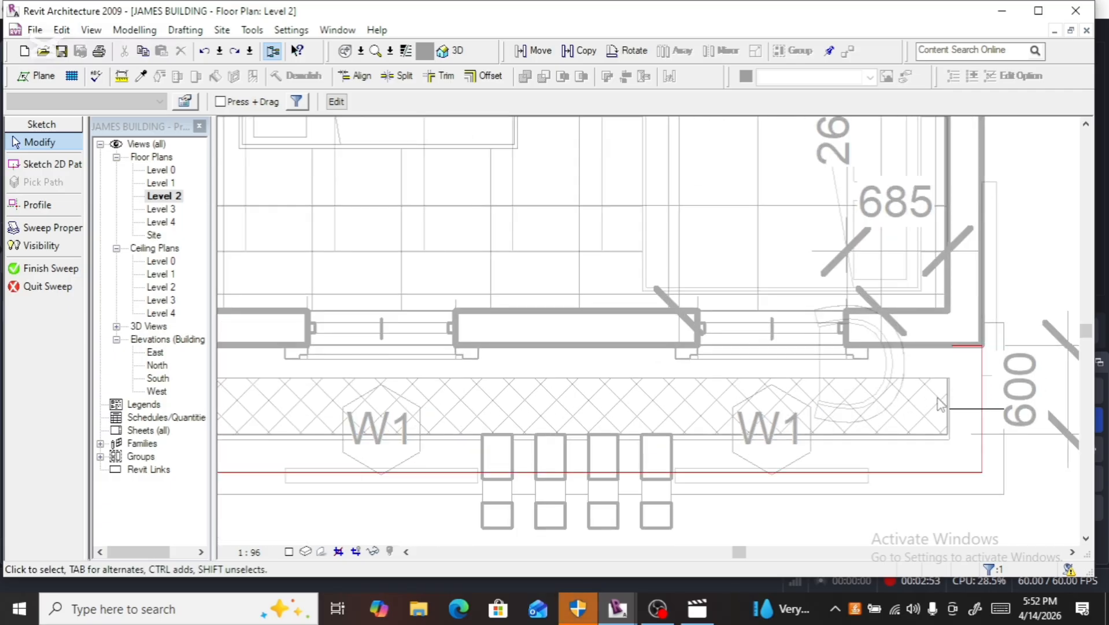
scroll(789, 347, down, 1)
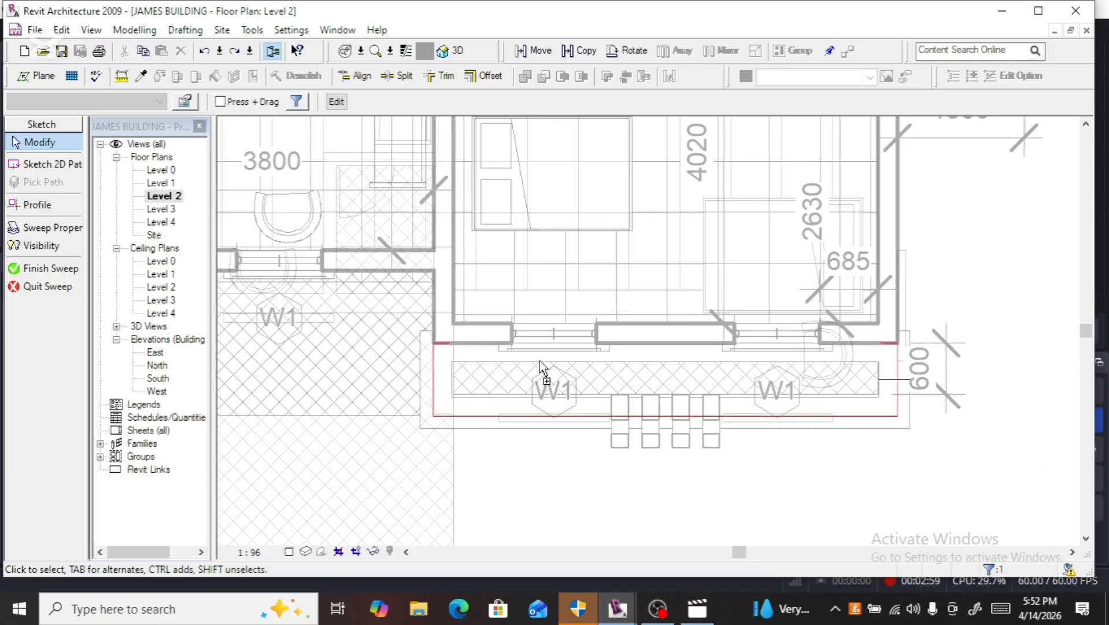
key(ctrl+z)
key(ctrl+z)
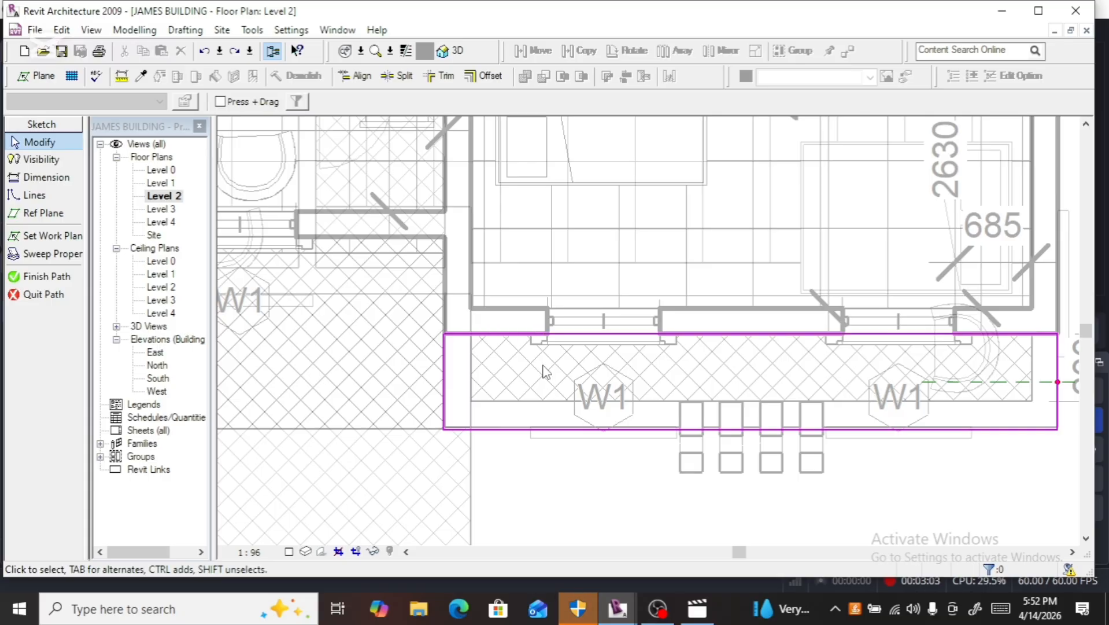
Step: Try to finish the closed path and the sweep, cancelling out of each failed sweep creation
click(23, 277)
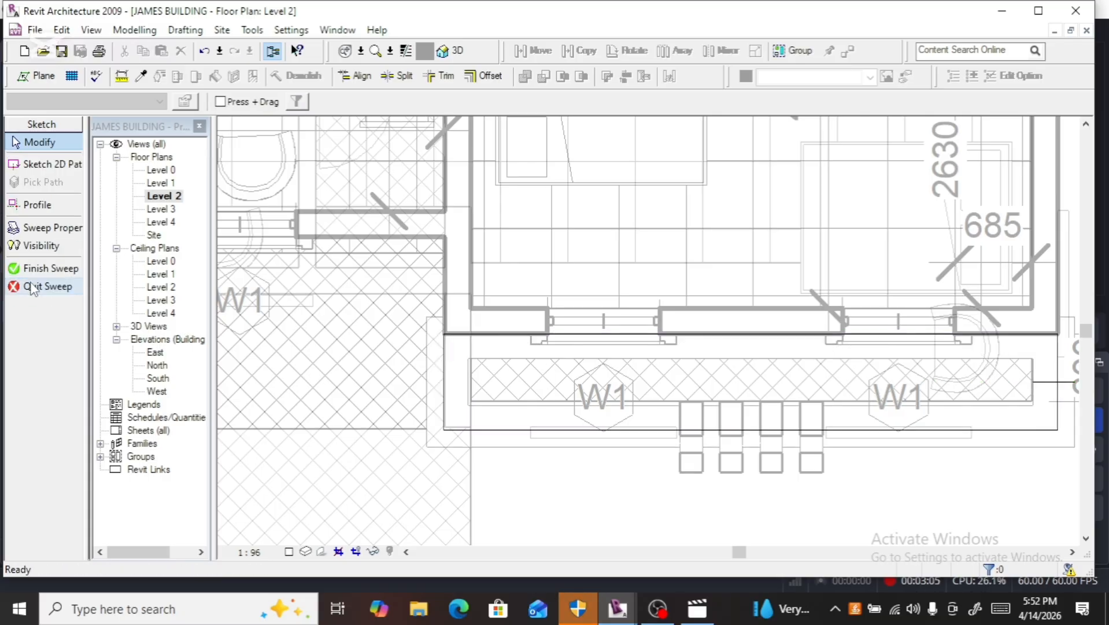
click(74, 269)
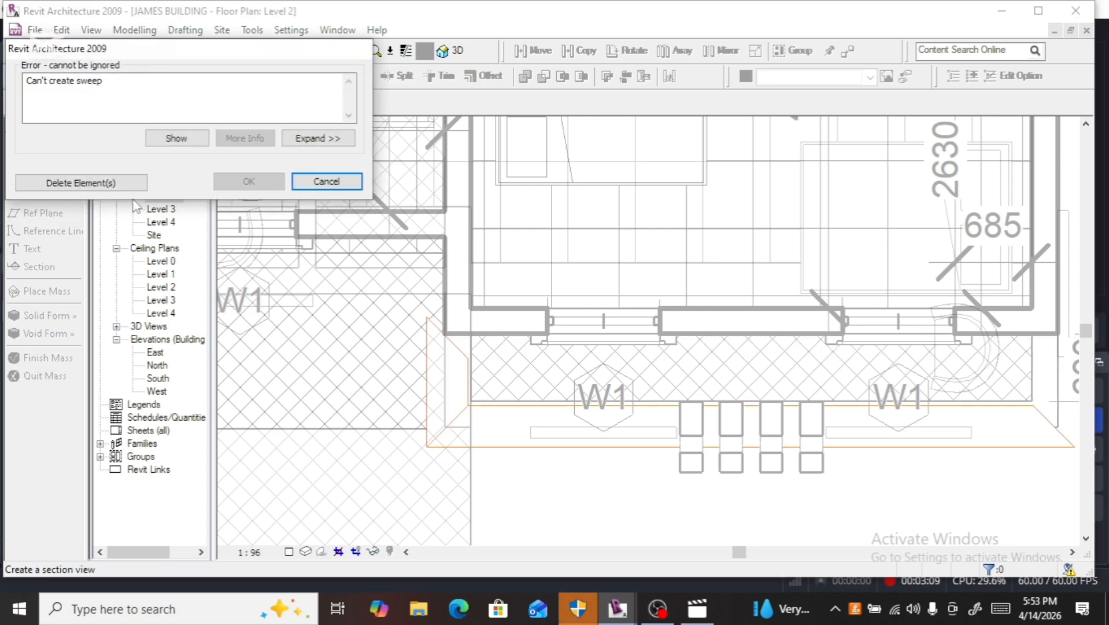
click(315, 184)
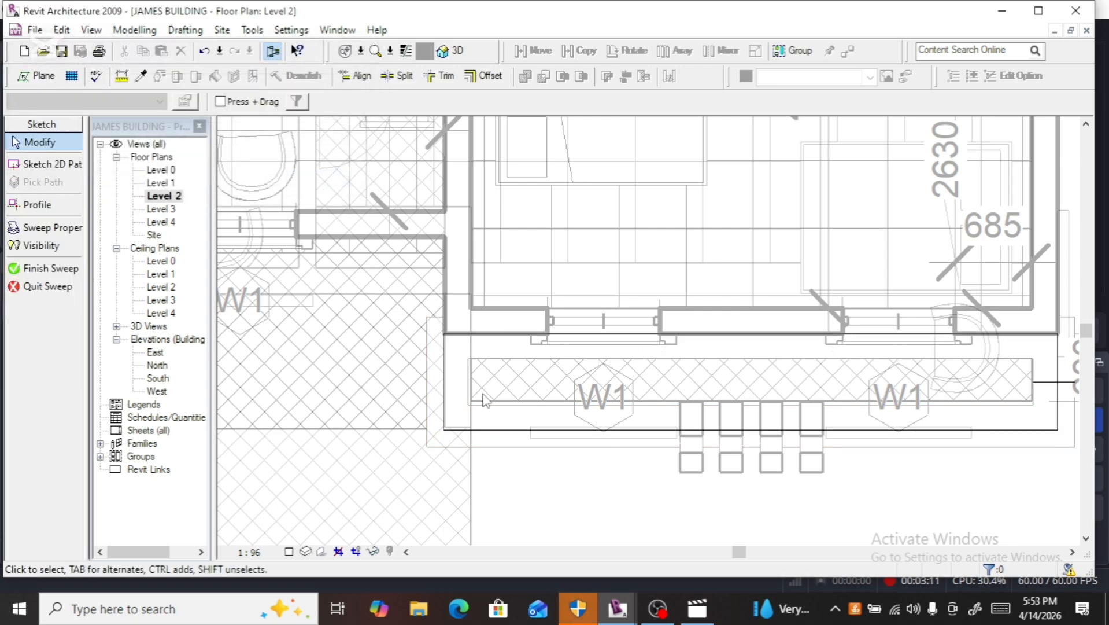
click(489, 433)
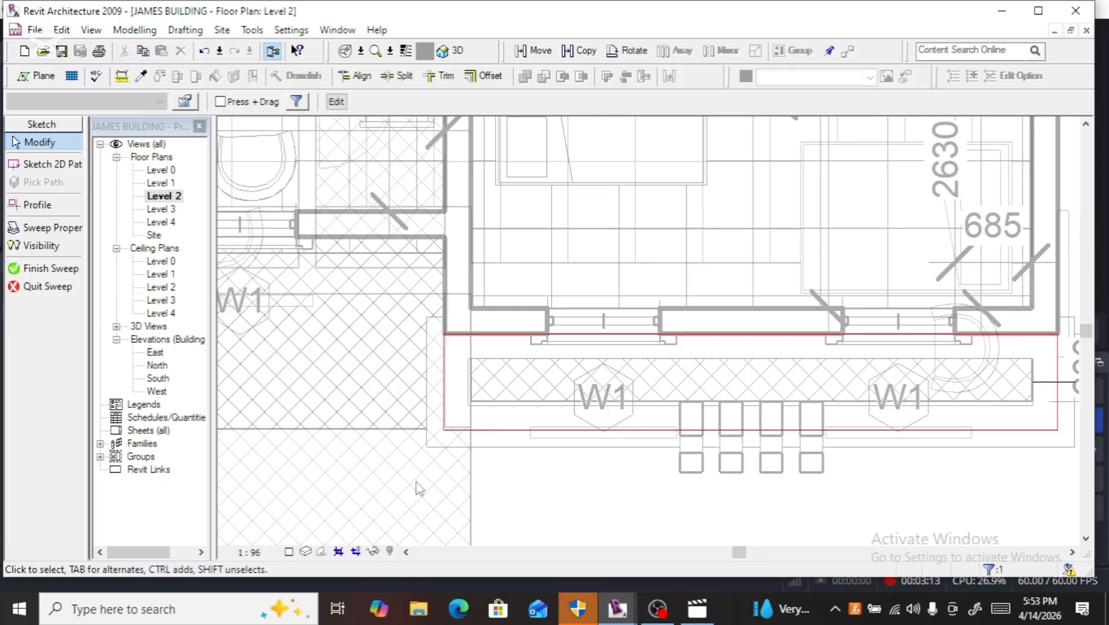
click(74, 269)
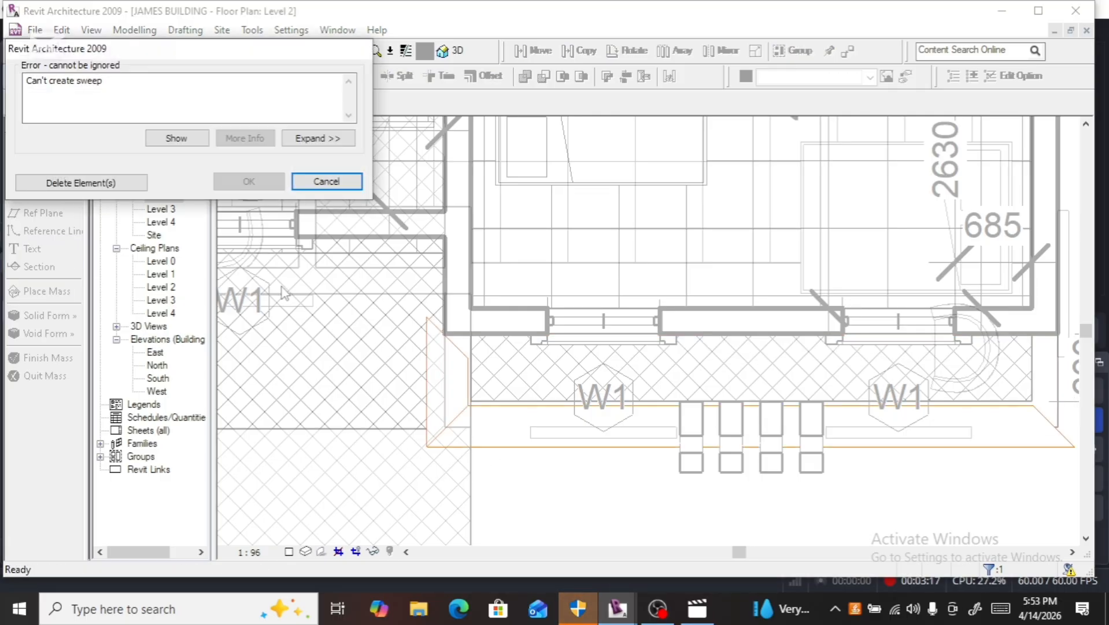
click(326, 181)
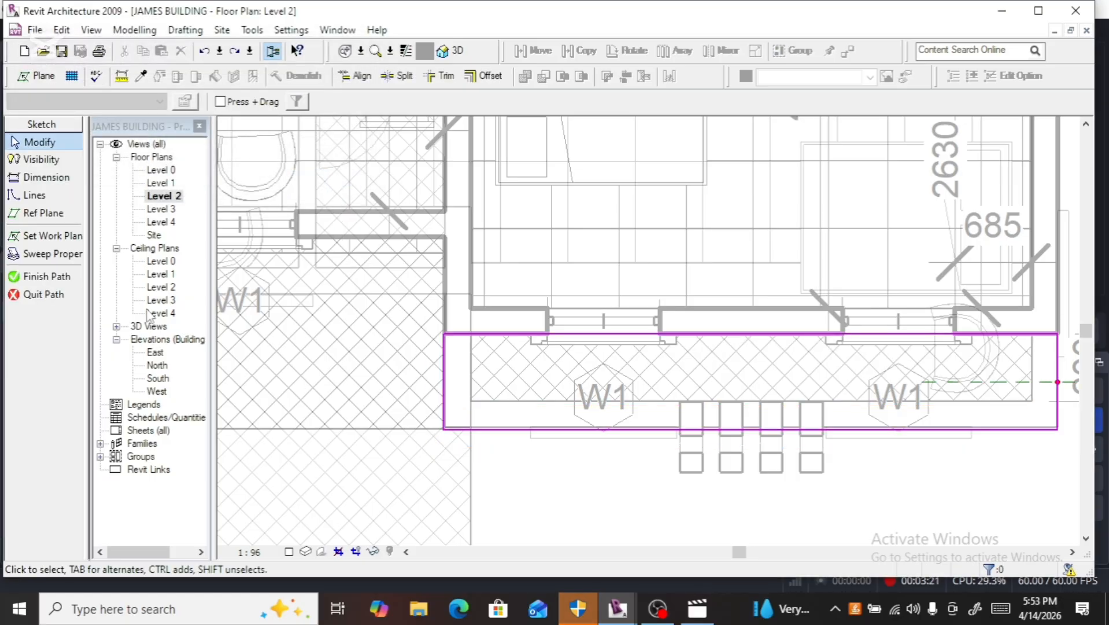
Step: Finish the closed rectangular path and the sweep while staying in the mass edit
click(64, 277)
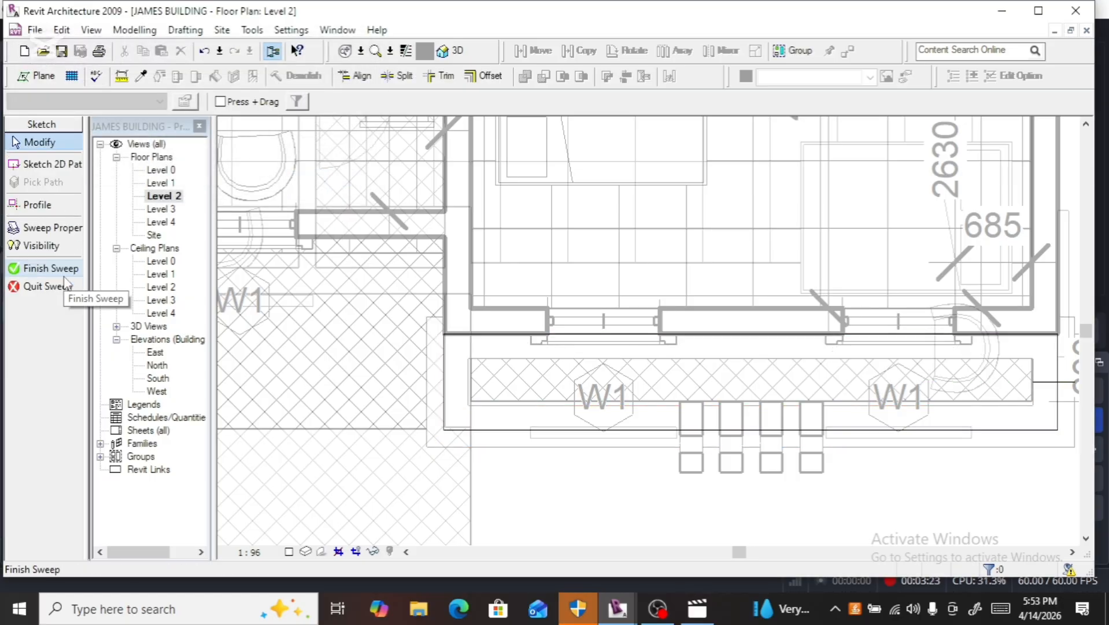
click(63, 277)
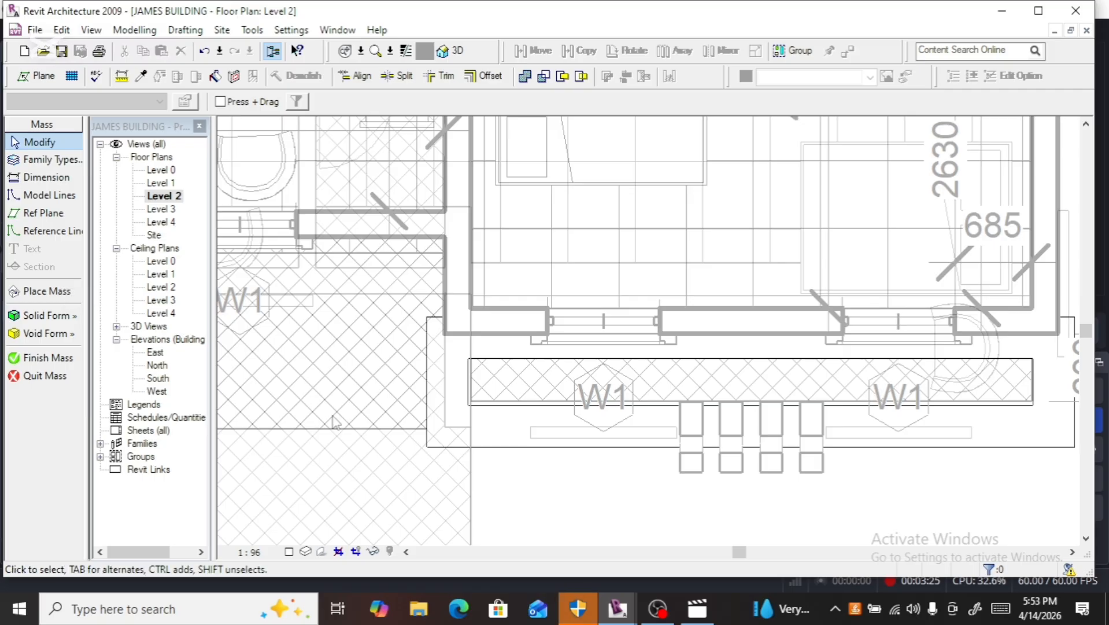
Step: Copy the closed rectangular sweep around the Level 2 strip to the empty area southeast of the building
click(428, 444)
scroll(515, 365, down, 5)
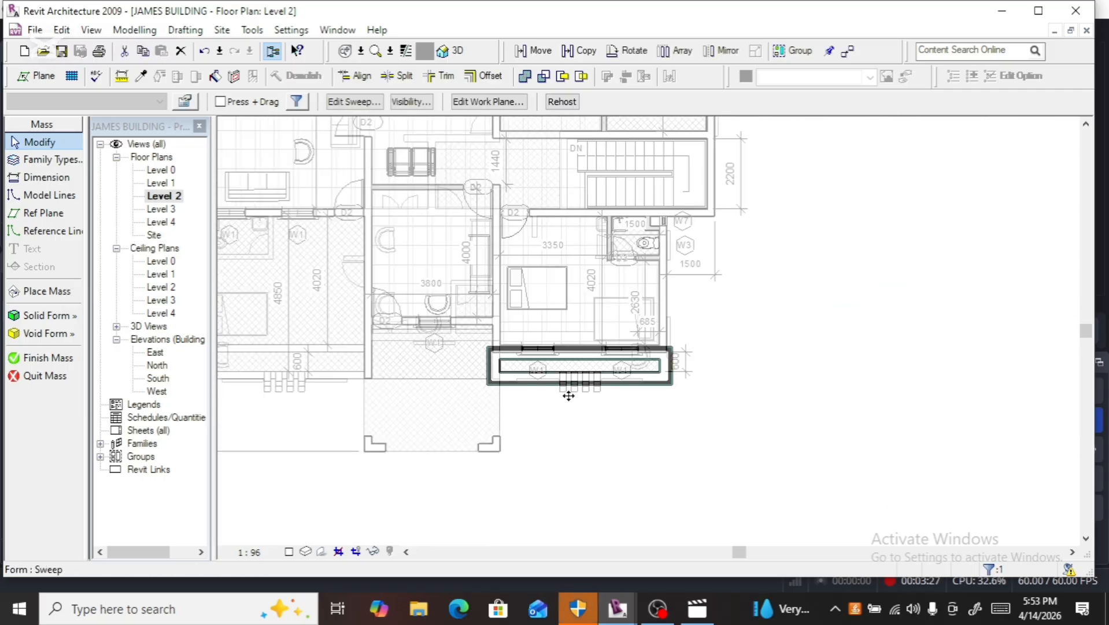
click(581, 57)
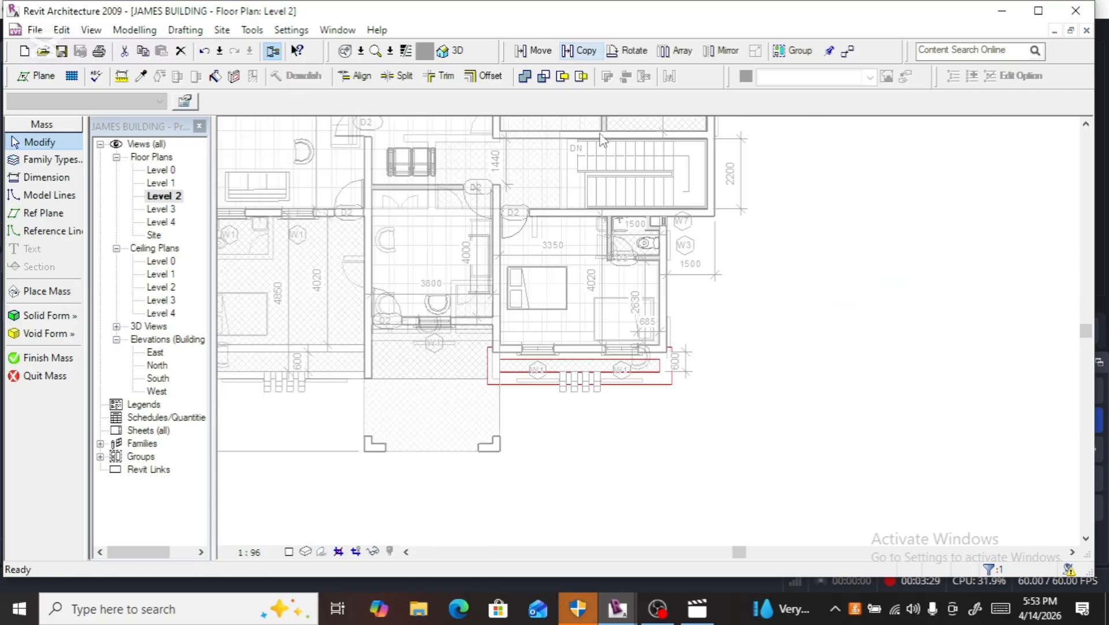
click(535, 389)
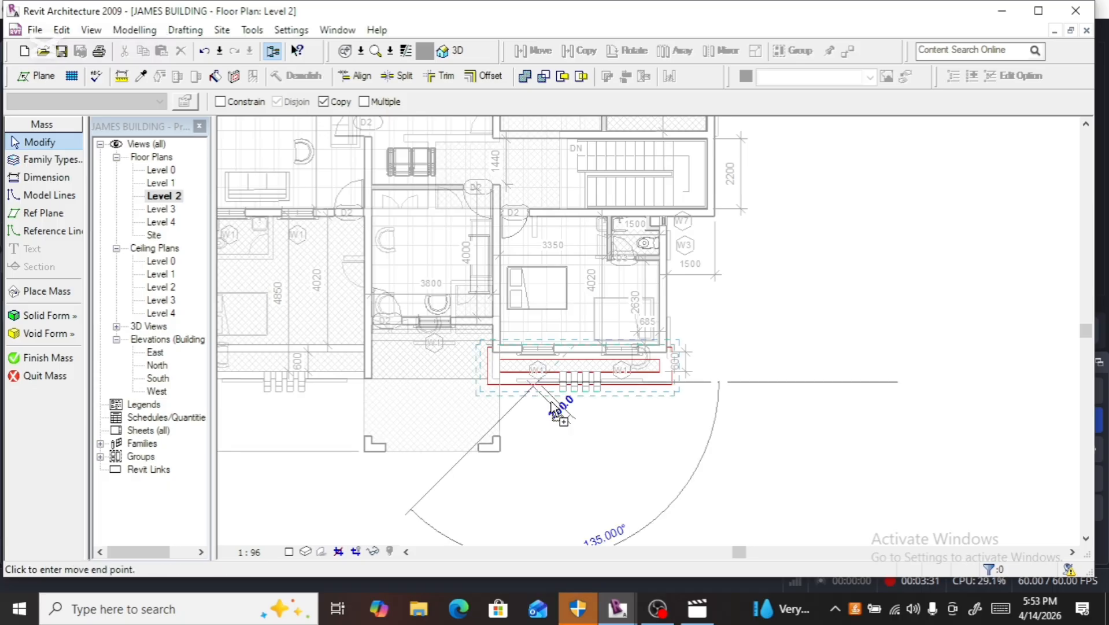
click(778, 471)
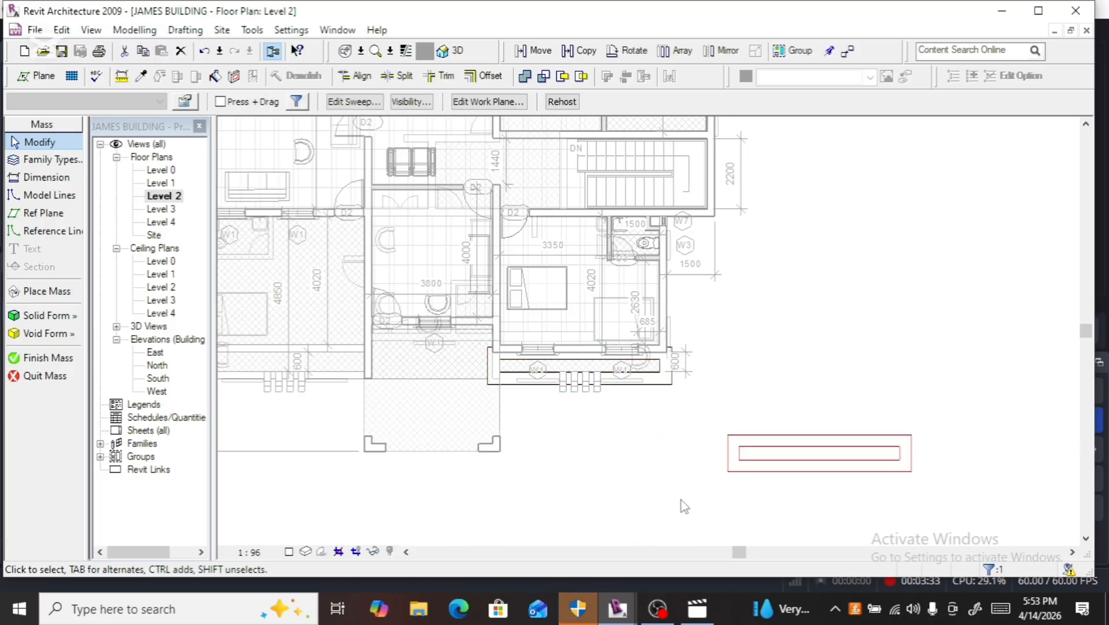
Step: Split the upper line of the copied sweep's path about 4470 mm and 1000 mm from its right end, and delete the middle segment
scroll(923, 465, up, 3)
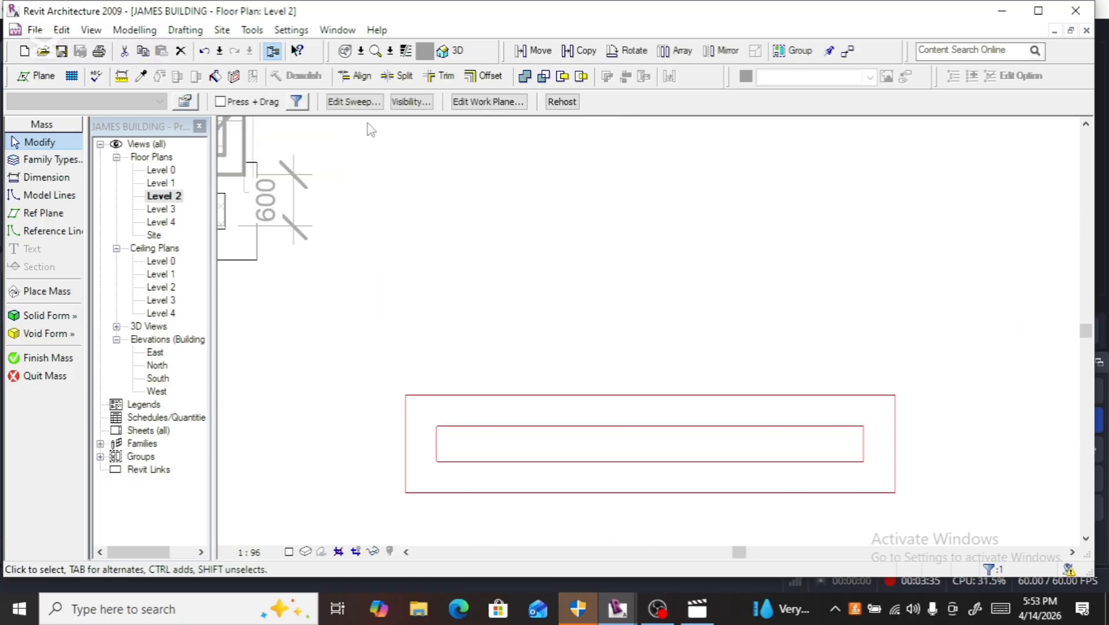
click(370, 103)
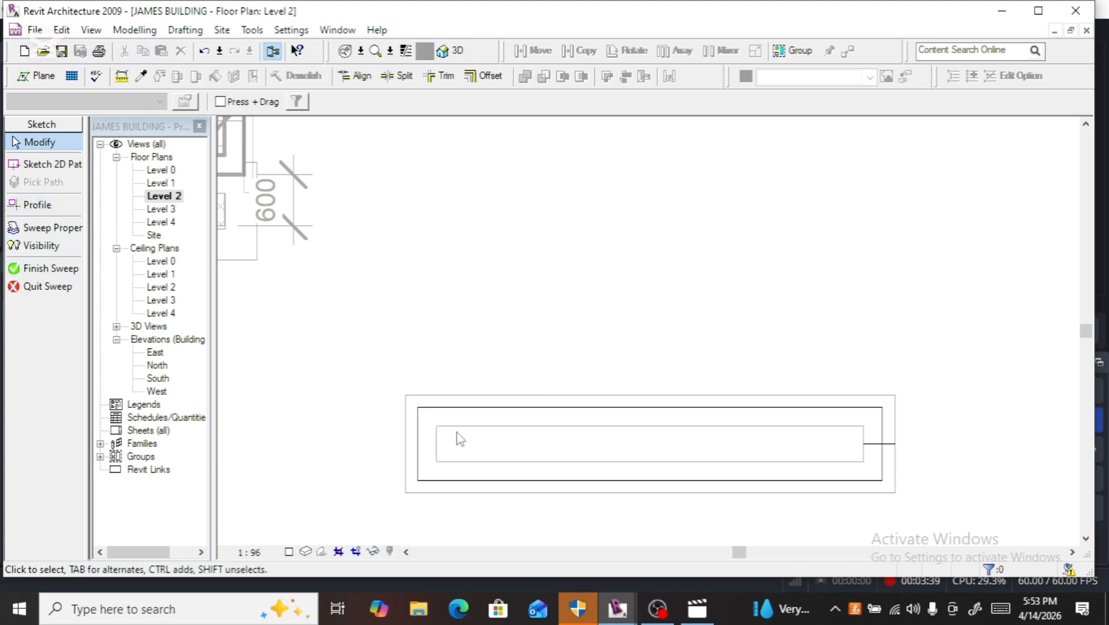
click(594, 413)
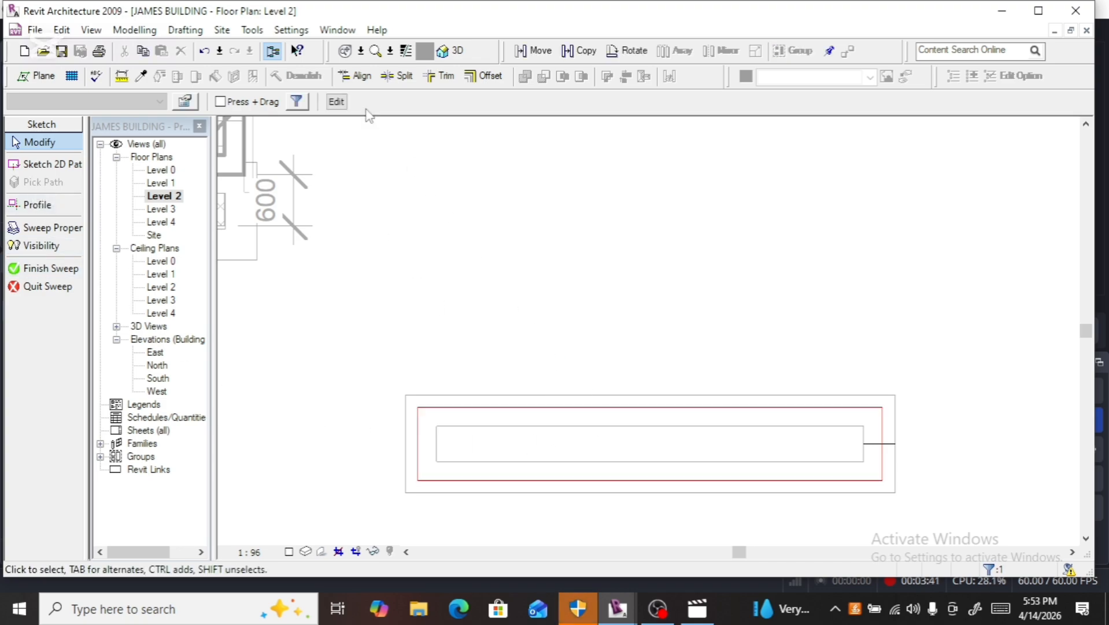
click(335, 102)
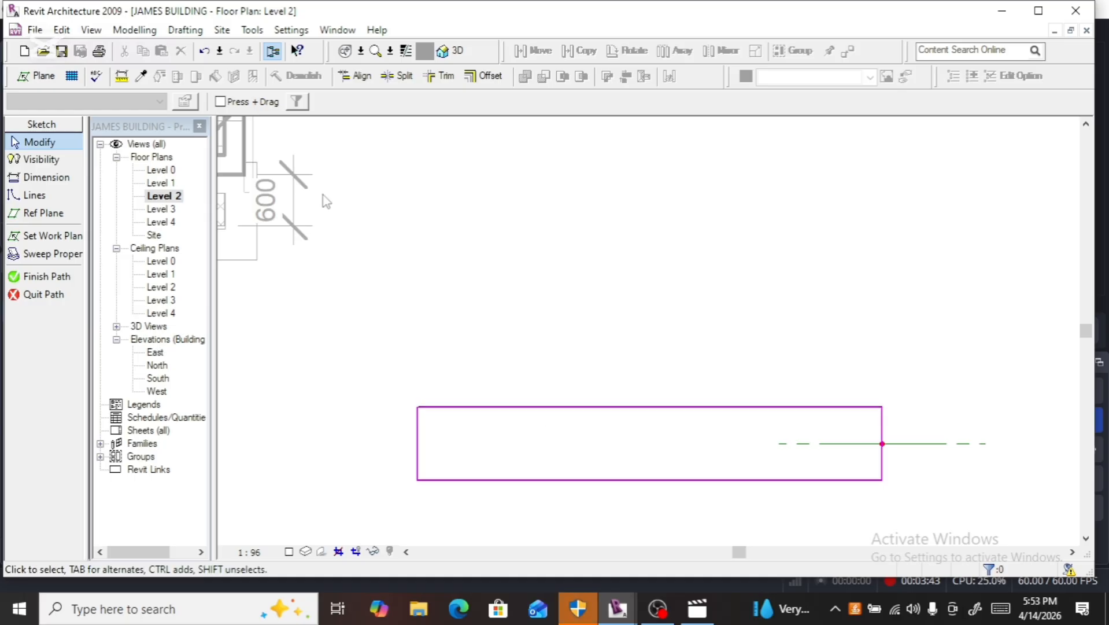
click(33, 196)
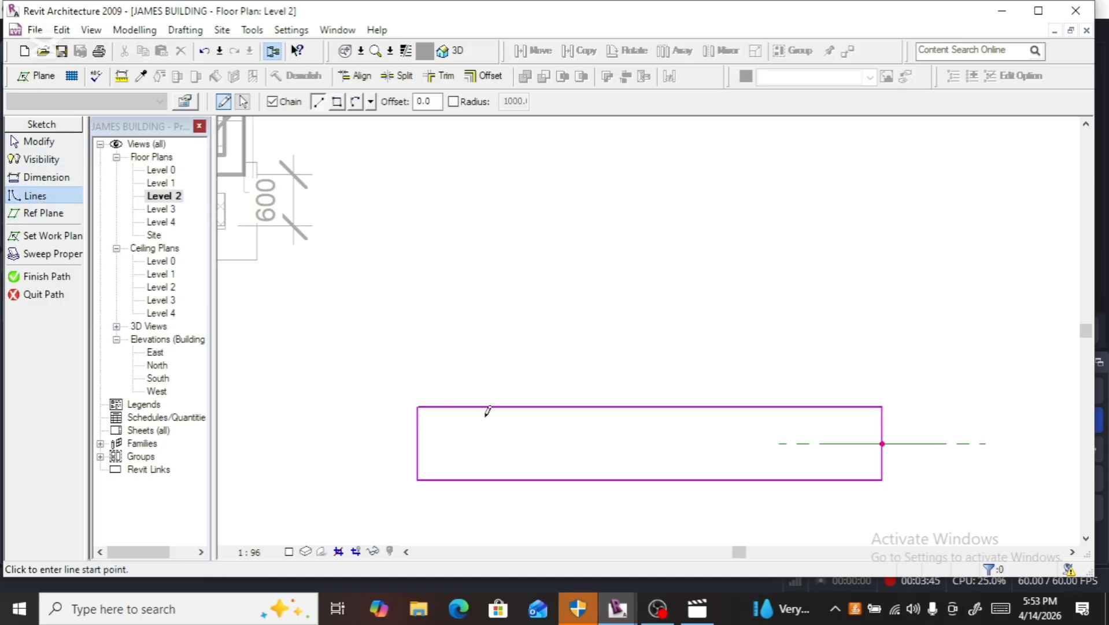
click(397, 76)
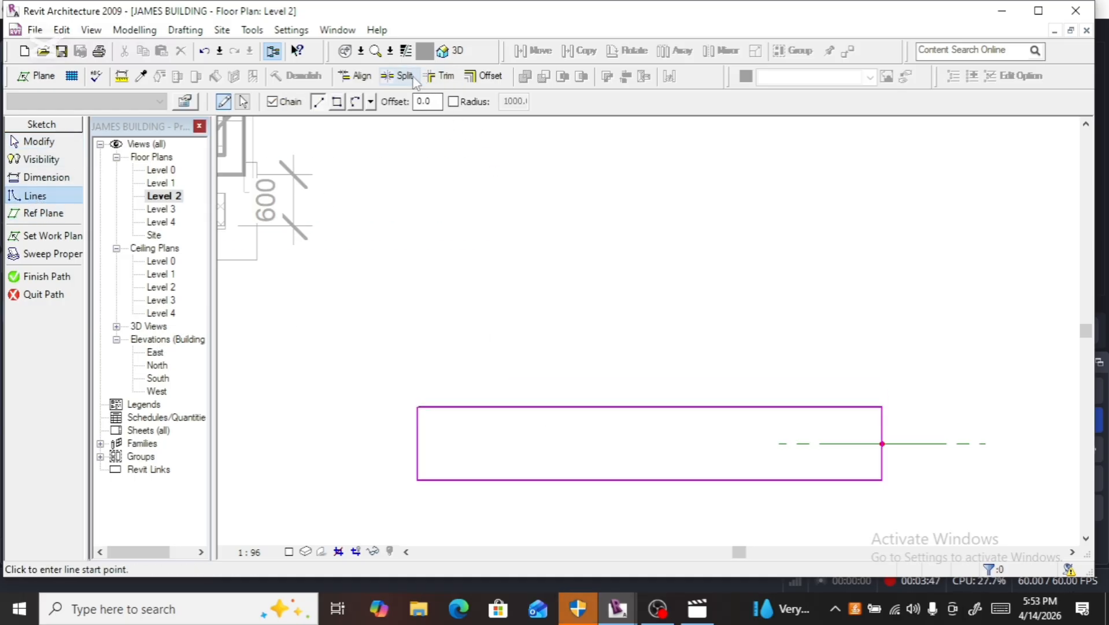
click(505, 407)
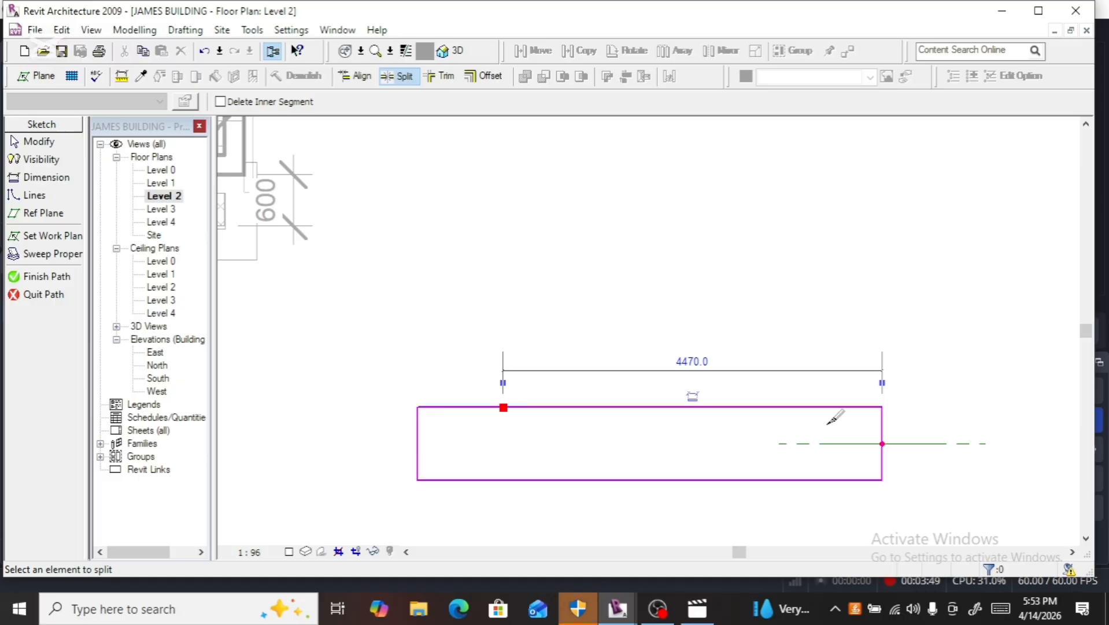
click(798, 407)
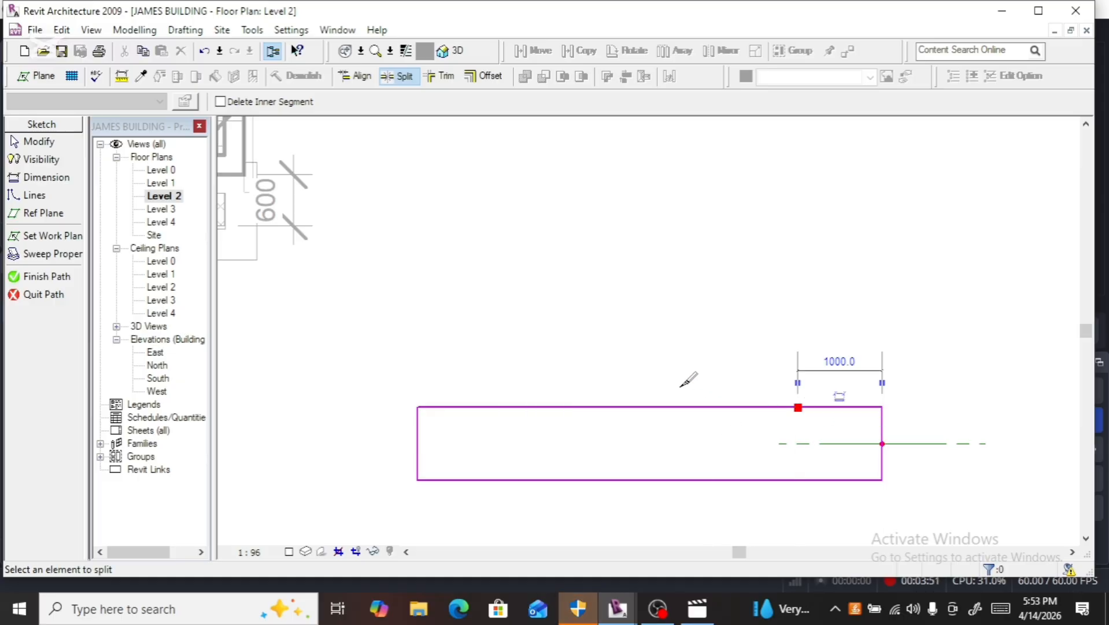
key(Escape)
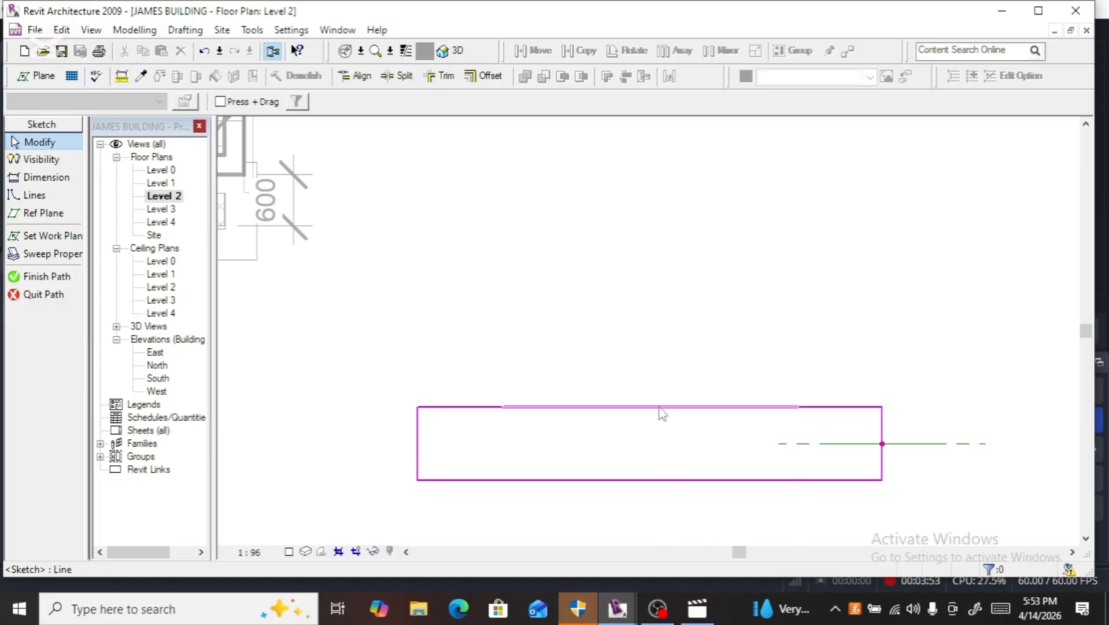
click(660, 407)
key(Delete)
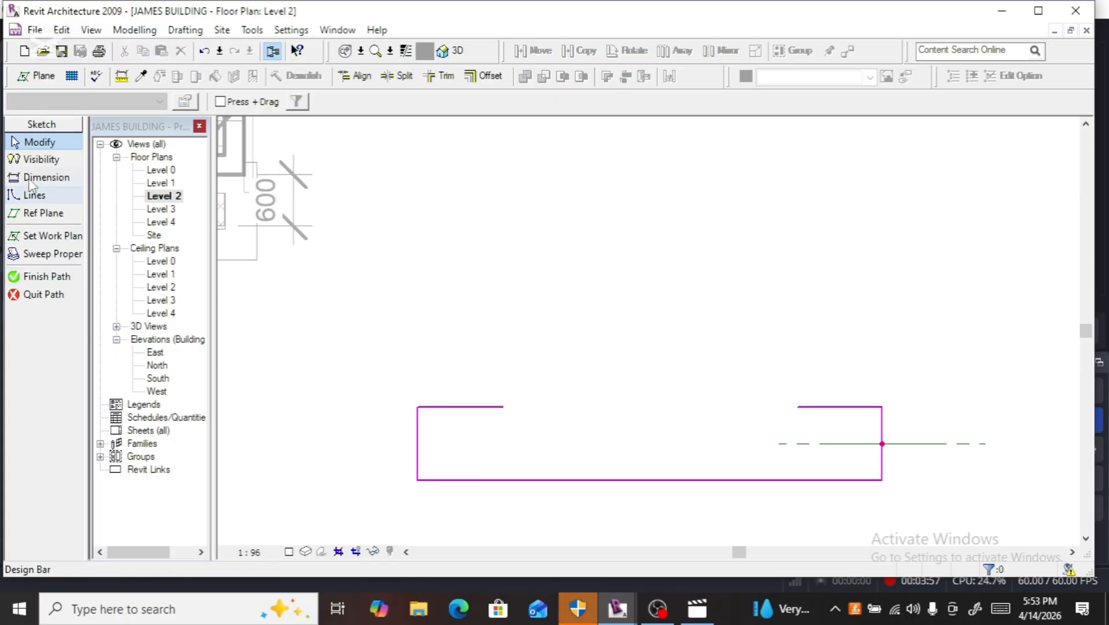
Step: Quit the copied sweep with its path edits discarded, and finish the mass
click(47, 281)
click(49, 285)
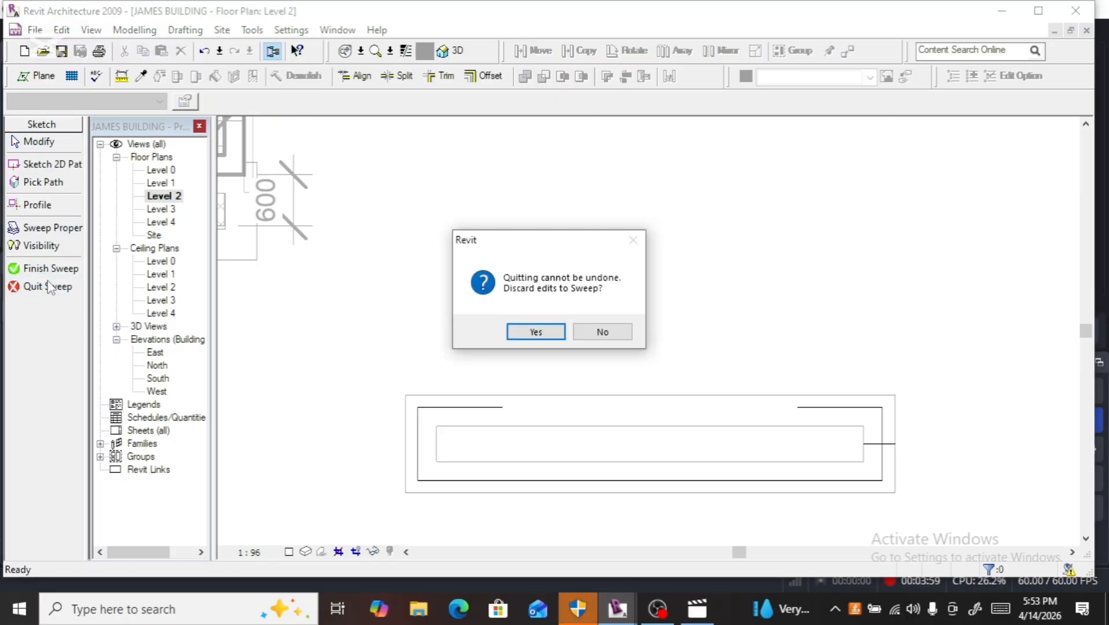
click(524, 332)
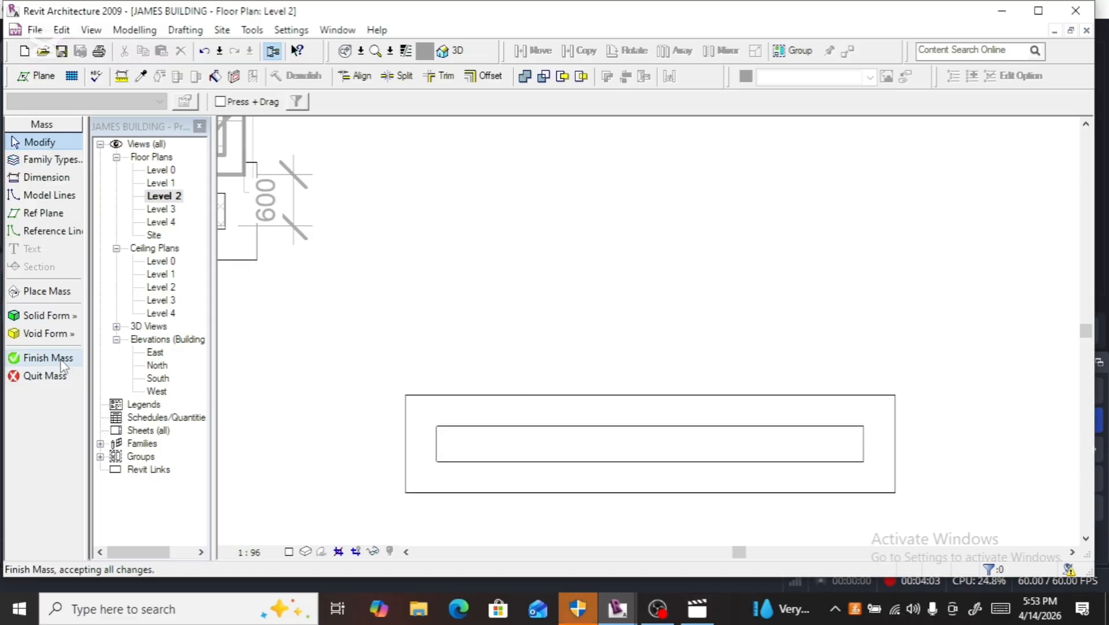
click(49, 358)
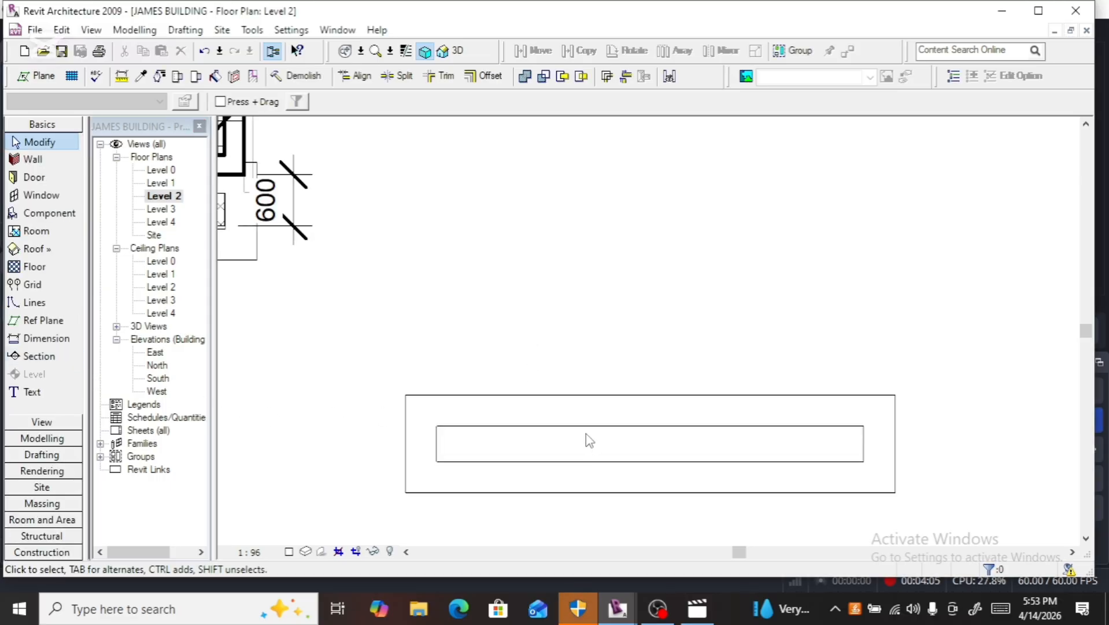
click(643, 478)
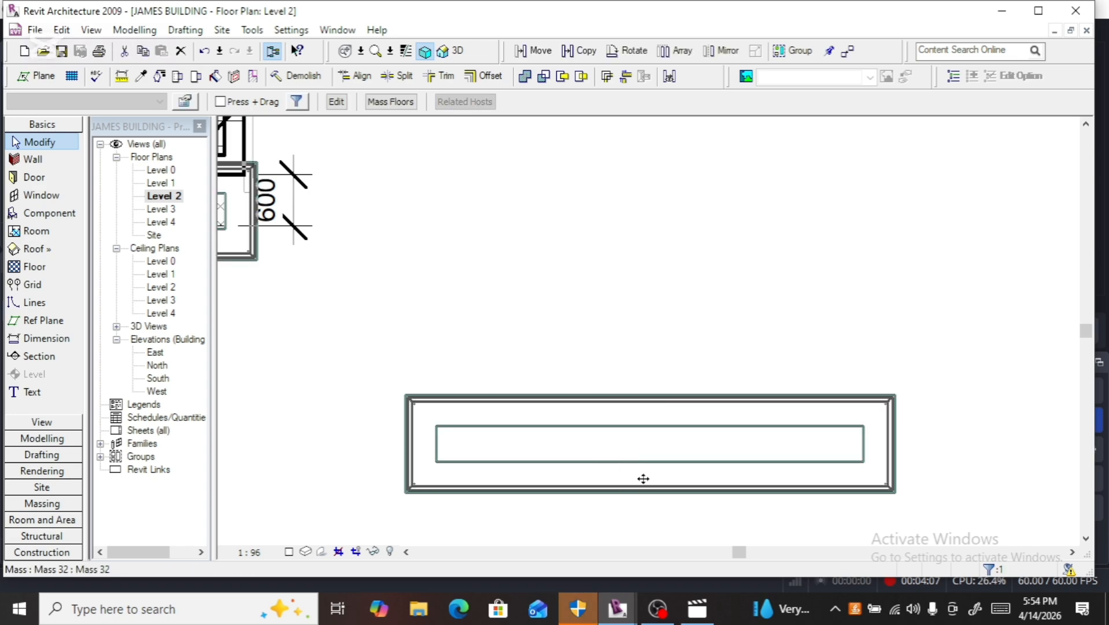
click(336, 102)
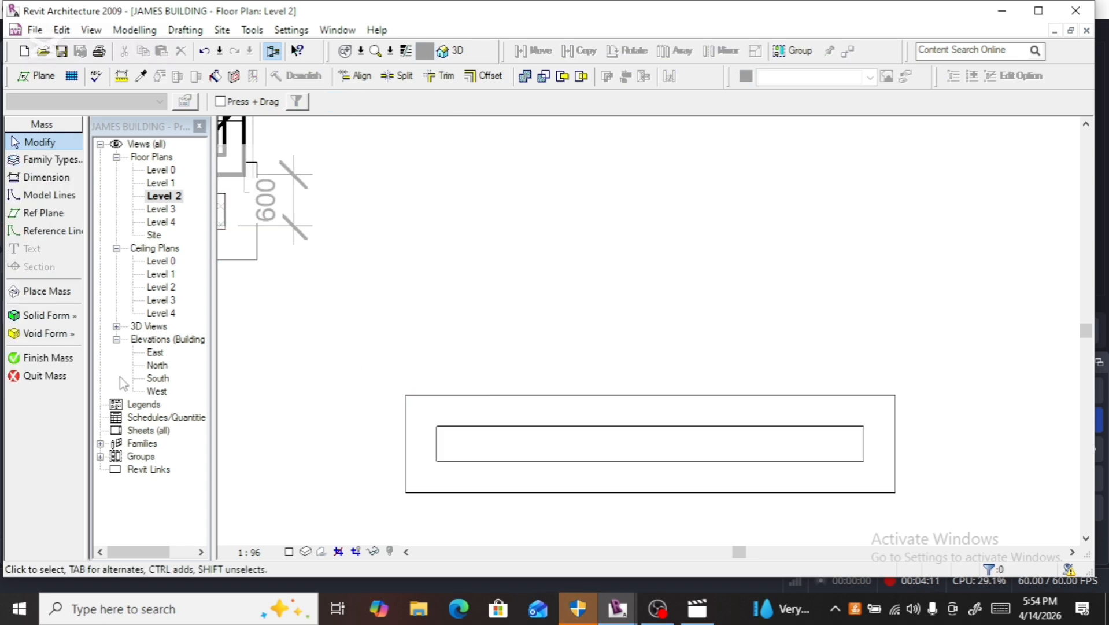
click(75, 356)
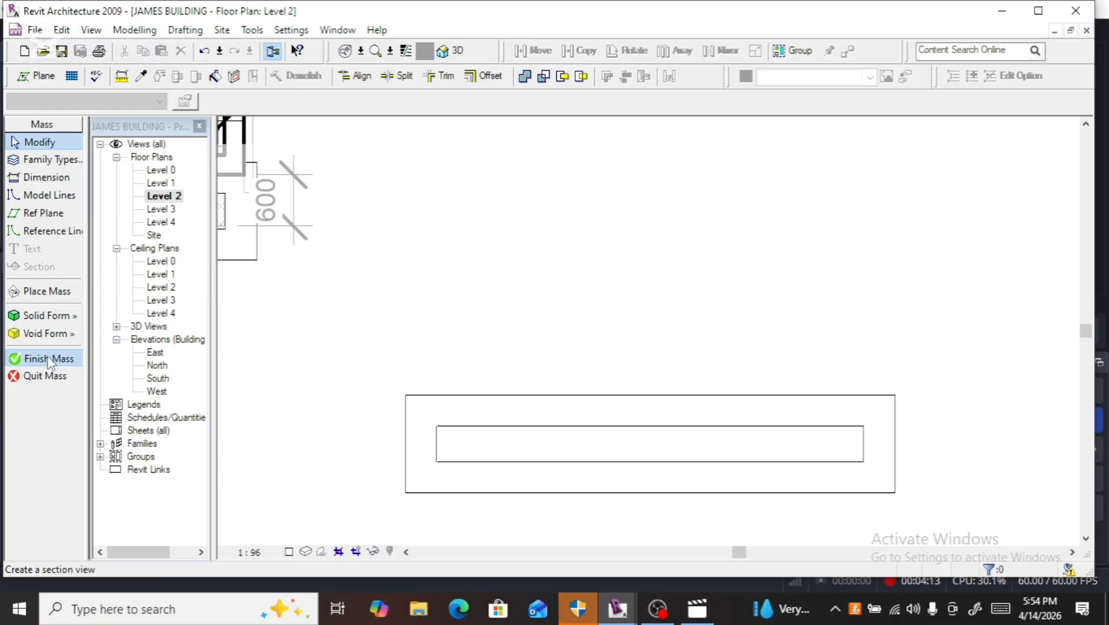
Step: Reopen the mass and the copied sweep's path, and delete the path's entire upper line
scroll(745, 475, down, 2)
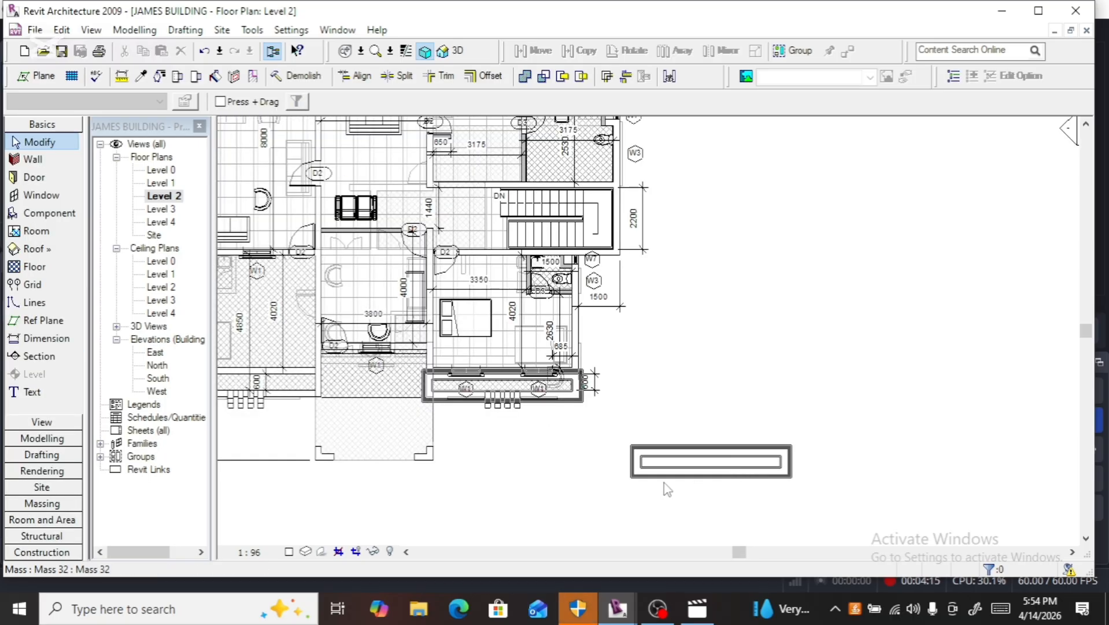
scroll(668, 484, up, 3)
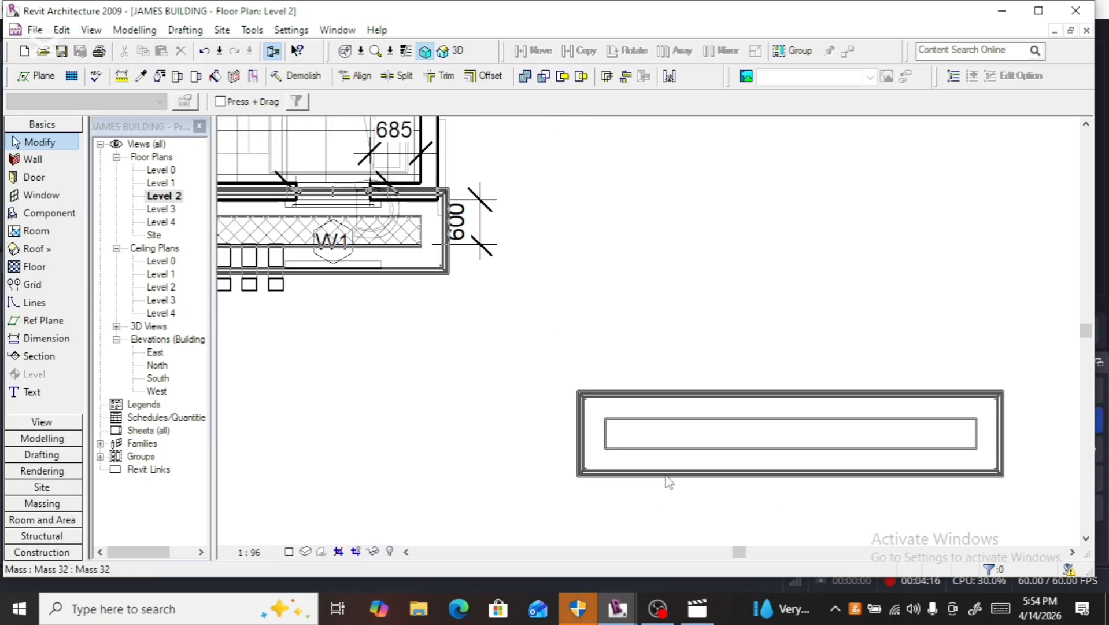
click(713, 458)
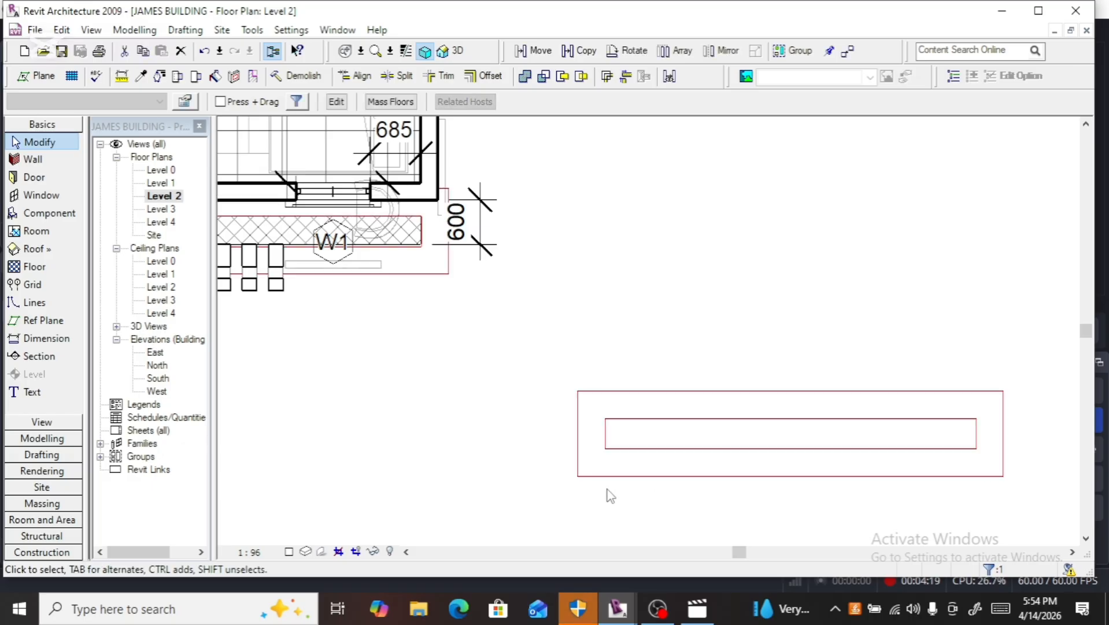
click(322, 101)
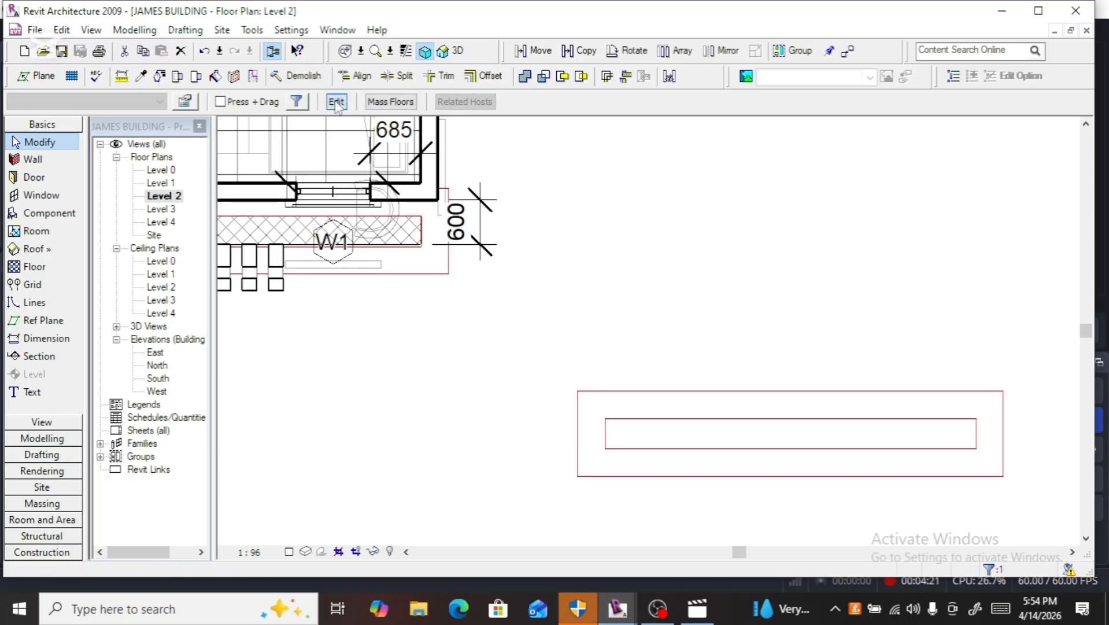
click(658, 395)
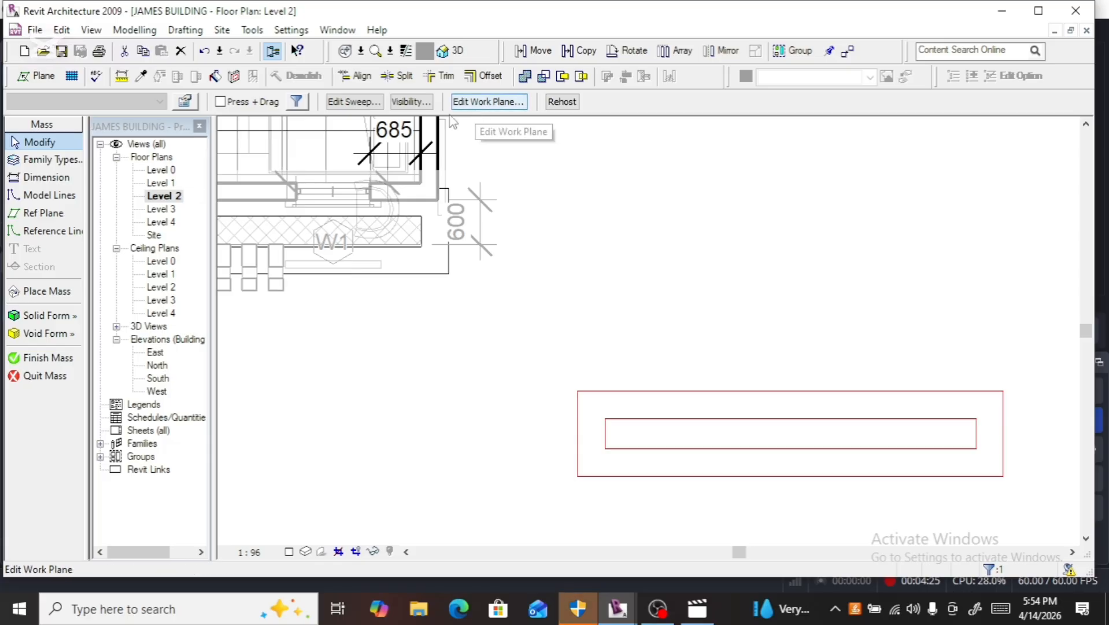
click(353, 102)
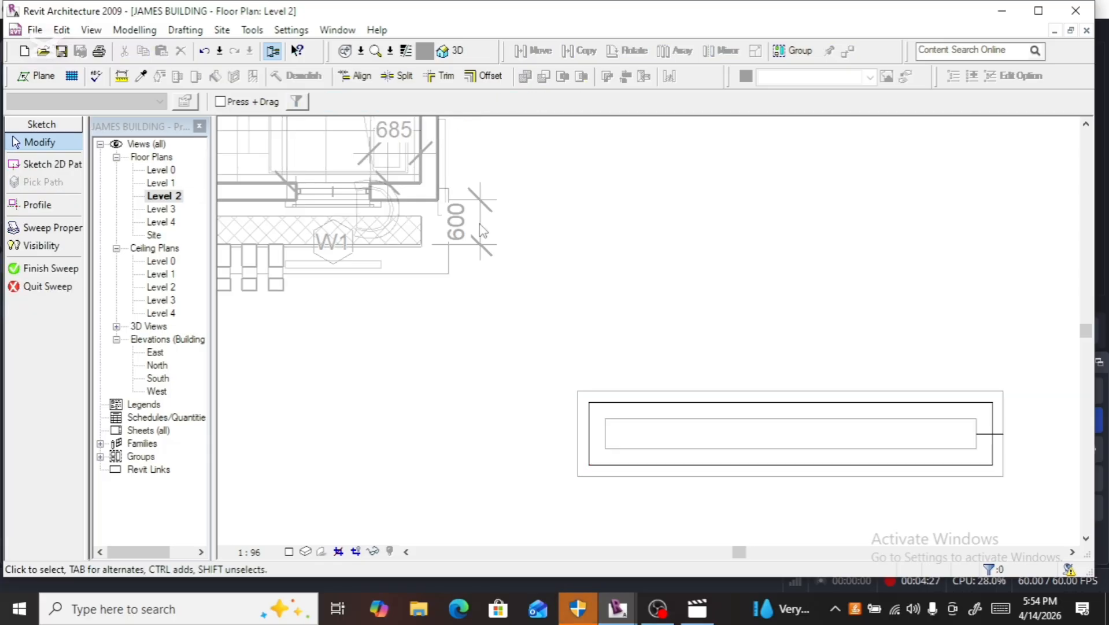
click(660, 402)
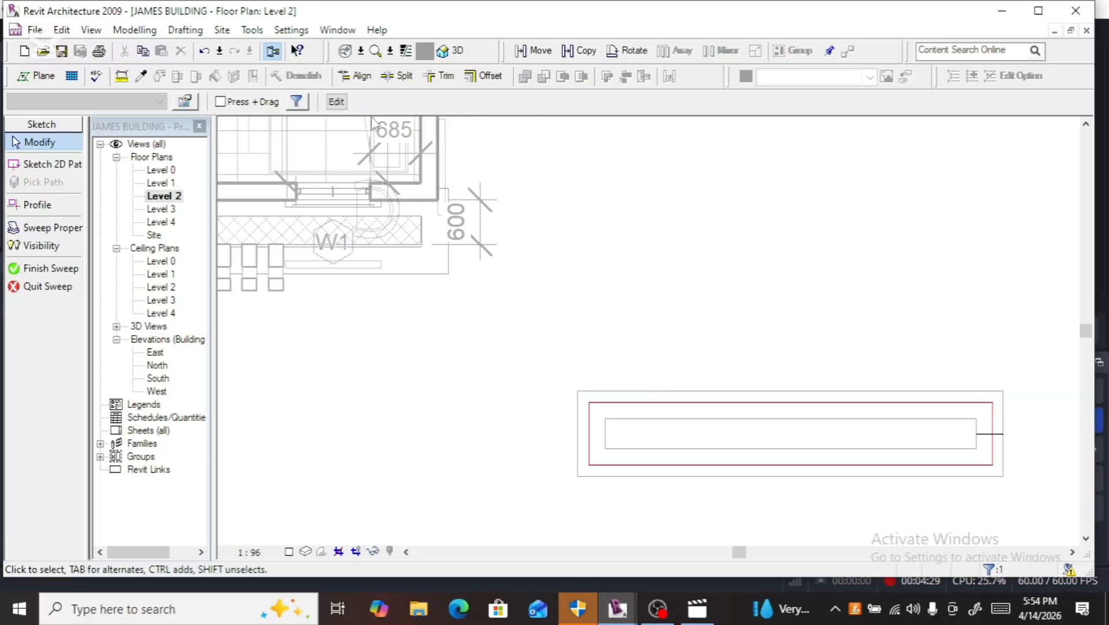
click(337, 102)
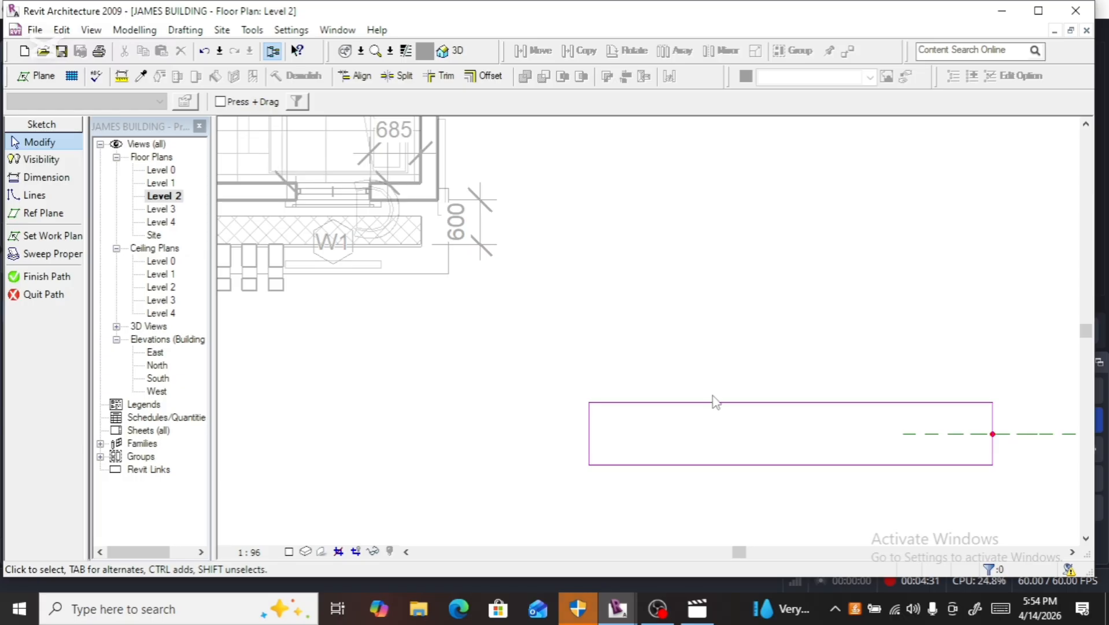
click(697, 403)
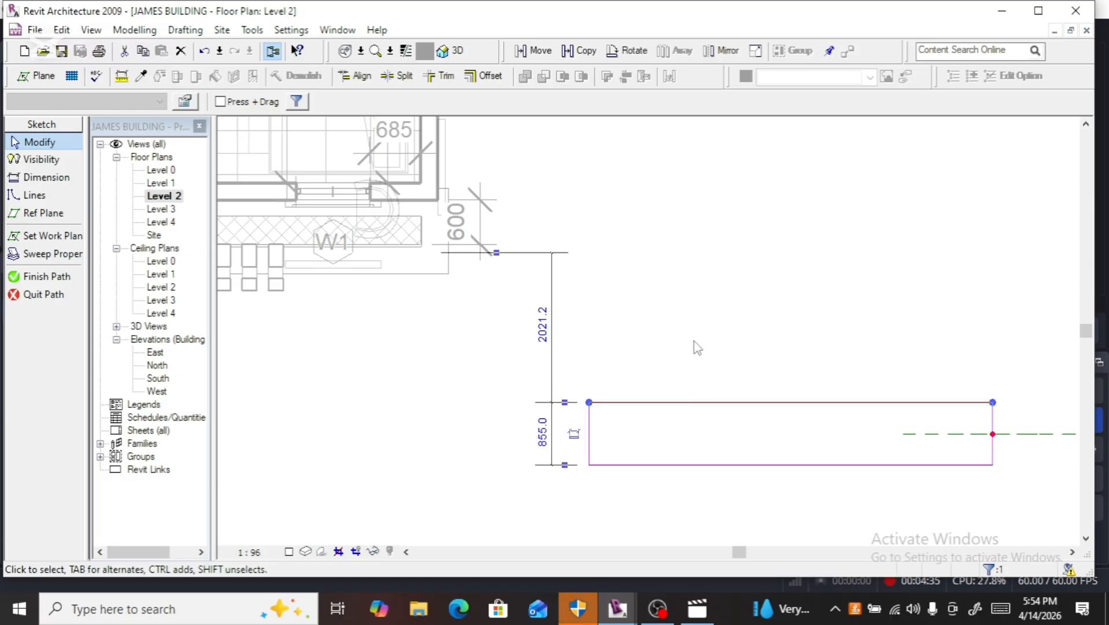
key(Delete)
Step: Draw a short inward return line at the upper end of the path's left side
scroll(696, 333, down, 3)
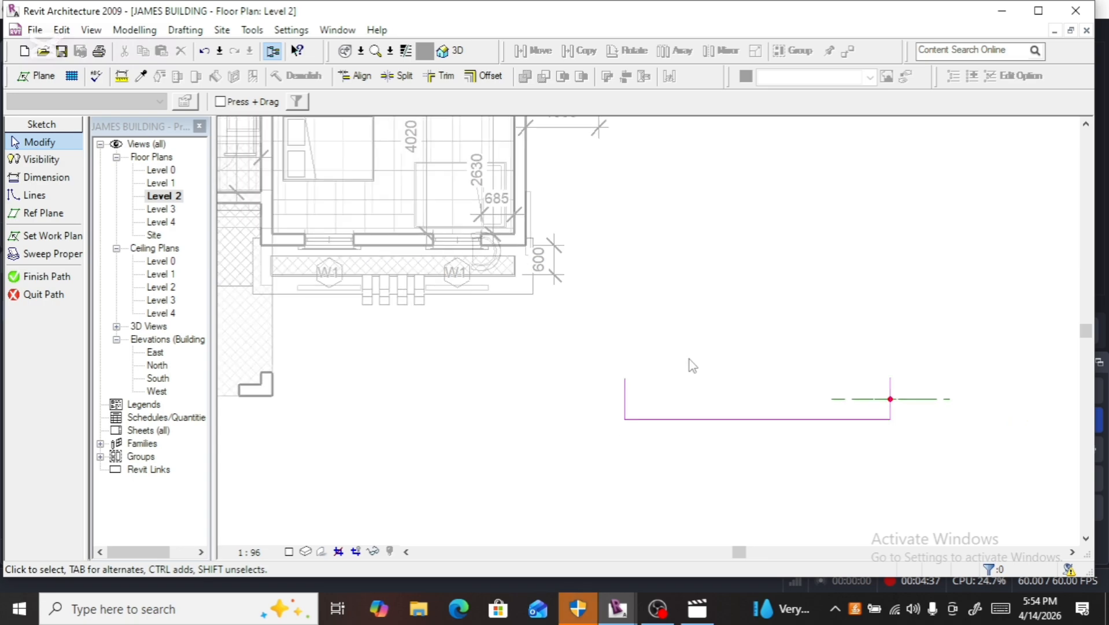
scroll(636, 370, up, 5)
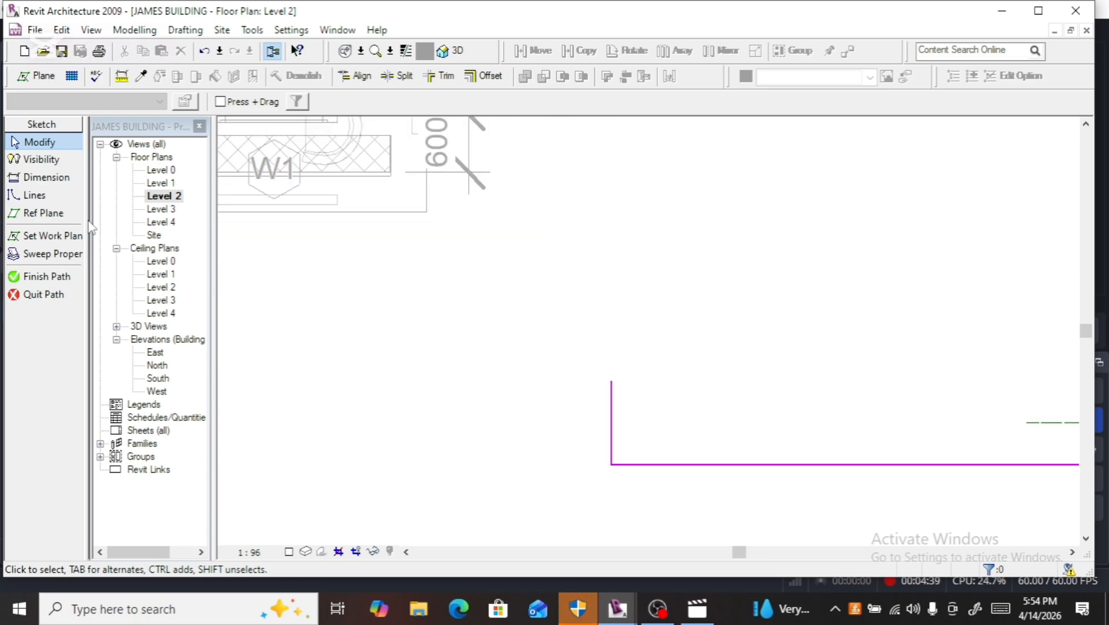
click(44, 196)
click(612, 381)
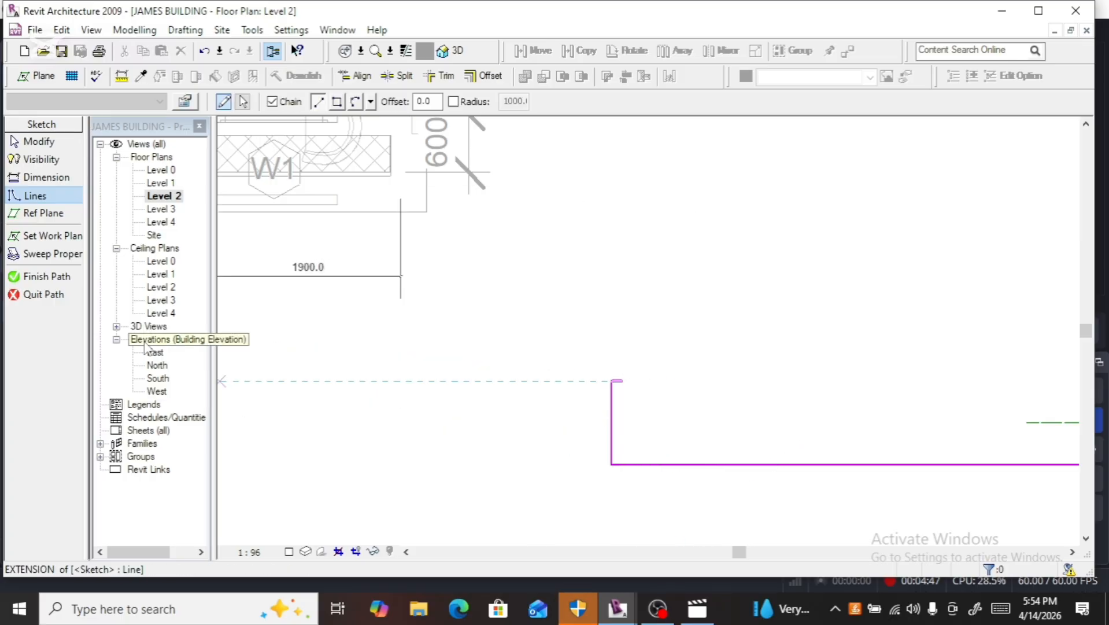
Step: Try to finish the copied sweep's path and the sweep with the short return line at the path's upper left
click(44, 277)
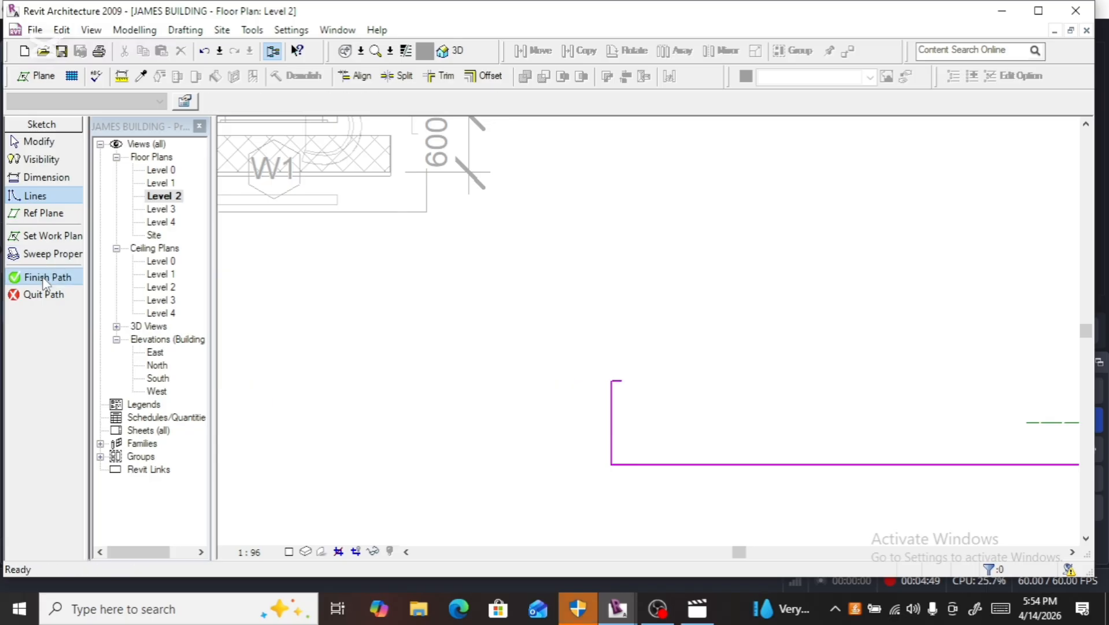
click(39, 268)
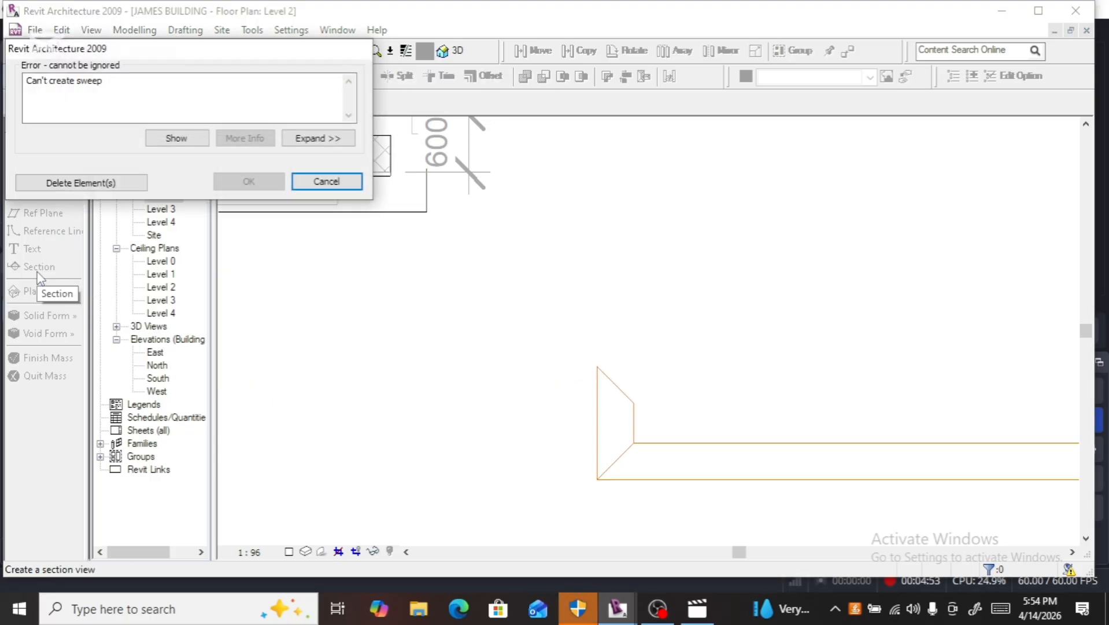
scroll(303, 321, down, 2)
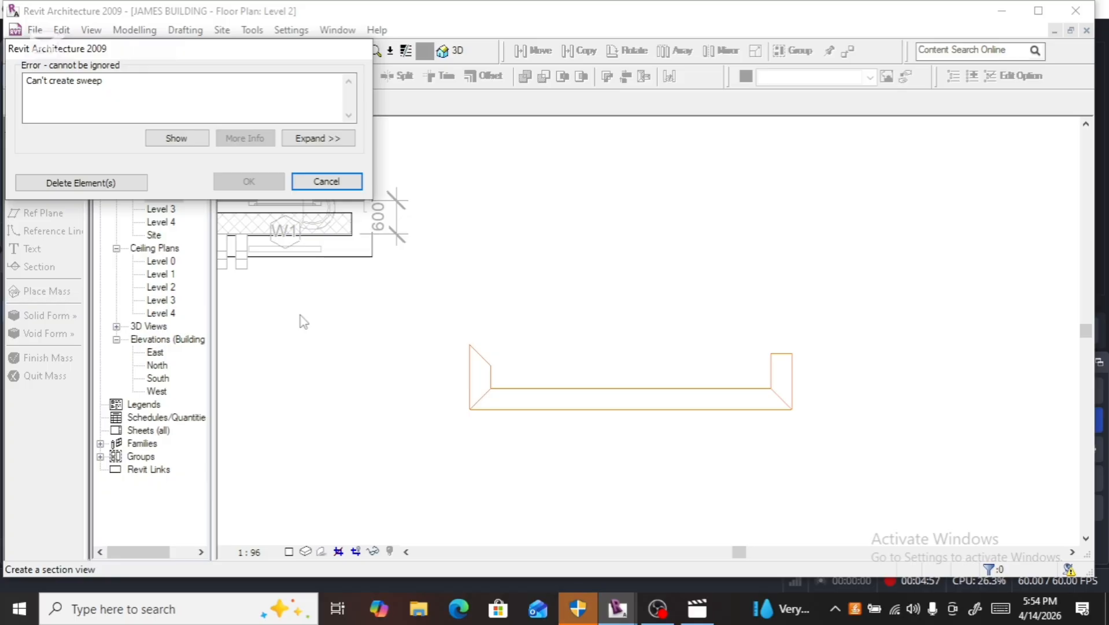
click(345, 183)
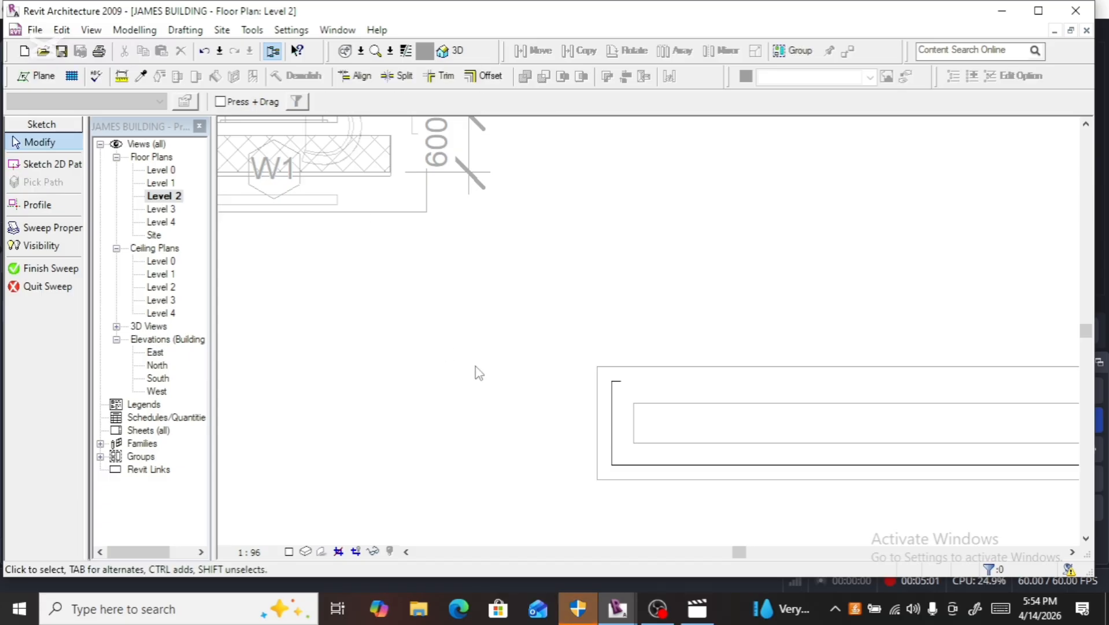
Step: Reopen the copied sweep's path and lengthen the return line at its upper left to about 700 mm
click(605, 432)
scroll(517, 403, down, 2)
scroll(619, 402, up, 3)
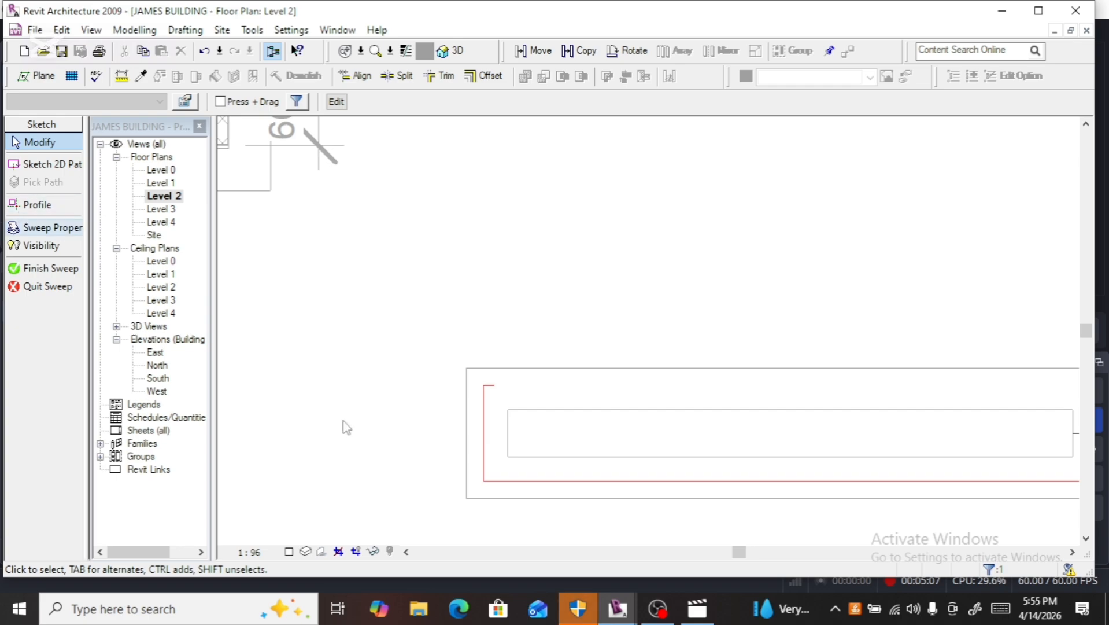
click(339, 103)
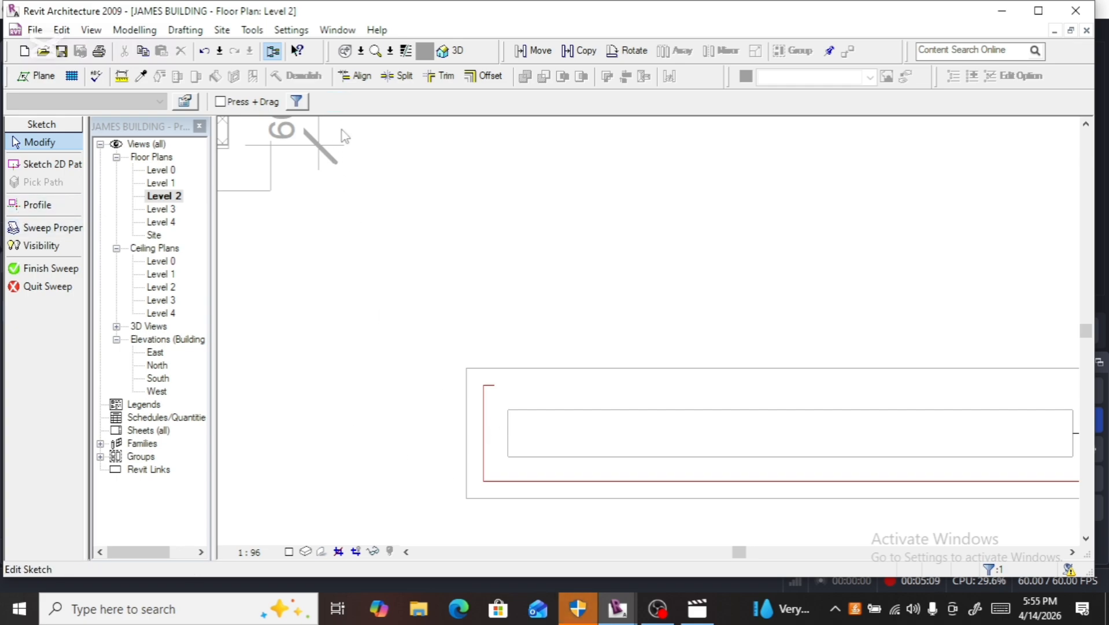
click(493, 391)
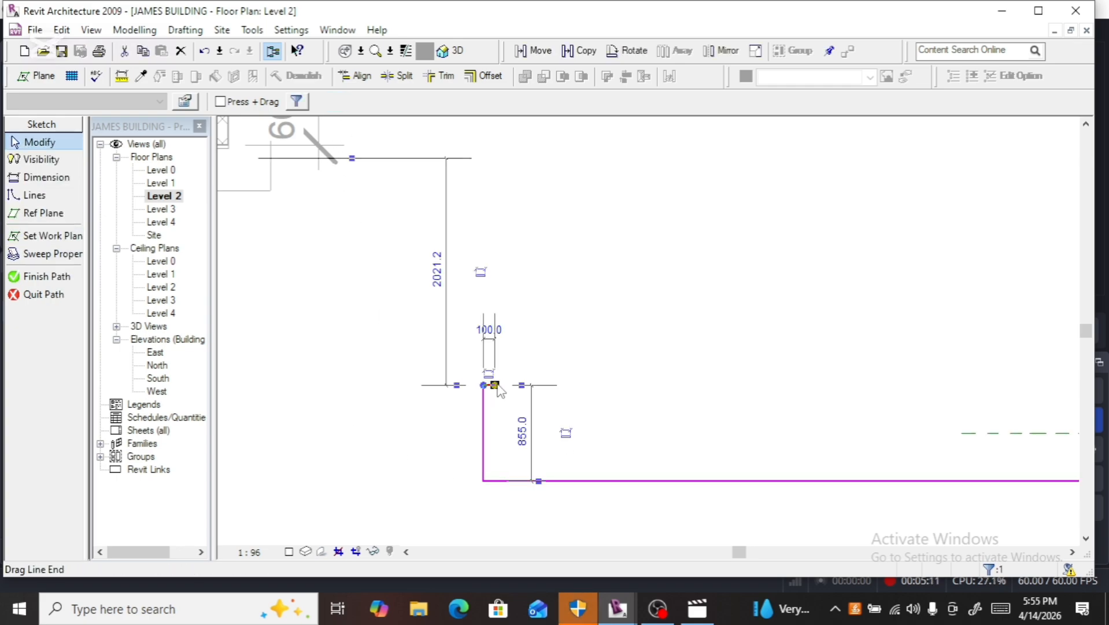
drag(496, 385, 560, 380)
scroll(639, 379, down, 4)
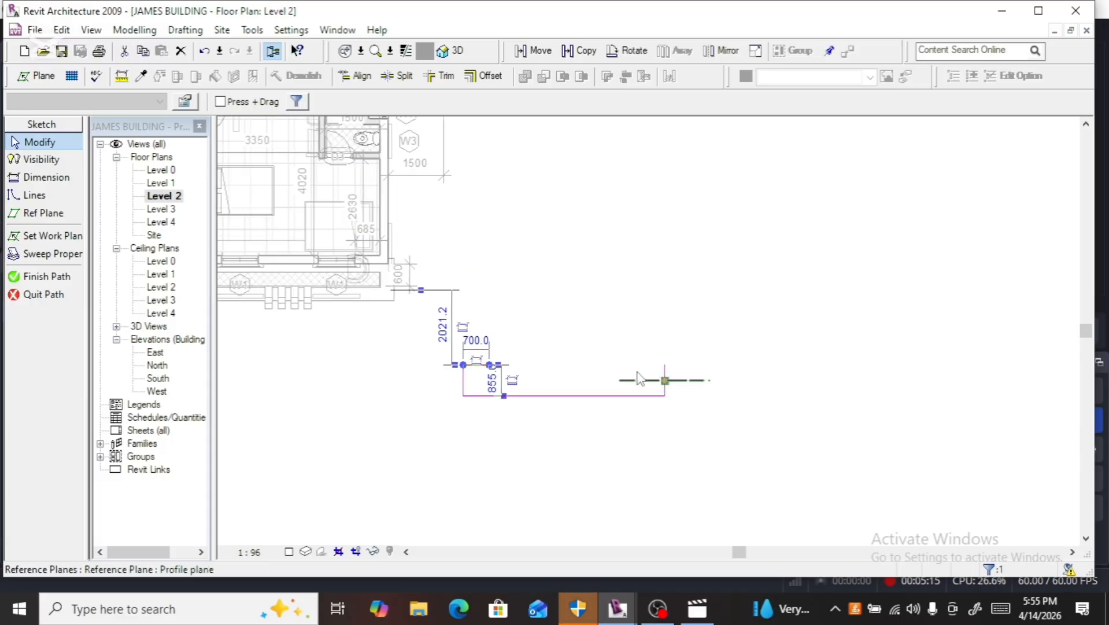
Step: Draw a matching inward return line at the upper end of the path's right side, and finish the copied sweep
scroll(639, 379, up, 3)
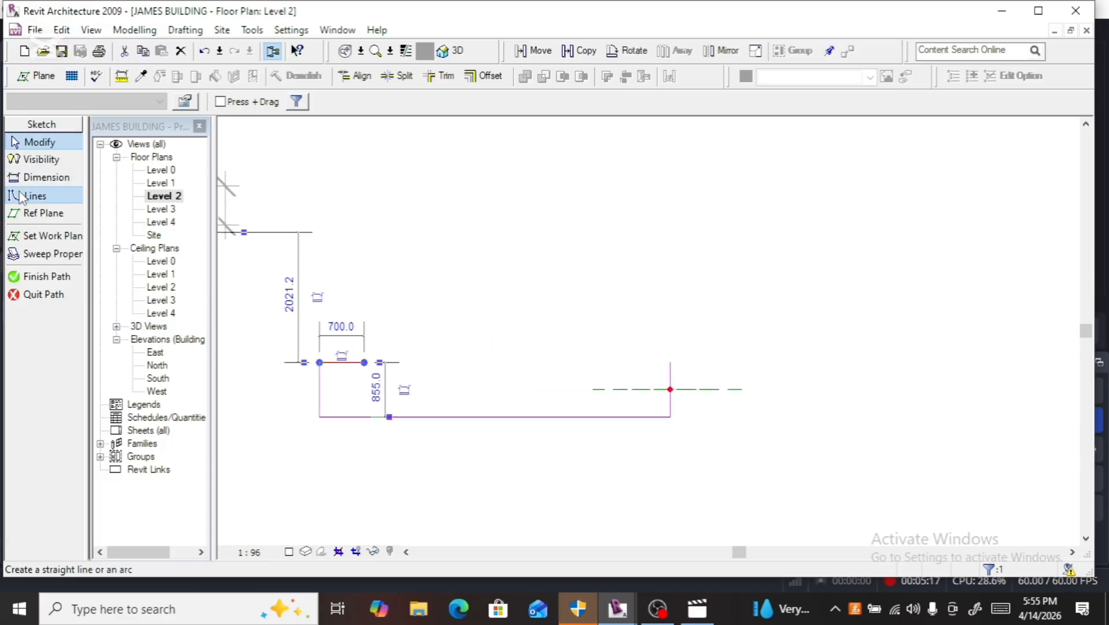
click(20, 195)
click(670, 362)
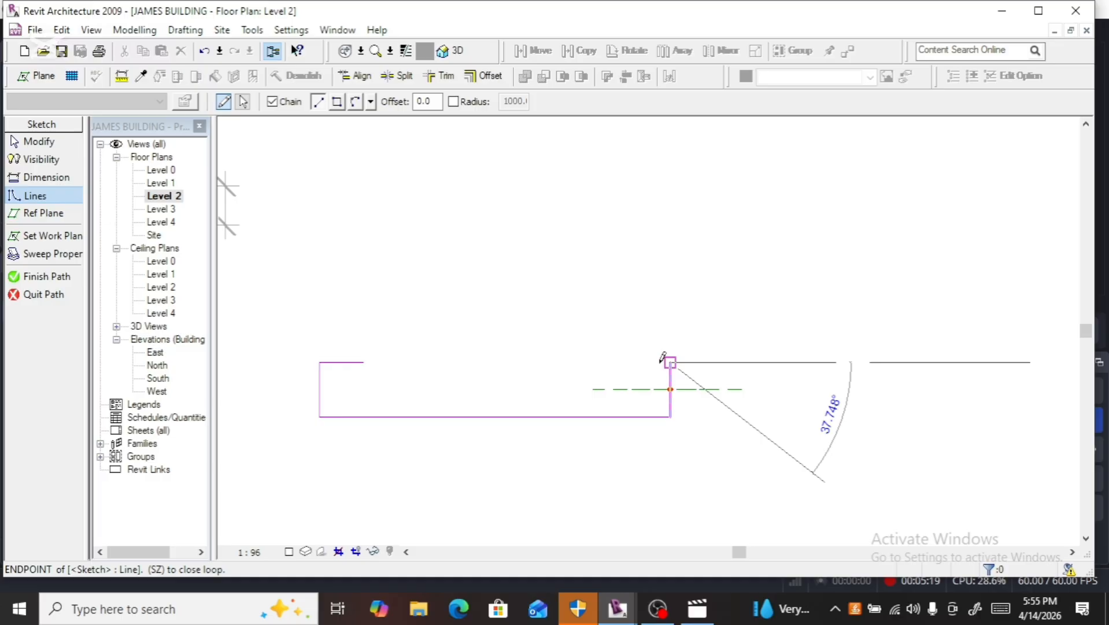
click(626, 362)
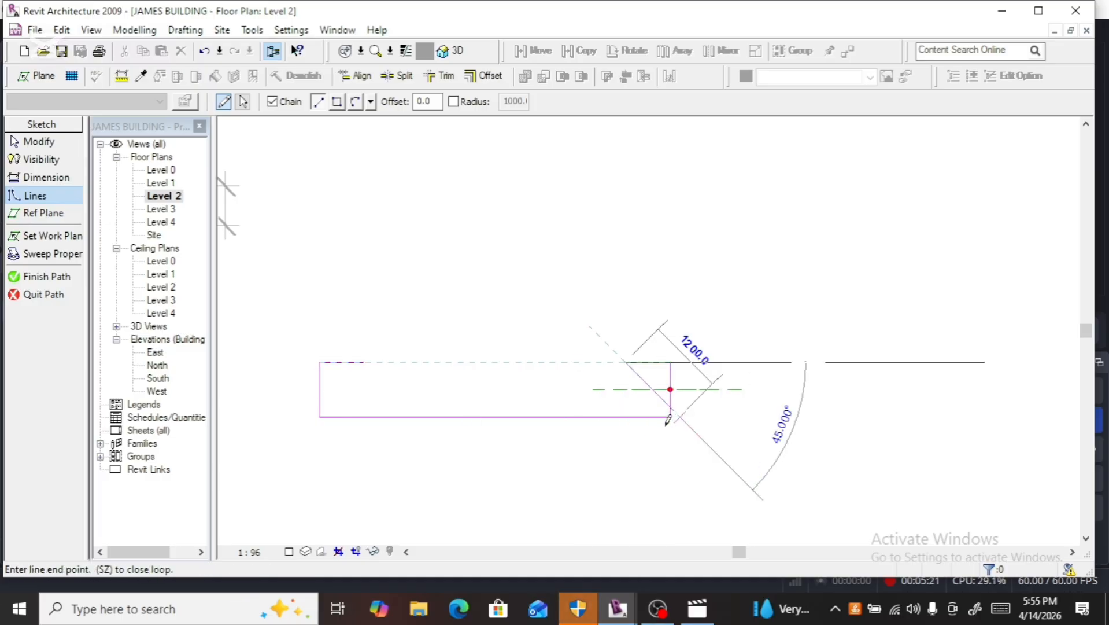
key(Escape)
key(Escape)
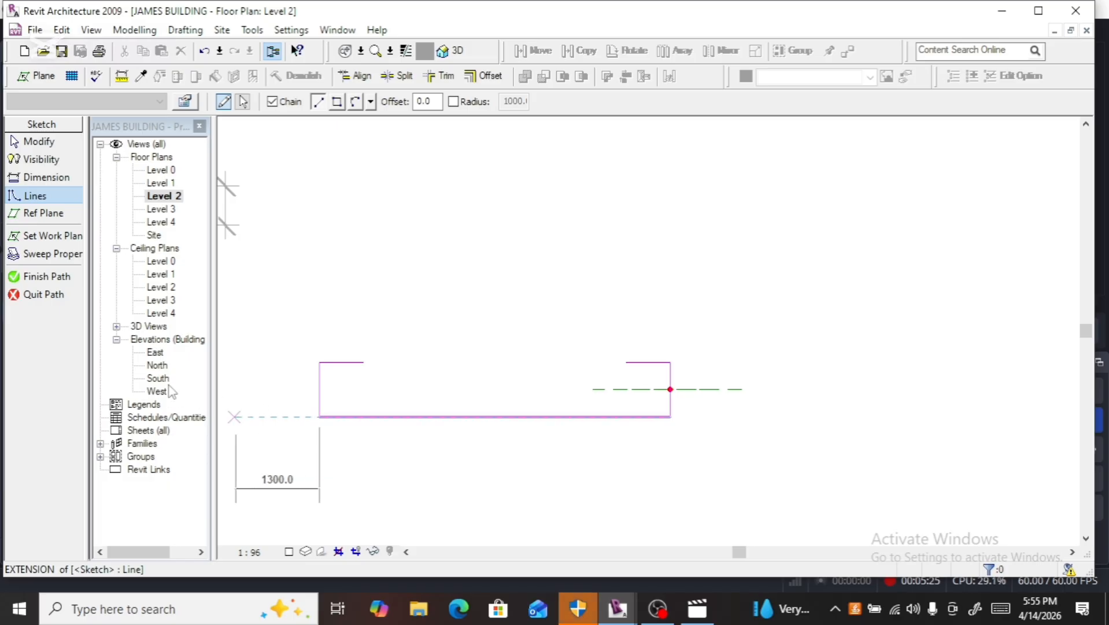
click(38, 276)
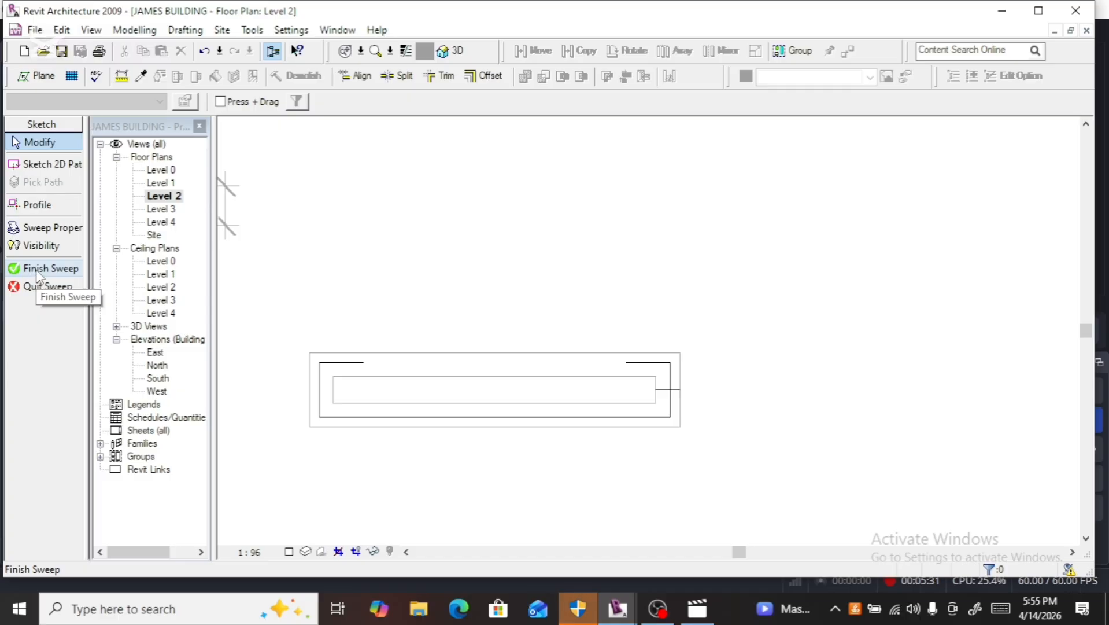
click(37, 271)
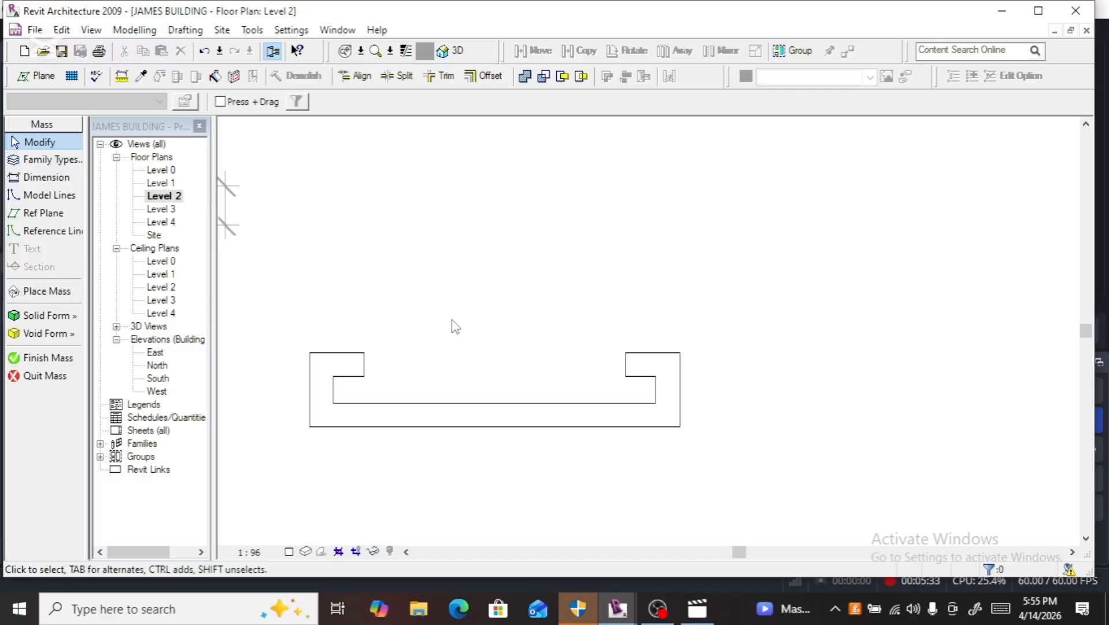
Step: Open the path of the original sweep on the strip outside the bedroom for editing
scroll(686, 330, down, 5)
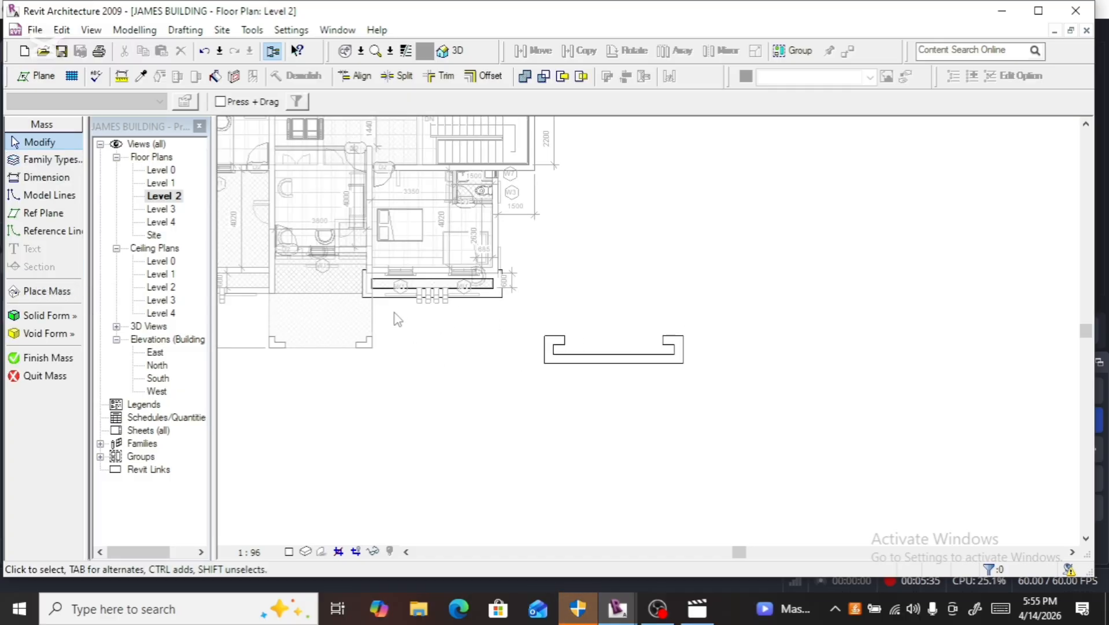
scroll(400, 304, up, 1)
scroll(400, 298, up, 3)
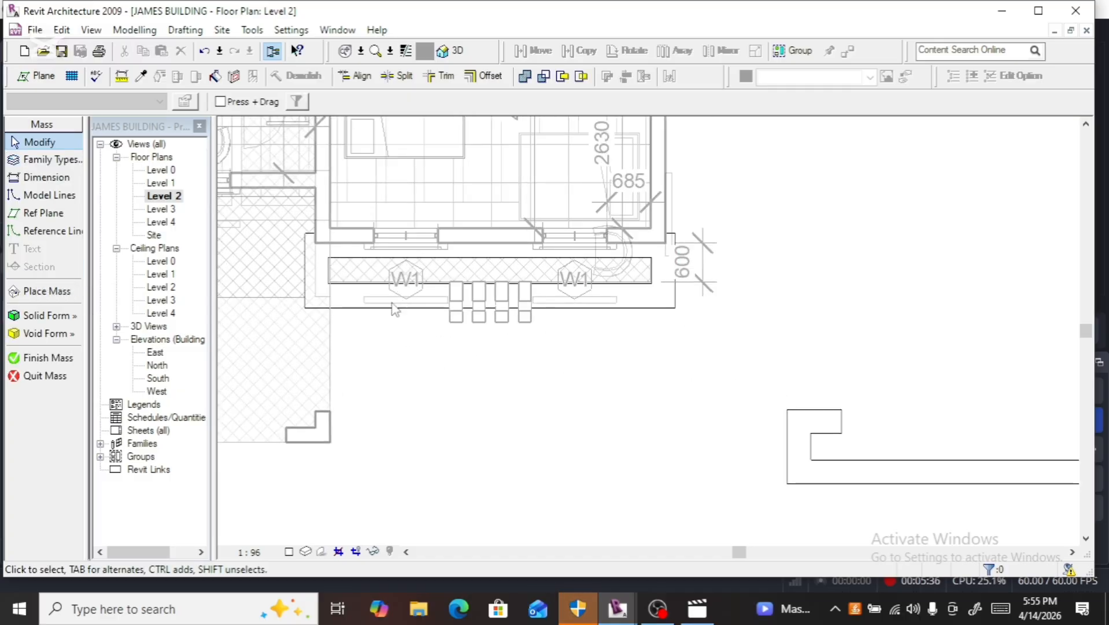
click(346, 303)
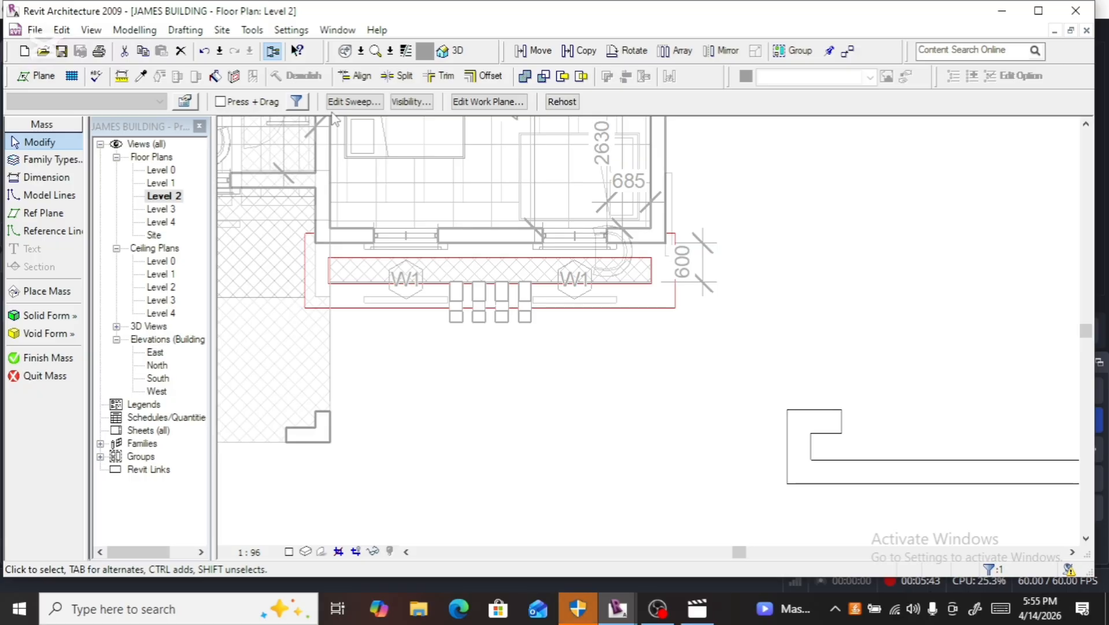
click(353, 101)
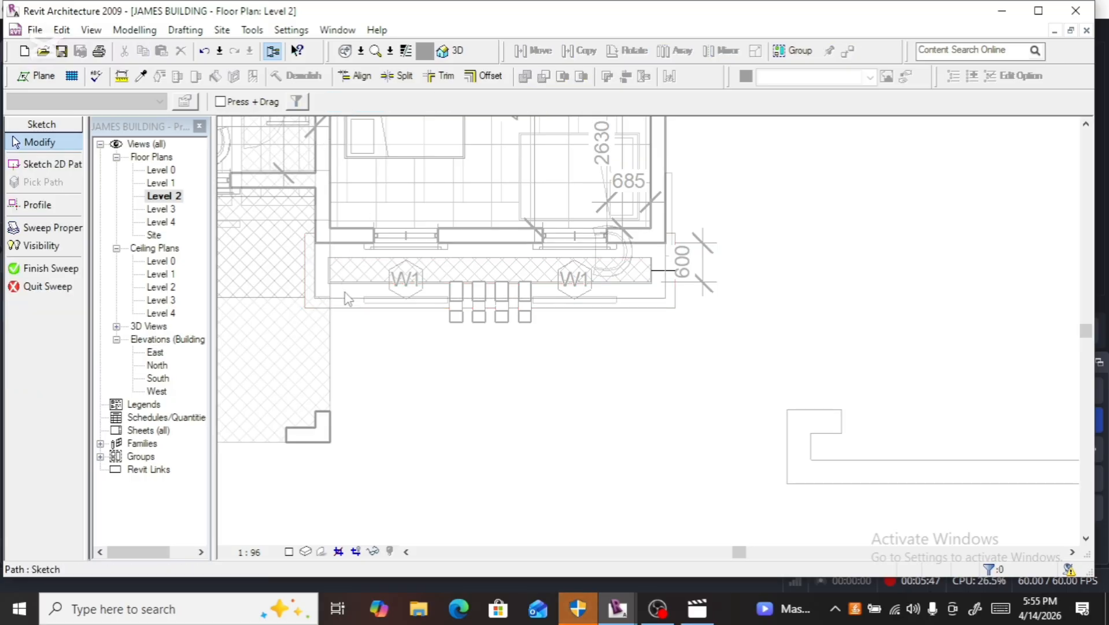
click(347, 298)
click(336, 102)
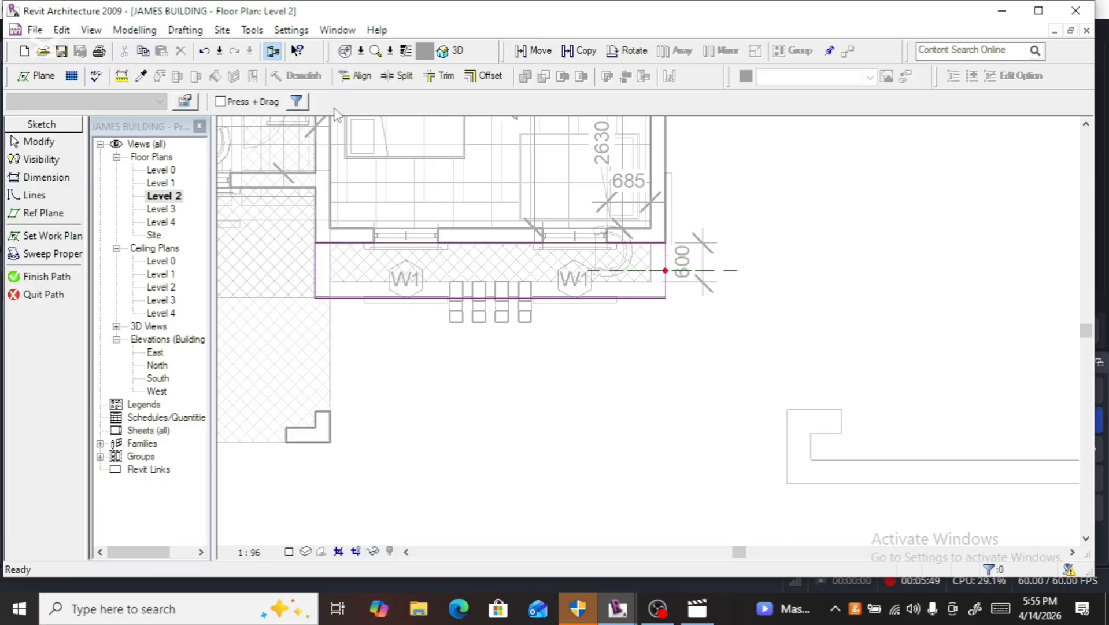
Step: Split the path's upper line 400 mm from its left end and near its right end, and delete the middle segment
scroll(348, 245, up, 2)
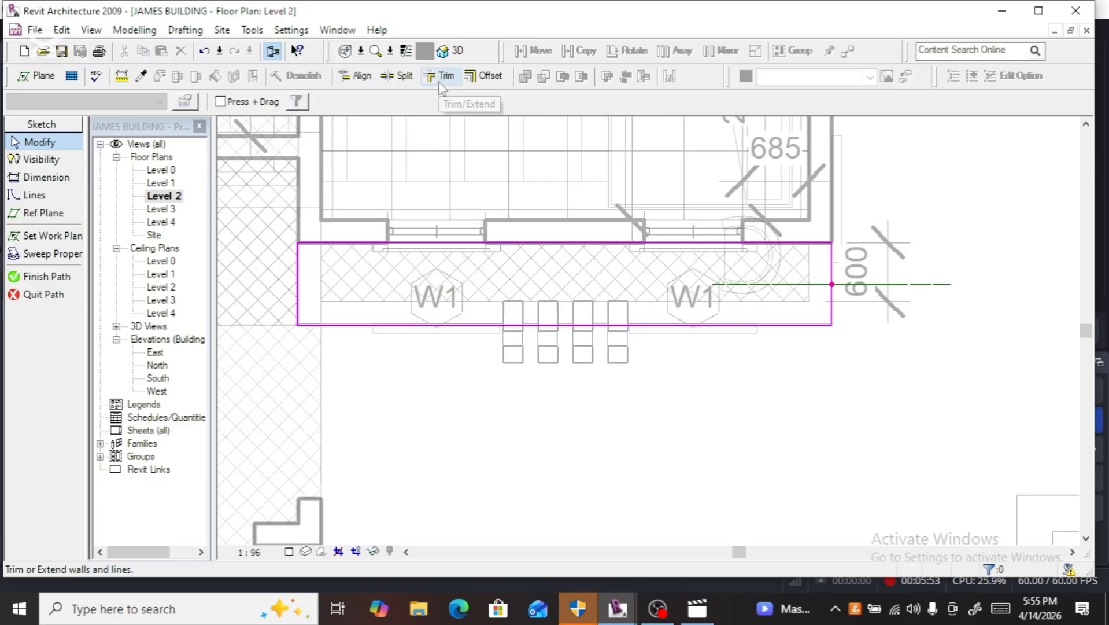
click(402, 81)
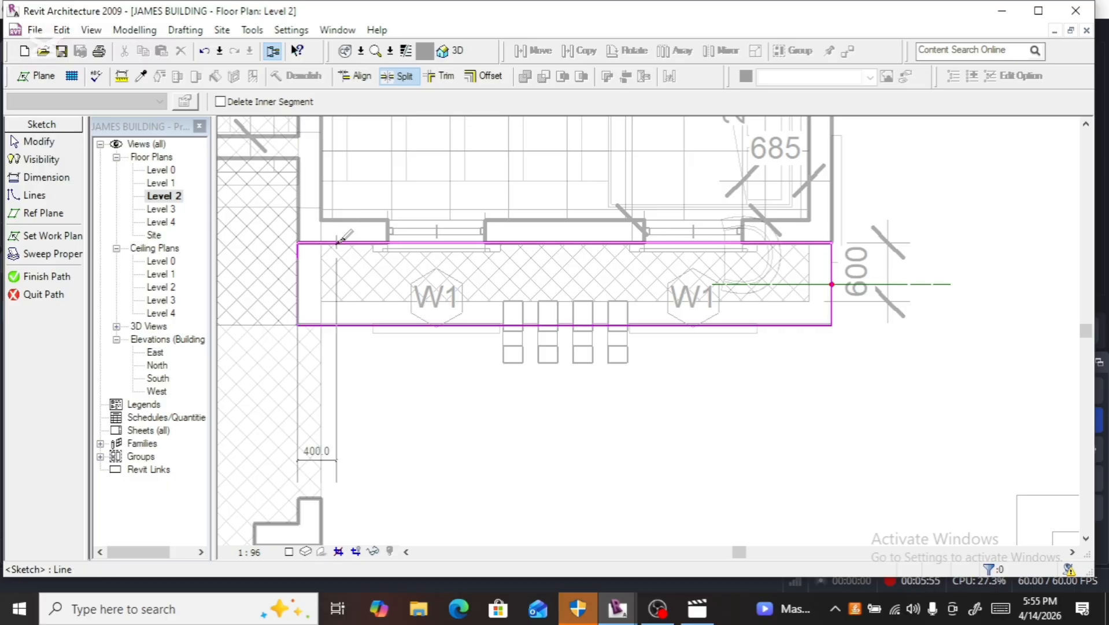
click(337, 243)
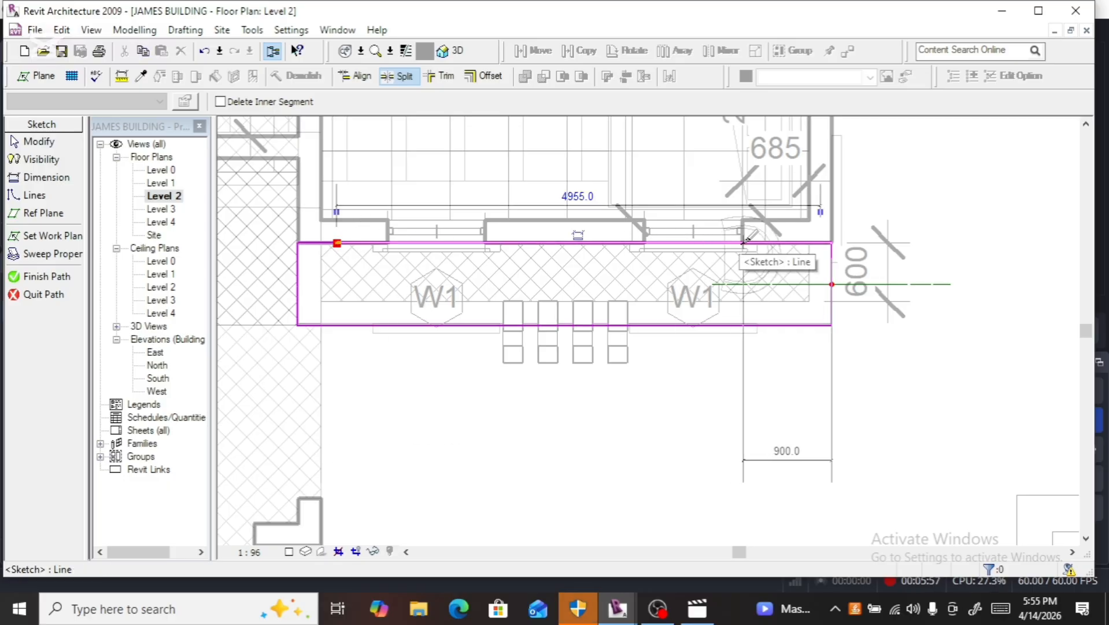
click(801, 242)
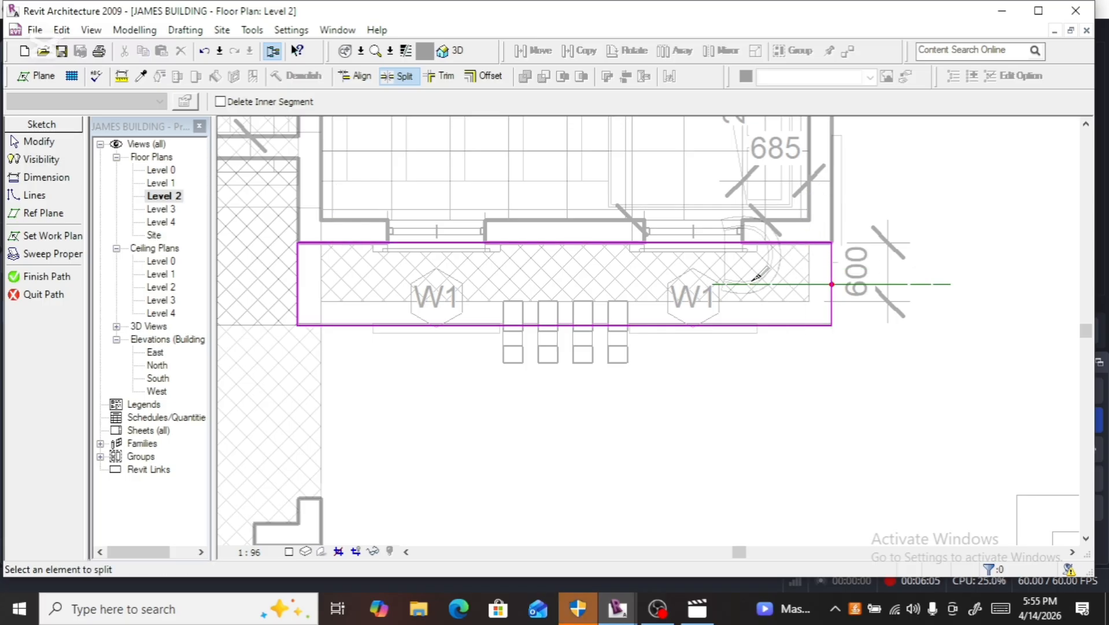
key(Escape)
click(689, 266)
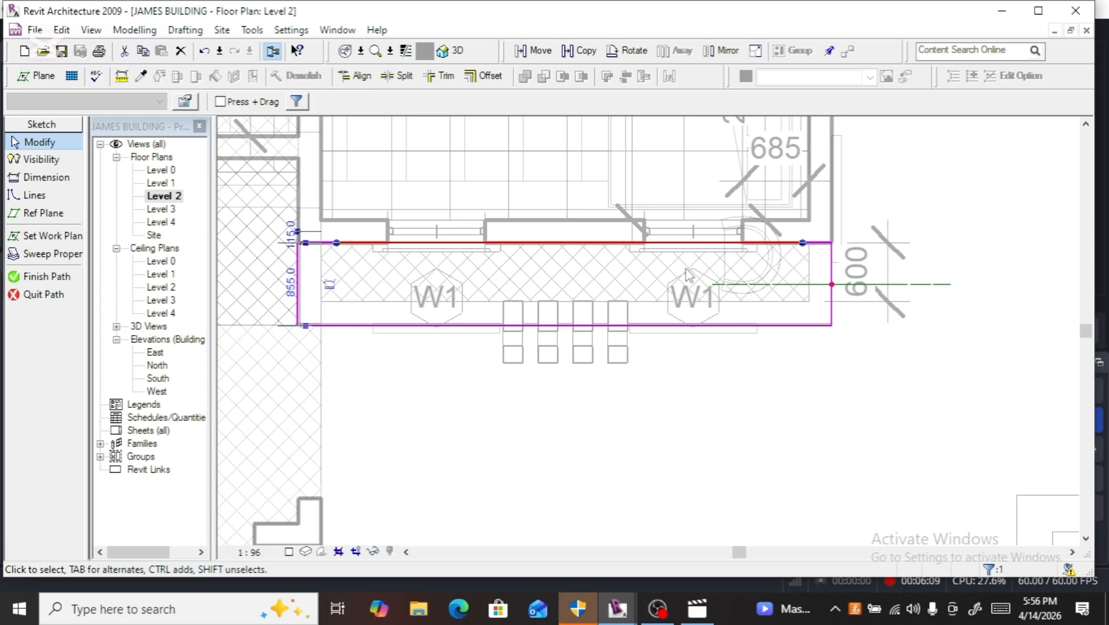
key(Delete)
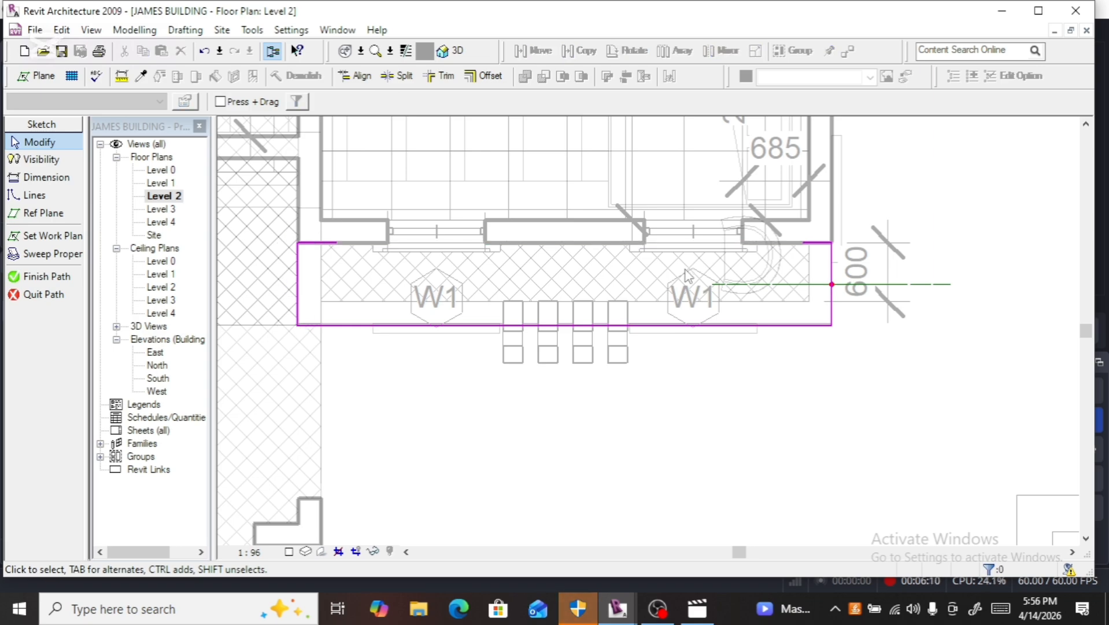
Step: Finish the original sweep's path, the sweep and the mass
click(65, 277)
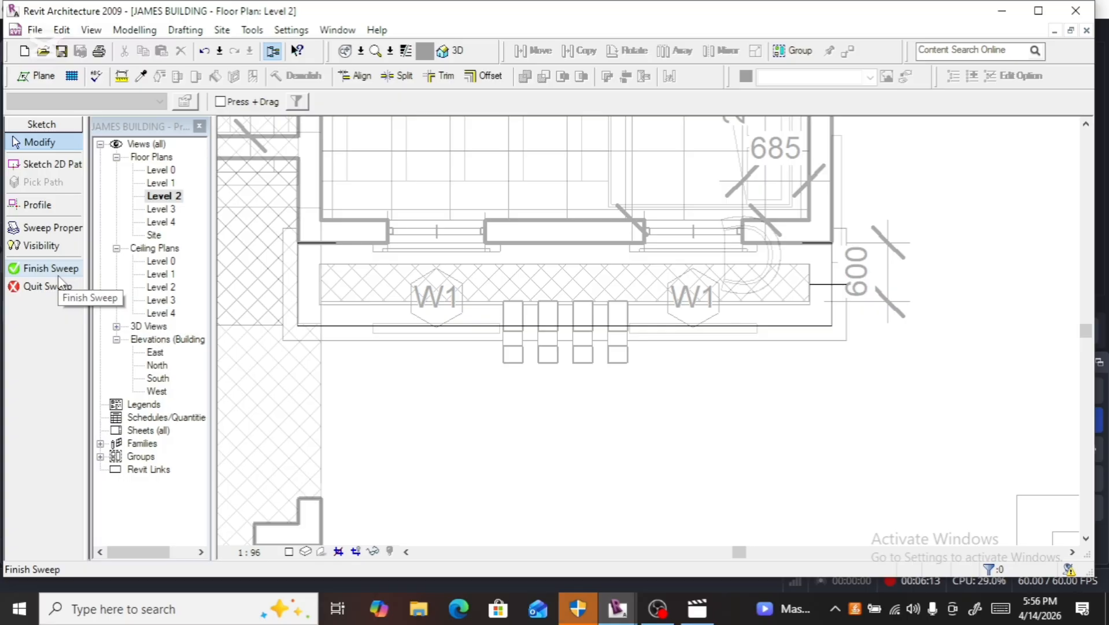
click(60, 277)
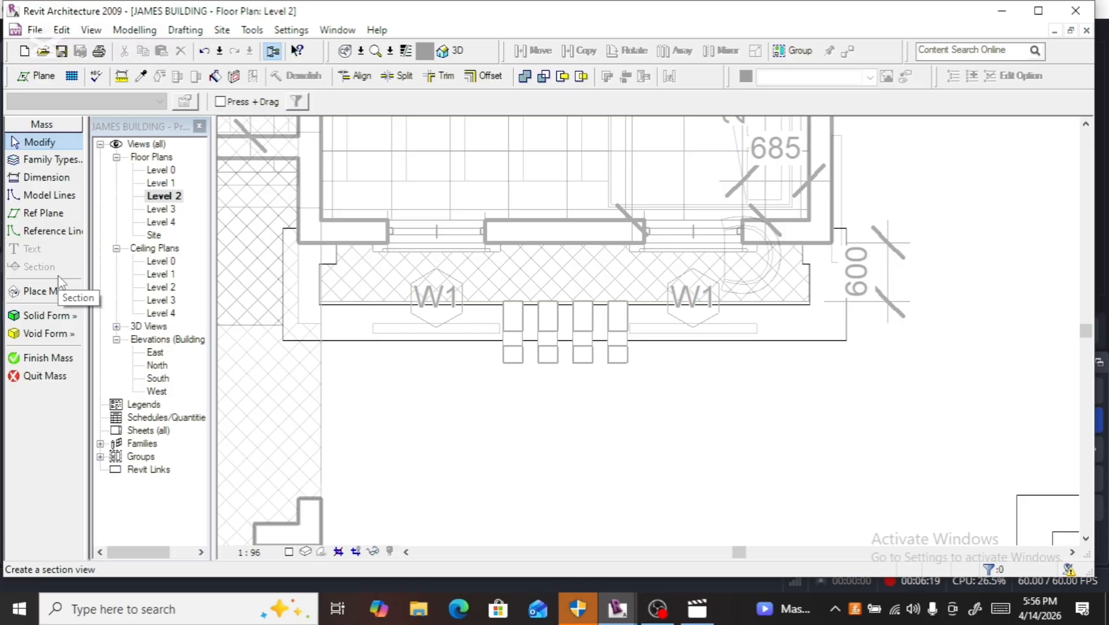
click(52, 357)
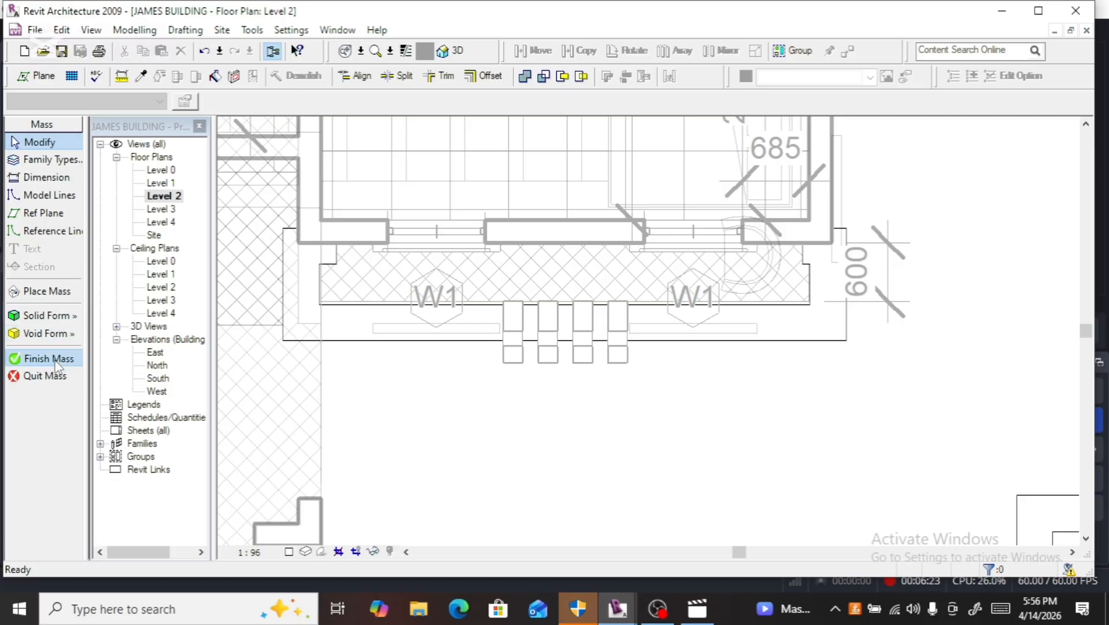
Step: Reopen the mass and the original sweep's path, and shorten the upper-left return line to about 280 mm
click(378, 335)
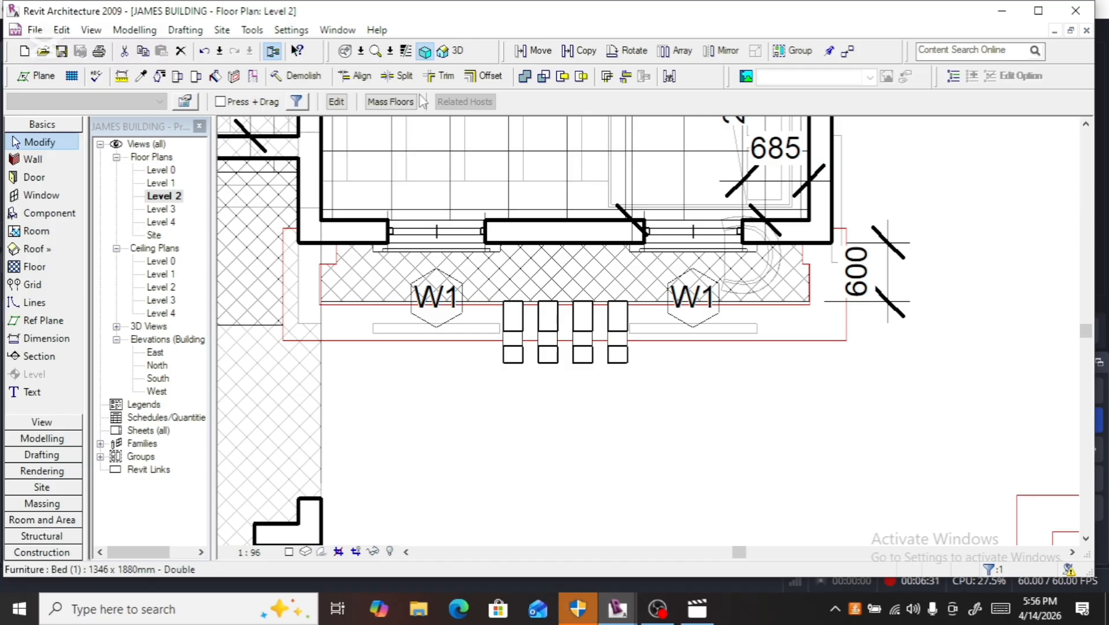
click(336, 102)
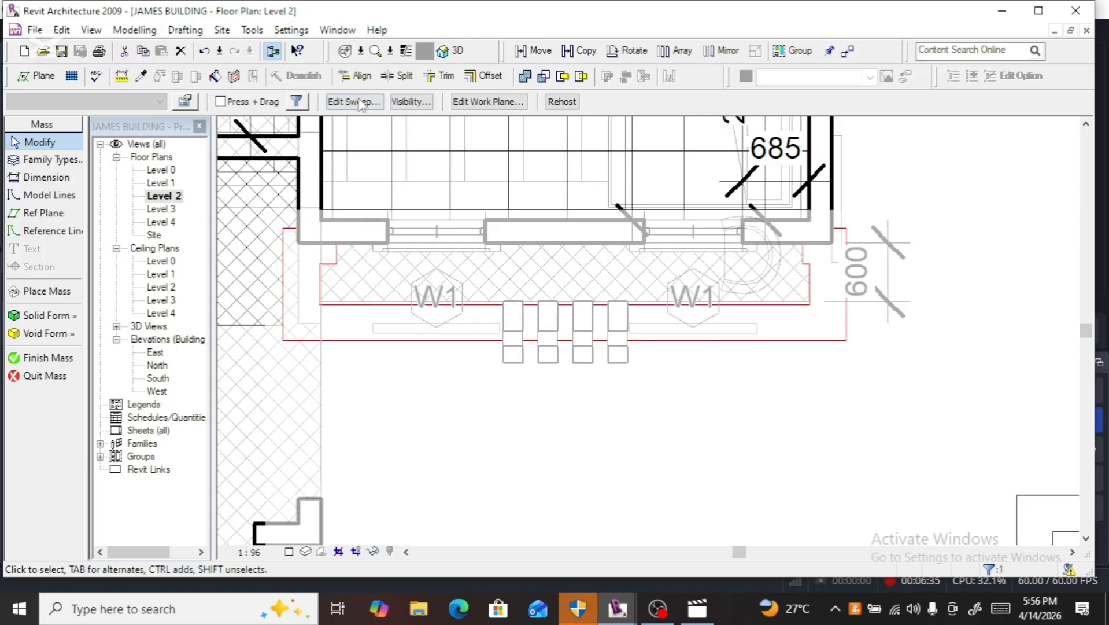
click(359, 103)
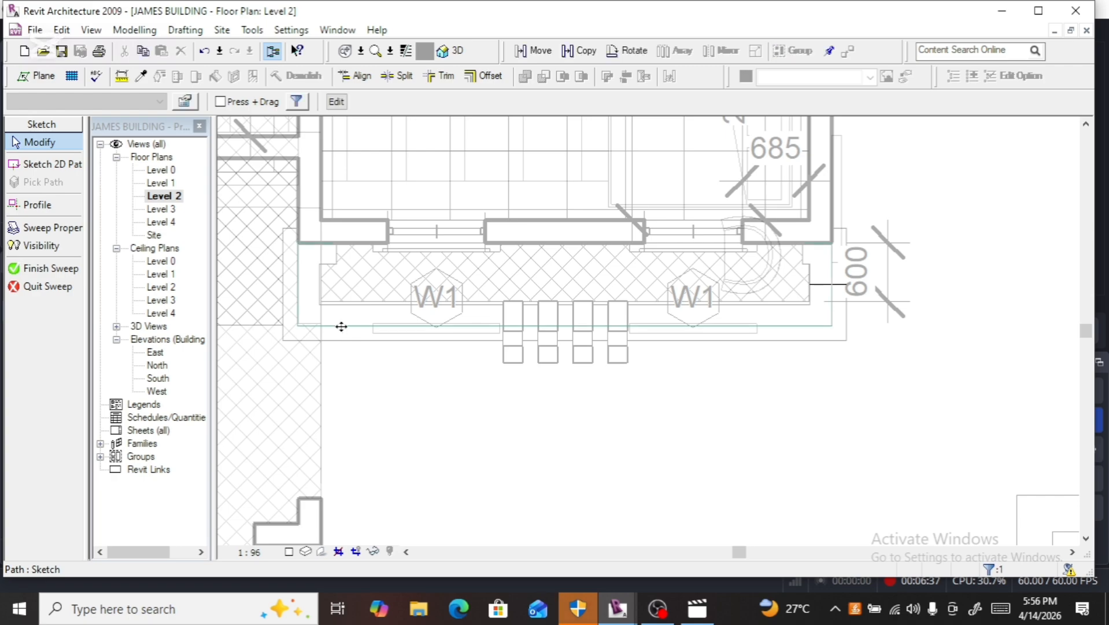
scroll(333, 247, up, 2)
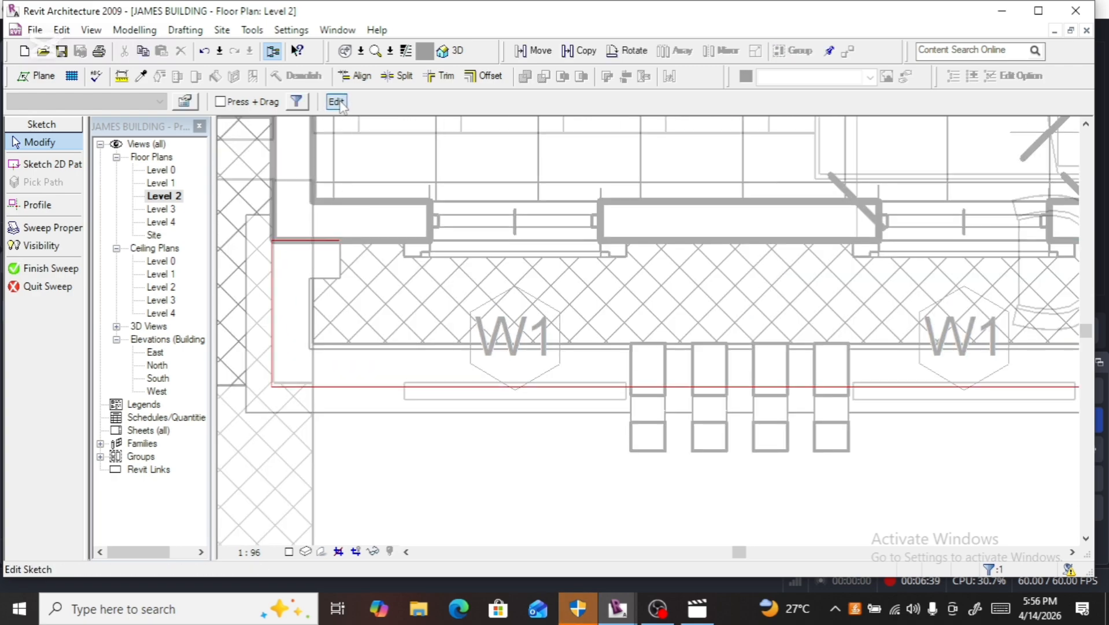
click(337, 103)
scroll(347, 243, up, 3)
click(345, 238)
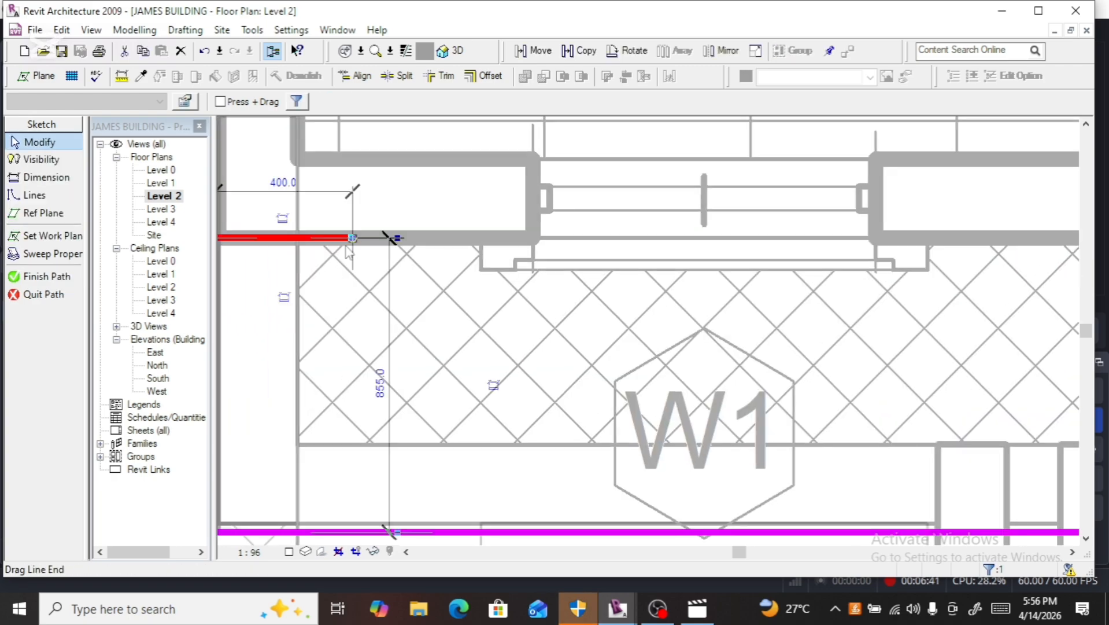
drag(352, 238, 310, 237)
scroll(293, 285, down, 4)
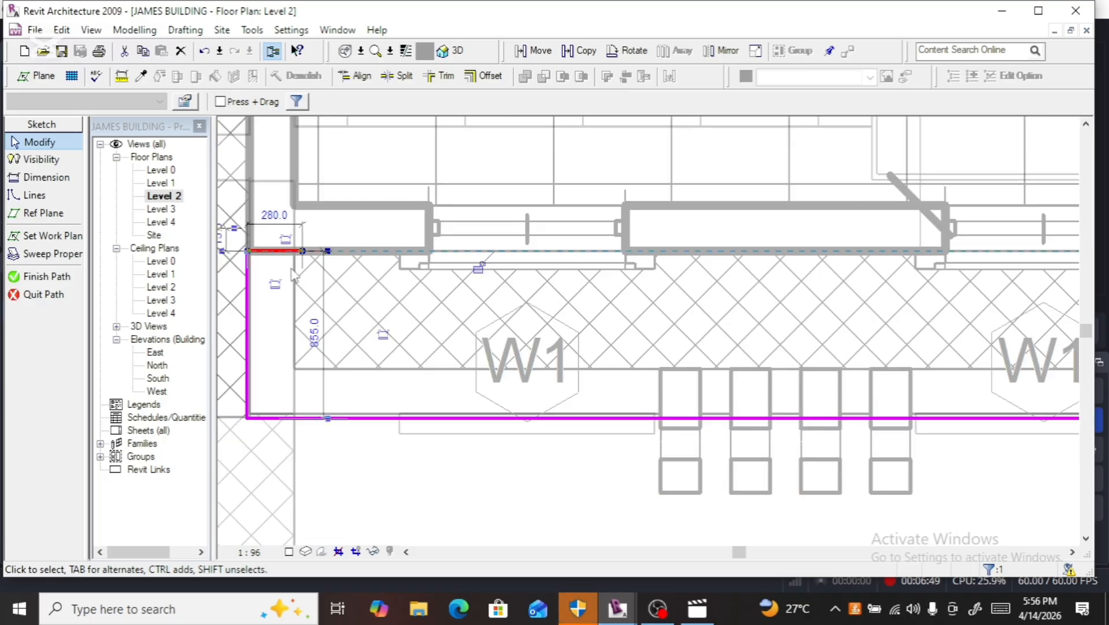
scroll(826, 273, up, 5)
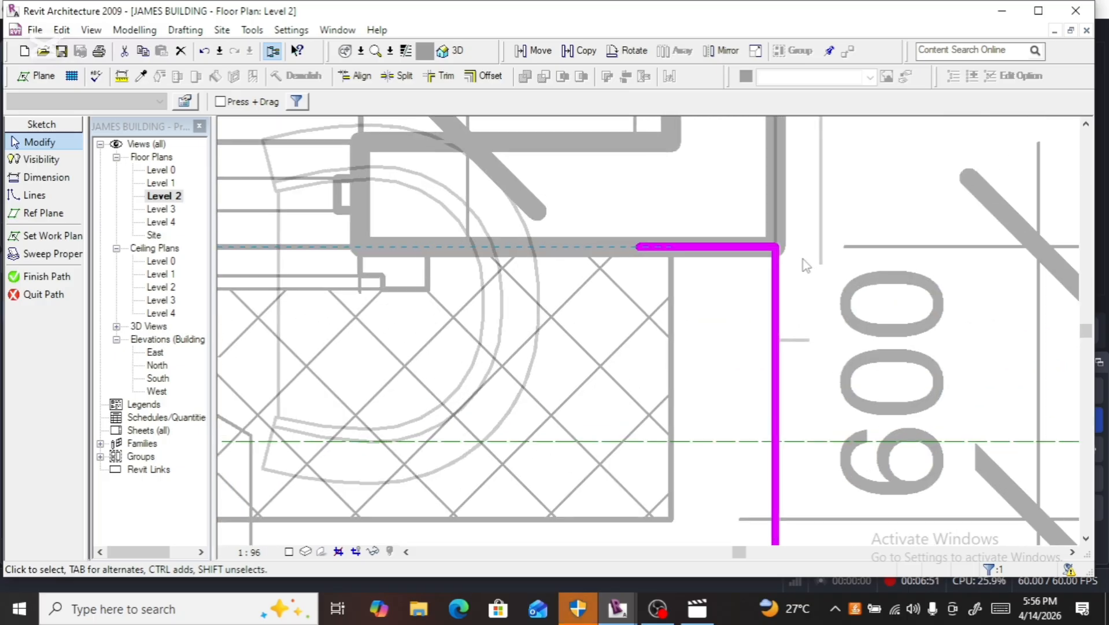
Step: Shorten the upper-right return line of the original sweep's path to about 260 mm
click(627, 246)
drag(628, 247, 634, 244)
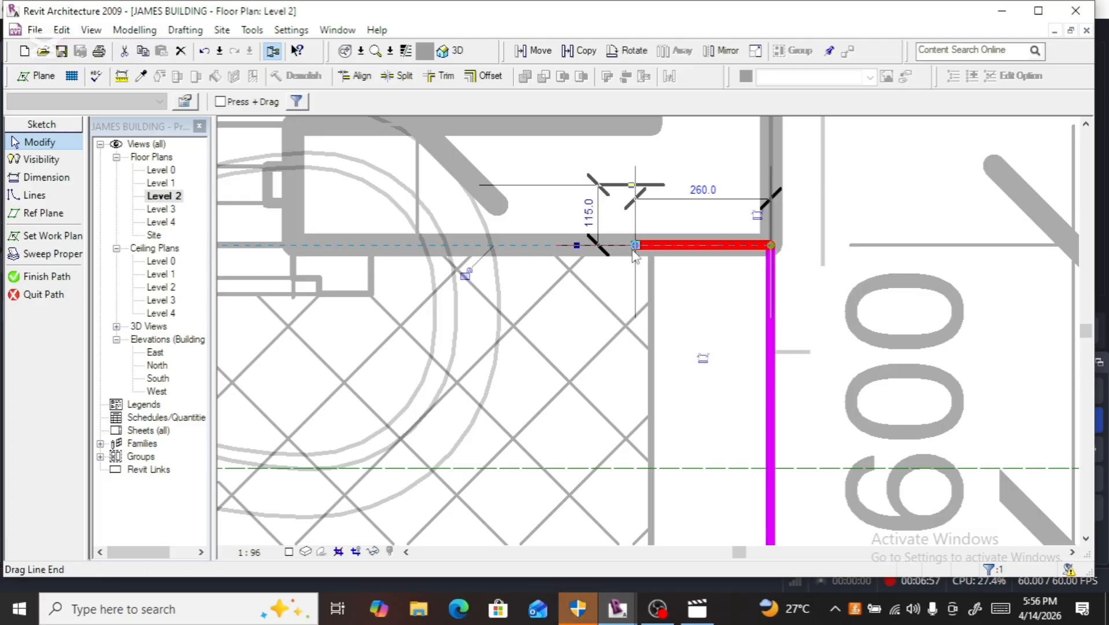
scroll(635, 246, down, 3)
scroll(536, 305, down, 2)
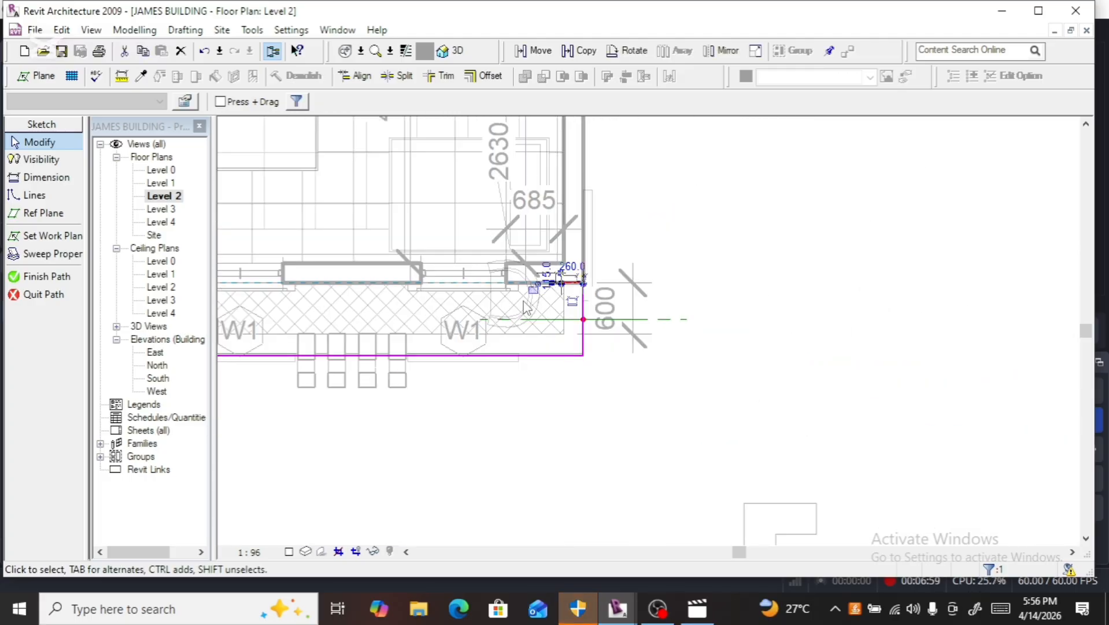
Step: Finish the original sweep's path, the sweep and the mass
click(39, 276)
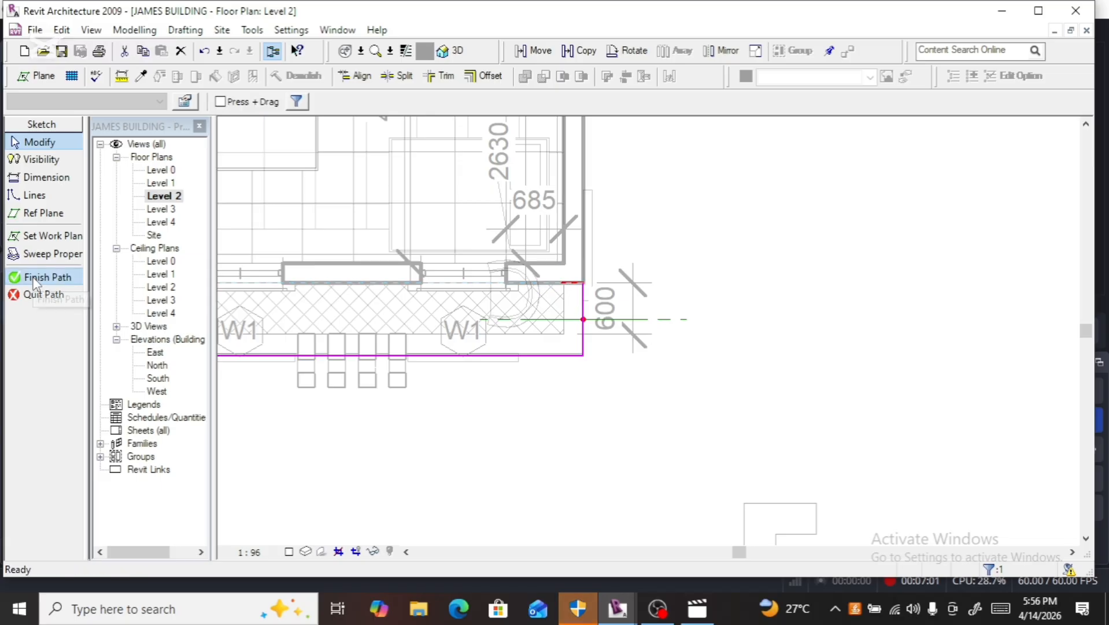
click(35, 275)
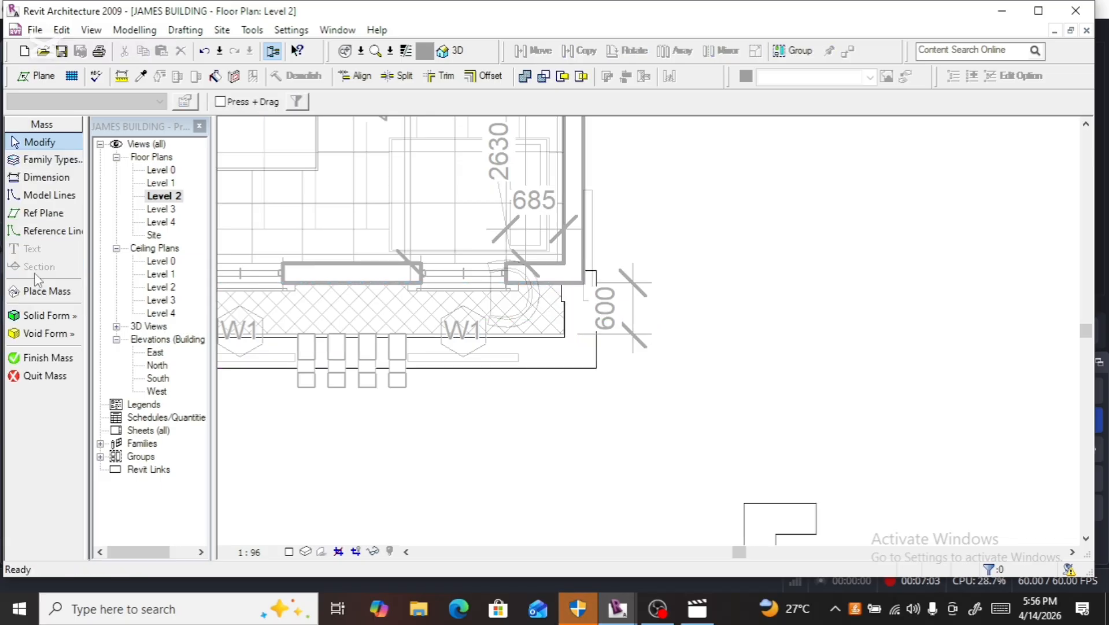
scroll(588, 328, down, 2)
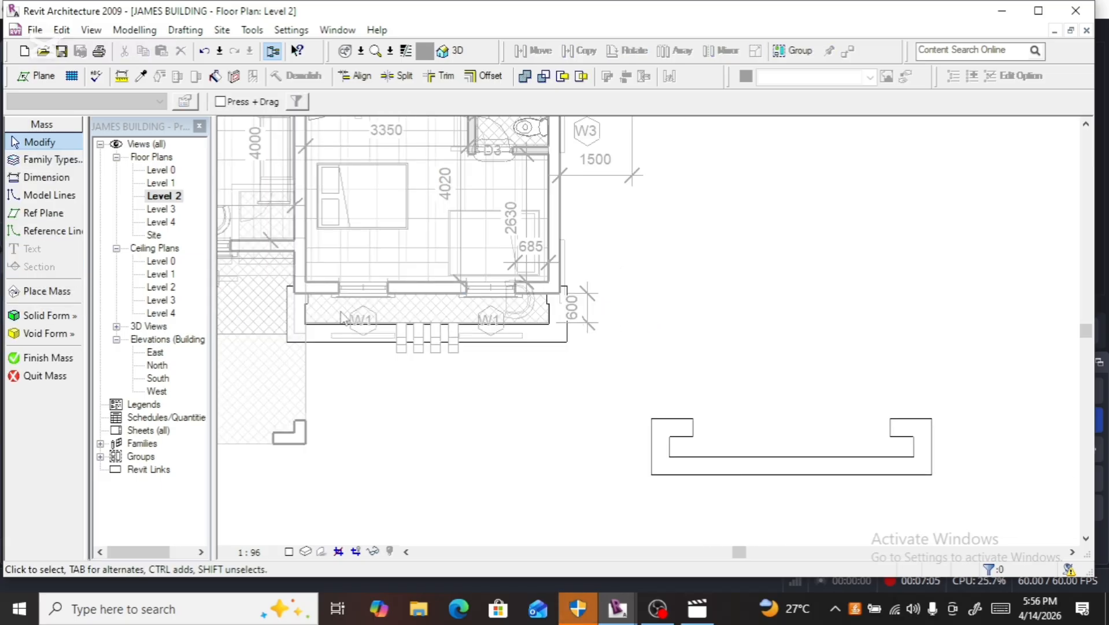
scroll(295, 316, up, 3)
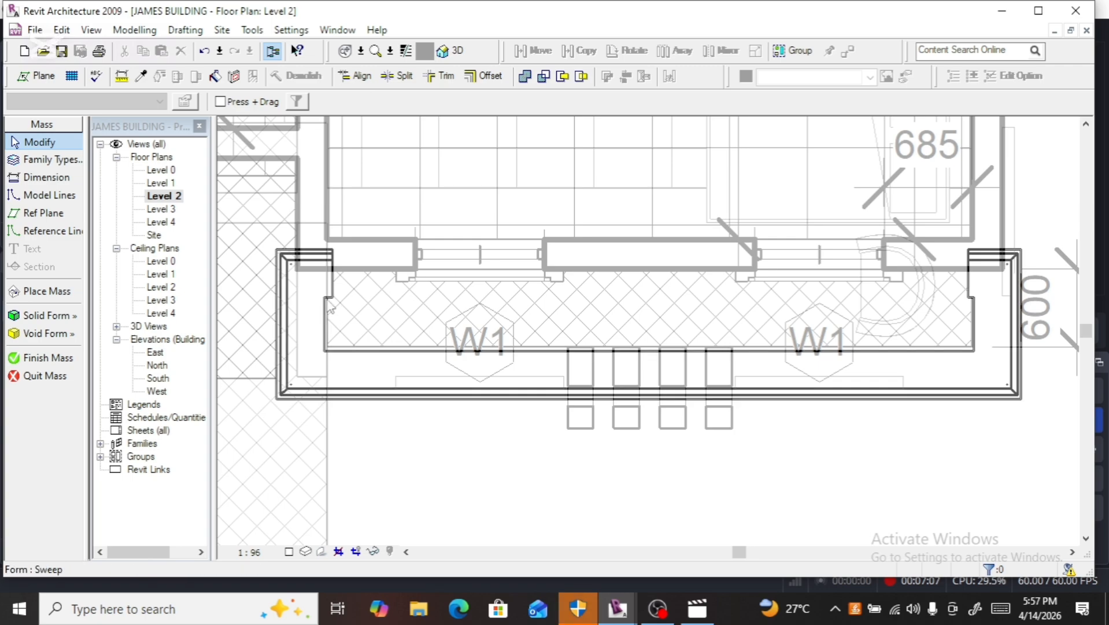
scroll(334, 302, down, 4)
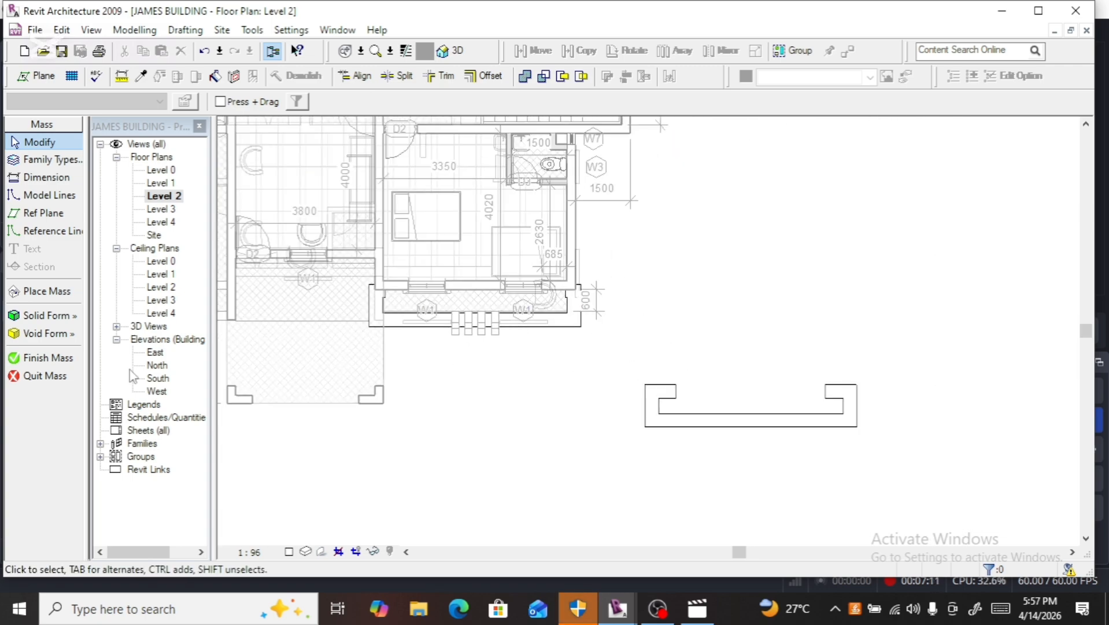
click(58, 359)
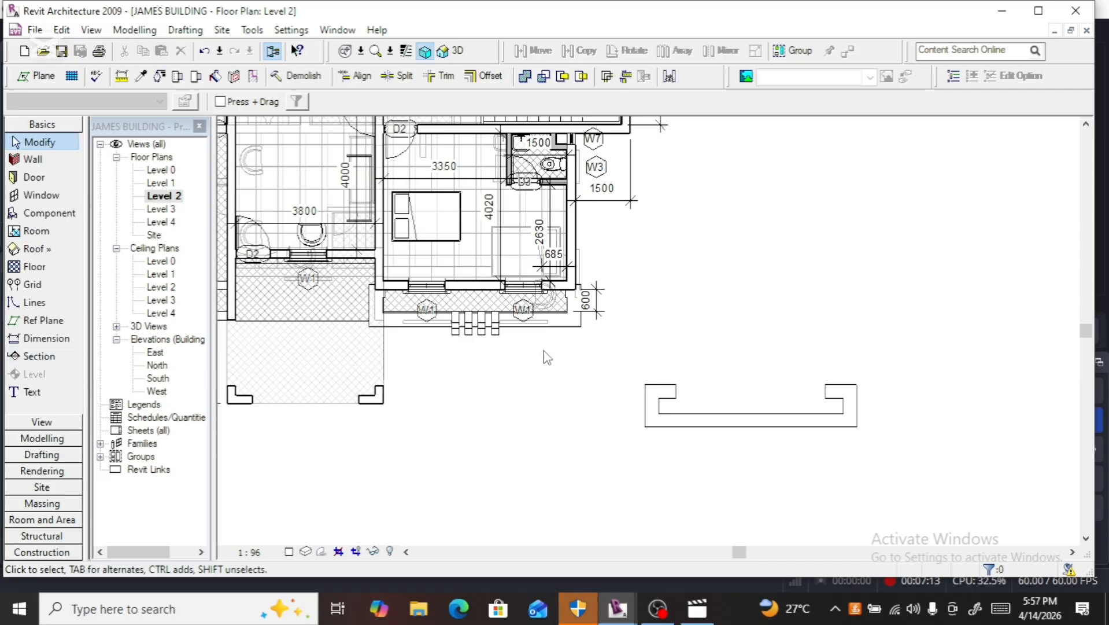
Step: Reopen the mass and move the copied sweep onto the strip outside the bedroom on the building's left side
scroll(748, 308, down, 2)
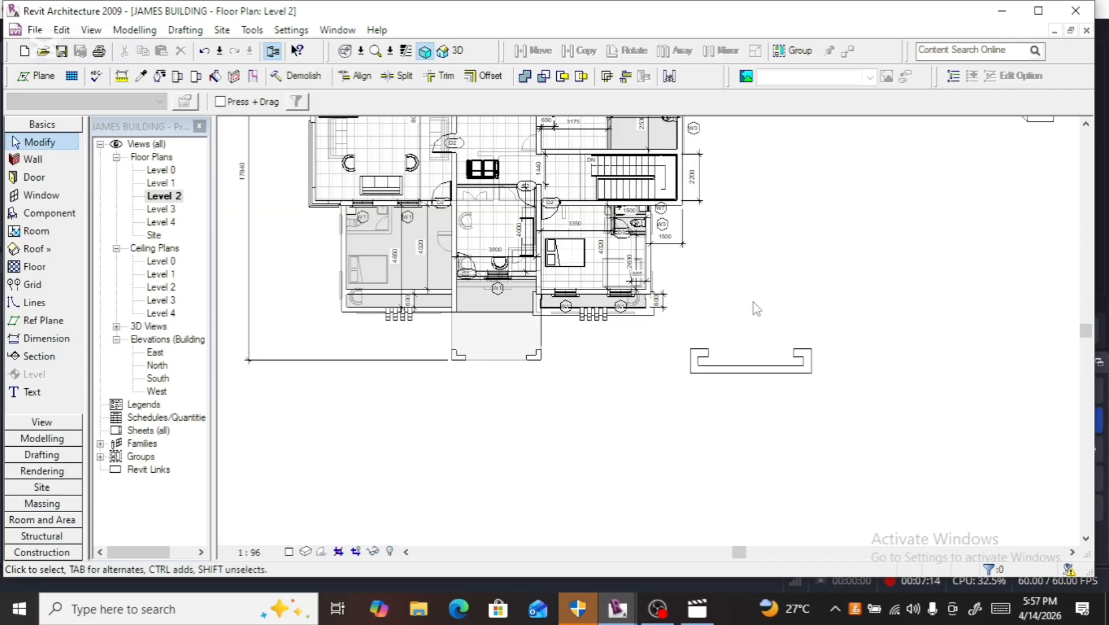
click(762, 369)
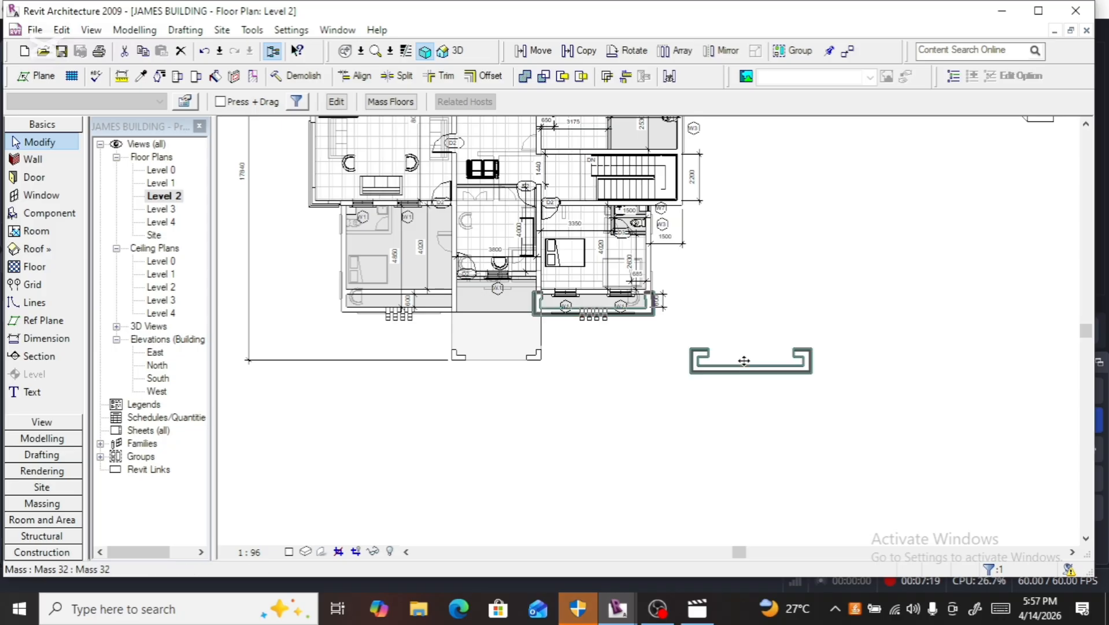
click(336, 101)
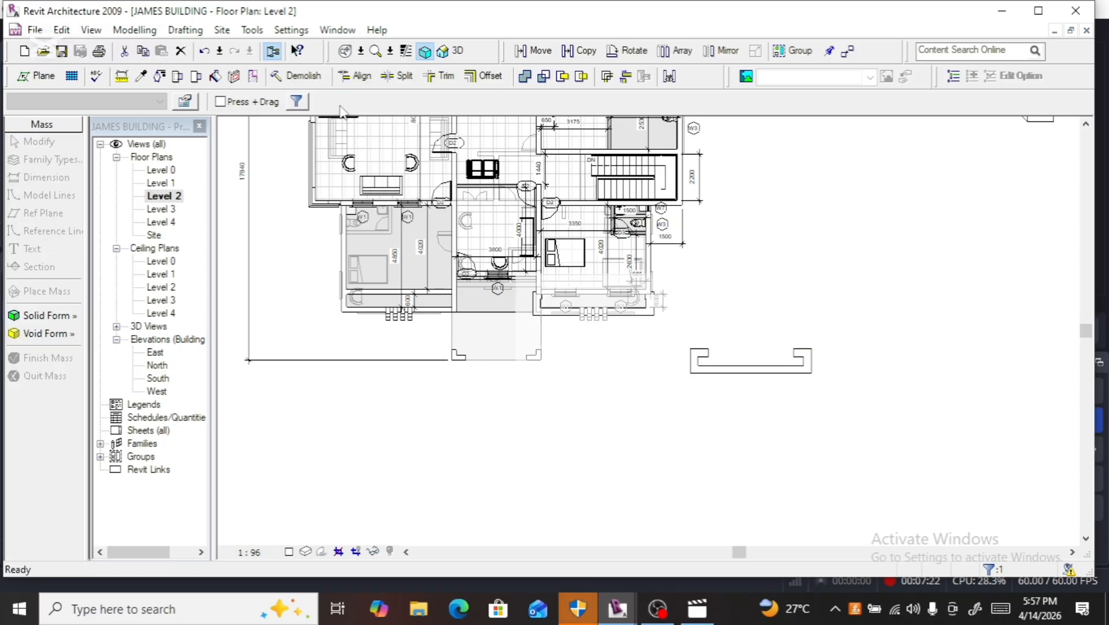
click(755, 373)
drag(742, 369, 397, 319)
scroll(397, 330, up, 2)
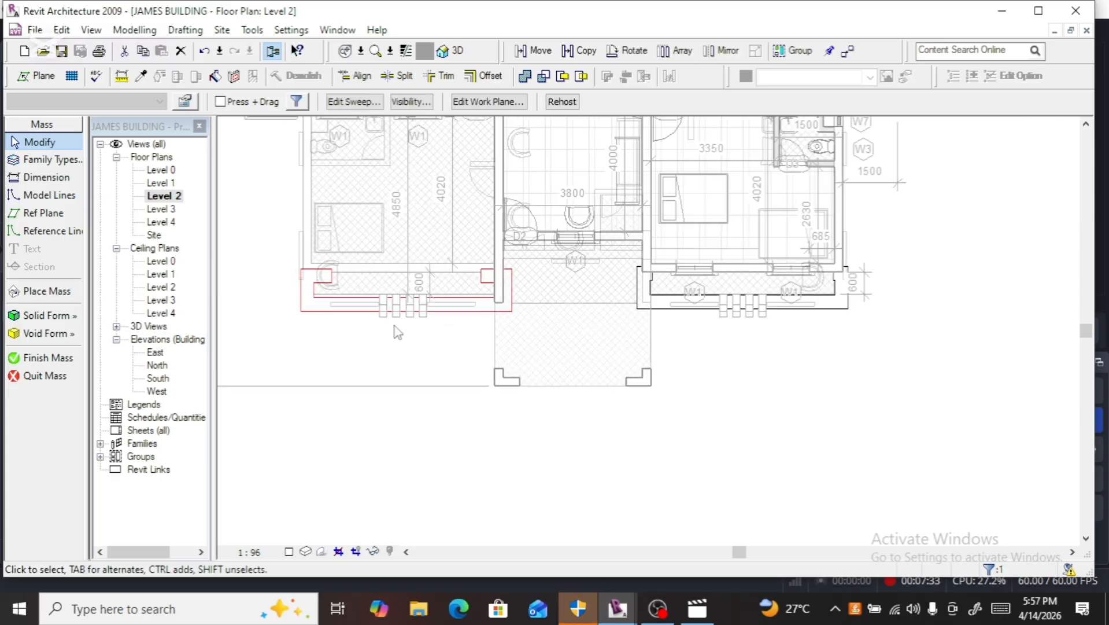
Step: Open the path of the moved sweep for editing
click(352, 103)
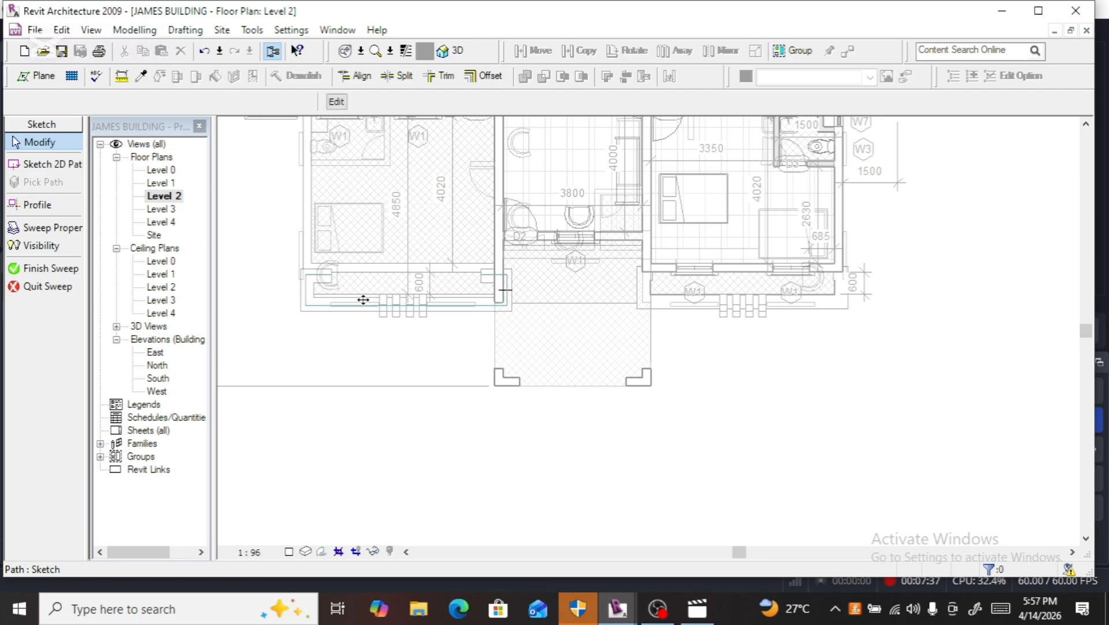
click(363, 300)
click(345, 103)
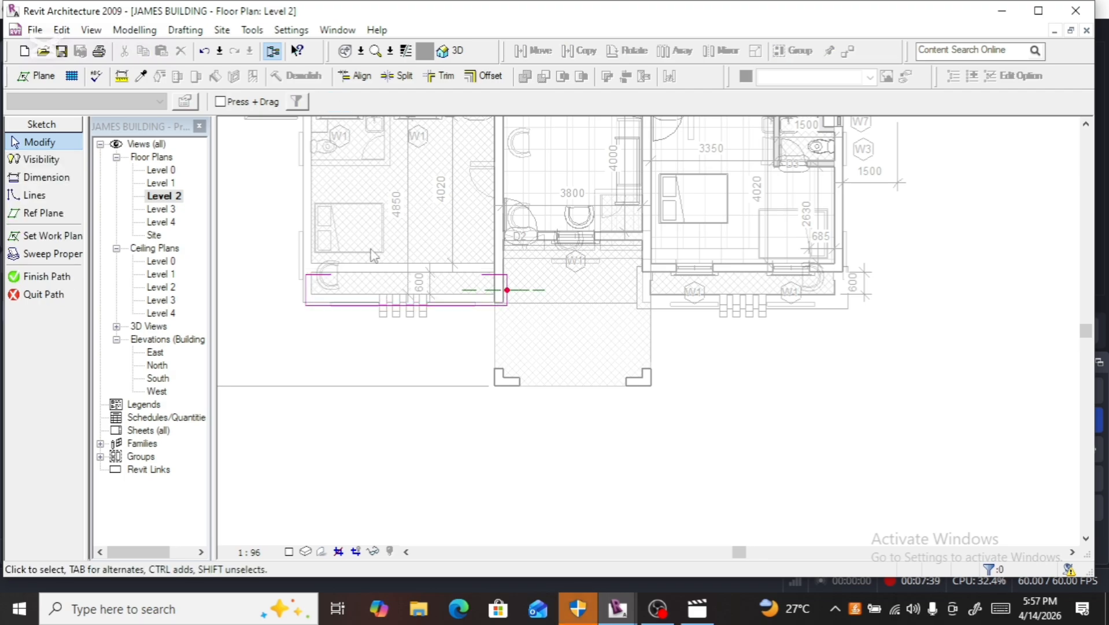
Step: Move the path's long lower line up to align with the lower end of the partition wall beside the porch
scroll(385, 292, up, 3)
scroll(631, 272, up, 2)
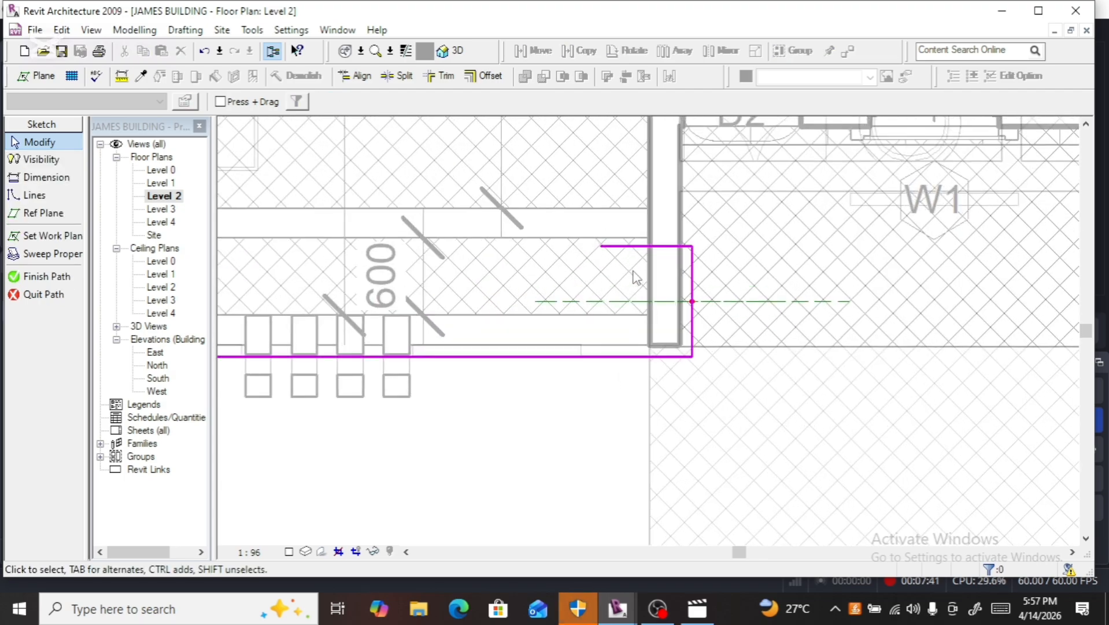
scroll(622, 353, down, 2)
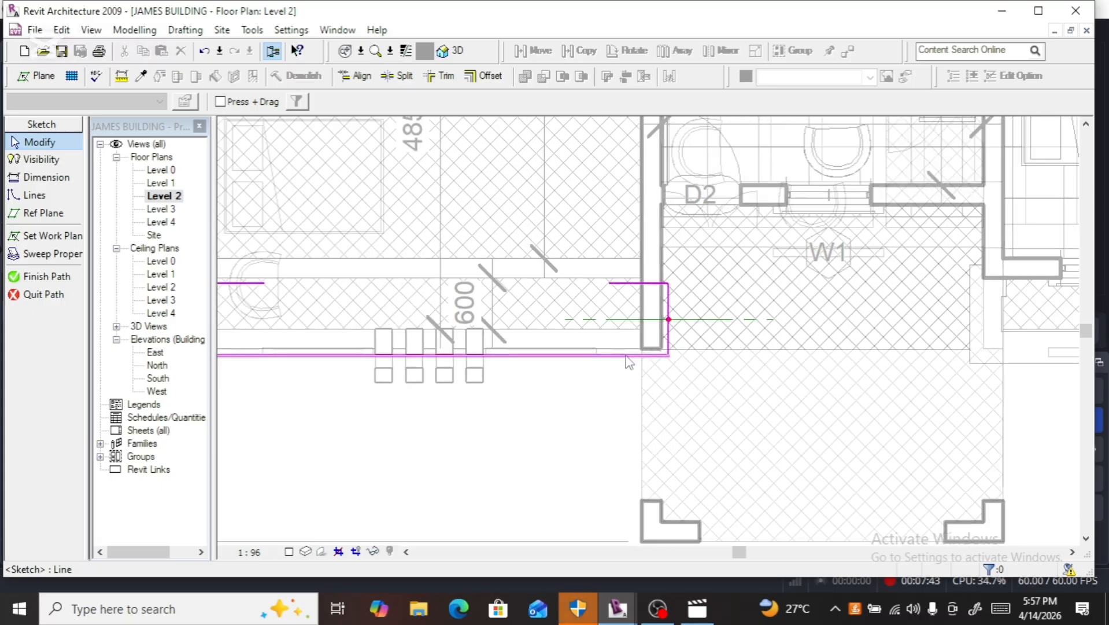
scroll(684, 316, up, 1)
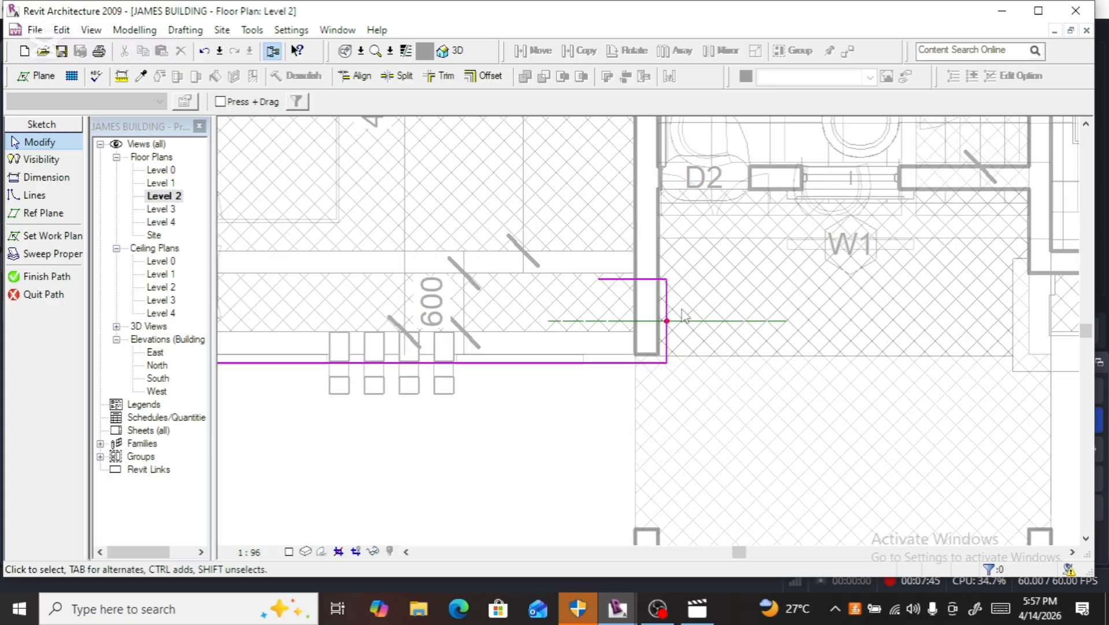
scroll(678, 338, up, 1)
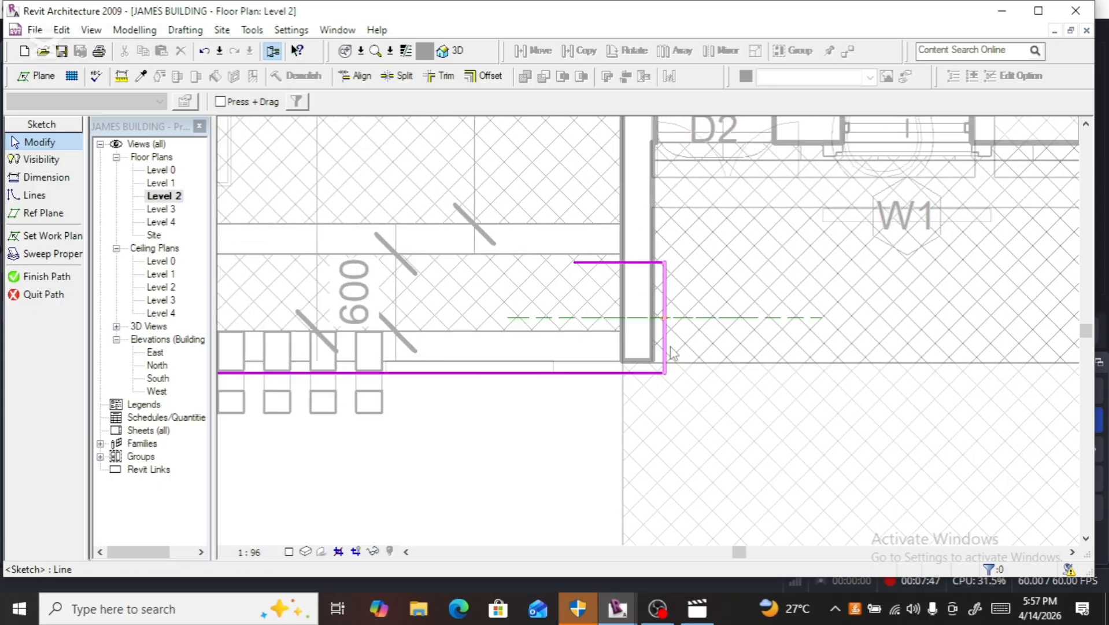
scroll(665, 354, up, 1)
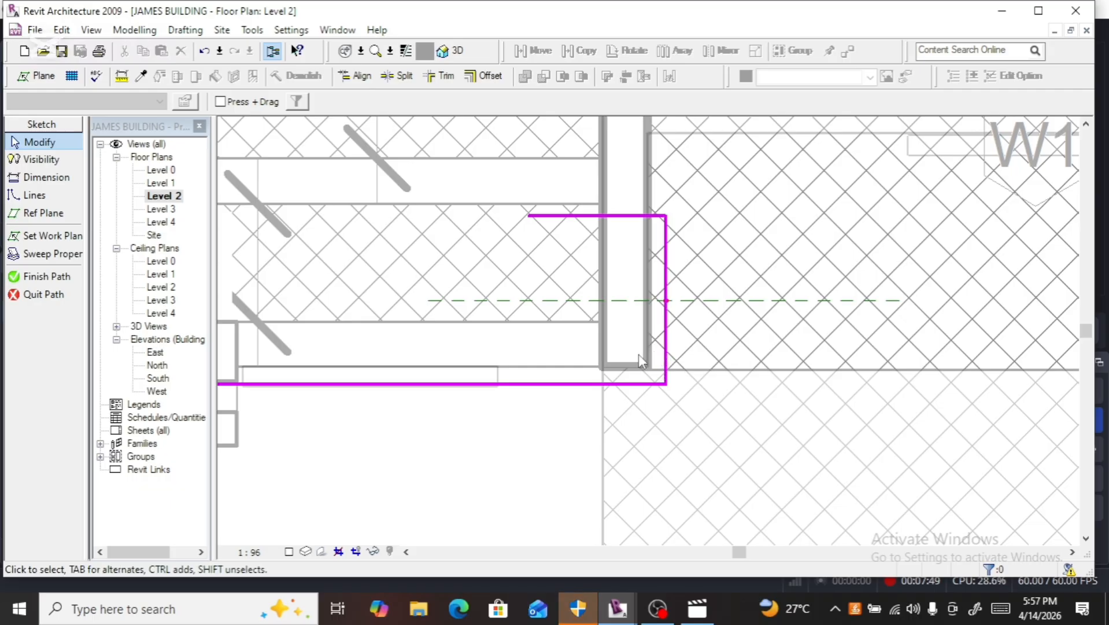
scroll(639, 354, down, 3)
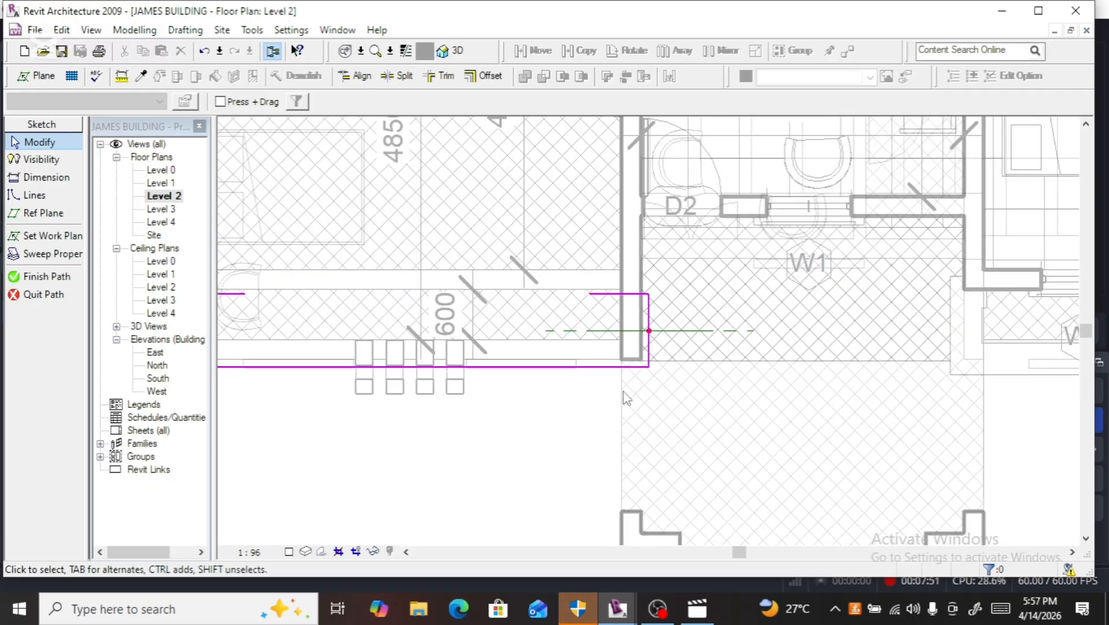
click(535, 367)
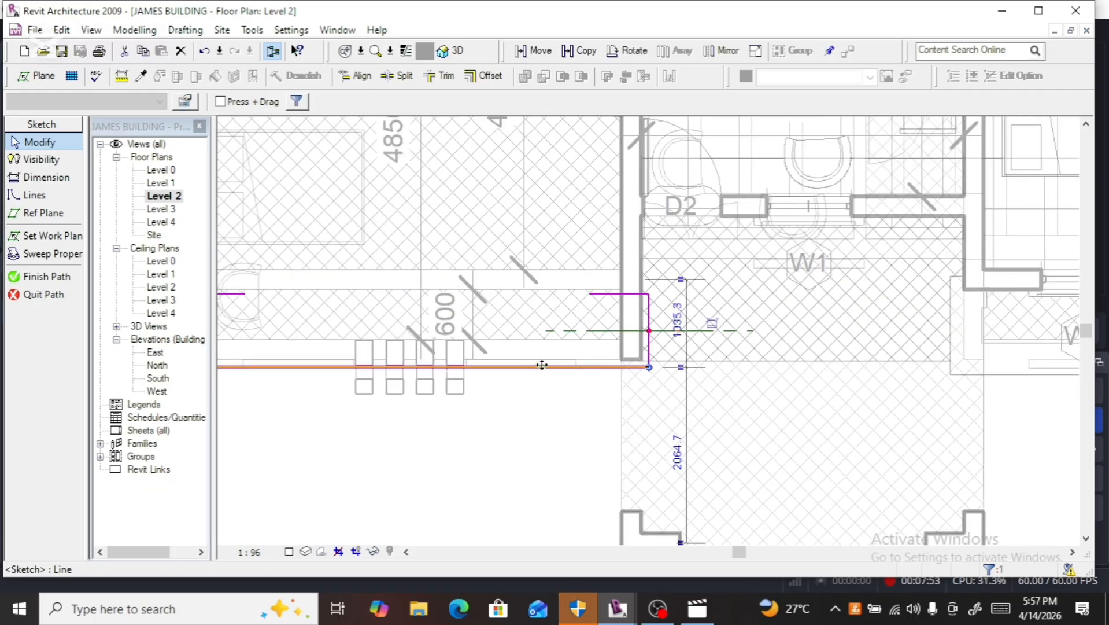
mouse_move(542, 347)
mouse_down()
mouse_move(546, 358)
mouse_move(586, 359)
mouse_up()
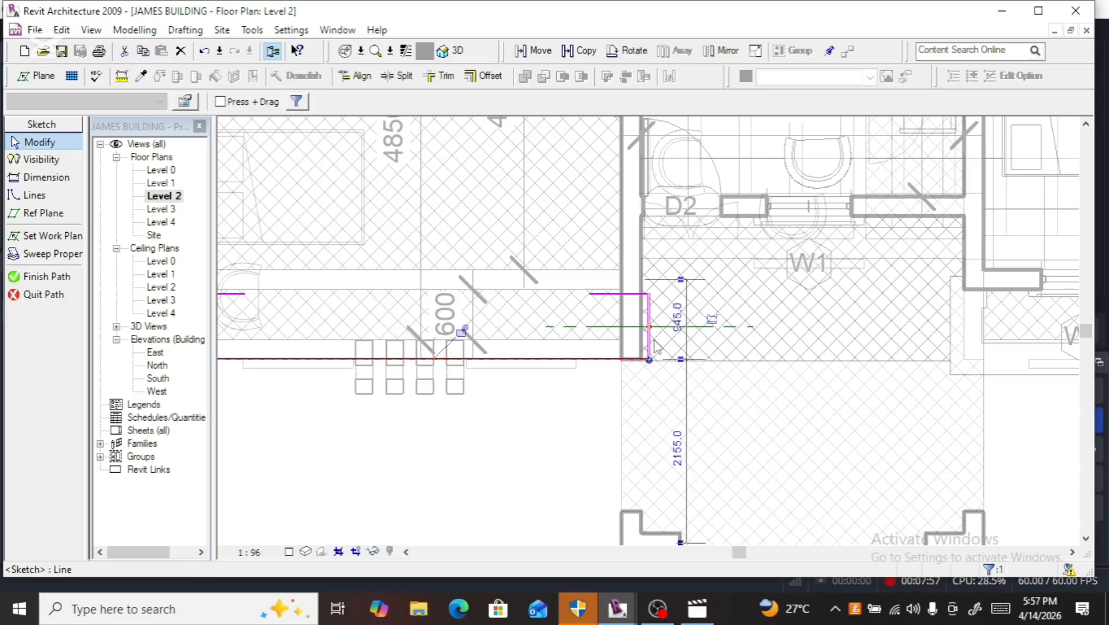
Step: Try to adjust the upper end of the path's left side line
scroll(586, 358, down, 5)
scroll(473, 342, up, 3)
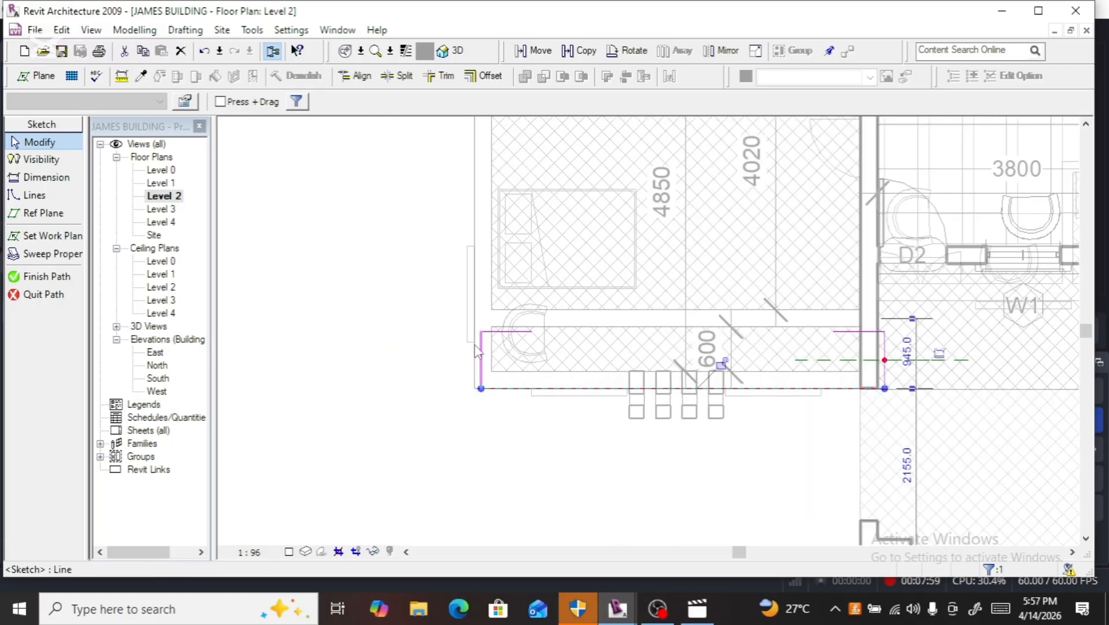
scroll(475, 382, down, 2)
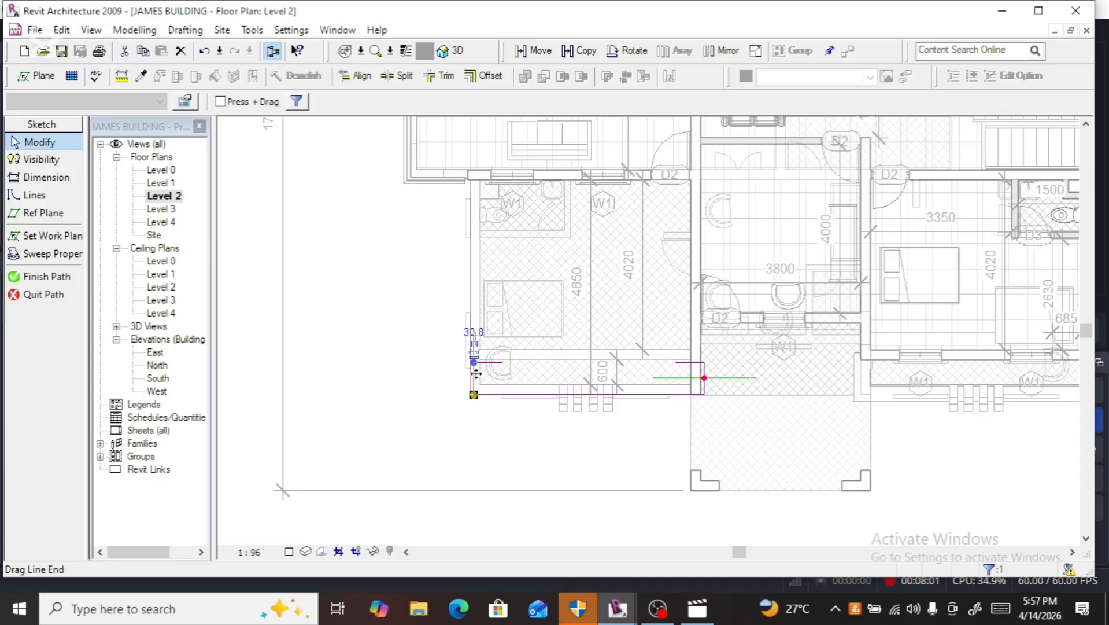
drag(482, 363, 483, 362)
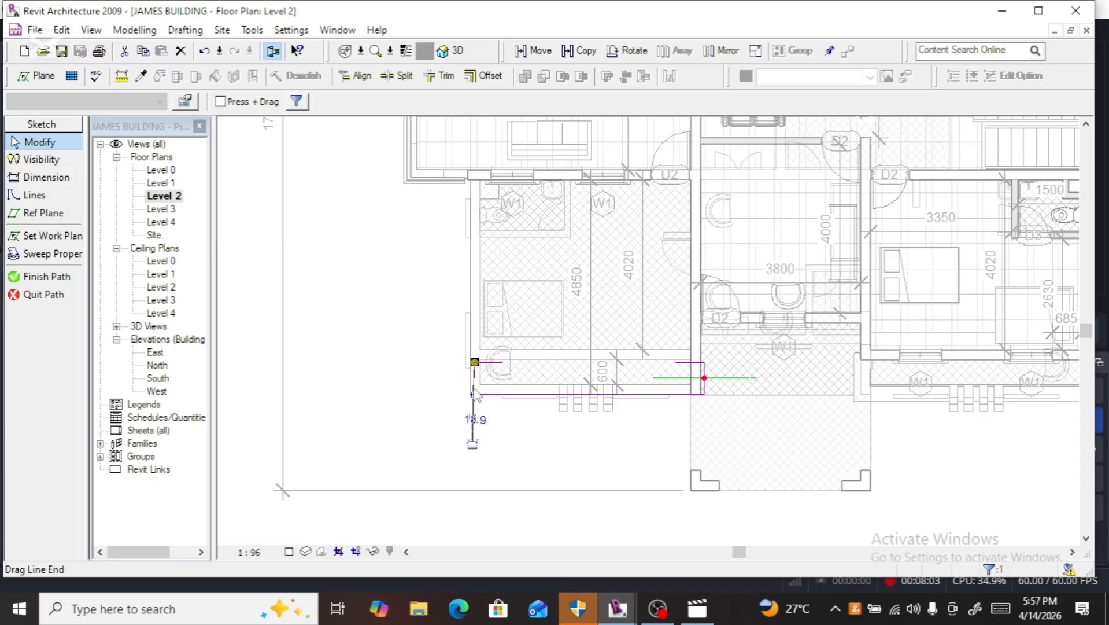
scroll(480, 411, up, 3)
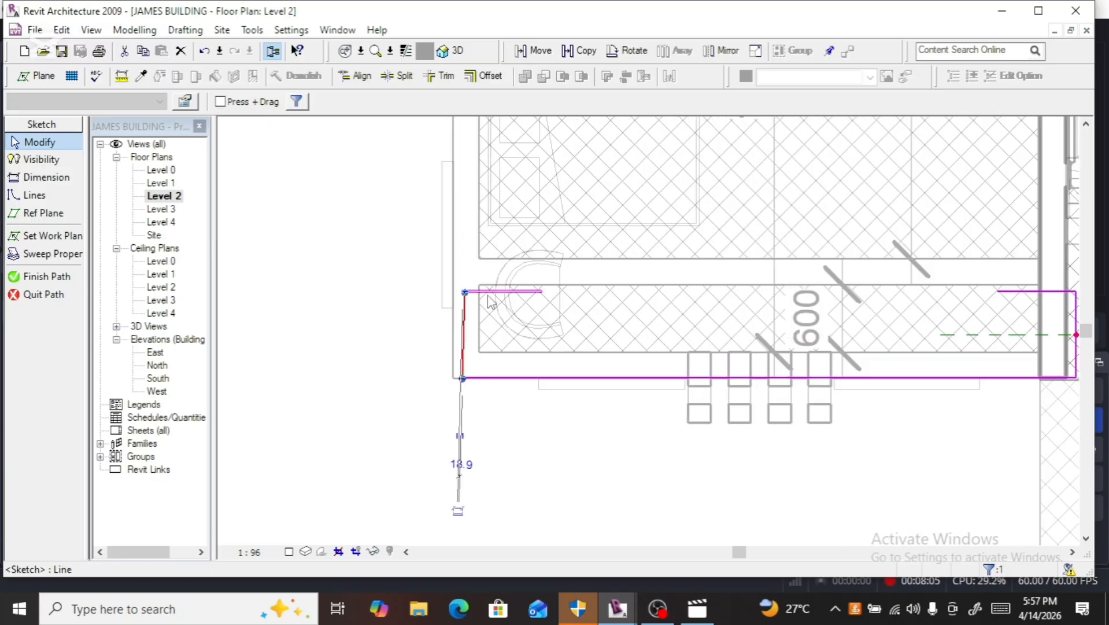
click(488, 292)
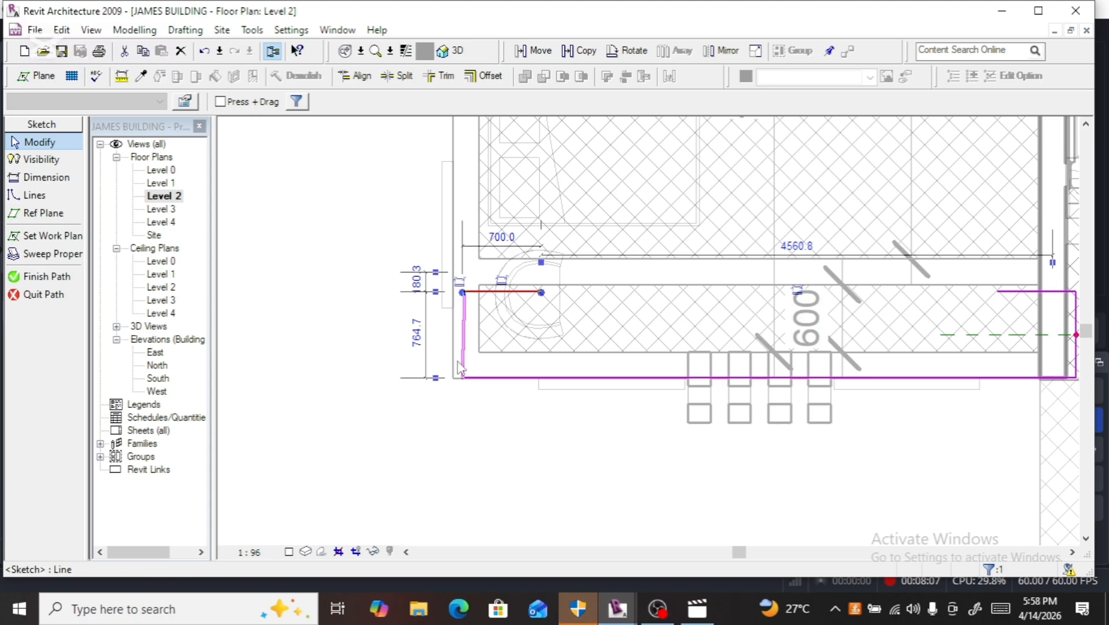
key(Escape)
scroll(462, 373, down, 3)
scroll(467, 373, up, 3)
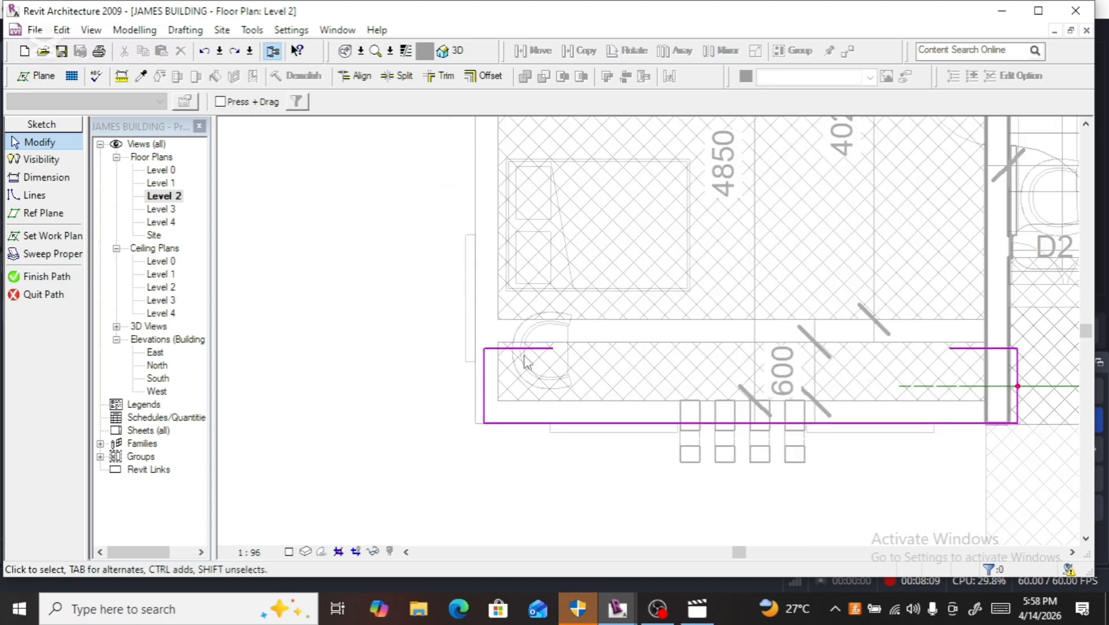
Step: Move the path's upper-left return line up to the lower face of the wall with the W1 windows
click(521, 351)
scroll(506, 441, down, 2)
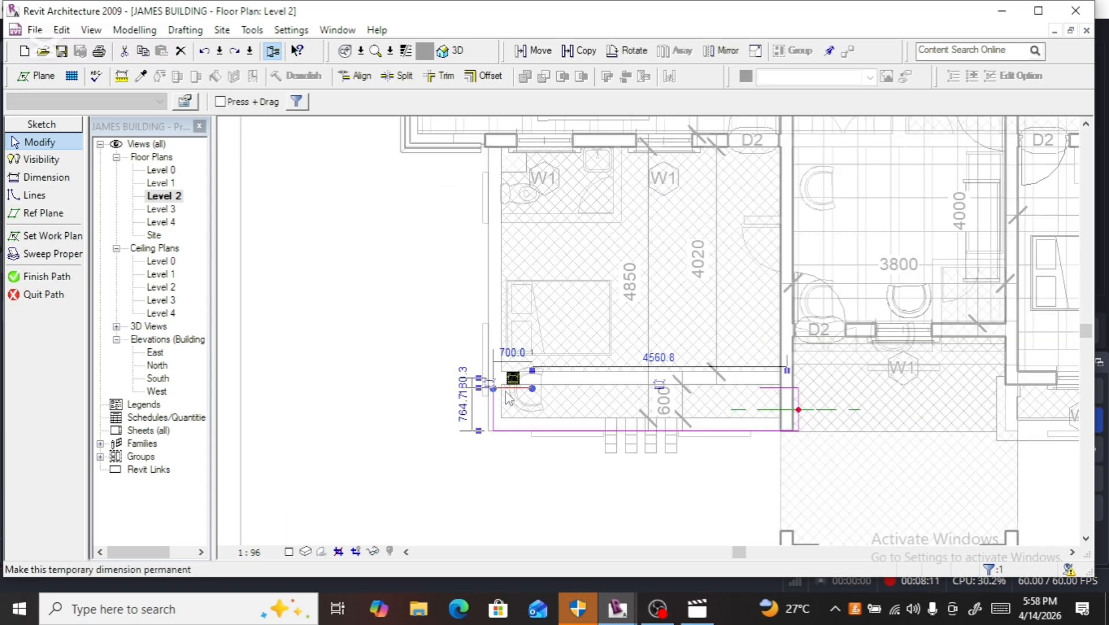
scroll(501, 386, up, 3)
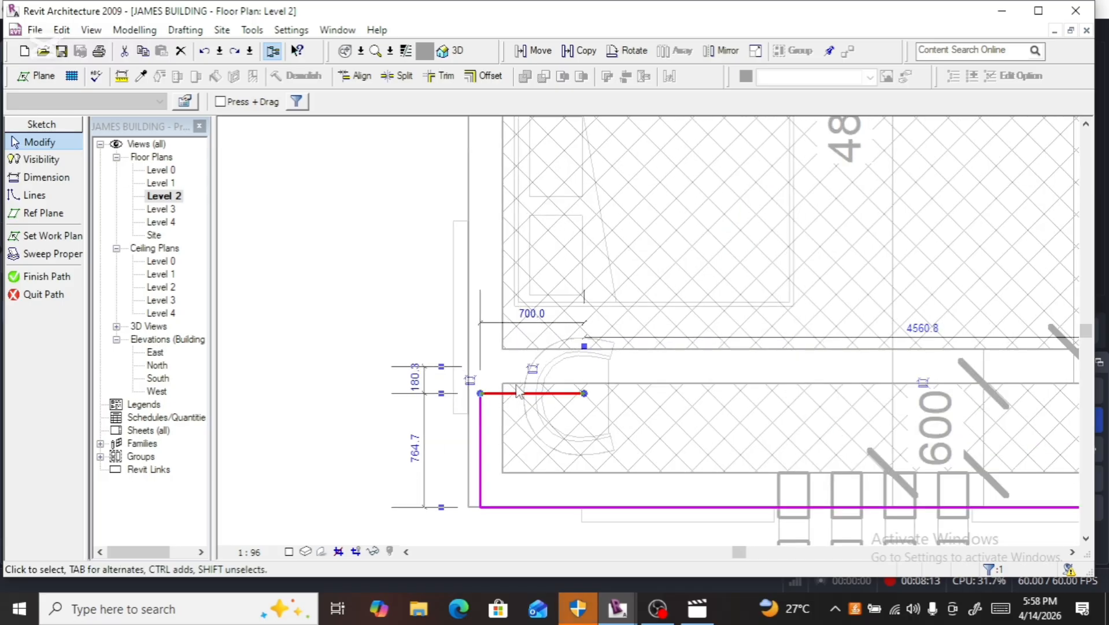
drag(516, 337, 508, 134)
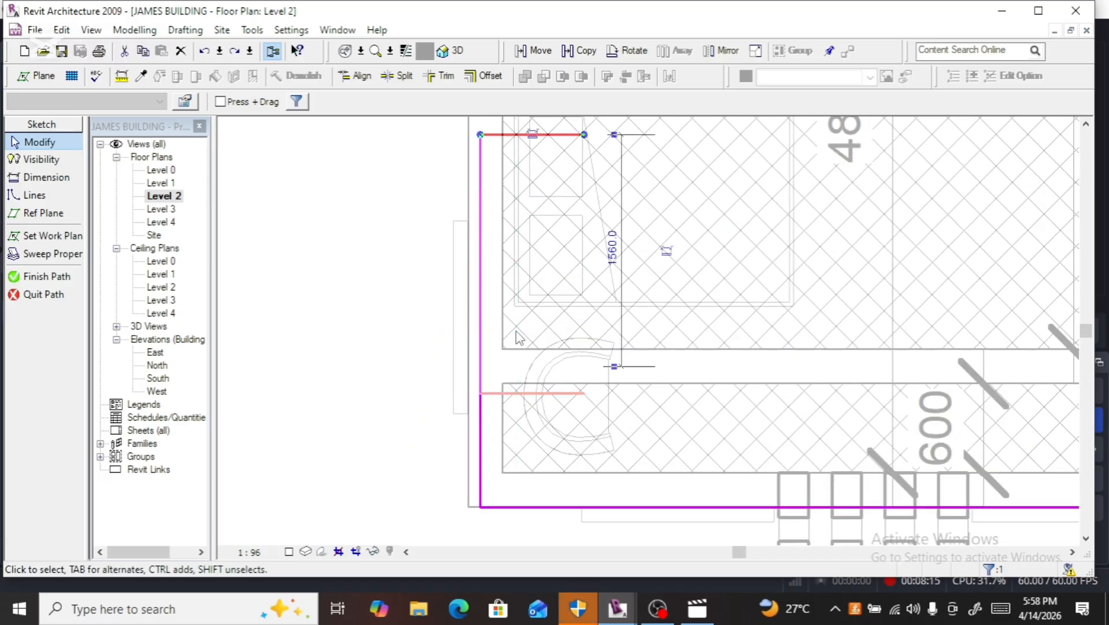
scroll(438, 513, down, 2)
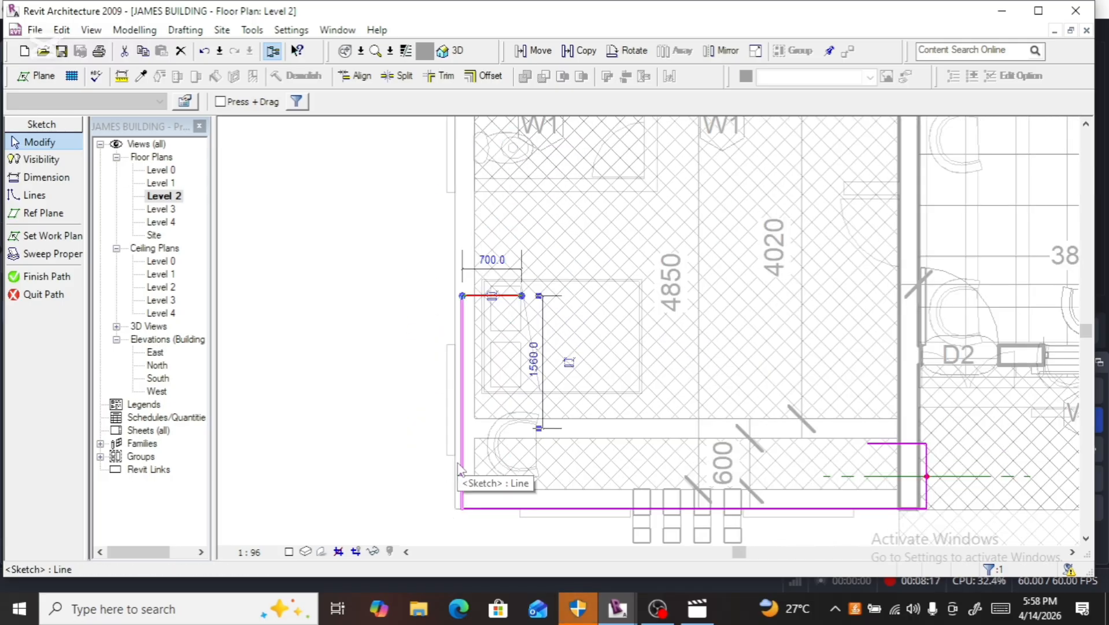
scroll(460, 467, down, 3)
scroll(457, 292, up, 1)
scroll(457, 292, up, 1)
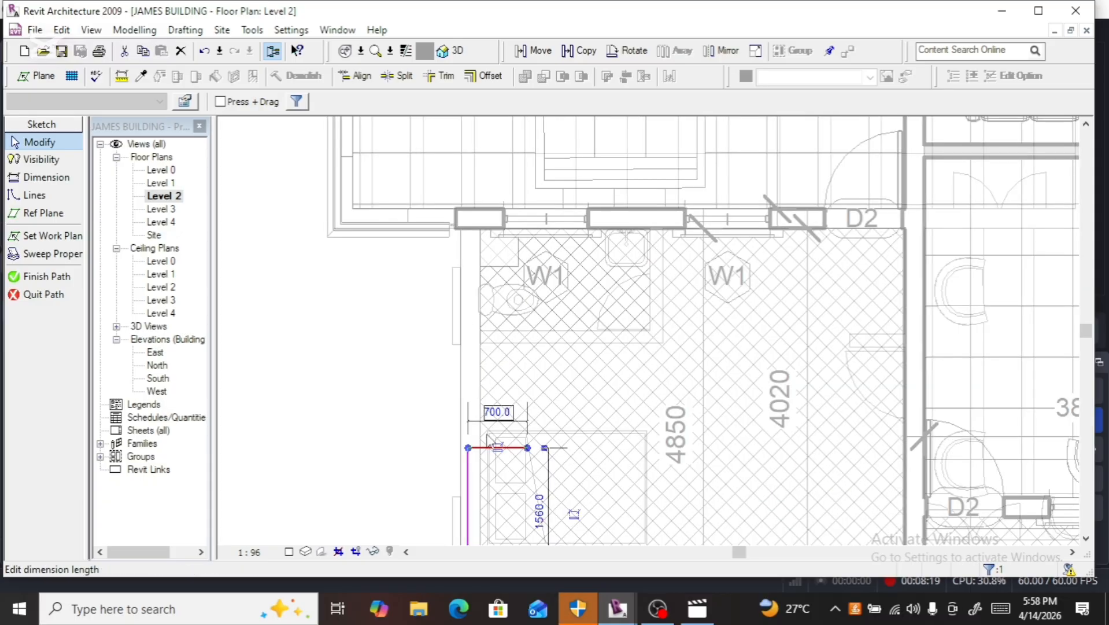
drag(480, 446, 499, 229)
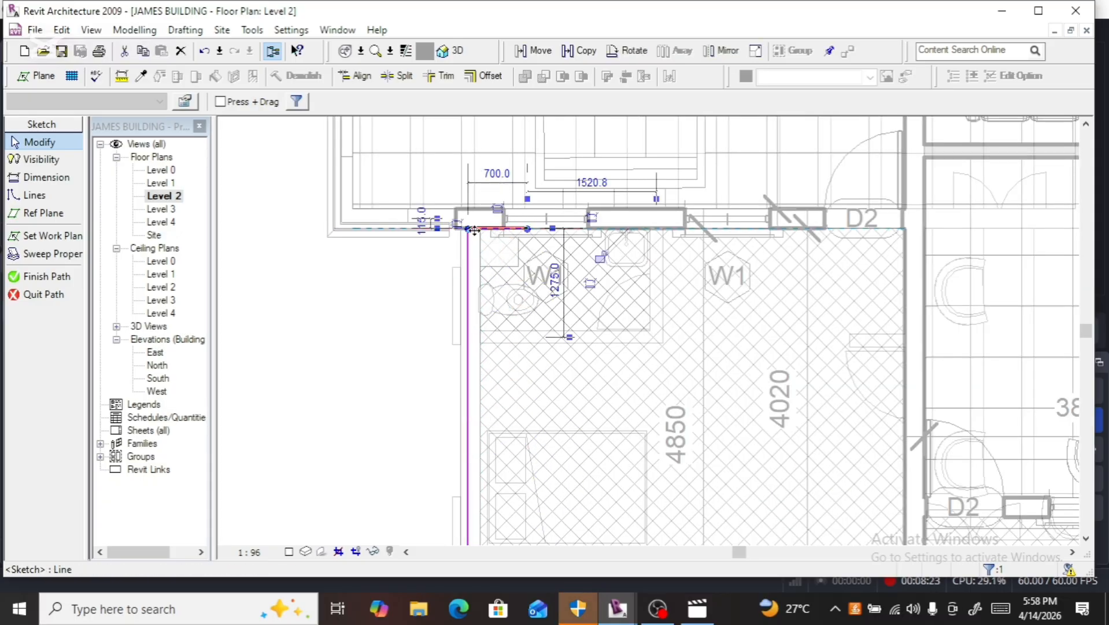
scroll(465, 314, up, 2)
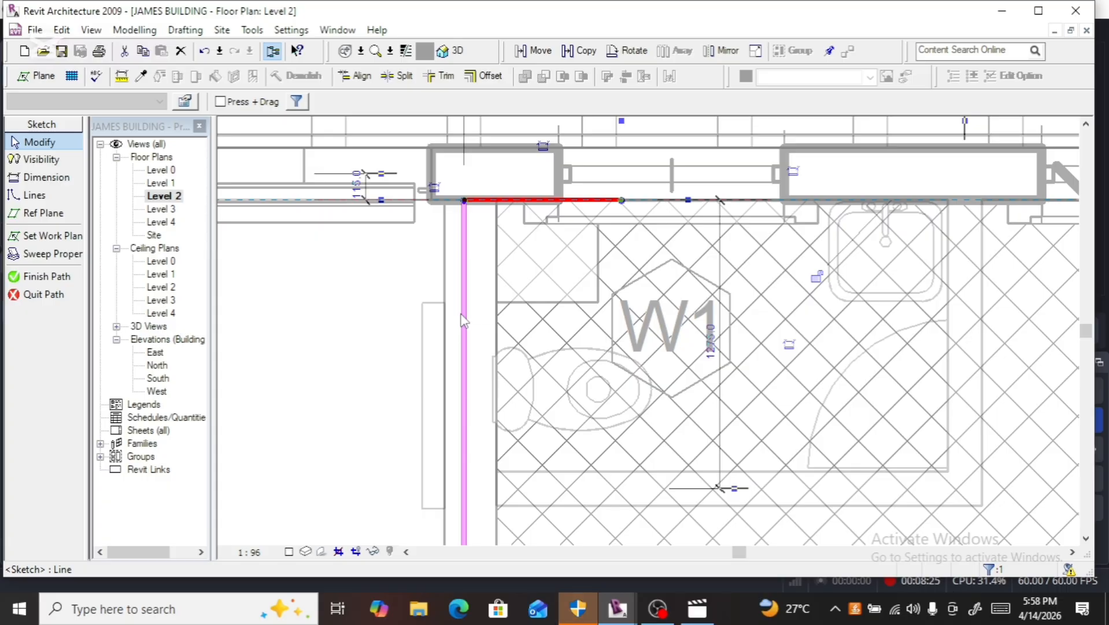
Step: Shorten the path's upper return line under the wall with the W1 windows to about 260 mm
click(462, 320)
drag(439, 312, 446, 318)
click(590, 199)
scroll(606, 199, up, 3)
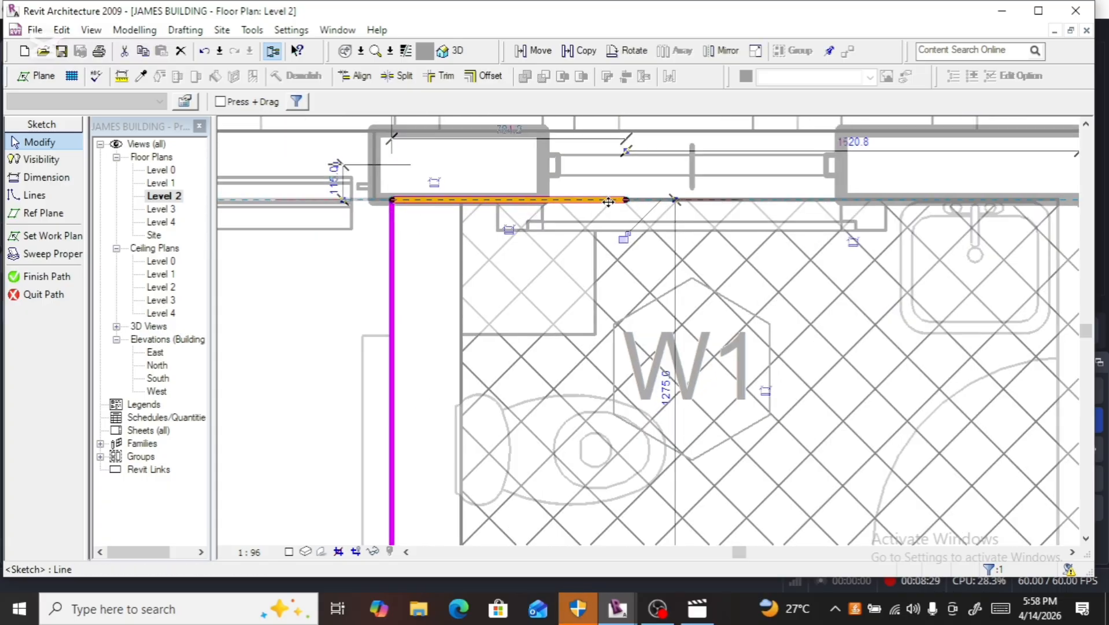
mouse_move(639, 198)
mouse_down()
mouse_move(639, 173)
mouse_move(366, 187)
mouse_up()
scroll(365, 224, down, 6)
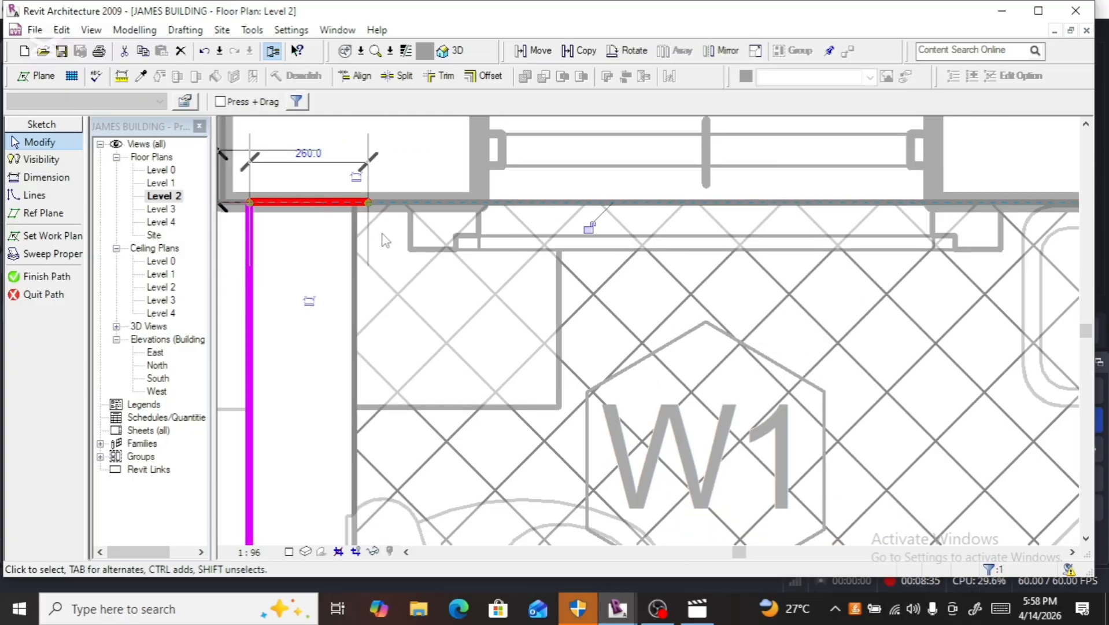
Step: Delete the path's short horizontal return line that crosses the partition wall beside the porch
scroll(363, 226, down, 5)
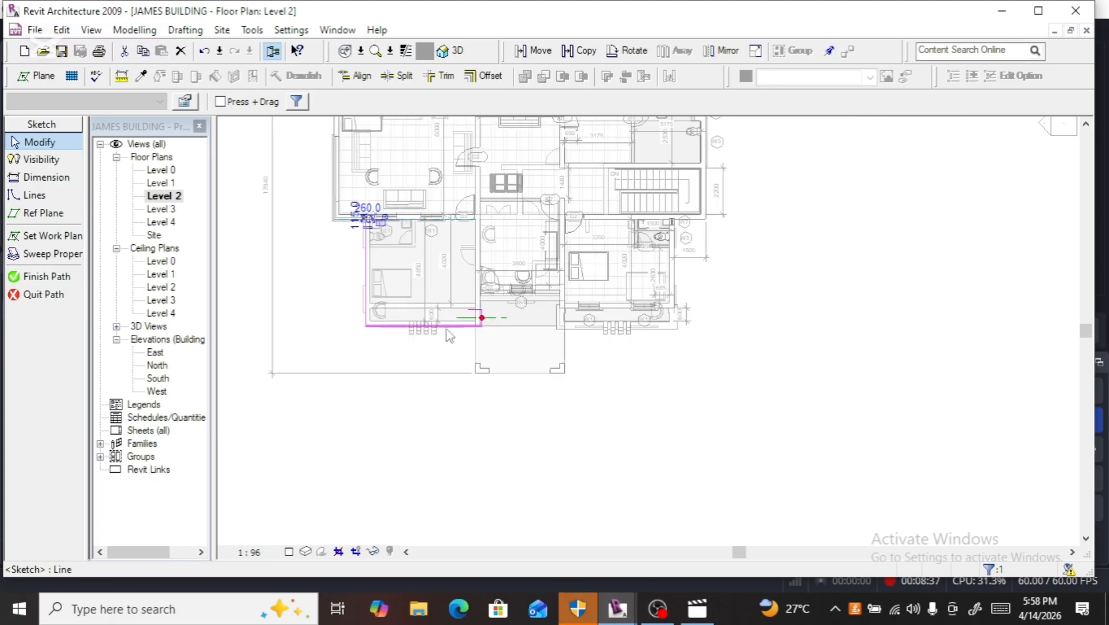
scroll(492, 339, up, 6)
scroll(492, 339, up, 3)
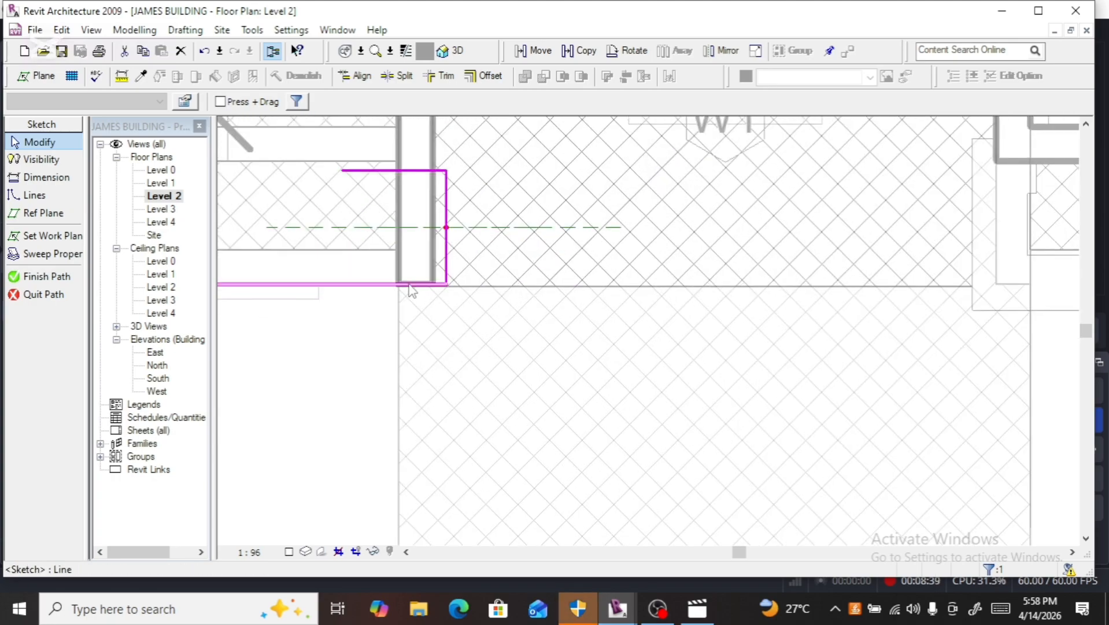
scroll(414, 292, up, 2)
scroll(469, 266, down, 2)
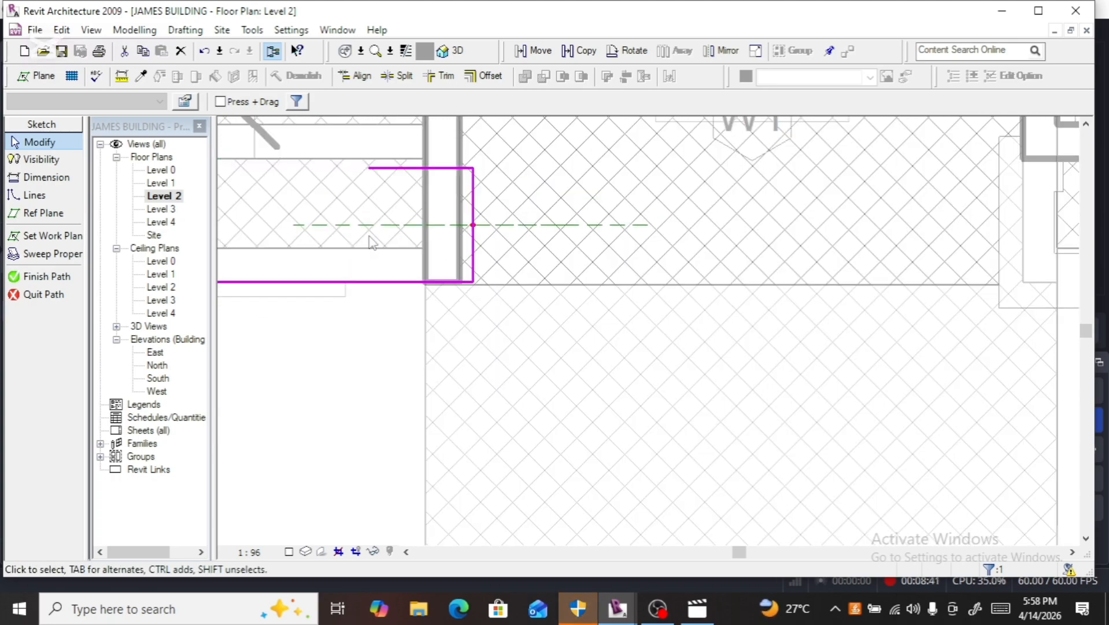
click(381, 171)
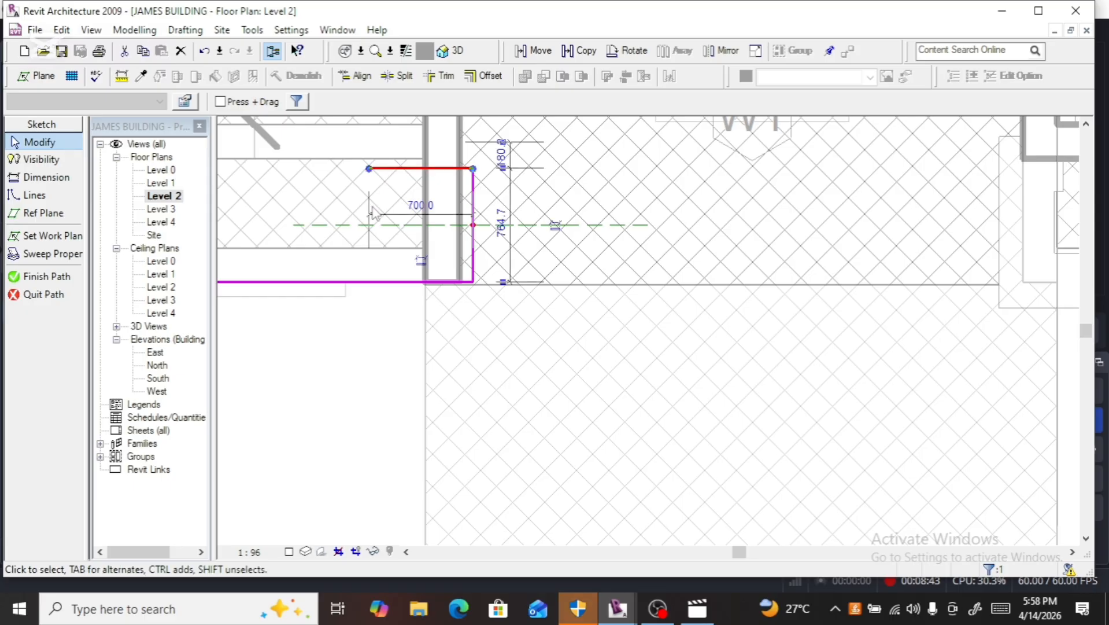
key(Escape)
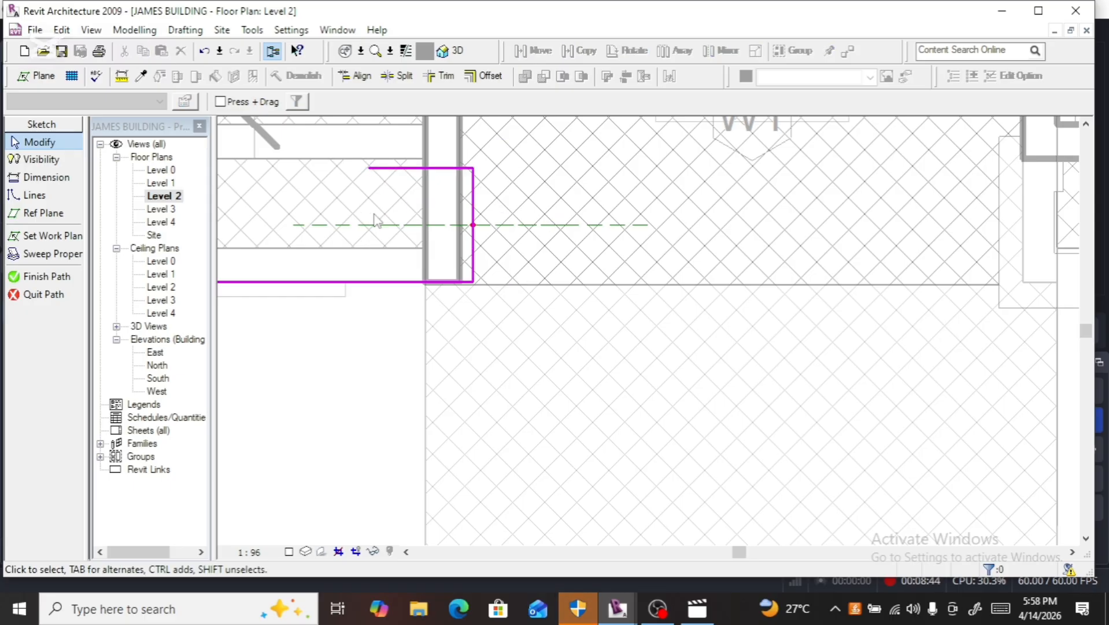
click(396, 183)
key(Delete)
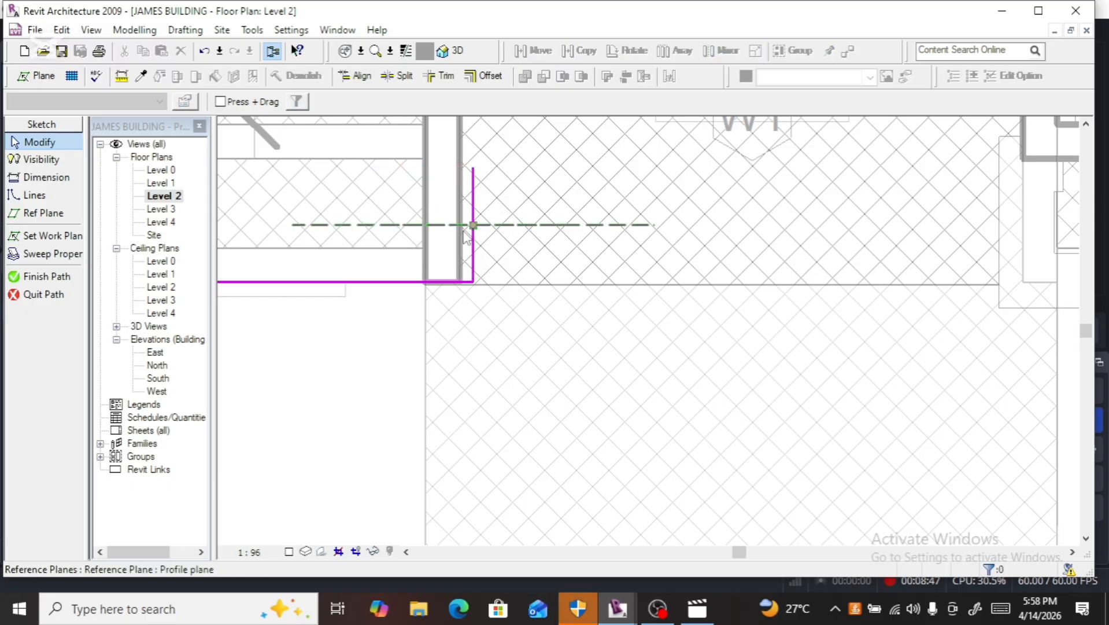
Step: Shorten the path's vertical end line beside the porch to 300 mm and nudge it sideways onto the partition wall's porch-side face
click(474, 249)
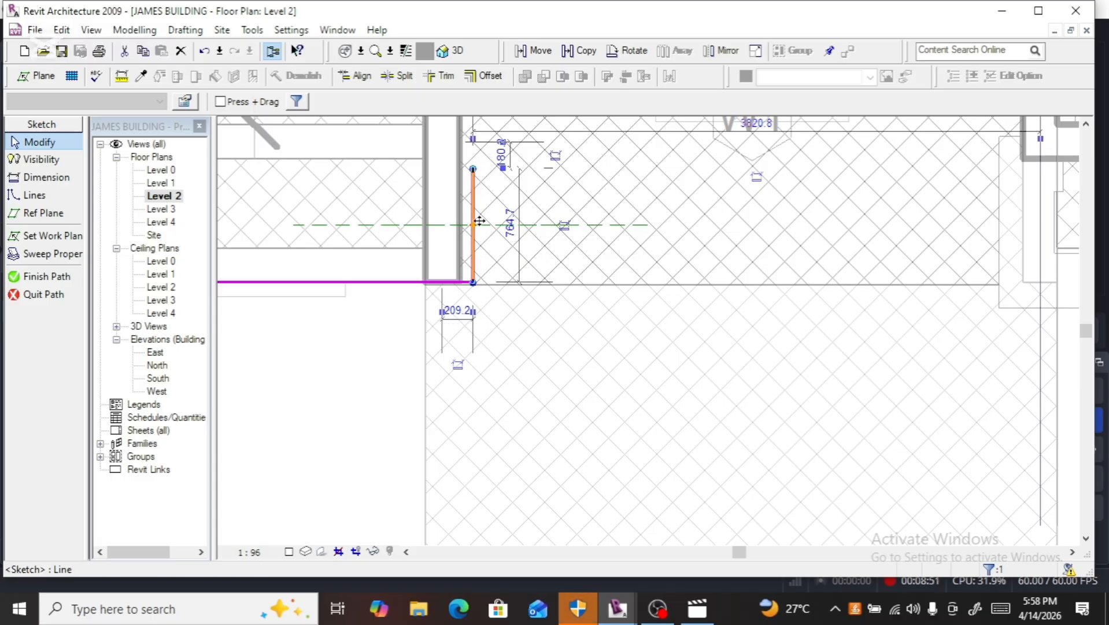
drag(473, 168, 473, 237)
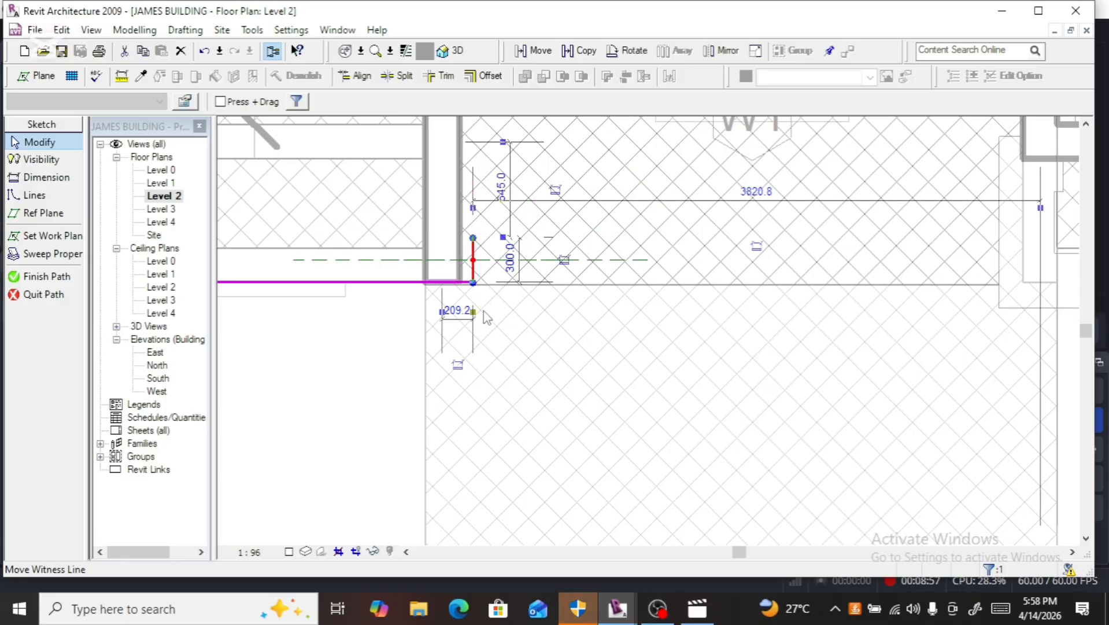
key(Left)
key(Left)
key(Left)
key(Left)
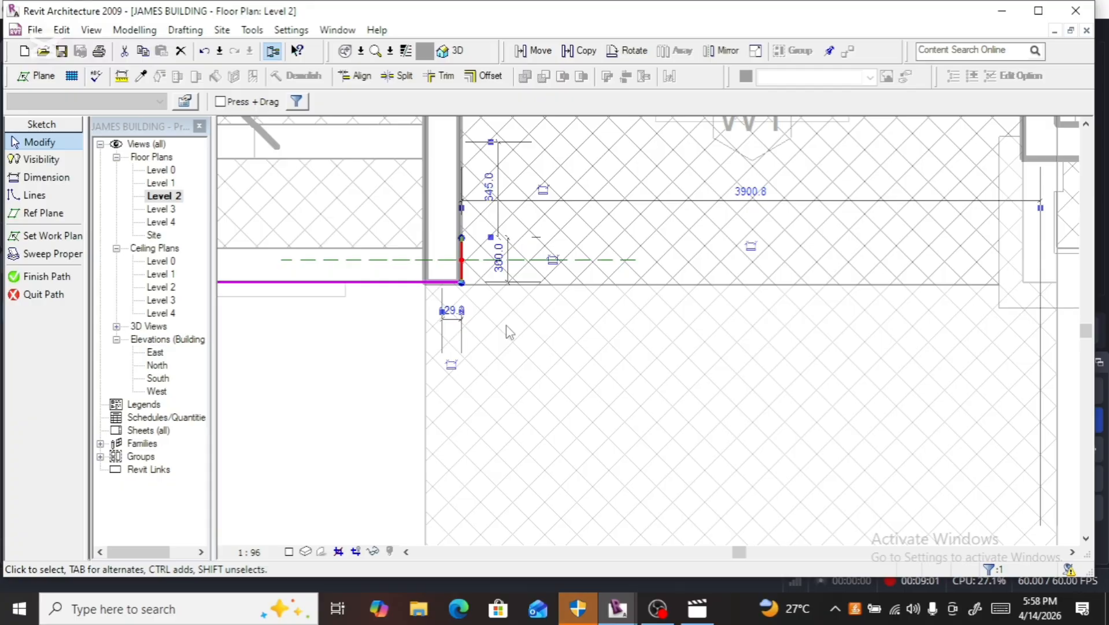
key(Left)
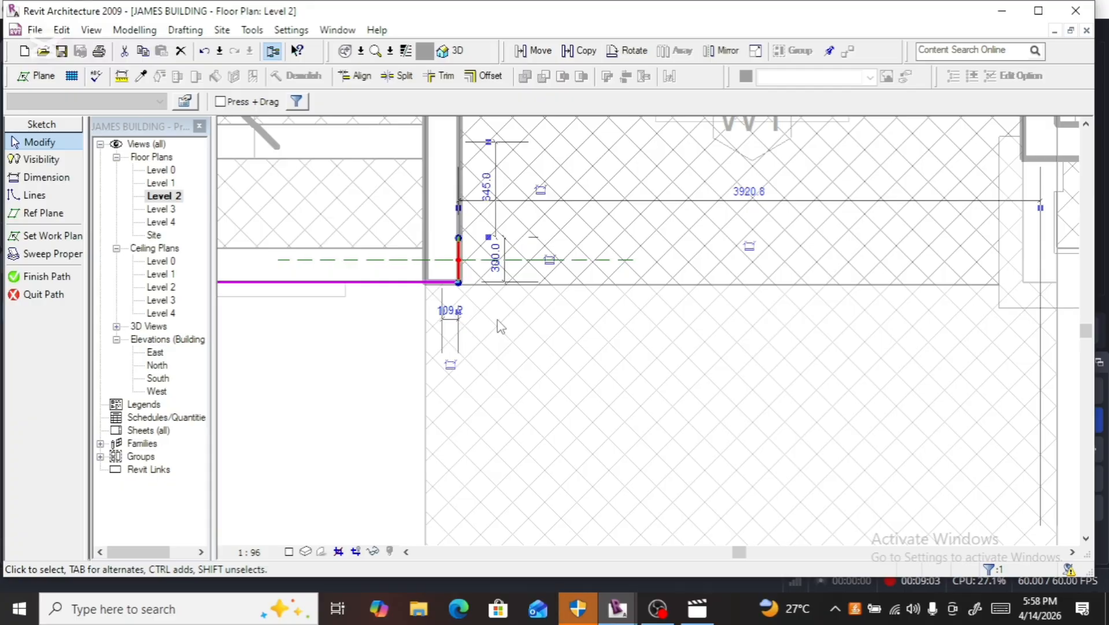
Step: Try to finish the path and sweep, keep the sweep edits instead of discarding them, and reopen the 2D path
scroll(501, 327, down, 2)
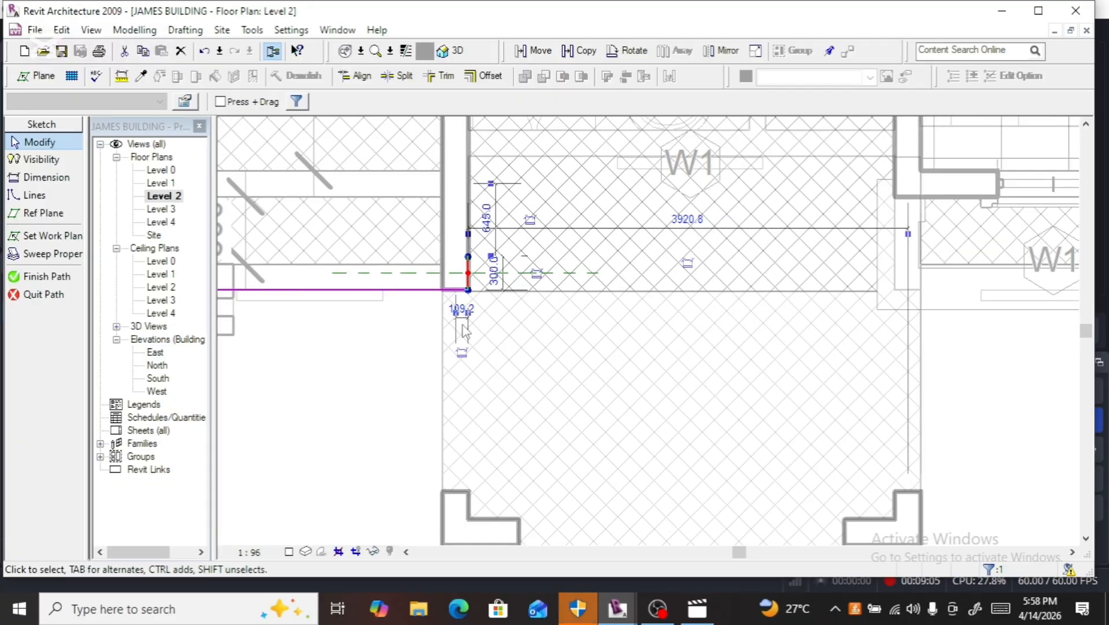
scroll(463, 332, down, 5)
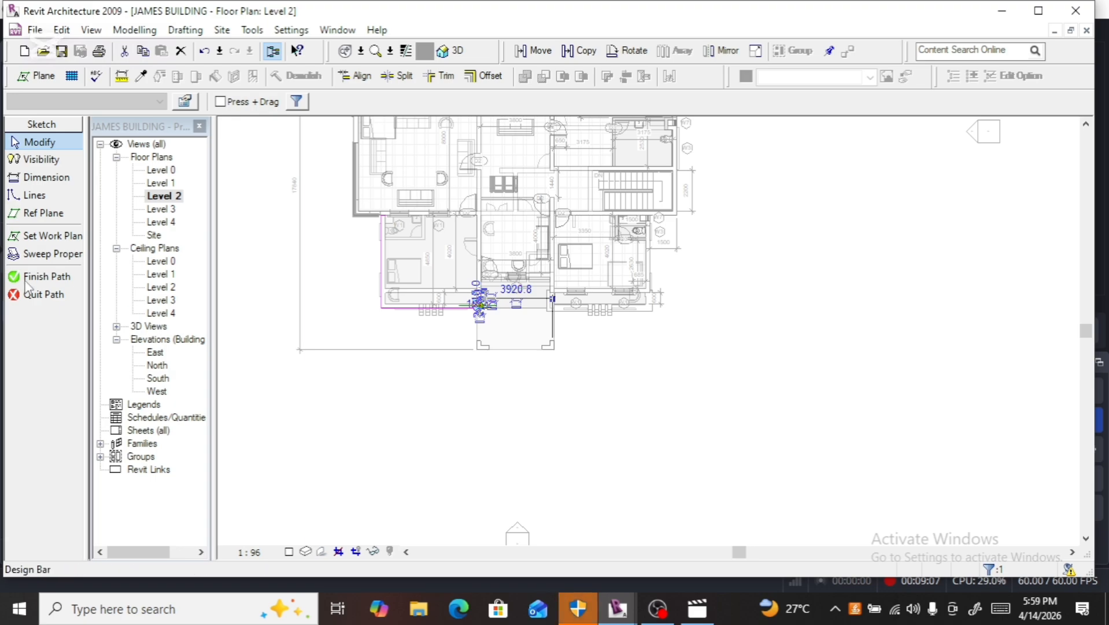
double_click(26, 281)
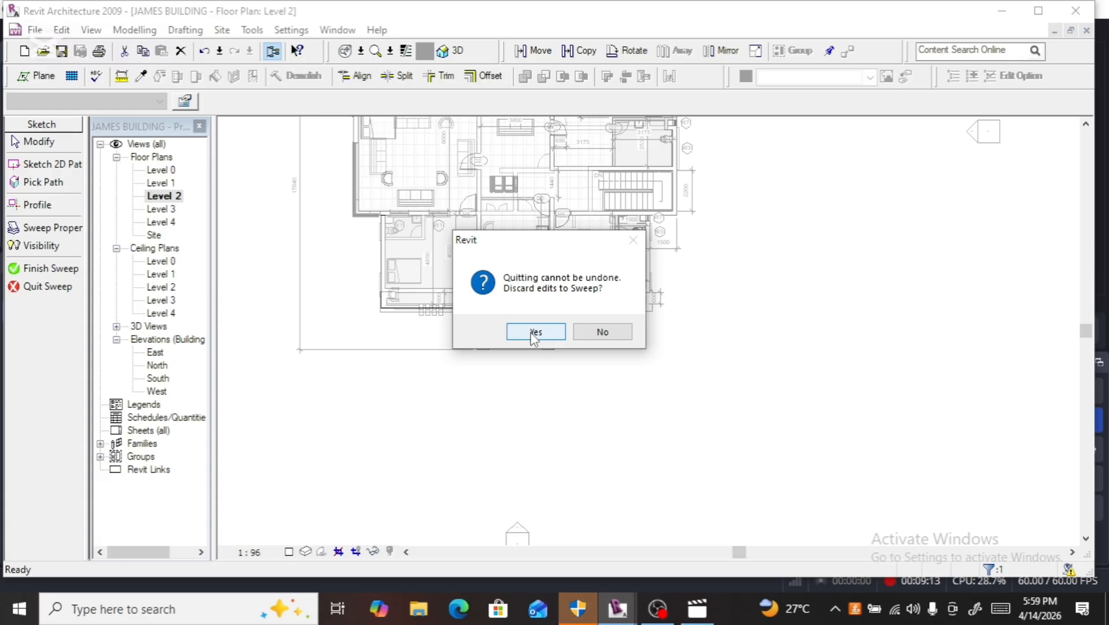
click(595, 334)
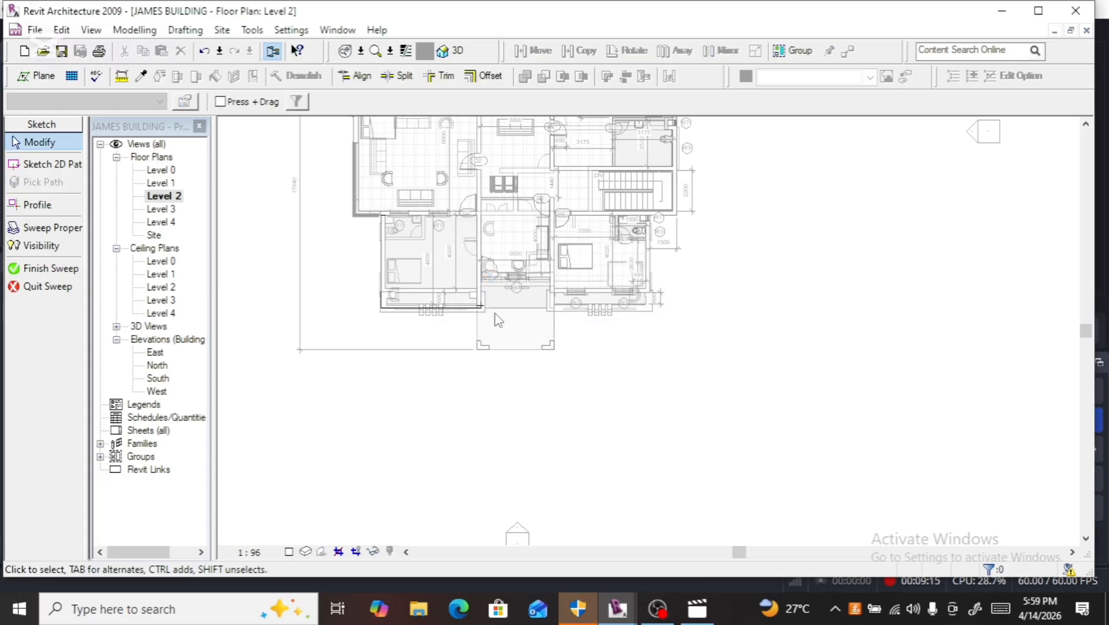
scroll(499, 320, up, 6)
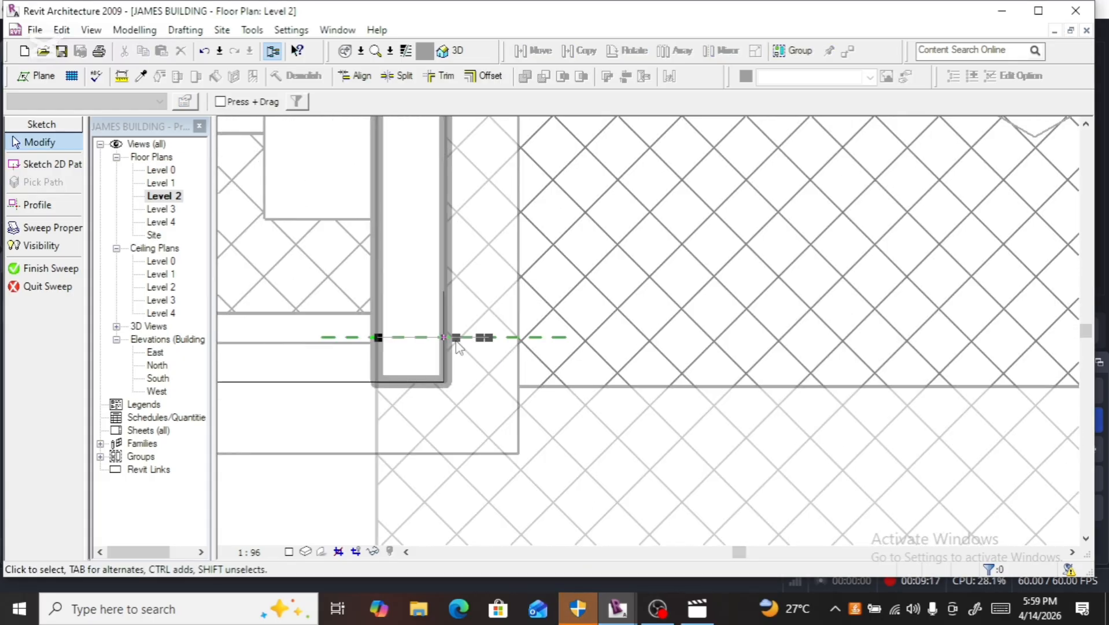
click(363, 382)
click(343, 103)
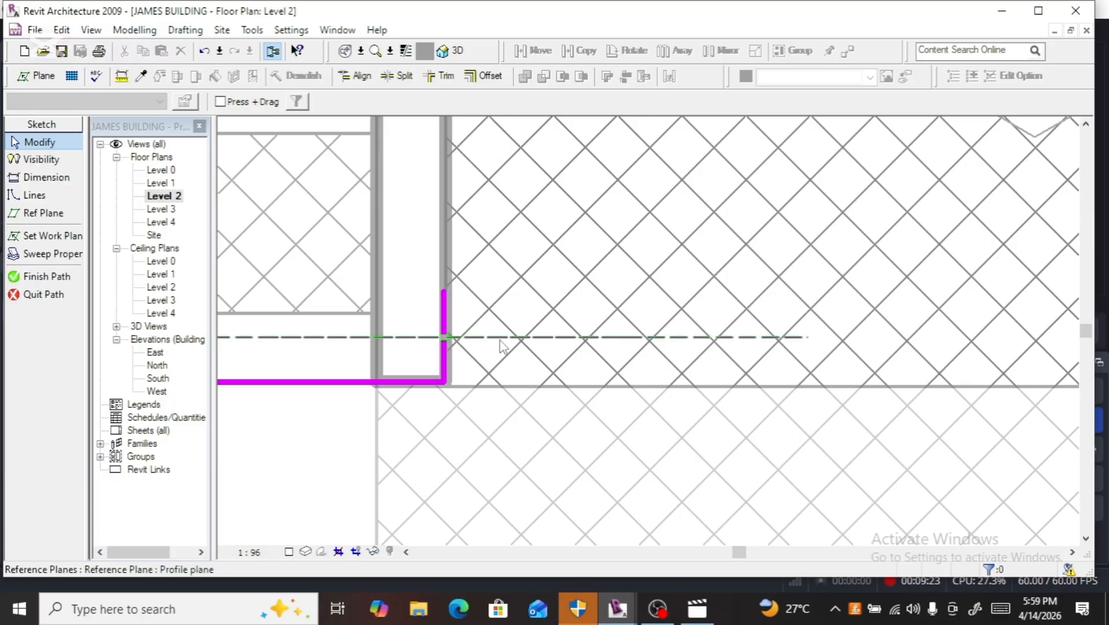
Step: Lengthen the free end of the path's upper return line slightly along the wall with the W1 windows
scroll(512, 347, down, 6)
scroll(510, 351, down, 2)
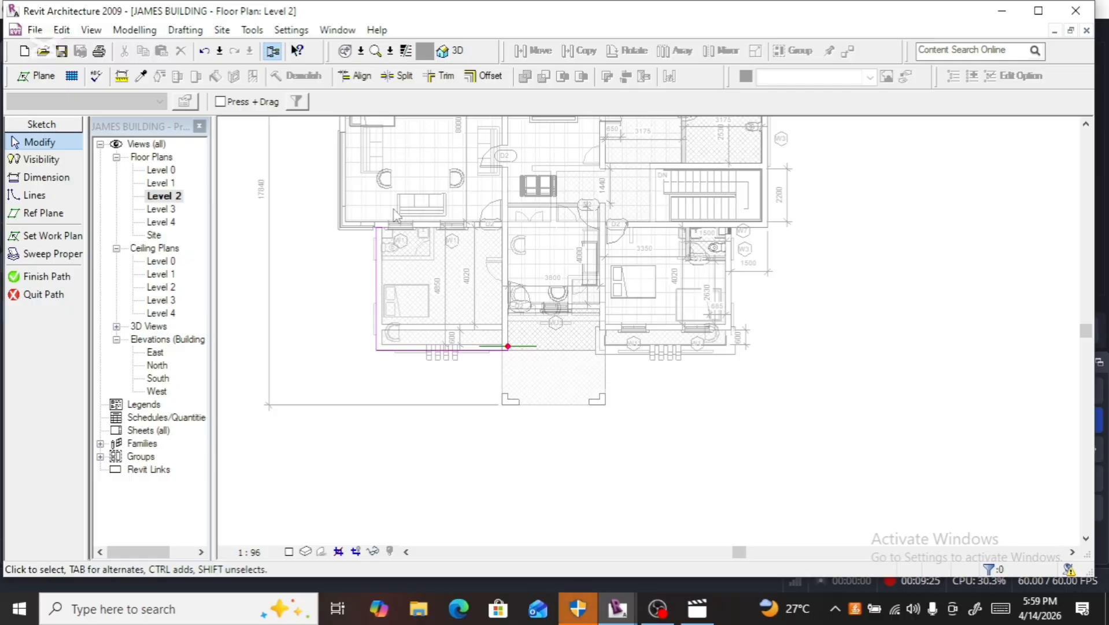
scroll(393, 214, up, 8)
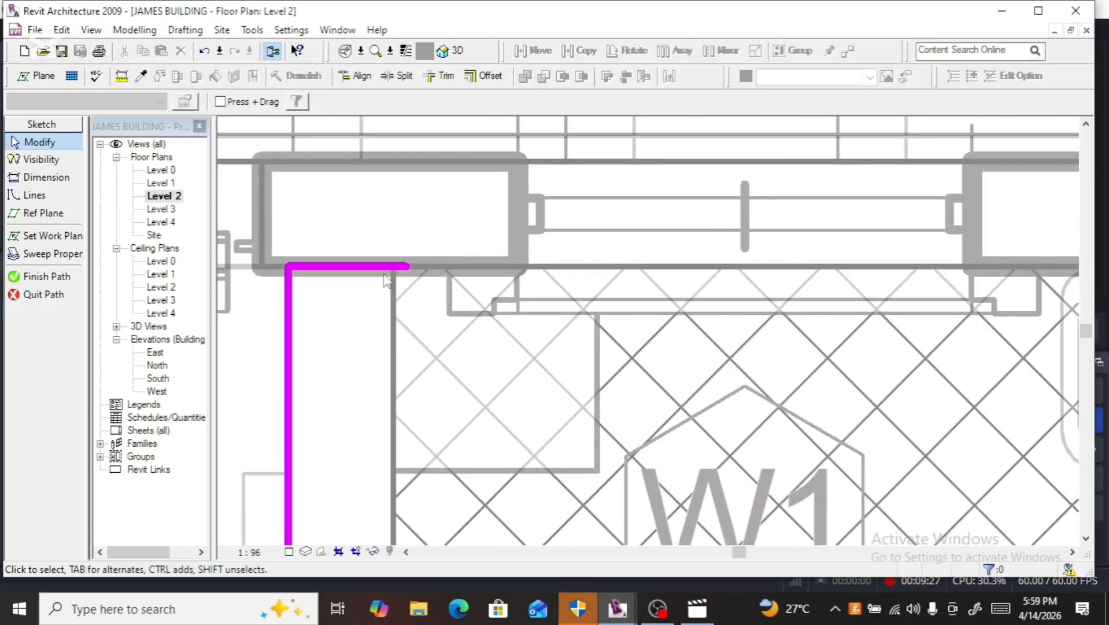
click(396, 266)
drag(410, 269, 434, 267)
Step: Finish the path and its sweep, and complete the mass
click(68, 282)
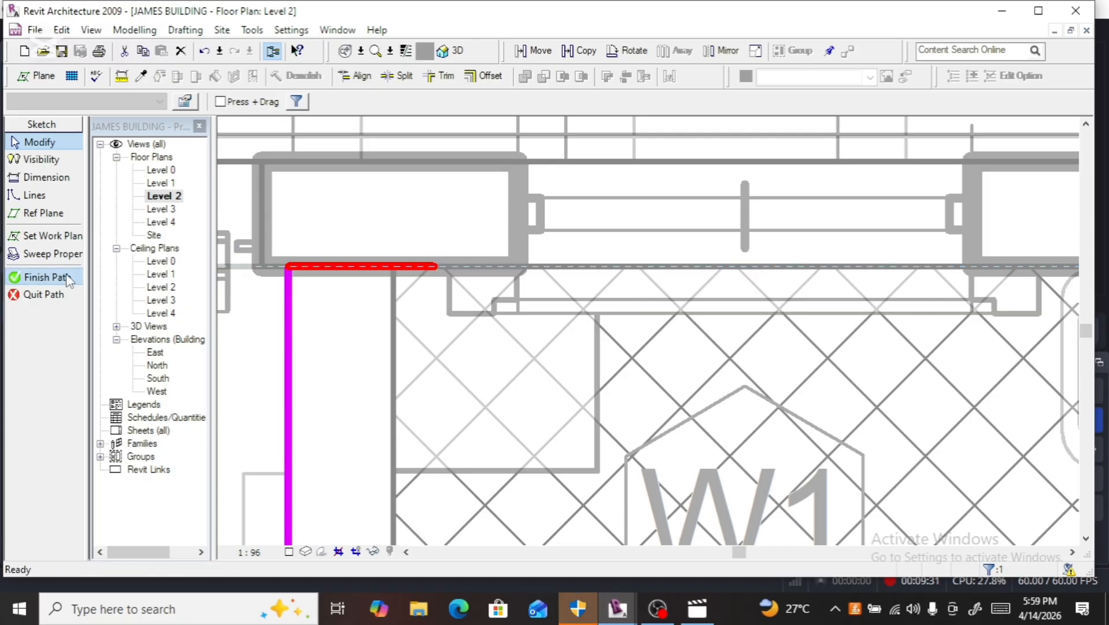
click(68, 278)
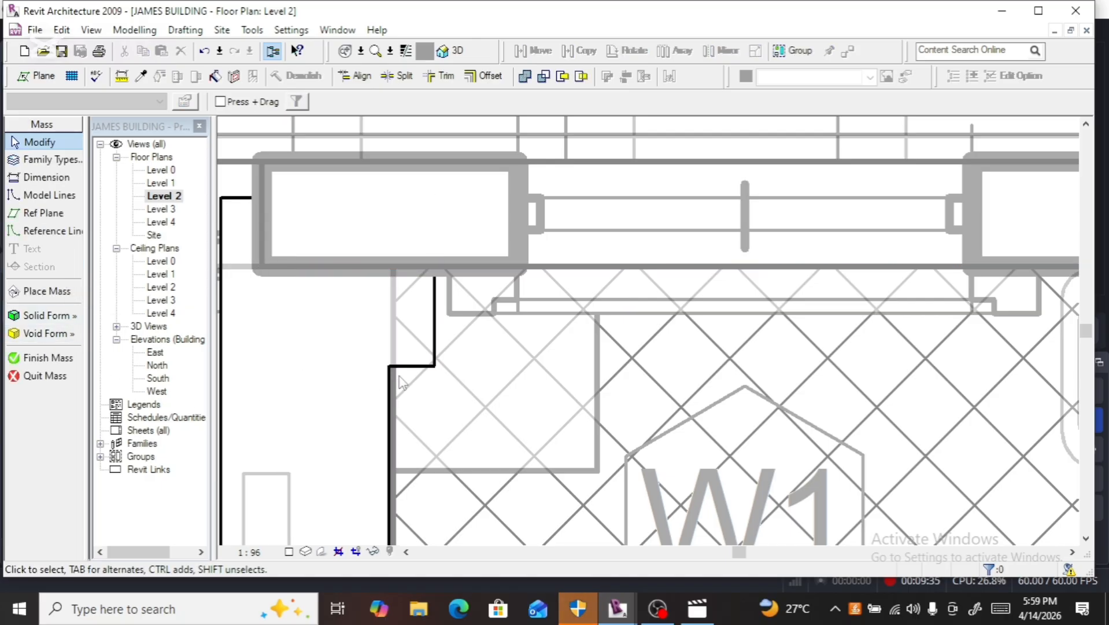
scroll(359, 318, down, 5)
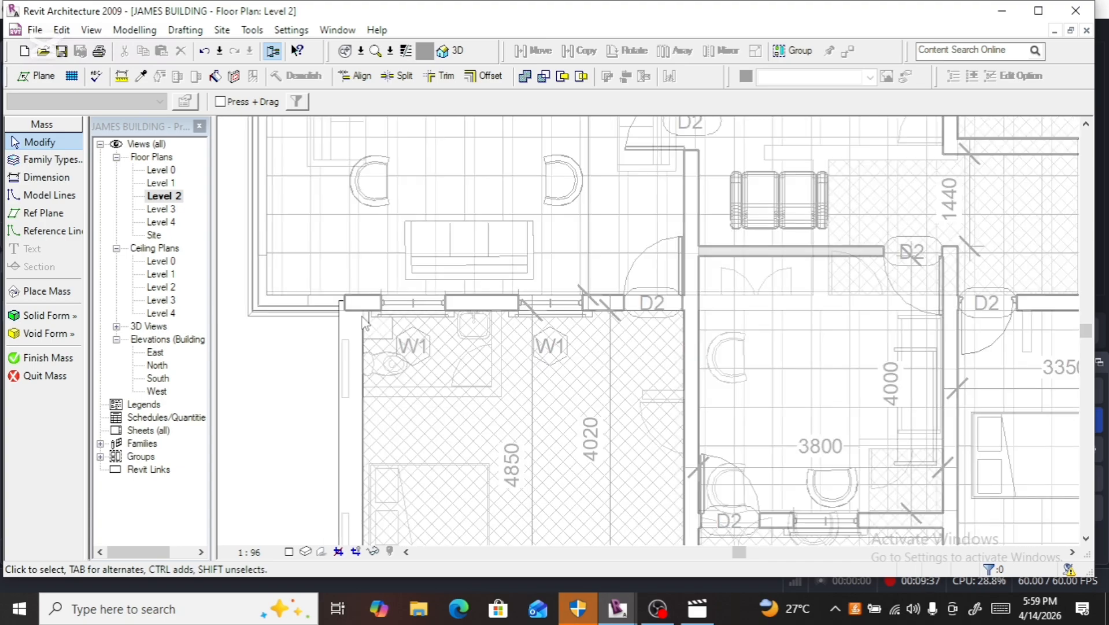
scroll(365, 321, down, 2)
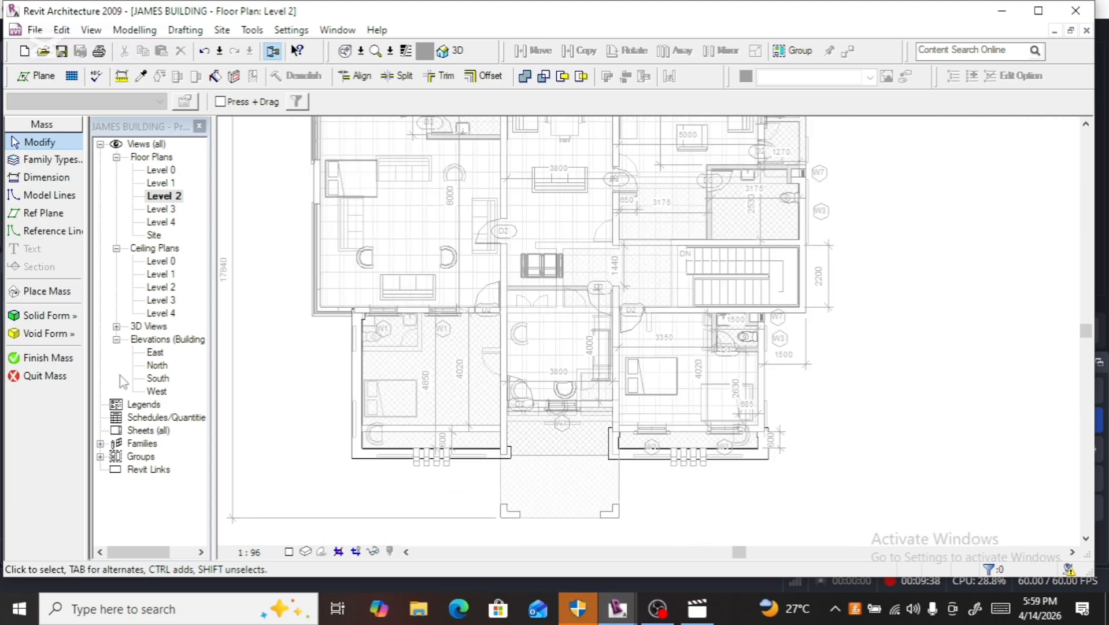
click(37, 358)
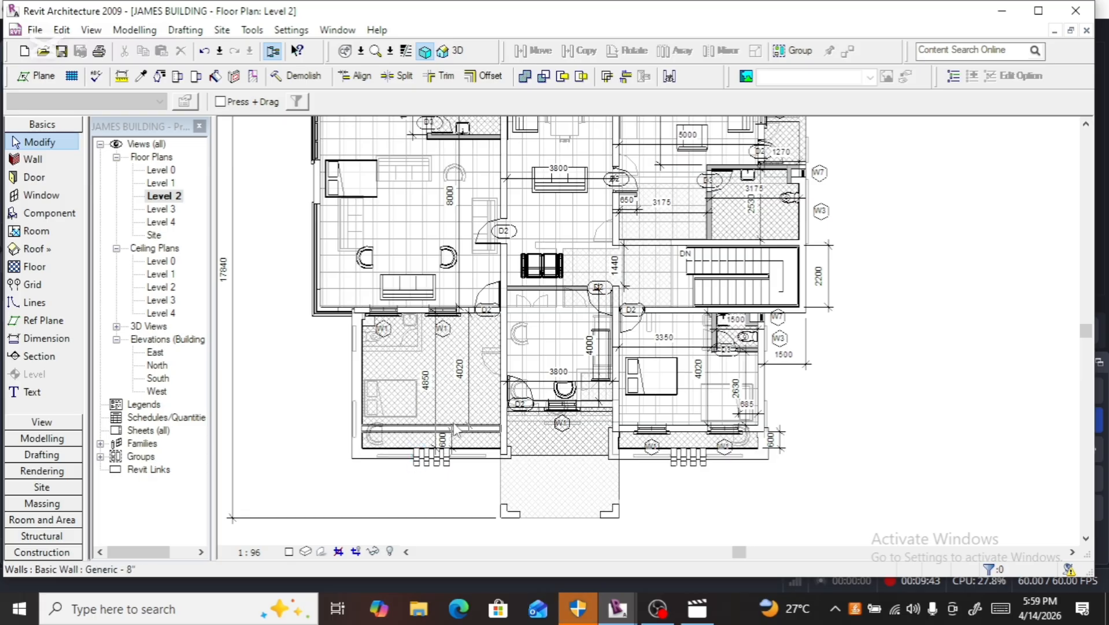
Step: Examine the reshaped band's end at the front bedroom corner in the 3D view from the building's right side
scroll(499, 454, up, 2)
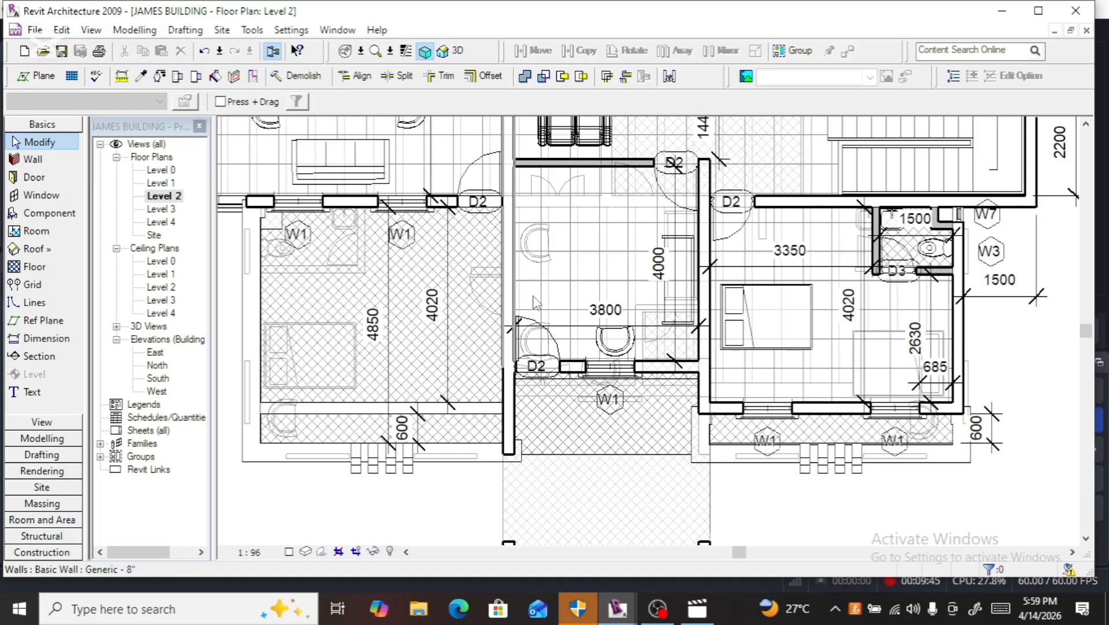
click(458, 52)
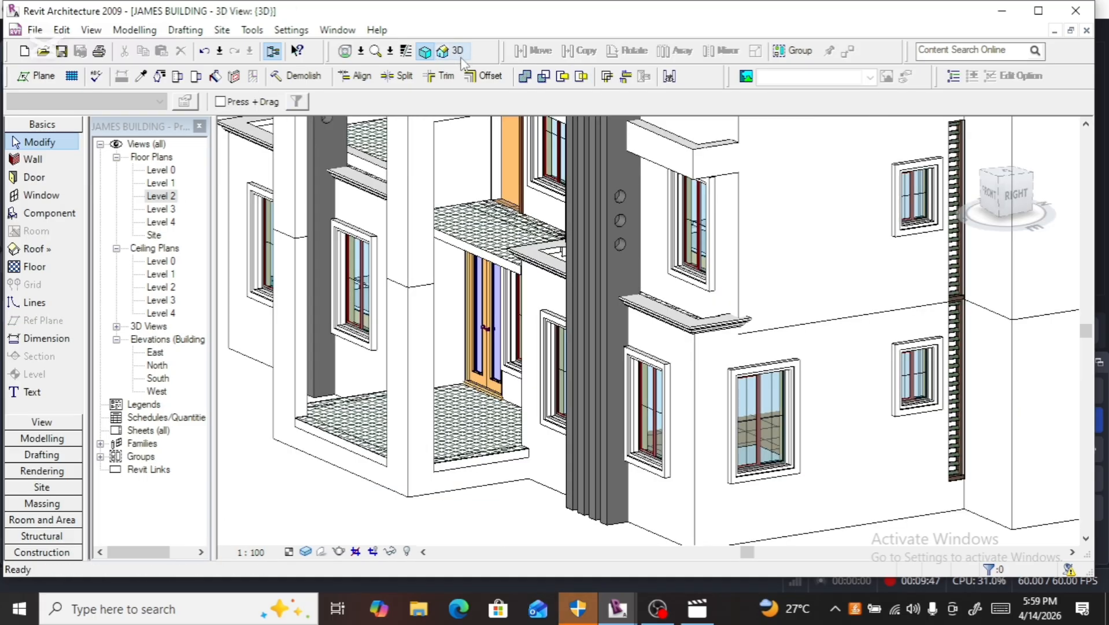
scroll(622, 353, down, 2)
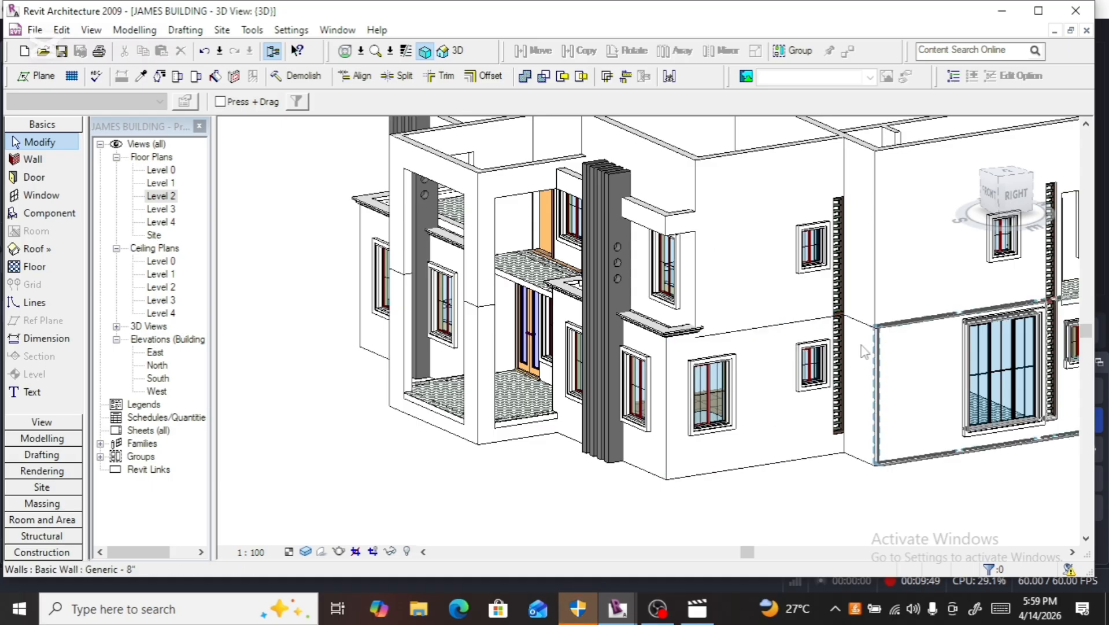
scroll(721, 343, up, 3)
scroll(721, 342, up, 2)
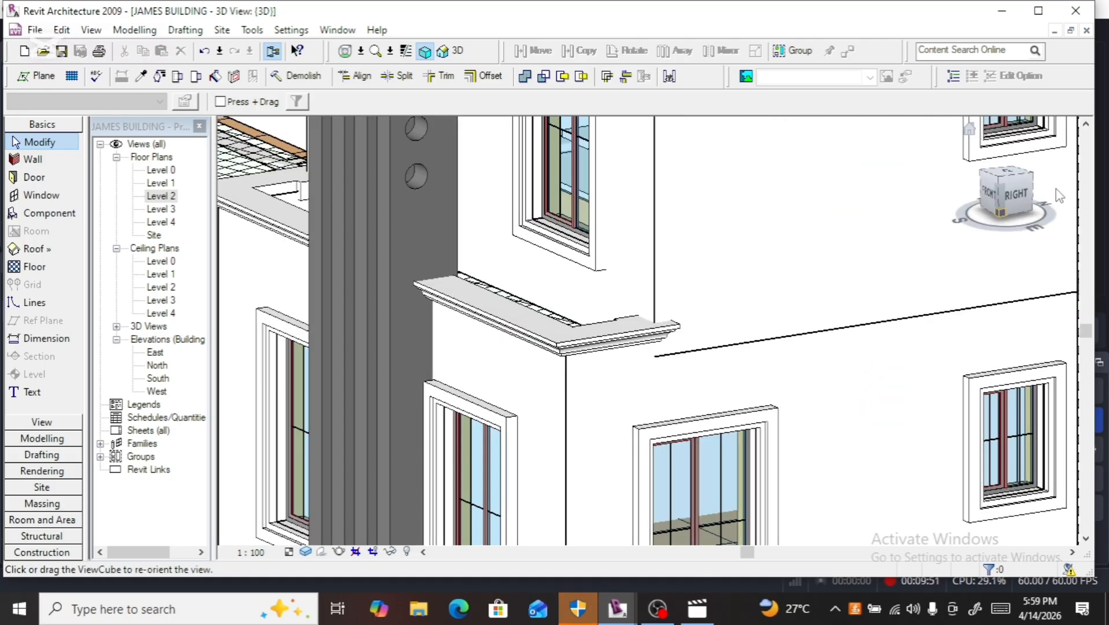
click(998, 194)
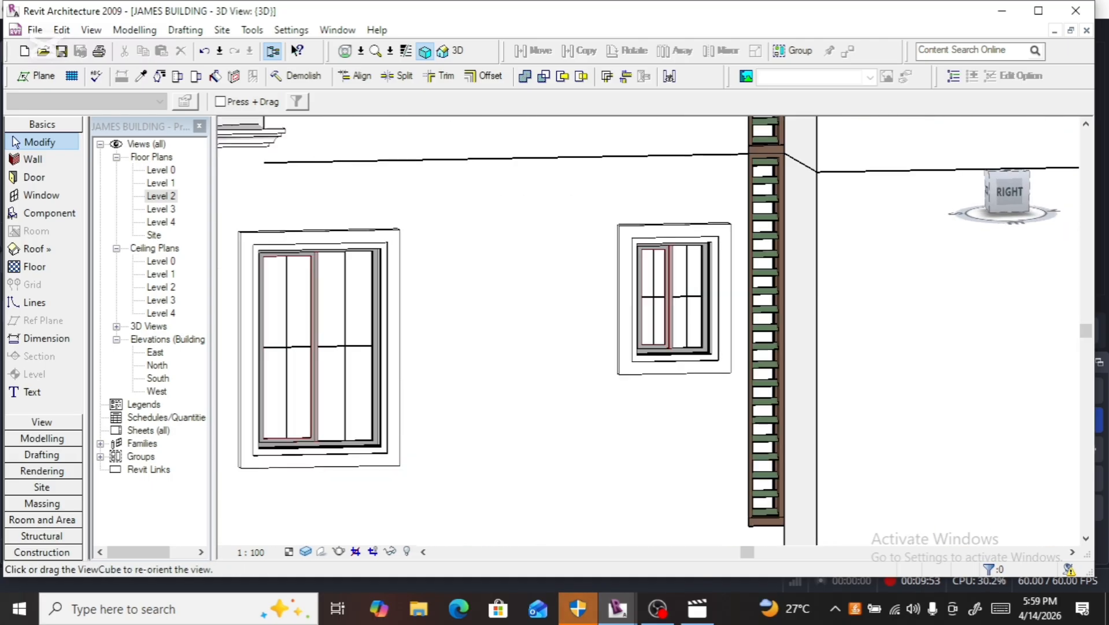
scroll(932, 268, down, 4)
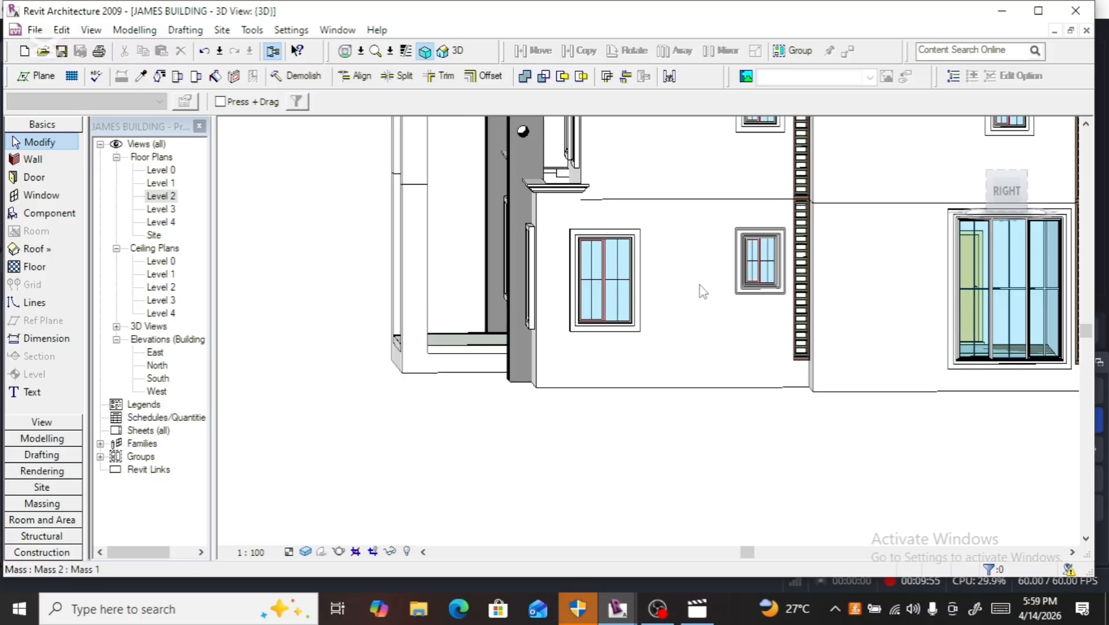
scroll(584, 186, up, 4)
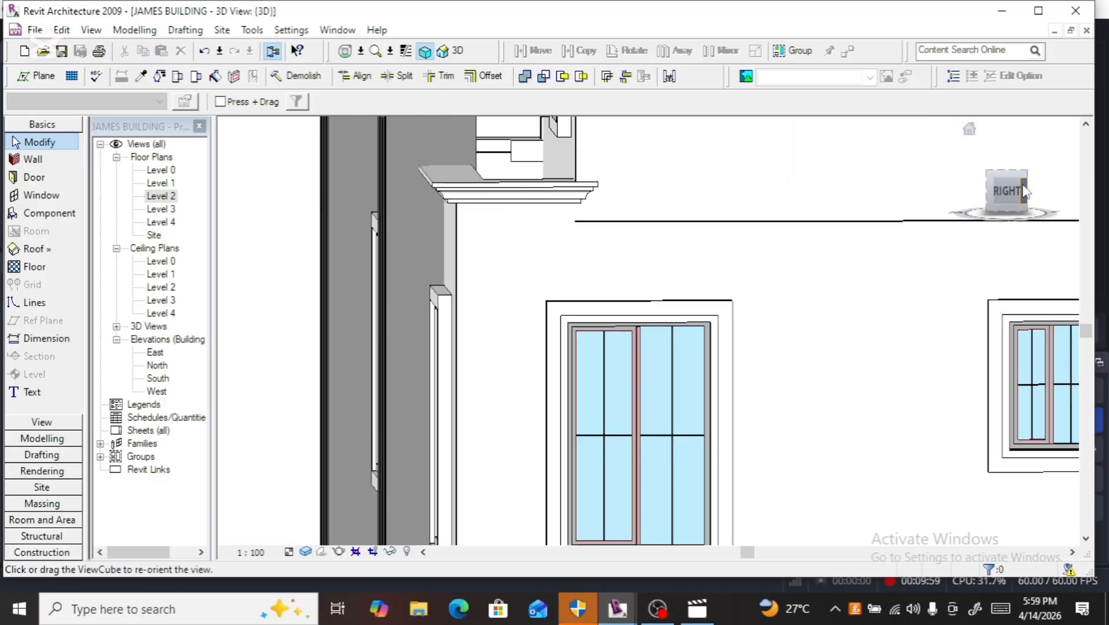
drag(1024, 192, 1010, 187)
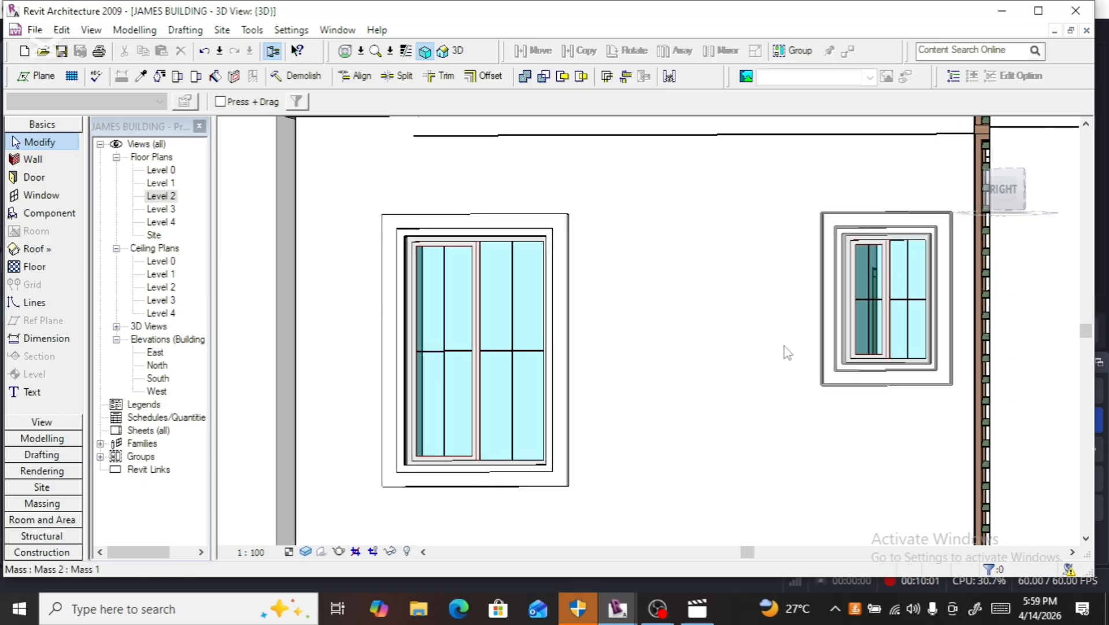
scroll(693, 405, down, 4)
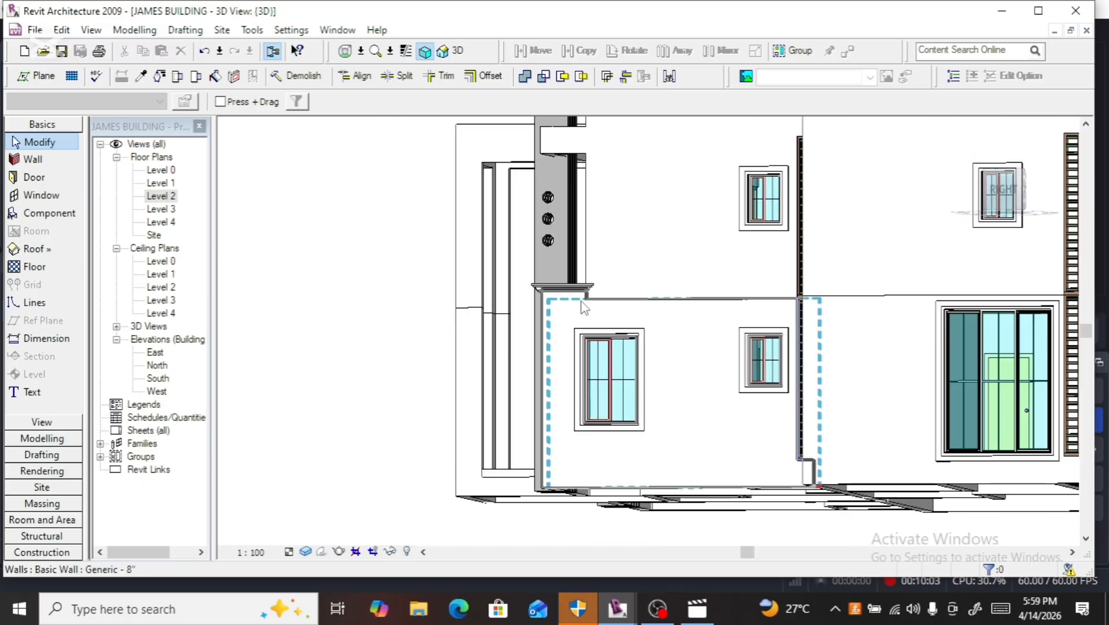
scroll(576, 299, up, 3)
scroll(578, 298, up, 5)
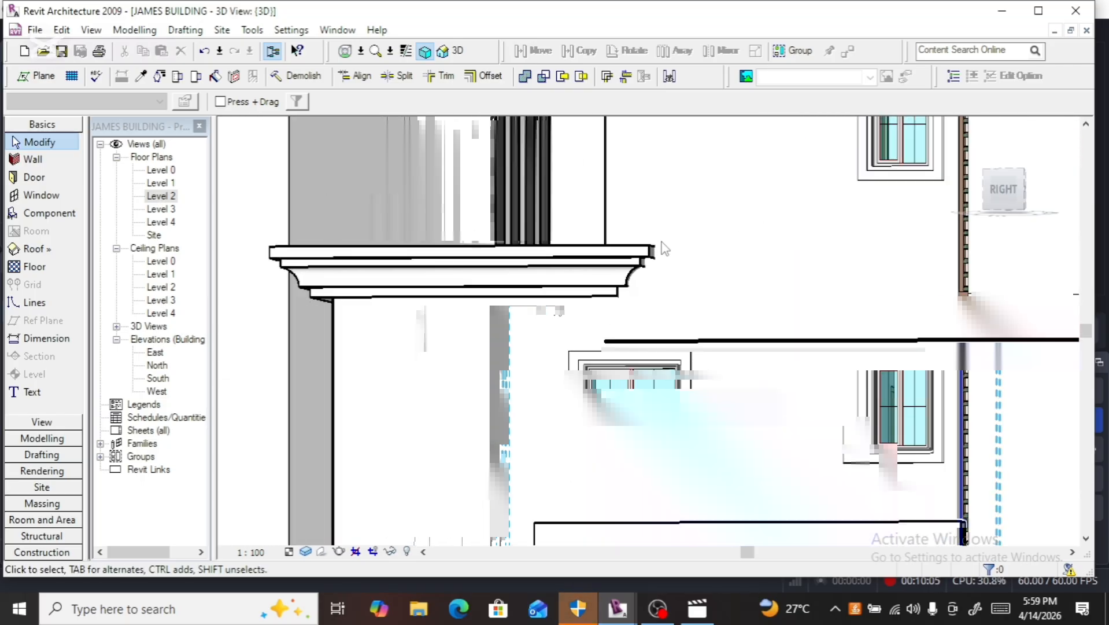
Step: Examine the decorative band around the front bedrooms in 3D, from the building's right side and from its front-left corner
scroll(694, 376, down, 4)
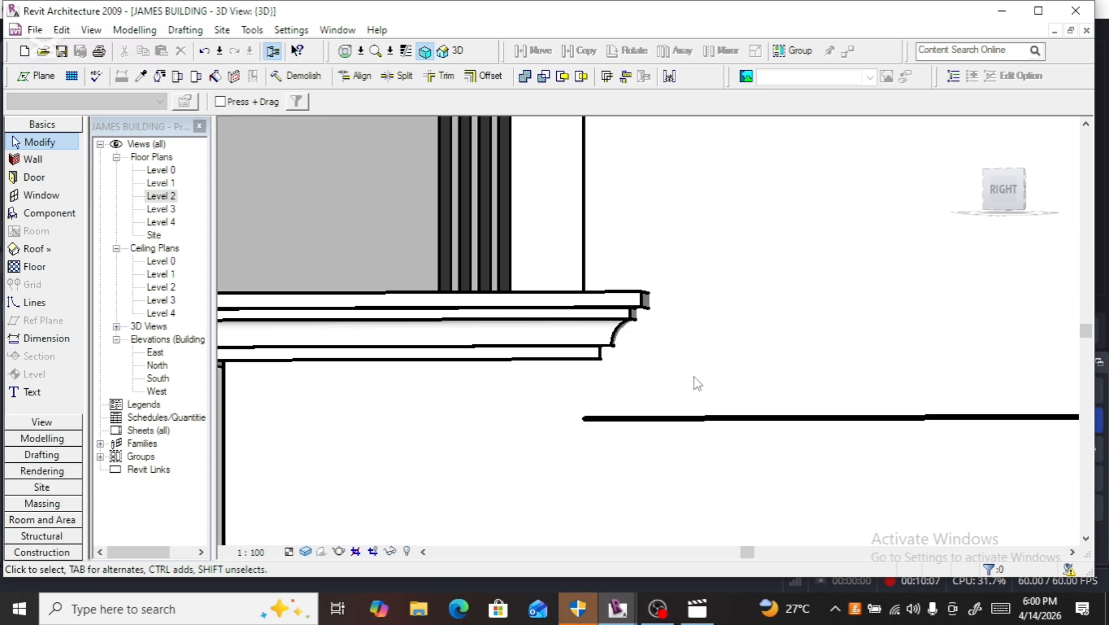
scroll(697, 381, down, 5)
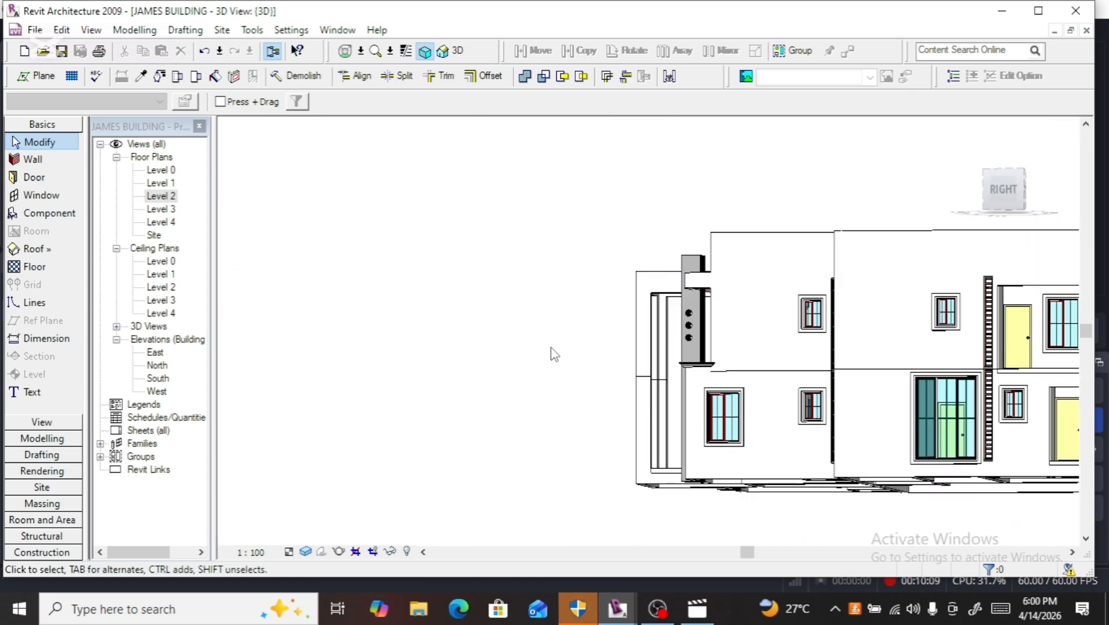
click(991, 189)
drag(991, 190, 1078, 196)
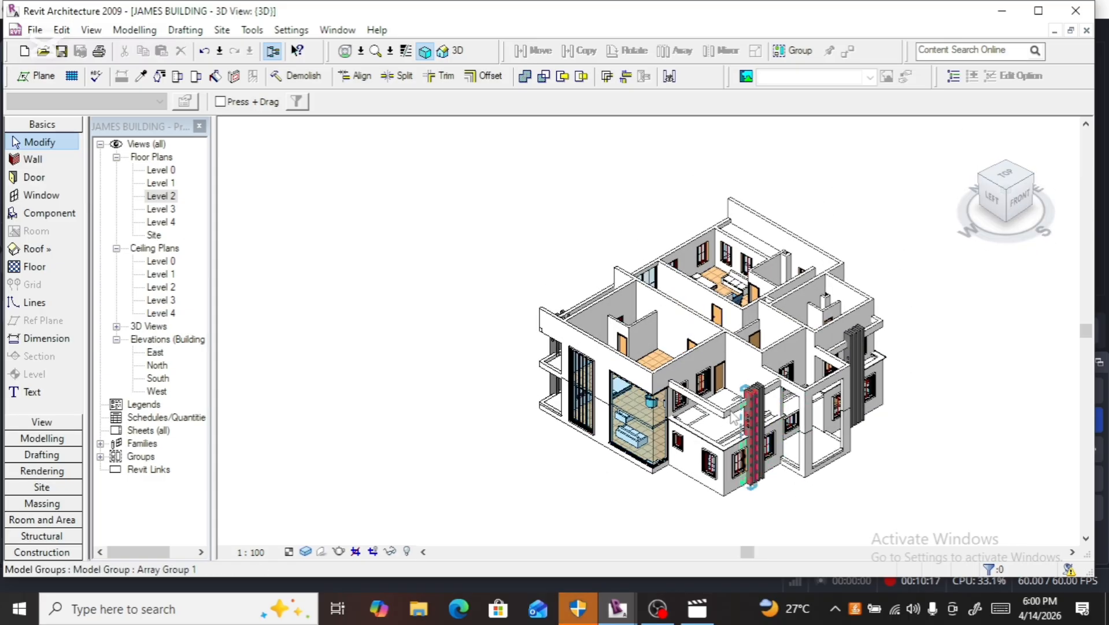
scroll(778, 433, up, 4)
scroll(781, 431, up, 3)
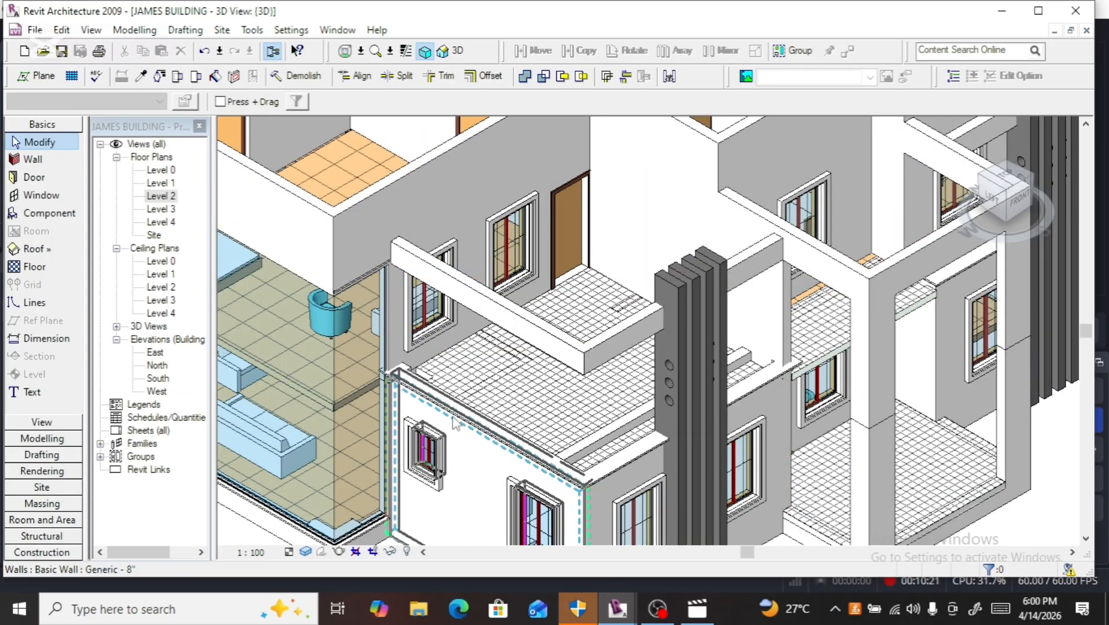
scroll(426, 415, up, 4)
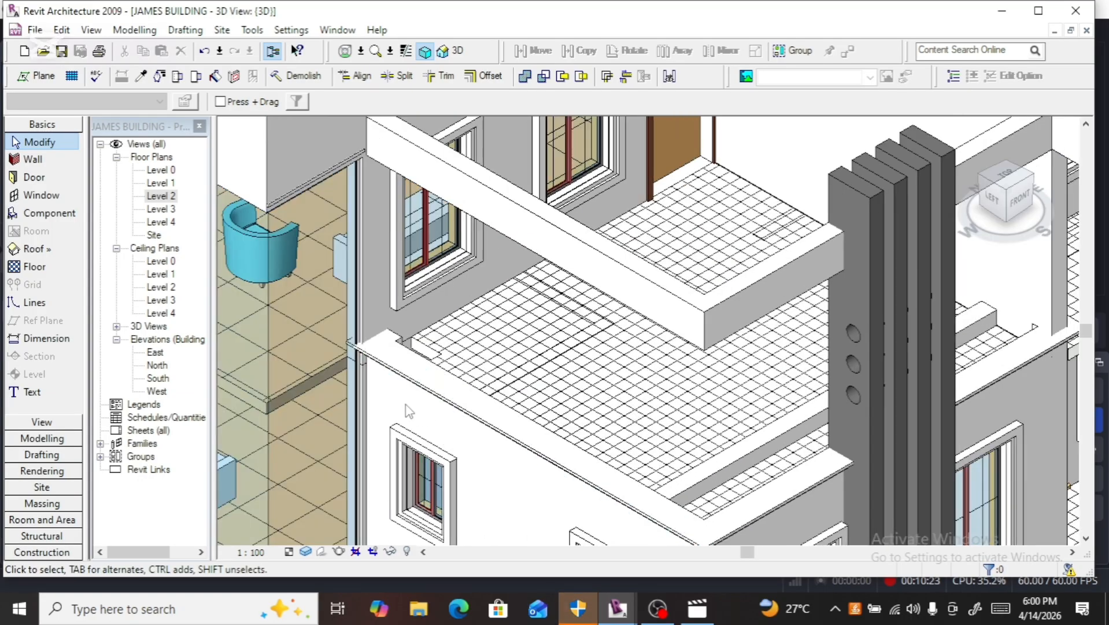
scroll(412, 398, down, 1)
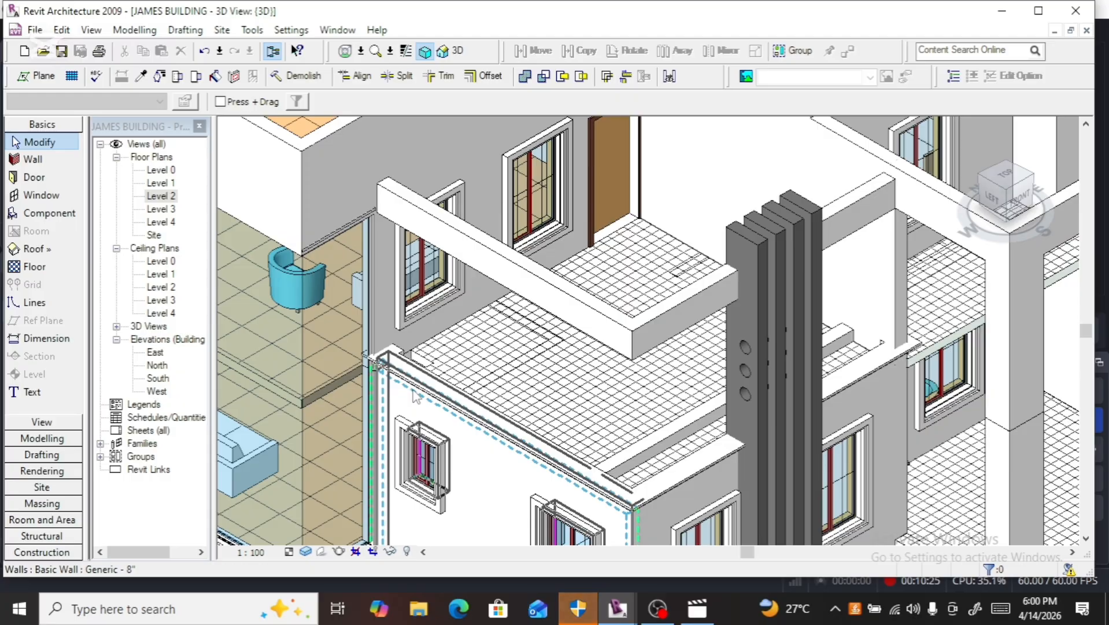
scroll(413, 398, down, 3)
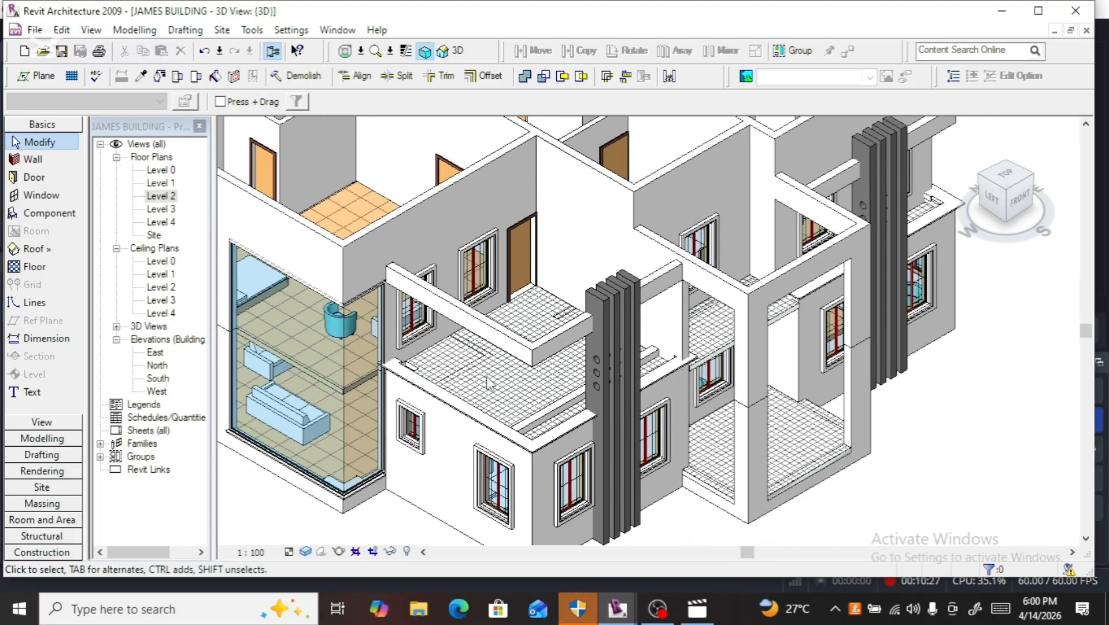
scroll(487, 377, down, 2)
scroll(485, 347, up, 1)
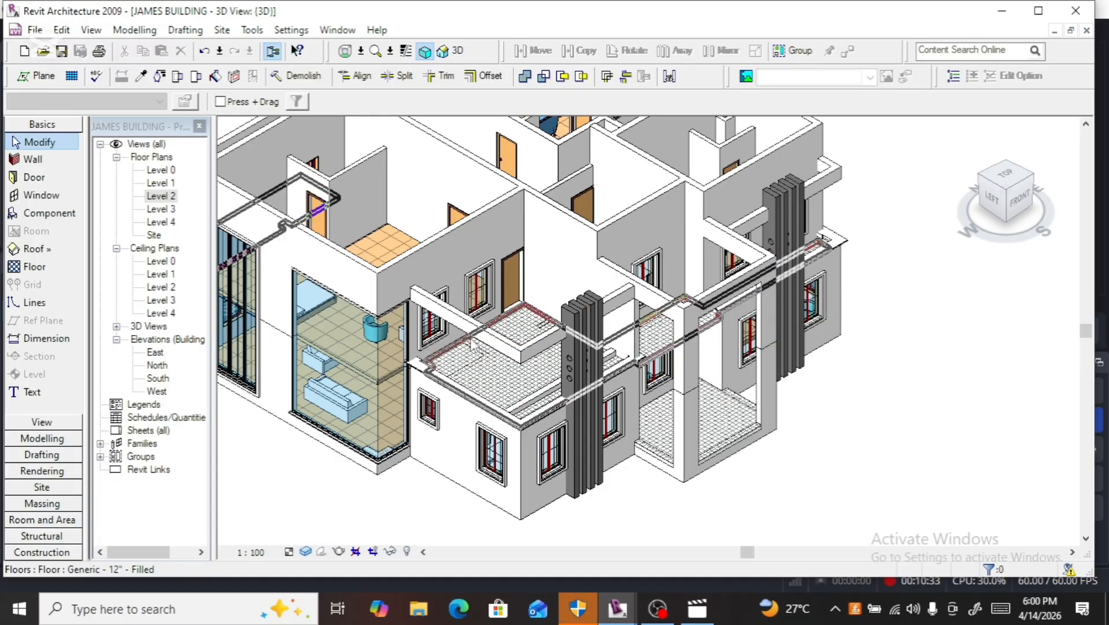
Step: Create a new mass with the default name on the Level 4 floor plan and start a 2D path for a solid sweep
double_click(160, 223)
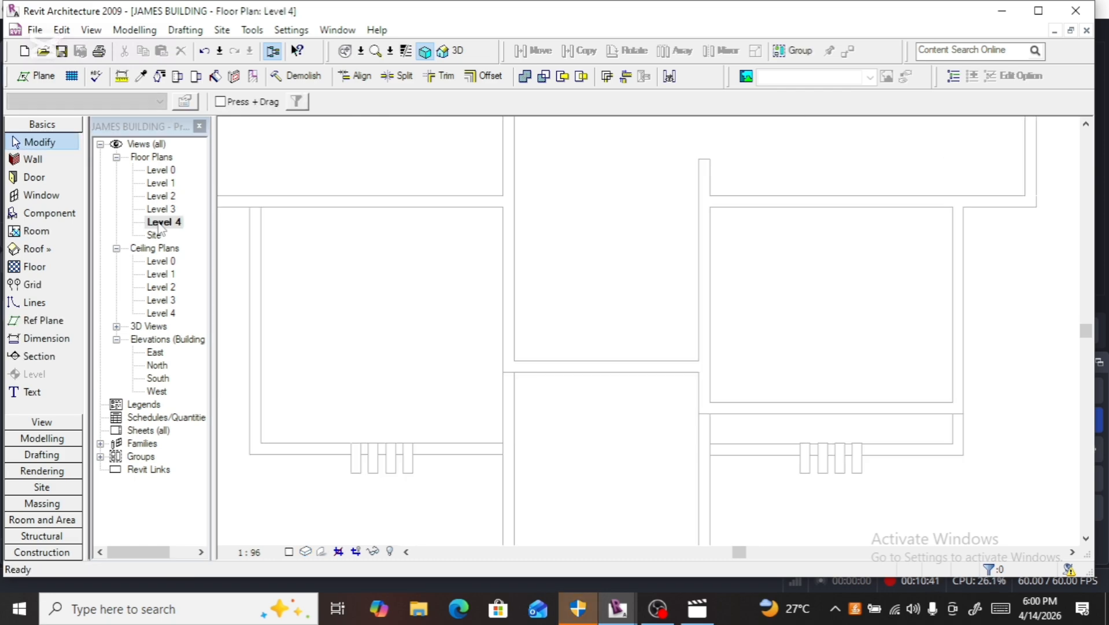
scroll(501, 321, down, 2)
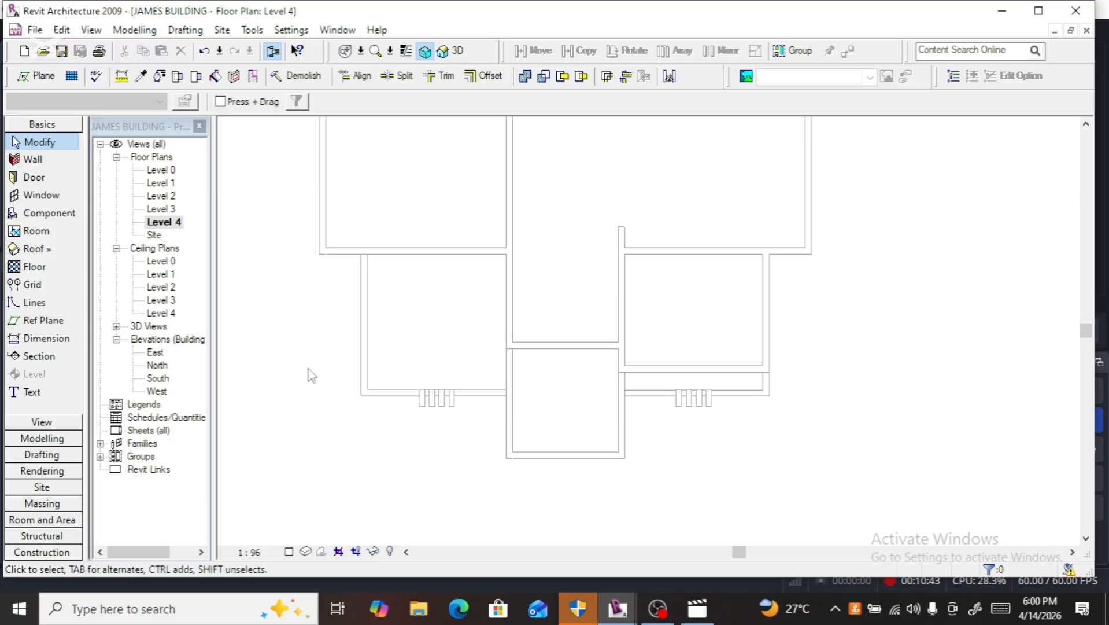
click(134, 29)
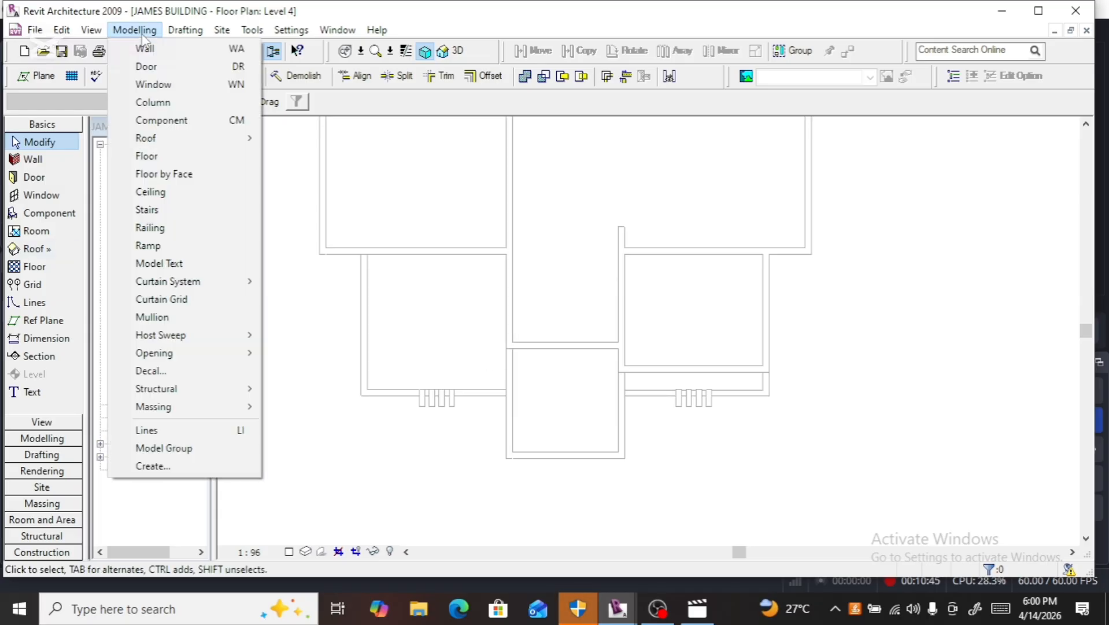
mouse_move(172, 407)
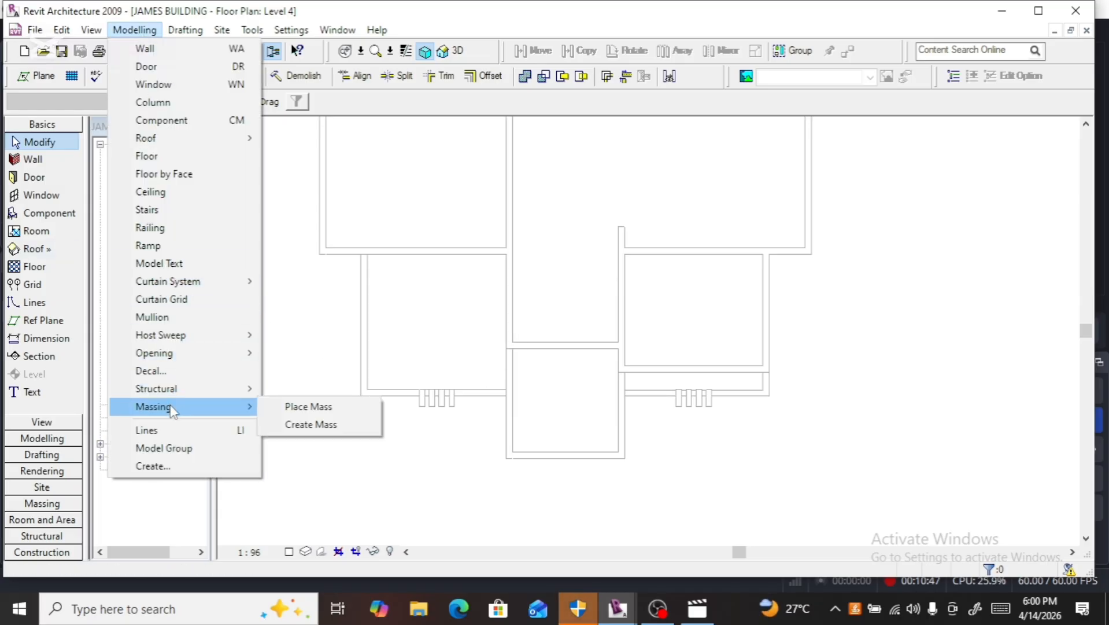
click(304, 425)
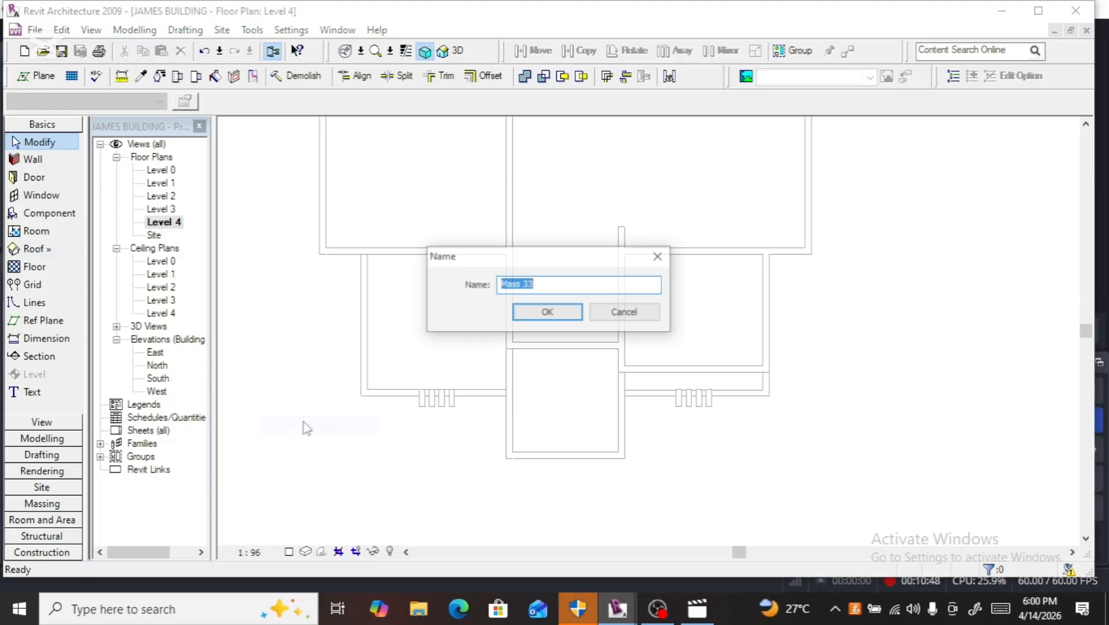
click(553, 312)
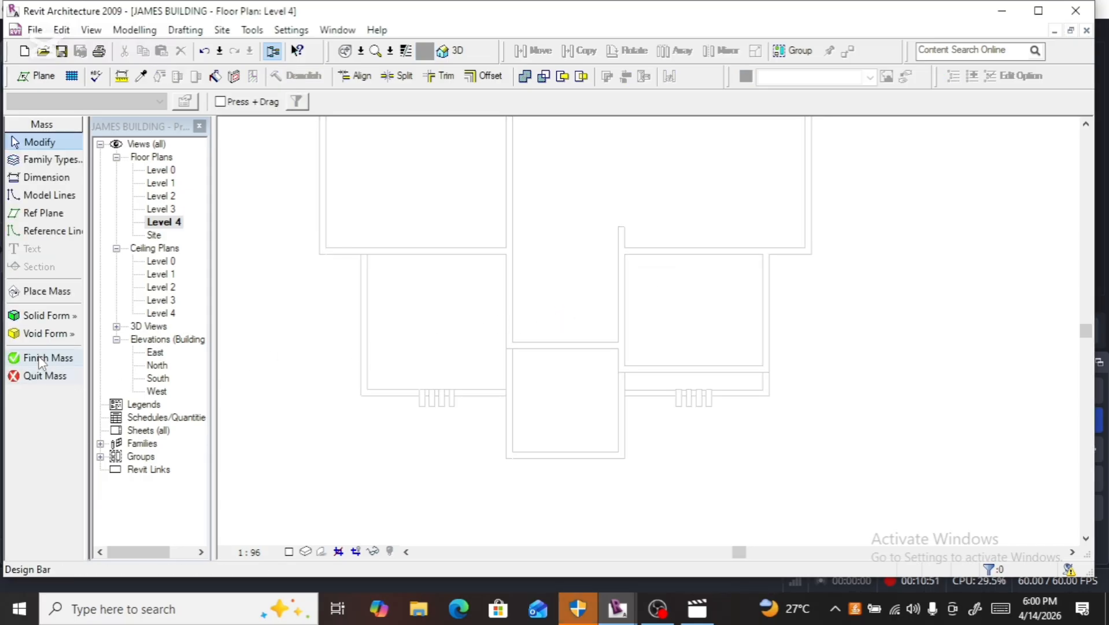
click(49, 315)
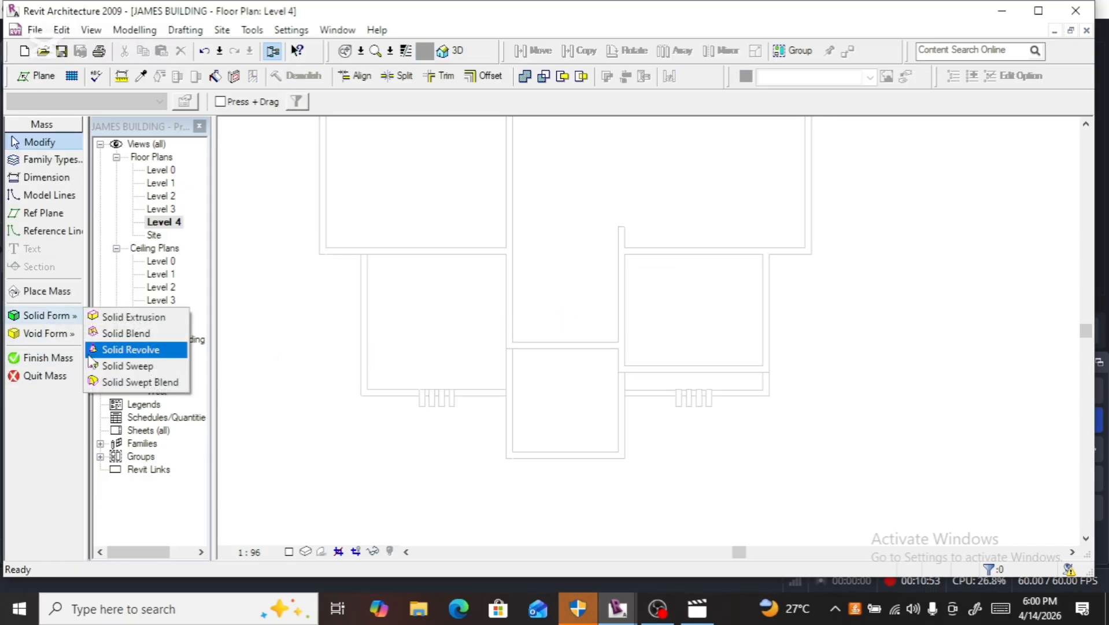
click(151, 366)
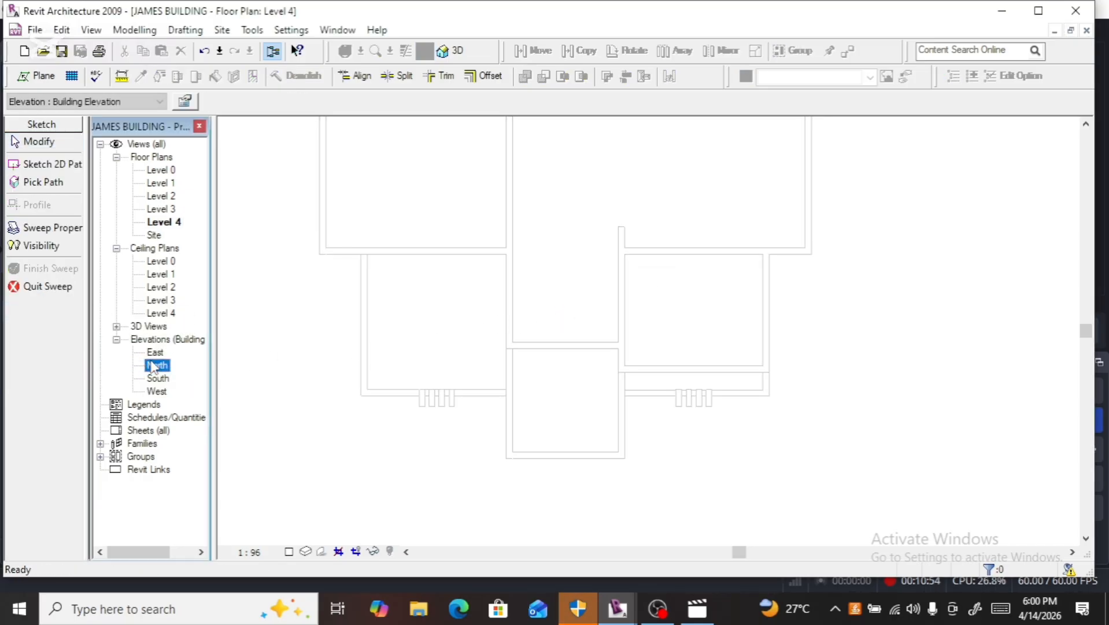
click(57, 165)
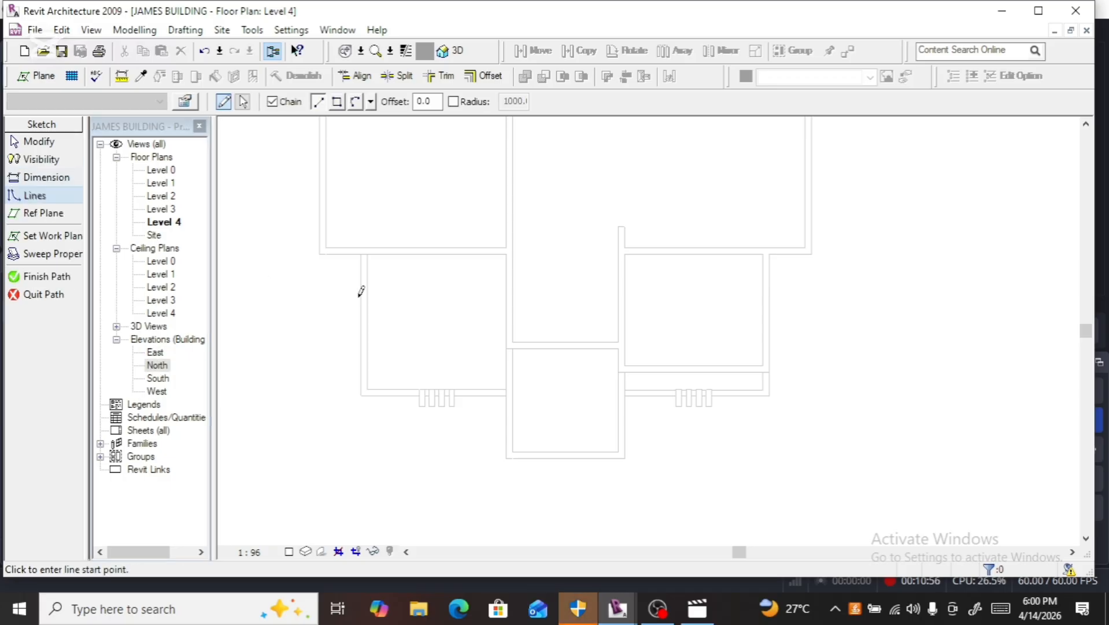
scroll(359, 252, up, 2)
click(367, 250)
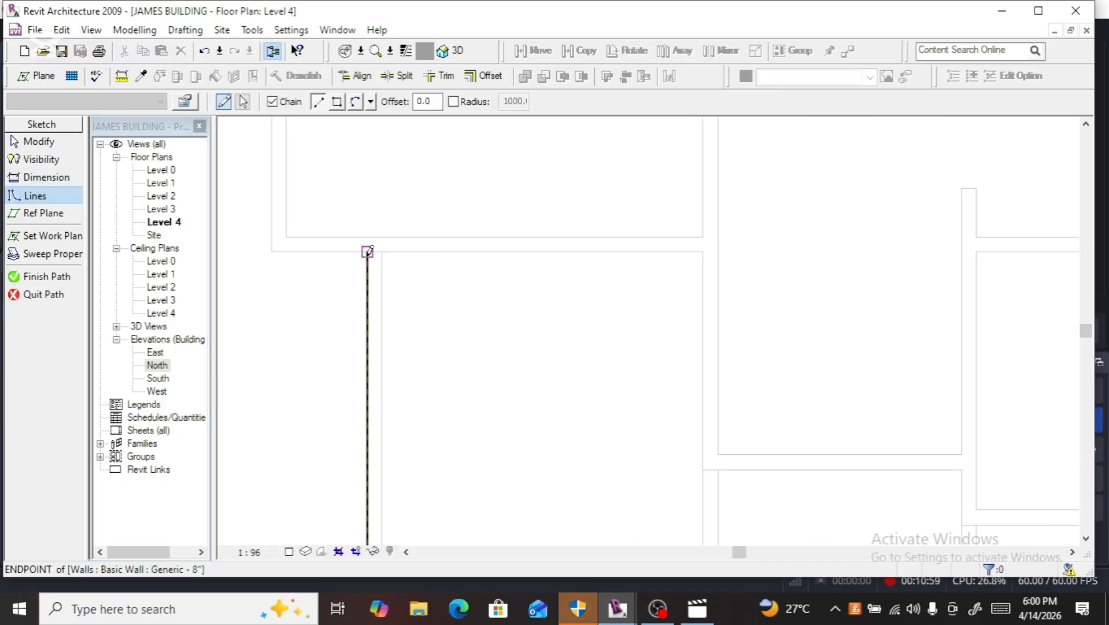
key(Escape)
key(Escape)
scroll(367, 266, down, 4)
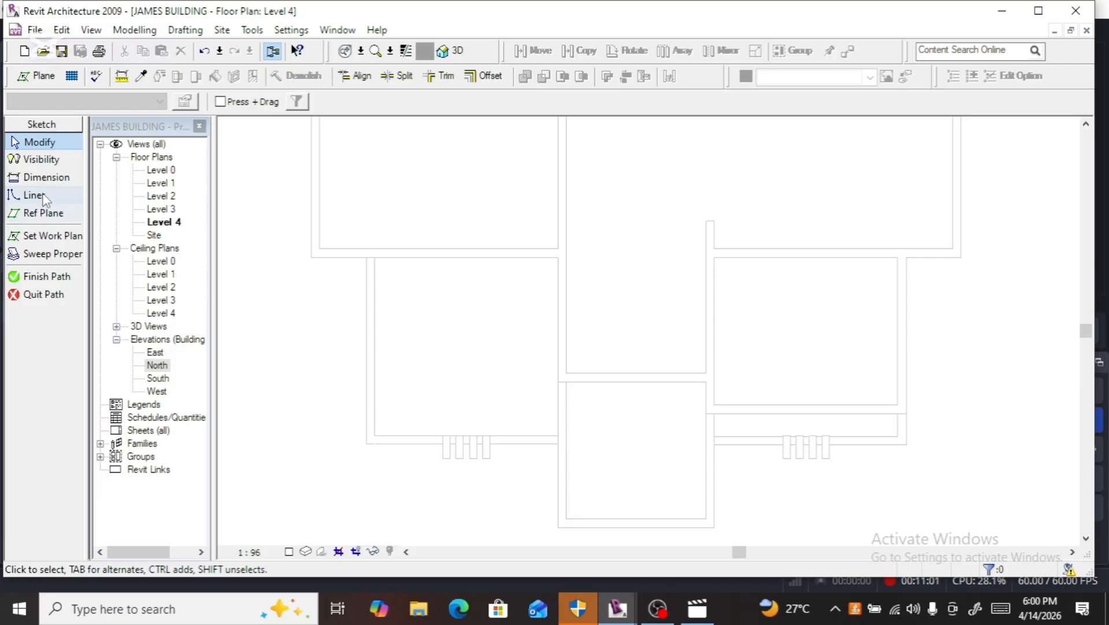
click(58, 195)
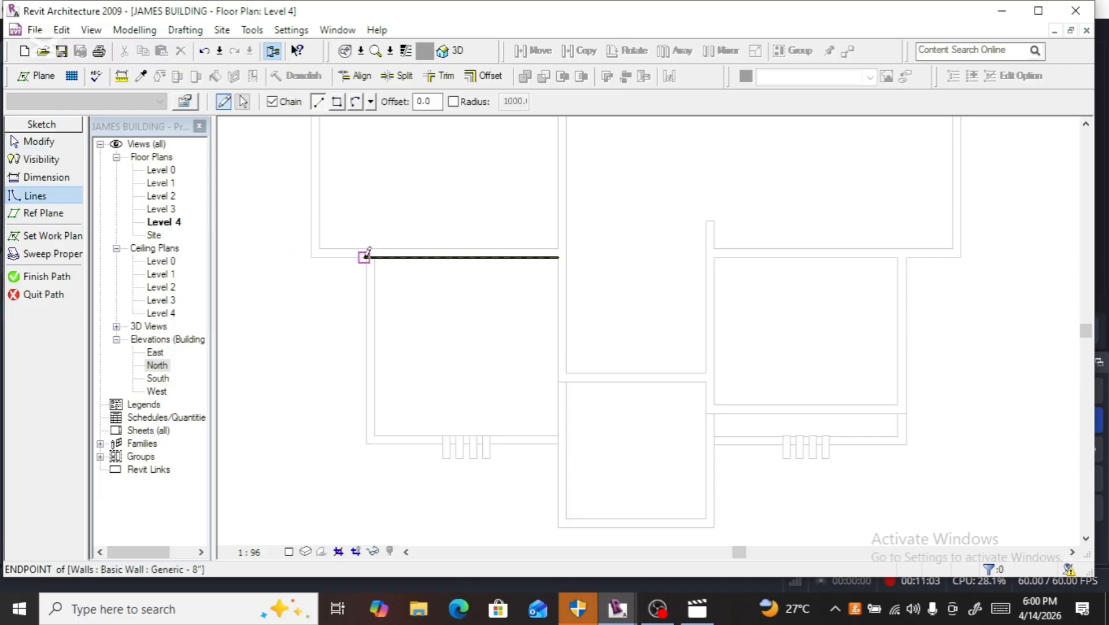
key(Escape)
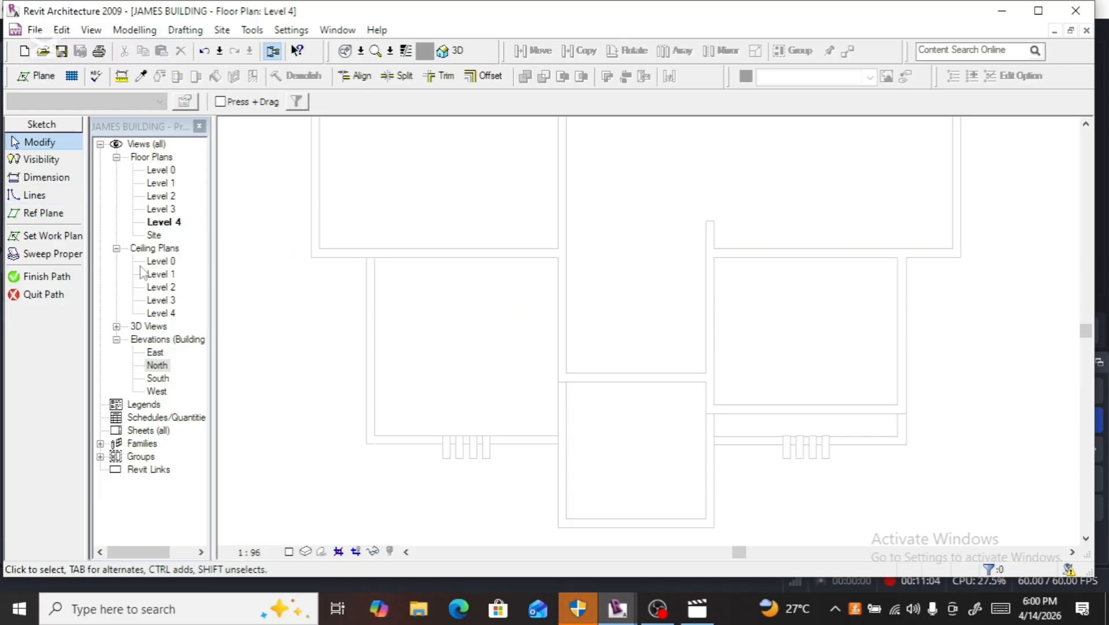
click(35, 196)
key(Escape)
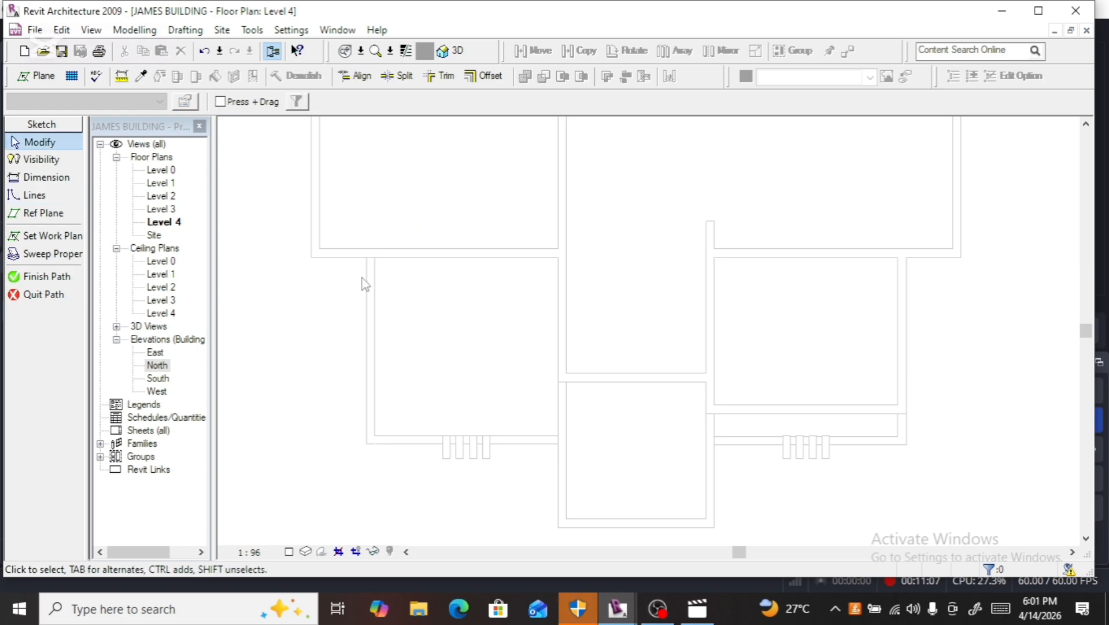
click(43, 196)
scroll(376, 252, up, 5)
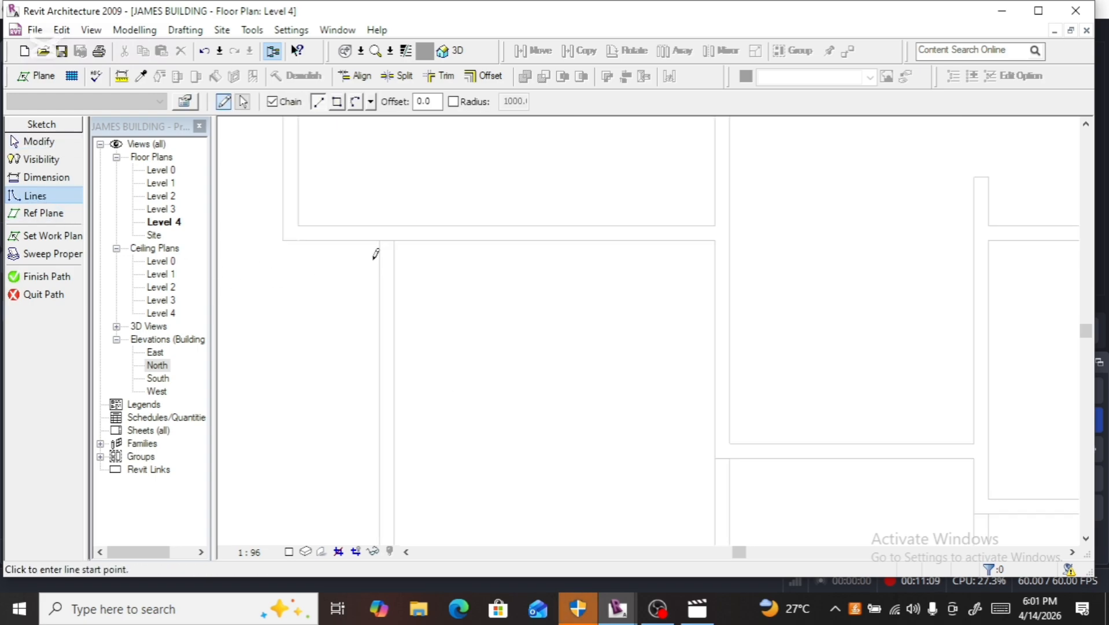
key(Escape)
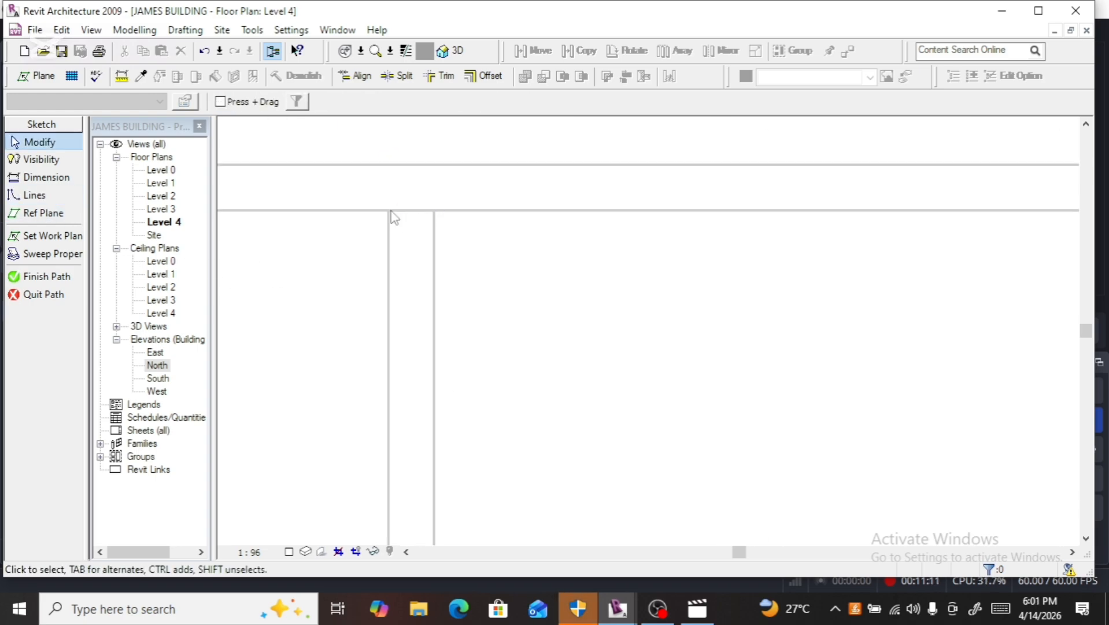
Step: Draw the path's first line along the left front room's outer side wall, from the rear wall junction to the front corner
click(58, 196)
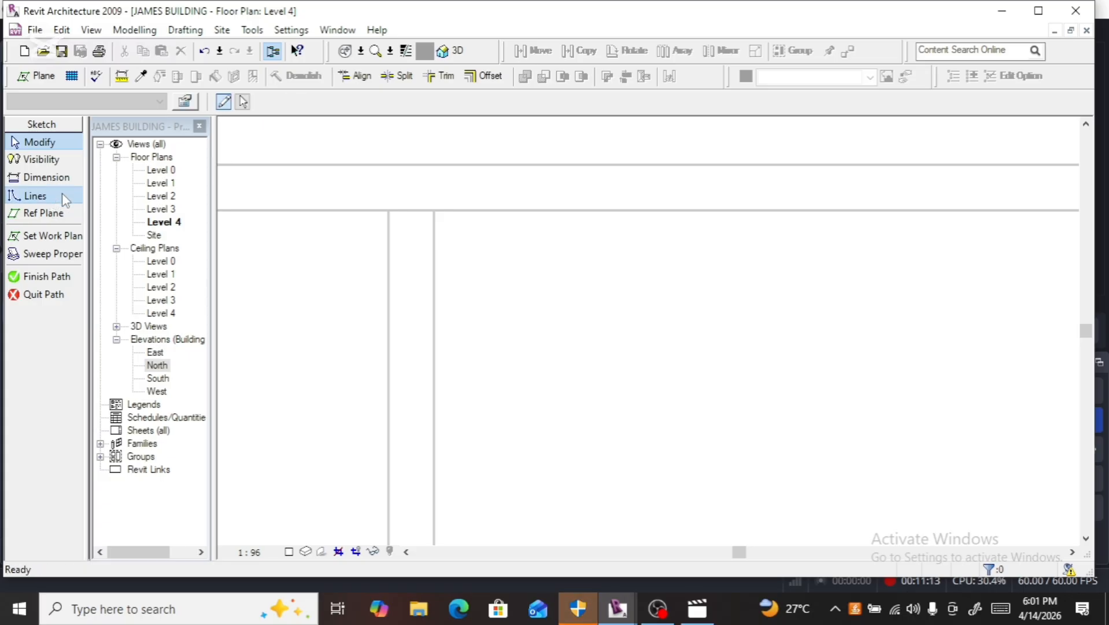
click(388, 208)
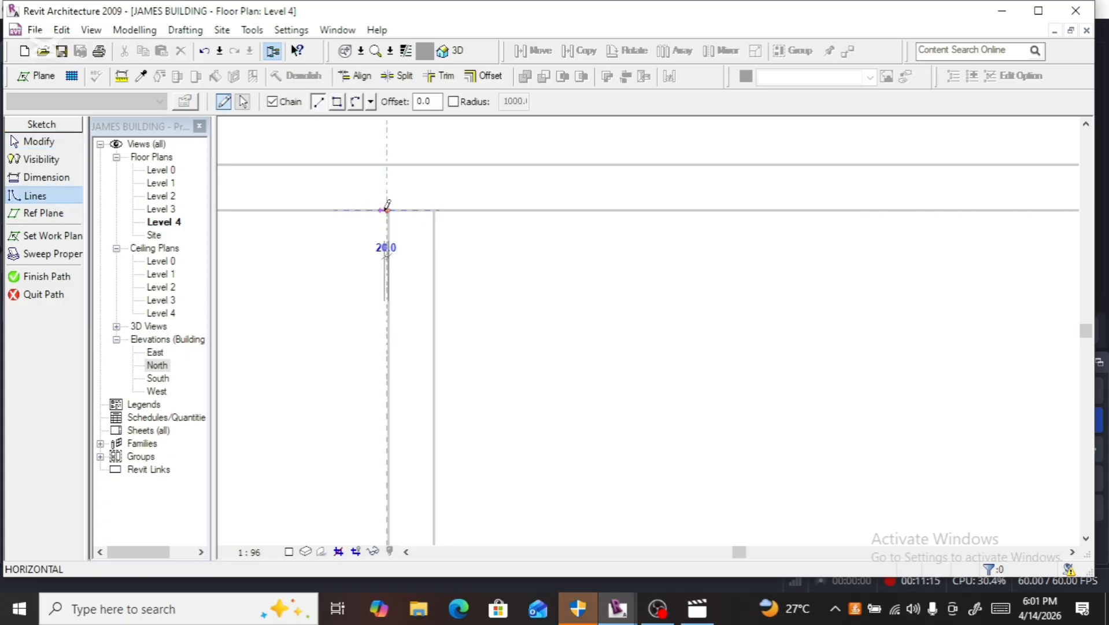
scroll(387, 245, down, 3)
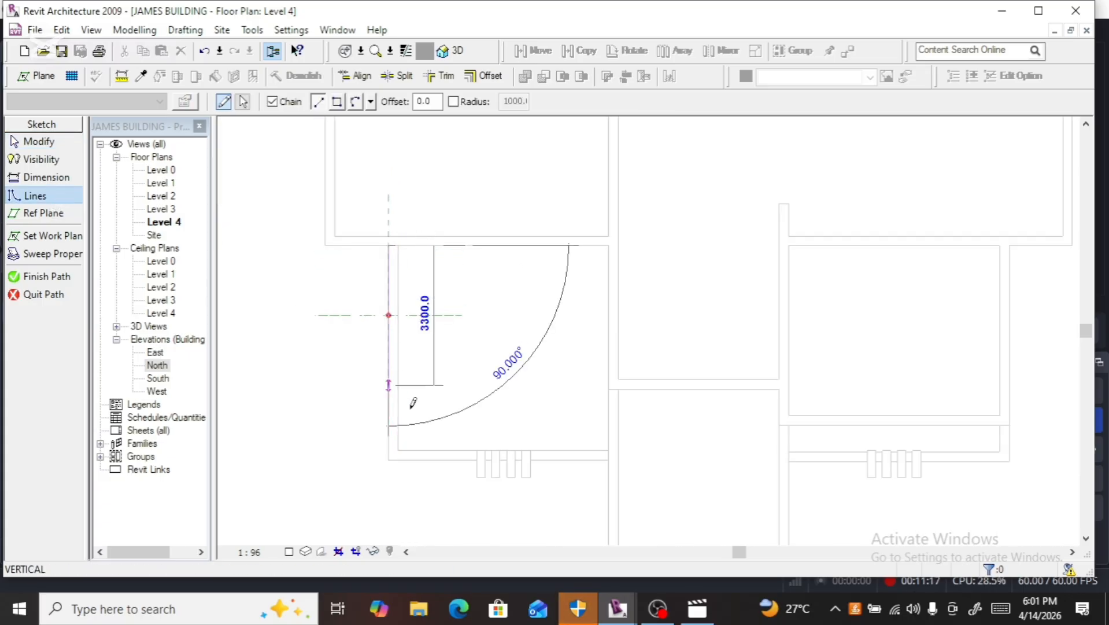
scroll(391, 453, up, 3)
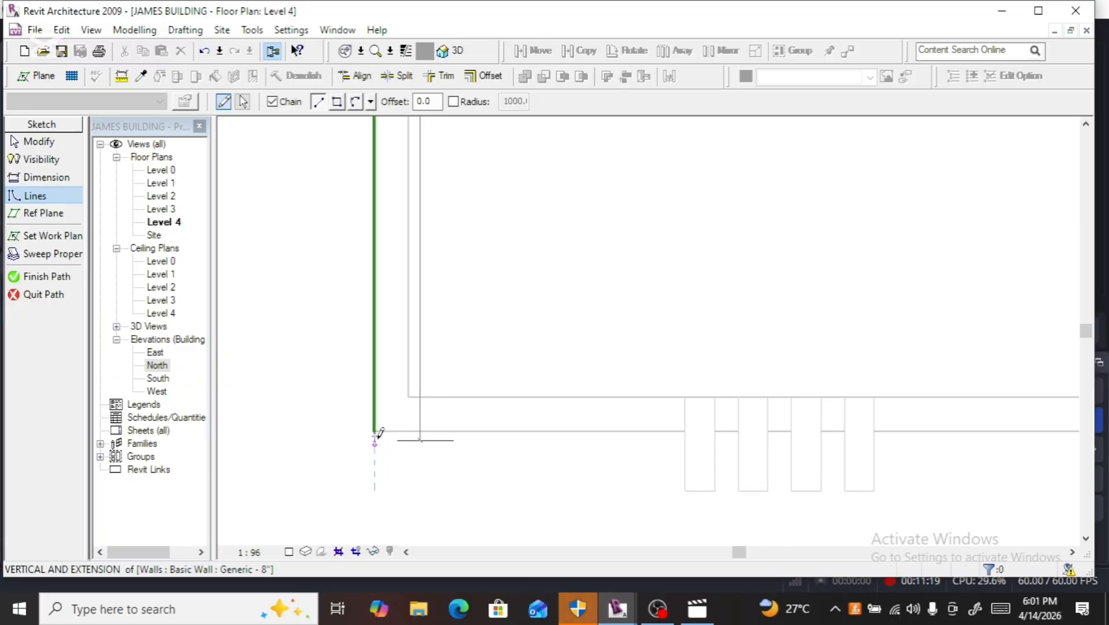
click(375, 431)
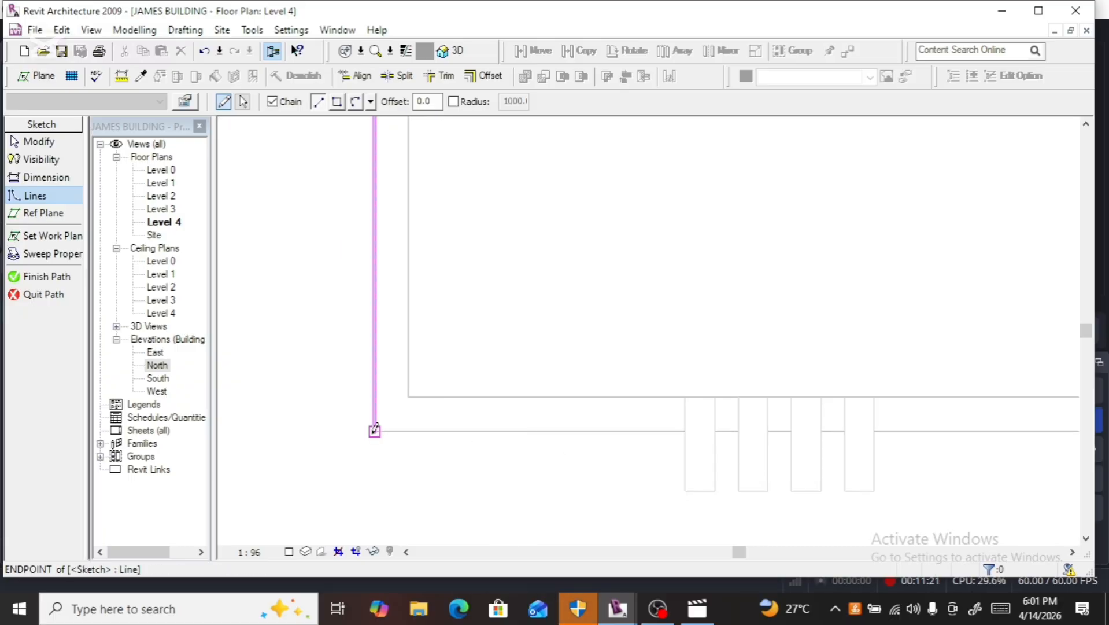
key(Escape)
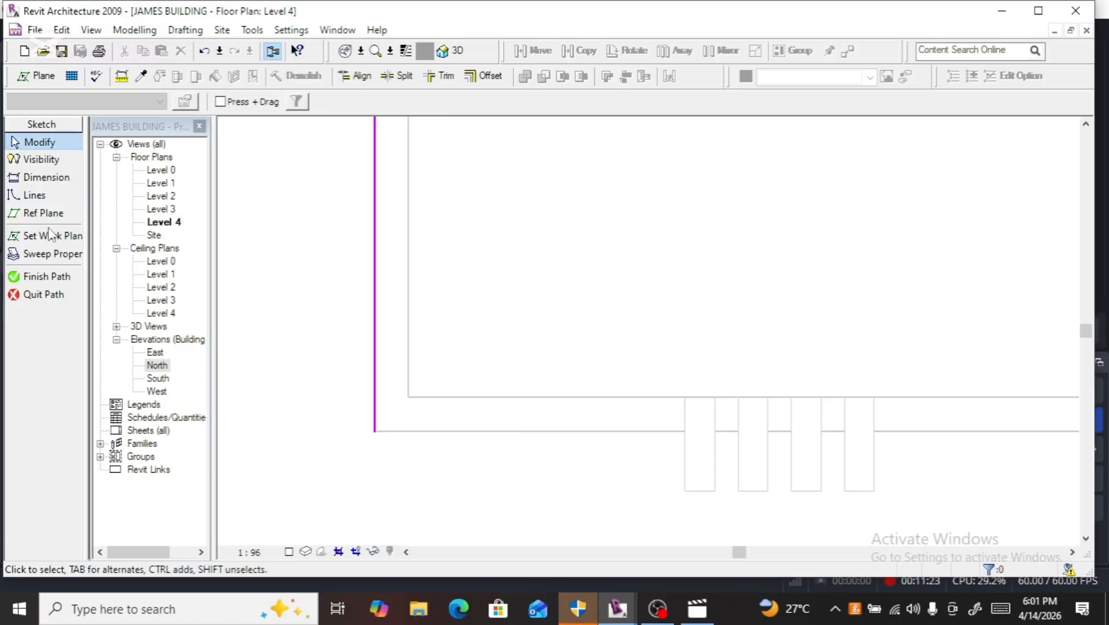
Step: Continue the path from that corner with a 5230 mm line along the room's front wall to the central projection's wall
click(35, 196)
click(375, 430)
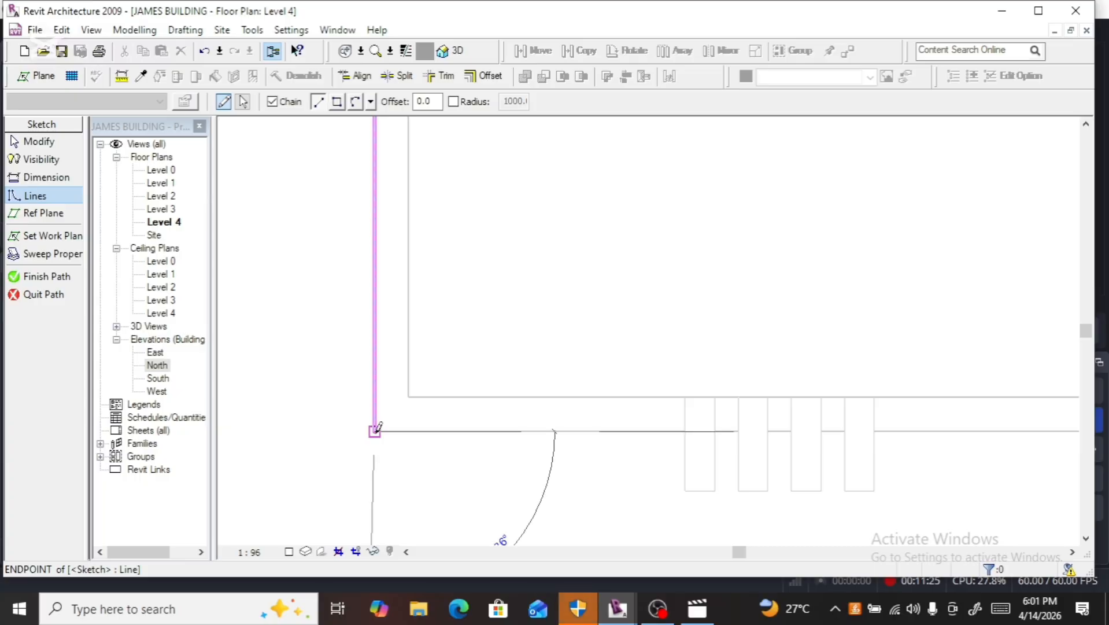
scroll(314, 448, down, 3)
scroll(314, 448, down, 2)
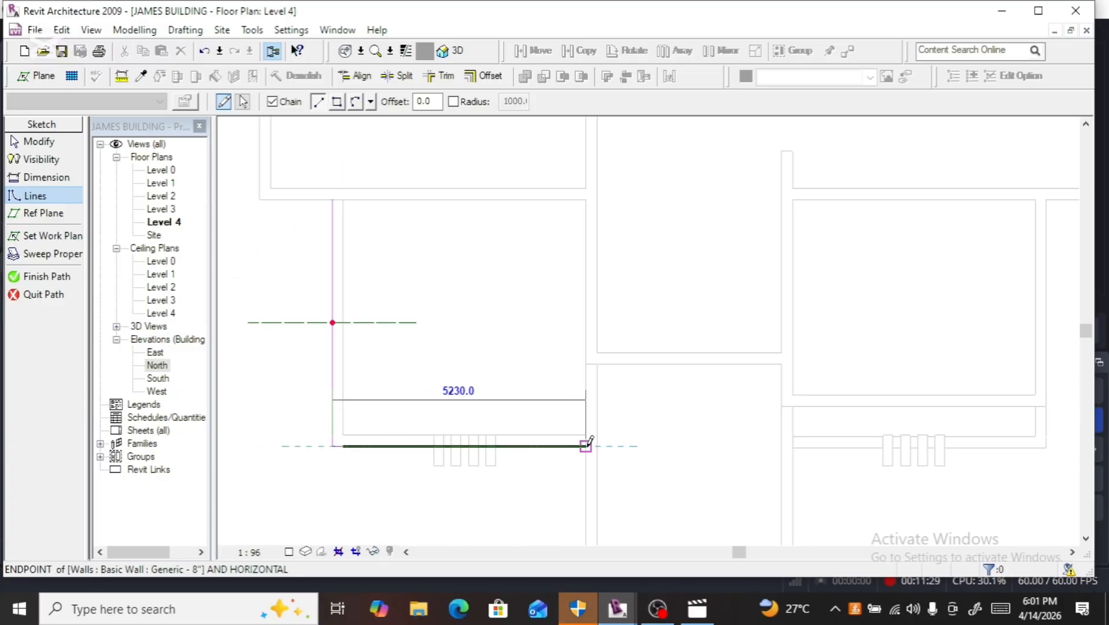
click(586, 445)
key(Escape)
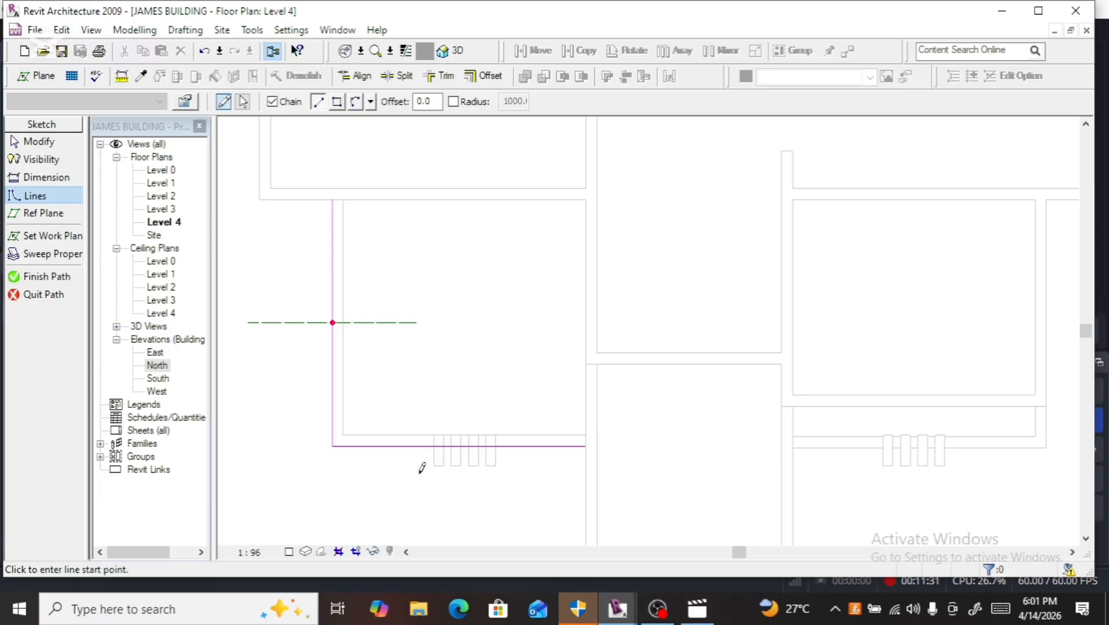
scroll(422, 468, up, 2)
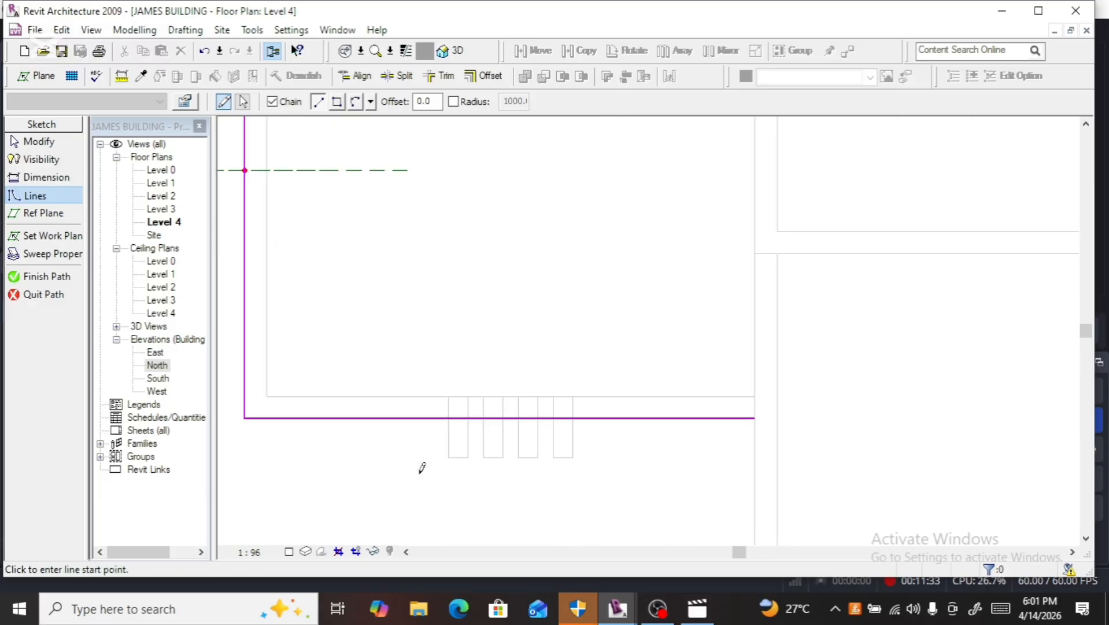
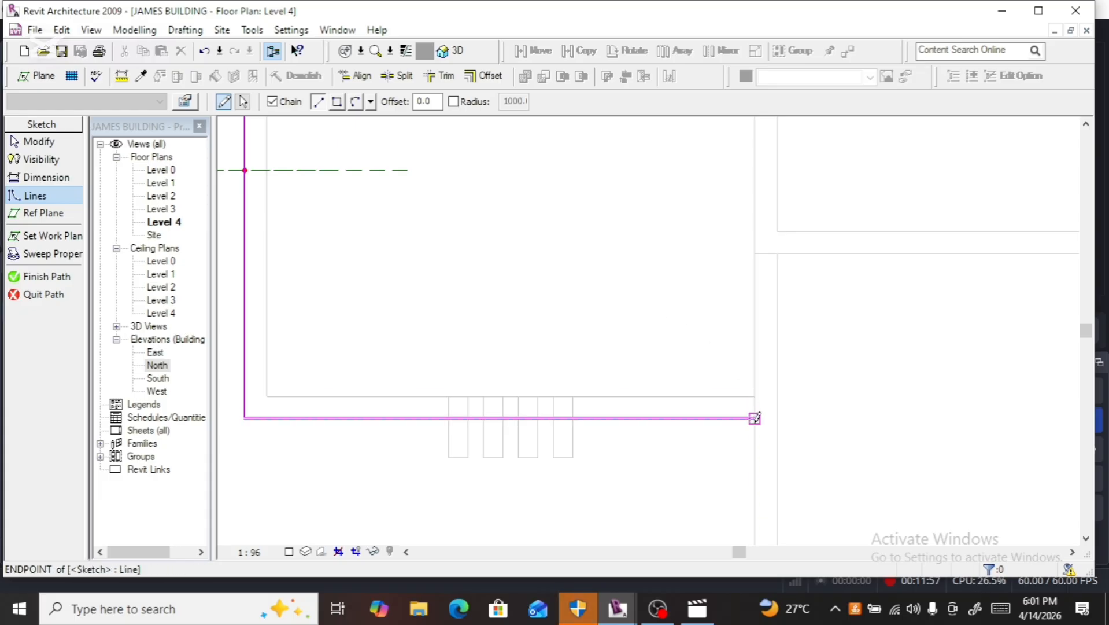
Step: Finish the sweep path and open its sketched profile for editing in the North elevation
scroll(754, 417, down, 3)
scroll(755, 416, up, 2)
scroll(757, 417, down, 2)
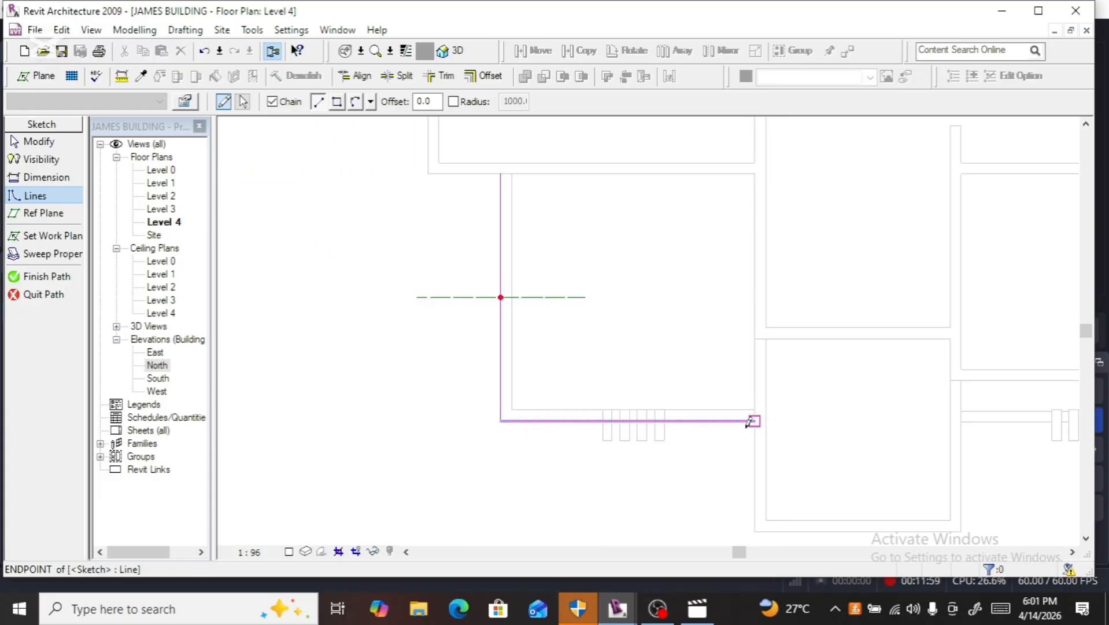
click(38, 276)
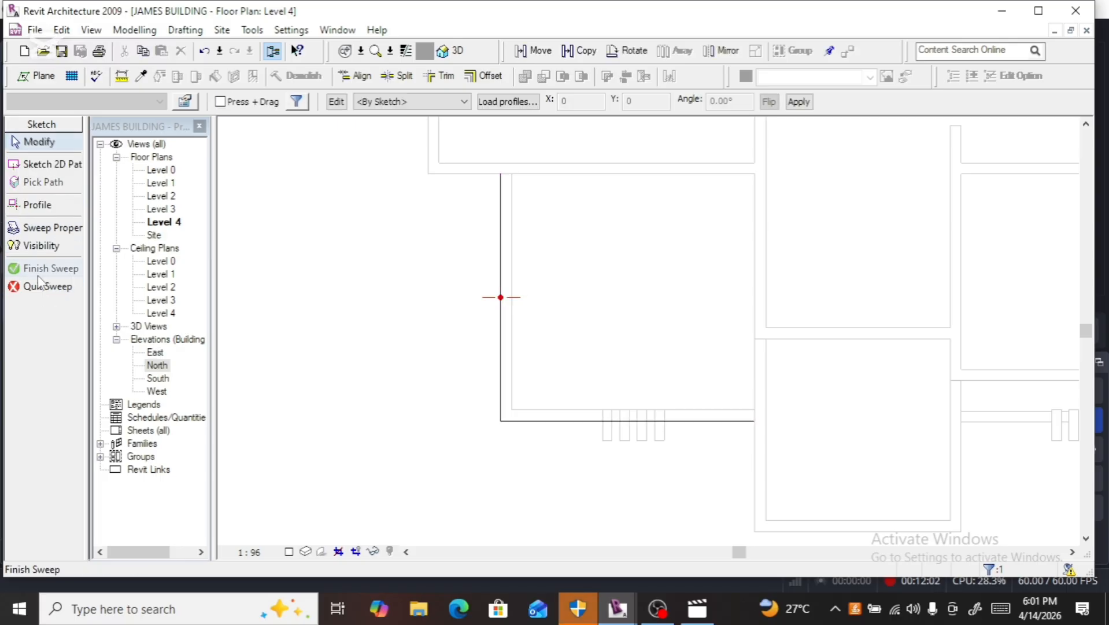
click(335, 102)
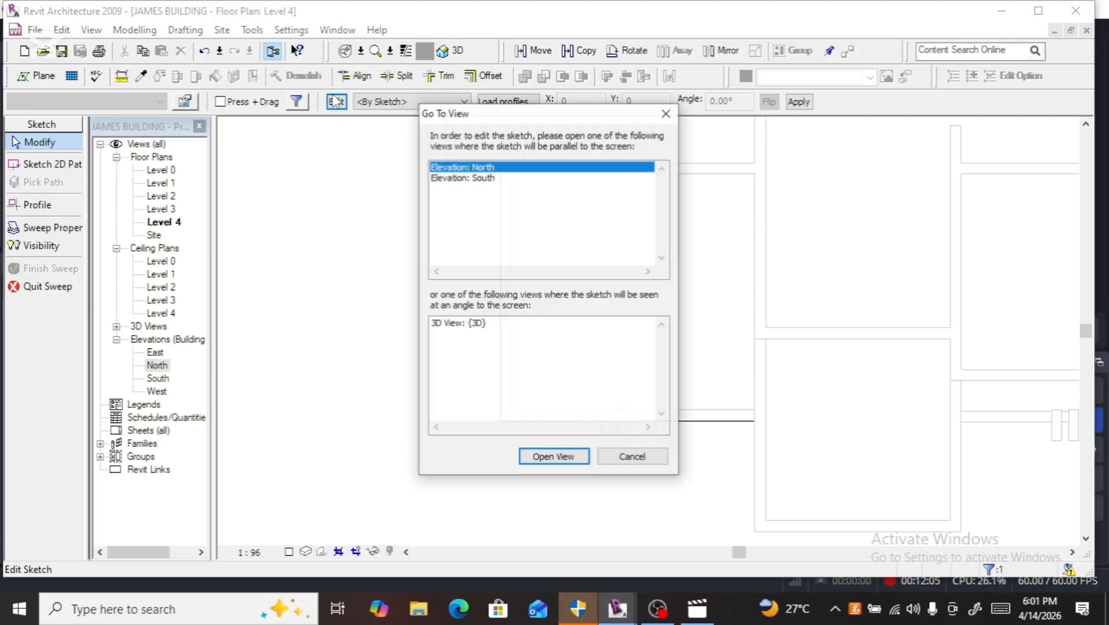
click(552, 457)
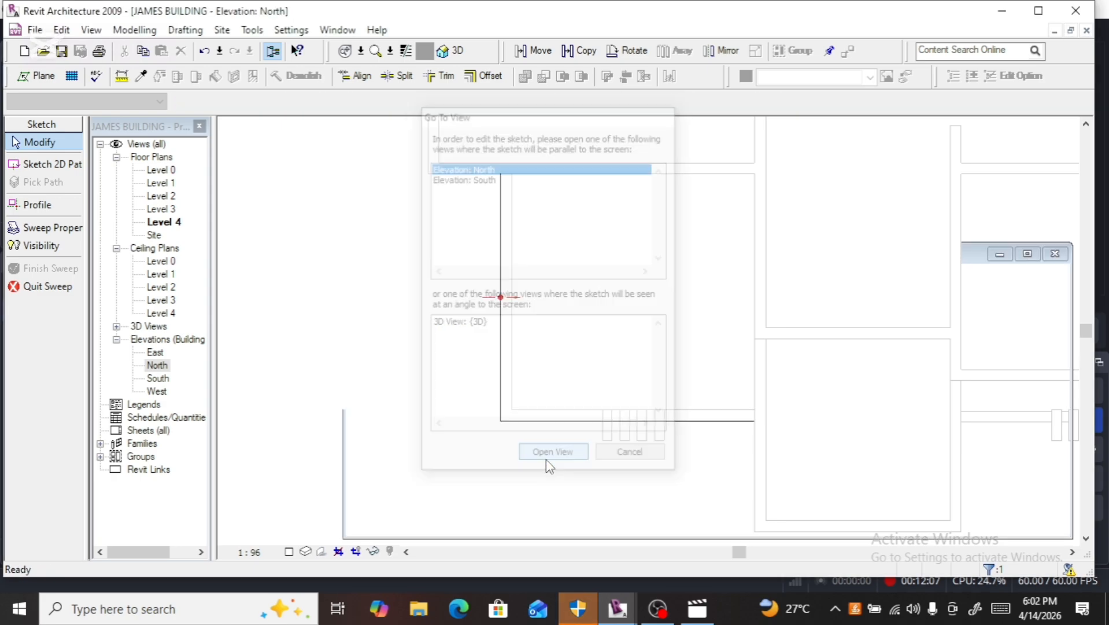
Step: Sketch a closed rectangular profile 100 mm wide and 200 mm high, hanging below Level 4 from the path's reference point
scroll(533, 416, down, 2)
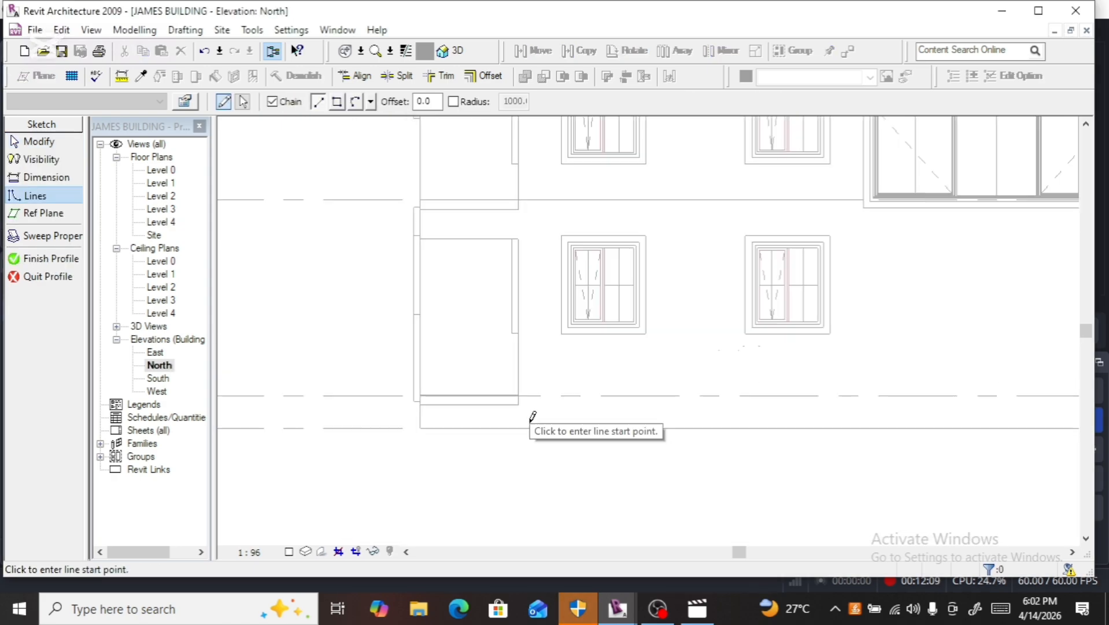
scroll(532, 416, down, 3)
scroll(533, 416, down, 1)
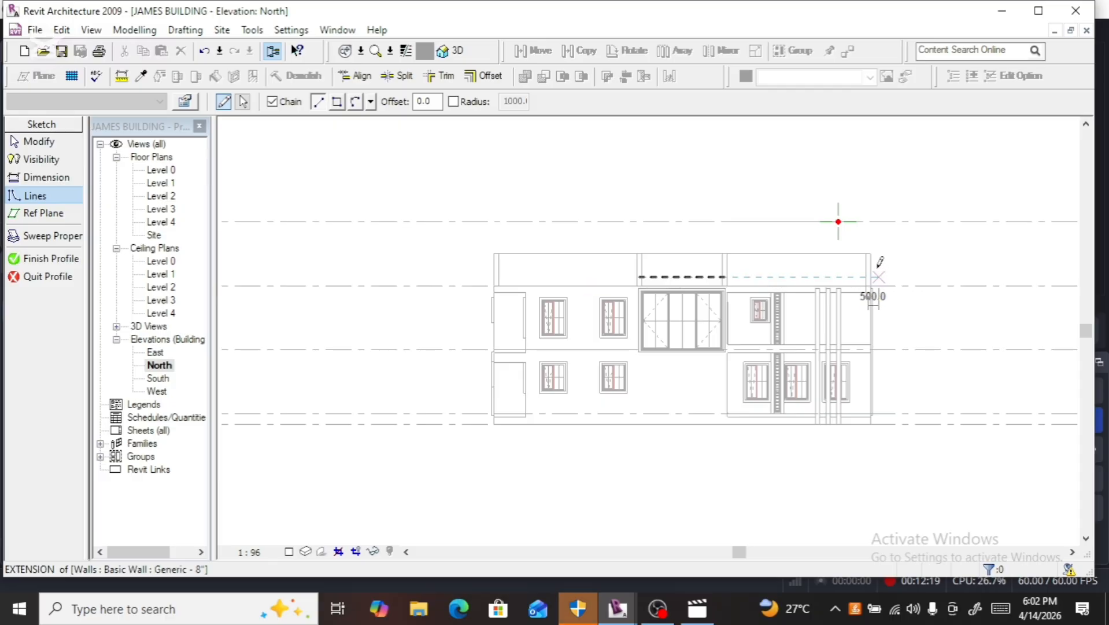
scroll(846, 218, up, 2)
scroll(843, 218, up, 4)
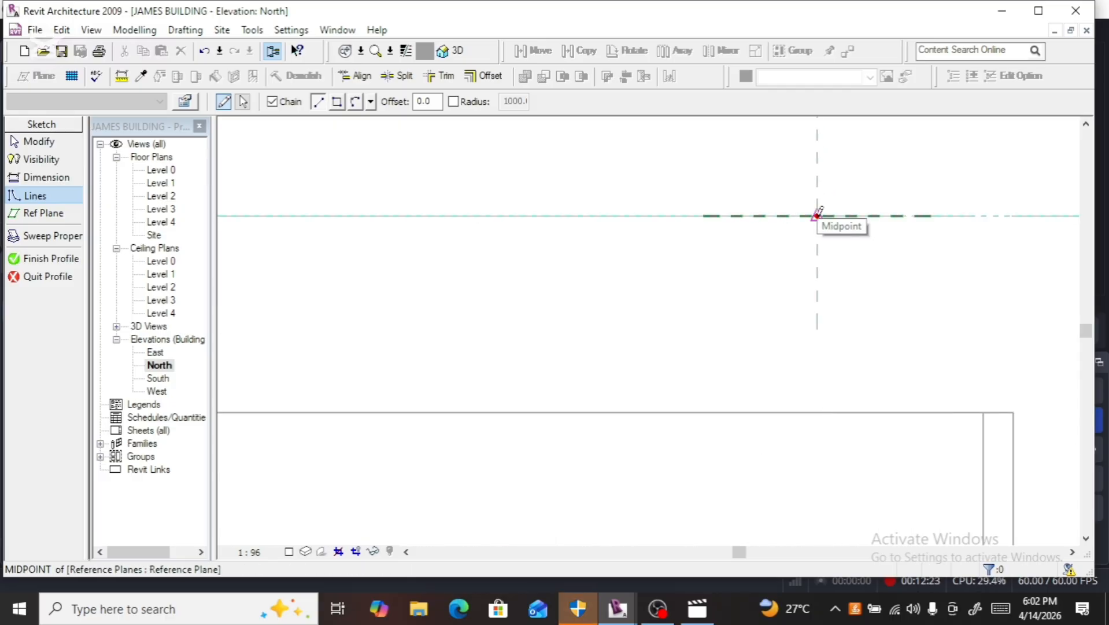
key(Escape)
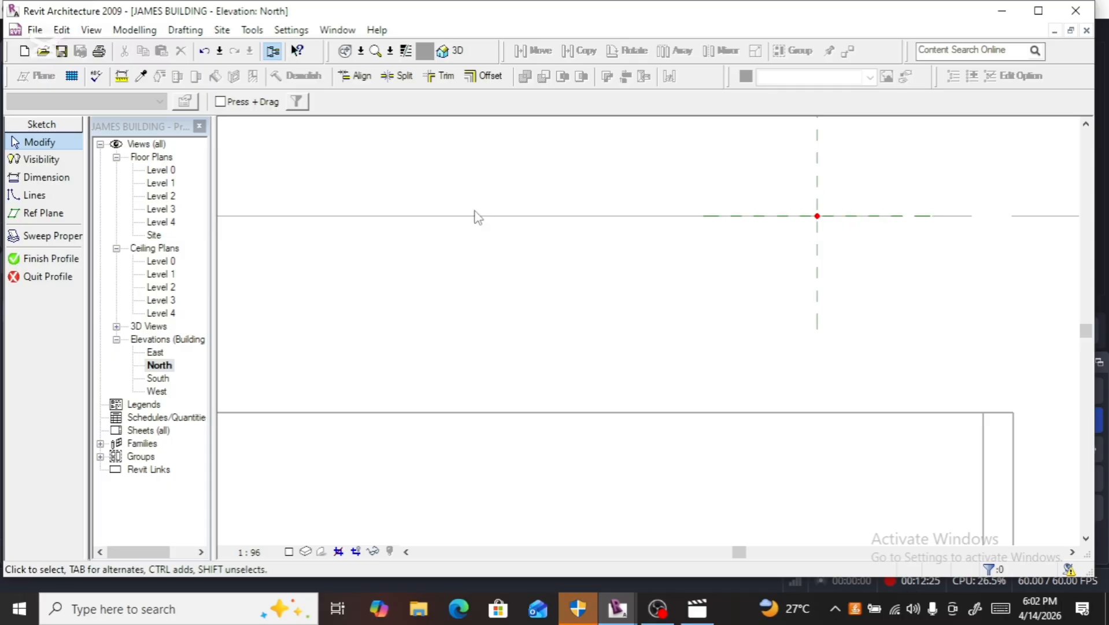
click(51, 193)
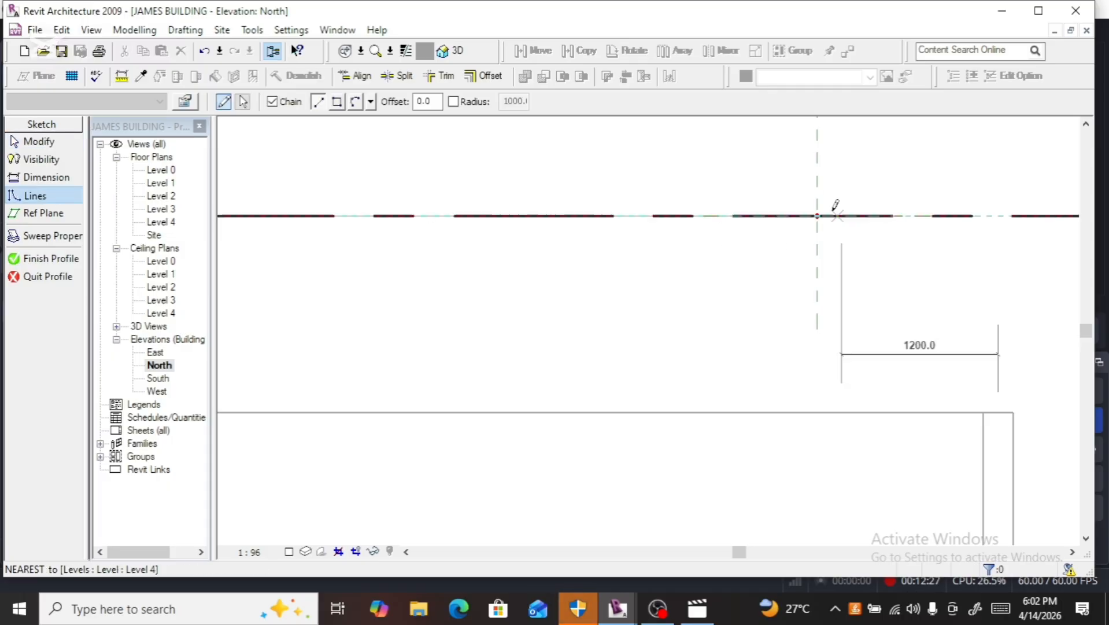
click(817, 215)
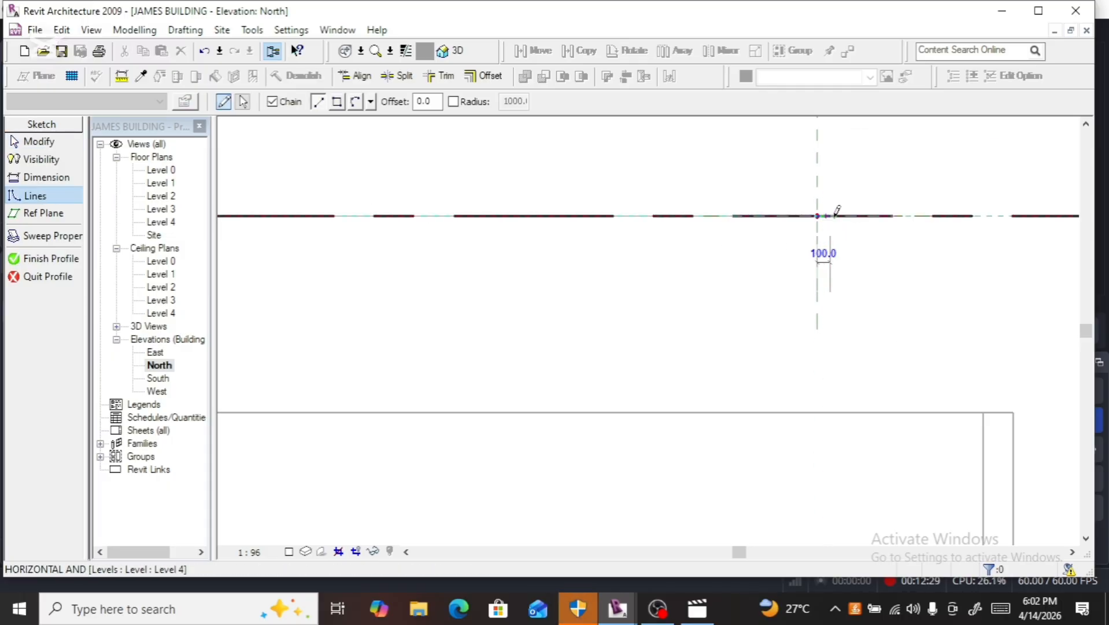
click(833, 216)
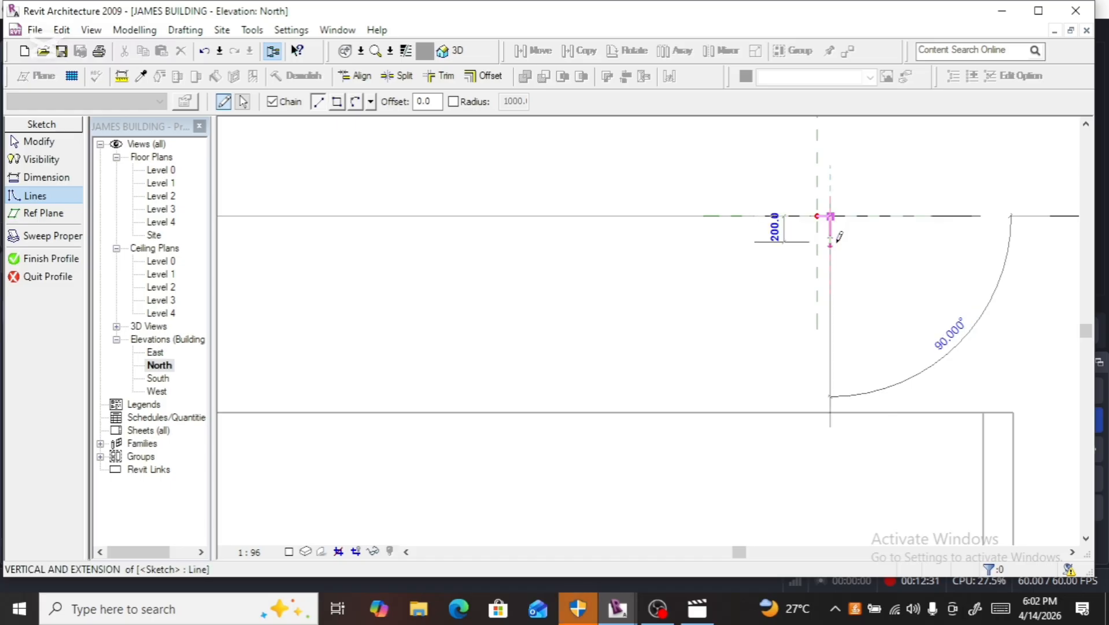
click(831, 242)
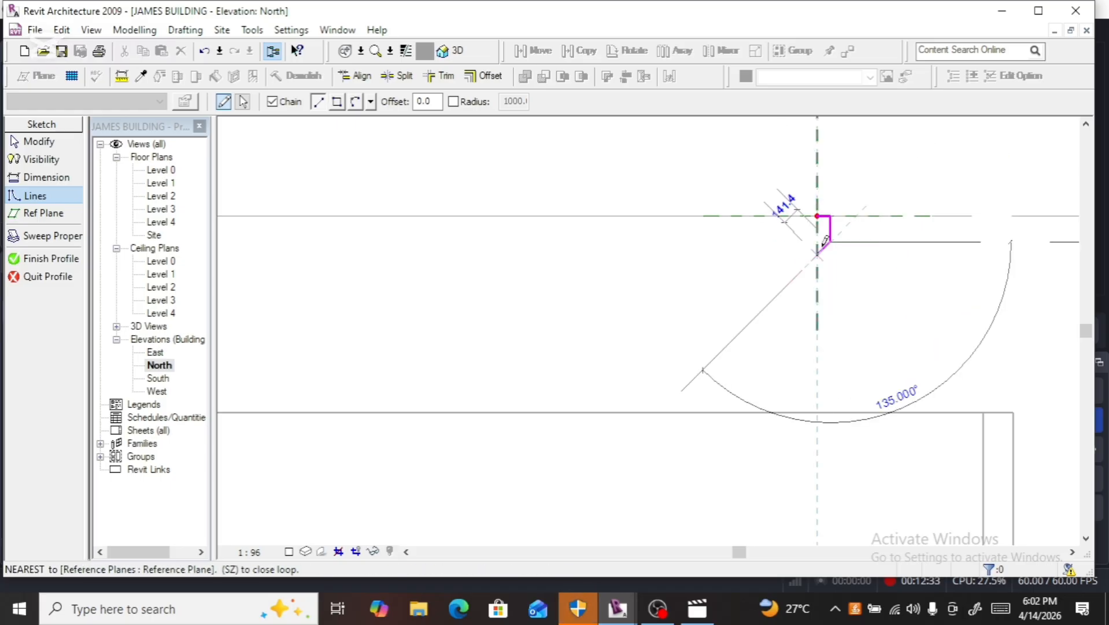
click(817, 242)
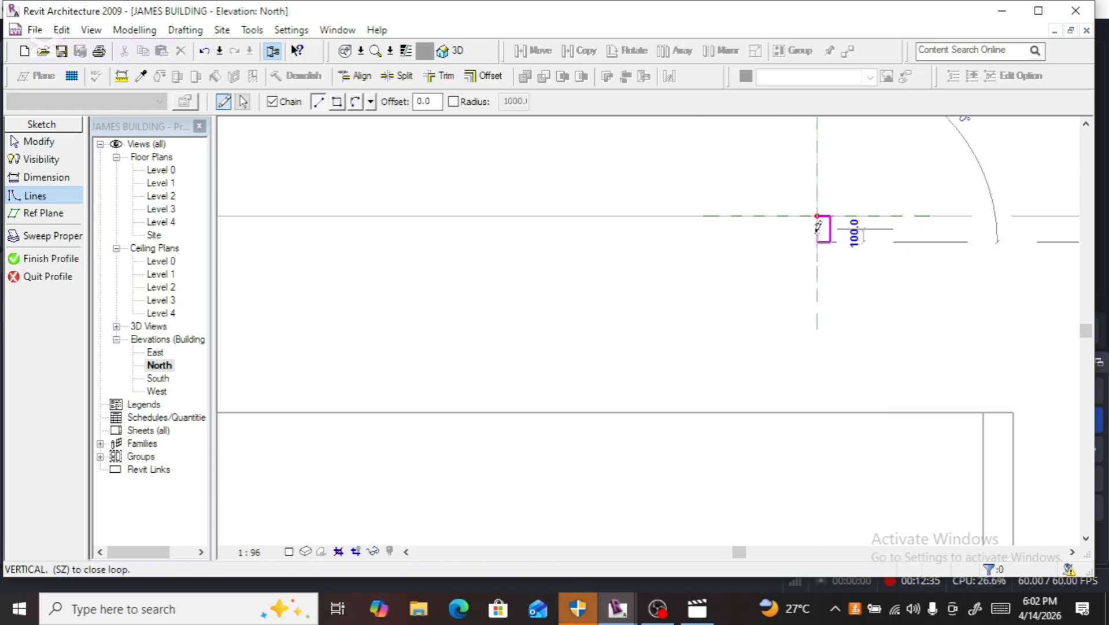
click(817, 216)
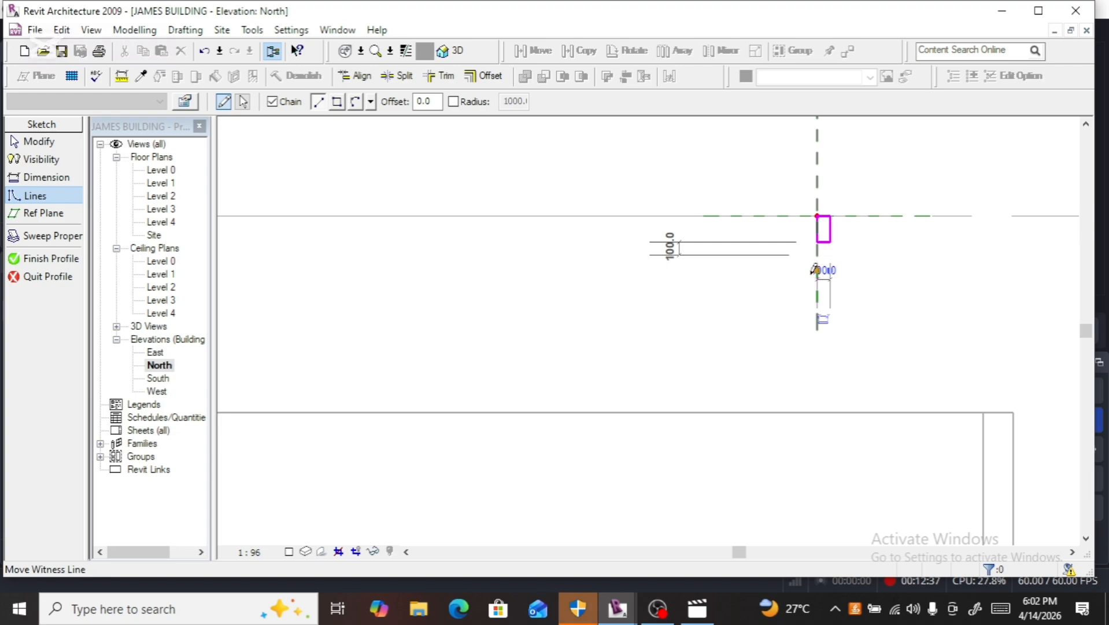
key(Escape)
Step: Set the profile rectangle's height to 150 mm and delete the stray 100 dimension above it
scroll(824, 248, up, 3)
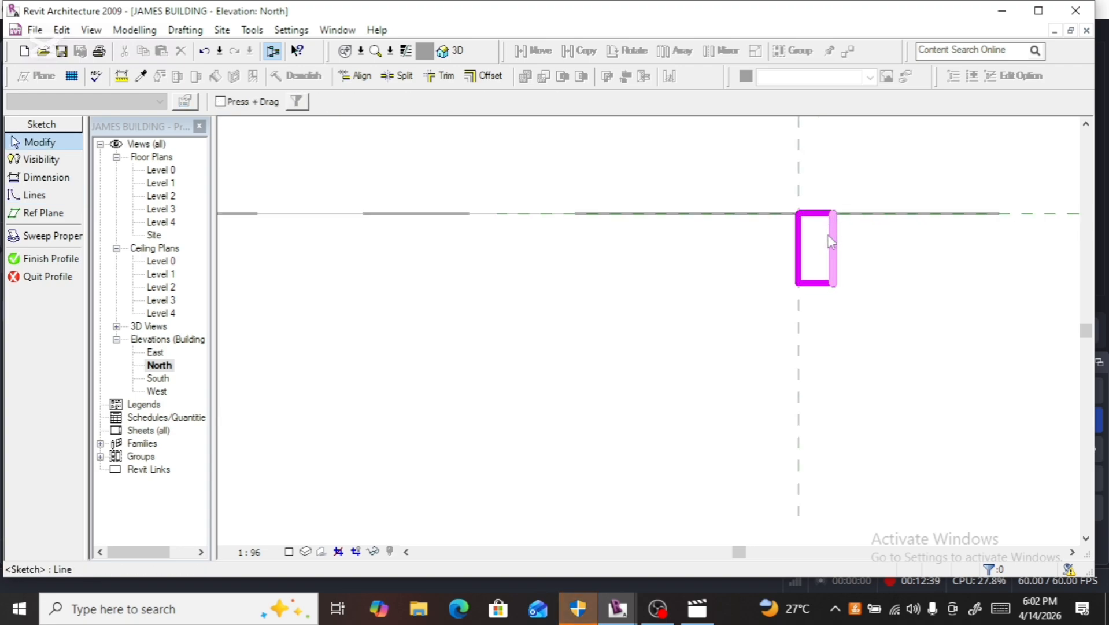
click(831, 243)
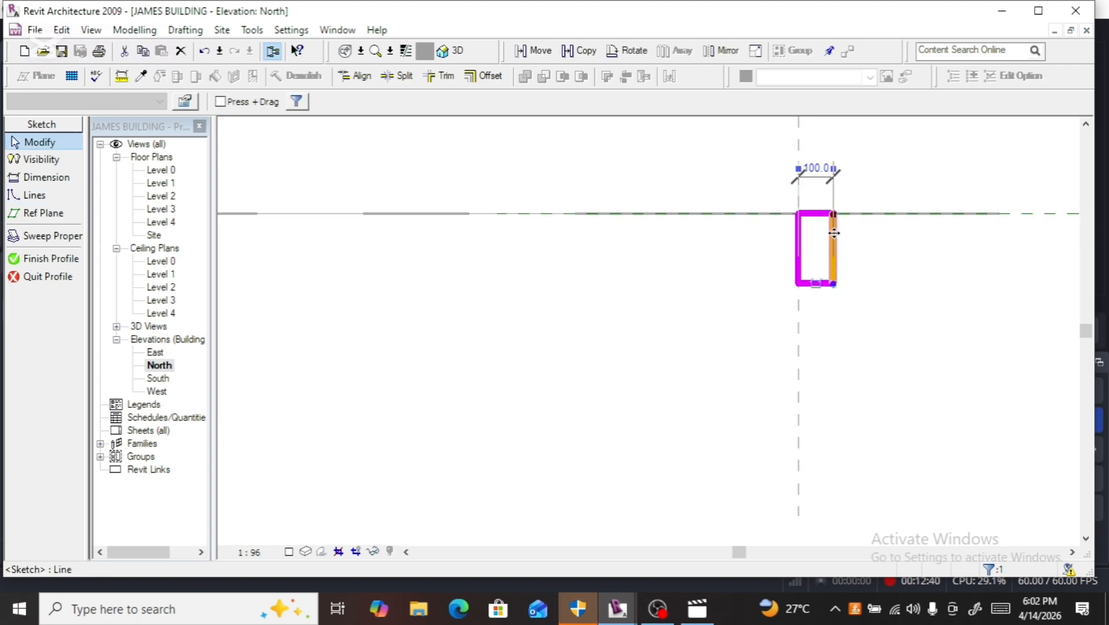
click(816, 284)
click(861, 254)
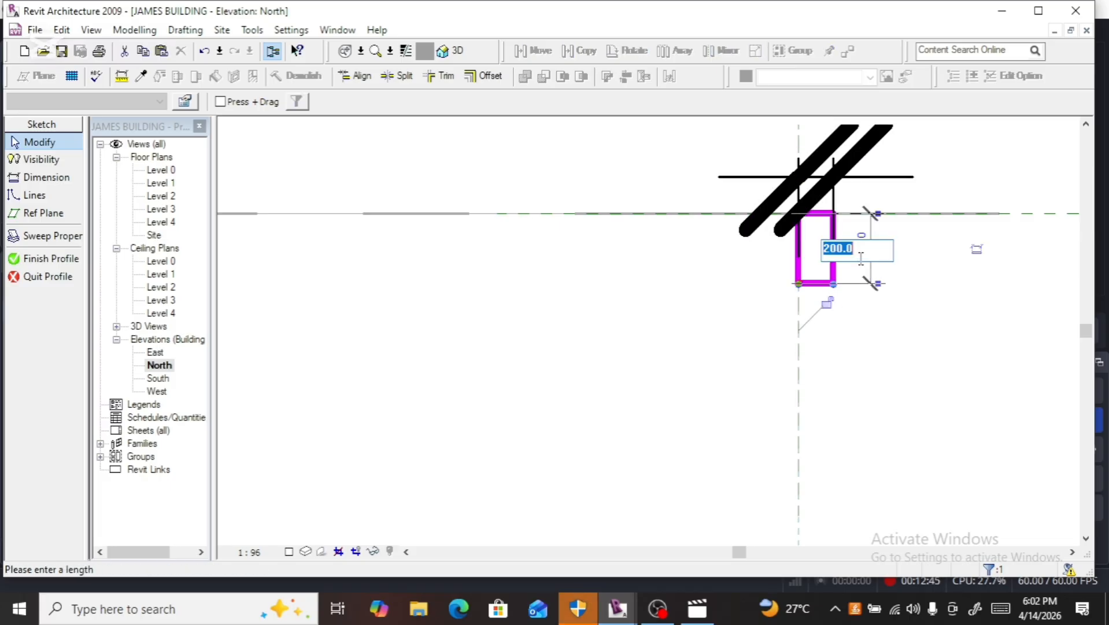
text(150)
key(Return)
scroll(882, 338, down, 1)
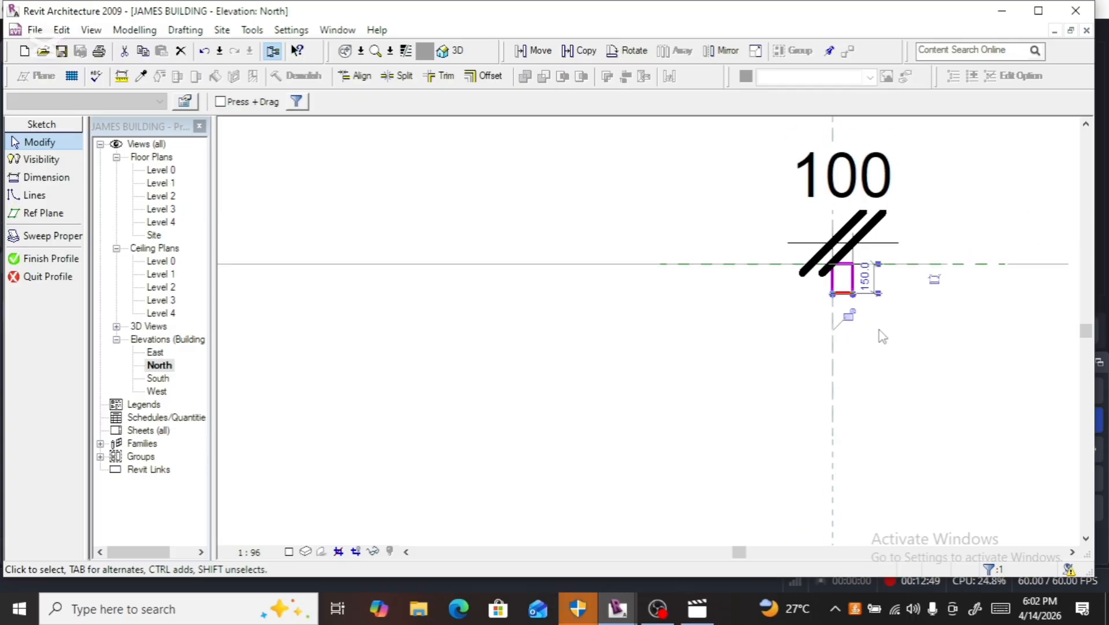
scroll(879, 327, down, 2)
click(899, 333)
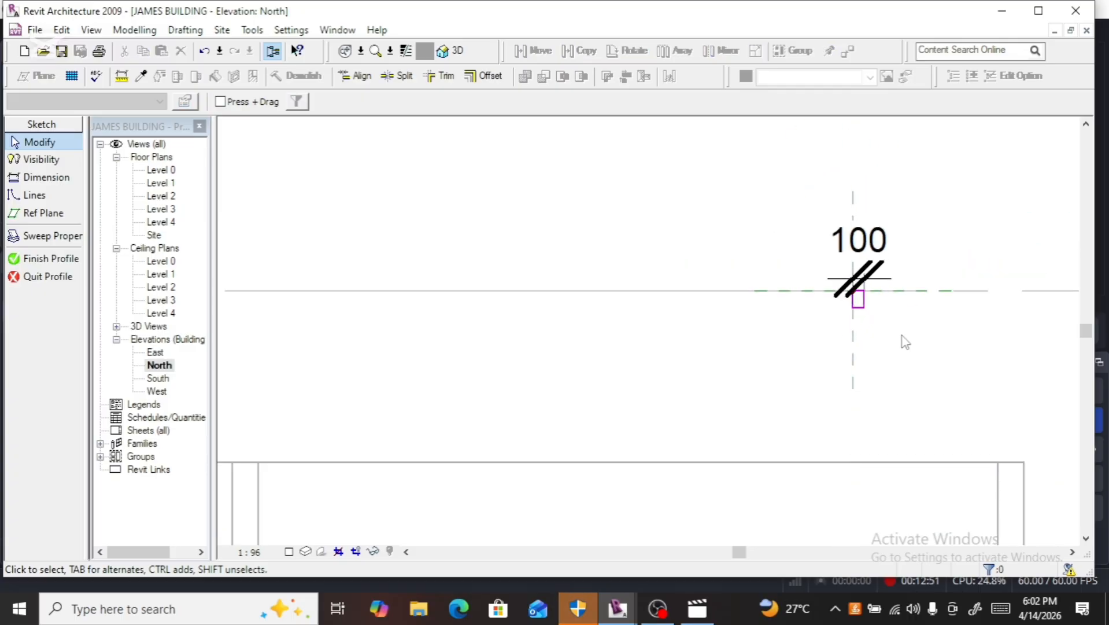
click(879, 265)
key(Delete)
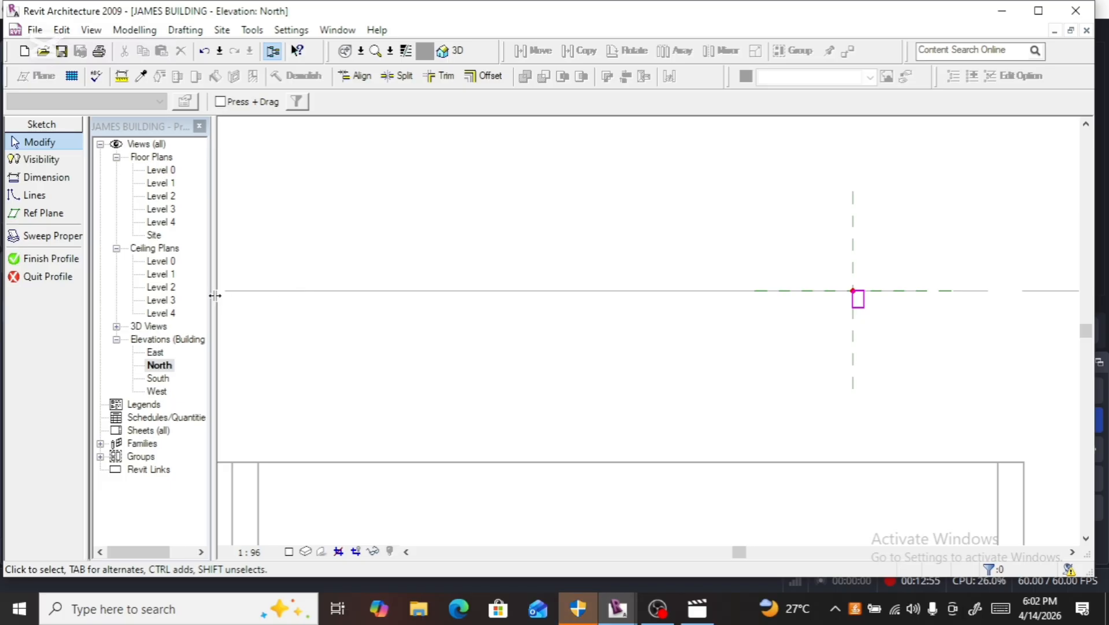
Step: Finish the profile, sweep and mass with default visibility settings, and save the project
click(51, 258)
click(41, 245)
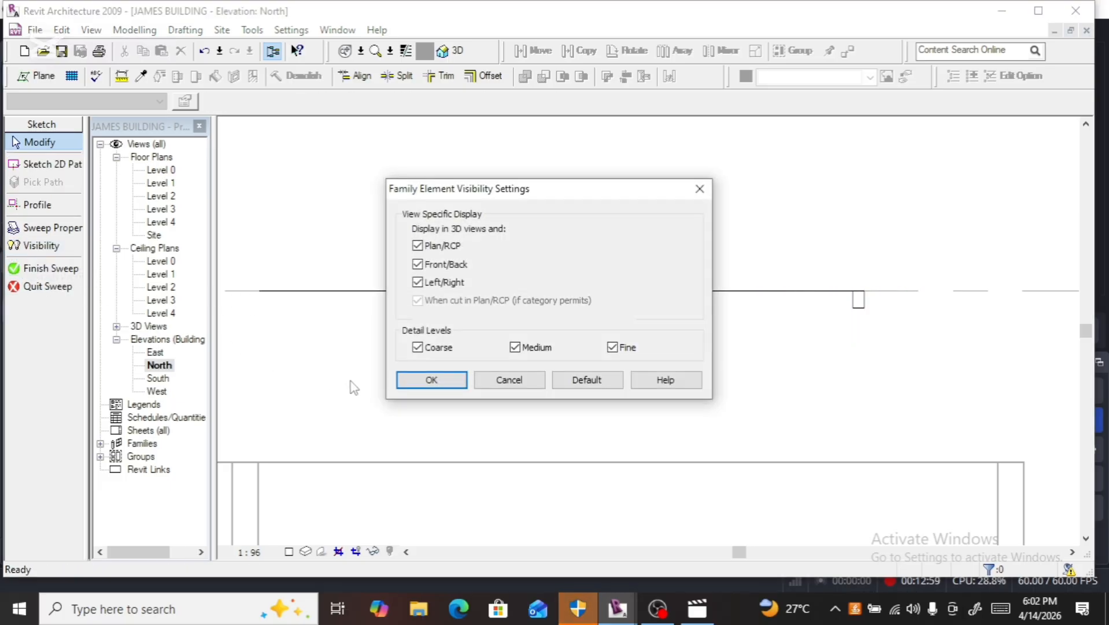
click(422, 383)
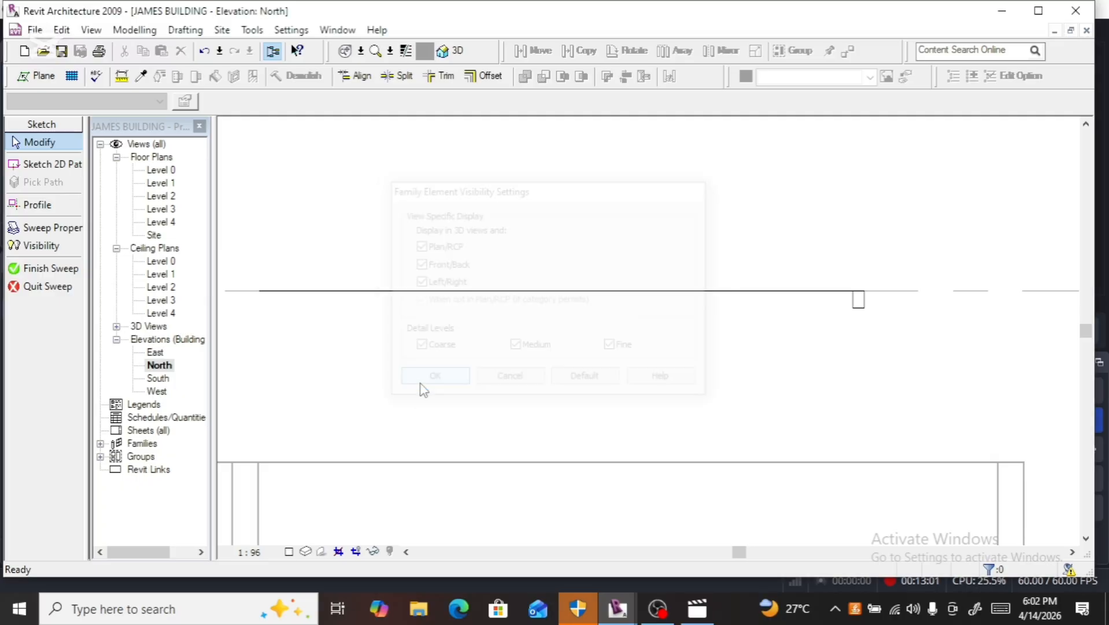
click(51, 267)
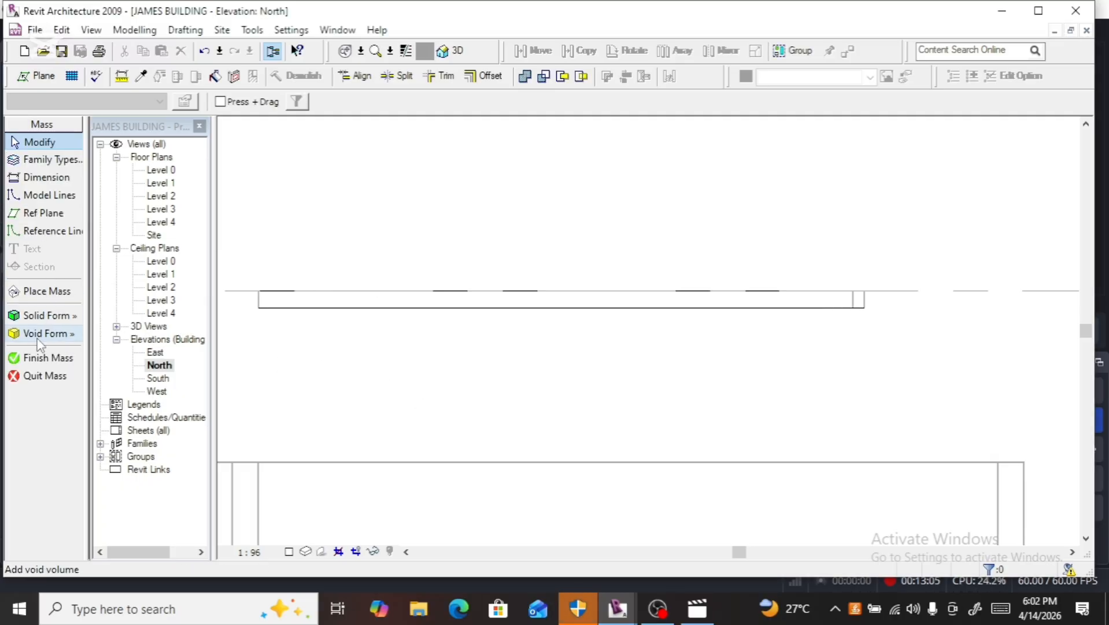
click(44, 357)
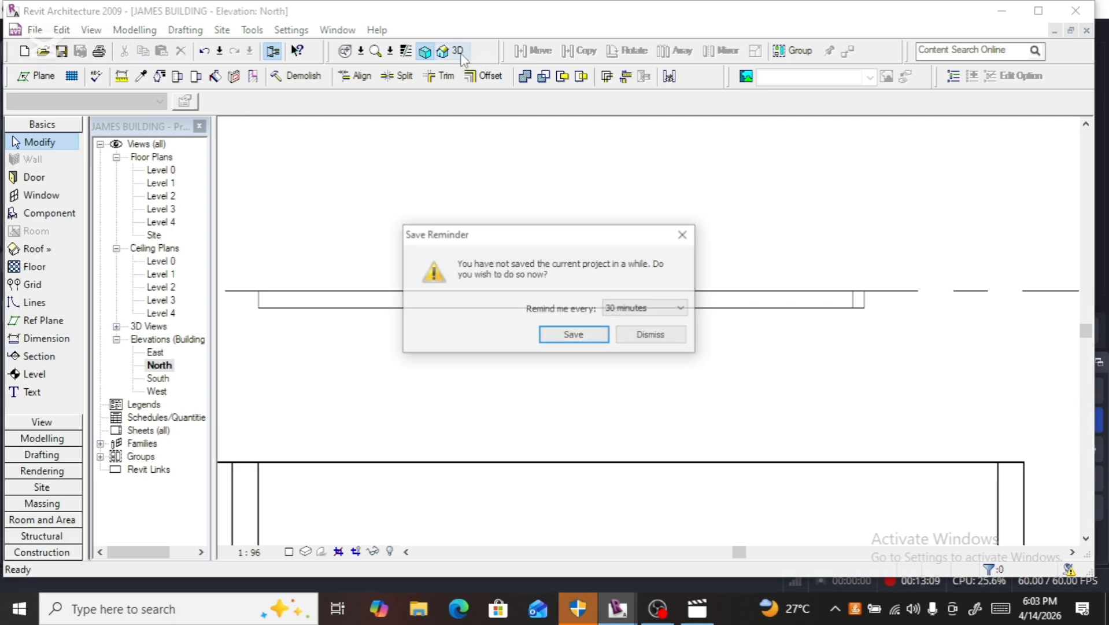
click(585, 340)
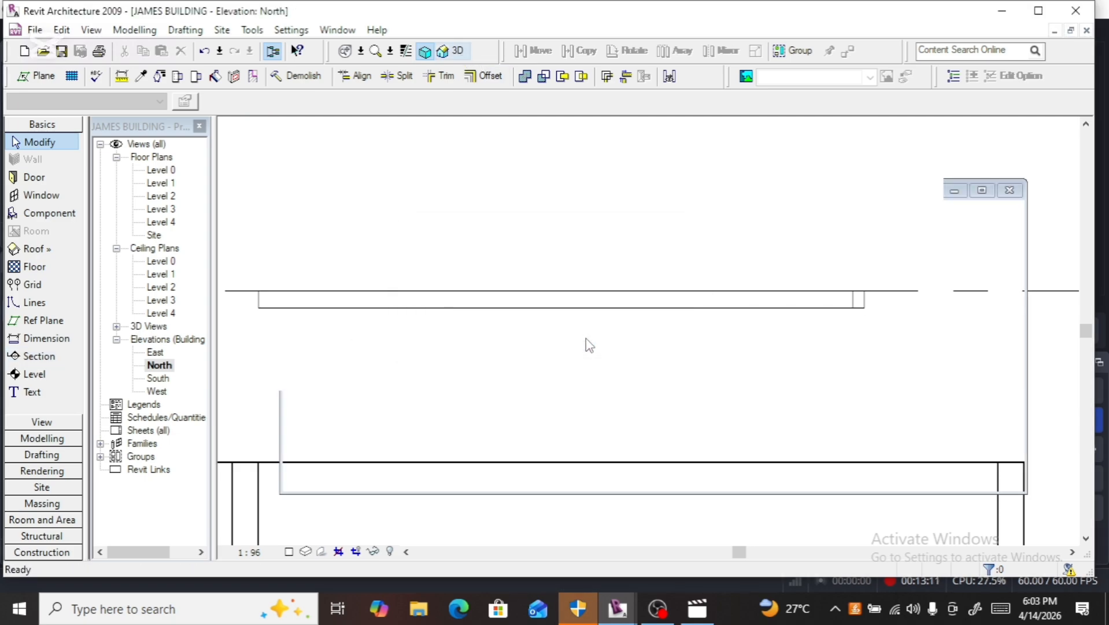
Step: Open the new band's mass for editing in the 3D view, seen from the left side, and select its sweep
click(451, 51)
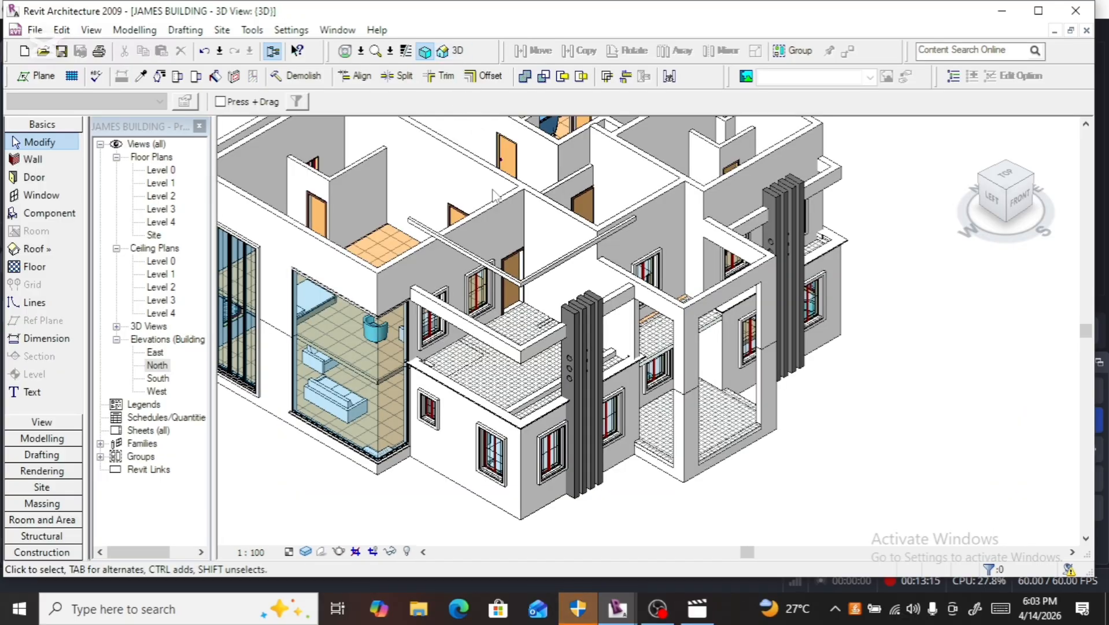
scroll(609, 328, up, 3)
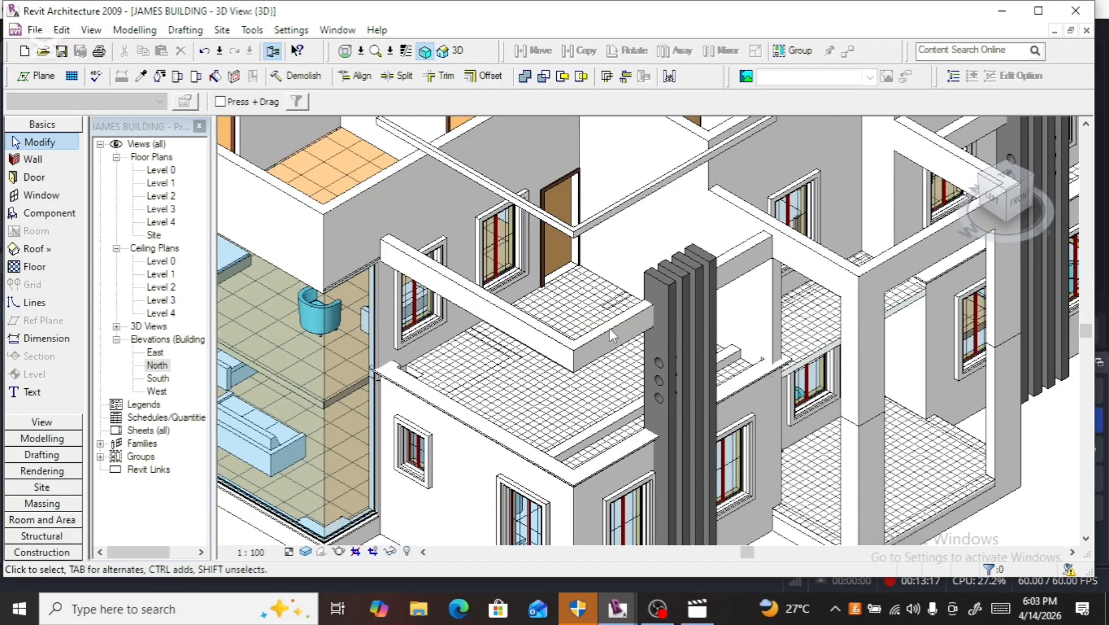
click(599, 246)
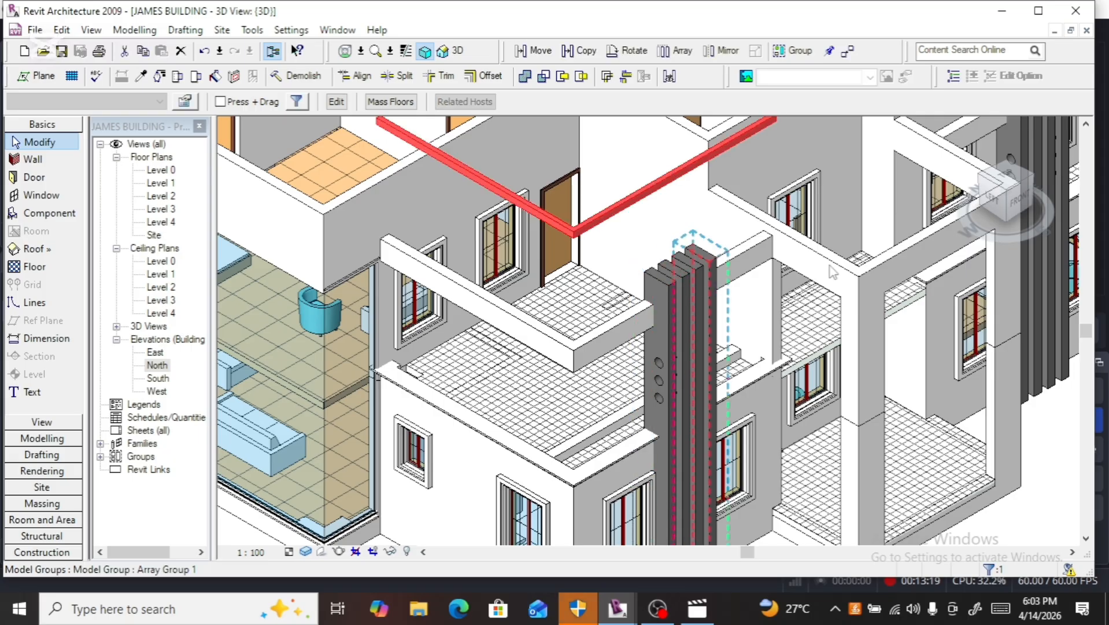
click(993, 204)
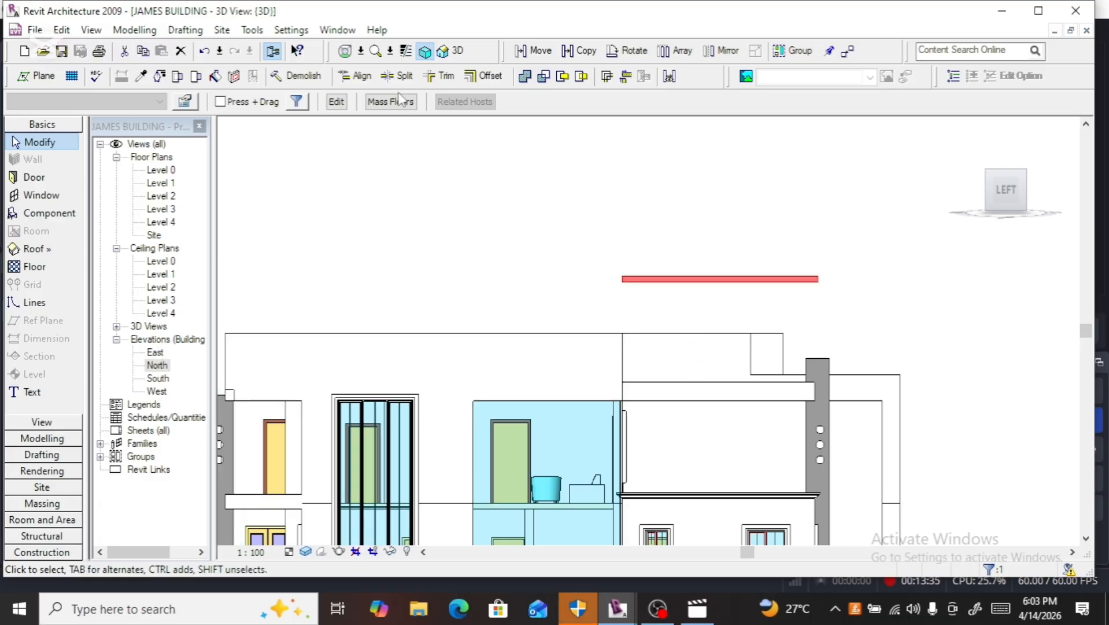
click(338, 102)
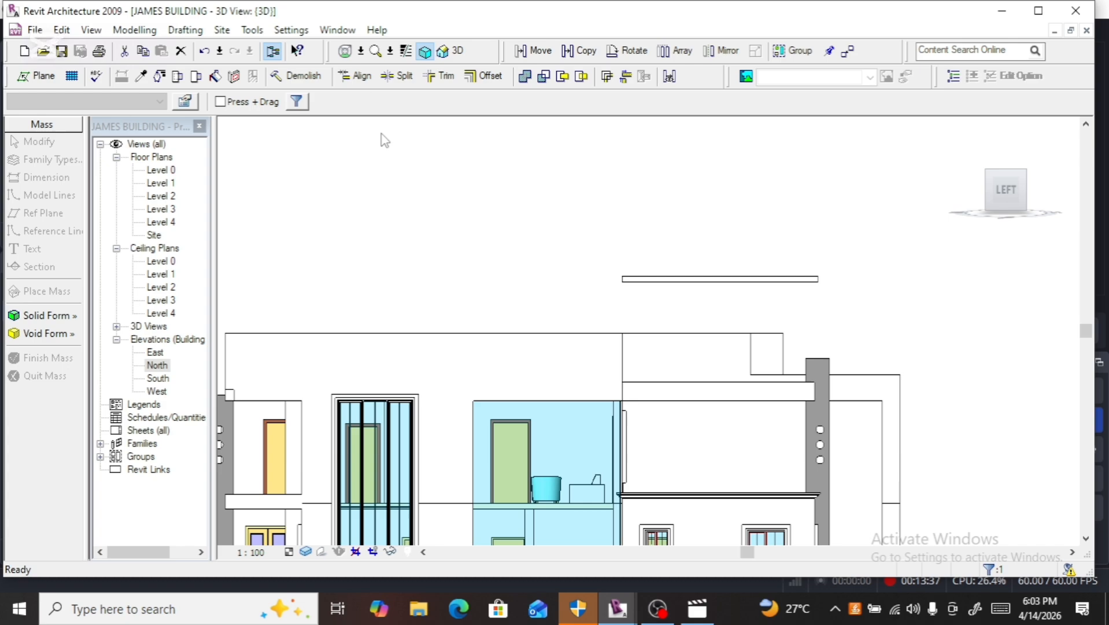
click(676, 279)
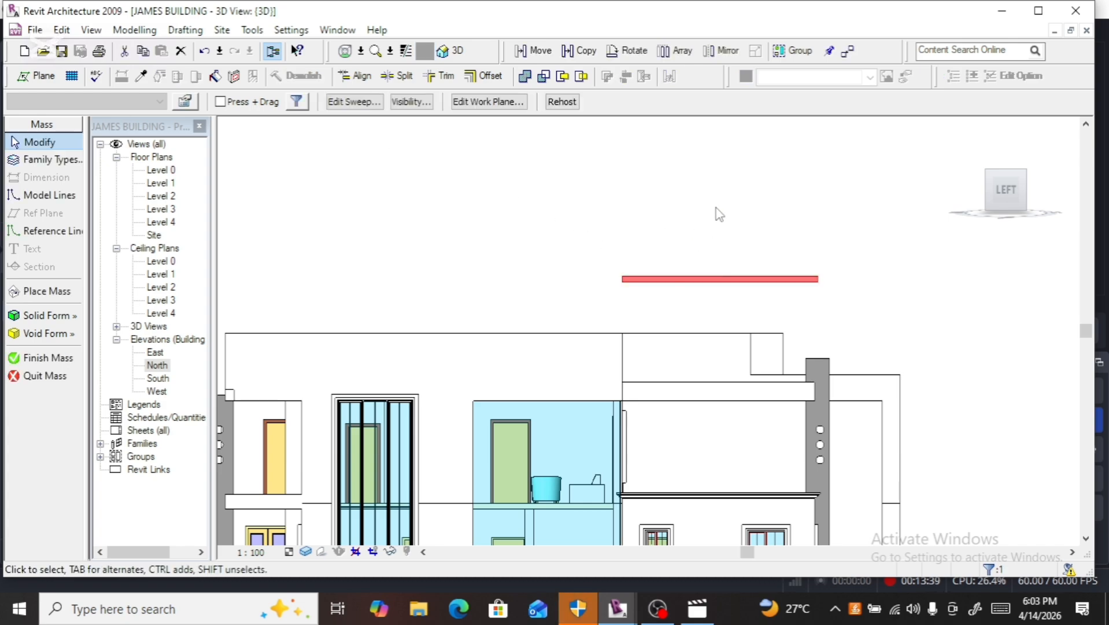
Step: Nudge the selected sweep down until it lies along the top edge of the front room's upper beam
key(Down)
key(Down)
key(Down)
key(Down)
key(Down)
key(Down)
key(Down)
key(Down)
key(Down)
key(Down)
key(Down)
key(Down)
key(Down)
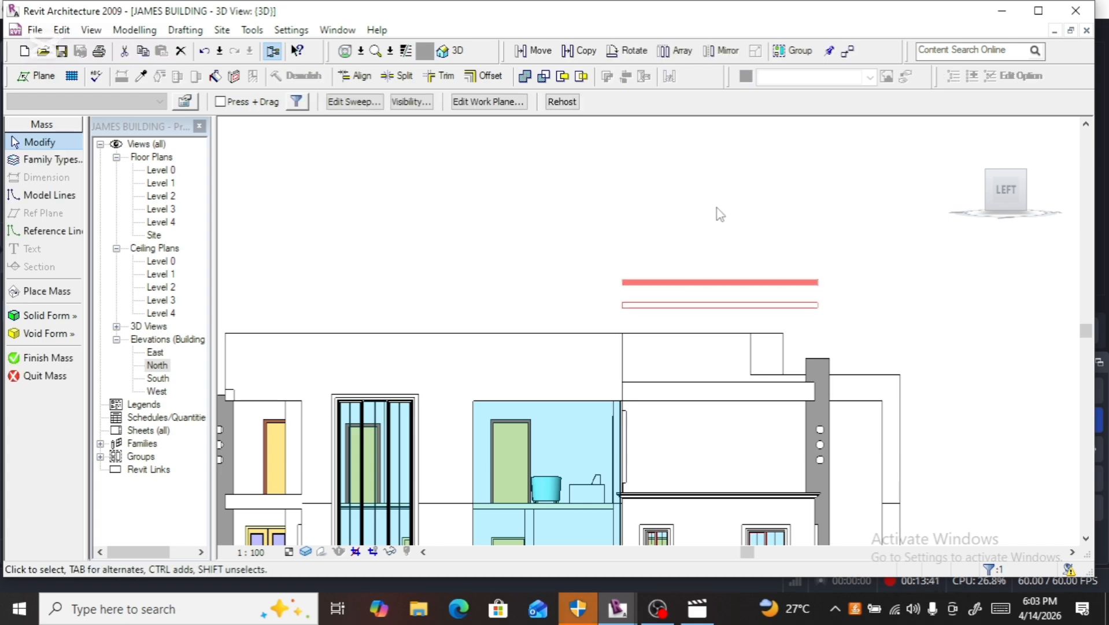
key(Down)
key(Down)
key(Down)
key(Down)
key(Down)
key(Down)
key(Down)
key(Down)
key(Down)
key(Down)
key(Down)
key(Down)
key(Down)
key(Down)
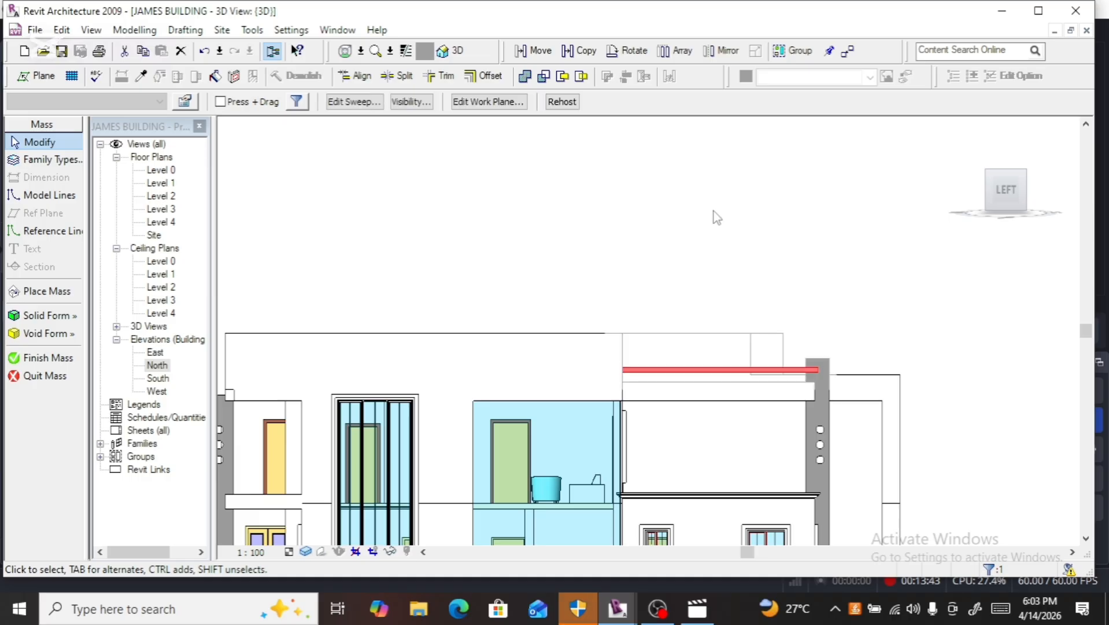
key(Down)
key(Down)
key(Down)
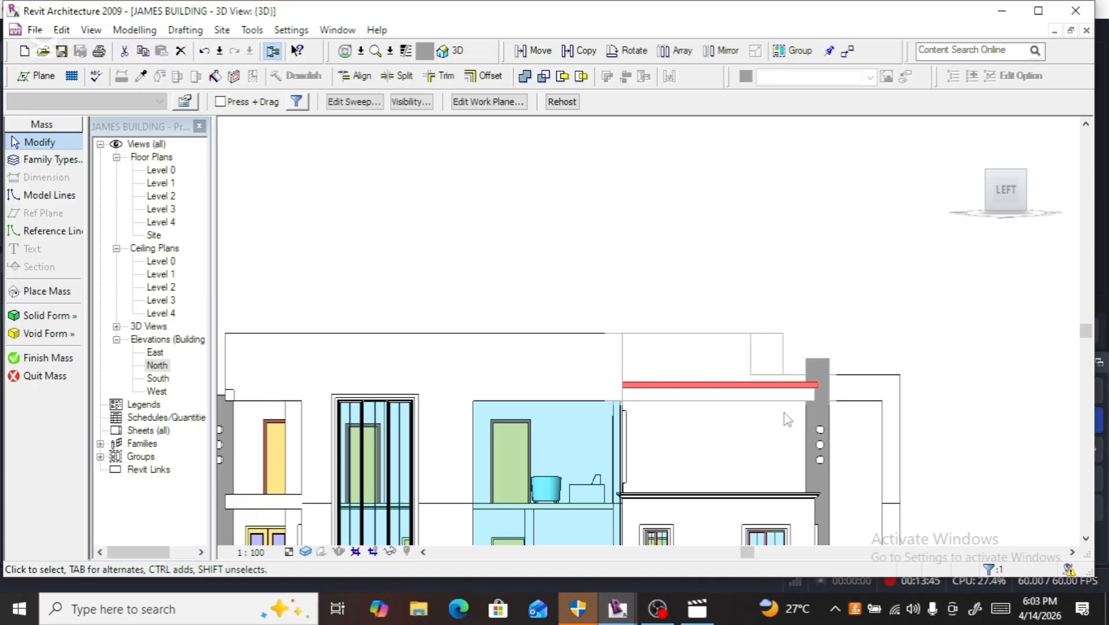
scroll(786, 408, up, 5)
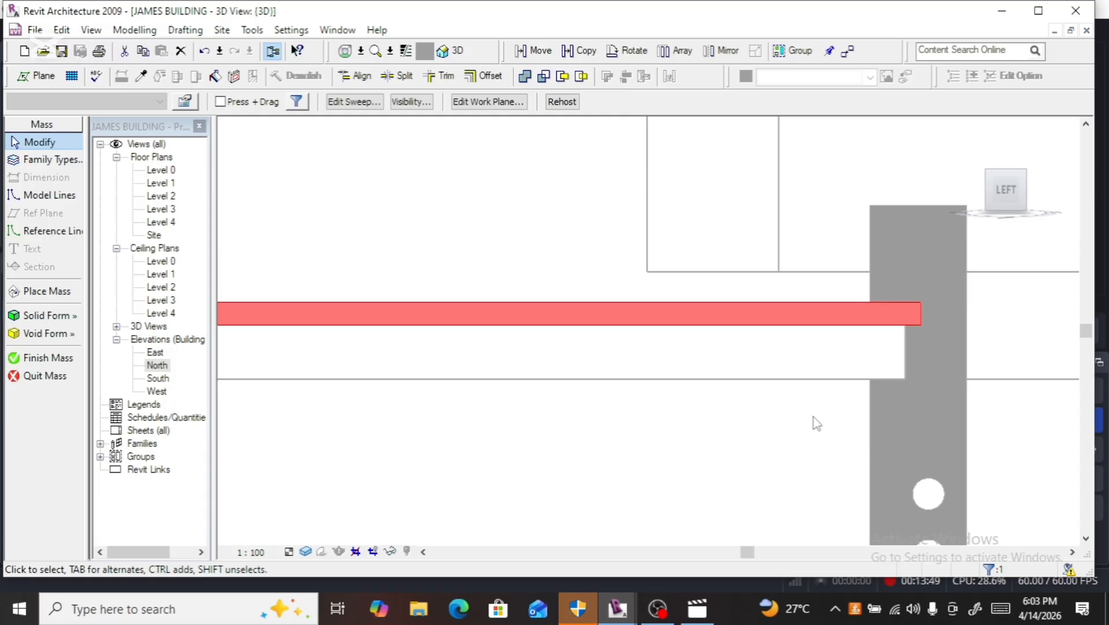
Step: Nudge the selected sweep upward until it overlaps the top edge of the front room's upper beam
key(Down)
key(Up)
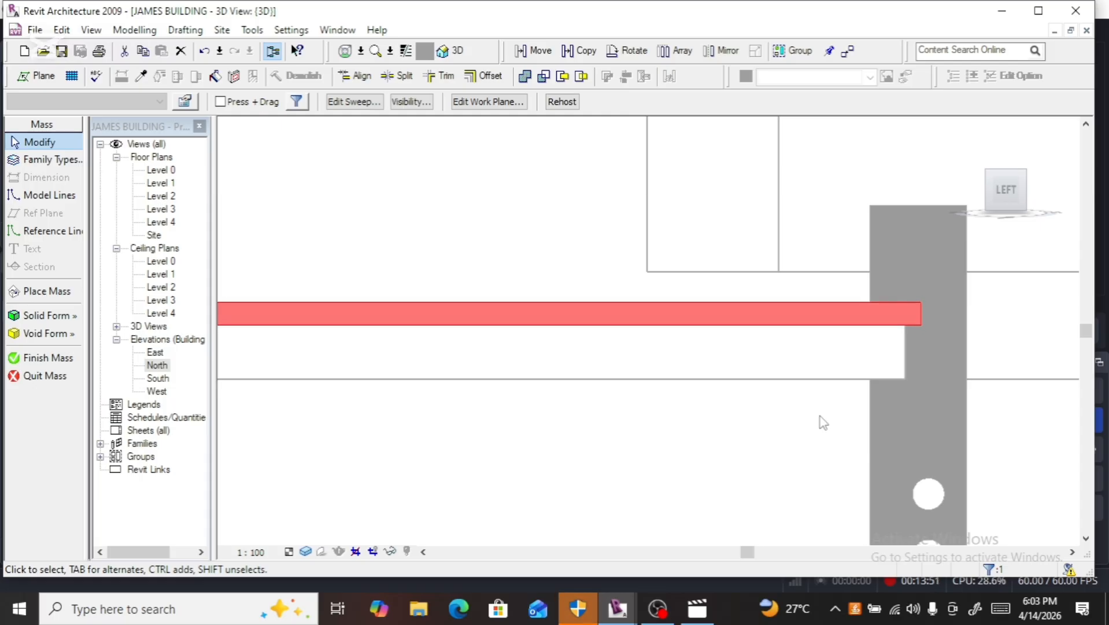
scroll(793, 387, up, 2)
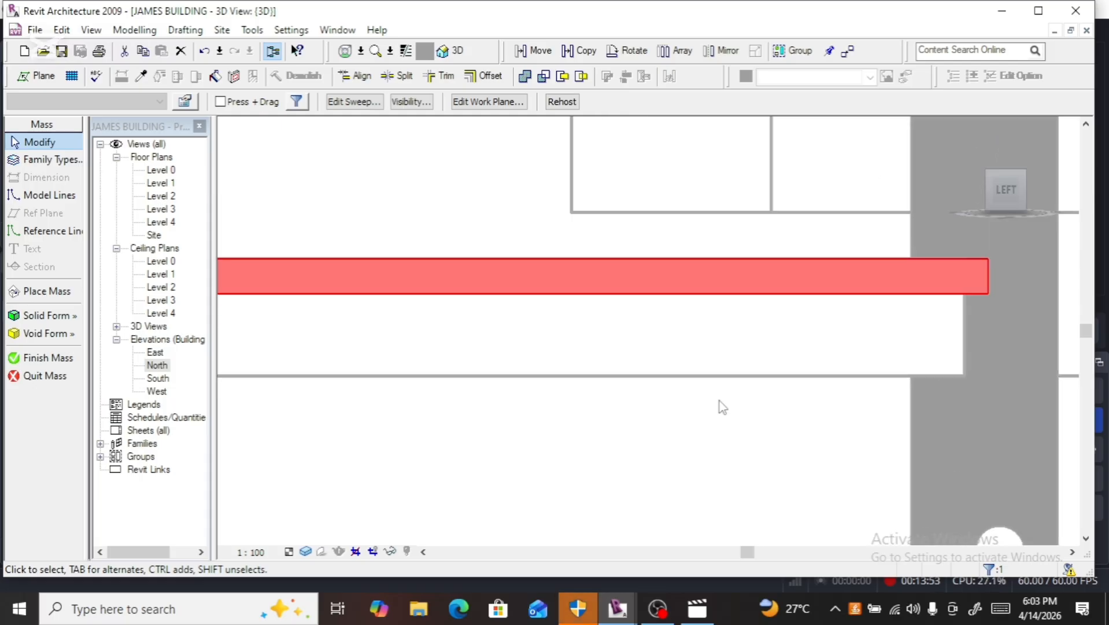
scroll(720, 401, down, 1)
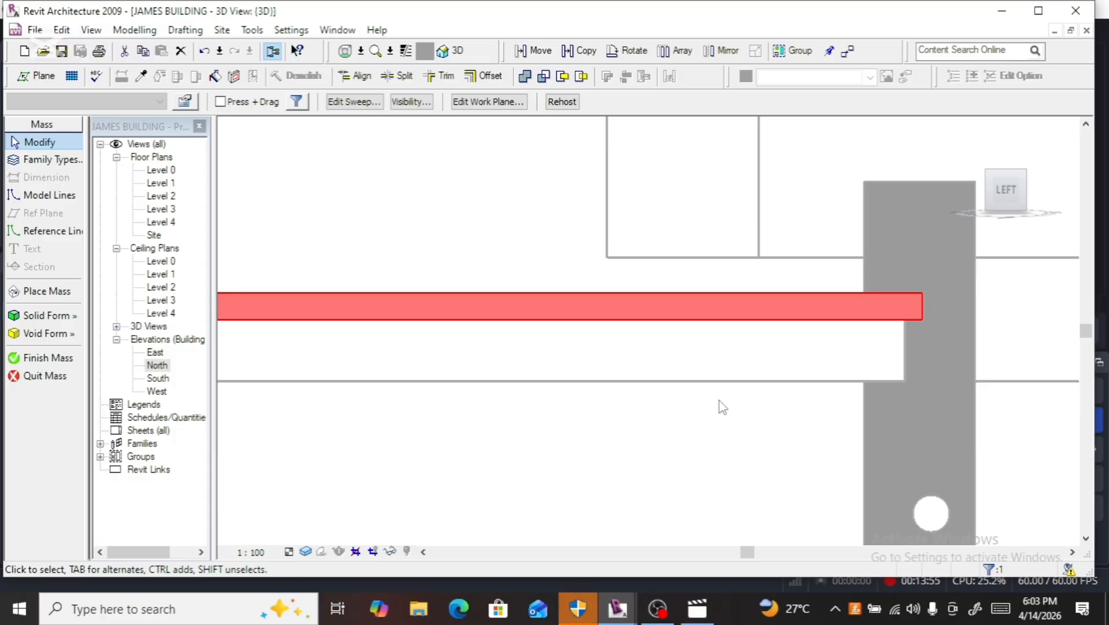
scroll(722, 401, down, 3)
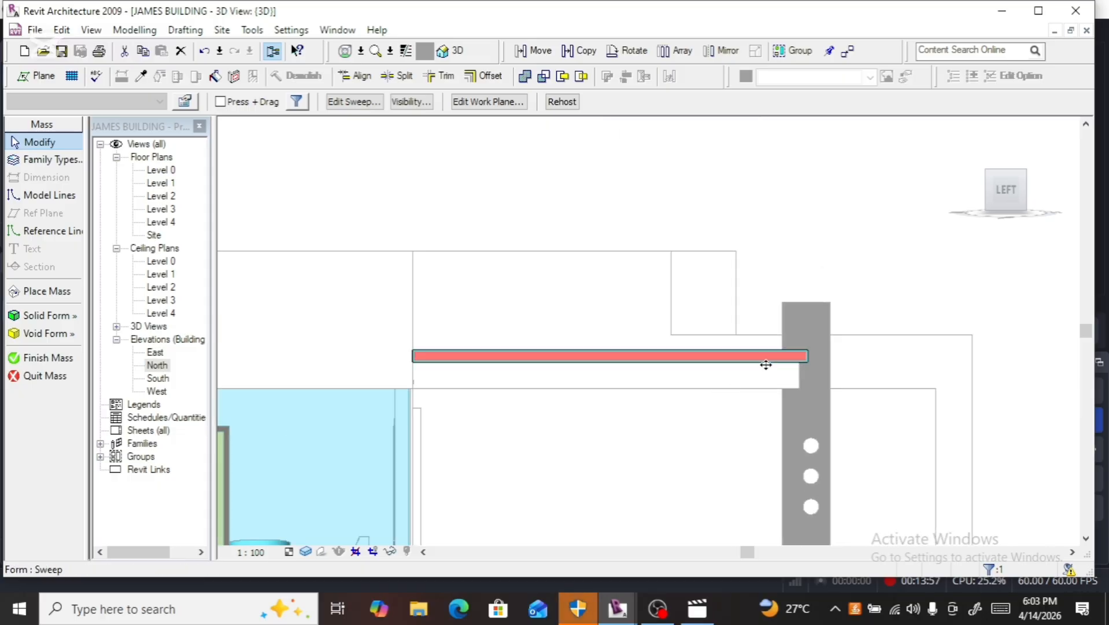
scroll(768, 382, up, 5)
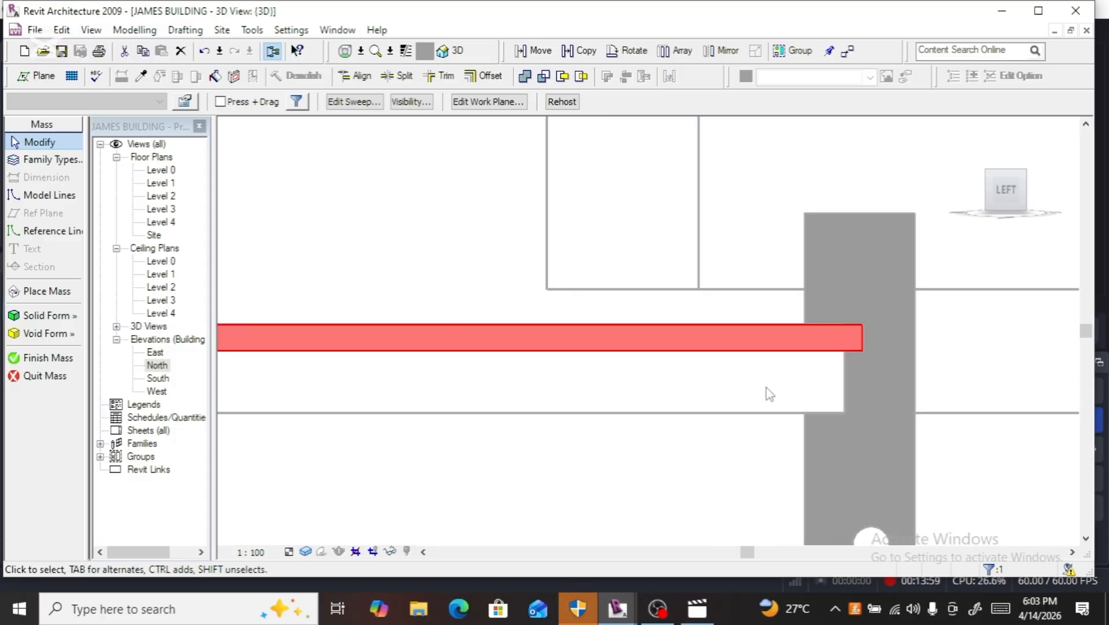
key(Up)
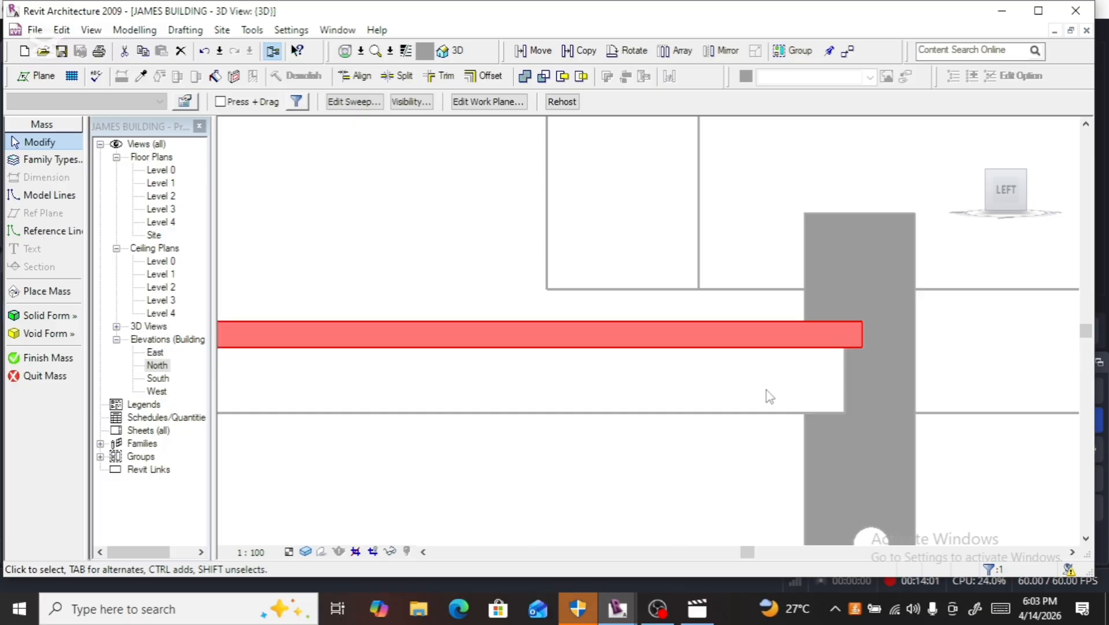
key(Up)
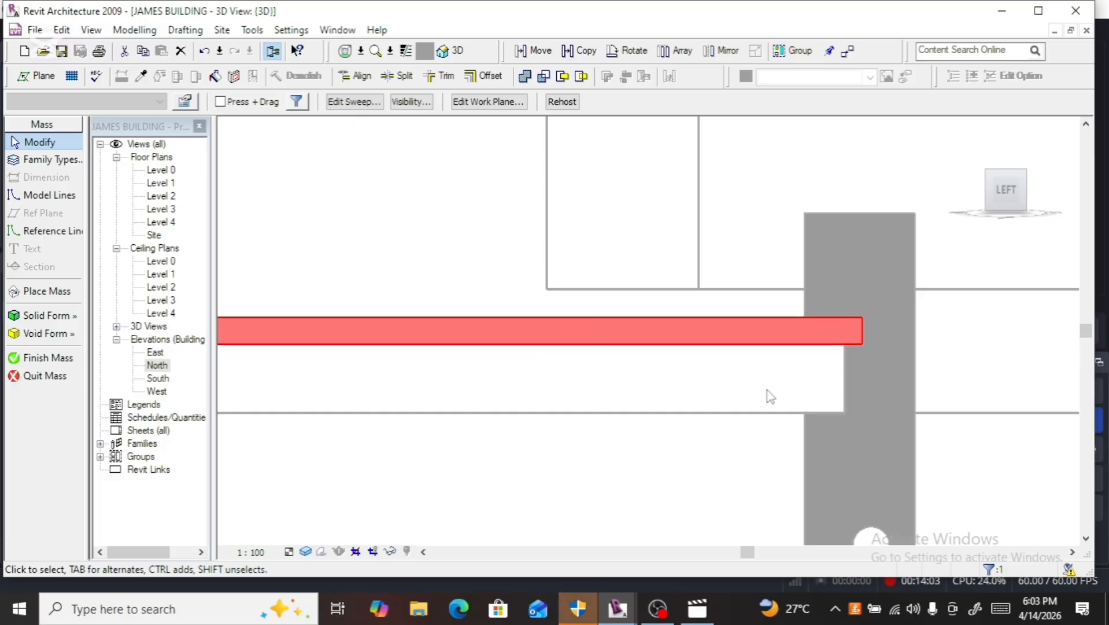
key(Up)
key(Up)
key(Up)
key(Up)
key(Up)
key(Up)
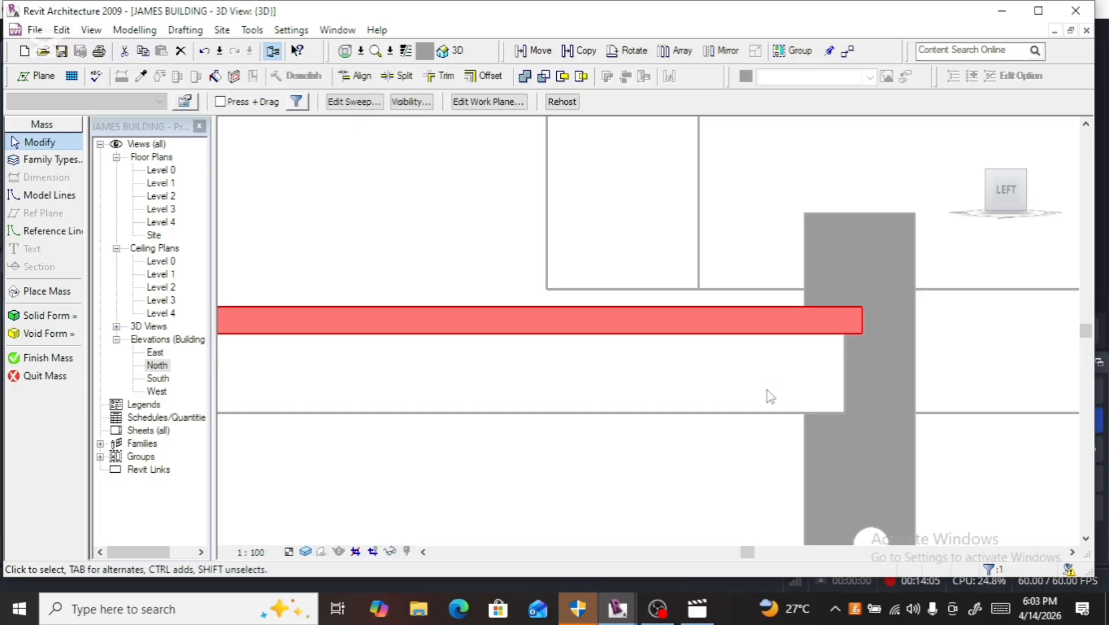
key(Up)
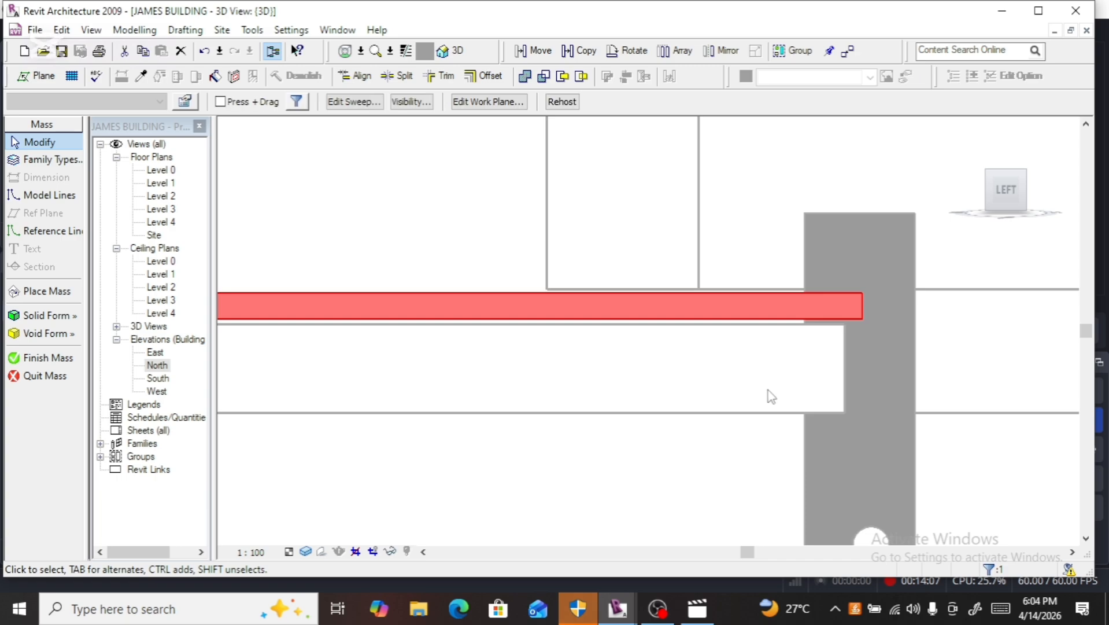
key(Down)
key(Down)
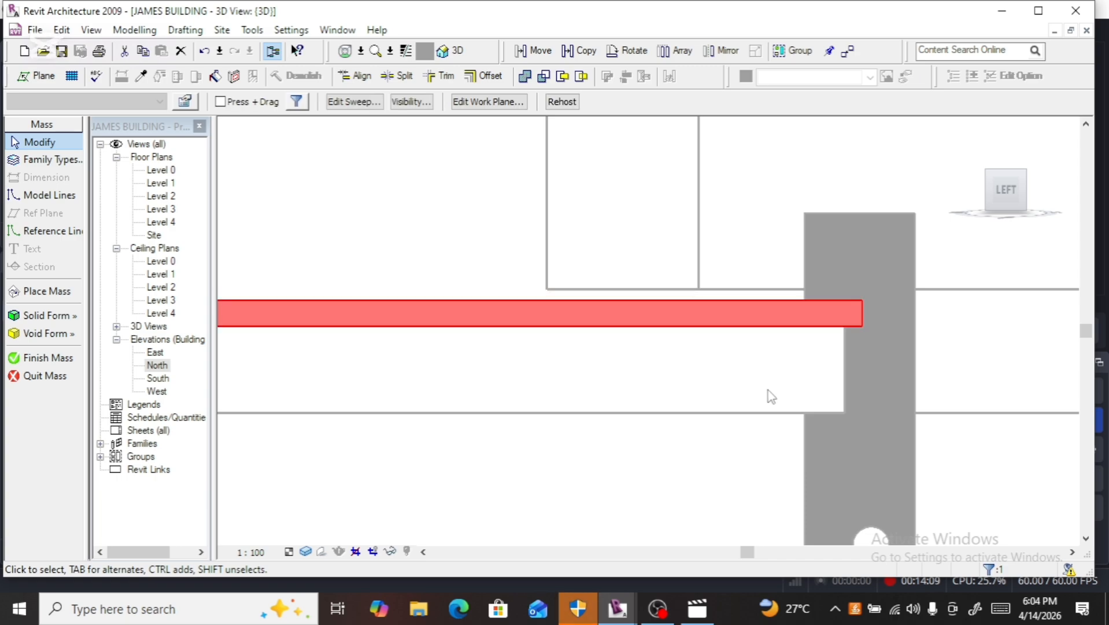
scroll(772, 396, down, 4)
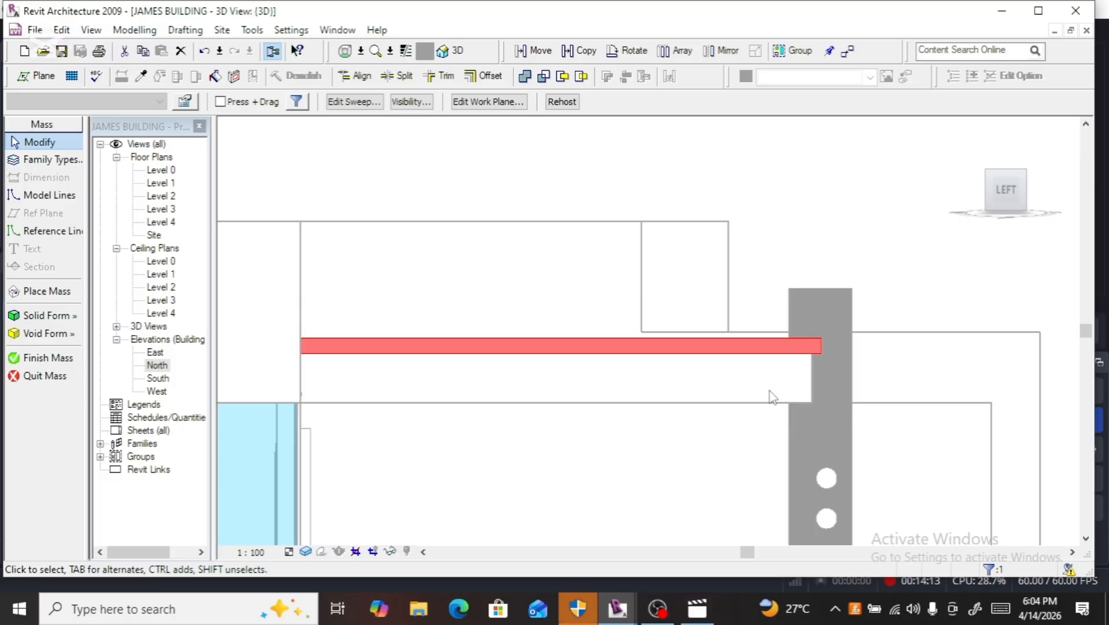
key(Down)
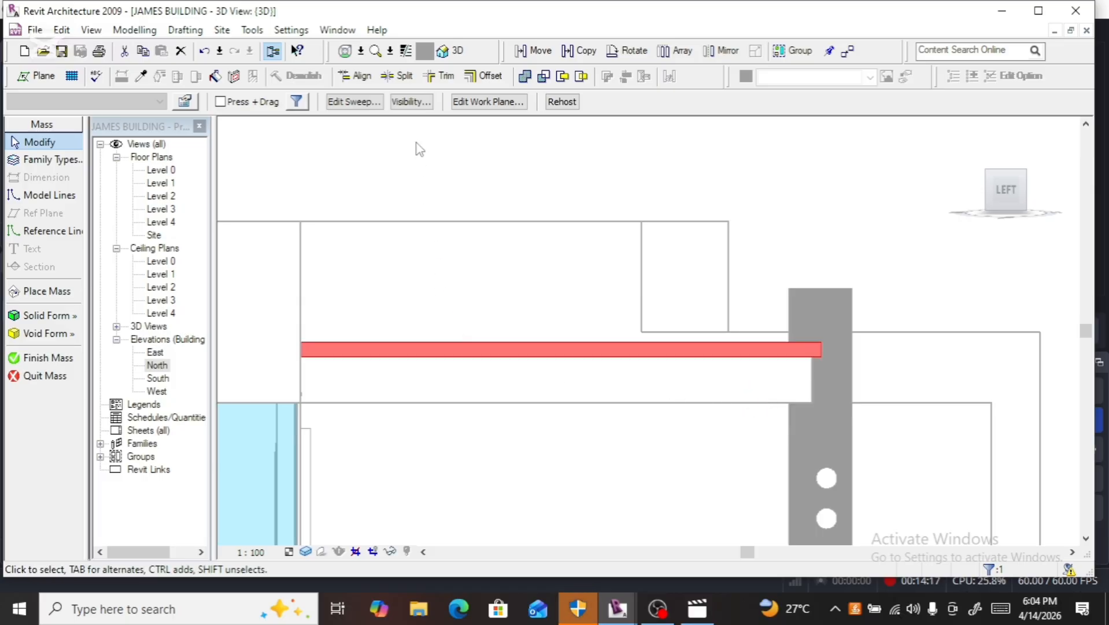
Step: Copy the sweep 500 mm straight down toward the beam's bottom edge
click(580, 50)
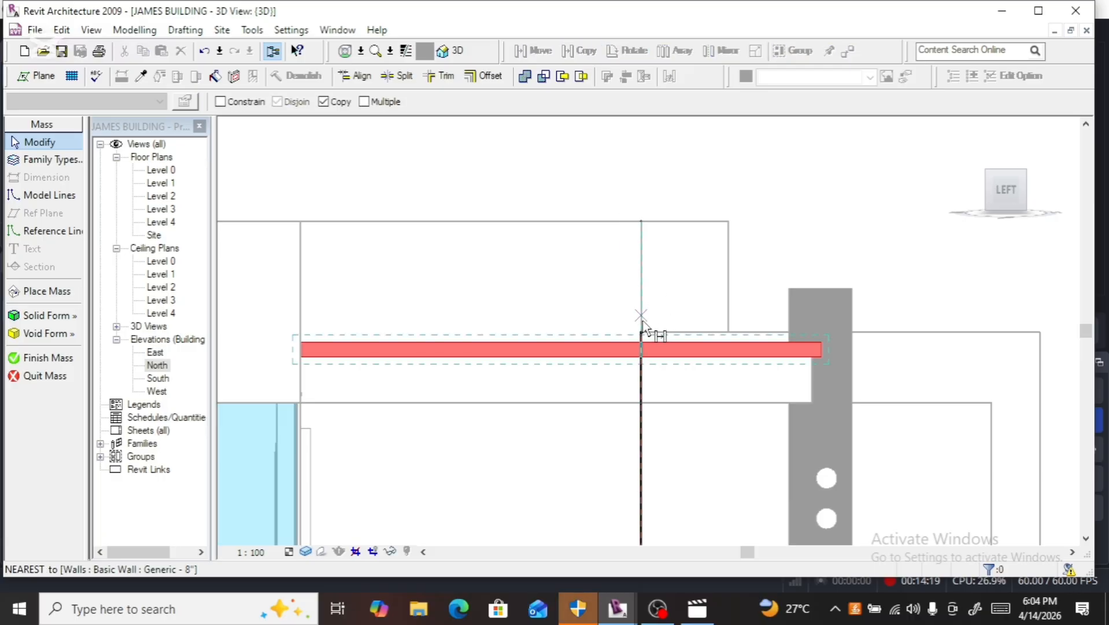
click(634, 343)
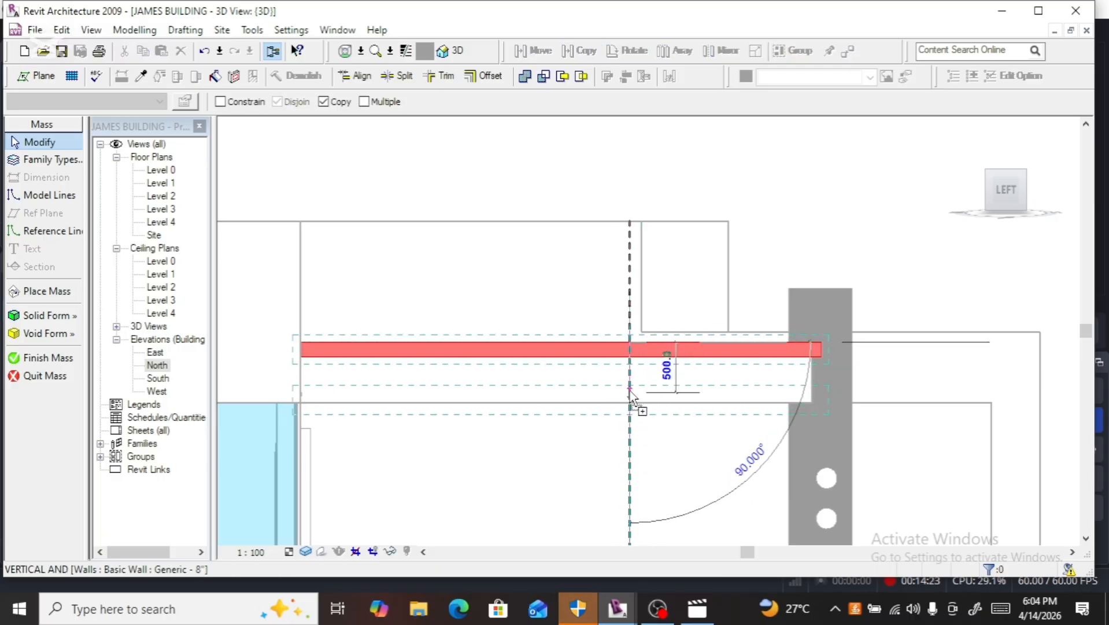
click(630, 395)
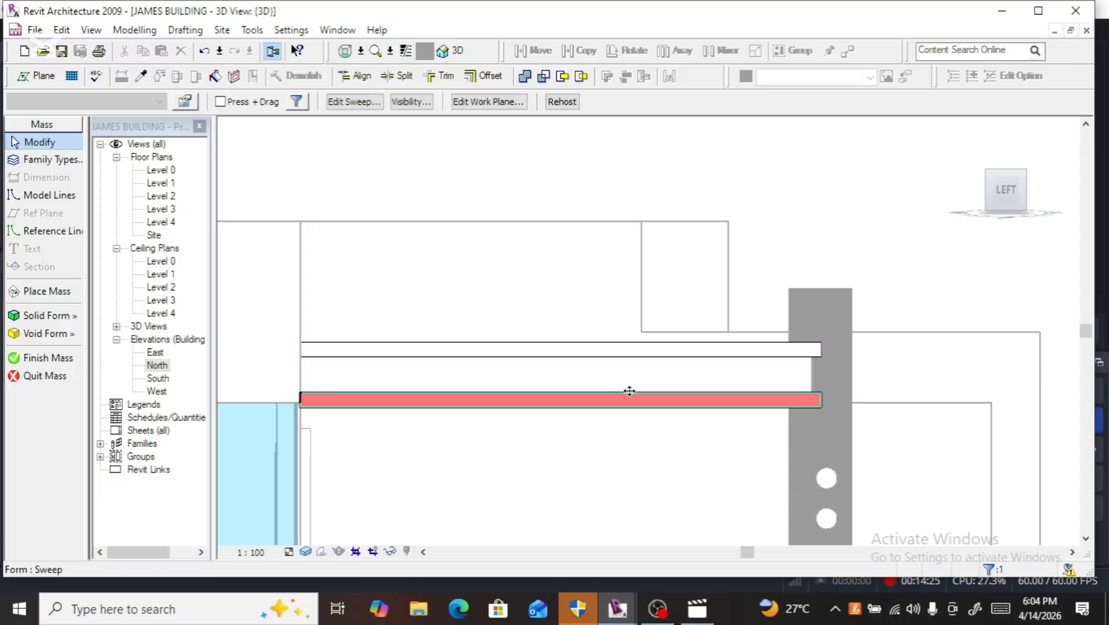
Step: Nudge the copied sweep up until its underside lines up with the beam's bottom edge, and deselect it
scroll(697, 456, up, 3)
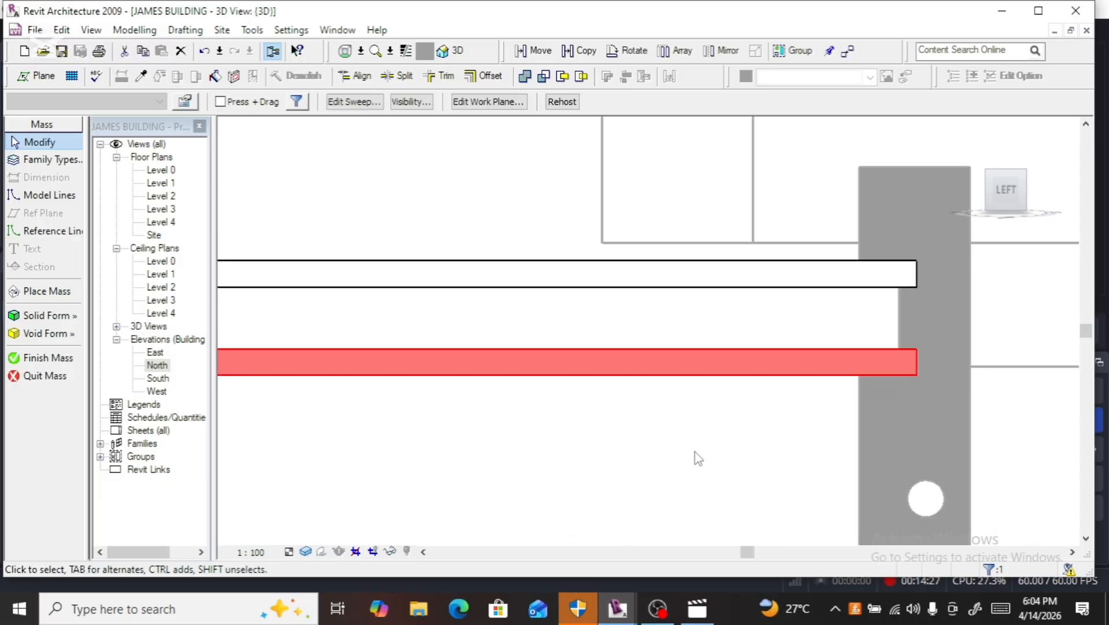
key(Up)
key(Up)
key(Up)
key(Up)
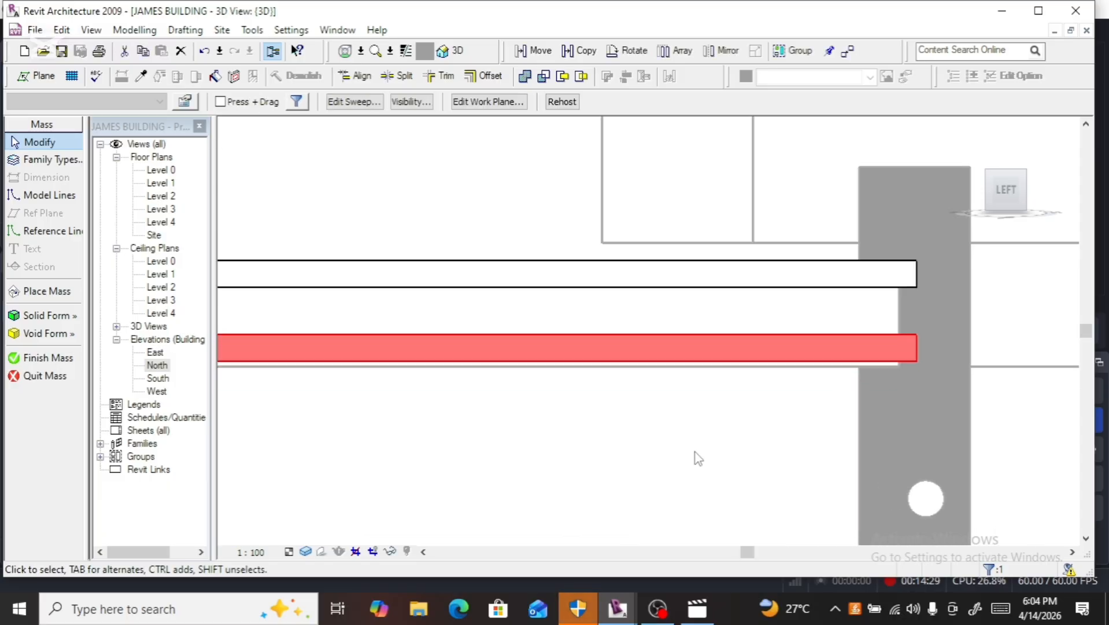
key(Down)
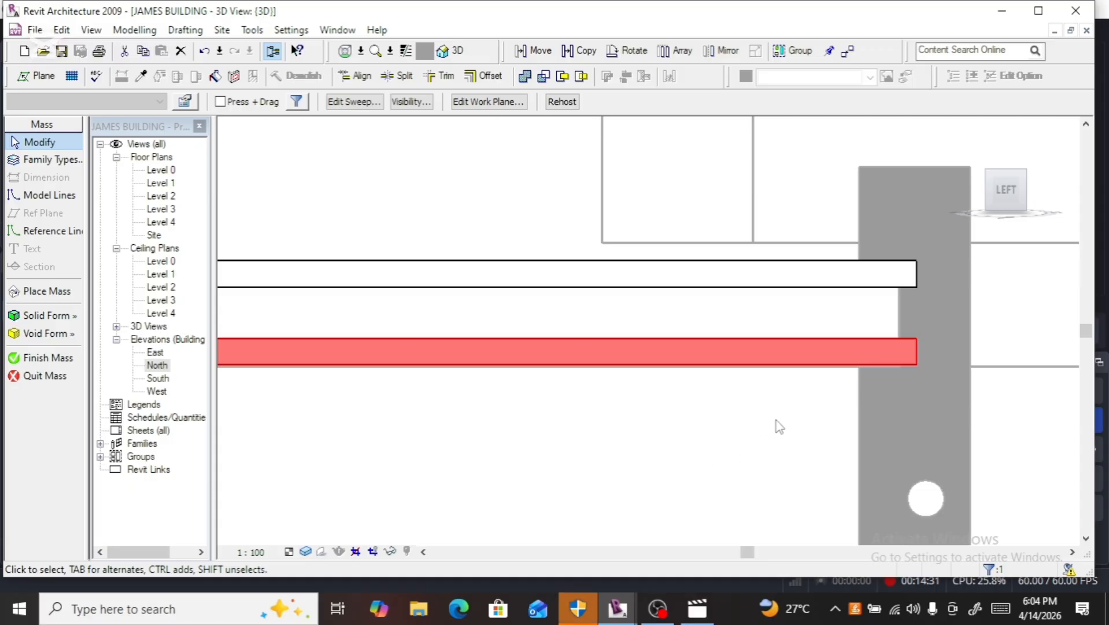
scroll(780, 426, up, 3)
key(Down)
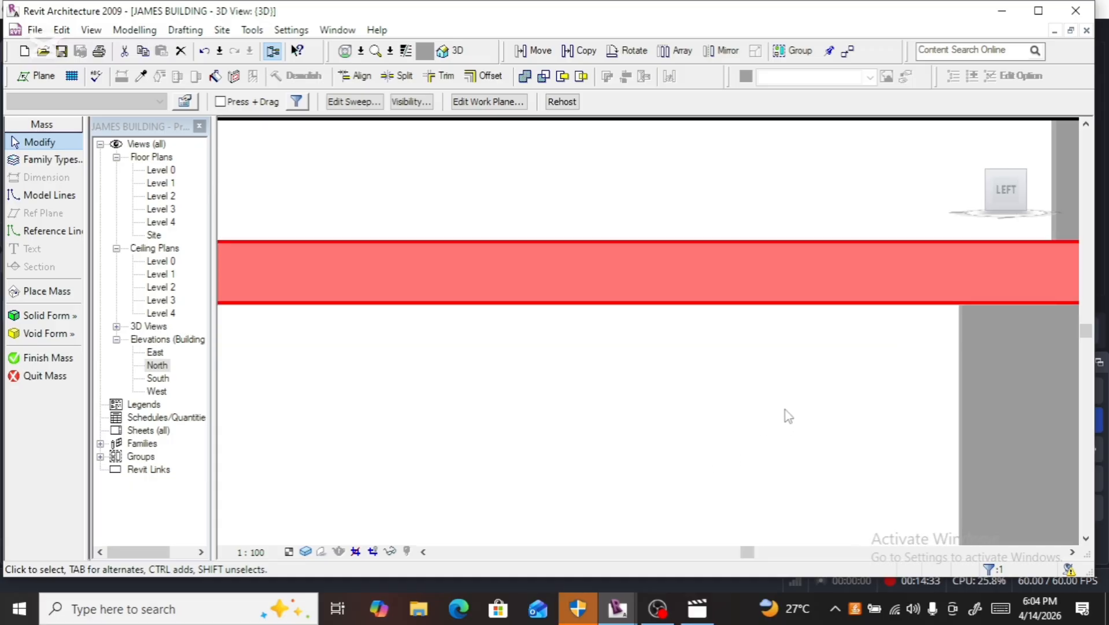
scroll(788, 415, down, 5)
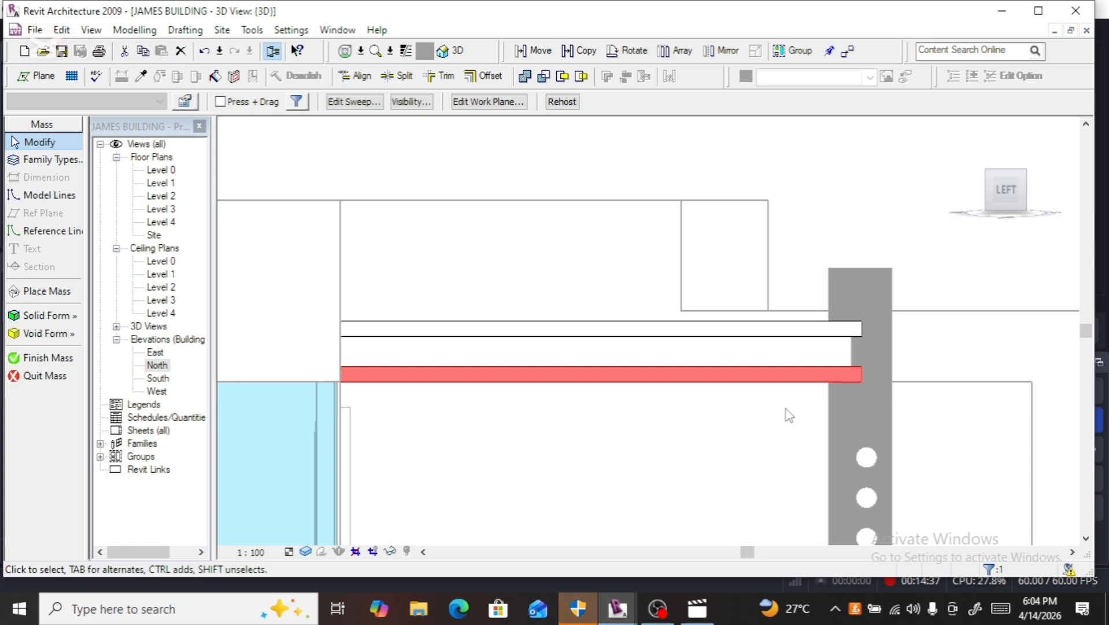
scroll(786, 409, down, 2)
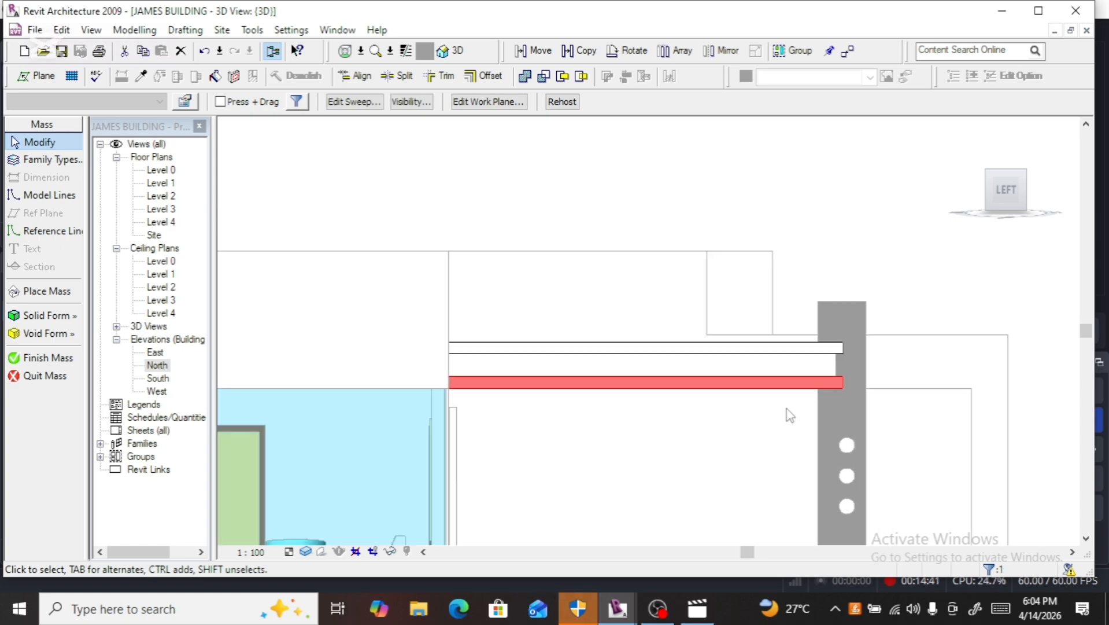
key(Escape)
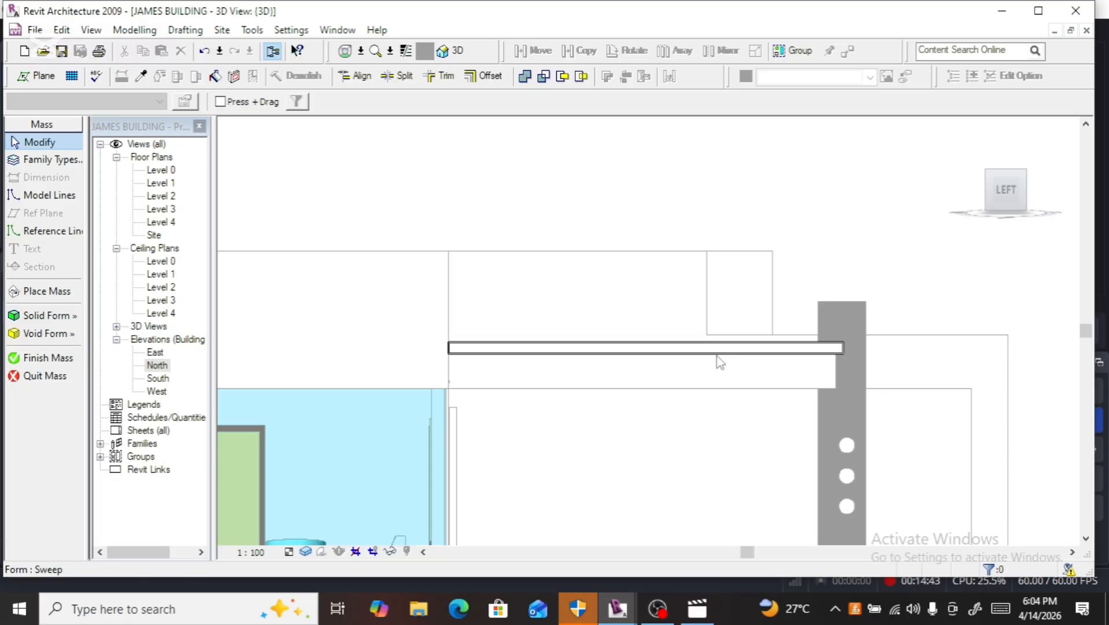
Step: Open the upper sweep for editing and select its profile, viewed from the front
click(720, 359)
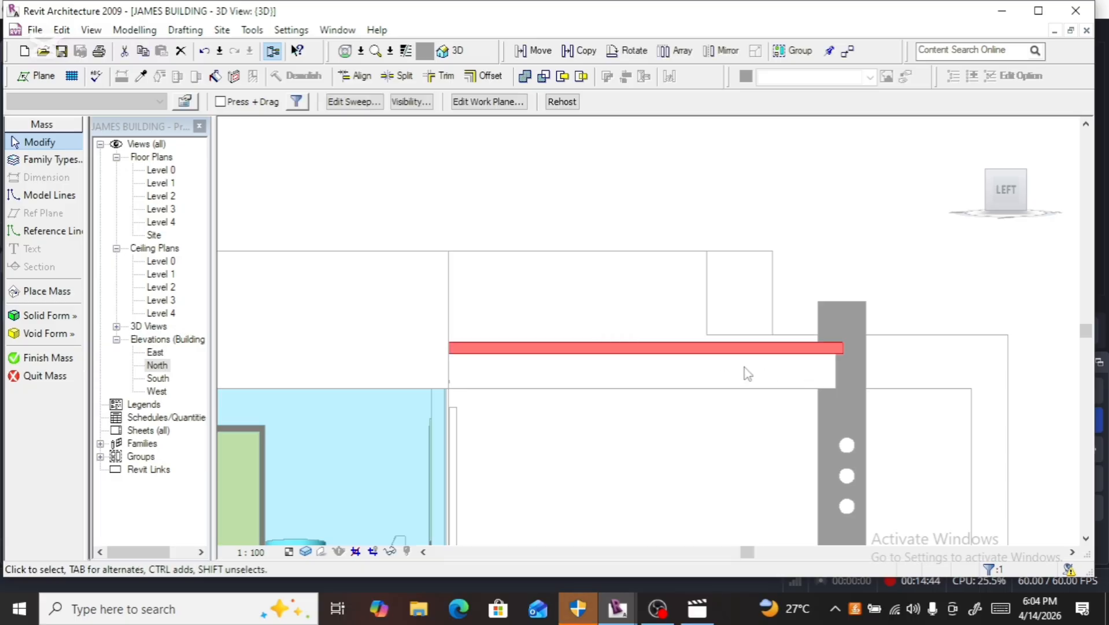
click(353, 102)
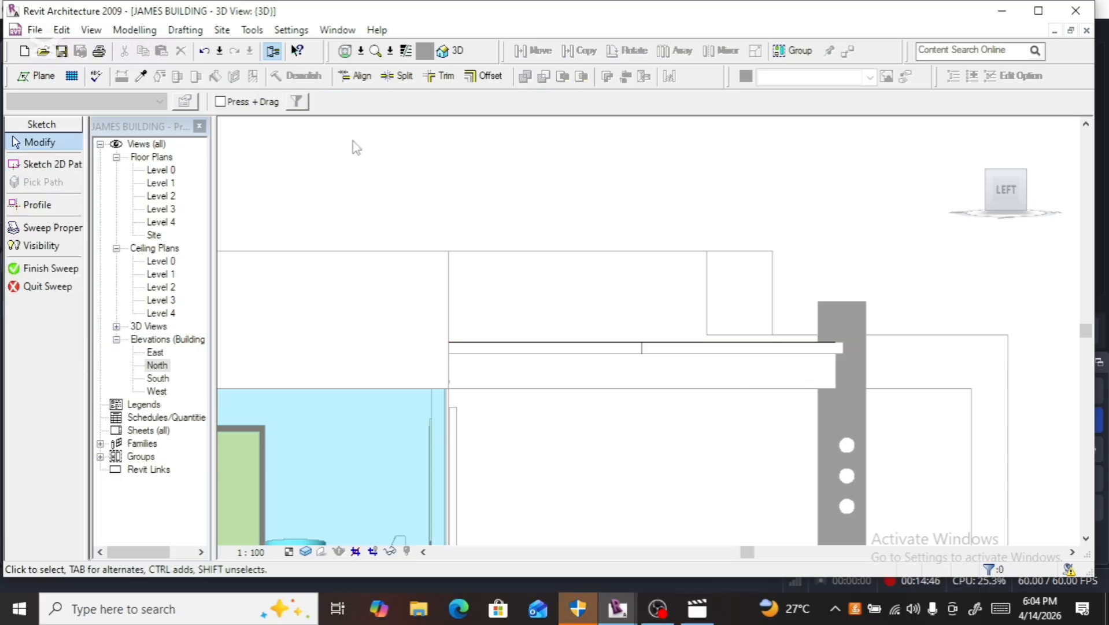
click(642, 342)
mouse_move(1021, 218)
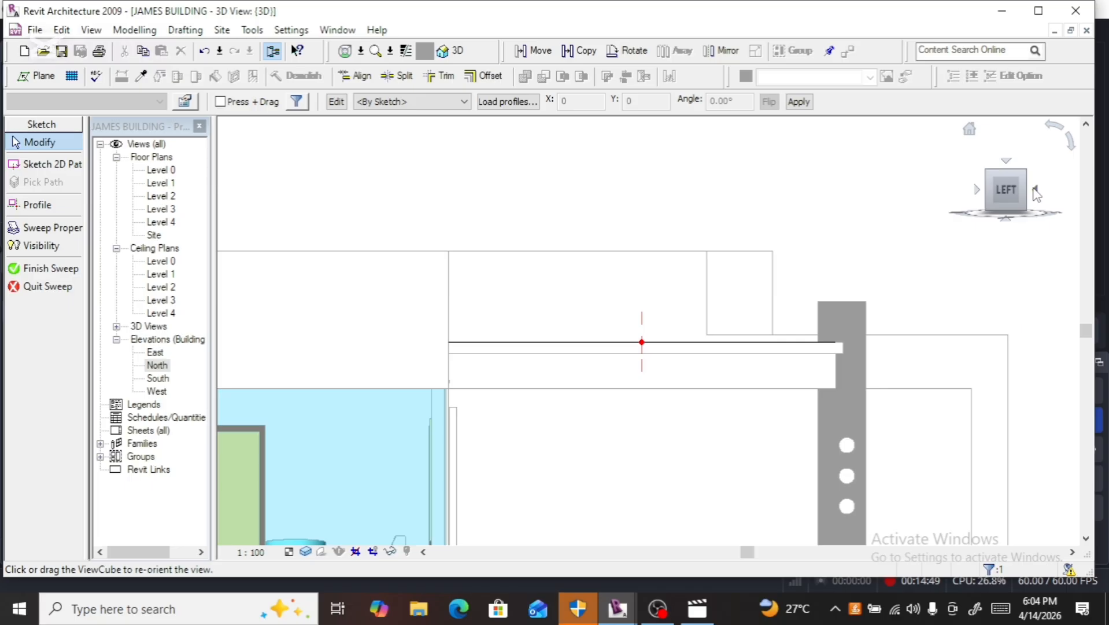
click(1036, 194)
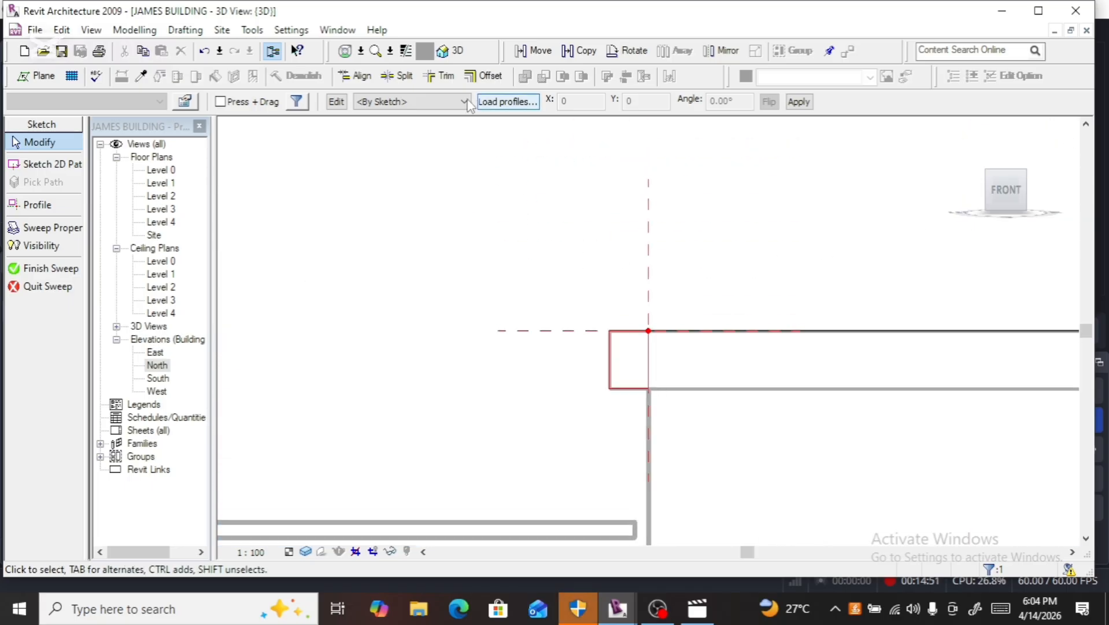
Step: Widen the sweep's rectangular profile to about 280 by moving its inner vertical edge, and finish the profile and the sweep
click(336, 101)
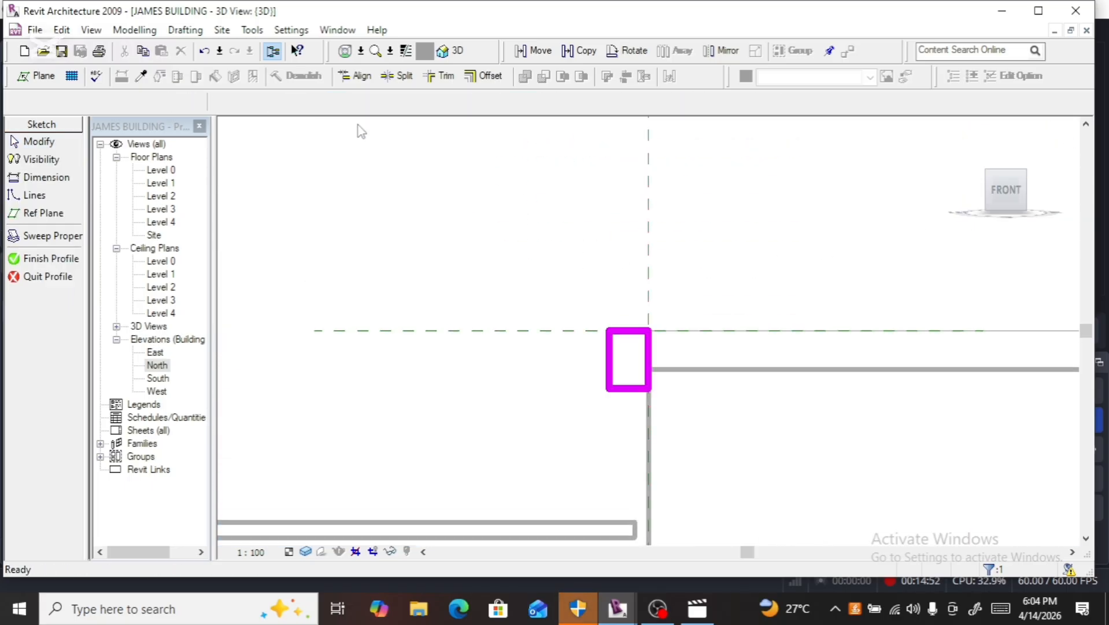
click(644, 354)
drag(645, 354, 725, 358)
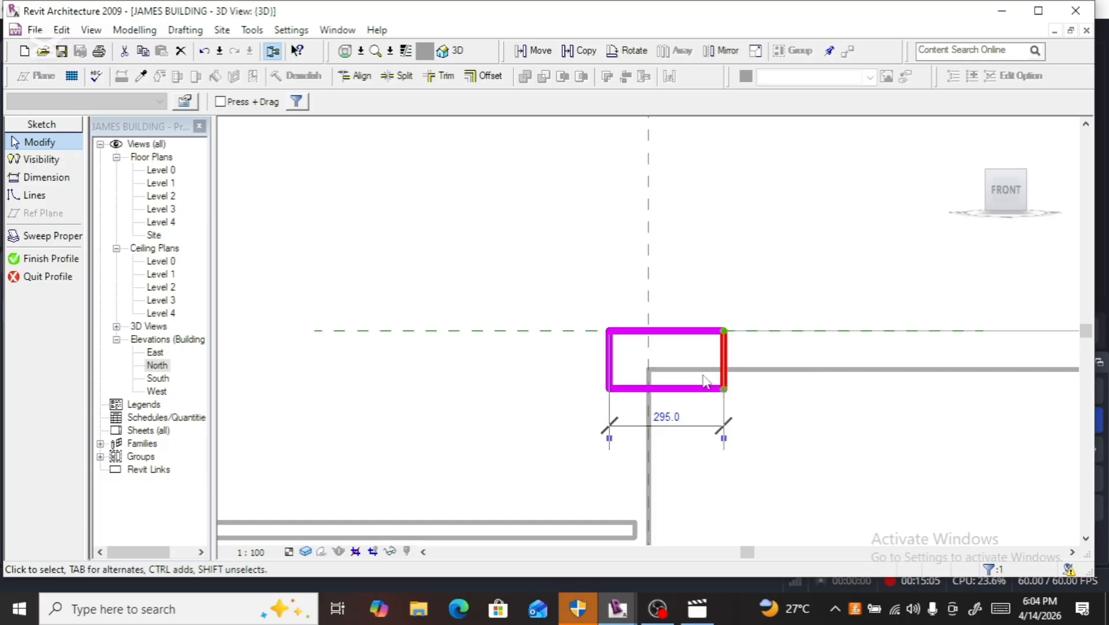
mouse_move(721, 358)
mouse_down()
mouse_move(707, 364)
mouse_move(719, 372)
mouse_up()
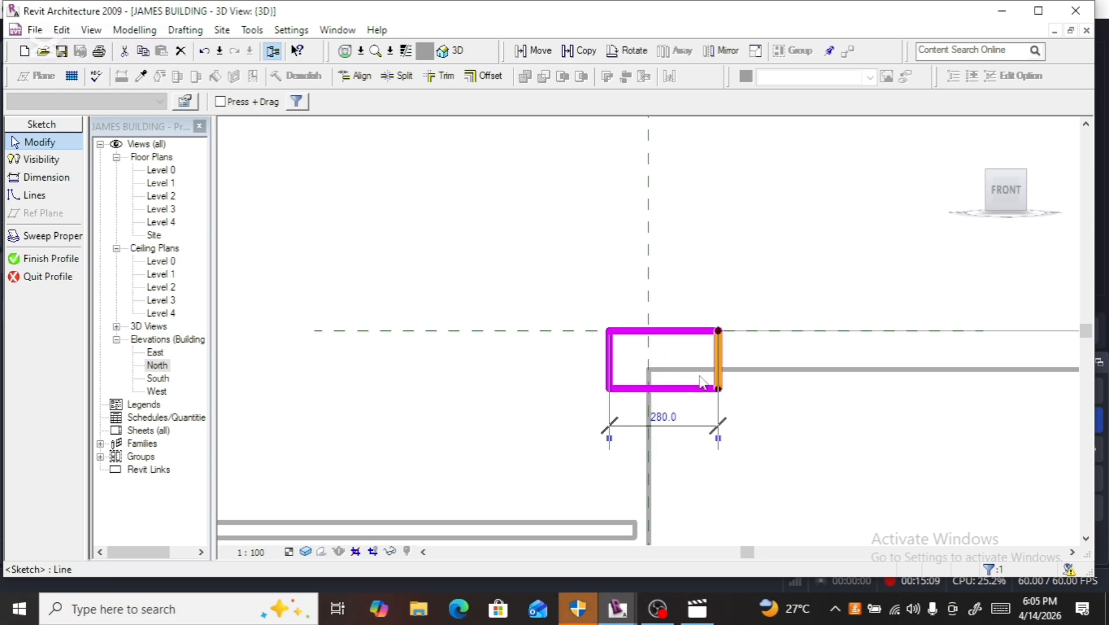
click(46, 258)
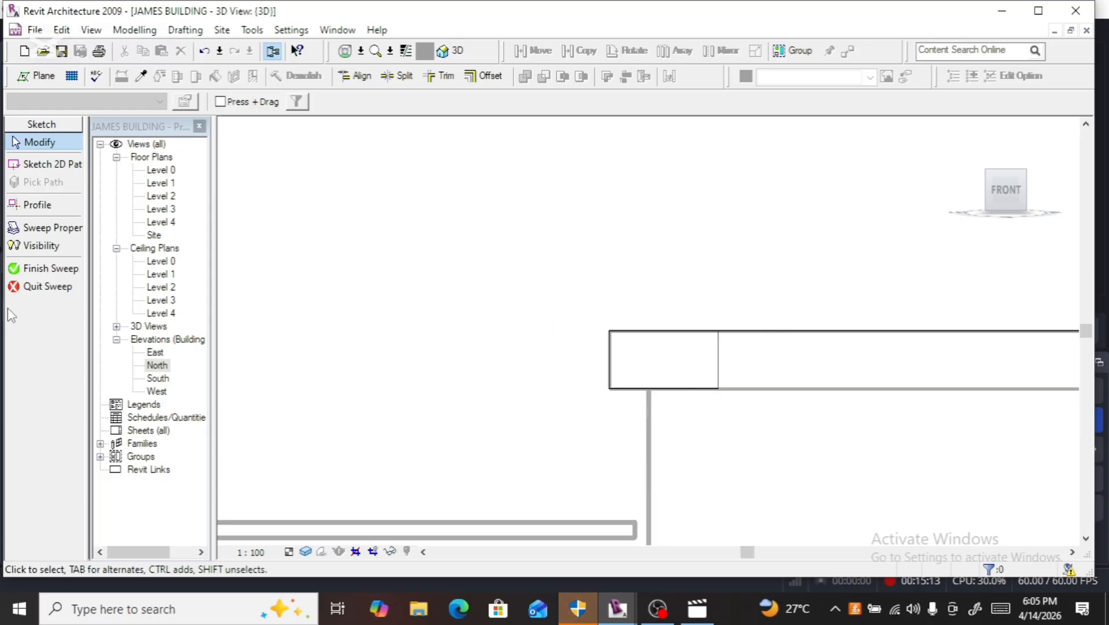
click(42, 268)
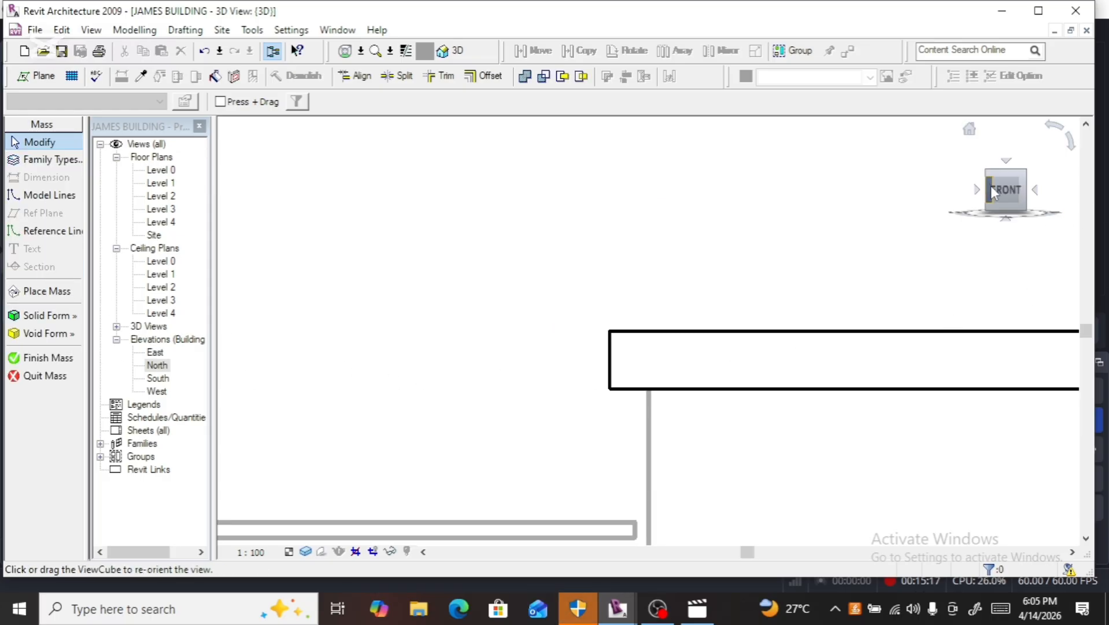
Step: Copy the roof-edge sweep straight down to the lower edge of the fascia in the left view
click(978, 190)
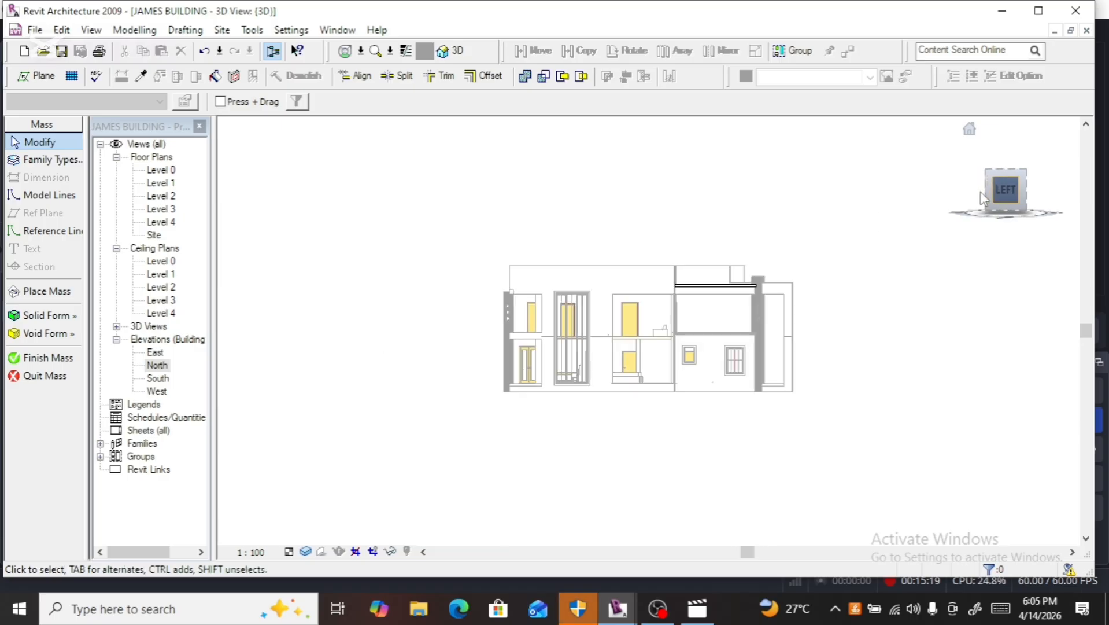
scroll(727, 297, up, 5)
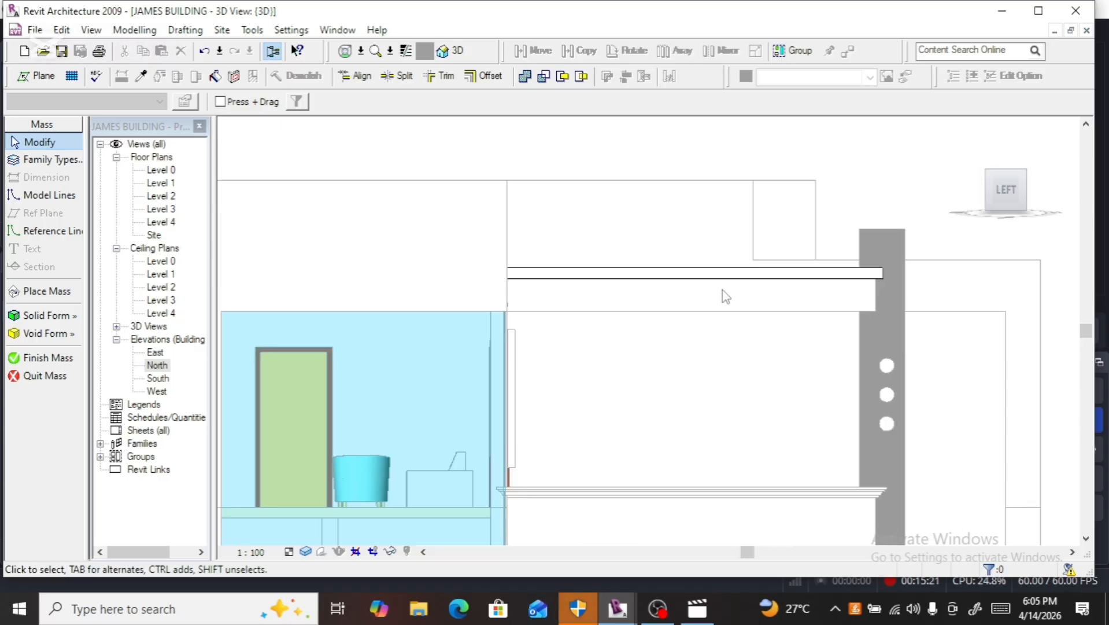
click(728, 276)
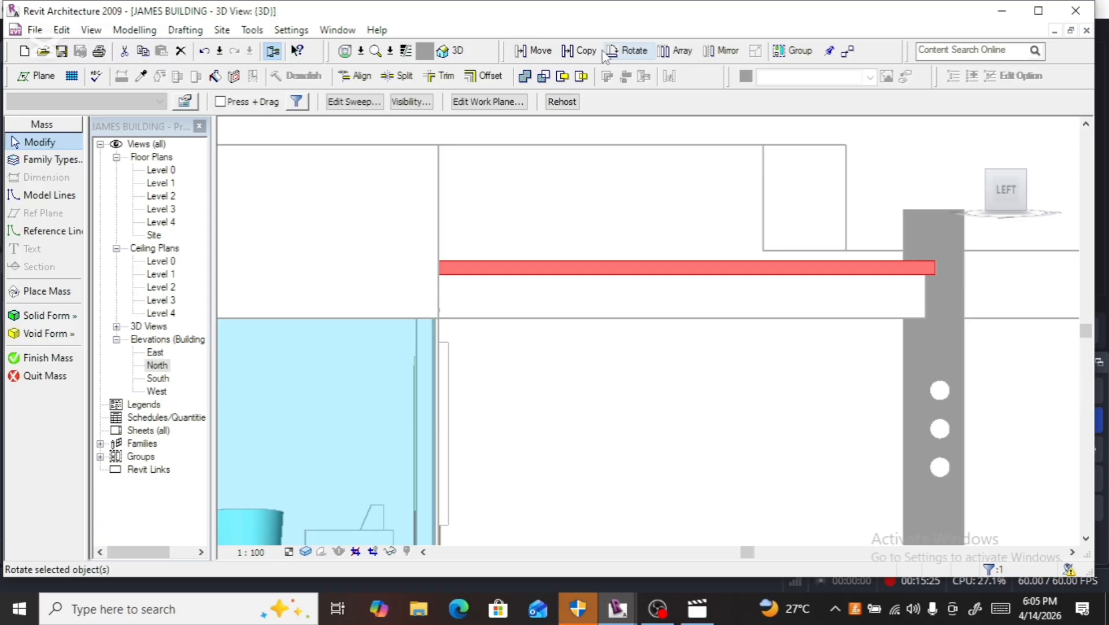
click(578, 50)
click(709, 267)
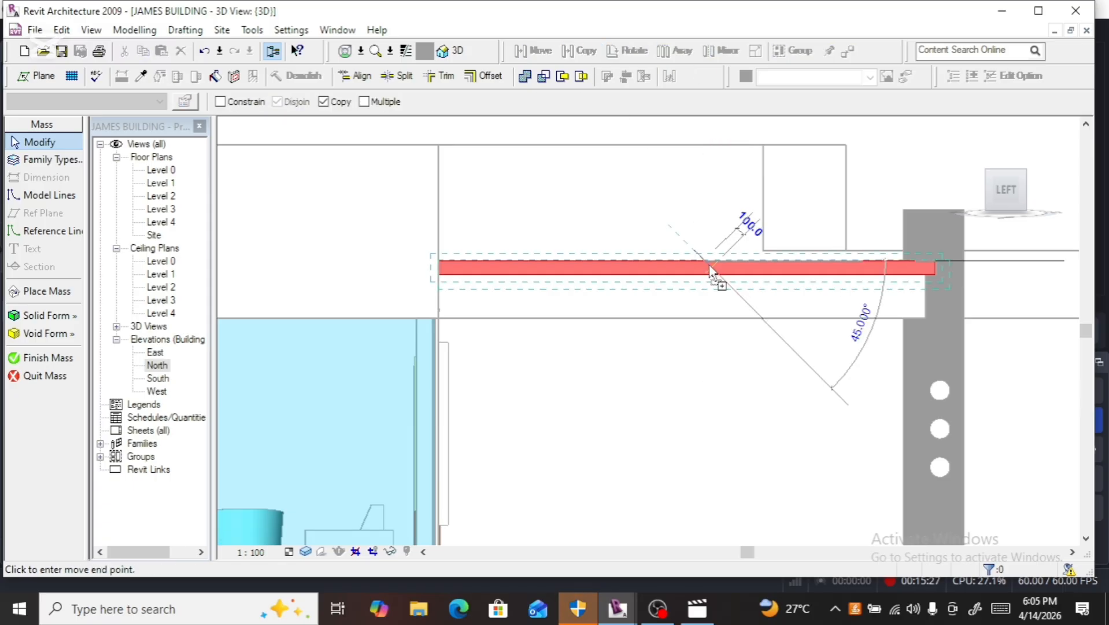
click(707, 314)
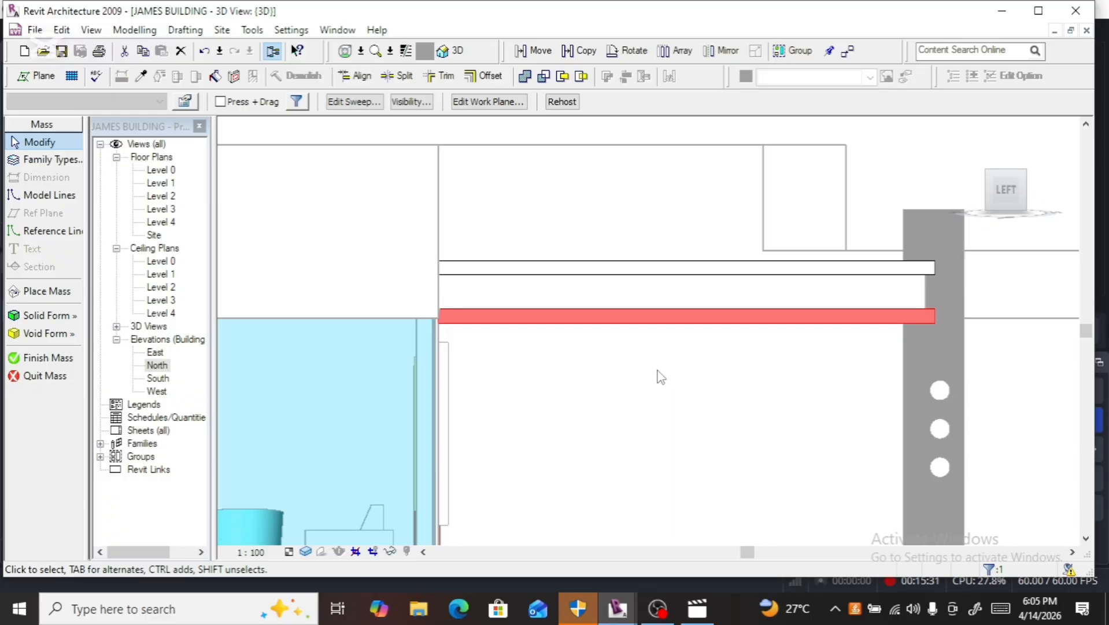
Step: Nudge the copied sweep vertically until its underside lines up with the fascia's lower edge, and finish the mass
scroll(661, 376, up, 1)
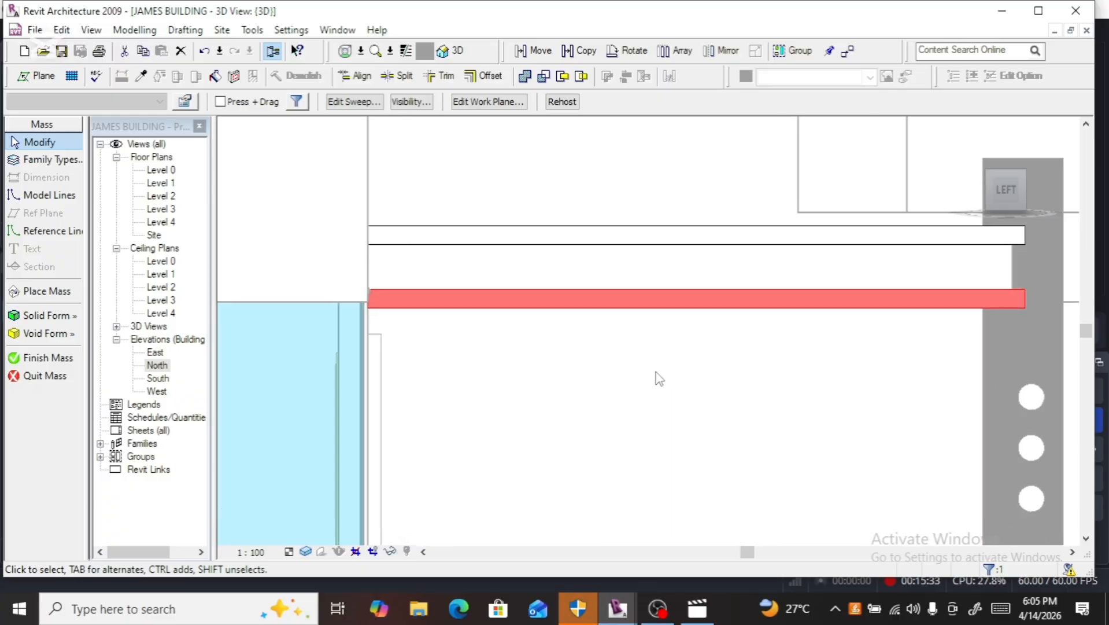
scroll(660, 379, up, 1)
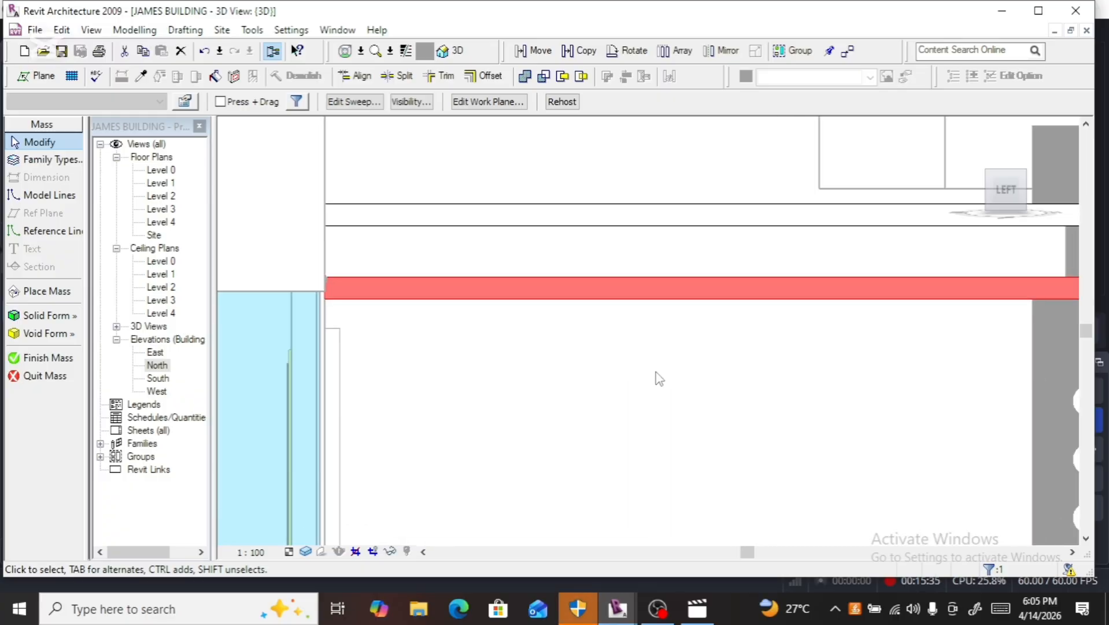
key(Up)
key(Up)
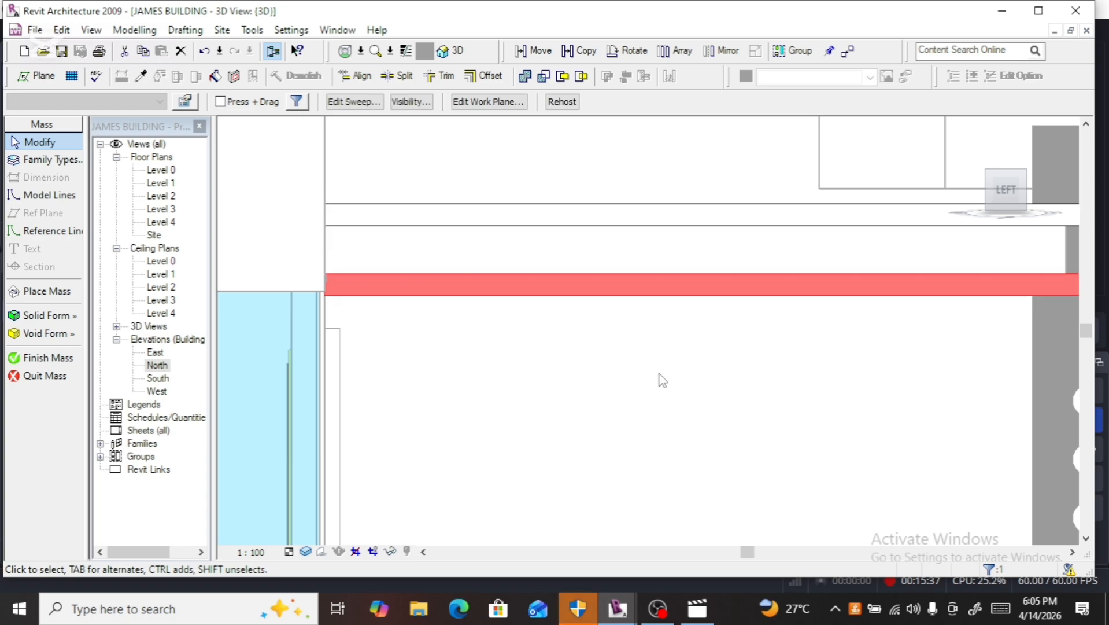
scroll(331, 300, up, 5)
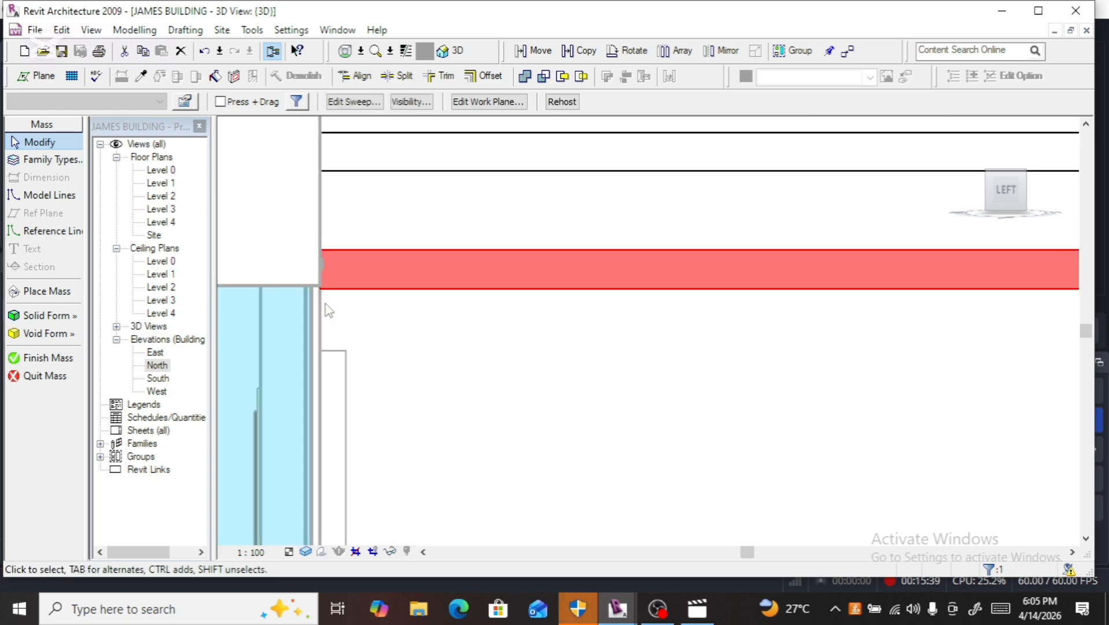
key(Up)
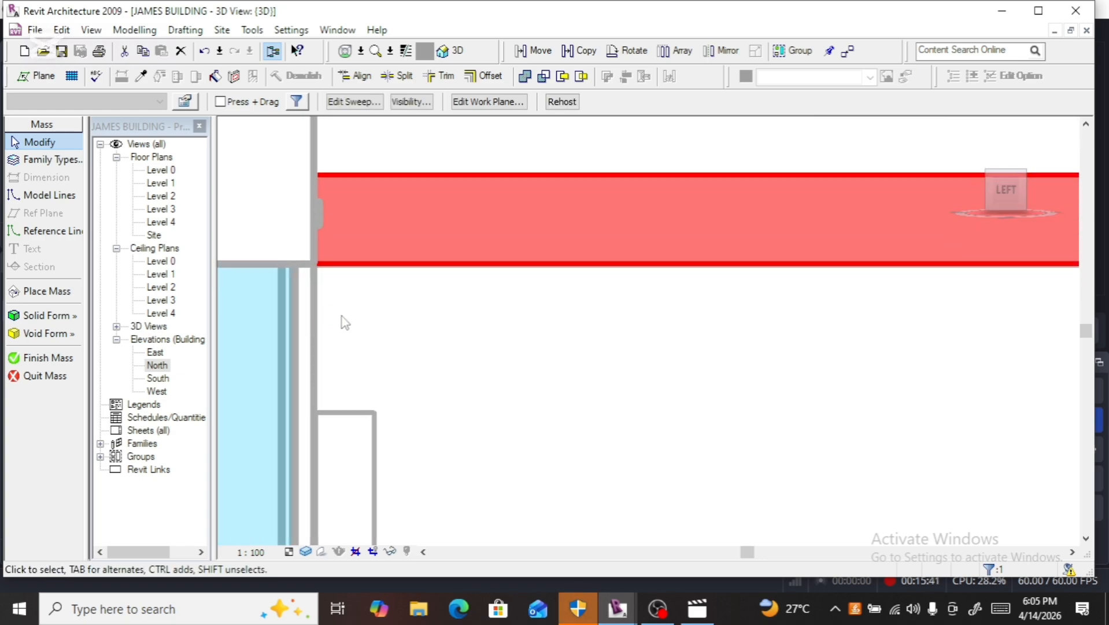
key(Down)
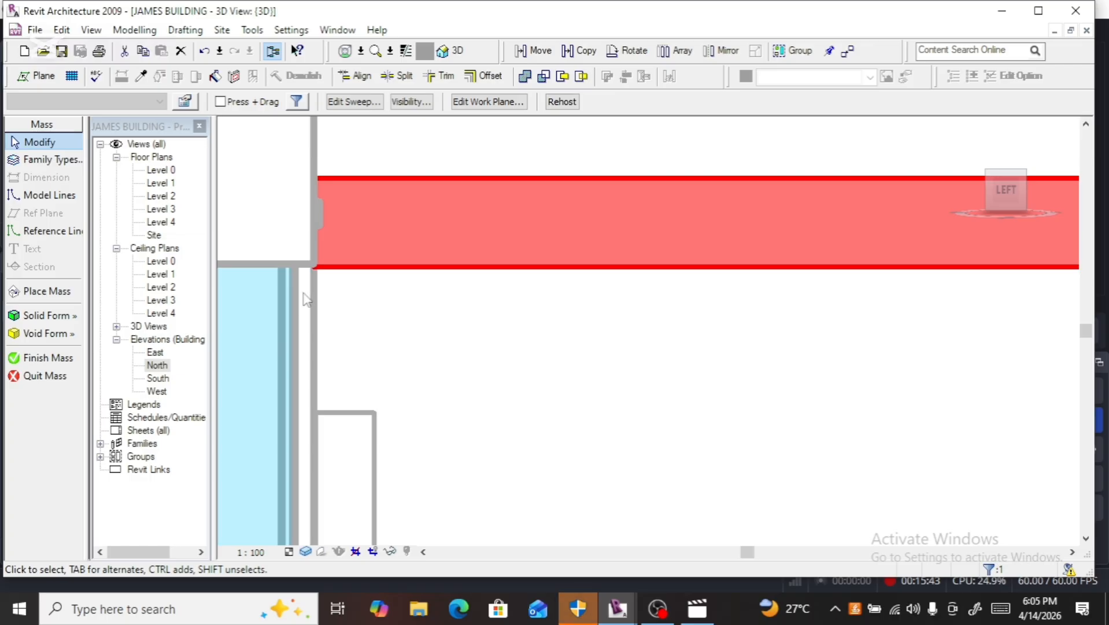
scroll(347, 310, down, 5)
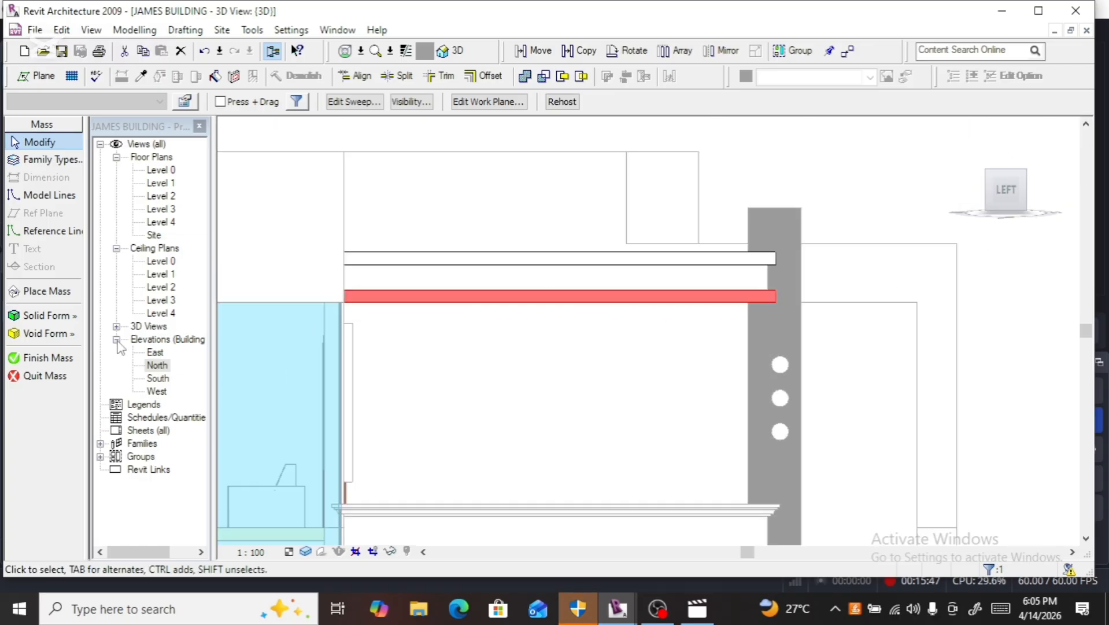
click(53, 359)
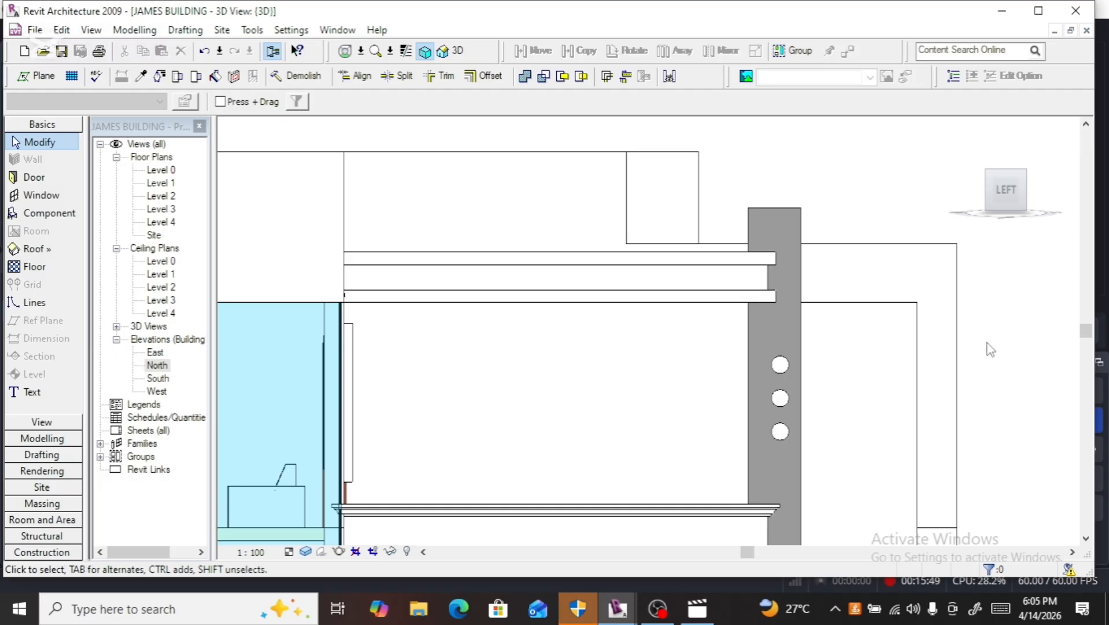
Step: Inspect the two fascia bands in 3D, especially where they meet the corner window and the wall
click(1026, 200)
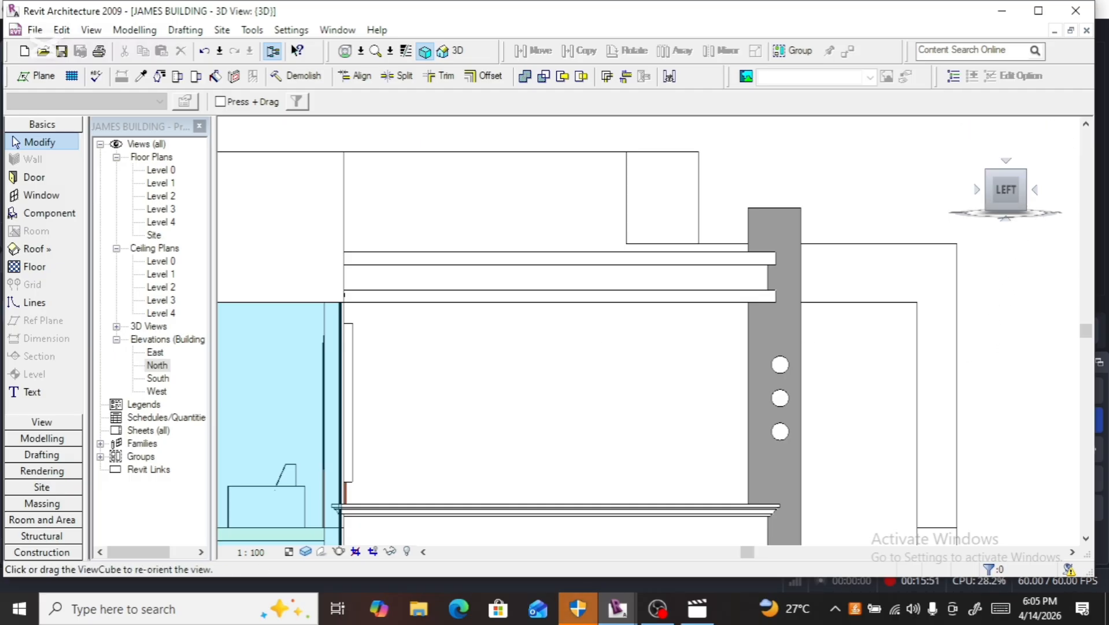
drag(1026, 210, 1028, 190)
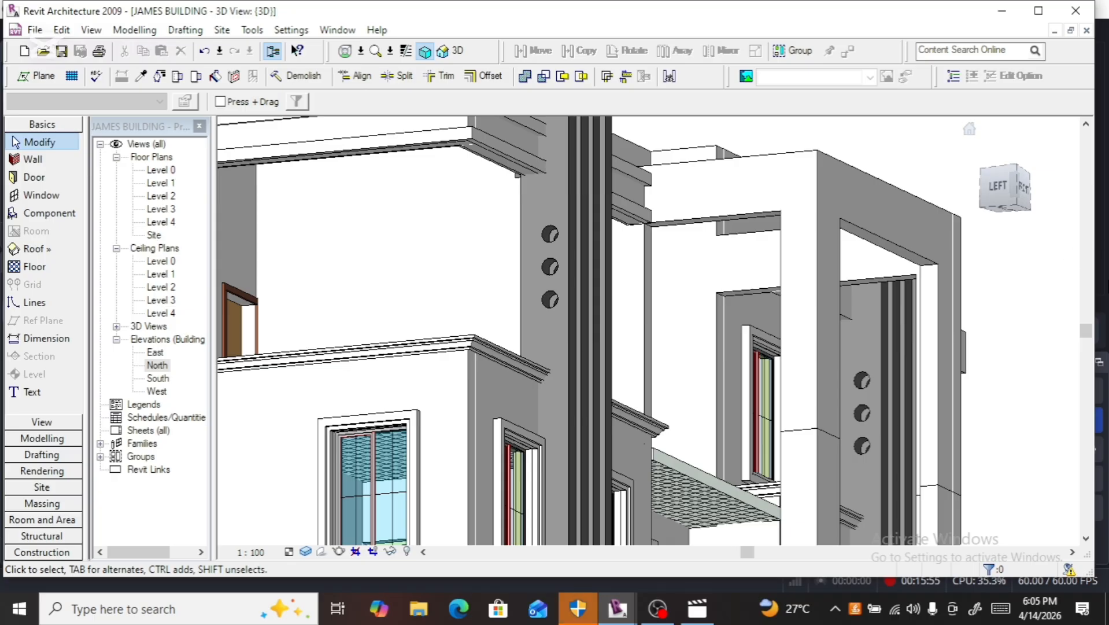
scroll(707, 332, down, 3)
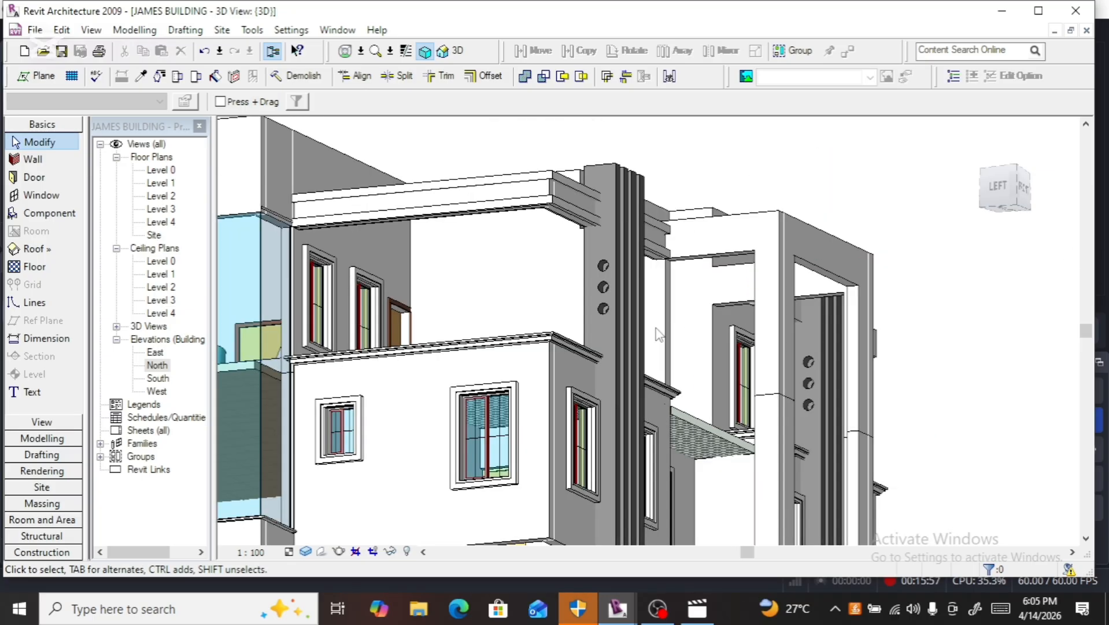
scroll(298, 216, up, 2)
scroll(297, 216, up, 5)
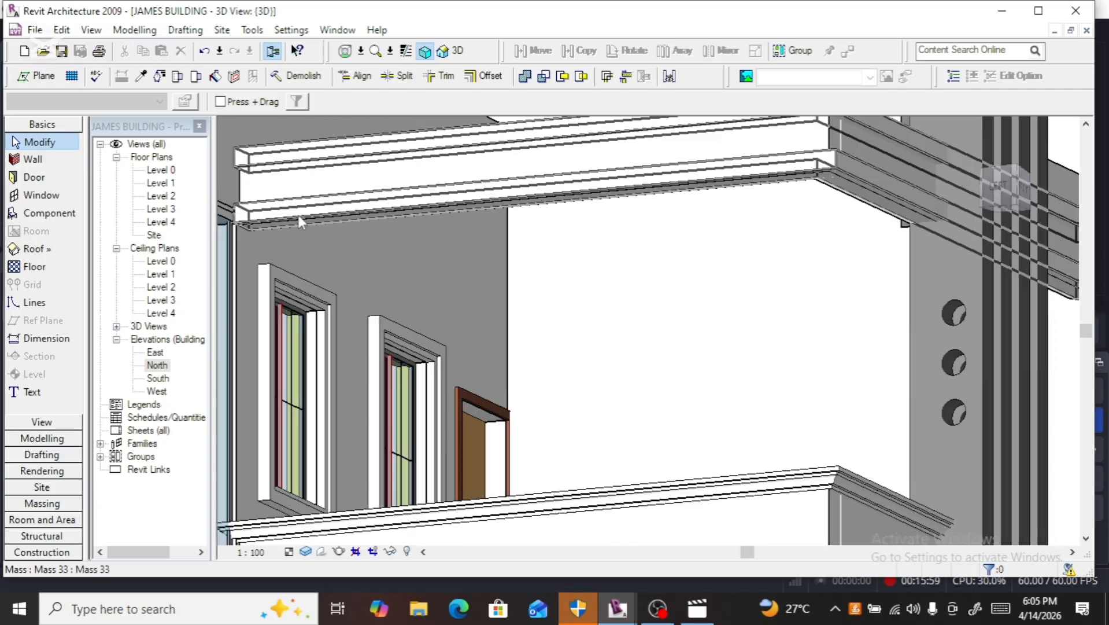
scroll(574, 236, down, 3)
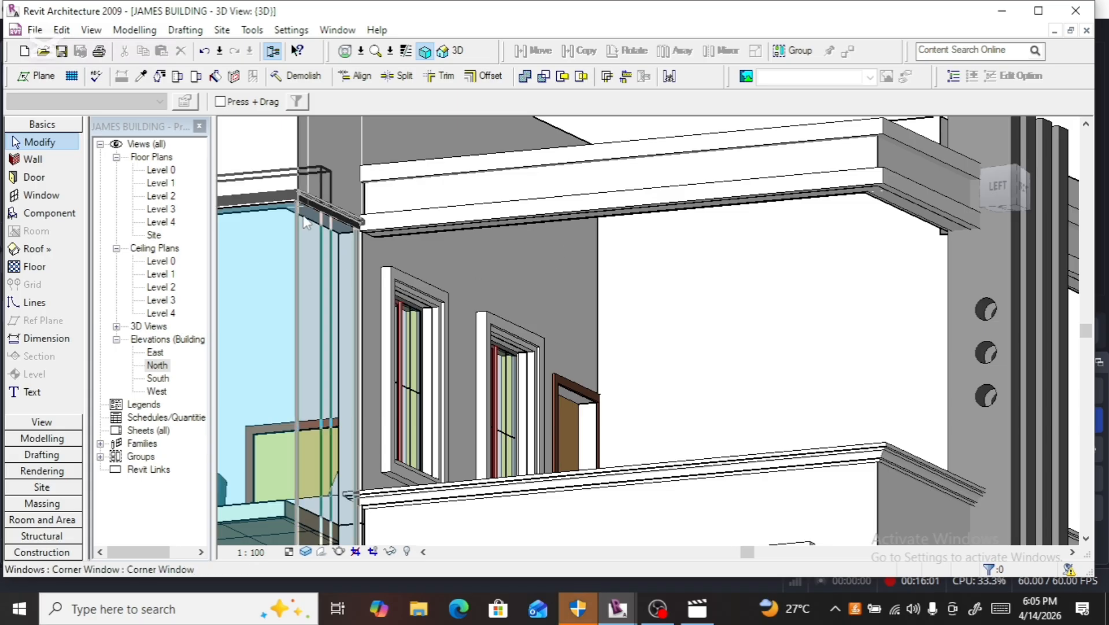
scroll(391, 269, up, 2)
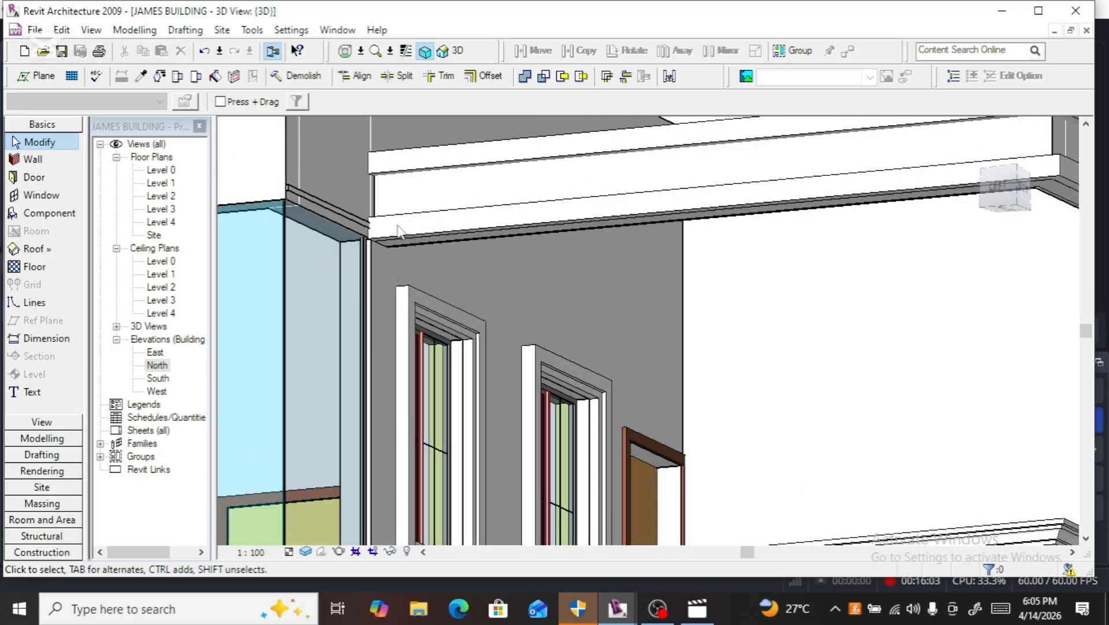
Step: Reopen the band mass to check the lower sweep's alignment with the wall corner from the side and below, and finish the mass
click(429, 233)
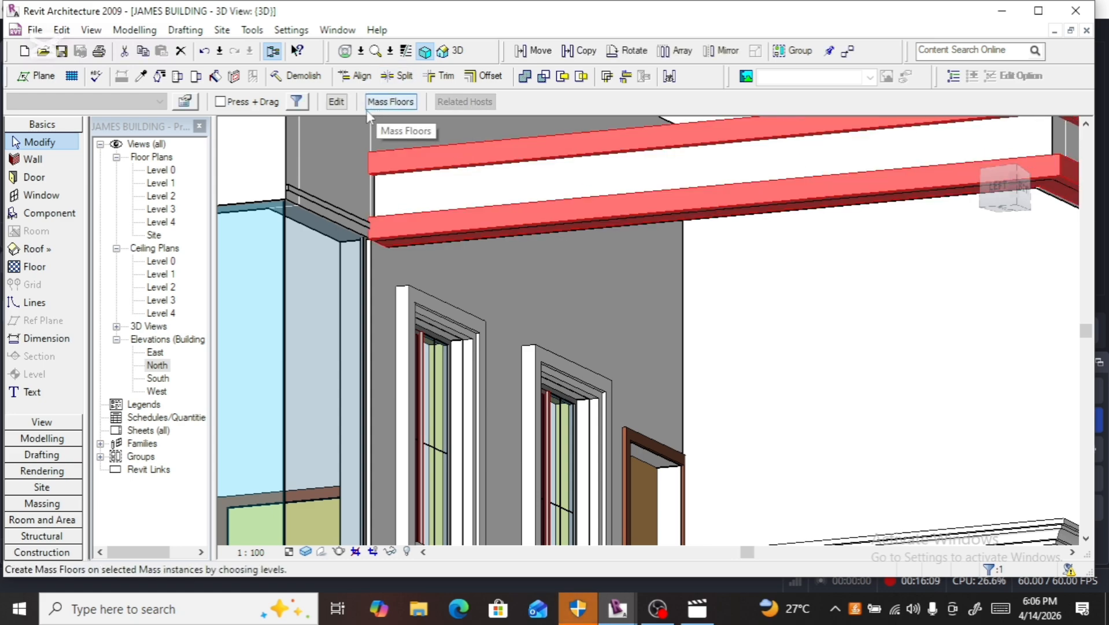
click(336, 101)
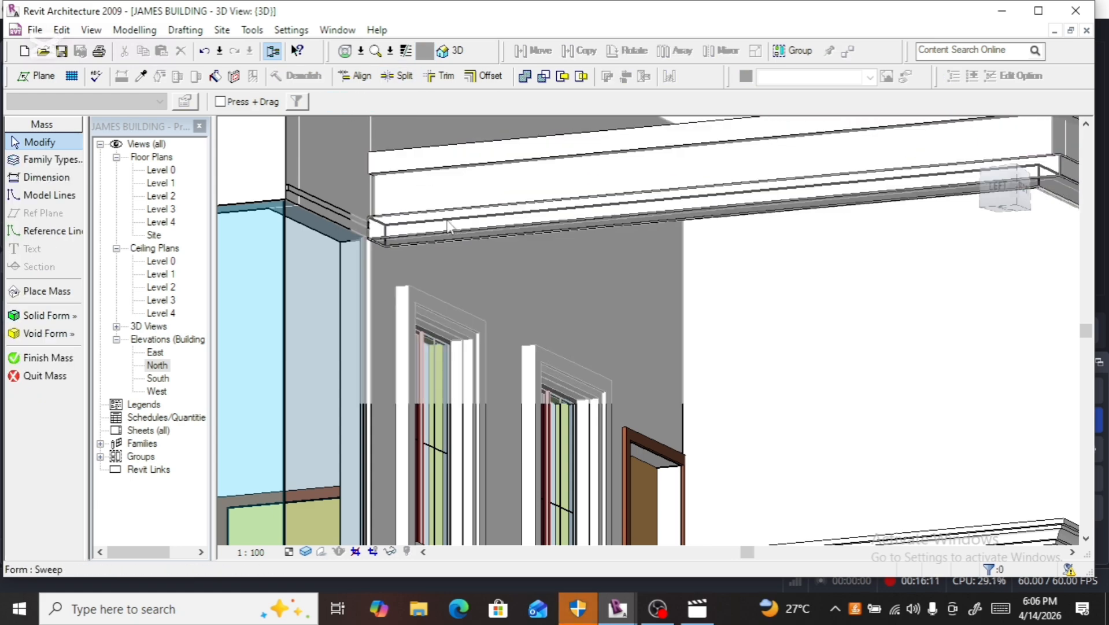
click(501, 218)
scroll(501, 218, down, 3)
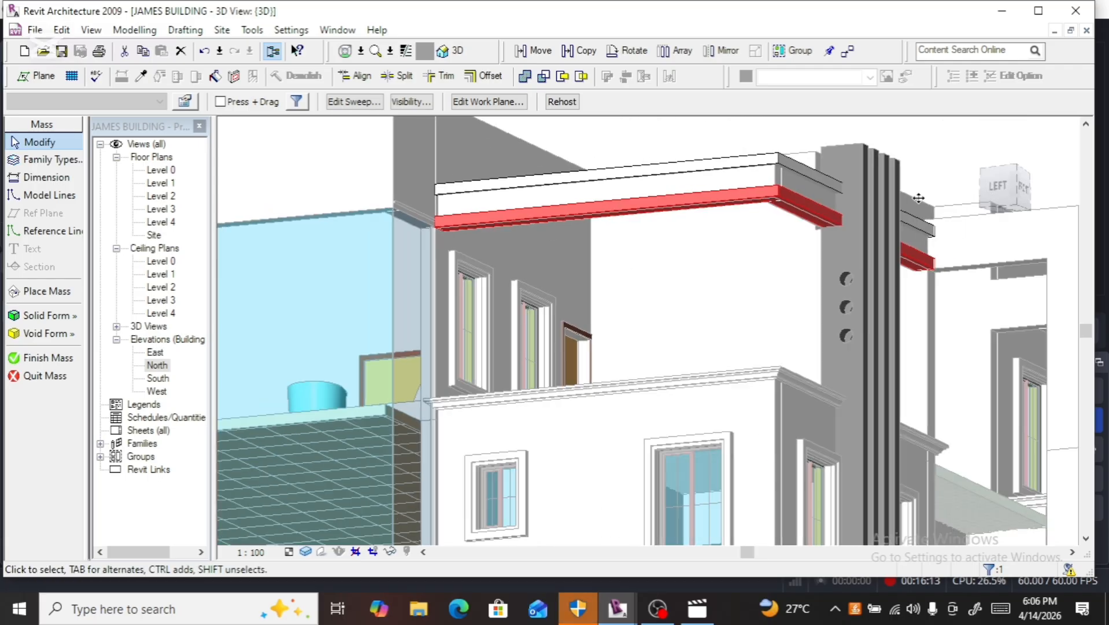
click(1002, 188)
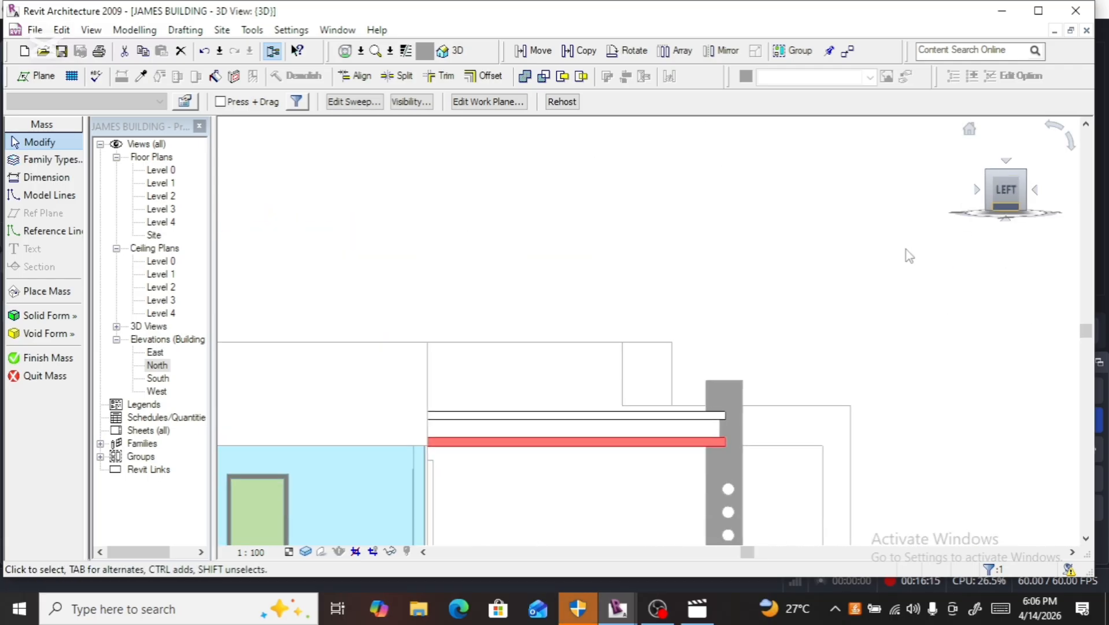
scroll(493, 338, up, 5)
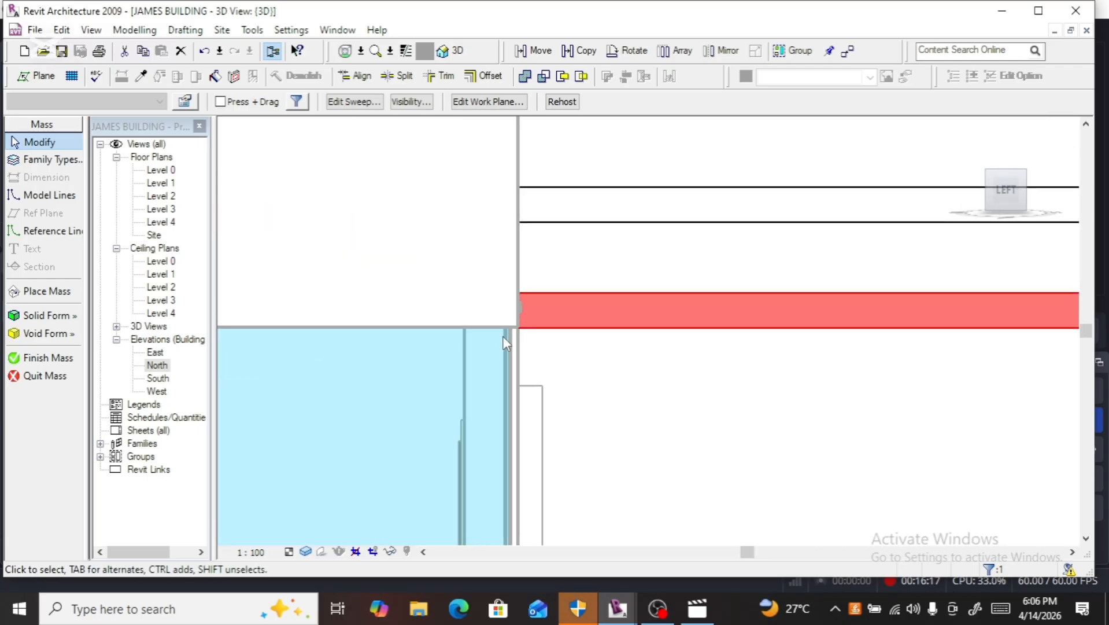
scroll(533, 375, up, 1)
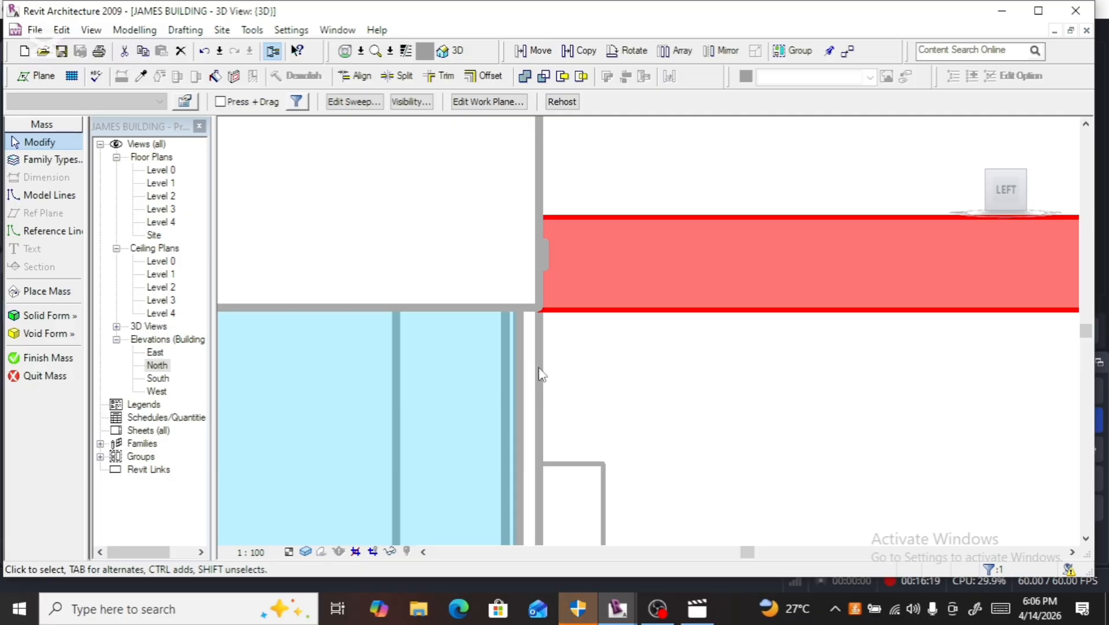
scroll(518, 313, up, 2)
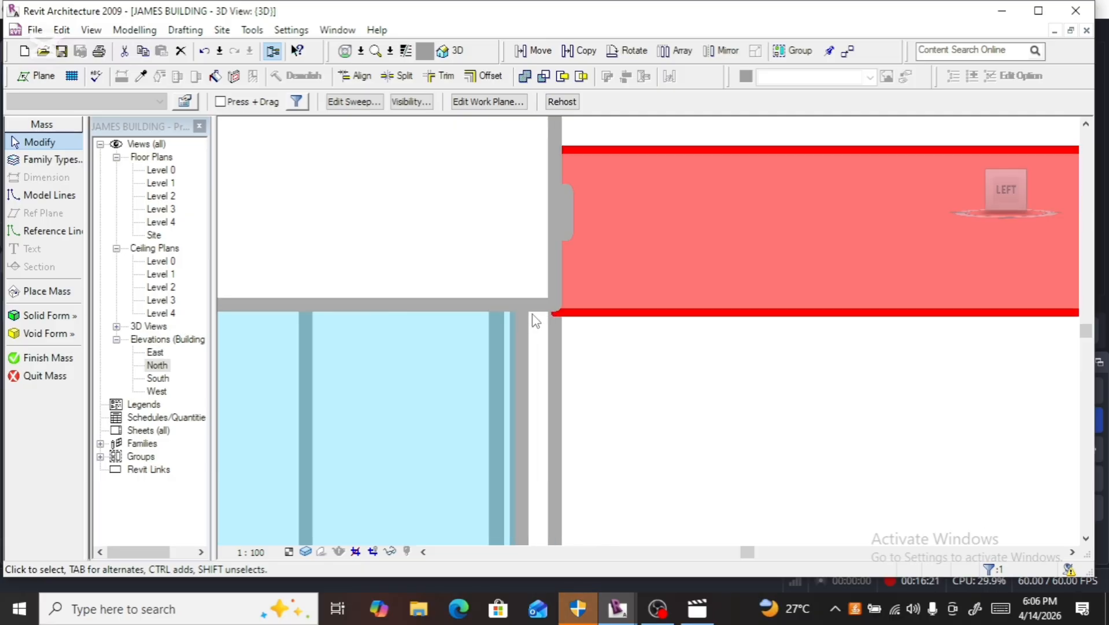
scroll(536, 319, down, 3)
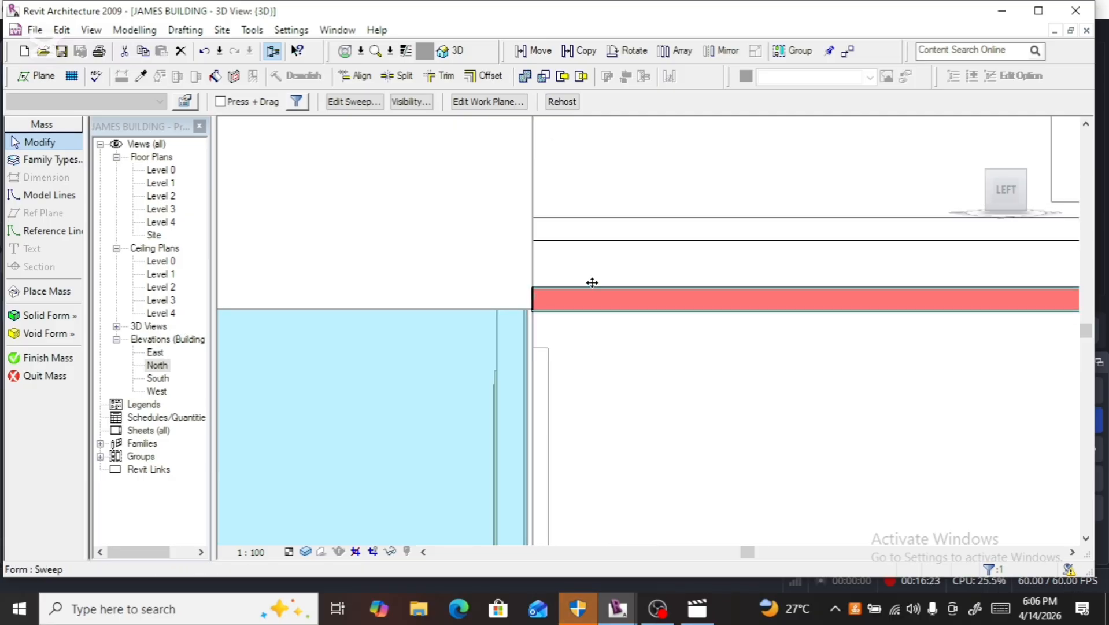
drag(993, 194, 987, 167)
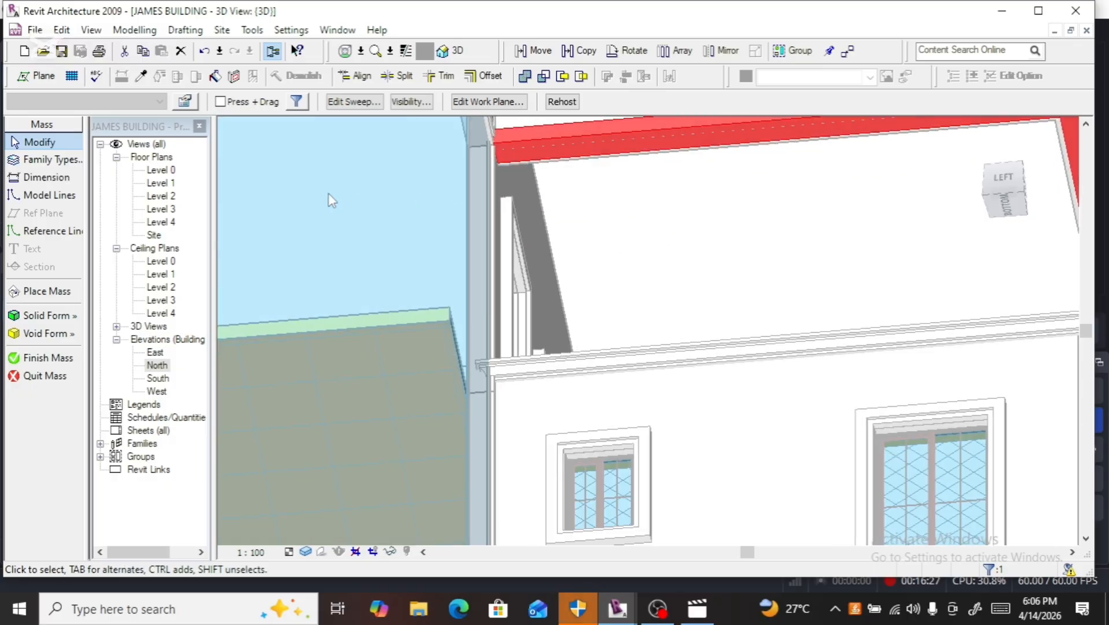
click(44, 361)
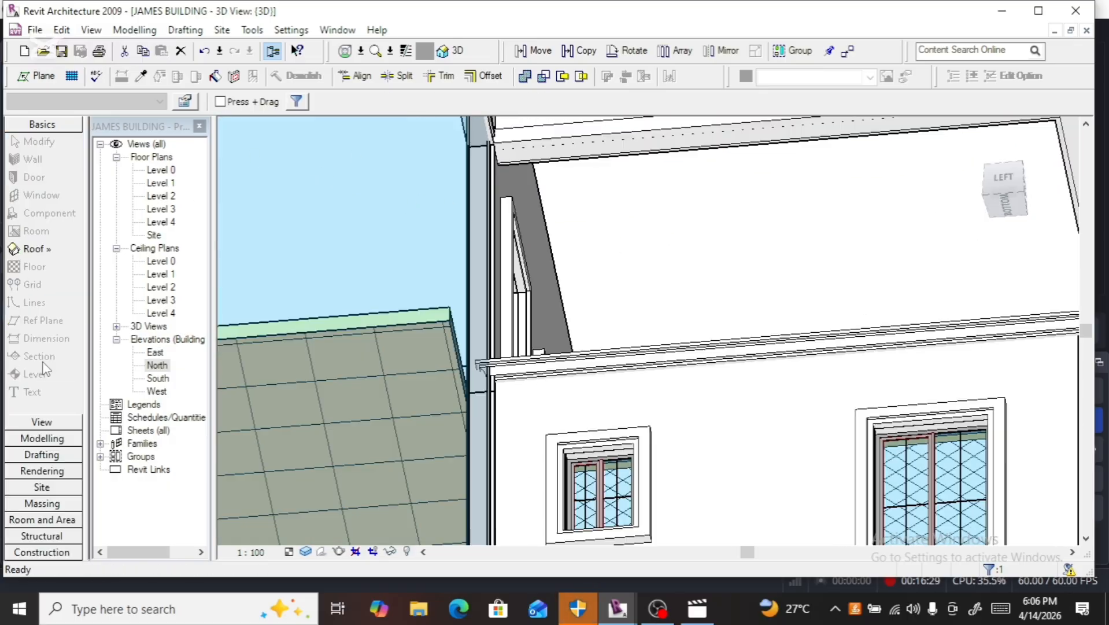
scroll(255, 384, down, 3)
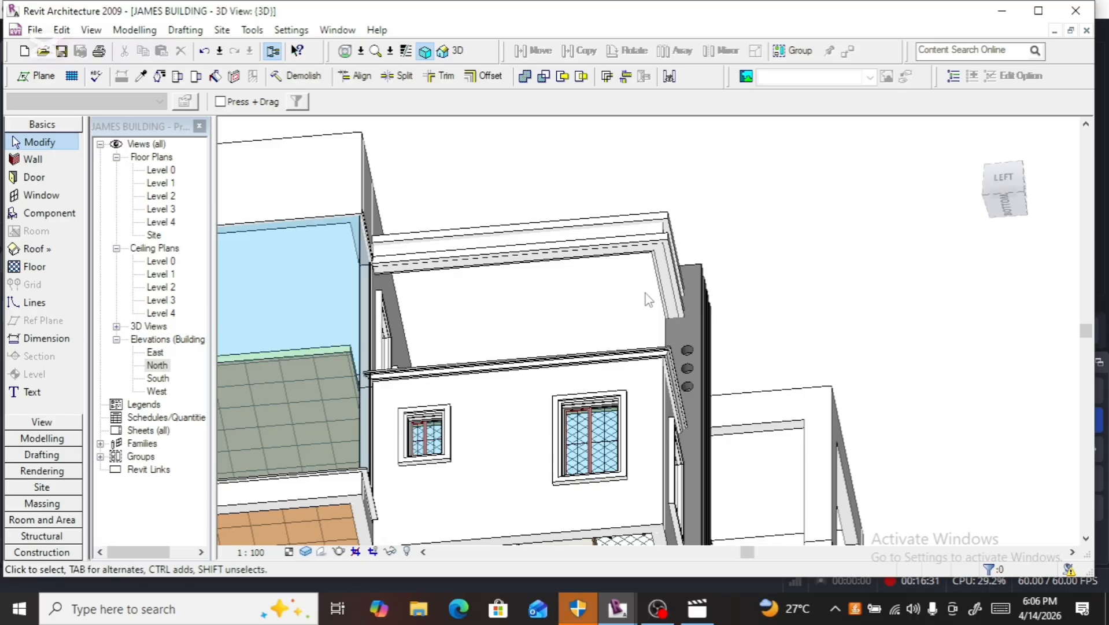
Step: Inspect the two fascia bands in 3D from below, especially the corner and the end meeting the wall beside the large window
scroll(697, 312, up, 3)
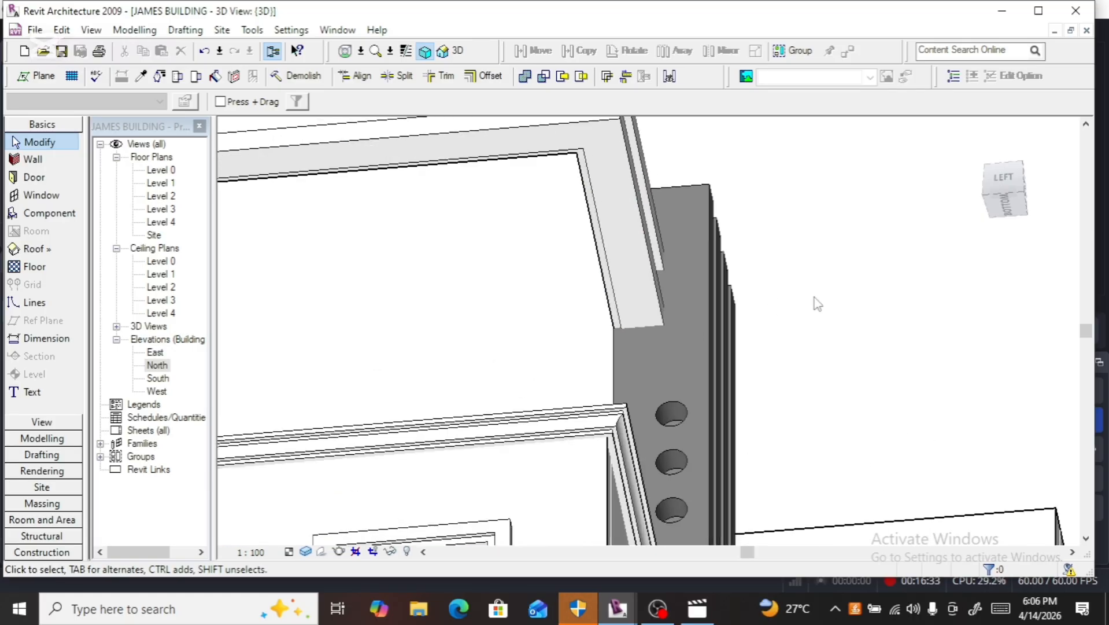
click(970, 128)
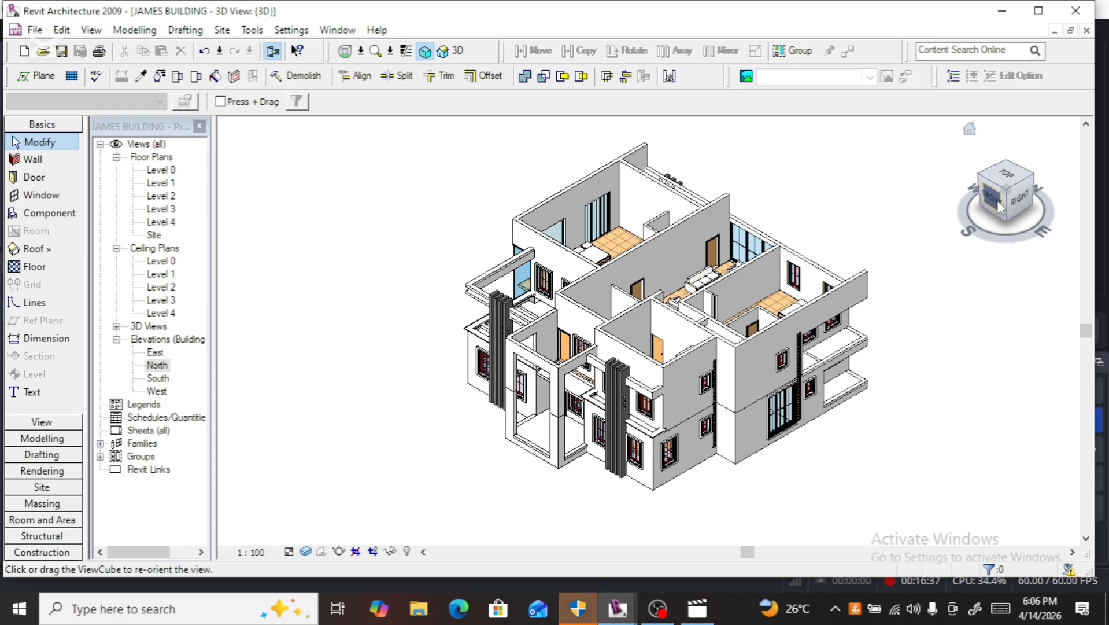
drag(1006, 194, 1056, 147)
scroll(606, 212, up, 3)
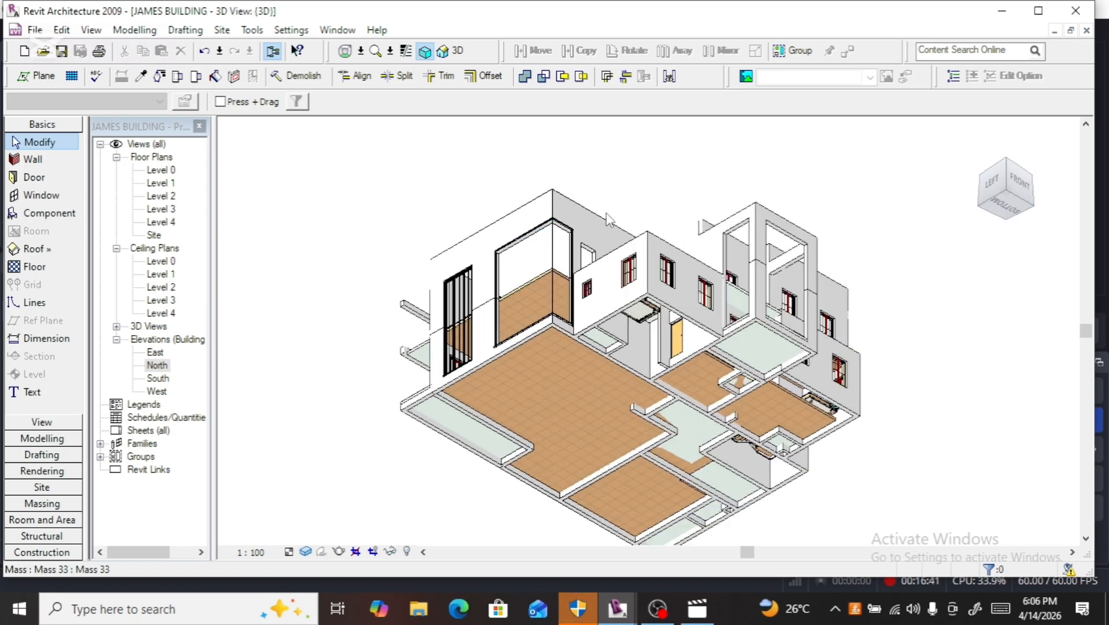
scroll(601, 225, up, 2)
scroll(522, 275, up, 2)
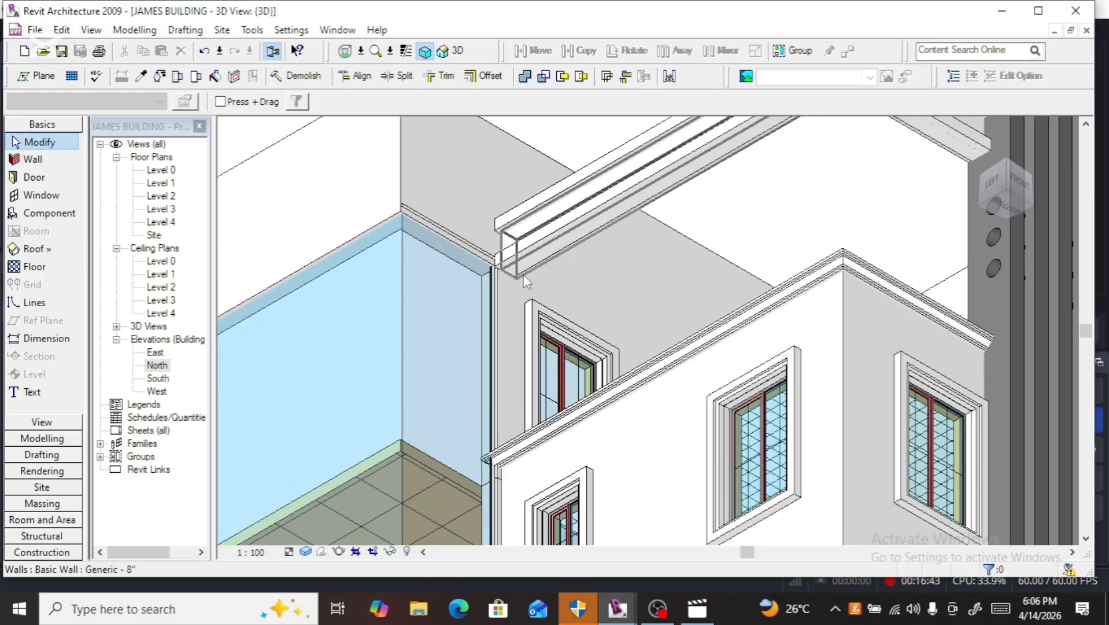
scroll(386, 362, down, 1)
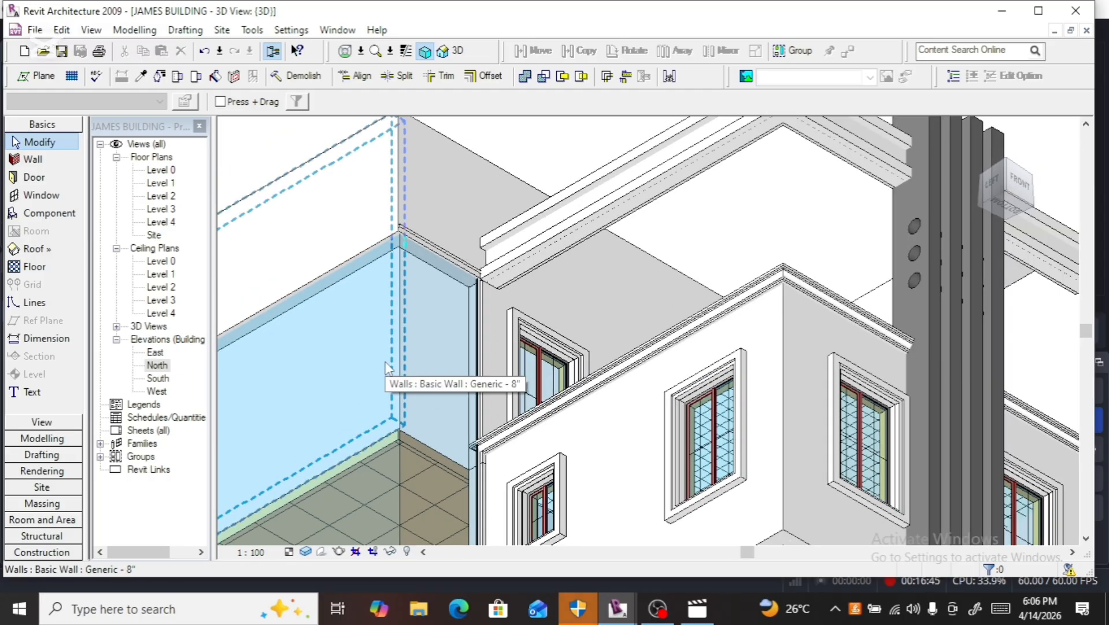
scroll(446, 378, down, 1)
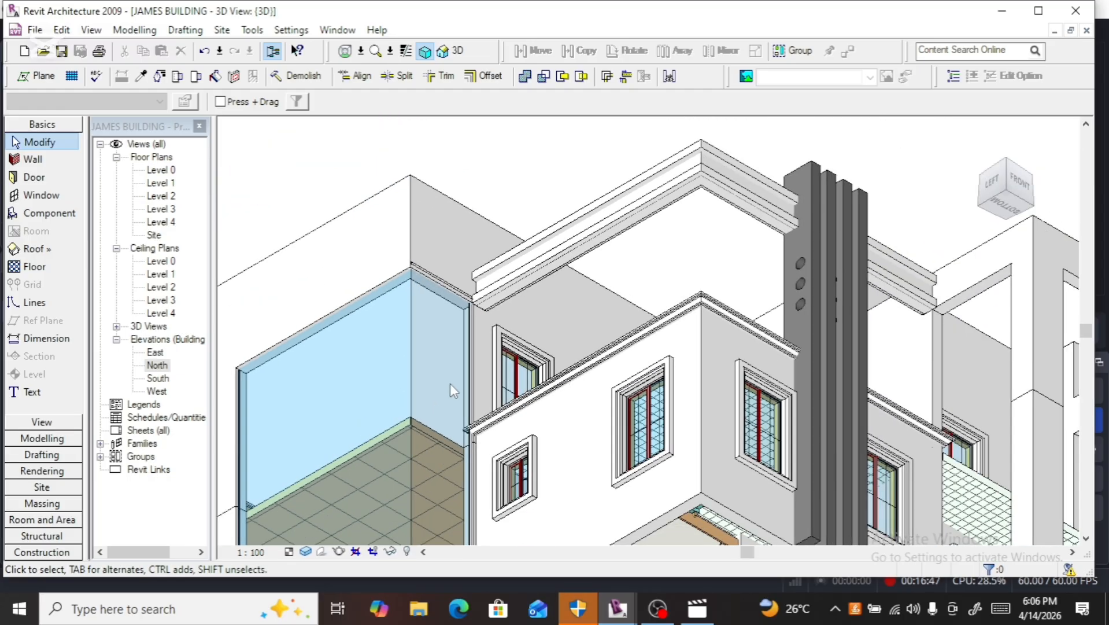
scroll(450, 383, down, 1)
scroll(454, 389, down, 1)
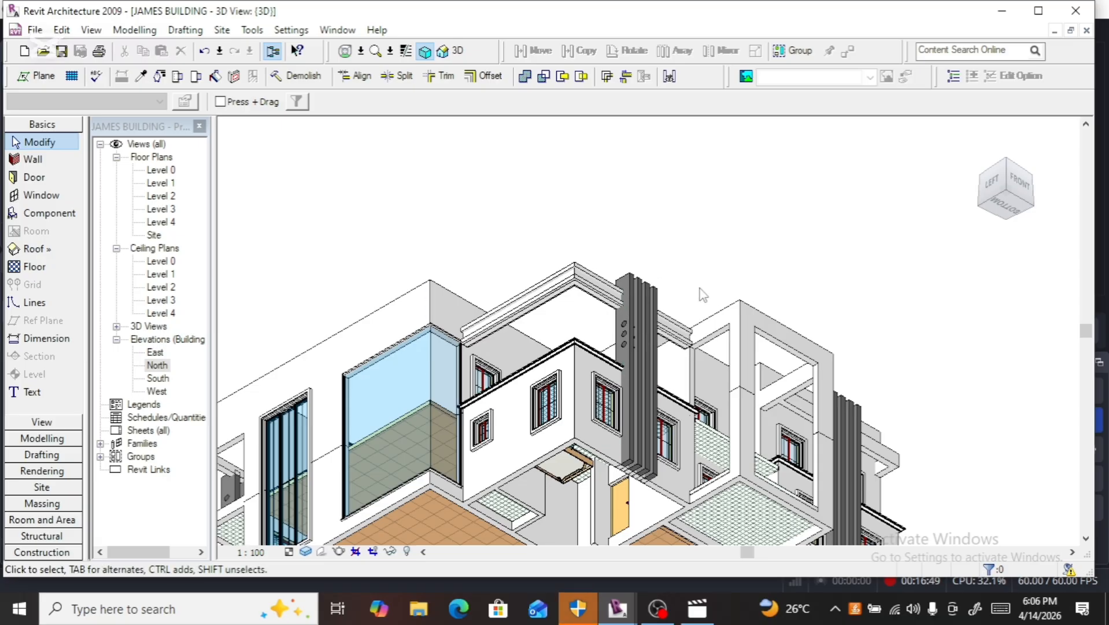
scroll(587, 371, down, 1)
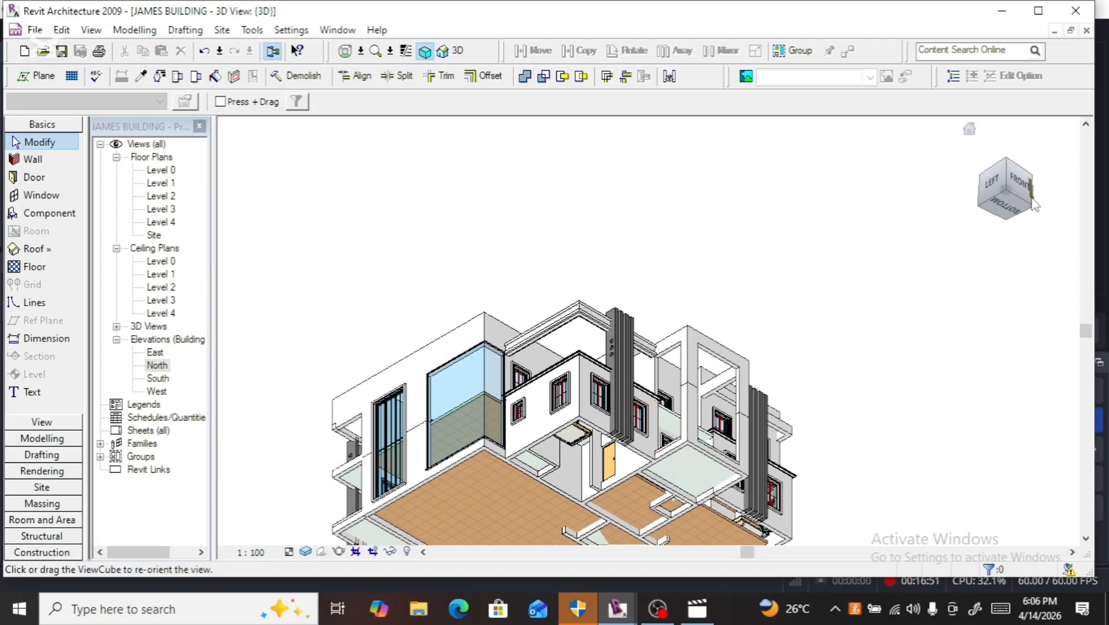
Step: Reopen the fascia band mass and copy its upper sweep horizontally in top view onto the east front bay
click(1008, 187)
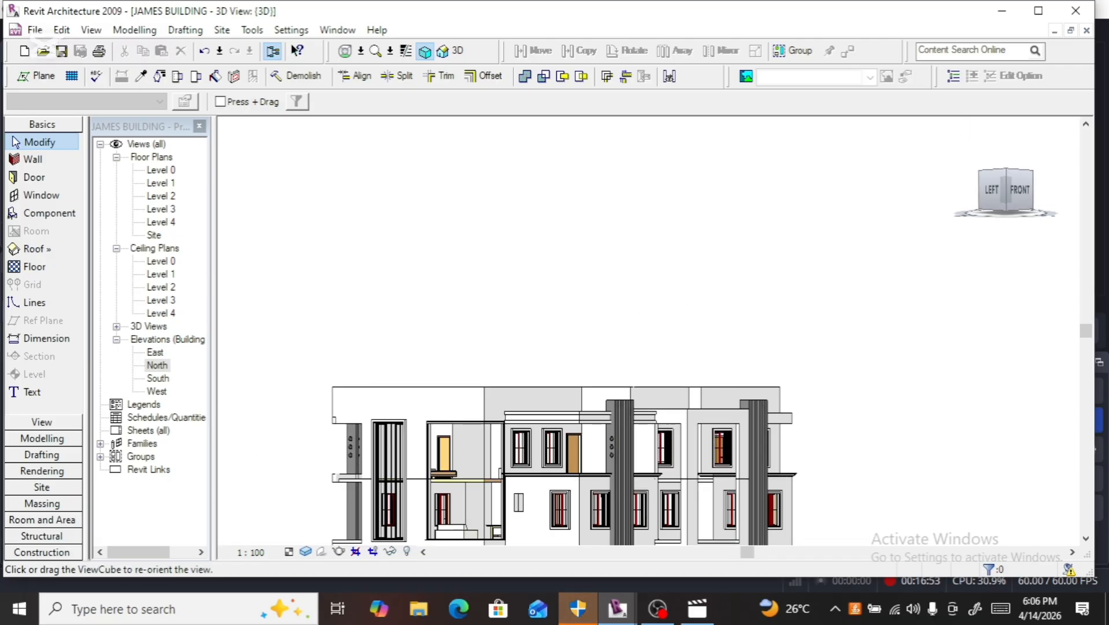
drag(1004, 191, 978, 213)
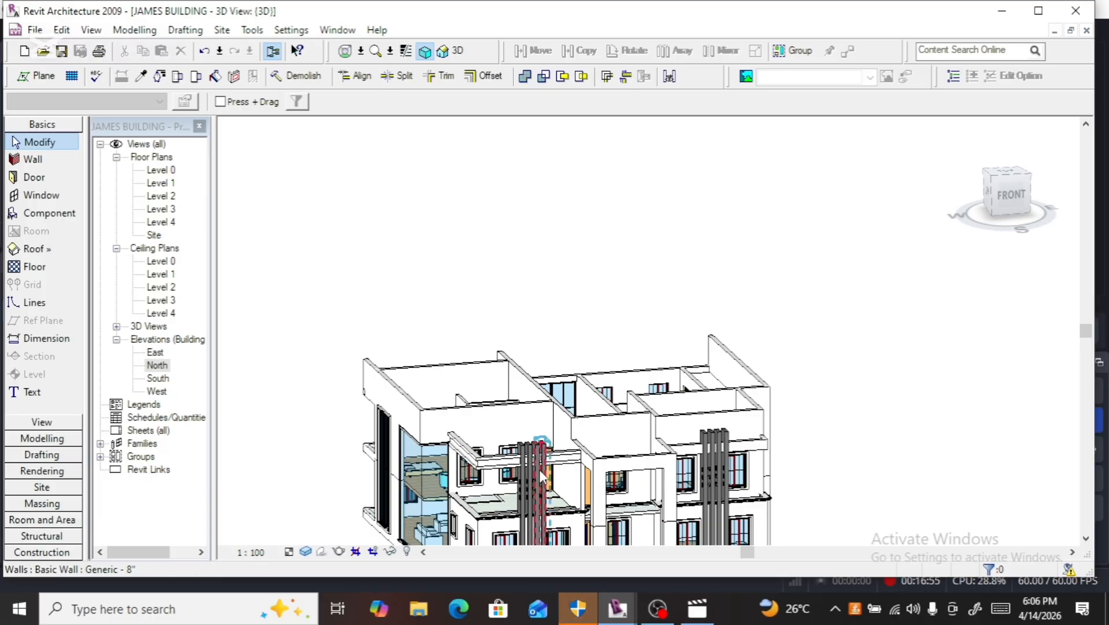
scroll(578, 475, up, 5)
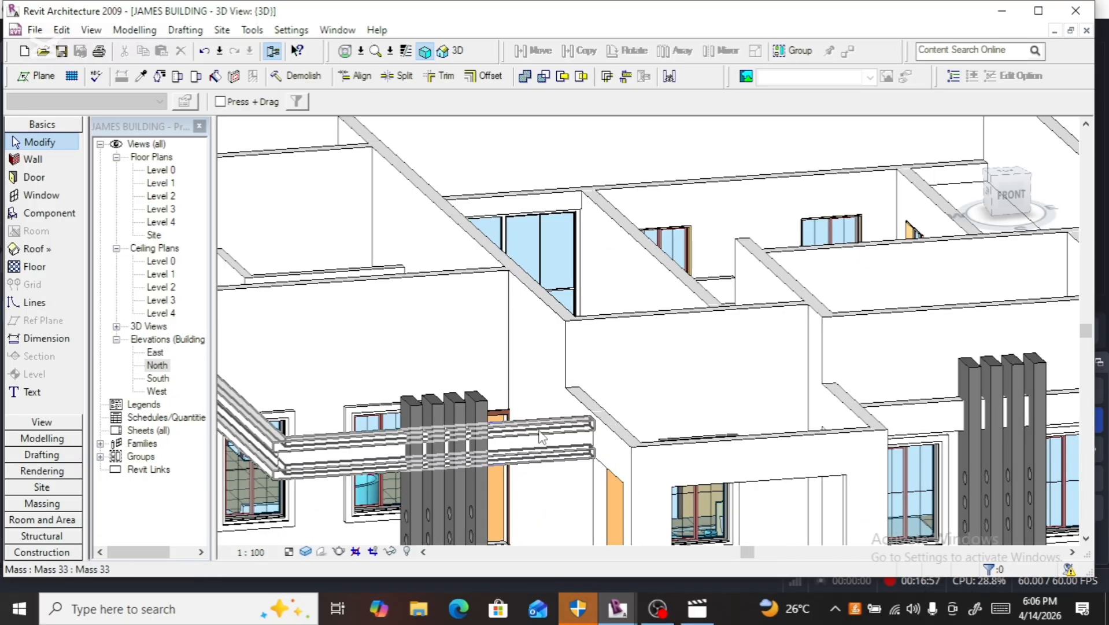
key(Escape)
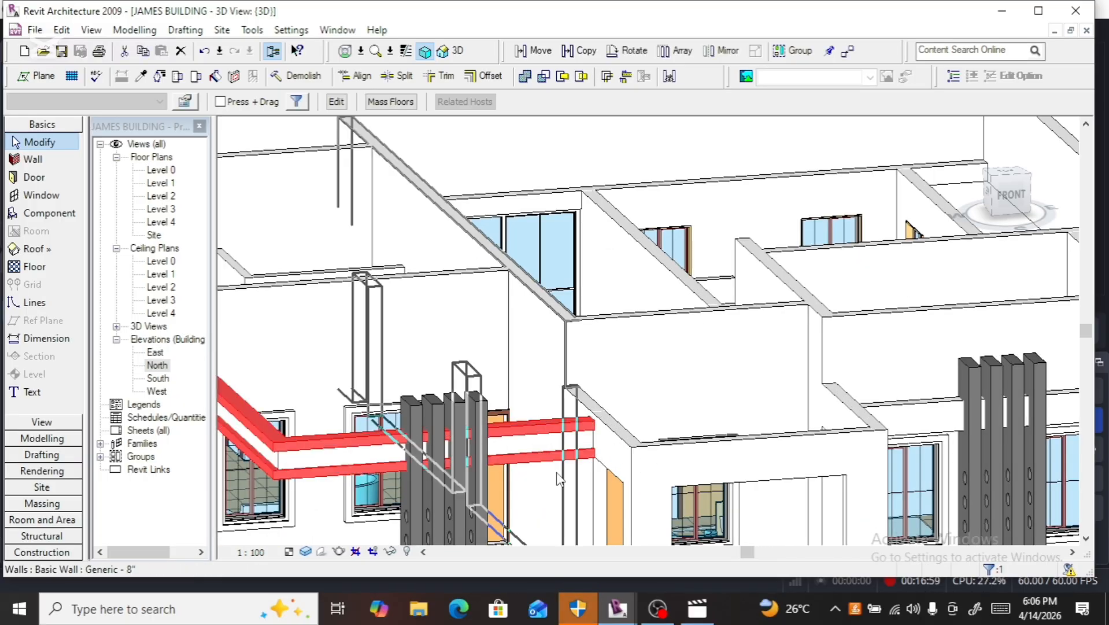
scroll(598, 448, down, 4)
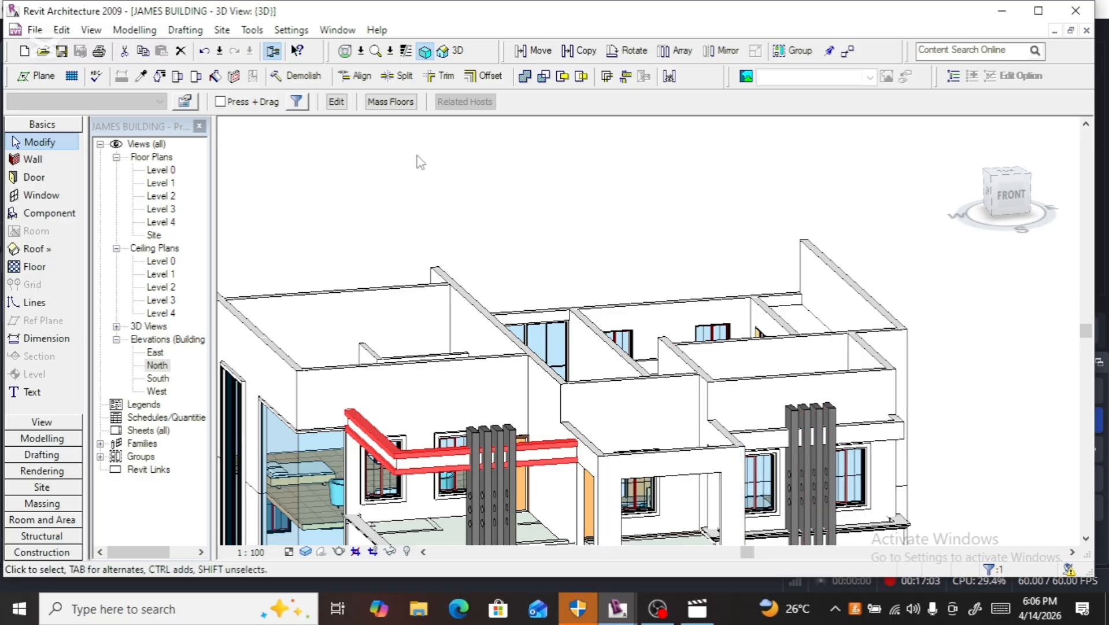
click(335, 102)
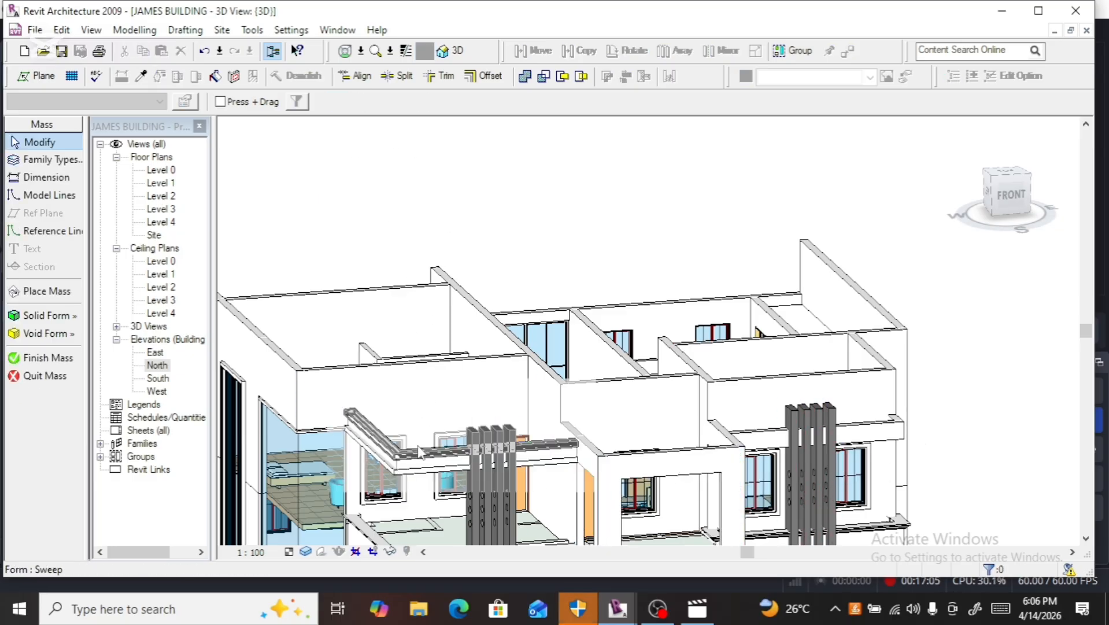
click(1009, 174)
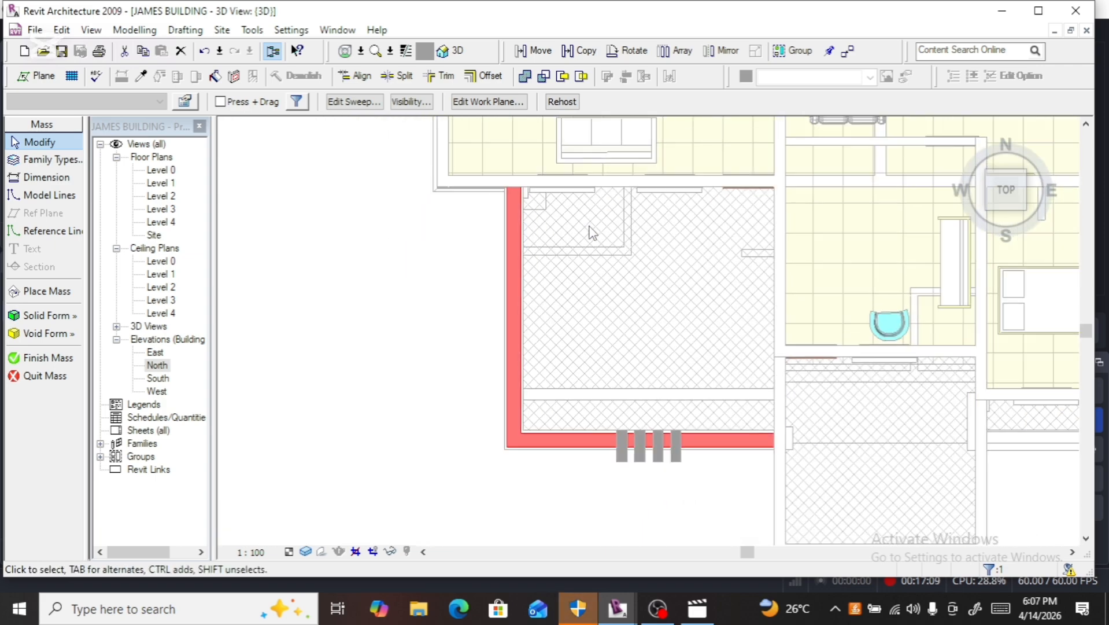
click(585, 52)
click(570, 274)
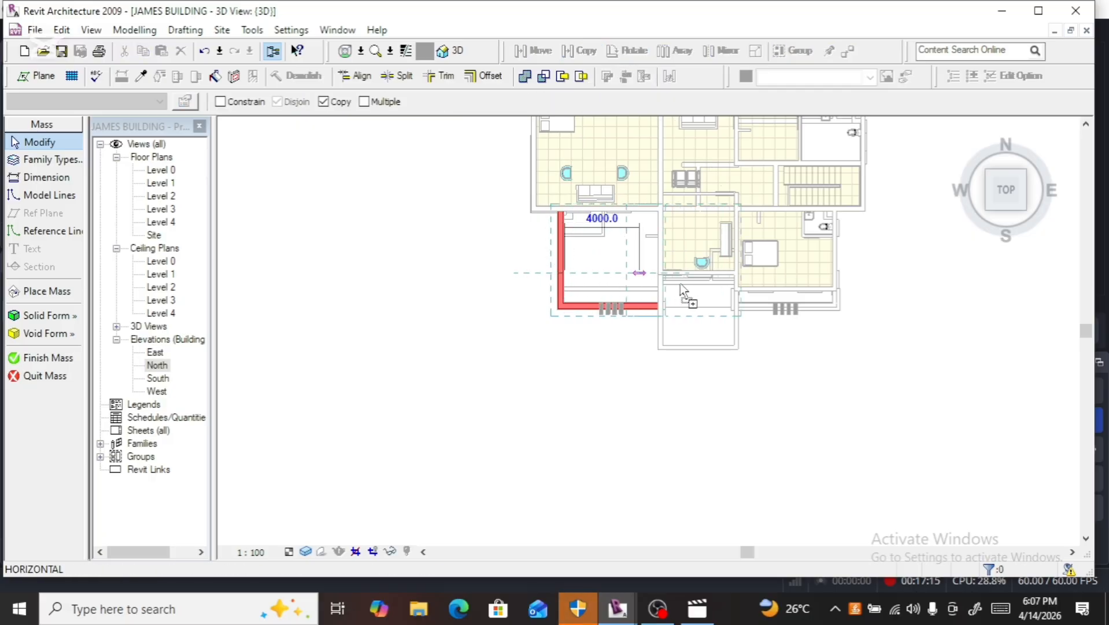
click(749, 283)
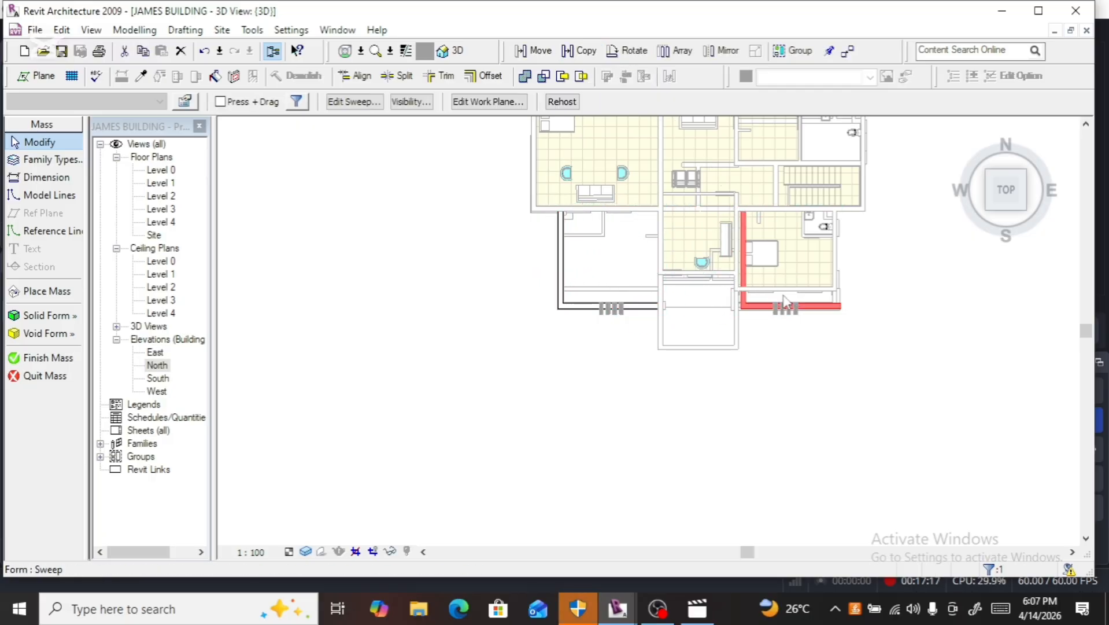
Step: Open the copied sweep's path for editing and move its front line outward, away from the bay's wall
scroll(864, 301, up, 3)
click(380, 103)
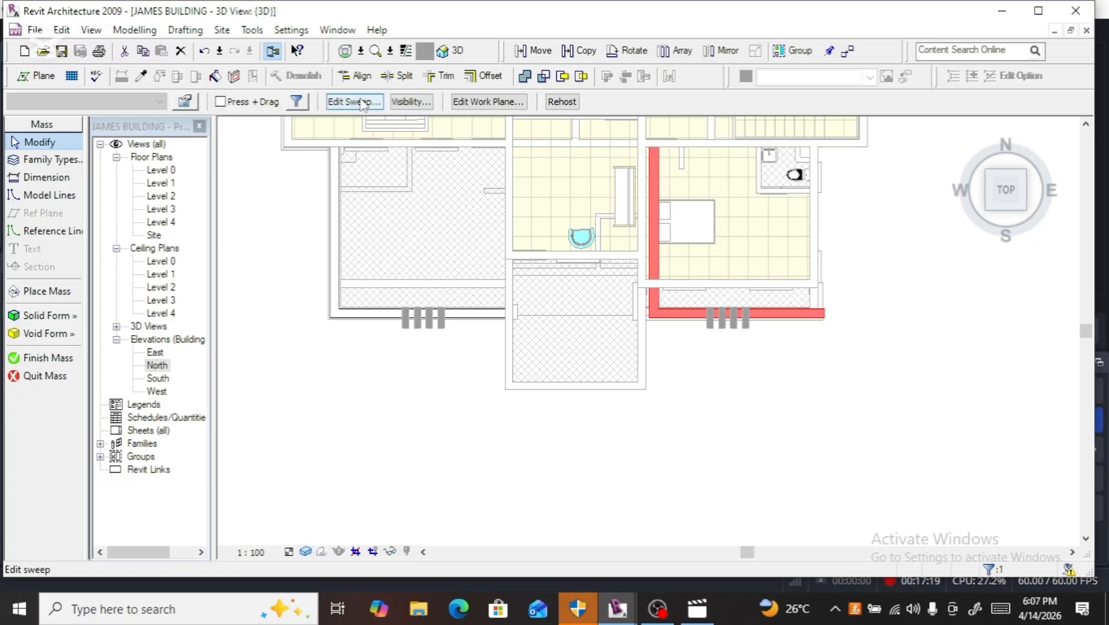
click(651, 297)
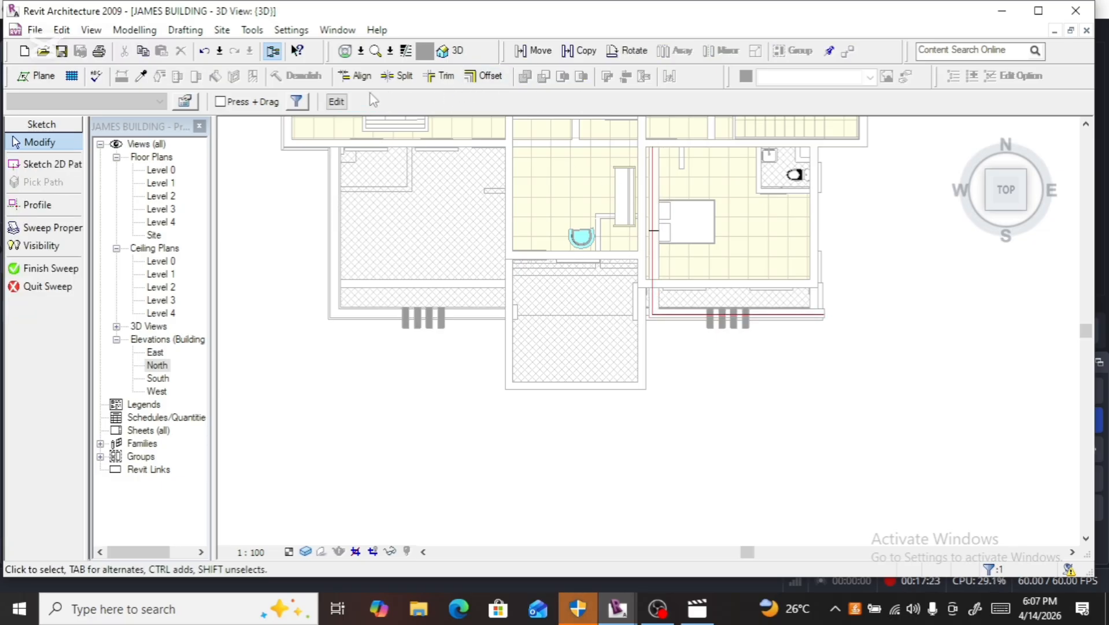
click(338, 103)
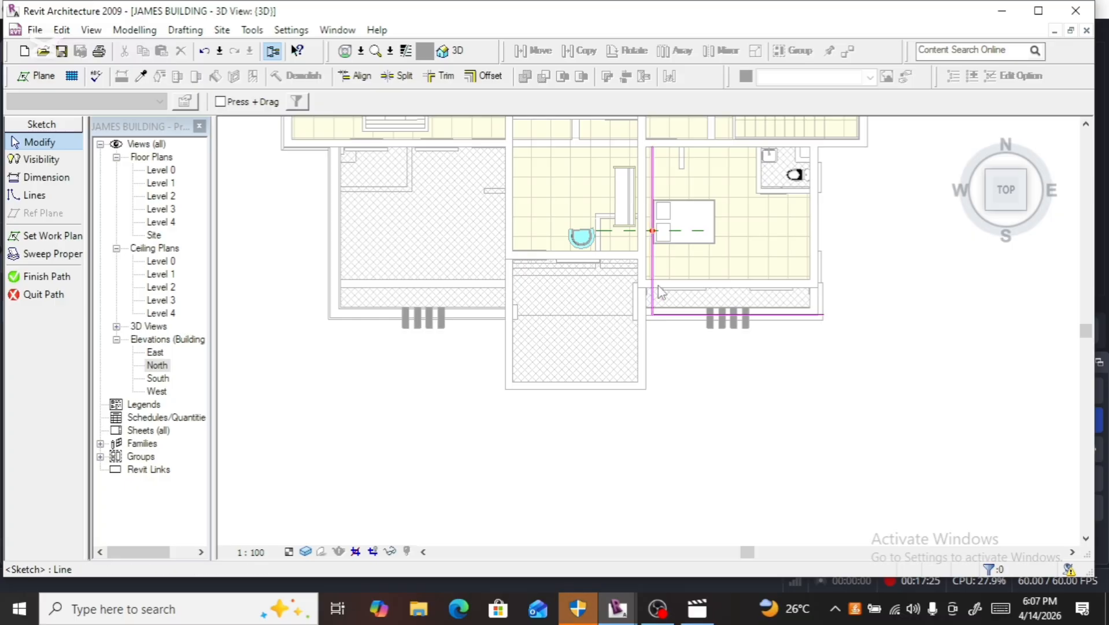
click(670, 314)
scroll(682, 325, up, 2)
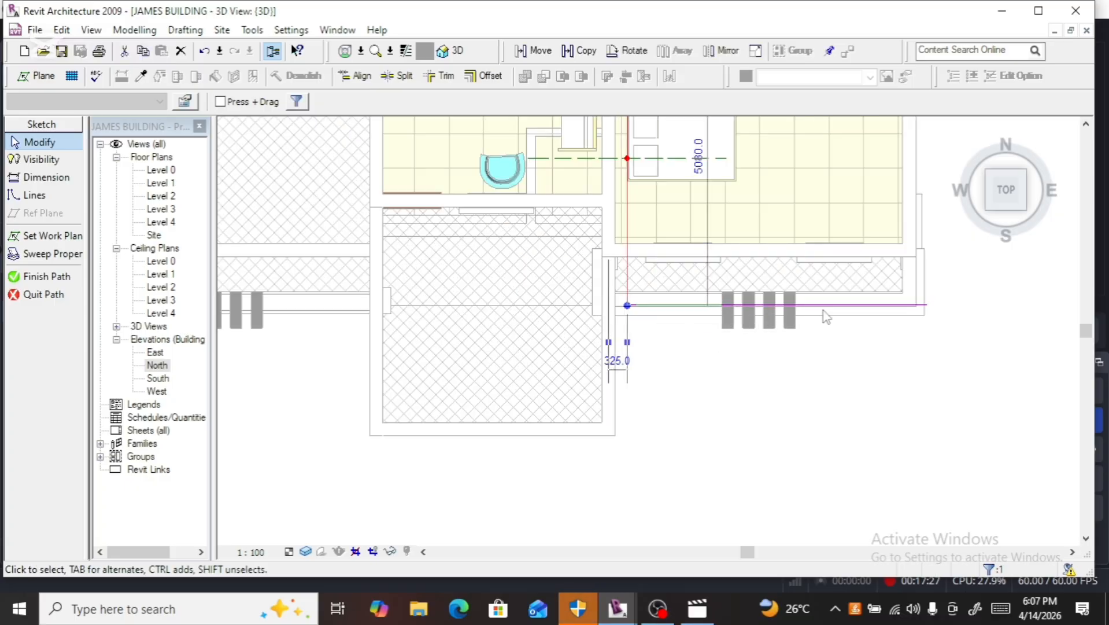
click(856, 307)
scroll(841, 326, up, 2)
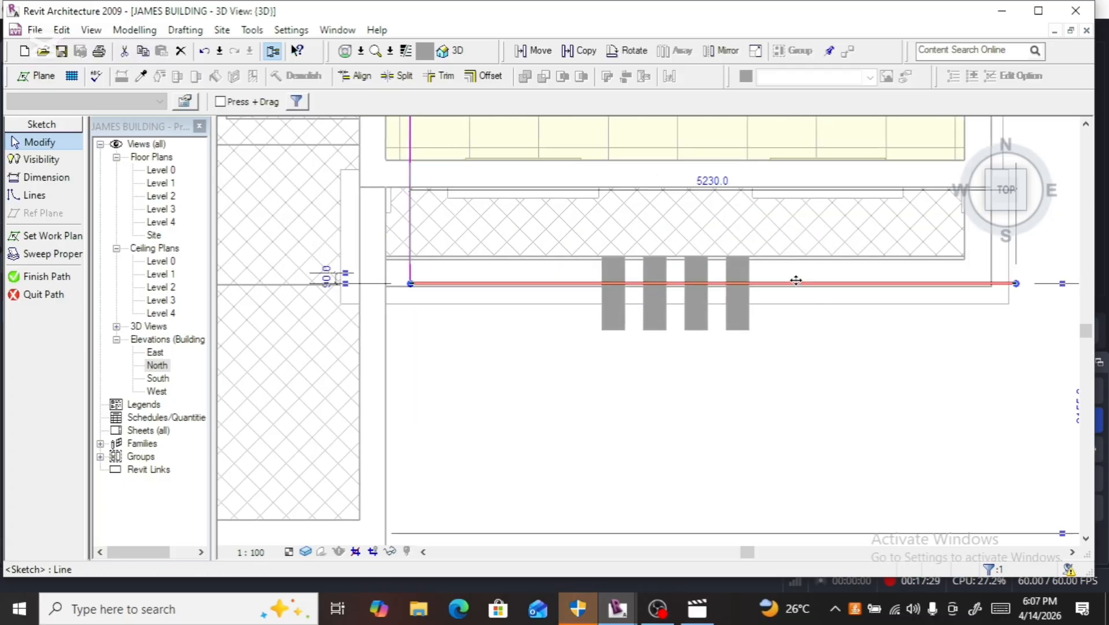
mouse_move(796, 281)
mouse_down()
mouse_move(800, 325)
mouse_move(798, 313)
mouse_up()
scroll(755, 344, down, 2)
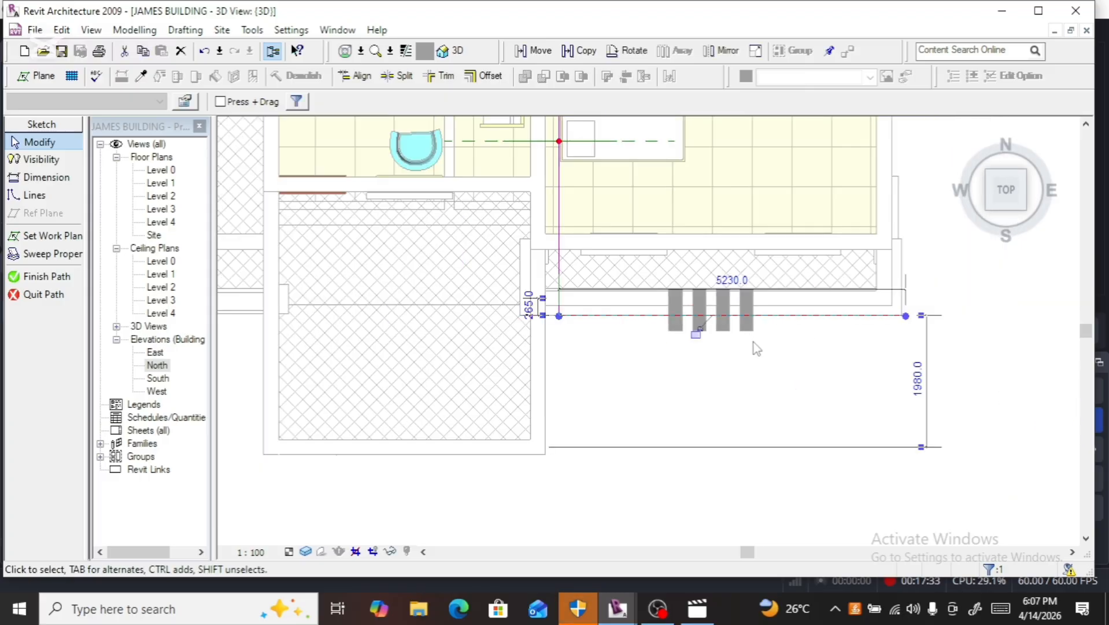
Step: Shift the path's west side line onto the porch wall face, shortening the corner offset, and delete that side line
scroll(570, 275, up, 2)
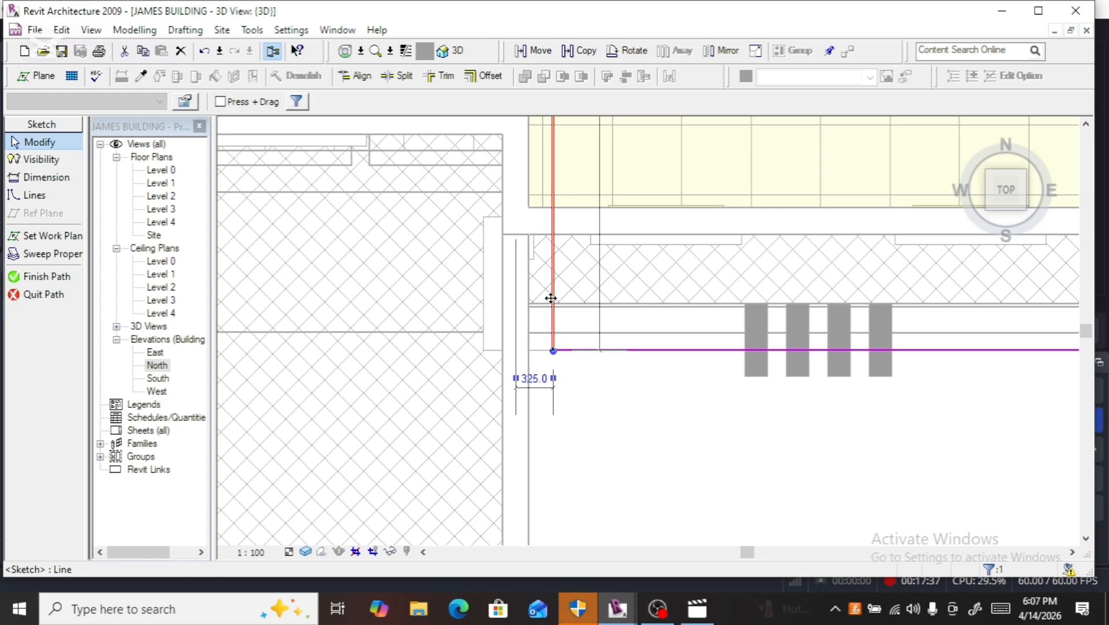
drag(527, 300, 525, 299)
click(573, 447)
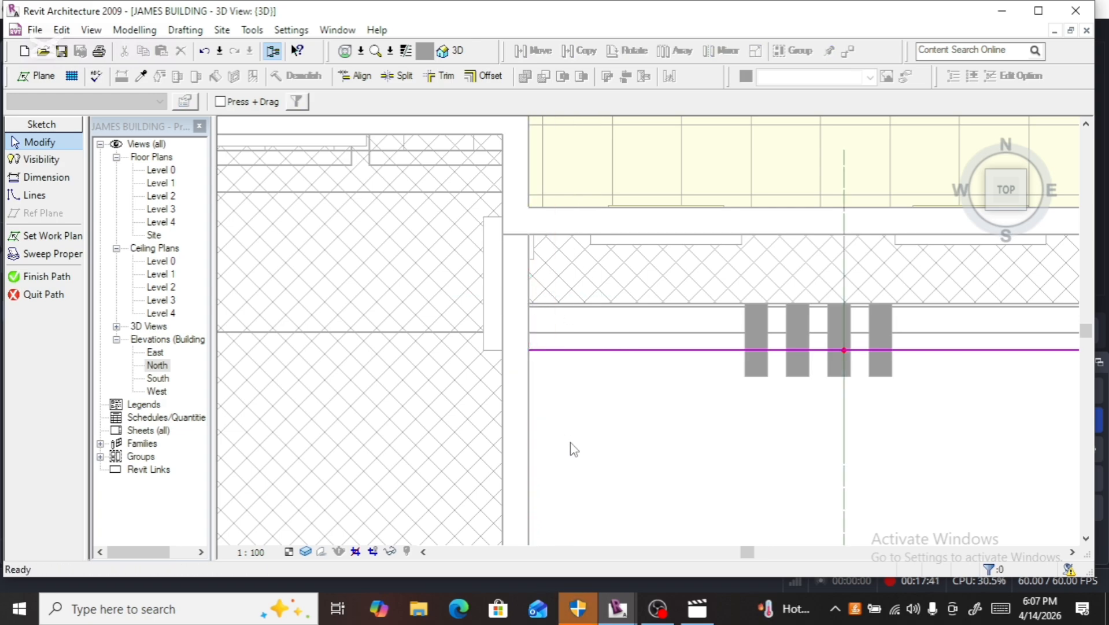
scroll(488, 443, down, 3)
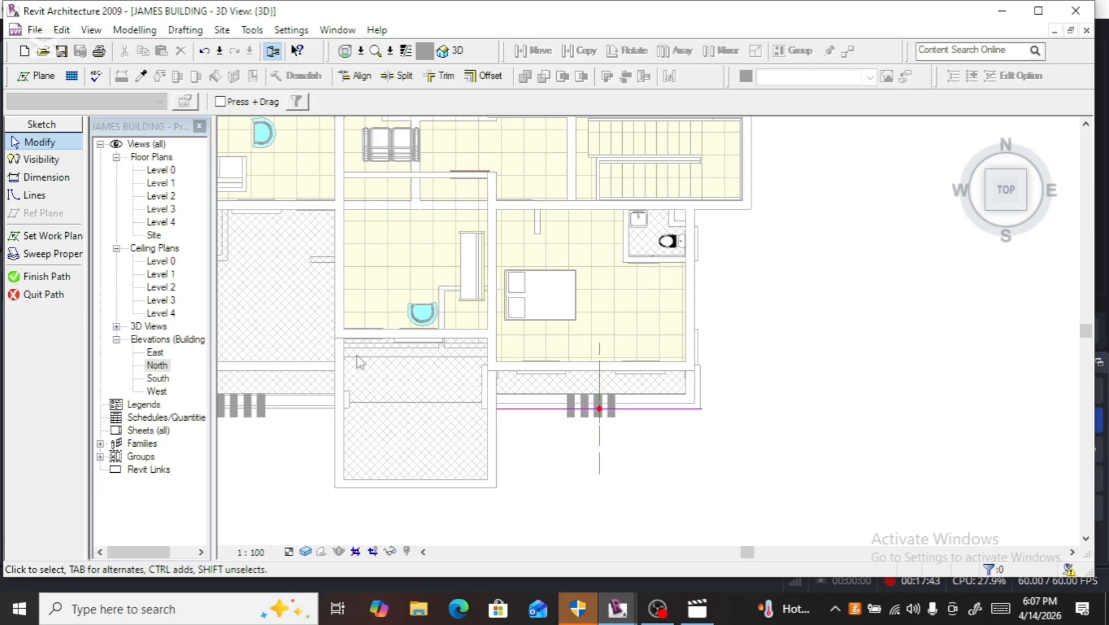
Step: Draw a return line 1005 mm long from the front path line's east end back toward the building
click(28, 195)
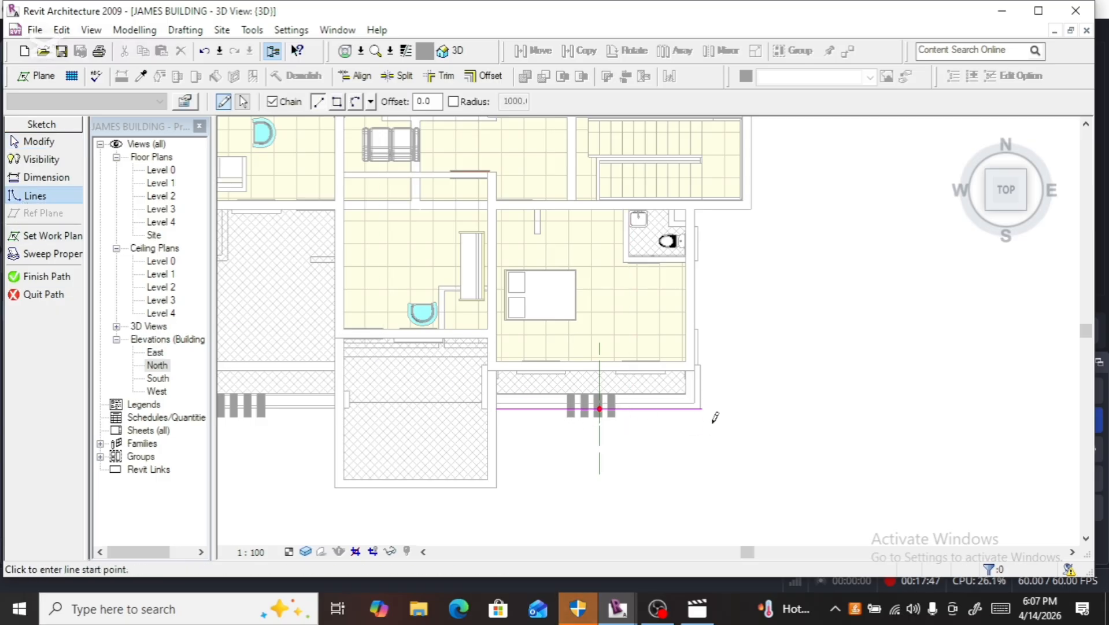
scroll(714, 416, up, 2)
scroll(714, 417, up, 2)
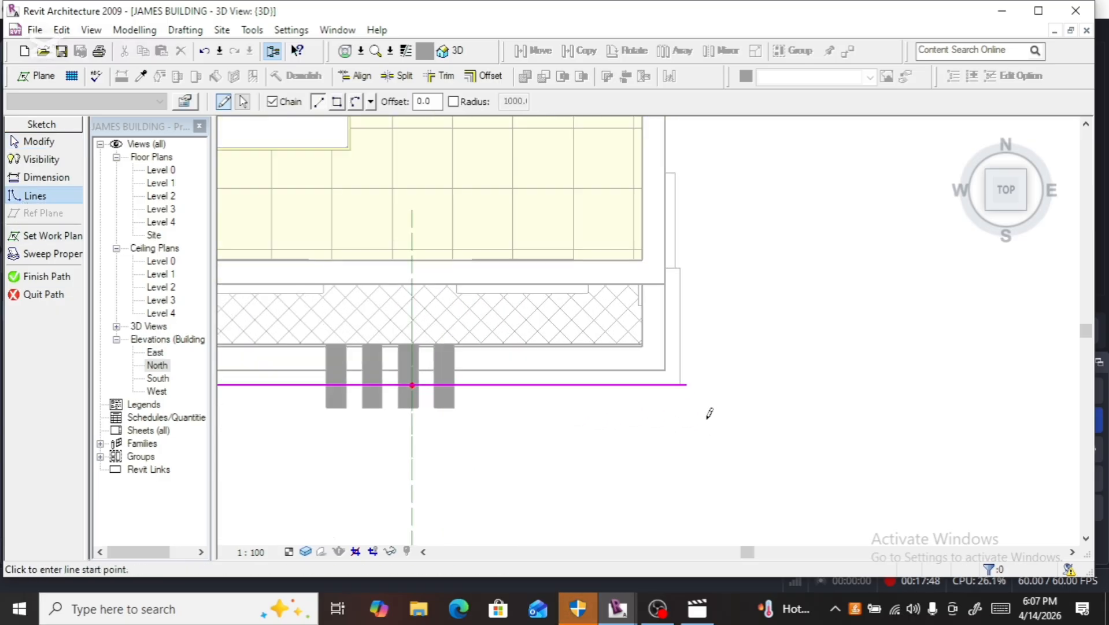
click(686, 385)
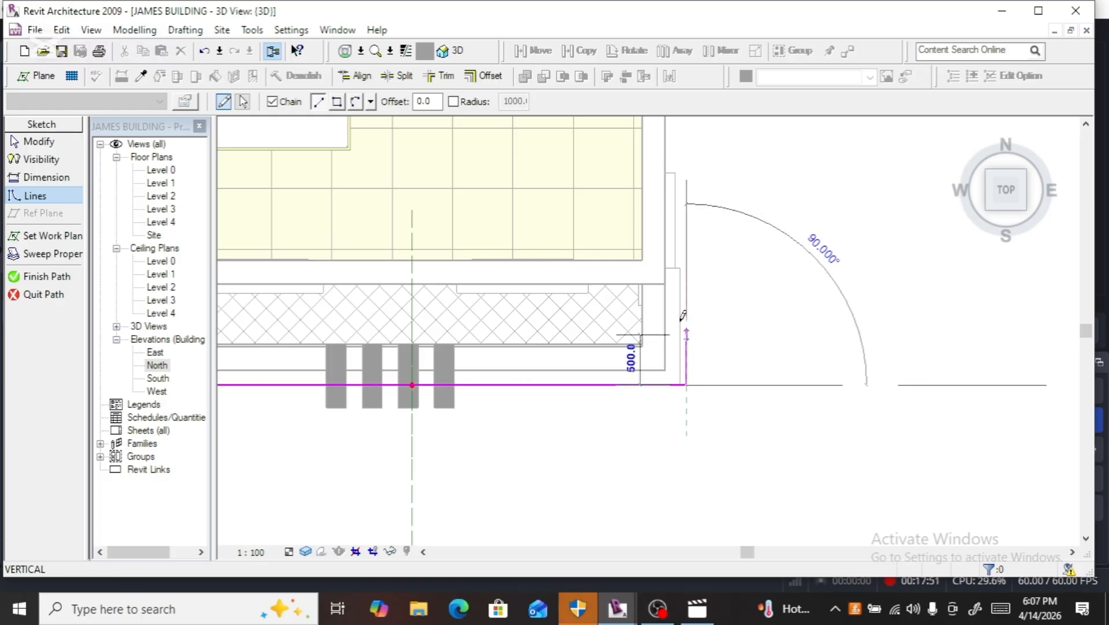
click(687, 283)
key(Escape)
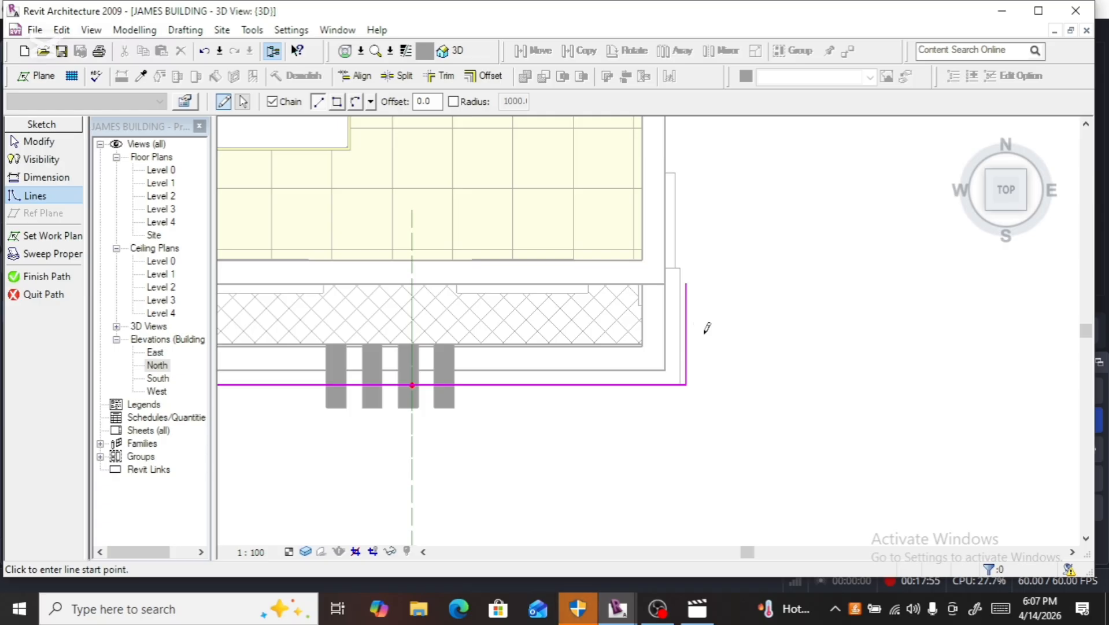
key(Escape)
Step: Move the return line west onto the outer face of the bay's east wall
click(694, 361)
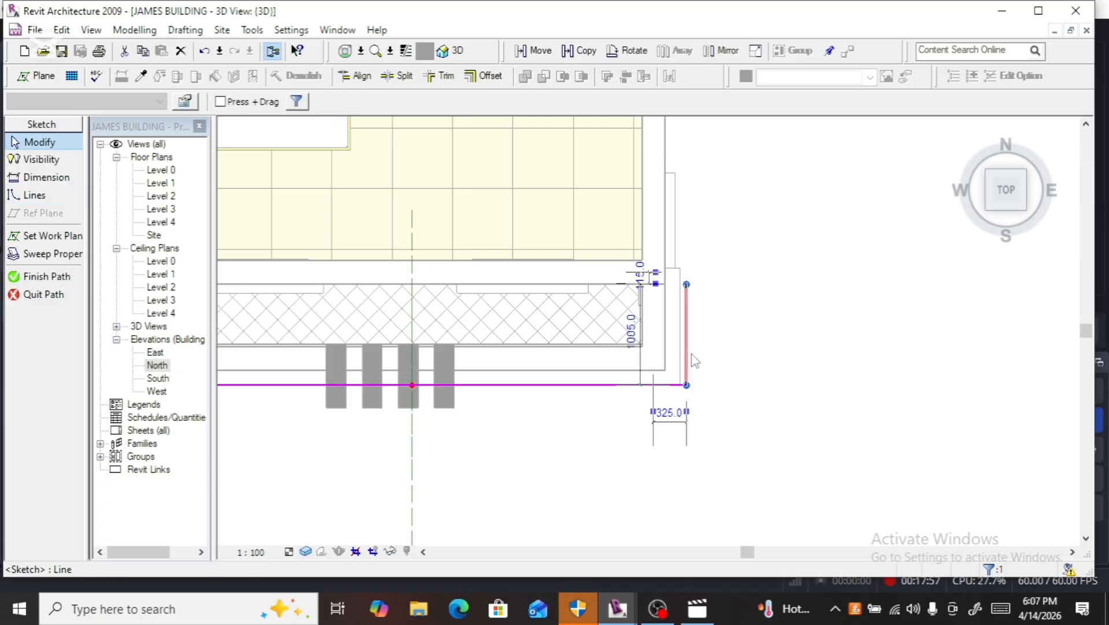
drag(670, 355, 665, 358)
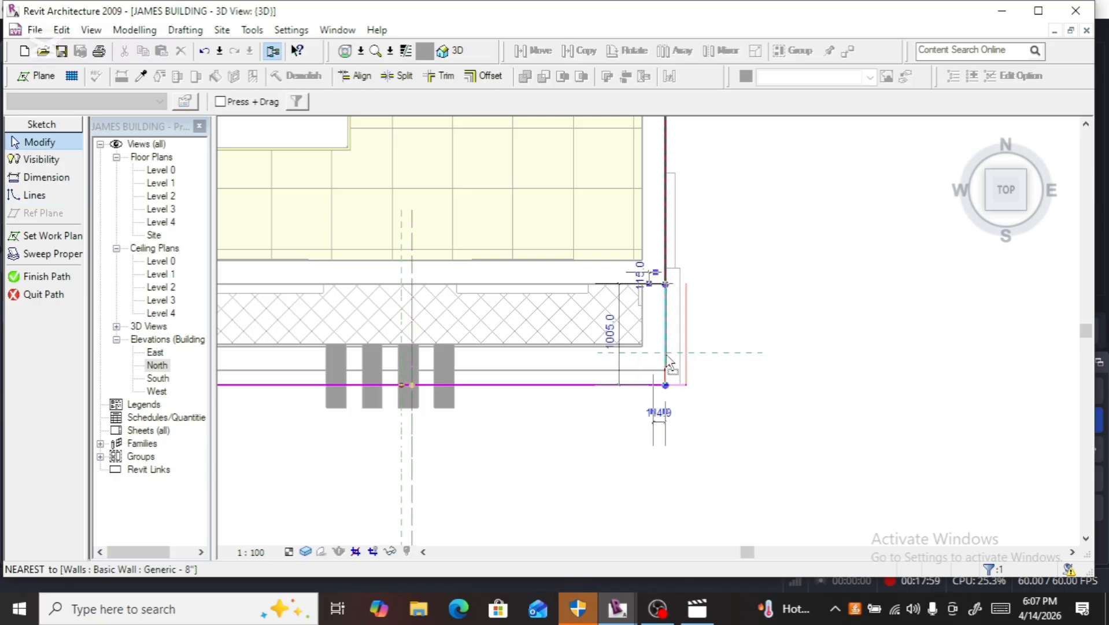
scroll(739, 377, down, 2)
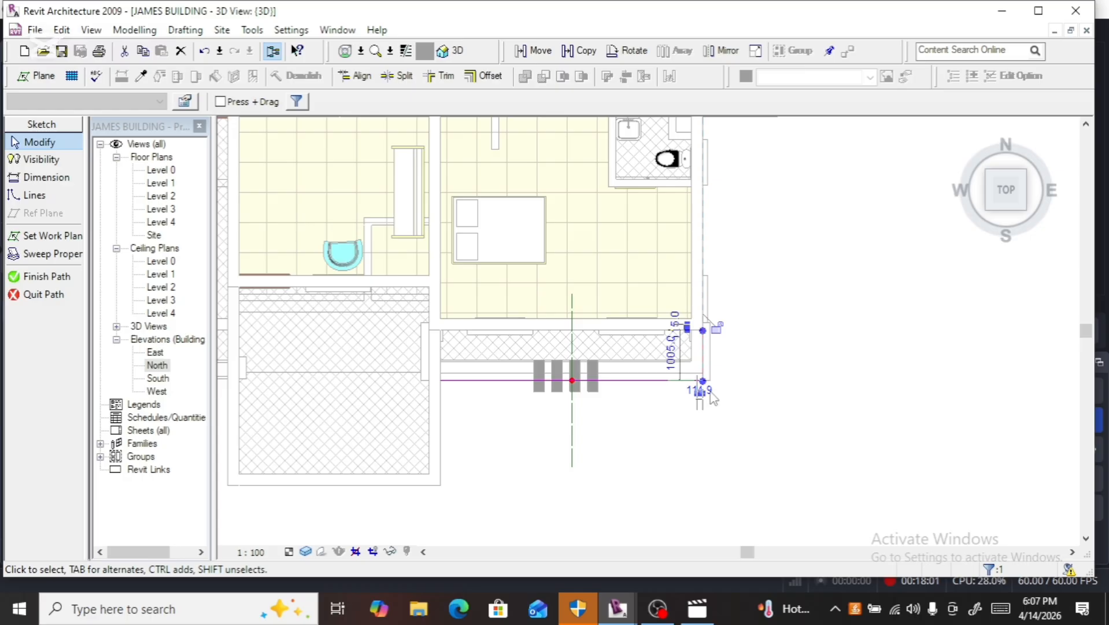
Step: Move the front path line back toward the building onto the outer face of the bay's front wall
scroll(457, 389, up, 2)
click(463, 381)
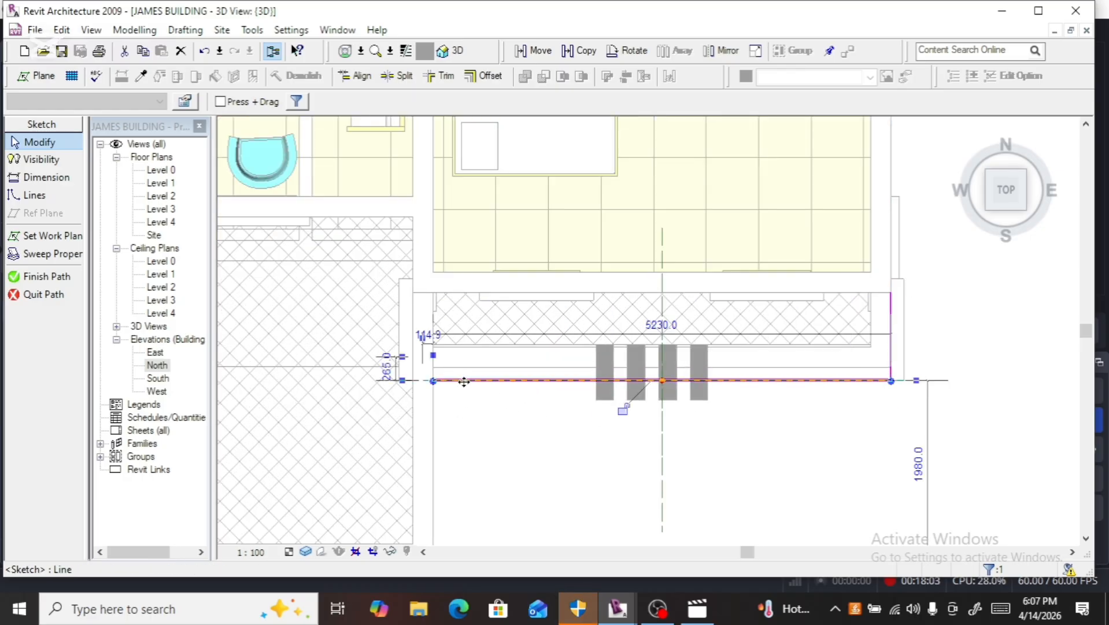
drag(468, 362, 477, 379)
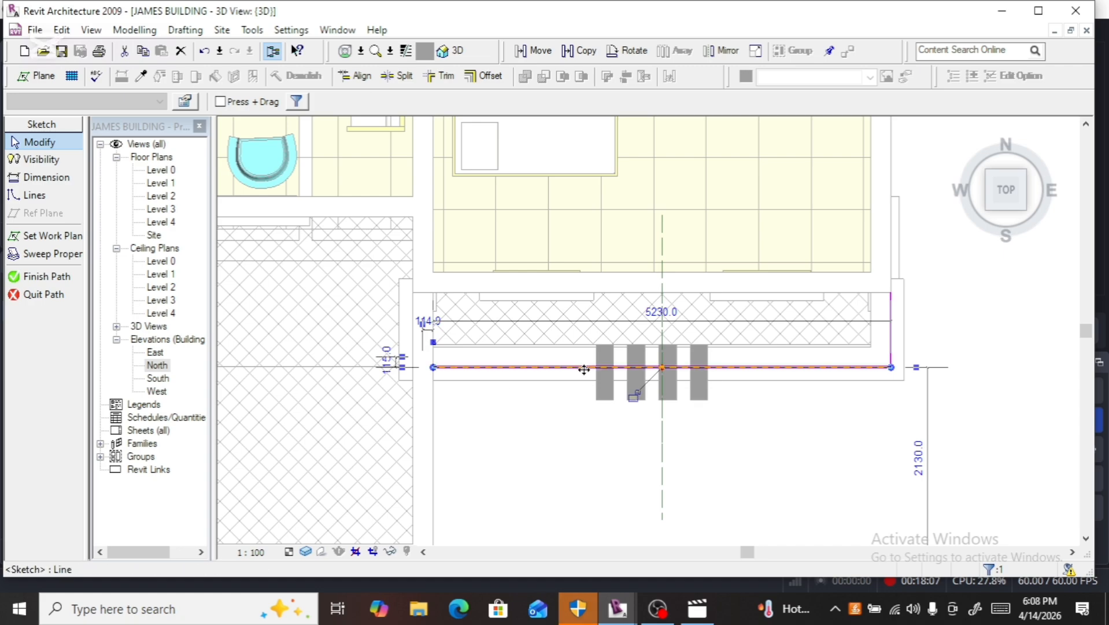
Step: Finish the path and the sweep for the east front bay's upper band, and complete the mass
scroll(585, 369, up, 1)
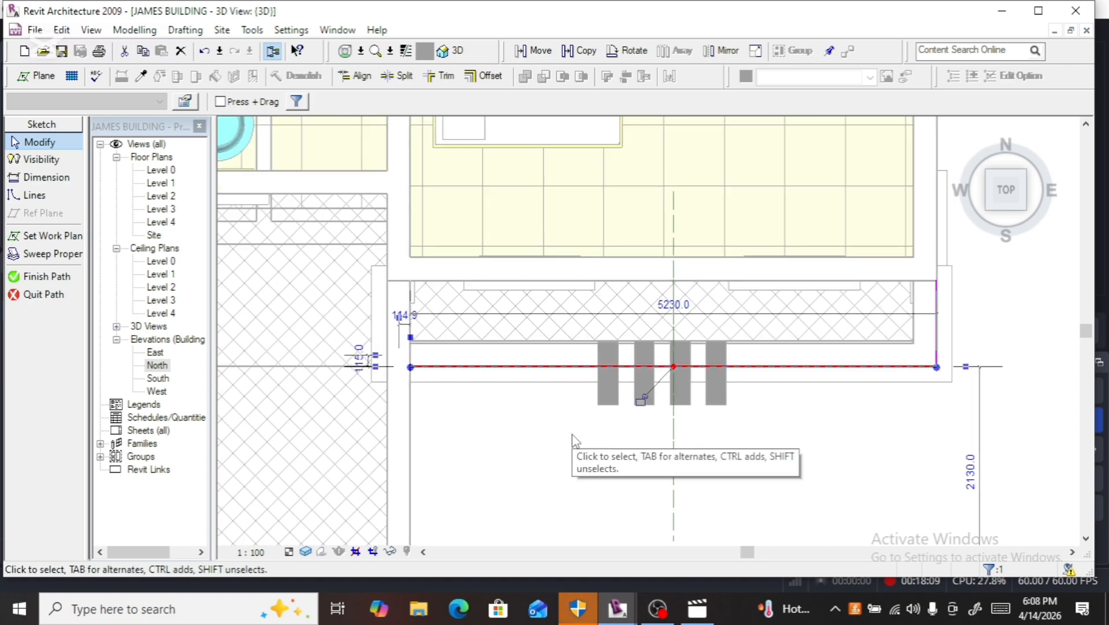
scroll(572, 442, down, 1)
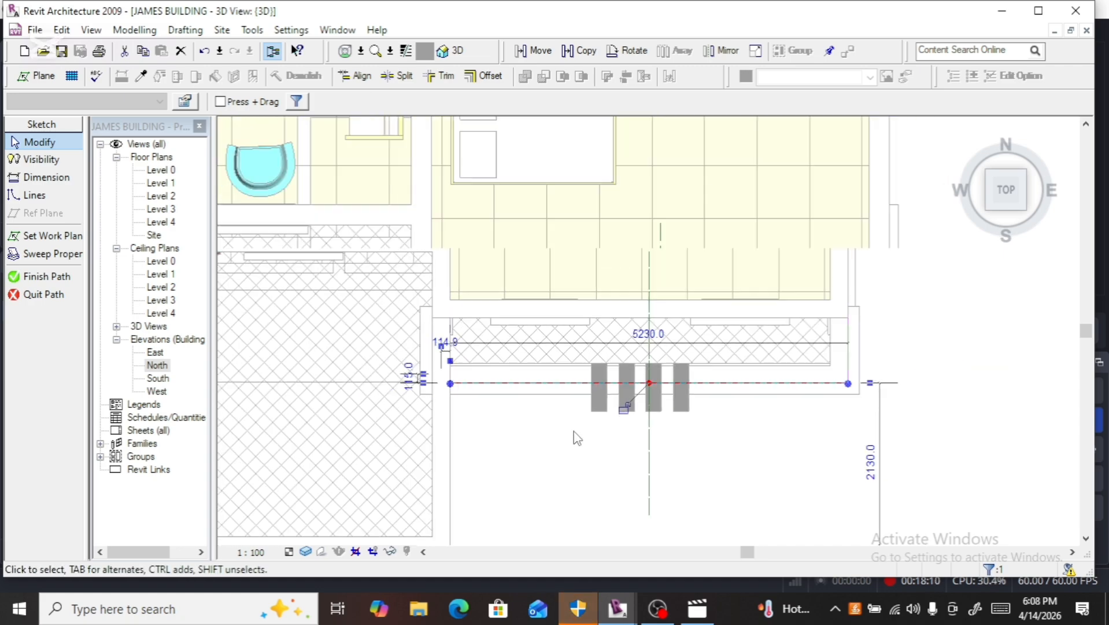
click(67, 280)
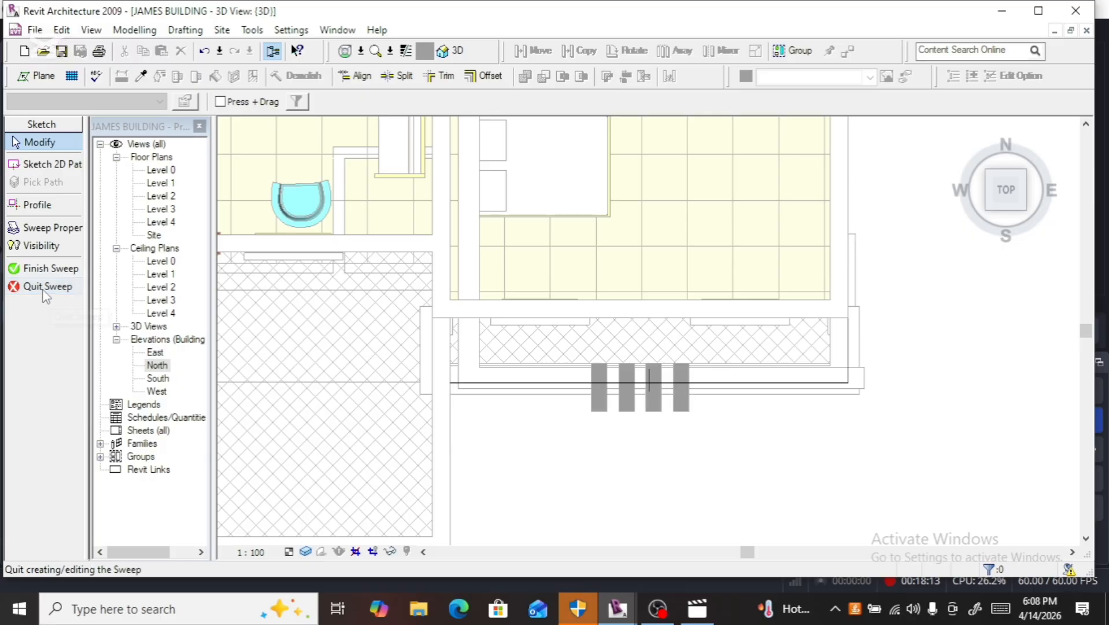
click(58, 268)
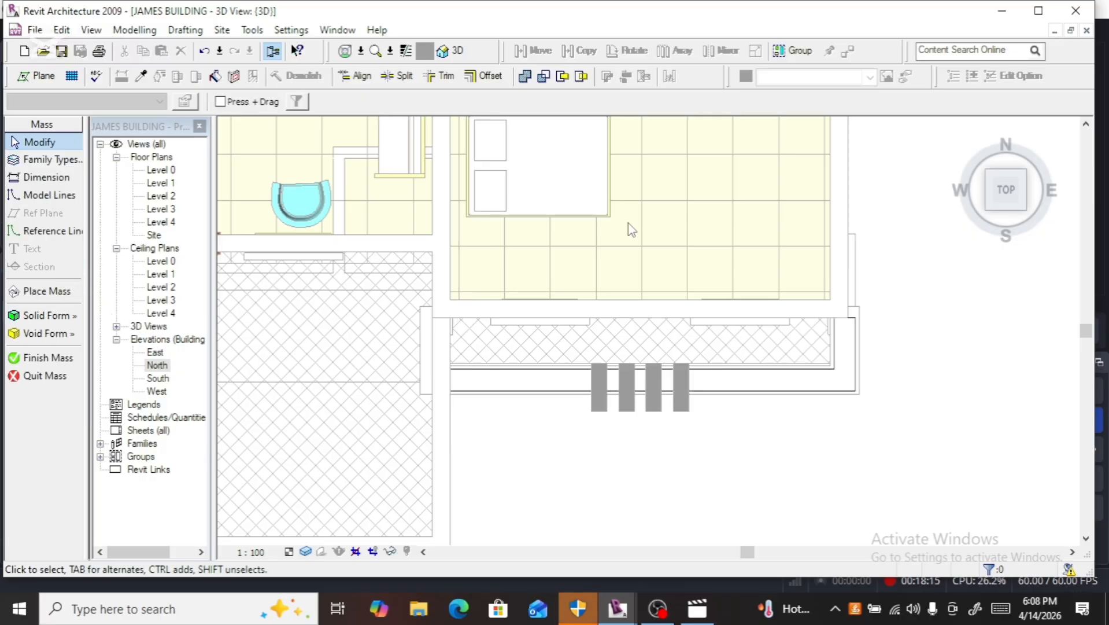
click(1007, 220)
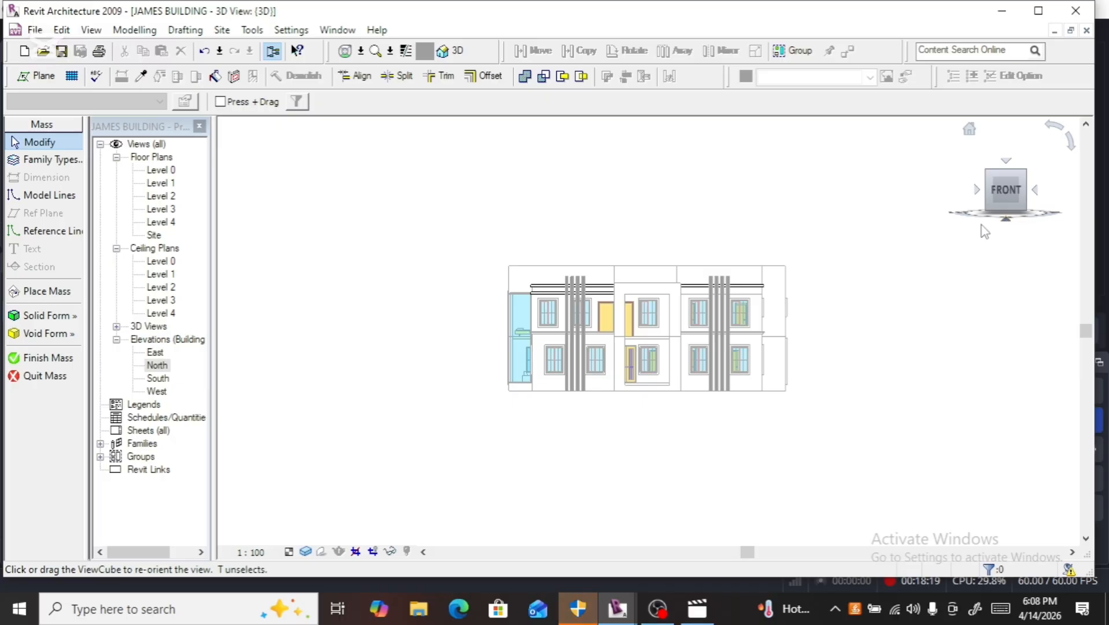
click(61, 357)
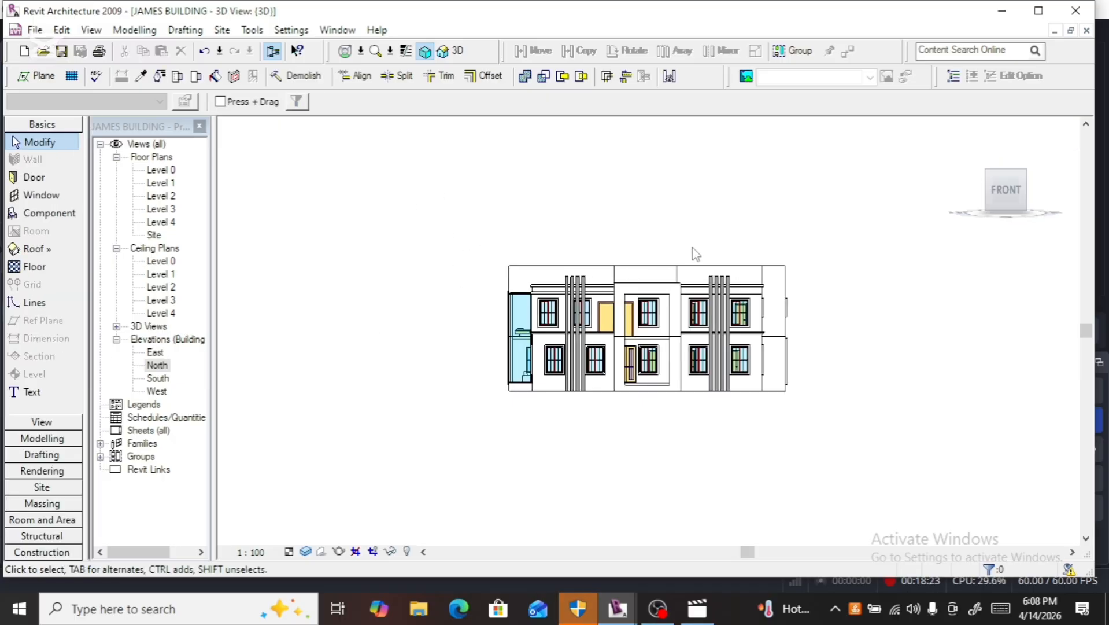
Step: Reopen the band mass for editing and copy the east bay's upper band sweep 500 mm straight down
scroll(775, 280, up, 3)
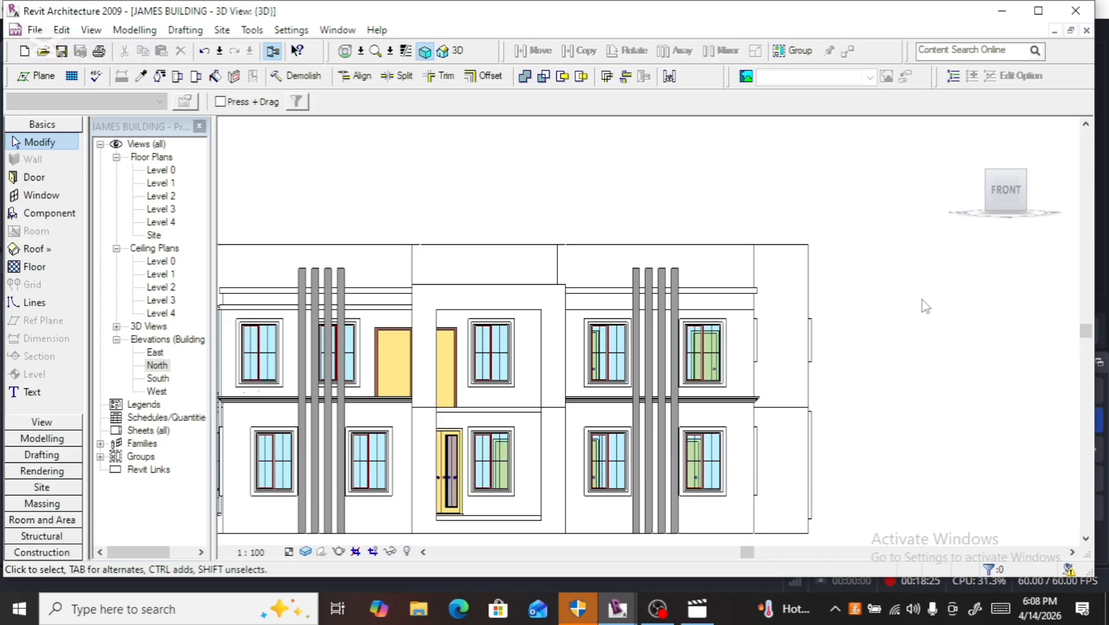
click(750, 291)
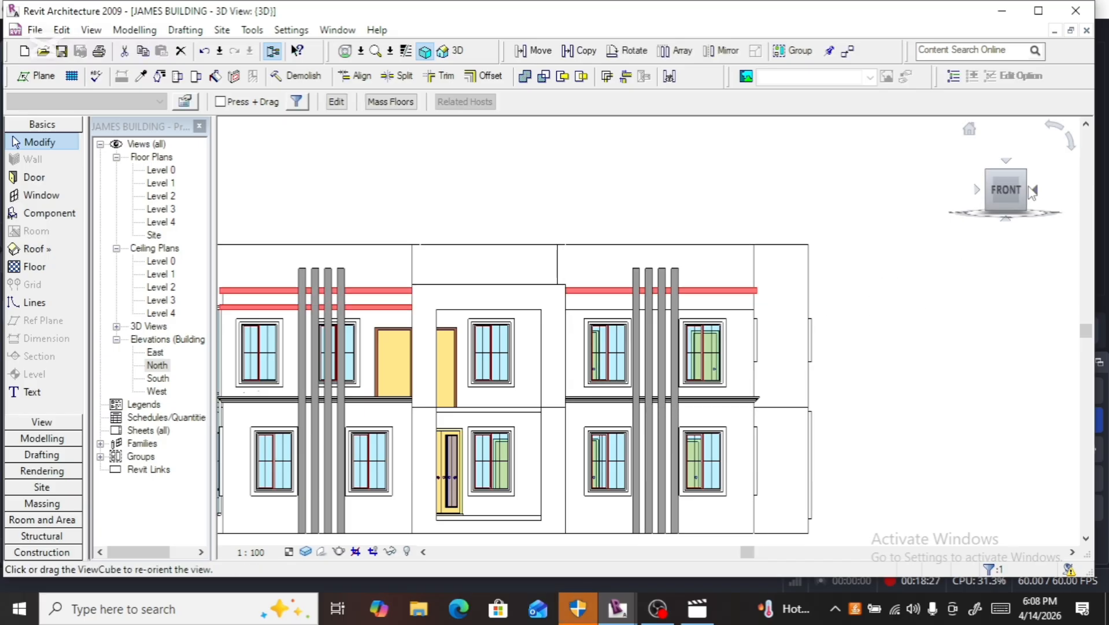
drag(1030, 187, 999, 189)
scroll(644, 299, up, 3)
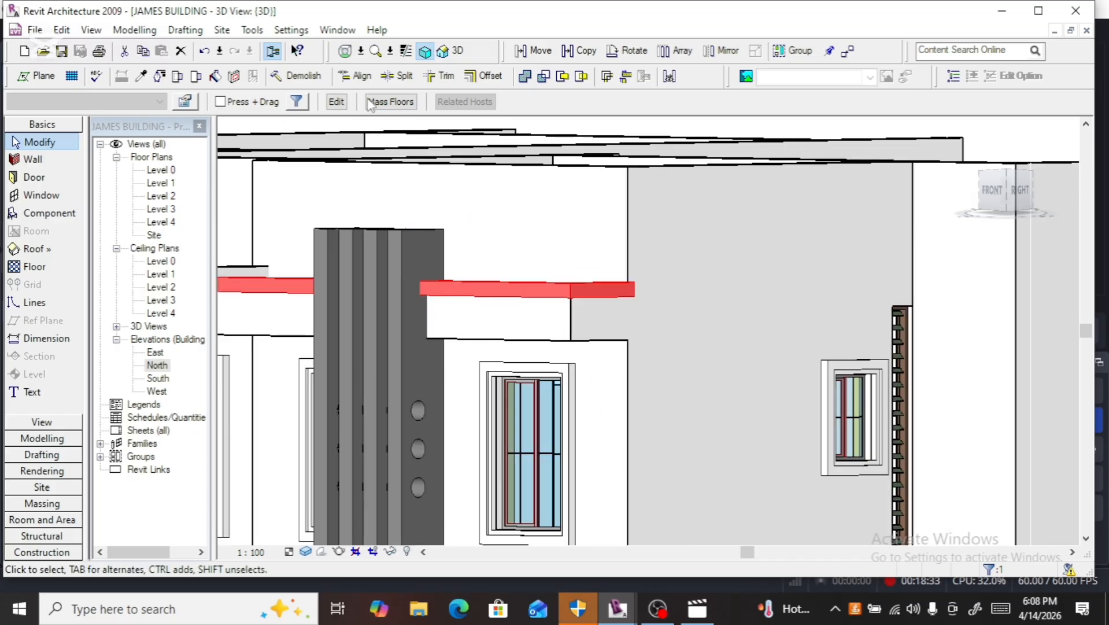
key(Escape)
double_click(538, 289)
click(572, 288)
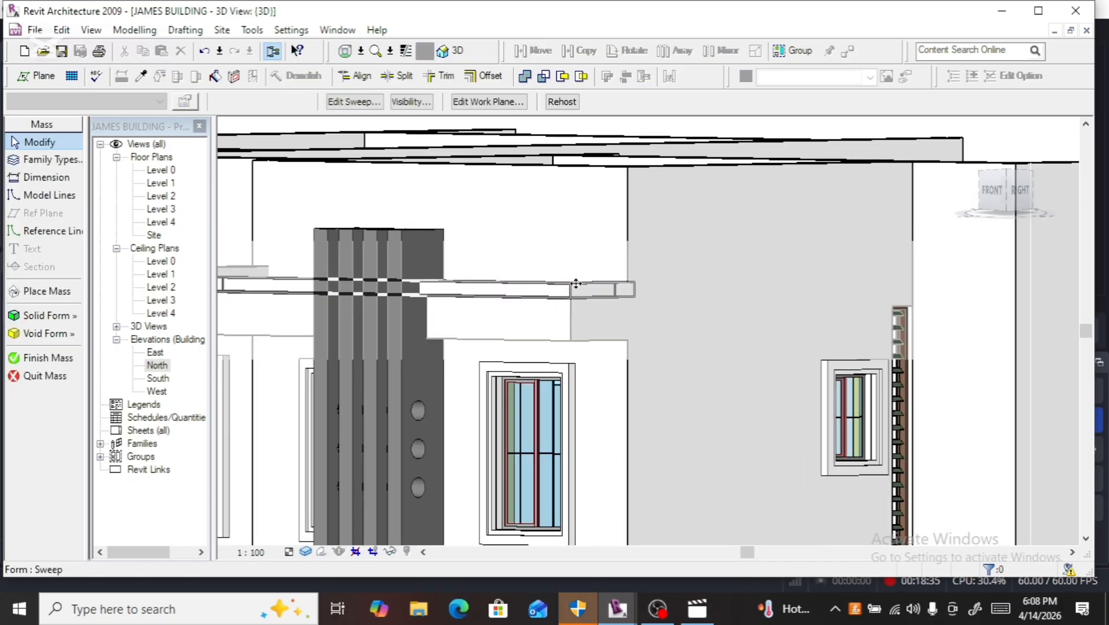
click(1019, 191)
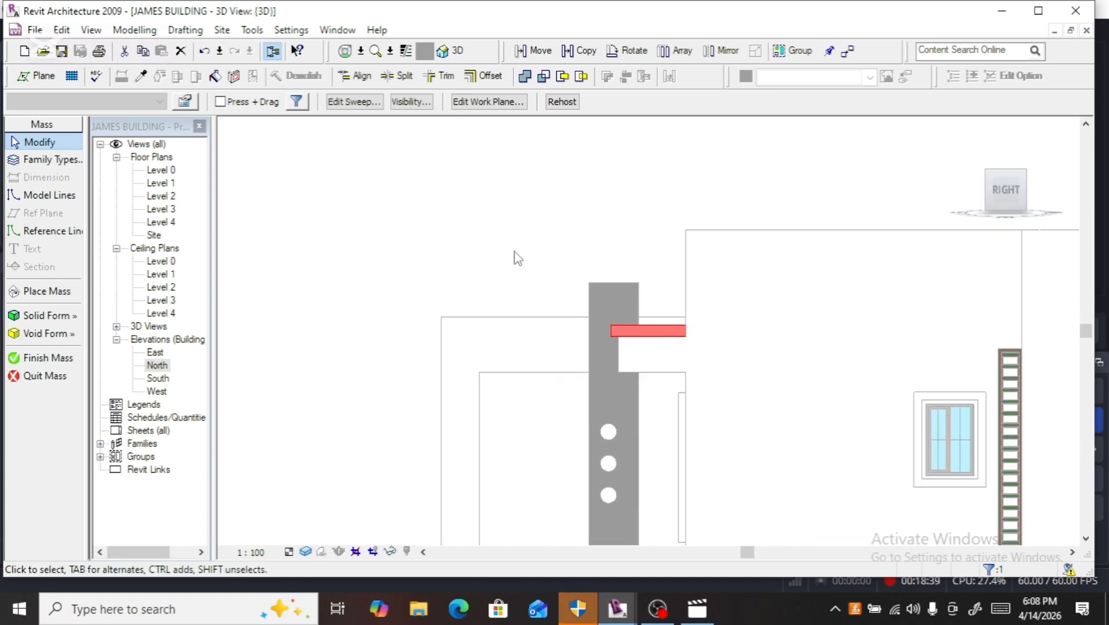
click(582, 51)
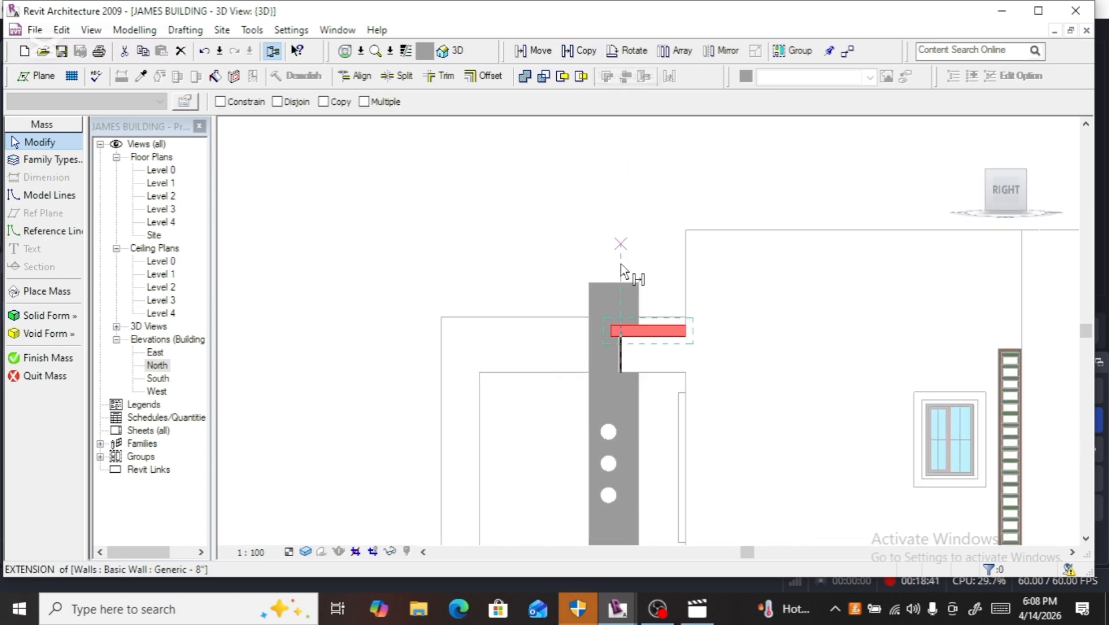
click(630, 333)
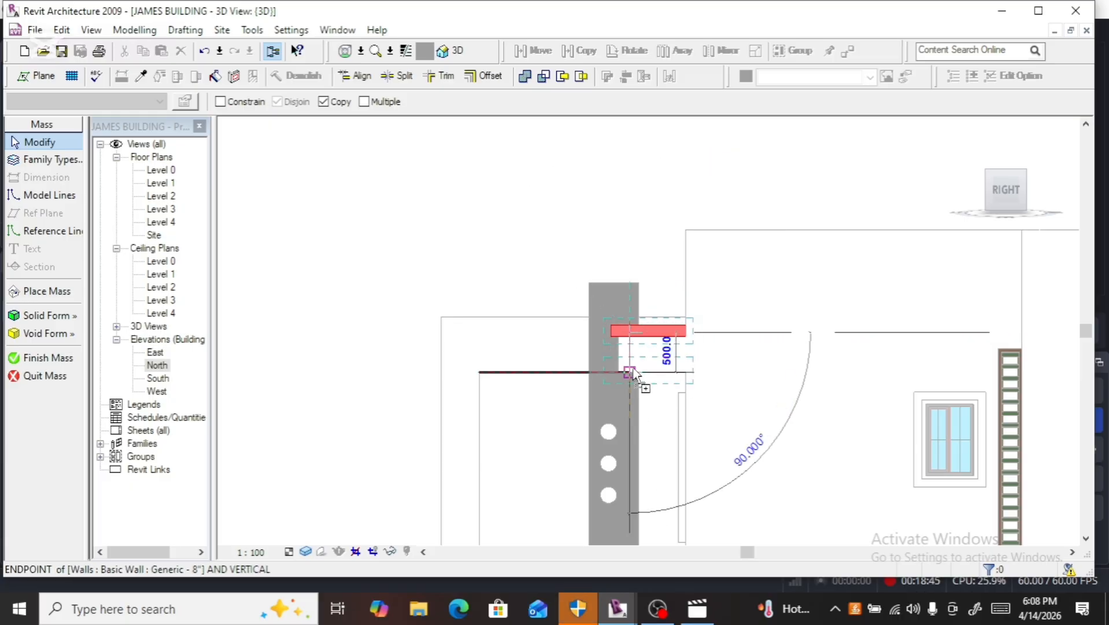
click(630, 372)
Step: Nudge the copied band up until its underside aligns with the fascia's bottom edge, and finish the mass
scroll(677, 377, up, 3)
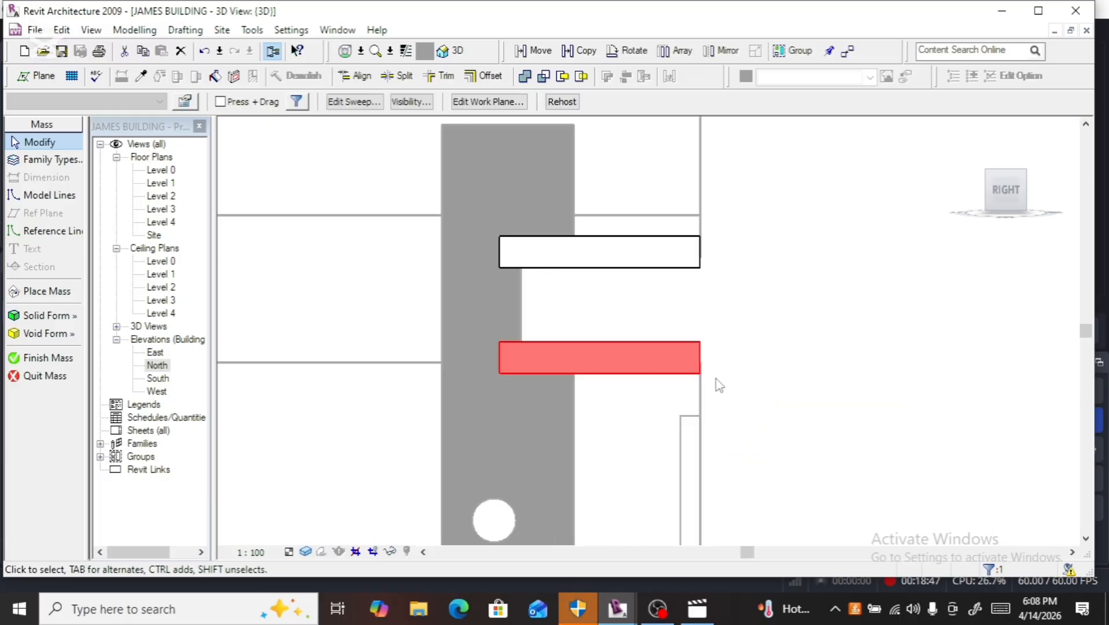
scroll(719, 385, up, 5)
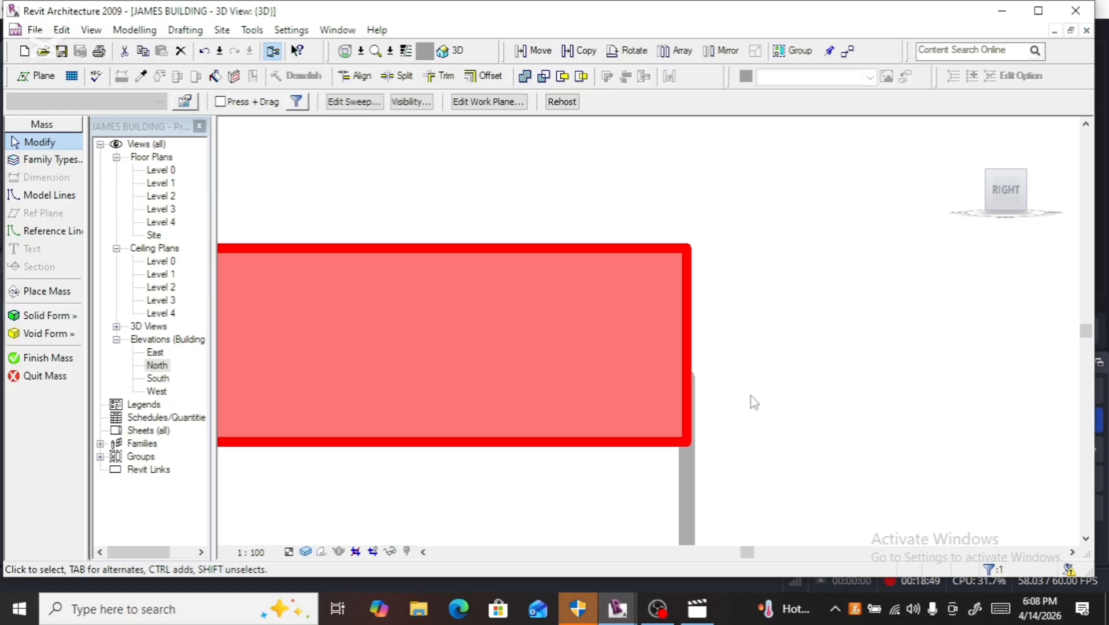
key(Up)
key(Up)
key(Up)
key(Up)
key(Up)
key(Up)
key(Up)
key(Up)
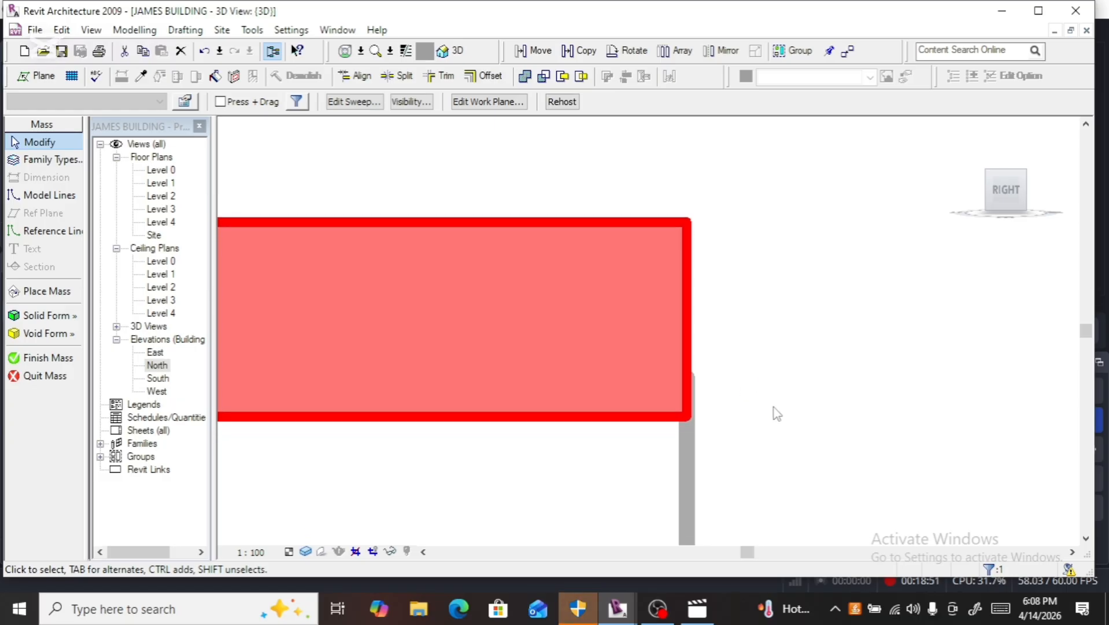
key(Up)
key(Up)
key(Up)
key(Up)
key(Up)
key(Up)
key(Up)
key(Up)
key(Up)
key(Up)
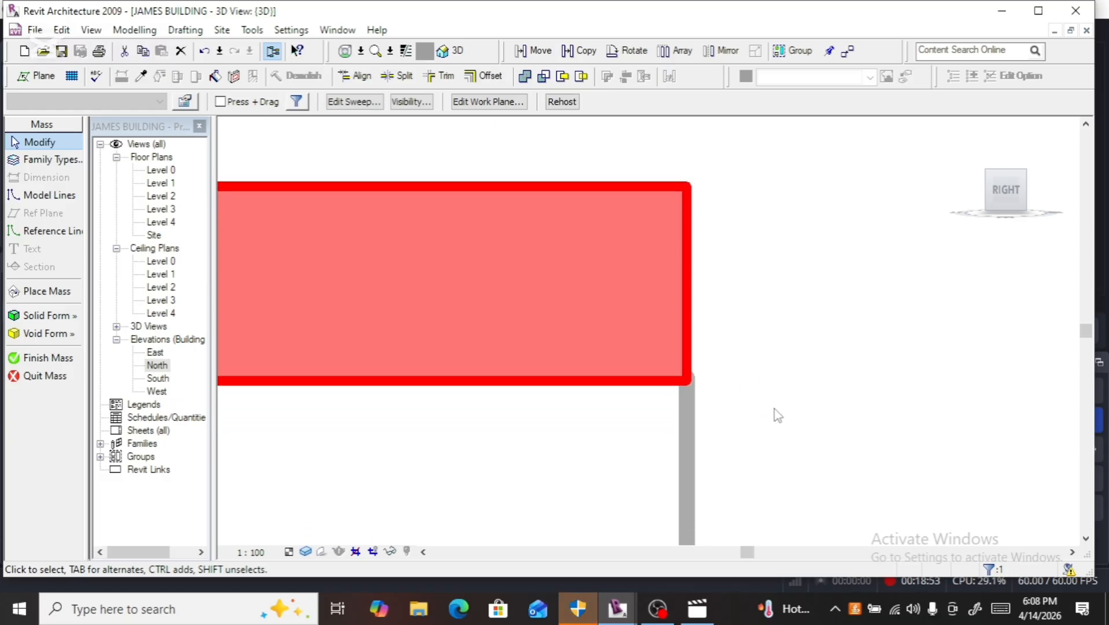
key(Up)
key(Up)
key(Down)
key(Down)
key(Down)
key(Down)
key(Down)
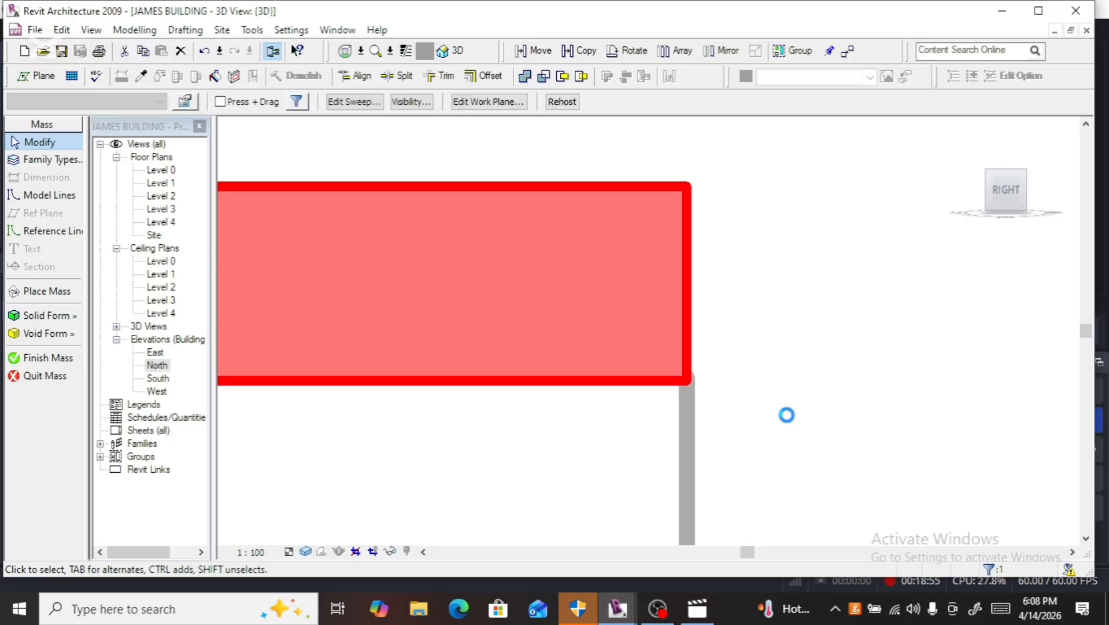
scroll(794, 417, down, 4)
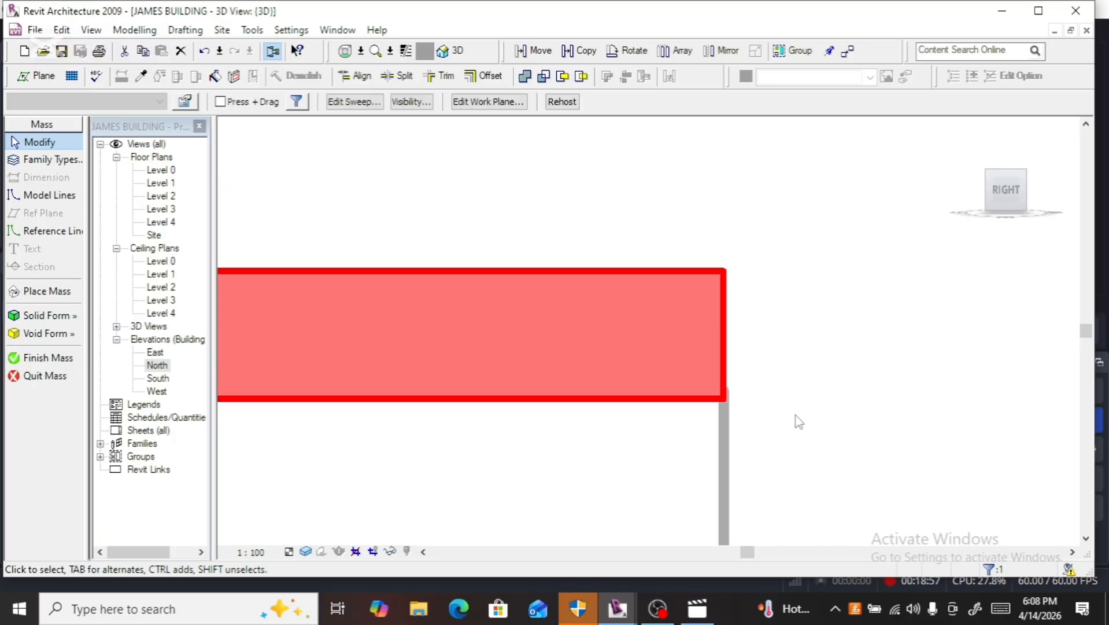
click(993, 203)
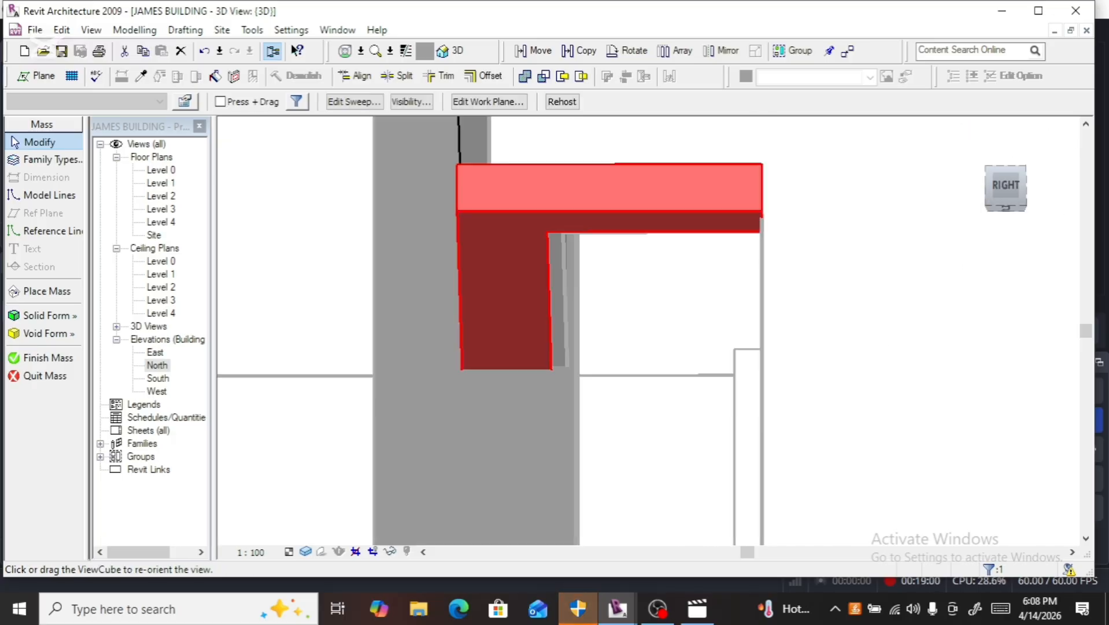
click(23, 357)
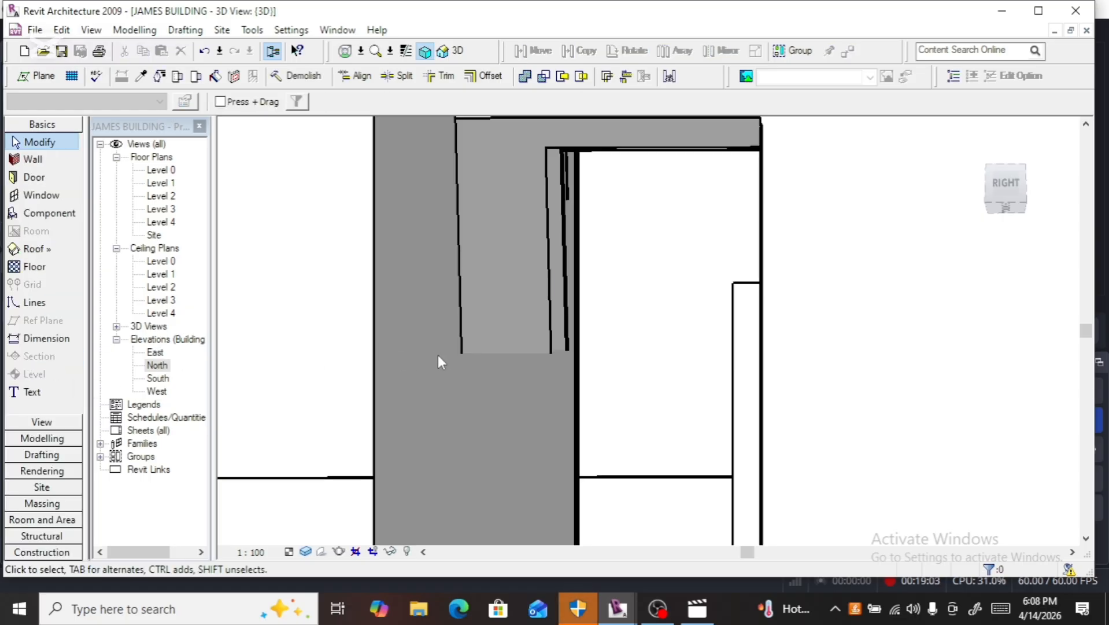
Step: Examine the bands on both front bays, checking where the east bay's bands end beside the porch beam
scroll(438, 355, down, 3)
scroll(832, 283, down, 3)
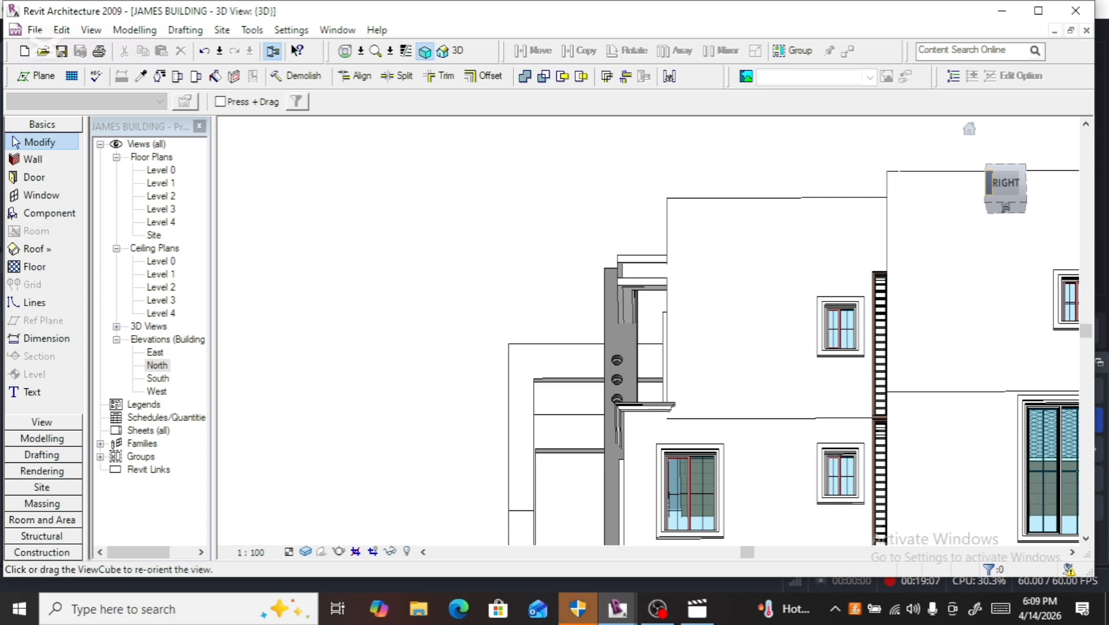
click(991, 182)
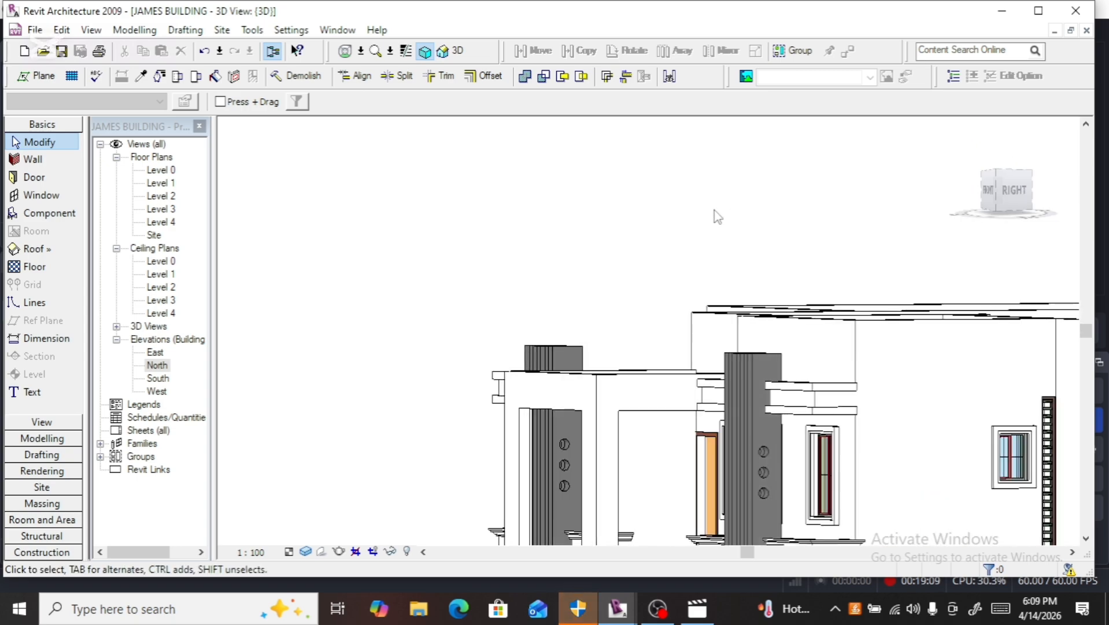
scroll(718, 216, down, 2)
scroll(717, 216, down, 2)
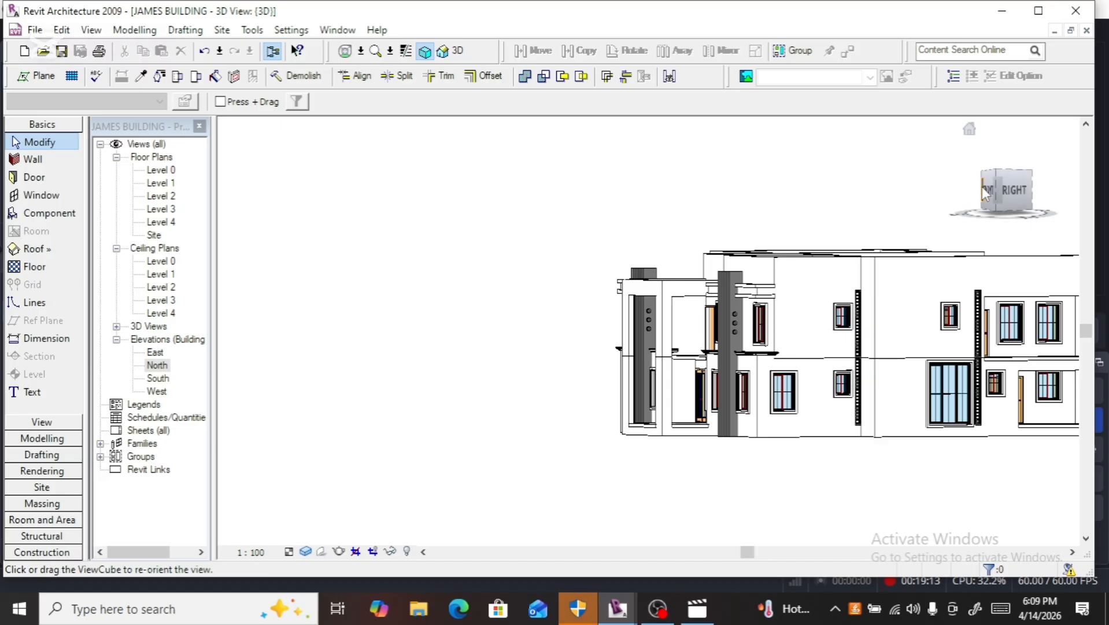
click(1005, 194)
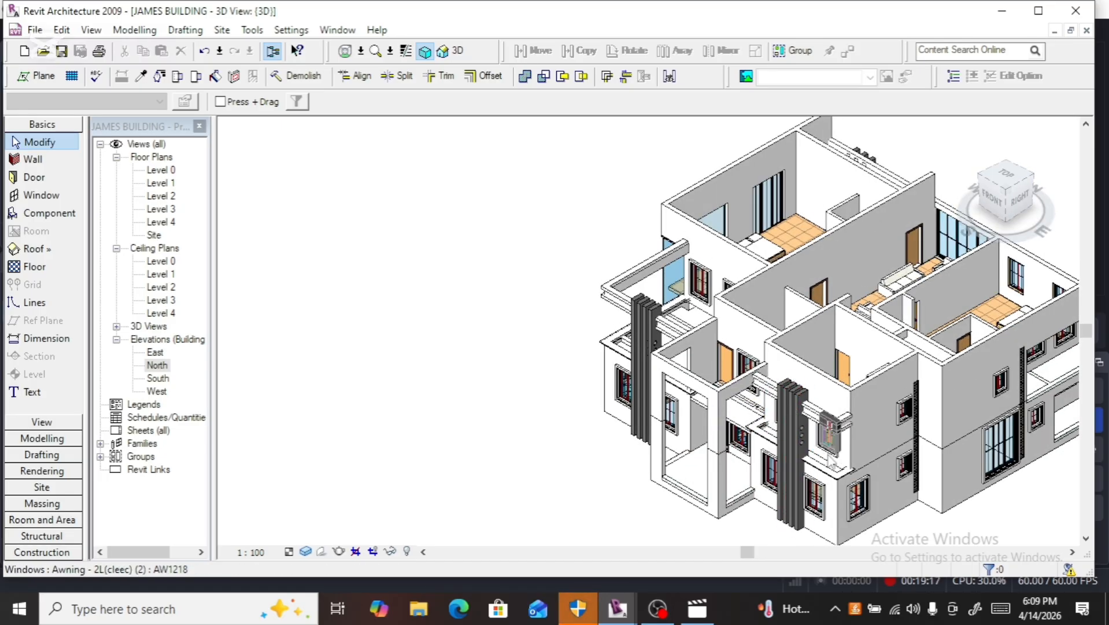
scroll(849, 464, up, 2)
scroll(849, 464, up, 3)
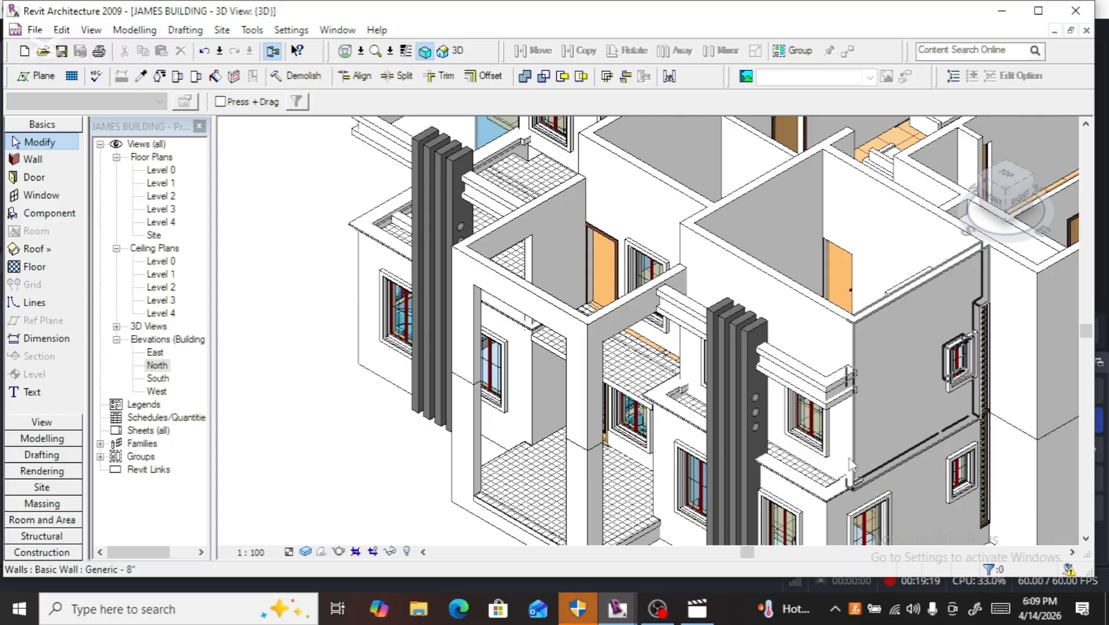
scroll(501, 221, down, 2)
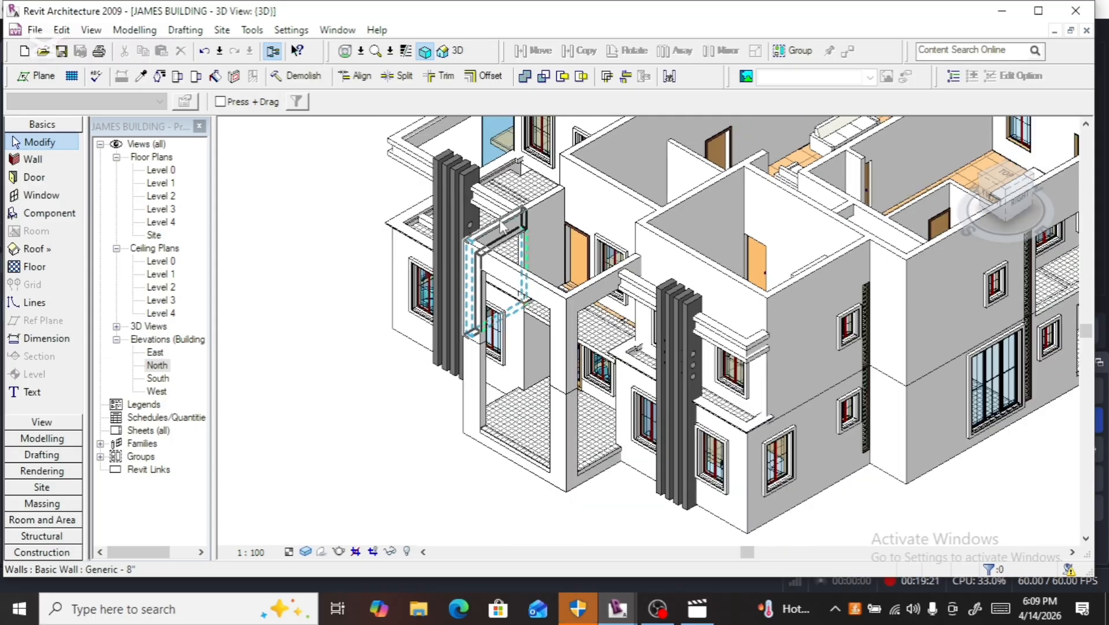
scroll(584, 283, down, 2)
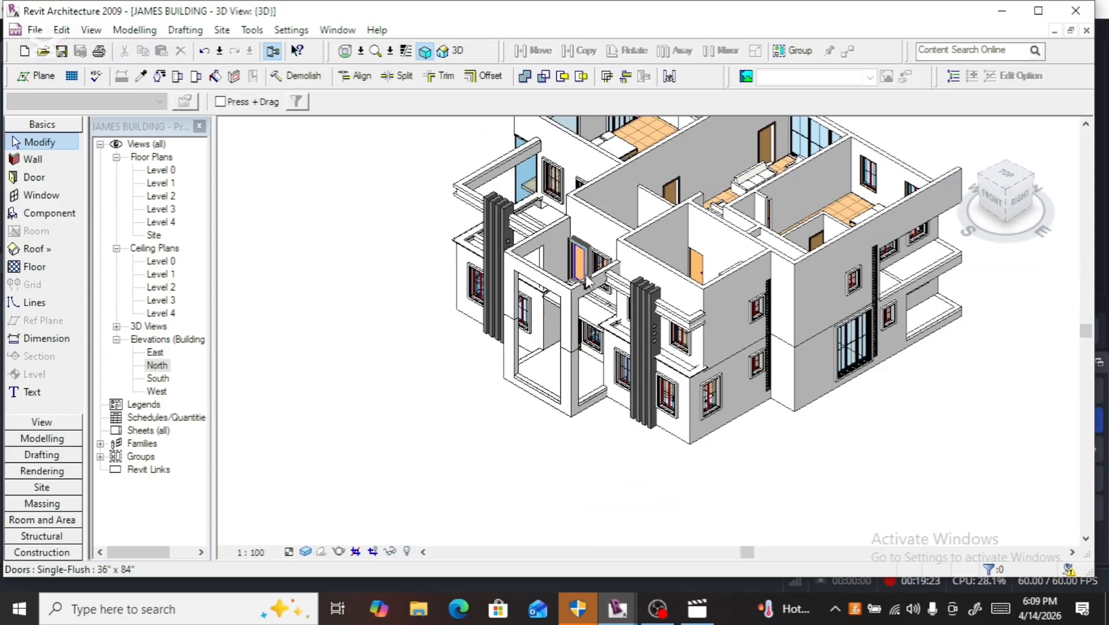
scroll(723, 310, up, 2)
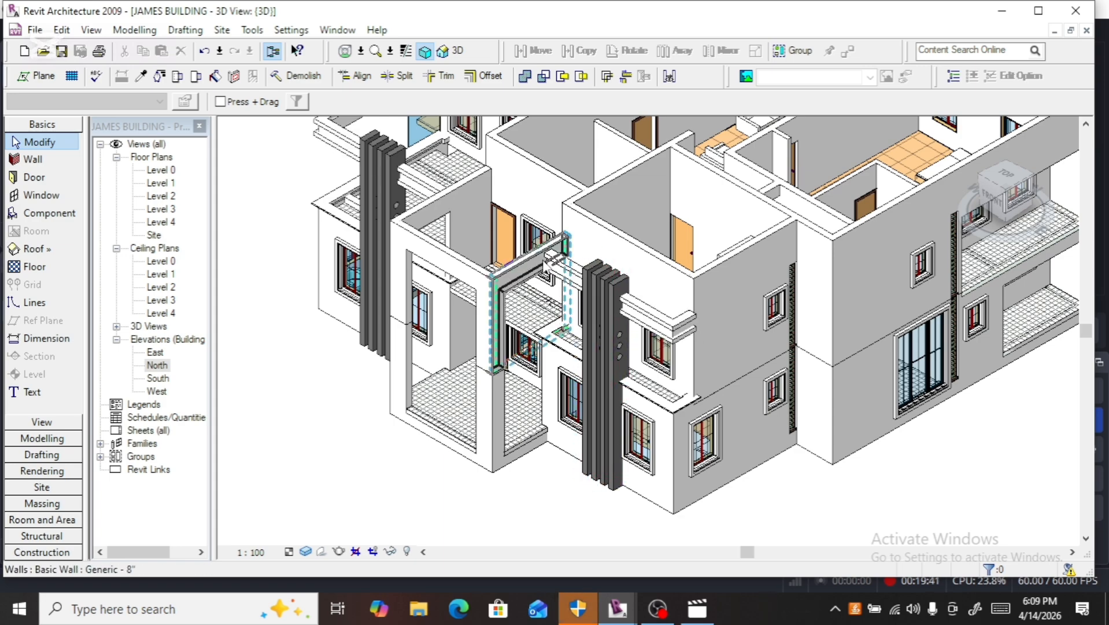
scroll(545, 264, up, 2)
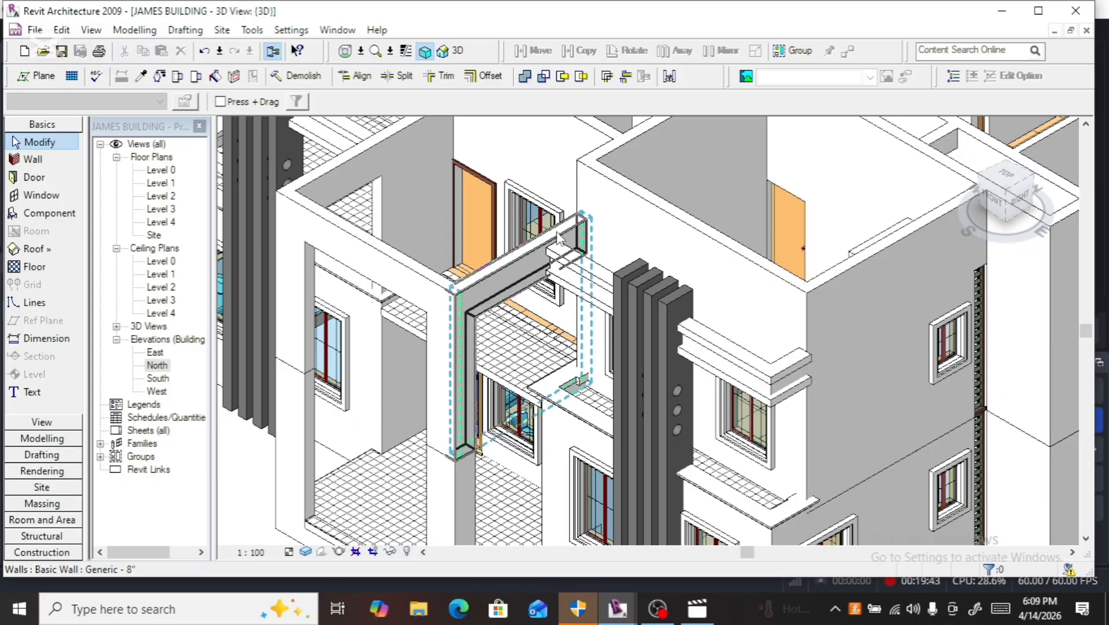
scroll(559, 244, up, 5)
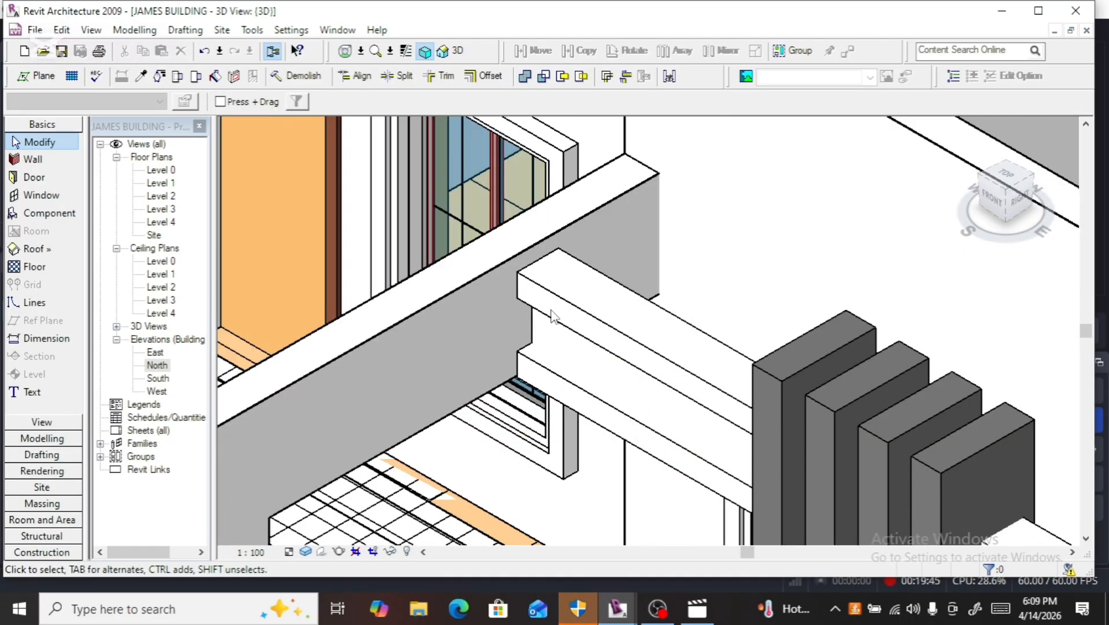
scroll(604, 225, down, 5)
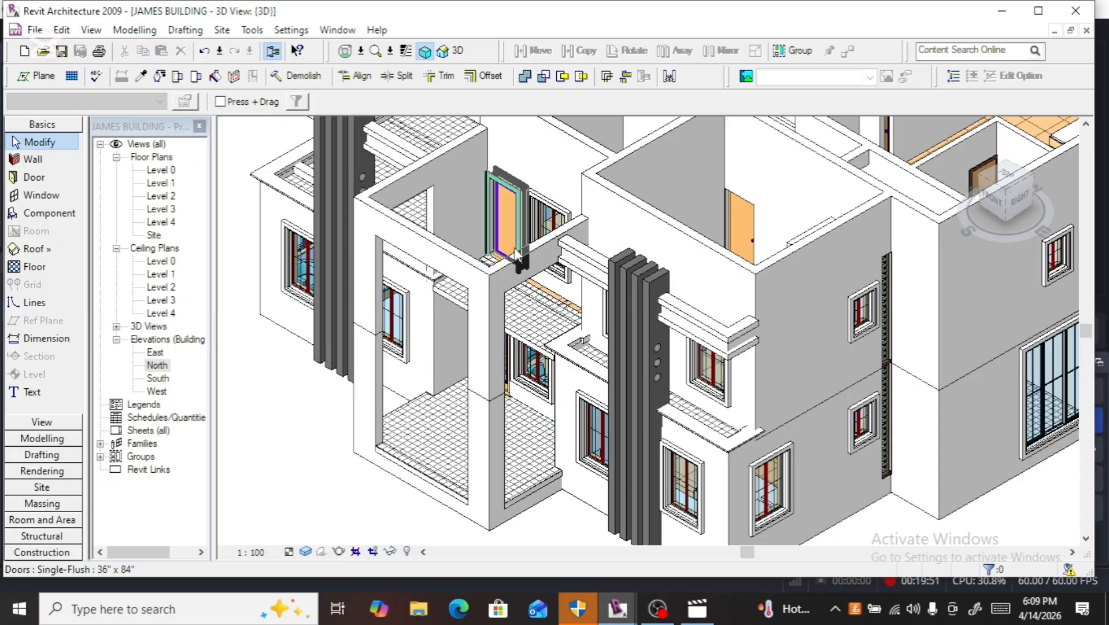
Step: Reopen the band mass for editing and copy the east bay's upper band sweep across to the front of the porch
click(706, 324)
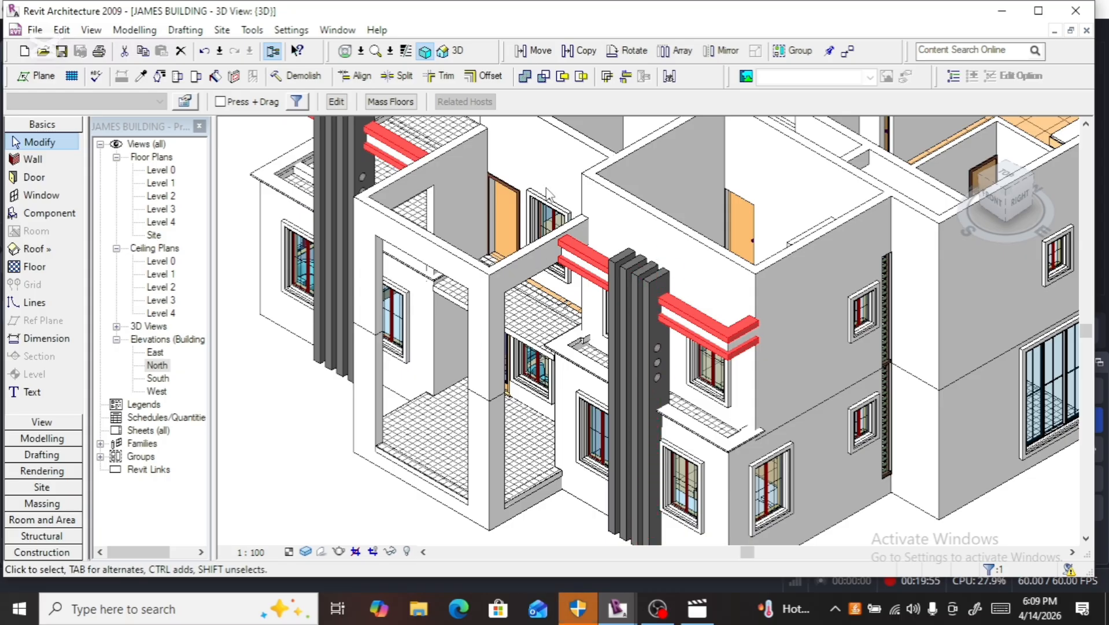
click(336, 102)
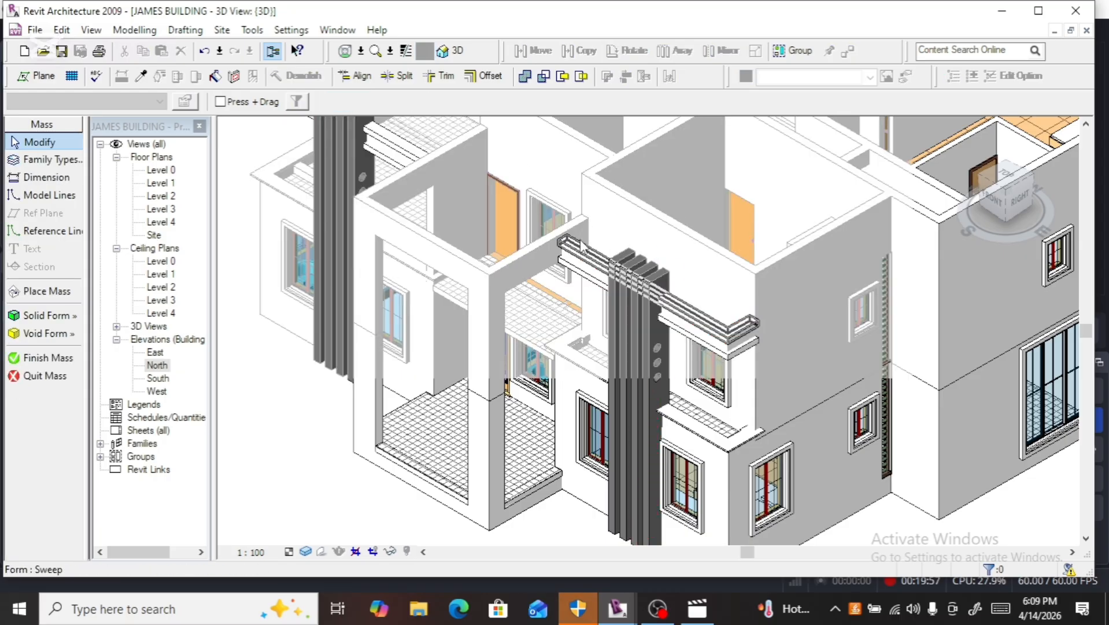
click(582, 247)
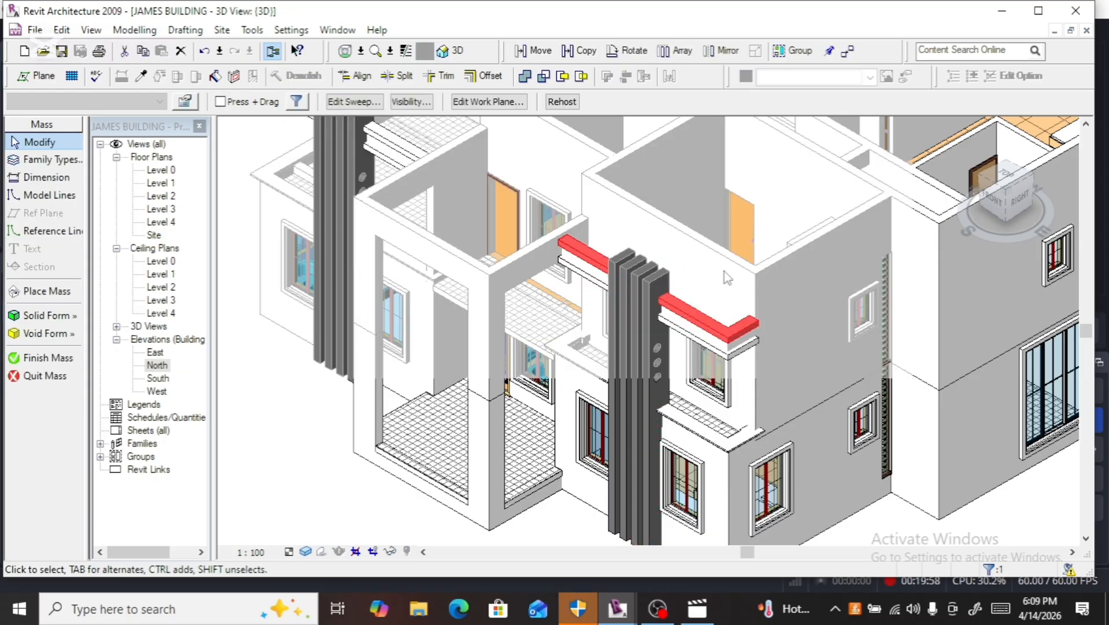
click(1006, 184)
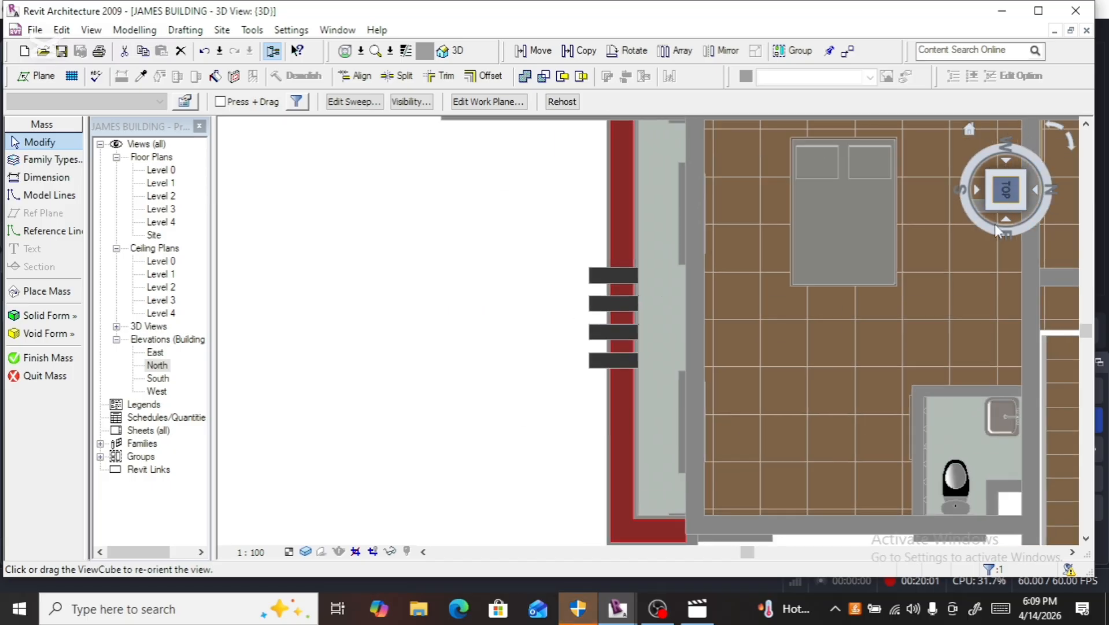
scroll(832, 338, down, 5)
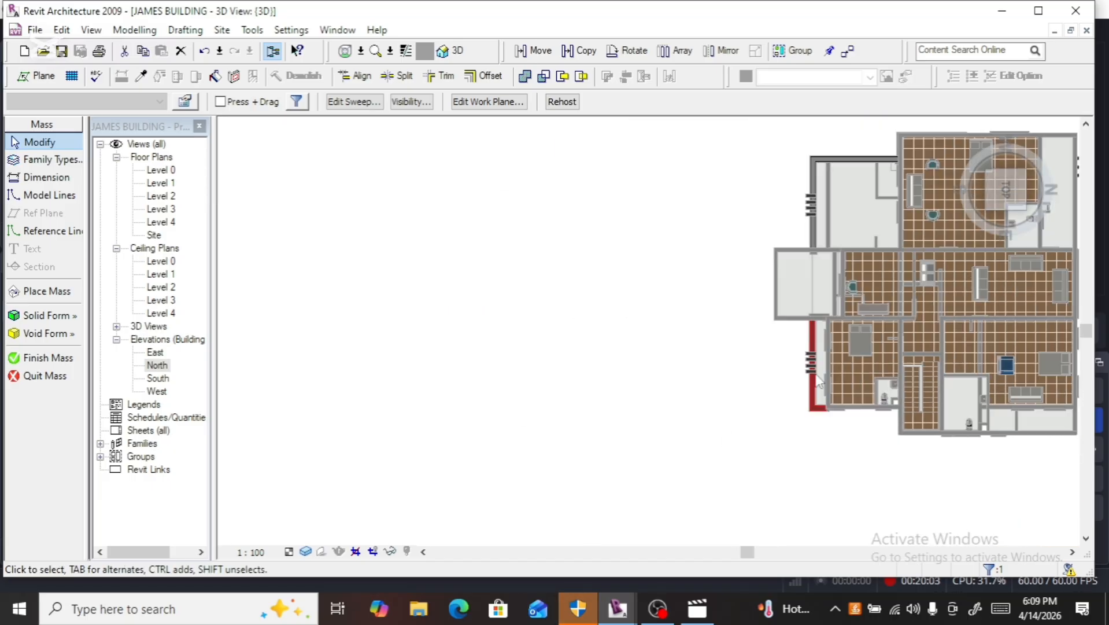
scroll(832, 338, up, 1)
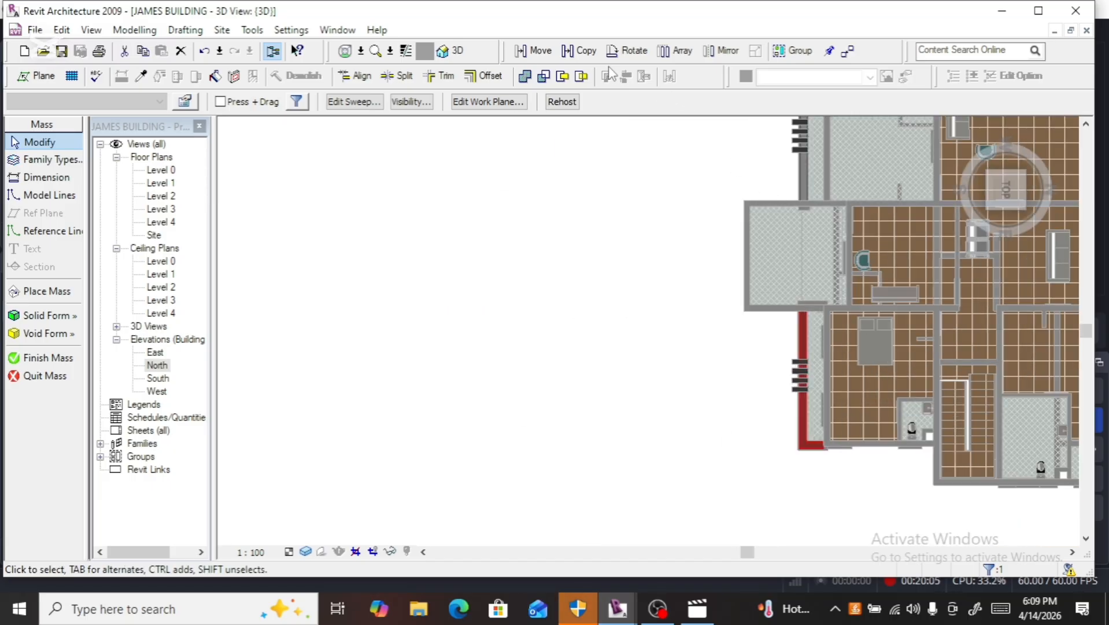
click(570, 50)
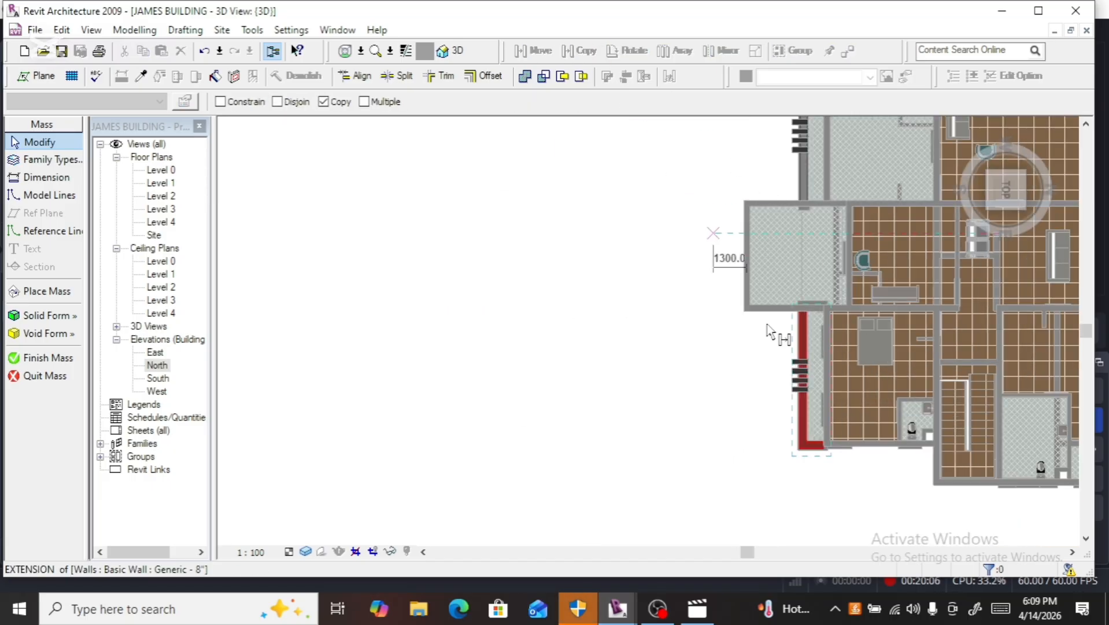
click(809, 335)
click(749, 221)
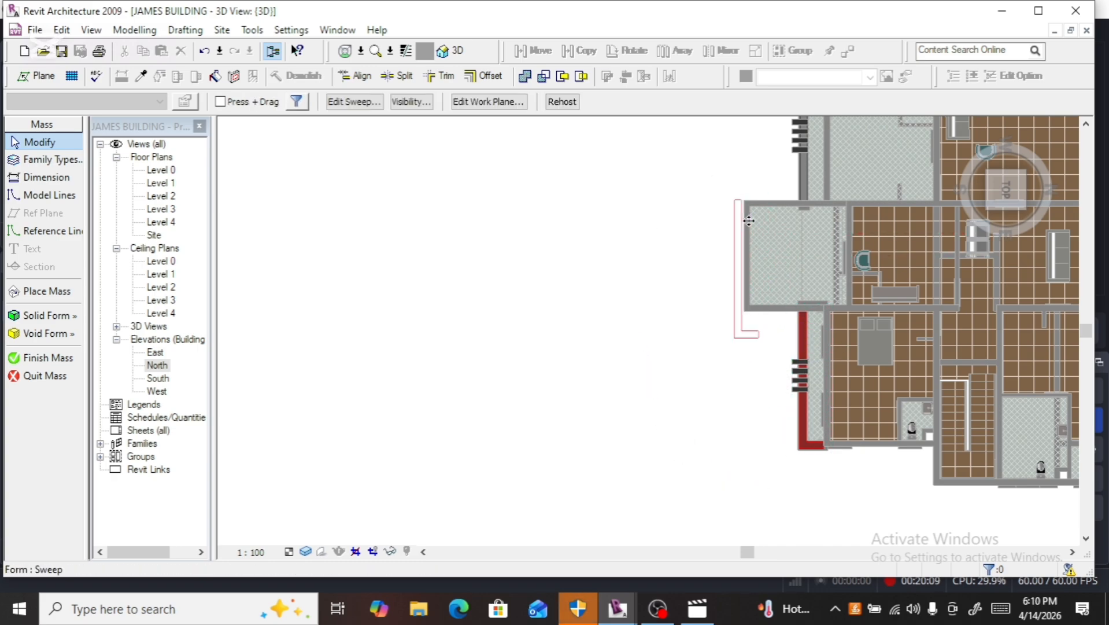
Step: Open the copied sweep's path for editing and move its long segment onto the outer face of the porch's front beam
click(353, 102)
scroll(607, 299, down, 1)
scroll(608, 299, down, 2)
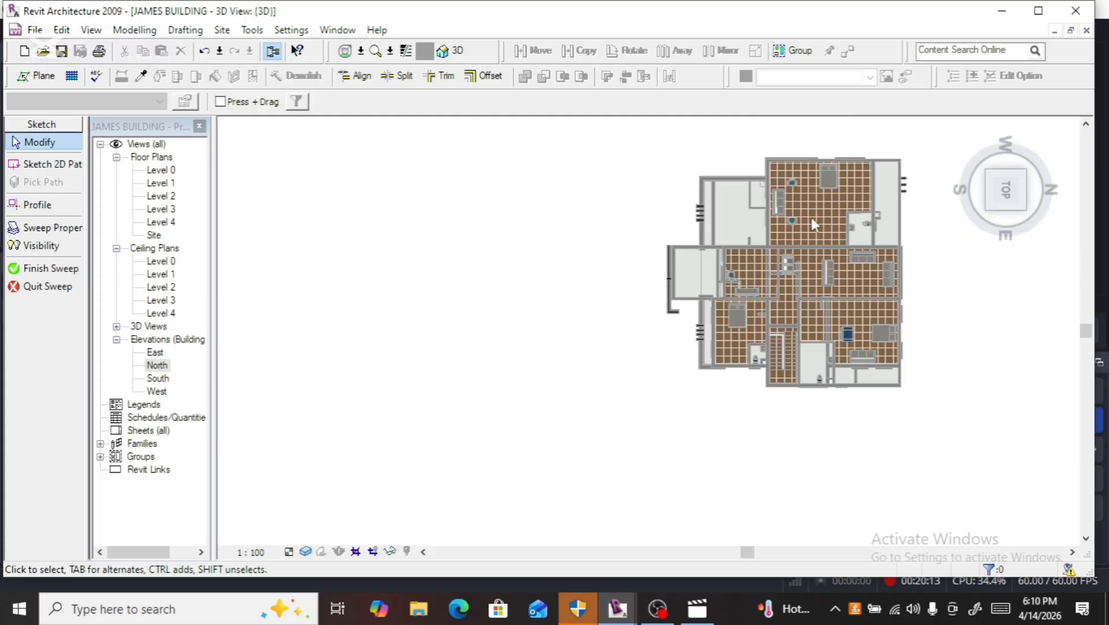
scroll(772, 261, up, 5)
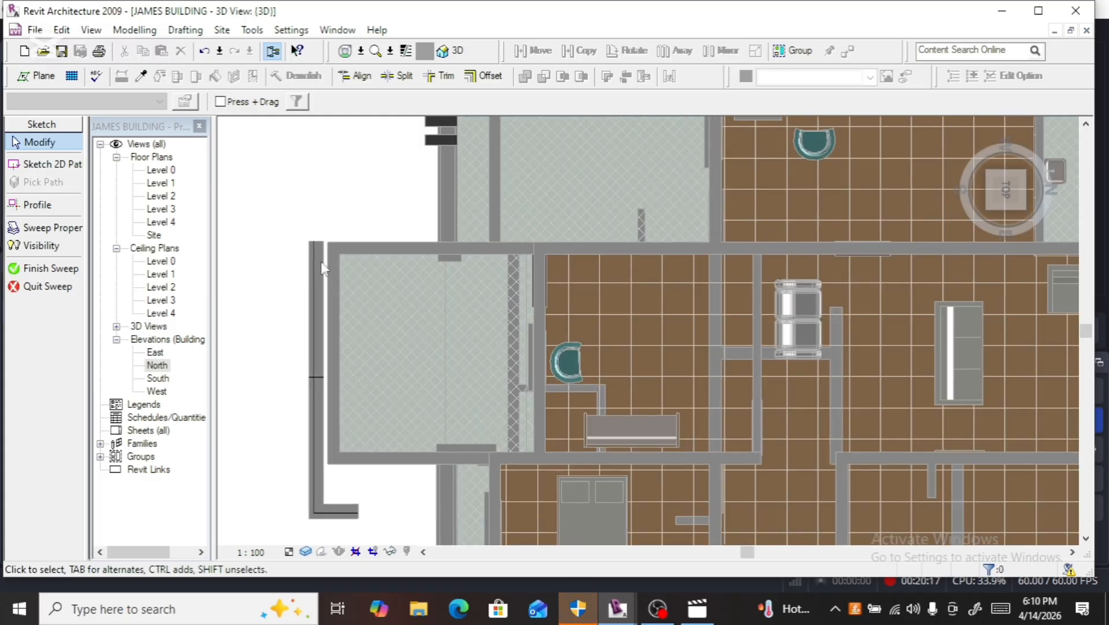
click(314, 277)
click(336, 101)
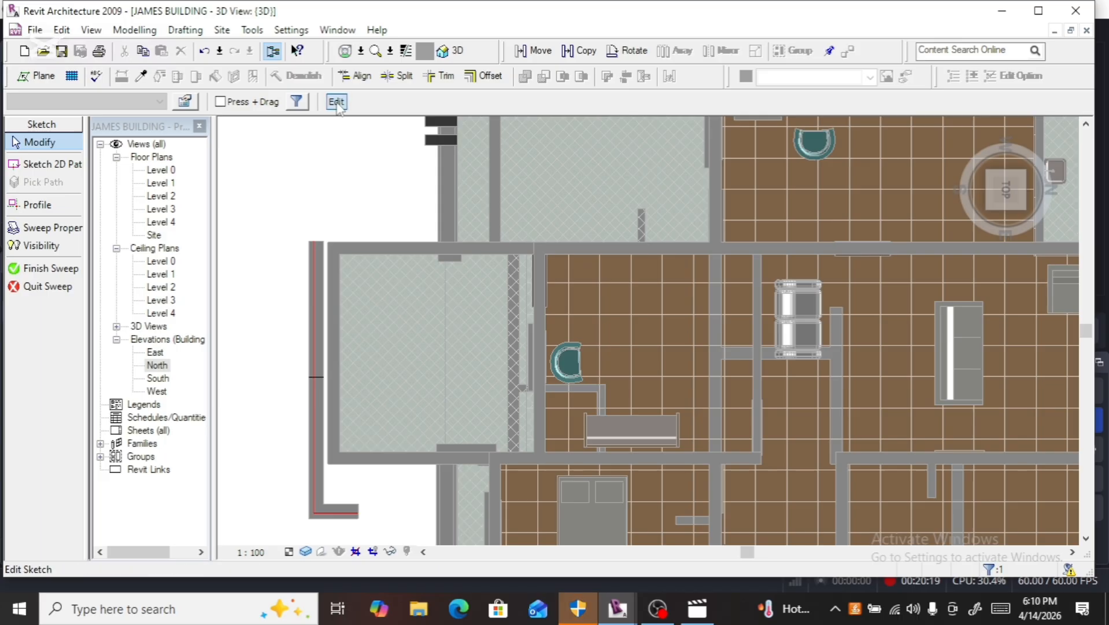
click(314, 316)
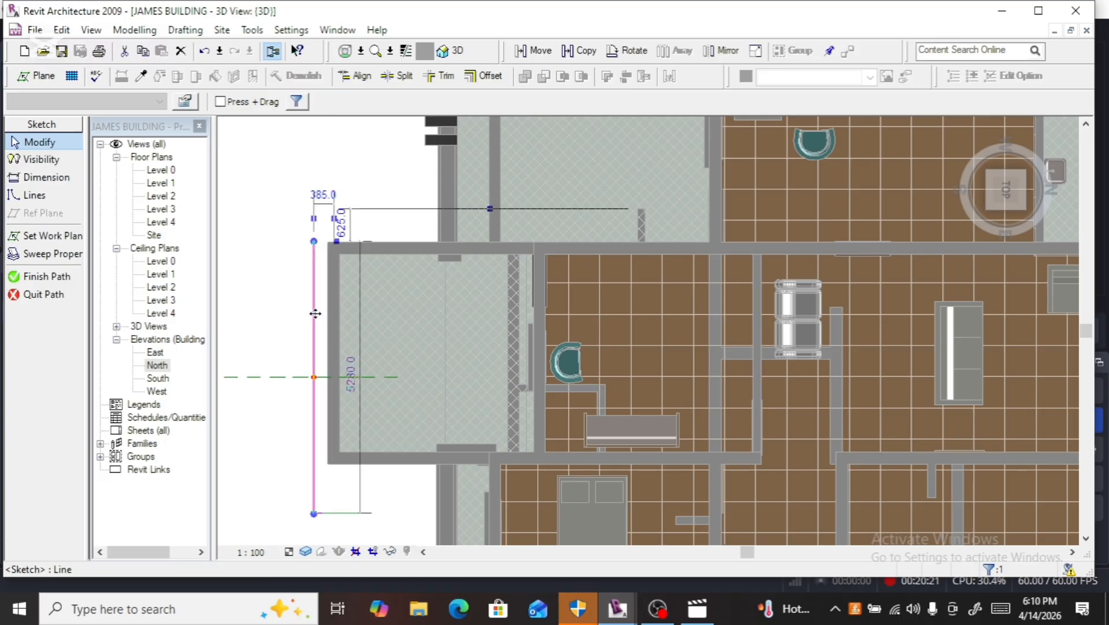
scroll(312, 321, up, 2)
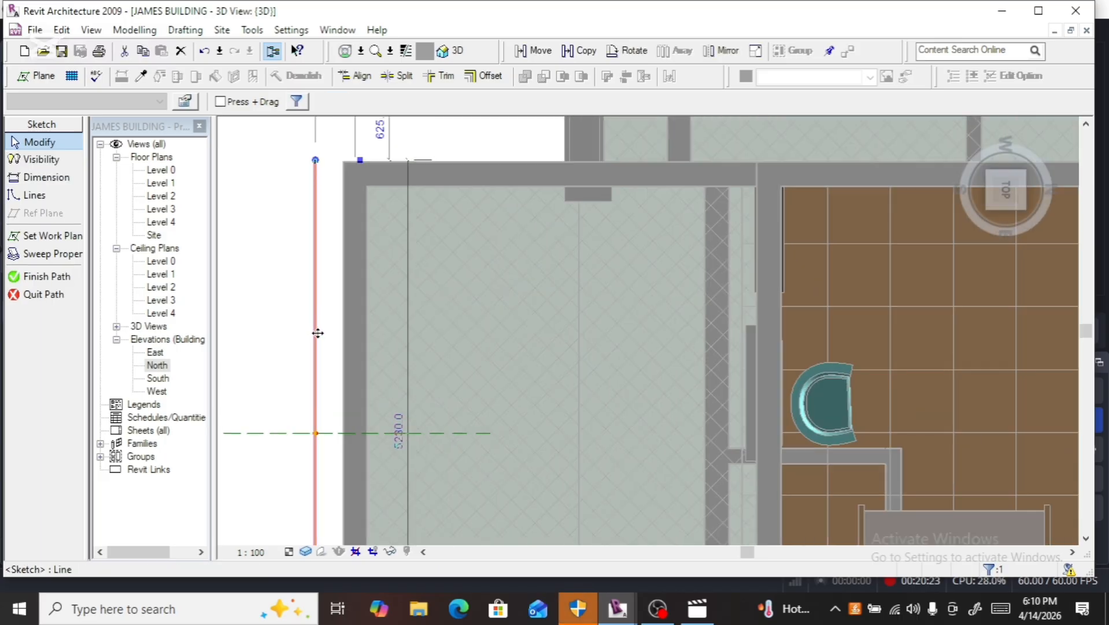
drag(318, 334, 345, 331)
scroll(348, 272, down, 1)
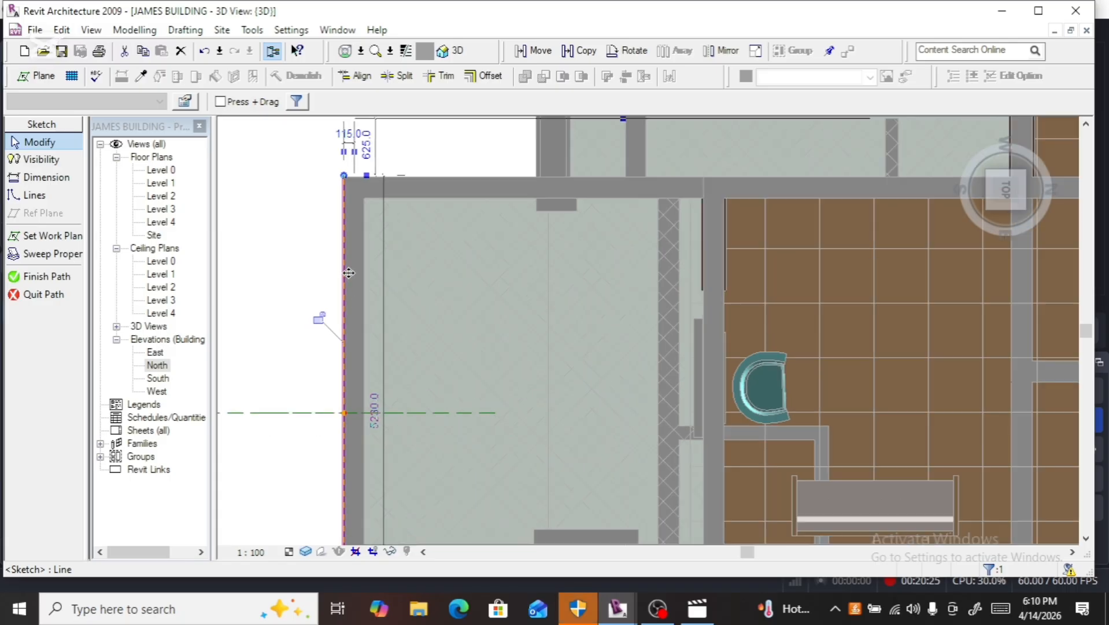
scroll(348, 273, down, 4)
scroll(347, 411, up, 4)
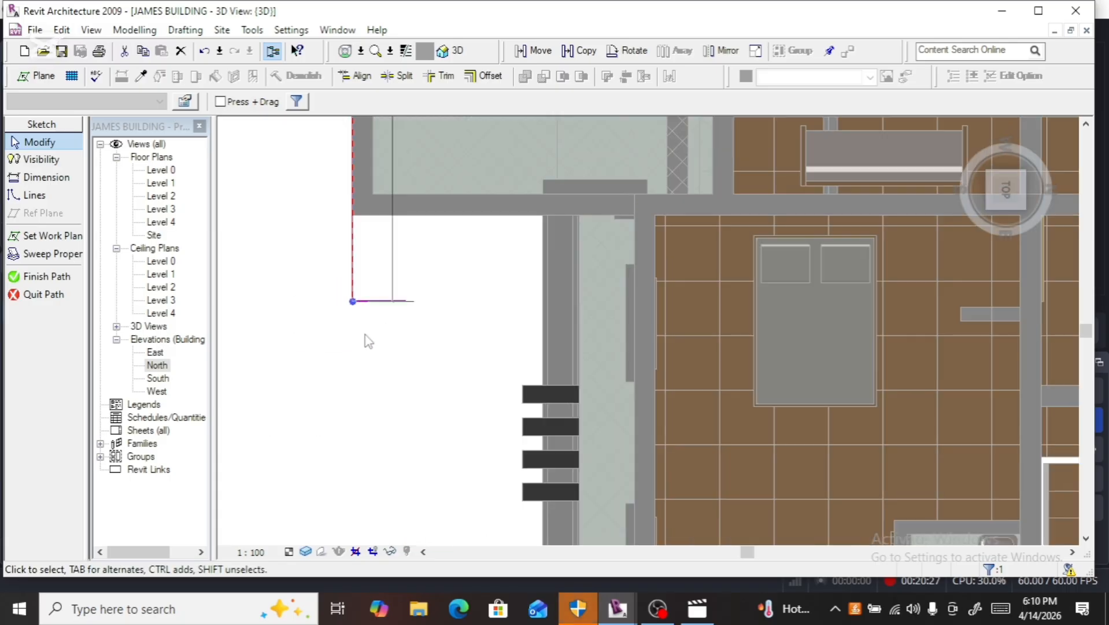
Step: Move the short path segment onto the porch's east outer face and extend it to about 3120 mm
click(368, 301)
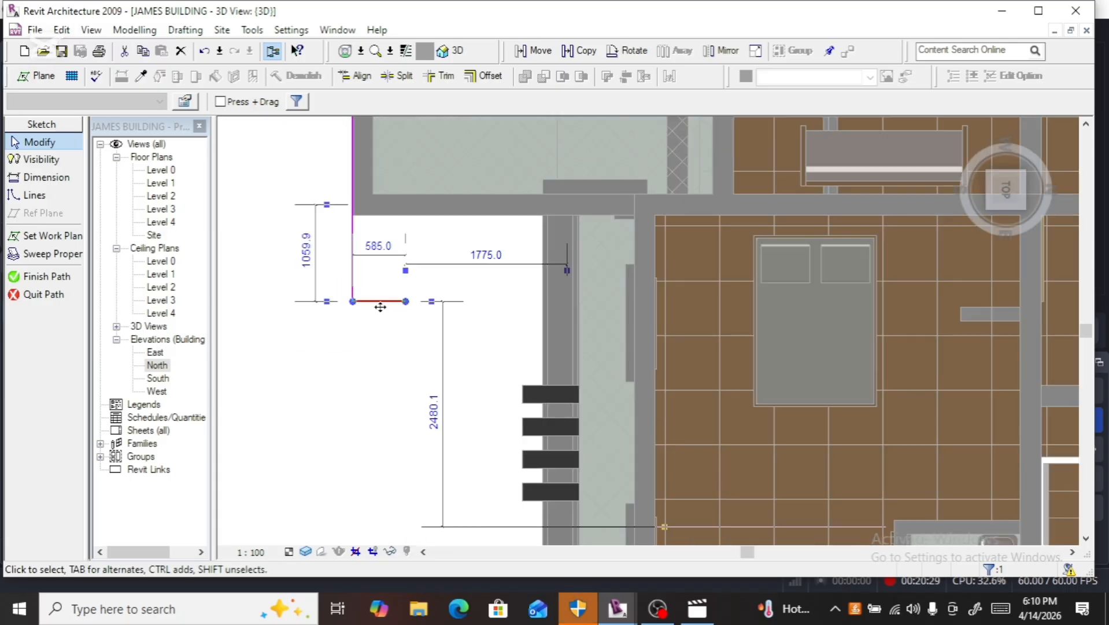
mouse_move(380, 307)
mouse_down()
mouse_move(399, 218)
mouse_move(800, 209)
mouse_up()
scroll(423, 228, up, 2)
scroll(719, 313, down, 6)
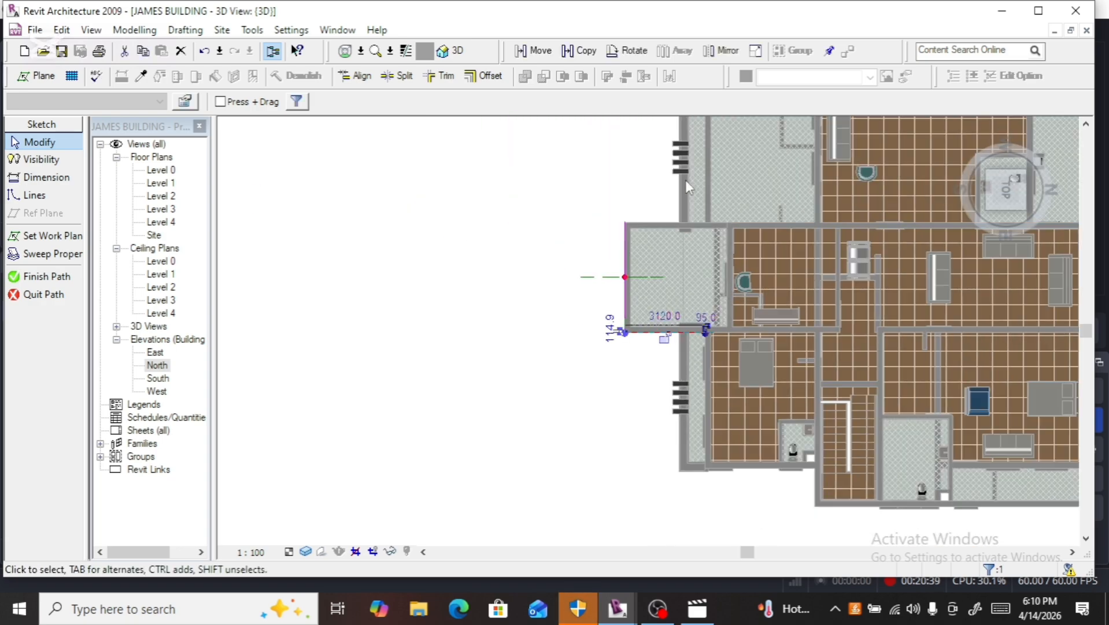
Step: Draw a 3400 mm path line from the porch's front west corner back along its west side
scroll(708, 194, up, 4)
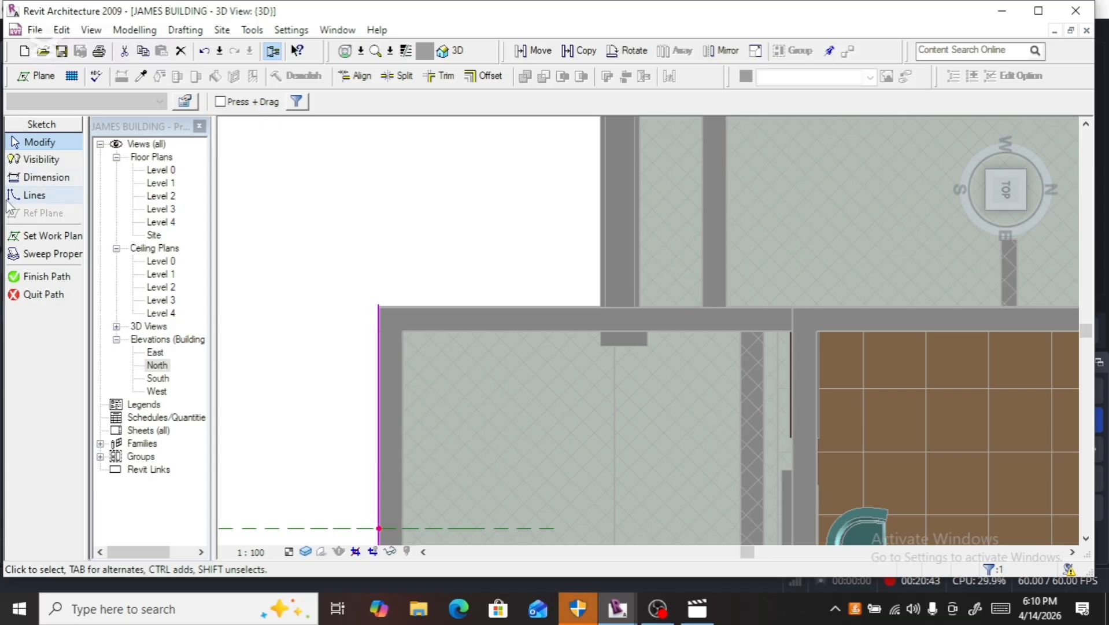
click(35, 196)
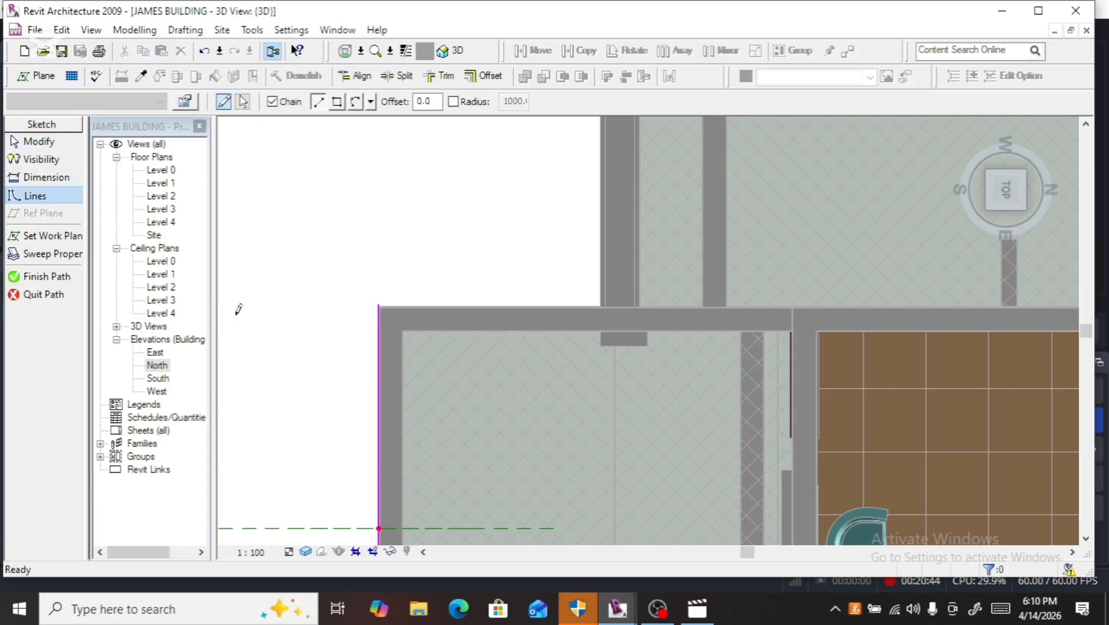
click(379, 304)
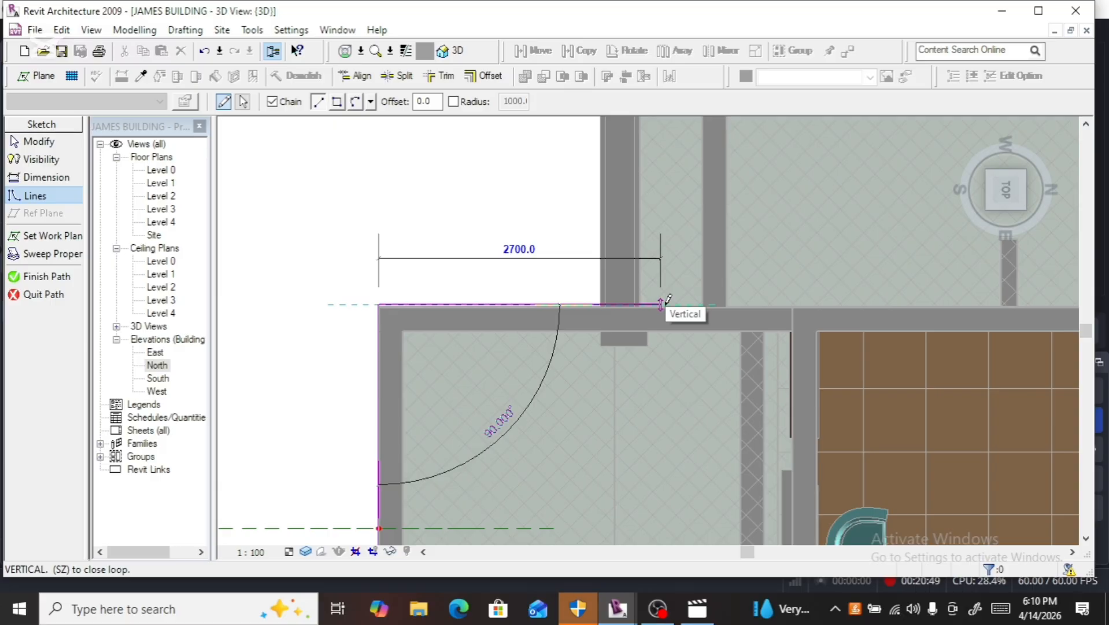
click(734, 304)
key(Escape)
key(Escape)
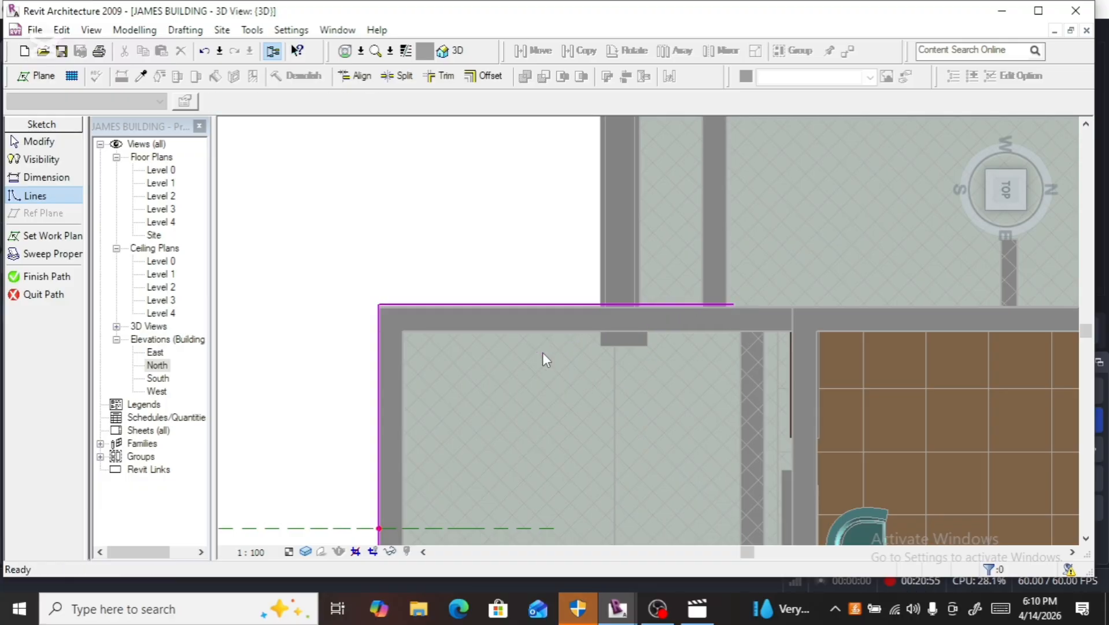
Step: Align the new path line with the outer face of the porch's west wall
scroll(492, 304, up, 2)
click(492, 304)
scroll(472, 330, up, 3)
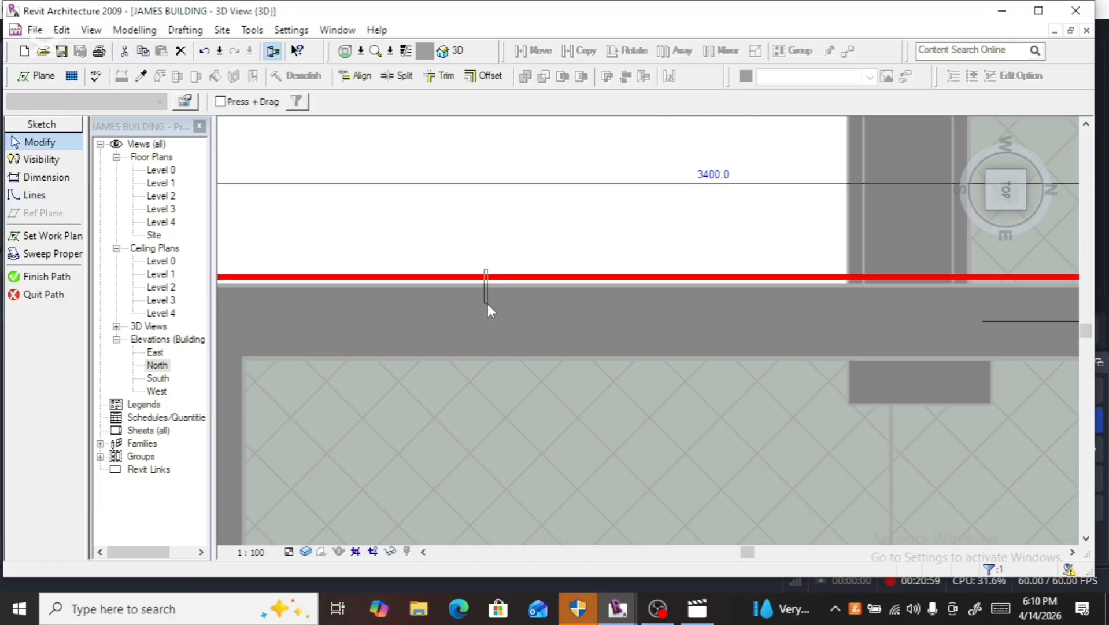
click(488, 302)
click(487, 274)
mouse_move(486, 273)
mouse_down()
mouse_move(487, 311)
mouse_move(493, 284)
mouse_up()
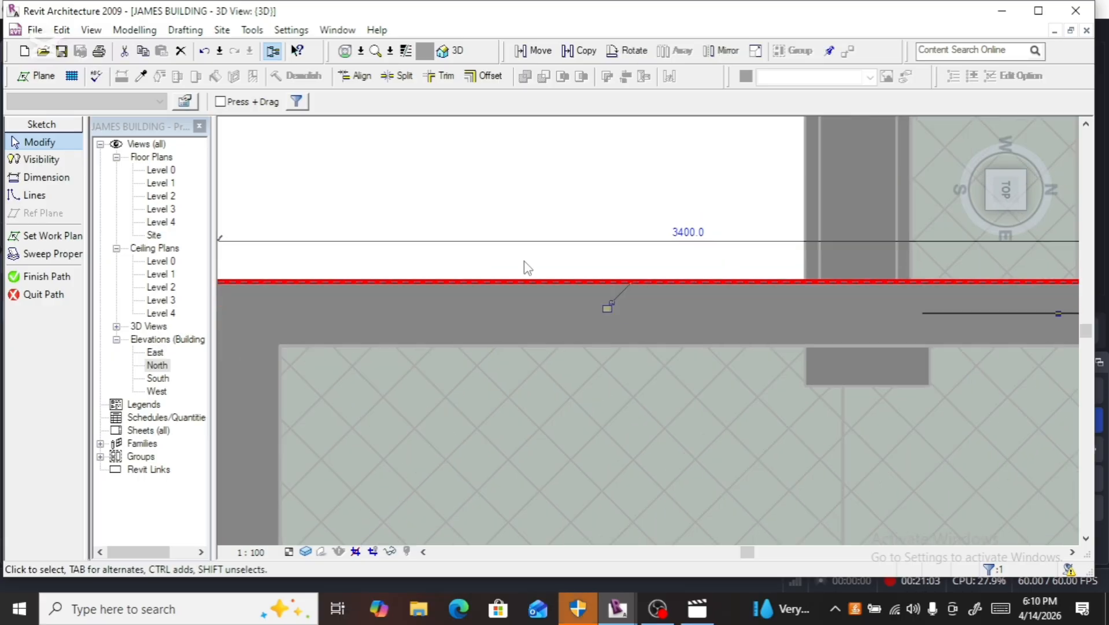
Step: Finish the path and the sweep for the porch band, and complete the mass
scroll(493, 284, down, 5)
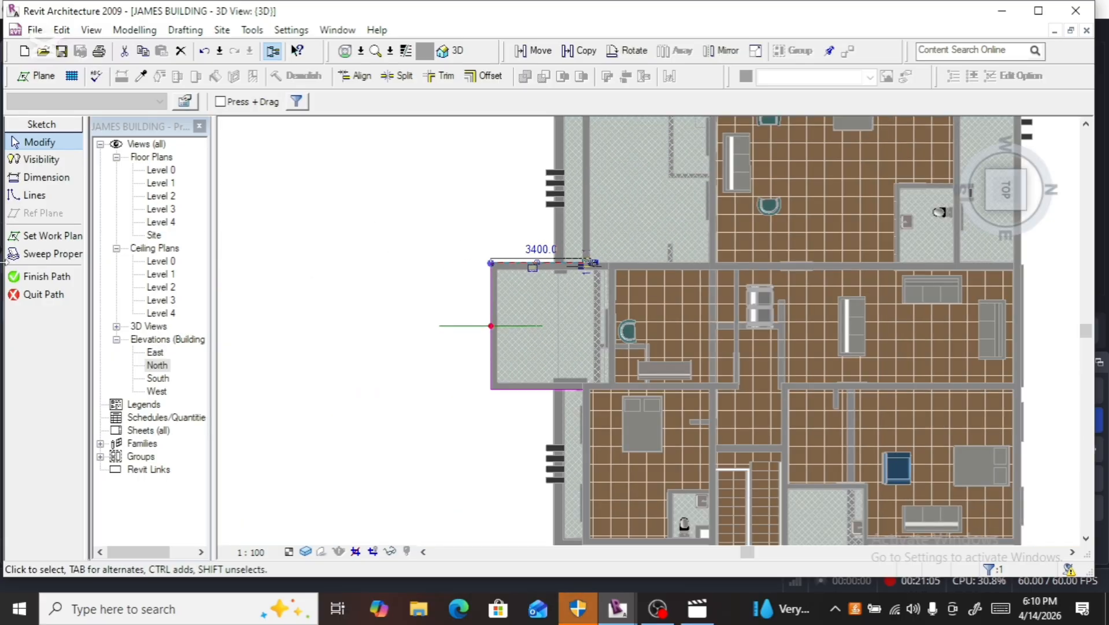
click(58, 276)
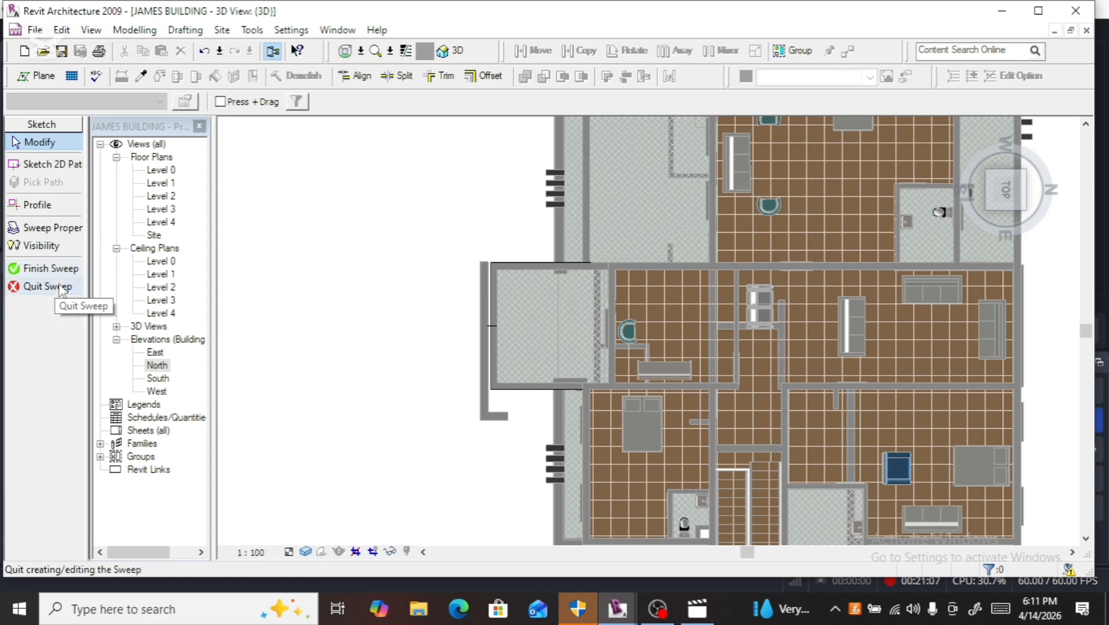
click(57, 269)
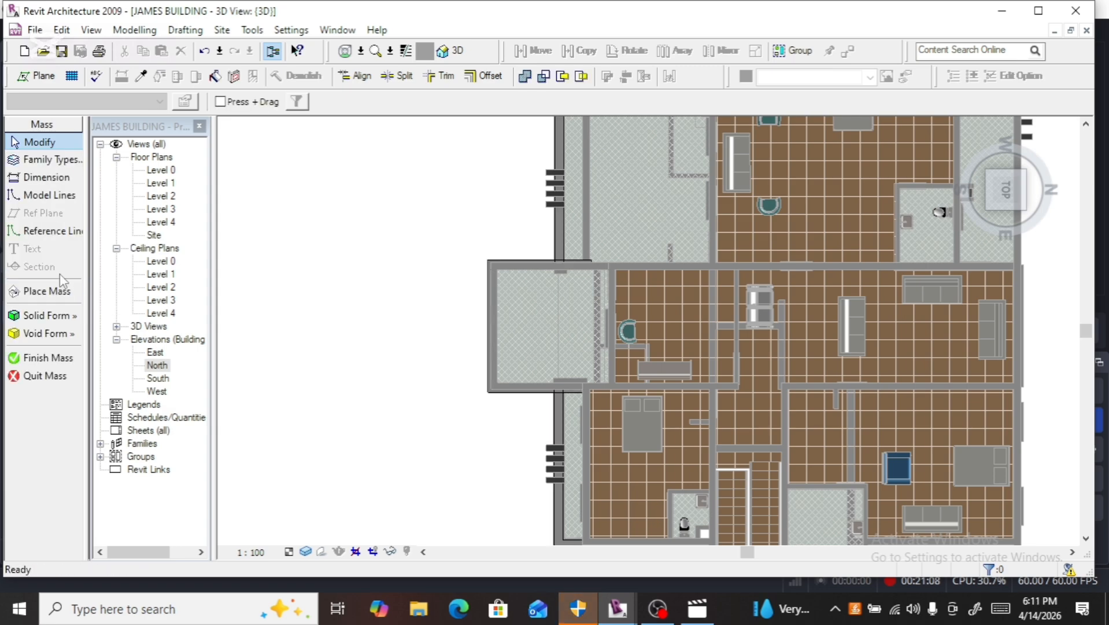
click(46, 358)
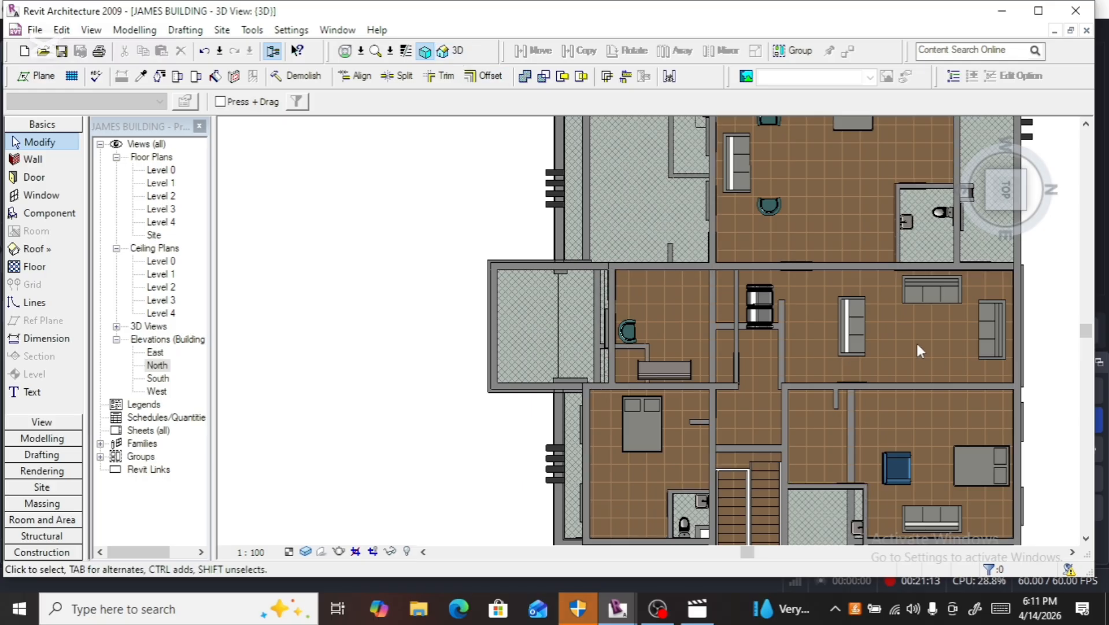
Step: Reopen the band mass from the front view and move the porch band up to the top of the porch beam
click(979, 195)
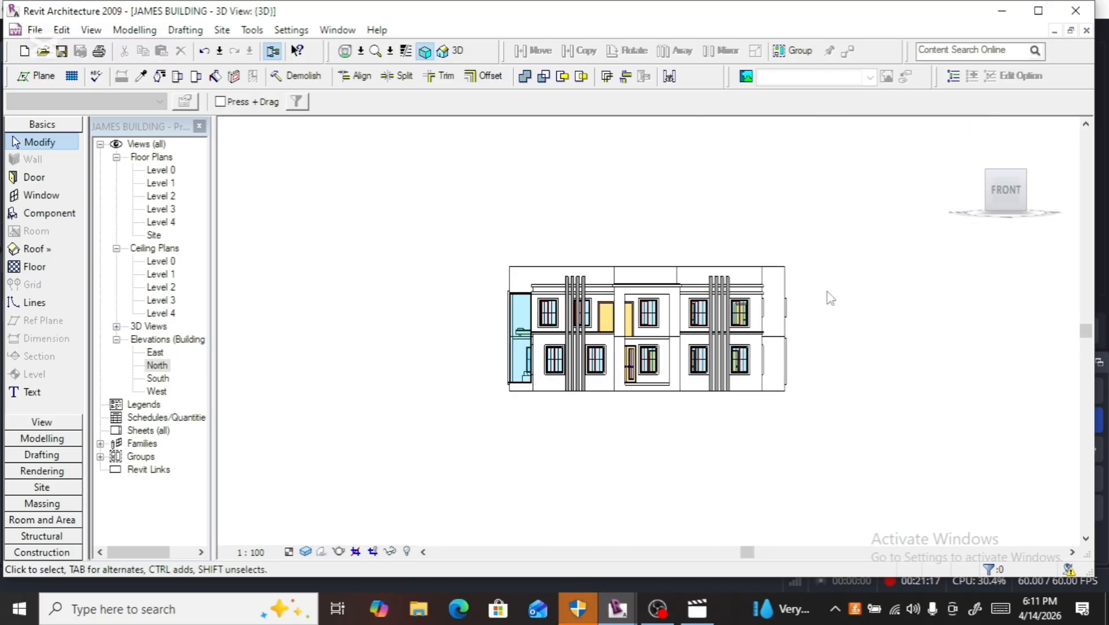
scroll(675, 278, up, 5)
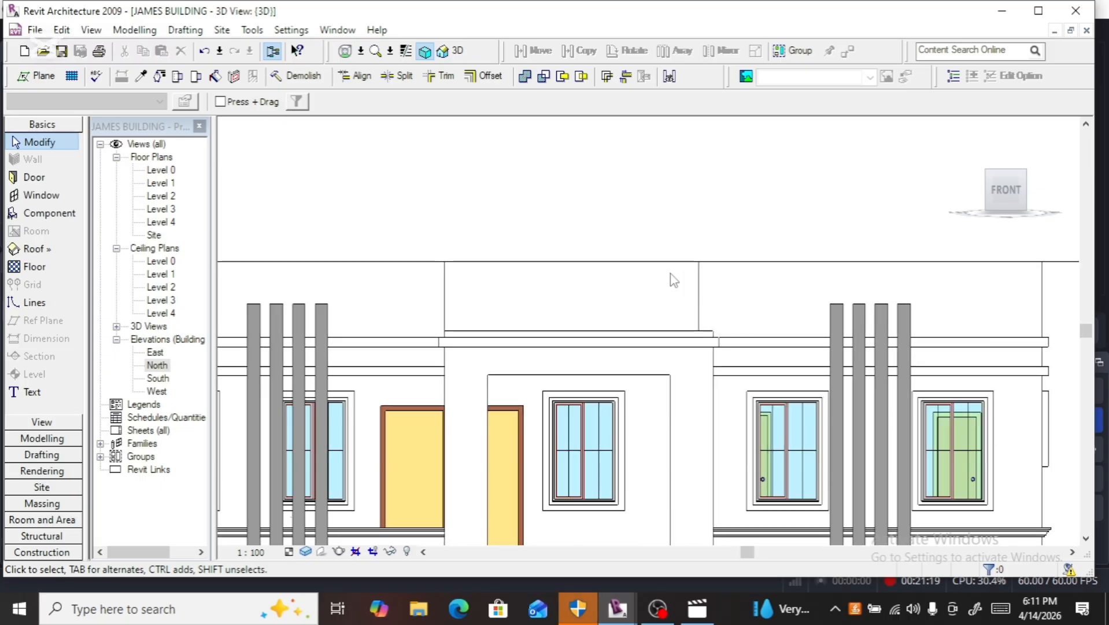
scroll(674, 278, up, 2)
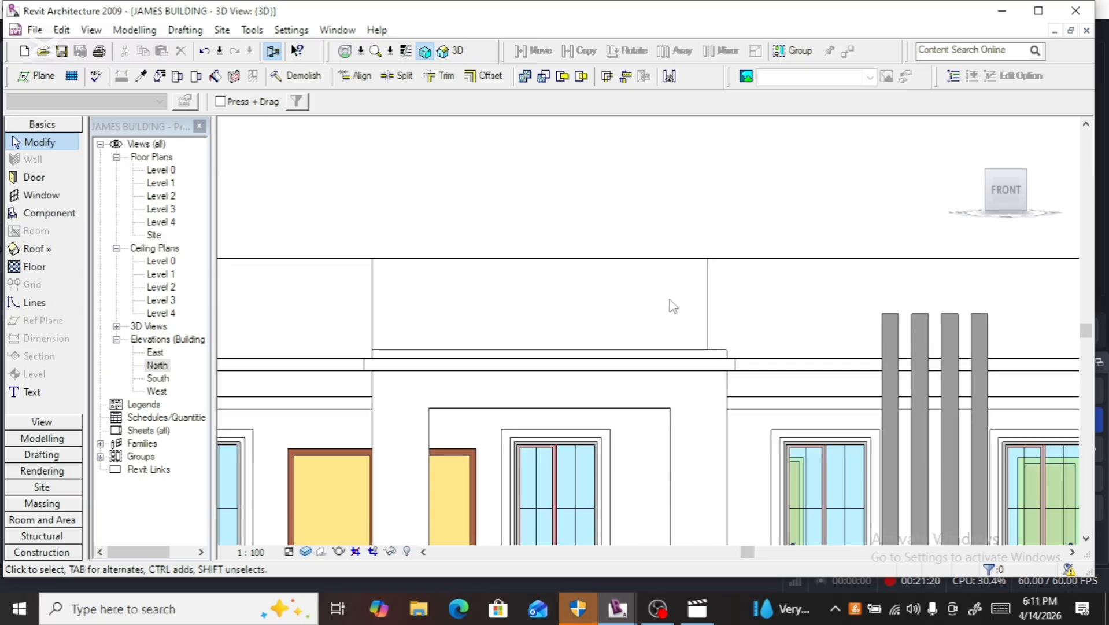
click(637, 370)
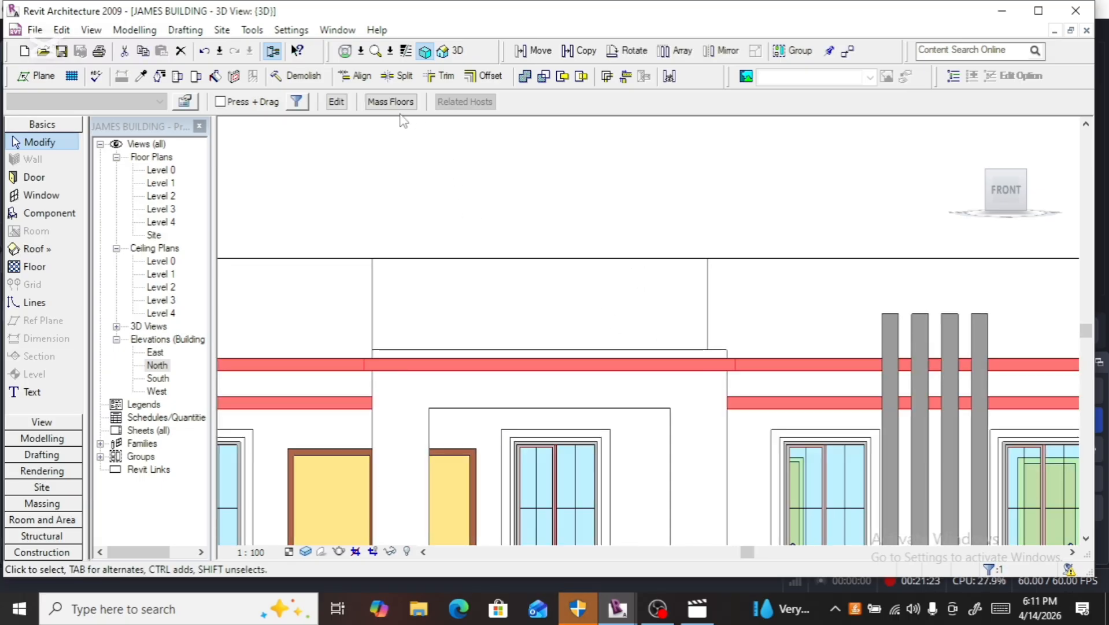
click(334, 102)
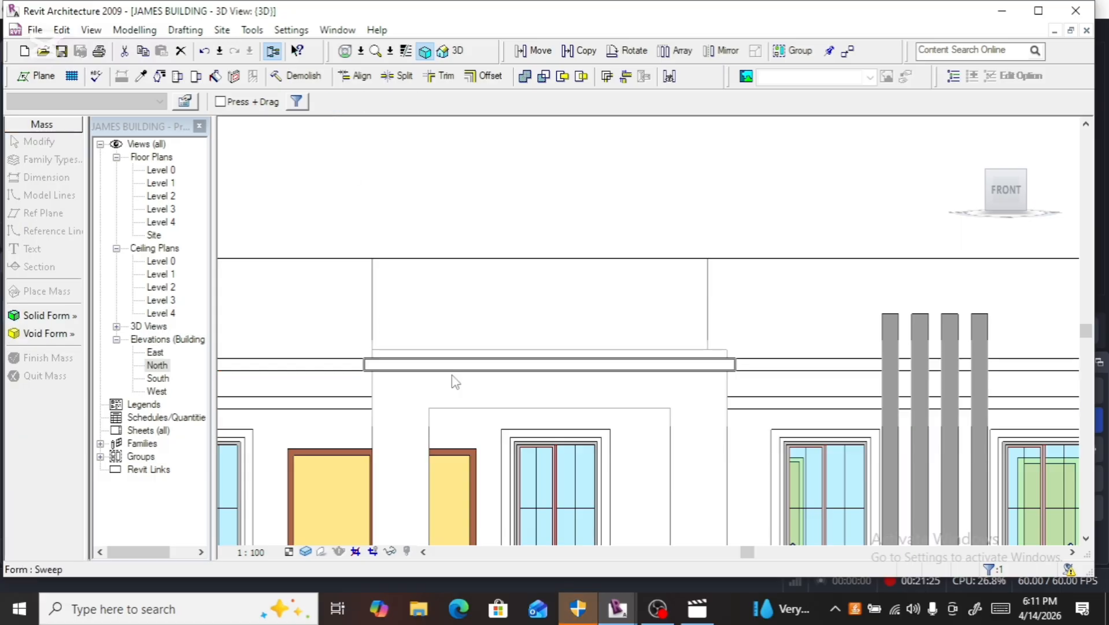
click(444, 393)
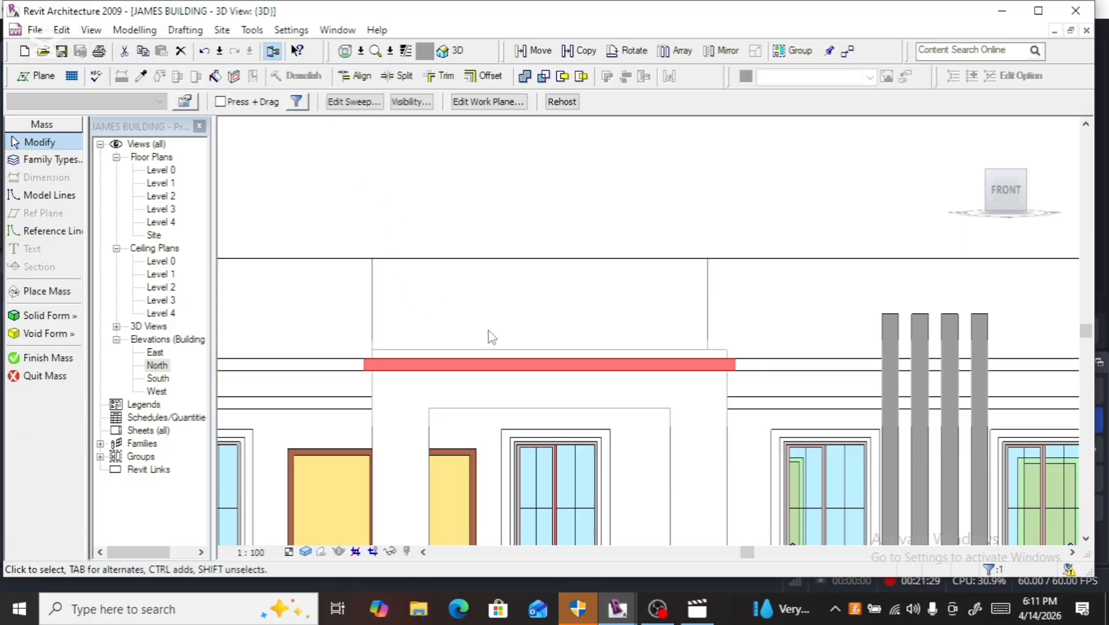
drag(493, 360, 500, 341)
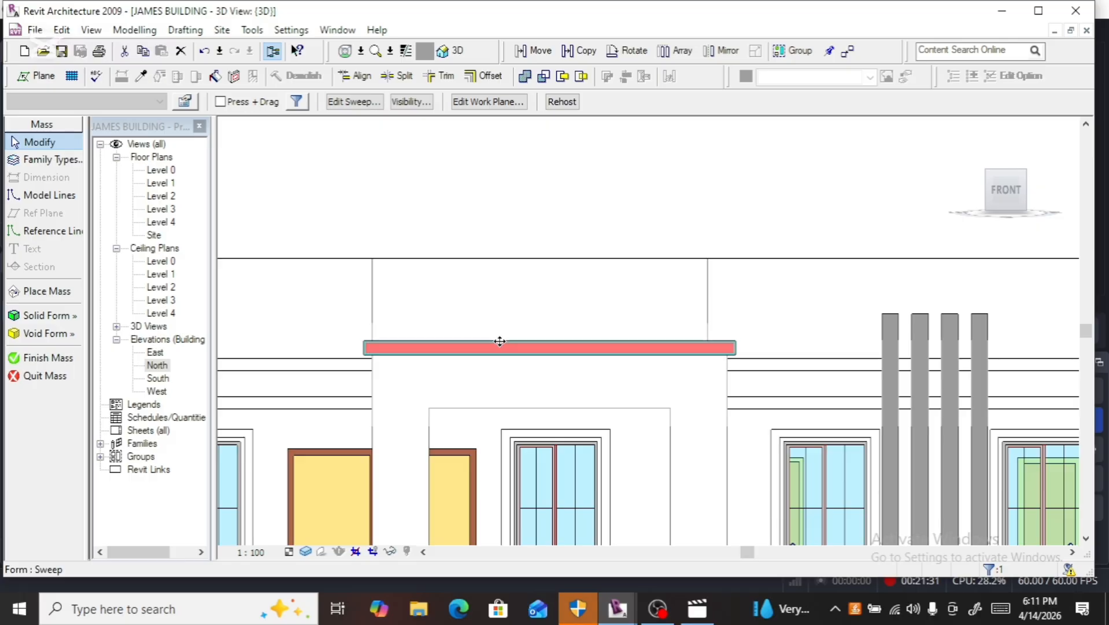
scroll(746, 365, up, 3)
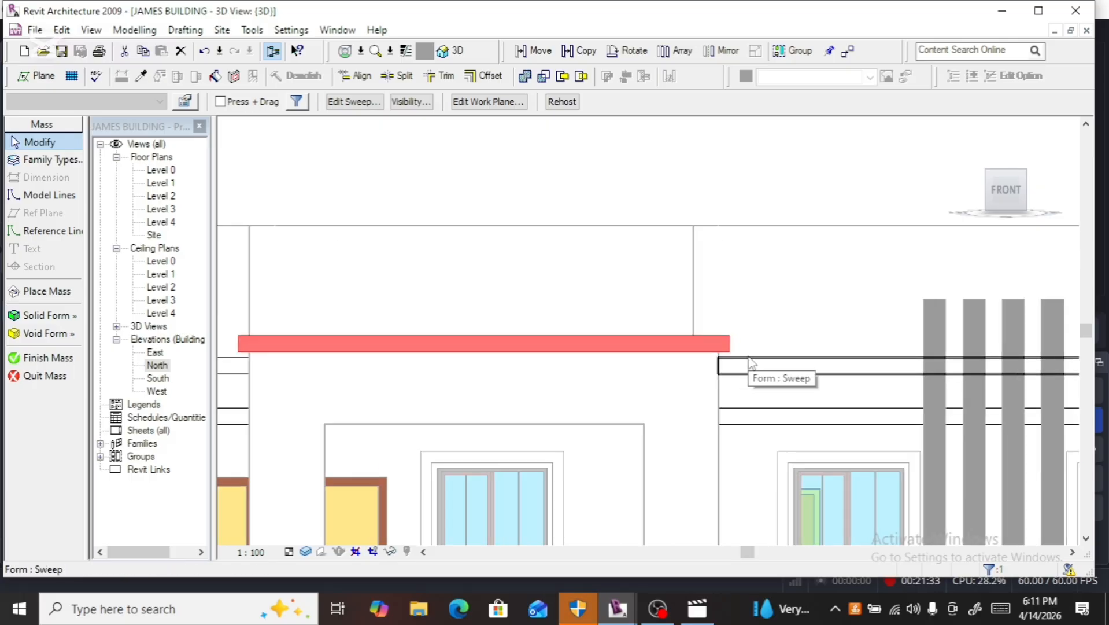
Step: Fine-tune the height of the porch band in small increments so it sits at the top of the porch wall
scroll(697, 373, up, 2)
key(Up)
key(Up)
key(Up)
key(Up)
key(Up)
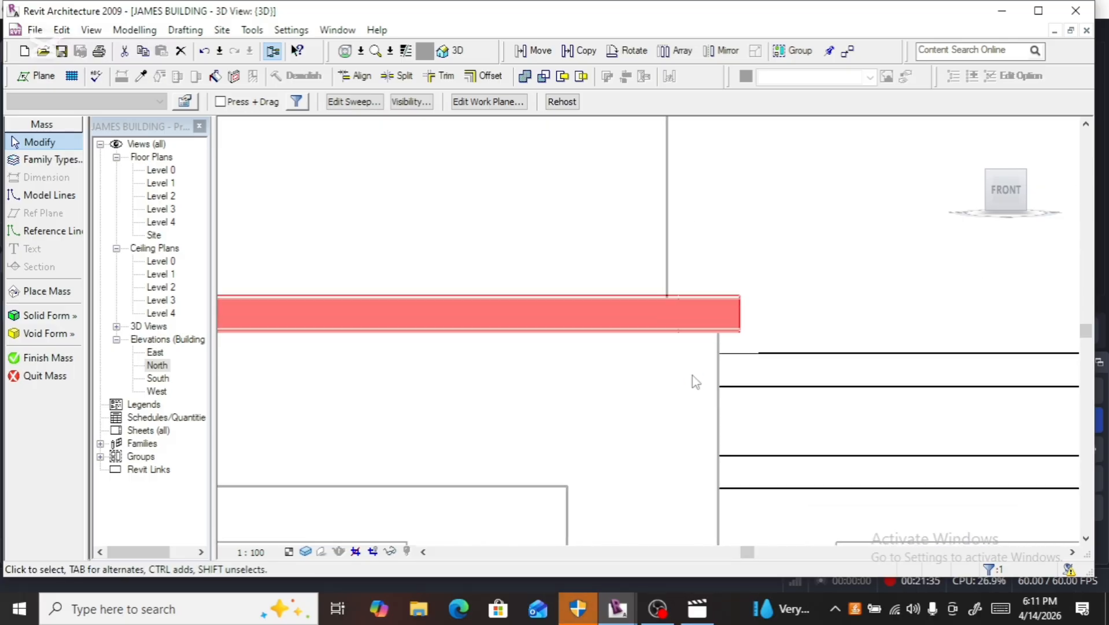
key(Down)
key(Down)
key(Down)
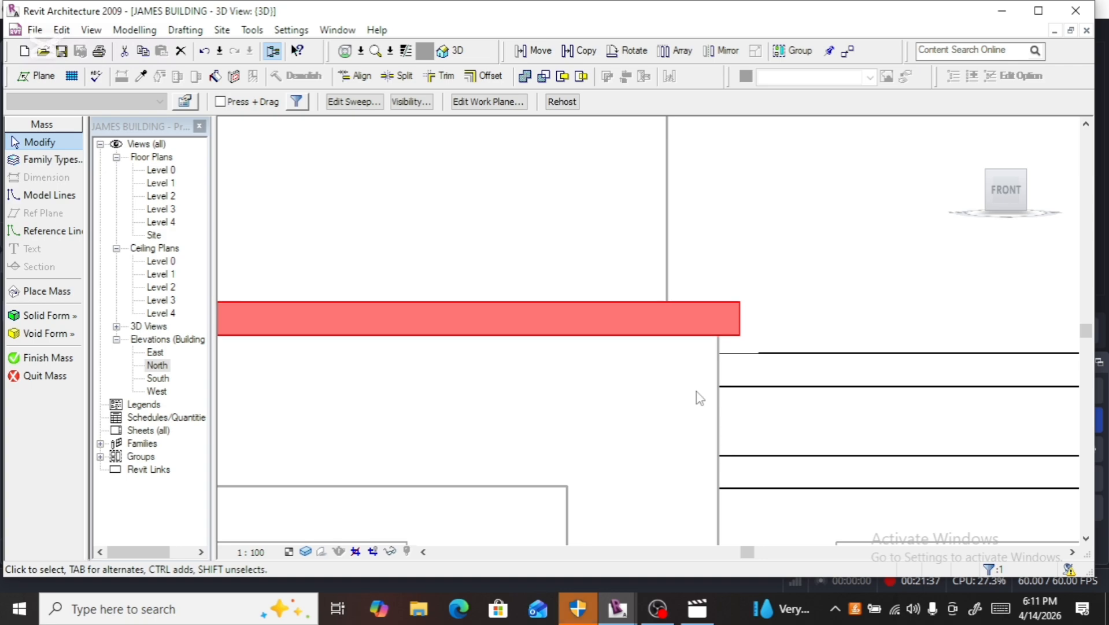
scroll(705, 393, down, 1)
scroll(706, 393, down, 1)
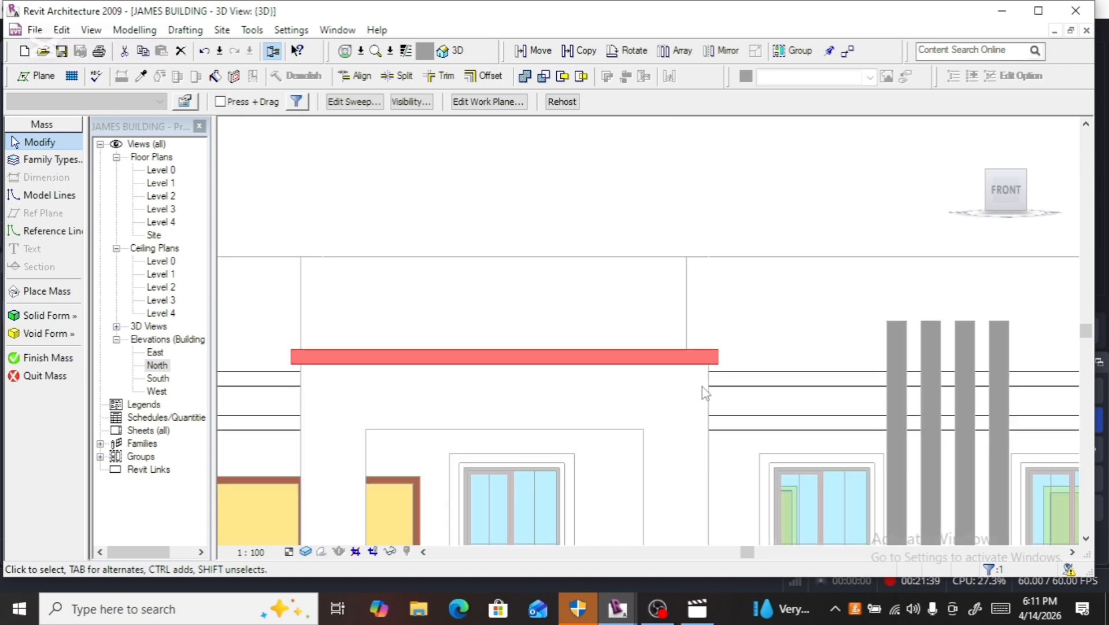
scroll(705, 393, down, 2)
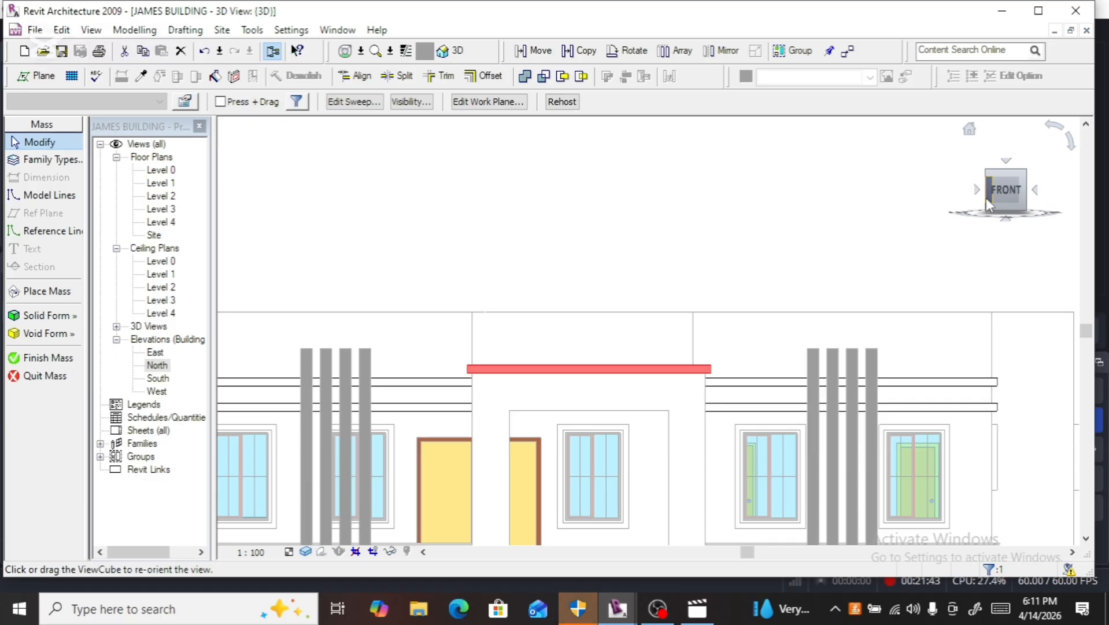
Step: Edit the porch sweep's profile from the right view, moving its inner edge inwards to make the profile 330 mm wide
drag(986, 198, 999, 223)
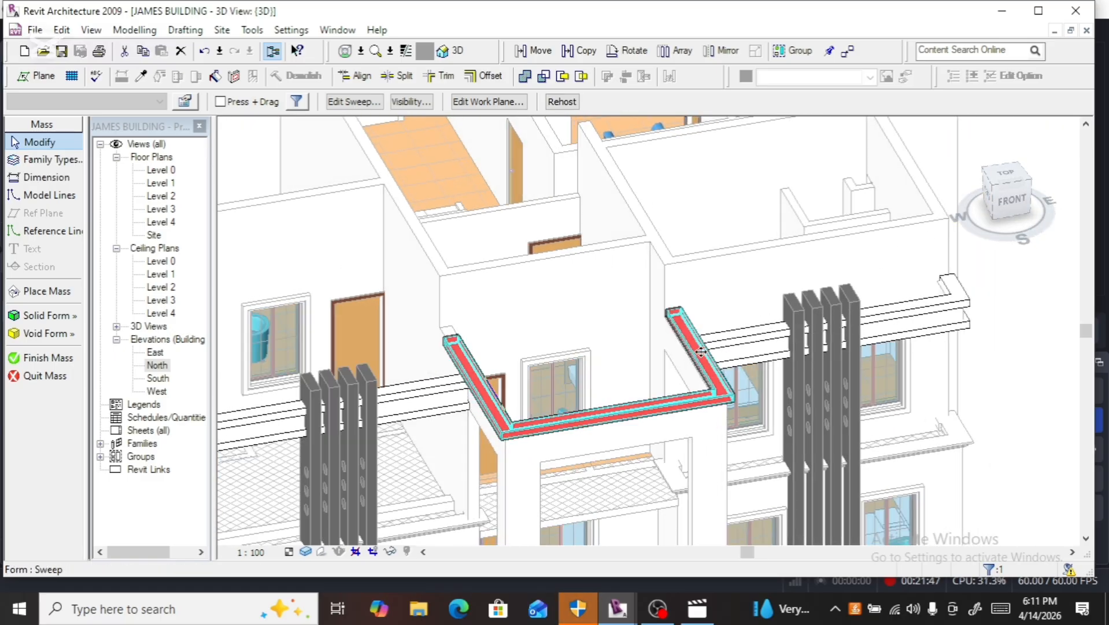
scroll(694, 361, up, 3)
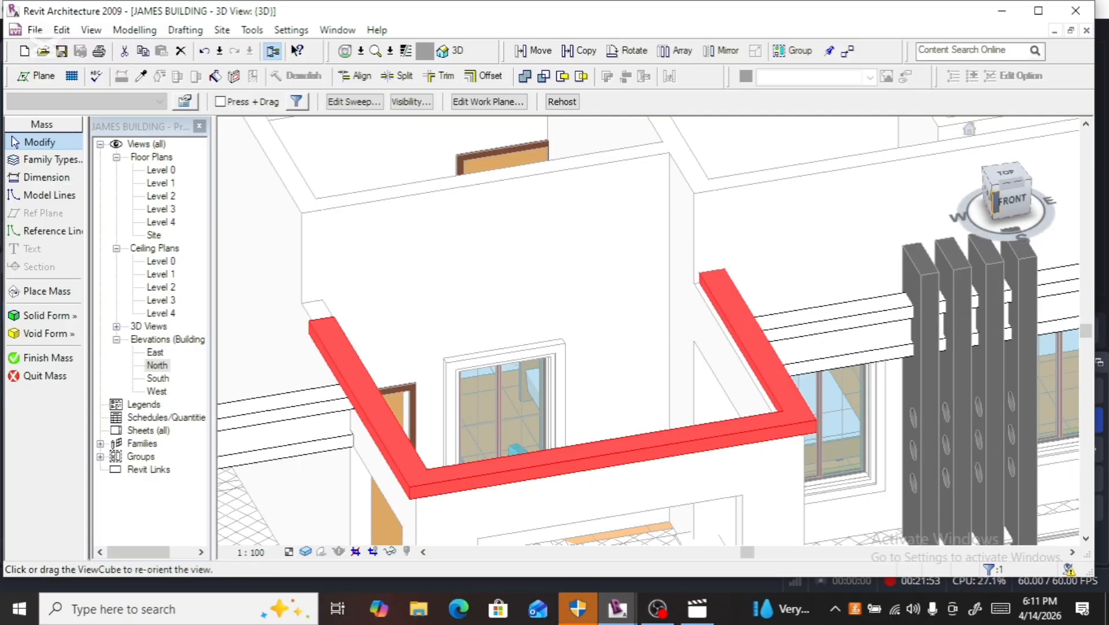
click(1004, 202)
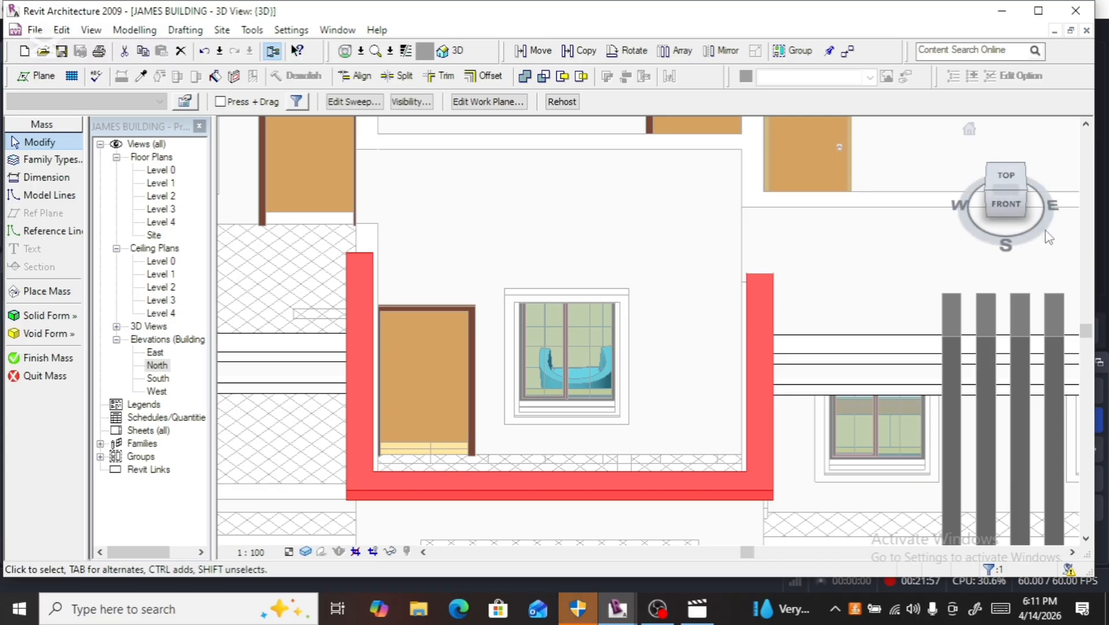
click(1007, 207)
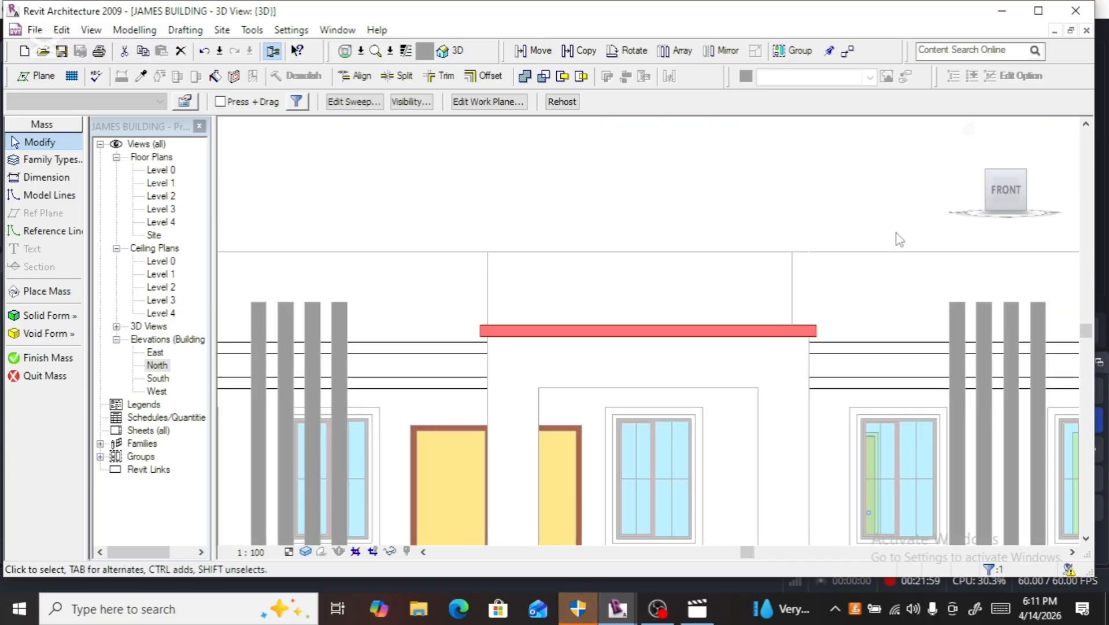
click(353, 101)
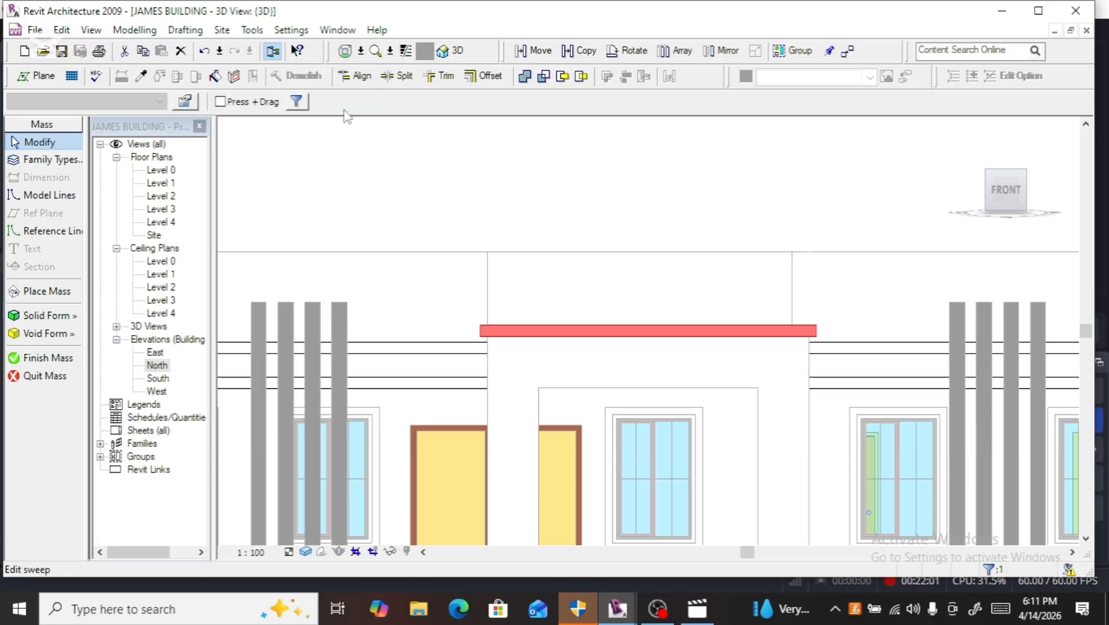
click(649, 342)
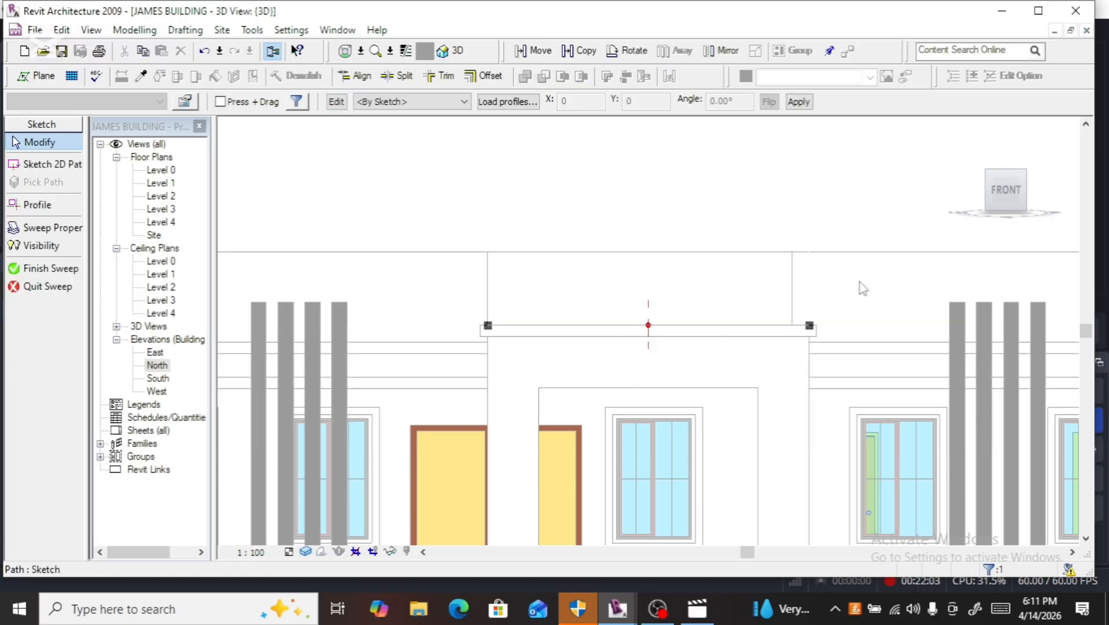
click(1037, 190)
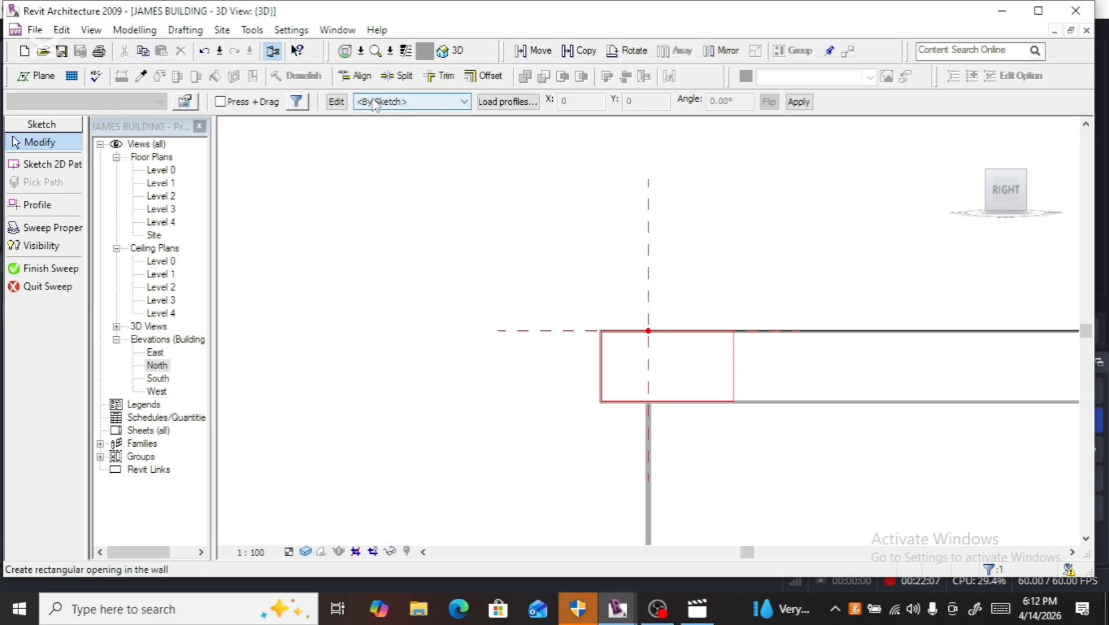
click(338, 101)
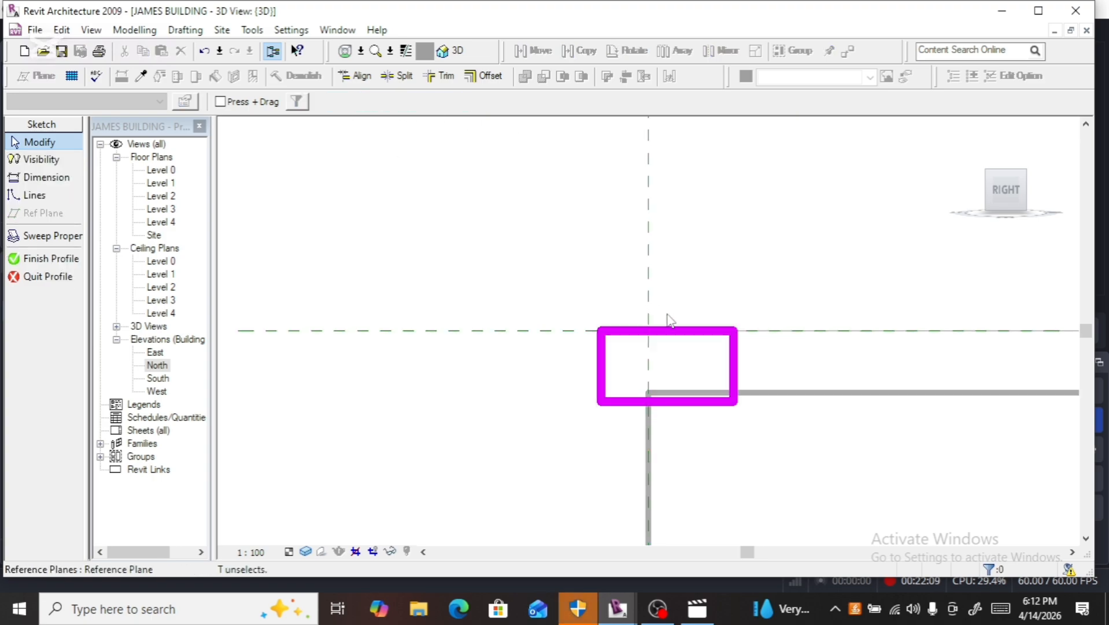
click(731, 365)
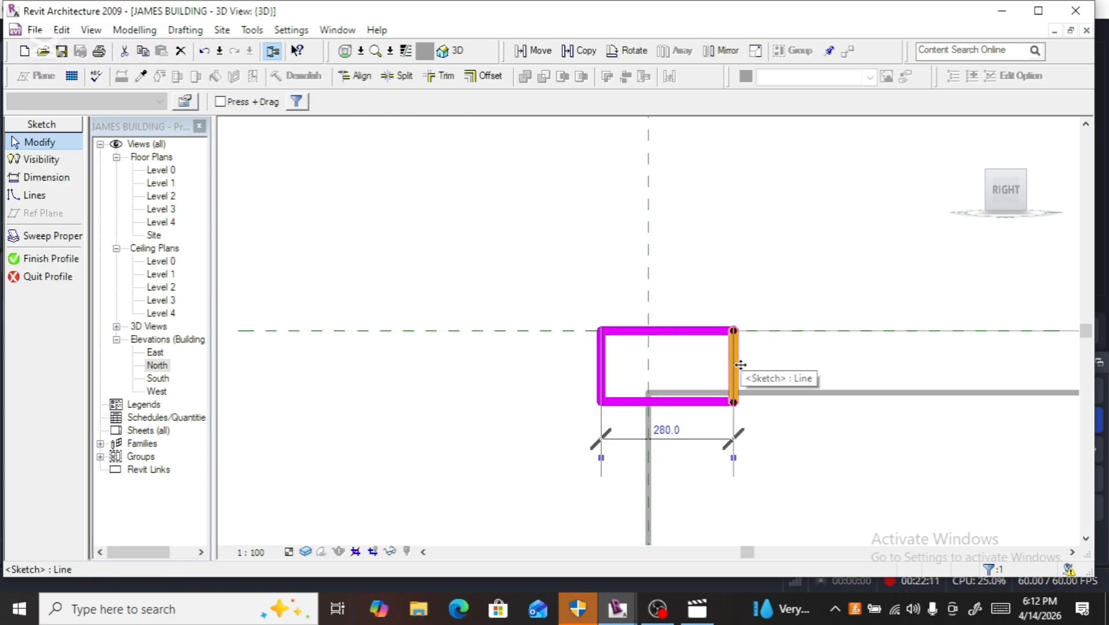
mouse_move(760, 362)
mouse_down()
mouse_move(775, 365)
mouse_move(758, 377)
mouse_up()
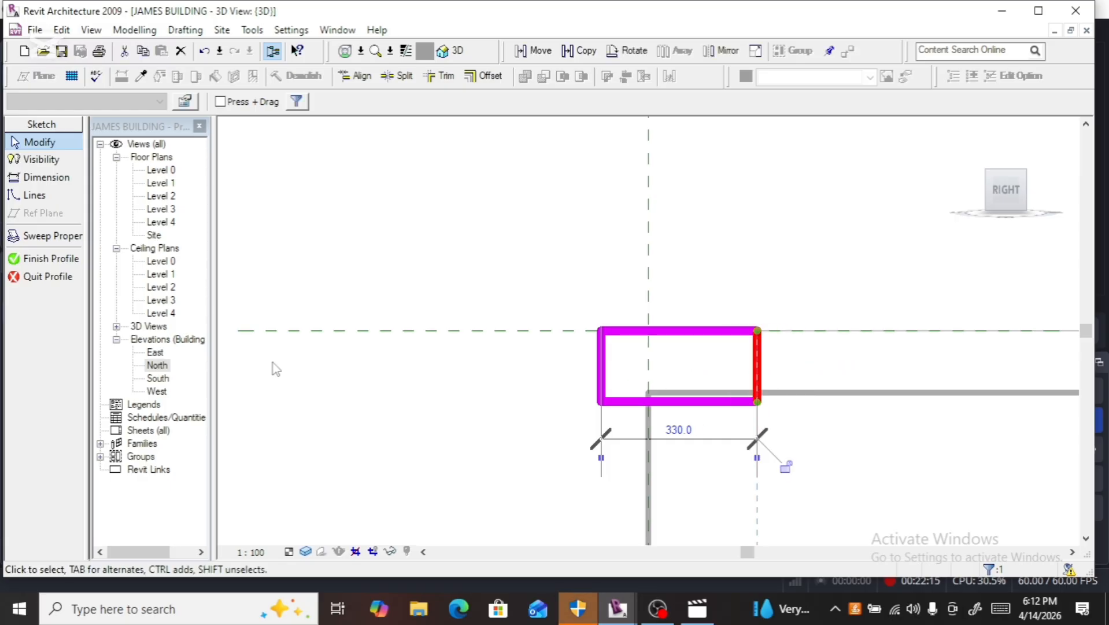
Step: Finish the profile and the sweep, keep the default visibility settings, and complete the mass
click(41, 258)
click(41, 252)
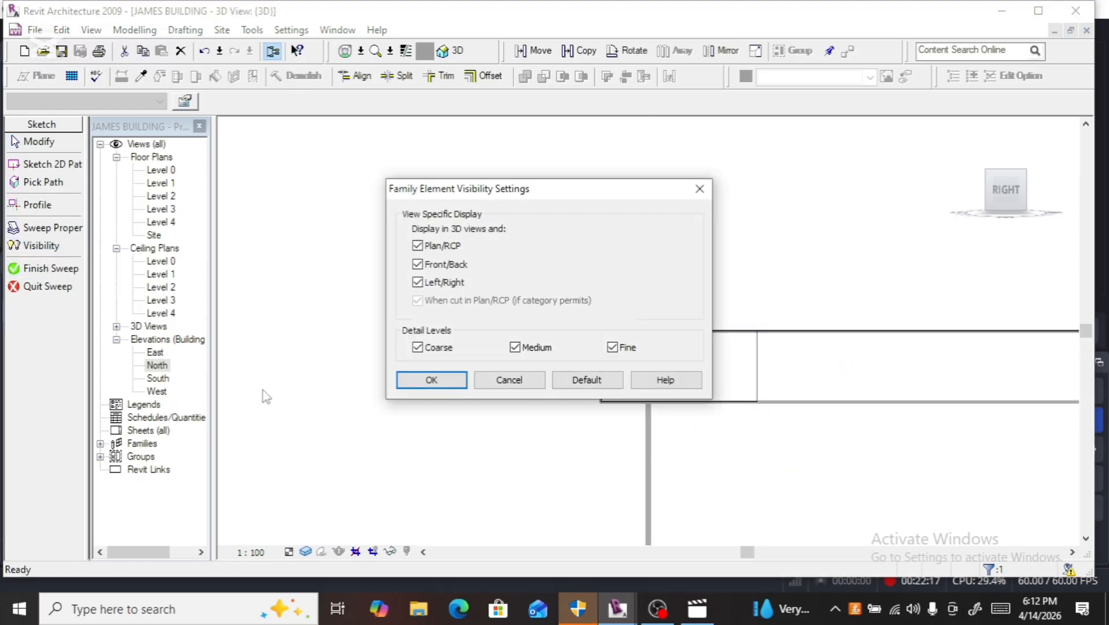
click(426, 379)
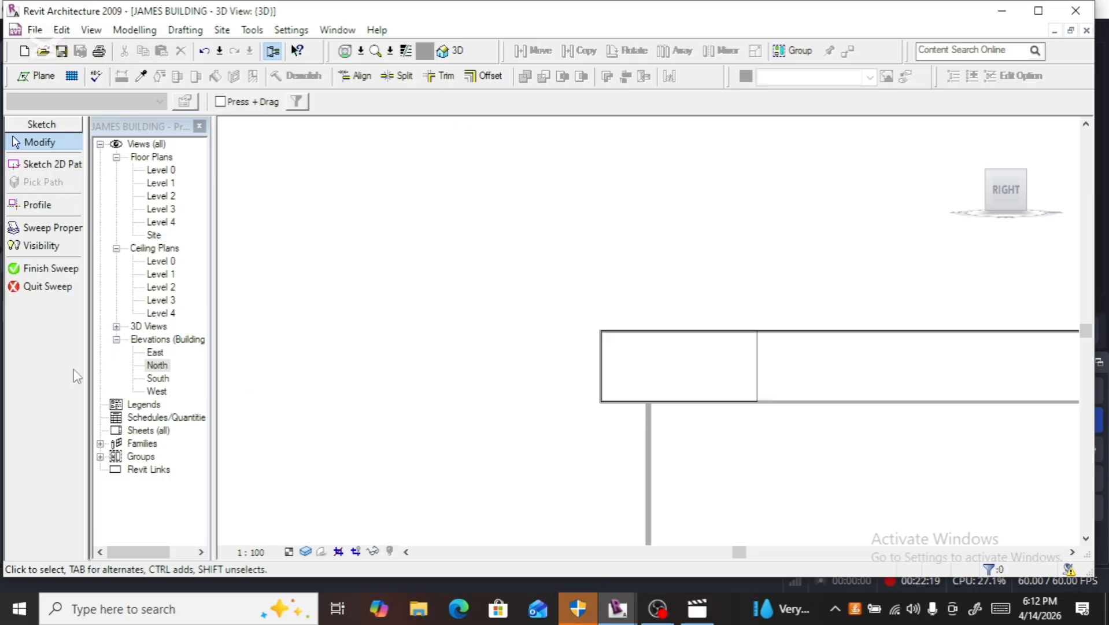
click(48, 269)
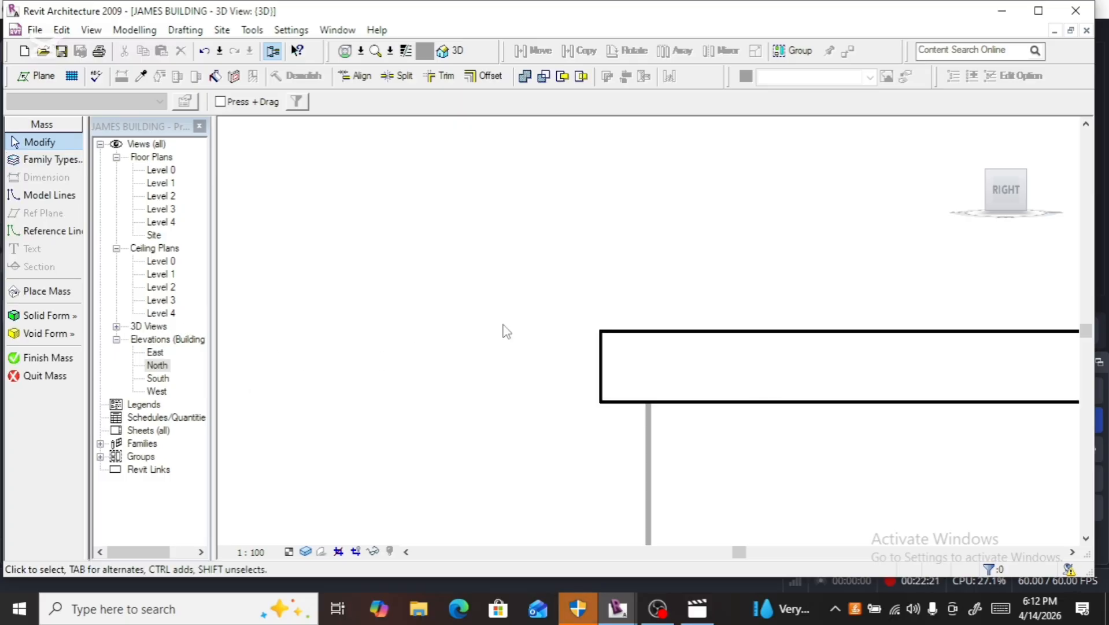
click(78, 352)
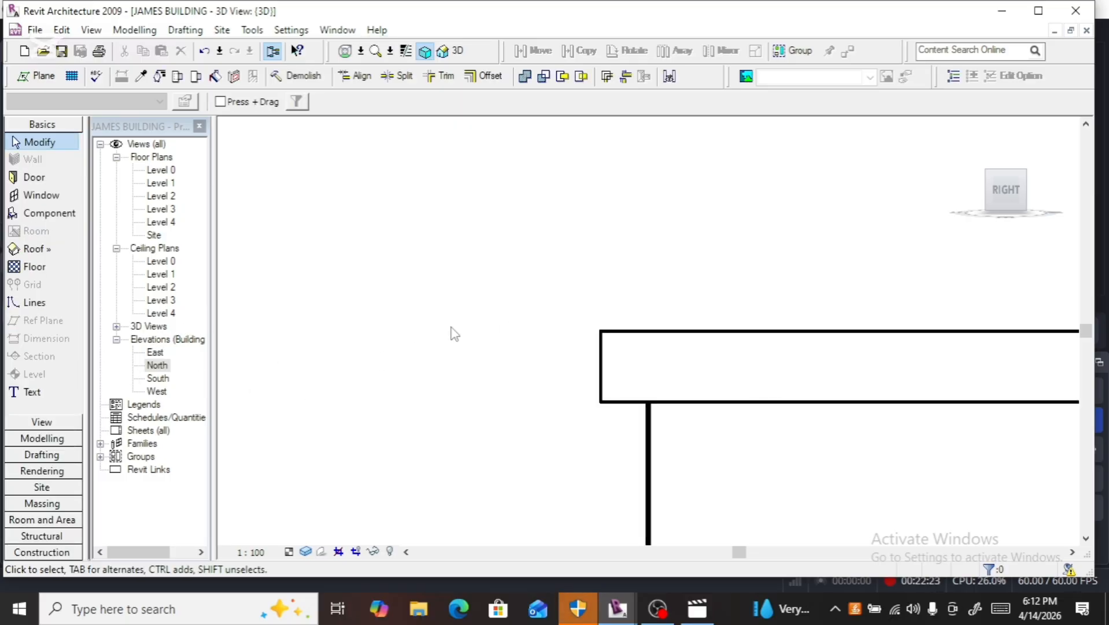
Step: Reopen the band mass and open the path sketch of the porch sweep for editing
scroll(510, 331, down, 2)
scroll(503, 310, down, 2)
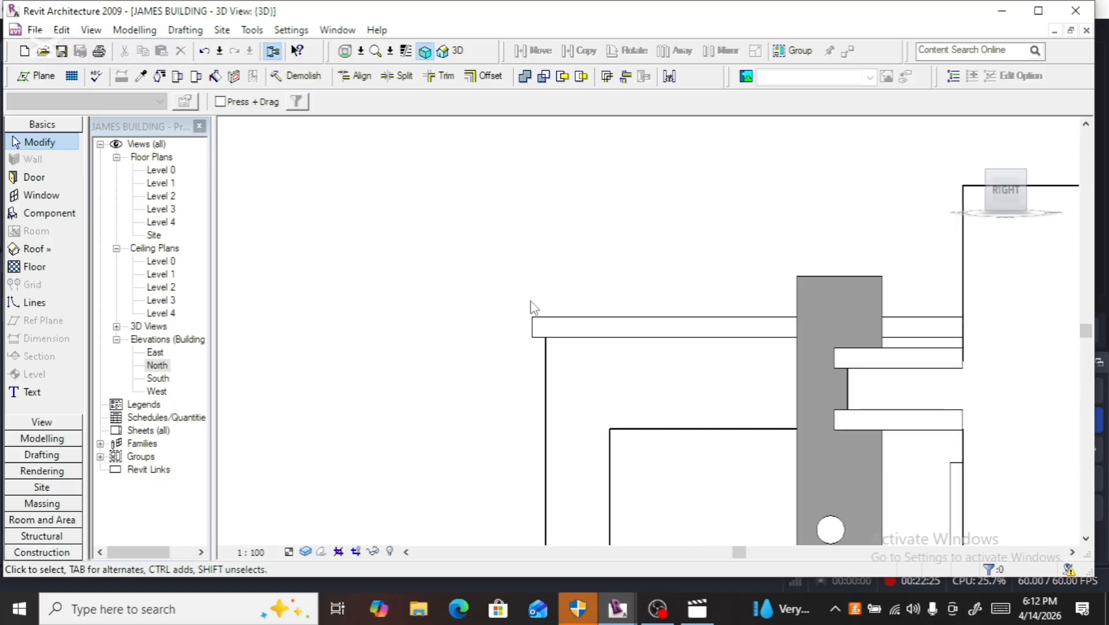
drag(992, 180, 1007, 212)
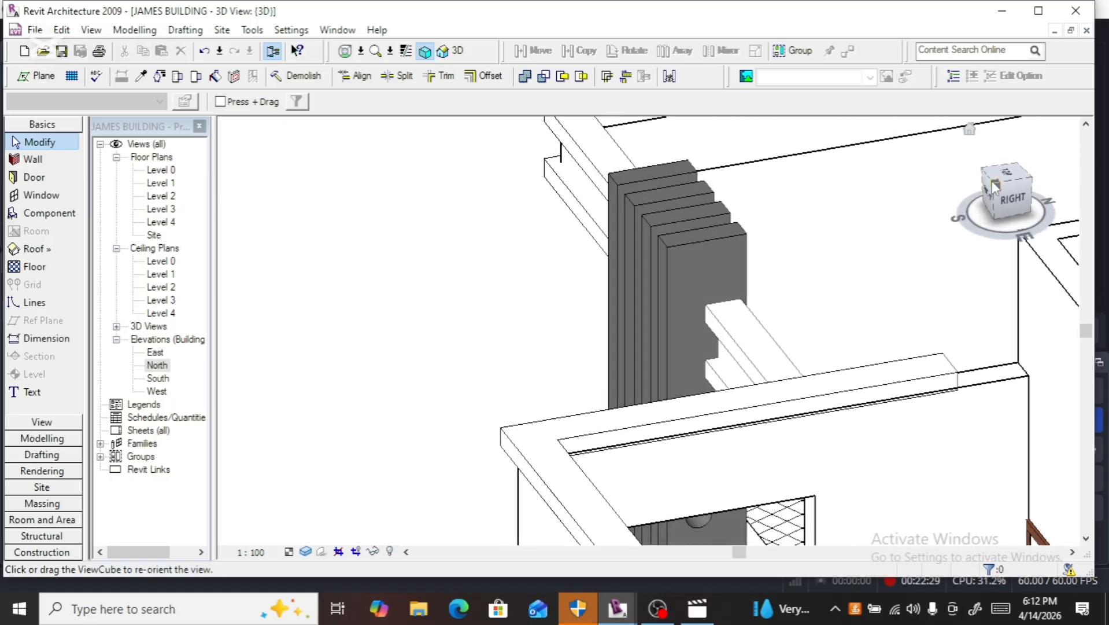
scroll(862, 292, down, 4)
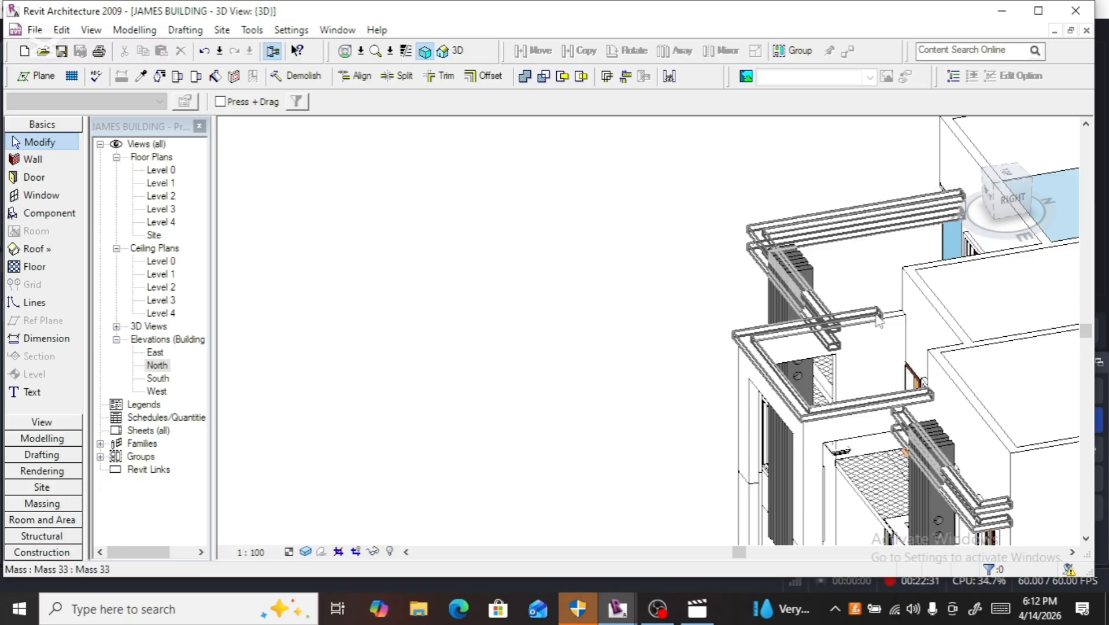
click(877, 318)
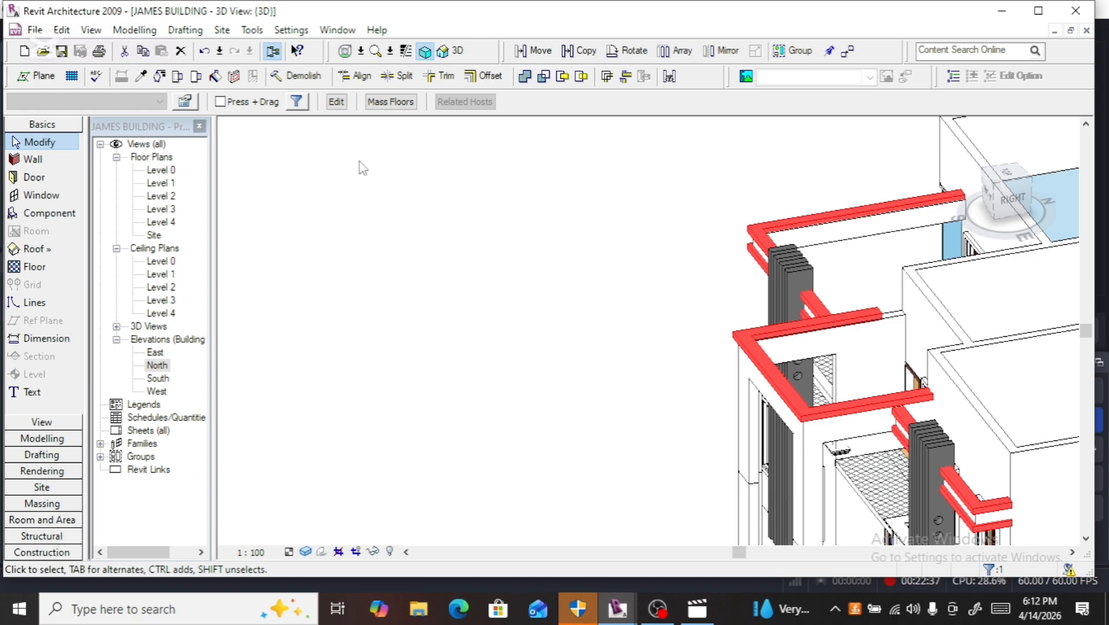
click(336, 102)
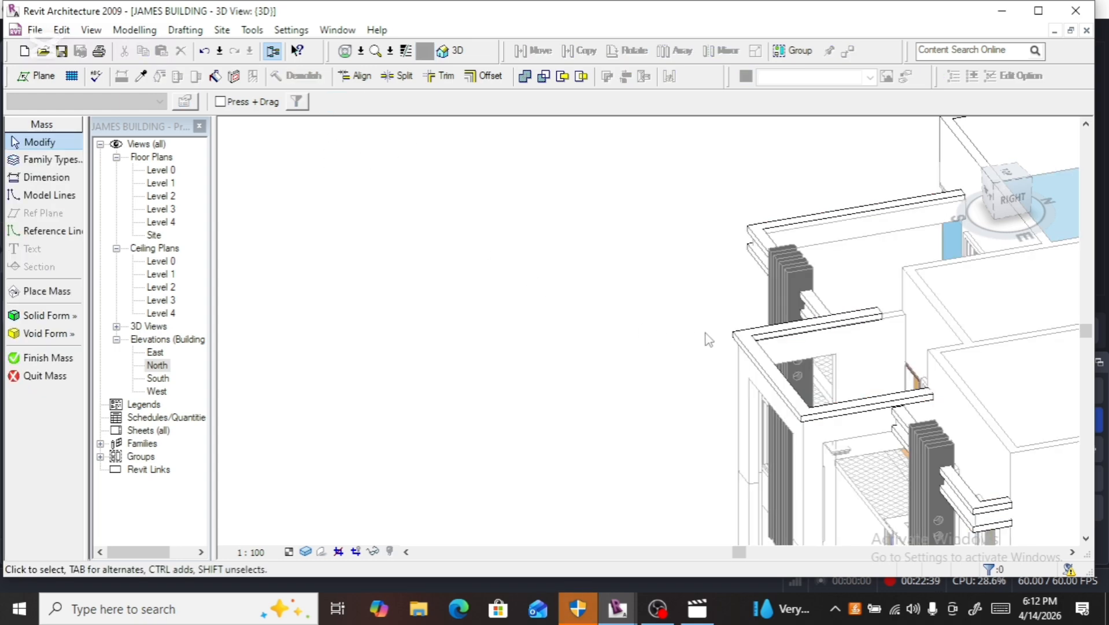
click(806, 327)
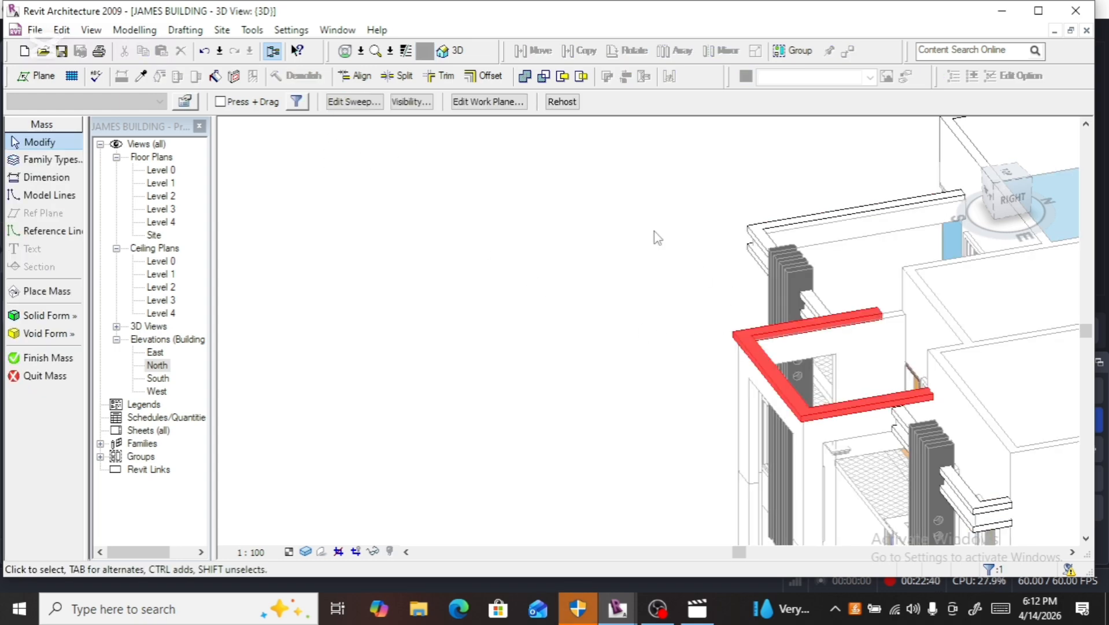
click(347, 103)
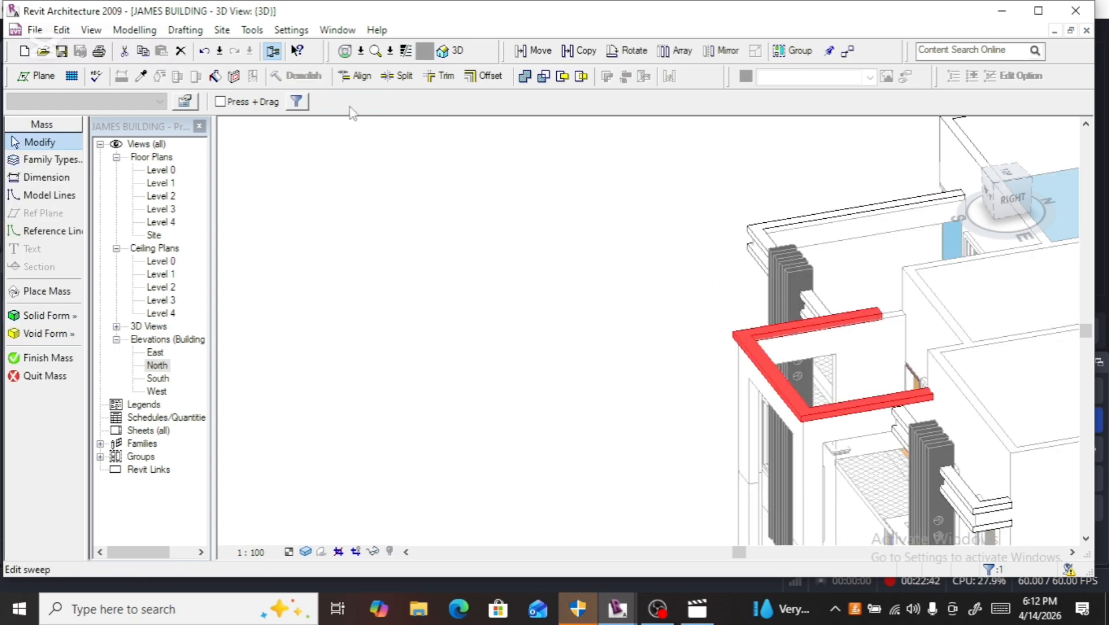
click(791, 339)
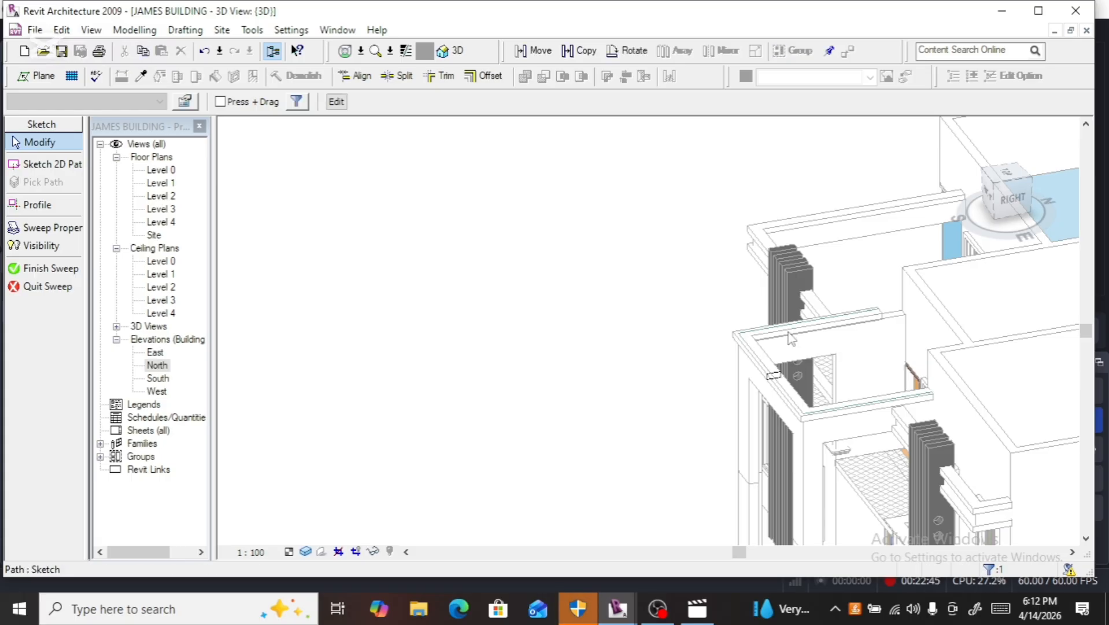
click(790, 338)
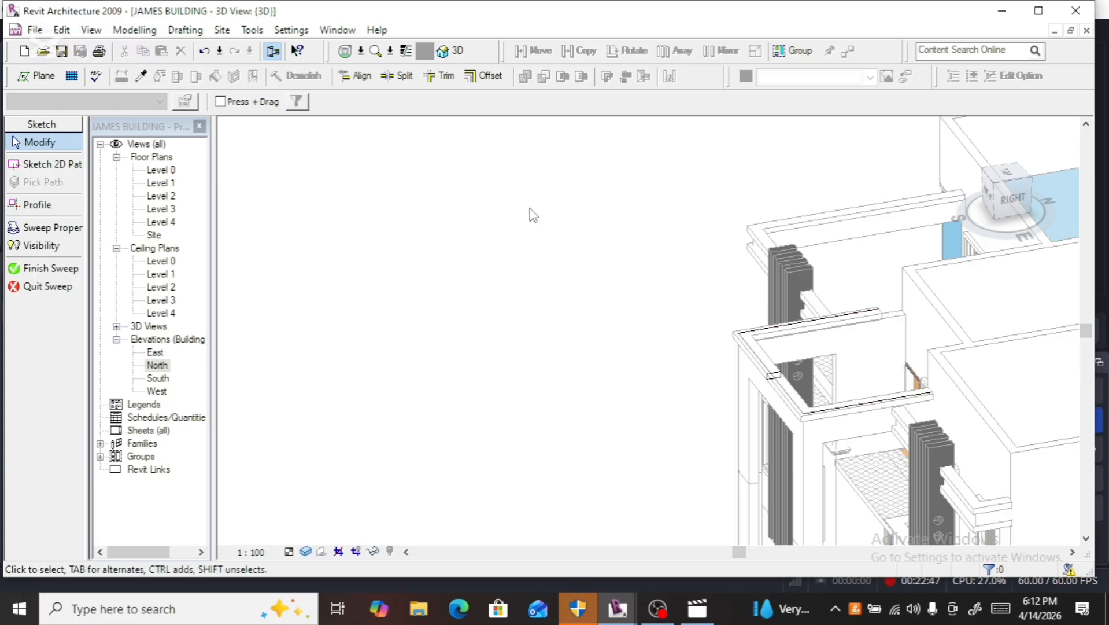
click(786, 333)
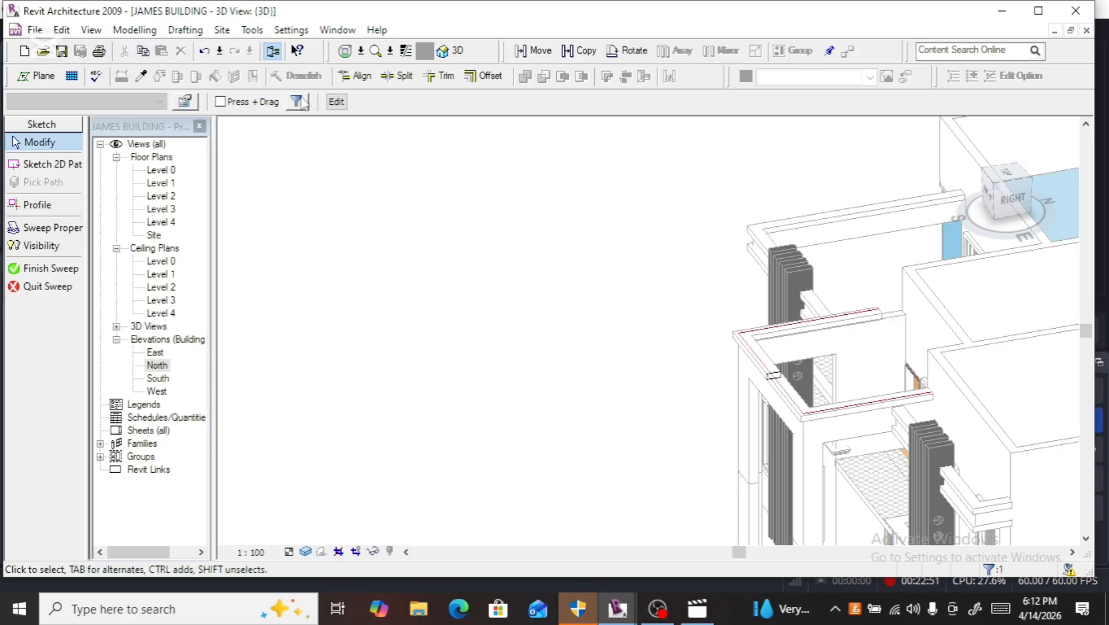
click(336, 102)
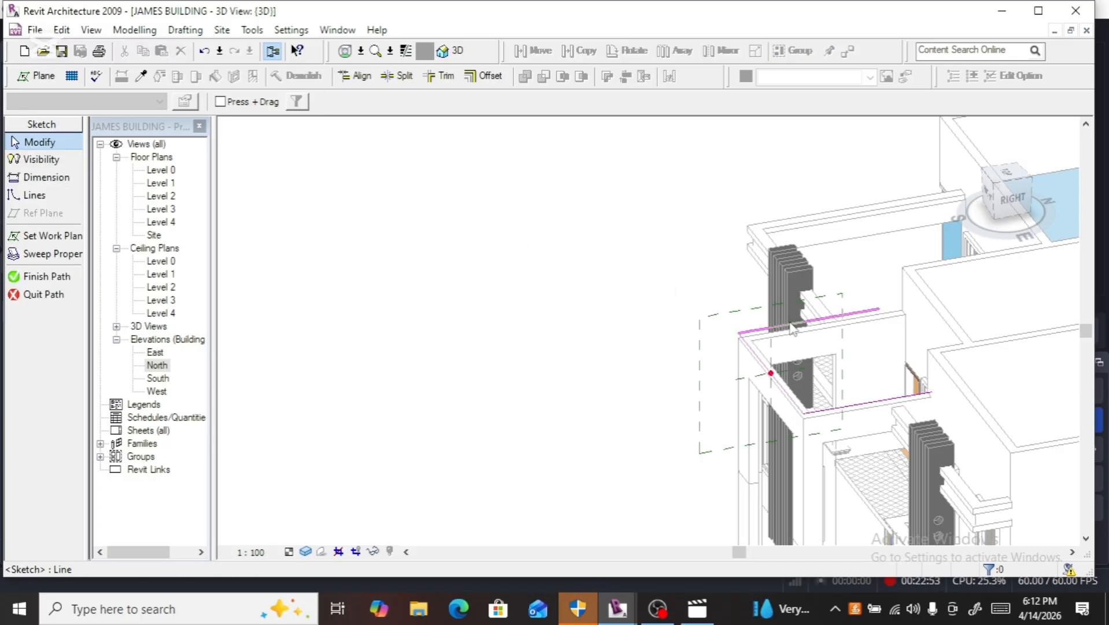
Step: Extend the path line on the porch's west side back to 4000 mm, and finish the path, sweep and mass
click(810, 322)
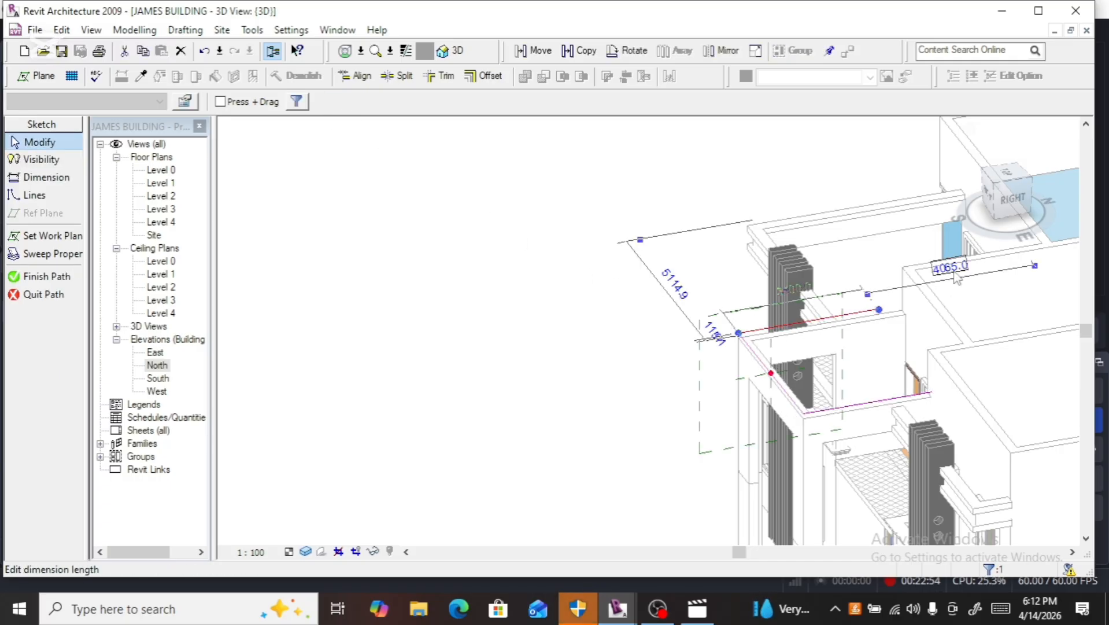
click(1013, 176)
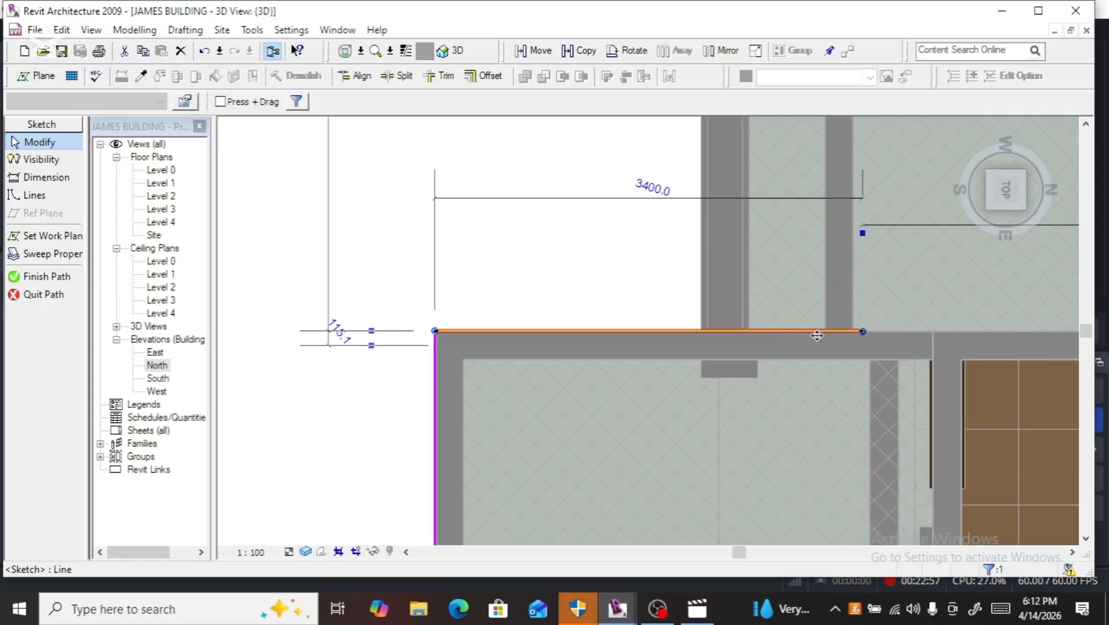
drag(864, 332, 937, 327)
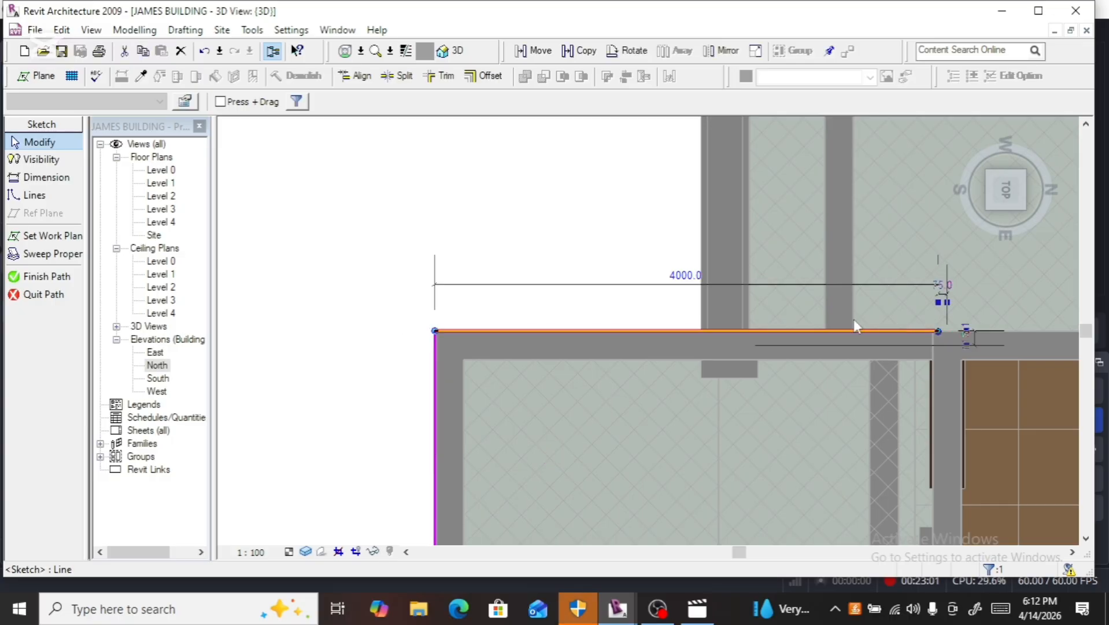
click(74, 279)
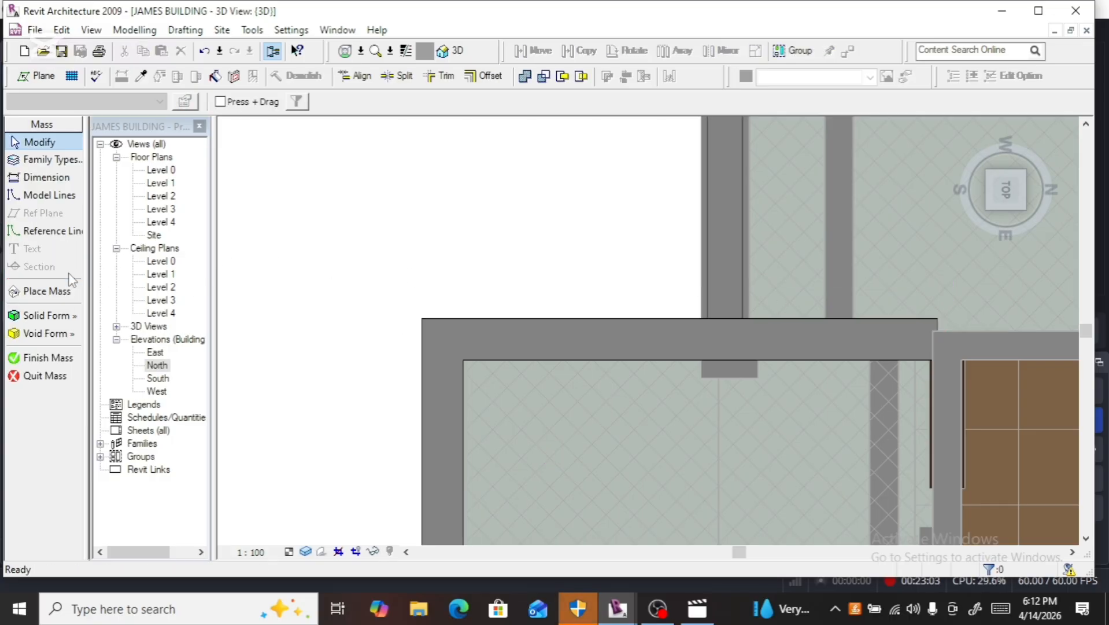
click(36, 359)
scroll(311, 314, down, 4)
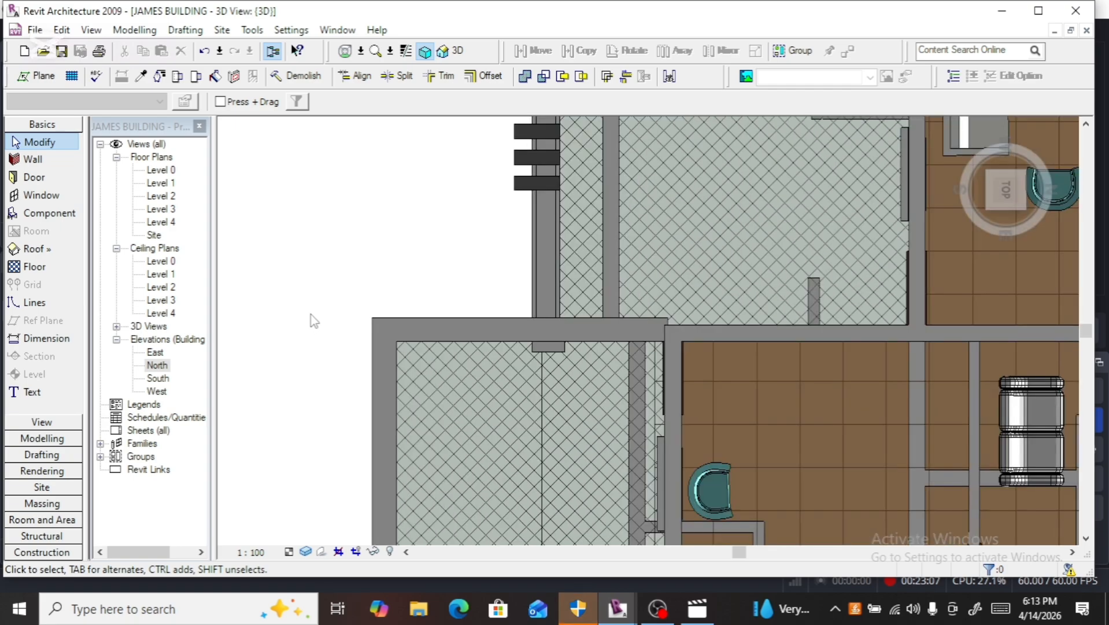
scroll(452, 284, down, 3)
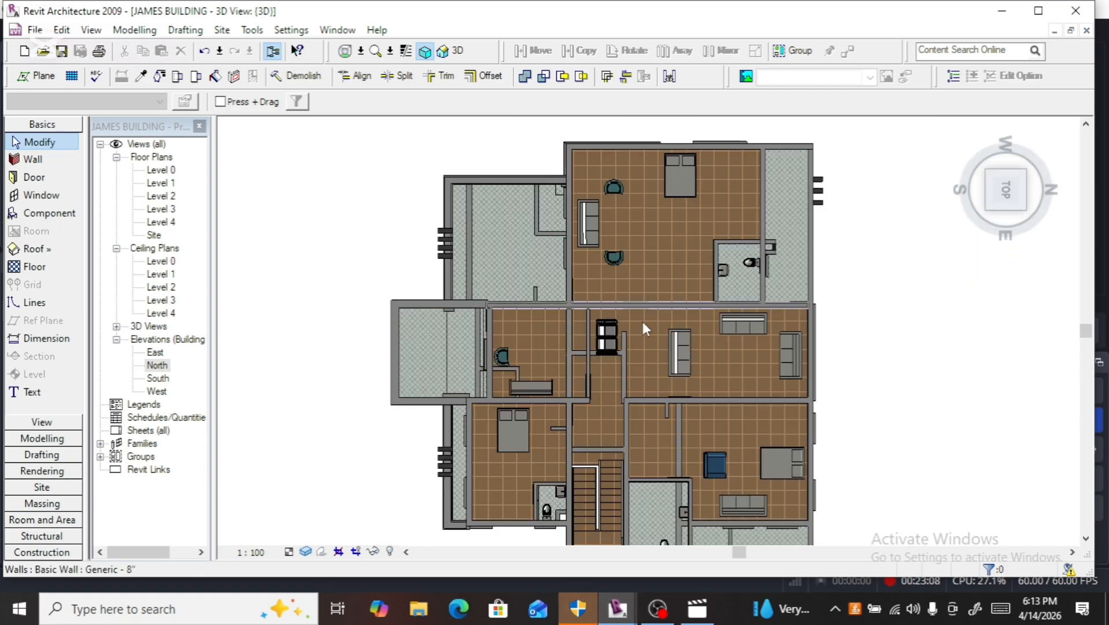
Step: Examine the finished porch and front bay bands from the front and from the isometric home view
click(978, 190)
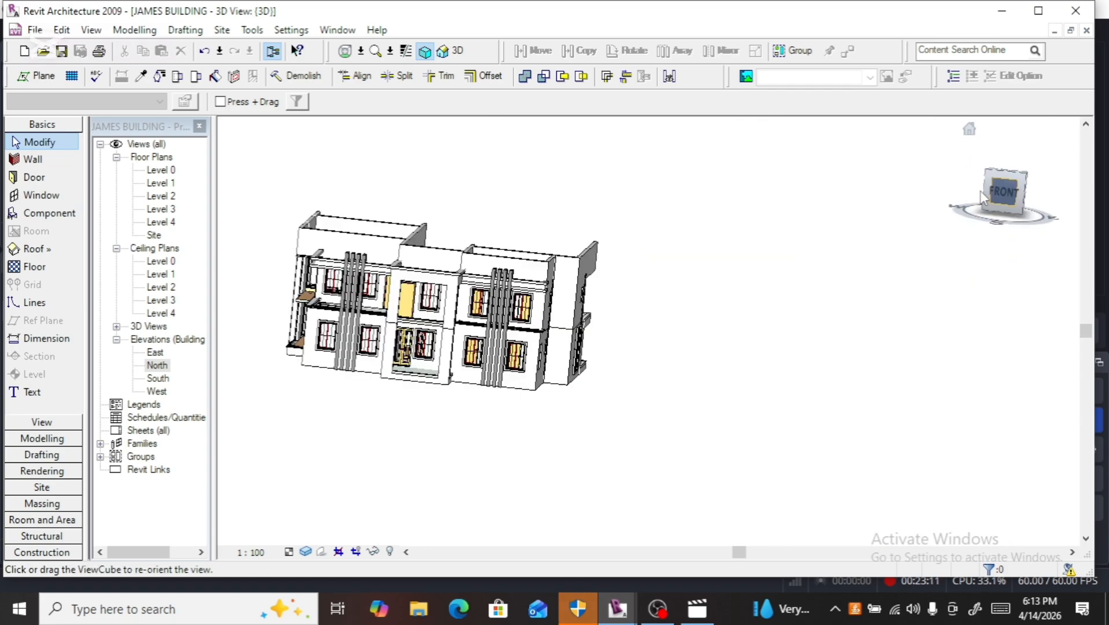
scroll(651, 310, up, 2)
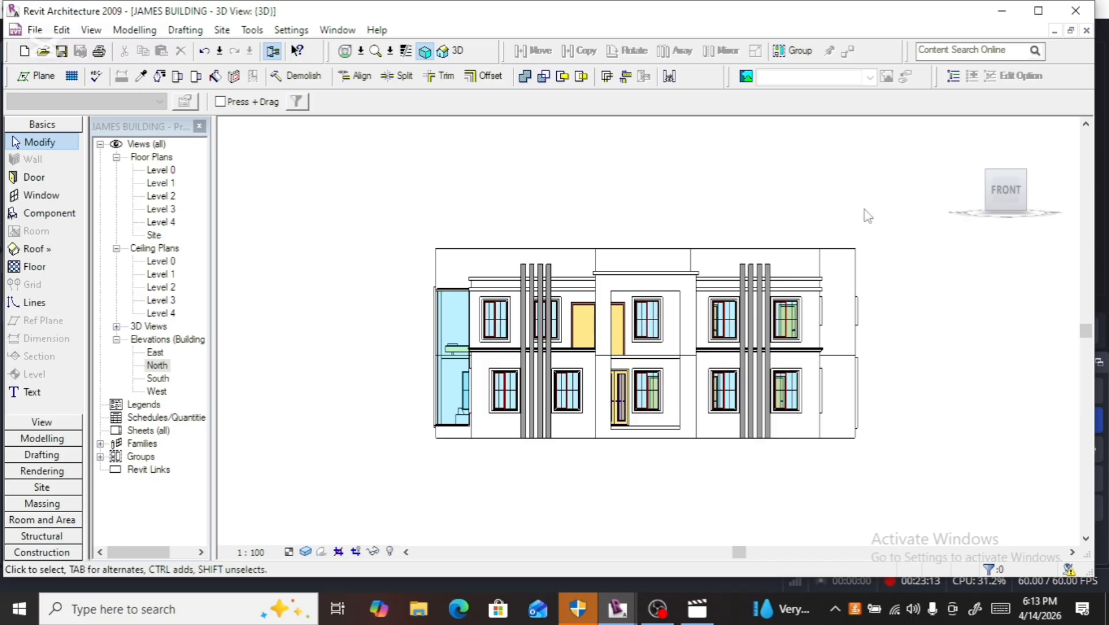
click(971, 132)
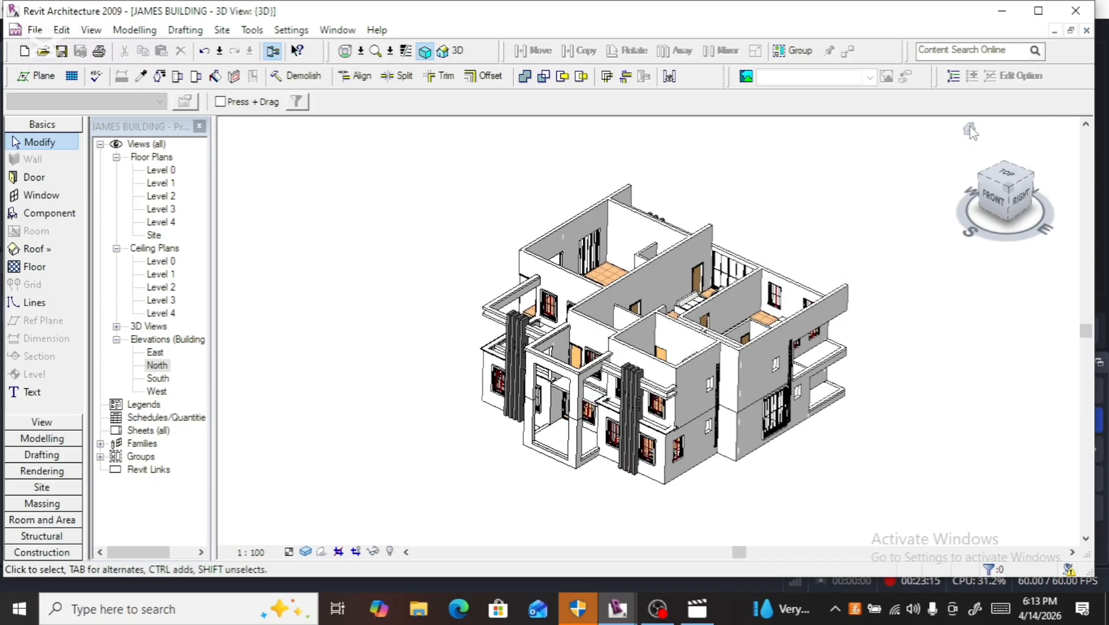
scroll(530, 394, up, 5)
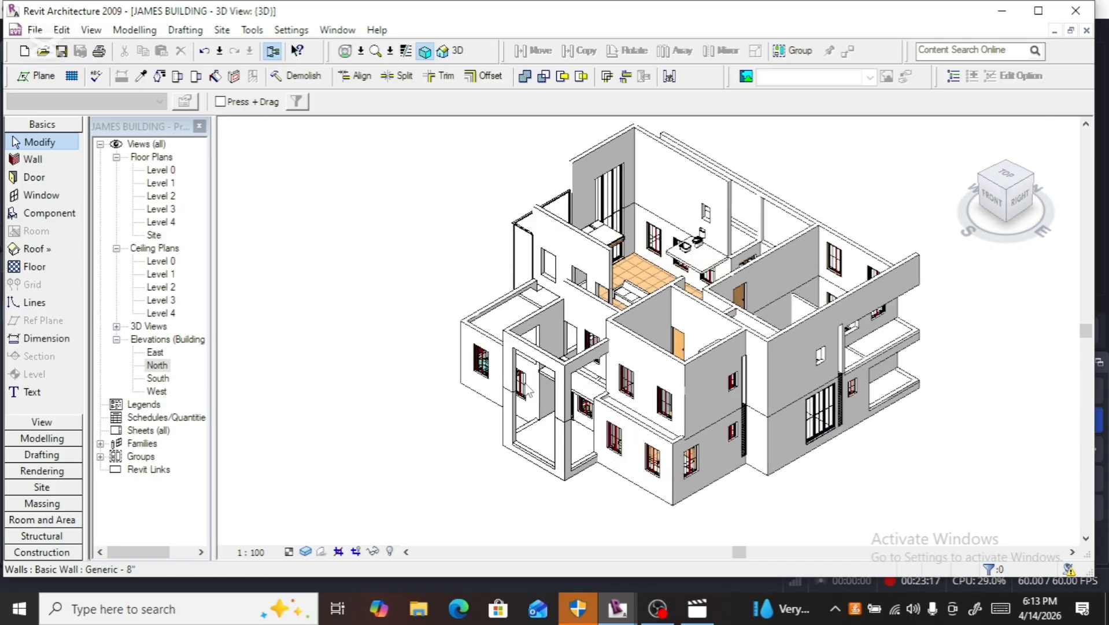
scroll(526, 387, up, 1)
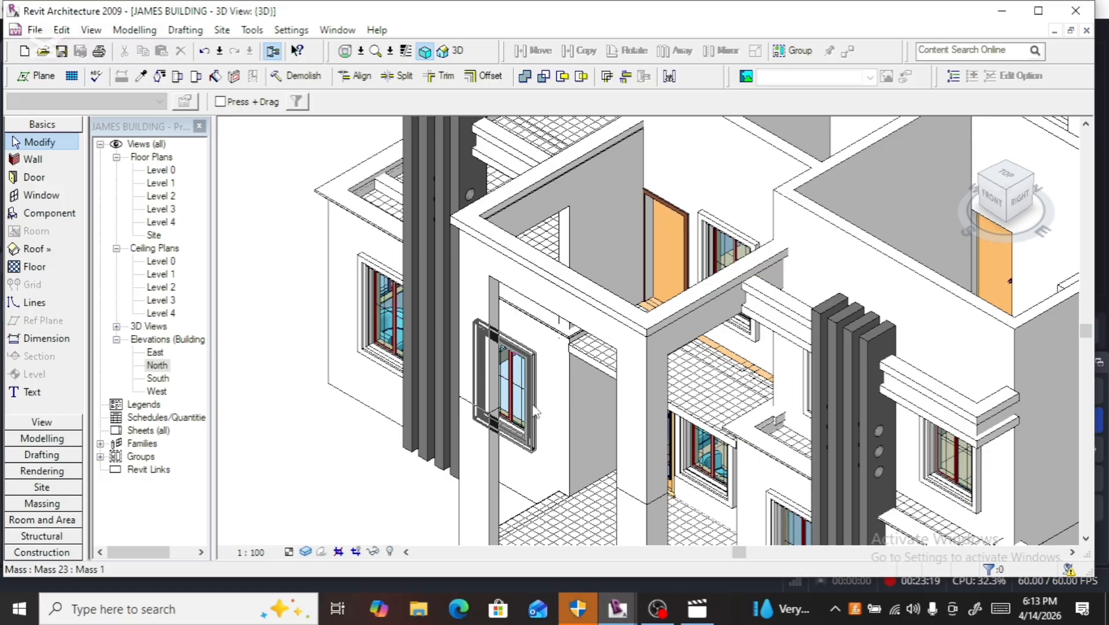
scroll(535, 410, up, 1)
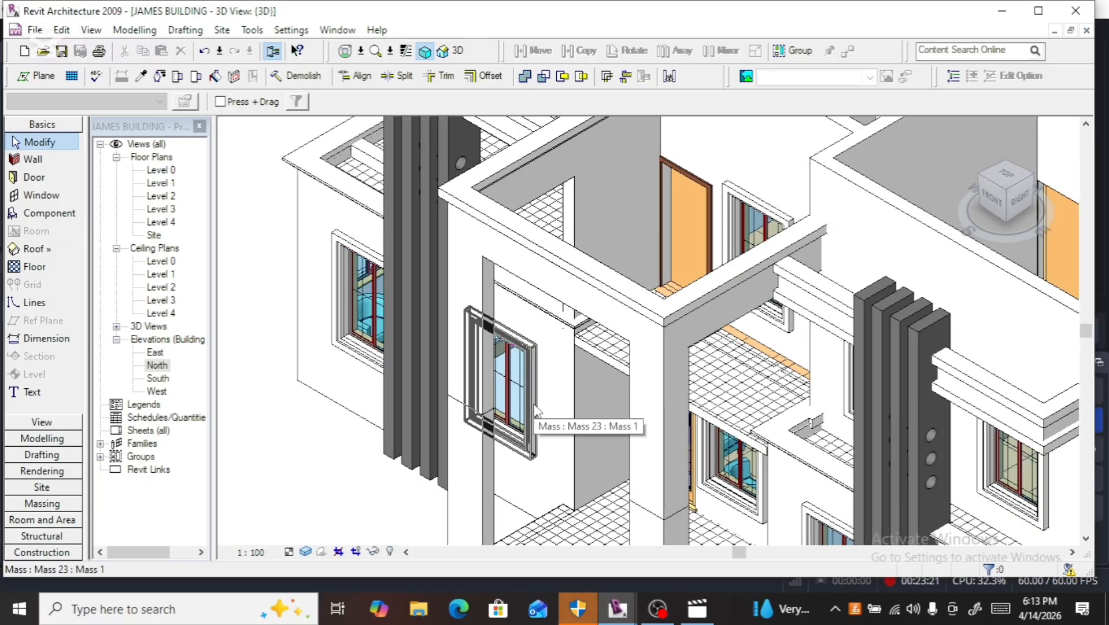
scroll(546, 371, down, 2)
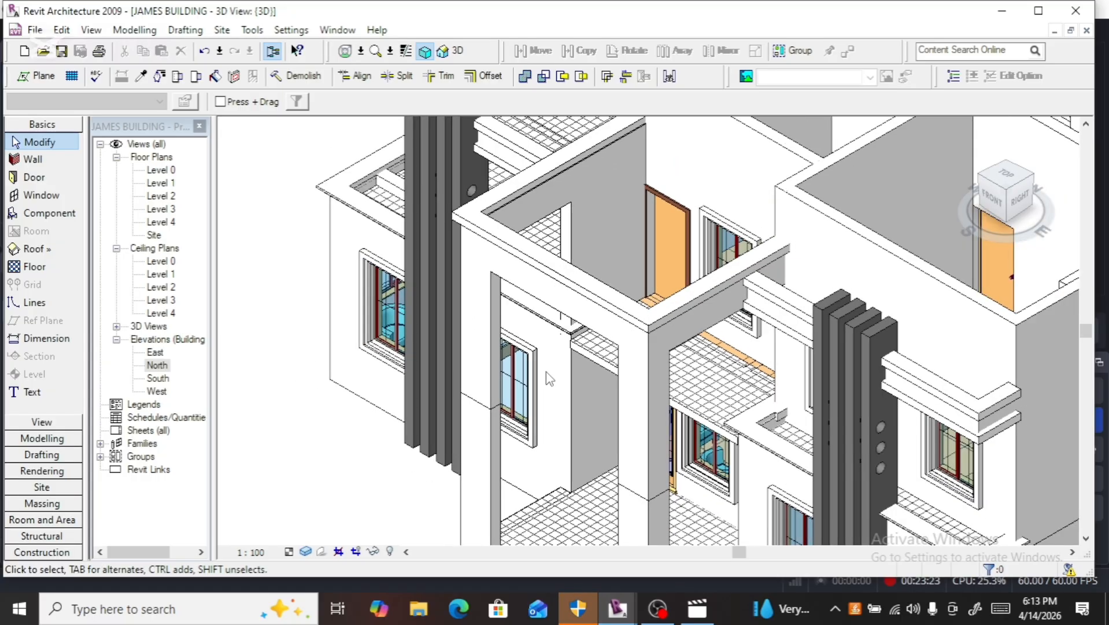
scroll(546, 376, down, 1)
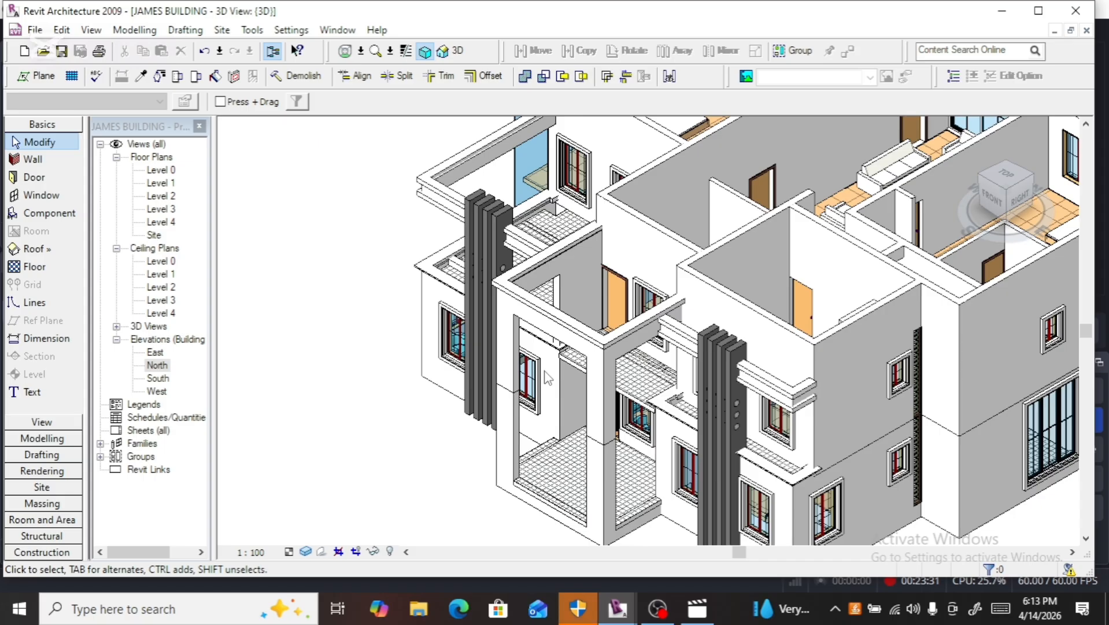
click(547, 379)
key(Delete)
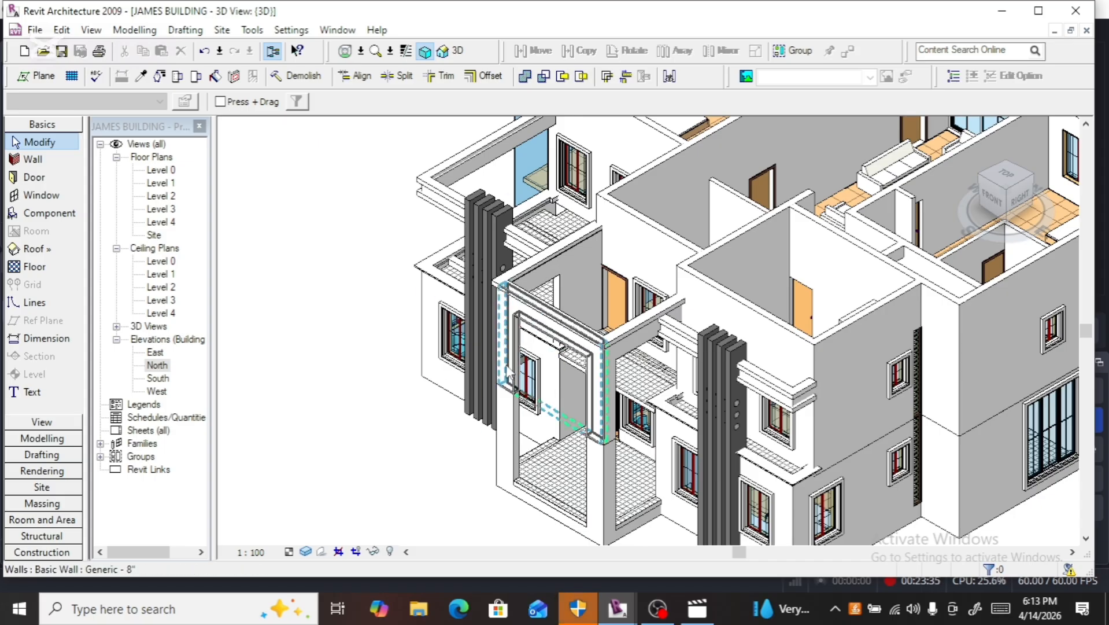
scroll(548, 392, down, 2)
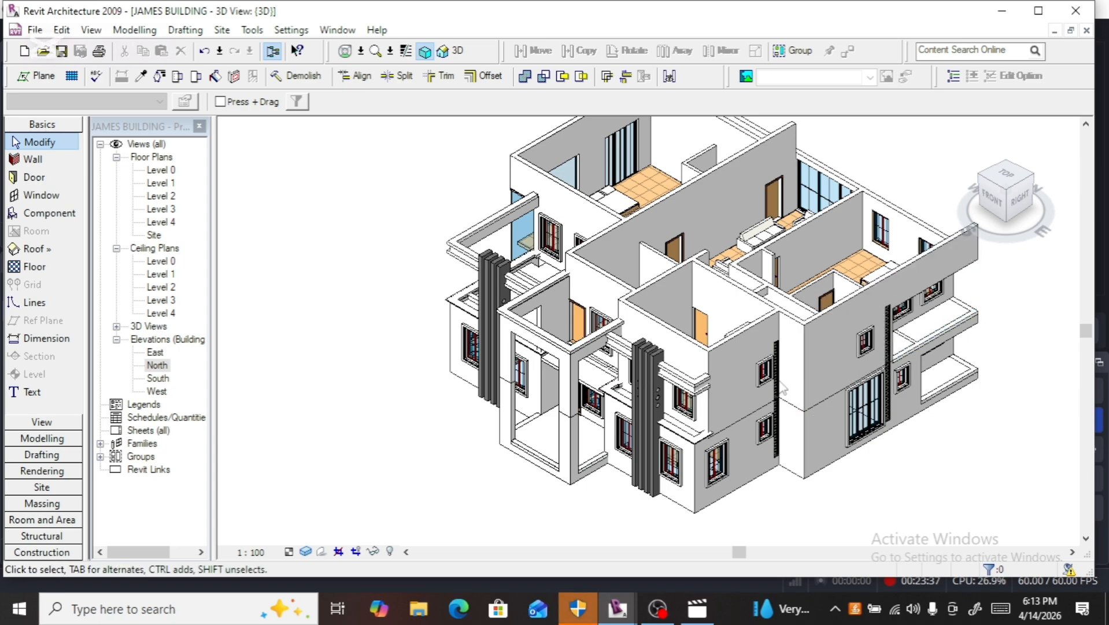
scroll(697, 442, up, 2)
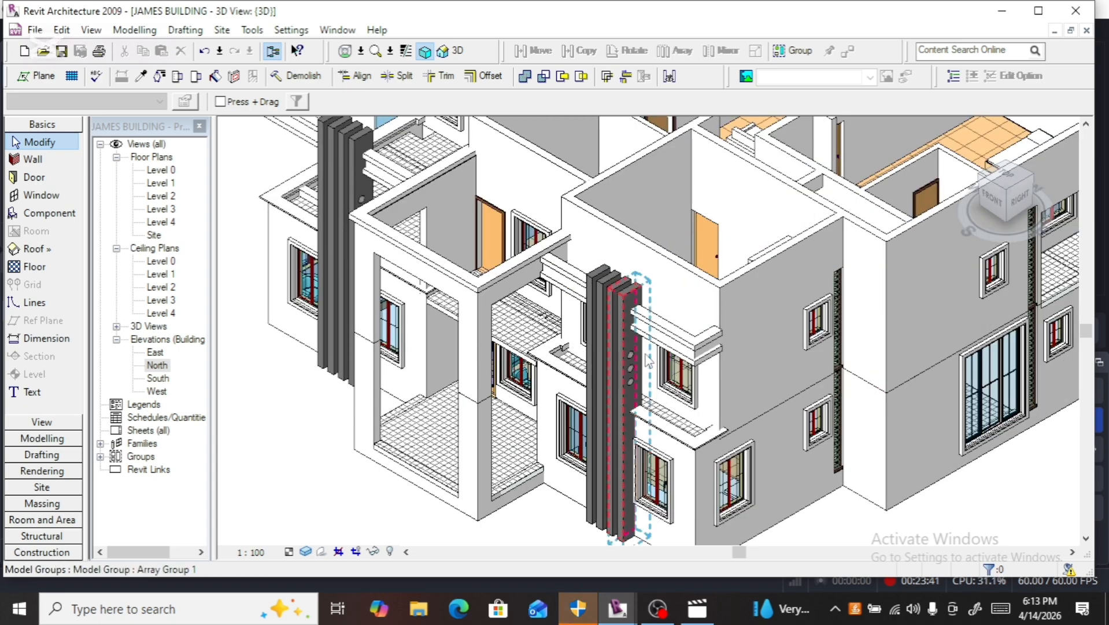
scroll(646, 357, down, 3)
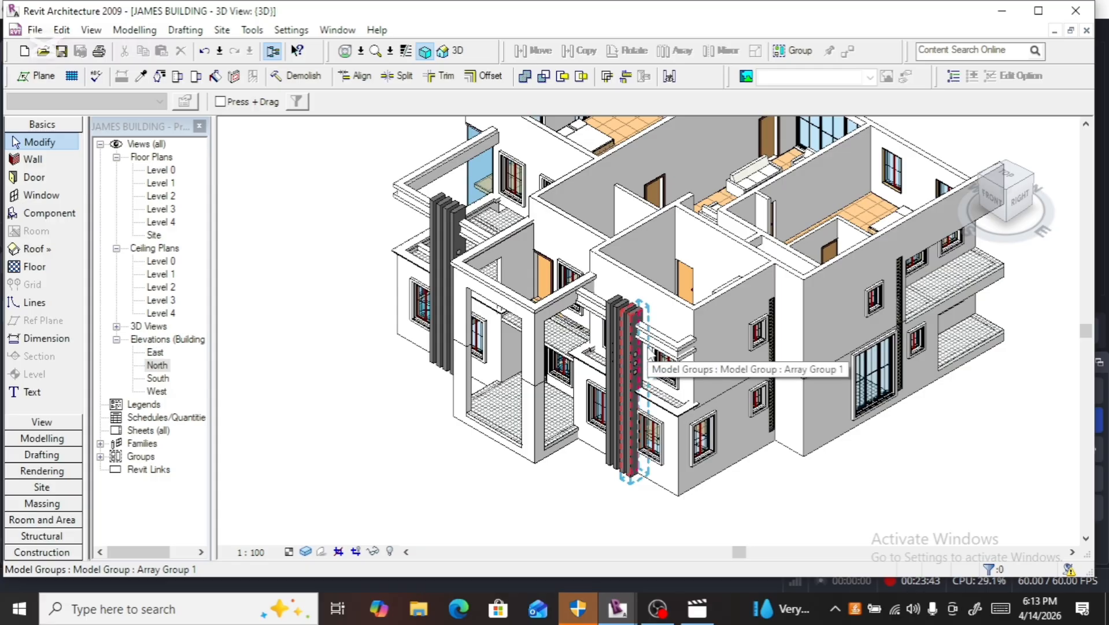
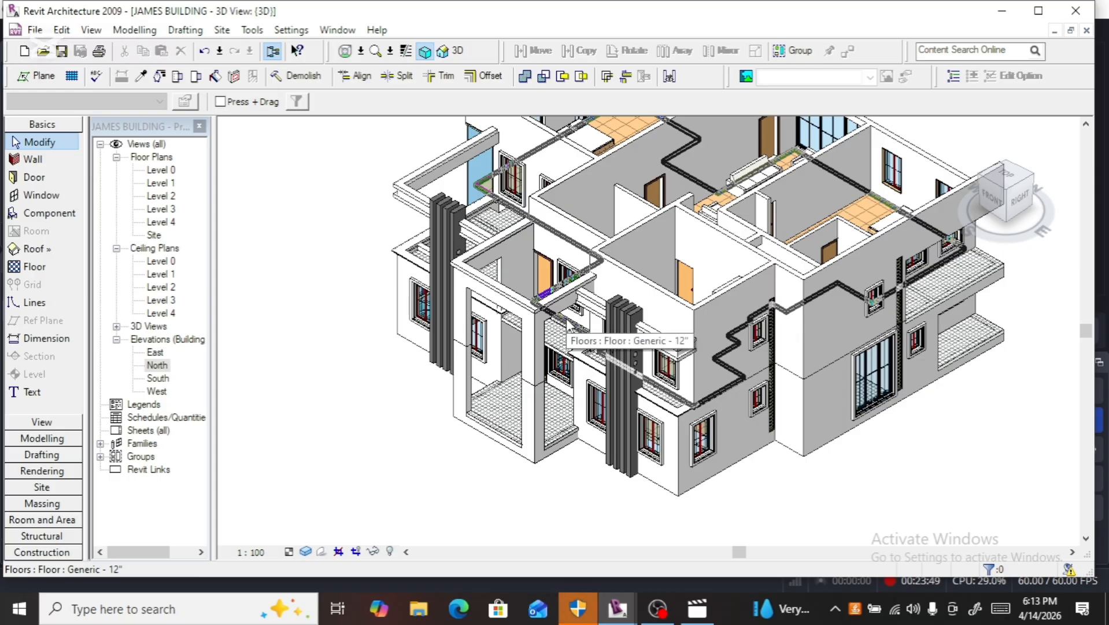
Step: Open the band mass for editing and select the porch sweep
click(490, 290)
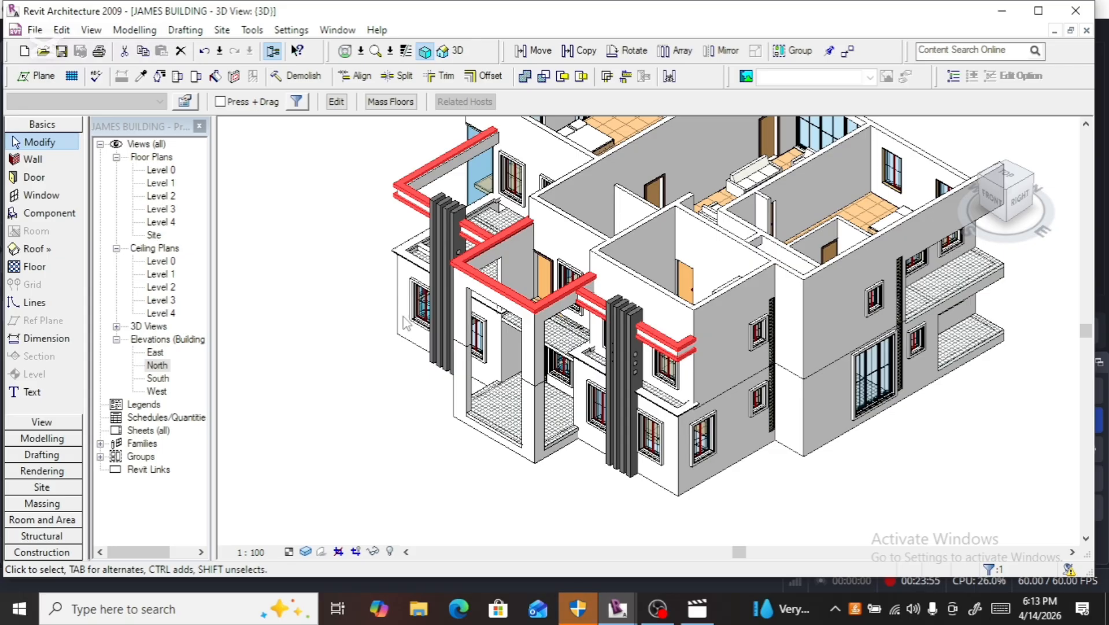
scroll(406, 322, down, 4)
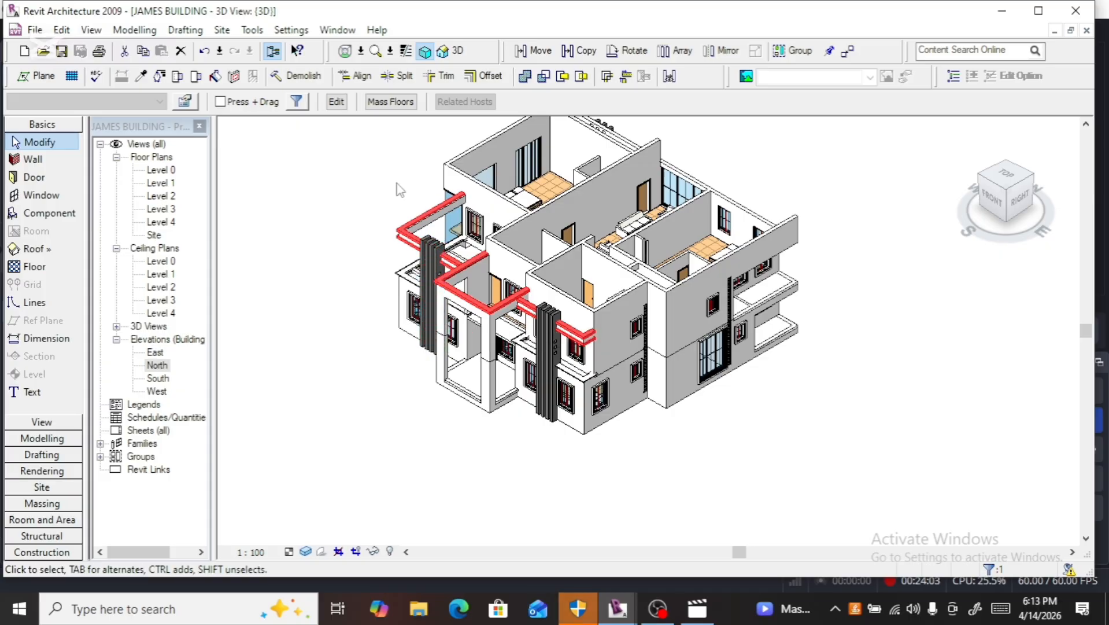
click(337, 101)
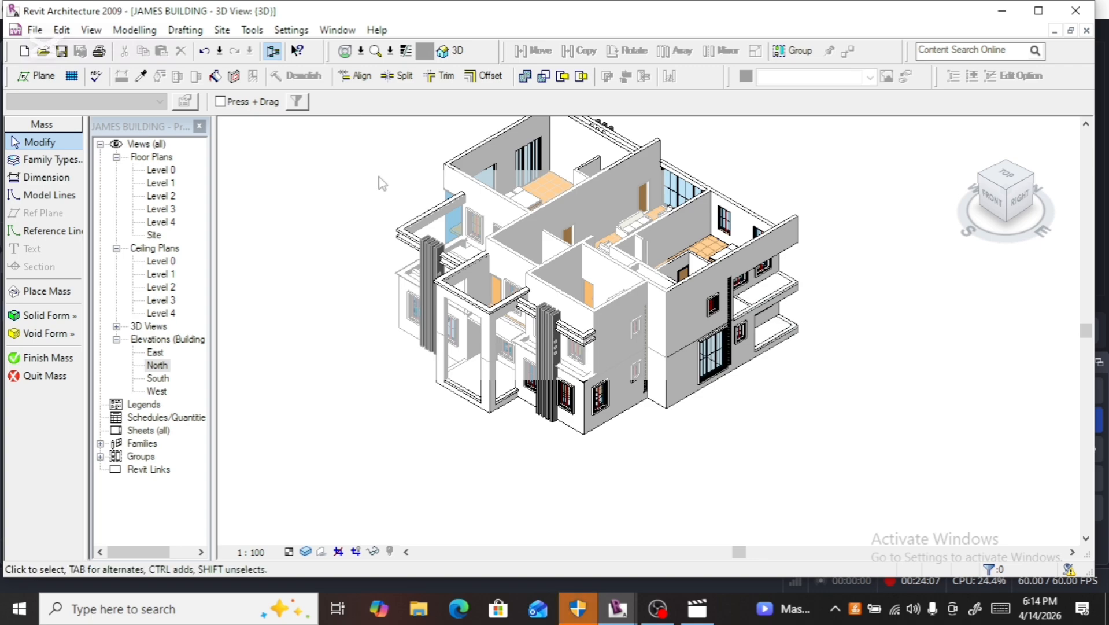
click(460, 295)
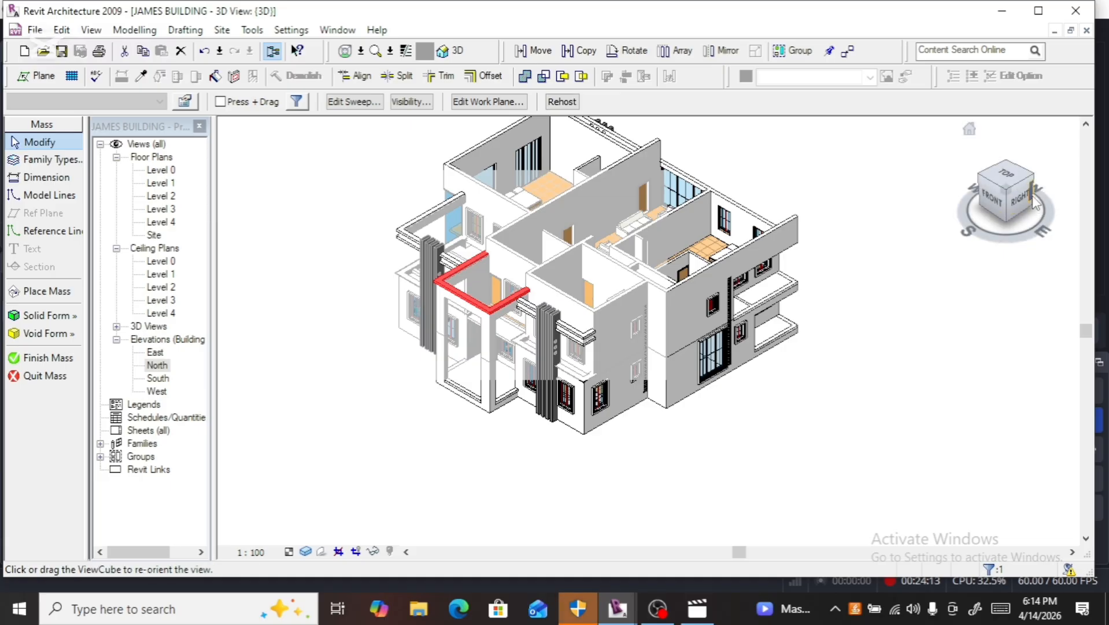
Step: Copy the porch sweep northwards from the top view onto the walls behind the porch, and nudge the copy slightly south
click(1006, 172)
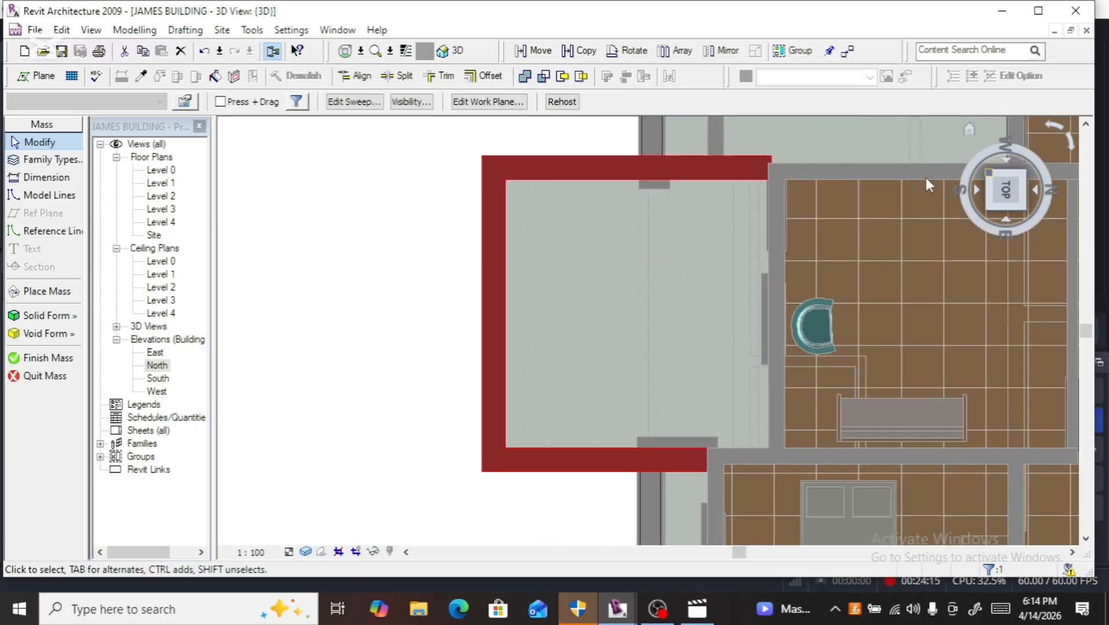
scroll(282, 259, down, 3)
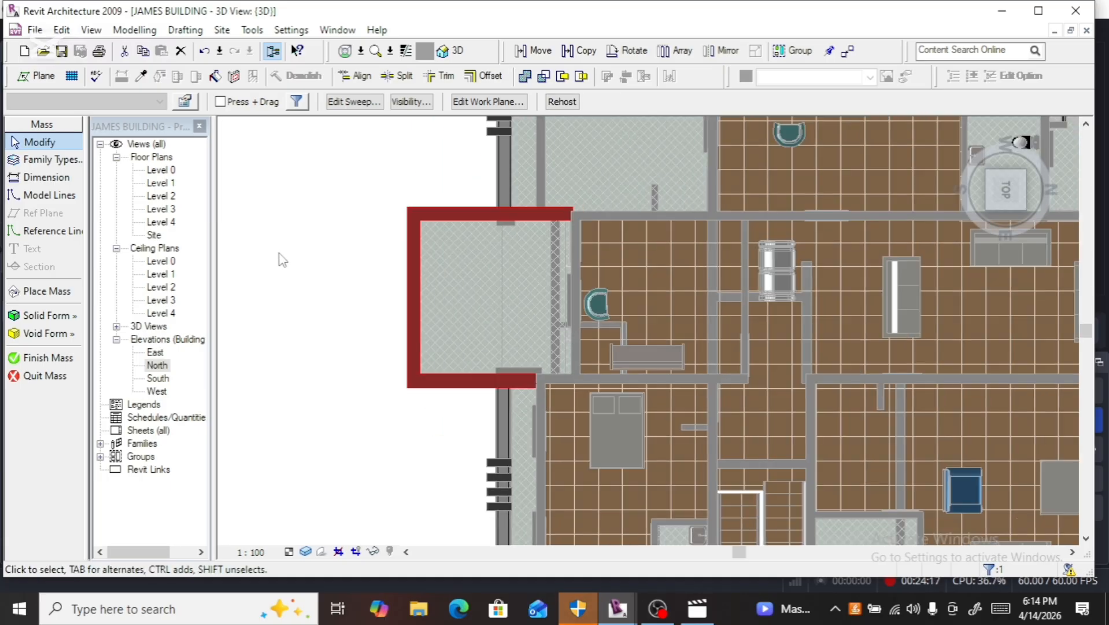
scroll(281, 255, down, 2)
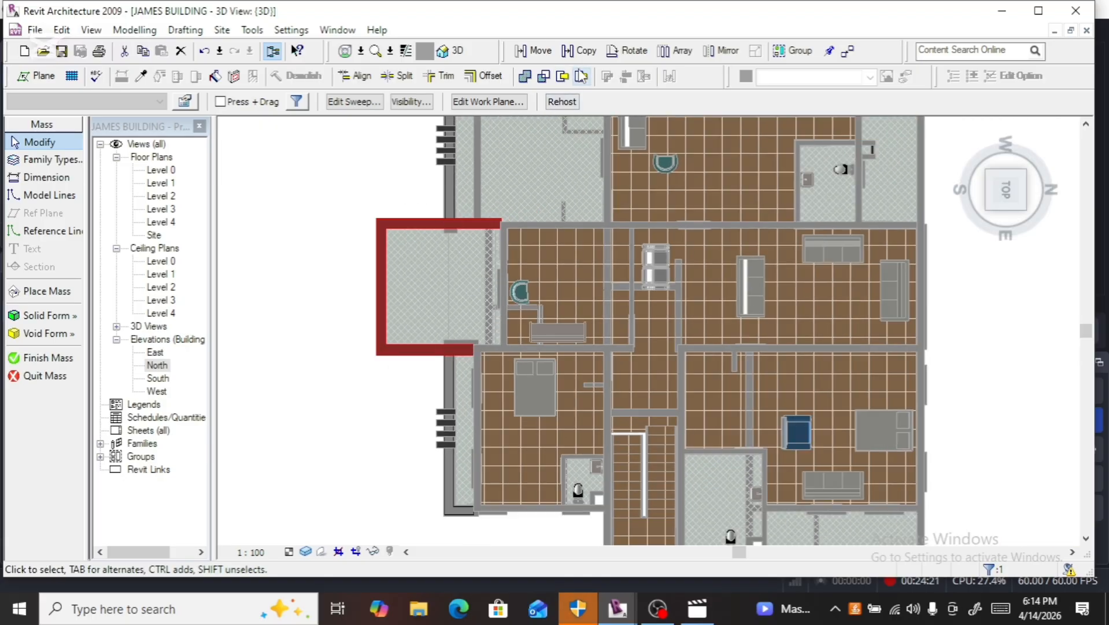
click(580, 50)
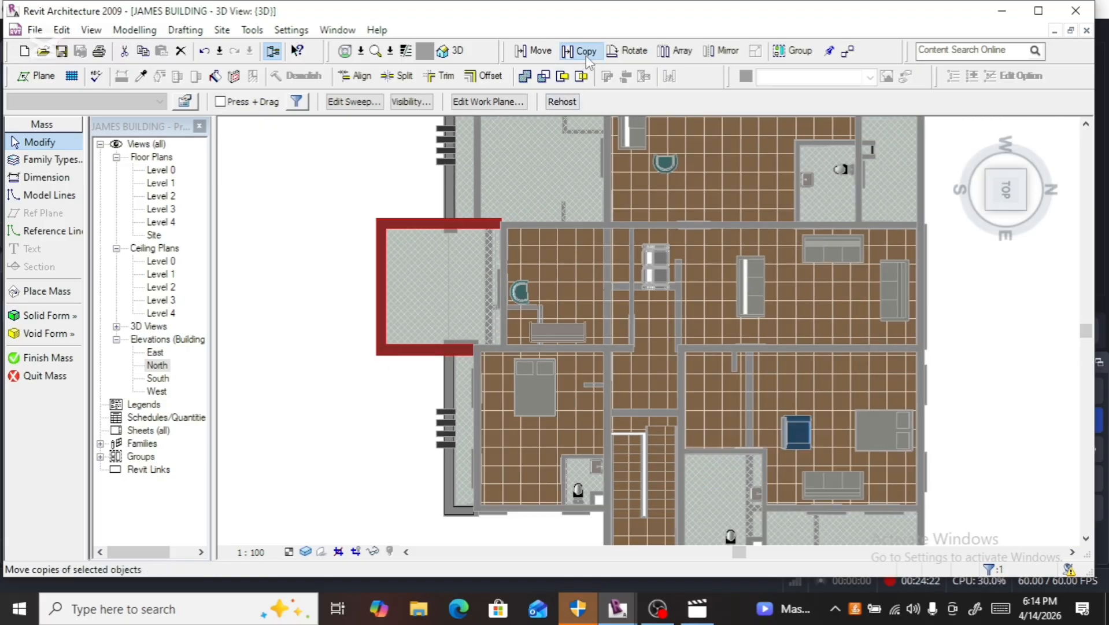
click(381, 287)
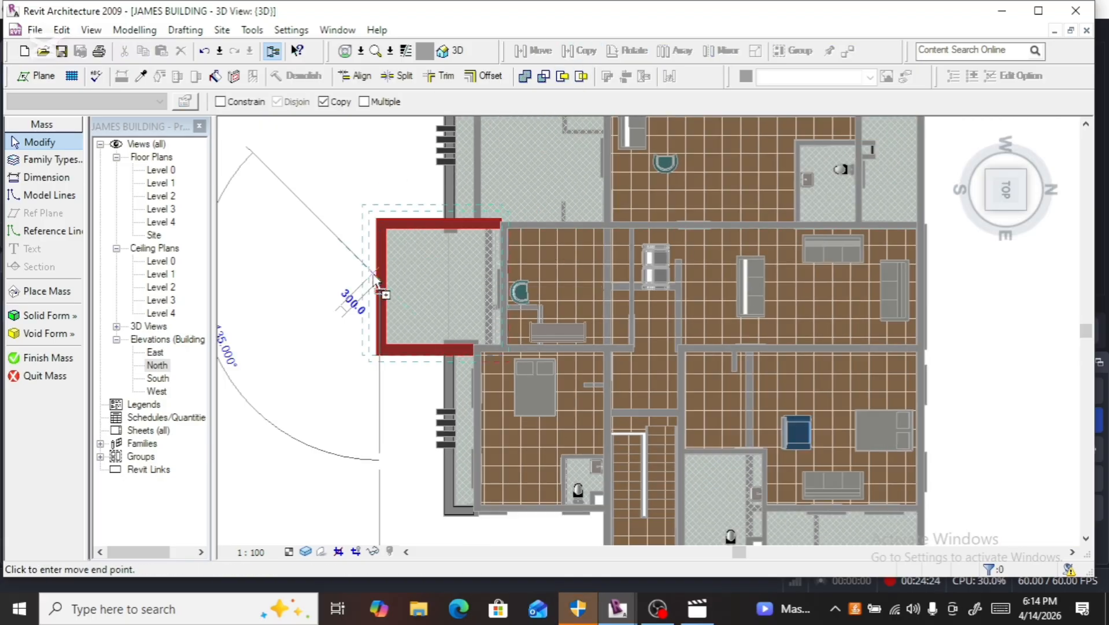
click(596, 292)
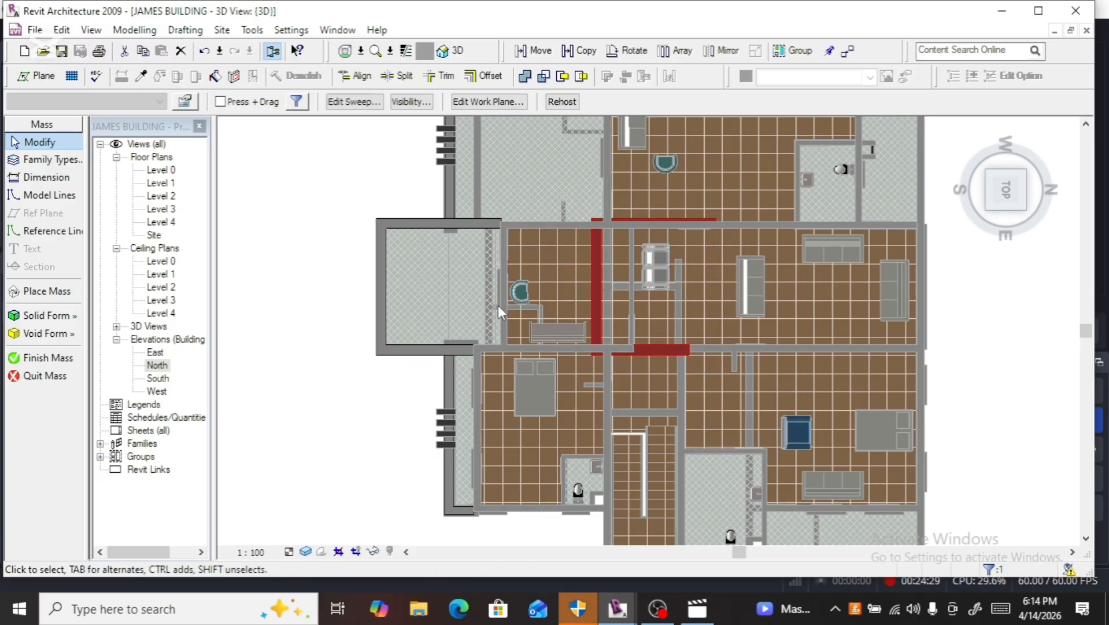
key(Left)
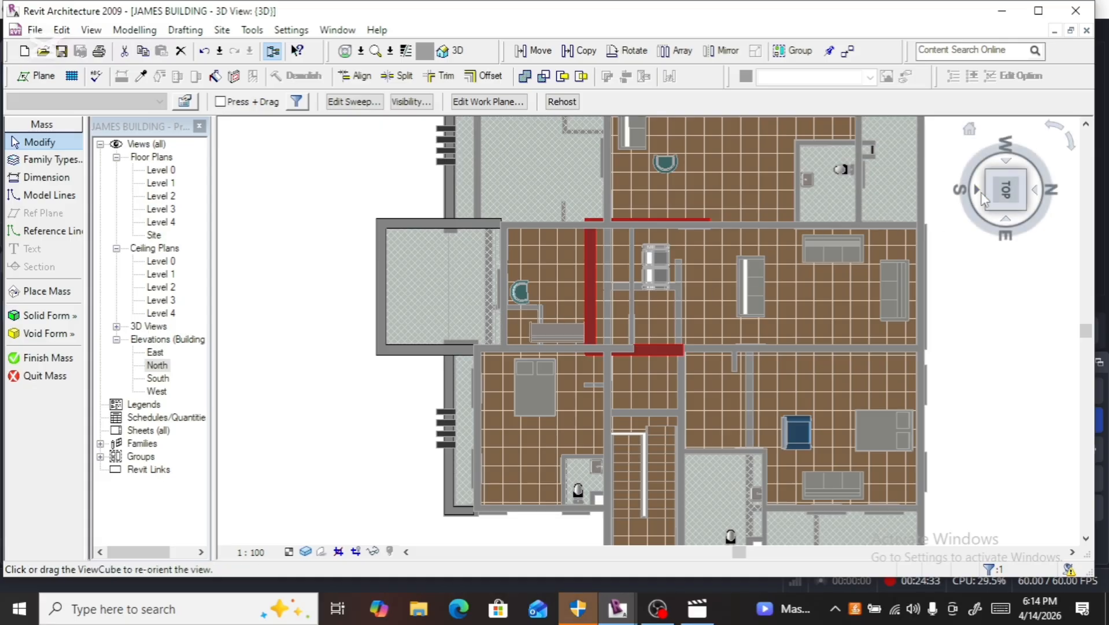
Step: Raise the copied sweep in the front view until it caps the top of the central parapet wall behind the porch
click(977, 191)
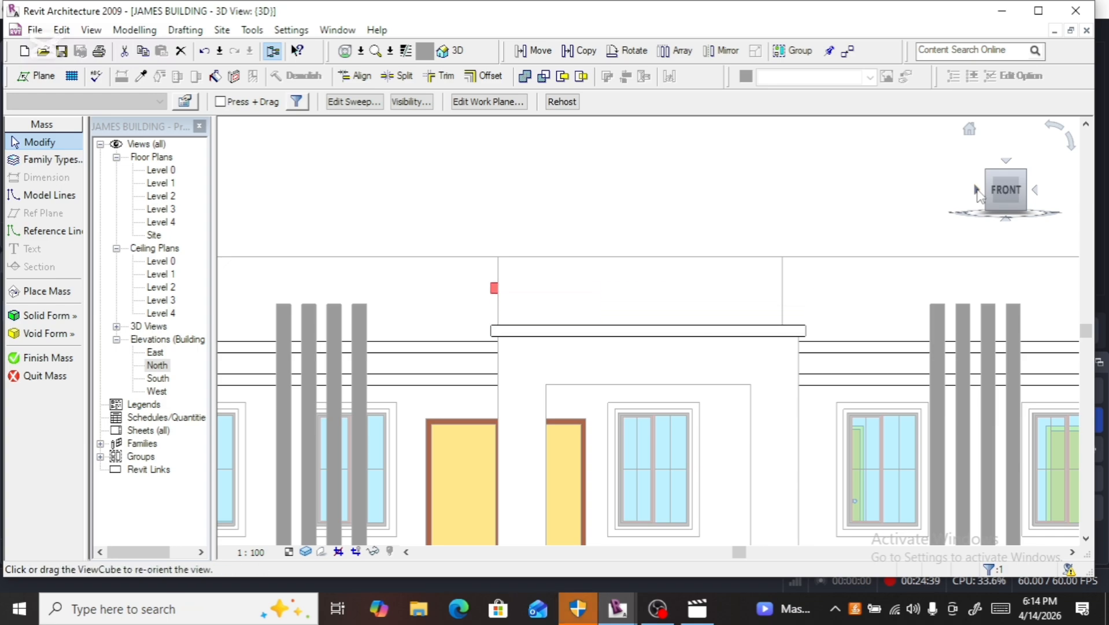
key(Up)
key(Up)
key(Up)
key(Up)
key(Up)
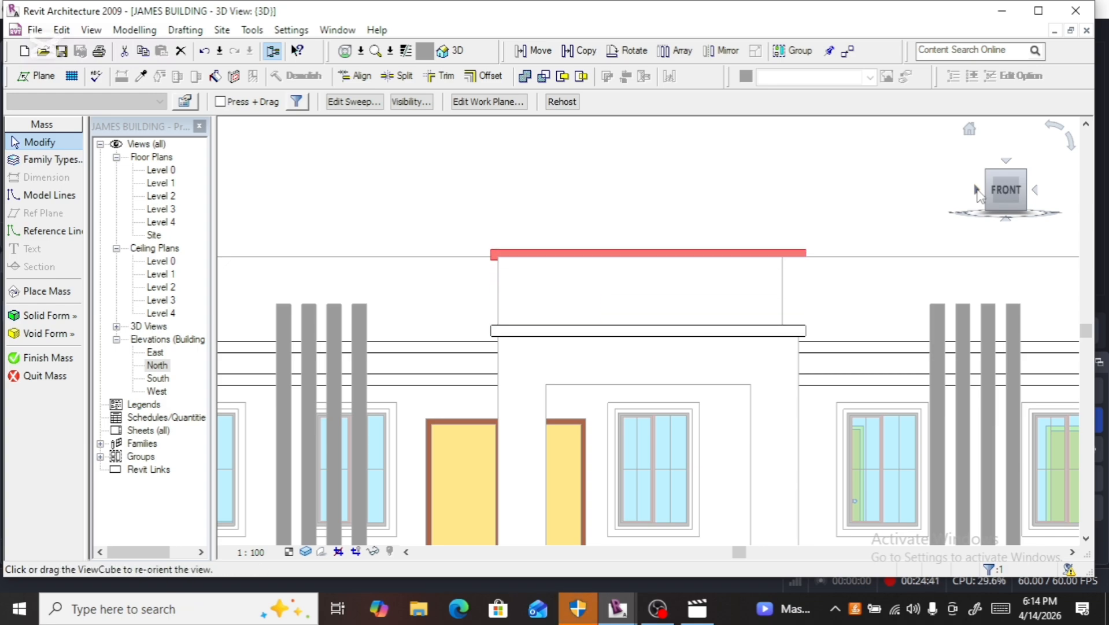
key(Up)
key(Up)
key(Down)
key(Down)
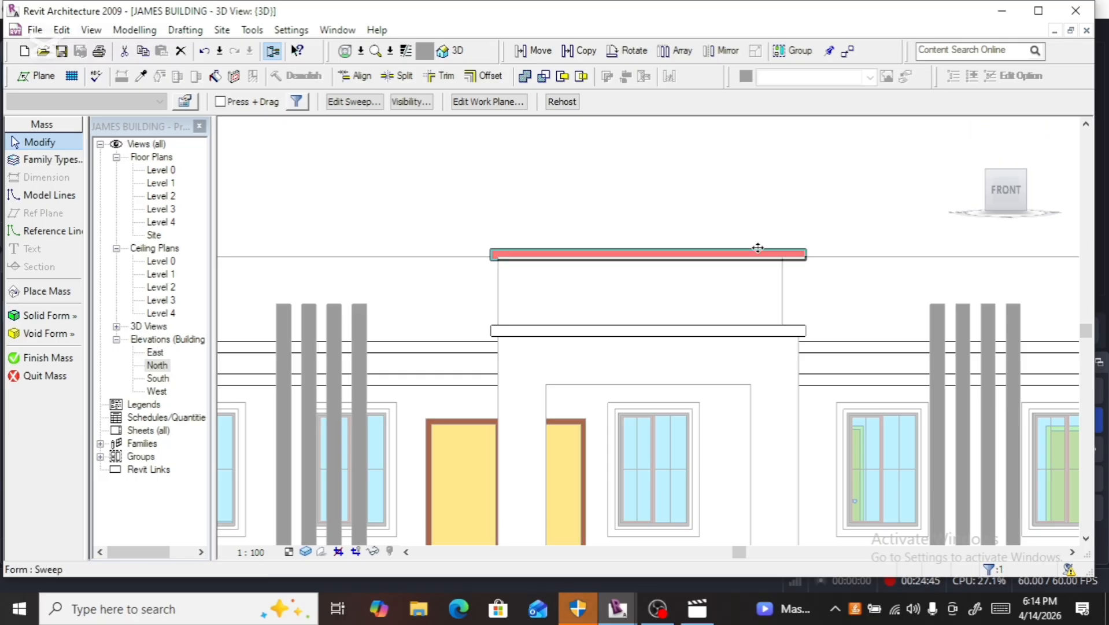
scroll(751, 254, up, 4)
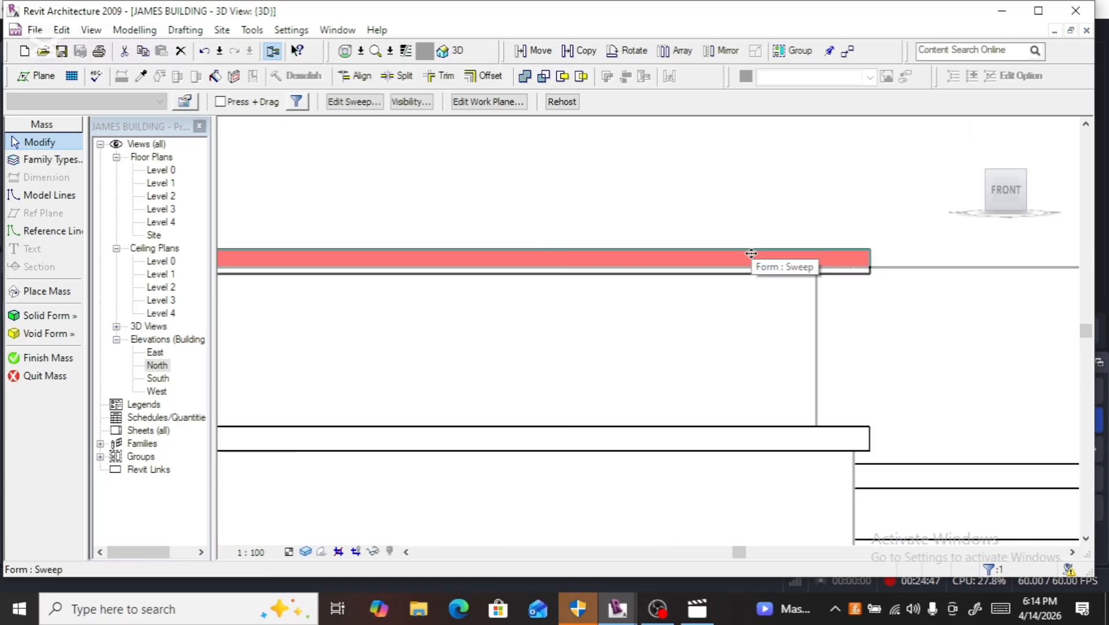
scroll(731, 222, down, 3)
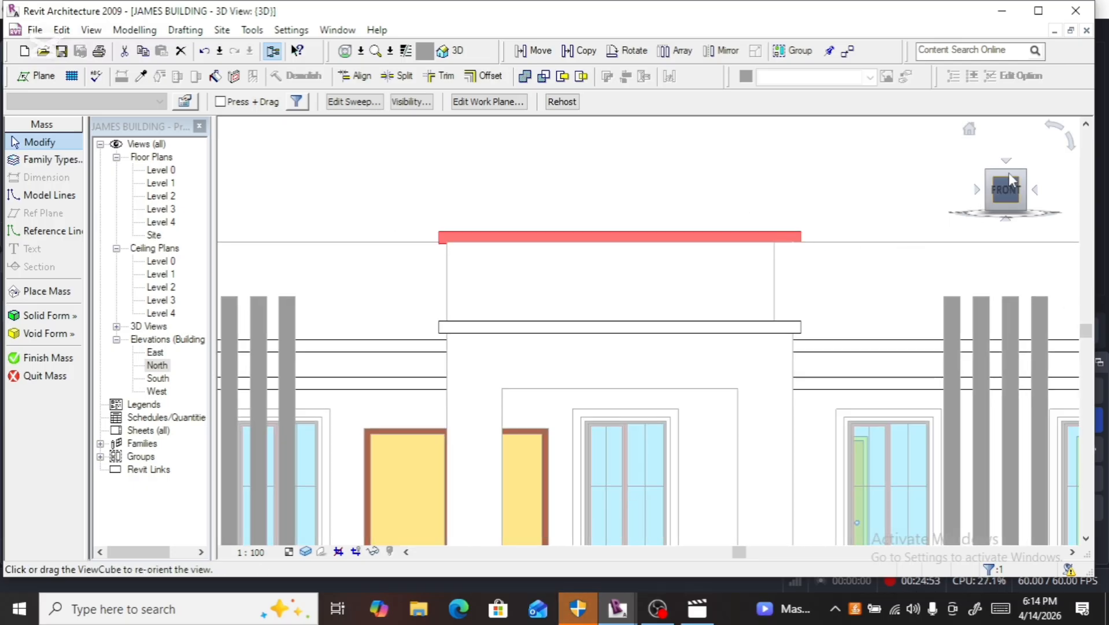
drag(1025, 186, 1016, 228)
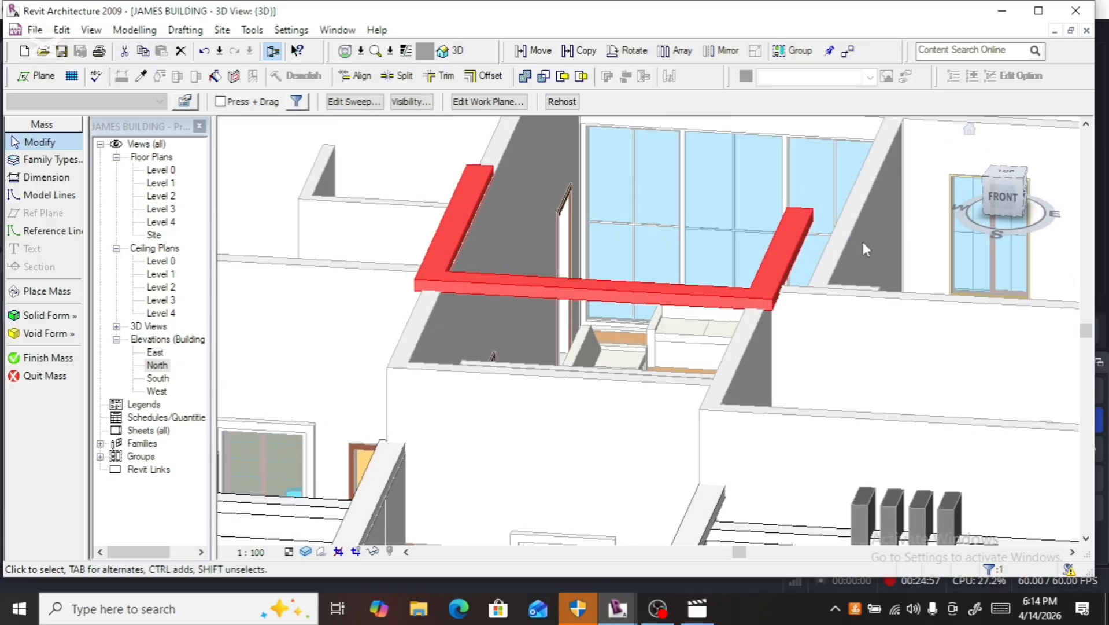
Step: Open the copied sweep's path sketch for editing in the Level 4 floor plan
double_click(172, 224)
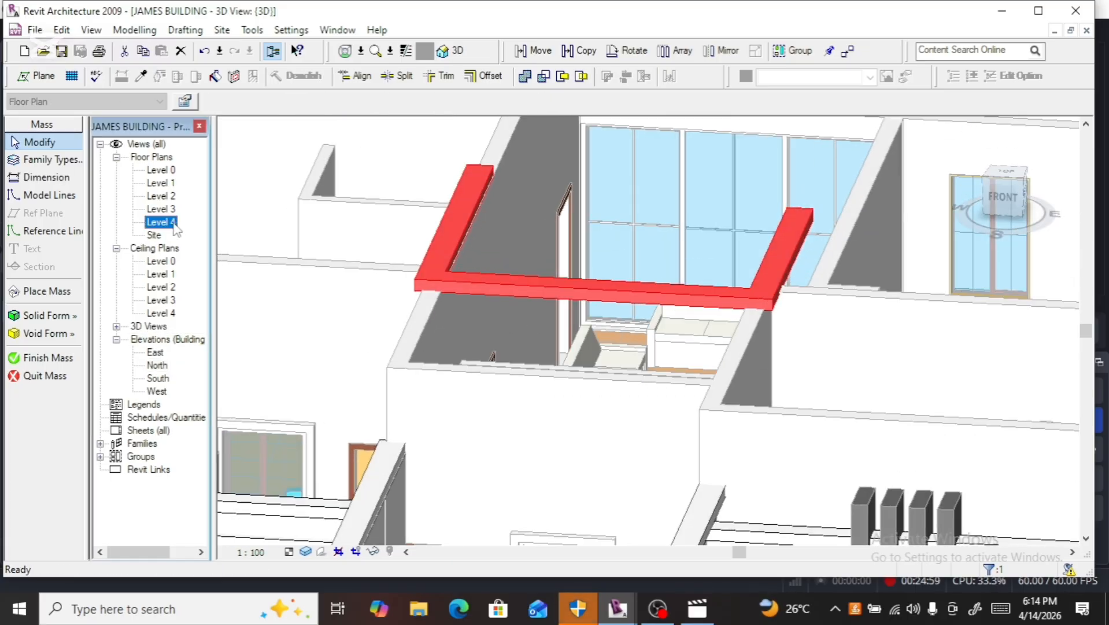
scroll(426, 319, down, 5)
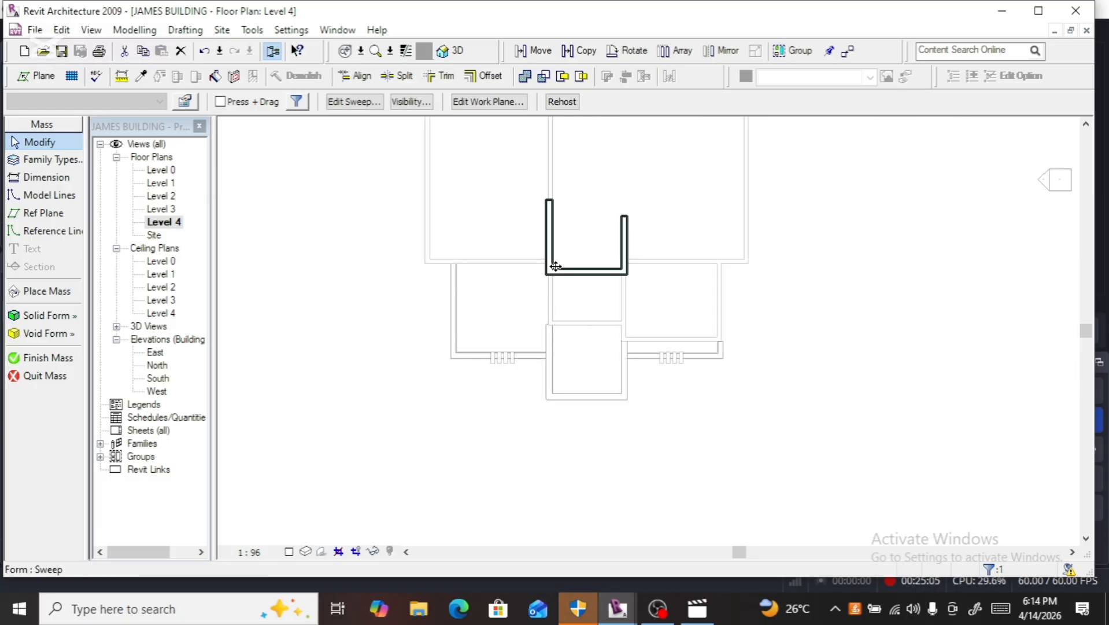
click(352, 102)
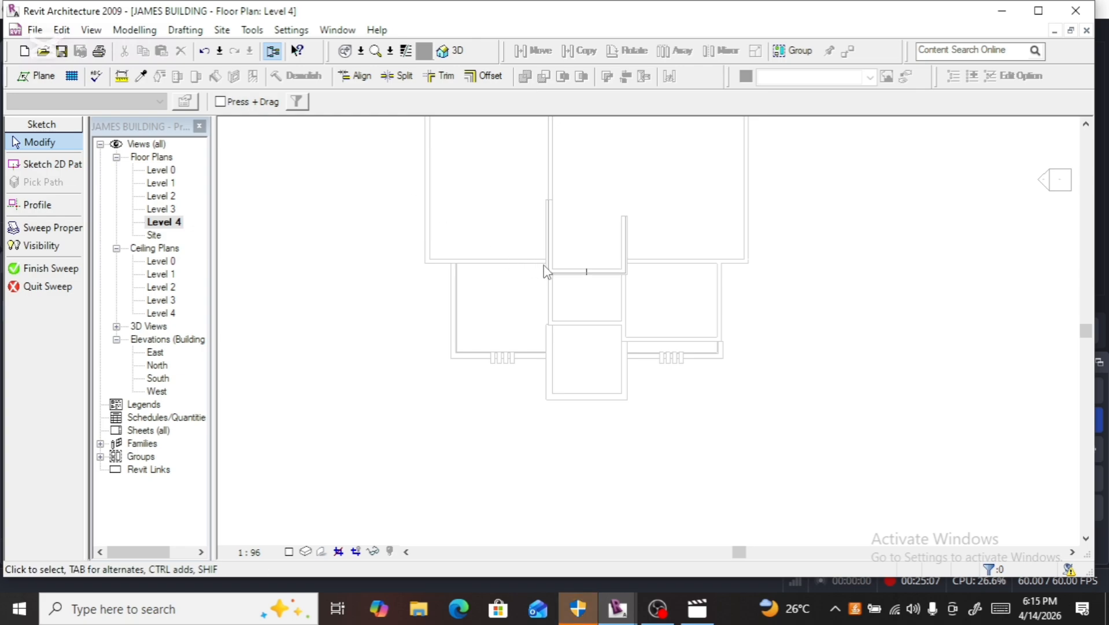
click(571, 271)
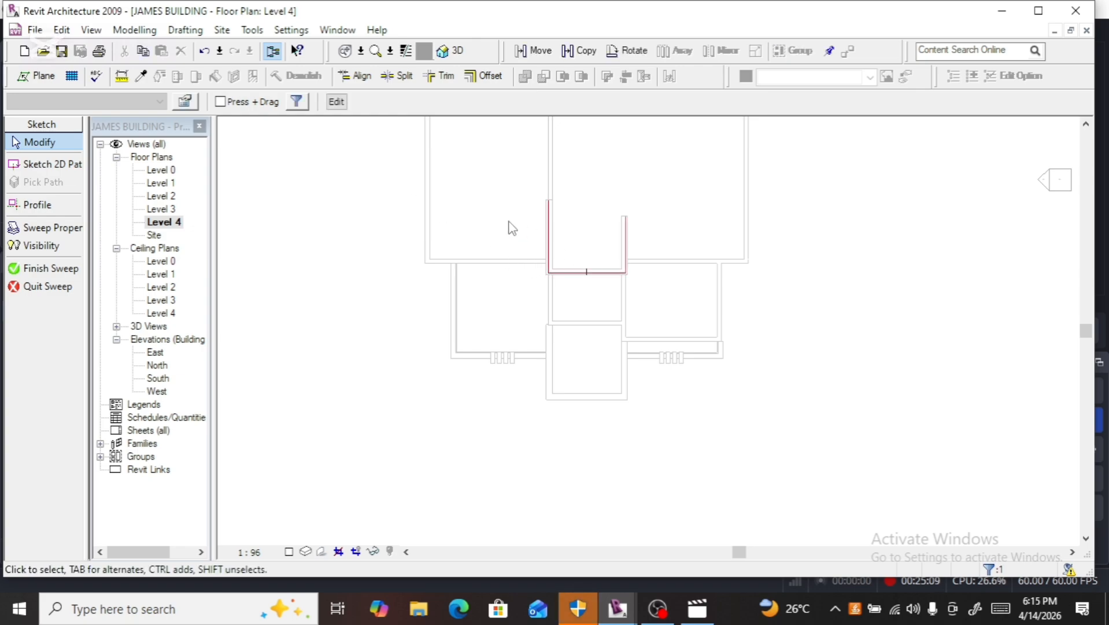
click(336, 102)
scroll(583, 276, up, 4)
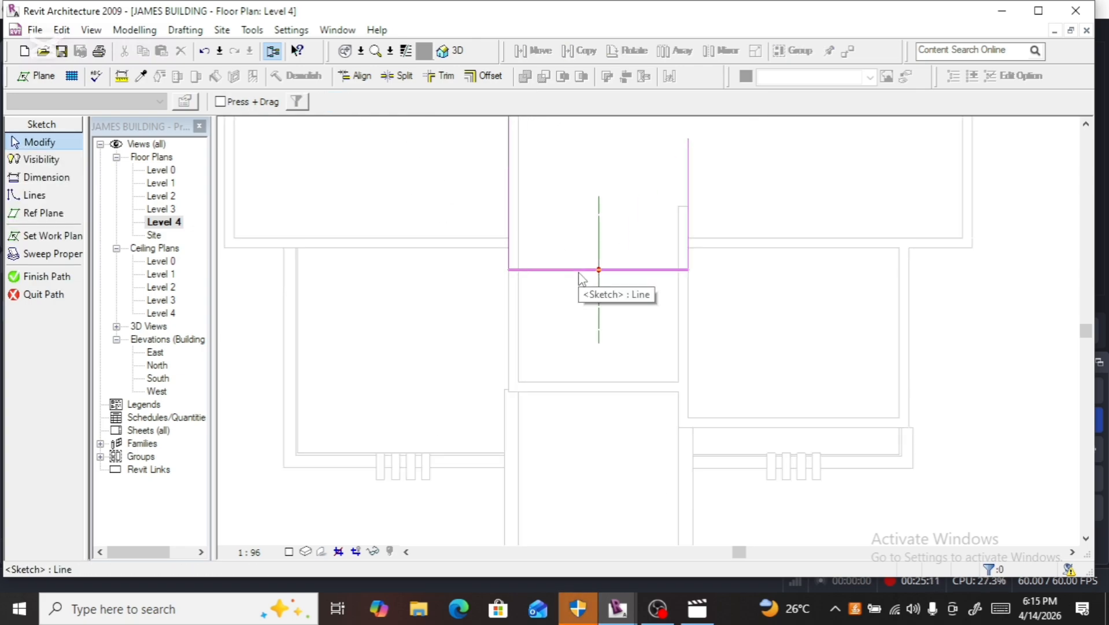
Step: Move the path's cross line south onto the porch-side face of the central wall and delete the east vertical path line
click(579, 270)
drag(564, 268, 576, 391)
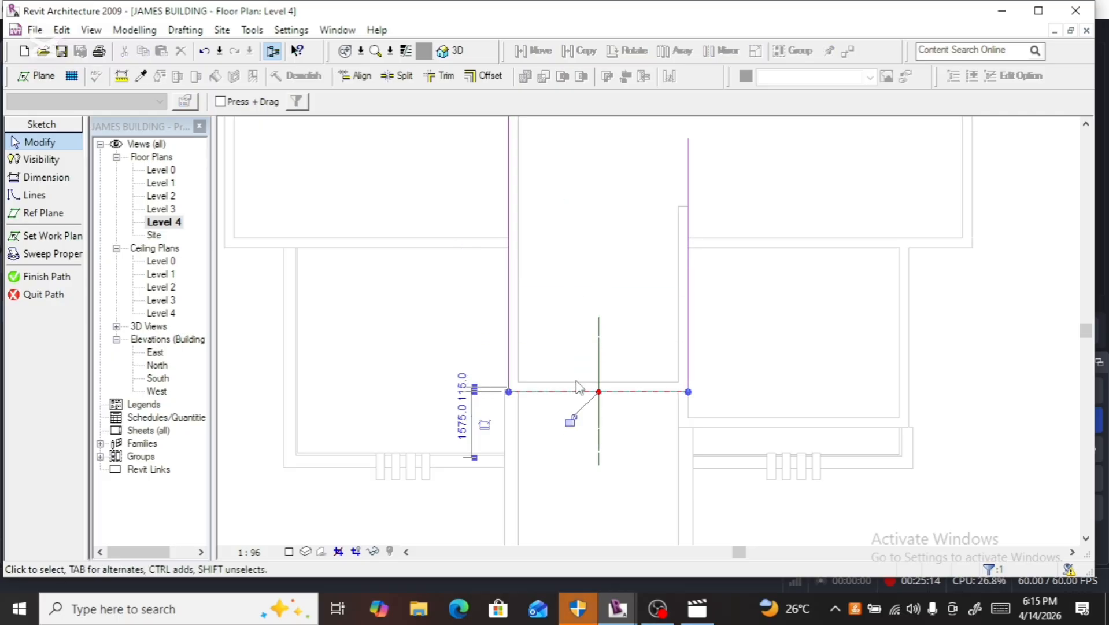
click(688, 296)
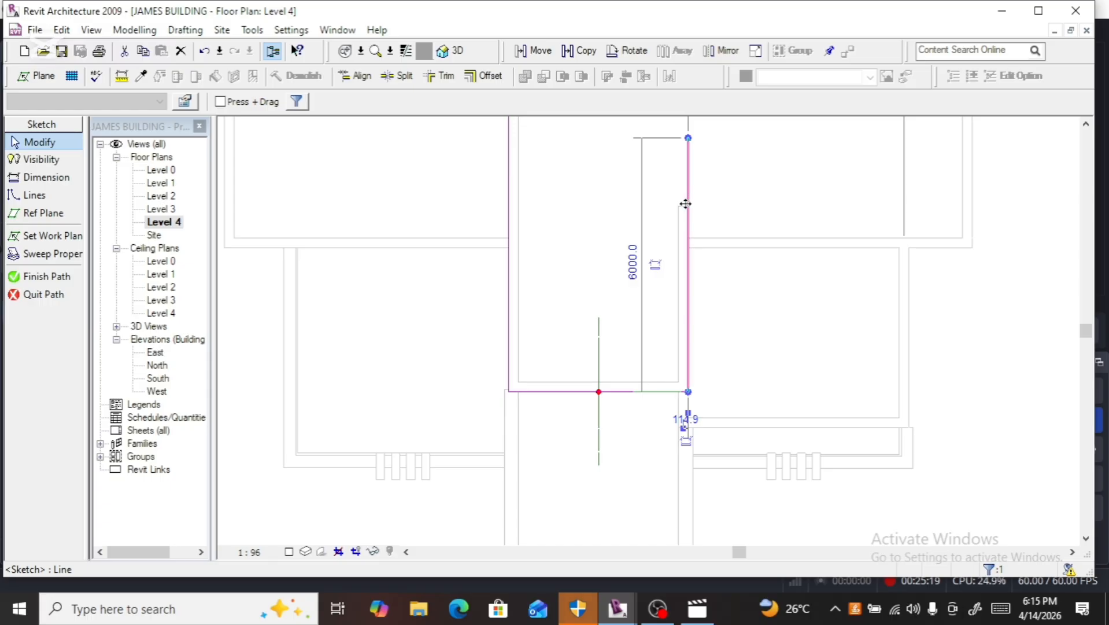
key(Delete)
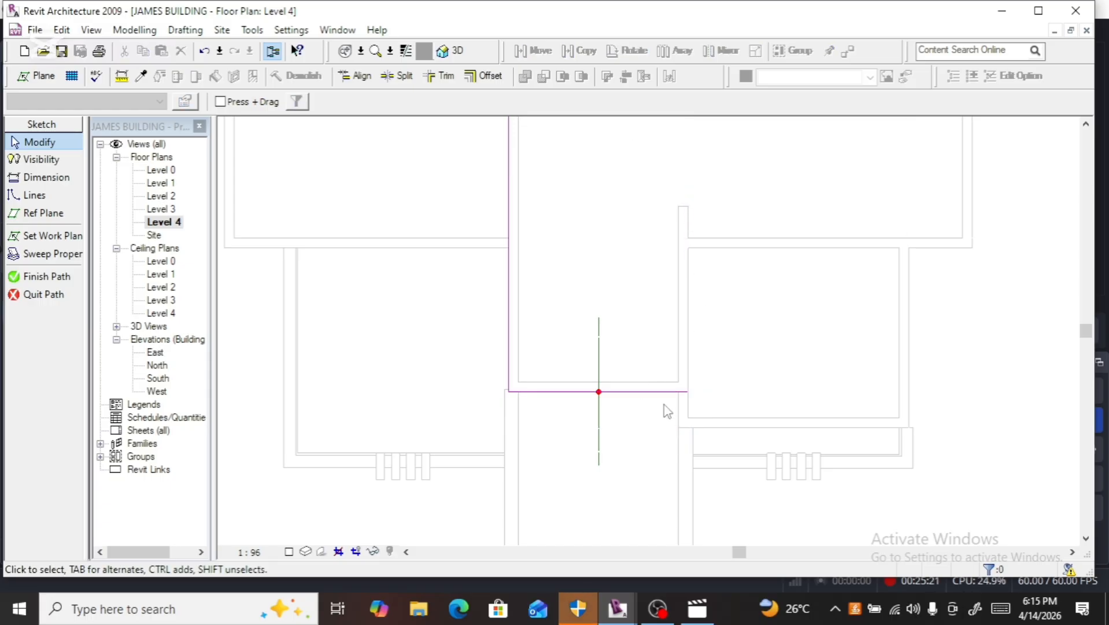
Step: Shorten the cross line's east end to the inner face of the east wall, making it about 4030 mm long
scroll(668, 411, up, 3)
click(665, 387)
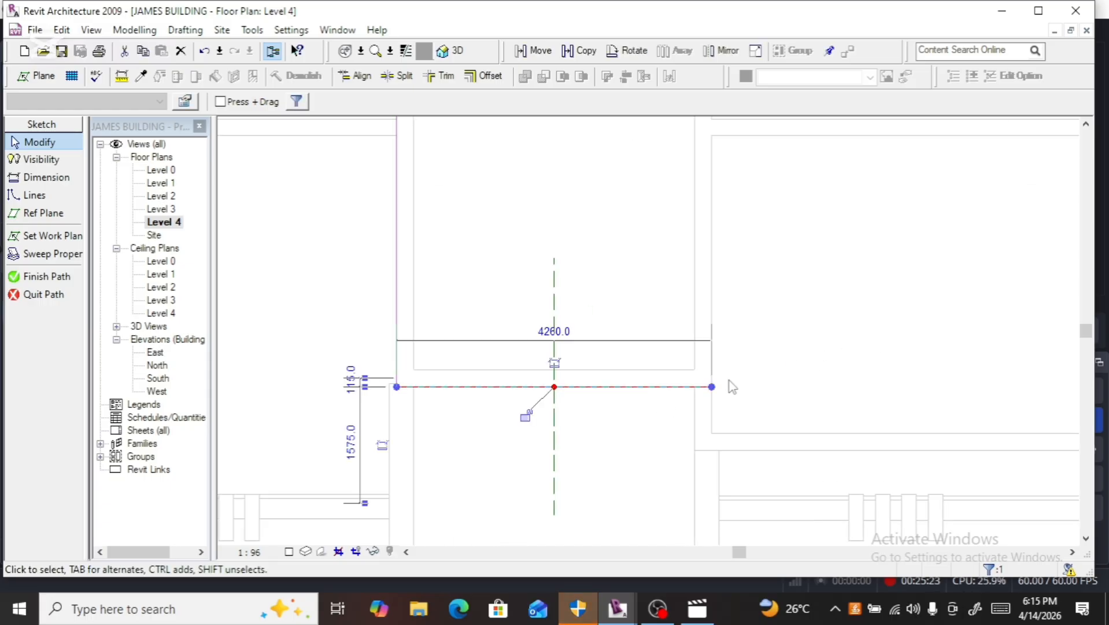
drag(711, 386, 698, 383)
scroll(688, 378, down, 2)
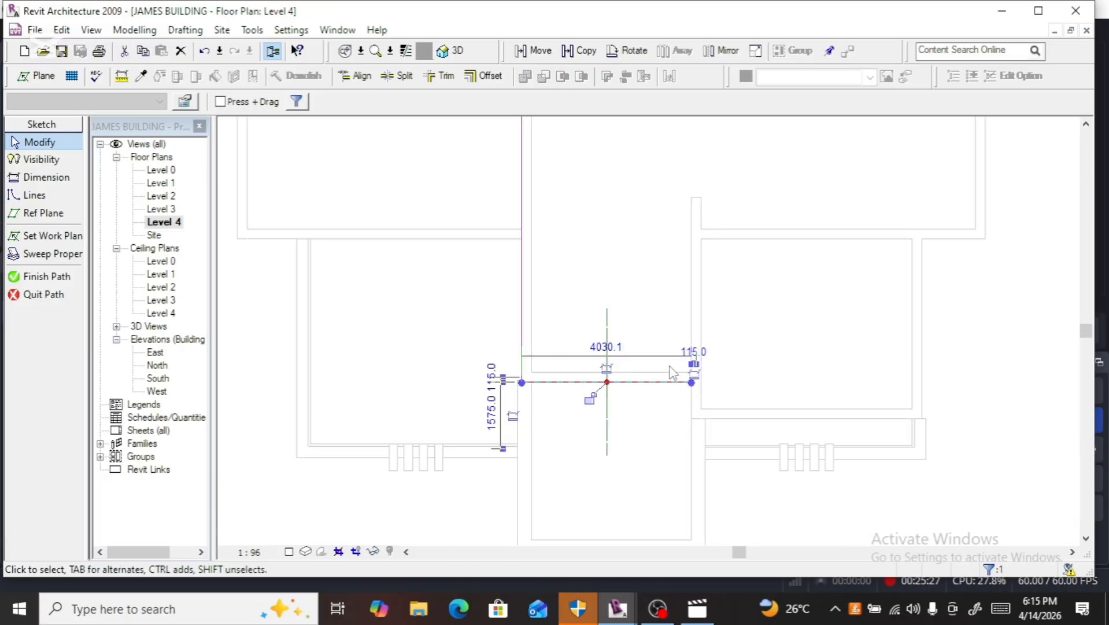
scroll(673, 327, down, 2)
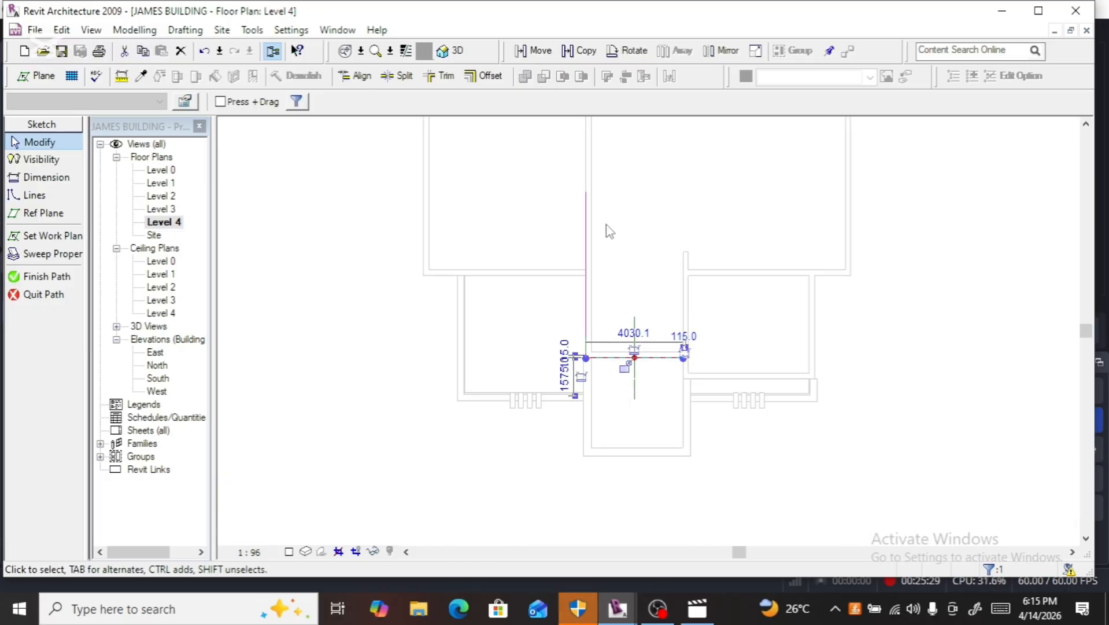
Step: Shorten the west vertical path line to about 3400 mm so its north end meets the south face of the west wing wall
click(587, 225)
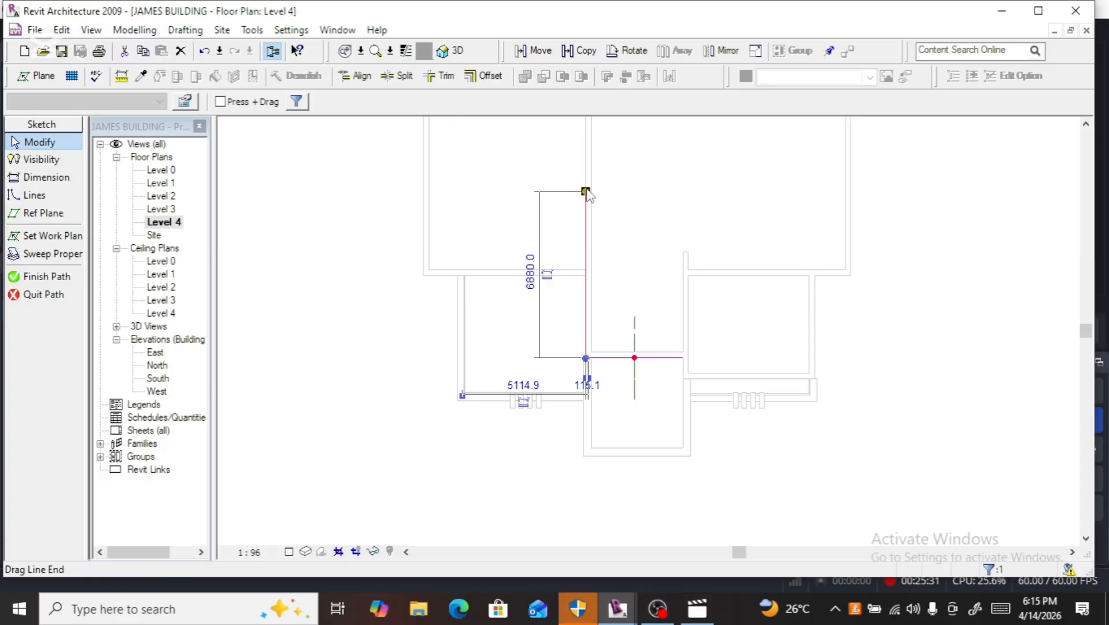
mouse_move(586, 191)
mouse_down()
mouse_move(587, 180)
mouse_move(587, 272)
mouse_up()
scroll(587, 272, up, 4)
scroll(582, 280, up, 2)
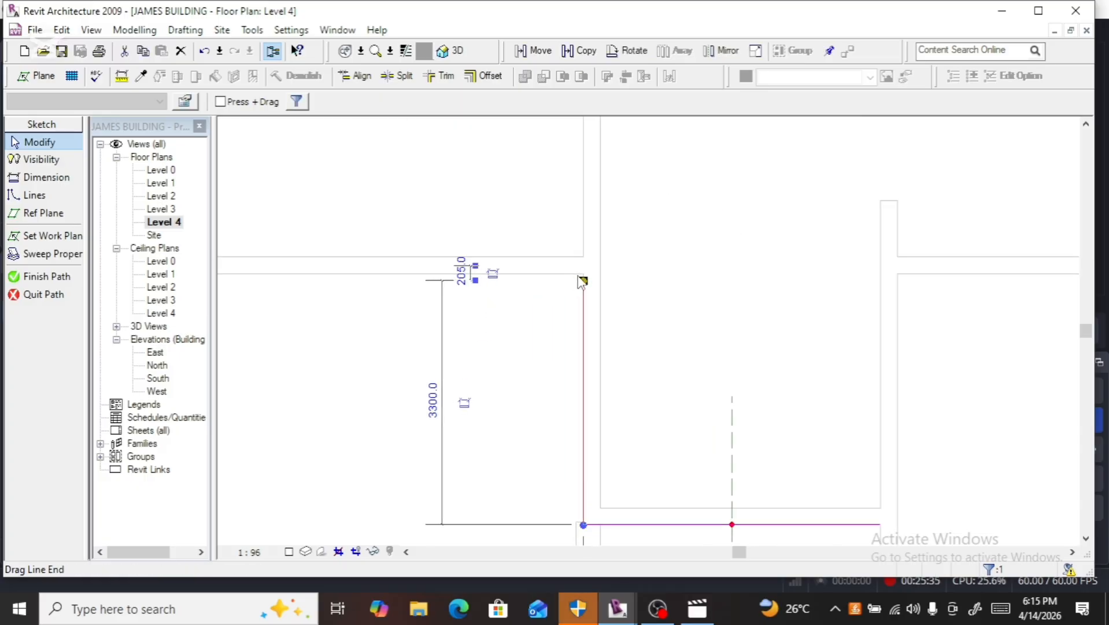
drag(589, 284, 591, 267)
scroll(591, 267, down, 4)
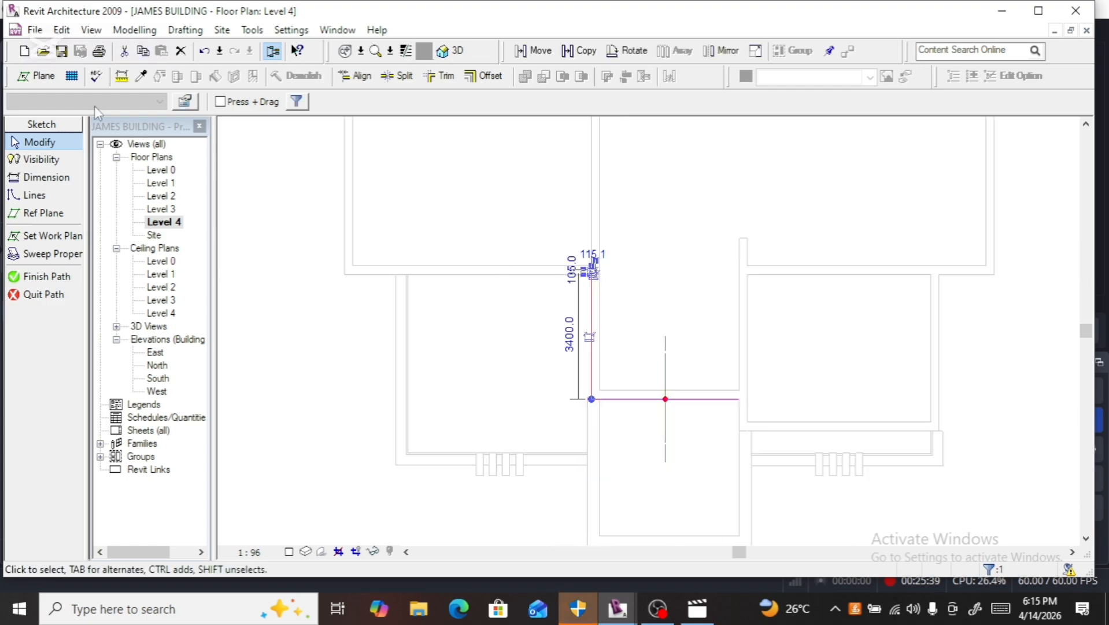
Step: Extend the path from the cross line's east end about 860 mm south and about 5460 mm east to the front bay's outer corner
click(26, 196)
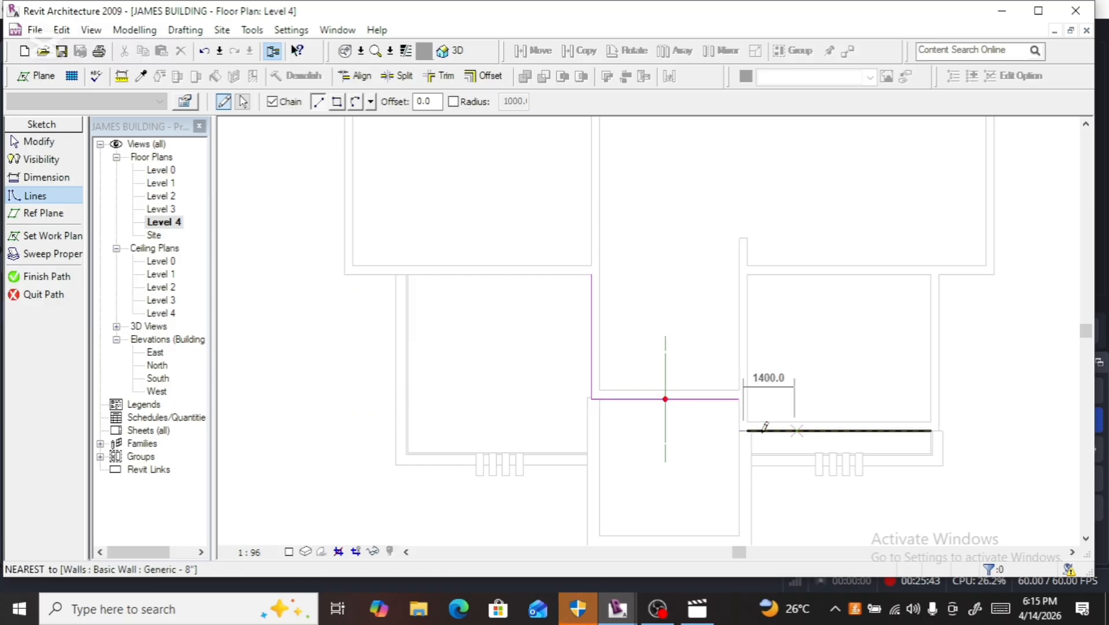
scroll(745, 411, up, 2)
scroll(745, 411, up, 2)
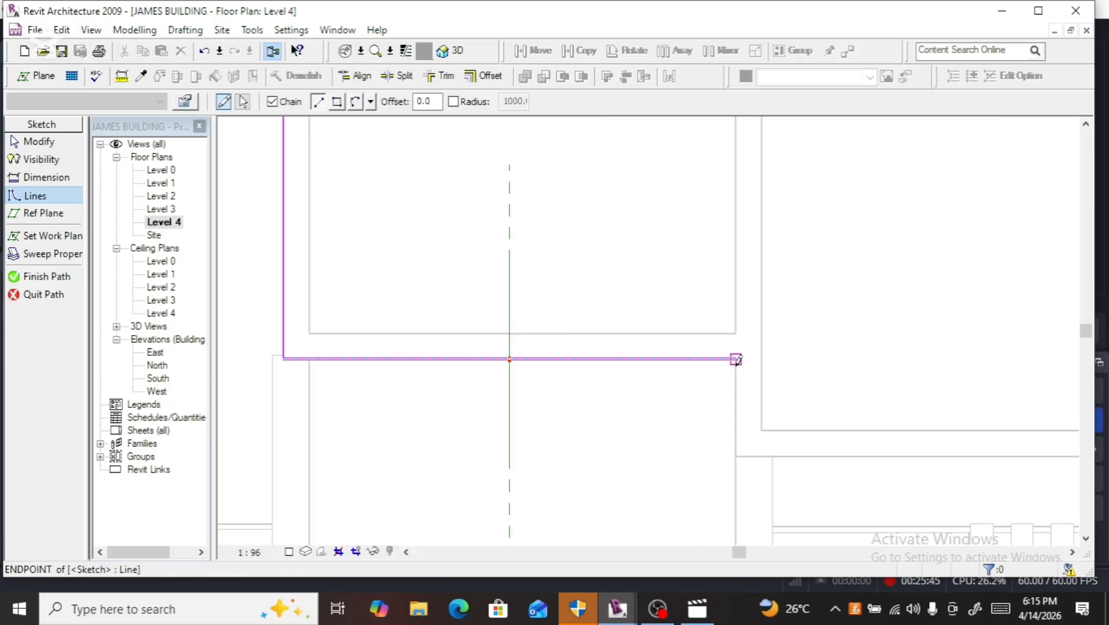
click(735, 359)
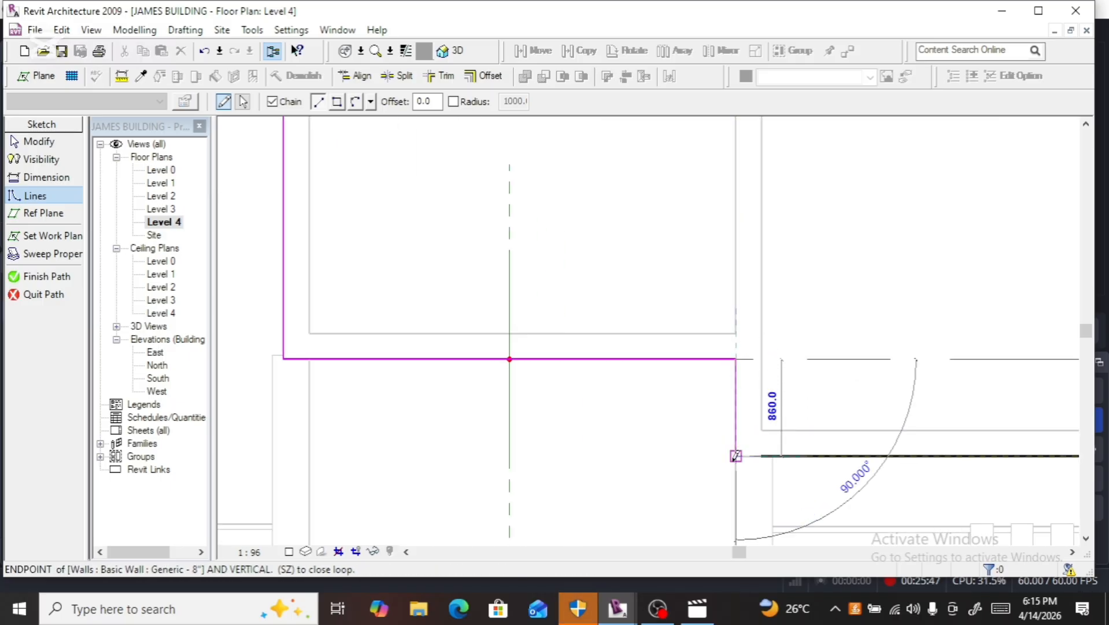
click(736, 455)
scroll(676, 436, down, 3)
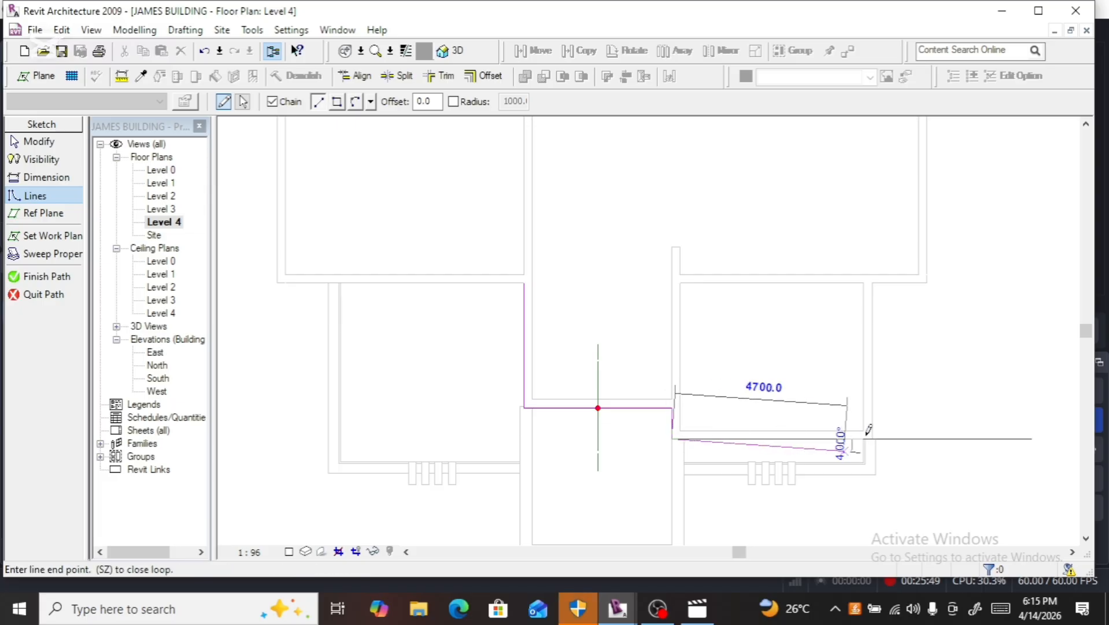
scroll(870, 434, up, 3)
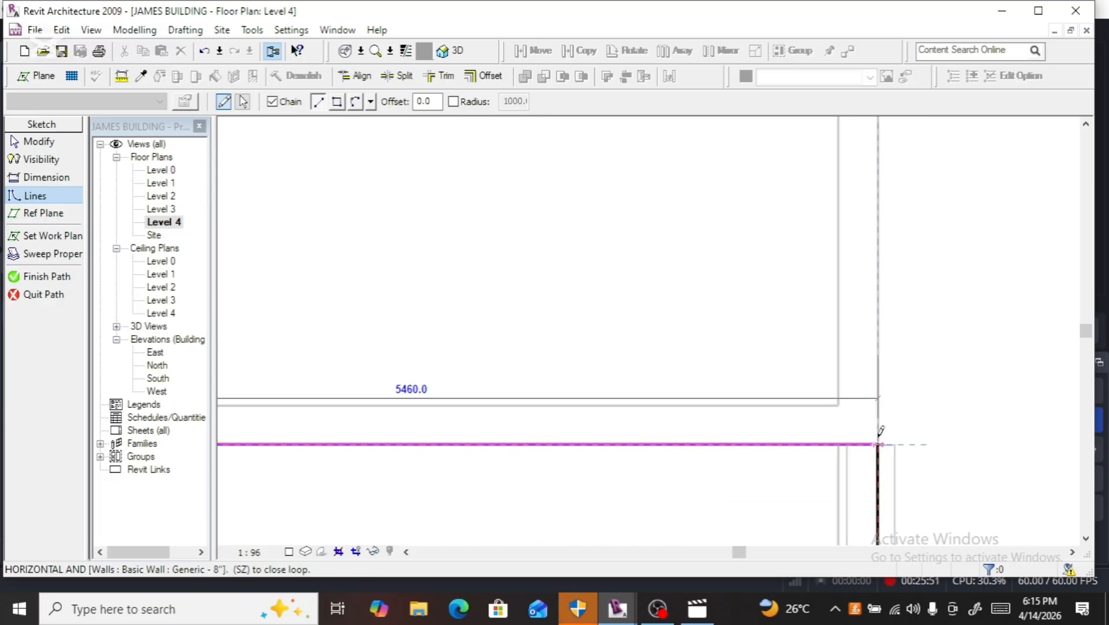
click(878, 444)
Step: Continue the path about 4250 mm north along the east bay's outer face and east to the main building's outer corner
scroll(875, 454, down, 2)
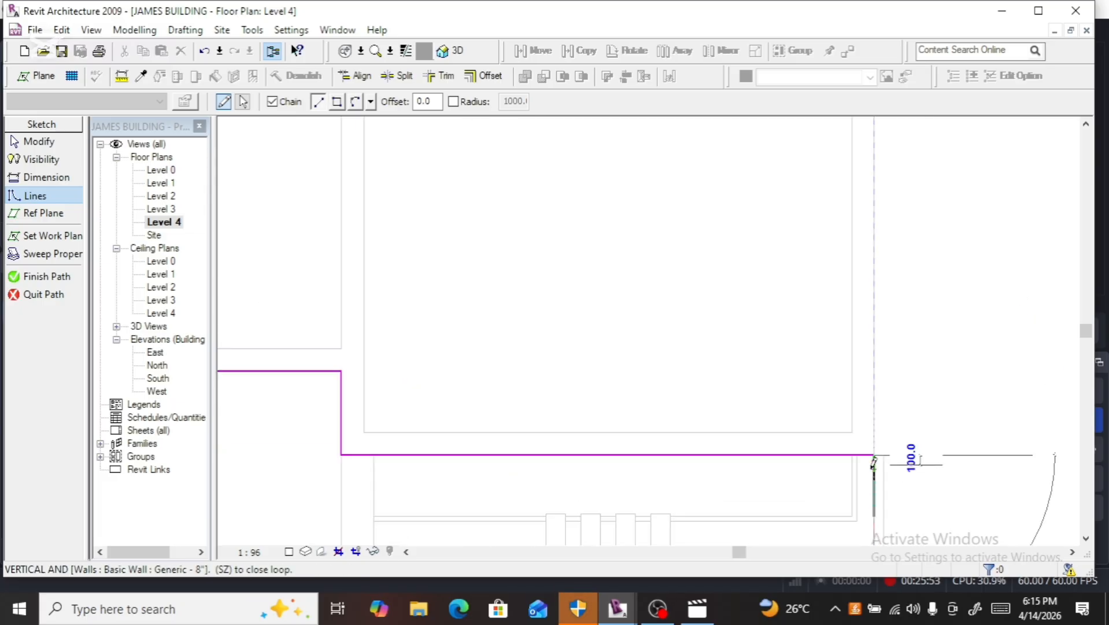
scroll(874, 462, down, 3)
scroll(870, 341, up, 1)
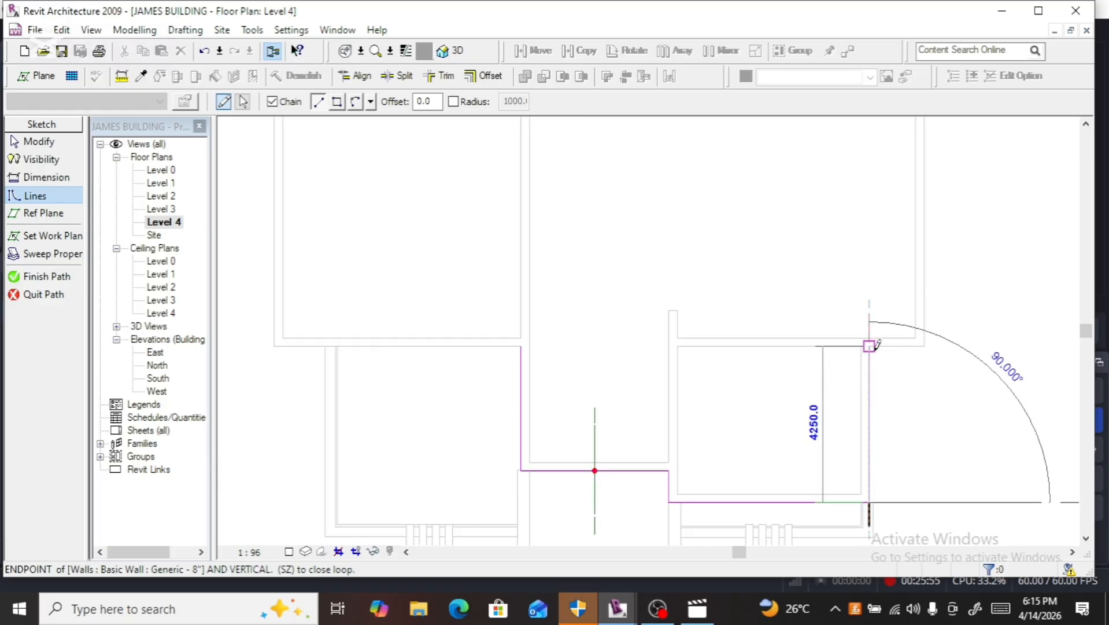
scroll(873, 346, up, 2)
click(865, 342)
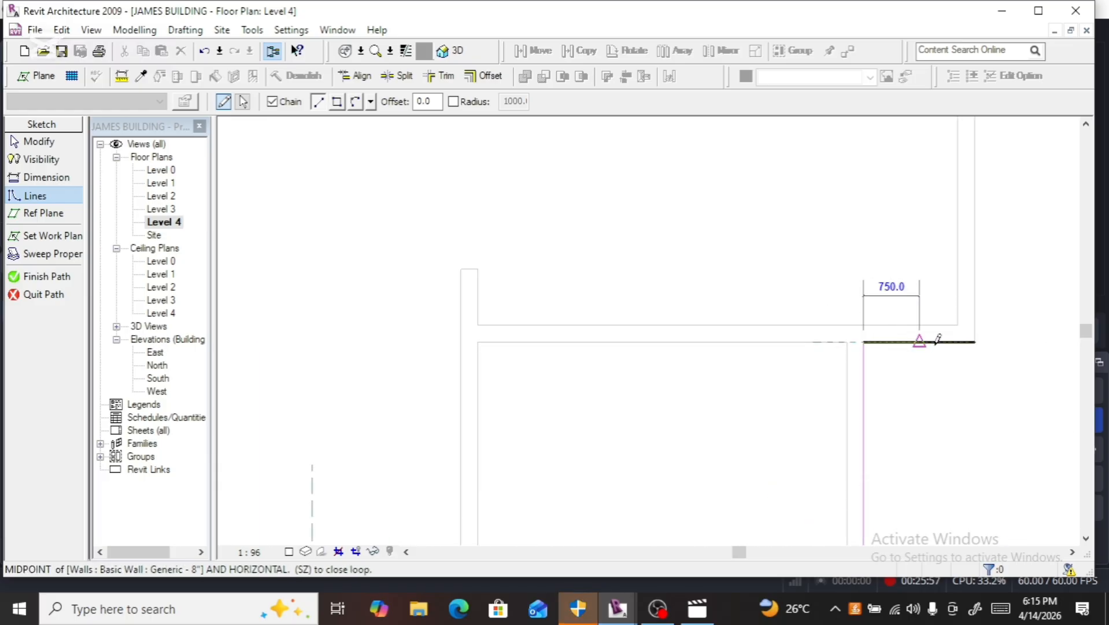
click(975, 341)
Step: Continue the path about 10490 mm north along the east outer wall and 230 mm west across the wall's end
scroll(978, 398, down, 5)
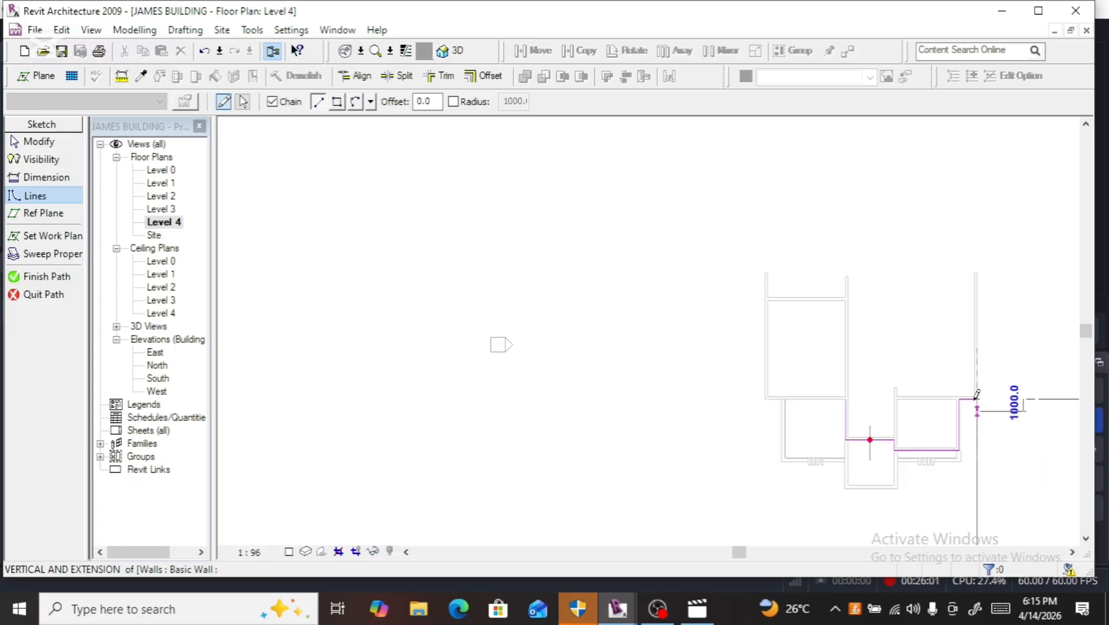
scroll(980, 268, up, 3)
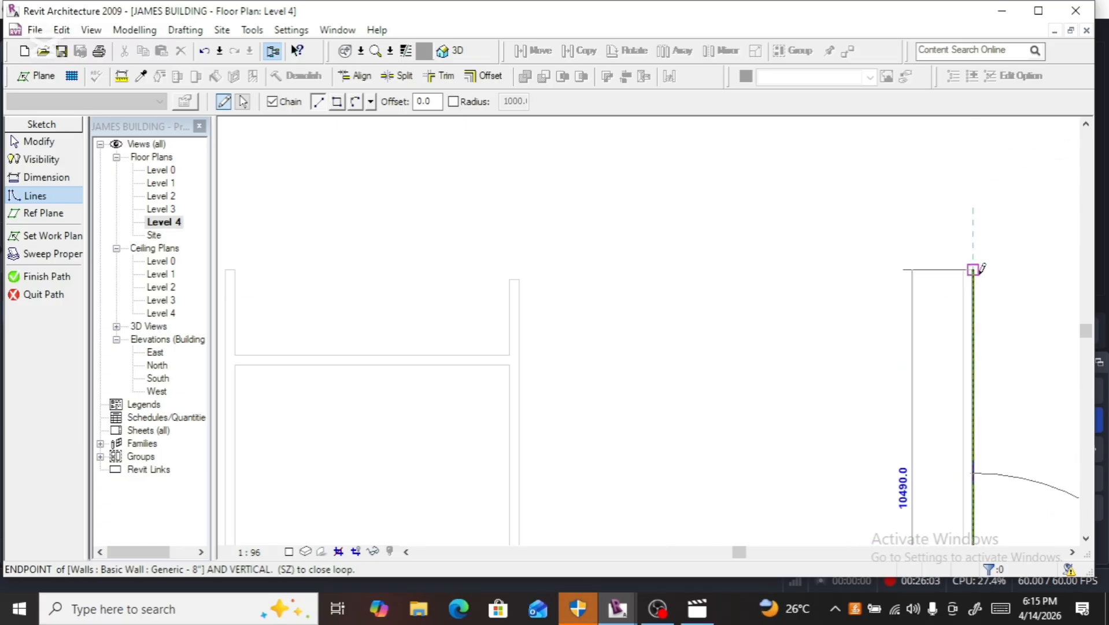
scroll(981, 268, up, 2)
click(974, 268)
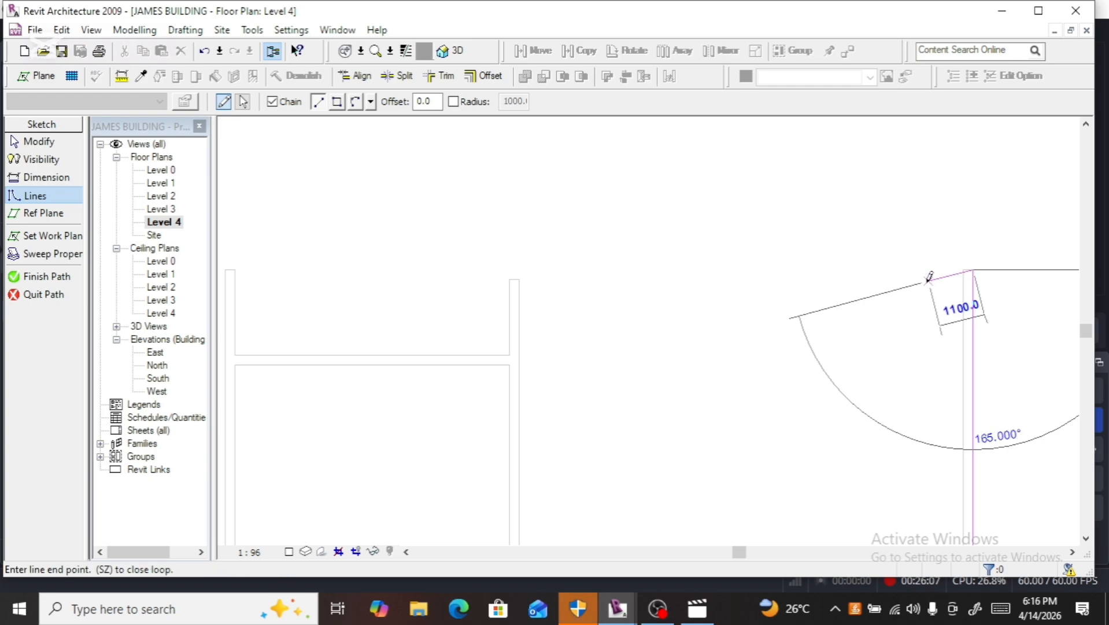
scroll(962, 269, up, 2)
scroll(965, 268, up, 2)
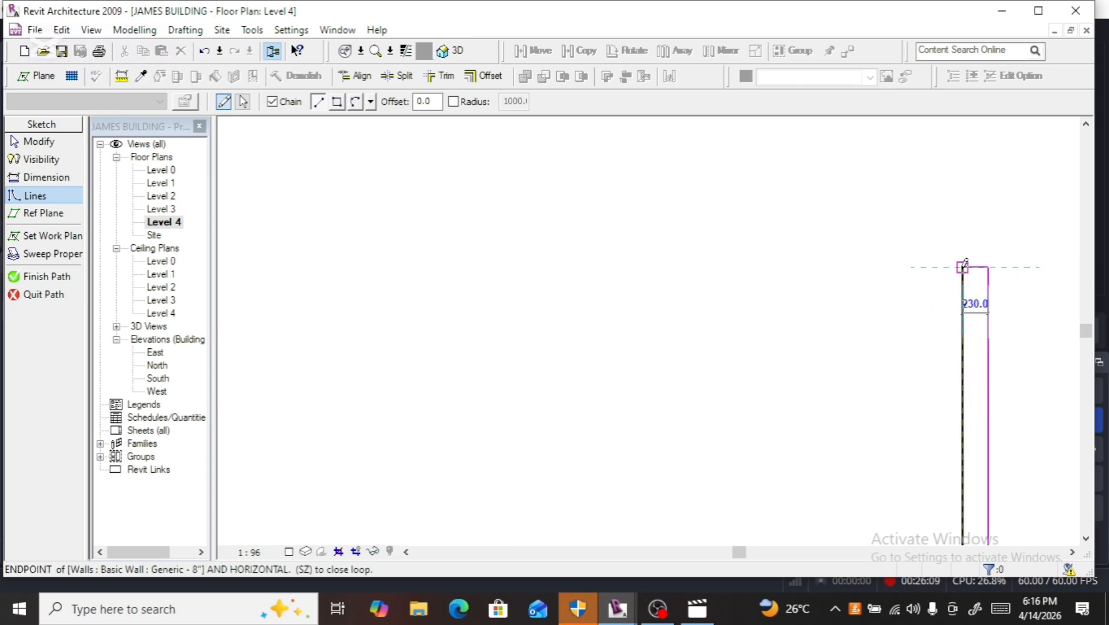
click(963, 267)
key(Escape)
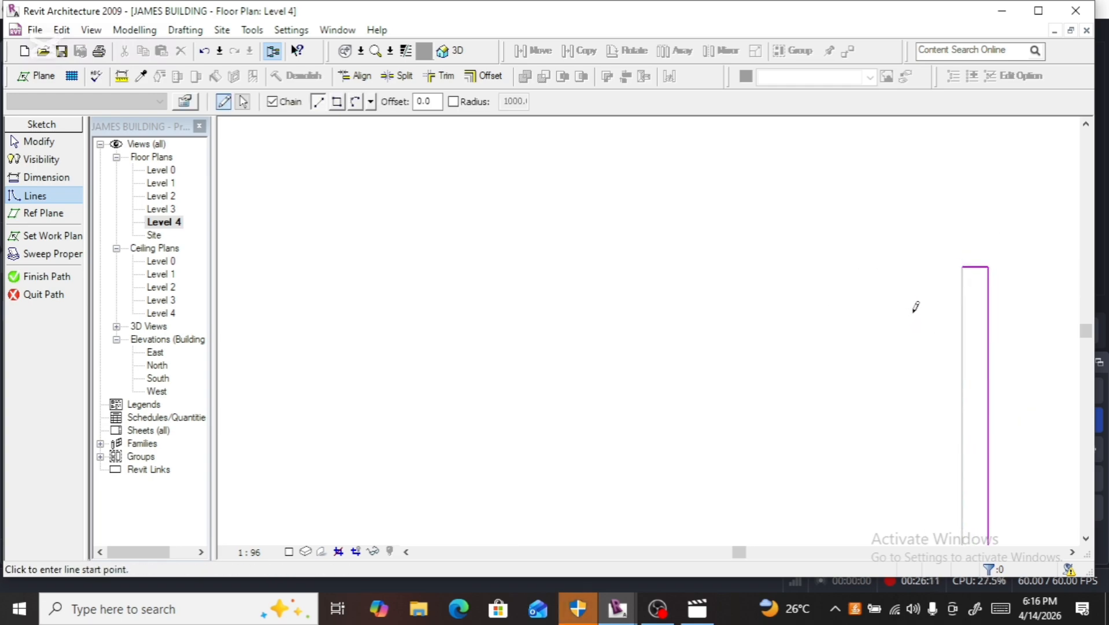
Step: Draw a path line about 6700 mm west from the west vertical line's north end to the west wing's outer corner
scroll(925, 284, down, 5)
scroll(929, 270, down, 4)
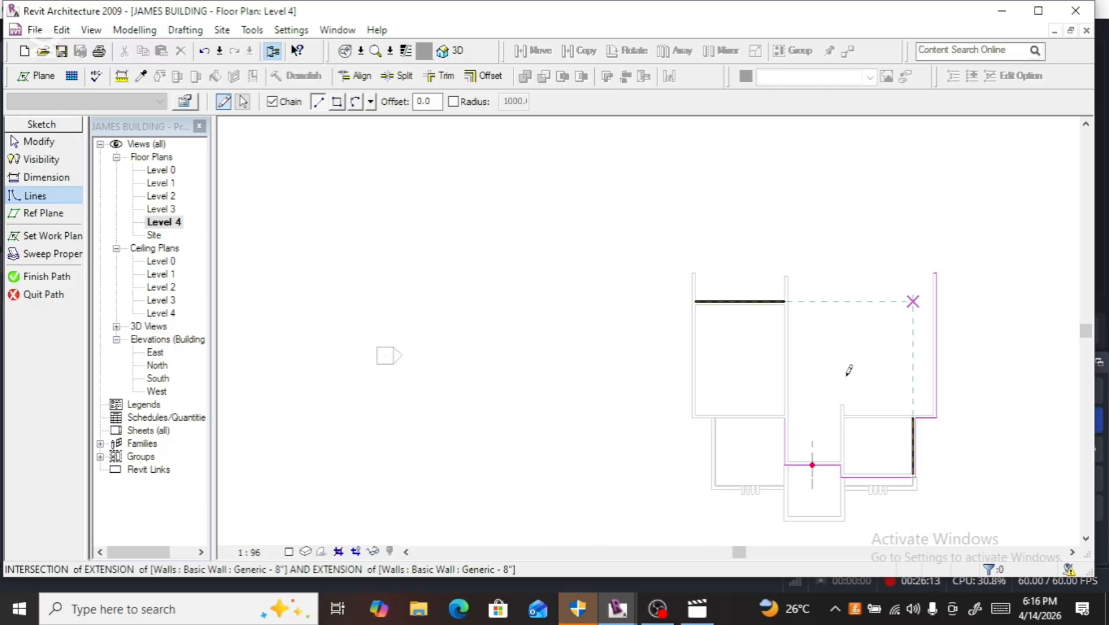
scroll(773, 415, up, 8)
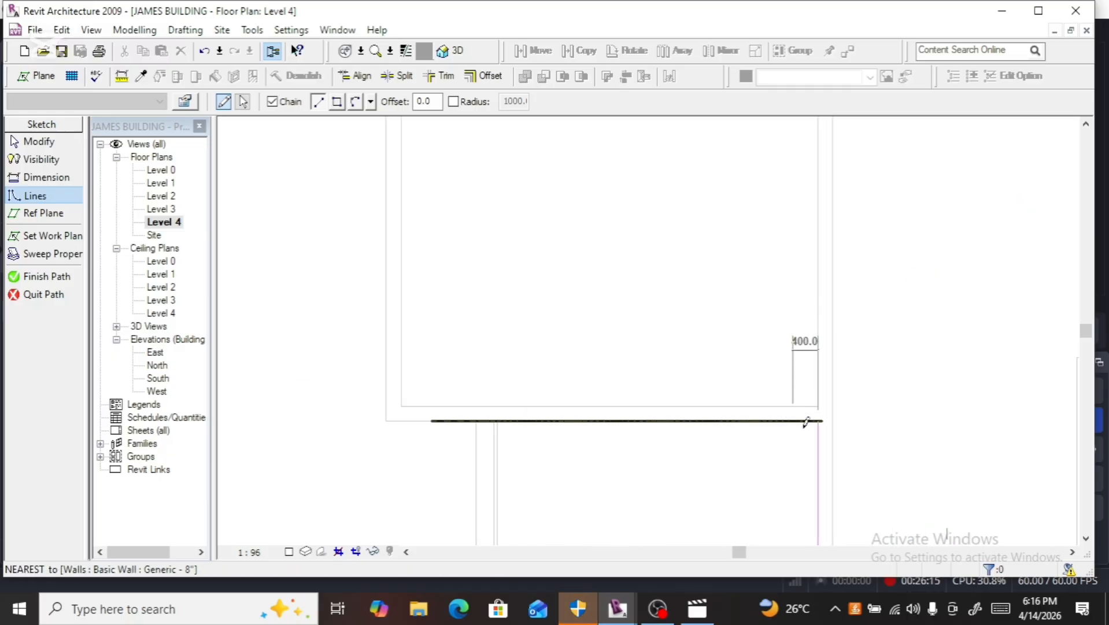
scroll(798, 414, up, 3)
click(827, 418)
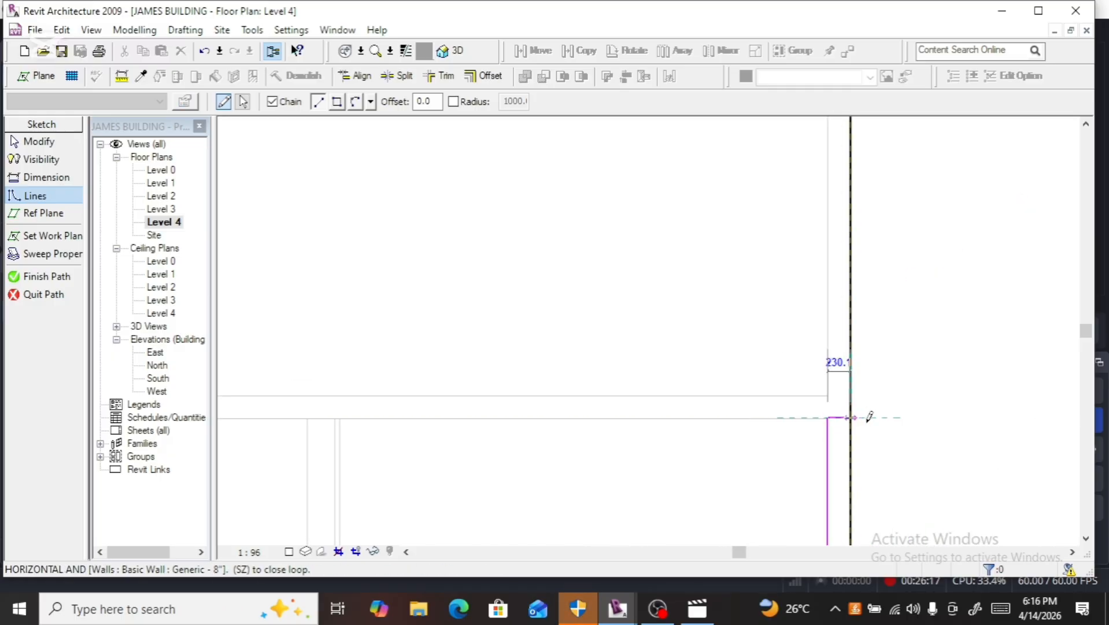
scroll(872, 417, down, 4)
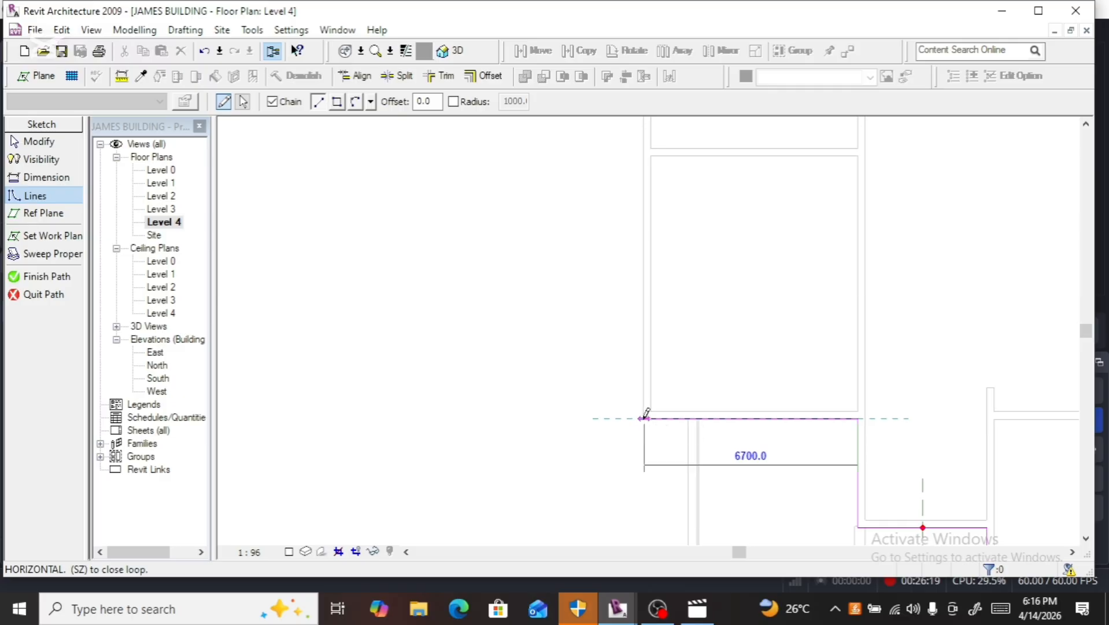
scroll(646, 414, up, 4)
scroll(646, 415, up, 3)
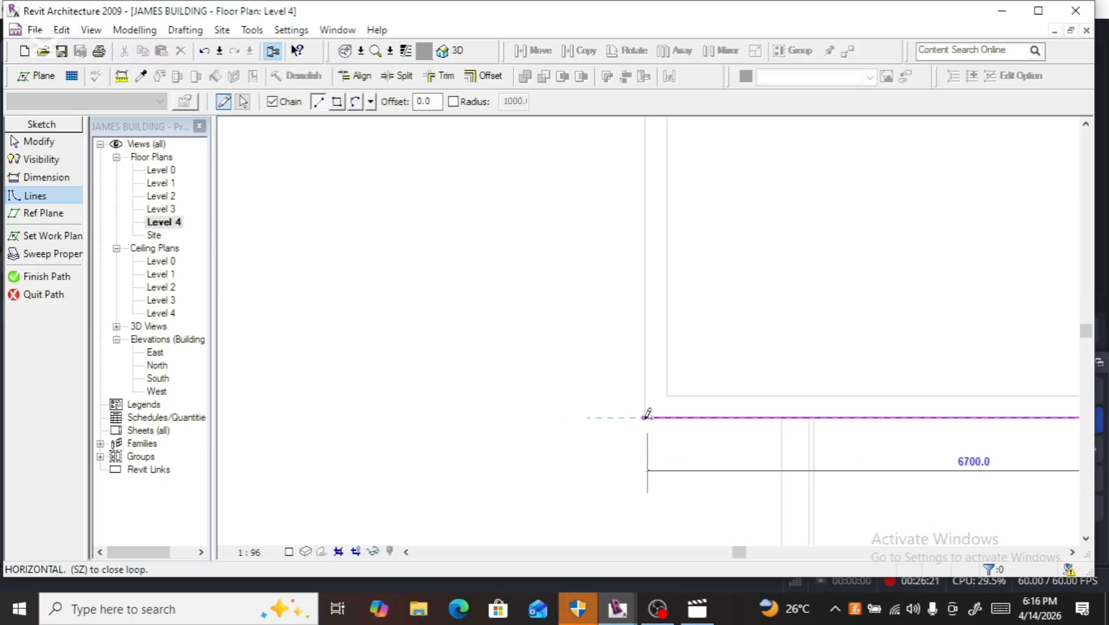
click(646, 415)
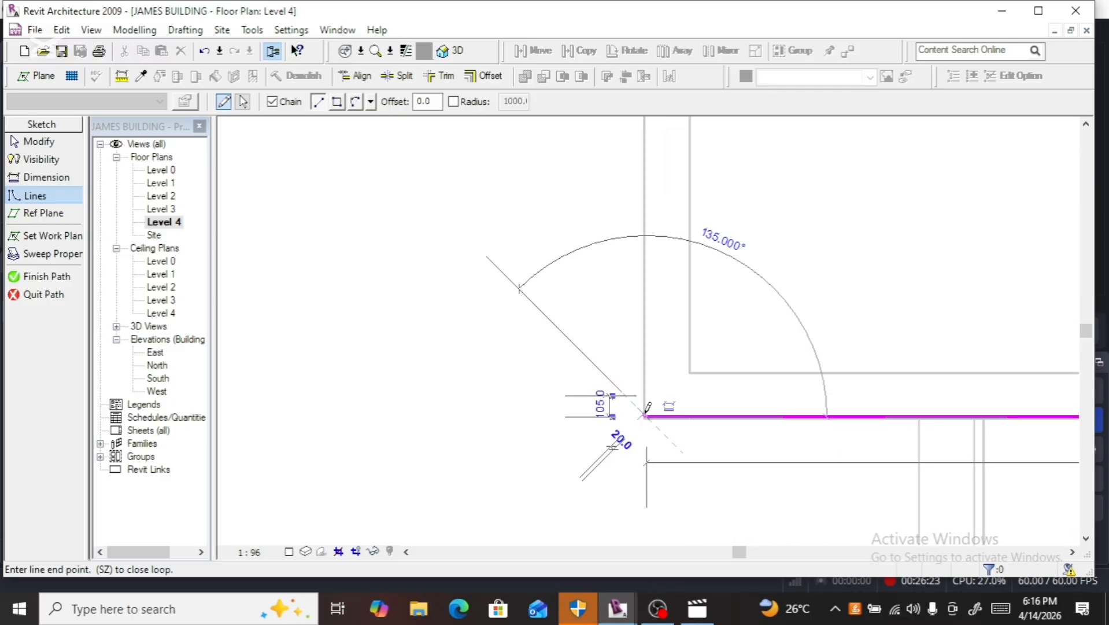
Step: Continue the path north along the west outer wall to its north end and east across the wall's thickness
scroll(649, 417, down, 3)
scroll(651, 228, up, 2)
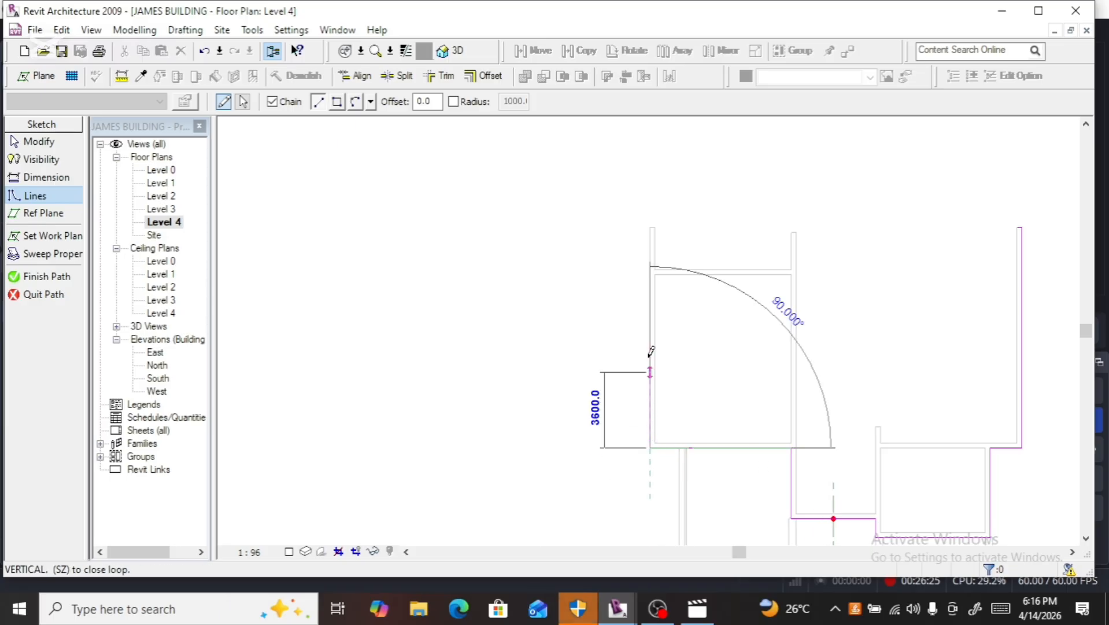
scroll(650, 223, up, 2)
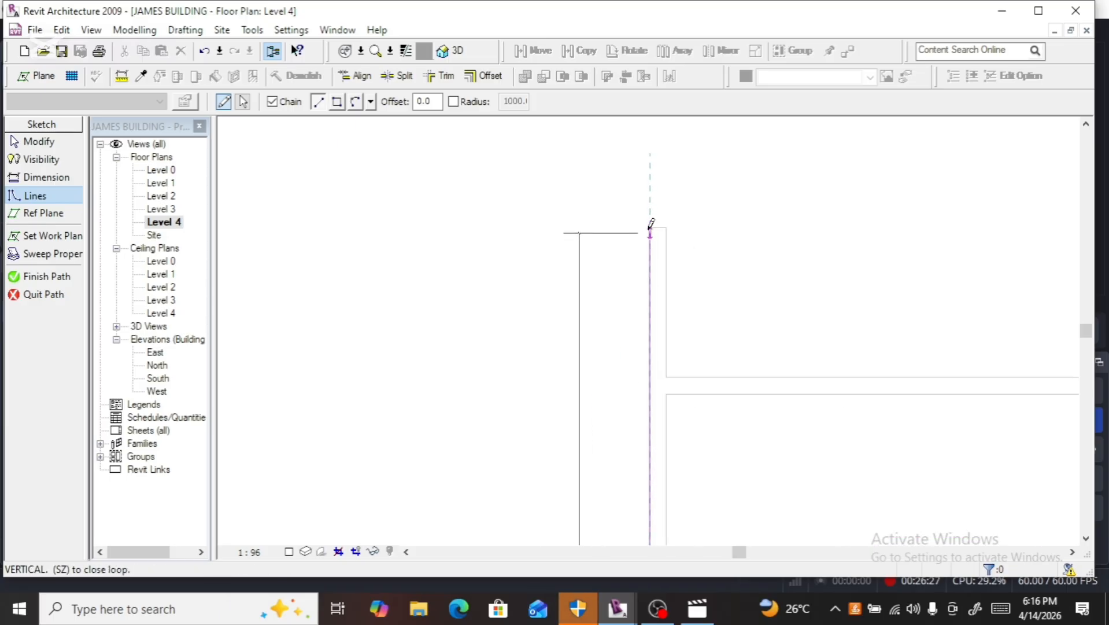
click(653, 220)
scroll(654, 220, up, 2)
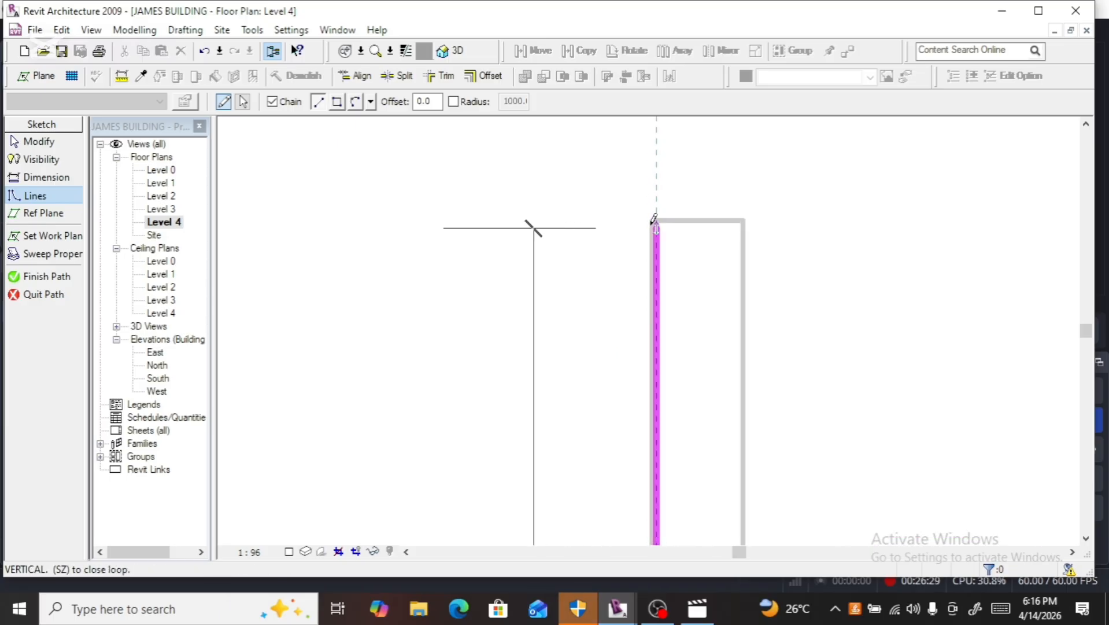
scroll(656, 218, down, 2)
click(744, 220)
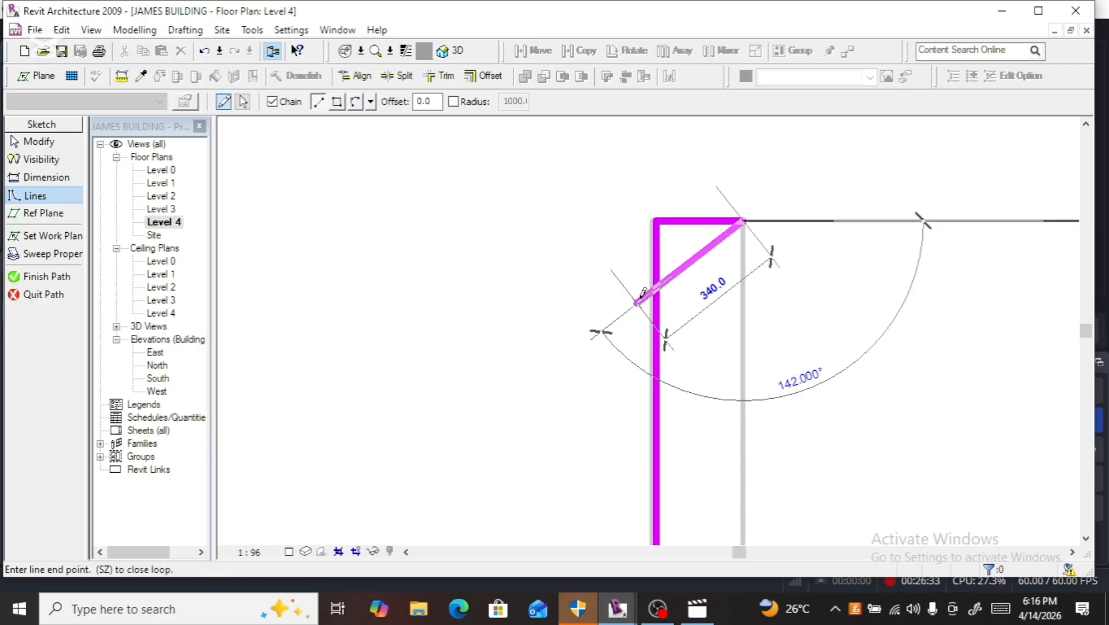
key(Escape)
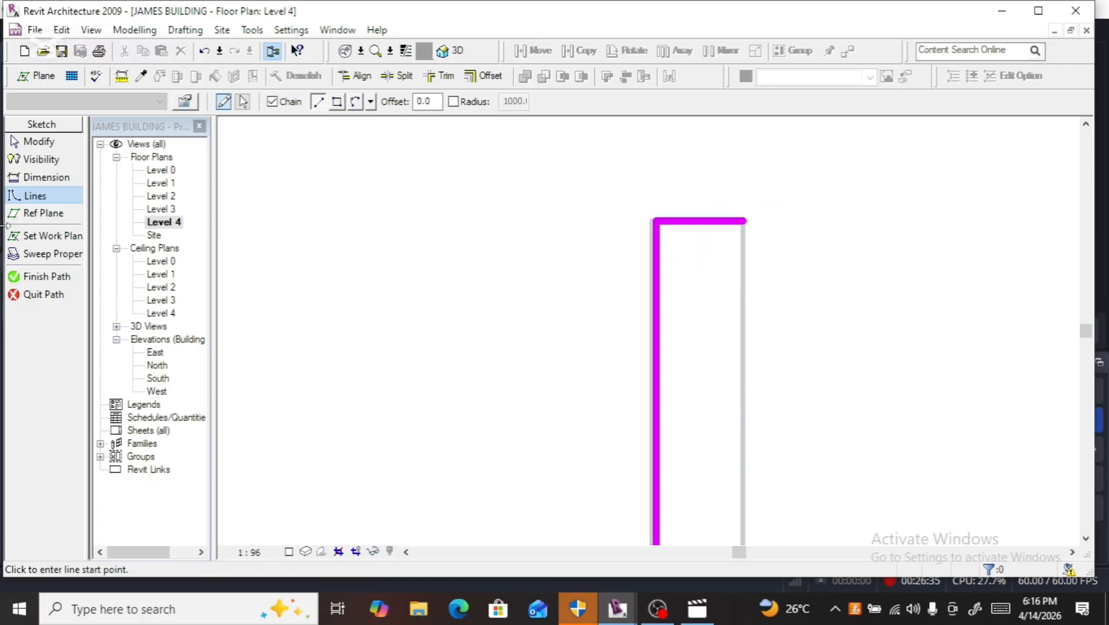
Step: Finish the extended path sketch and try to complete the sweep
click(45, 276)
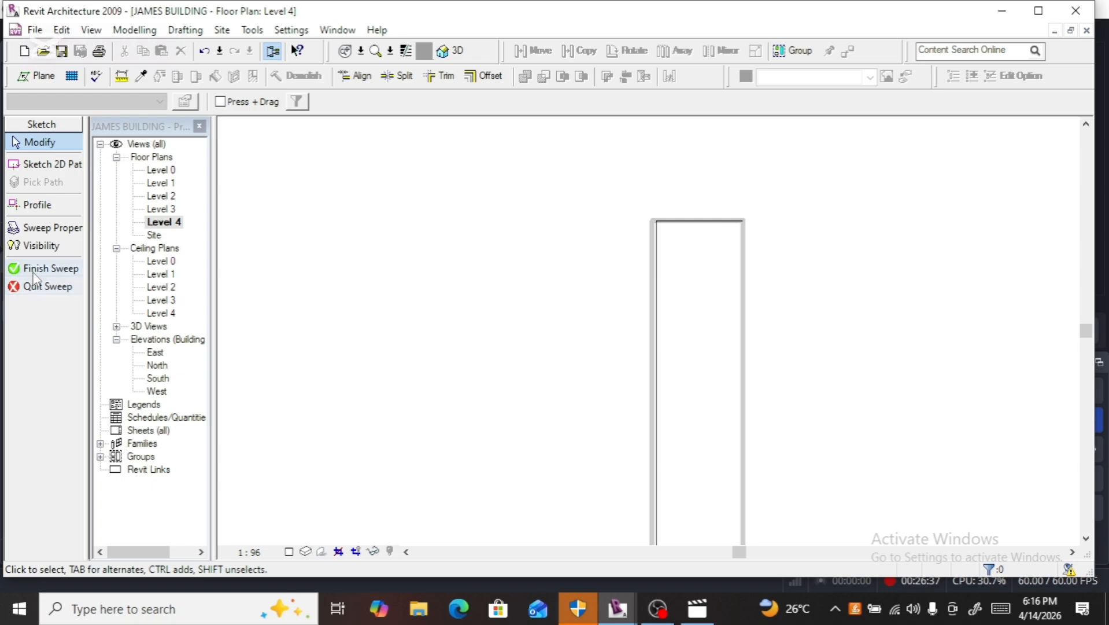
click(33, 273)
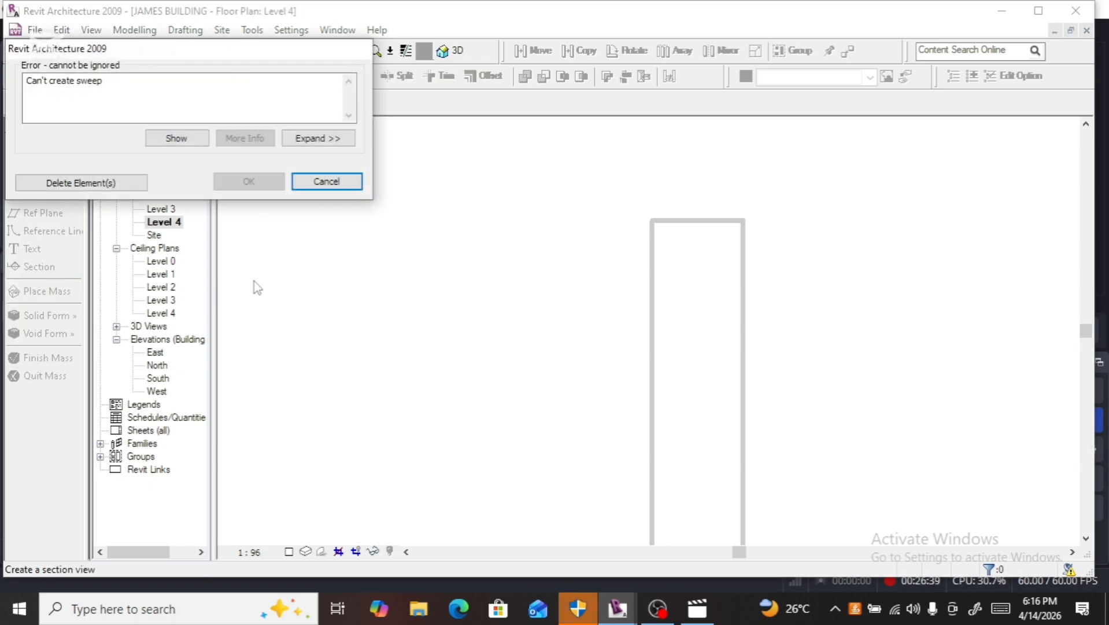
Step: Delete the failed sweep and finish the mass, reverting both operations to return to the sweep sketch
click(64, 183)
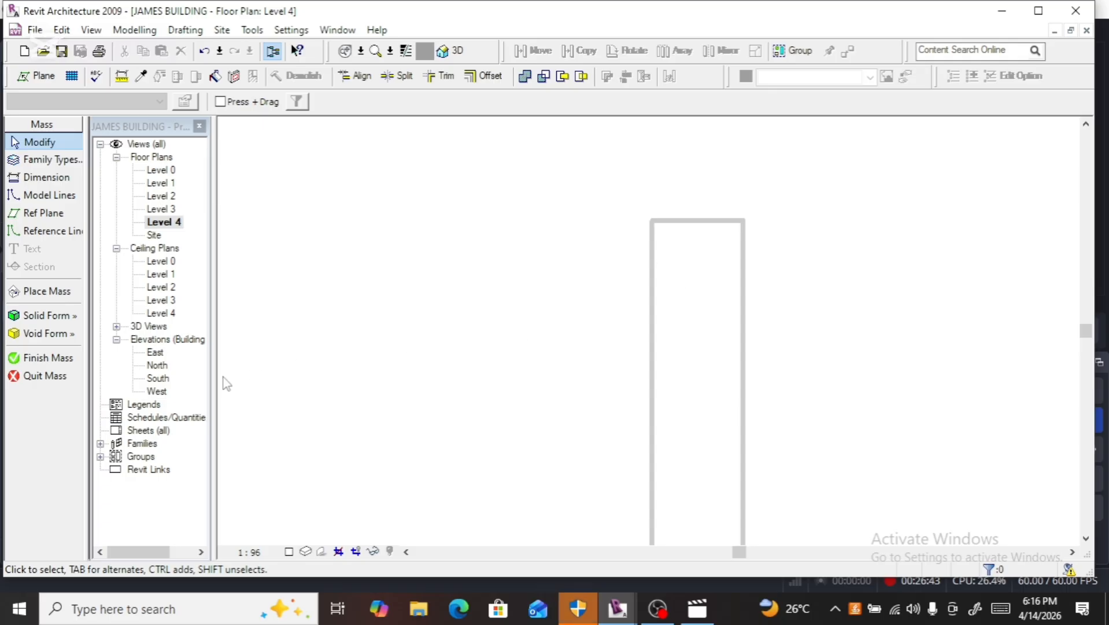
scroll(542, 376, down, 3)
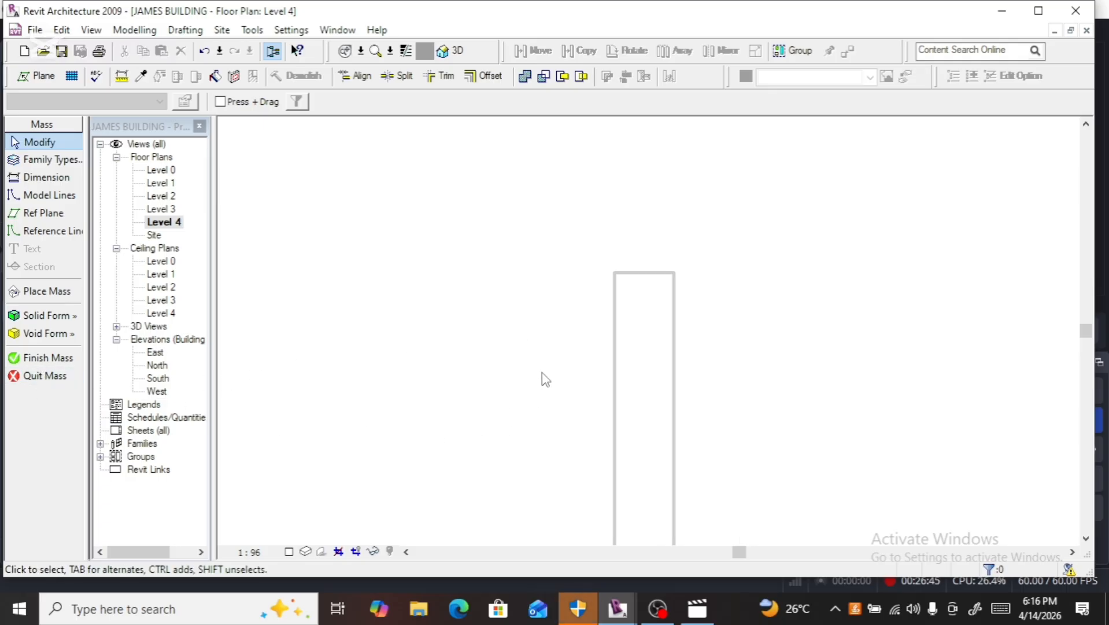
scroll(572, 327, down, 3)
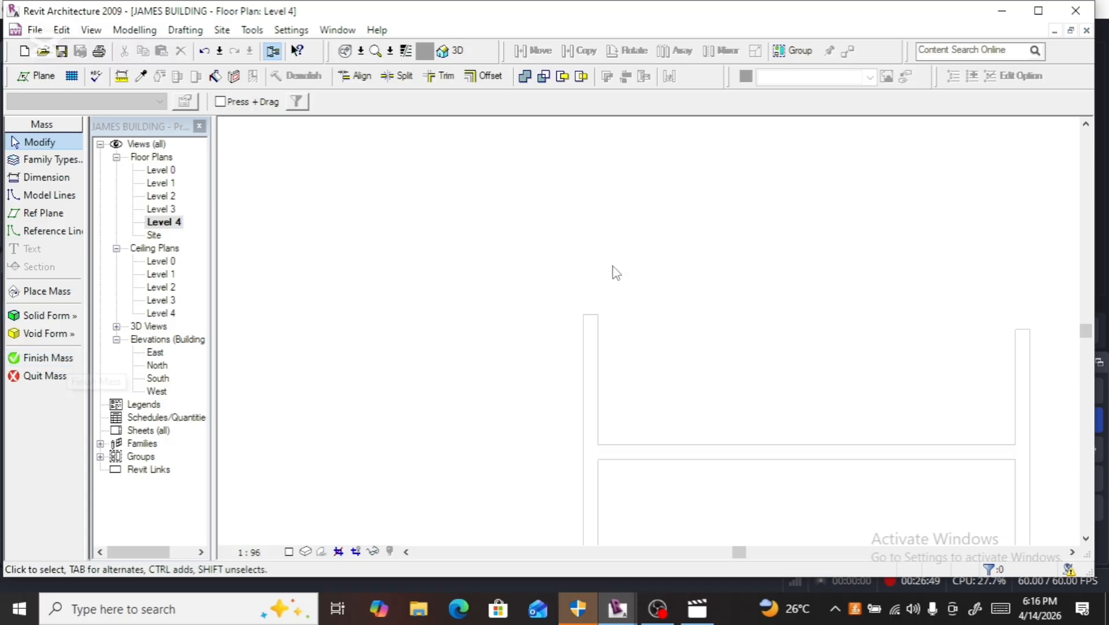
scroll(613, 272, down, 5)
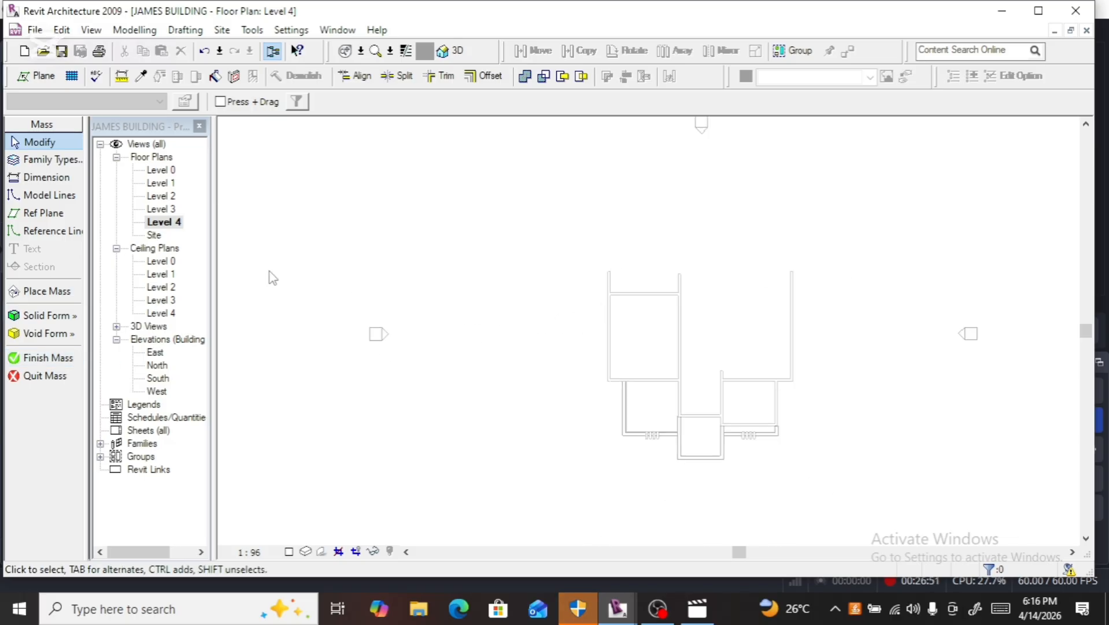
click(52, 361)
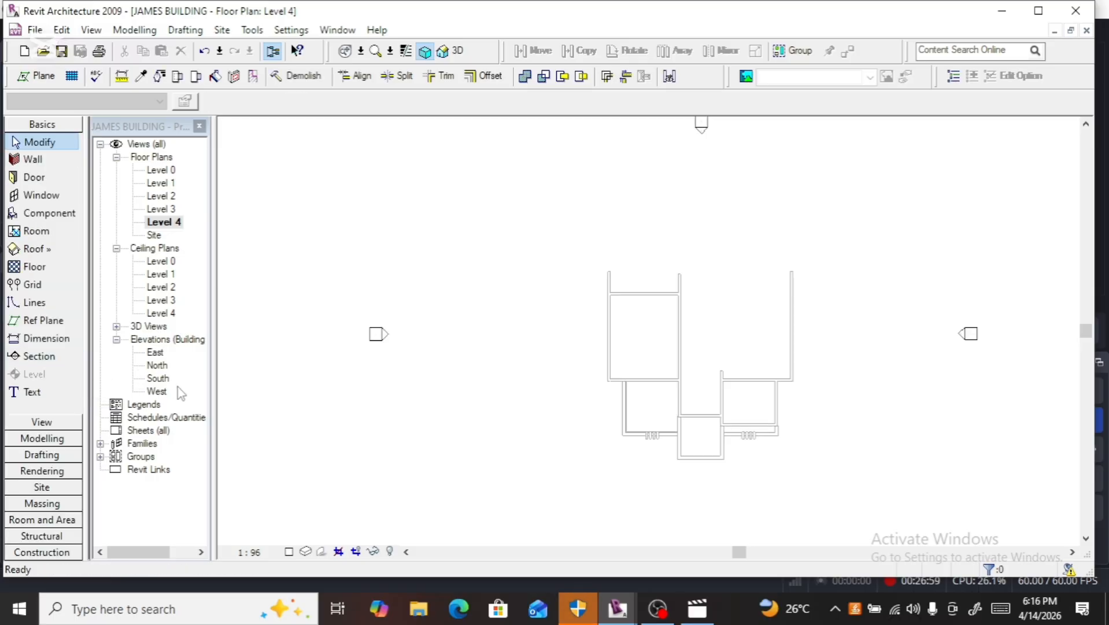
key(ctrl+z)
key(ctrl+z)
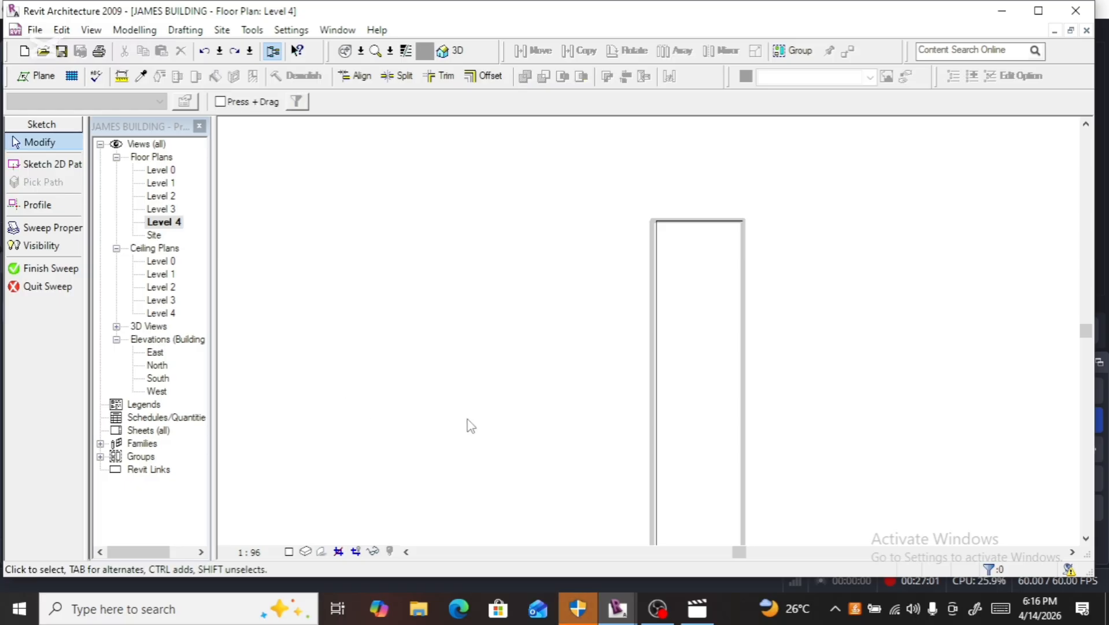
Step: Reopen the sweep's path sketch and delete the short lines across the north ends of the west and east outer walls
click(682, 222)
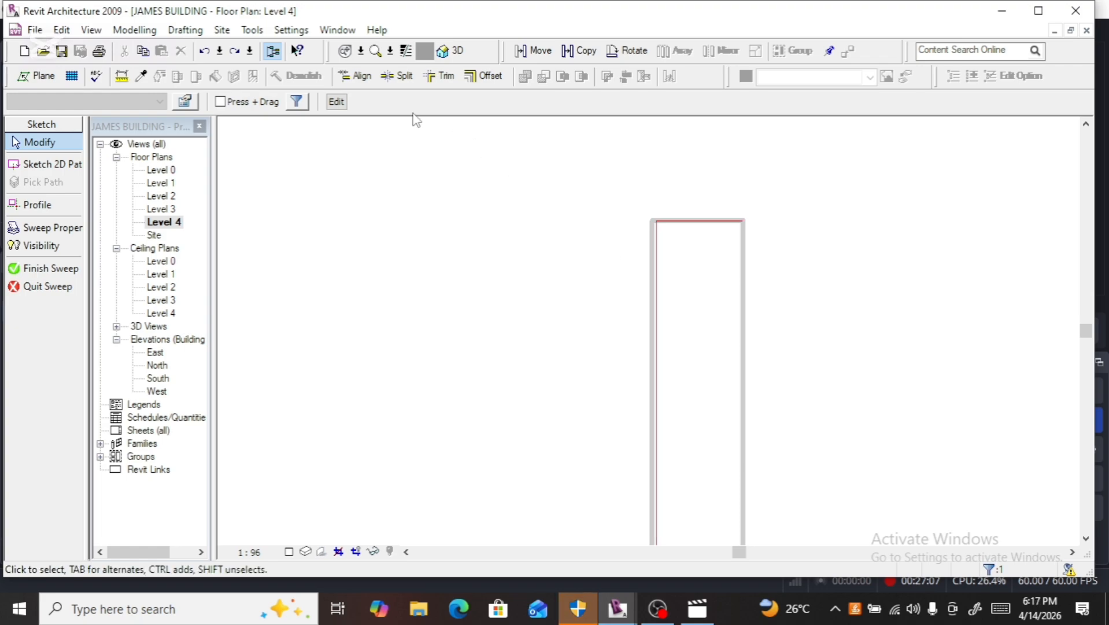
click(336, 102)
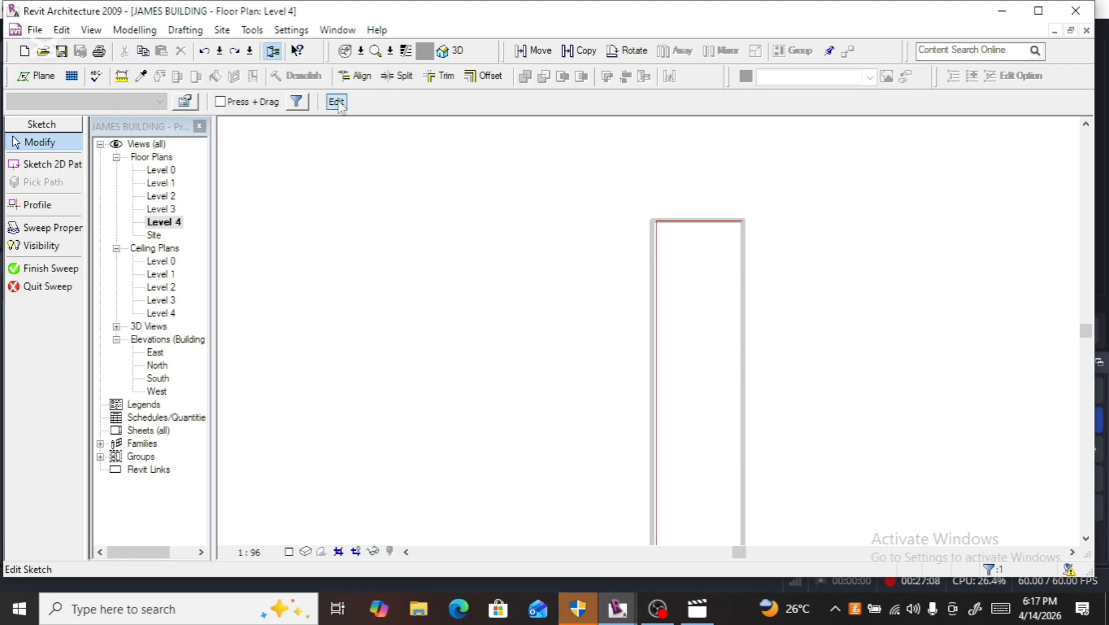
click(725, 221)
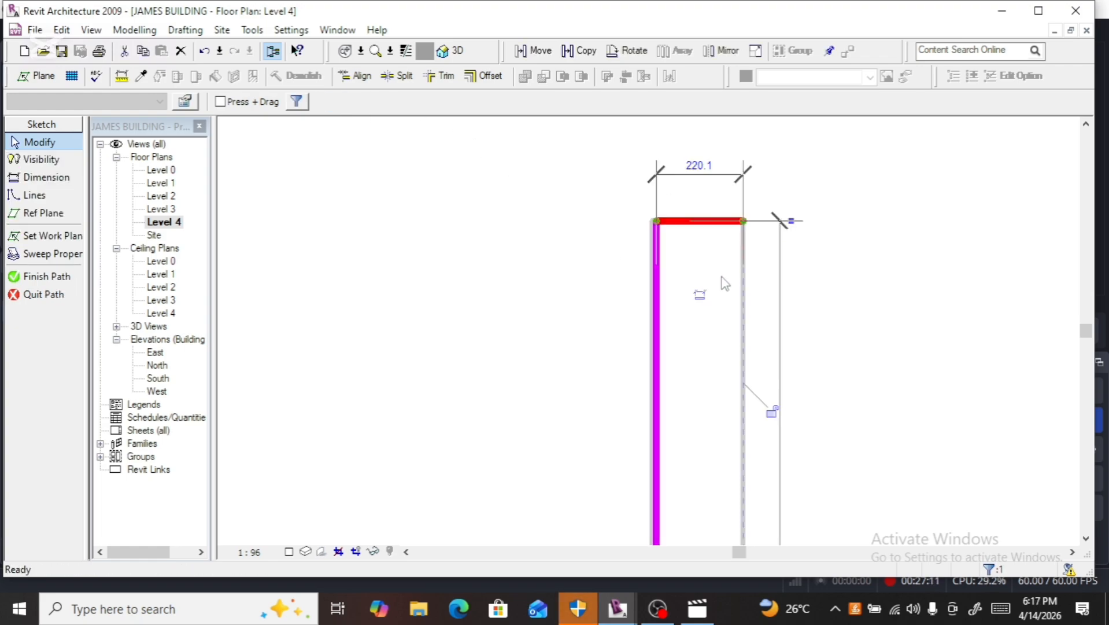
key(Escape)
scroll(522, 298, down, 3)
scroll(524, 299, down, 2)
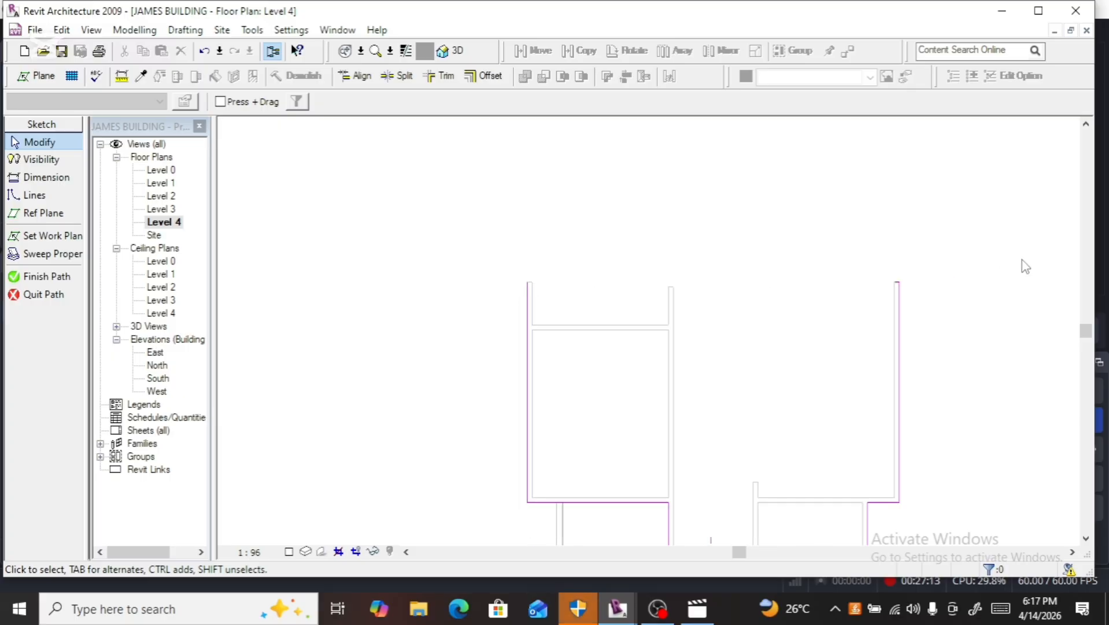
scroll(906, 275, up, 3)
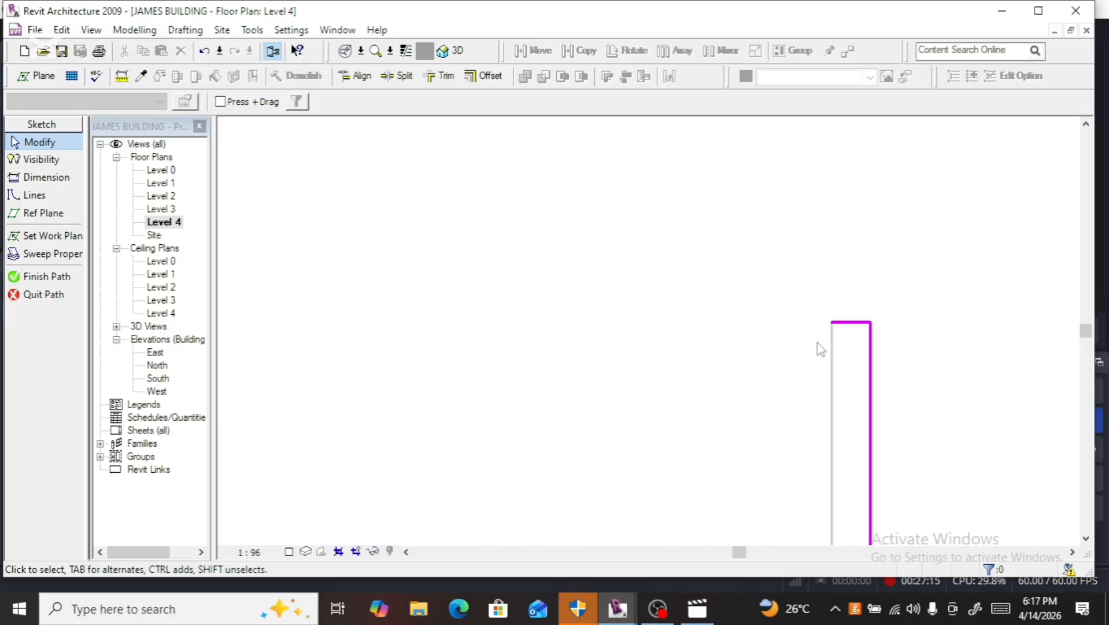
scroll(839, 344, up, 2)
click(862, 318)
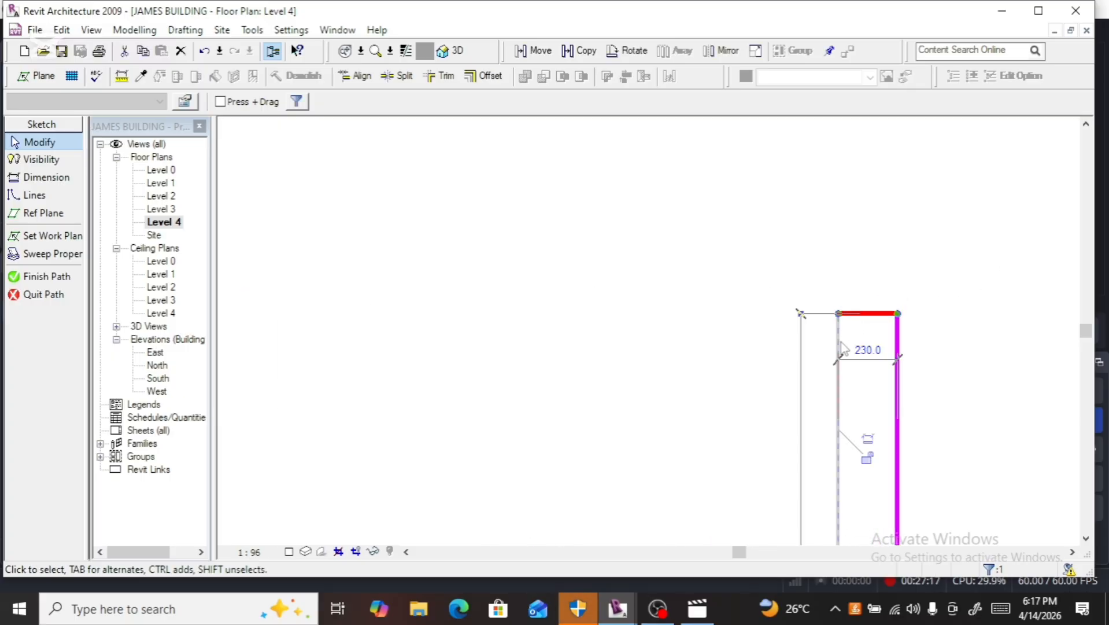
key(Delete)
Step: Stretch the east outer wall's path line about 90 mm north past the wall's end
click(897, 331)
scroll(895, 305, up, 2)
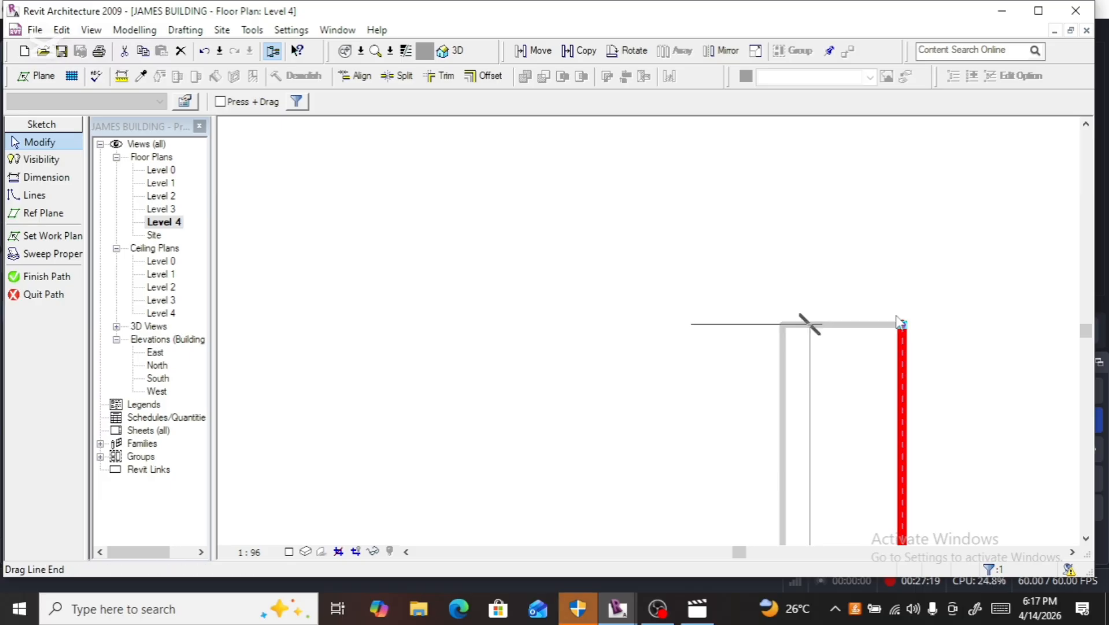
drag(903, 326, 902, 273)
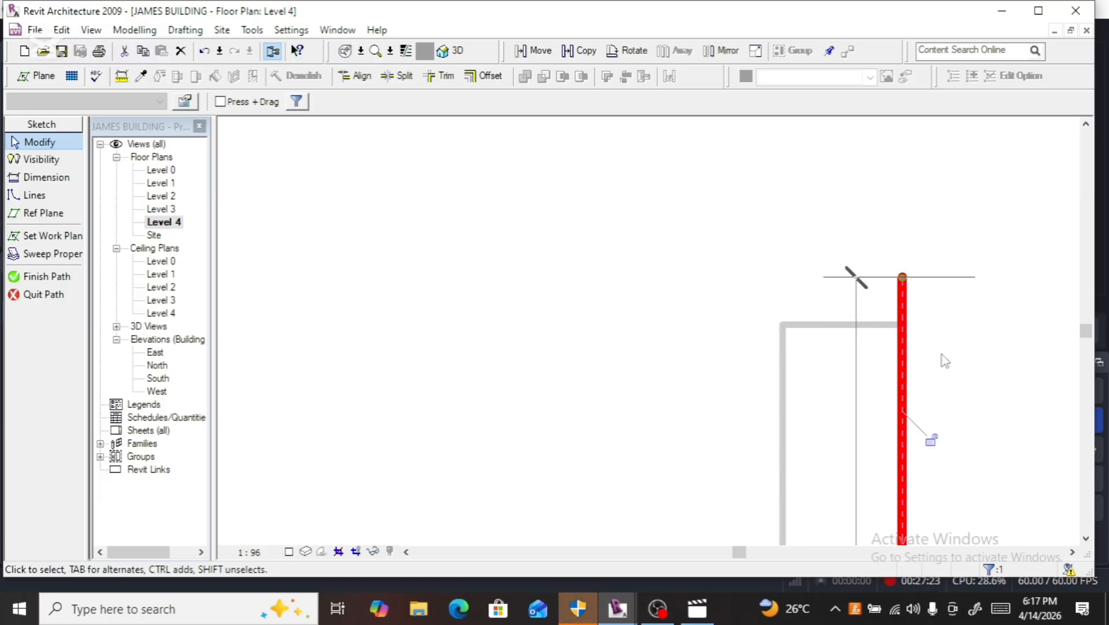
Step: Stretch the west outer wall's path line about 140 mm north past the wall's end
scroll(942, 358, down, 5)
scroll(501, 268, down, 2)
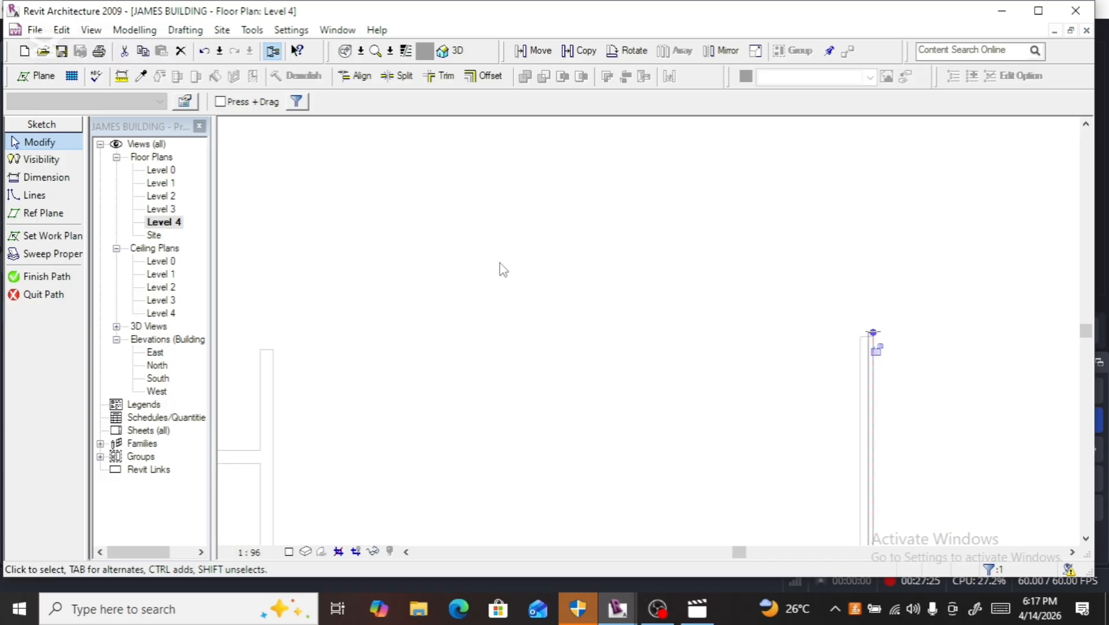
scroll(329, 312, down, 2)
scroll(595, 354, down, 2)
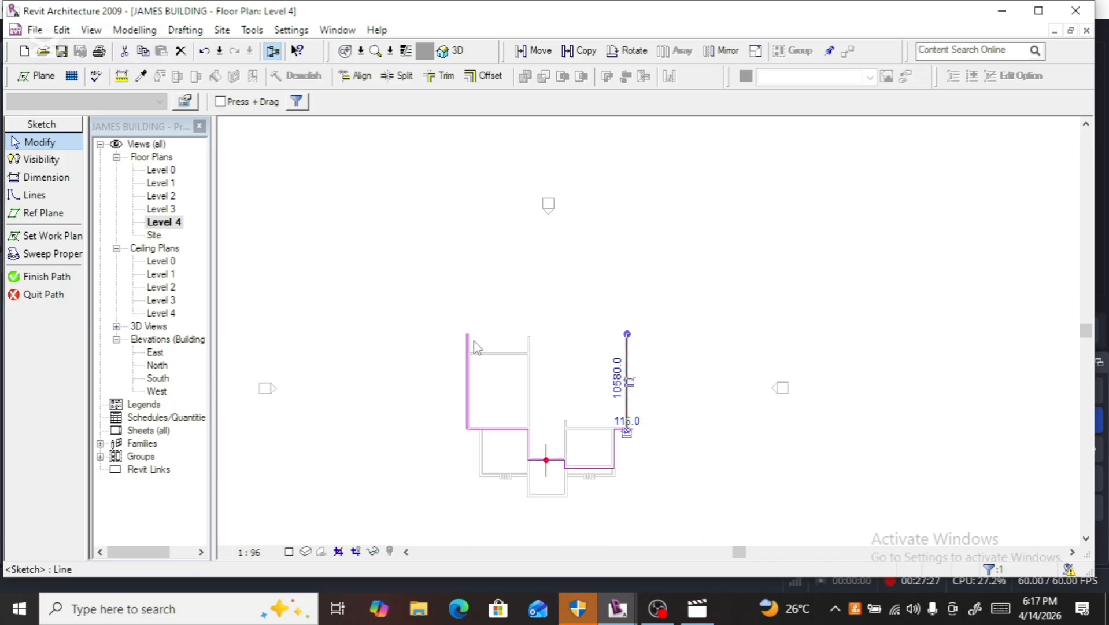
scroll(473, 340, up, 5)
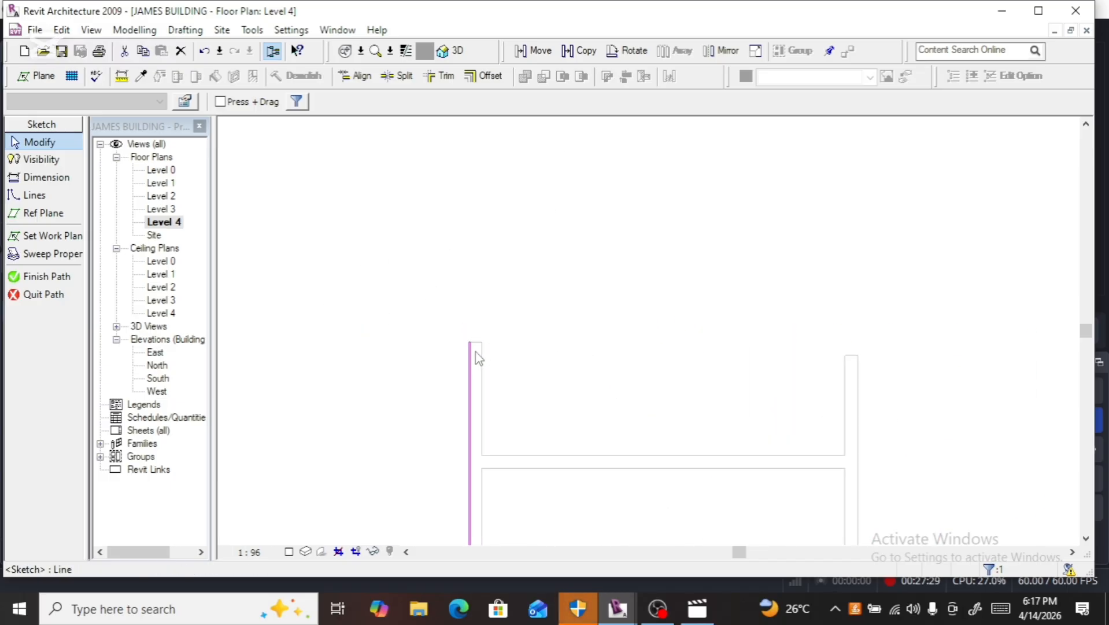
click(475, 361)
scroll(479, 344, up, 1)
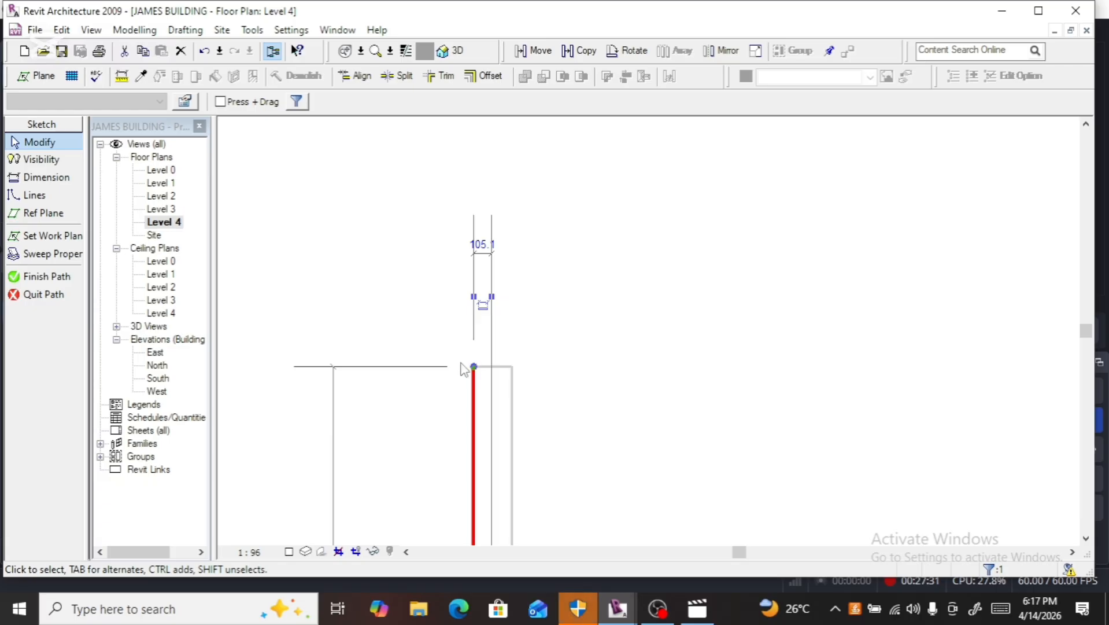
drag(474, 366, 473, 342)
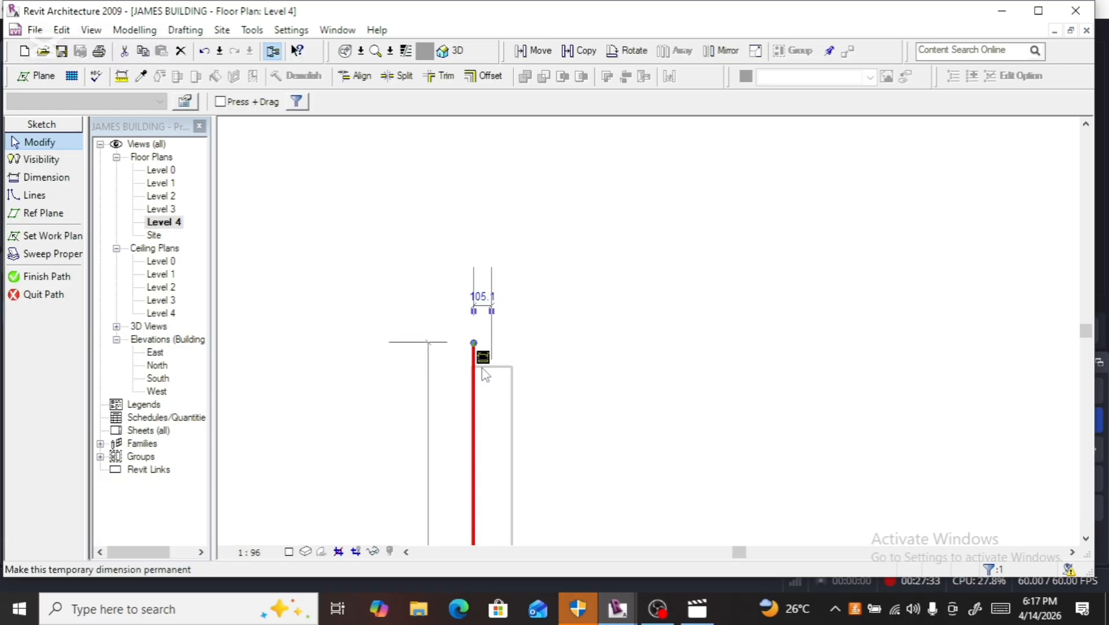
Step: Dimension the distance from the west wall's north end to the end of its path line
scroll(480, 354, up, 2)
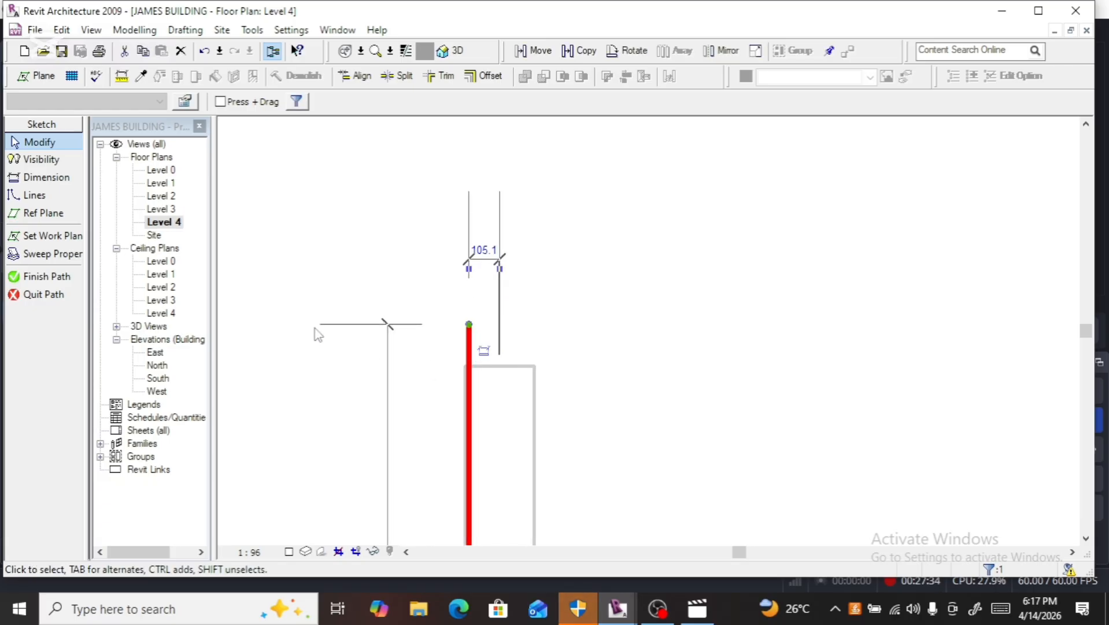
click(47, 178)
click(506, 367)
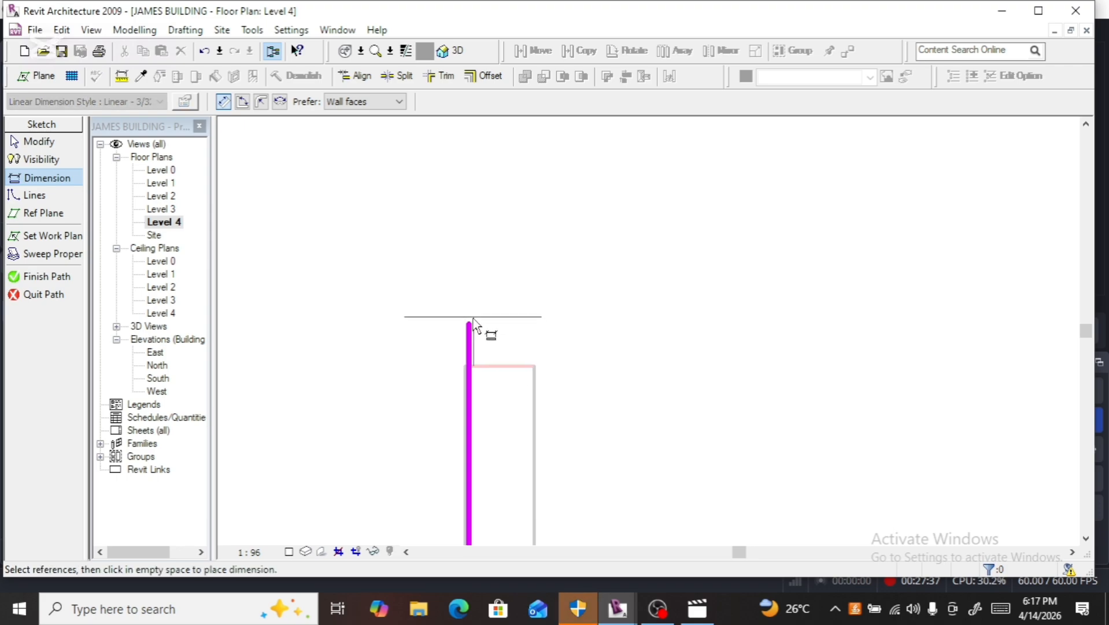
click(486, 333)
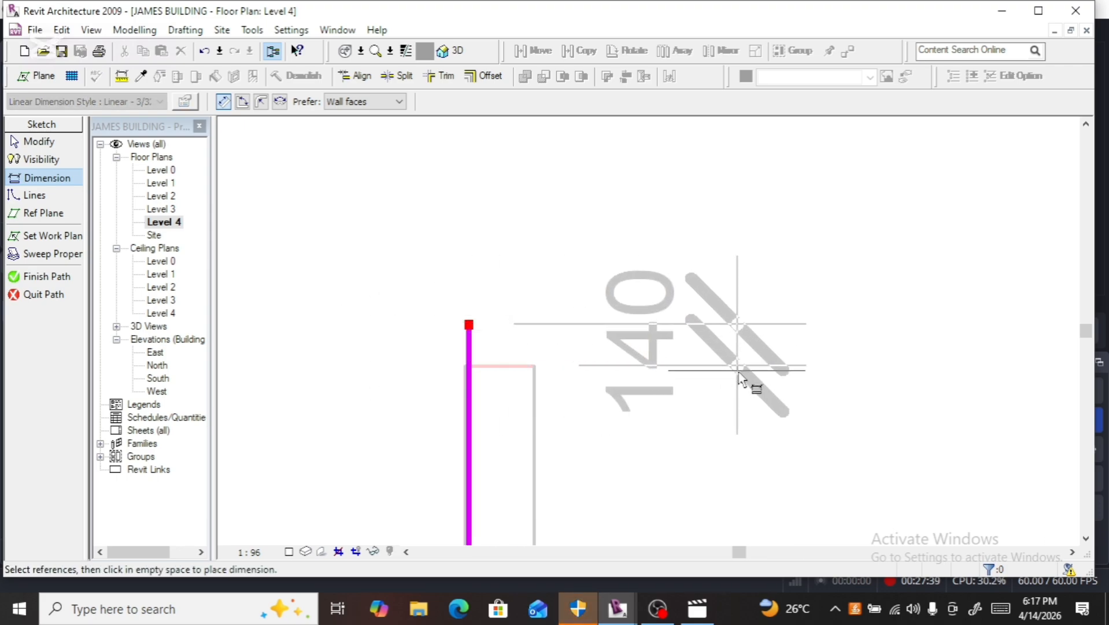
click(743, 382)
key(Escape)
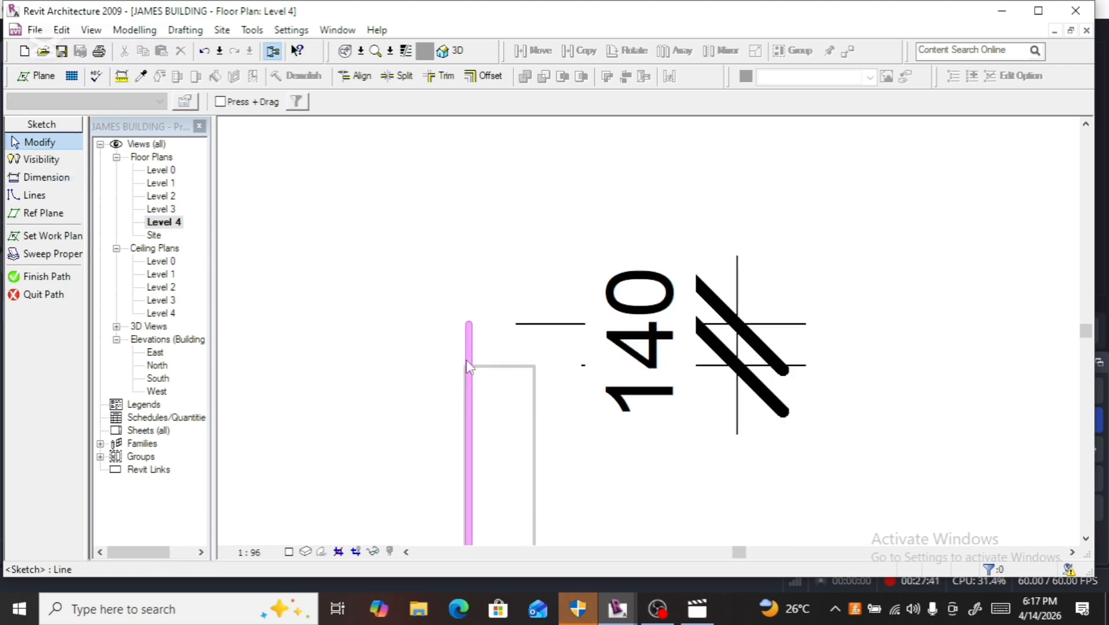
Step: Set the west path line's overhang beyond the wall to 100 mm and delete its dimension
click(470, 347)
click(685, 343)
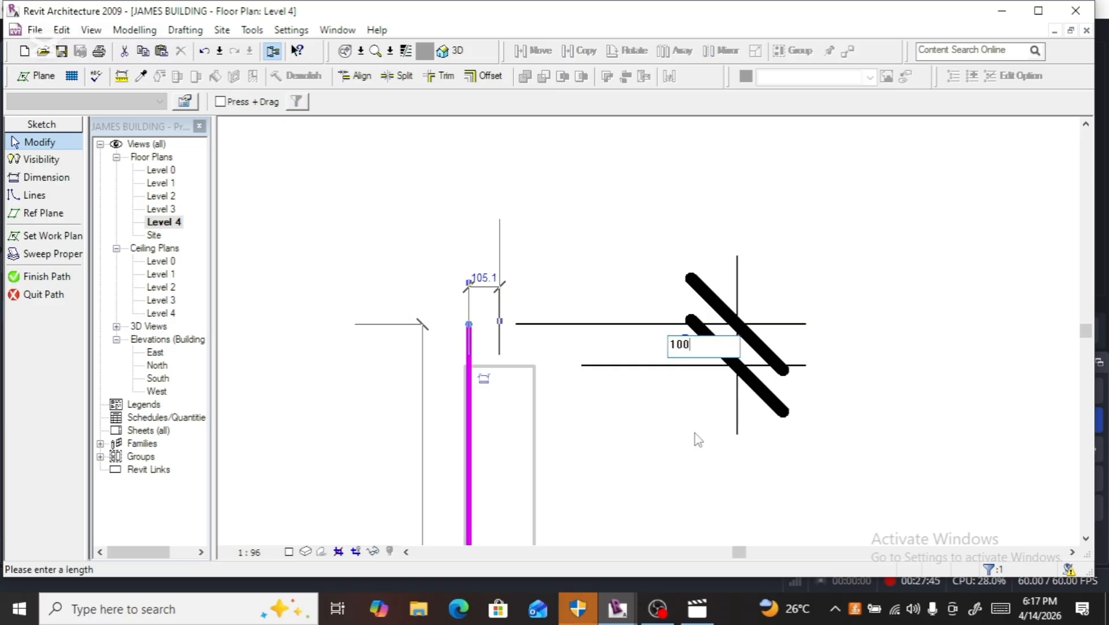
text(100)
key(Return)
key(d)
key(i)
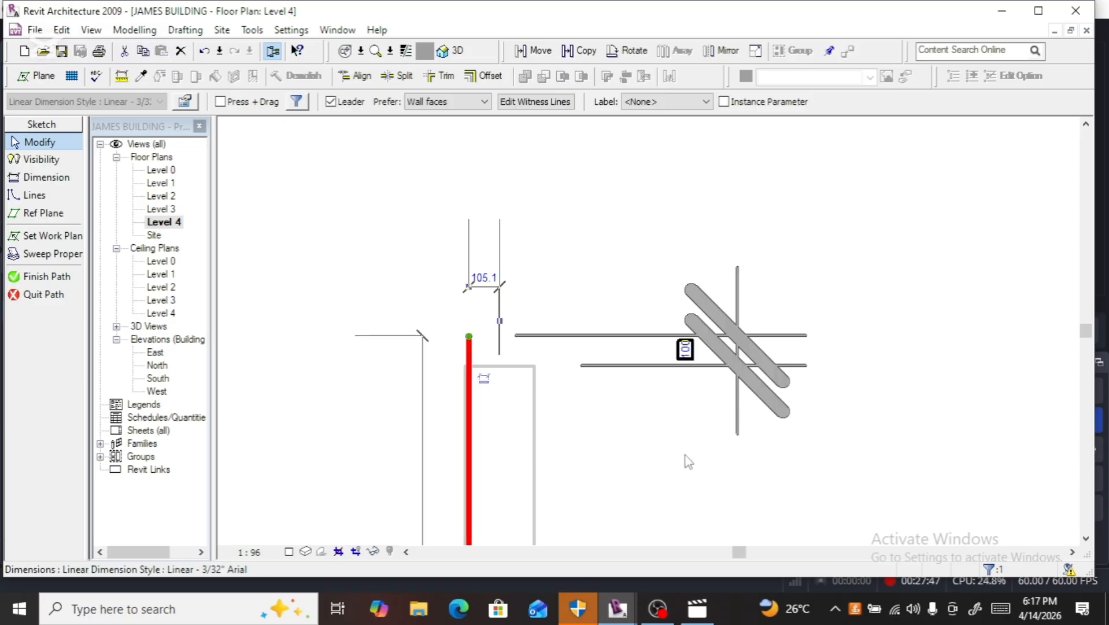
key(Delete)
Step: Dimension the distance from the east wall's north end to the end of its path line
scroll(423, 460, down, 5)
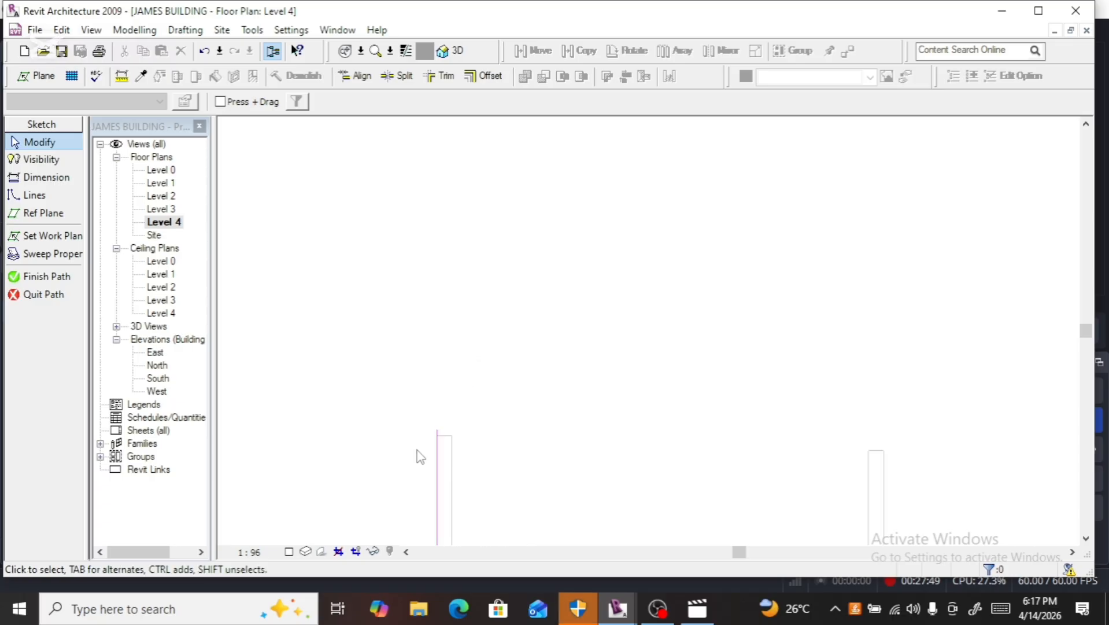
scroll(417, 450, down, 8)
scroll(803, 468, up, 8)
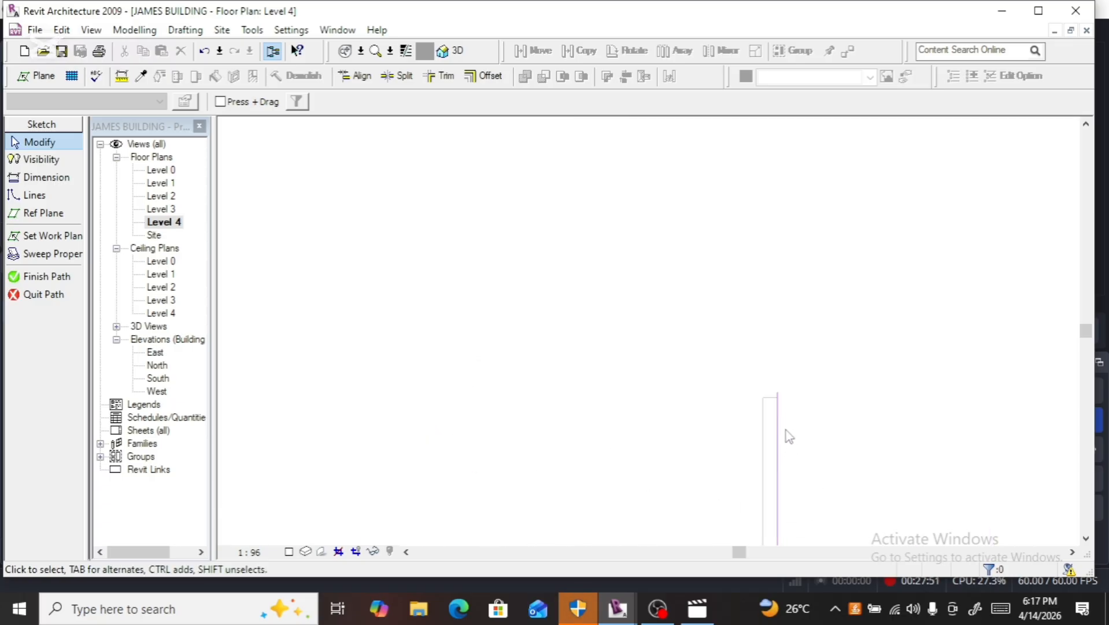
scroll(780, 382, up, 3)
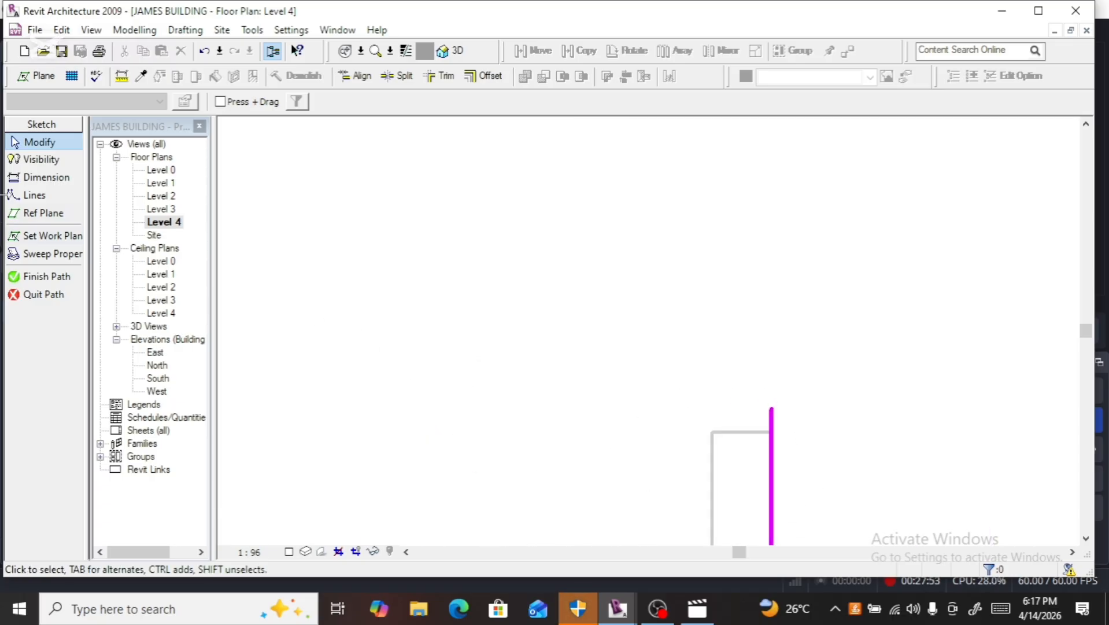
click(36, 177)
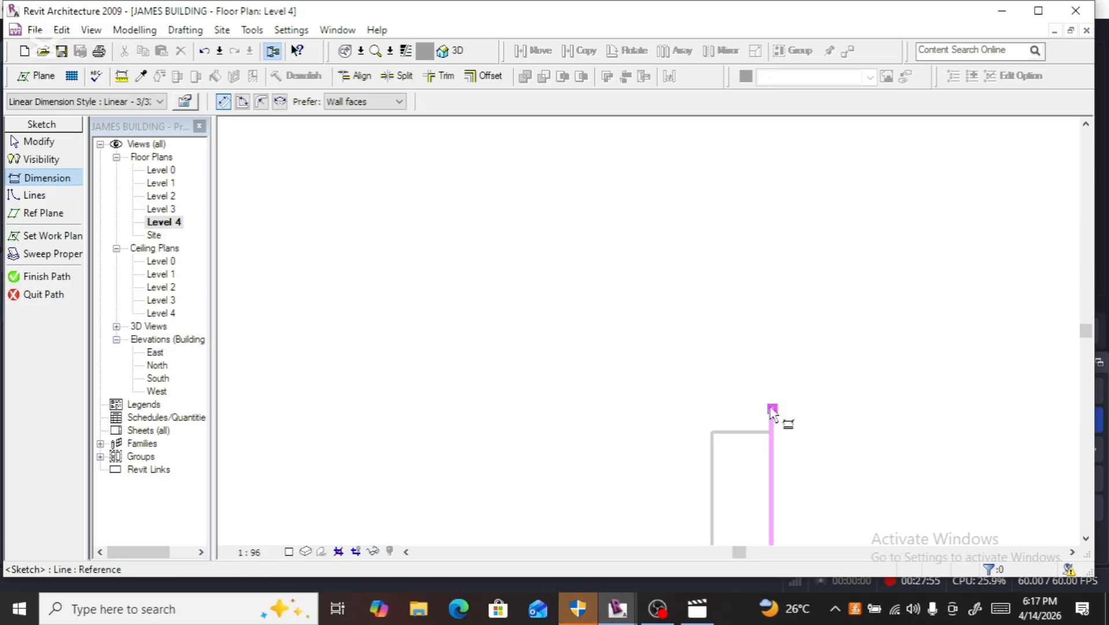
click(752, 432)
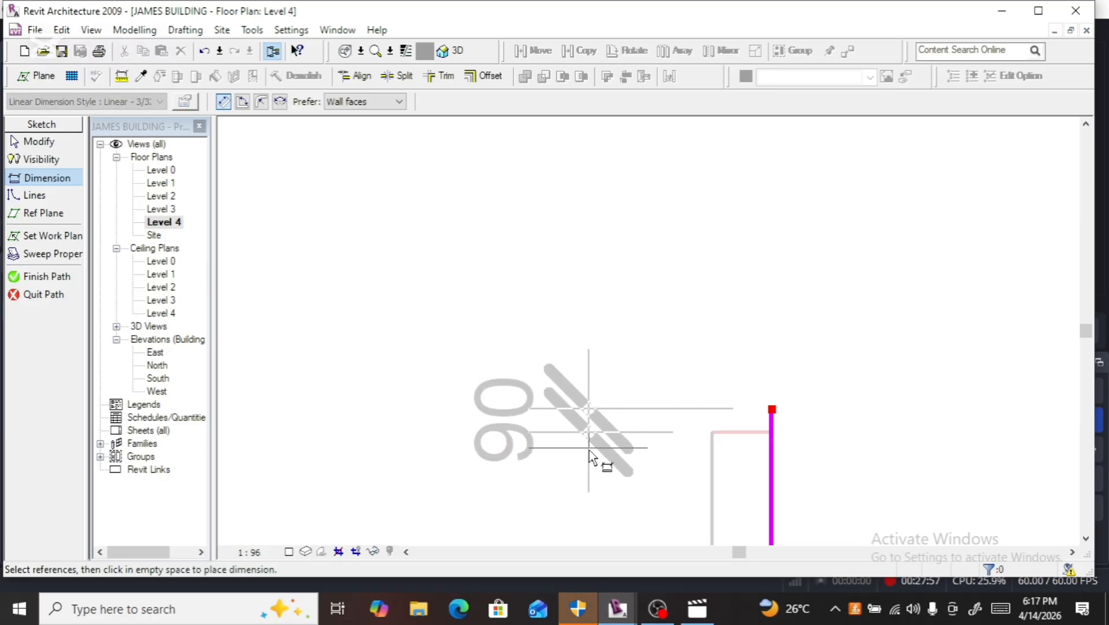
click(582, 467)
key(Escape)
key(Escape)
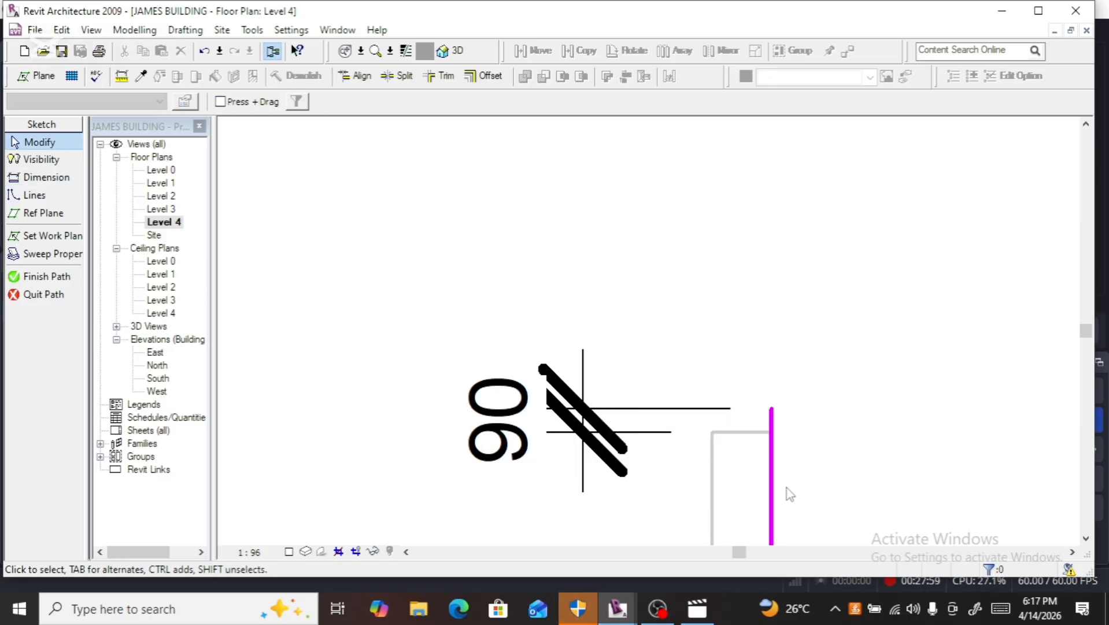
Step: Set the east path line's overhang beyond the wall to 100 mm and delete its dimension
click(775, 486)
click(533, 419)
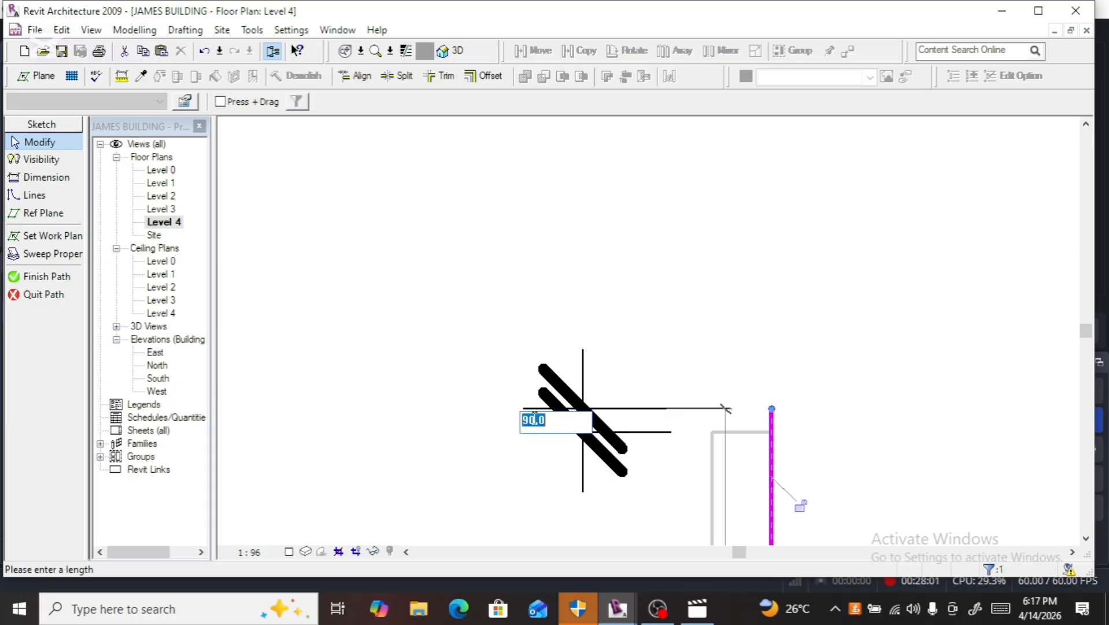
text(10)
key(Return)
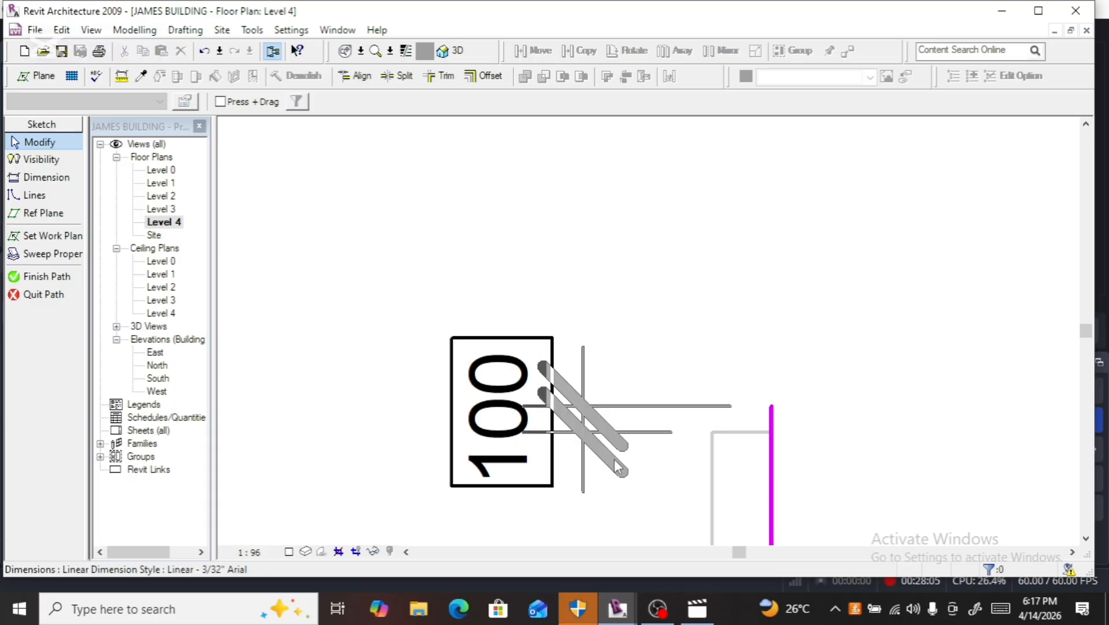
click(606, 510)
Step: Finish the revised sweep path sketch
scroll(610, 491, down, 5)
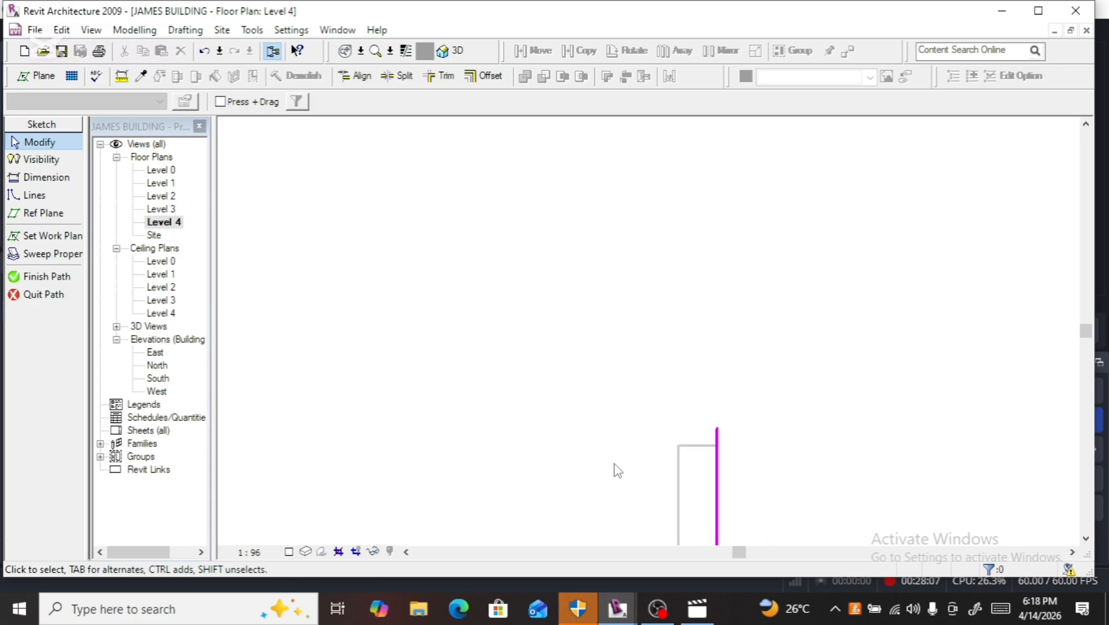
click(32, 276)
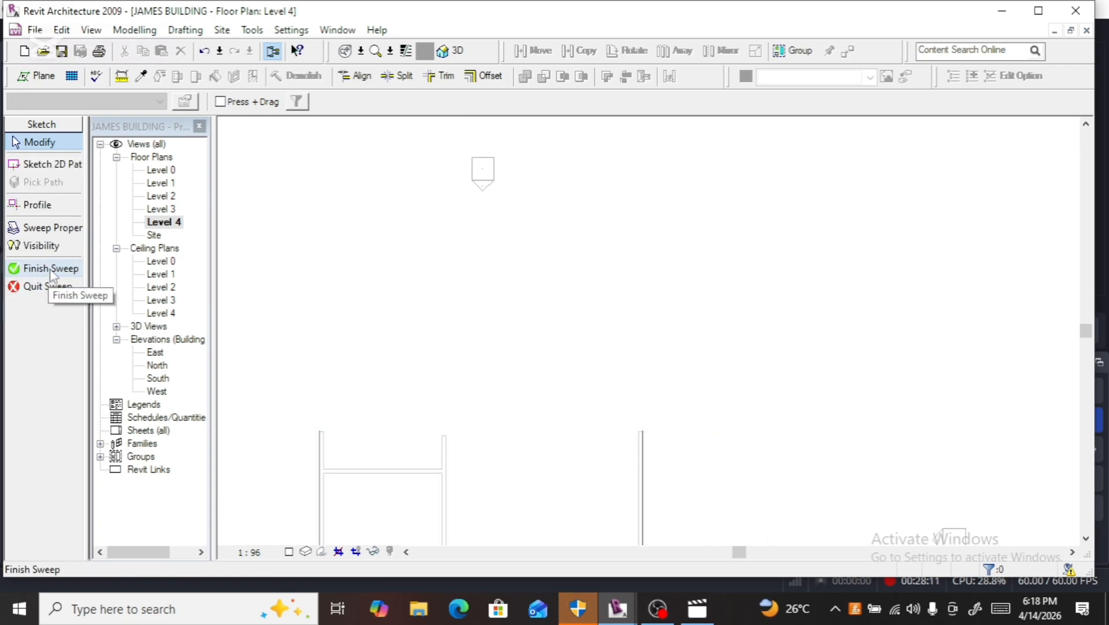
Step: Finish the revised sweep and complete the in-place mass
click(49, 269)
scroll(614, 364, down, 5)
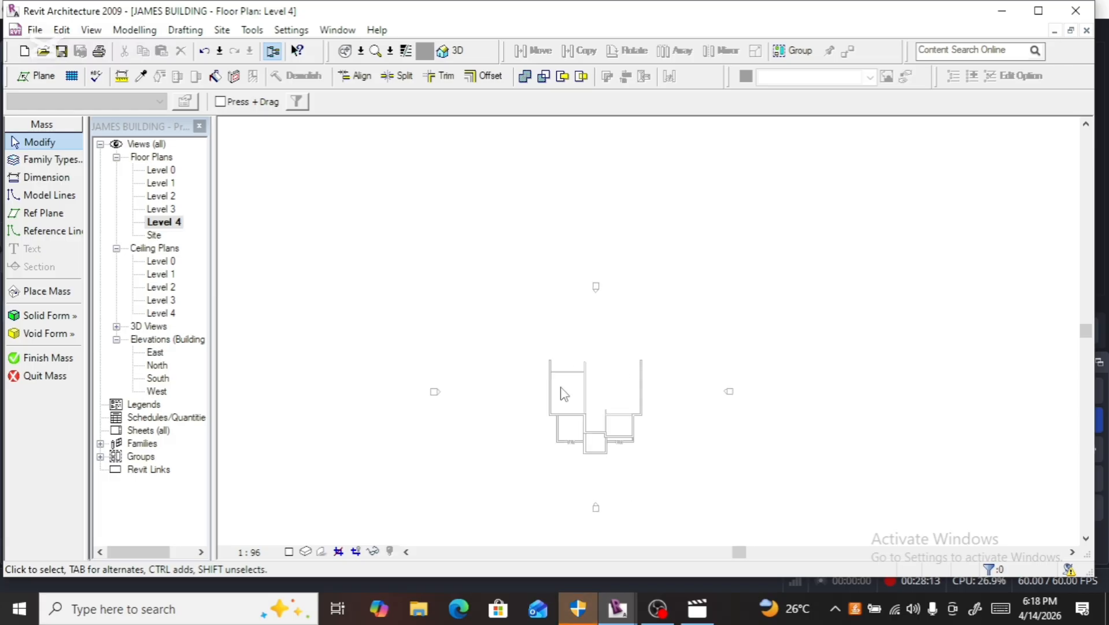
click(48, 357)
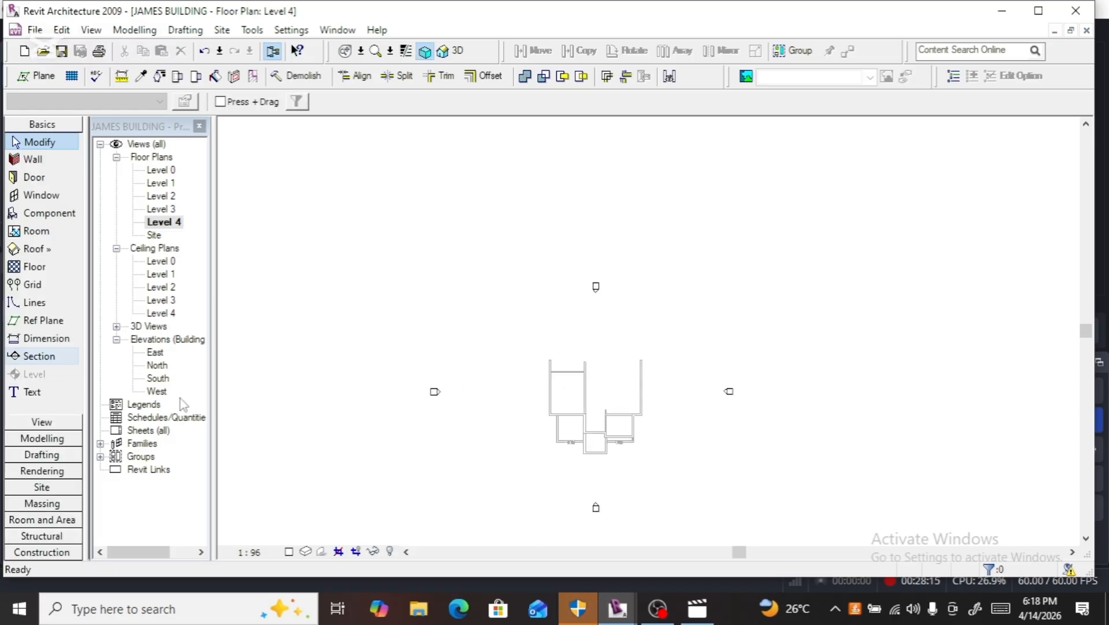
Step: Examine the decorative bands and the walls beneath them in 3D from the front and the front-left corner
click(442, 50)
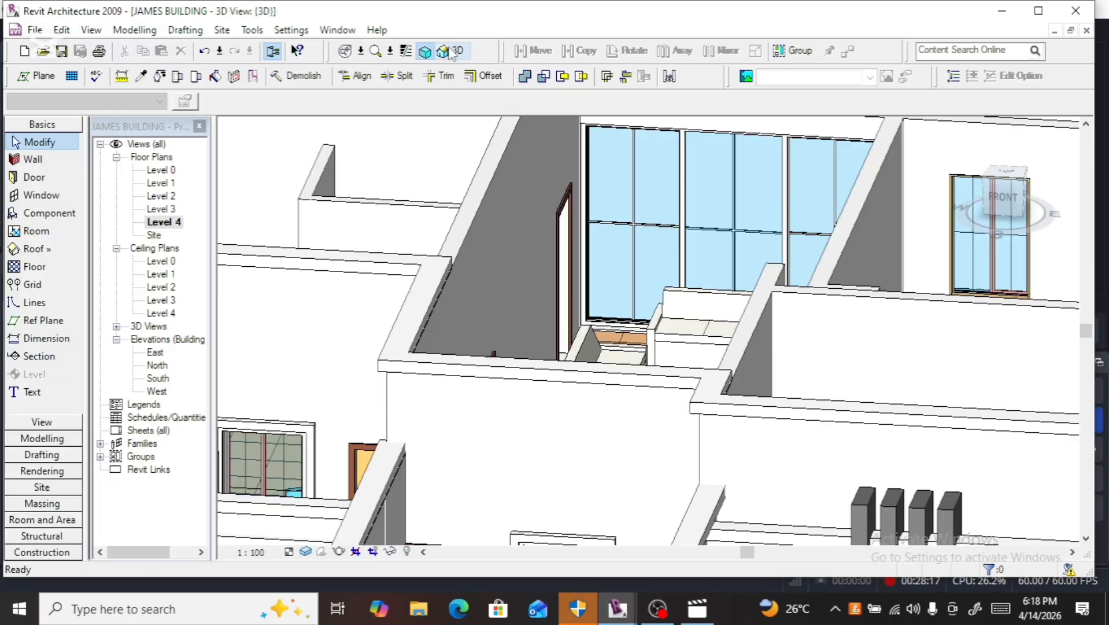
scroll(719, 237, down, 6)
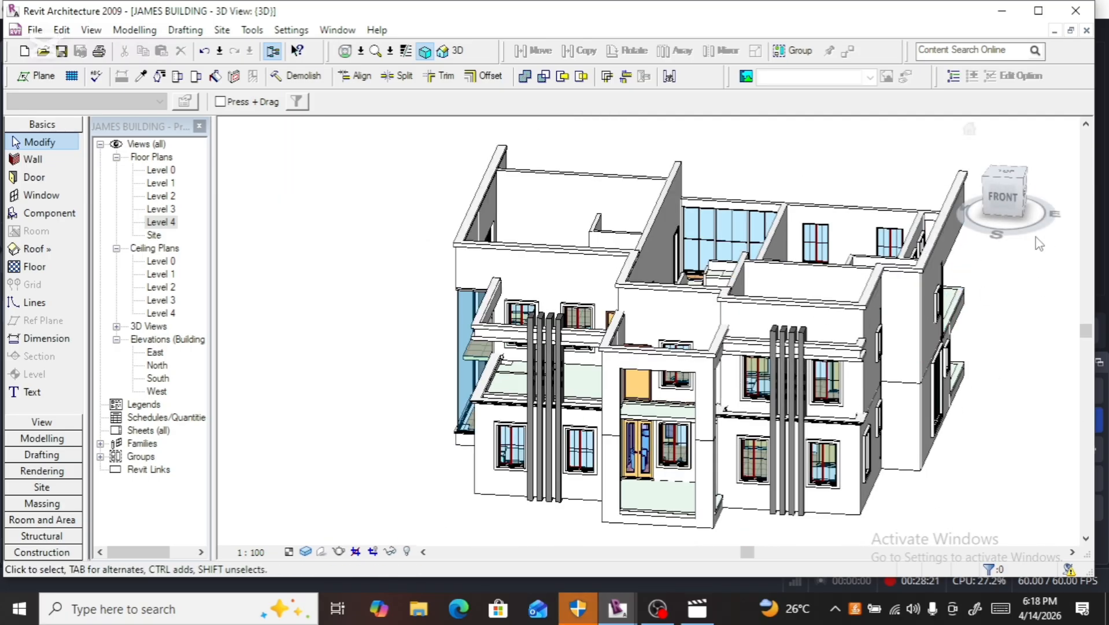
click(1024, 202)
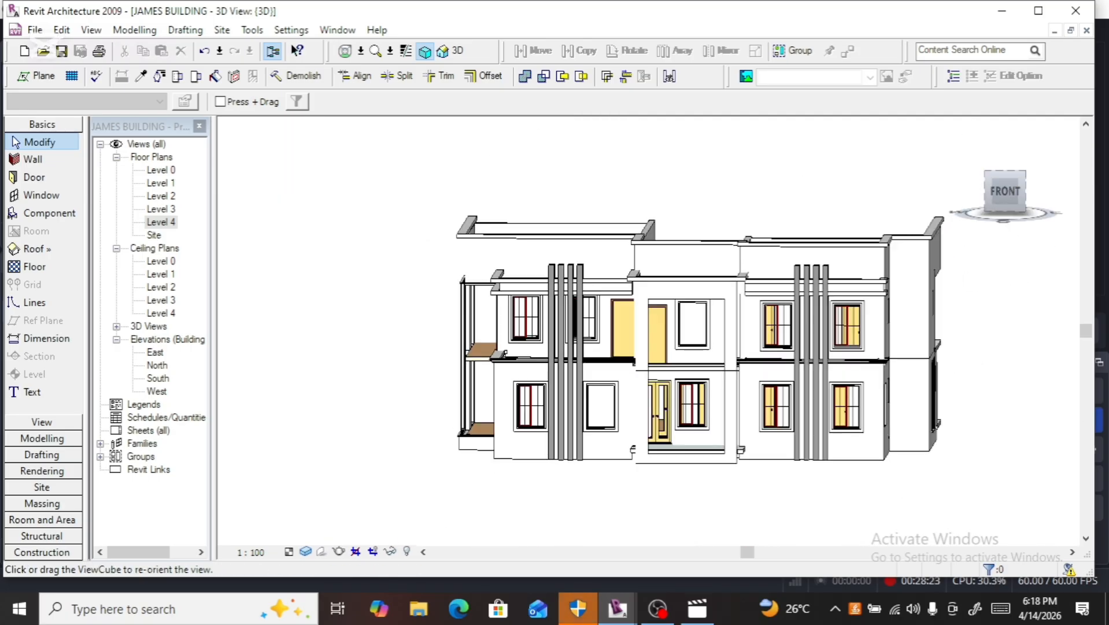
drag(1009, 193, 1050, 193)
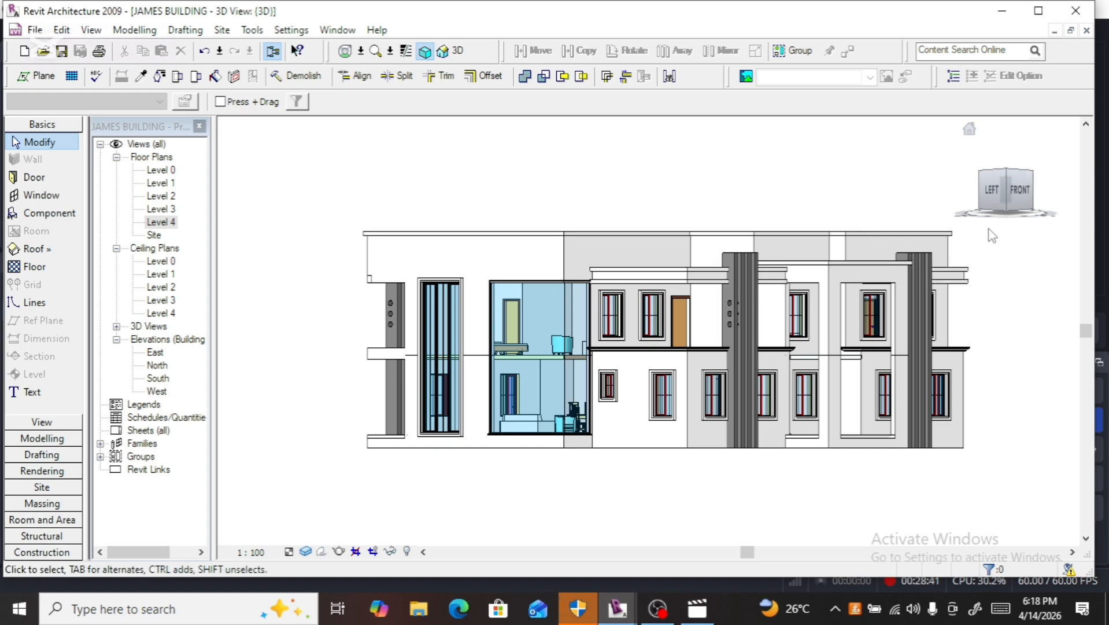
scroll(899, 262, up, 2)
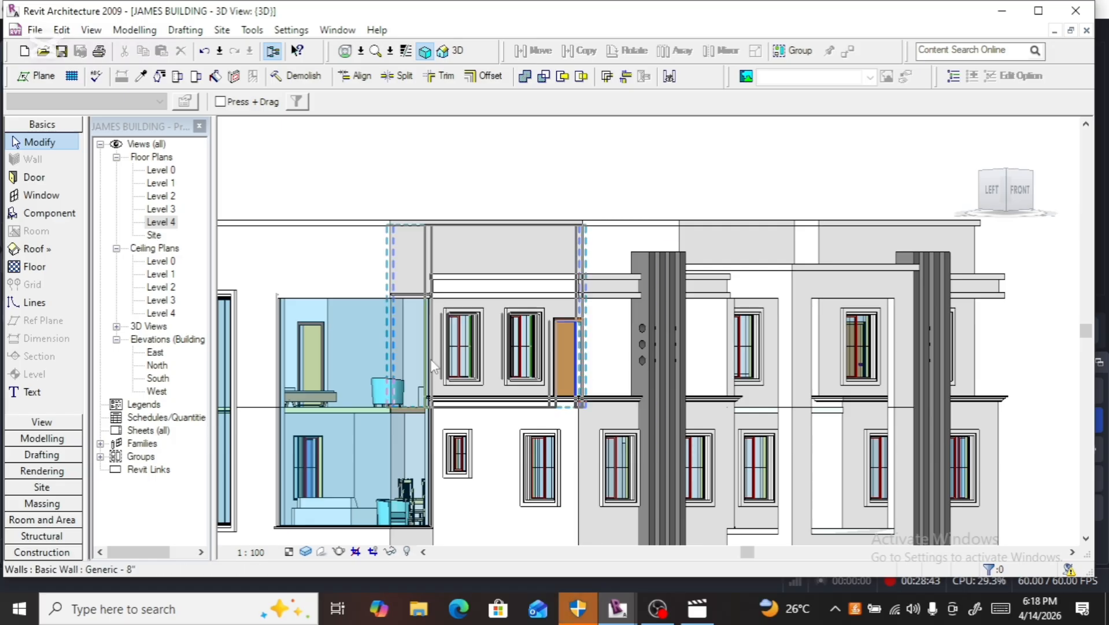
scroll(619, 275, down, 2)
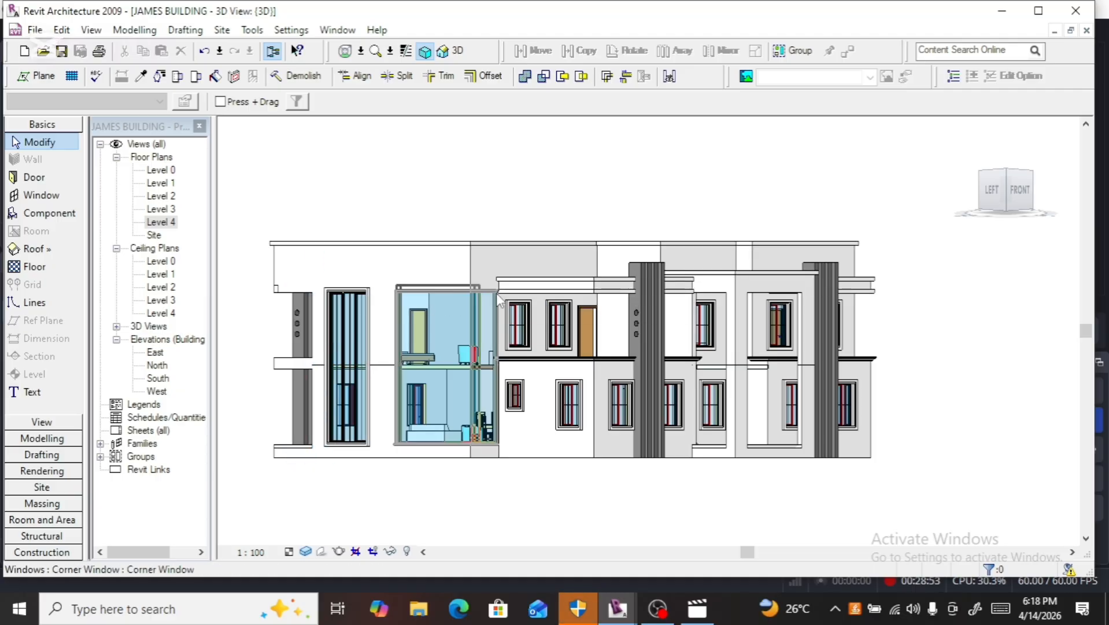
scroll(406, 318, up, 4)
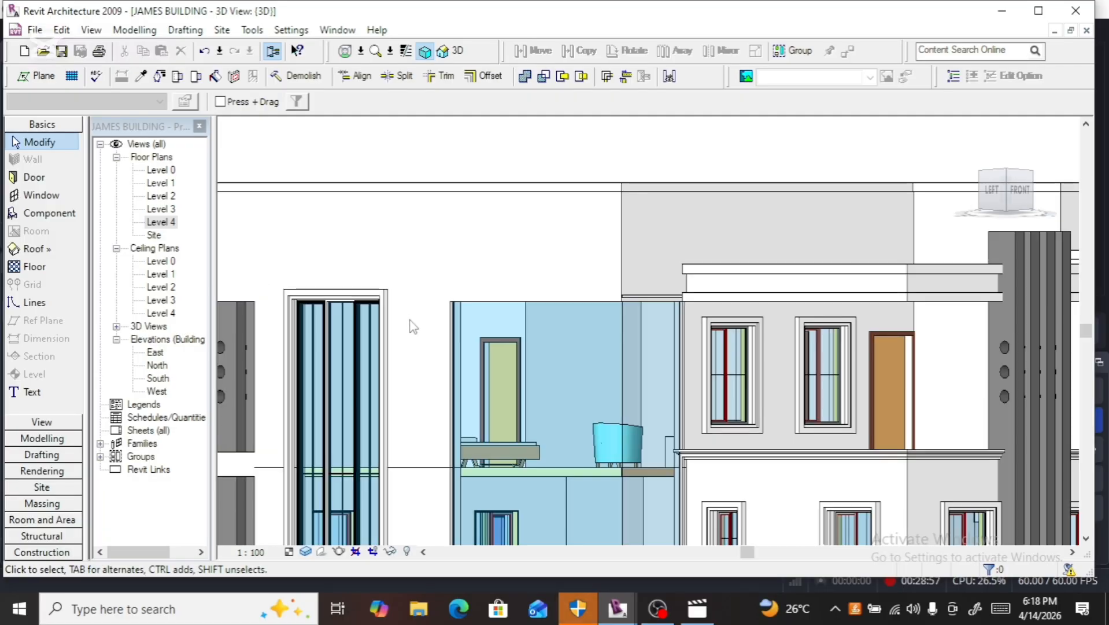
scroll(470, 322, down, 1)
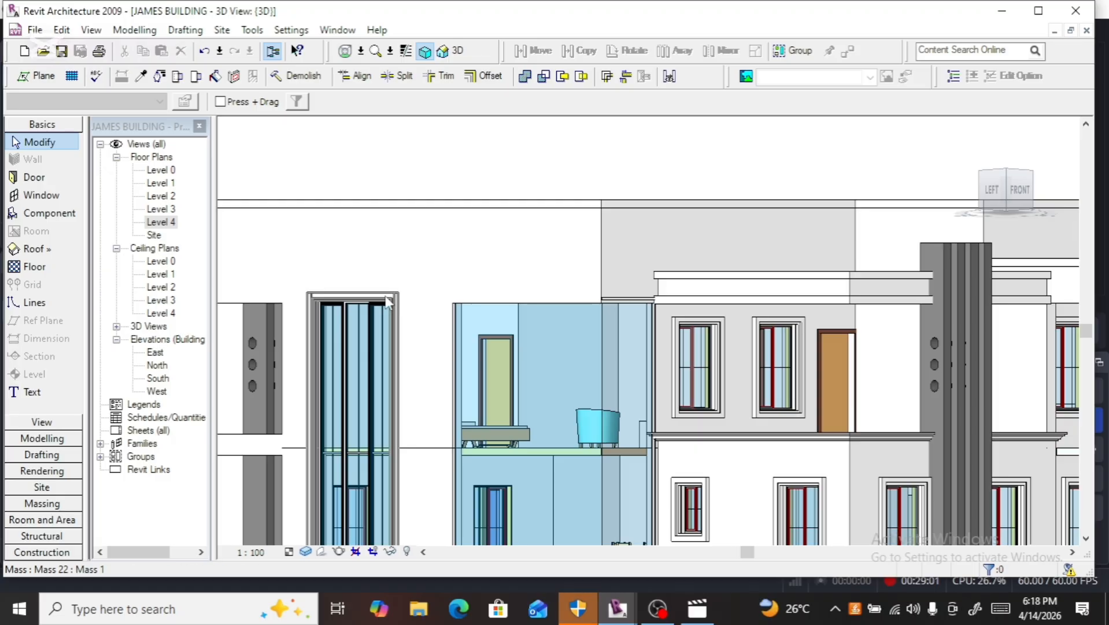
scroll(396, 292, down, 2)
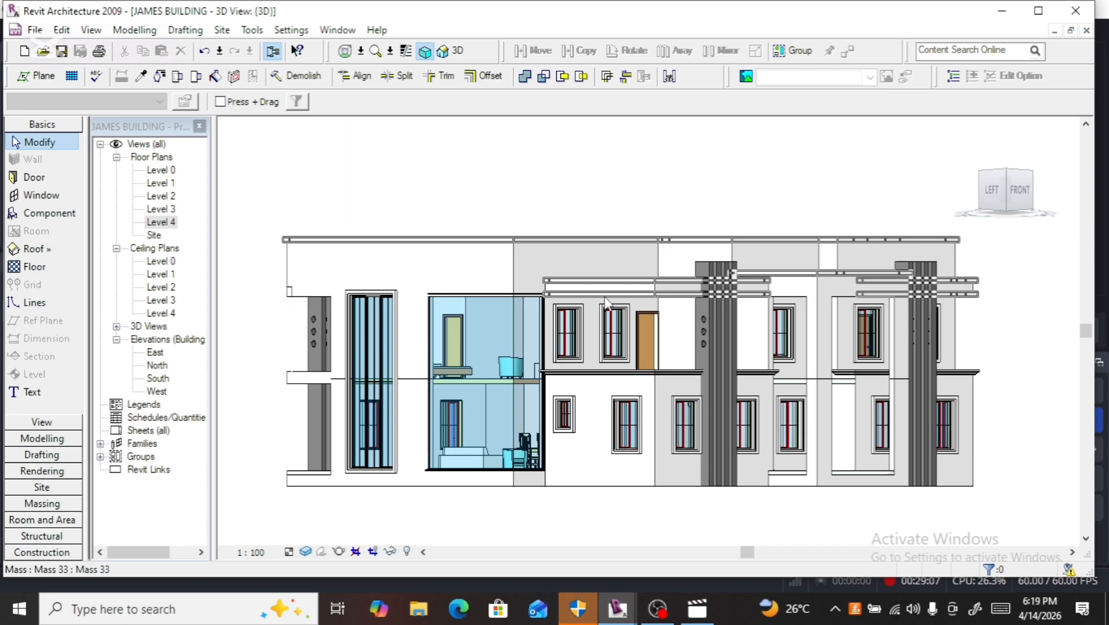
Step: Edit the band mass and, on the Level 3 plan, copy the balcony's lower band sweep onto the main block's southwest corner
click(546, 338)
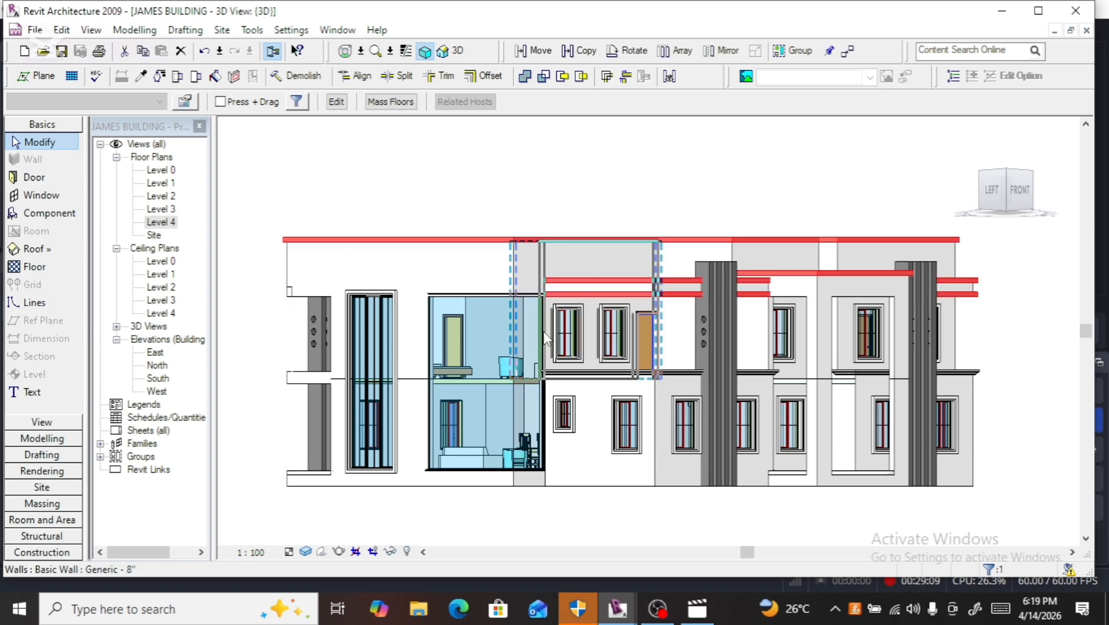
key(Escape)
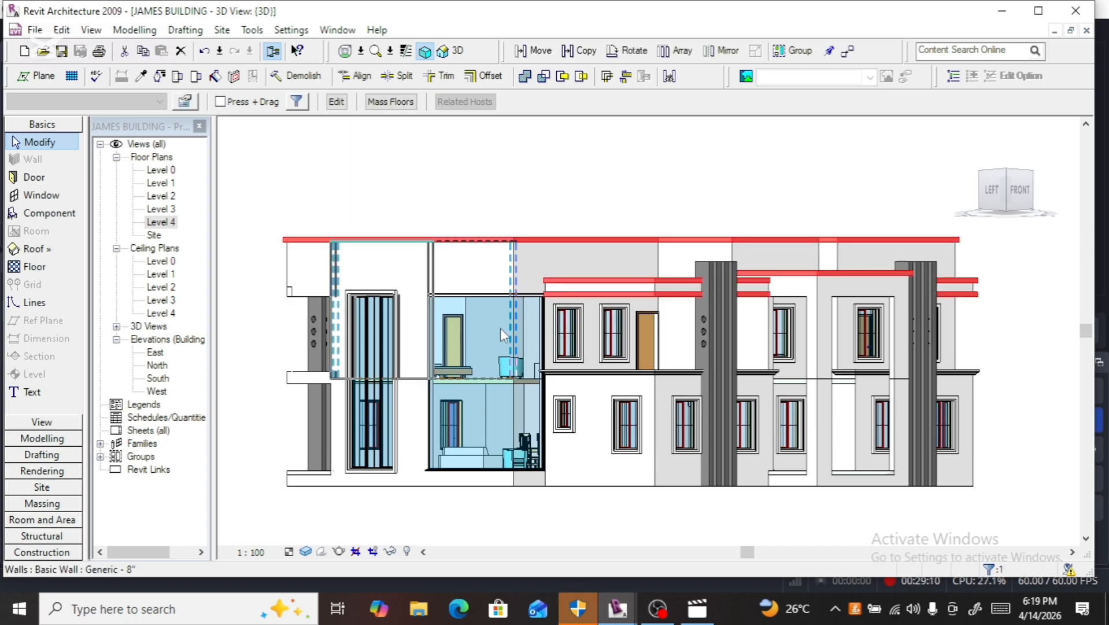
click(330, 105)
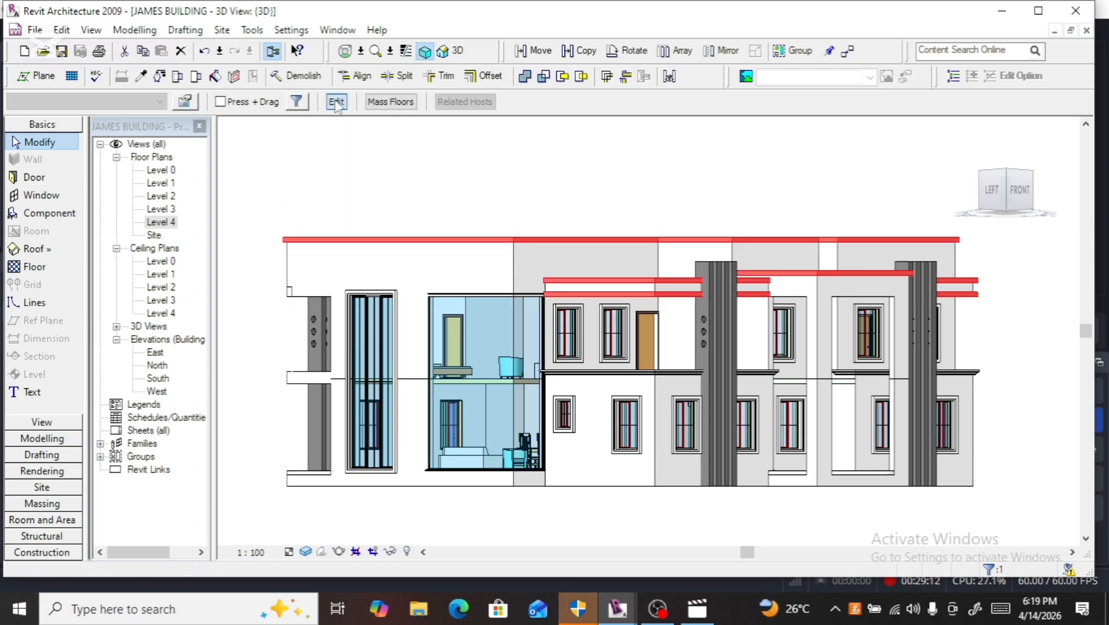
click(623, 299)
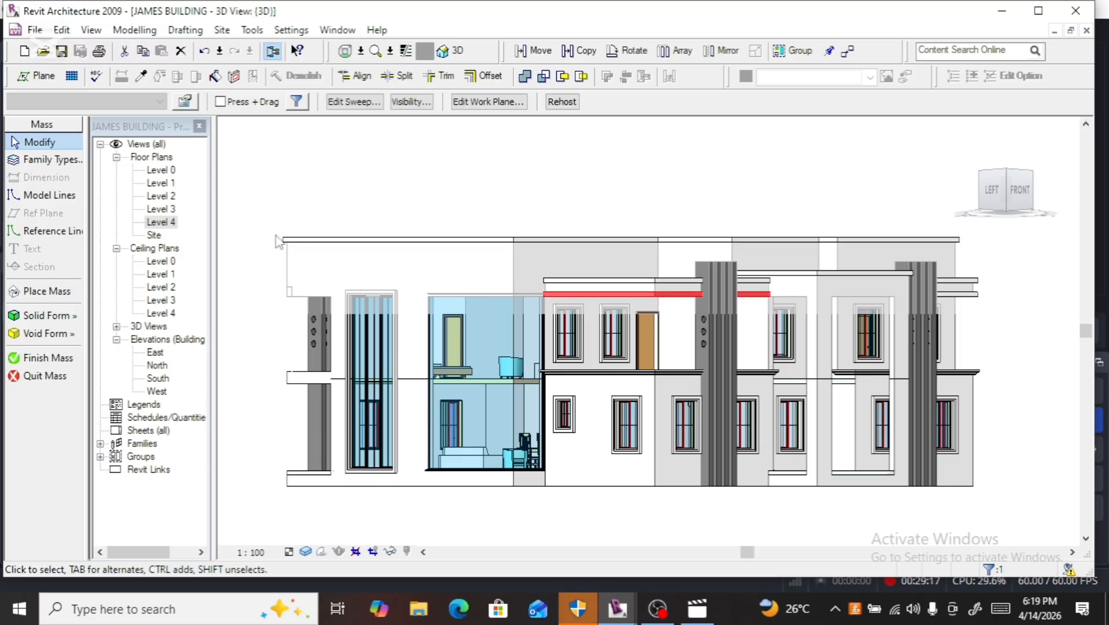
double_click(169, 209)
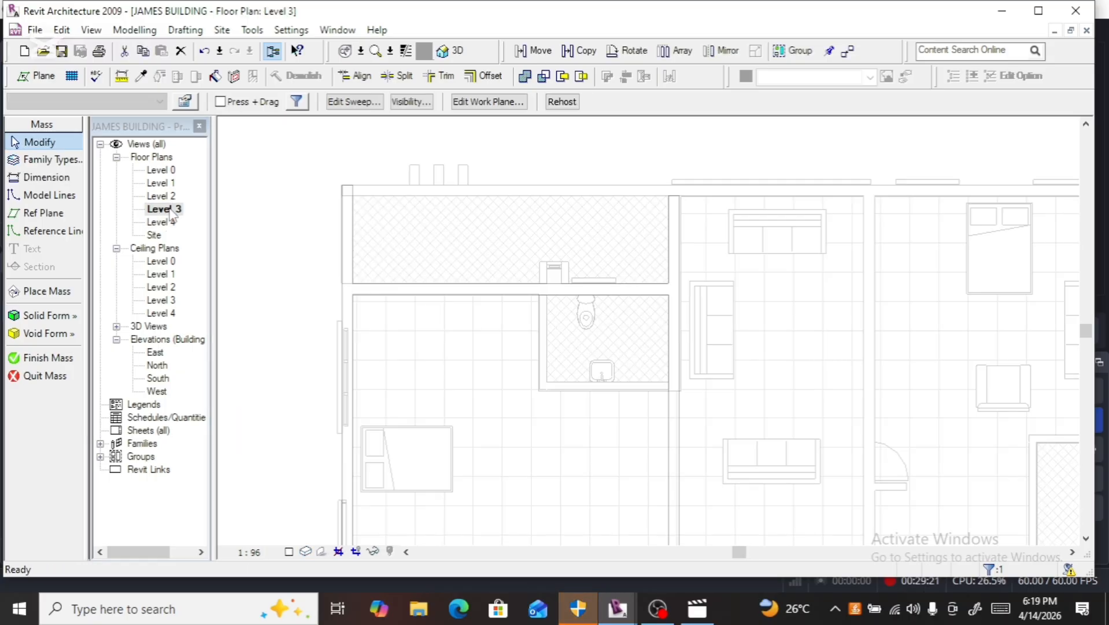
scroll(507, 286, down, 4)
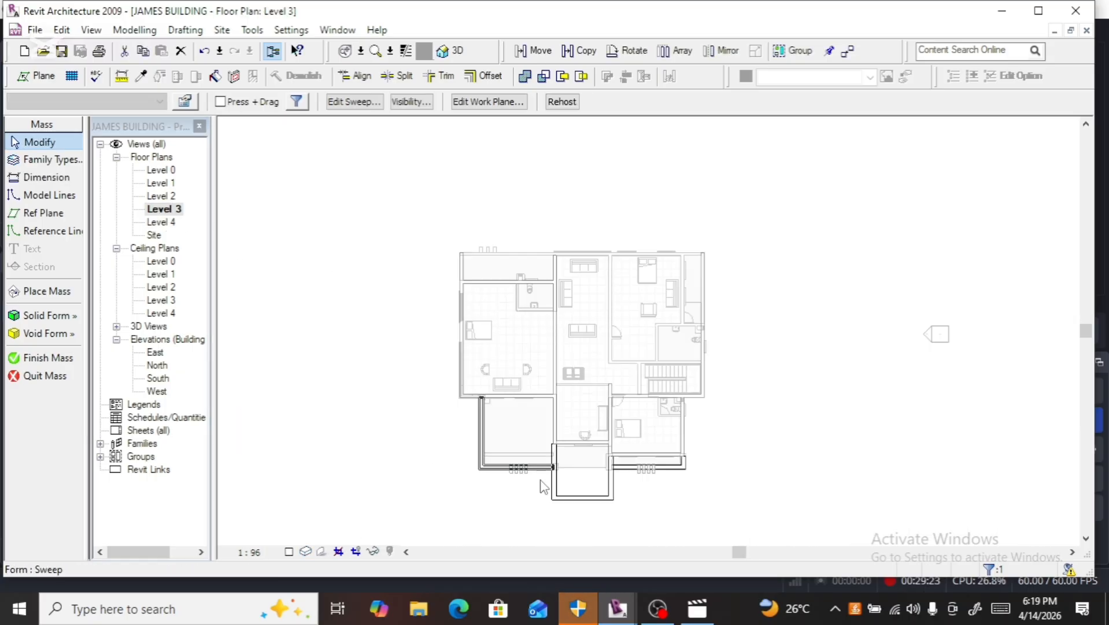
scroll(536, 489, up, 3)
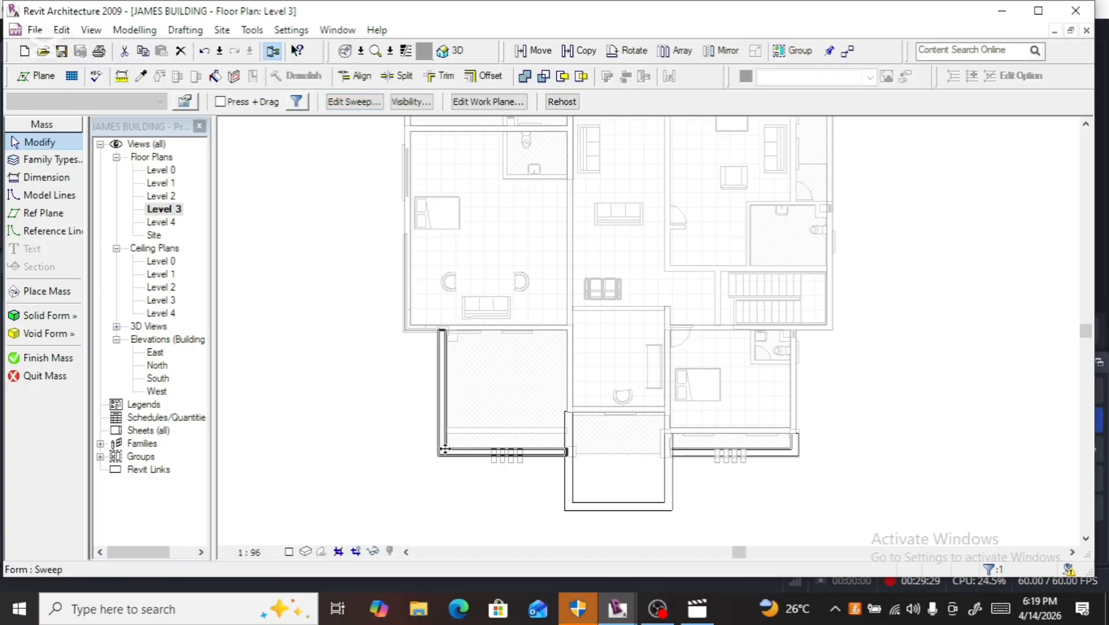
click(581, 50)
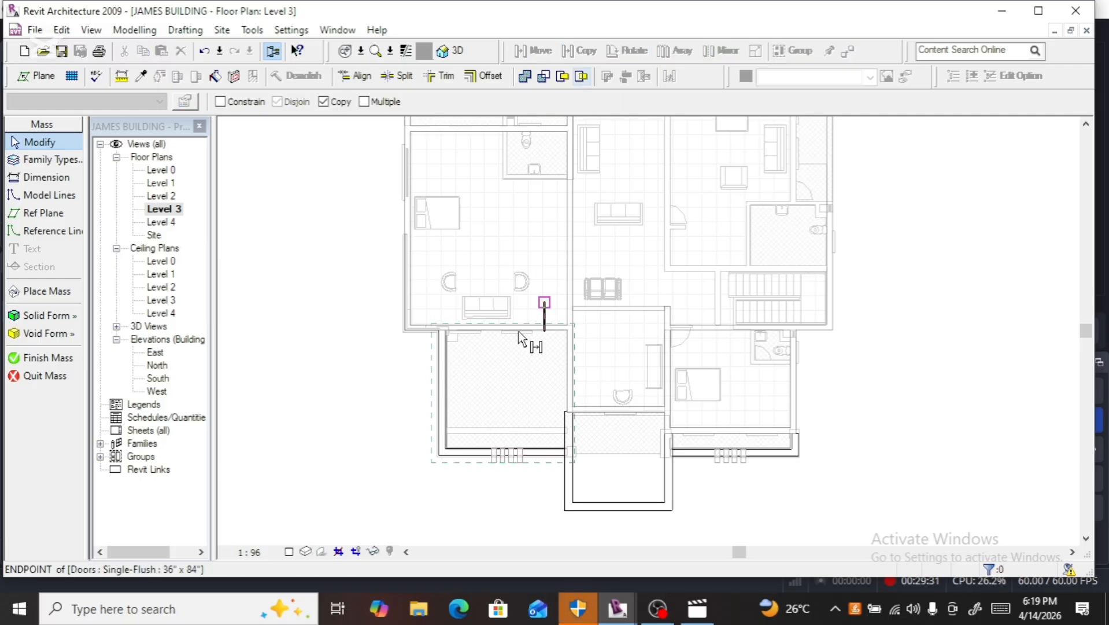
click(443, 411)
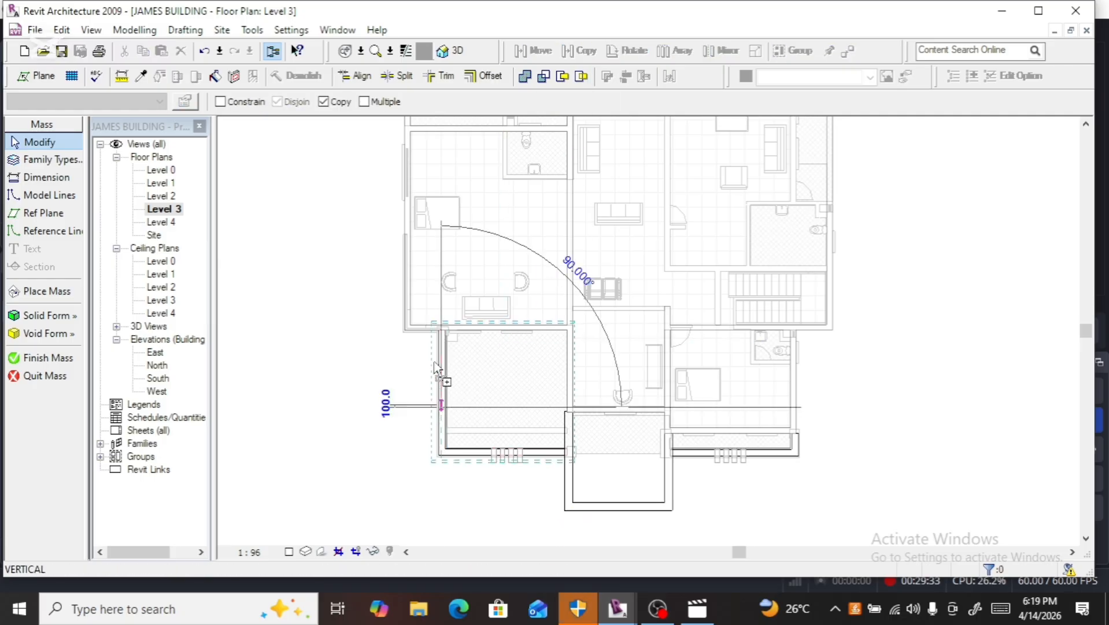
click(410, 283)
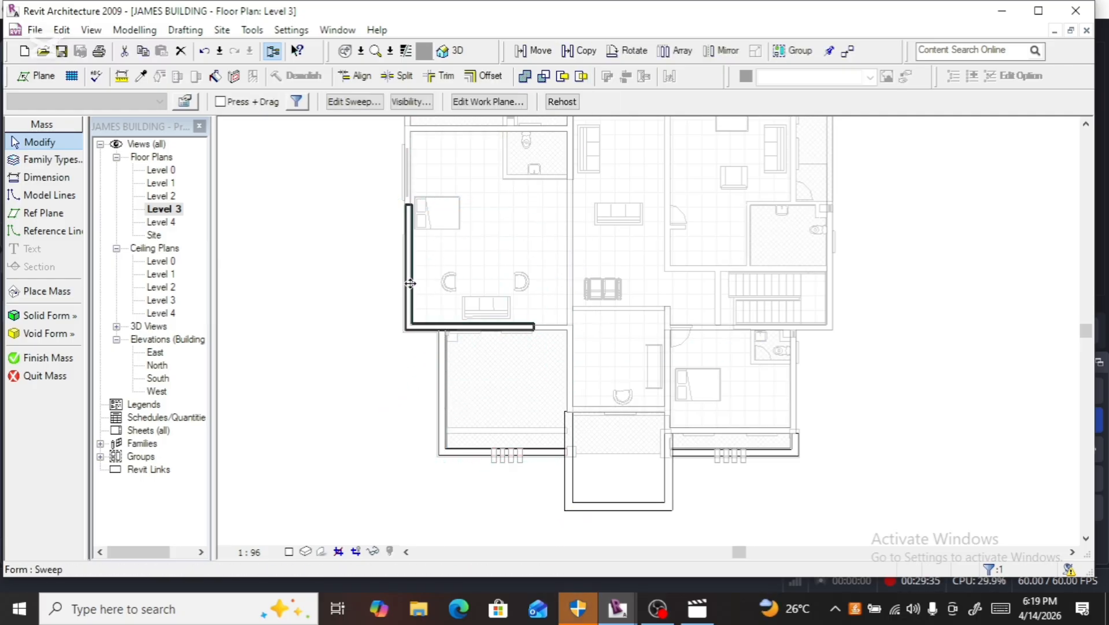
Step: Open the copied band sweep at the southwest corner for editing
scroll(398, 351, up, 4)
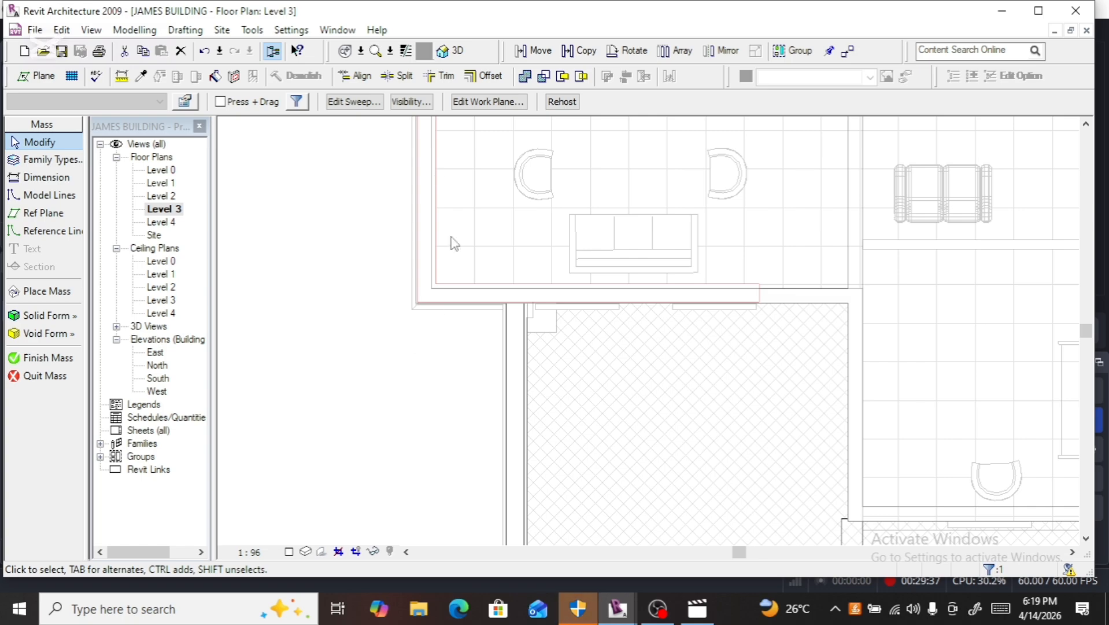
click(354, 101)
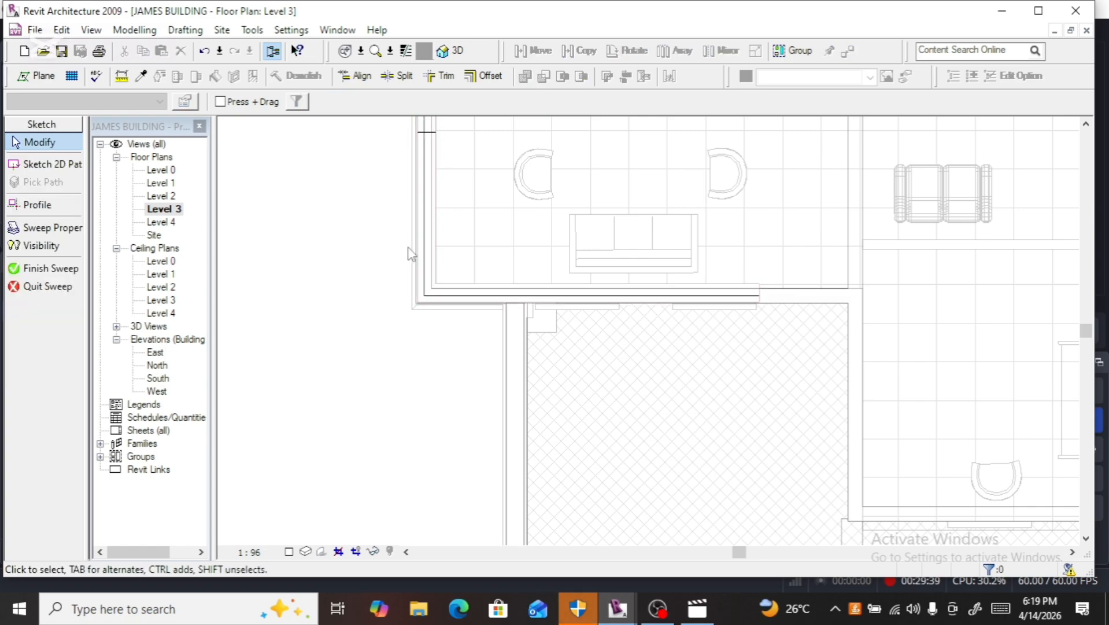
Step: Edit the sweep's path and move its vertical segment out to the outer face of the west wall
click(428, 273)
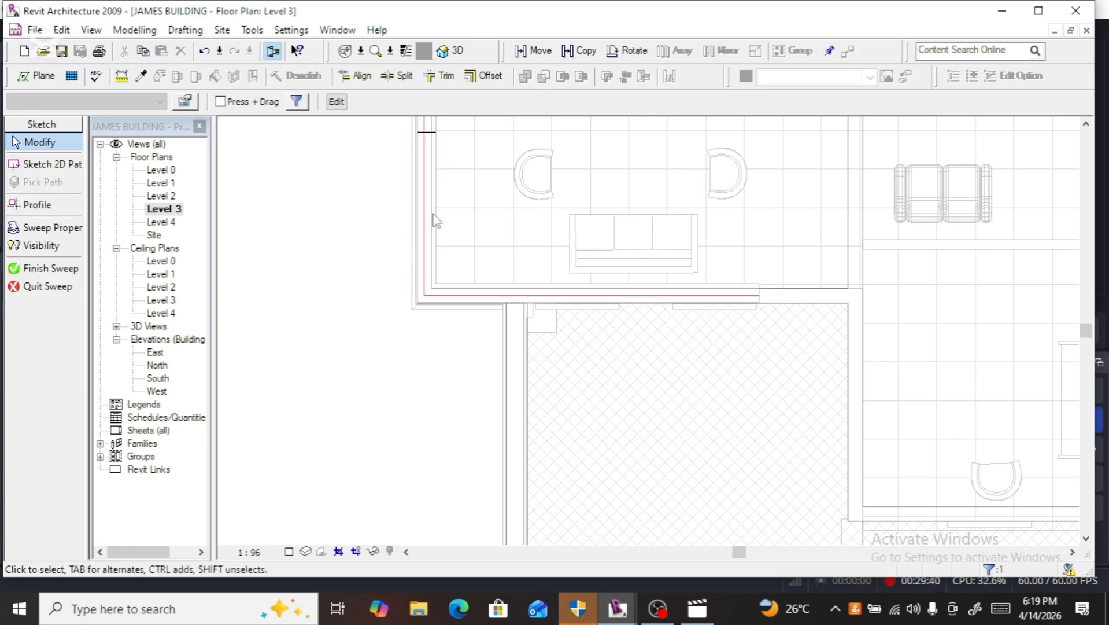
click(336, 102)
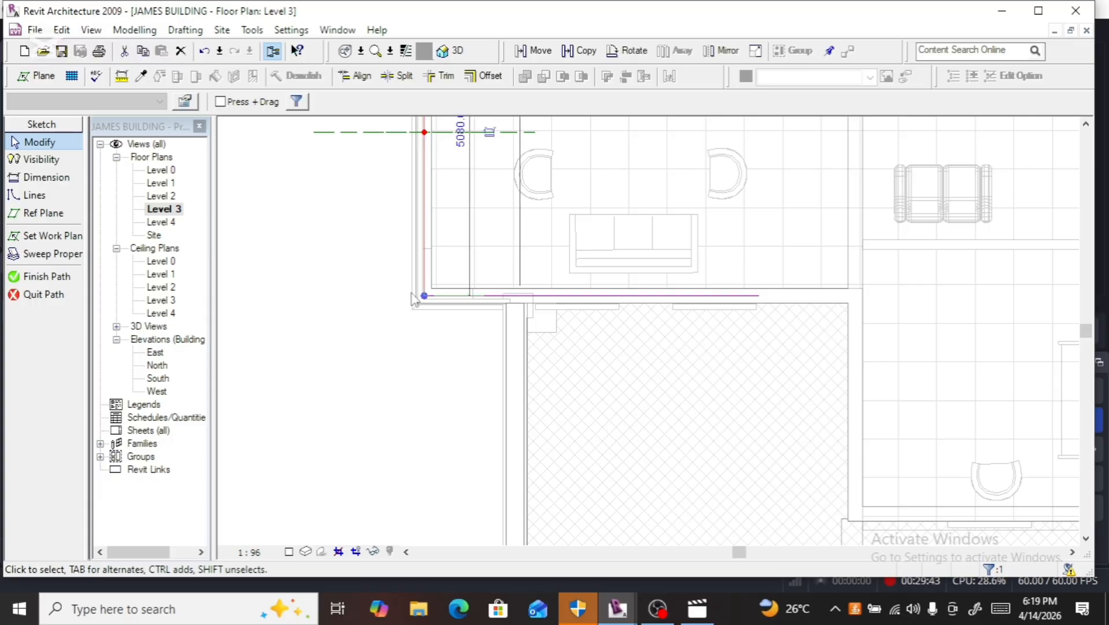
scroll(412, 299, up, 3)
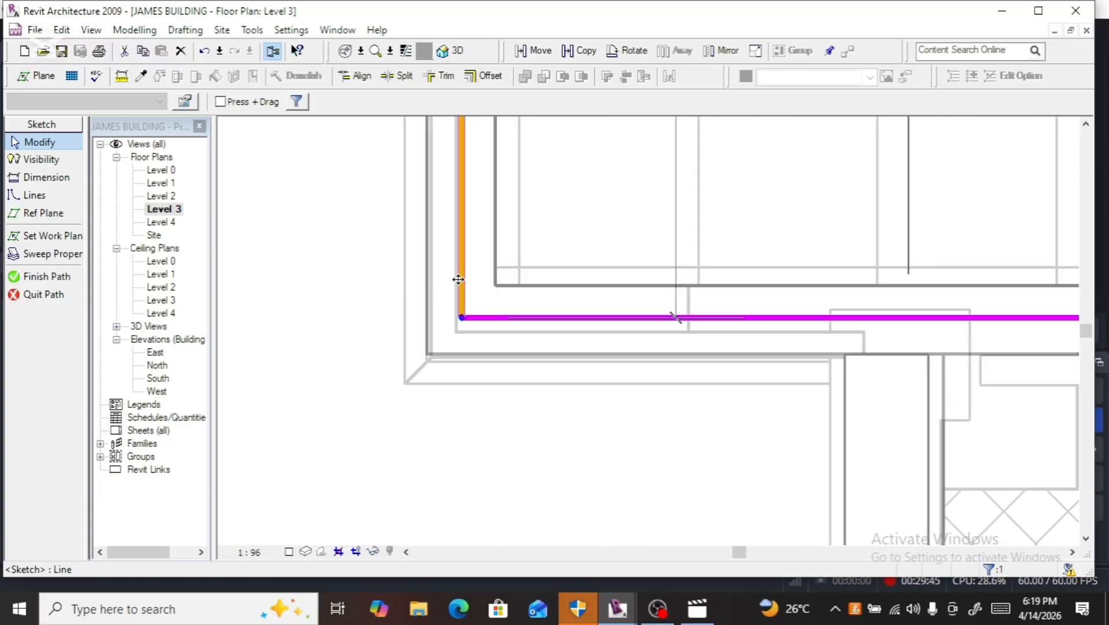
drag(434, 284, 420, 284)
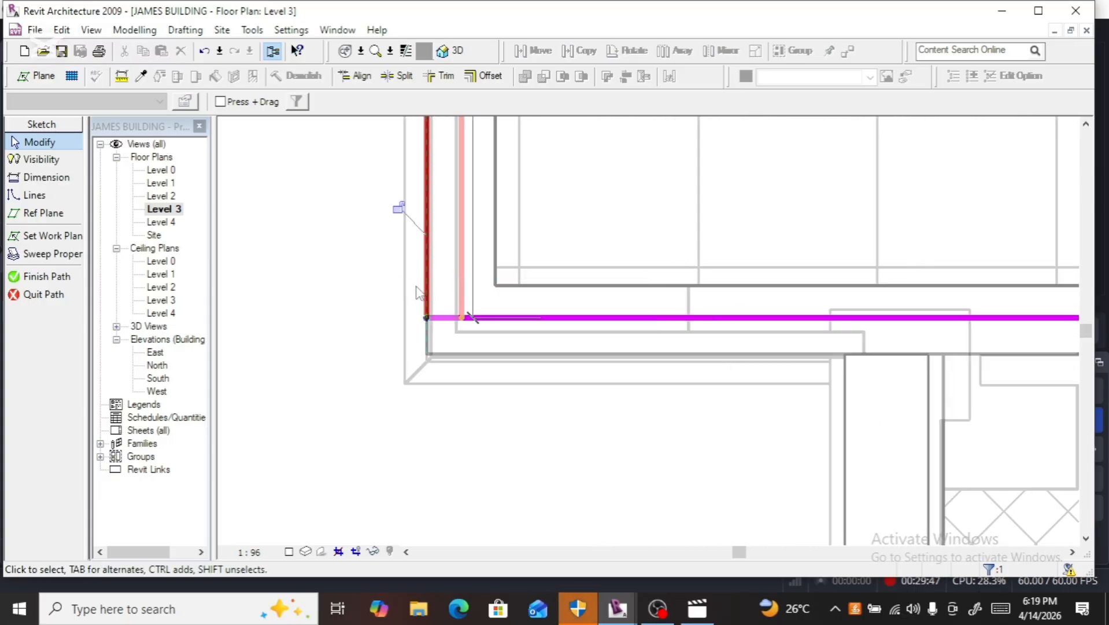
scroll(379, 286, down, 2)
scroll(379, 285, up, 2)
scroll(530, 328, down, 2)
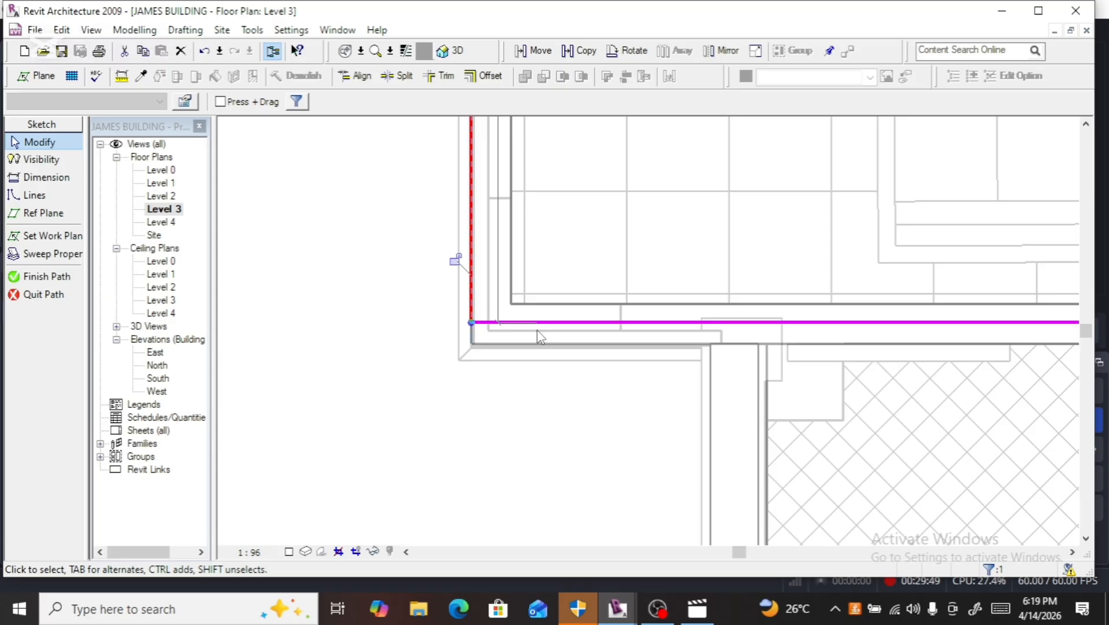
Step: Move the lower path segment onto the wall's outer face and shorten it to about 1440 mm, ending at the terrace wall
click(574, 323)
drag(570, 325, 581, 355)
scroll(581, 359, down, 3)
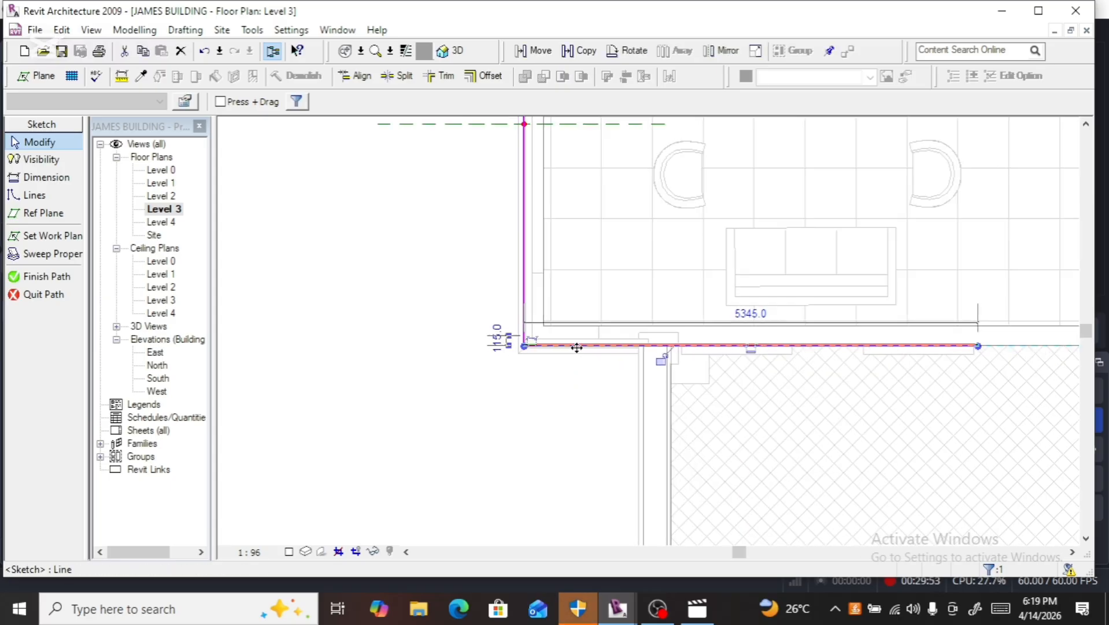
mouse_move(925, 346)
mouse_down()
mouse_move(671, 359)
mouse_move(640, 342)
mouse_up()
scroll(653, 370, down, 4)
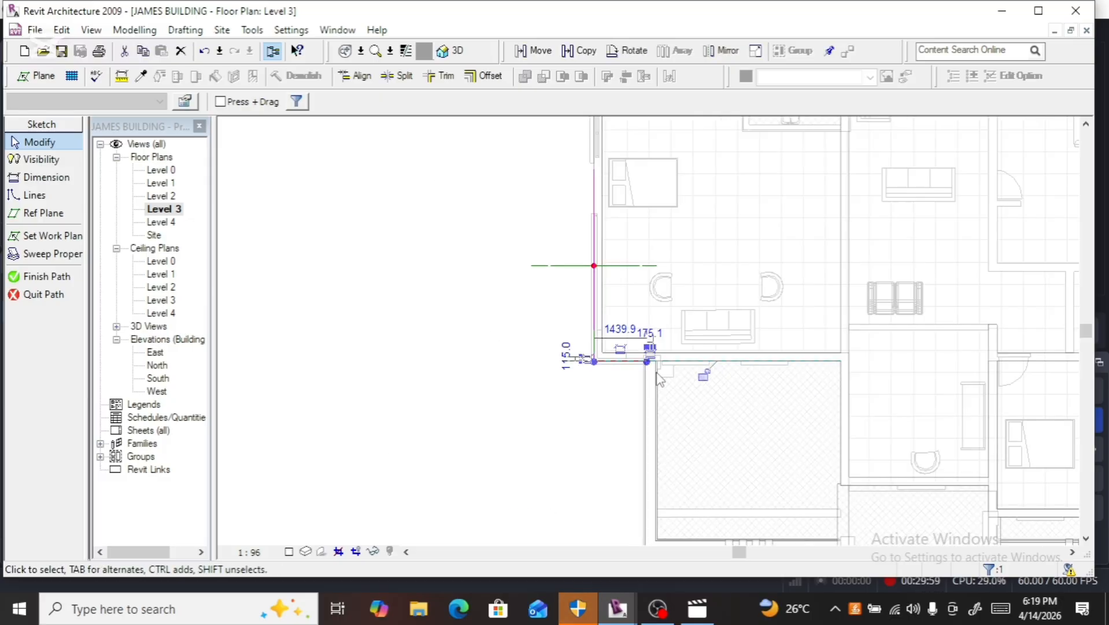
Step: Extend the west path segment up to the building's outer northwest corner, for a length of about 10490 mm
scroll(571, 371, down, 3)
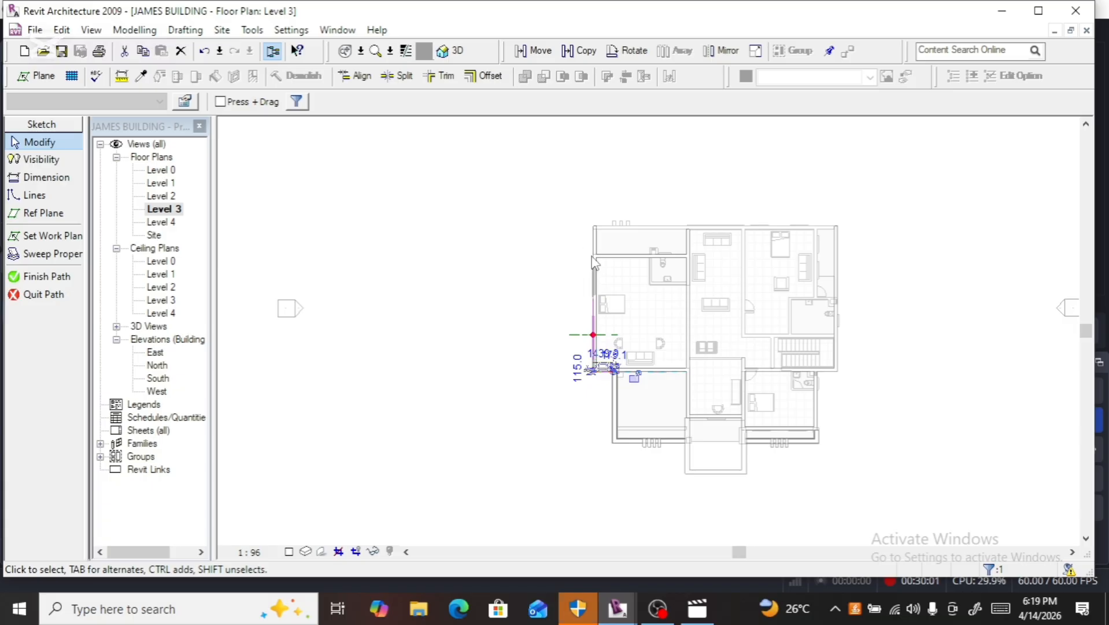
scroll(594, 260, up, 3)
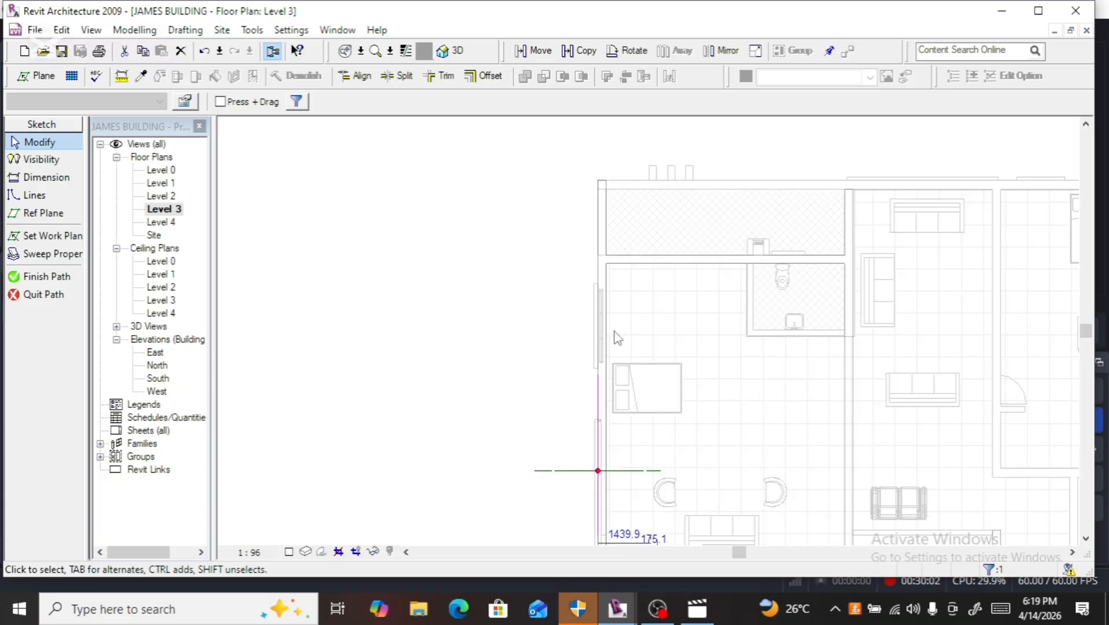
click(602, 391)
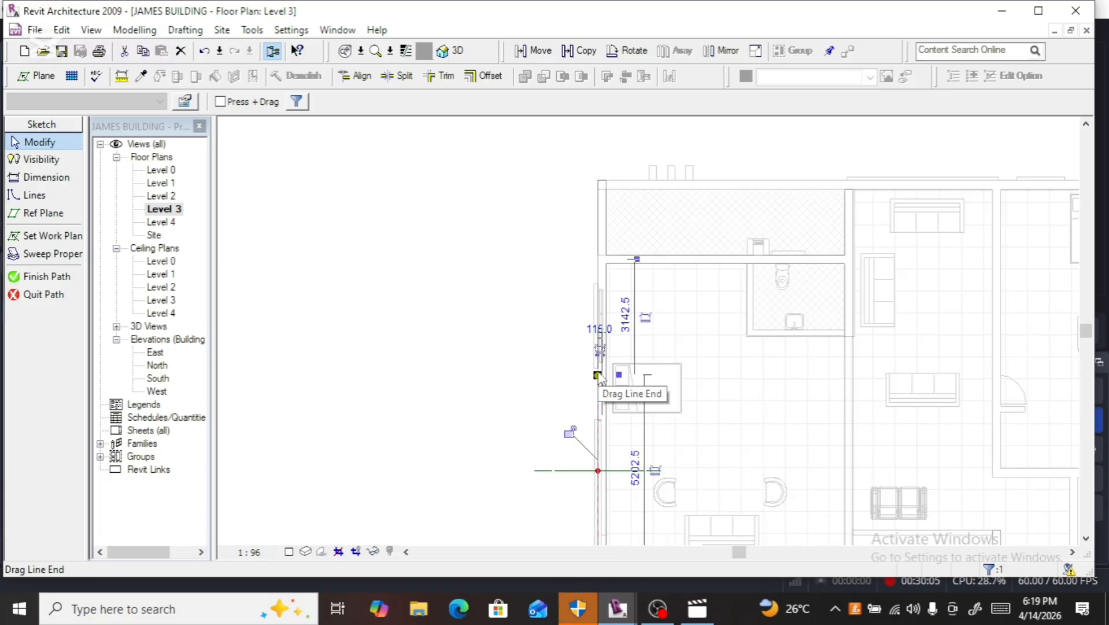
drag(599, 375, 604, 359)
drag(594, 312, 601, 184)
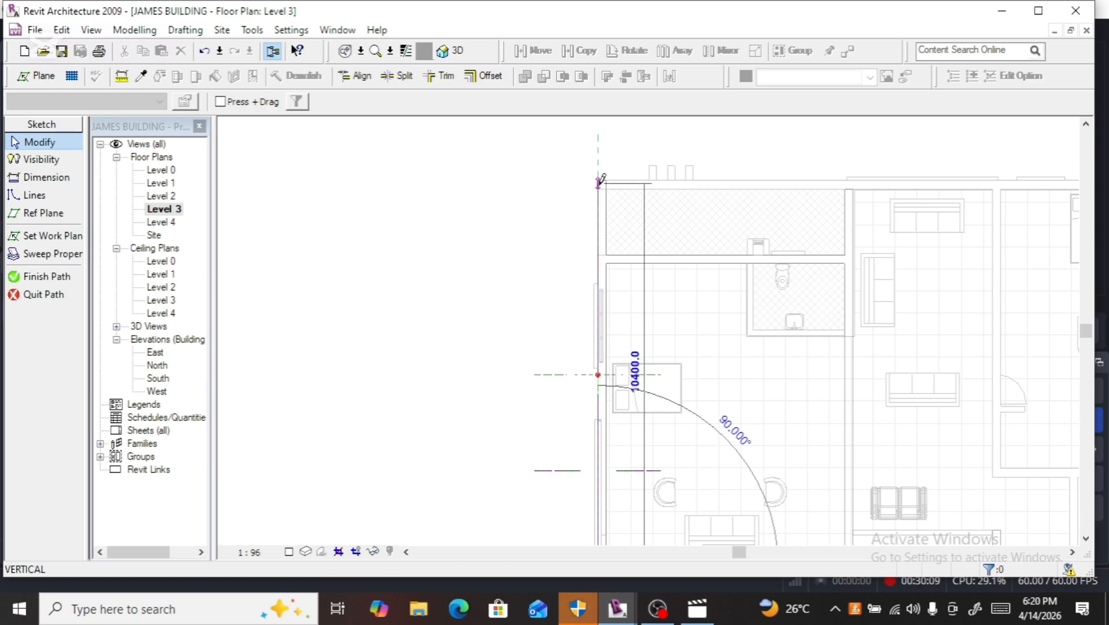
scroll(601, 182, up, 4)
scroll(601, 180, up, 2)
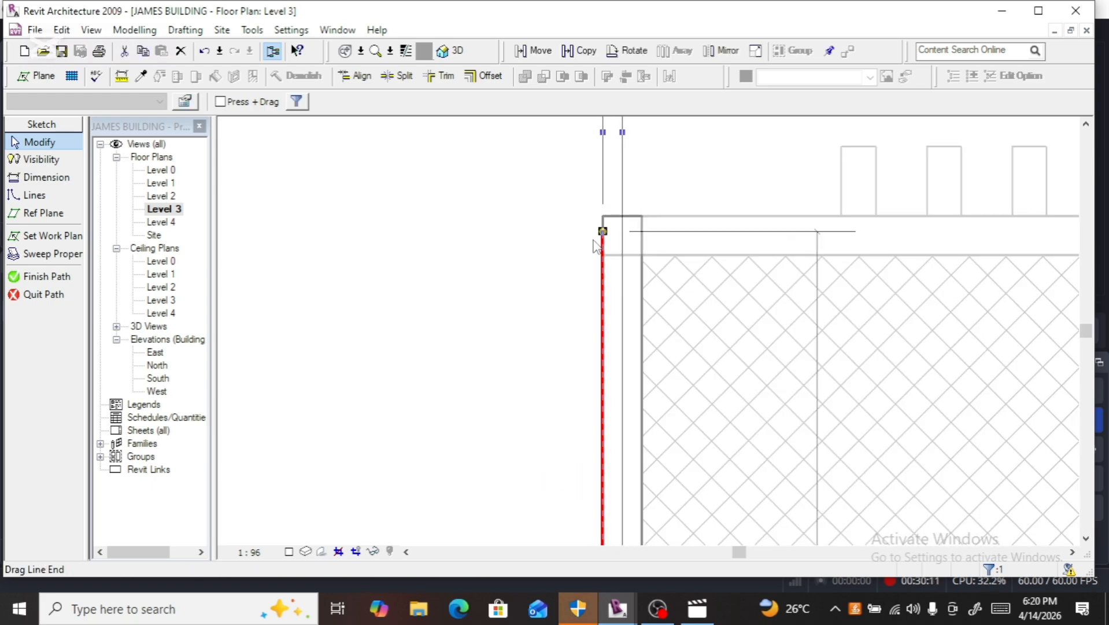
drag(603, 233, 604, 217)
scroll(596, 219, down, 2)
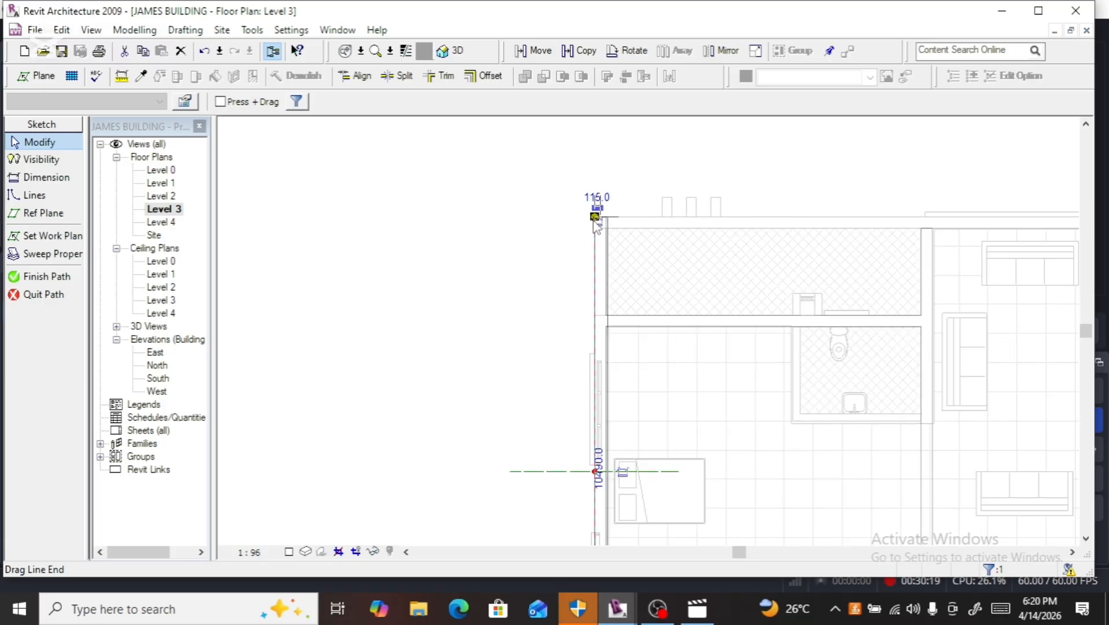
click(595, 470)
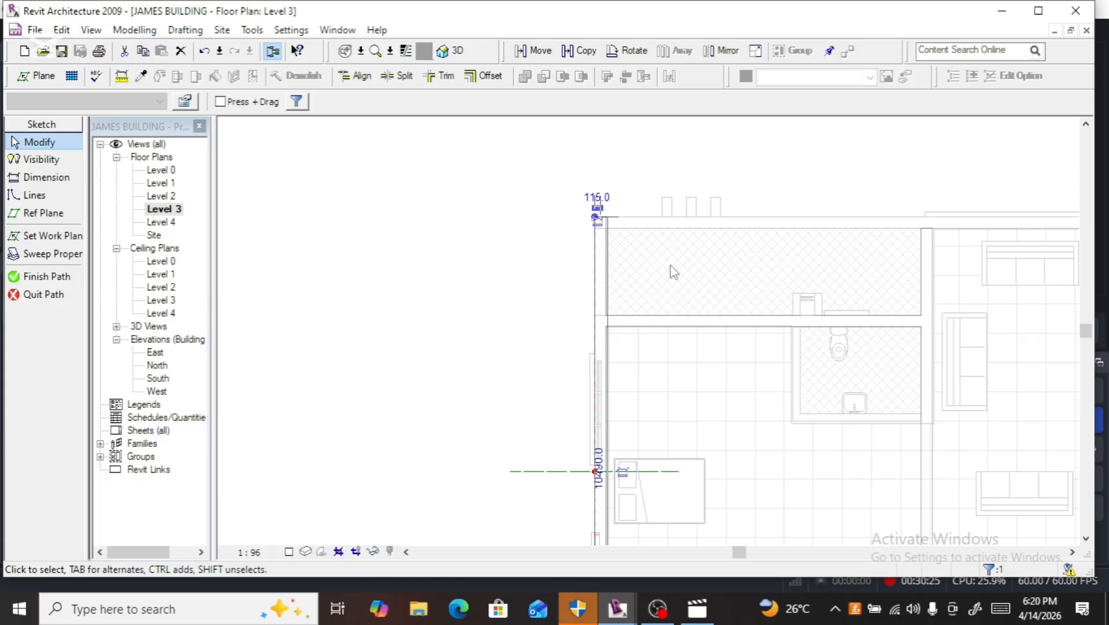
Step: Sketch a path line about 17720 mm long along the north wall's outer face, from the west segment's end to the opposite corner
scroll(671, 266, down, 3)
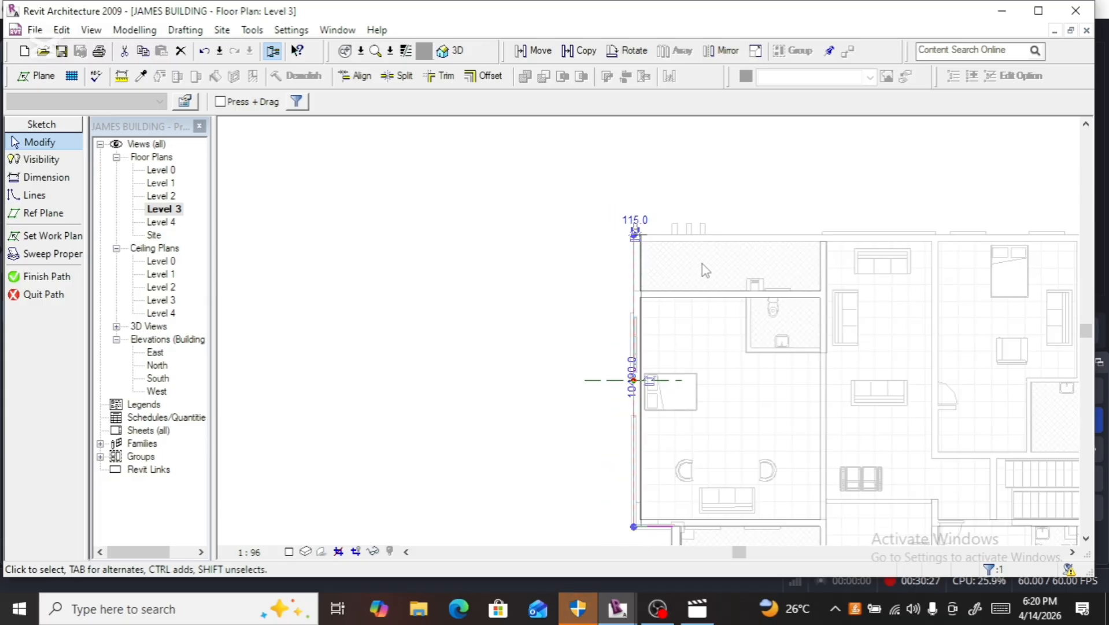
scroll(722, 250, down, 3)
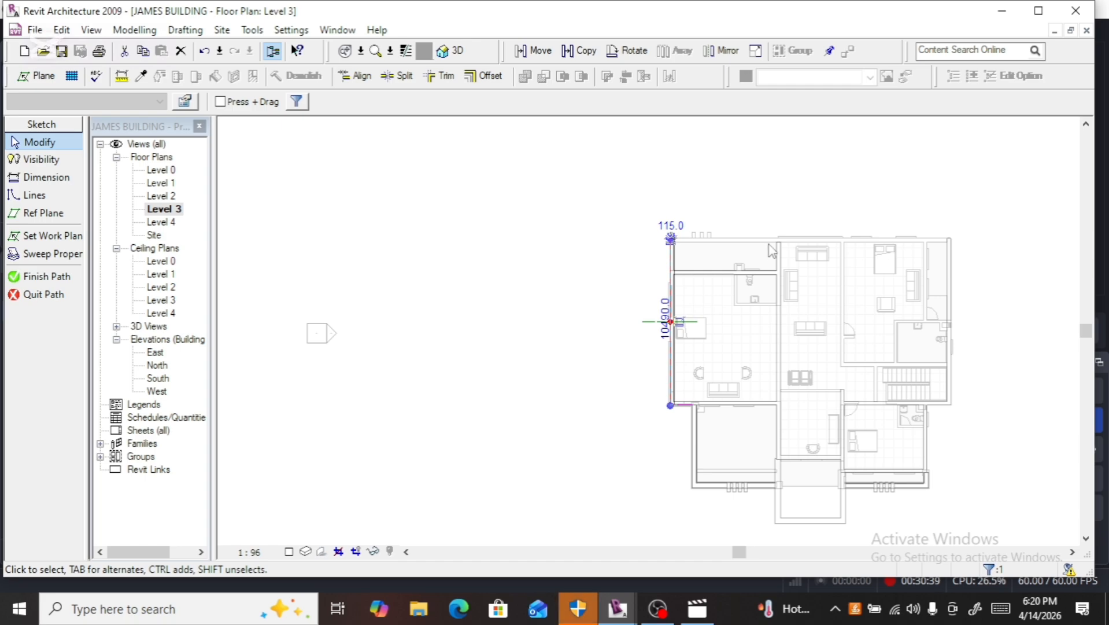
scroll(689, 217, up, 5)
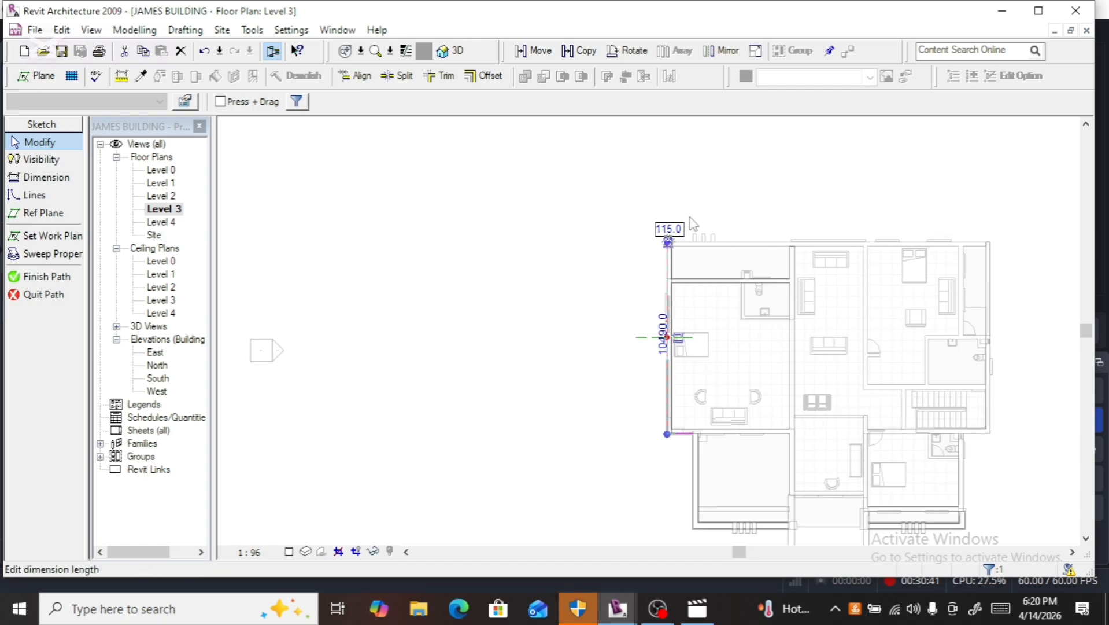
scroll(651, 284, up, 3)
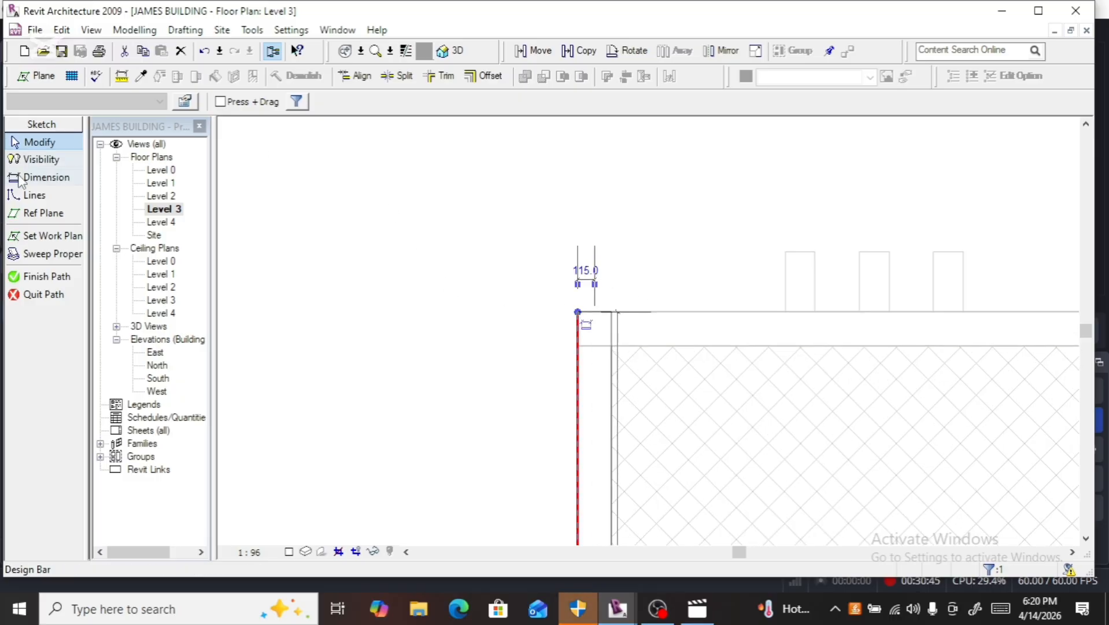
click(32, 195)
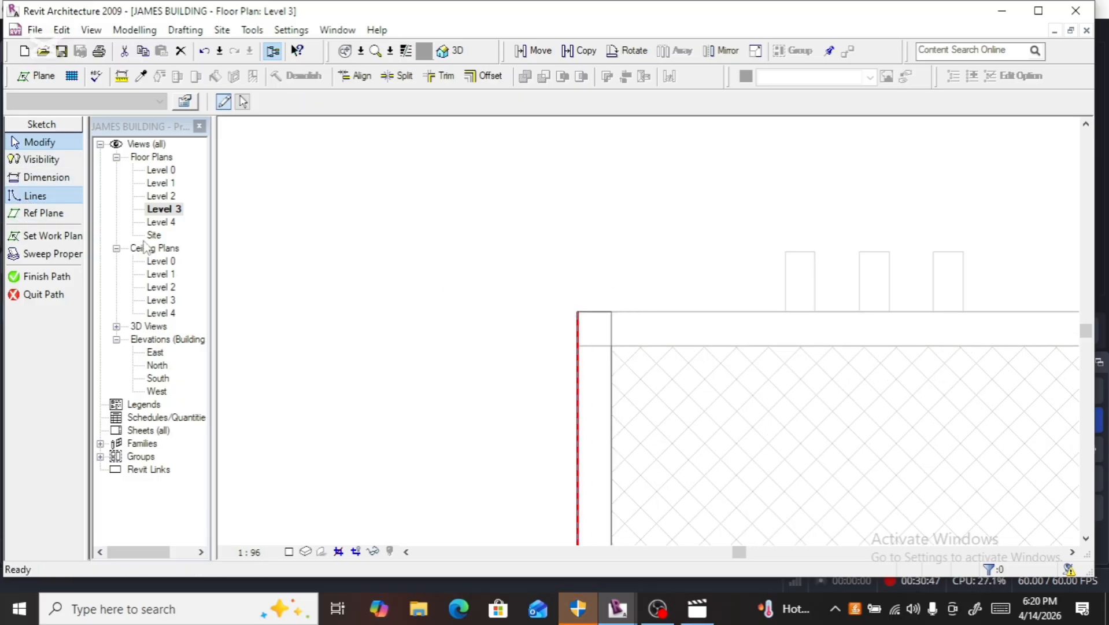
click(578, 312)
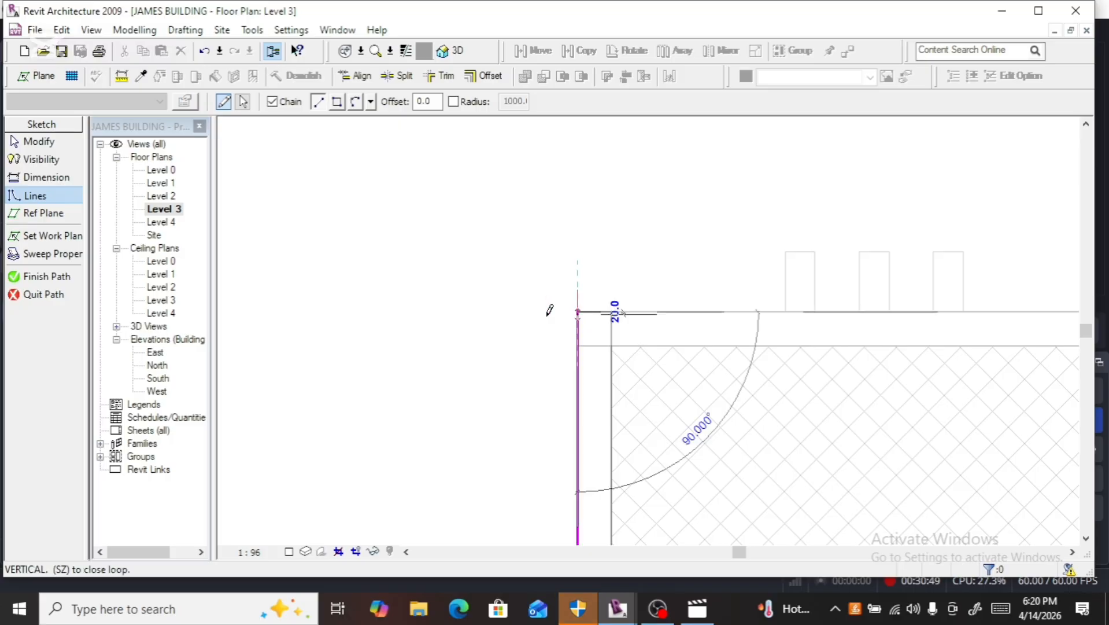
scroll(447, 286, down, 4)
scroll(447, 286, down, 3)
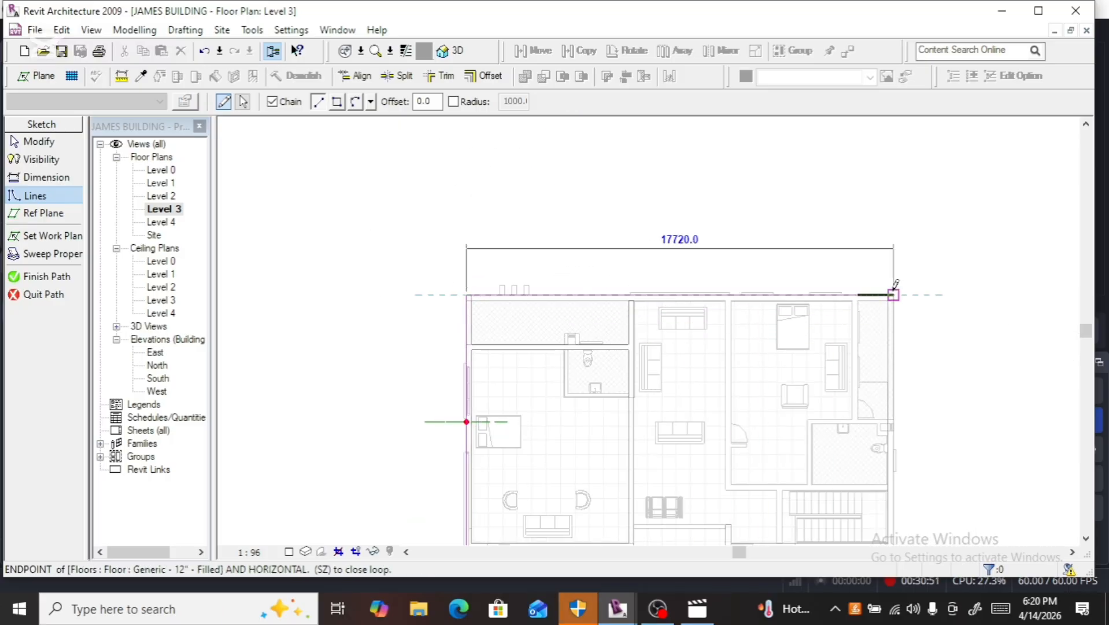
scroll(893, 294, up, 5)
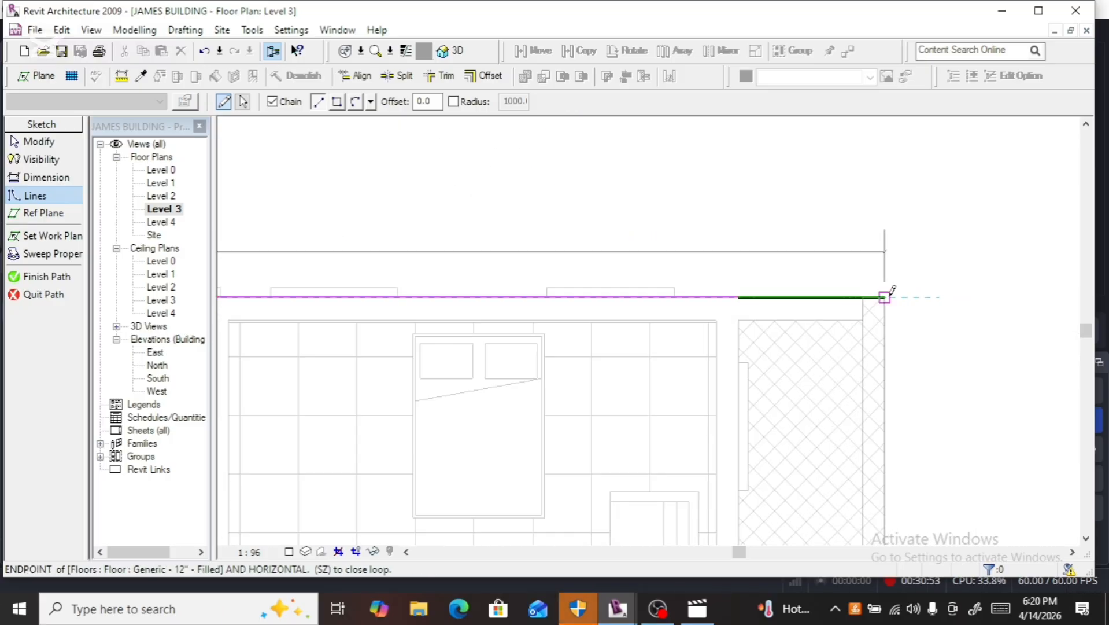
click(891, 293)
Step: Continue the path down the east wall's outer face to the outer corner beside the staircase
scroll(869, 240, down, 3)
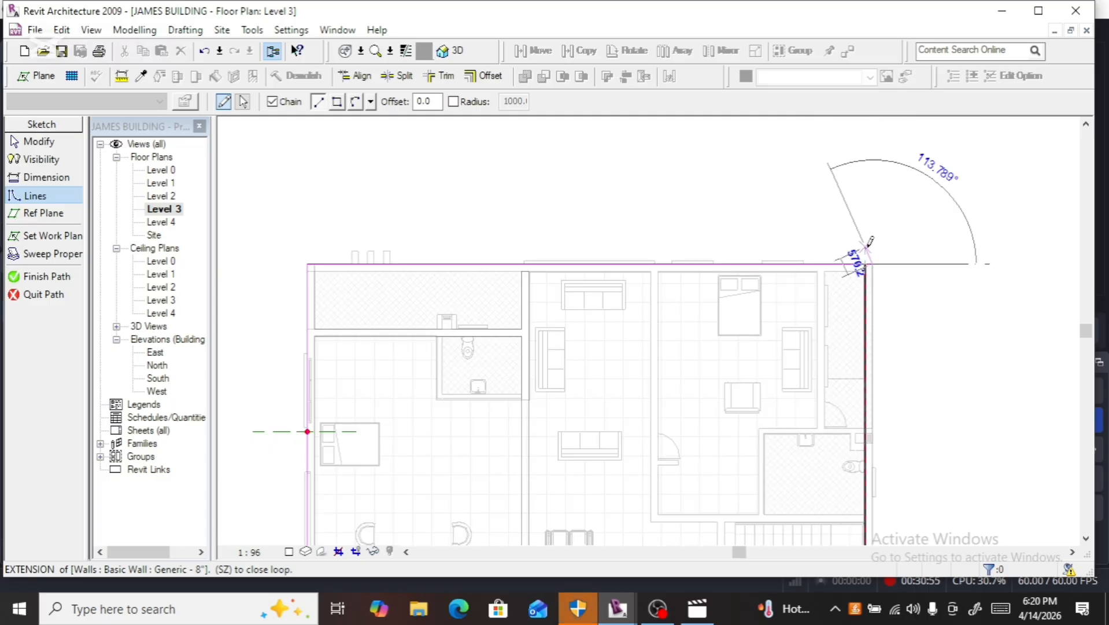
scroll(869, 240, down, 2)
scroll(871, 421, up, 2)
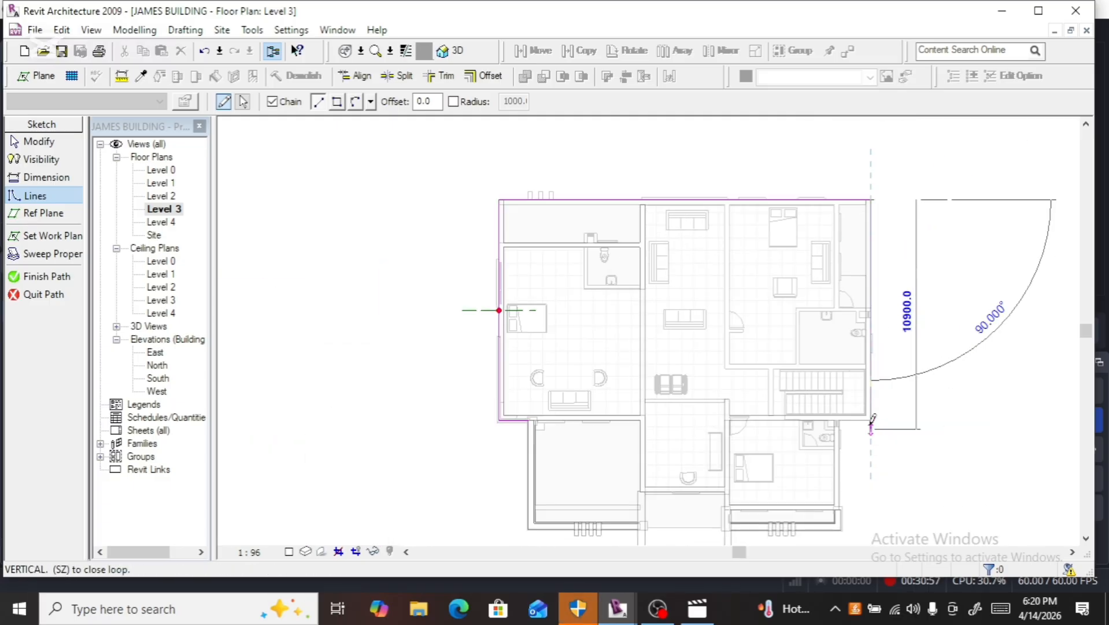
scroll(872, 420, up, 4)
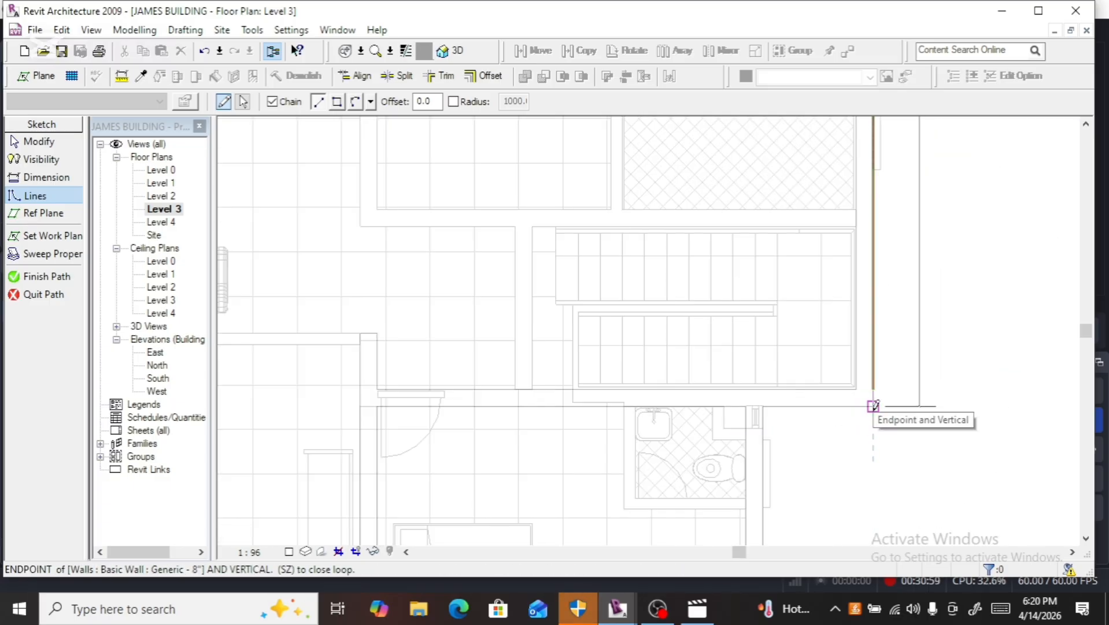
click(873, 406)
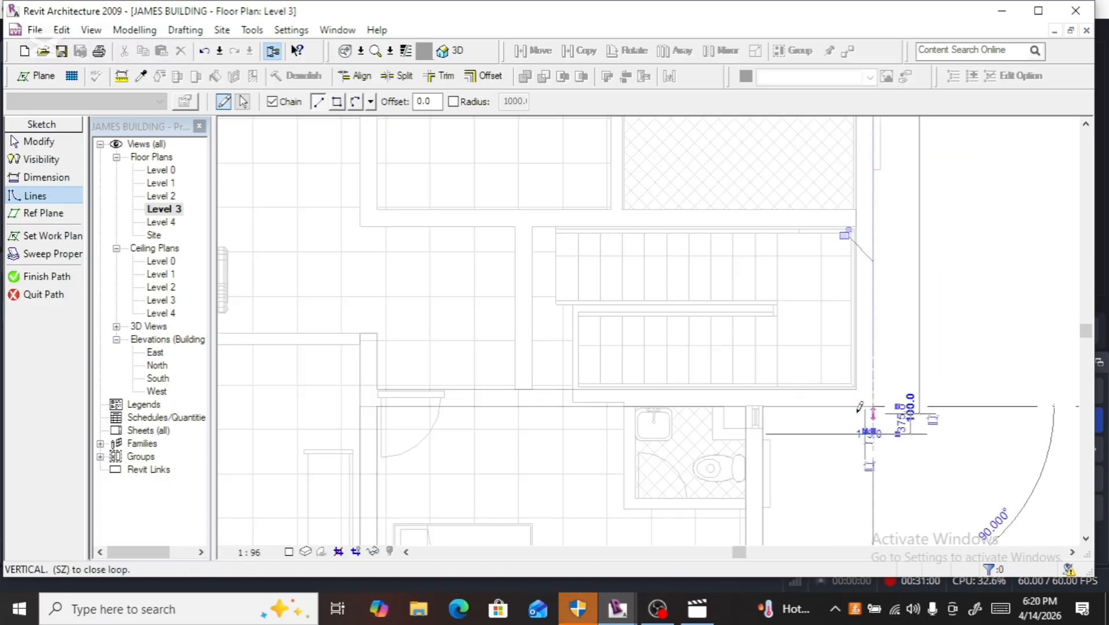
Step: Continue the path along the staircase's south wall to the bathroom wall, and about 4300 mm down the bedroom's outer wall face
click(763, 406)
scroll(761, 358, down, 4)
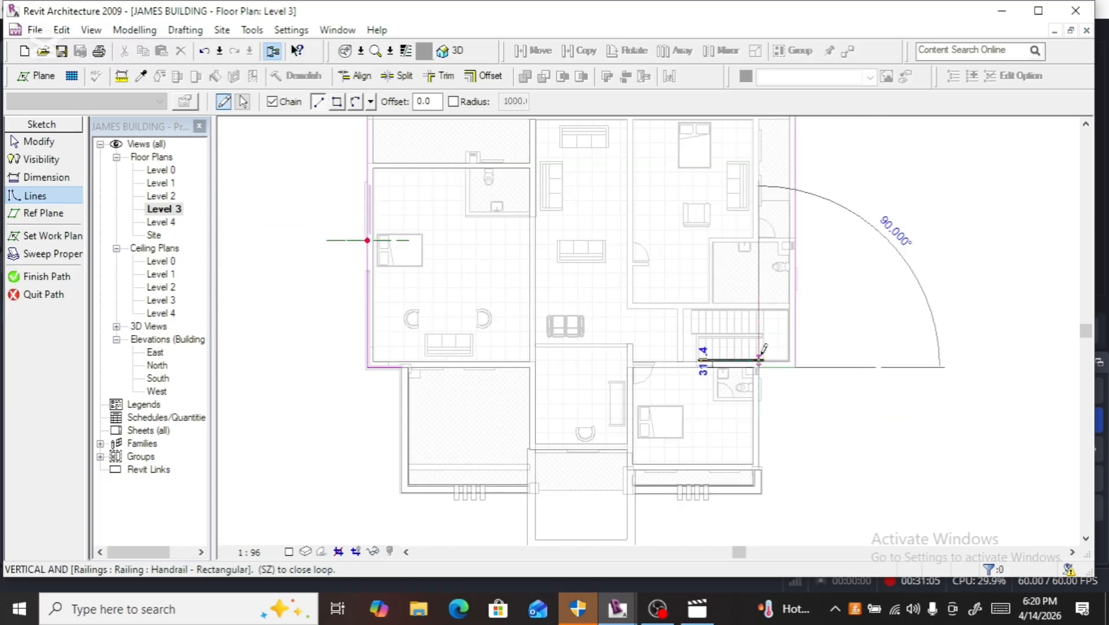
scroll(761, 463, up, 3)
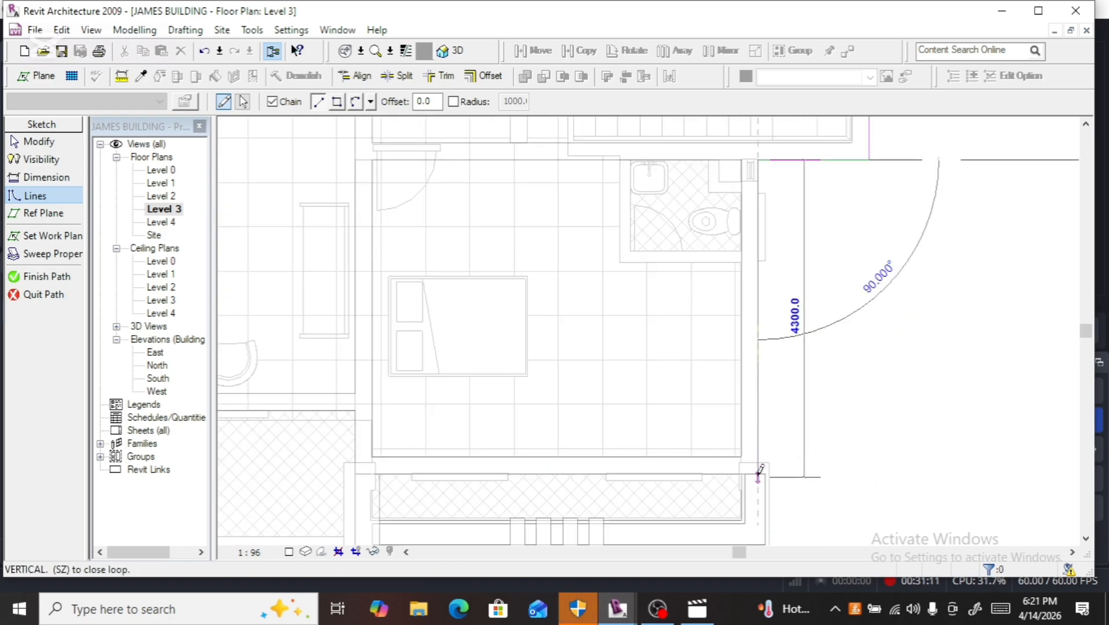
click(758, 475)
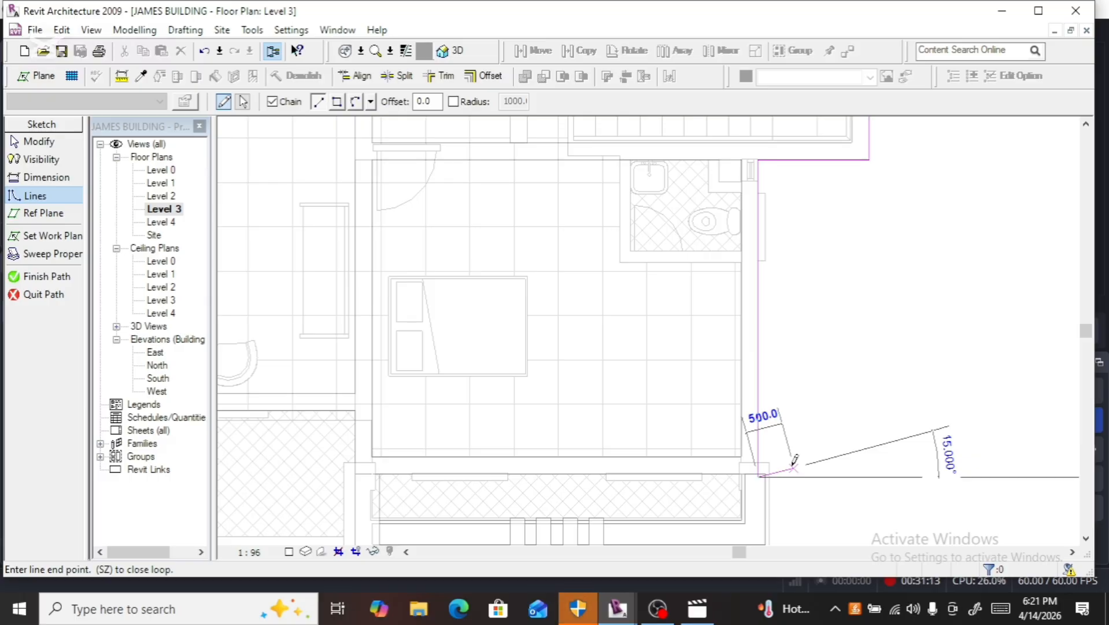
key(Escape)
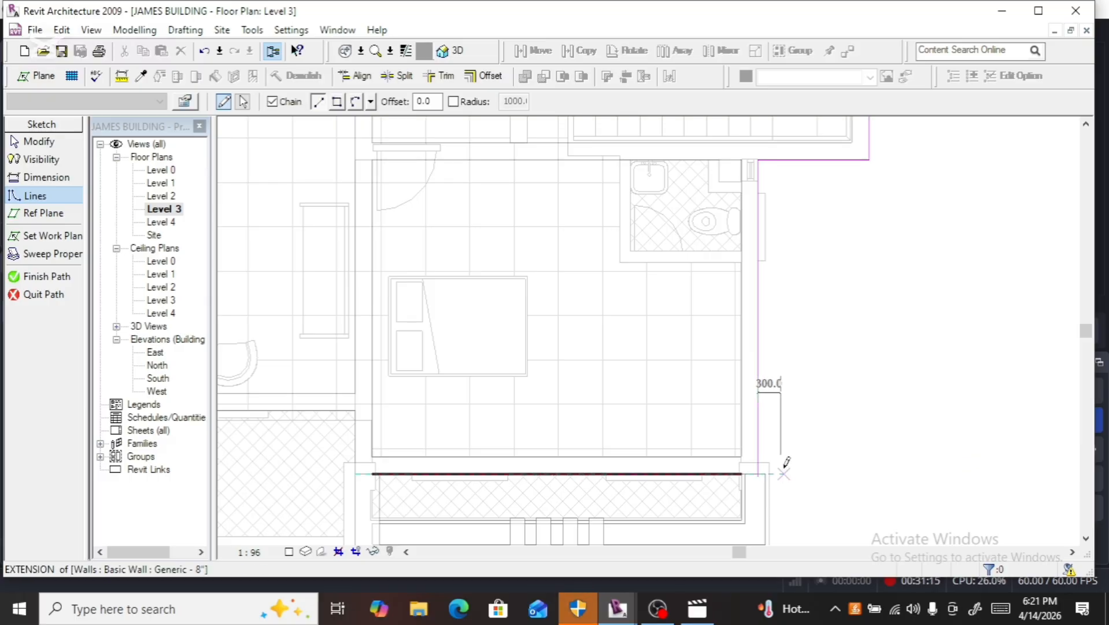
Step: Finish the edited path, the sweep and the mass
click(51, 277)
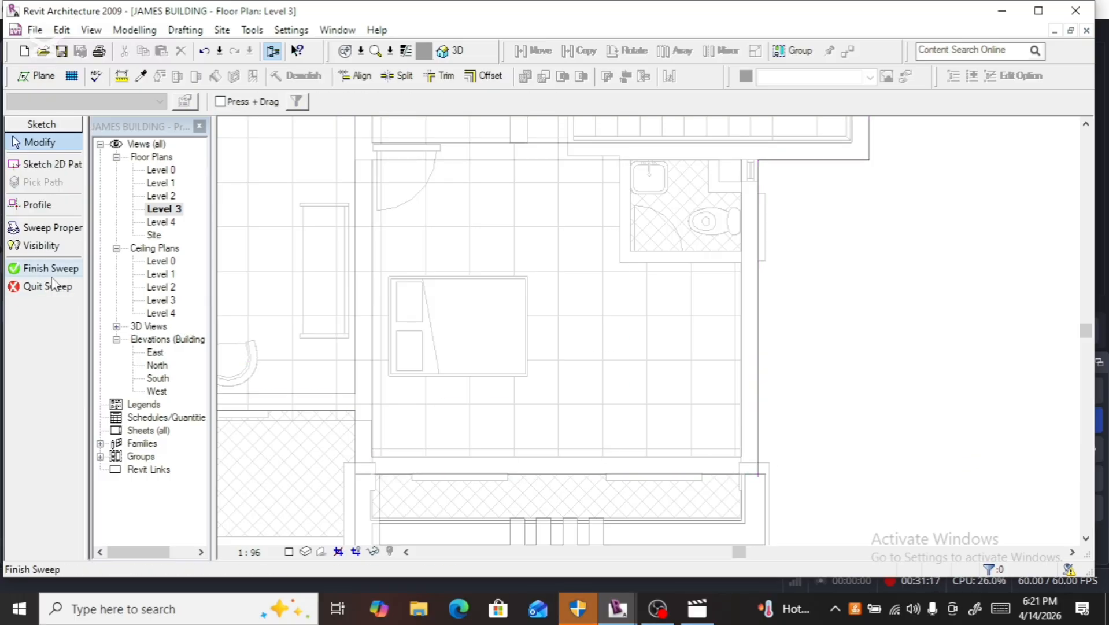
click(52, 270)
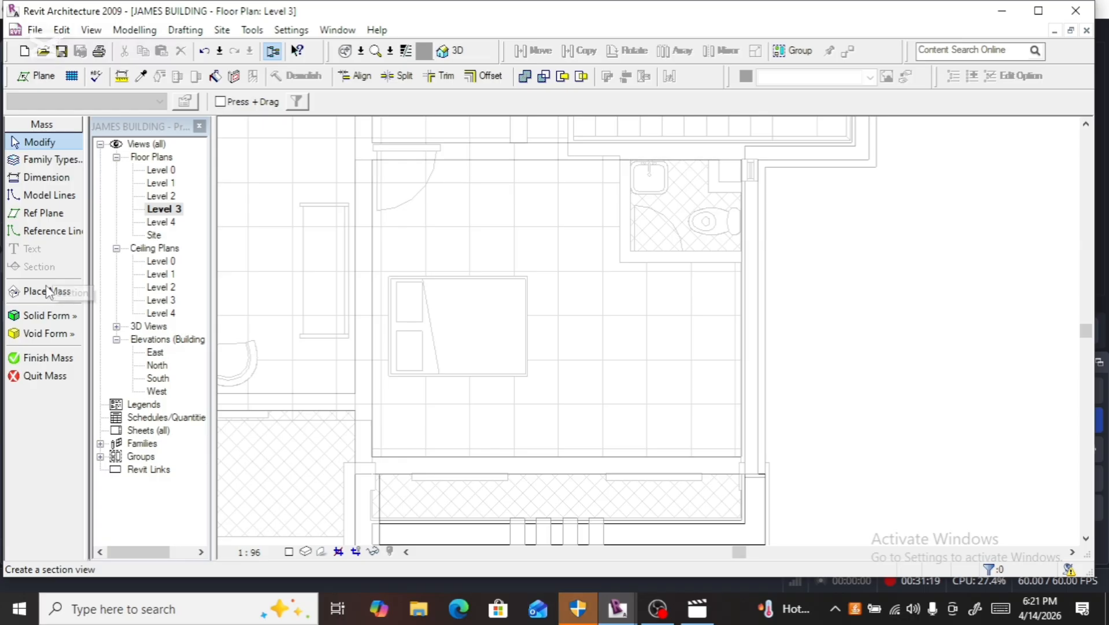
click(52, 358)
click(56, 359)
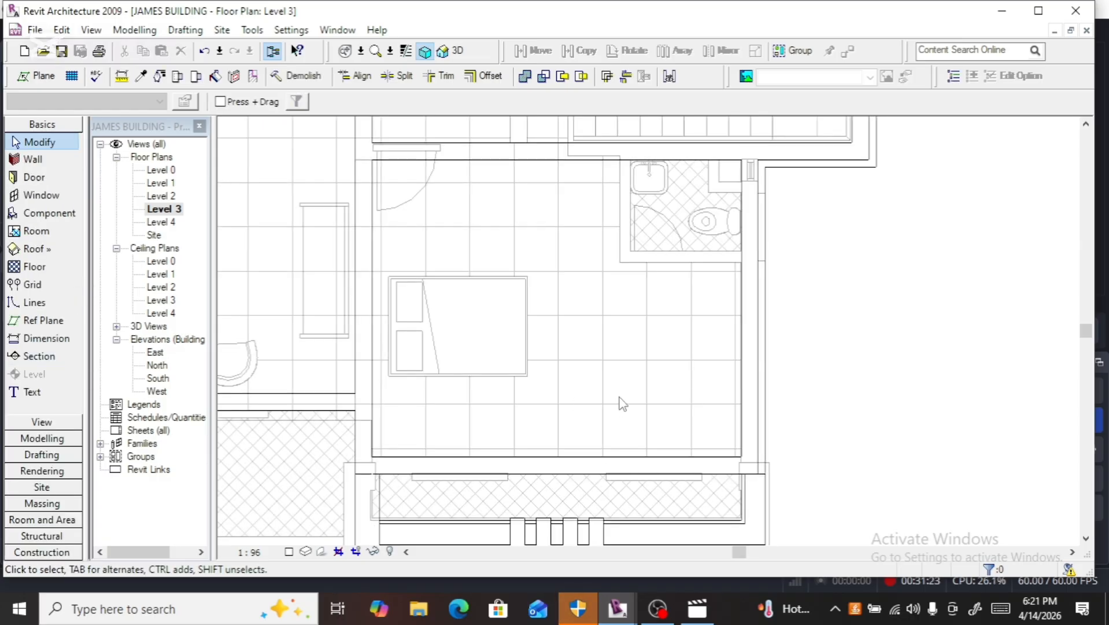
Step: Open the 3D view and inspect the sweep bands along the building's facade
click(463, 53)
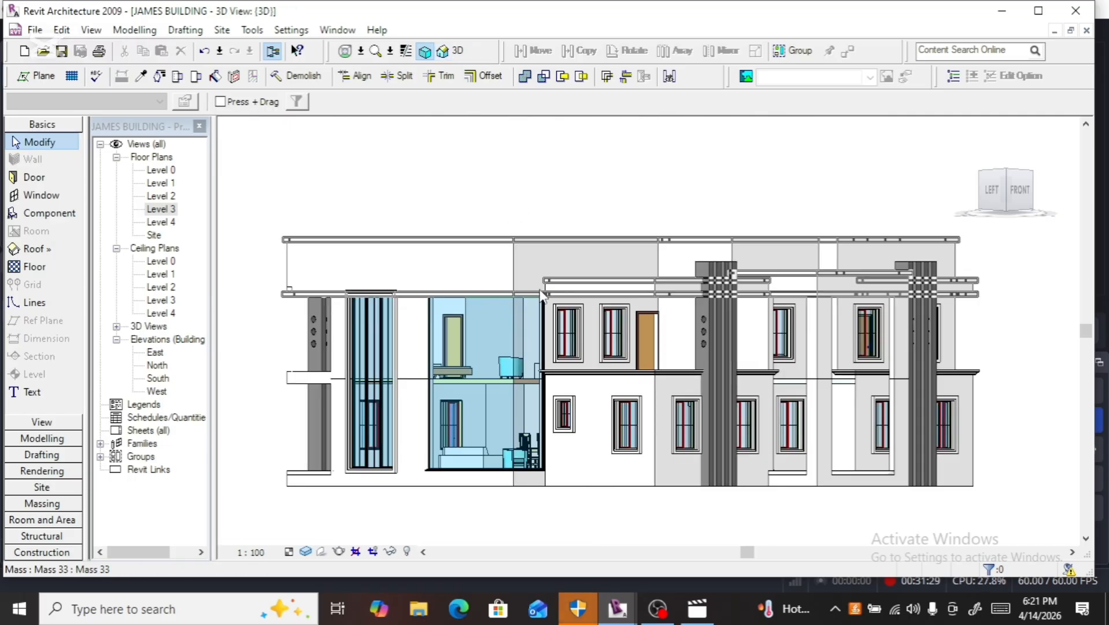
scroll(539, 291, up, 5)
scroll(641, 240, down, 5)
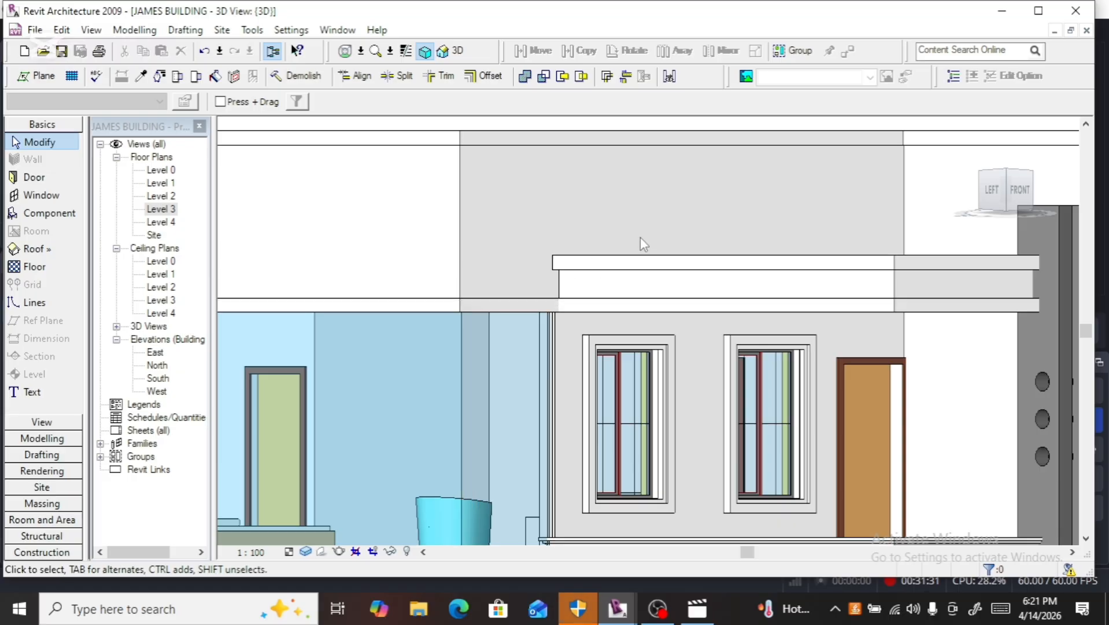
Step: Examine how the Level 3 sweep band meets the tall window's surround on the building's left facade
scroll(430, 263, up, 5)
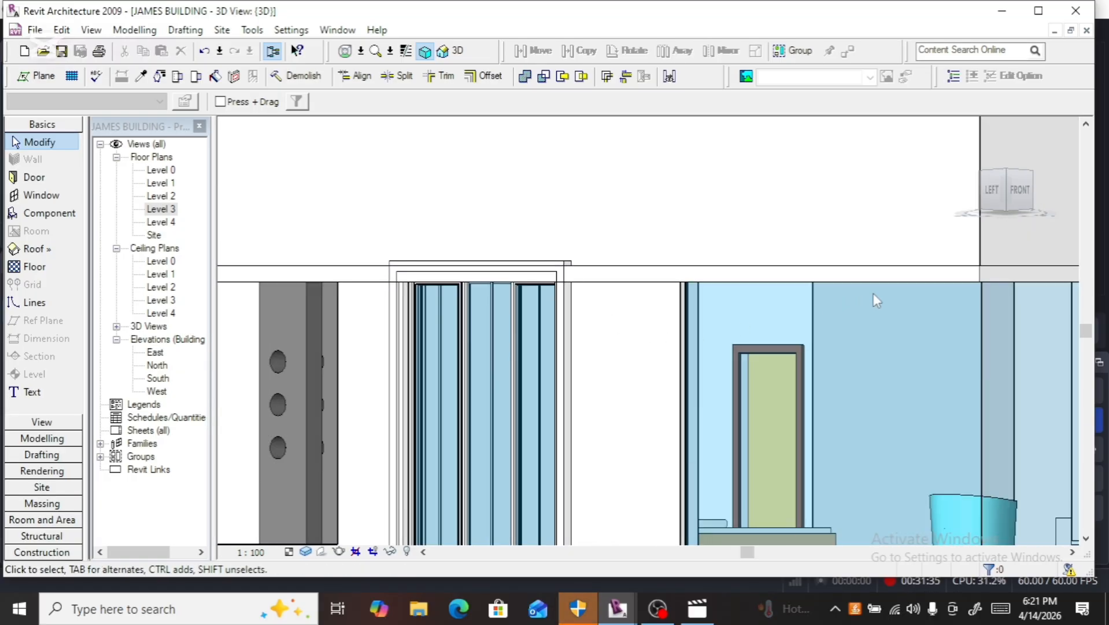
scroll(682, 226, down, 3)
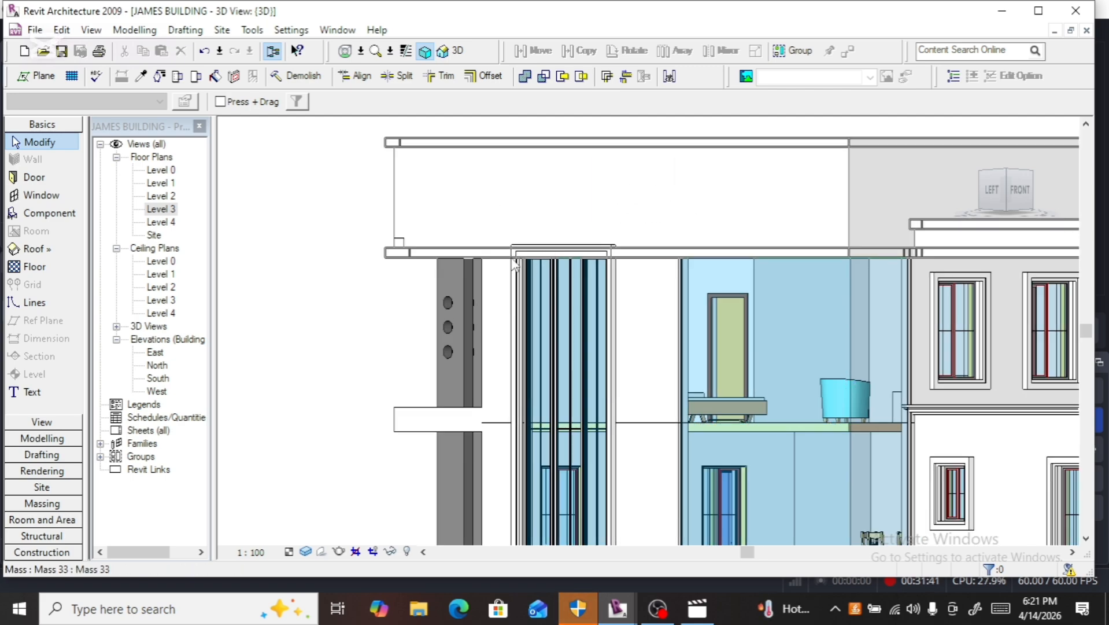
scroll(494, 268, up, 2)
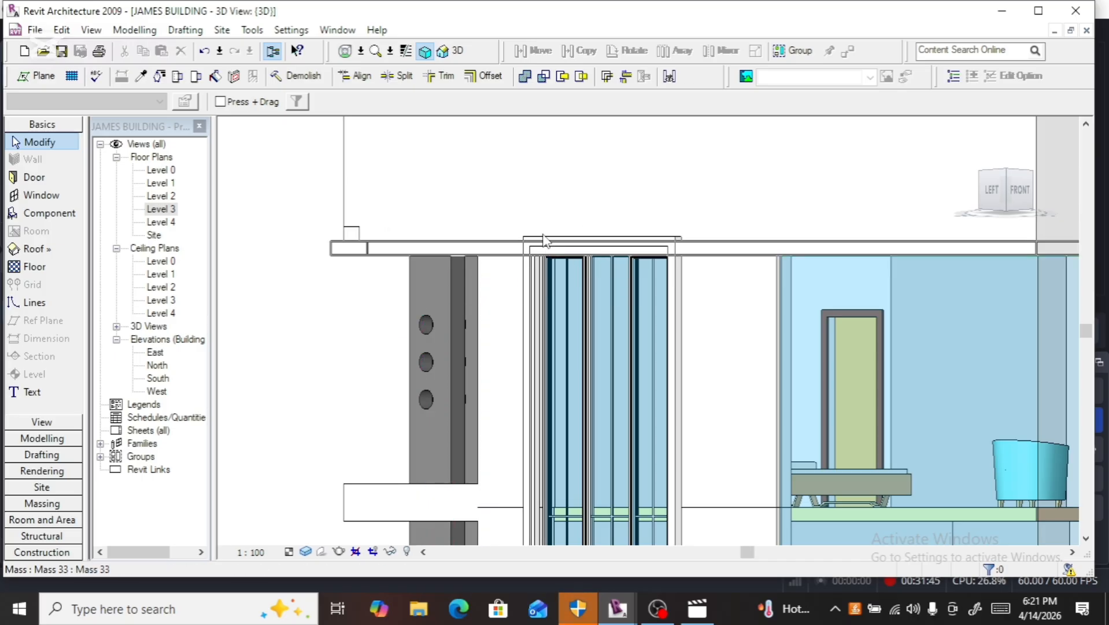
scroll(547, 237, down, 2)
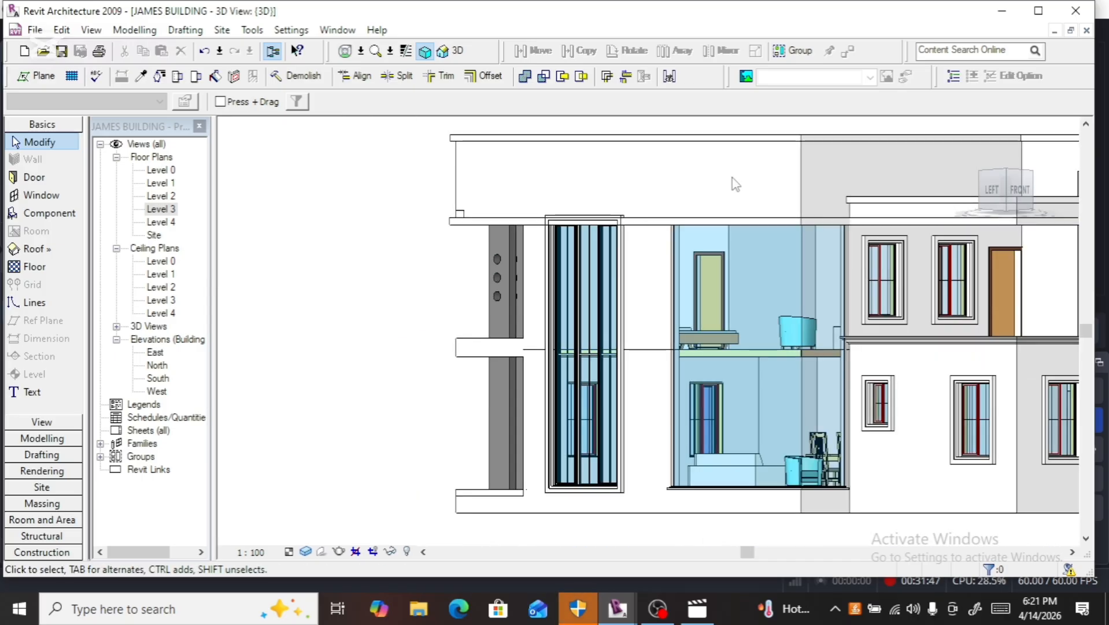
scroll(735, 184, down, 1)
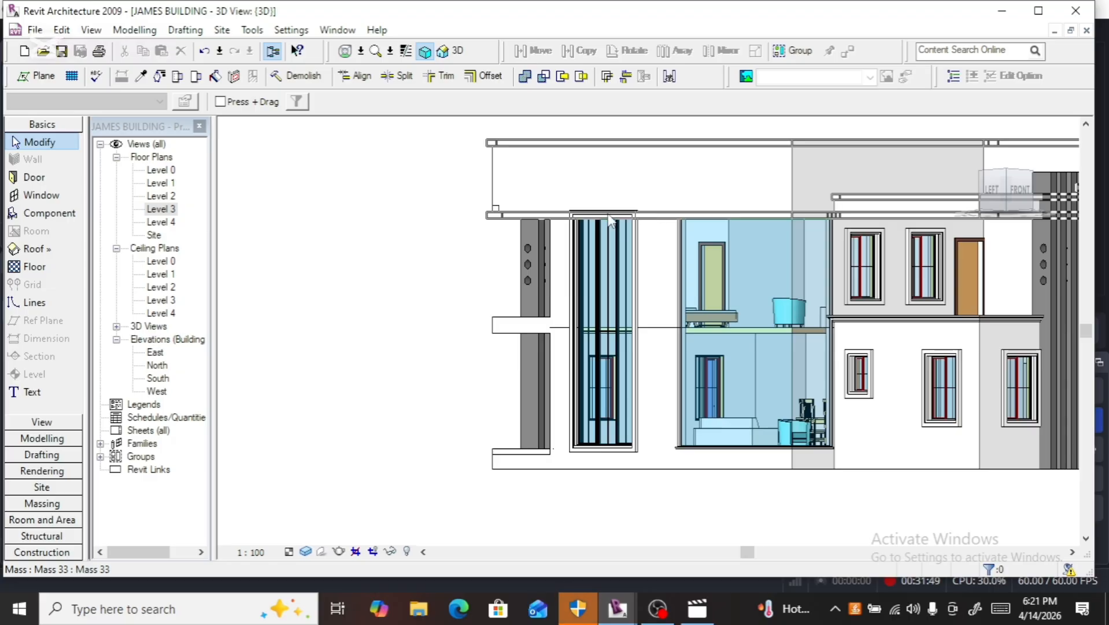
scroll(610, 215, up, 3)
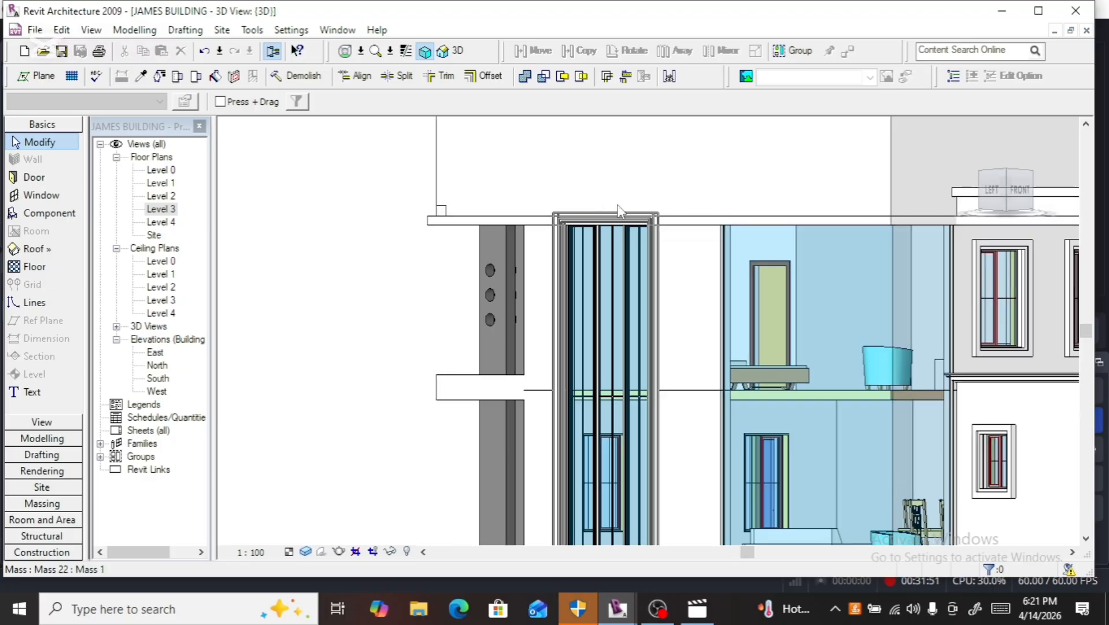
scroll(622, 207, down, 2)
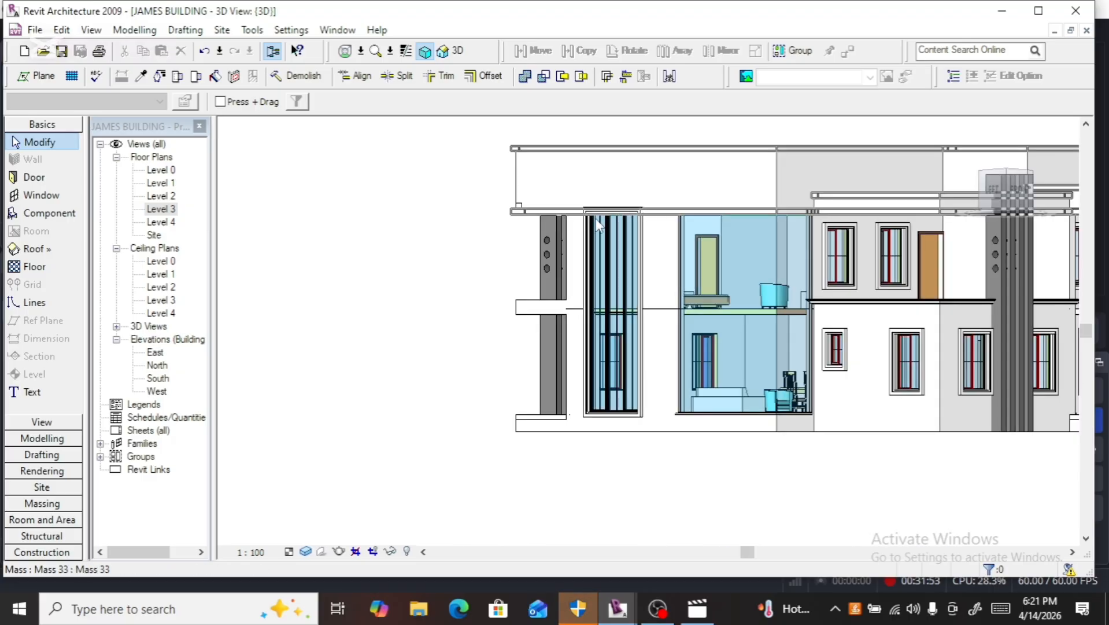
scroll(596, 223, down, 2)
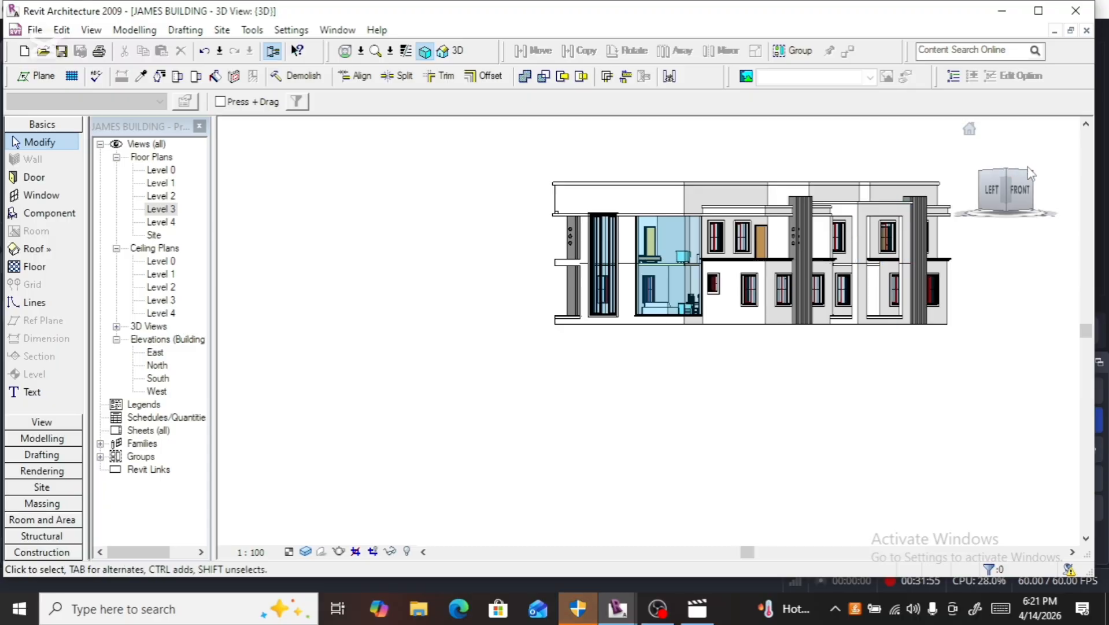
Step: Orbit the 3D view to the building's right side and check the sweep bands along that facade
click(1025, 190)
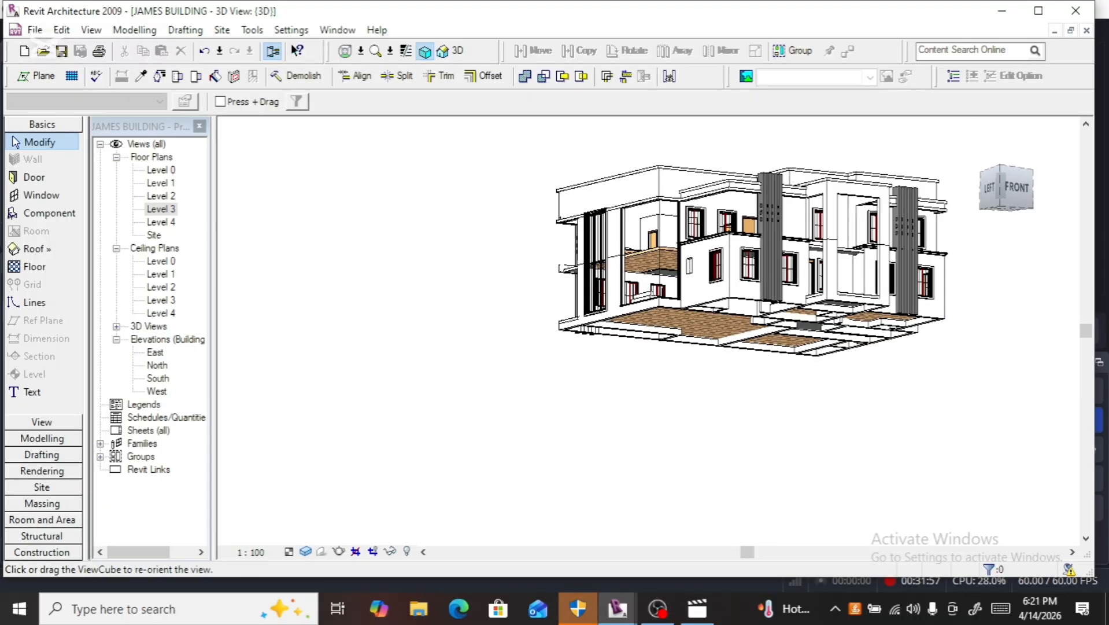
drag(1022, 191, 987, 172)
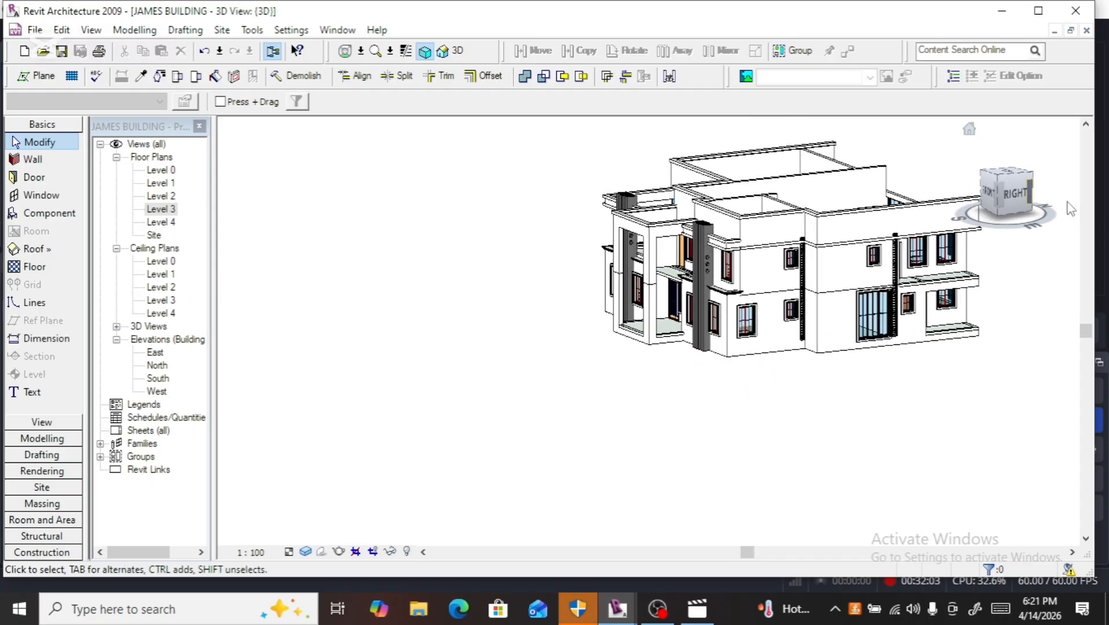
click(1003, 194)
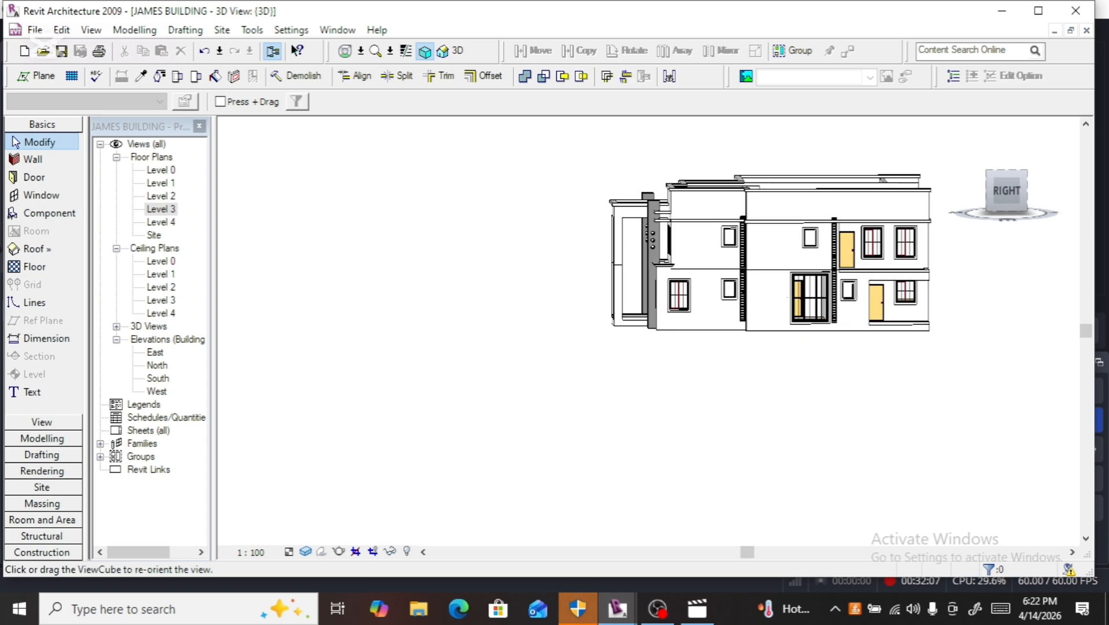
scroll(932, 225, up, 5)
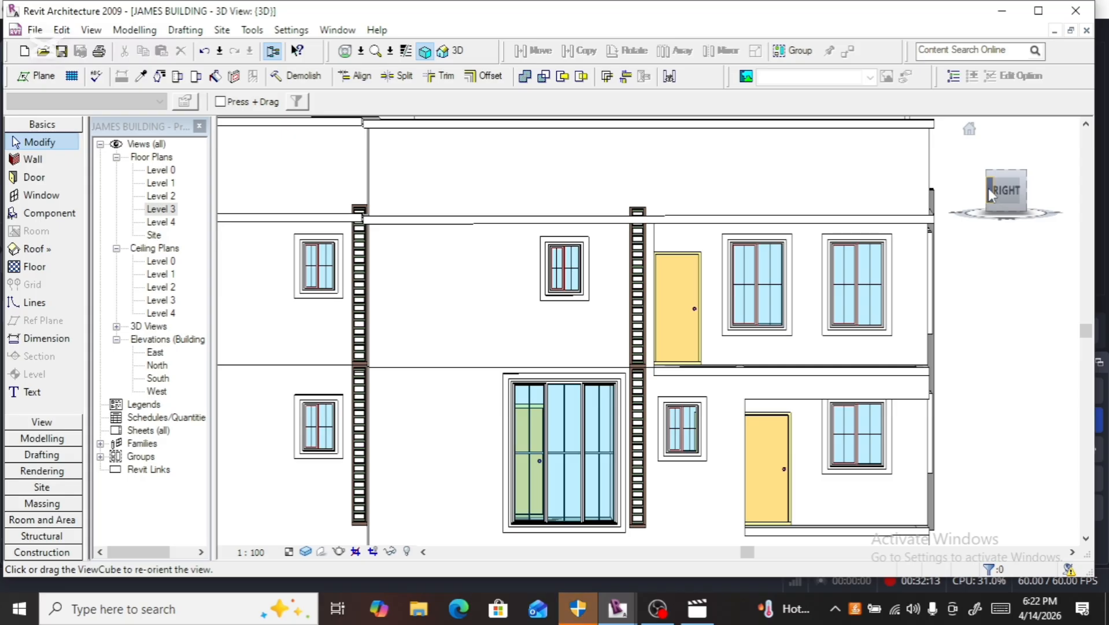
drag(991, 195, 988, 180)
scroll(953, 241, down, 2)
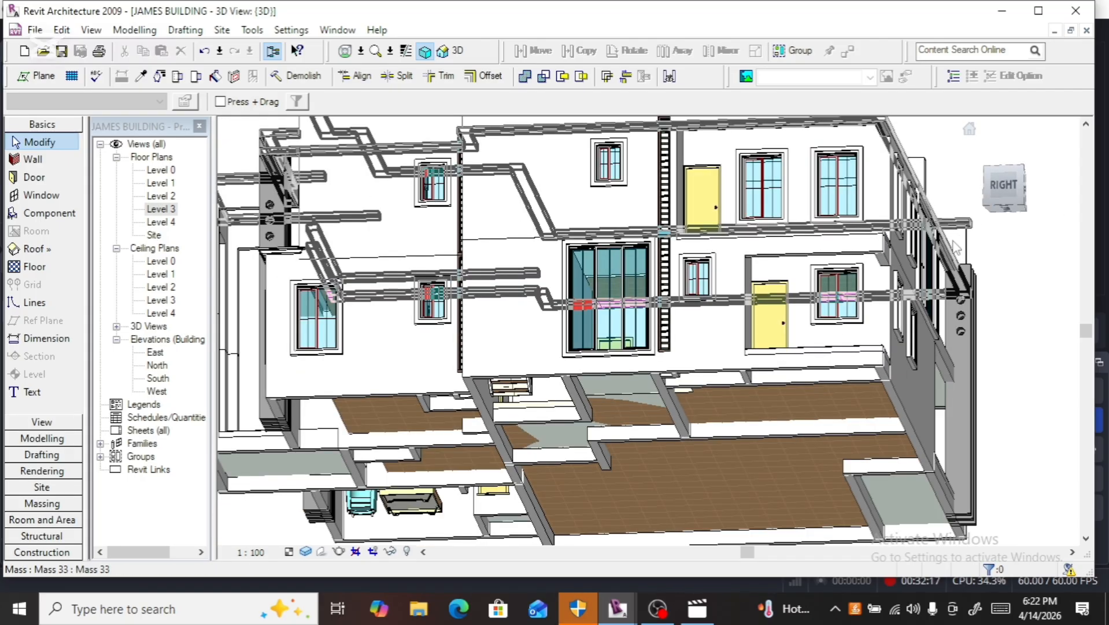
scroll(955, 247, down, 3)
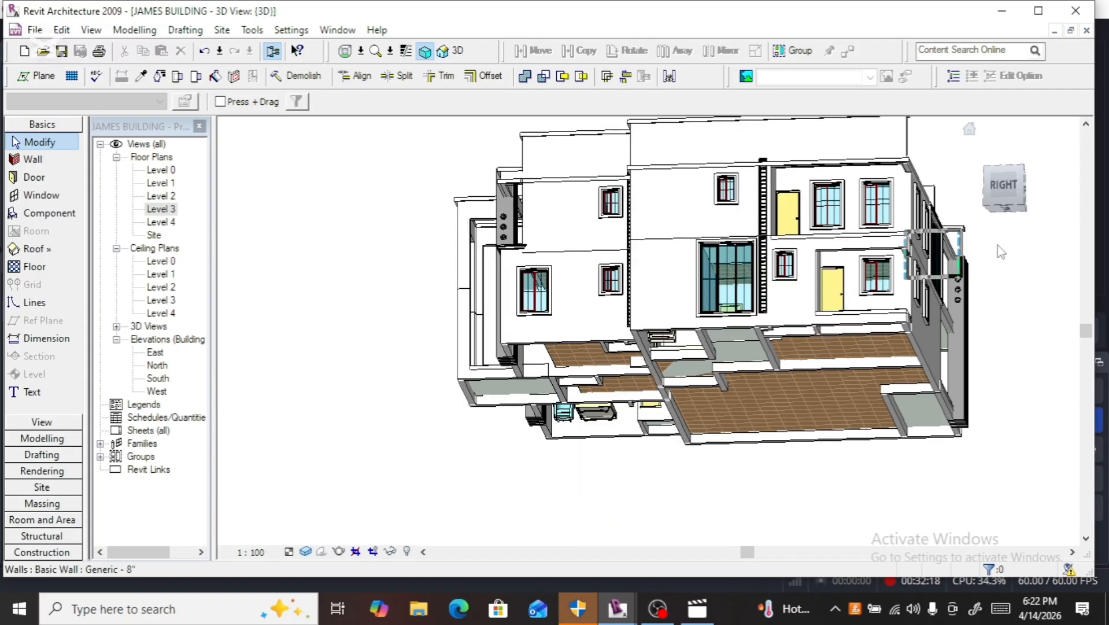
Step: Inspect the band around the corner between the right and back facades and over the large triple casement window
click(1027, 188)
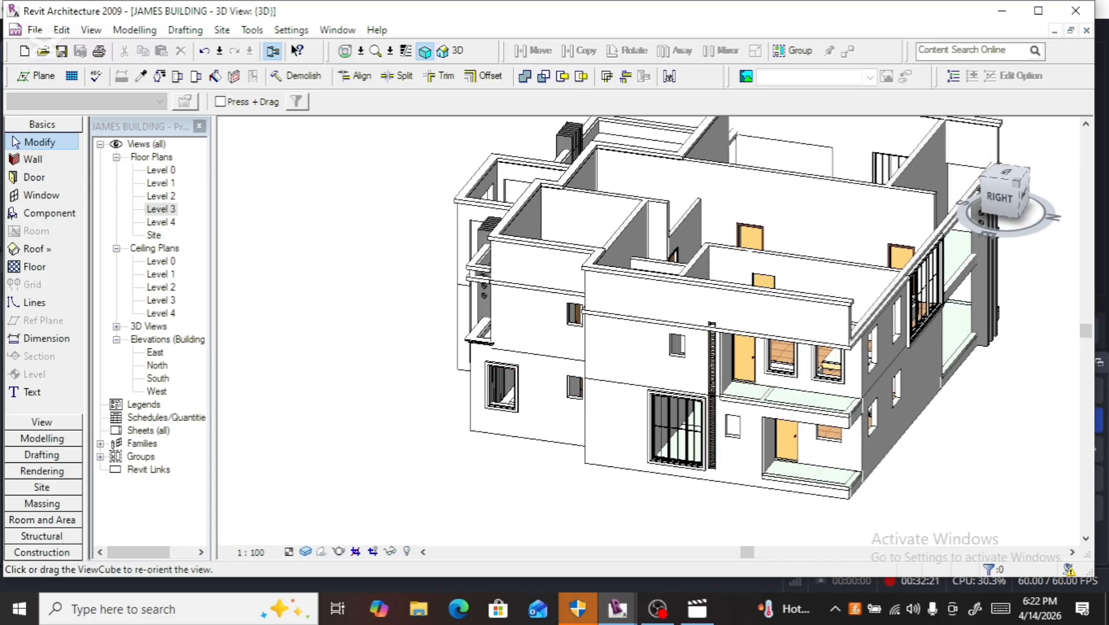
drag(1029, 185, 1023, 183)
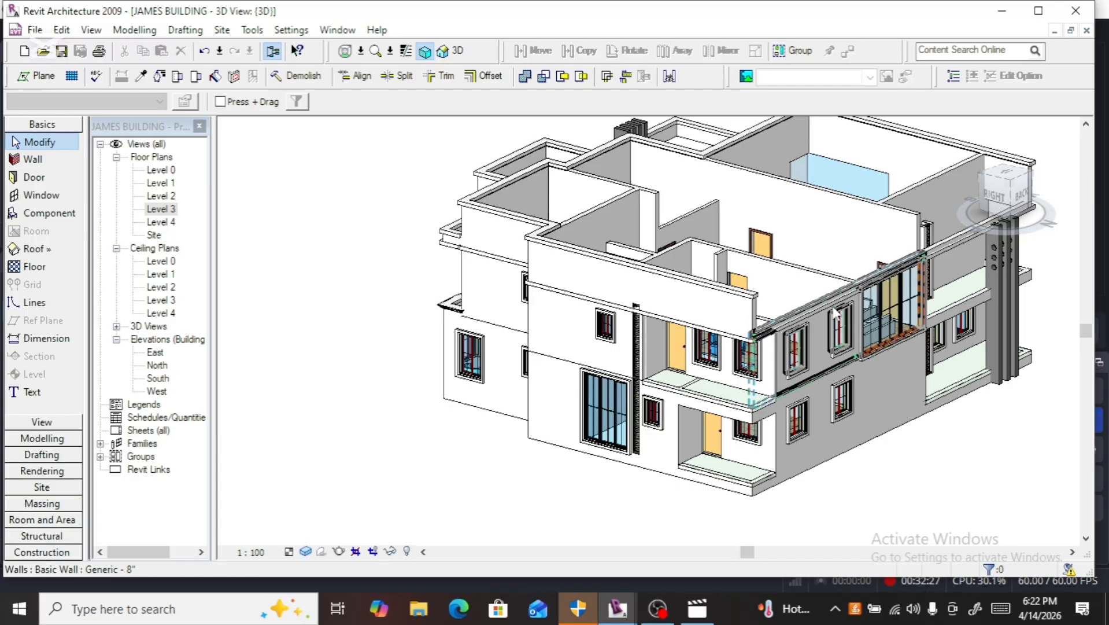
scroll(835, 314, up, 5)
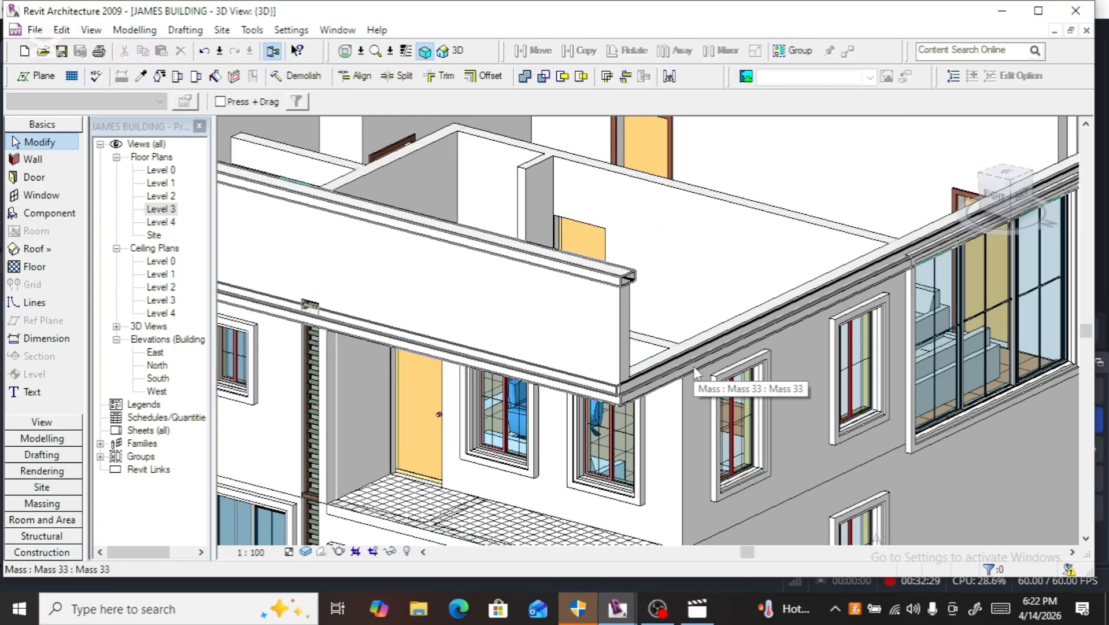
scroll(543, 346, down, 5)
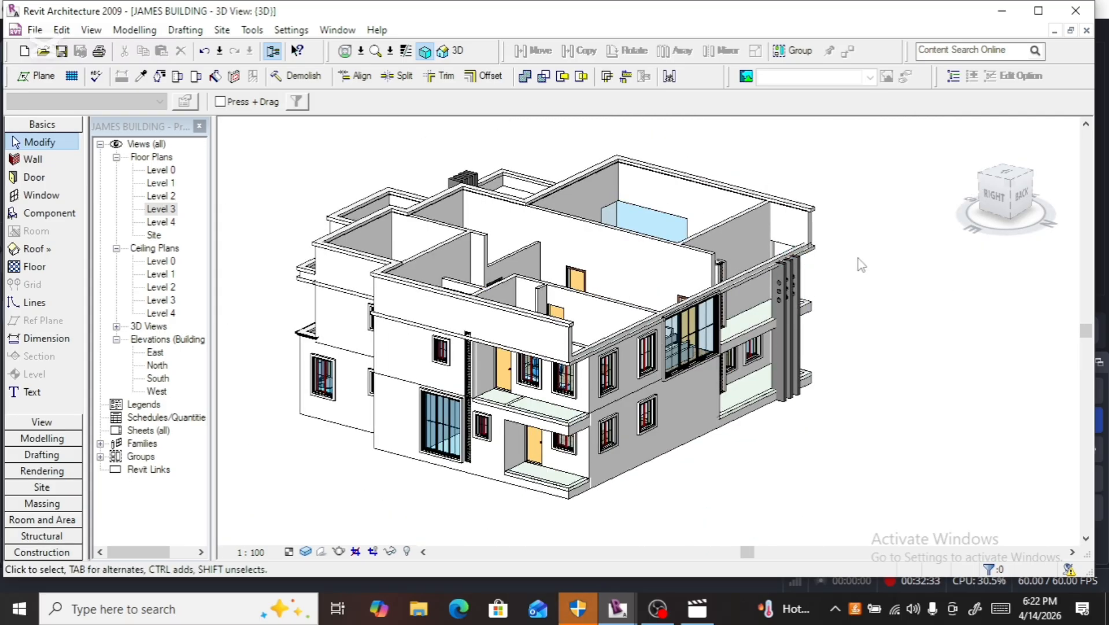
scroll(824, 269, up, 5)
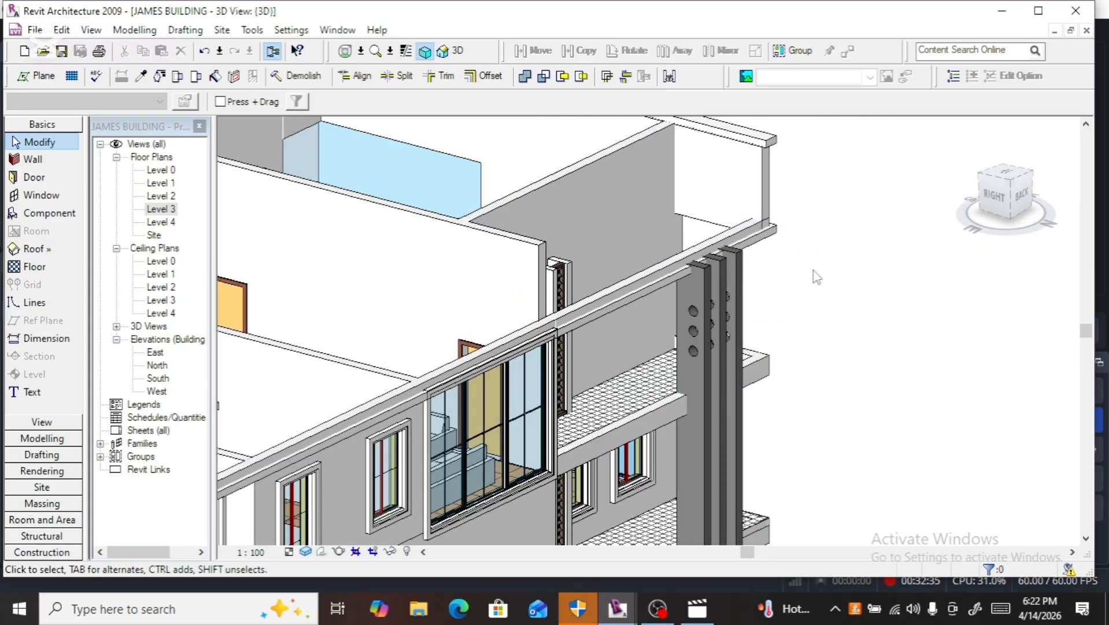
scroll(814, 271, down, 3)
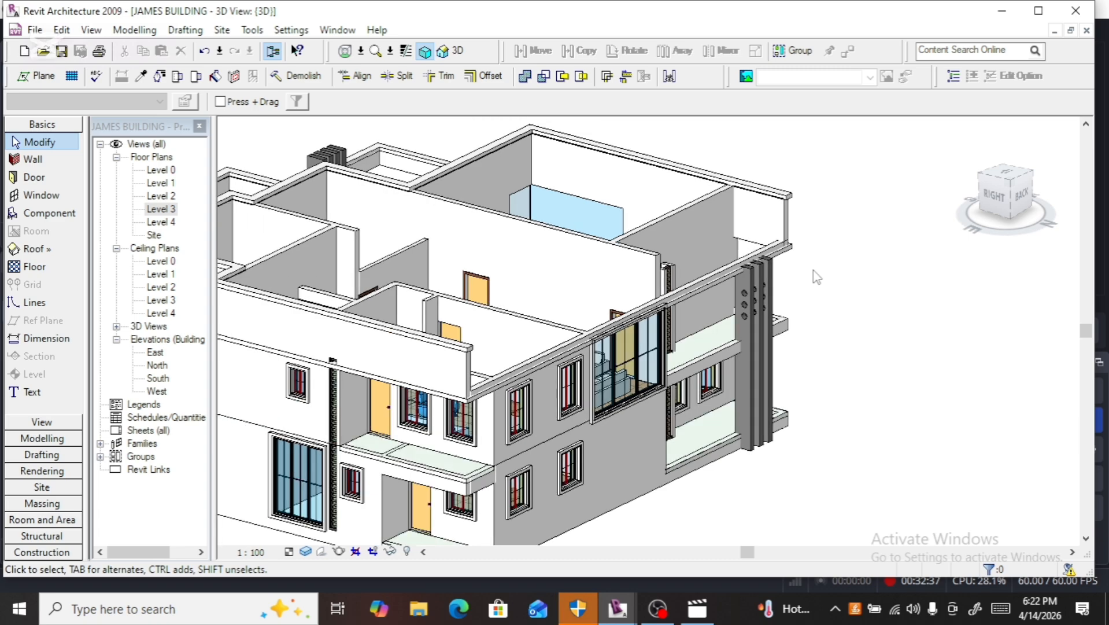
scroll(815, 276, down, 4)
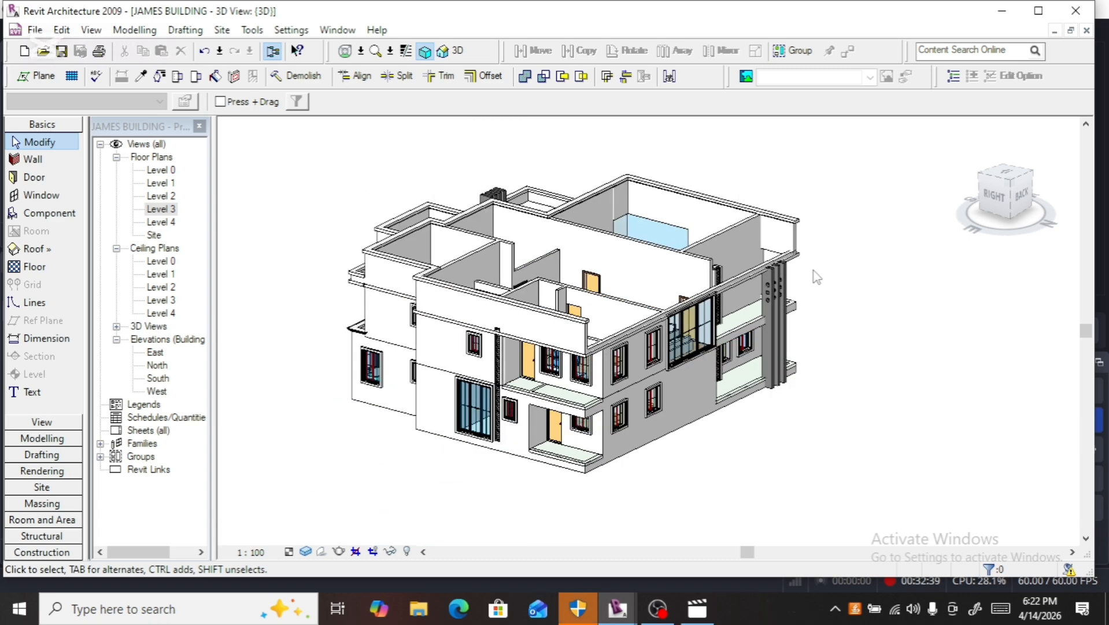
scroll(719, 329, up, 5)
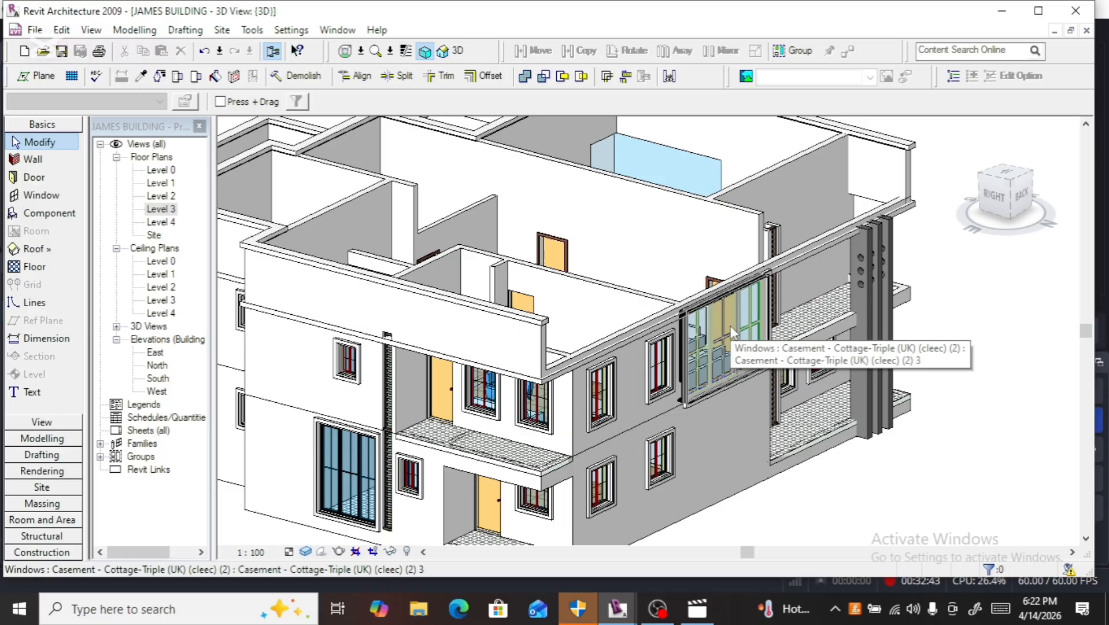
scroll(733, 332, down, 3)
scroll(810, 280, up, 2)
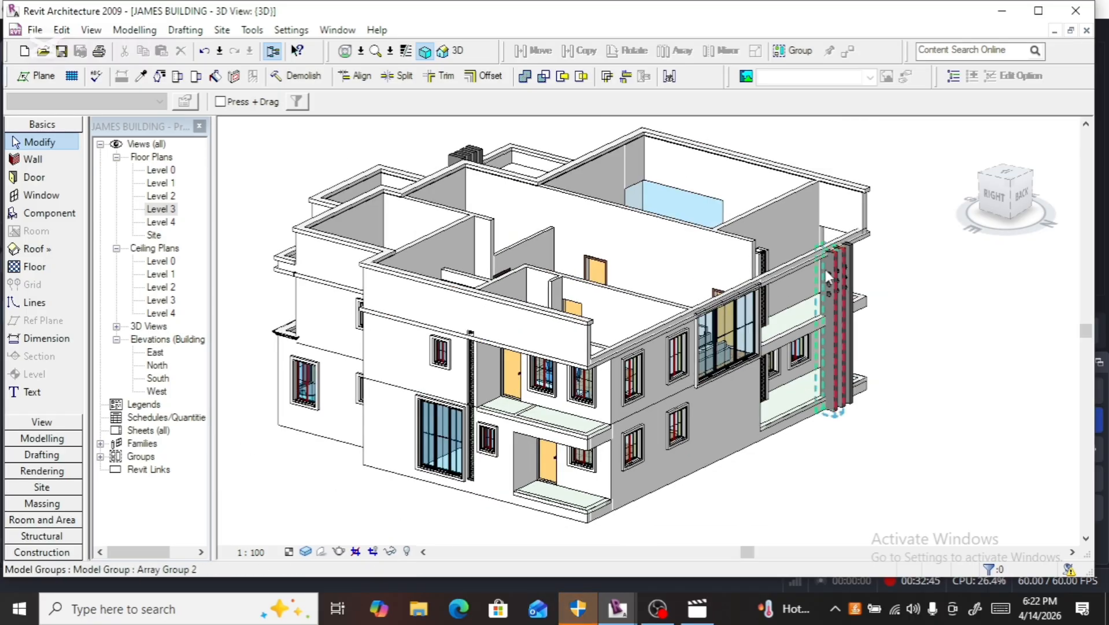
scroll(827, 276, up, 2)
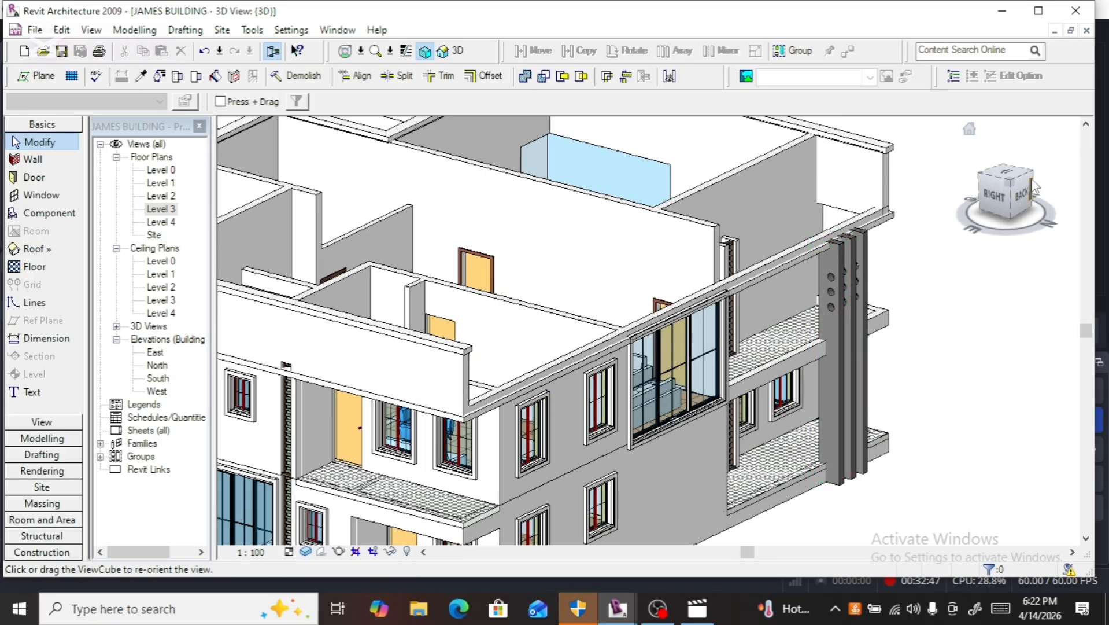
Step: Open the surround mass of the large triple window on the back facade and its sweep for editing
drag(1017, 200, 977, 201)
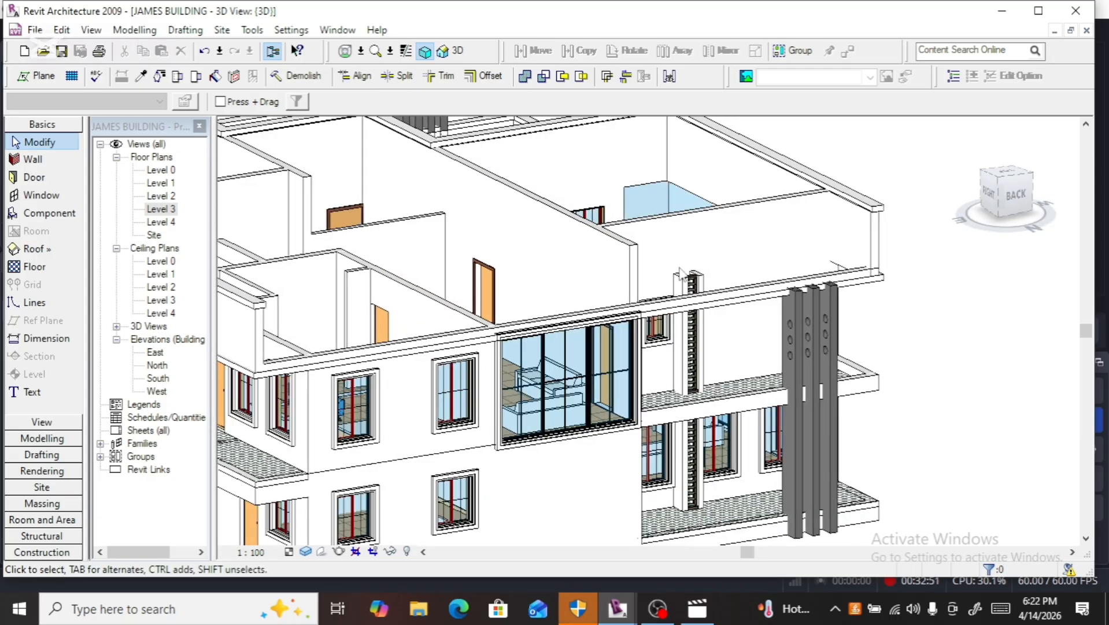
scroll(647, 303, up, 3)
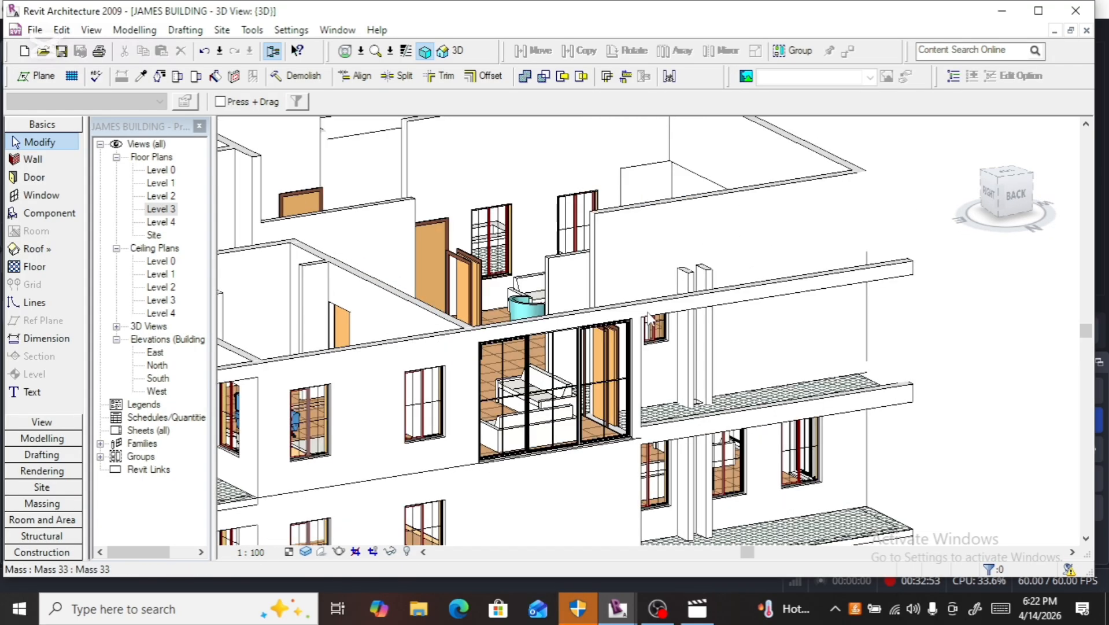
scroll(648, 315, up, 1)
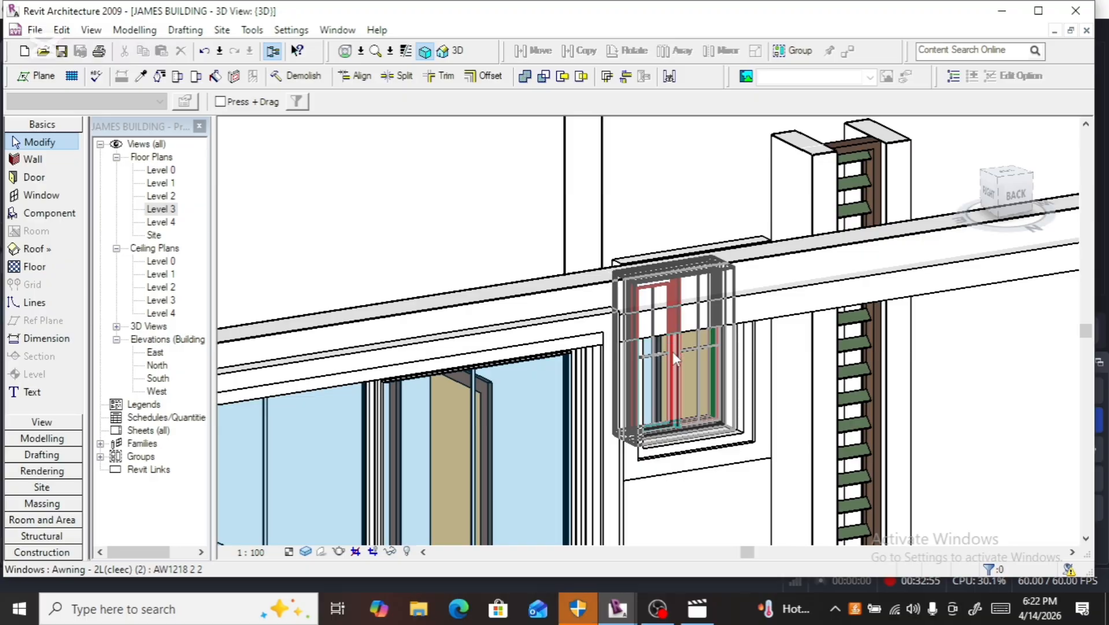
scroll(668, 301, down, 3)
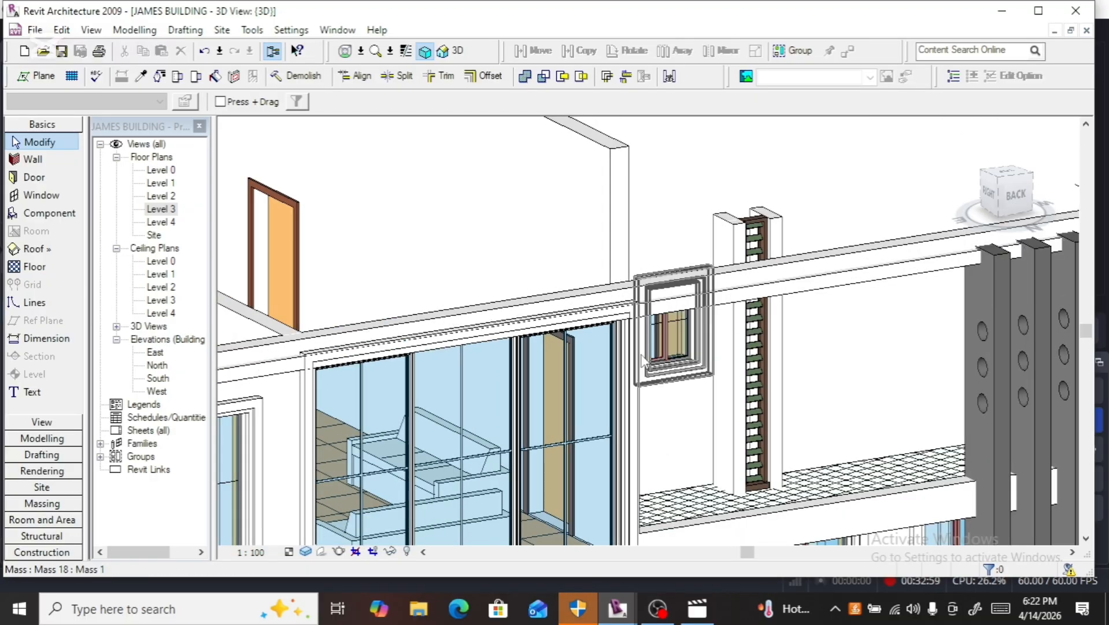
click(633, 386)
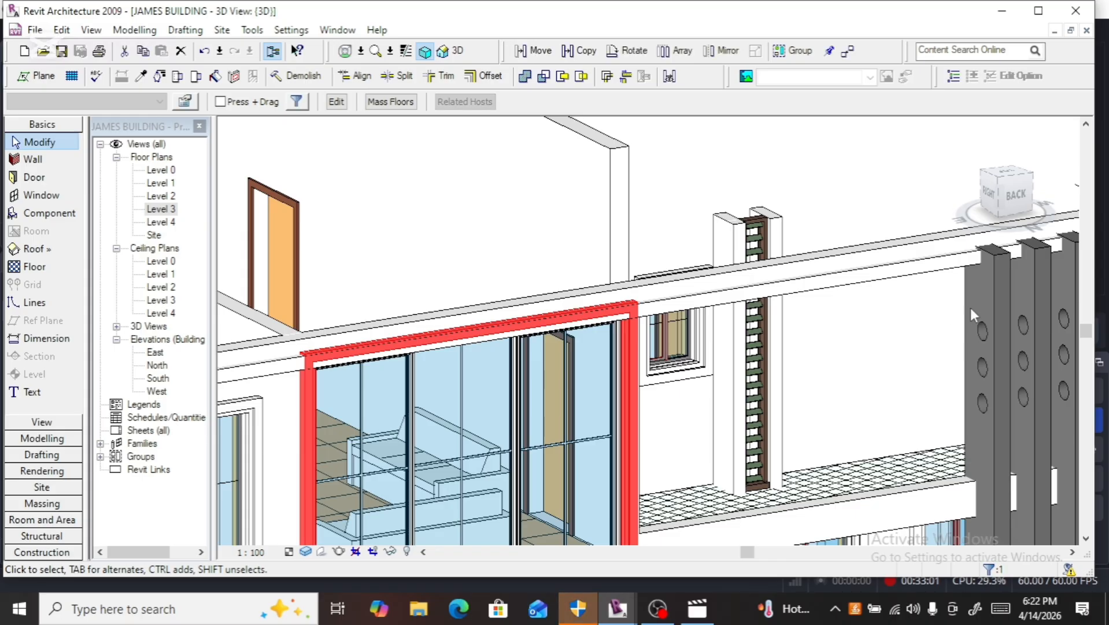
click(1010, 194)
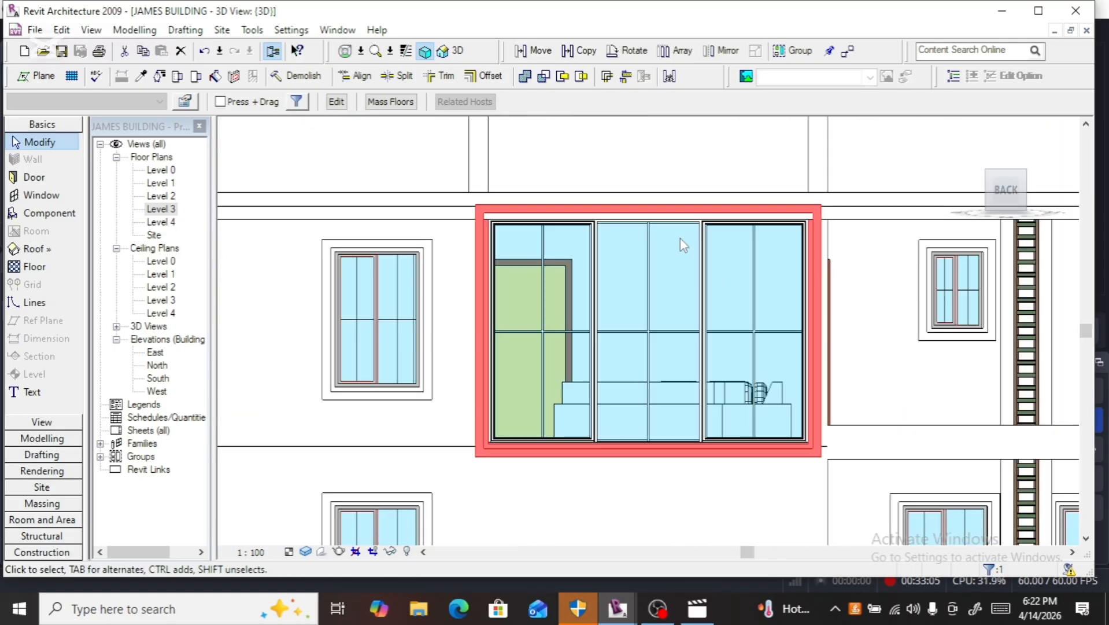
scroll(681, 243, up, 4)
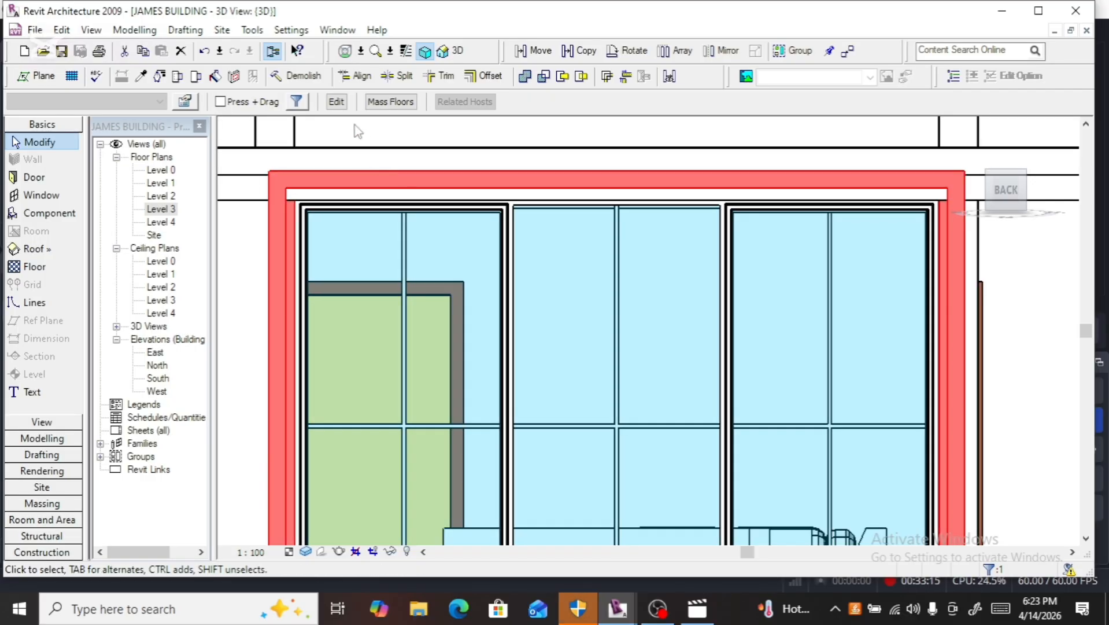
click(336, 104)
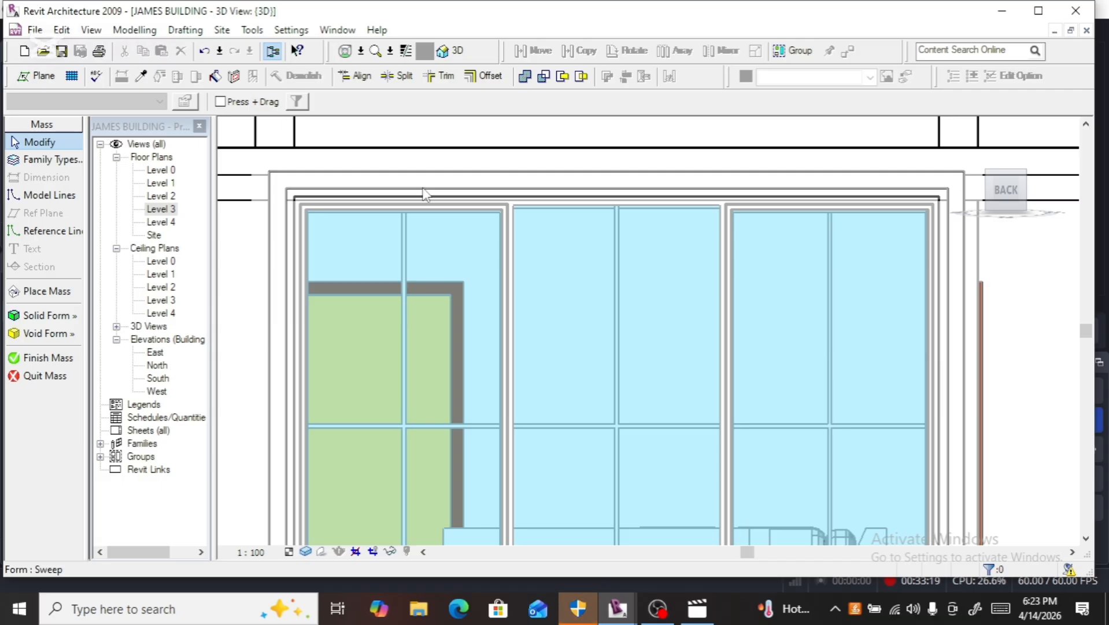
scroll(442, 208, down, 3)
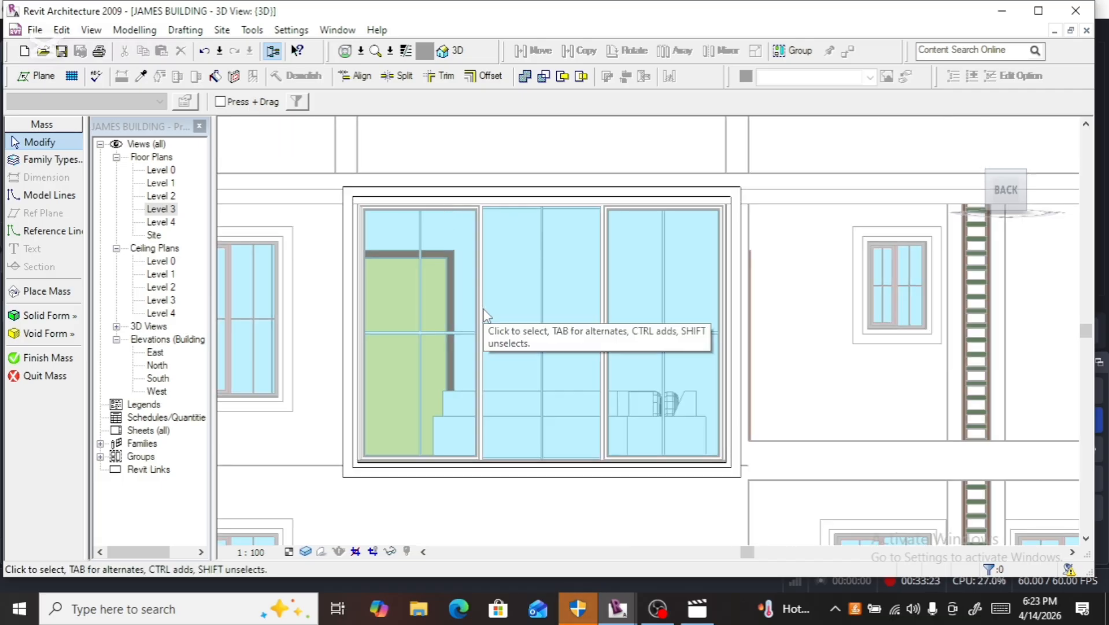
click(483, 212)
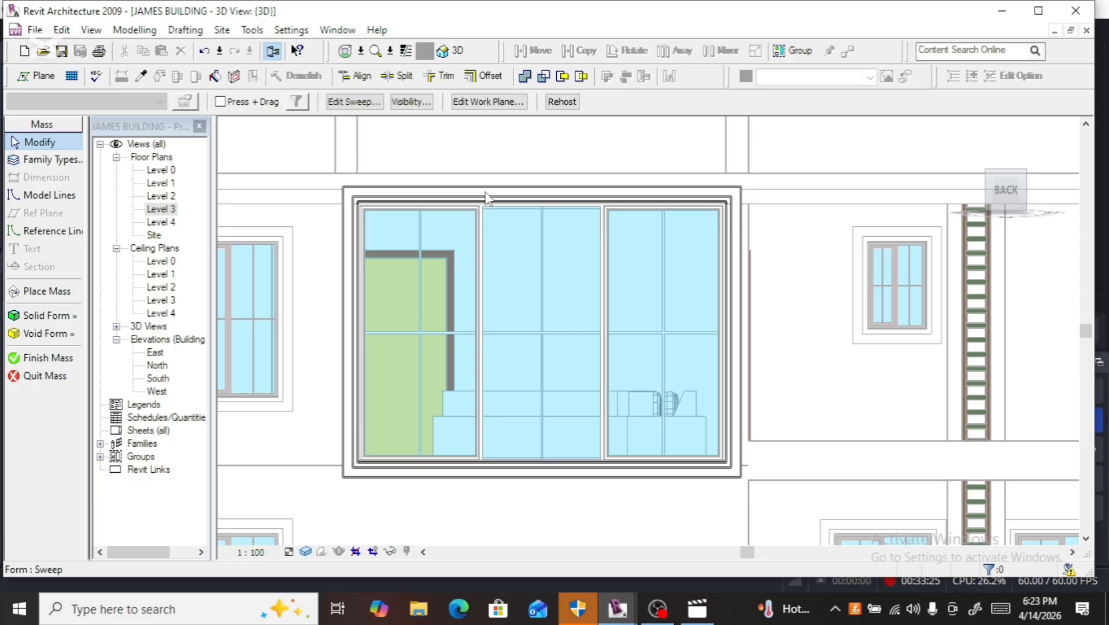
click(354, 102)
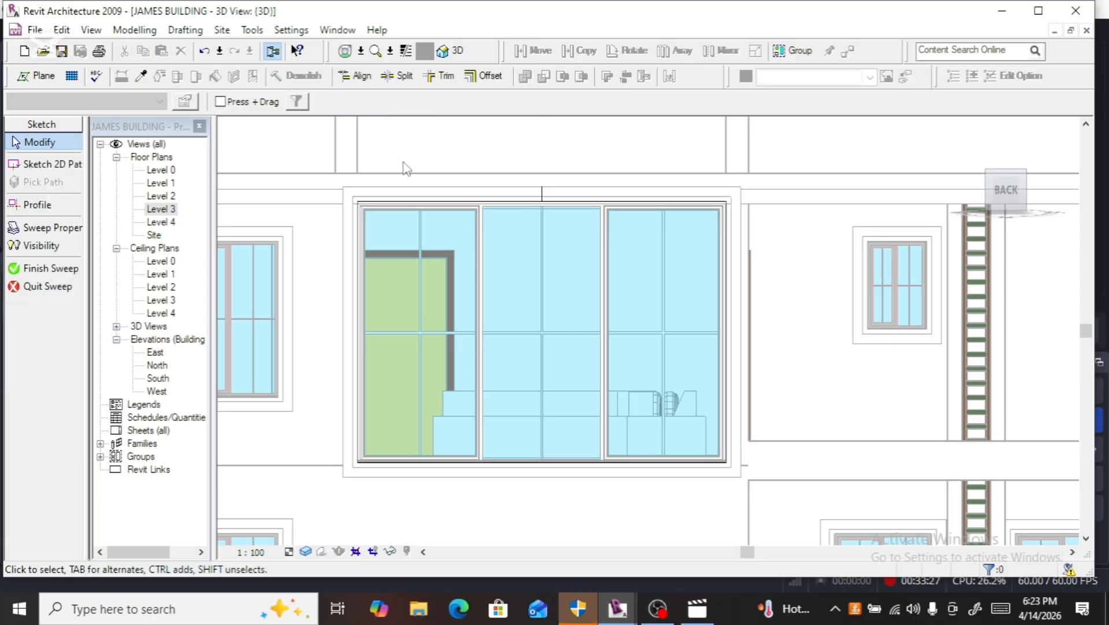
Step: Open the path sketch of the large triple window's surround sweep for editing on the back facade
click(433, 200)
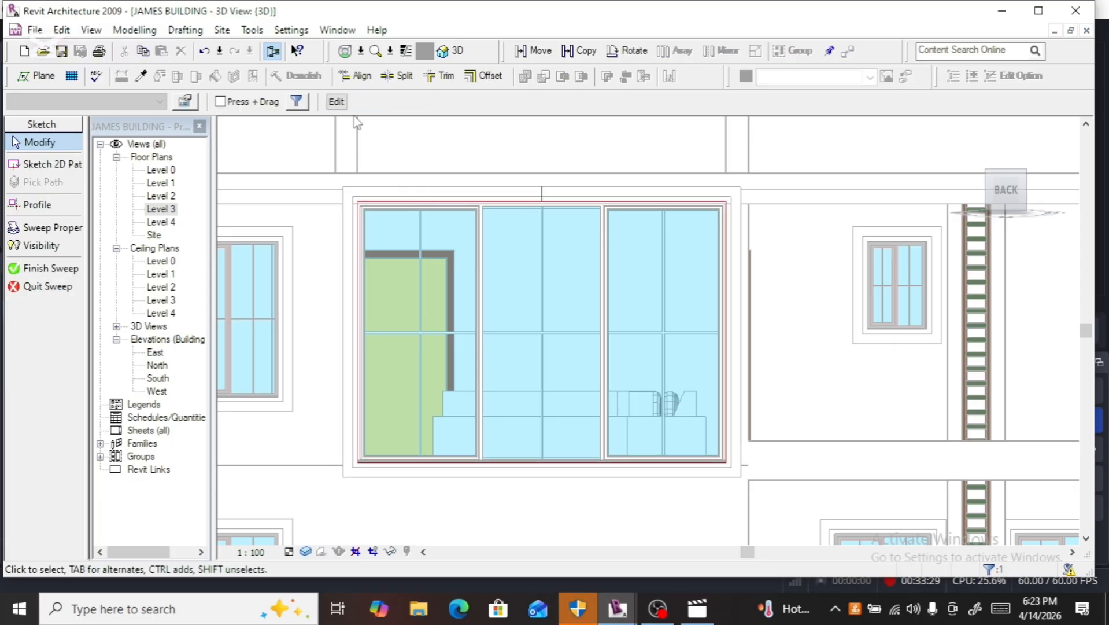
click(337, 102)
scroll(420, 220, up, 4)
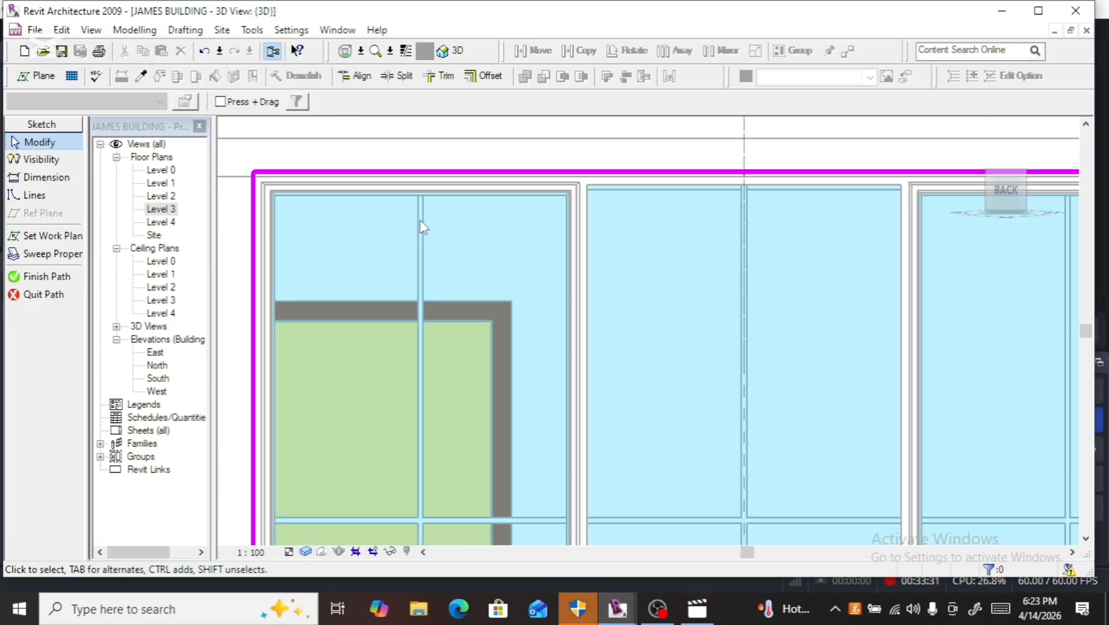
scroll(454, 214, up, 1)
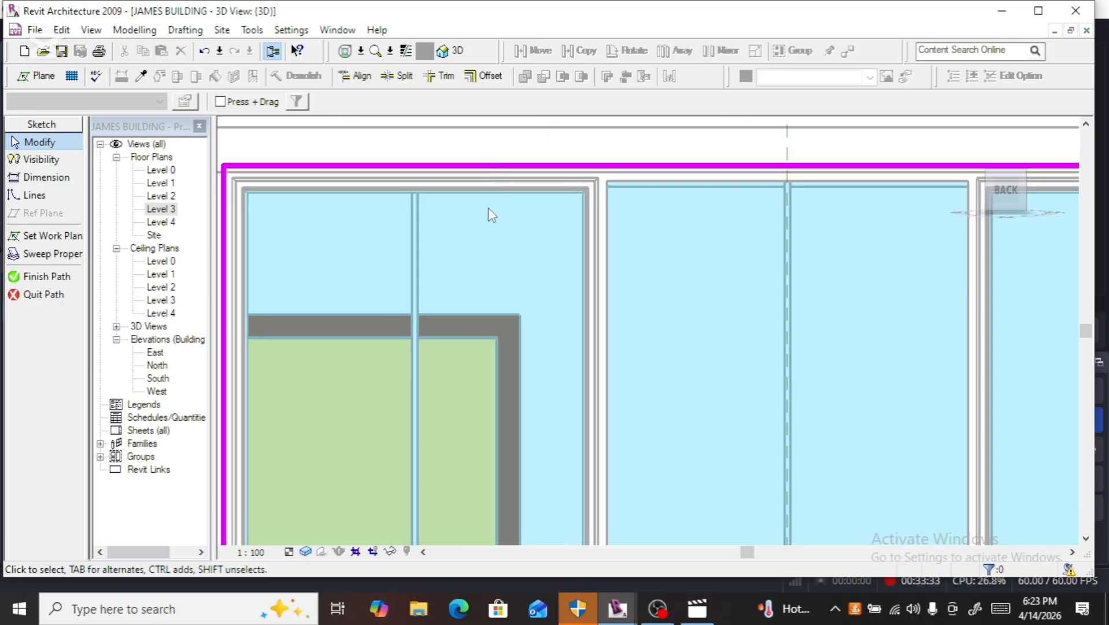
Step: Nudge the top line of the surround's path down until it lines up with the lower edge of the sweep band
click(507, 170)
click(508, 169)
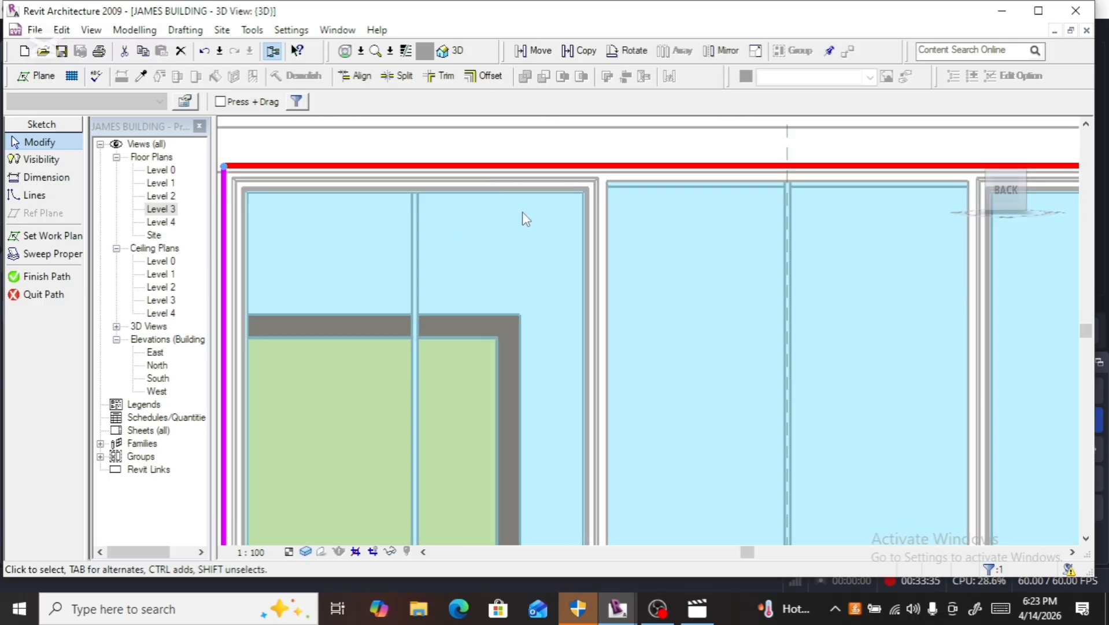
scroll(523, 210, down, 2)
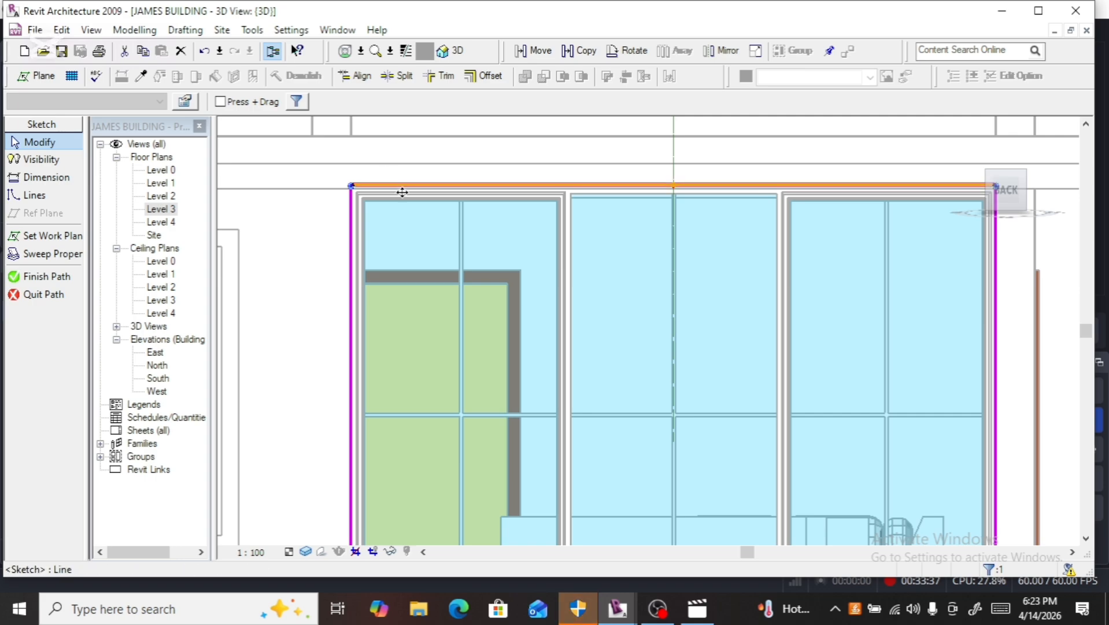
key(Down)
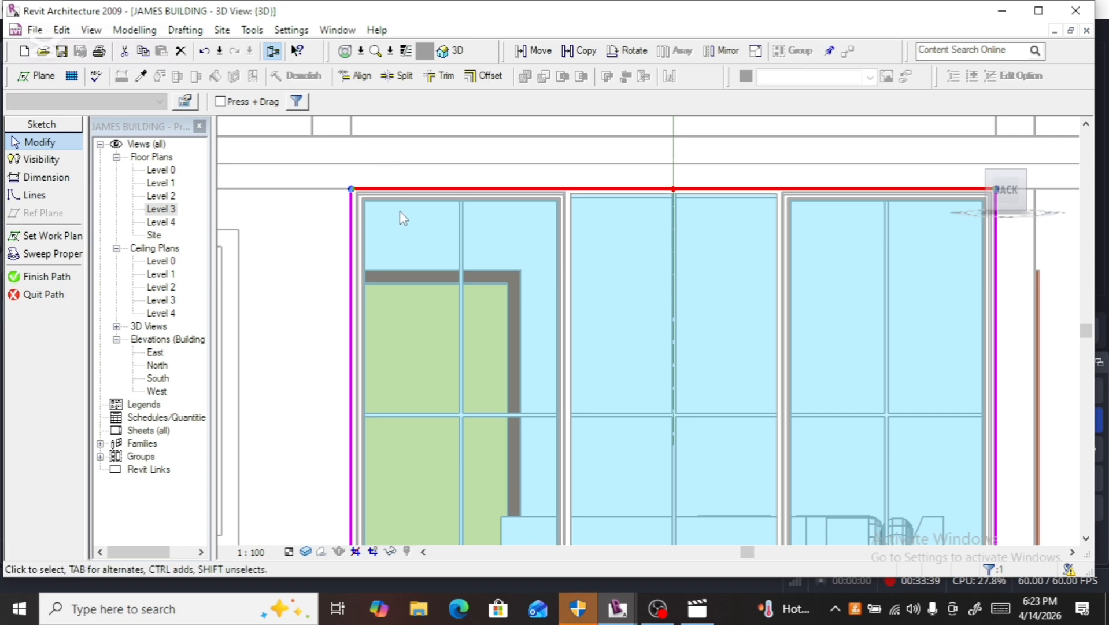
key(Down)
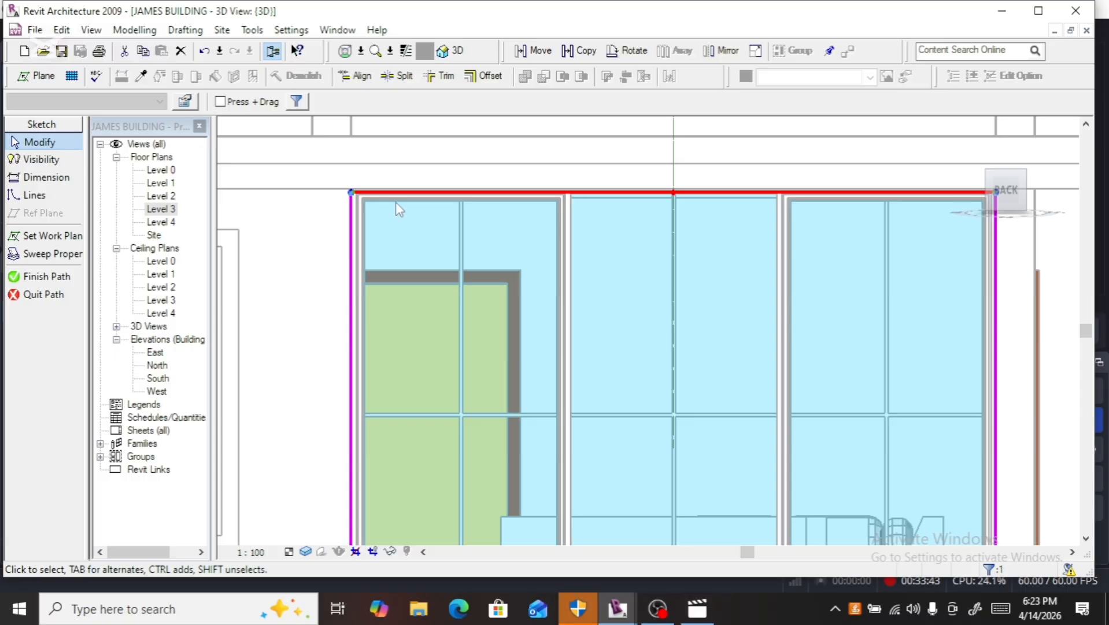
scroll(395, 201, up, 1)
key(Up)
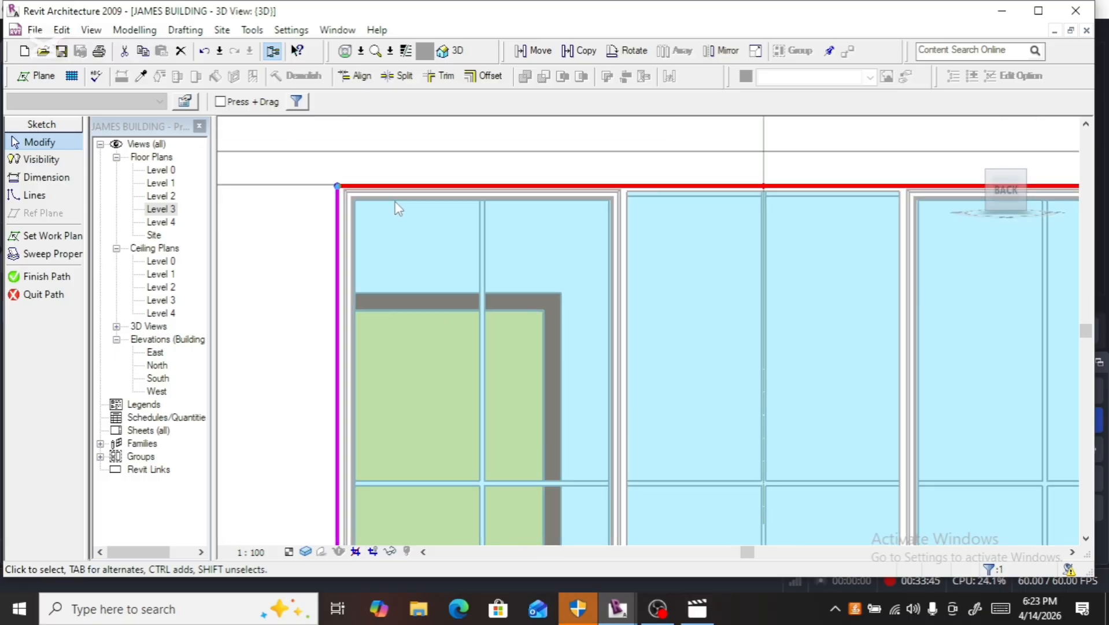
Step: Finish the edited path, the sweep and the mass of the large triple window's surround
click(45, 276)
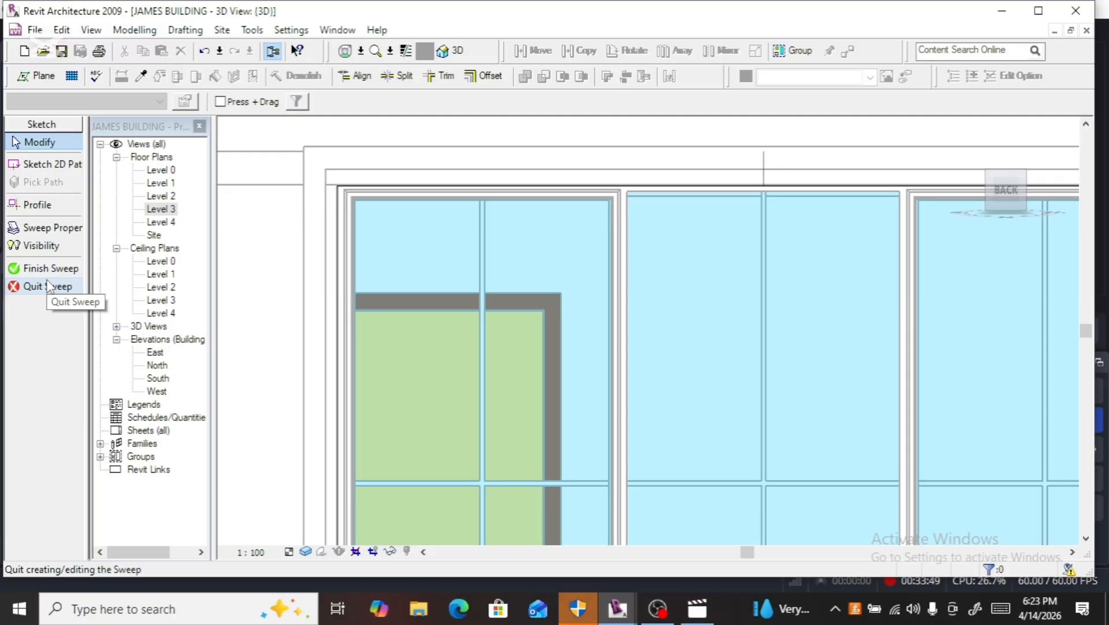
click(46, 270)
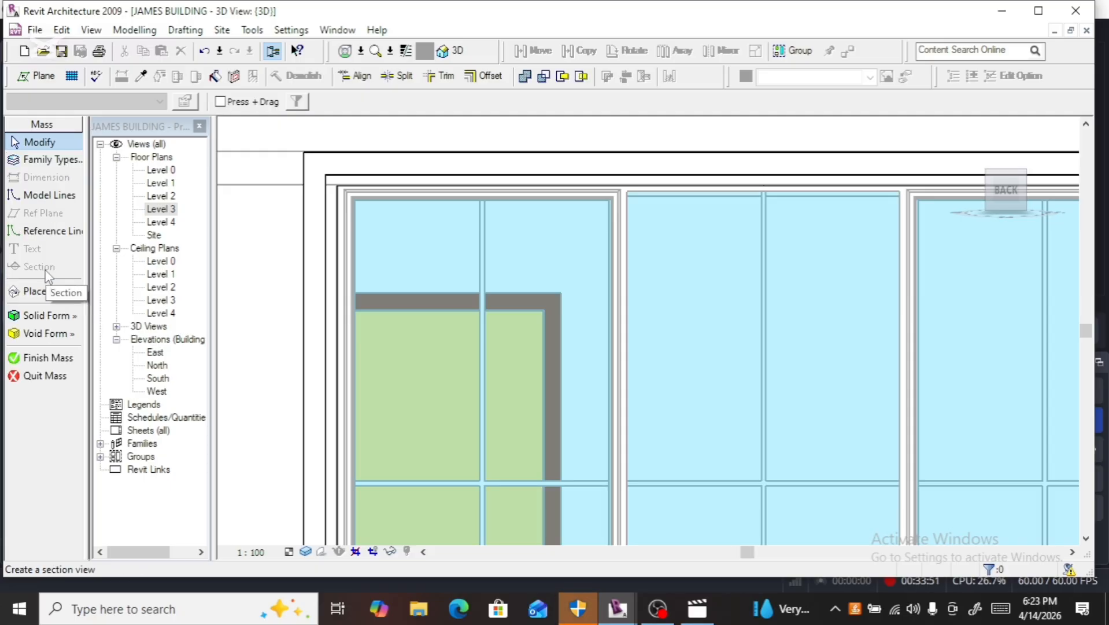
click(38, 359)
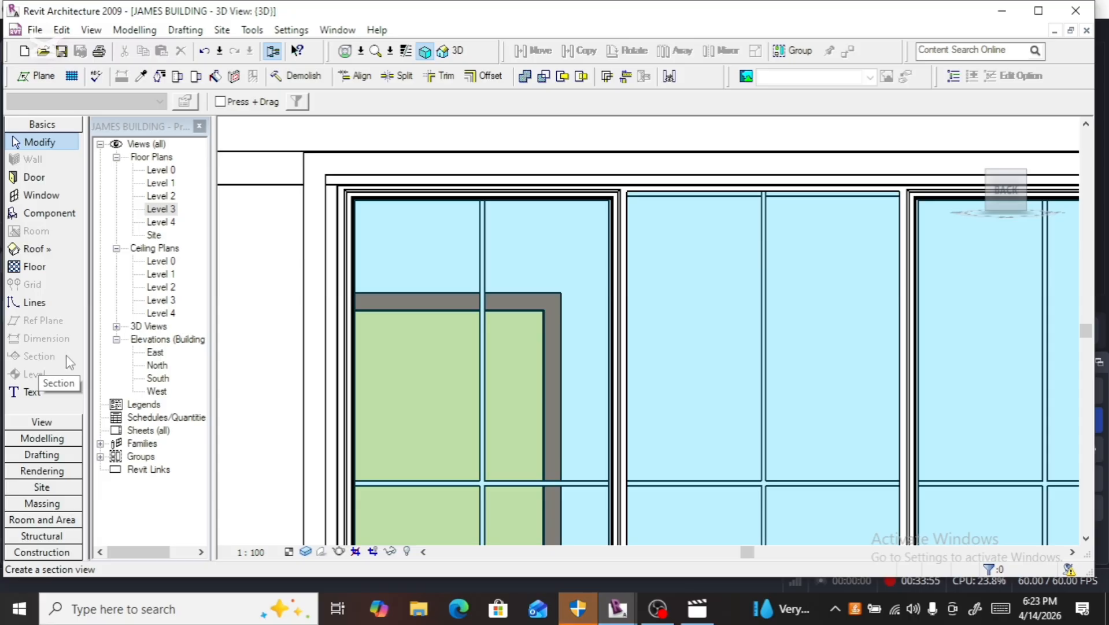
Step: Check the lowered surround on the back facade and turn the 3D view to the building's left facade
scroll(206, 321, right, 2)
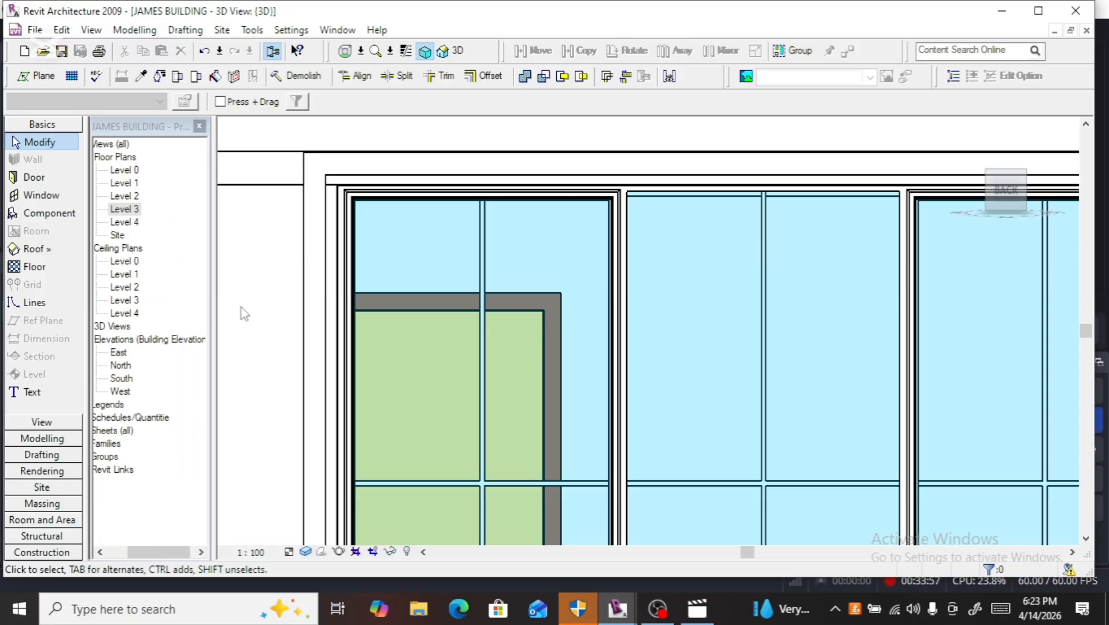
scroll(241, 307, down, 4)
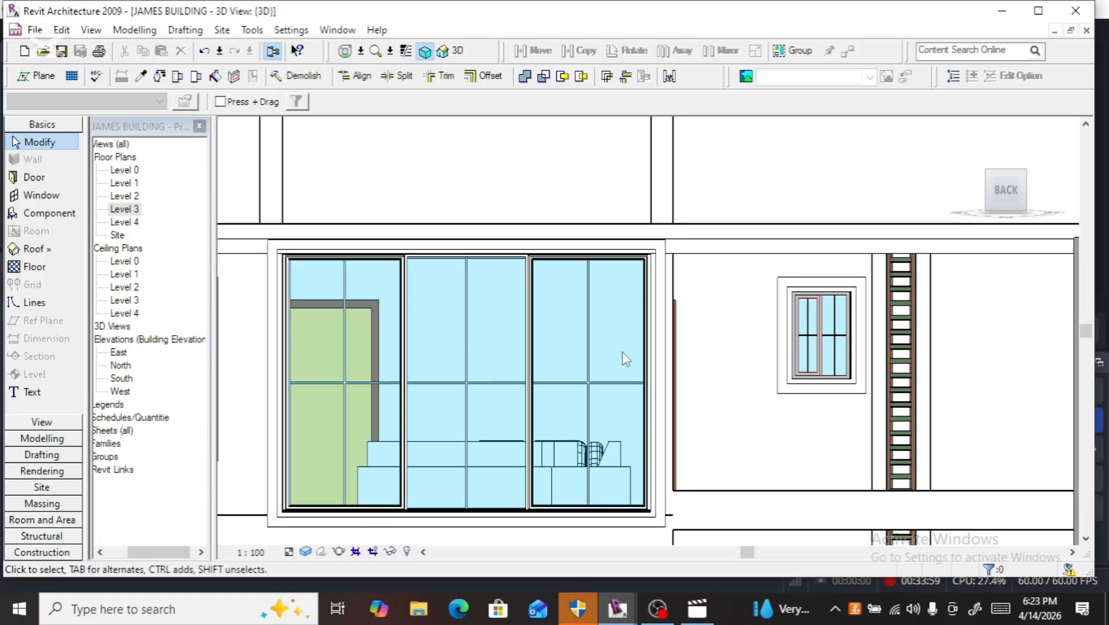
scroll(743, 315, down, 1)
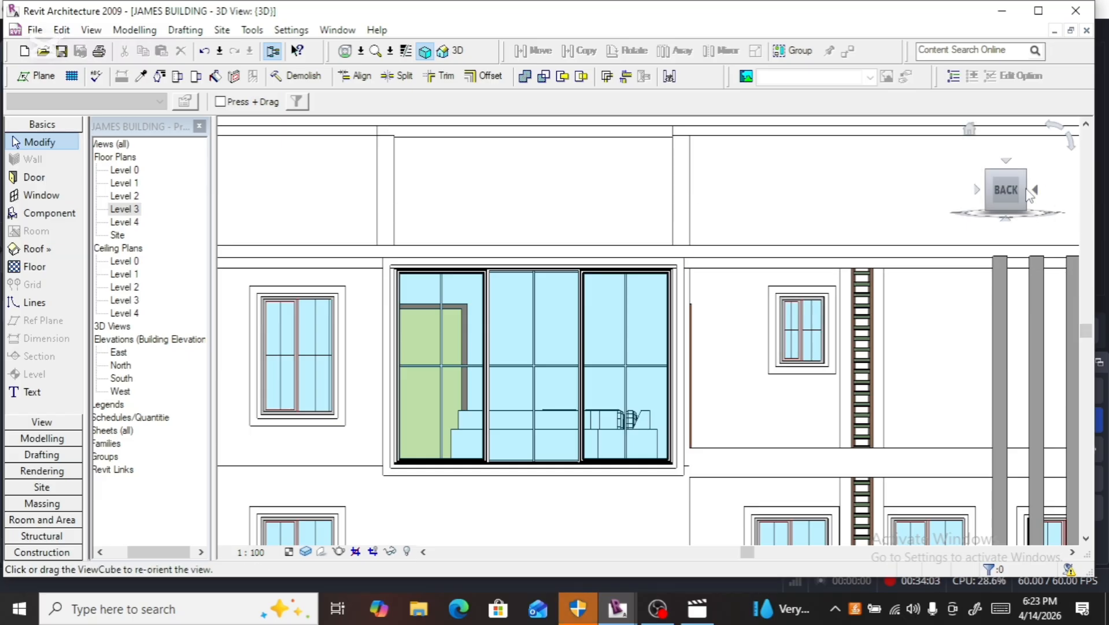
drag(1006, 191, 979, 224)
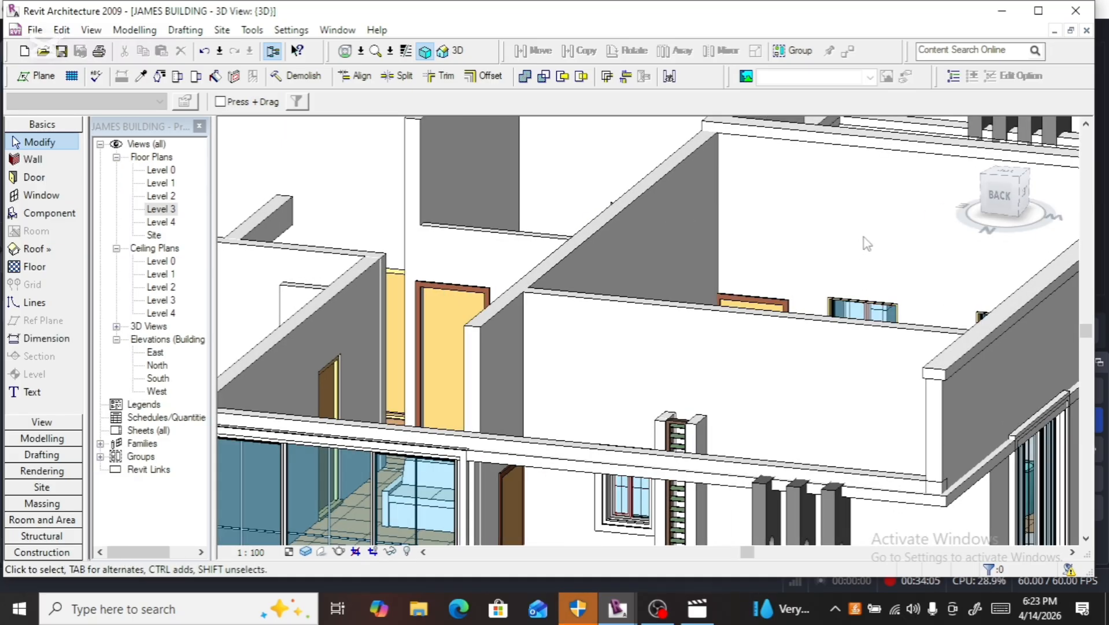
scroll(868, 231, down, 1)
scroll(869, 231, down, 3)
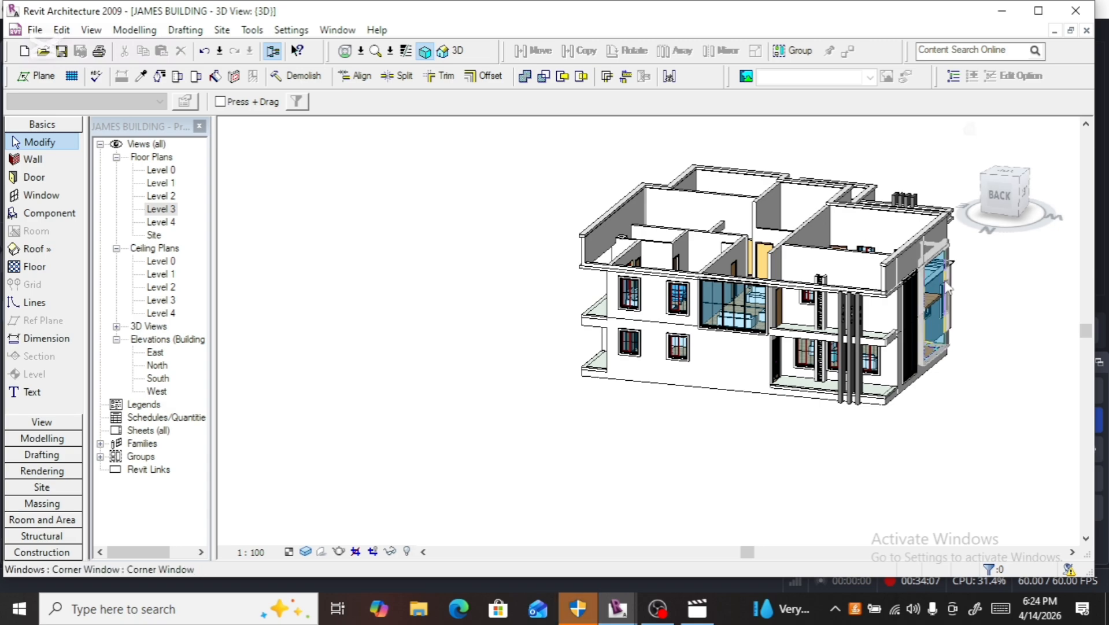
click(1024, 196)
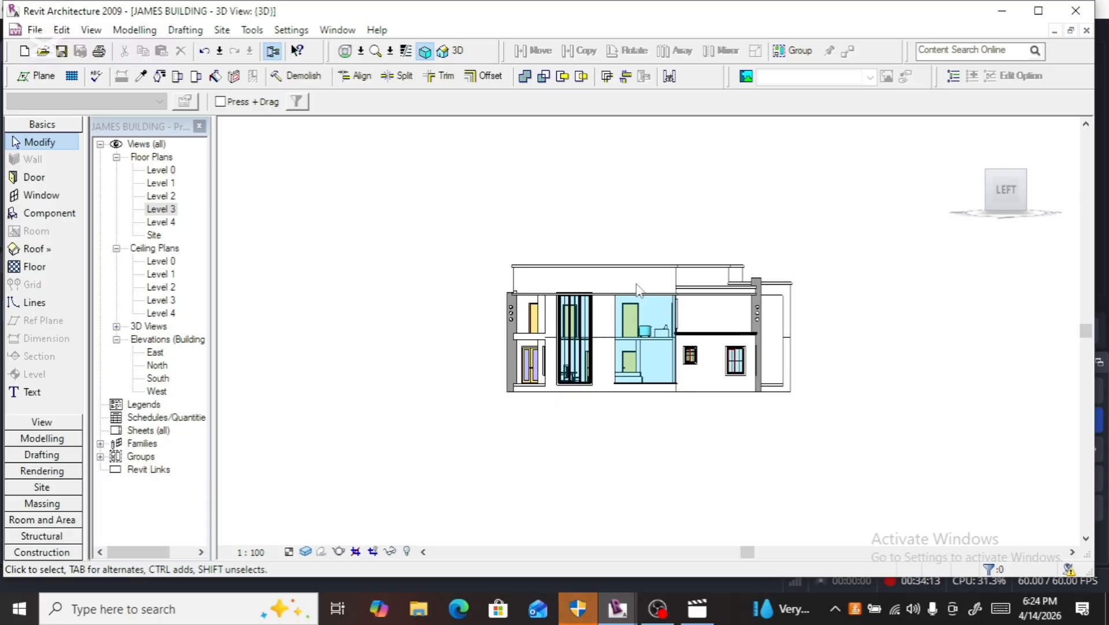
Step: Open the tall window's surround mass on the left facade, its sweep and the path sketch for editing
scroll(638, 289, up, 5)
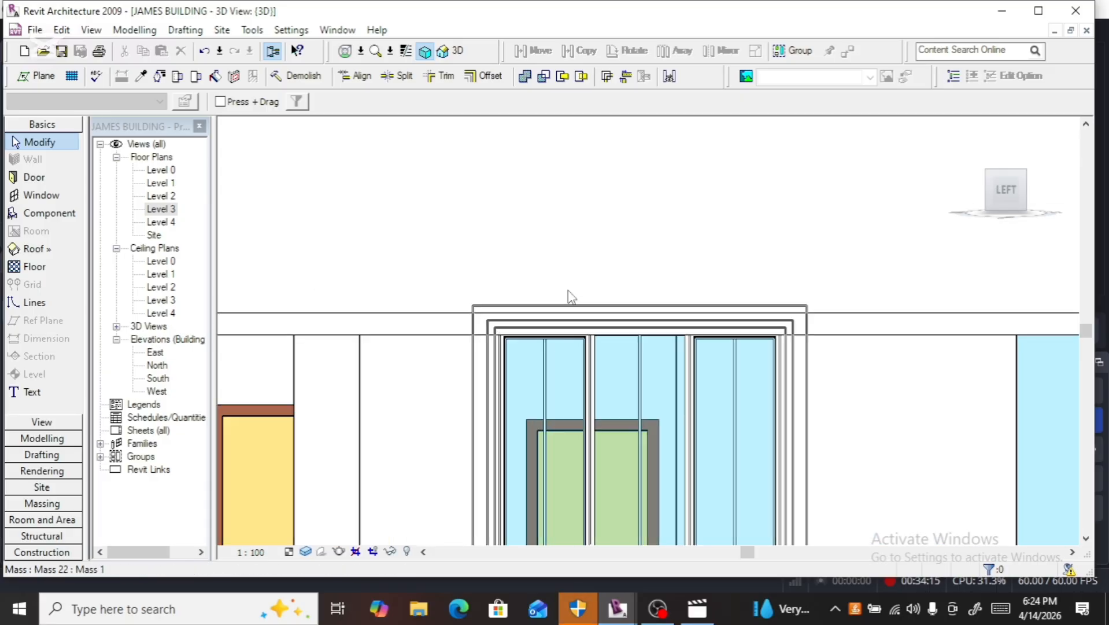
scroll(571, 296, up, 1)
click(538, 311)
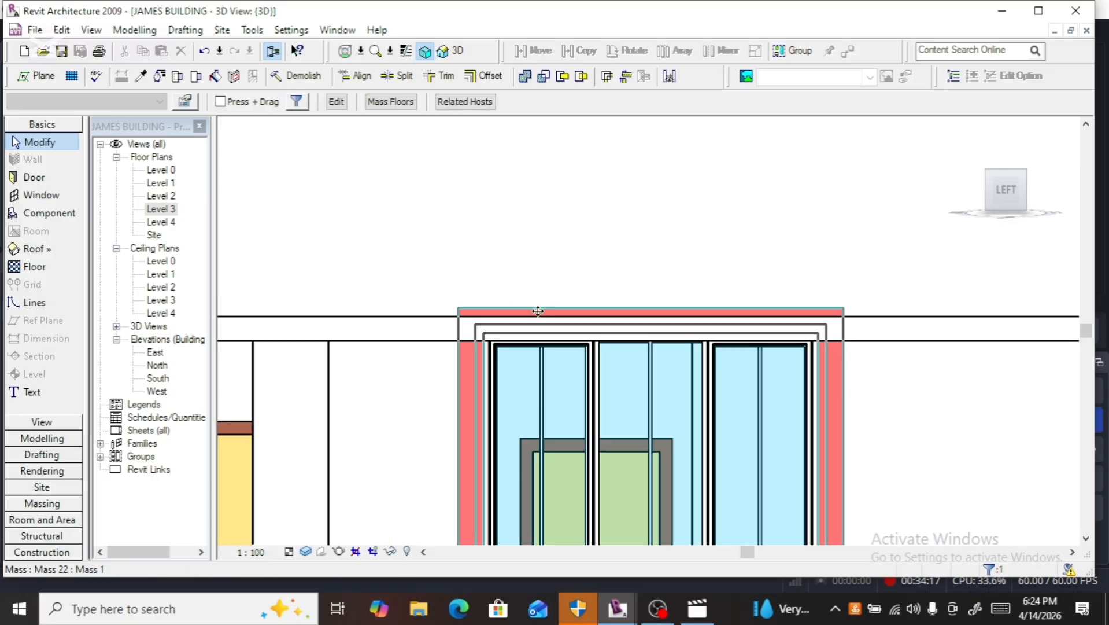
click(336, 101)
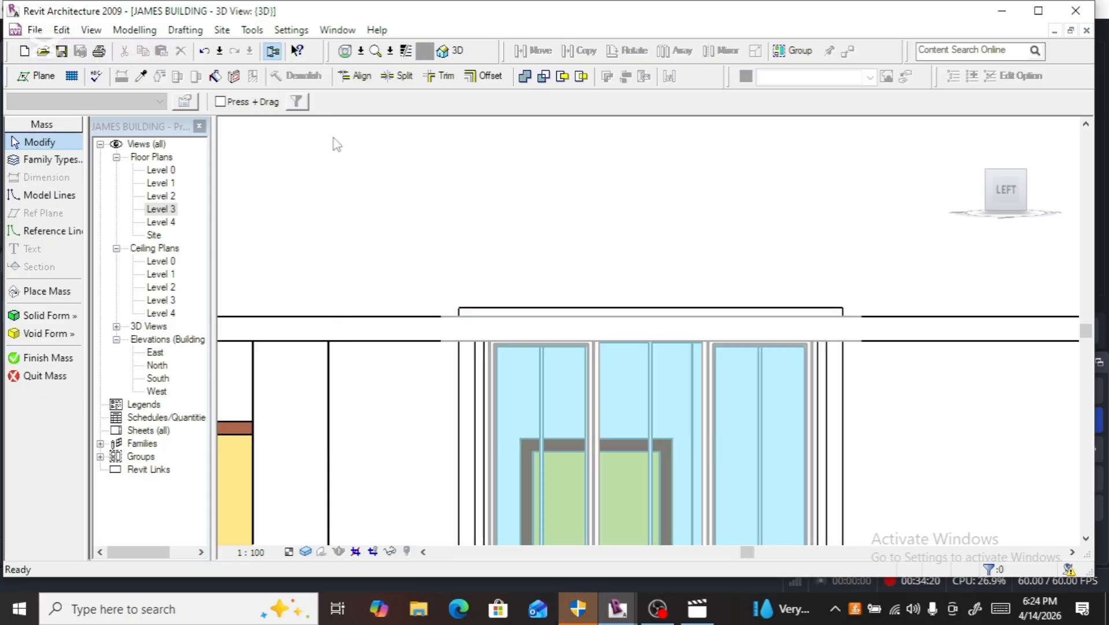
click(559, 323)
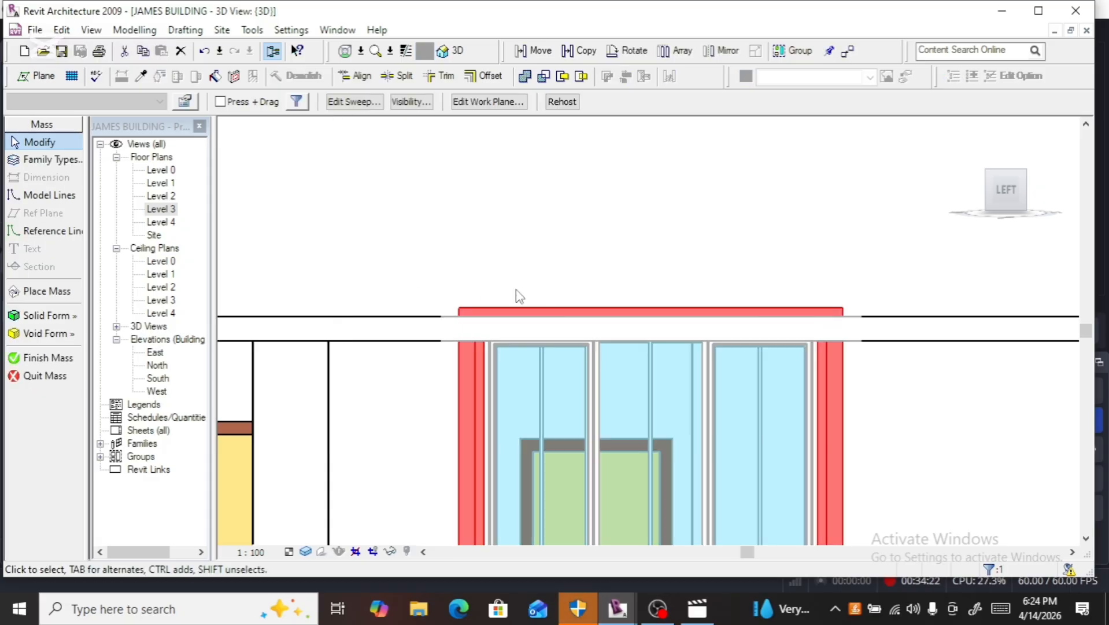
click(379, 102)
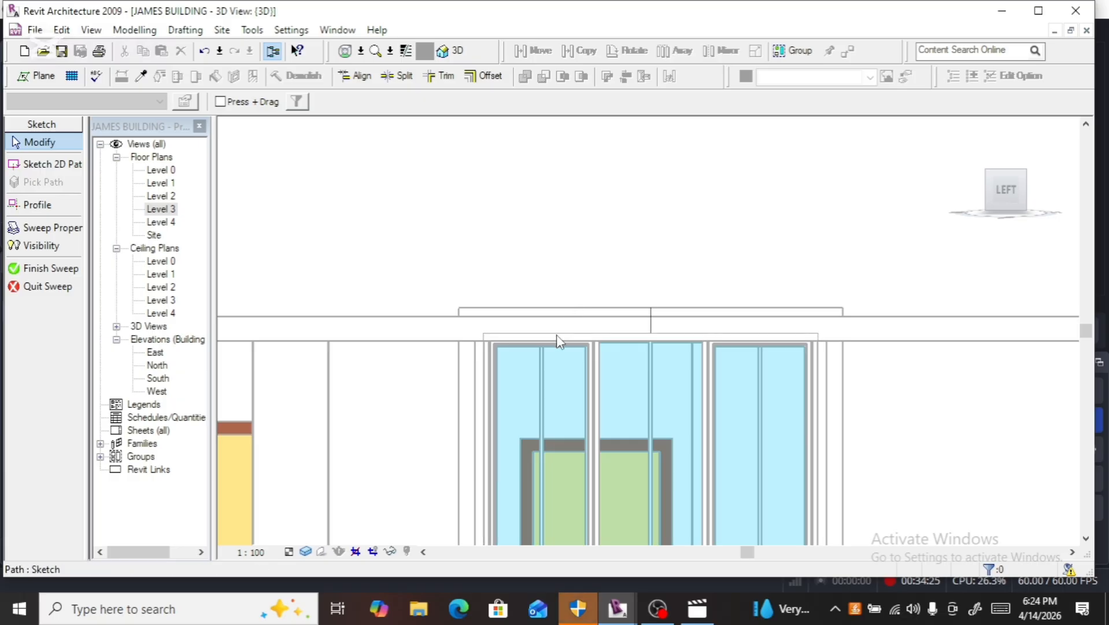
click(557, 335)
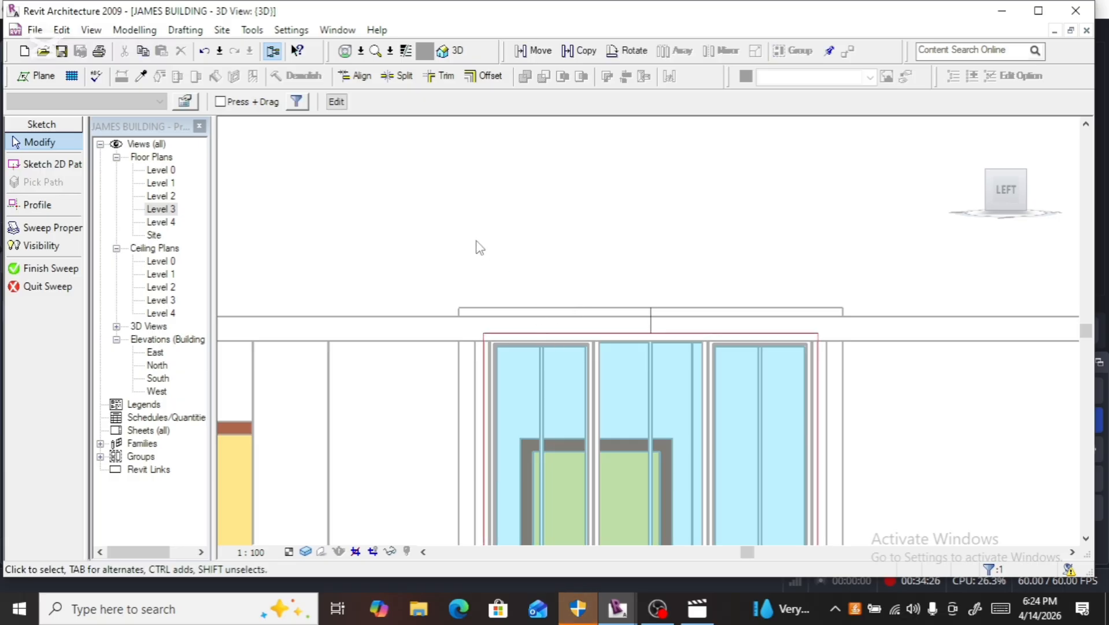
click(336, 102)
Step: Lower the top line of the tall window's surround path to the lower edge of the sweep band
scroll(552, 347, up, 3)
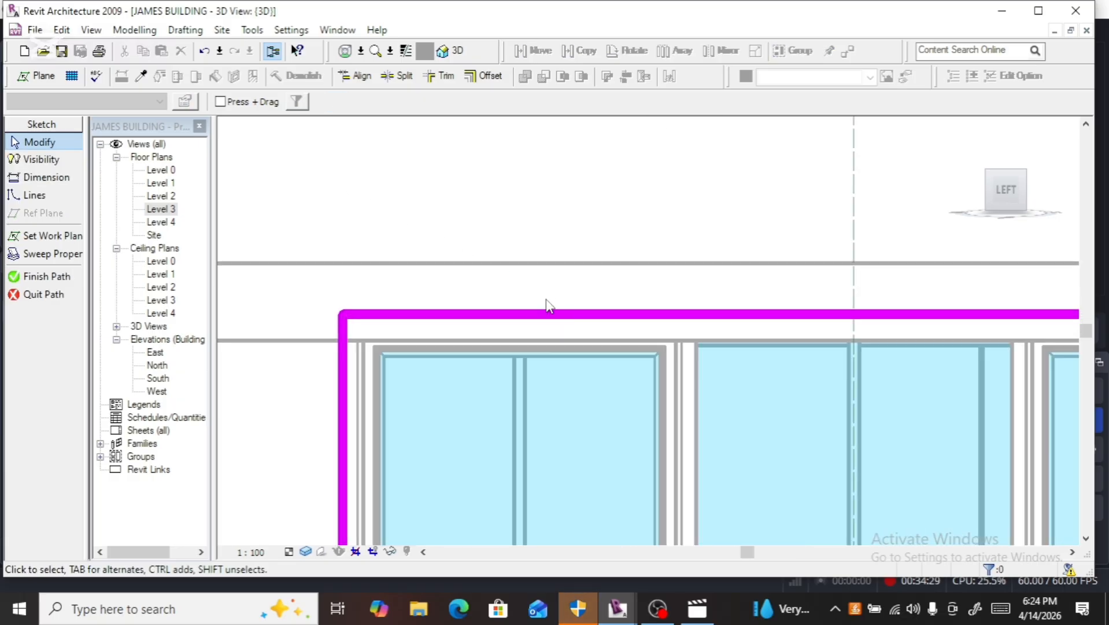
drag(548, 313, 554, 335)
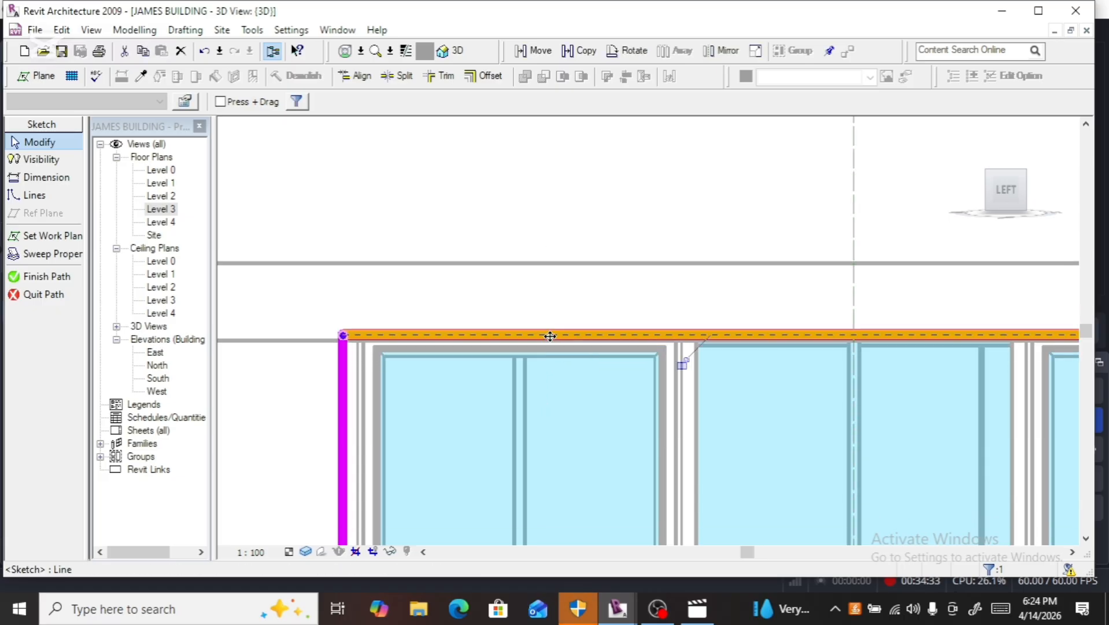
scroll(498, 351, up, 5)
scroll(649, 354, down, 5)
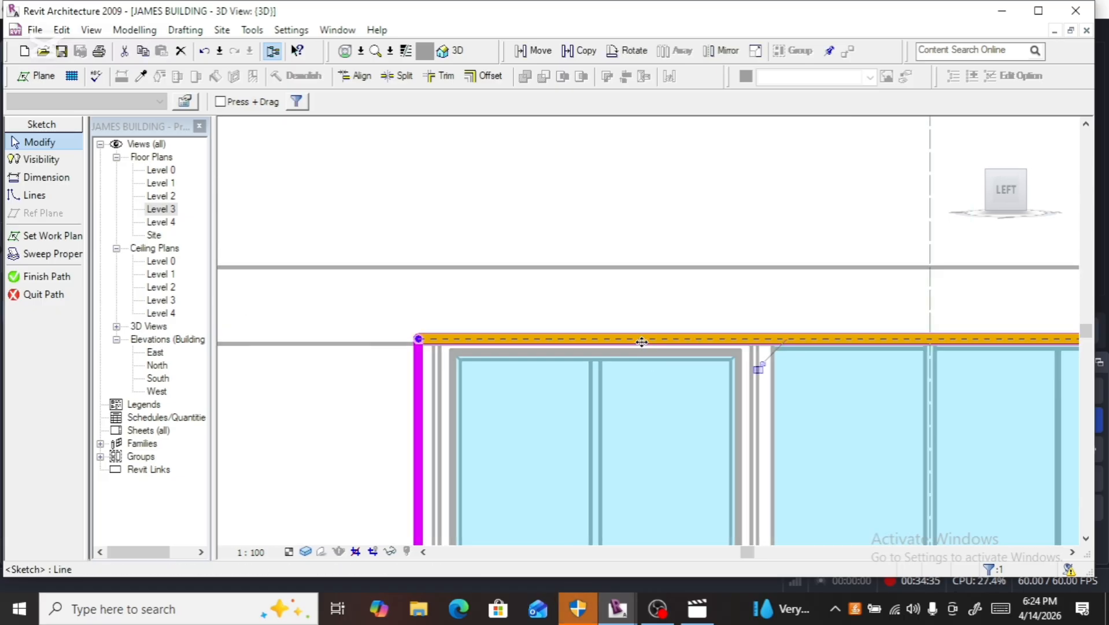
drag(643, 357, 639, 348)
scroll(471, 357, up, 3)
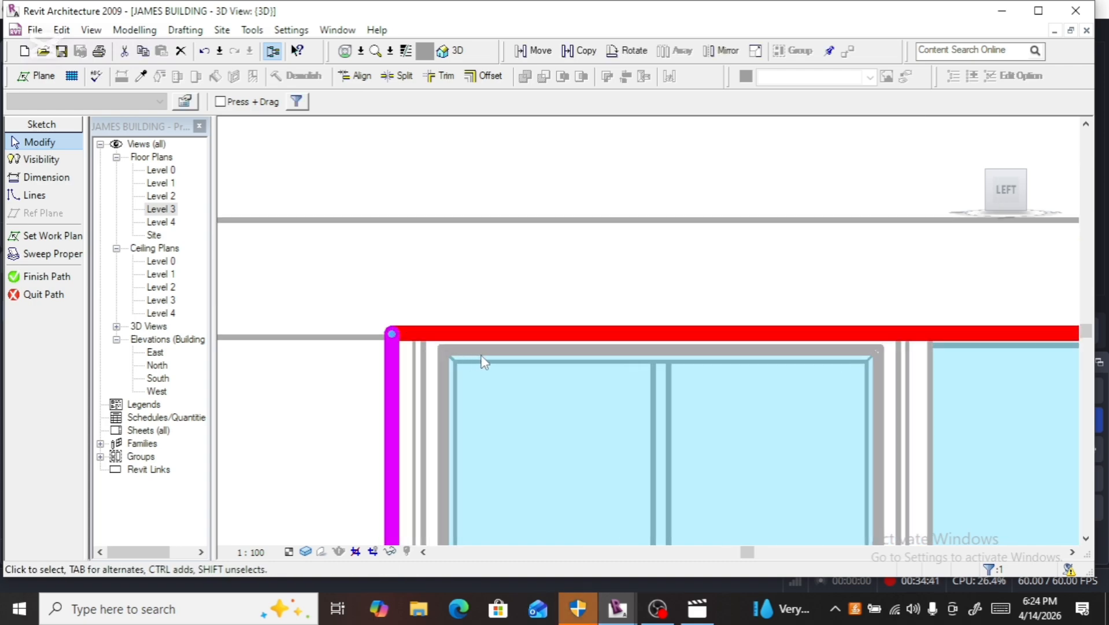
Step: Try moving the left vertical line of the surround's path outward from the tall window, and undo the move
scroll(478, 355, down, 2)
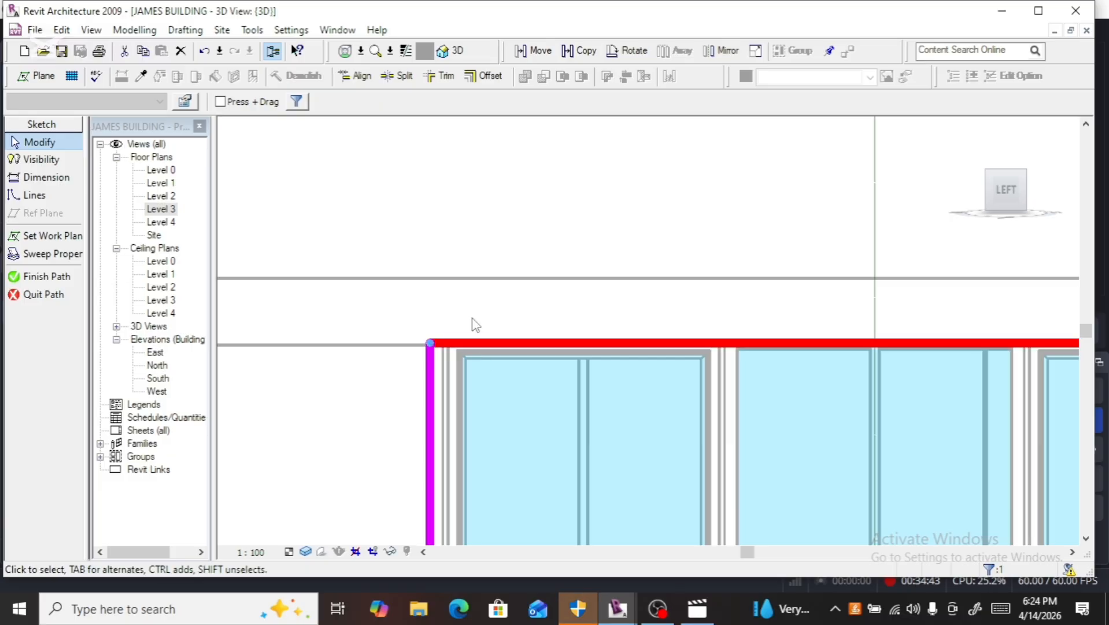
scroll(477, 312, down, 2)
scroll(477, 312, down, 1)
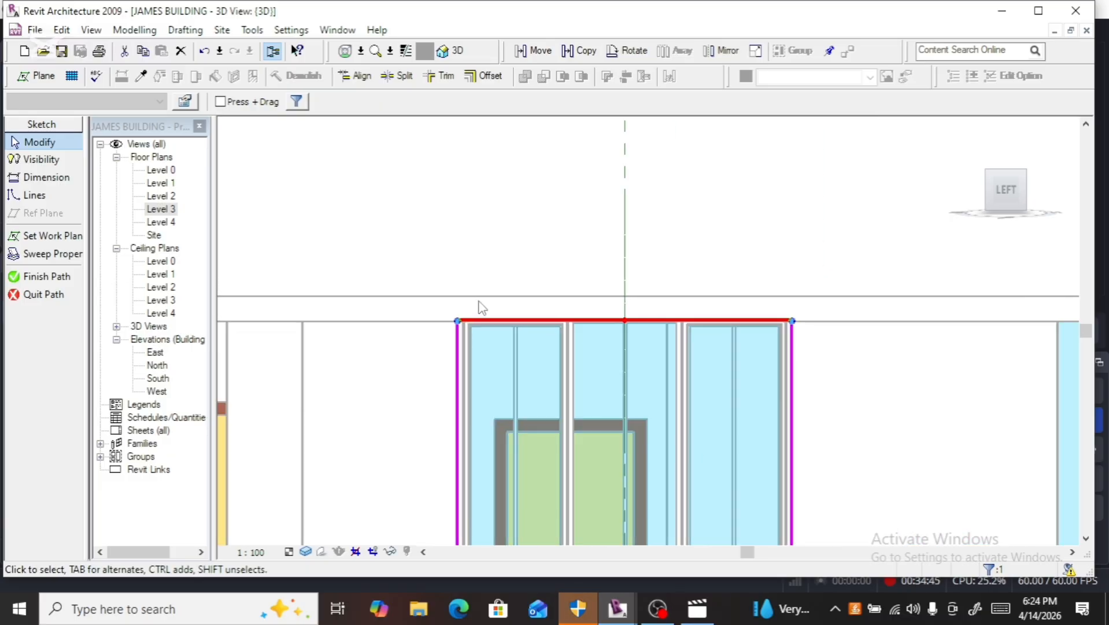
scroll(457, 454, up, 3)
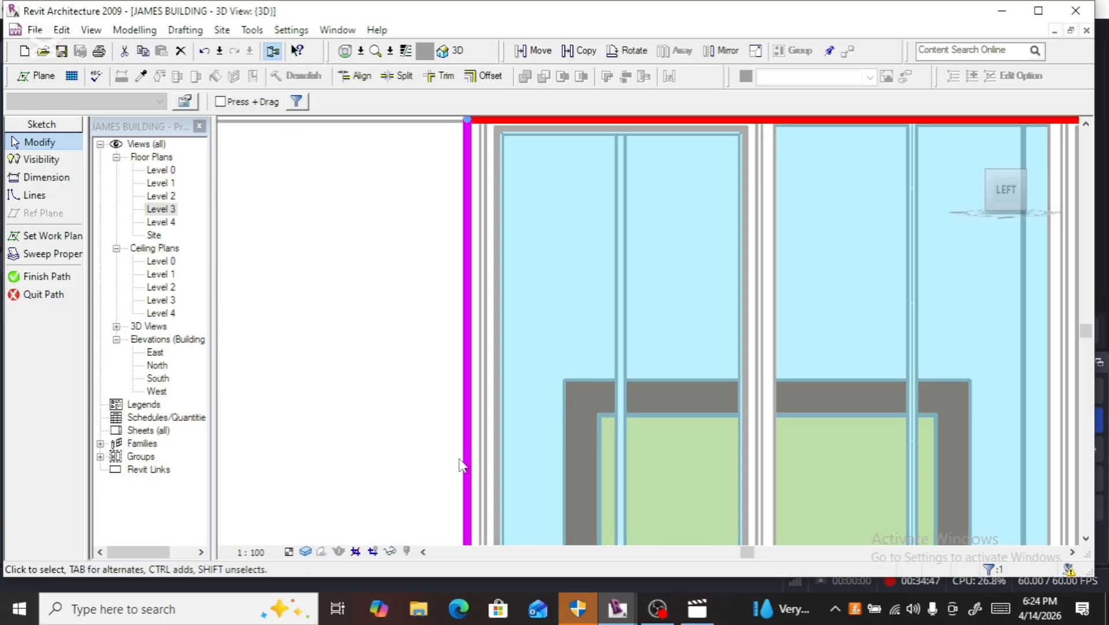
click(431, 478)
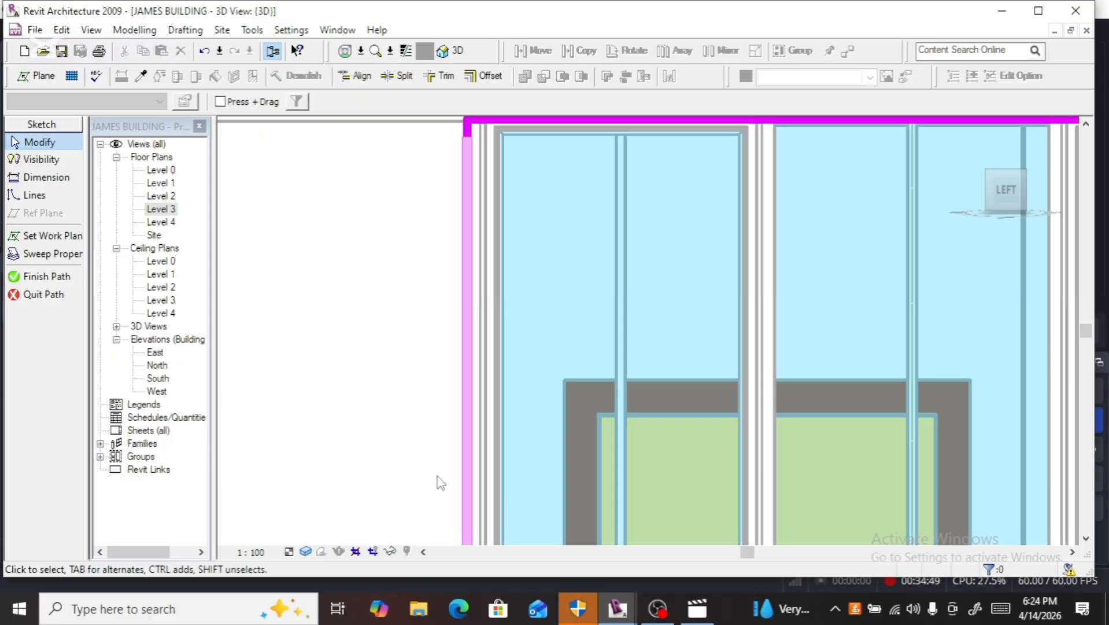
click(466, 478)
drag(465, 478, 412, 474)
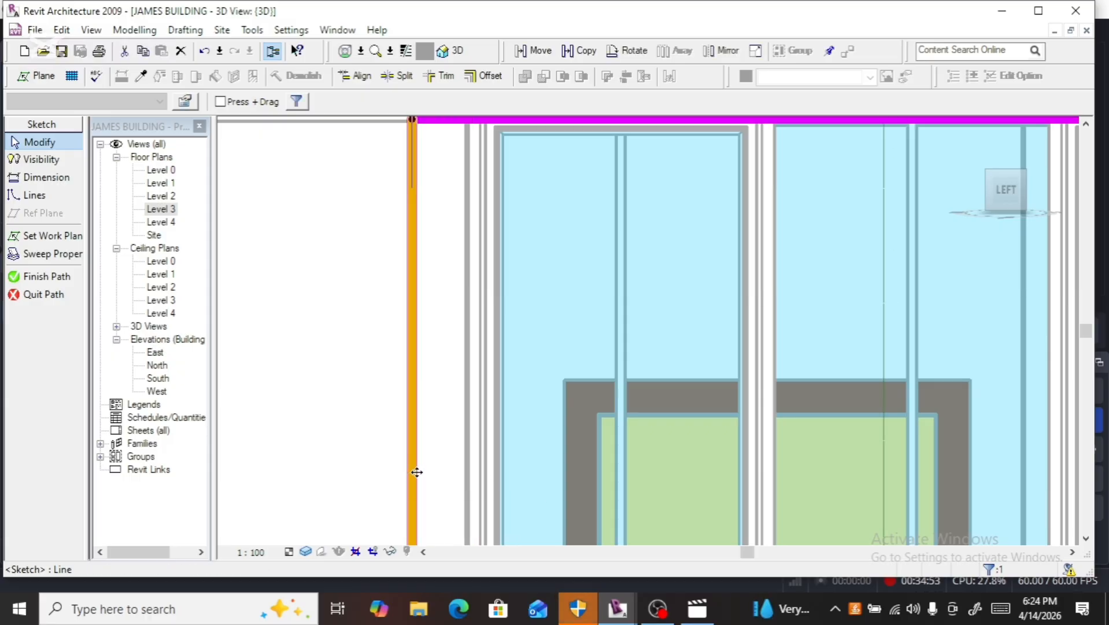
key(ctrl+z)
scroll(435, 485, down, 3)
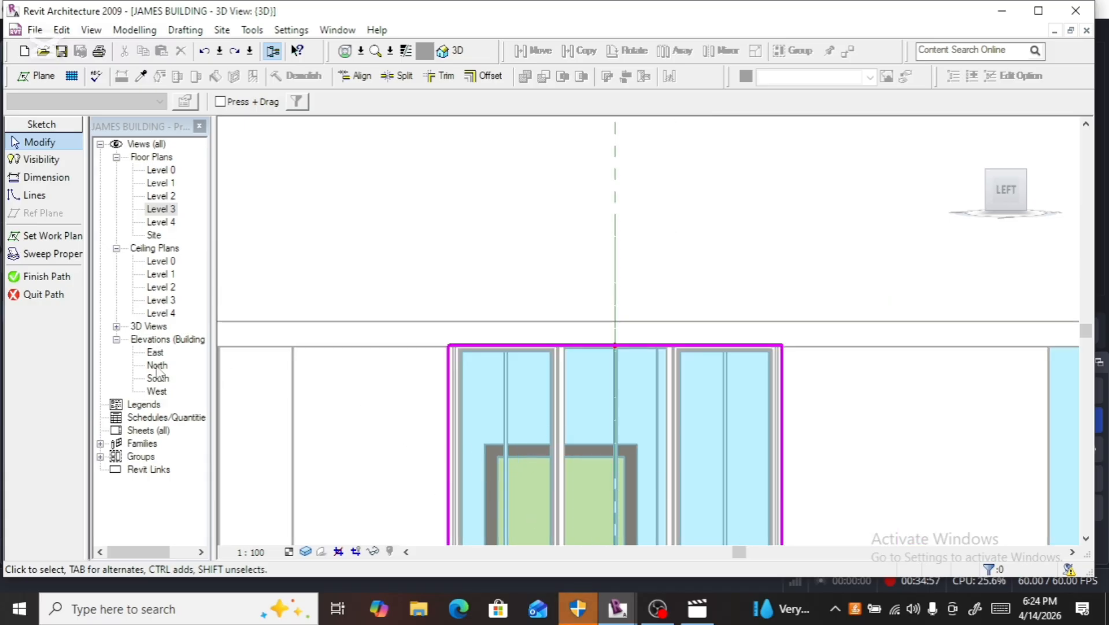
Step: Finish the edited path, the sweep and the tall window's surround mass
click(36, 276)
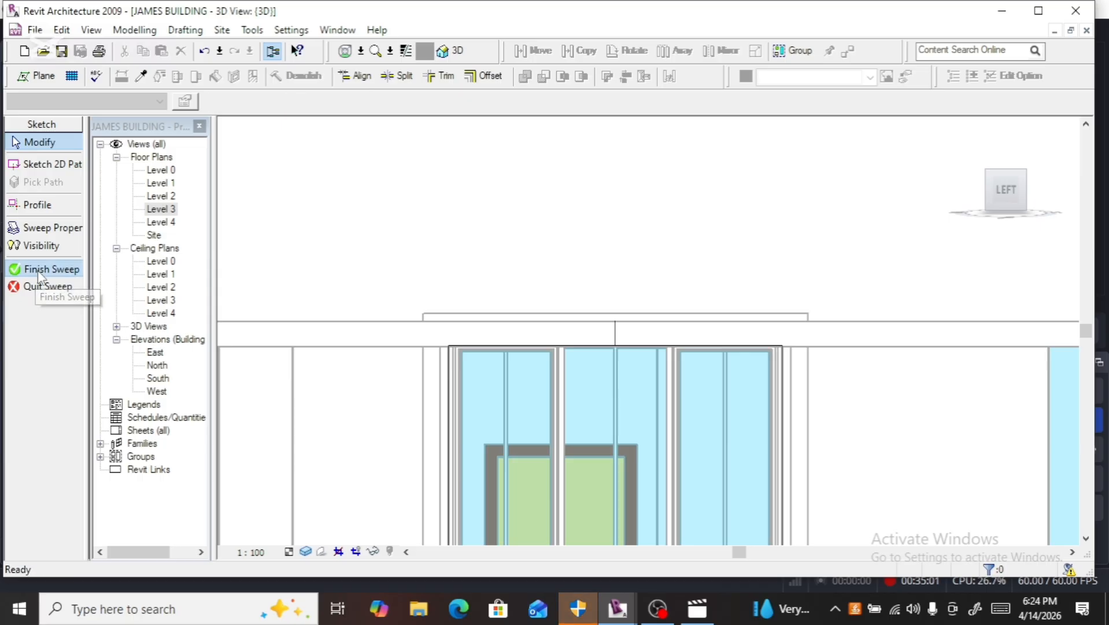
click(37, 270)
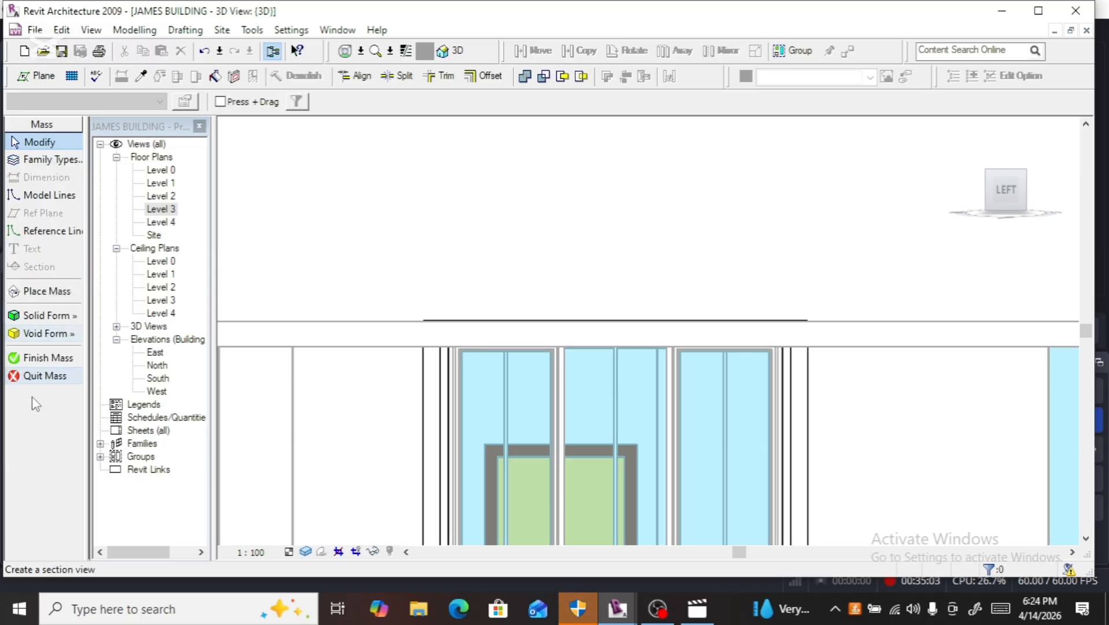
click(45, 358)
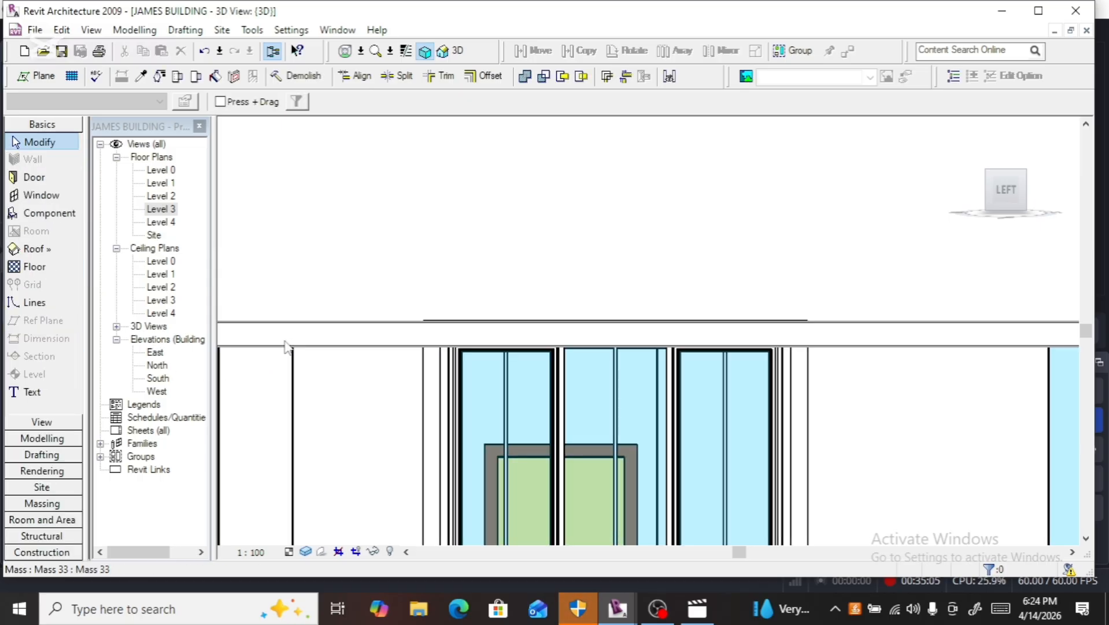
Step: Examine the tall window's surround under the sweep band on the left facade from below and from the front-left corner
scroll(508, 314, down, 4)
scroll(573, 296, down, 2)
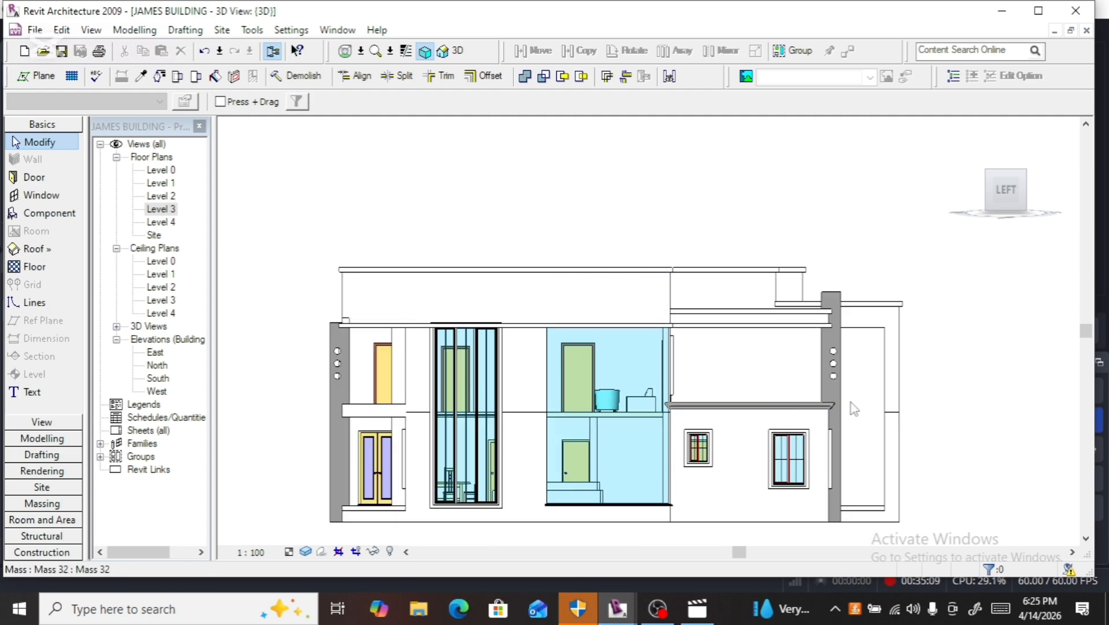
mouse_move(1004, 196)
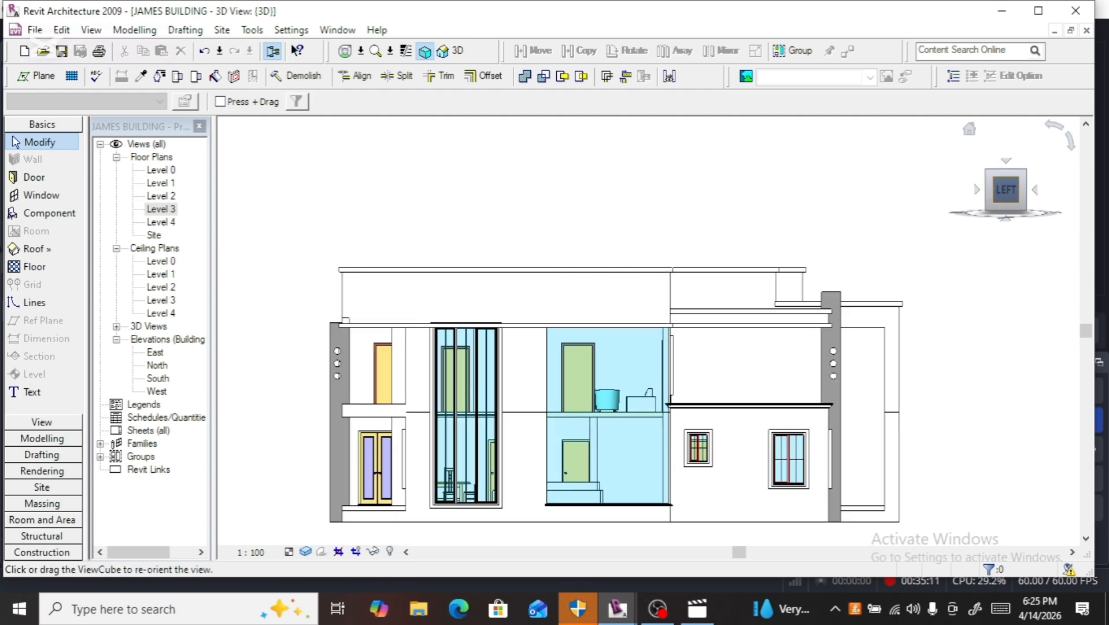
drag(1005, 195, 987, 181)
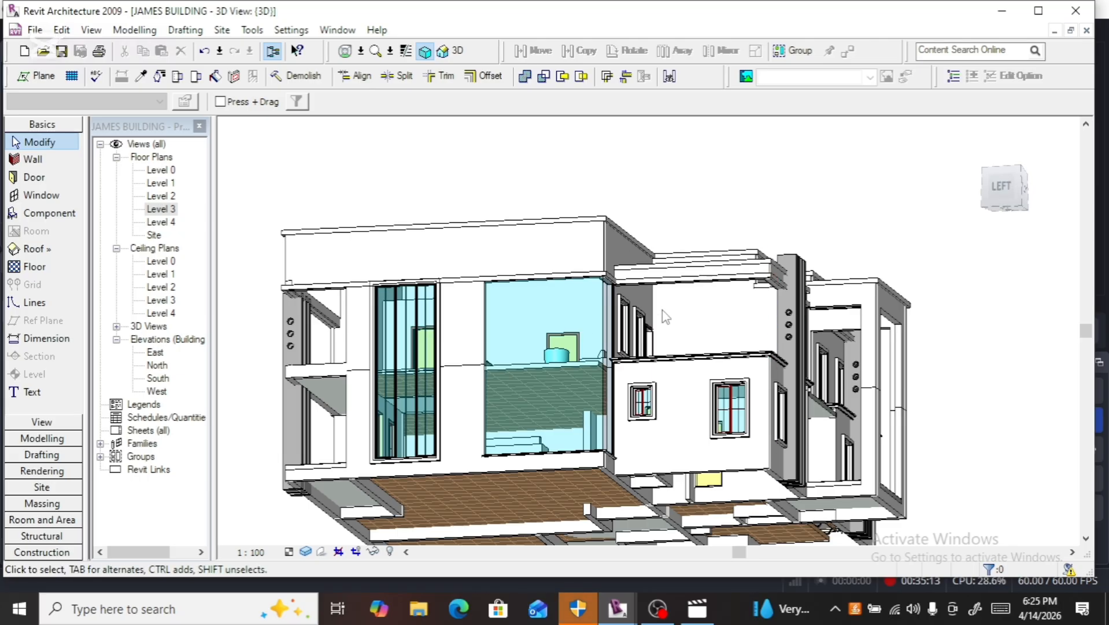
scroll(522, 309, up, 3)
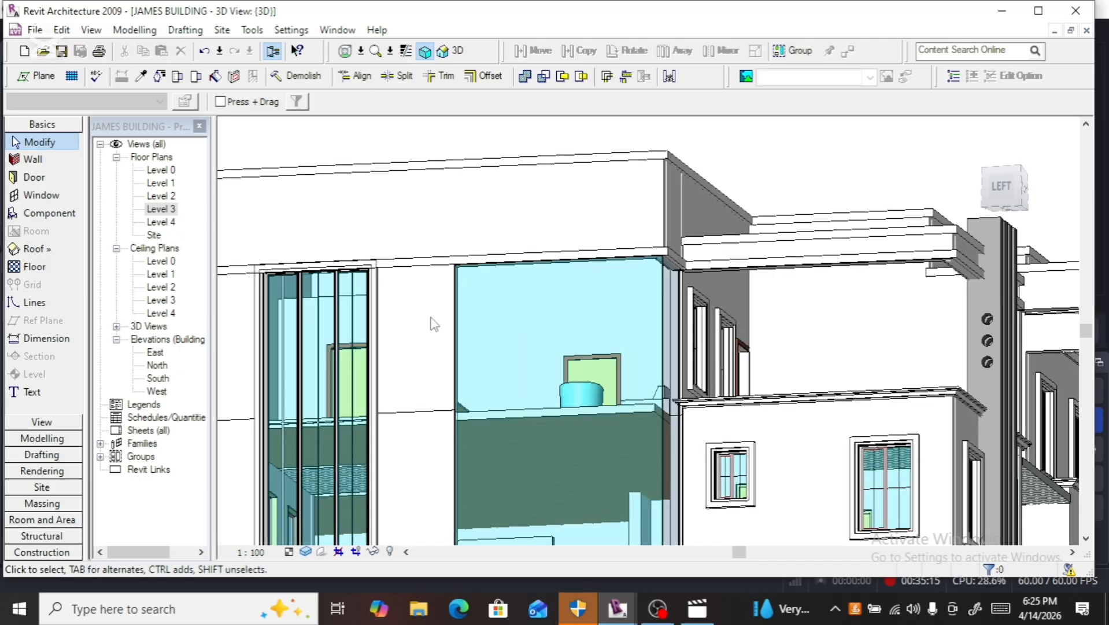
scroll(384, 292, up, 3)
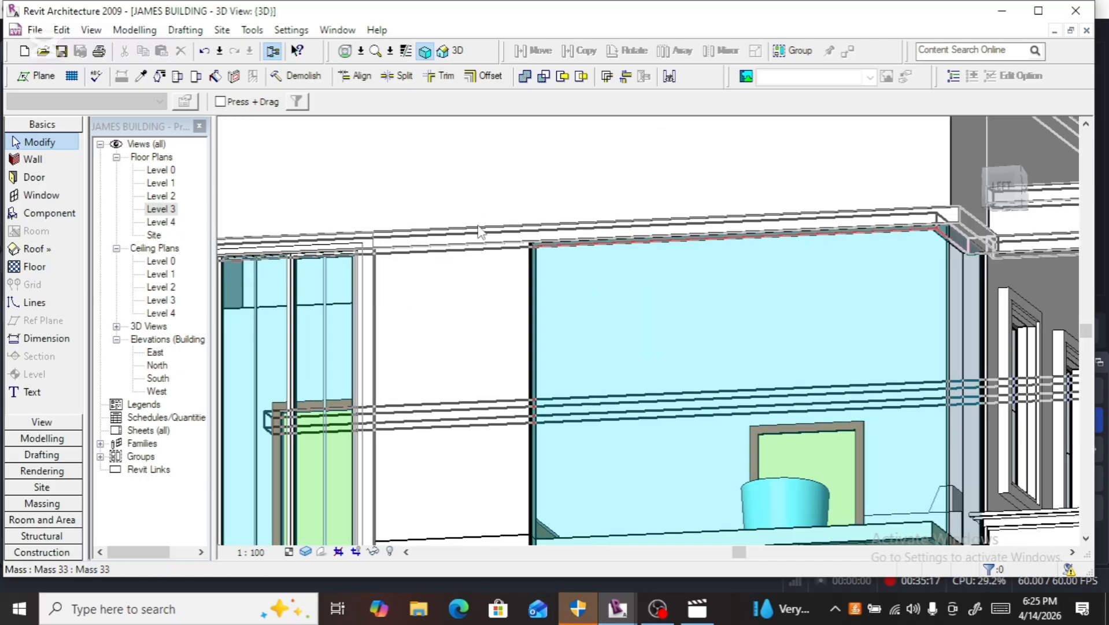
scroll(479, 231, down, 6)
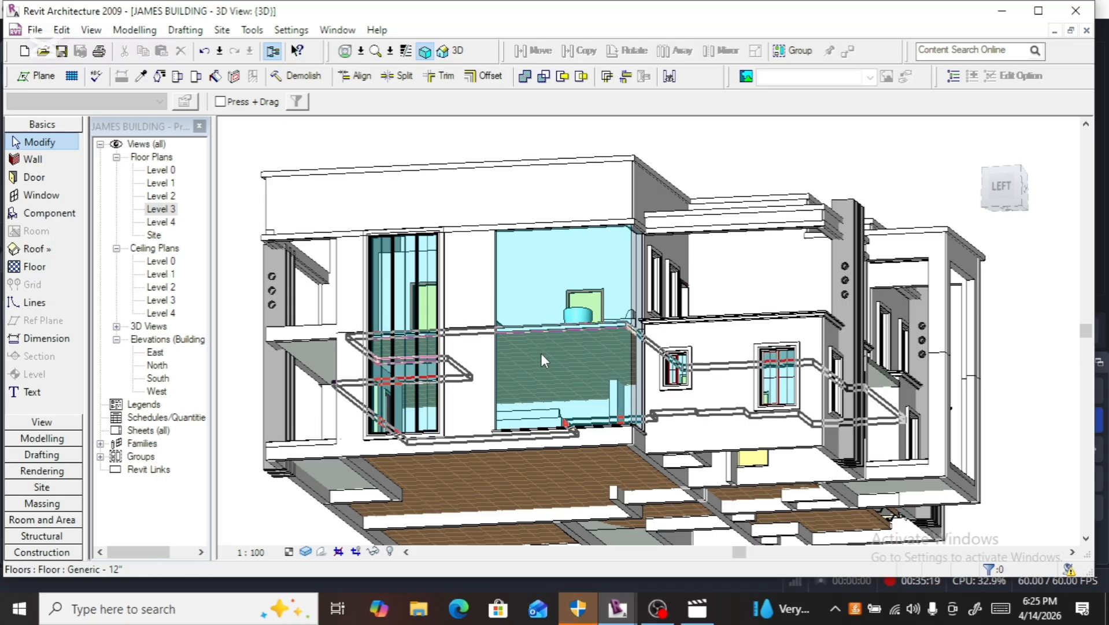
scroll(537, 351, down, 2)
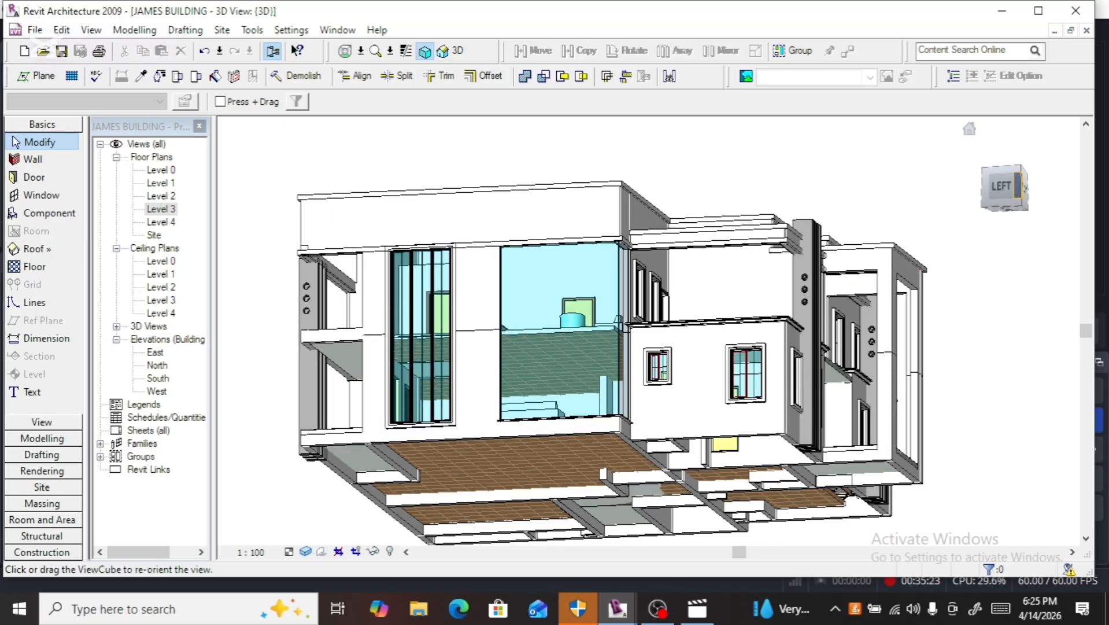
drag(1018, 186, 996, 224)
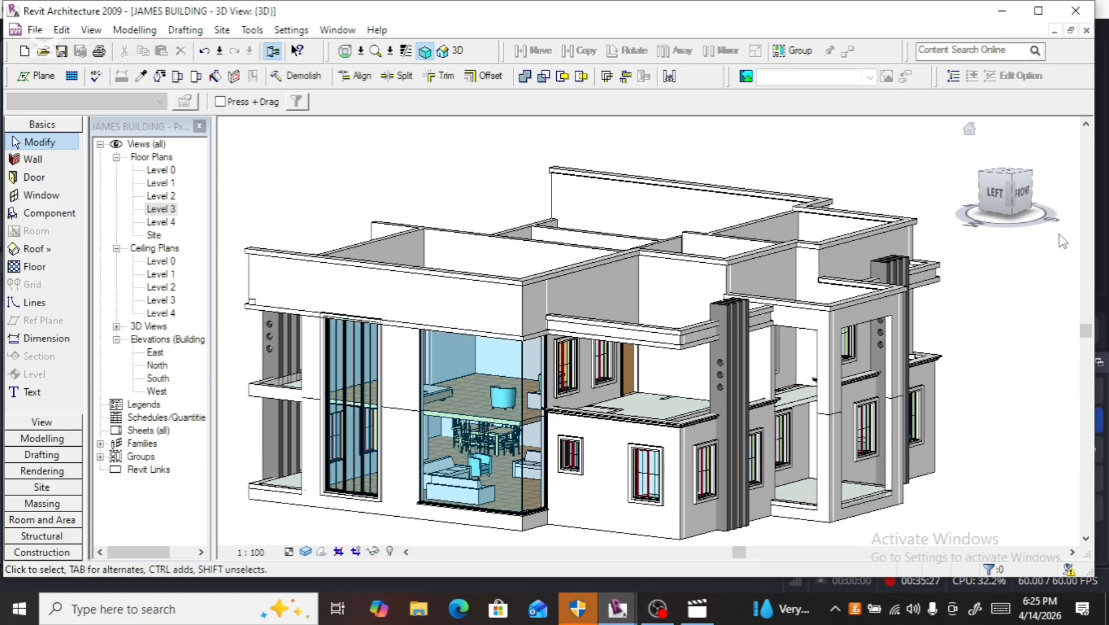
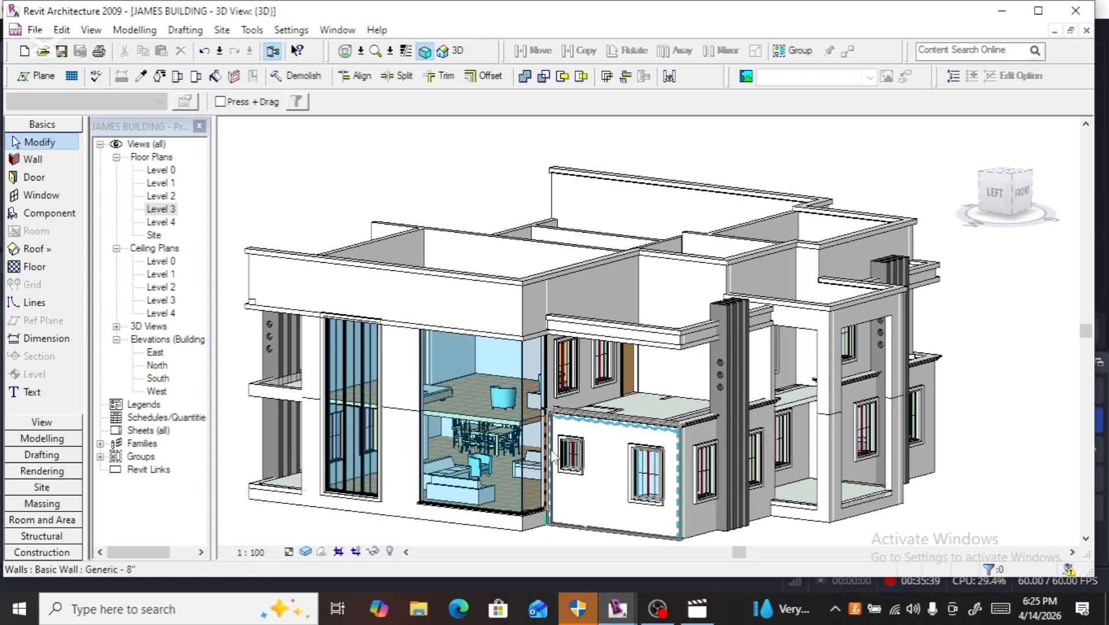
Step: Inspect the corner window's sill and edges at the junction of the left and front facades
scroll(552, 456, up, 5)
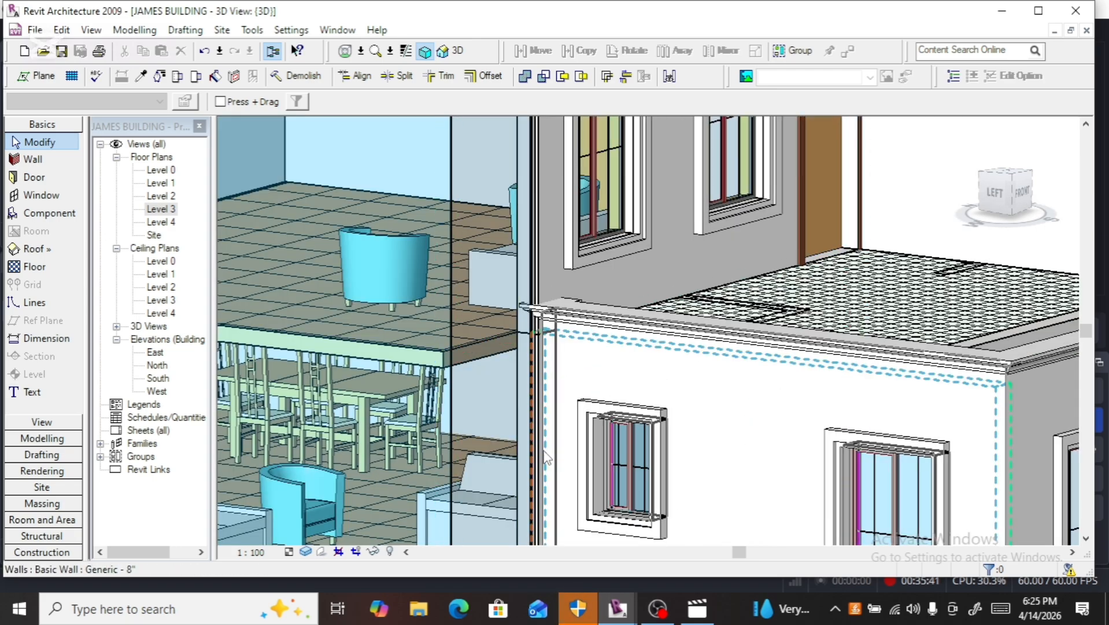
scroll(546, 457, down, 5)
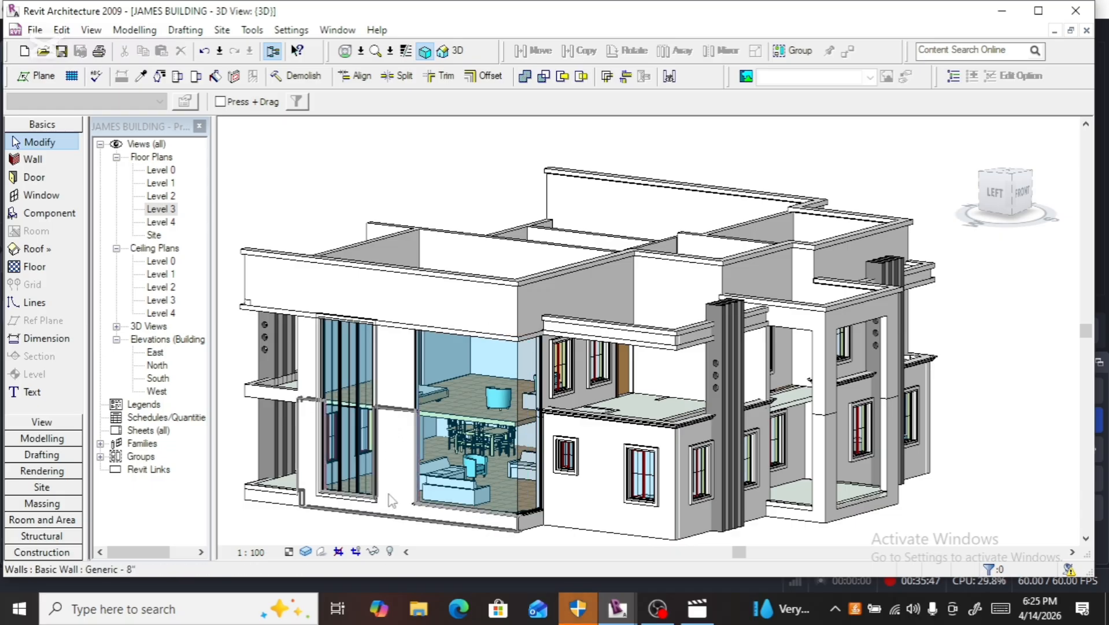
scroll(440, 521, up, 3)
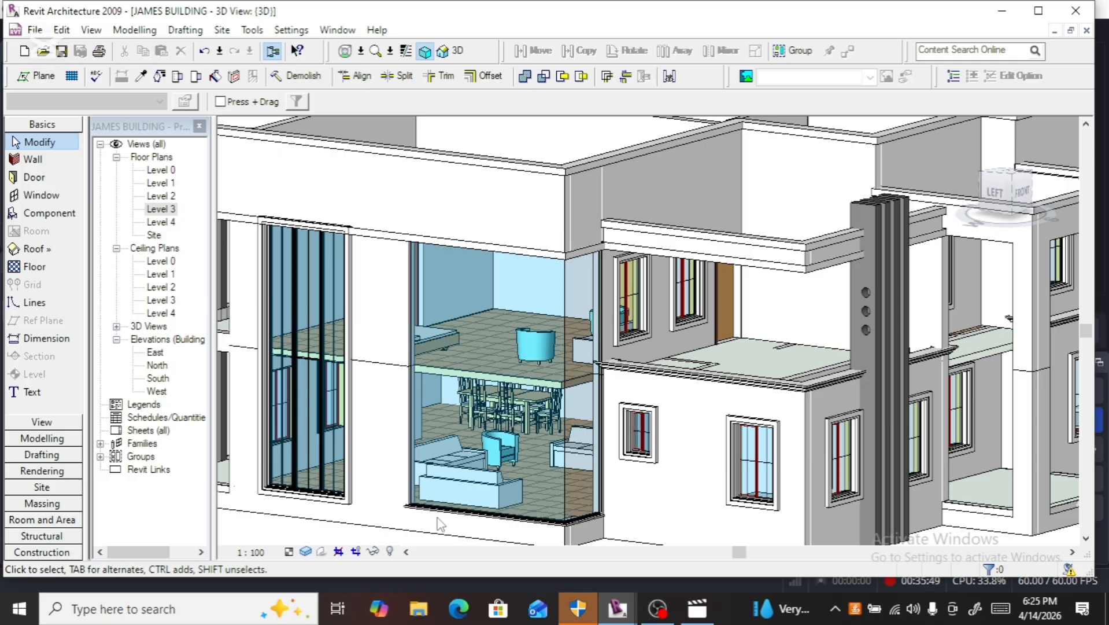
scroll(440, 524, up, 4)
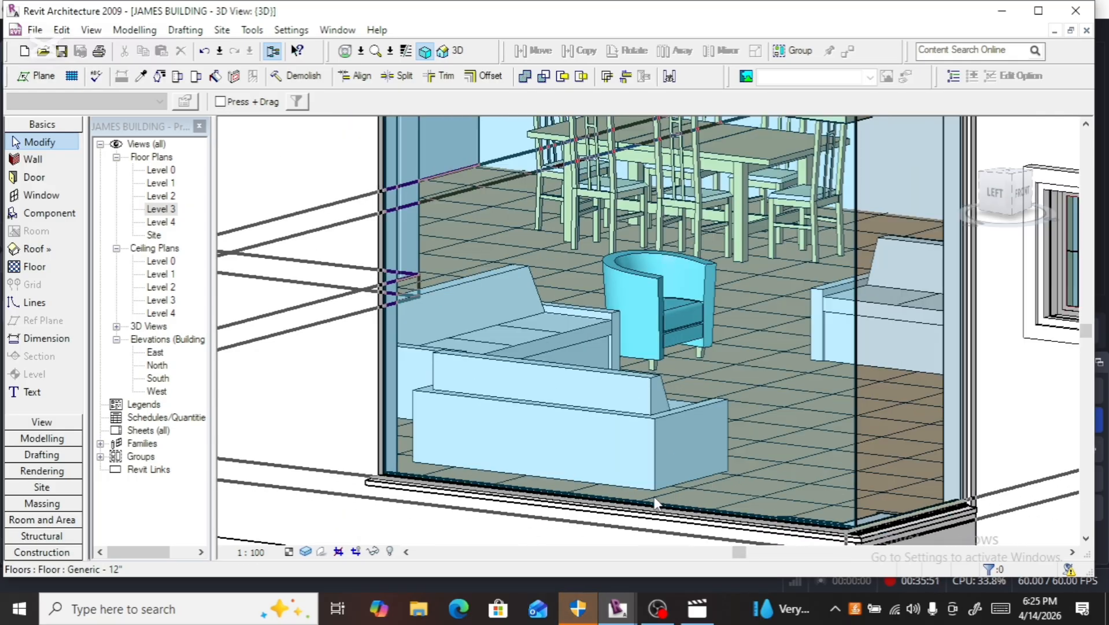
scroll(655, 503, down, 2)
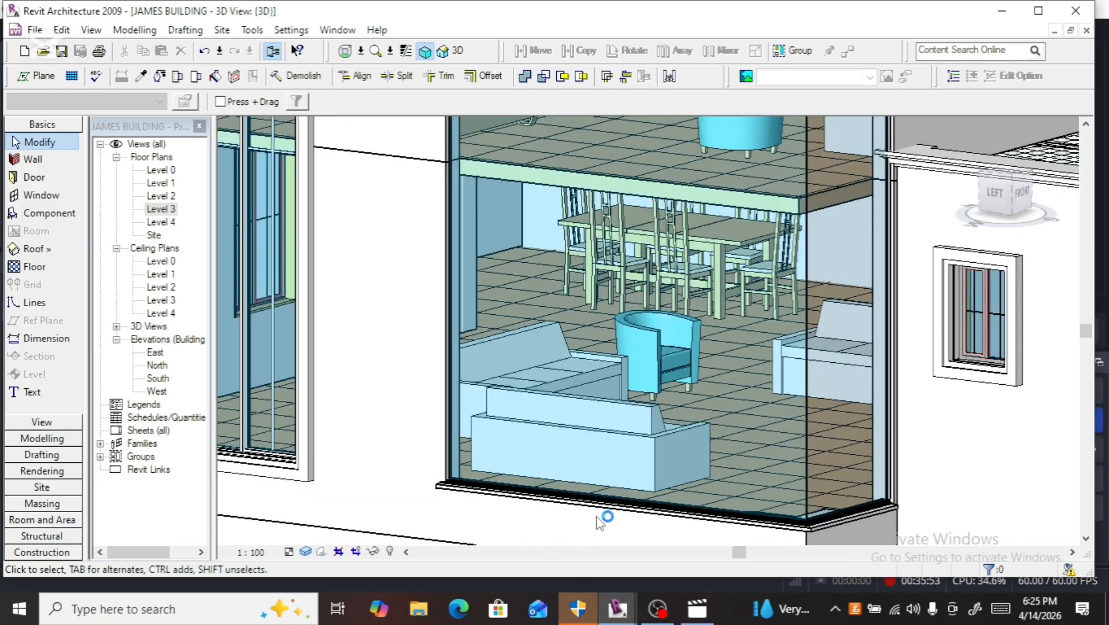
scroll(600, 520, up, 3)
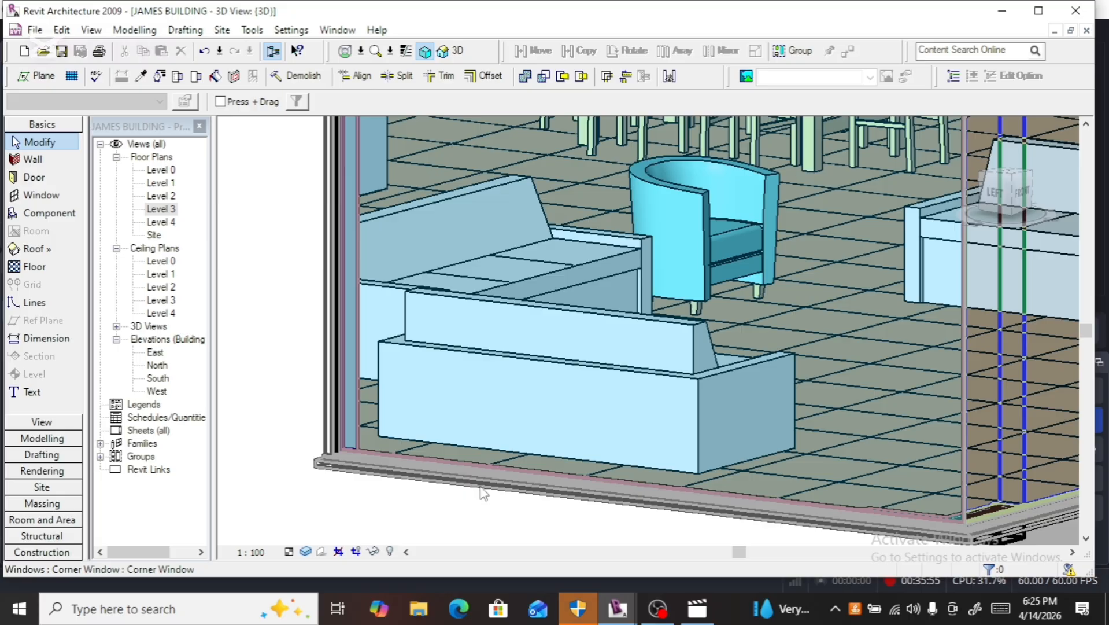
scroll(483, 492, down, 5)
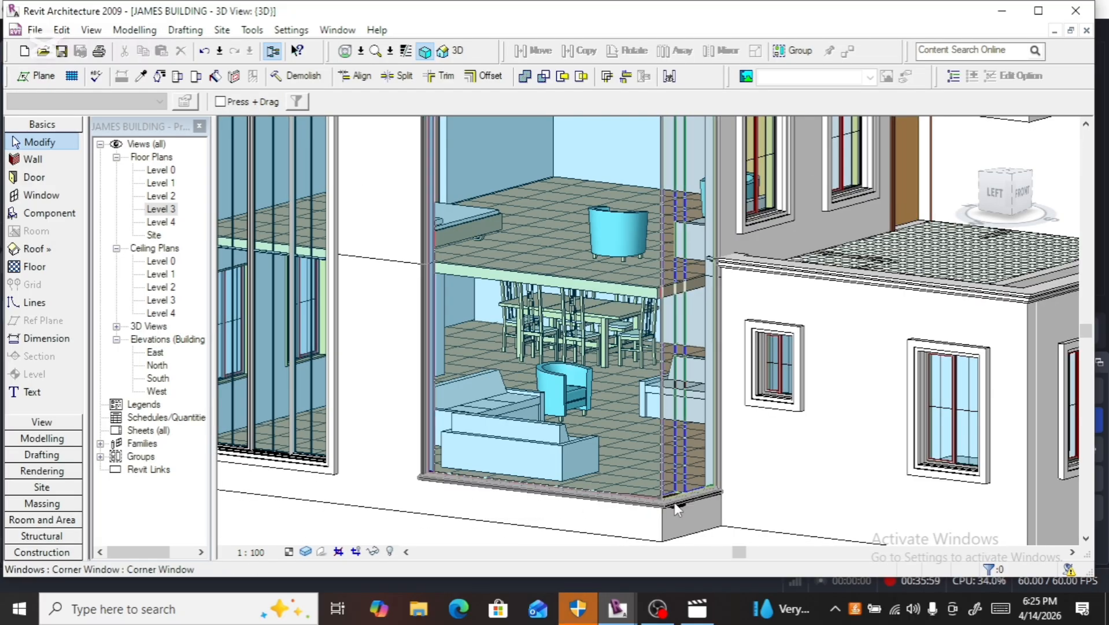
scroll(674, 502, up, 5)
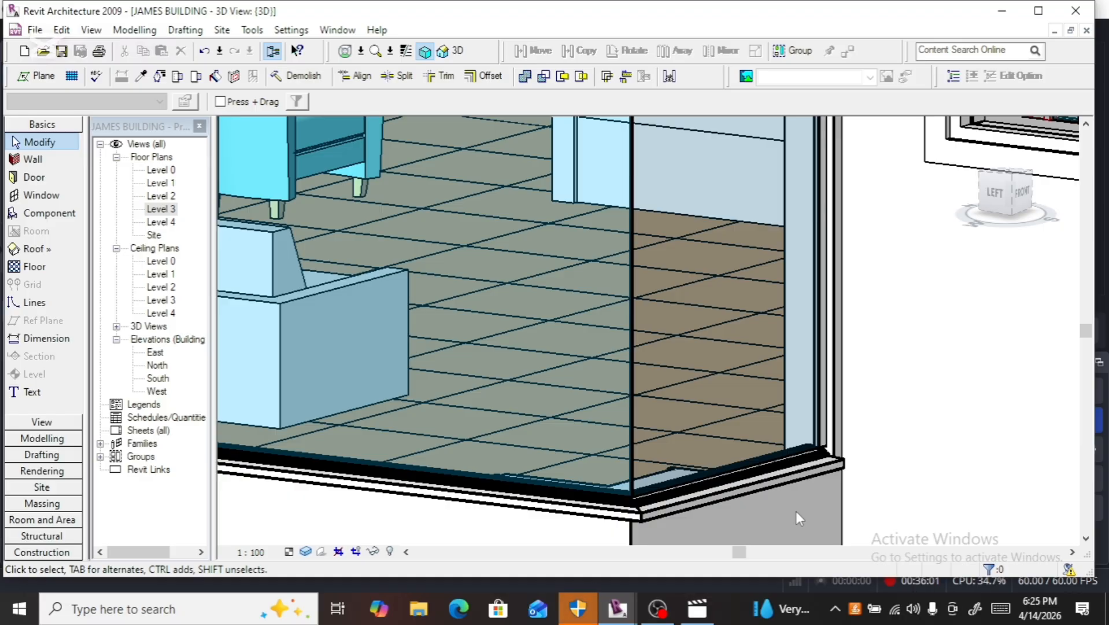
scroll(796, 510, down, 6)
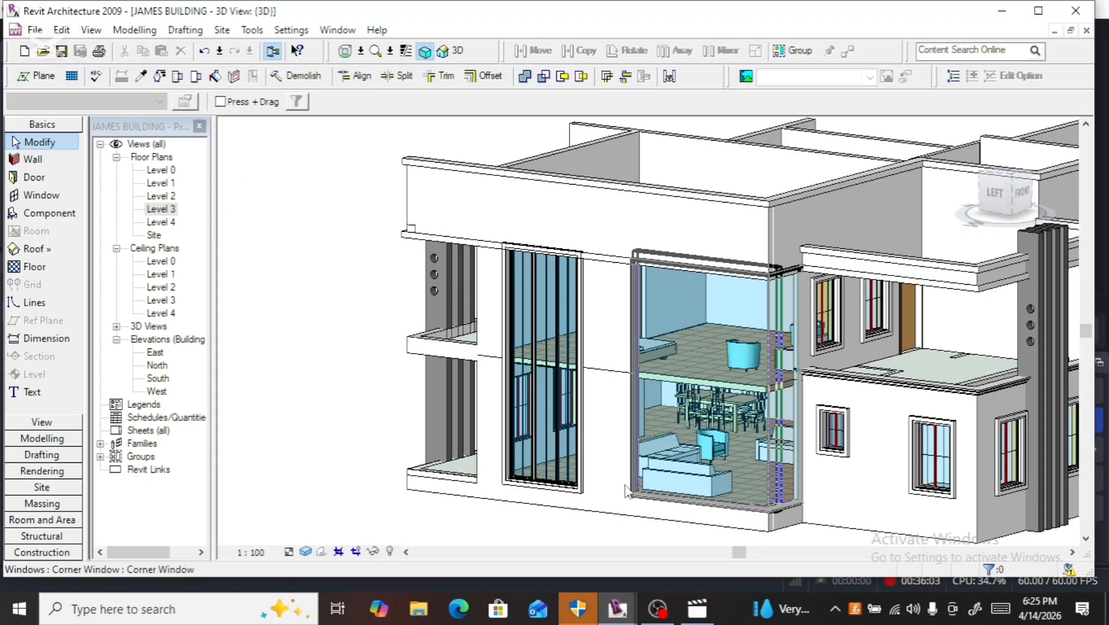
Step: Copy the tall window's surround mass horizontally along the left facade onto the corner window
click(589, 483)
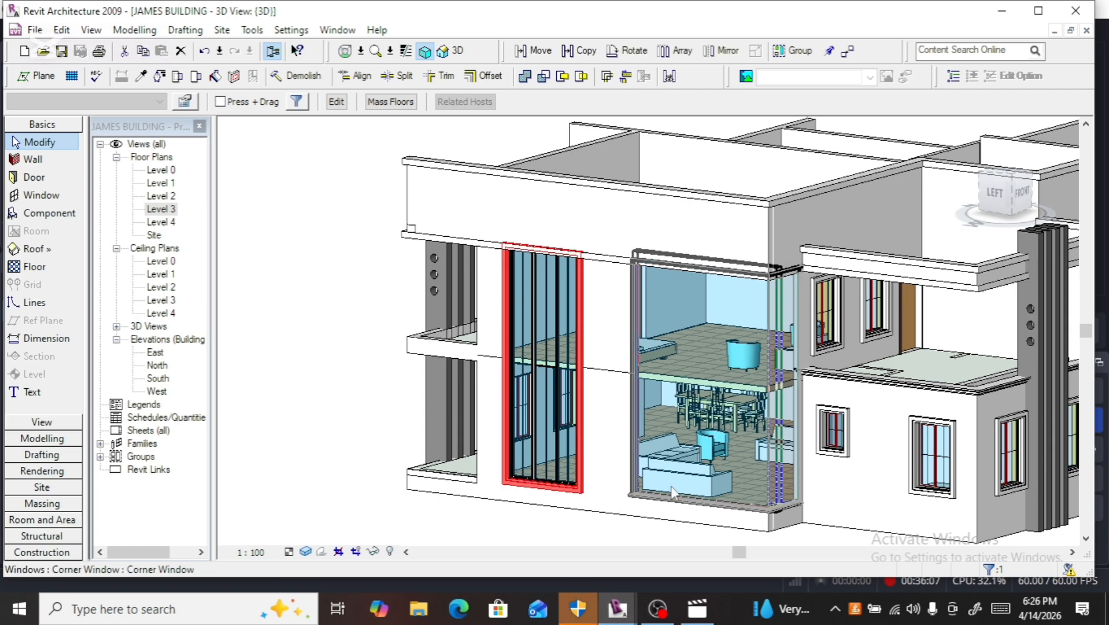
click(990, 192)
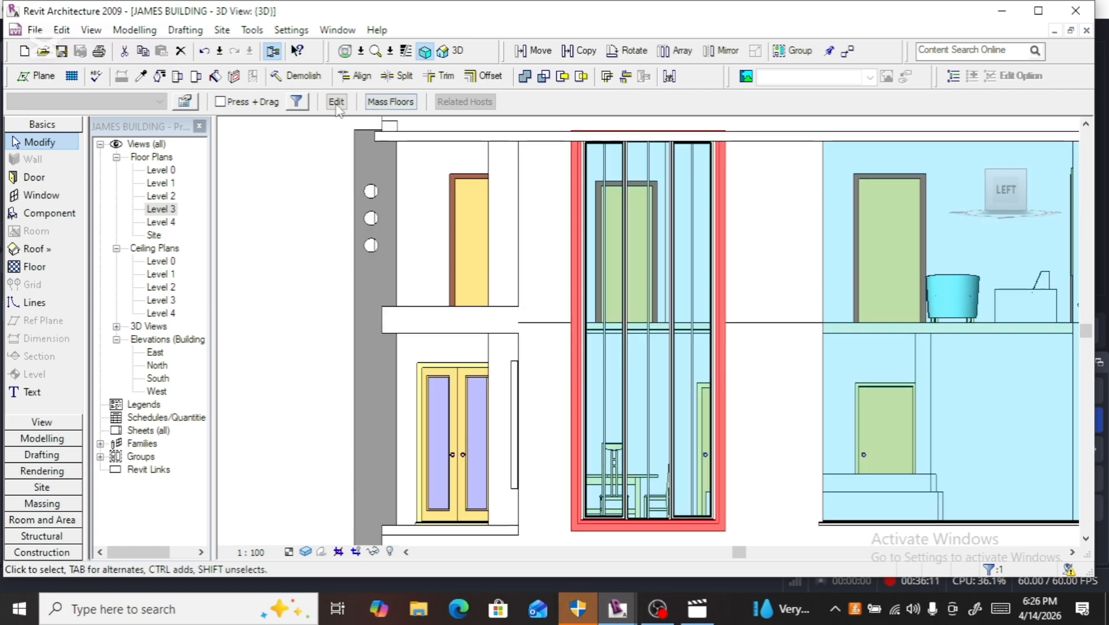
click(337, 104)
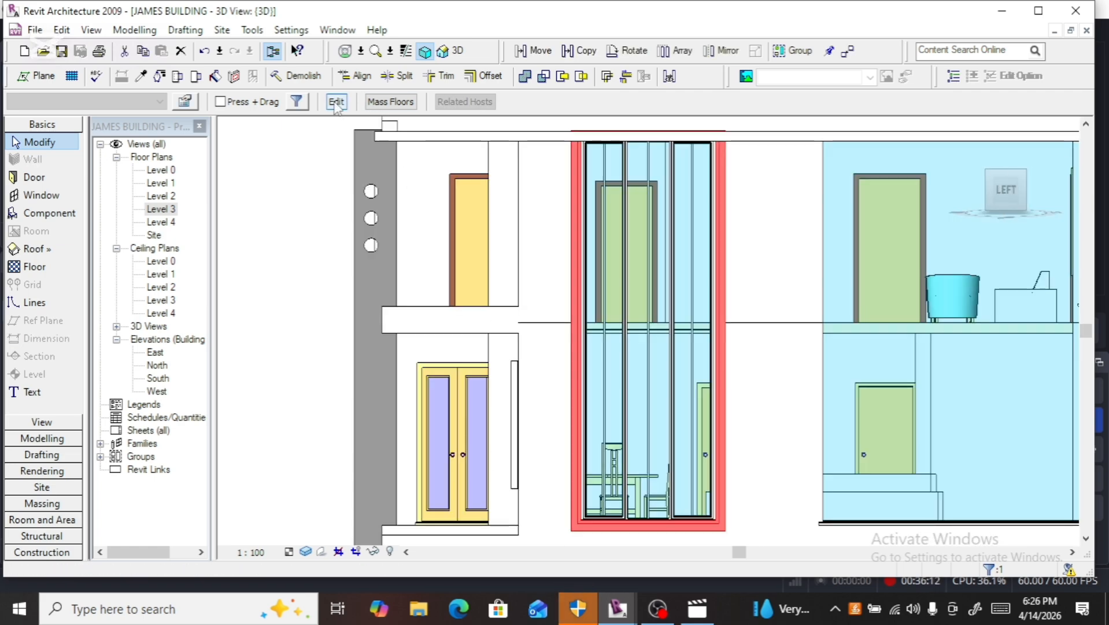
click(579, 51)
scroll(457, 168, down, 2)
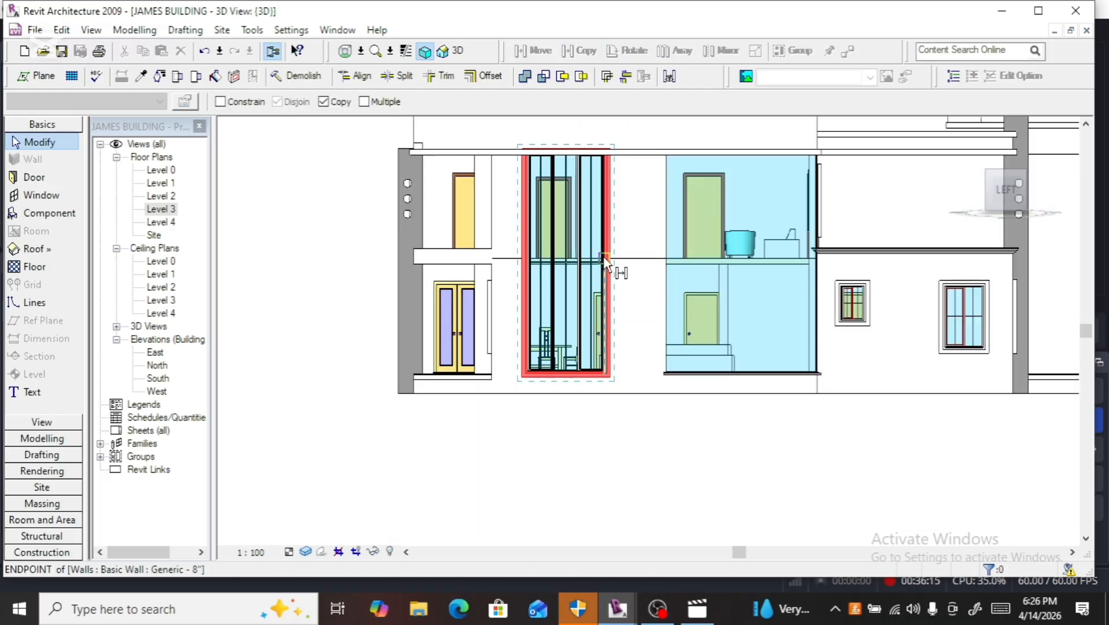
click(602, 255)
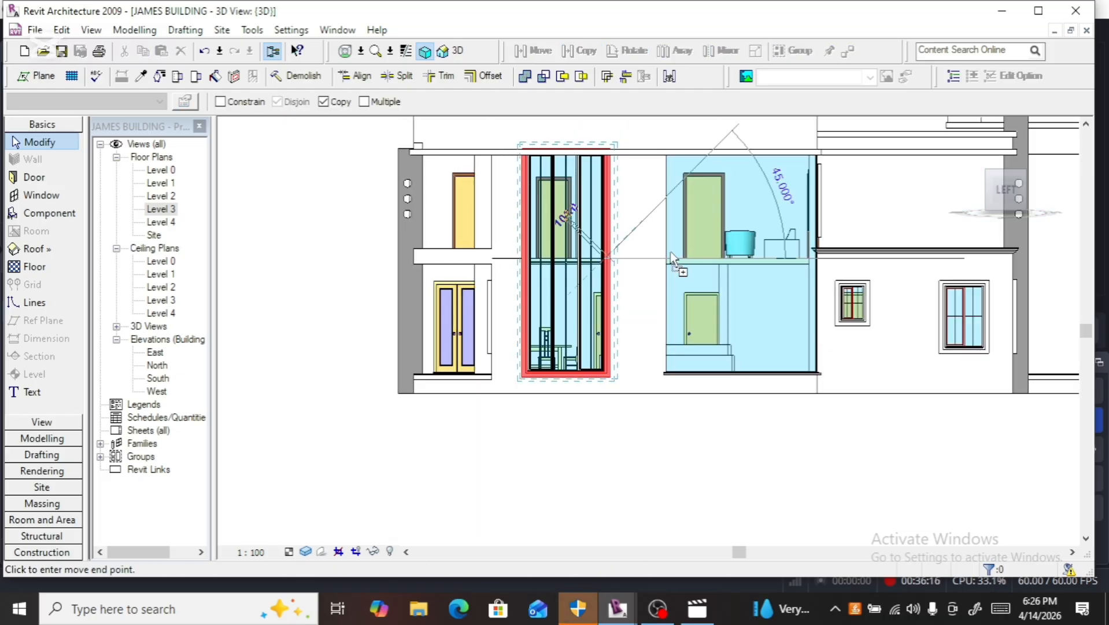
click(732, 258)
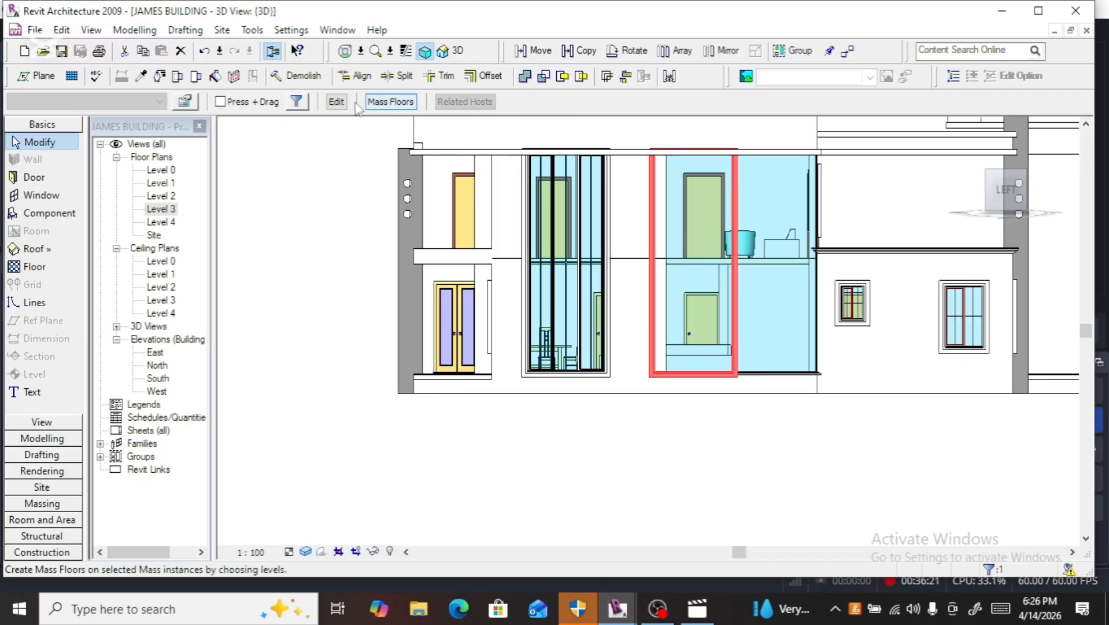
Step: Open the copied surround mass, its sweep and the path sketch for editing
click(335, 105)
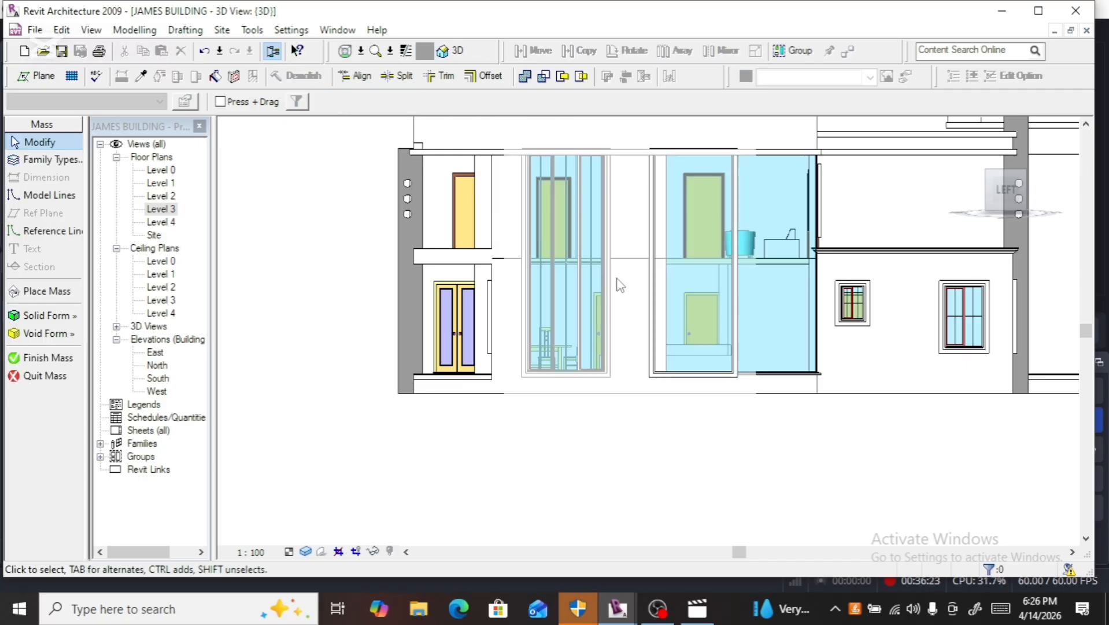
click(650, 303)
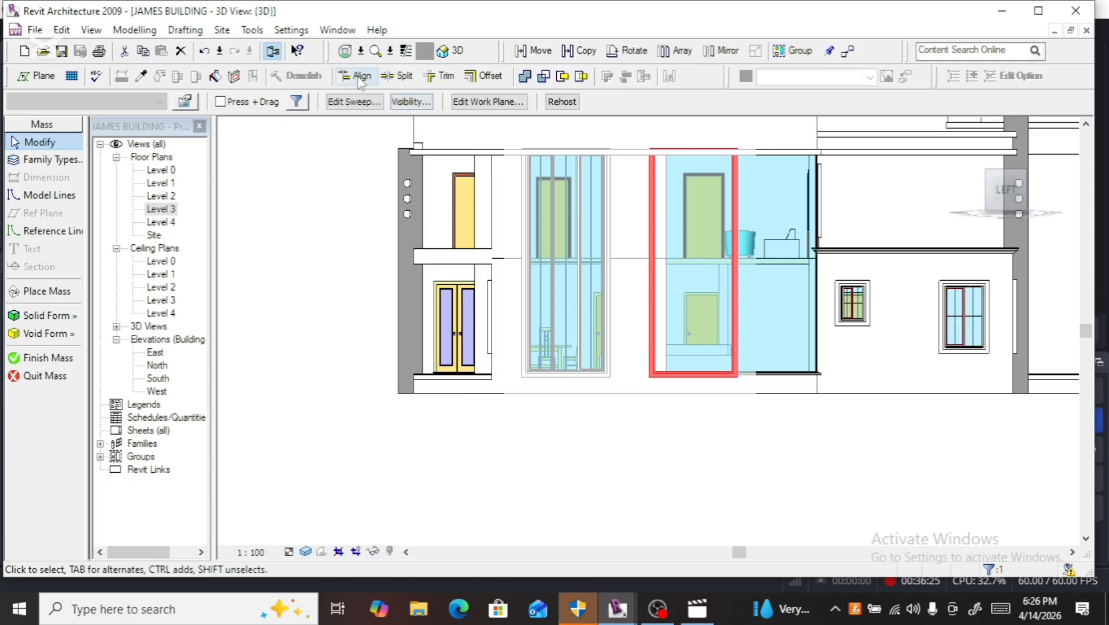
click(347, 102)
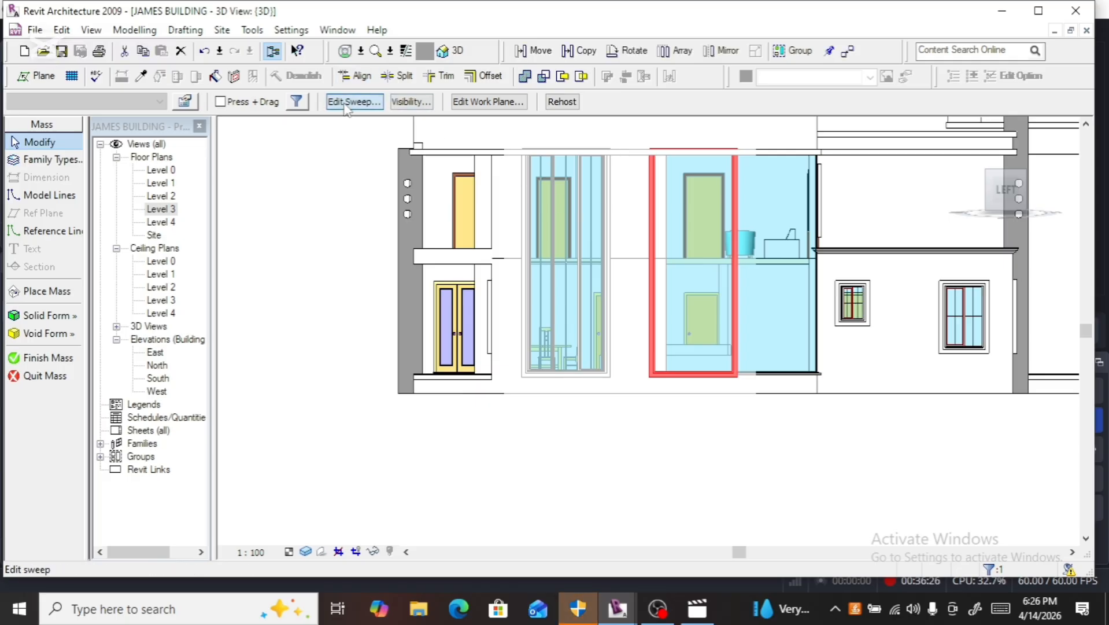
click(665, 293)
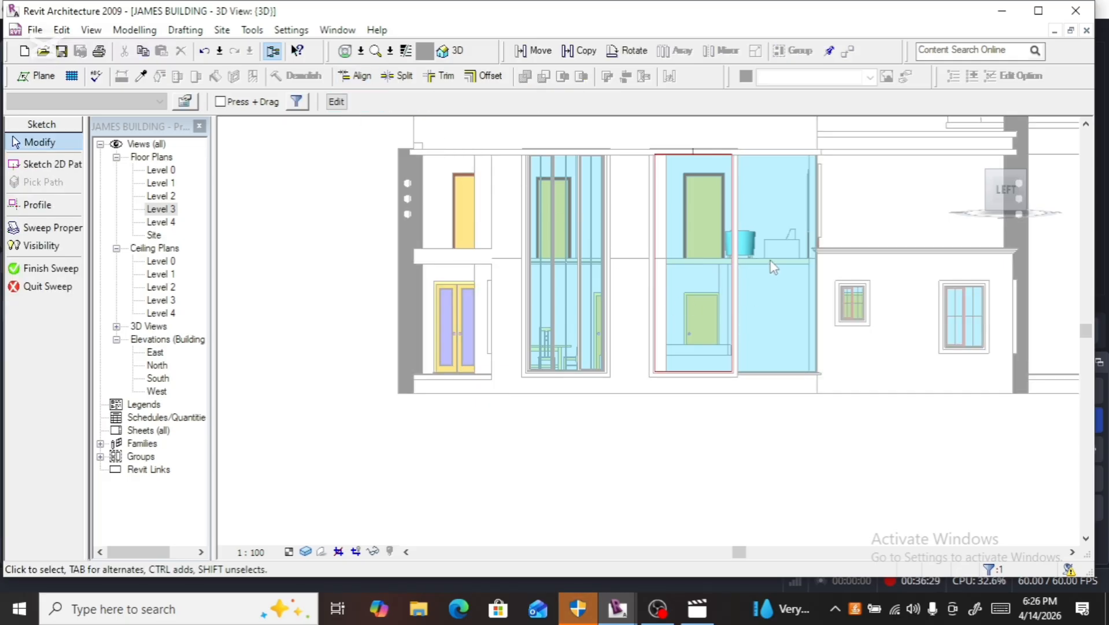
scroll(774, 267, up, 3)
click(336, 102)
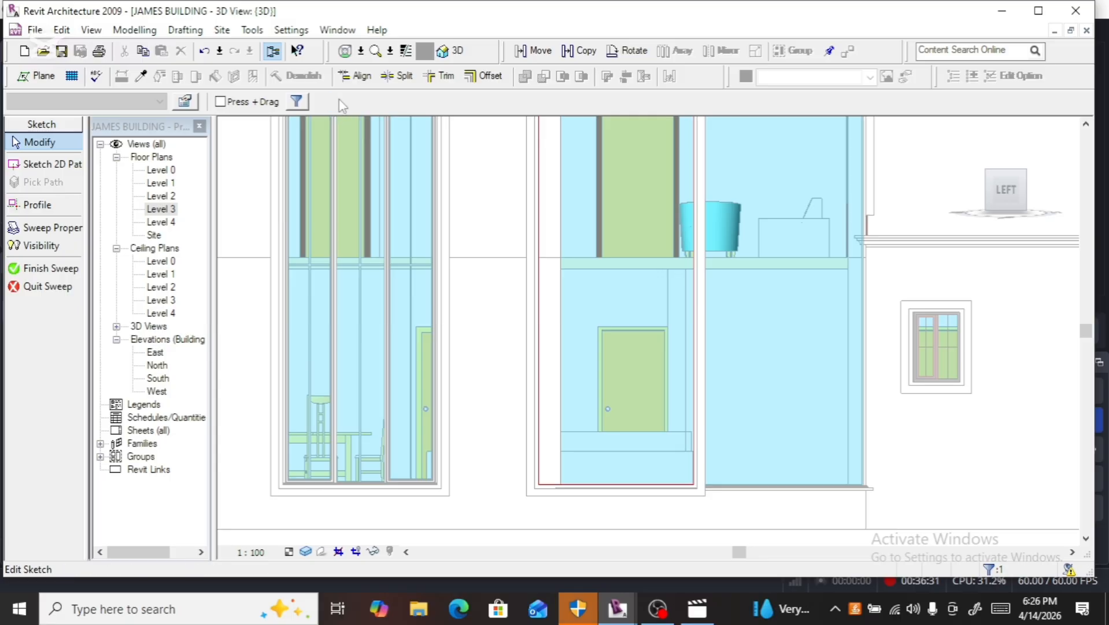
Step: Move the left vertical line of the copied surround's path to the corner window's left edge
click(540, 278)
mouse_move(558, 274)
mouse_down()
mouse_move(567, 279)
mouse_move(563, 270)
mouse_up()
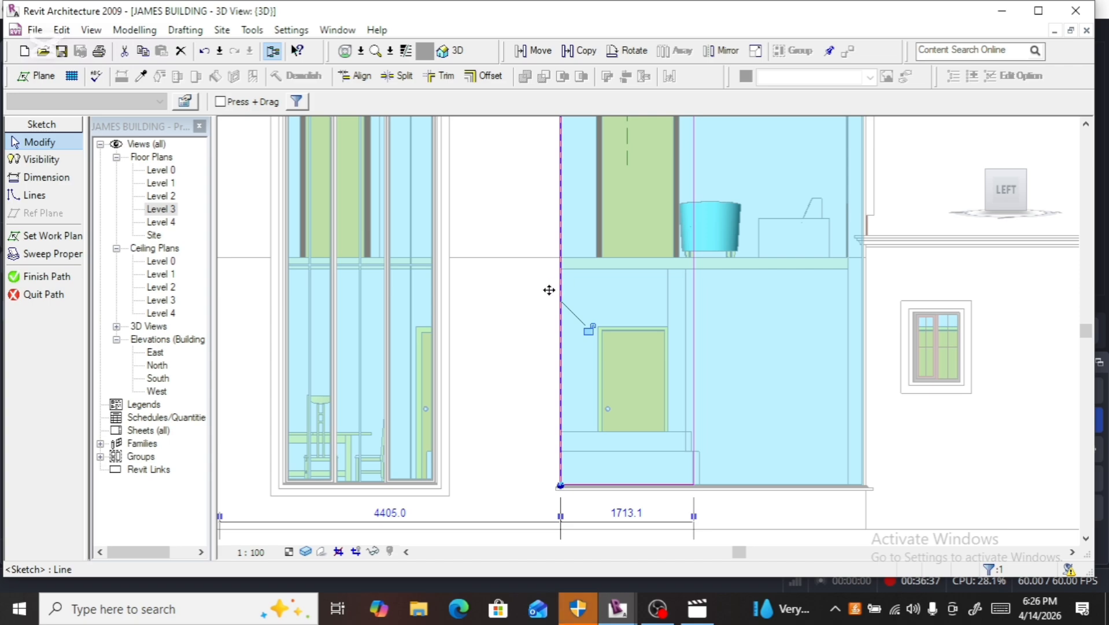
scroll(550, 290, down, 3)
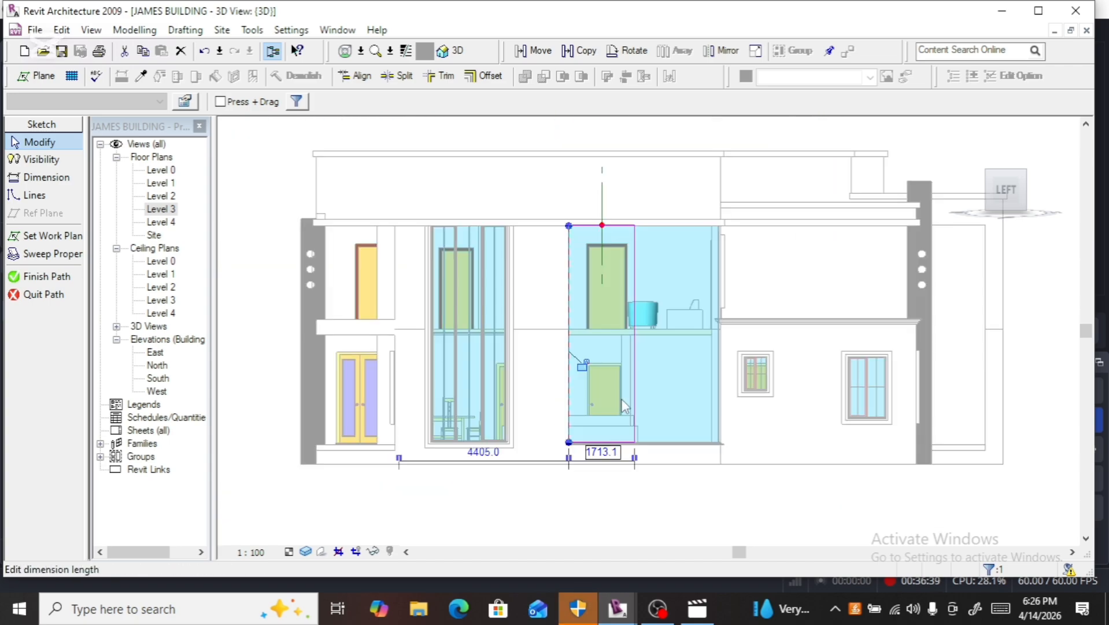
scroll(628, 228, up, 4)
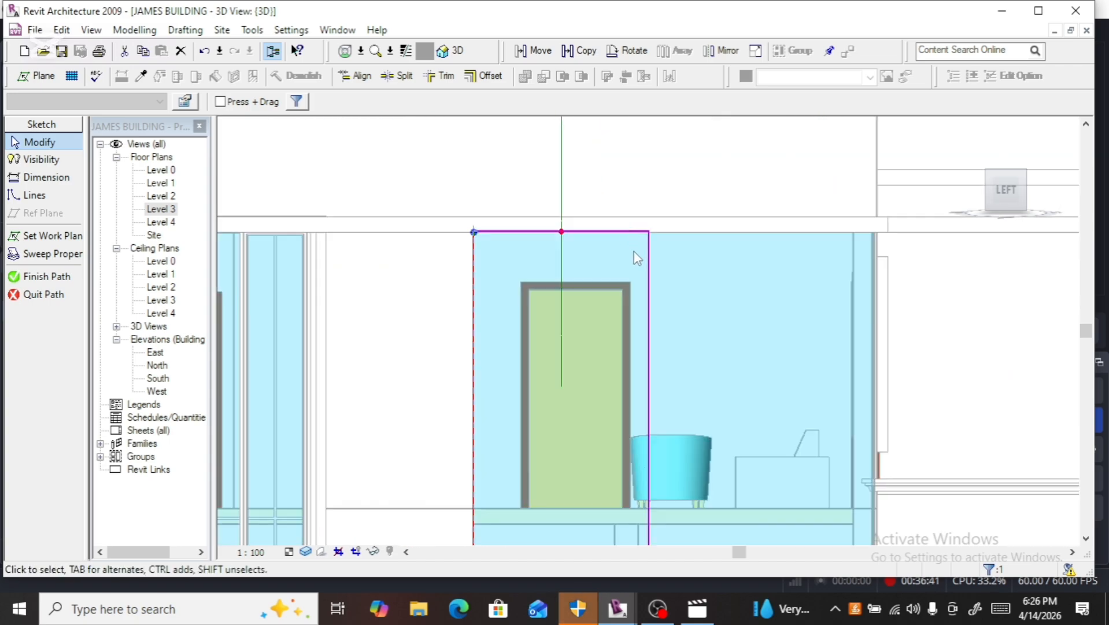
Step: Delete the top horizontal line and the right vertical line from the copied surround's path
click(624, 232)
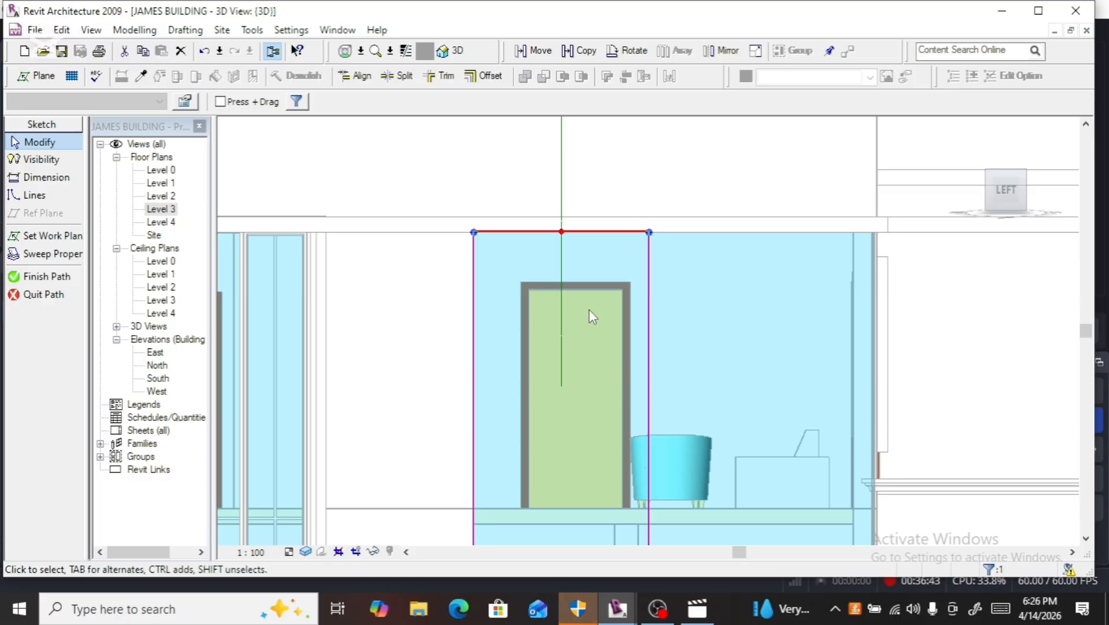
key(Delete)
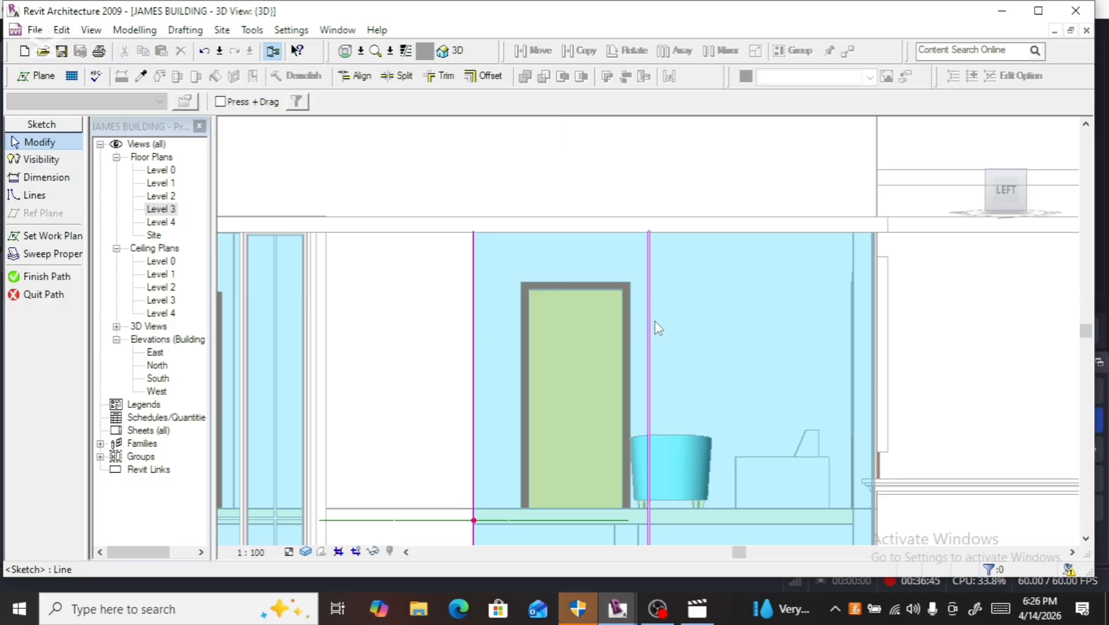
click(650, 320)
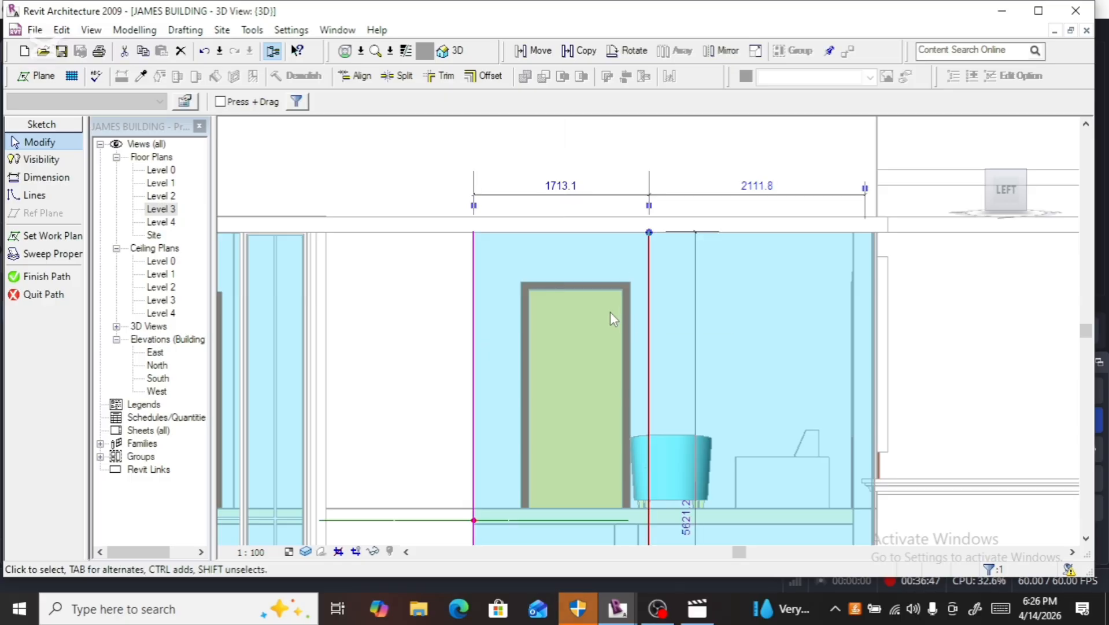
key(Delete)
Step: Move the bottom line of the surround's path down to the underside of the corner window's sill
scroll(604, 295, down, 2)
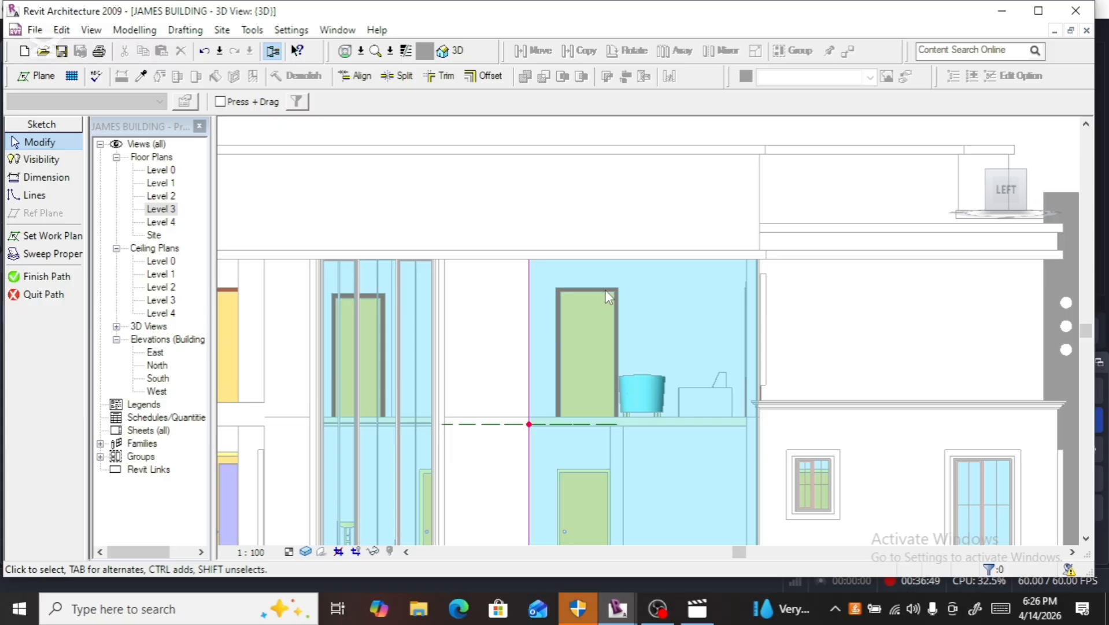
scroll(605, 292, down, 3)
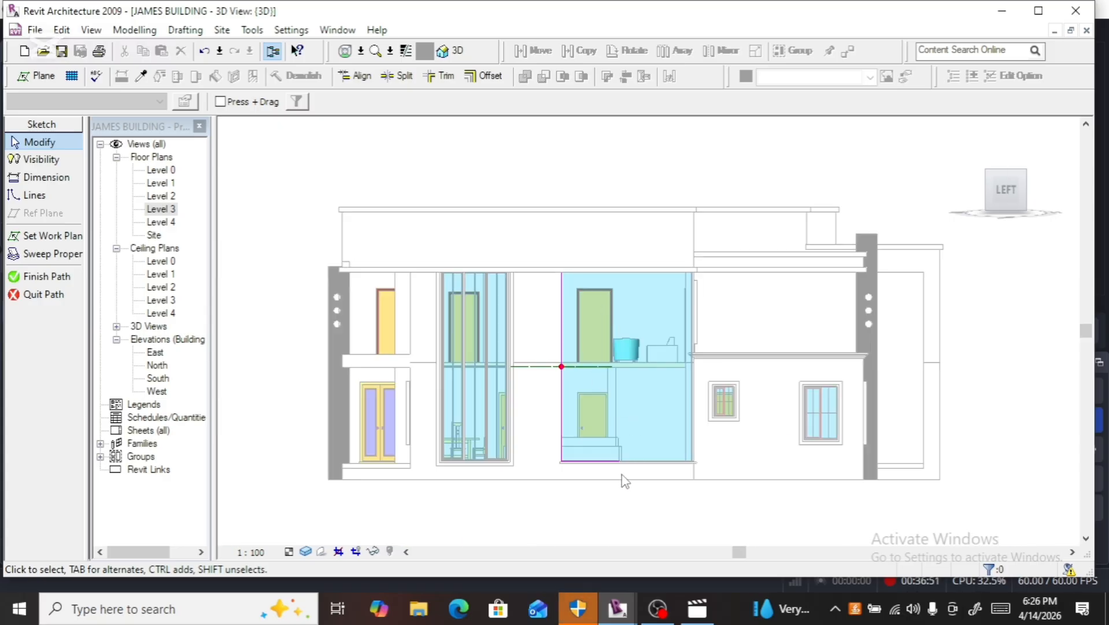
scroll(624, 481, up, 4)
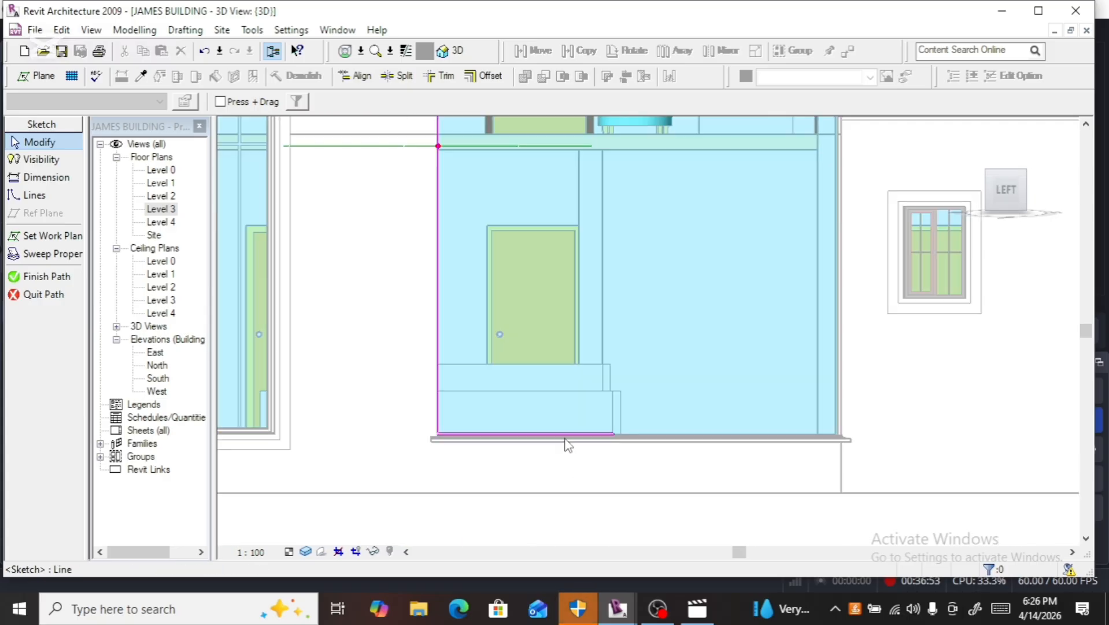
click(565, 438)
scroll(558, 451, up, 2)
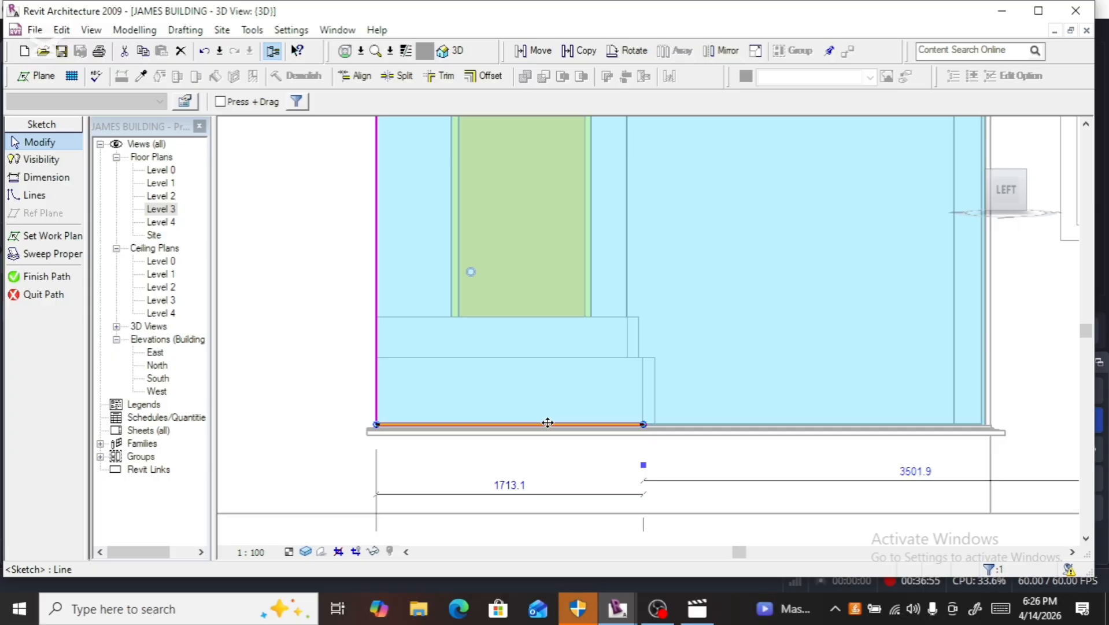
drag(547, 449, 546, 438)
click(547, 440)
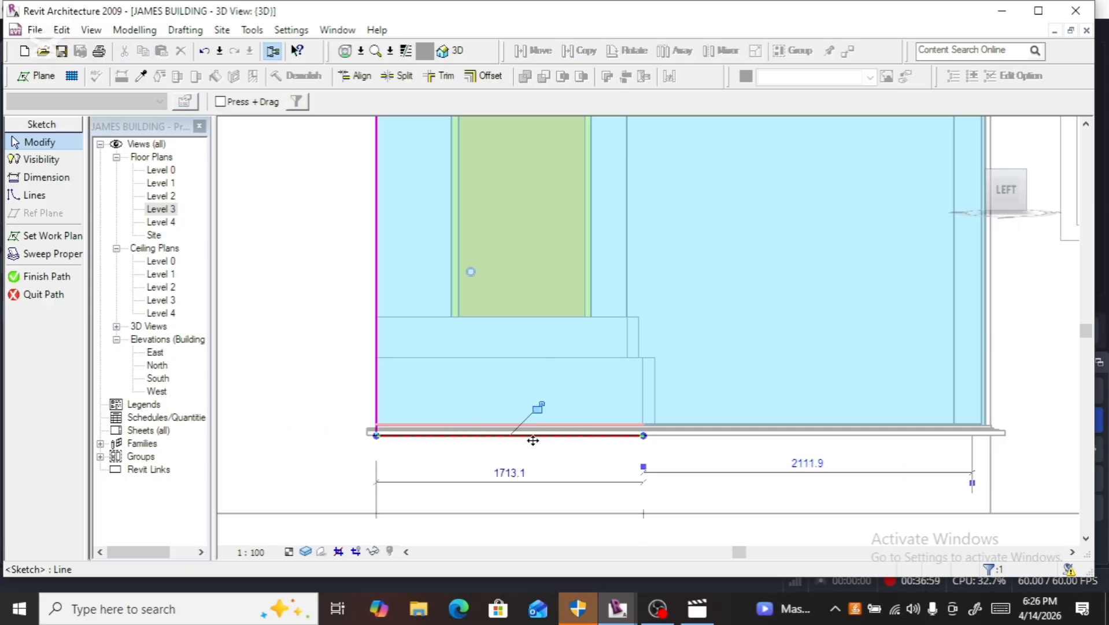
Step: Extend the bottom path line's right end to the outer end of the corner window's sill, about 4040 mm long
scroll(537, 428, down, 2)
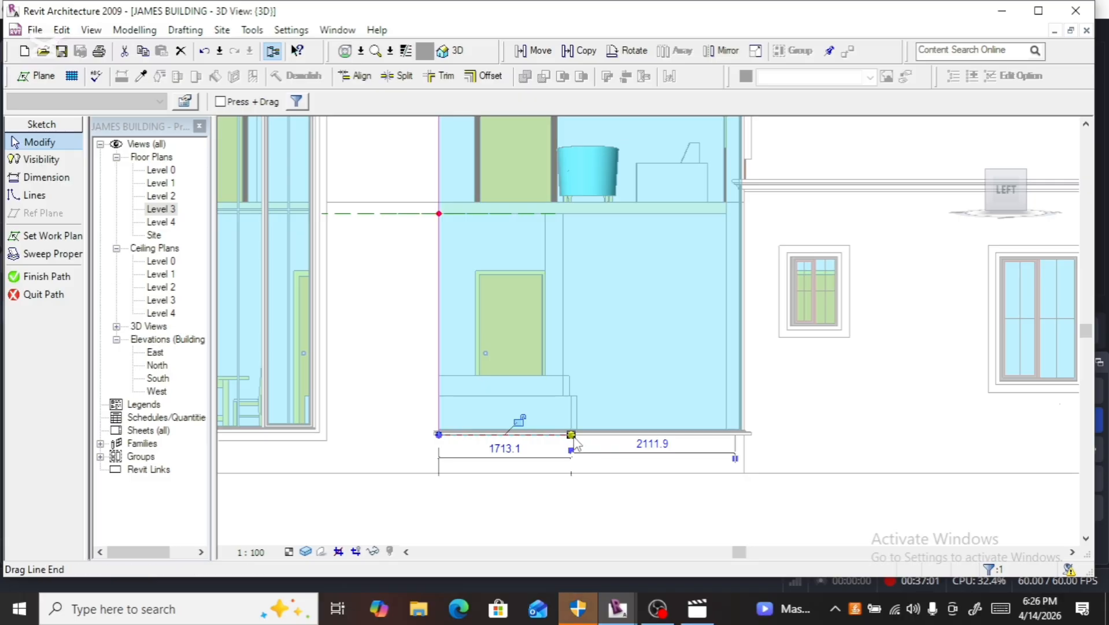
drag(572, 434, 749, 435)
scroll(747, 437, up, 4)
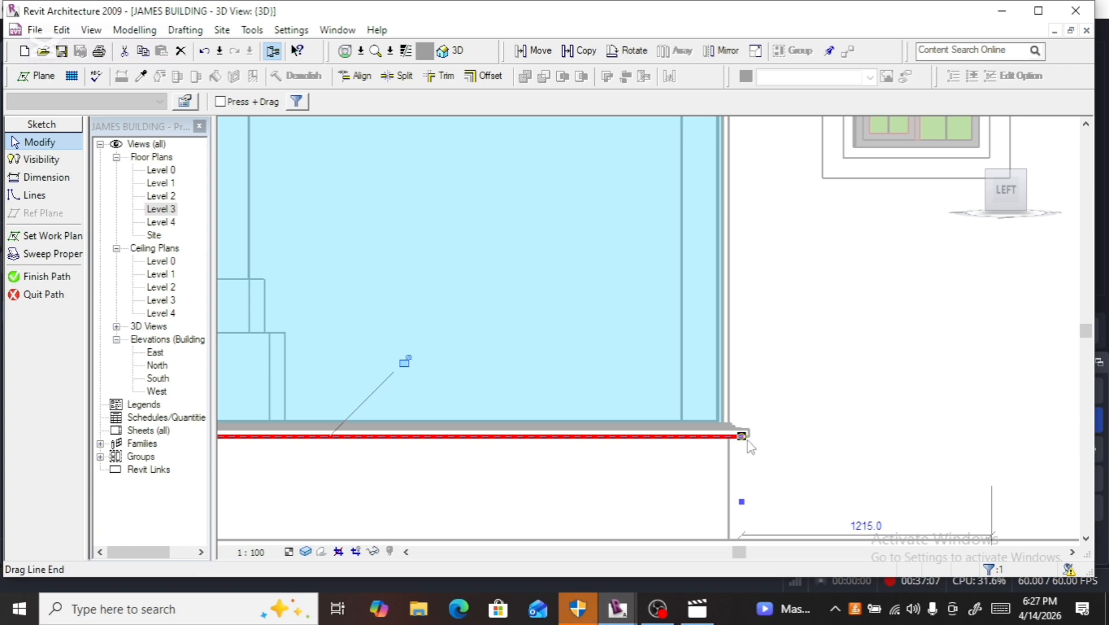
scroll(747, 441, up, 2)
drag(738, 434, 750, 434)
scroll(750, 435, down, 3)
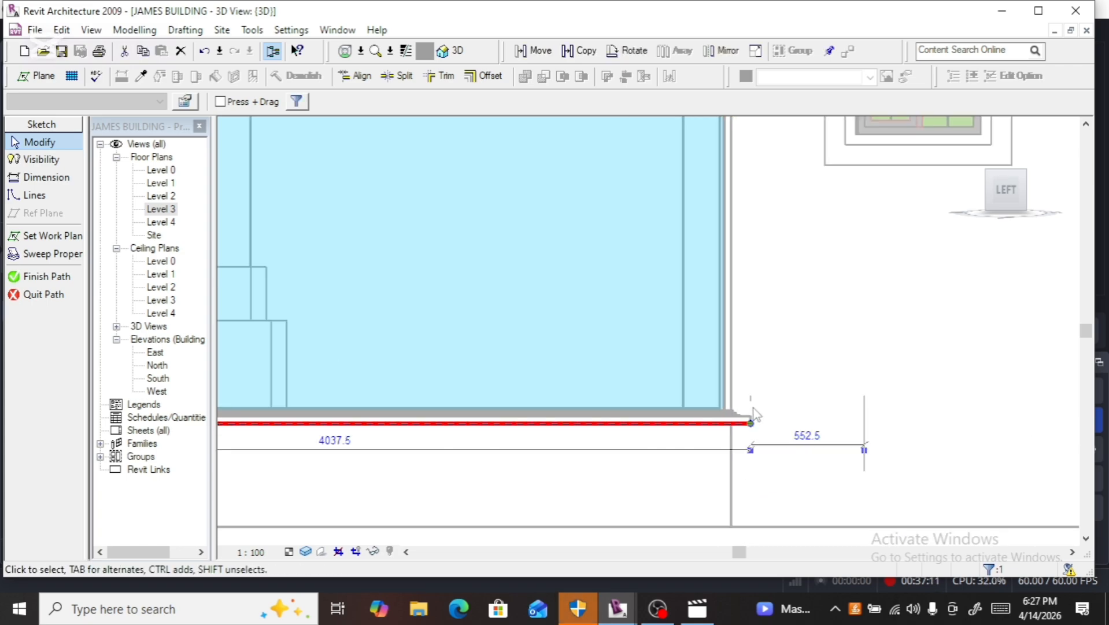
Step: Finish the path sketch, the sweep and the surround mass
click(46, 276)
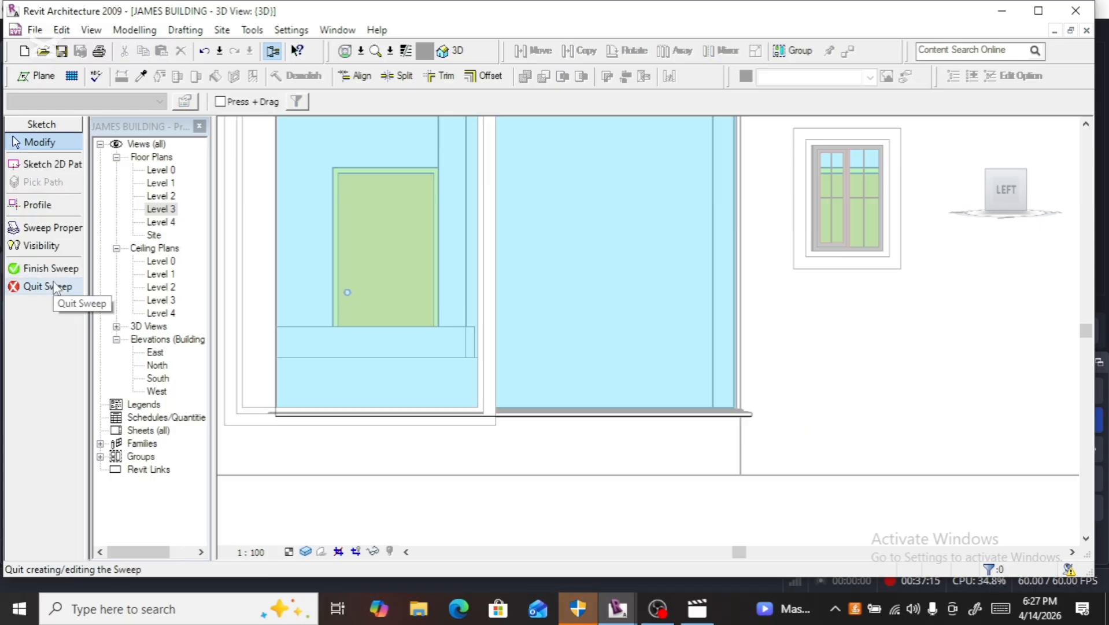
click(53, 268)
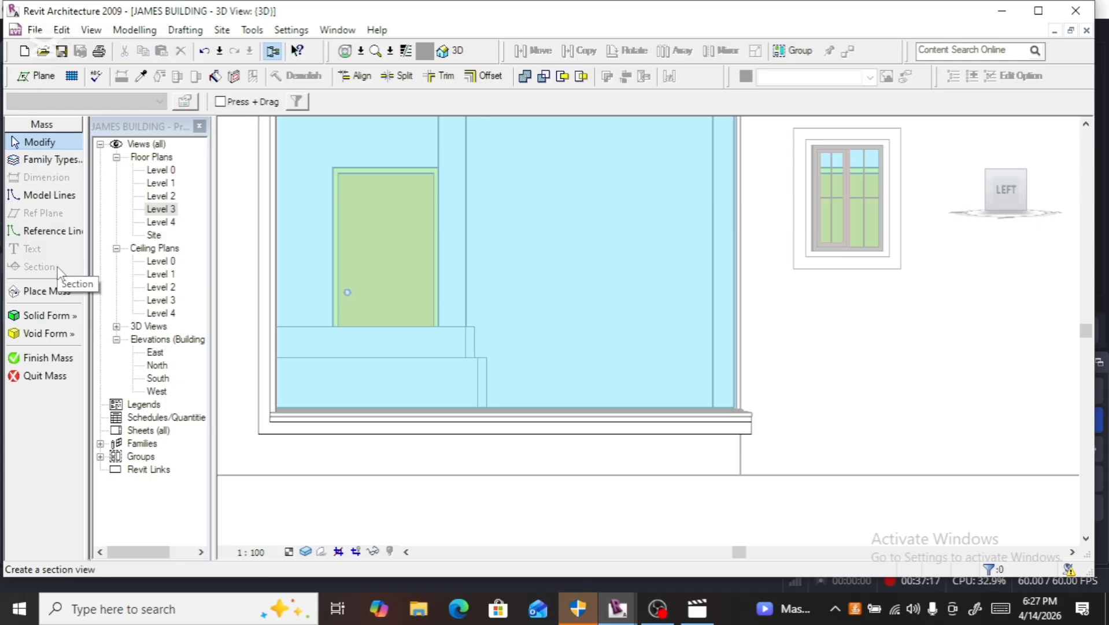
click(41, 360)
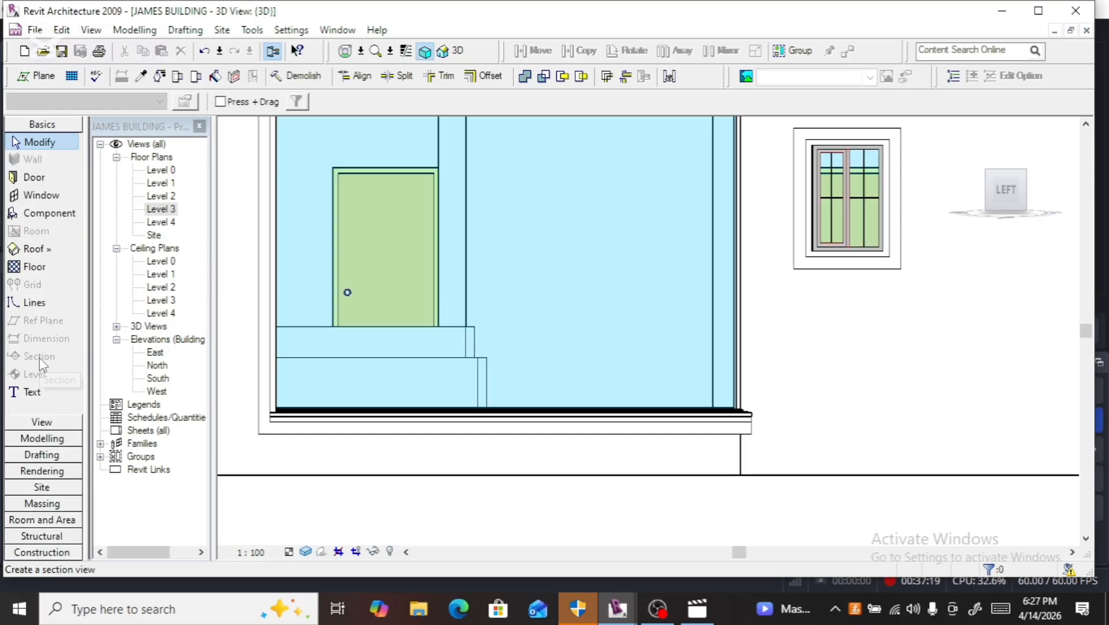
Step: Examine how the corner window's surround ends beneath the sill at the building corner
scroll(330, 444, down, 2)
scroll(402, 438, down, 1)
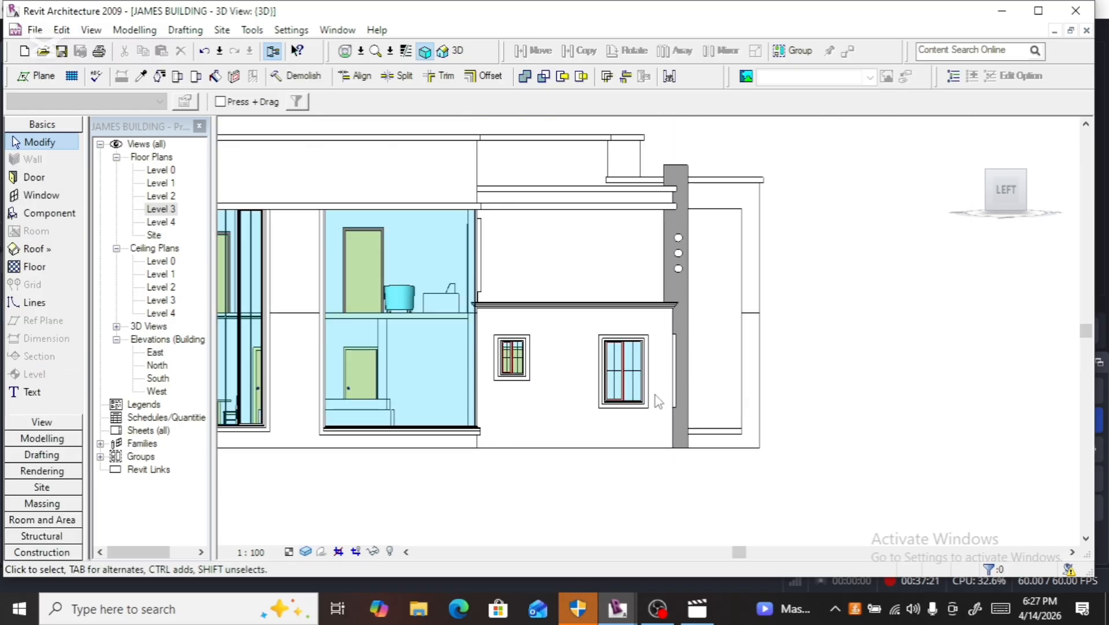
scroll(581, 430, down, 1)
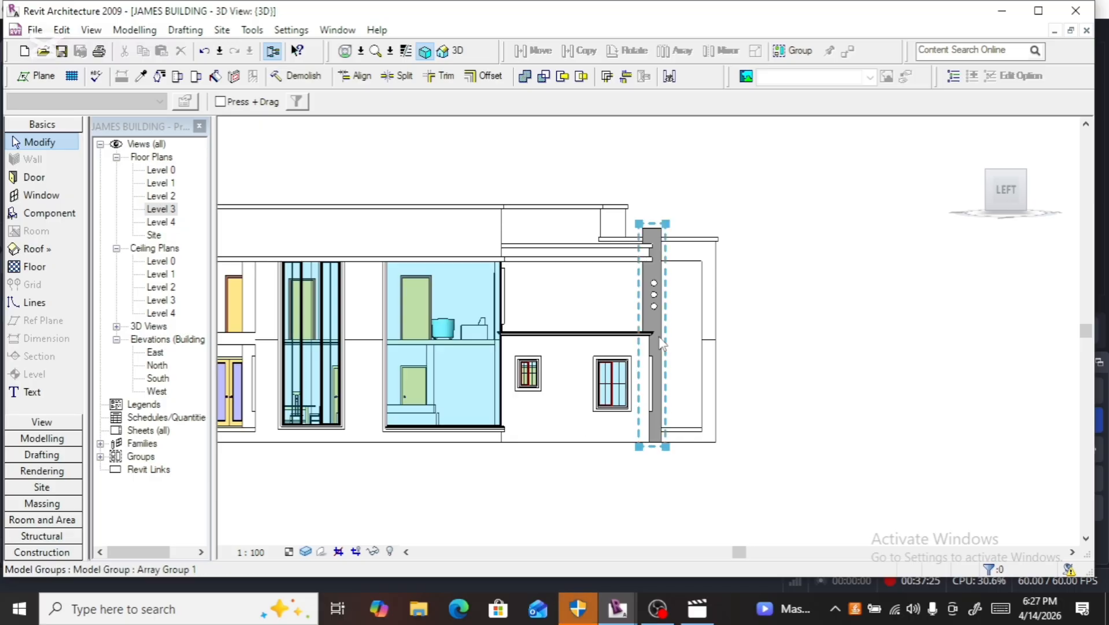
click(1022, 200)
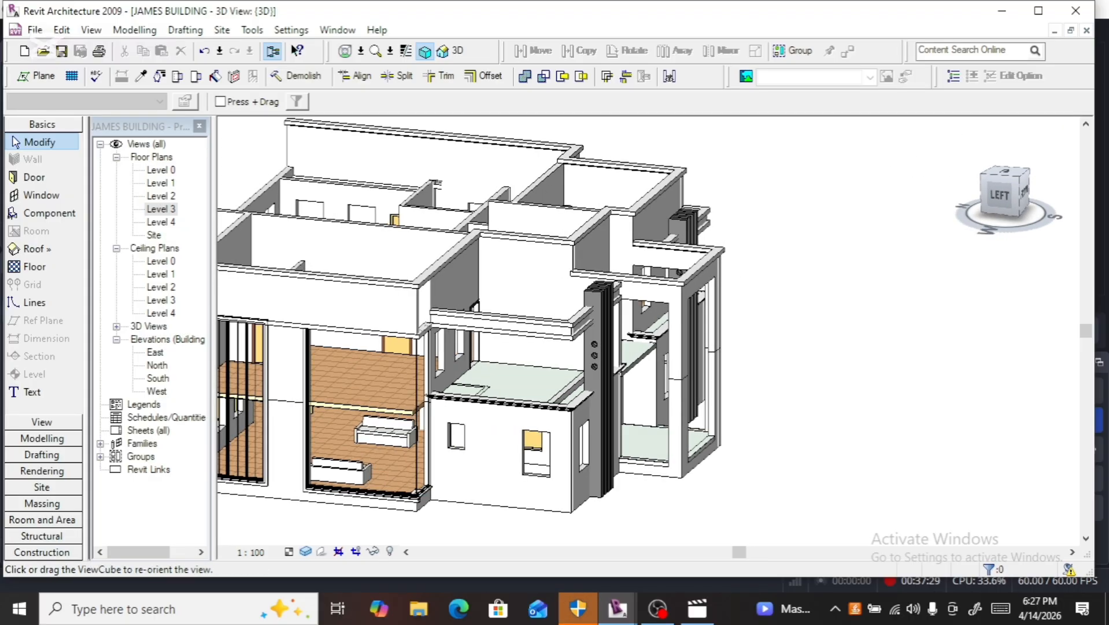
scroll(928, 195, down, 2)
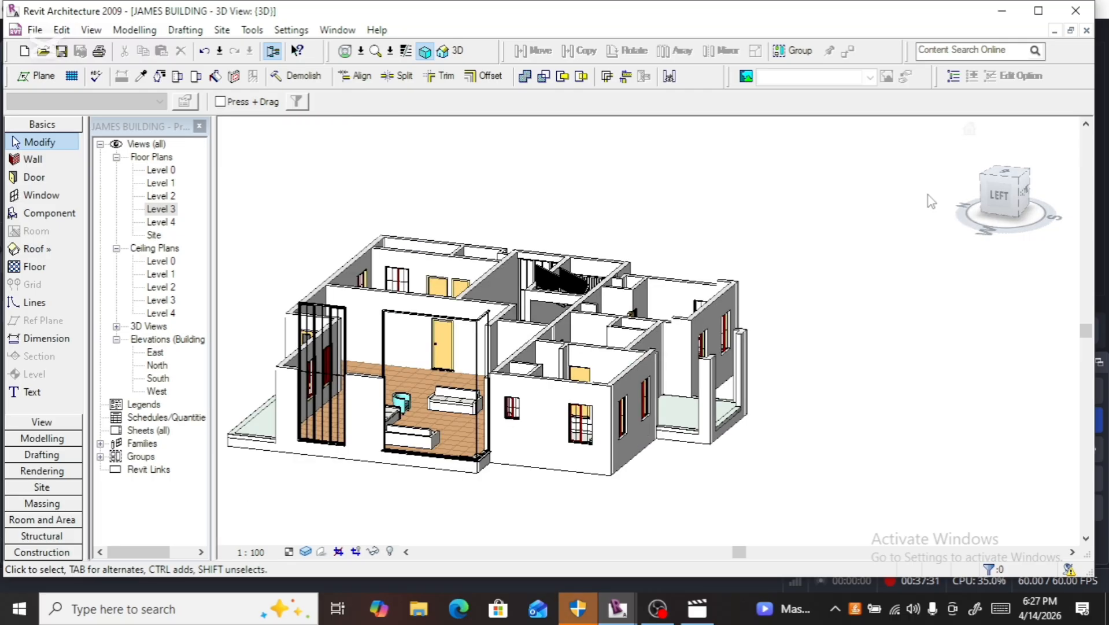
scroll(538, 441, up, 5)
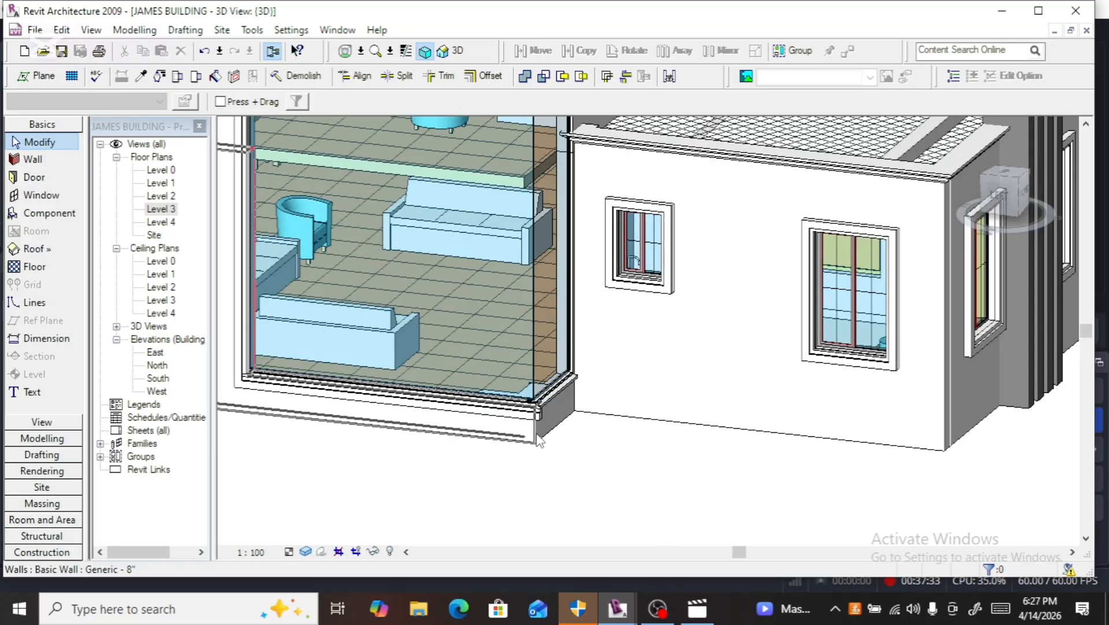
scroll(538, 441, up, 1)
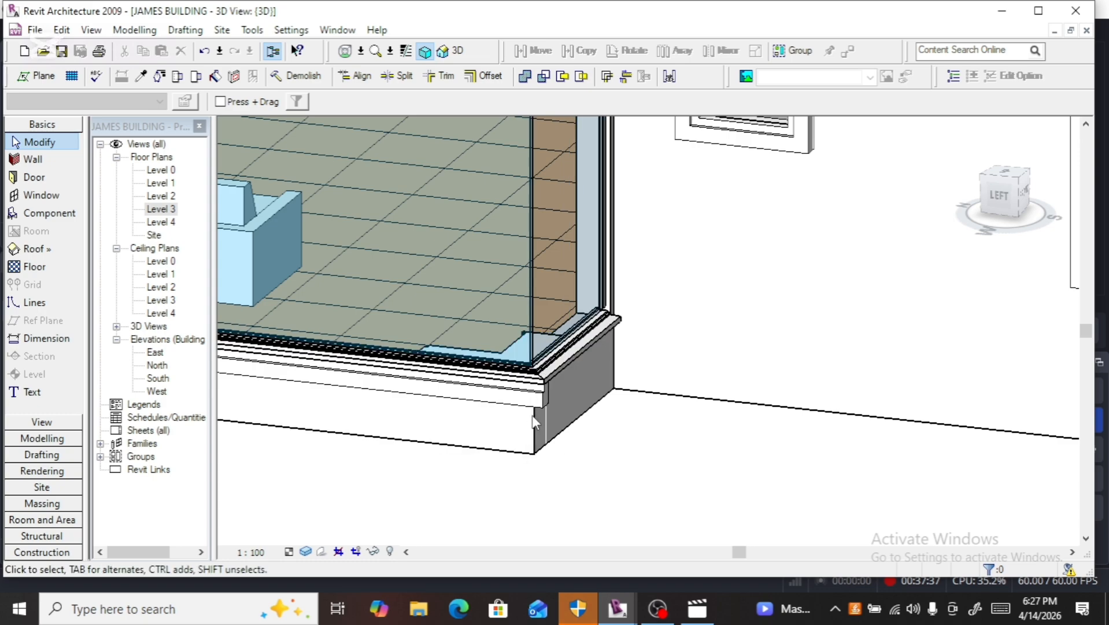
scroll(533, 409, up, 2)
scroll(538, 403, up, 3)
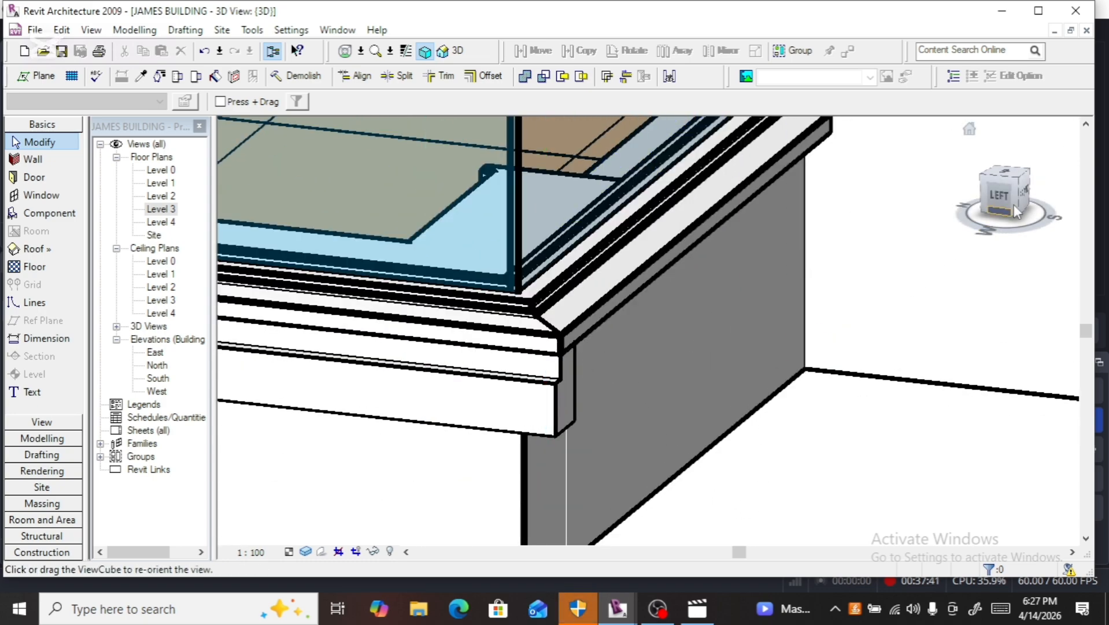
Step: Examine the surround's end profile against the corner window's sill from the front
click(1032, 198)
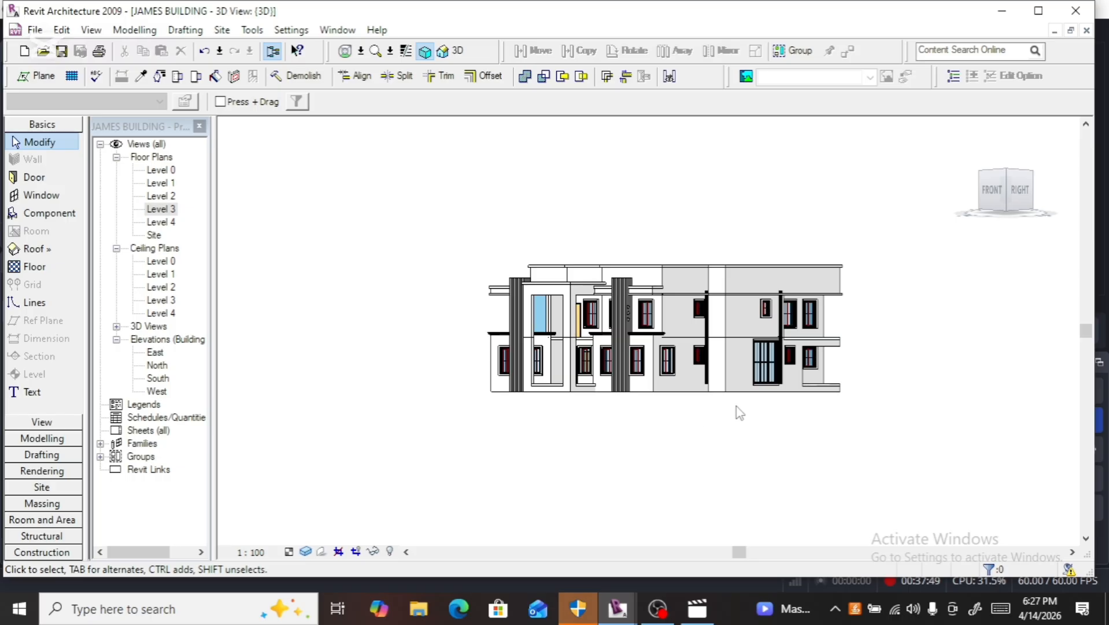
click(991, 194)
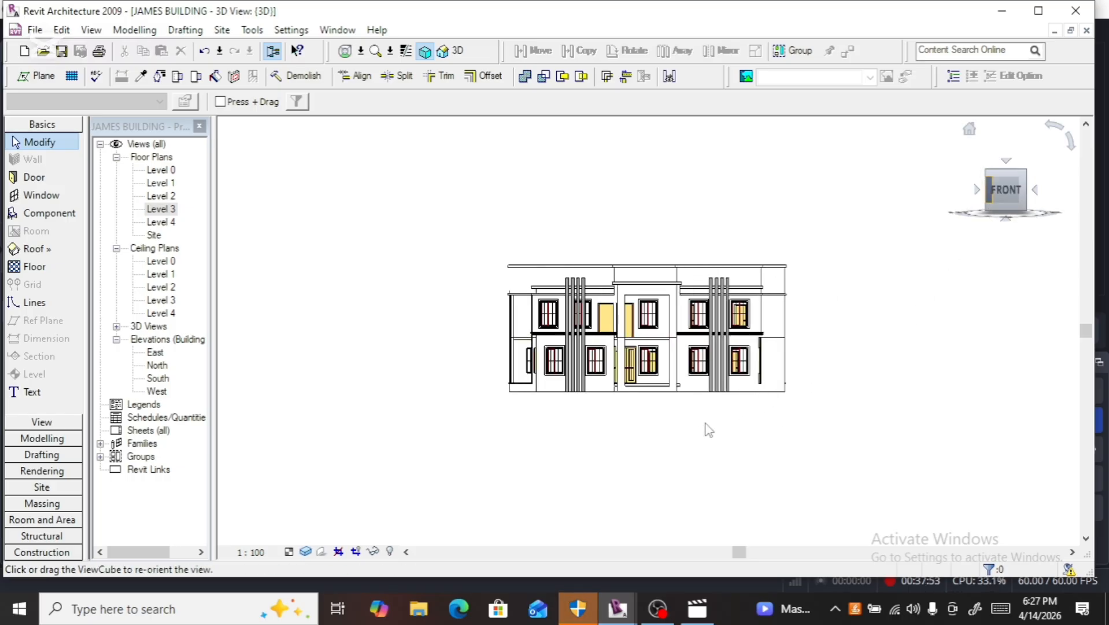
scroll(501, 392, up, 5)
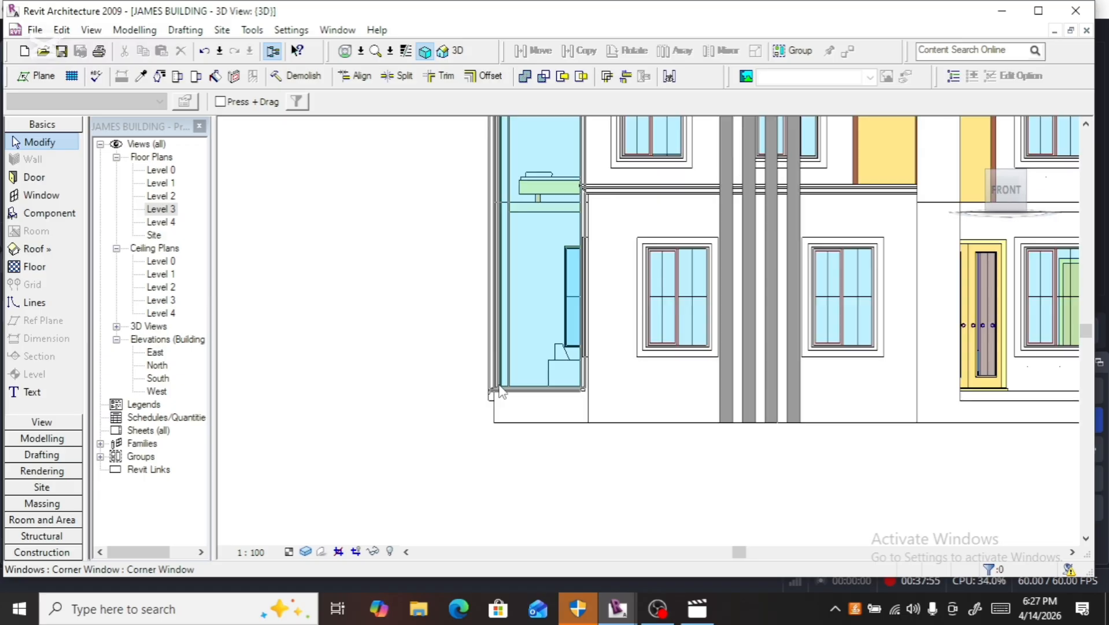
scroll(500, 392, up, 4)
scroll(457, 454, up, 3)
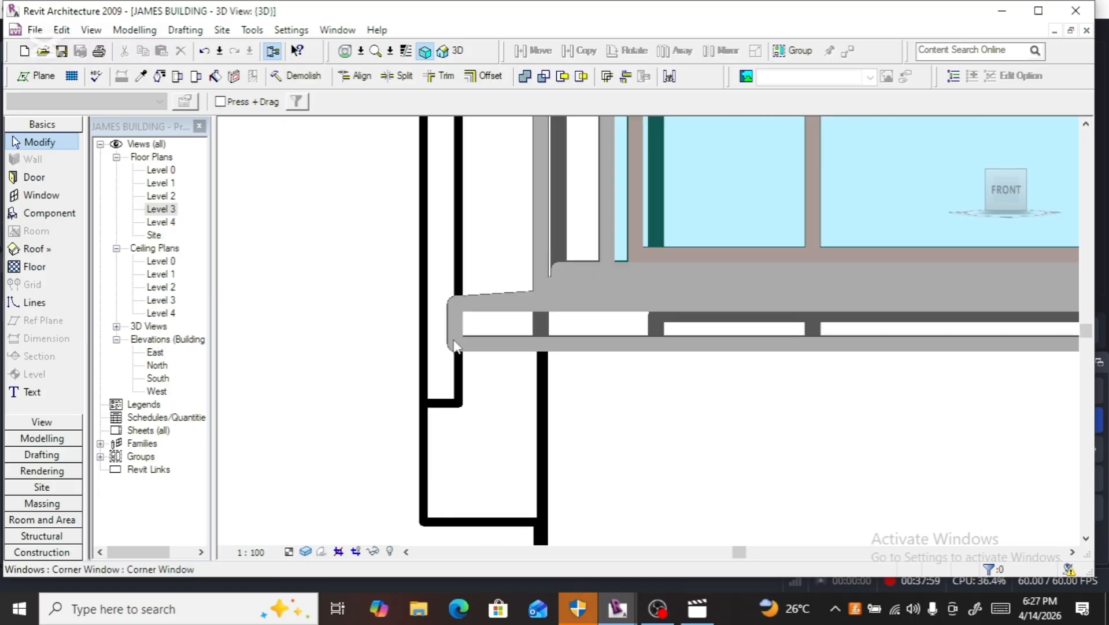
scroll(498, 450, down, 3)
scroll(499, 449, down, 2)
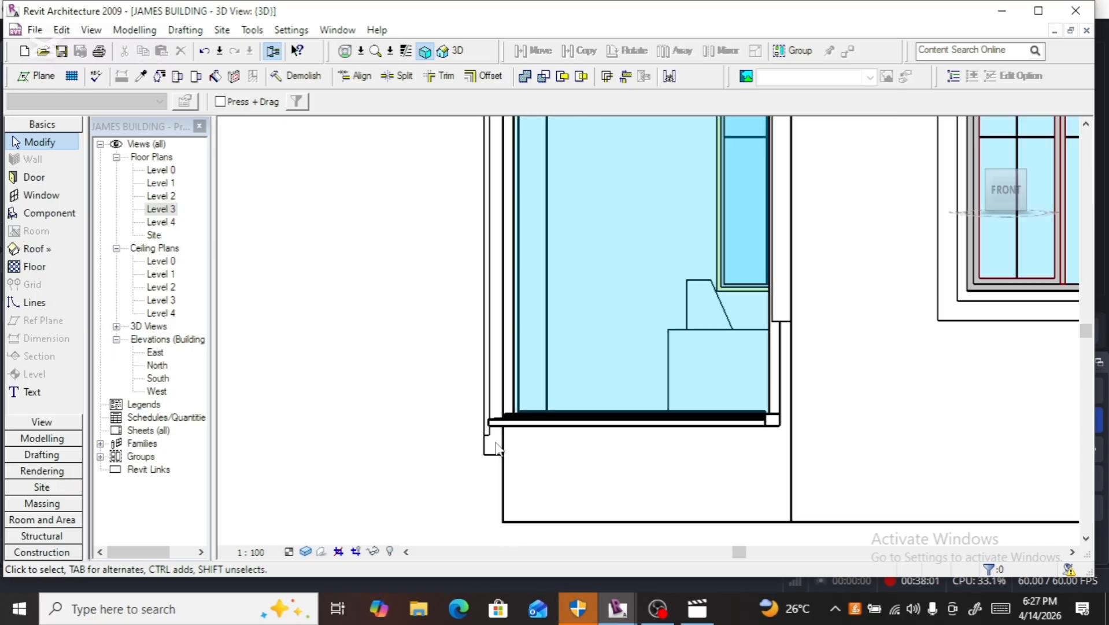
scroll(543, 449, down, 2)
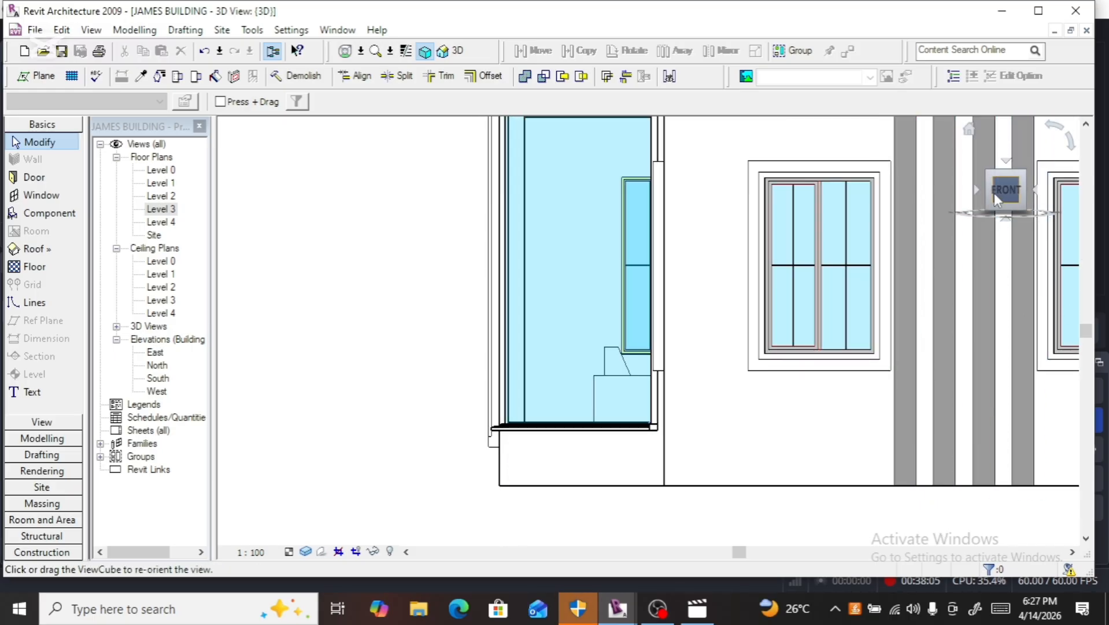
Step: Examine the front side of the corner window's sill at an angle, where it meets the adjoining wall
drag(994, 193, 1017, 201)
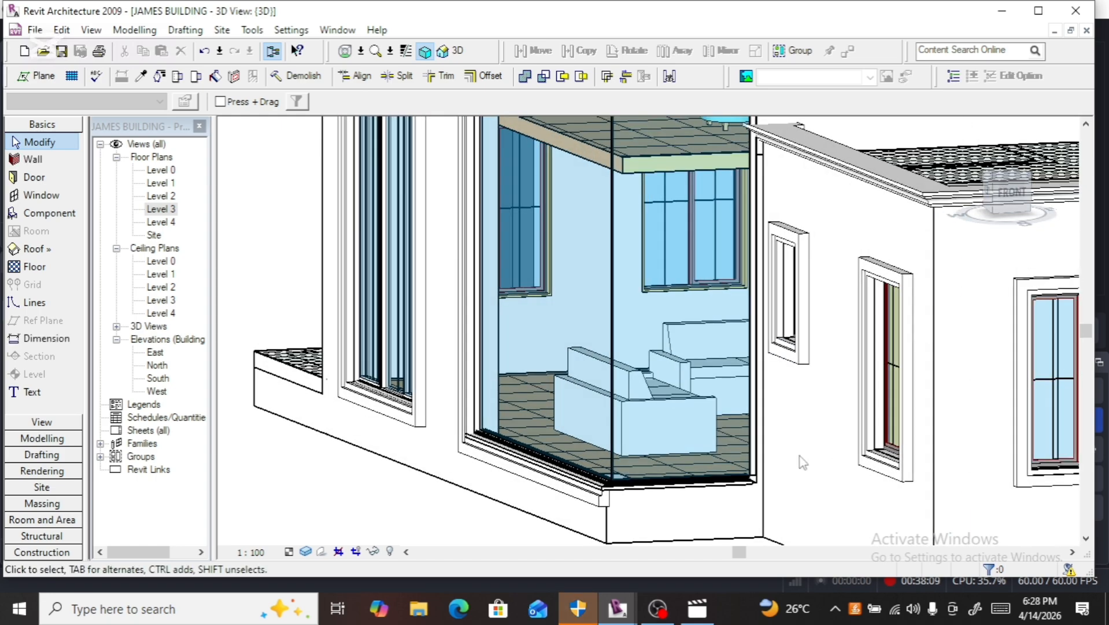
scroll(772, 491, up, 5)
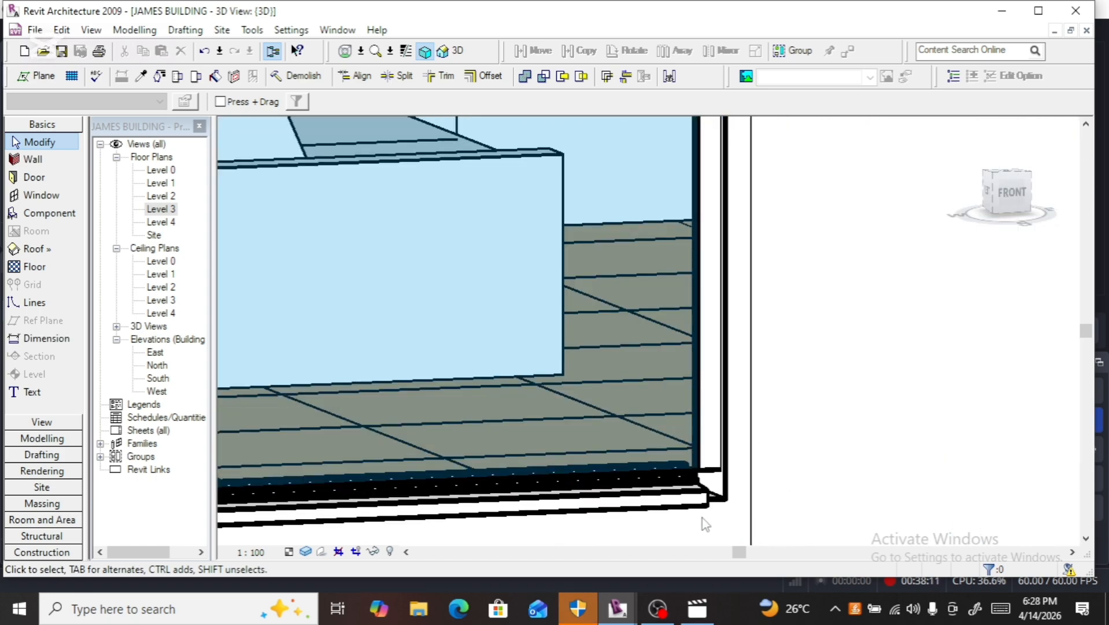
scroll(711, 468, down, 4)
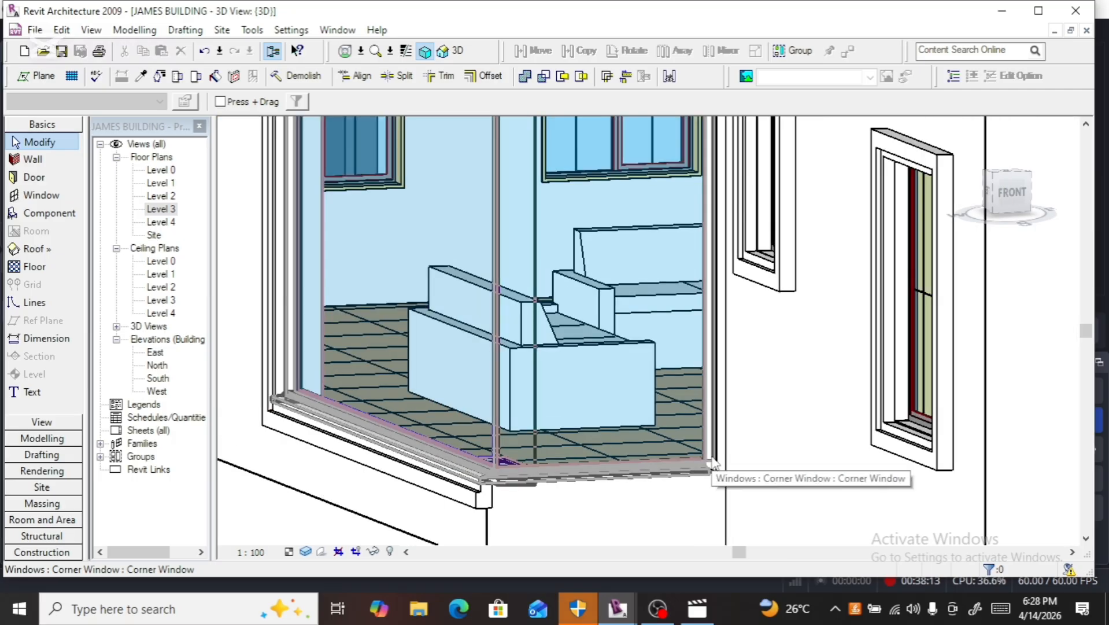
scroll(712, 463, down, 3)
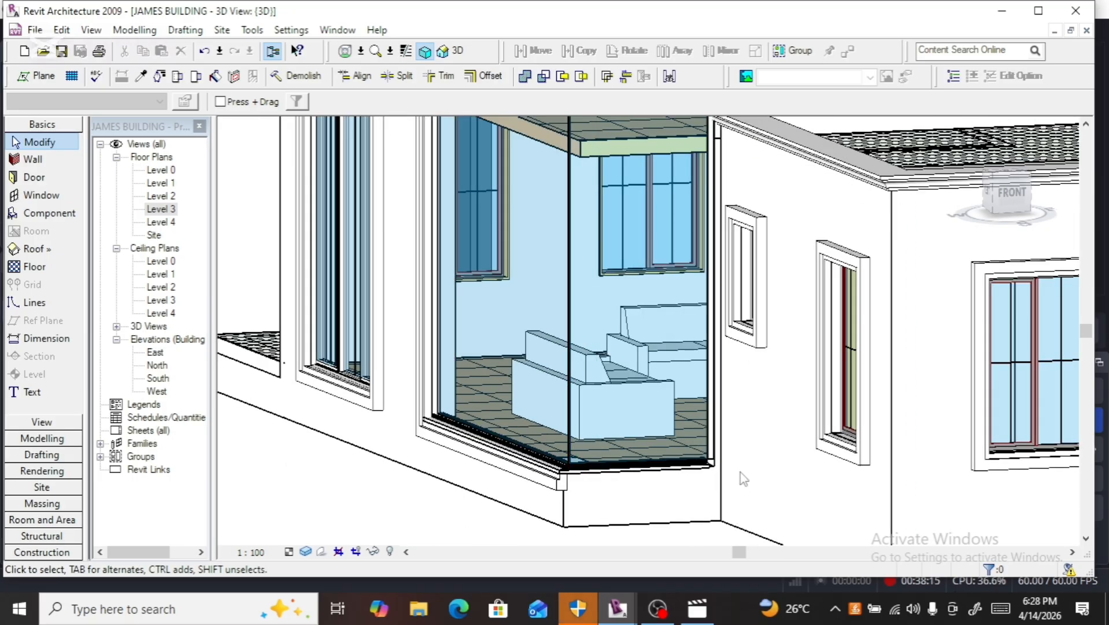
scroll(732, 483, down, 3)
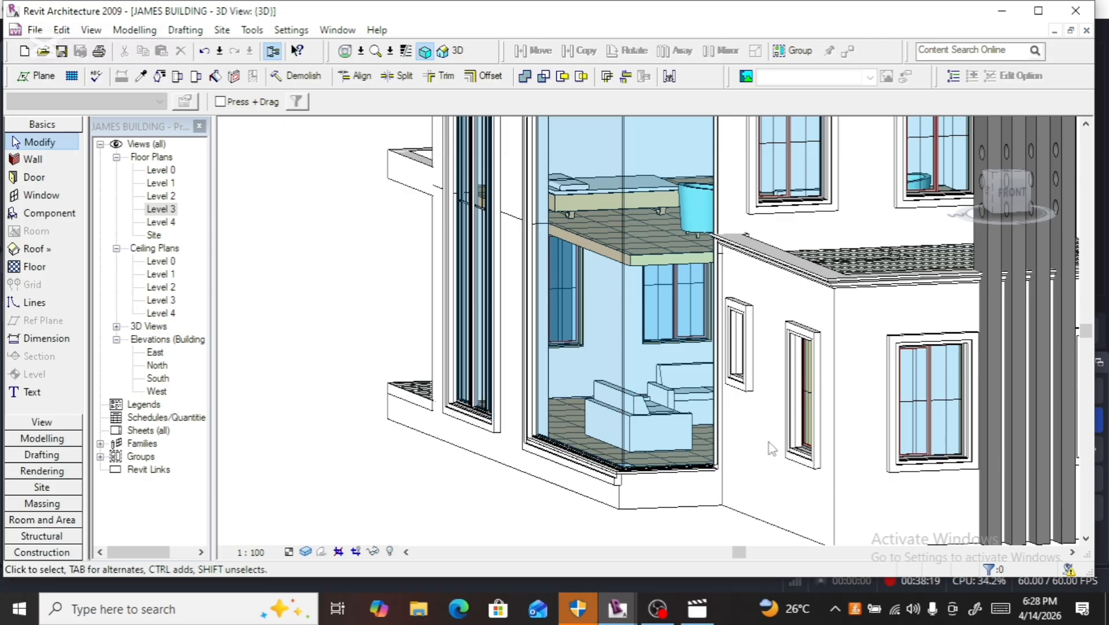
scroll(735, 488, down, 3)
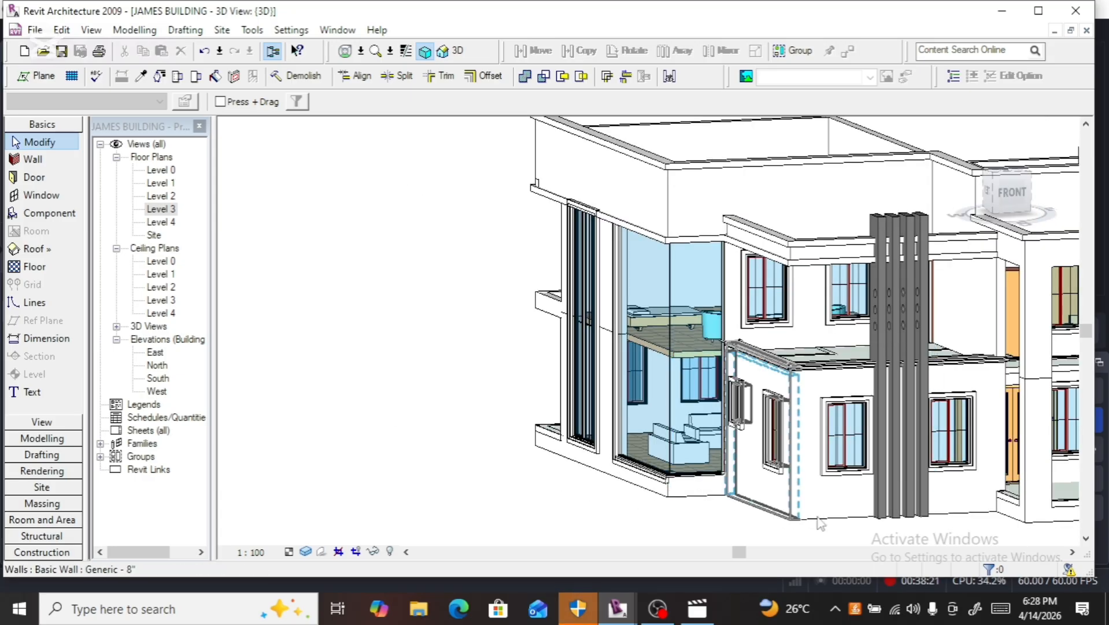
Step: Copy the ground-floor front window's surround over to the front side of the corner window
click(827, 483)
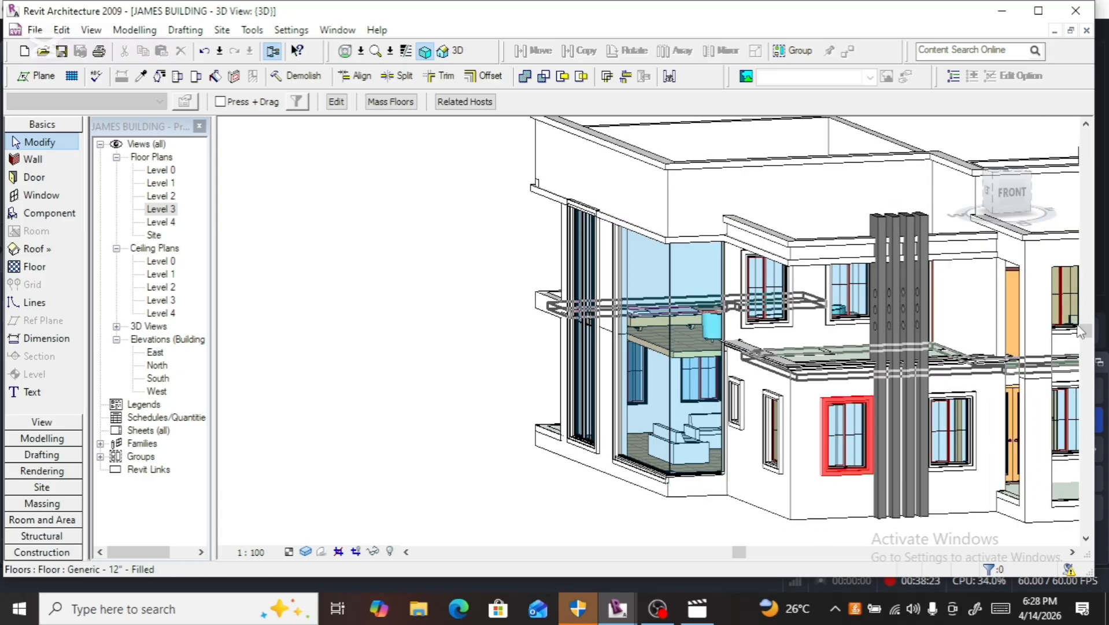
click(1012, 193)
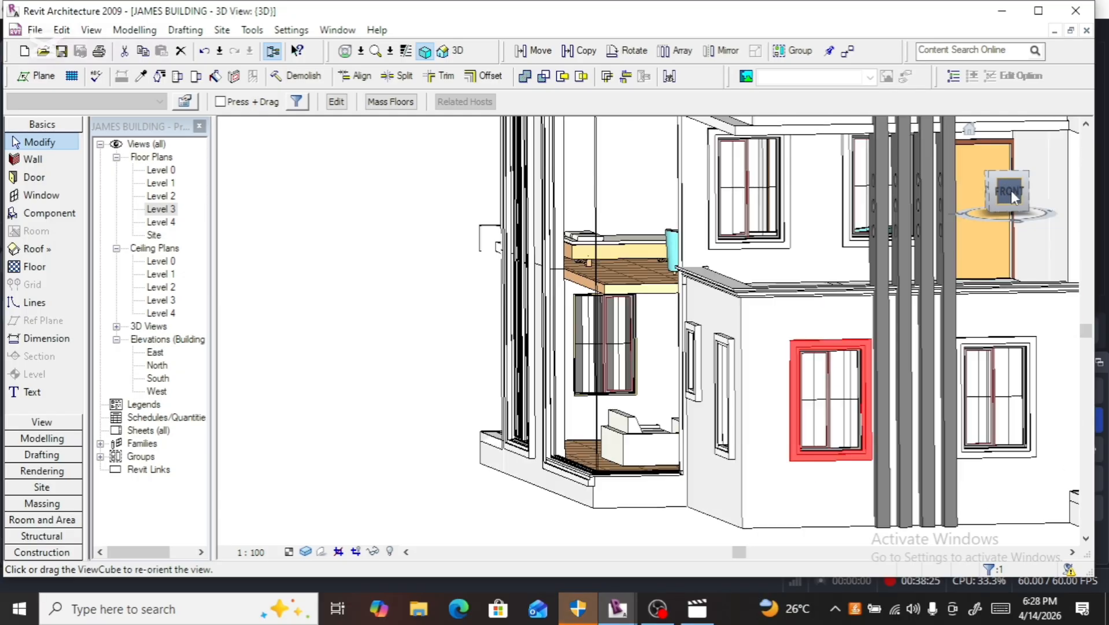
scroll(722, 347, down, 5)
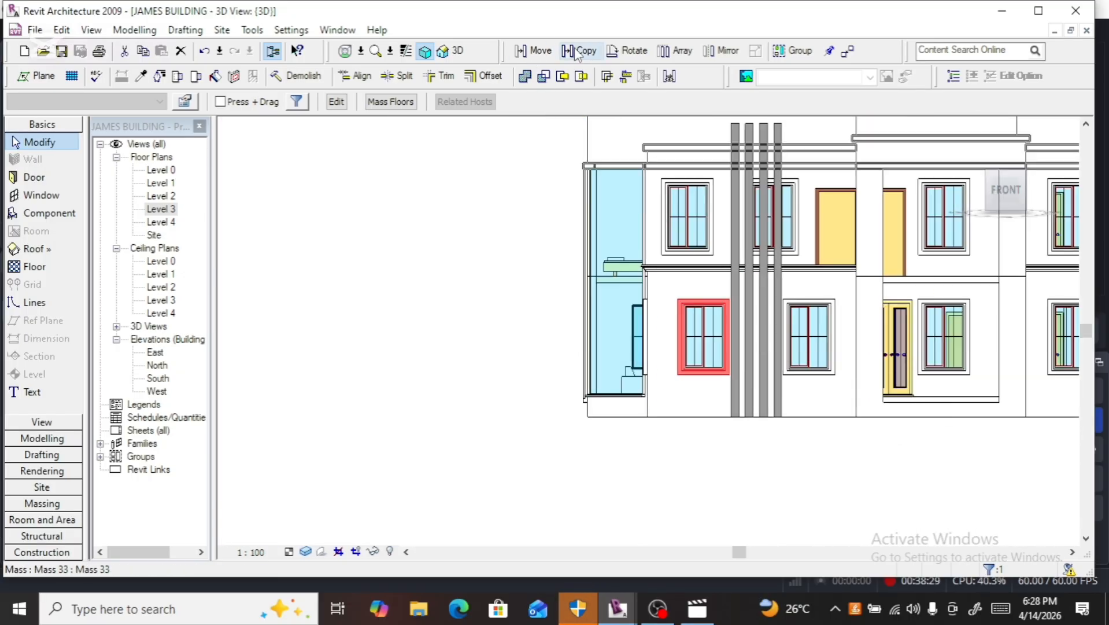
click(575, 51)
click(704, 375)
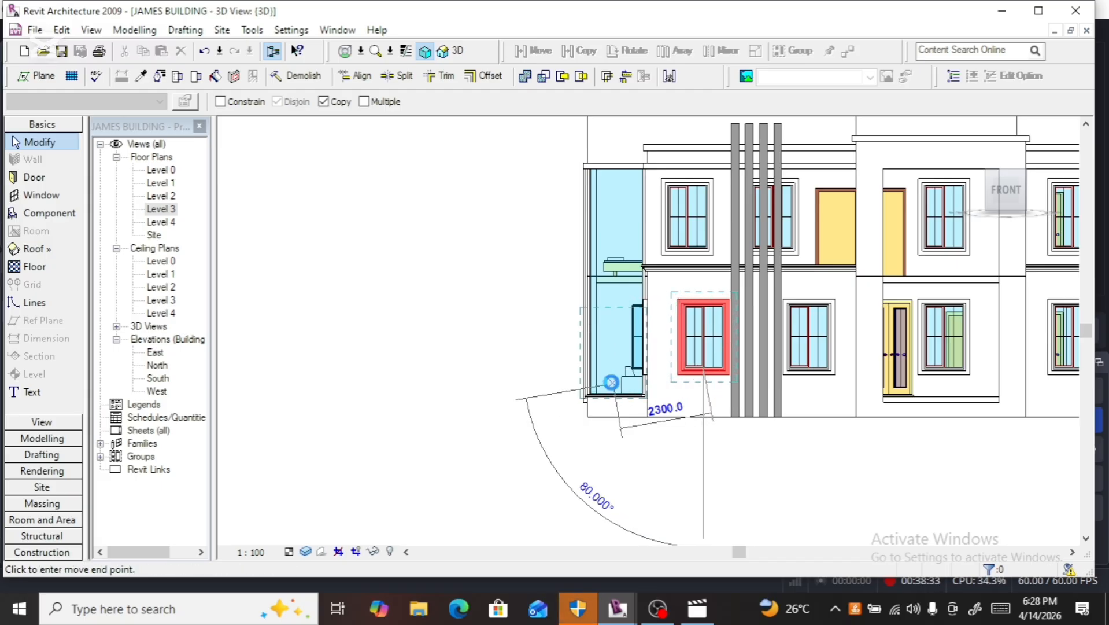
click(611, 382)
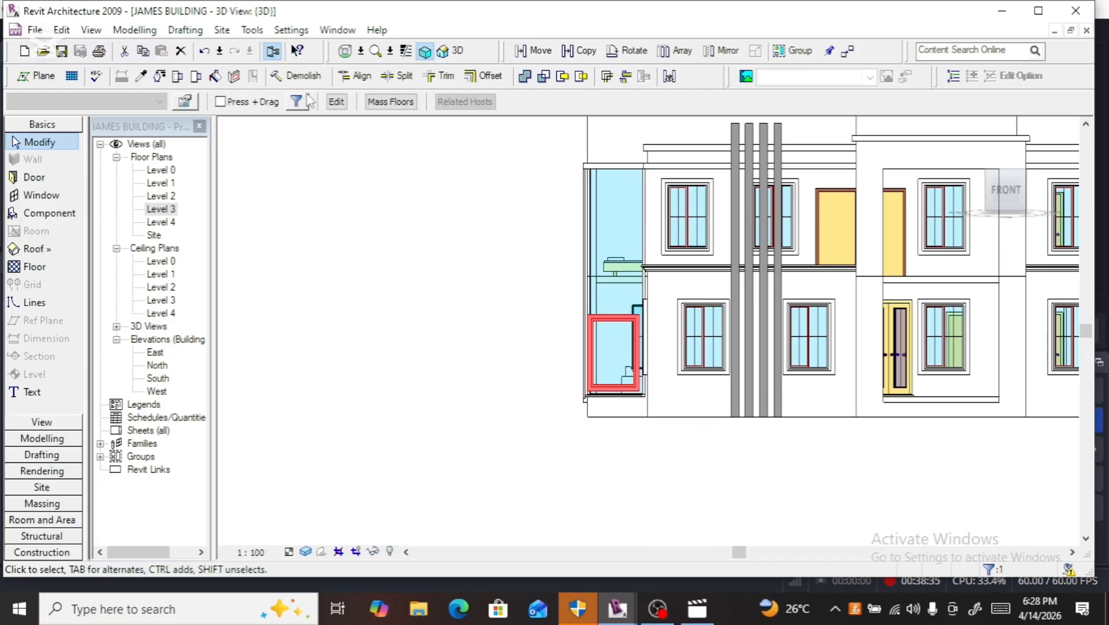
Step: Open the copied surround's sweep path for editing and stretch its top line up to the corner window's head
click(329, 103)
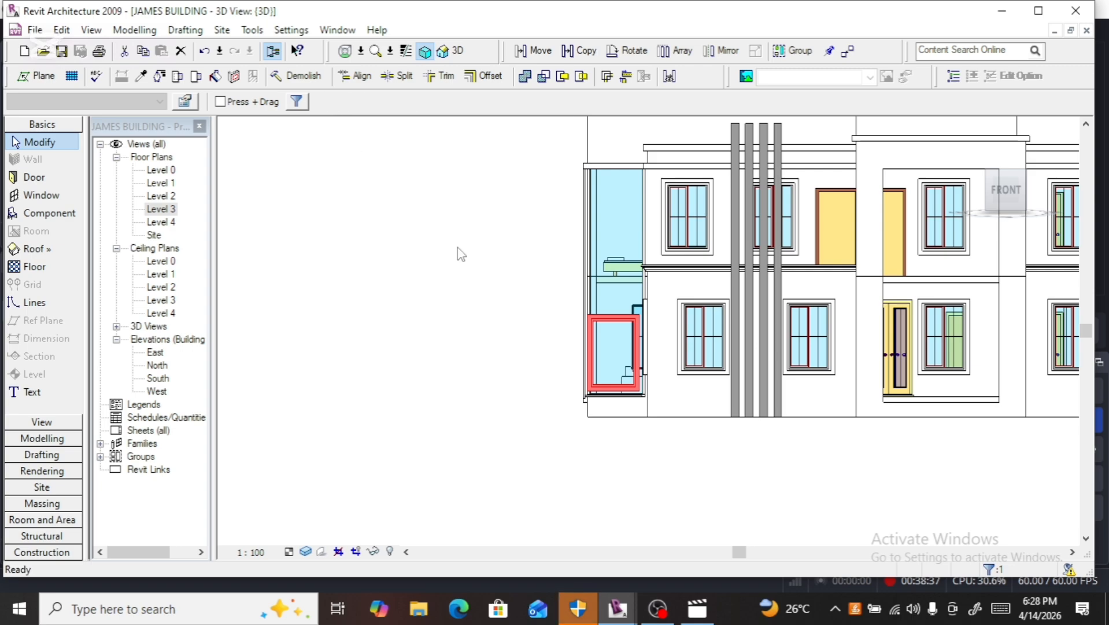
click(607, 324)
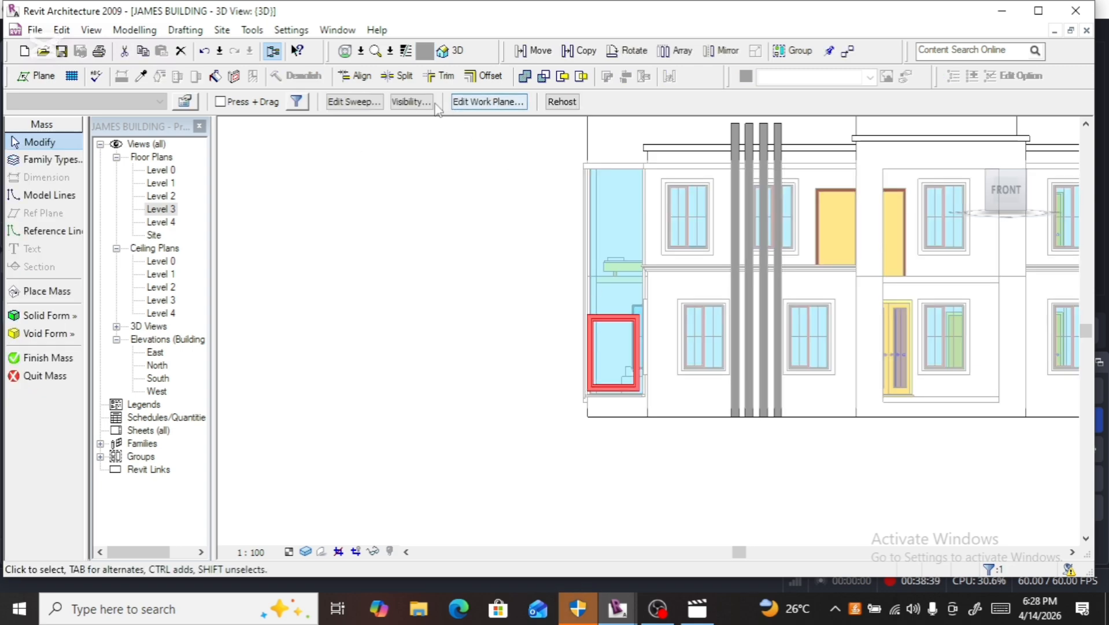
click(353, 102)
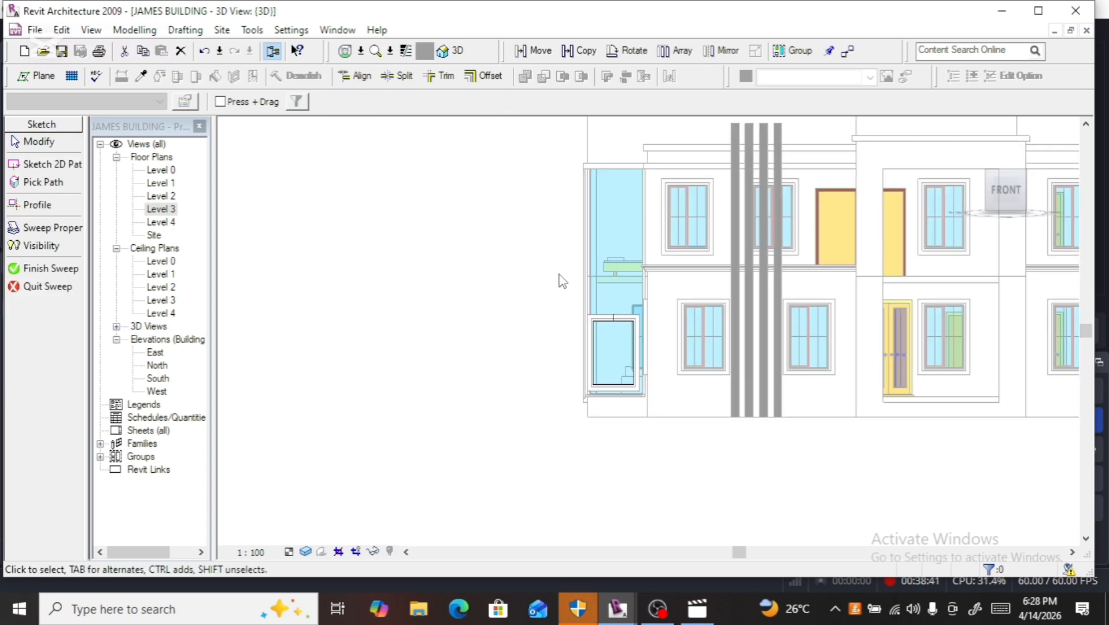
click(602, 322)
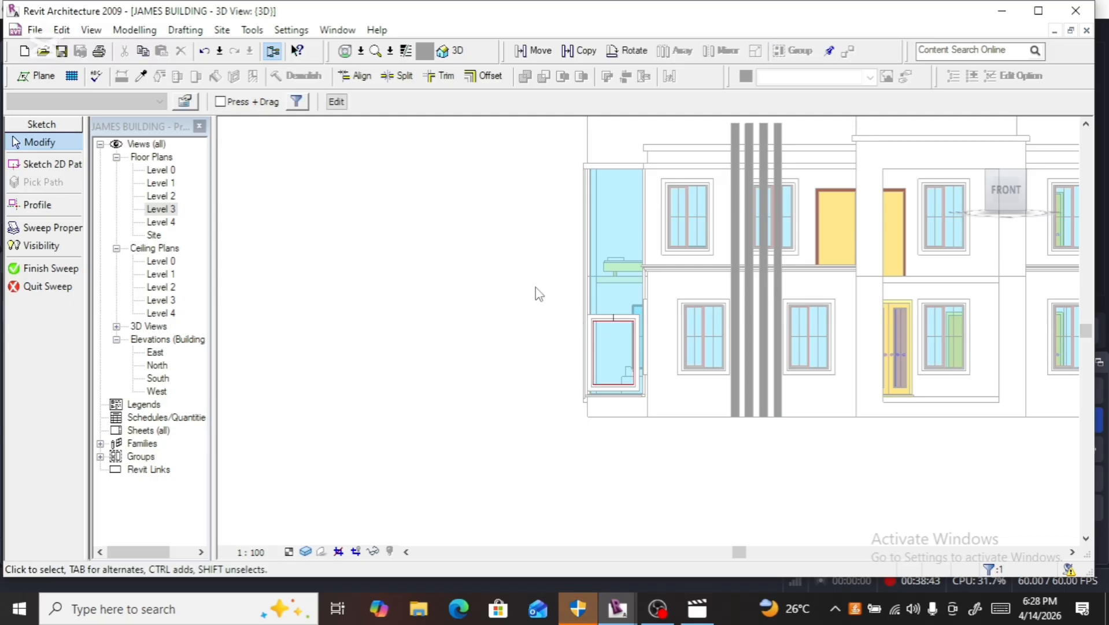
click(336, 101)
scroll(610, 348, up, 3)
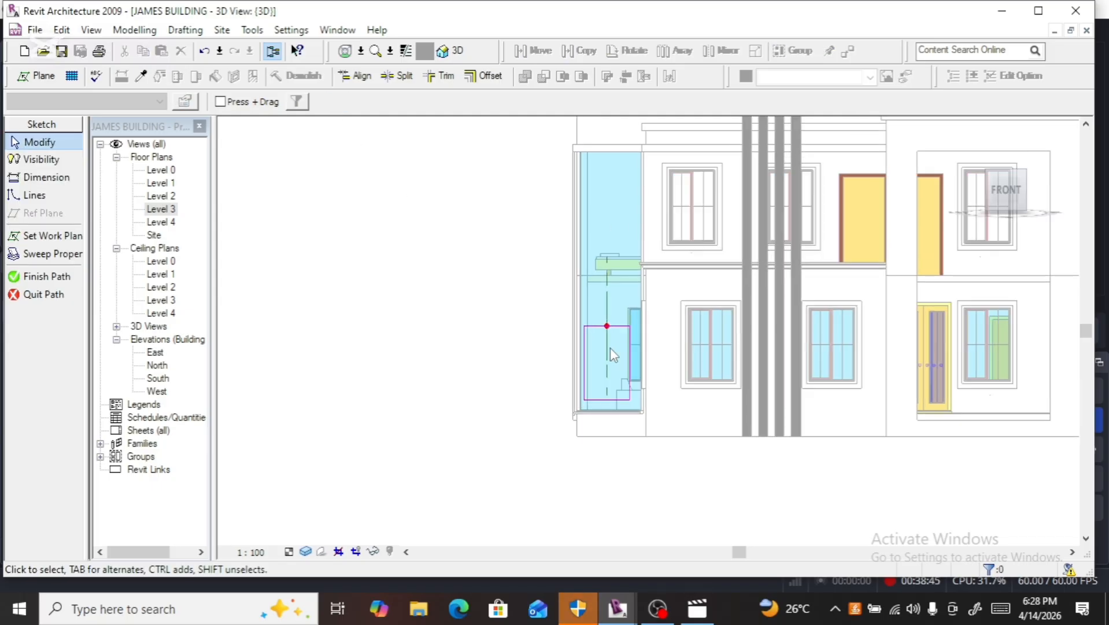
click(590, 348)
scroll(590, 417, down, 3)
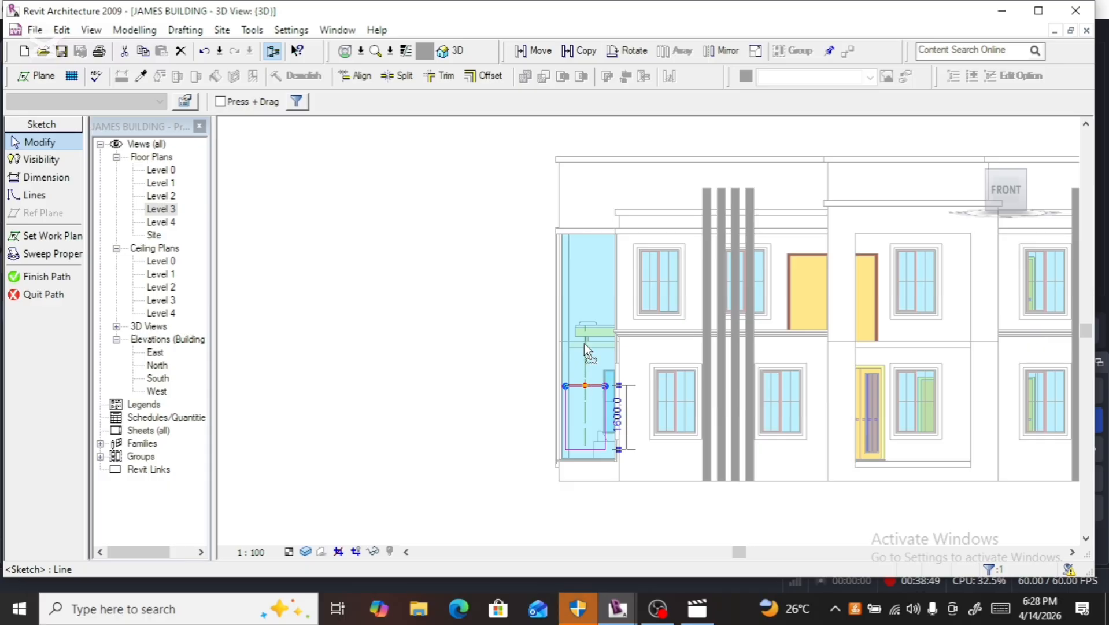
drag(586, 385, 606, 276)
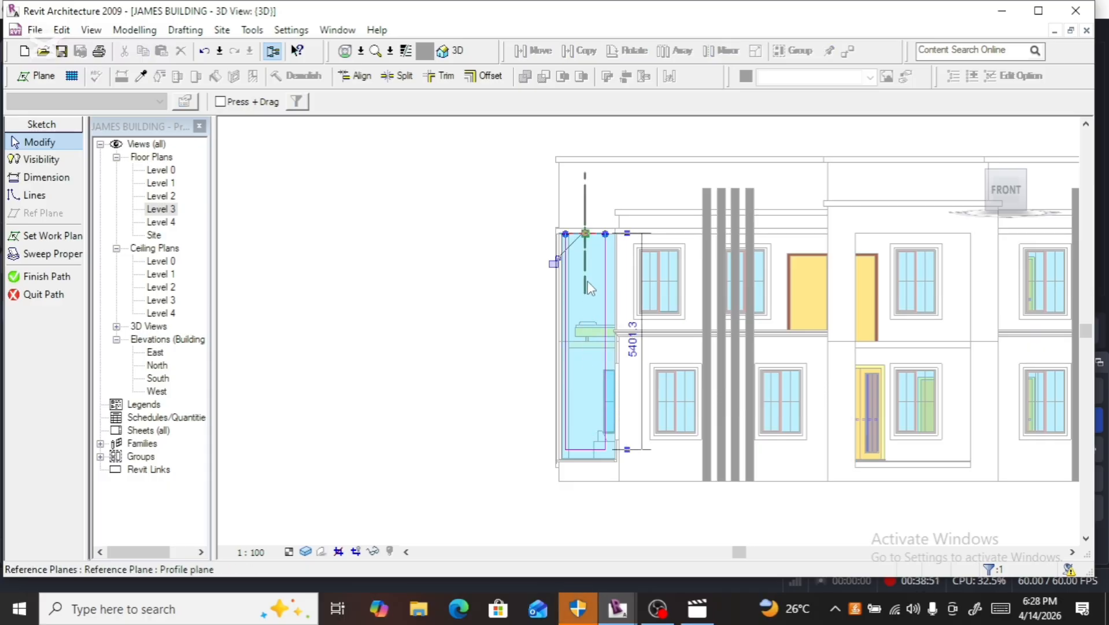
Step: Move the path's right vertical line out to the corner window's edge at the adjoining wall
scroll(624, 255, up, 5)
scroll(624, 255, up, 2)
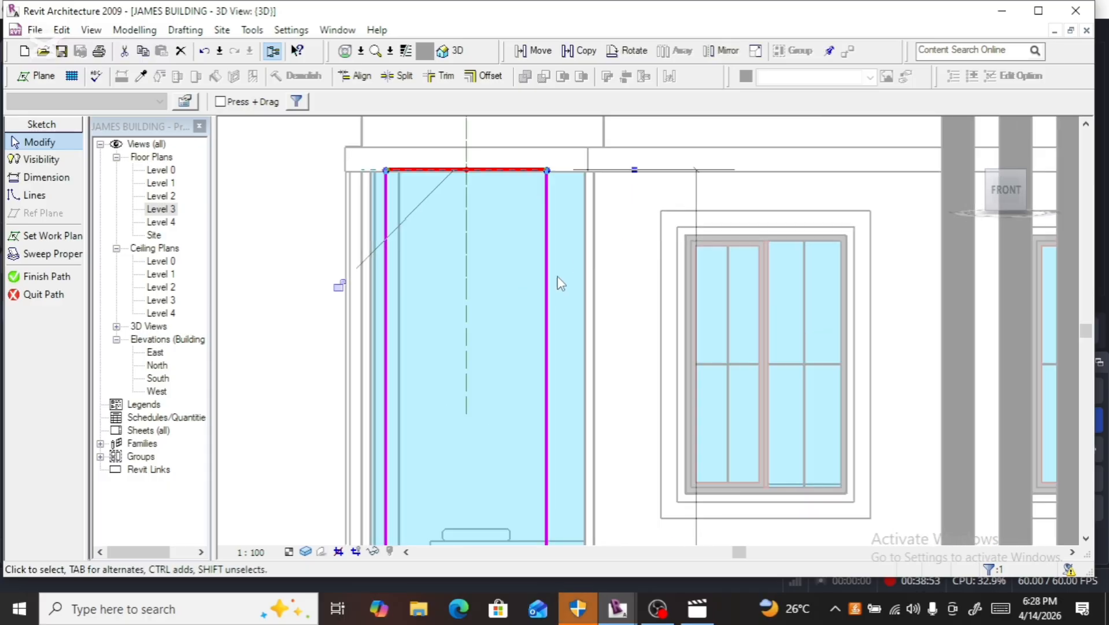
click(557, 315)
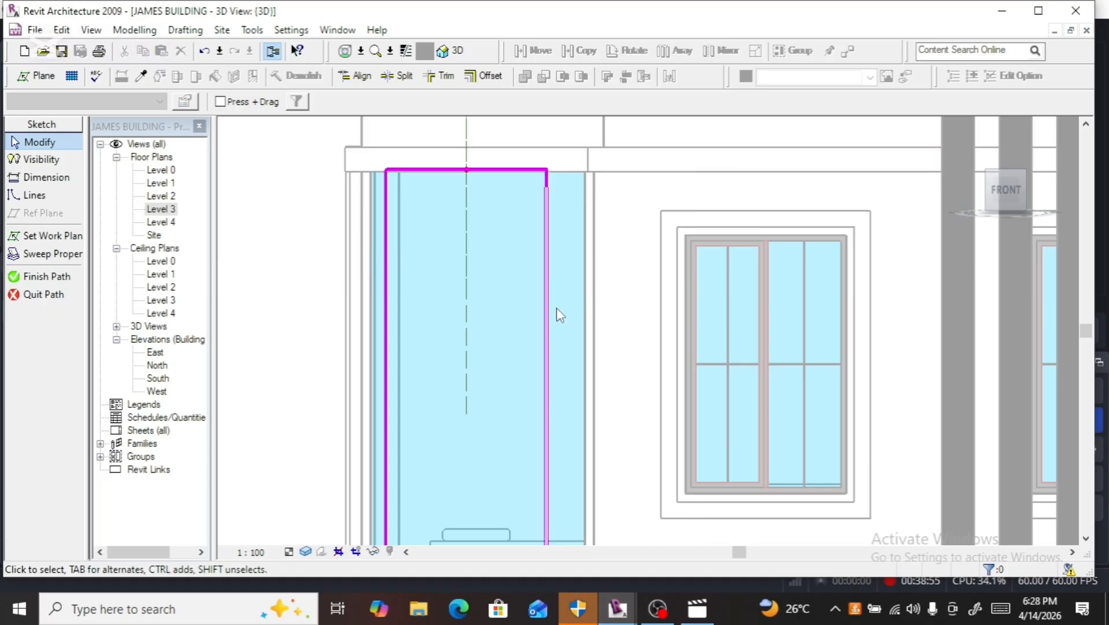
click(547, 315)
drag(568, 306, 583, 306)
scroll(549, 248, down, 5)
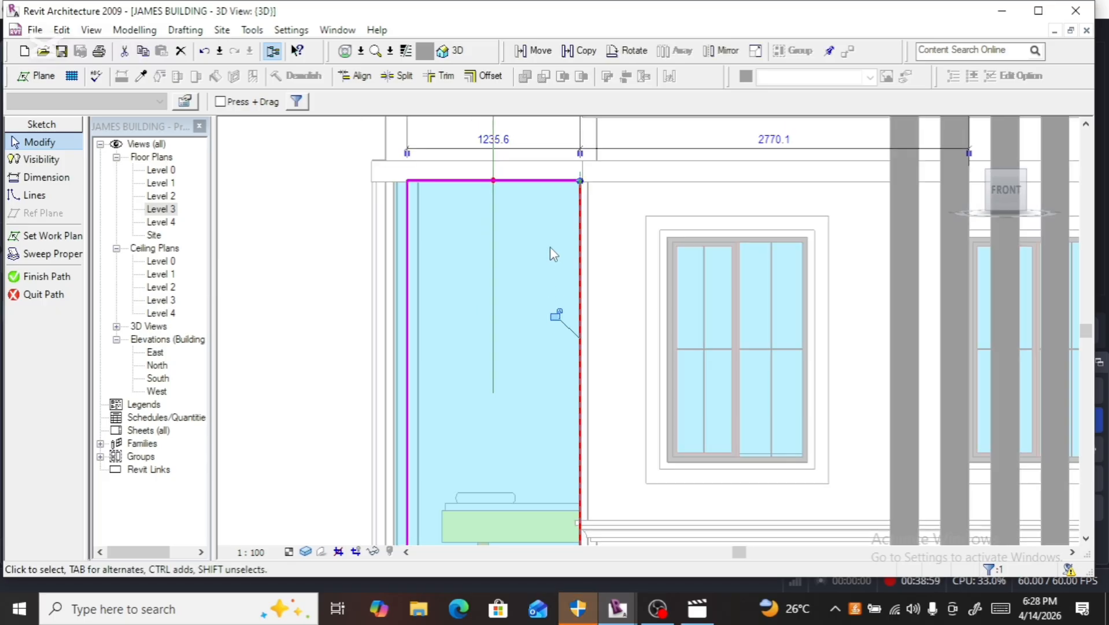
Step: Lower the path's bottom line to the underside of the corner window's sill
scroll(539, 397, up, 5)
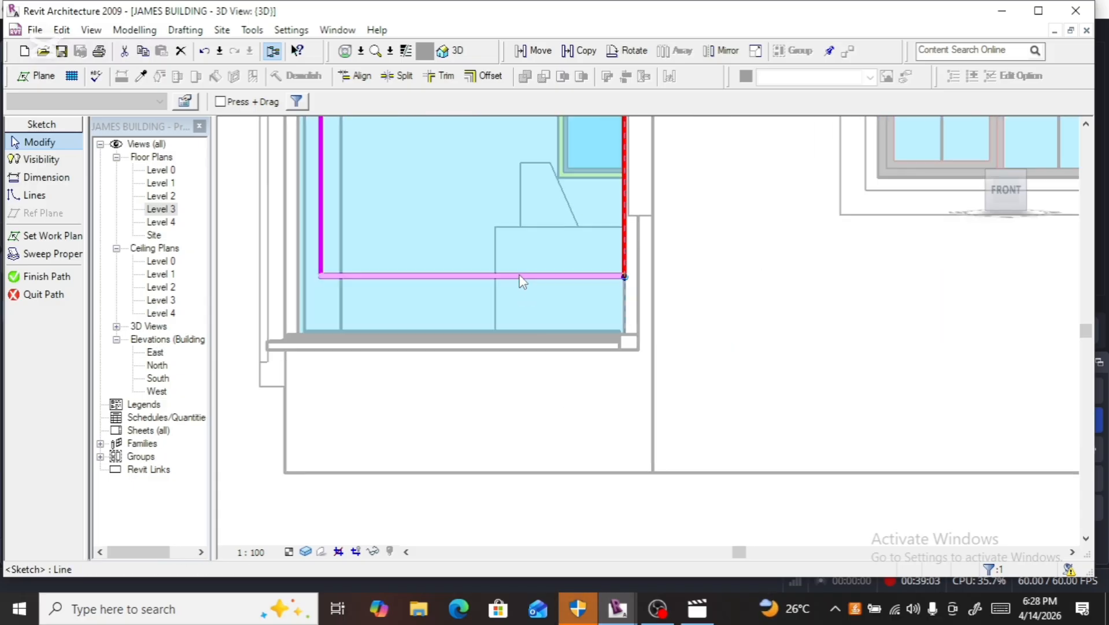
key(Escape)
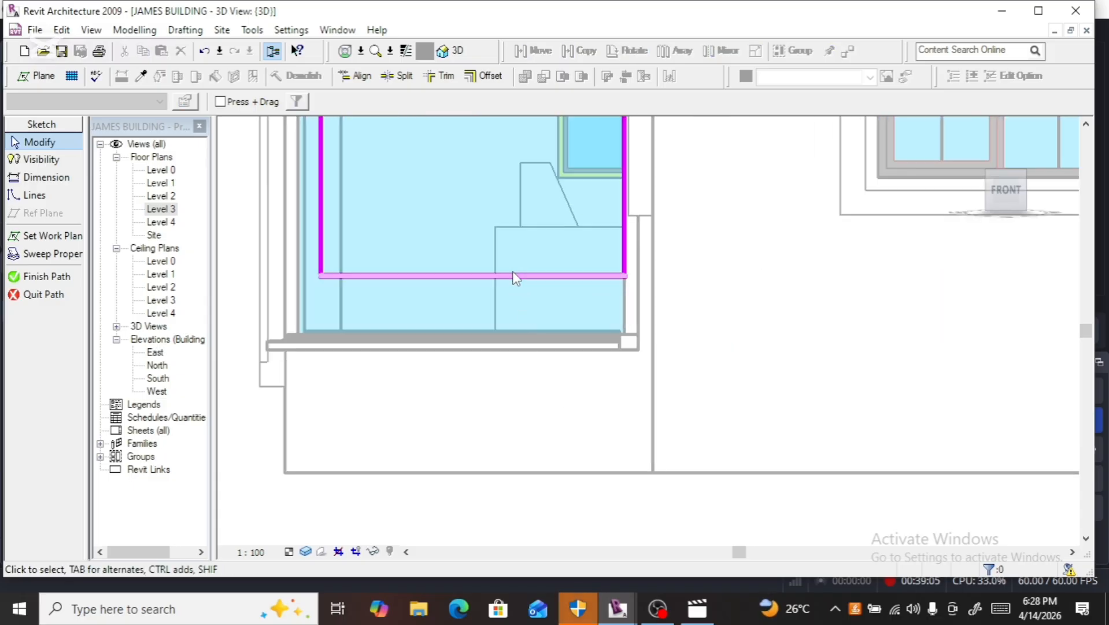
drag(514, 276, 542, 353)
scroll(562, 376, down, 2)
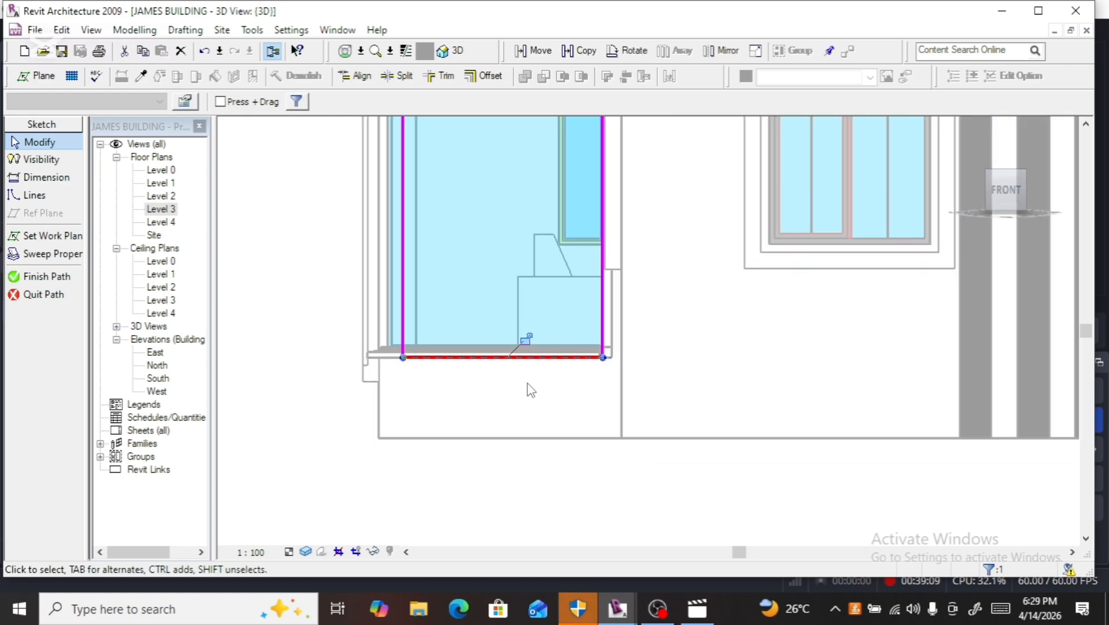
Step: Extend the bottom path line's left end to the sill's outer endpoint at the building corner
scroll(383, 370, up, 2)
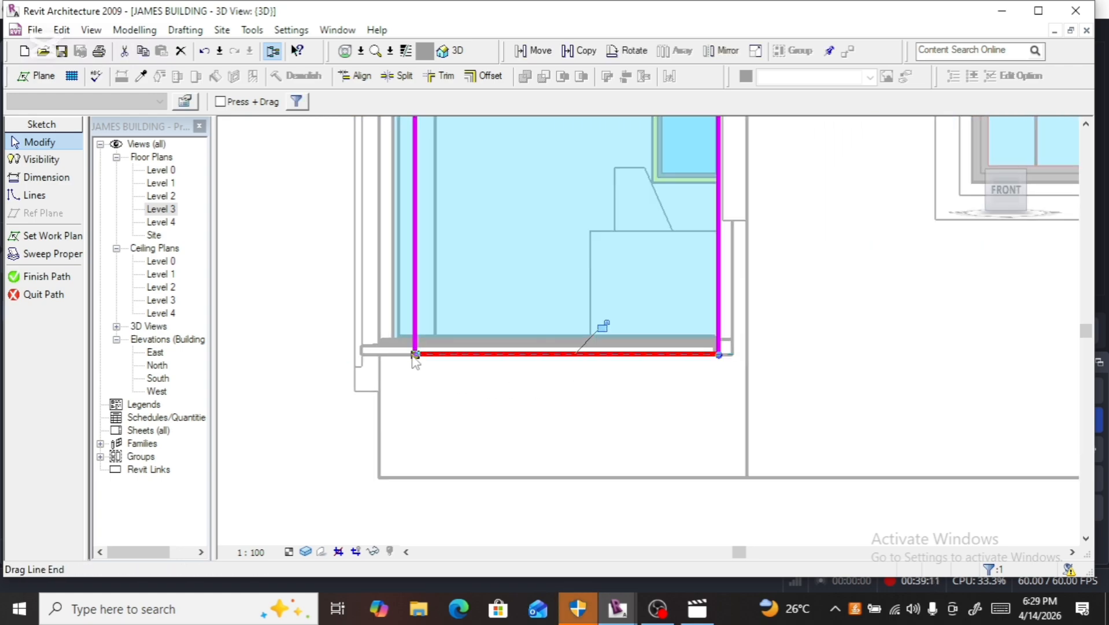
drag(415, 355, 361, 353)
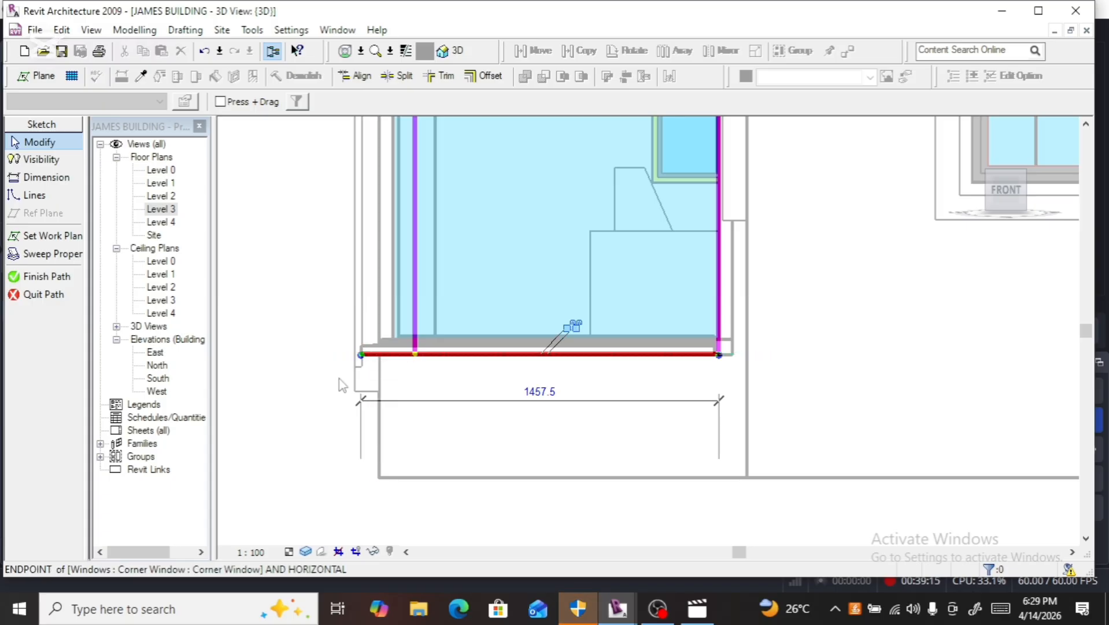
scroll(357, 354, up, 5)
scroll(425, 438, down, 3)
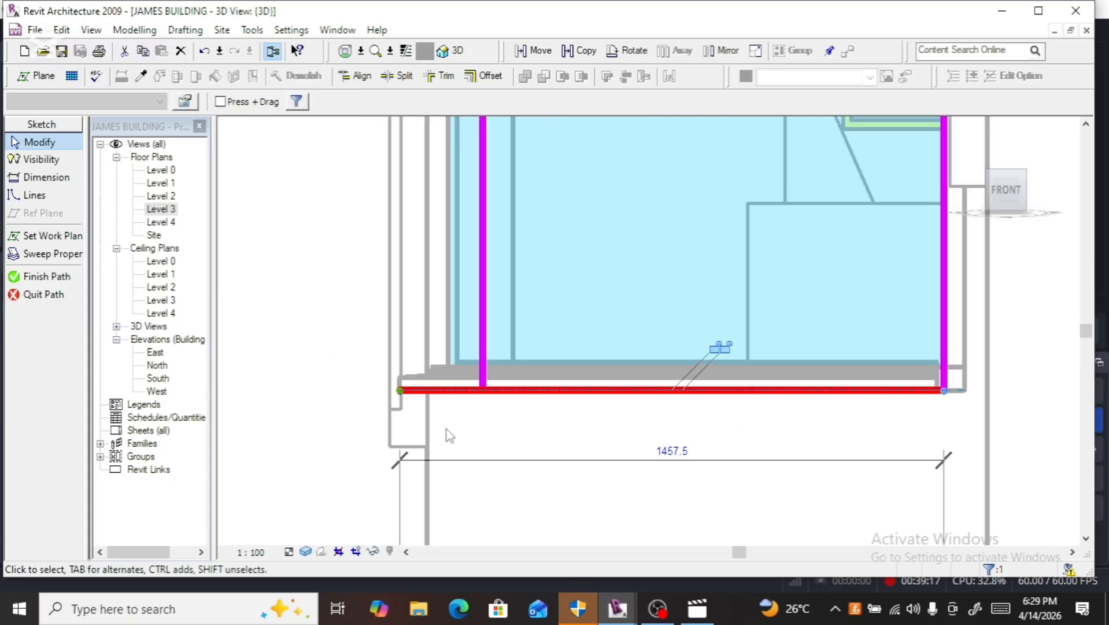
Step: Delete the left vertical line and the top line from the surround's sweep path
click(482, 304)
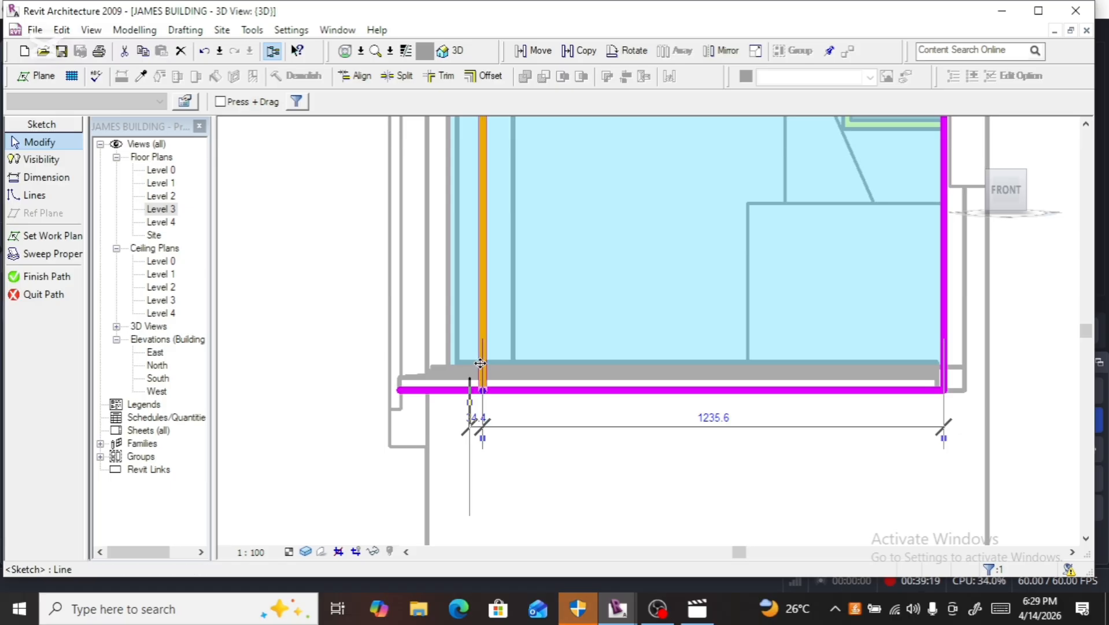
key(Delete)
scroll(547, 501, down, 8)
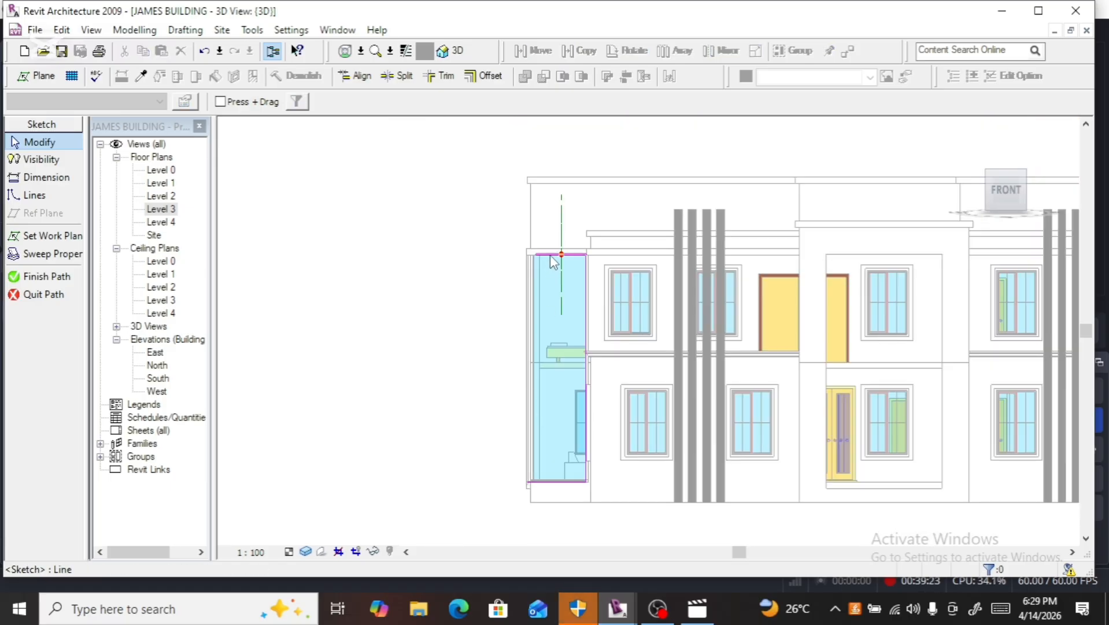
click(551, 255)
key(Delete)
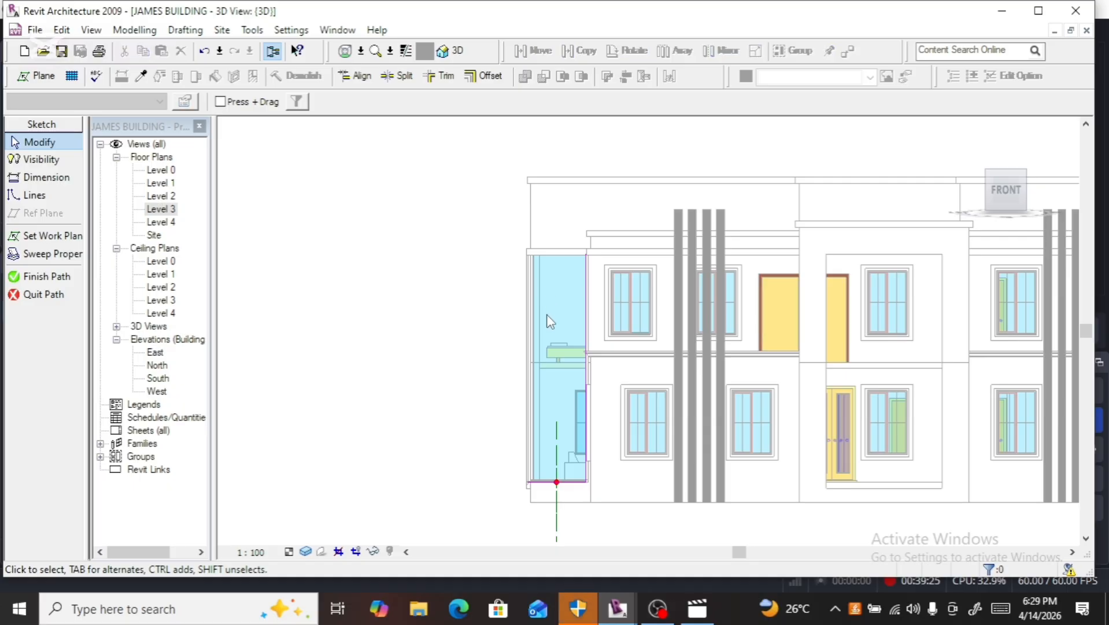
Step: Finish the edited L-shaped path, its sweep and the surround mass
click(64, 281)
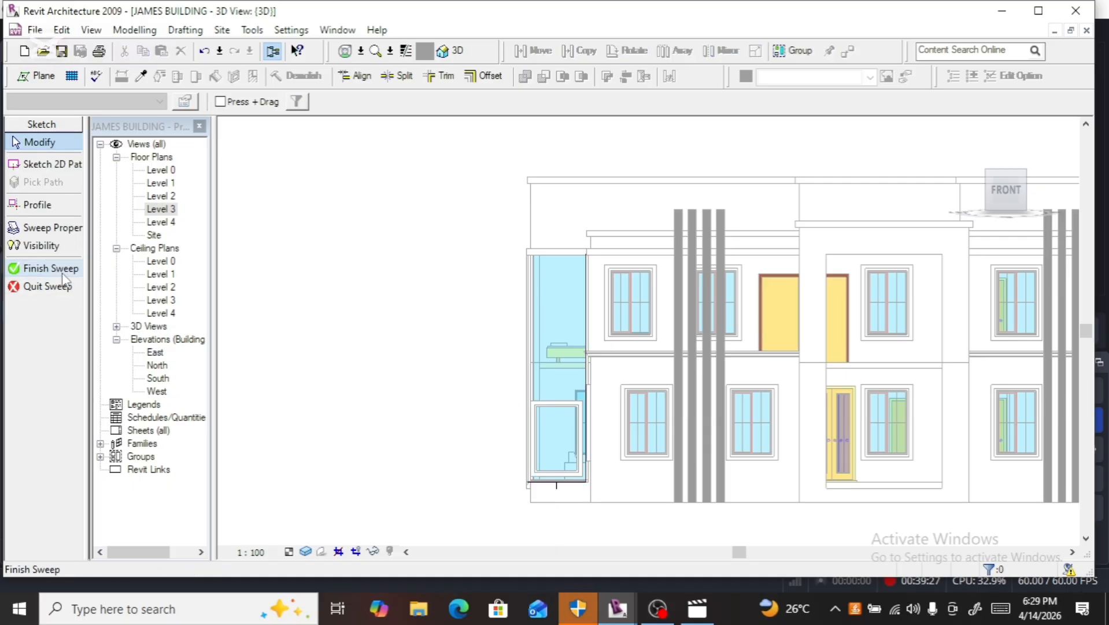
click(56, 274)
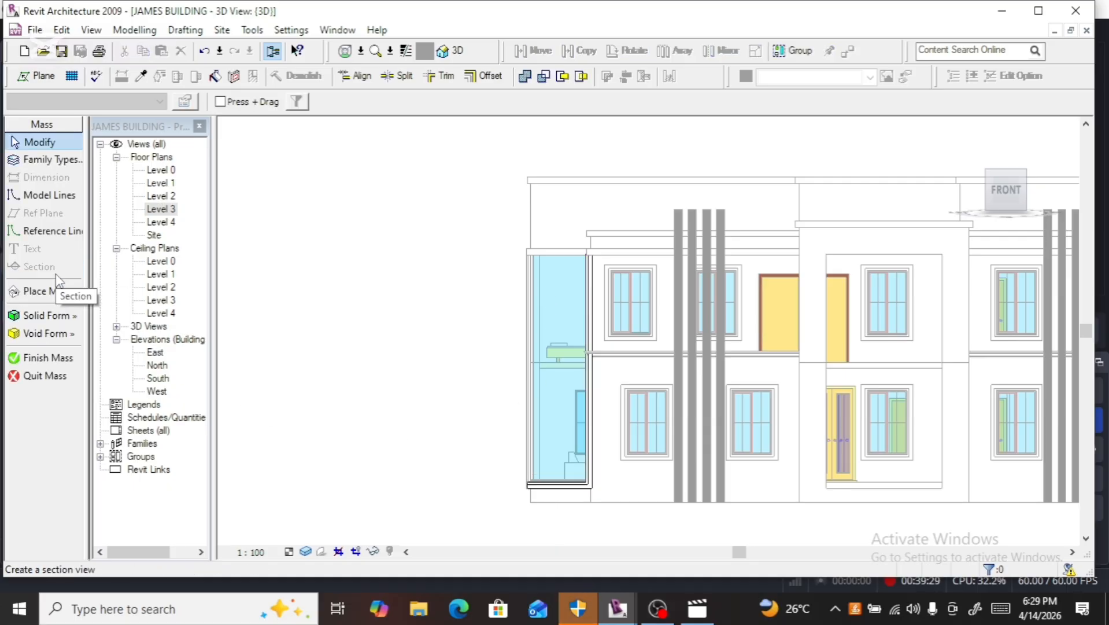
click(51, 359)
Step: Select the L-shaped surround mass and nudge it in the left view towards the corner window's edge
scroll(408, 347, down, 2)
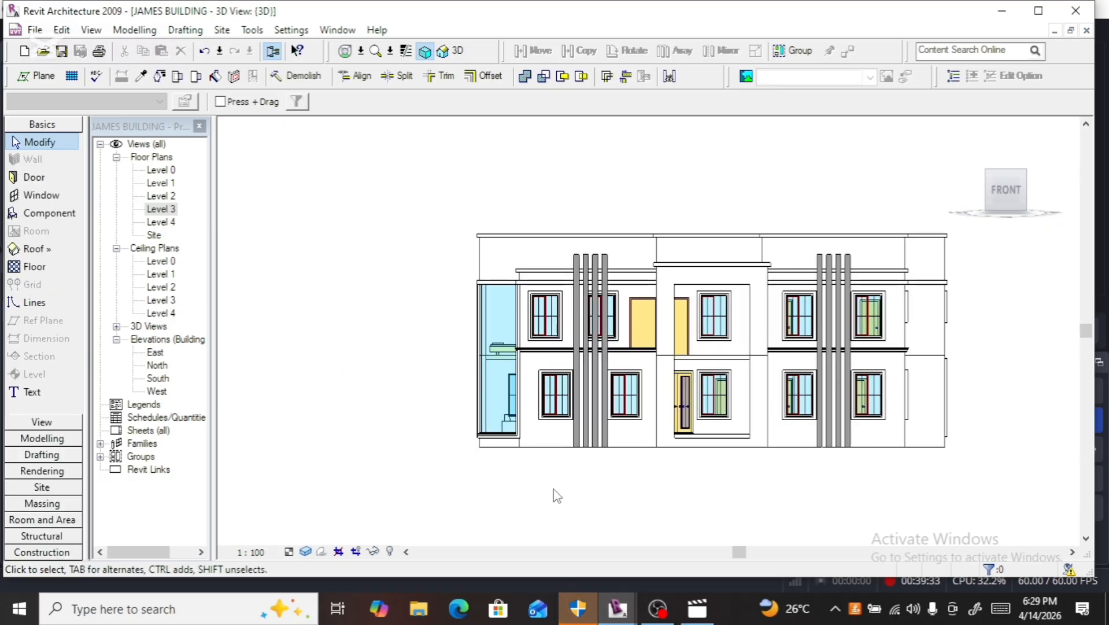
scroll(490, 468, up, 6)
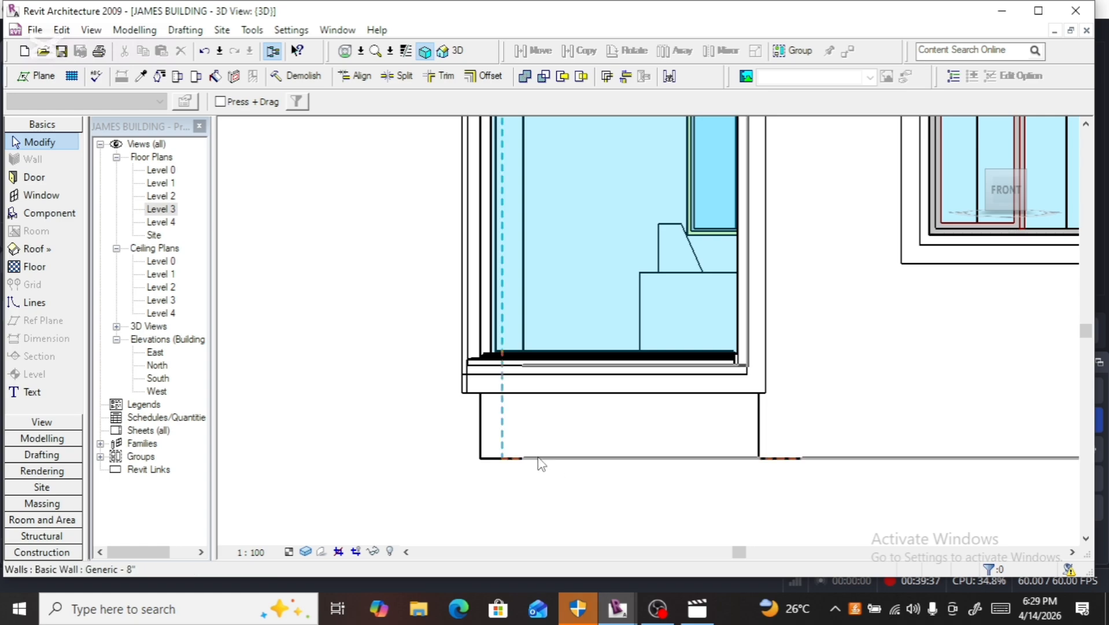
scroll(541, 462, down, 2)
scroll(540, 462, down, 3)
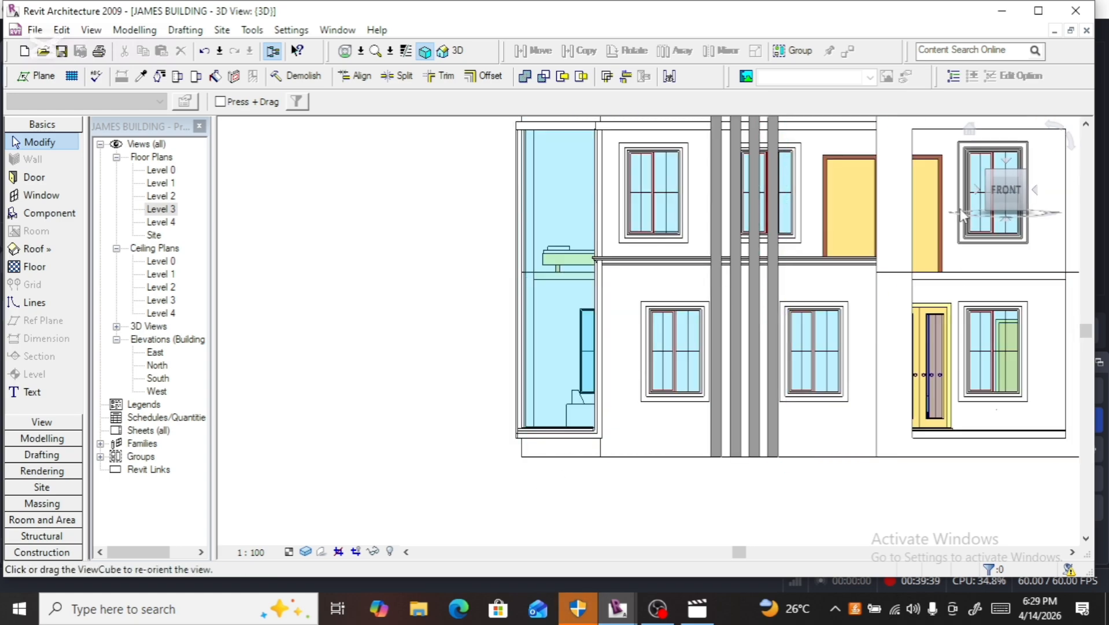
click(990, 190)
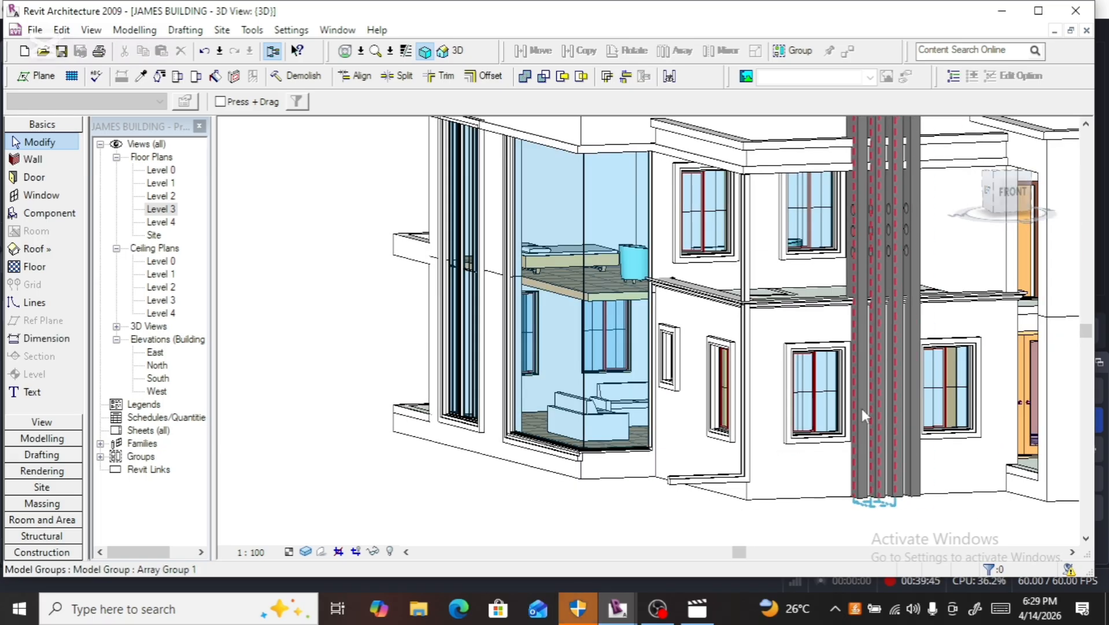
click(725, 487)
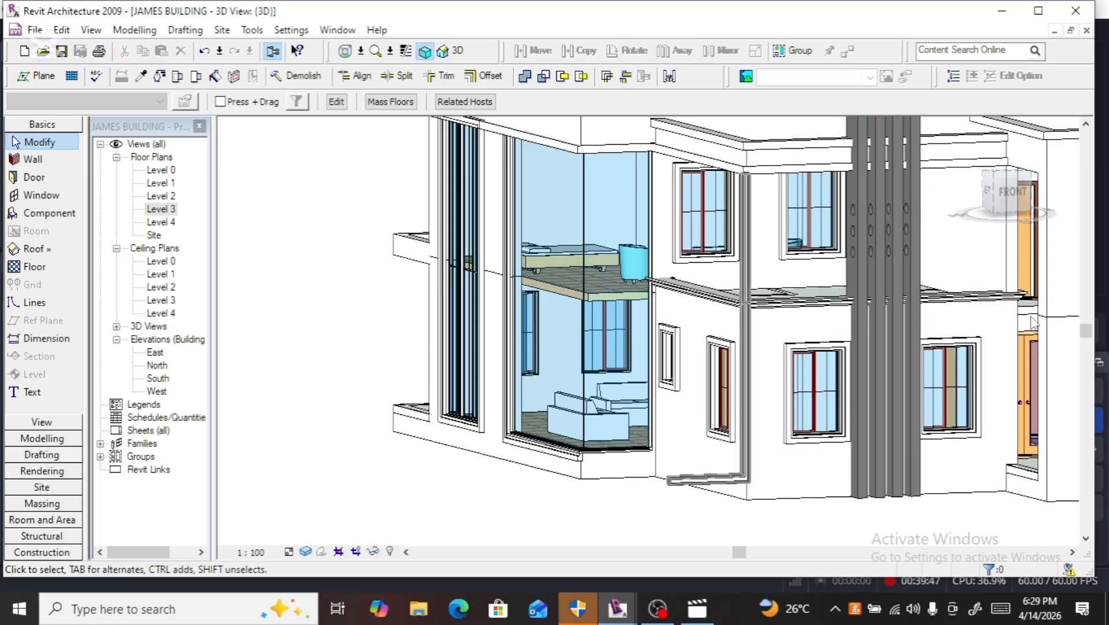
click(987, 192)
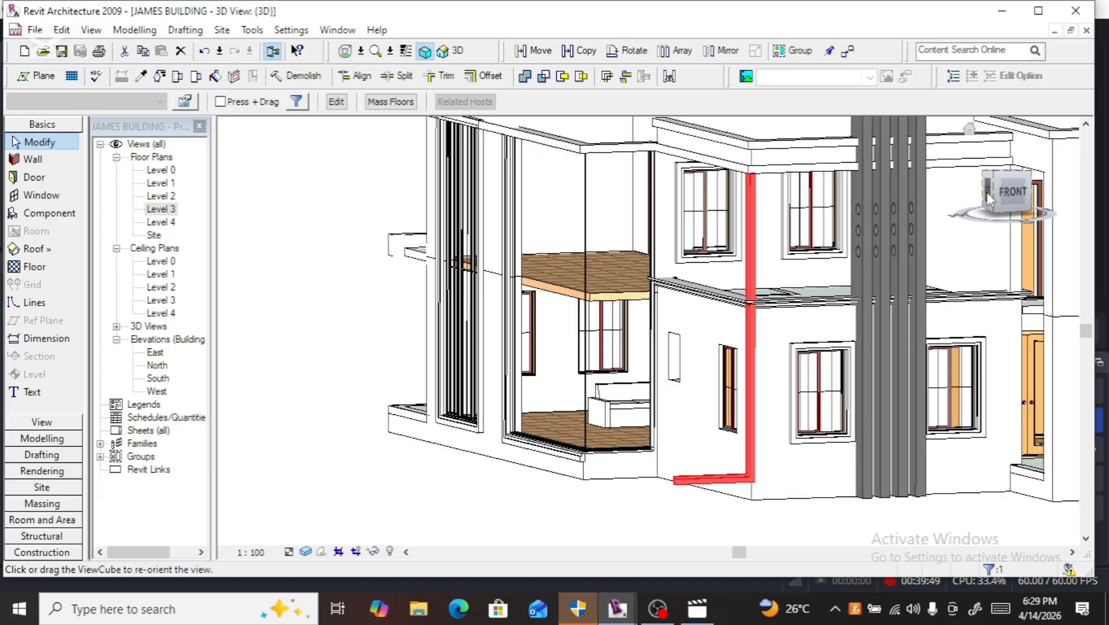
scroll(938, 278, down, 2)
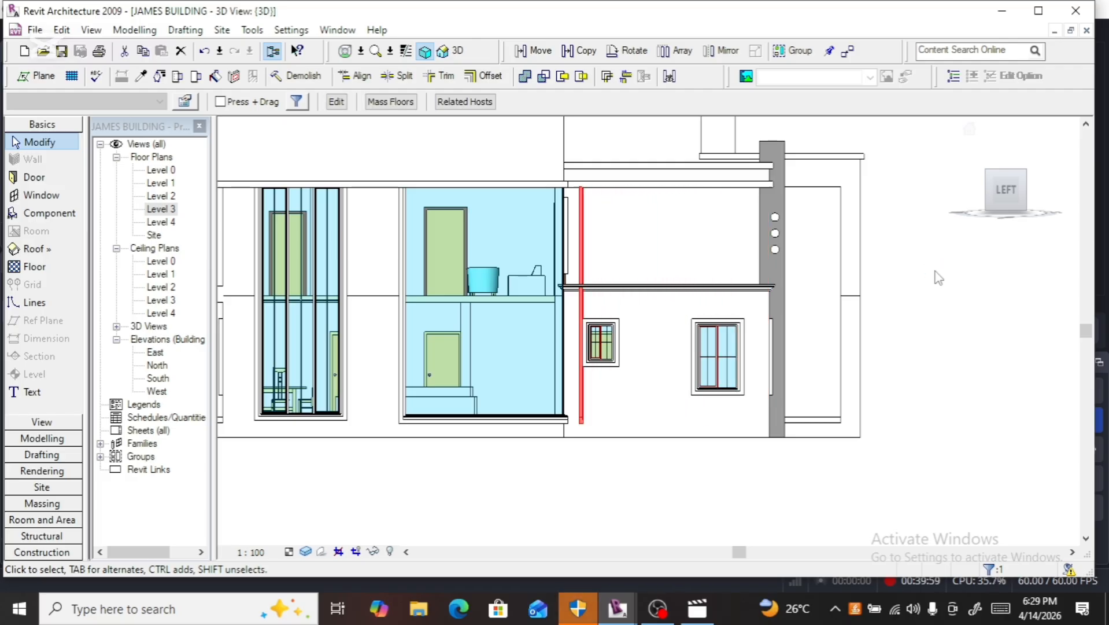
key(Left)
key(Left)
key(Left)
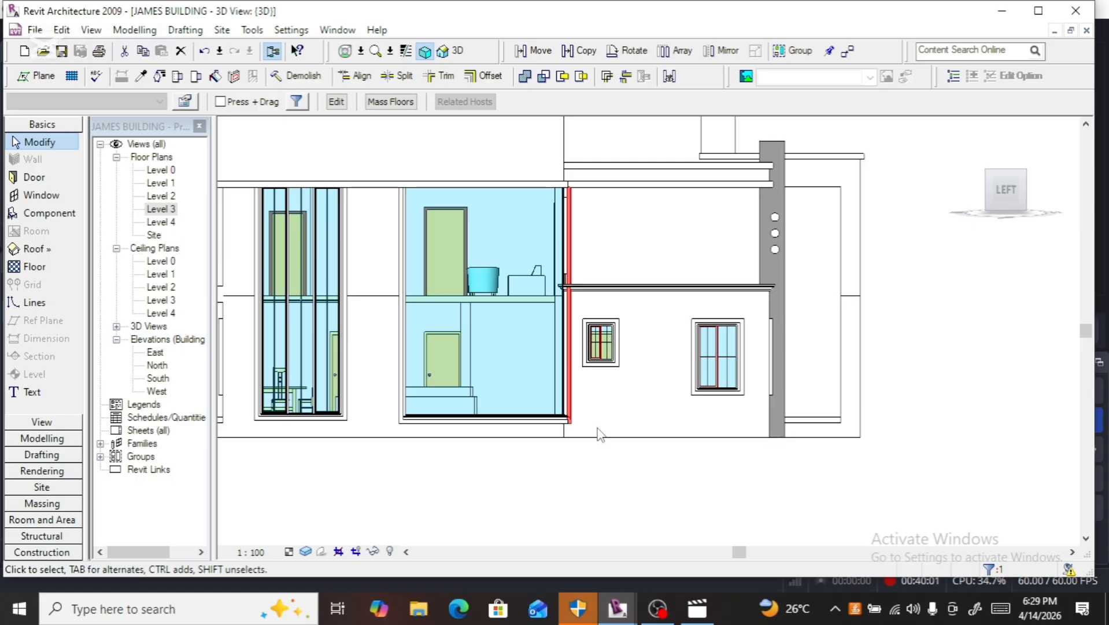
Step: Nudge the L-shaped surround in smaller increments until its outer face nearly meets the end of the left-side surround
scroll(581, 437, up, 1)
scroll(583, 442, up, 5)
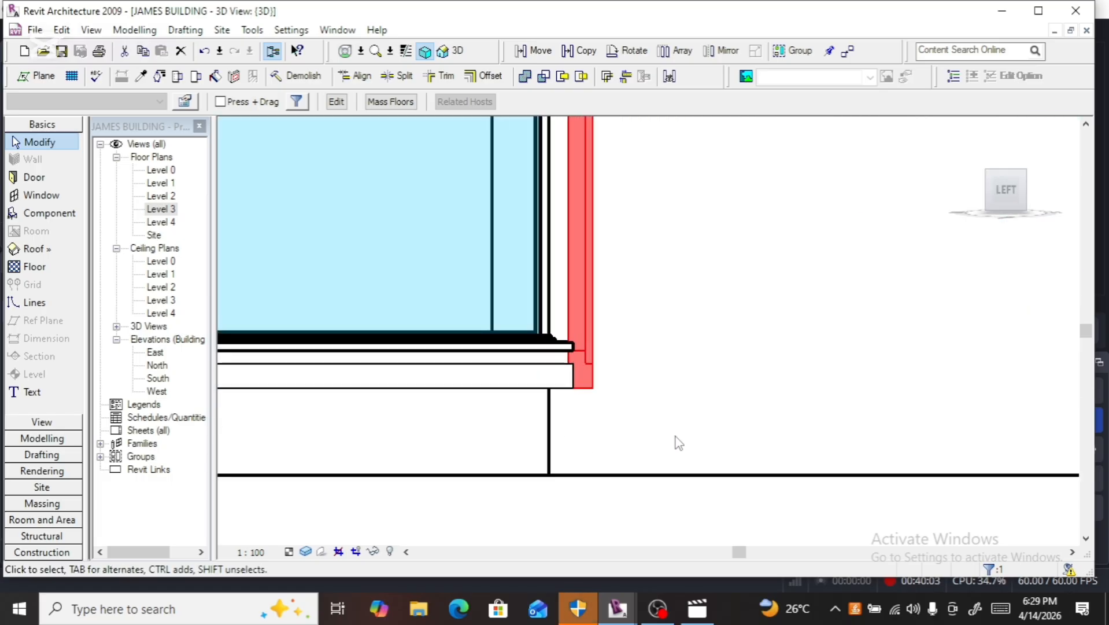
key(Left)
key(Left)
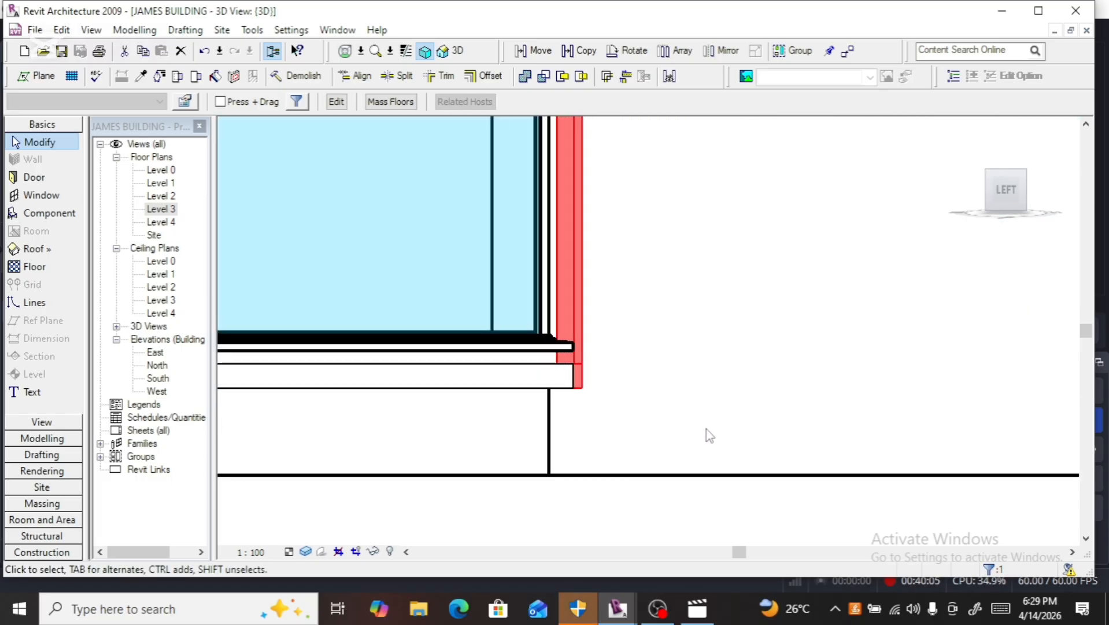
scroll(544, 358, up, 4)
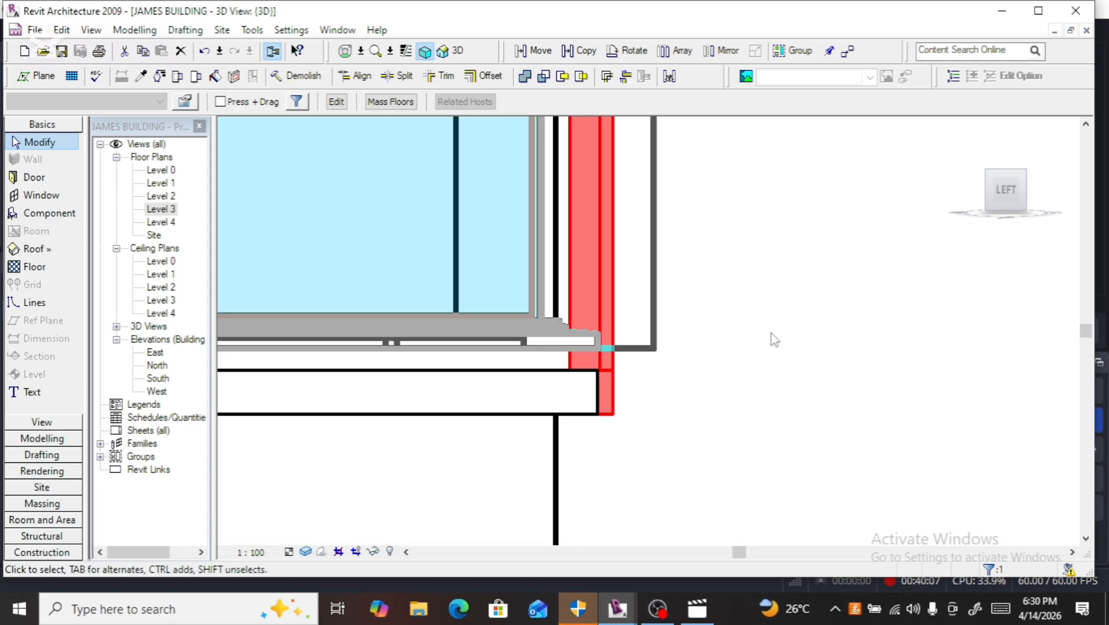
key(Left)
key(Left)
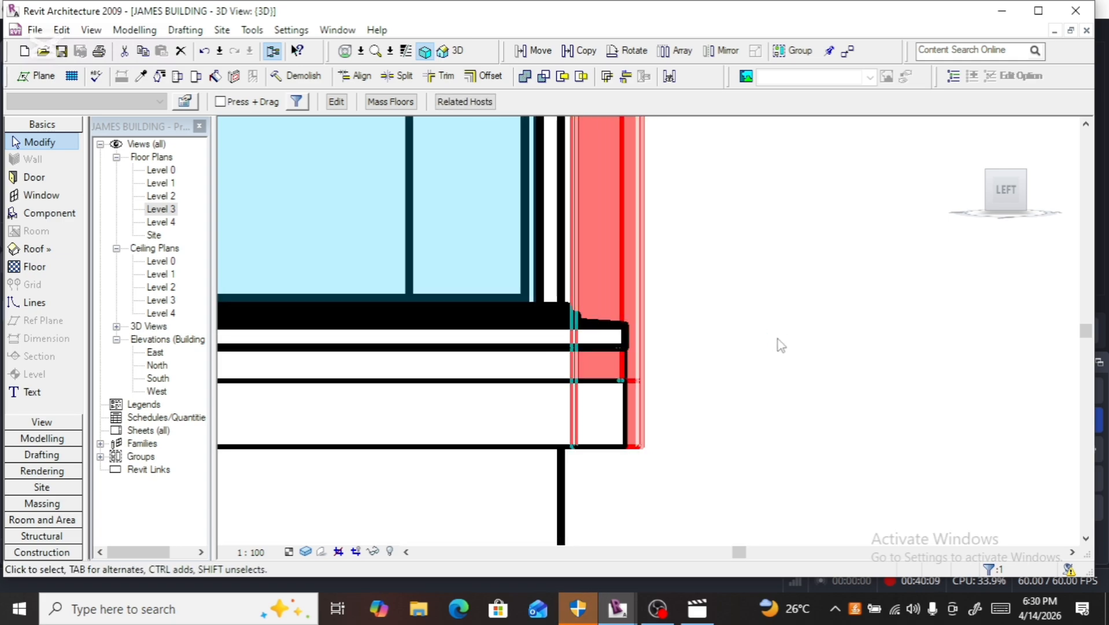
key(Left)
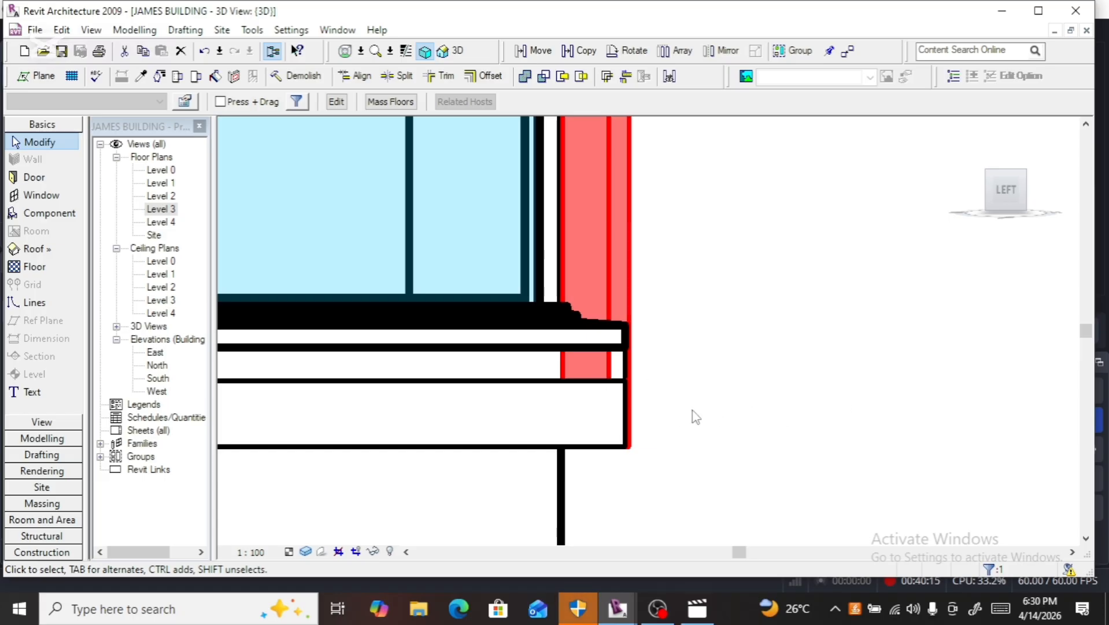
Step: Fine-nudge the L-shaped surround until its outer face is flush with the left-side surround's end, and clear the selection
scroll(634, 427, up, 7)
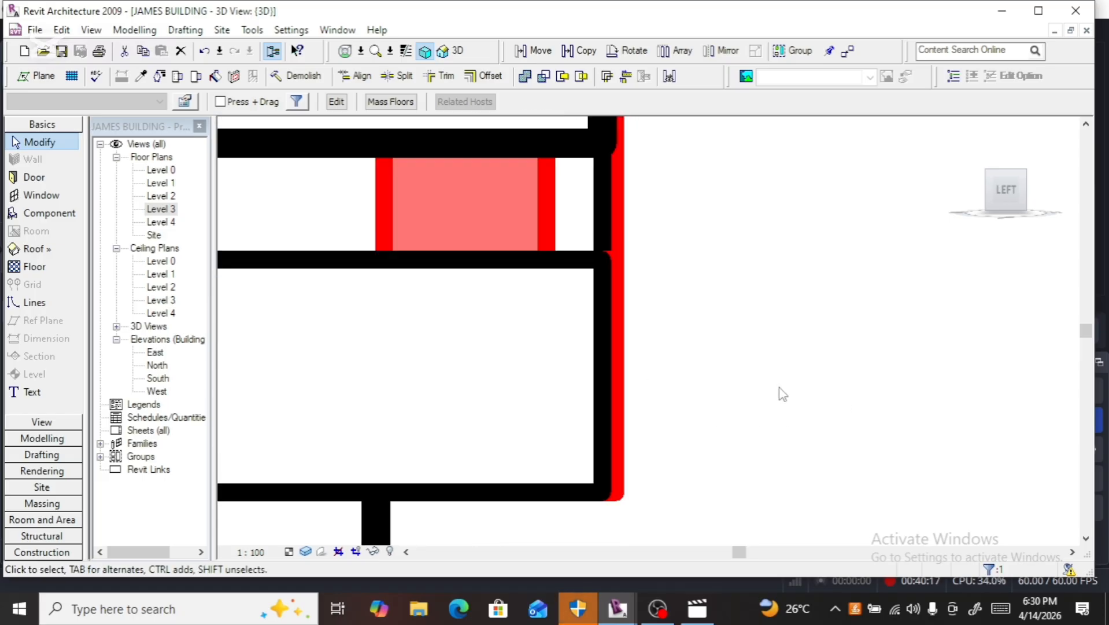
key(Left)
key(Left)
key(Left)
key(Left)
key(Left)
key(Left)
key(Left)
key(Left)
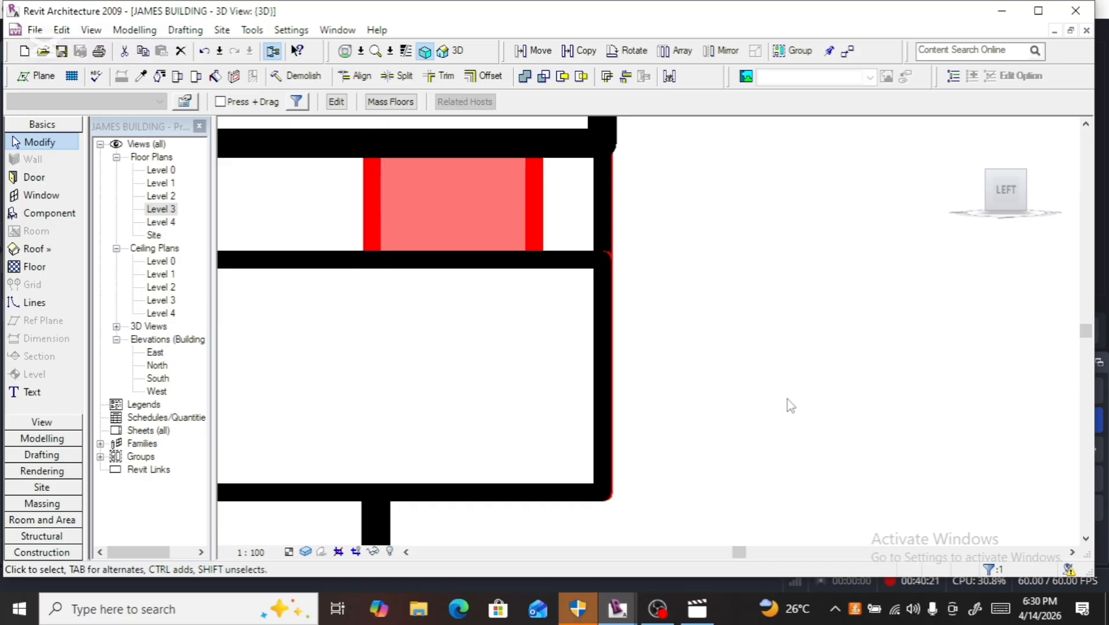
scroll(720, 399, down, 5)
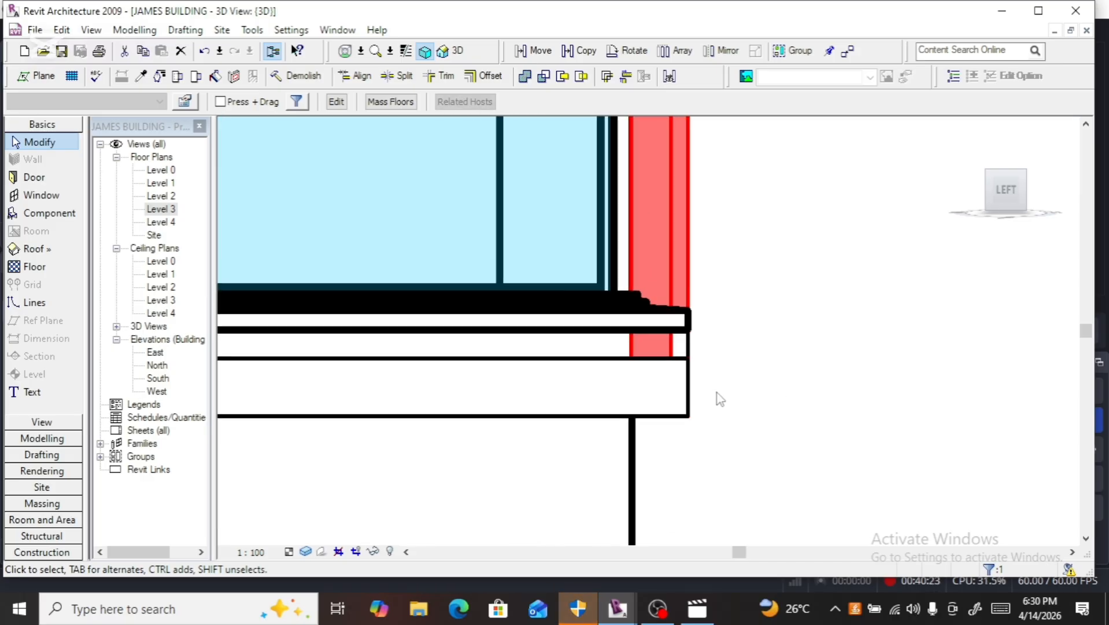
scroll(671, 405, down, 4)
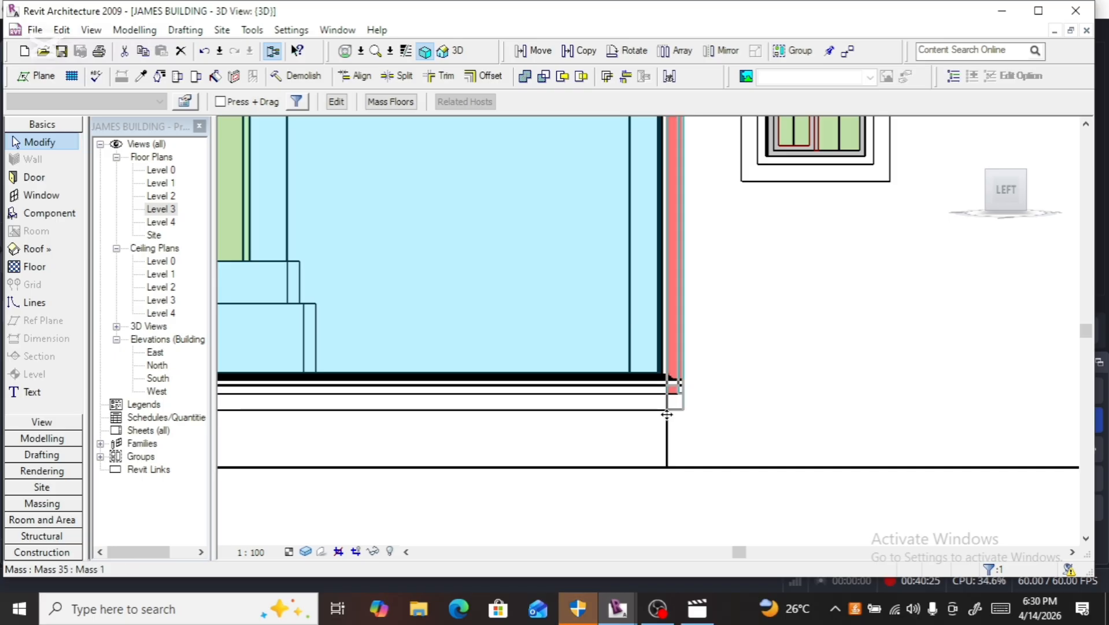
scroll(667, 414, down, 4)
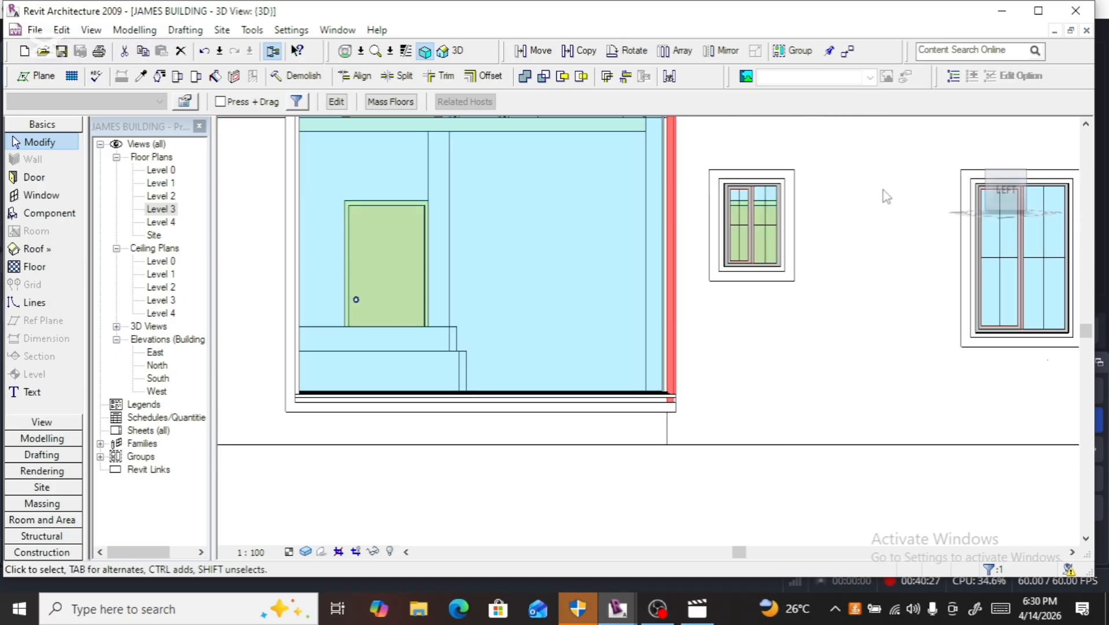
key(Escape)
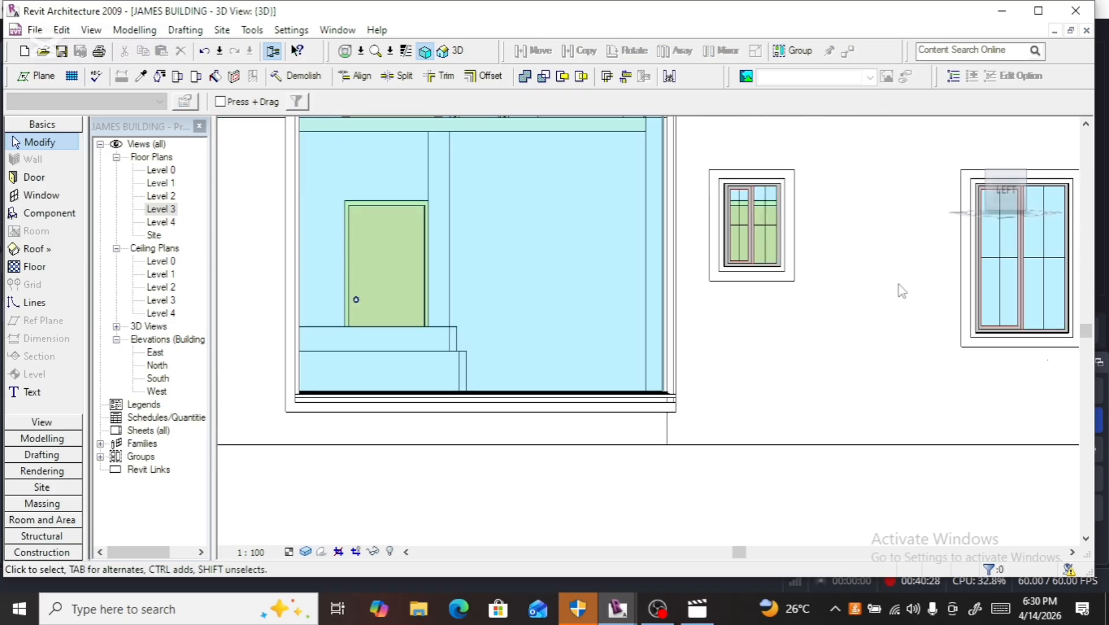
Step: Examine the corner window's joined surrounds and the building's left and front facades from several 3D angles
click(1005, 191)
drag(1005, 193, 985, 205)
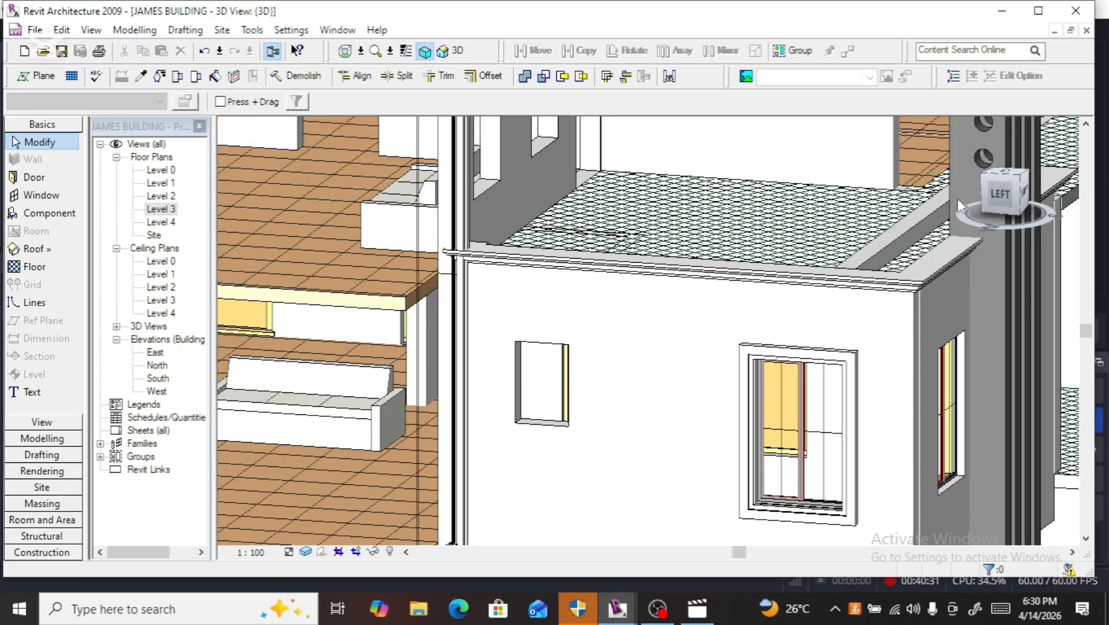
scroll(491, 315, down, 5)
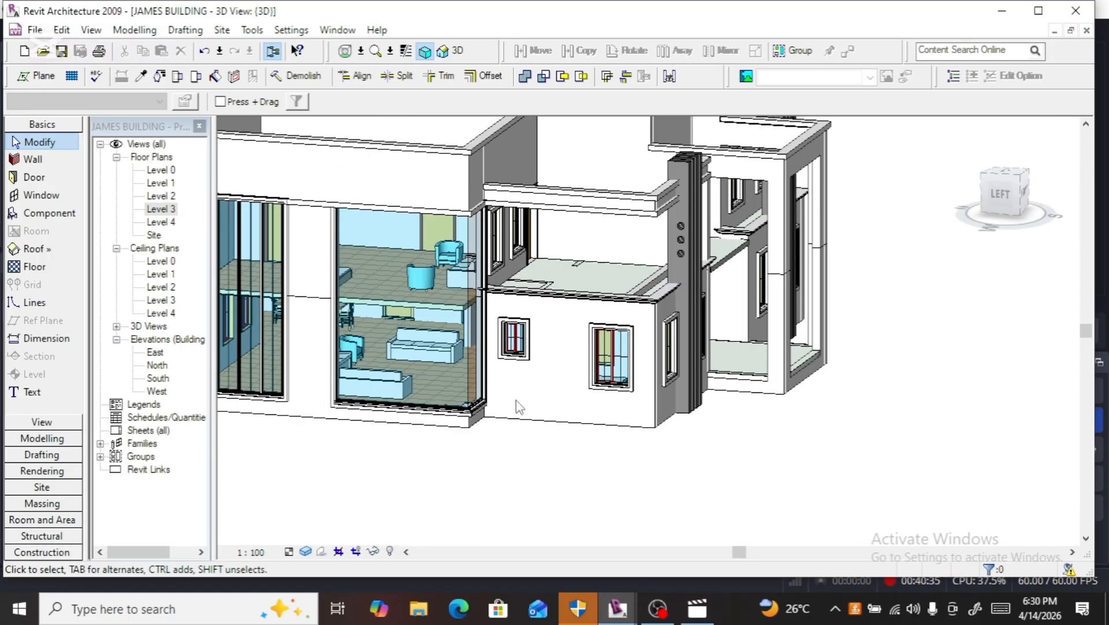
scroll(604, 465, down, 2)
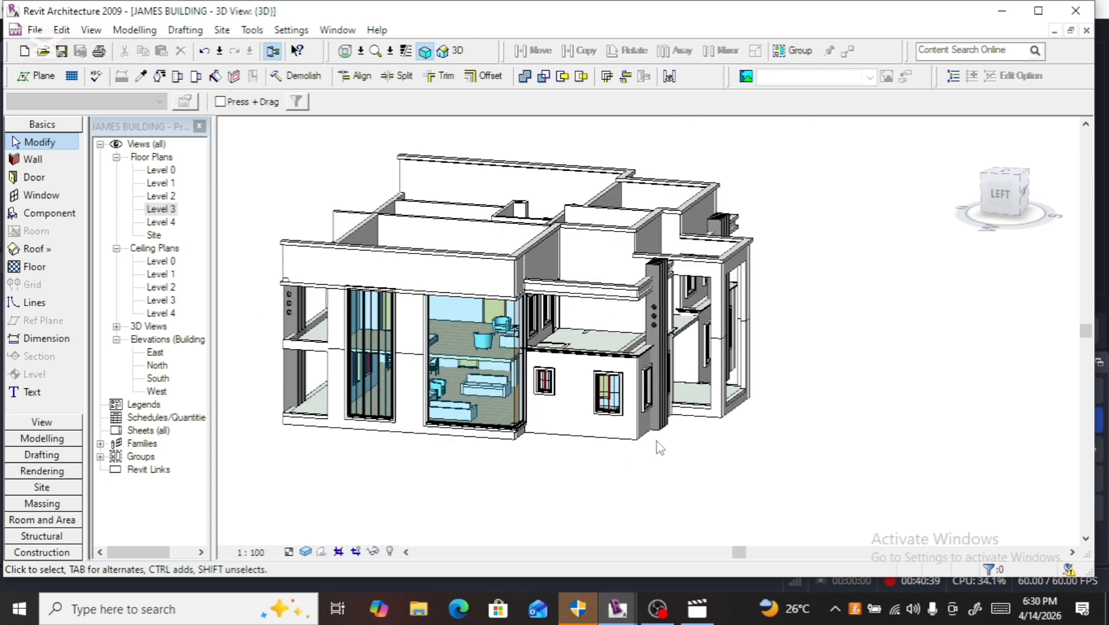
scroll(320, 347, up, 1)
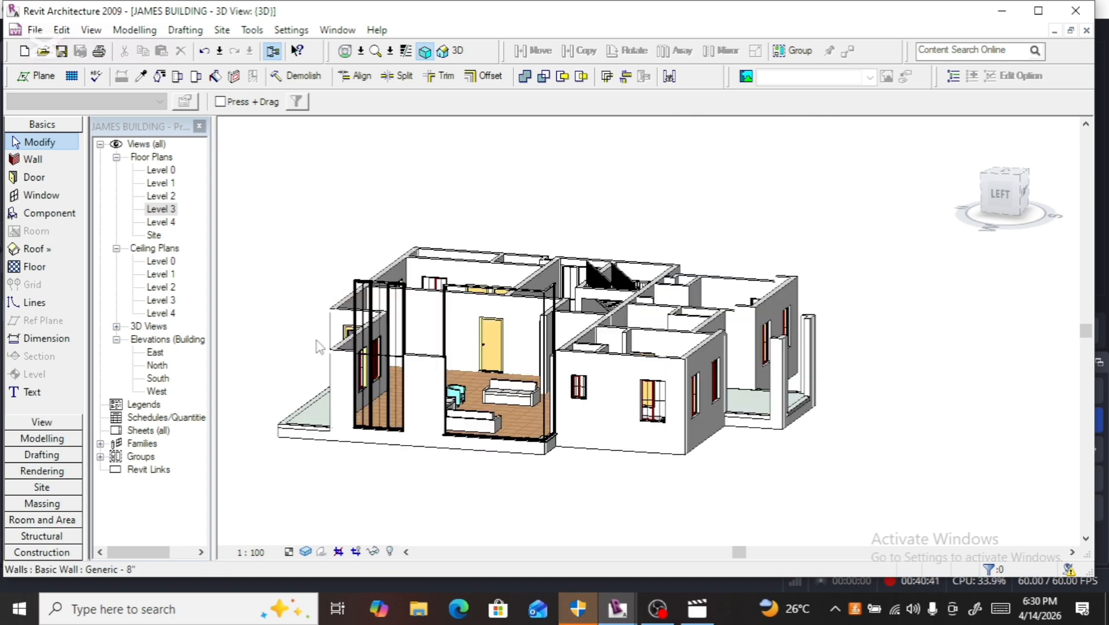
scroll(317, 347, up, 3)
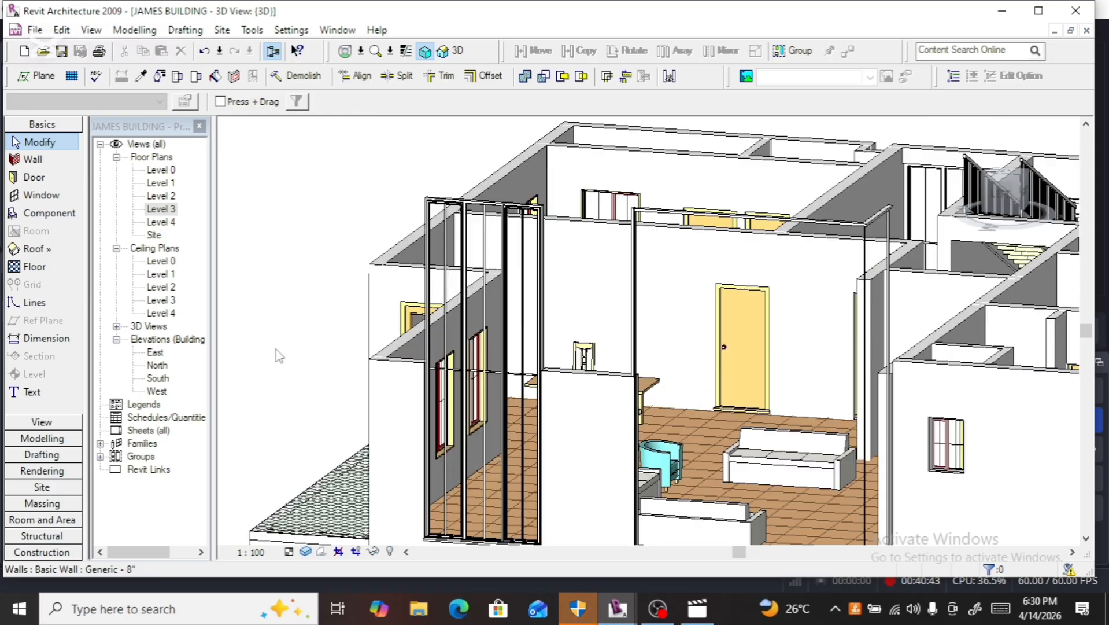
scroll(279, 356, up, 3)
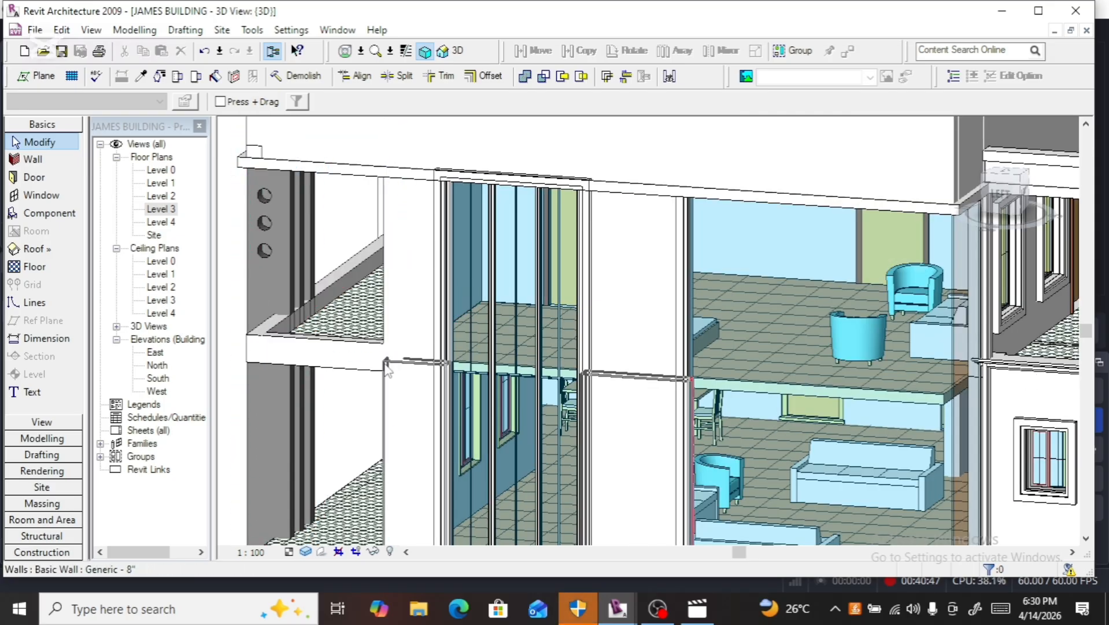
scroll(393, 362, down, 2)
scroll(398, 353, up, 1)
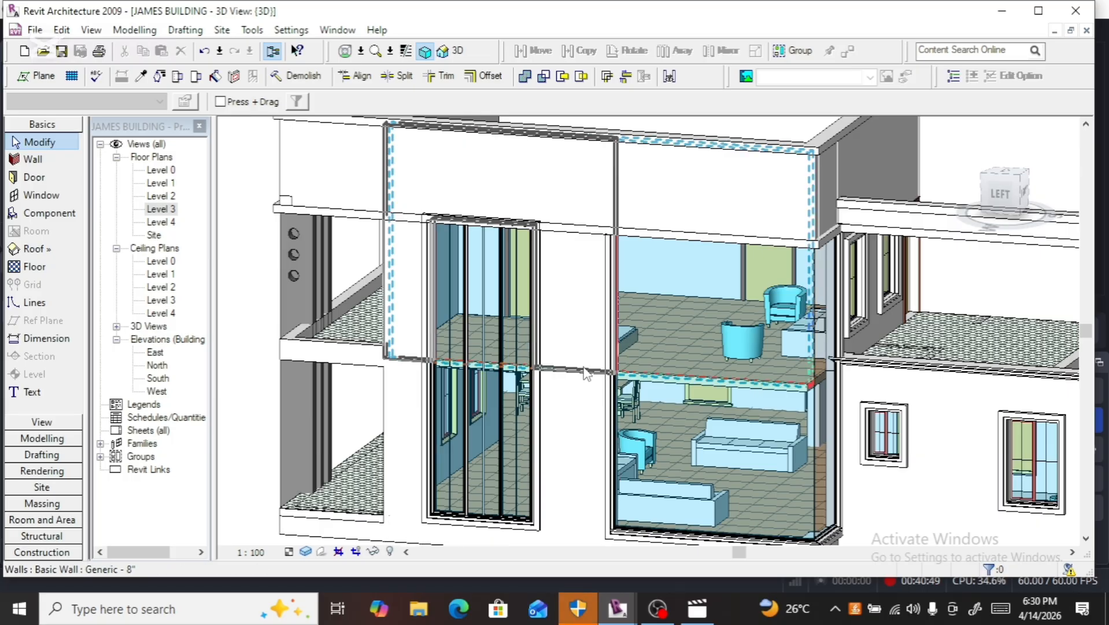
scroll(584, 319, down, 3)
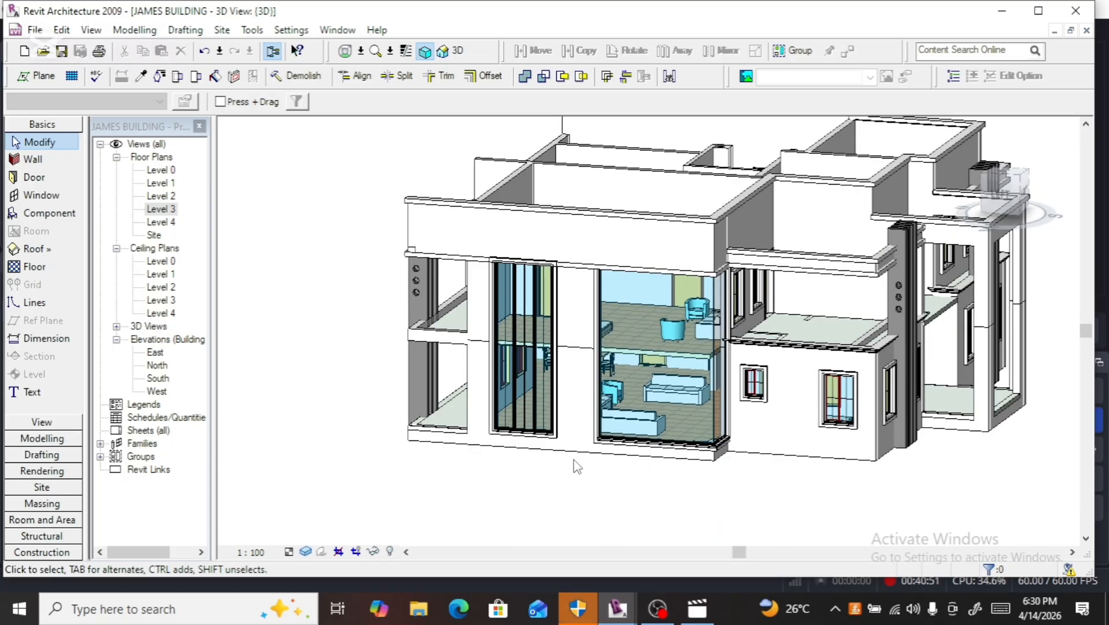
scroll(577, 466, up, 3)
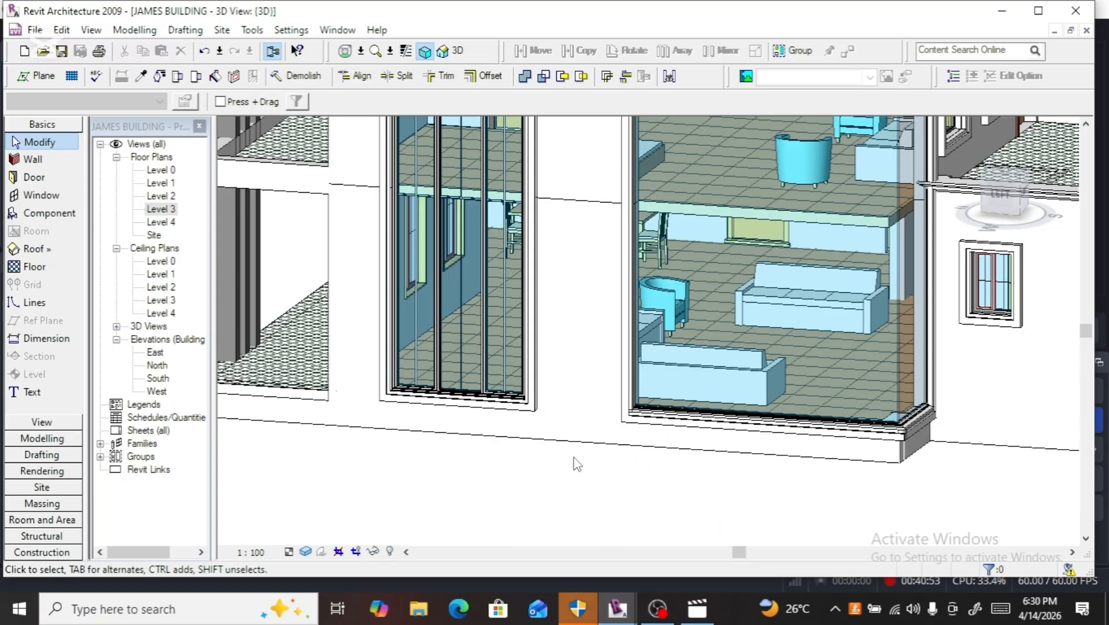
scroll(574, 458, down, 2)
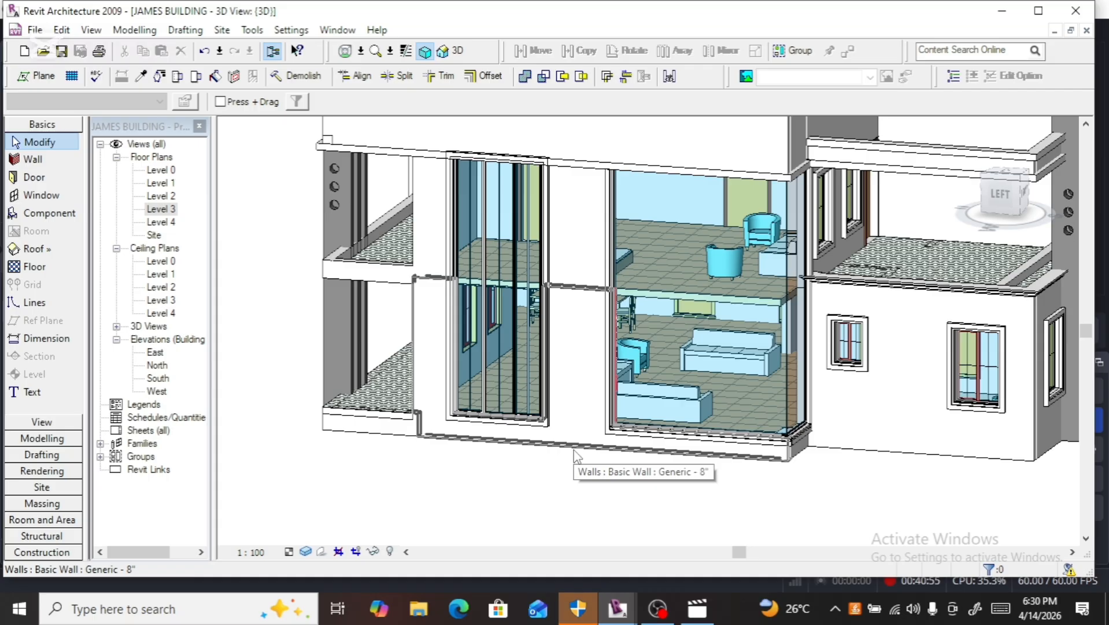
scroll(566, 467, down, 3)
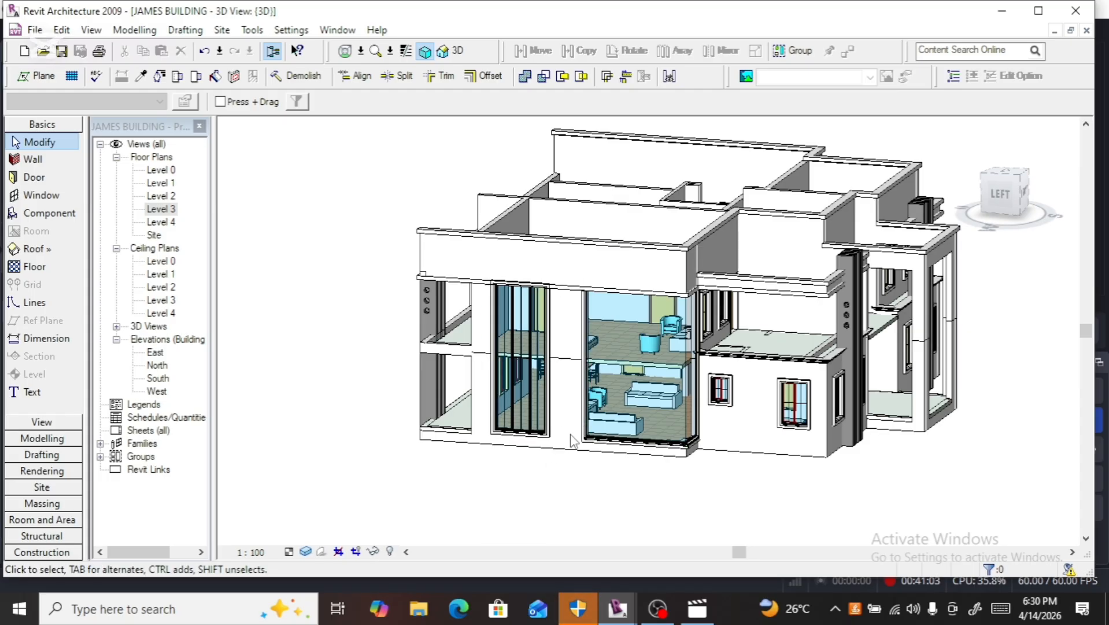
scroll(571, 431, down, 2)
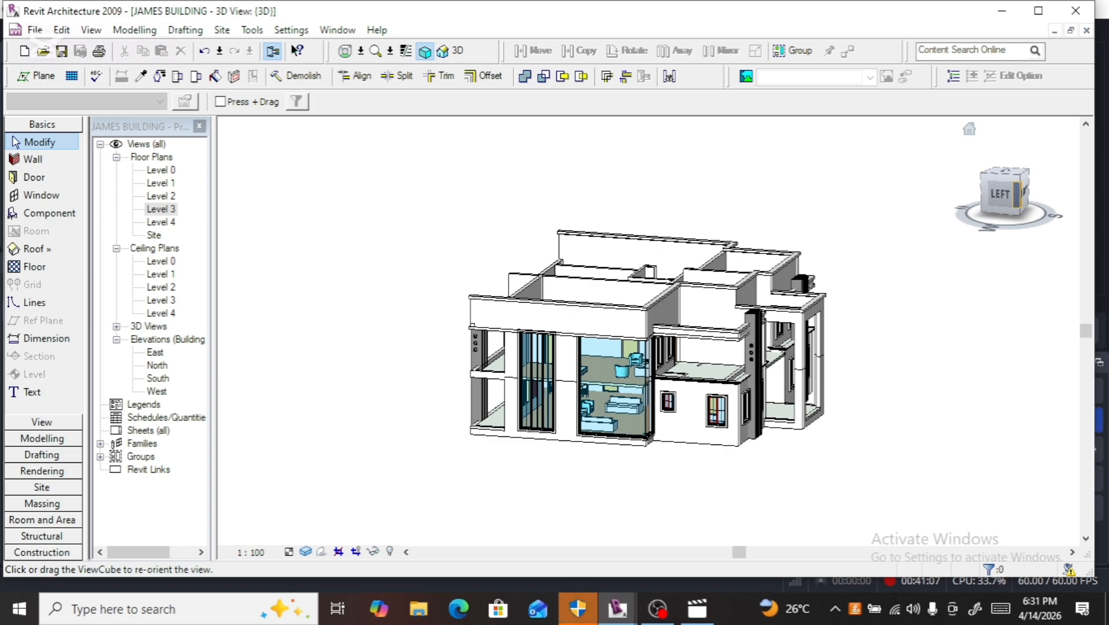
drag(1016, 199, 990, 196)
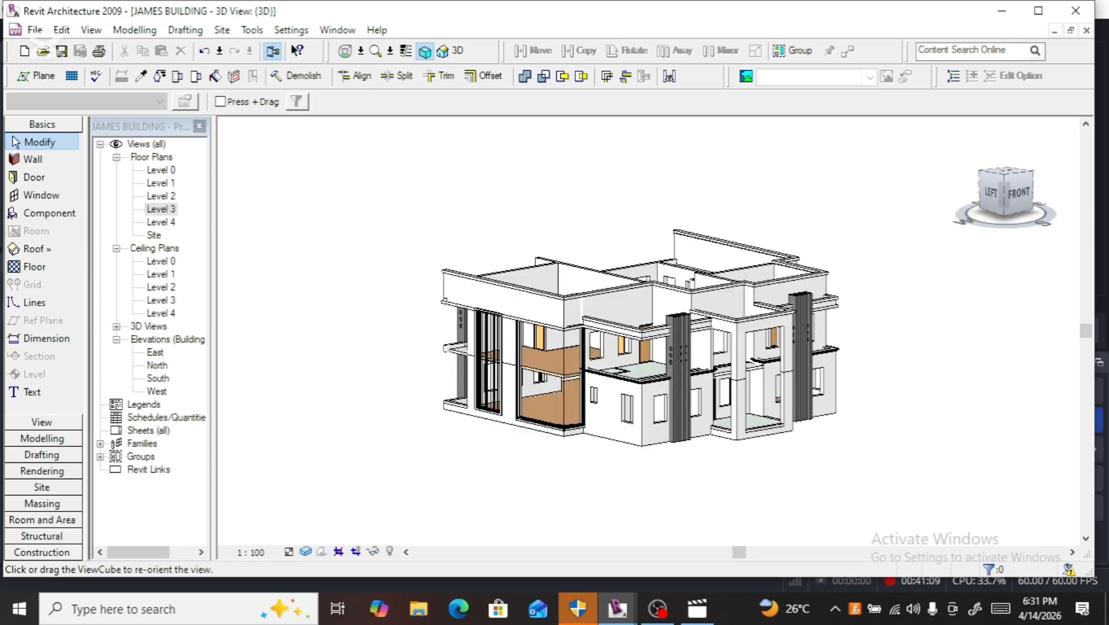
scroll(697, 411, up, 4)
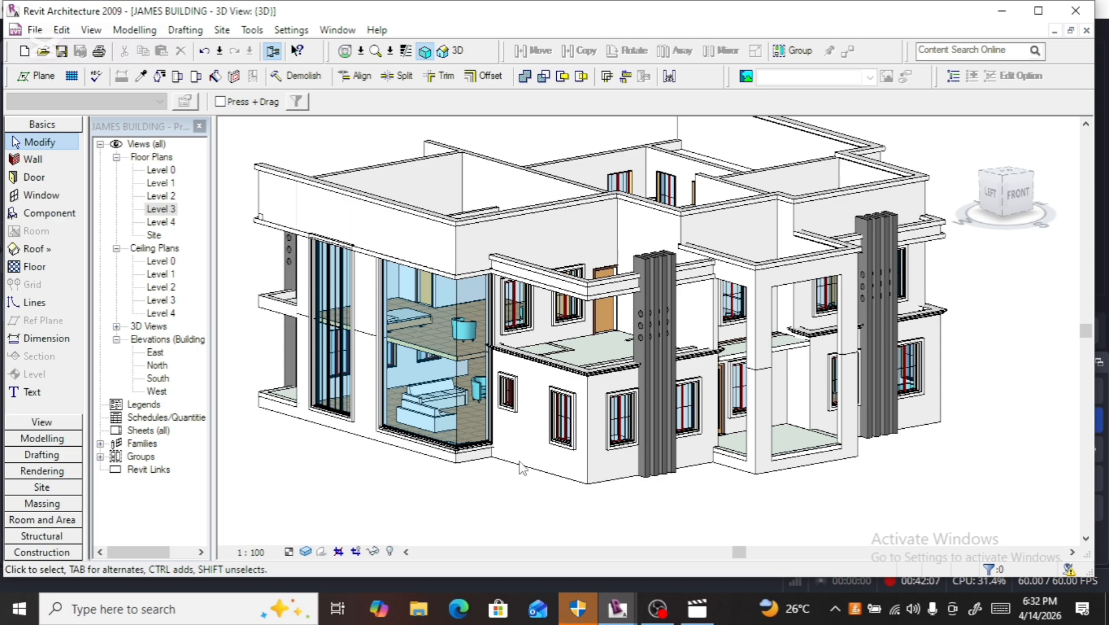
scroll(335, 469, down, 3)
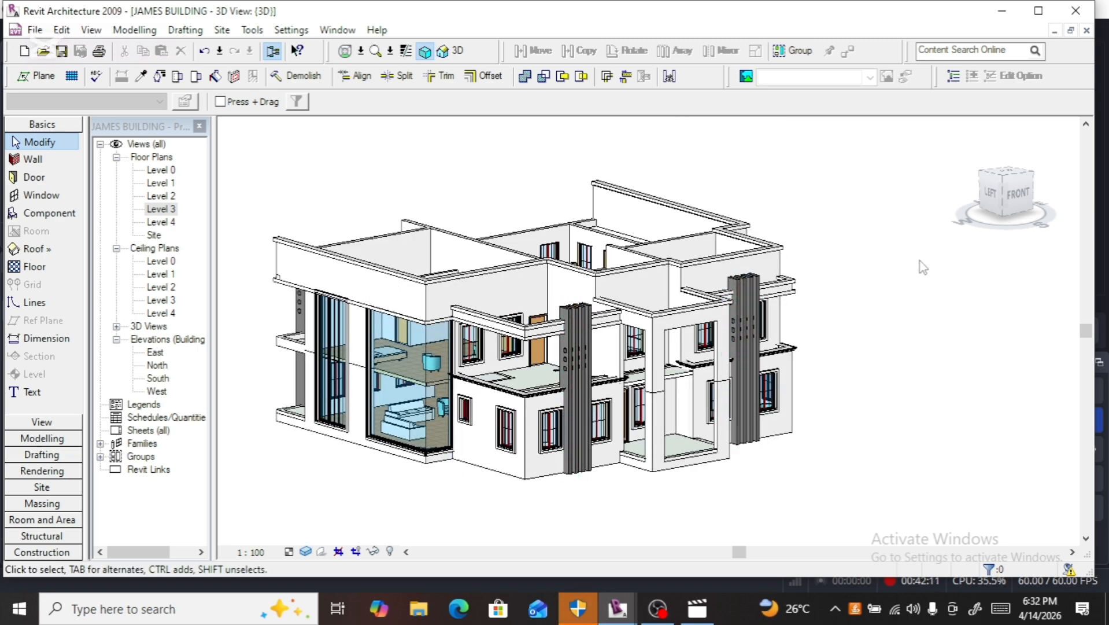
click(1008, 191)
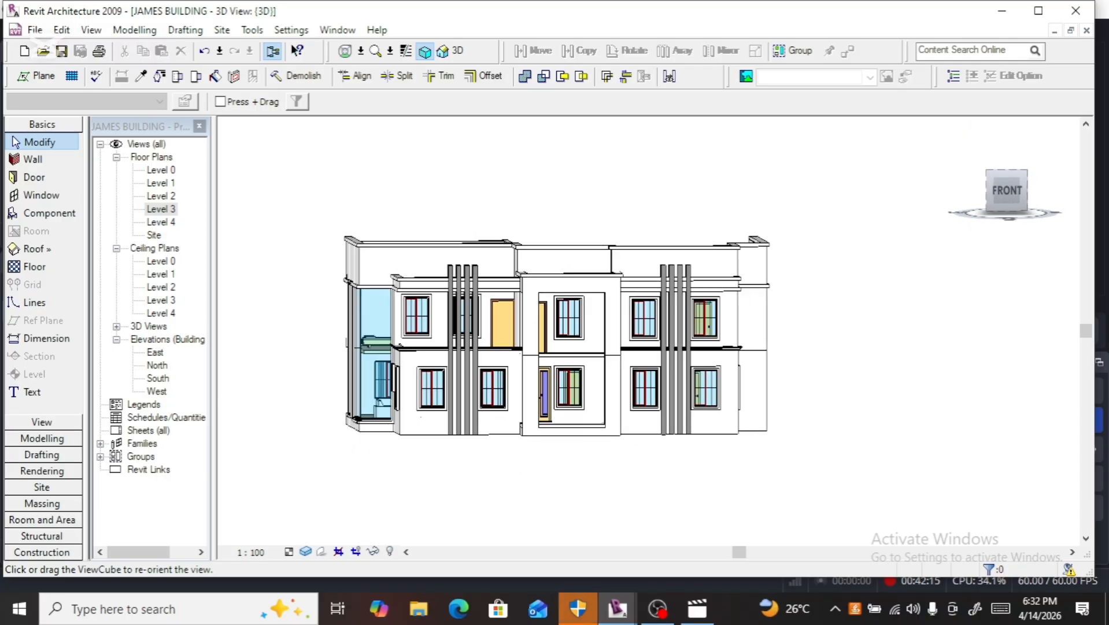
Step: Examine the building's right facade, its balconies, windows and side walls from several 3D angles
click(1024, 191)
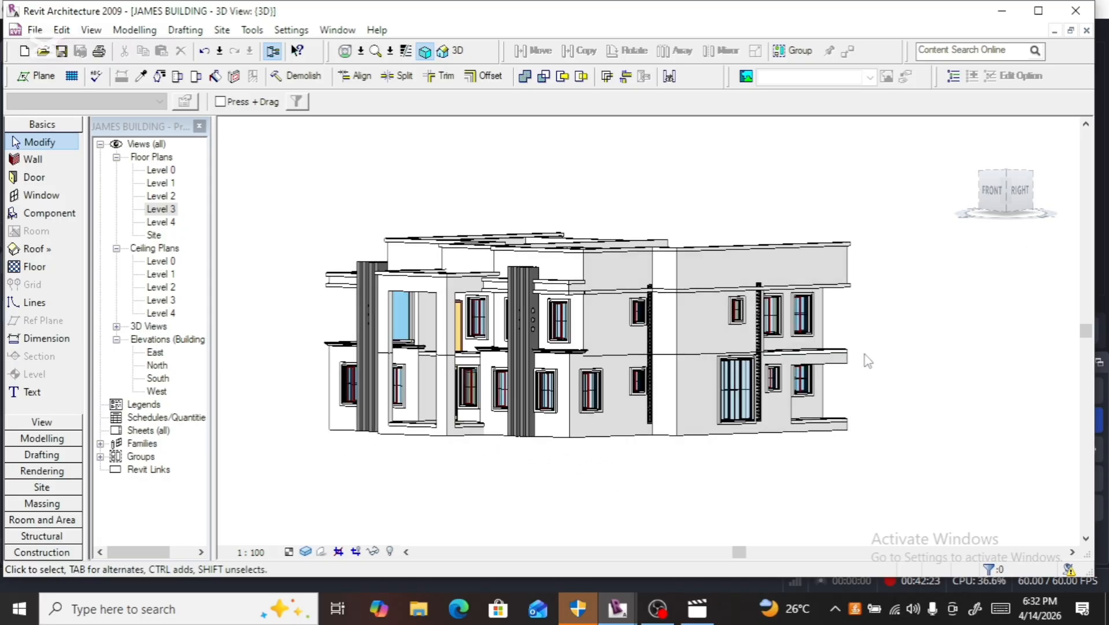
scroll(868, 360, up, 3)
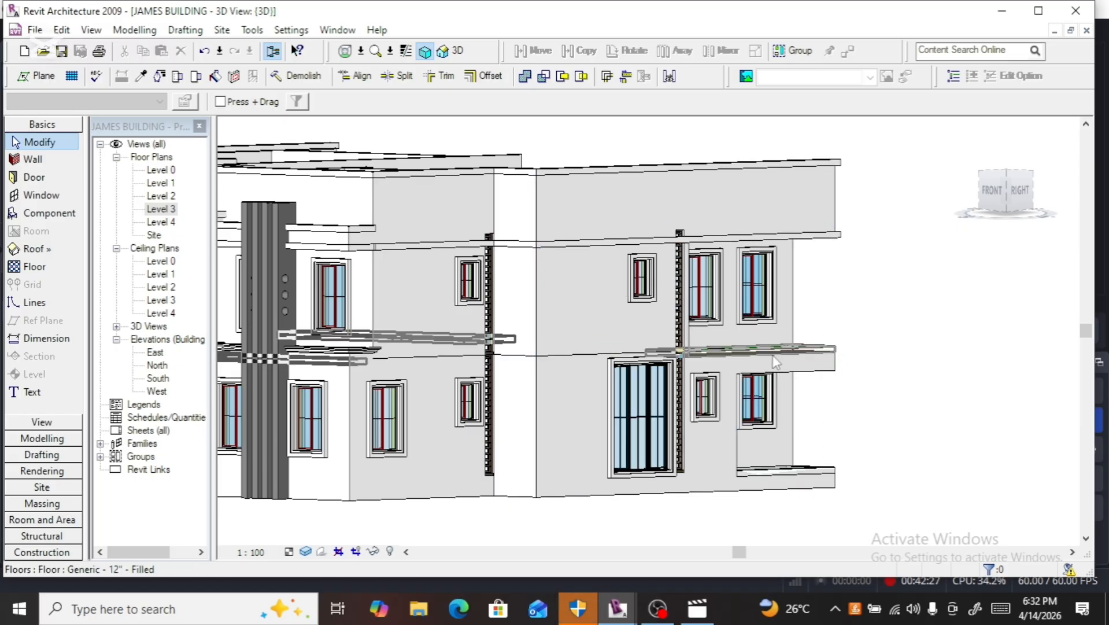
scroll(665, 269, up, 3)
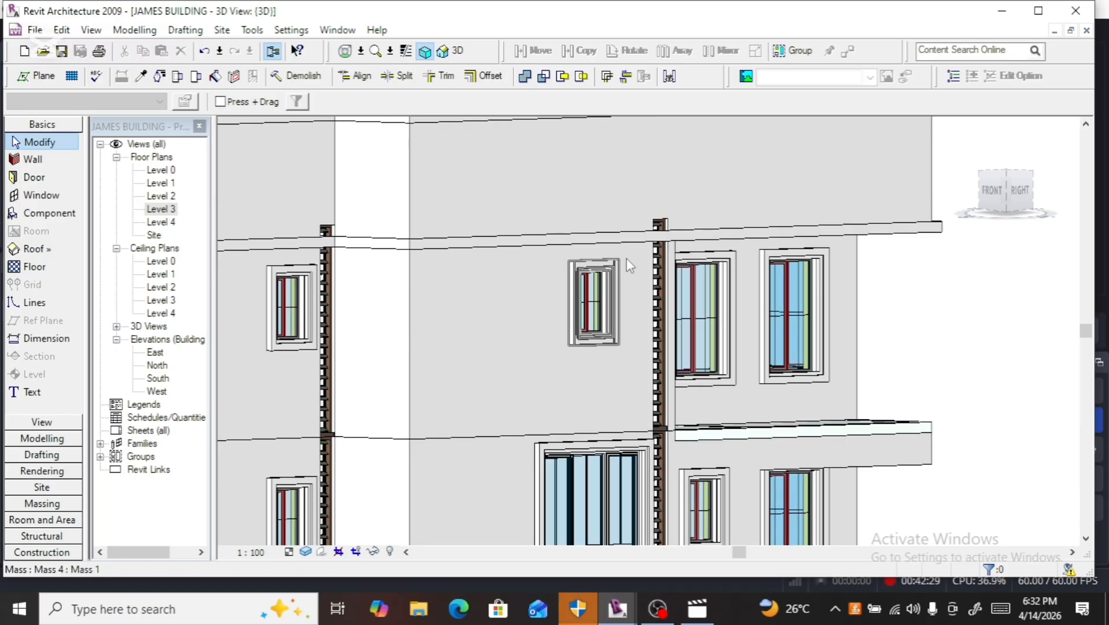
scroll(610, 252, down, 2)
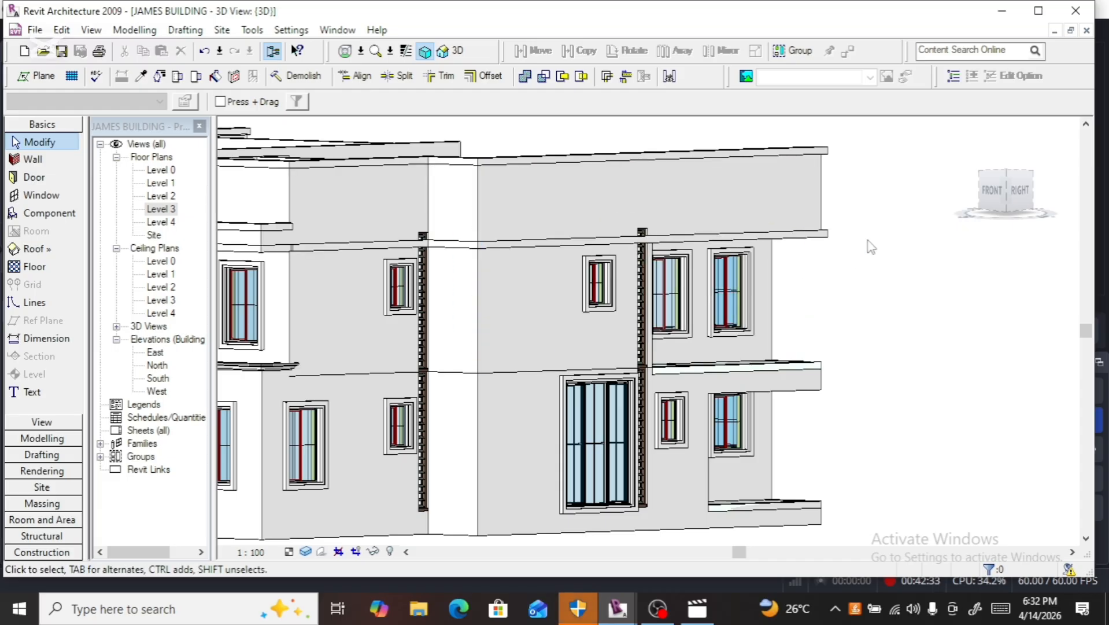
click(1005, 193)
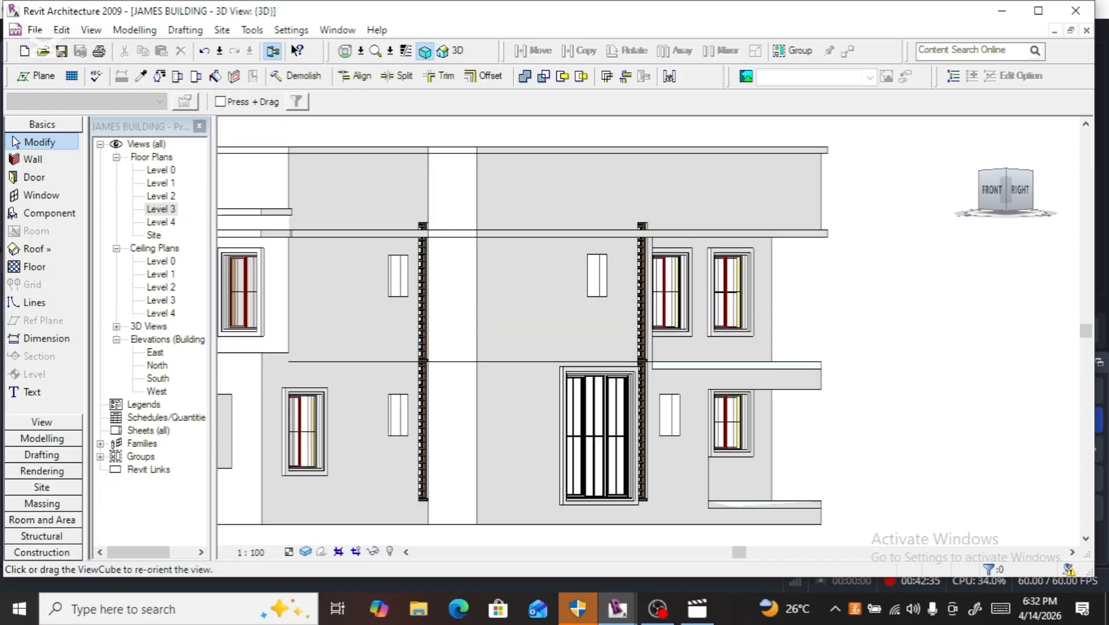
drag(1005, 193, 978, 207)
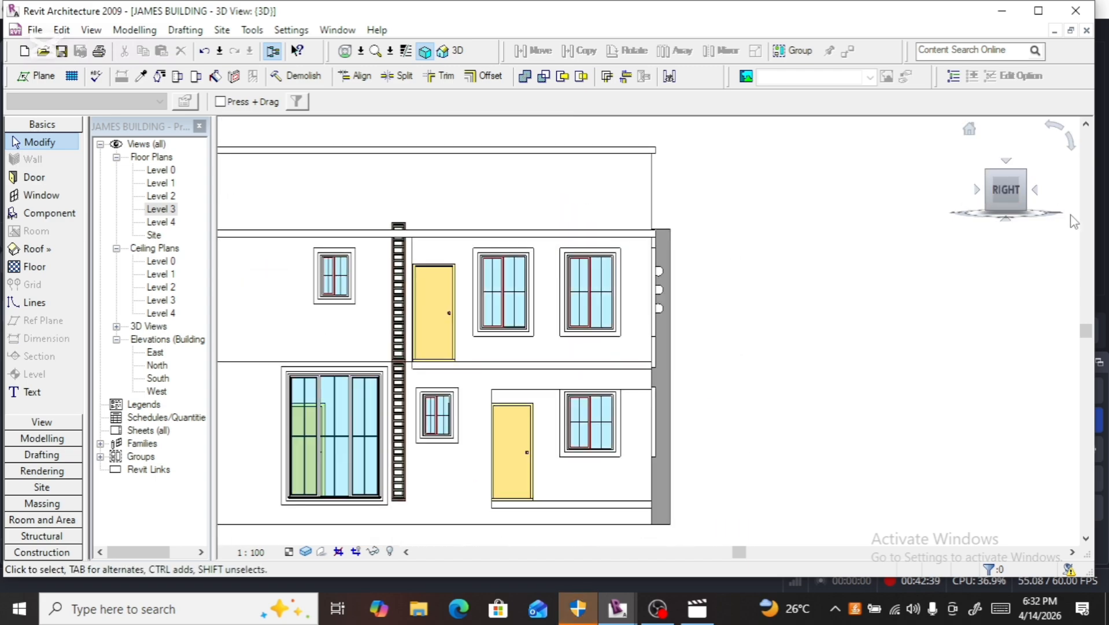
click(1022, 202)
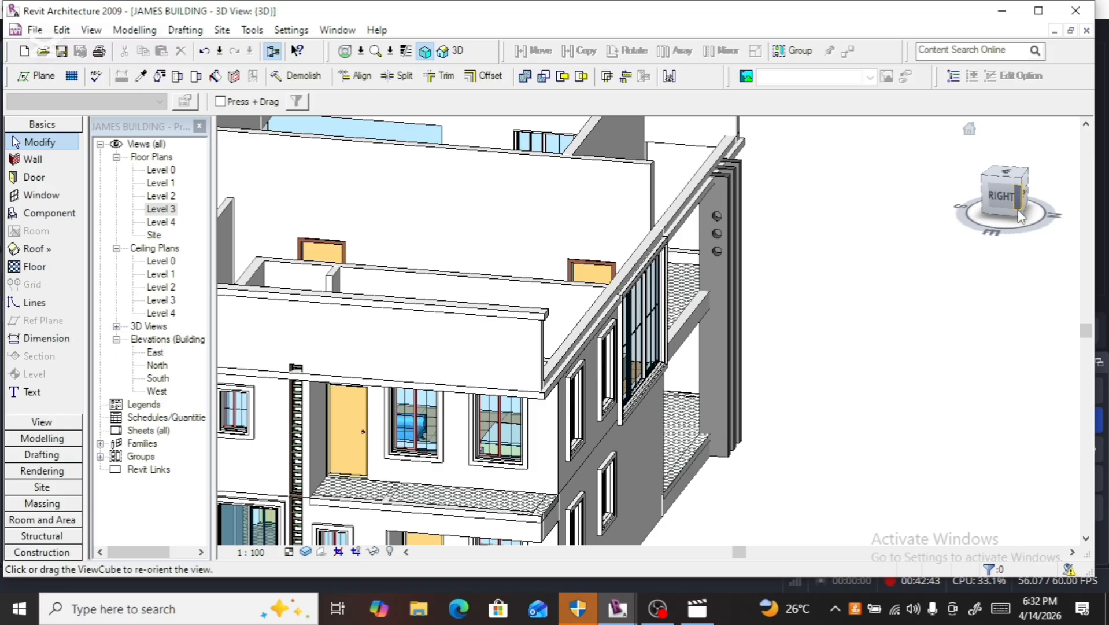
scroll(542, 290, down, 3)
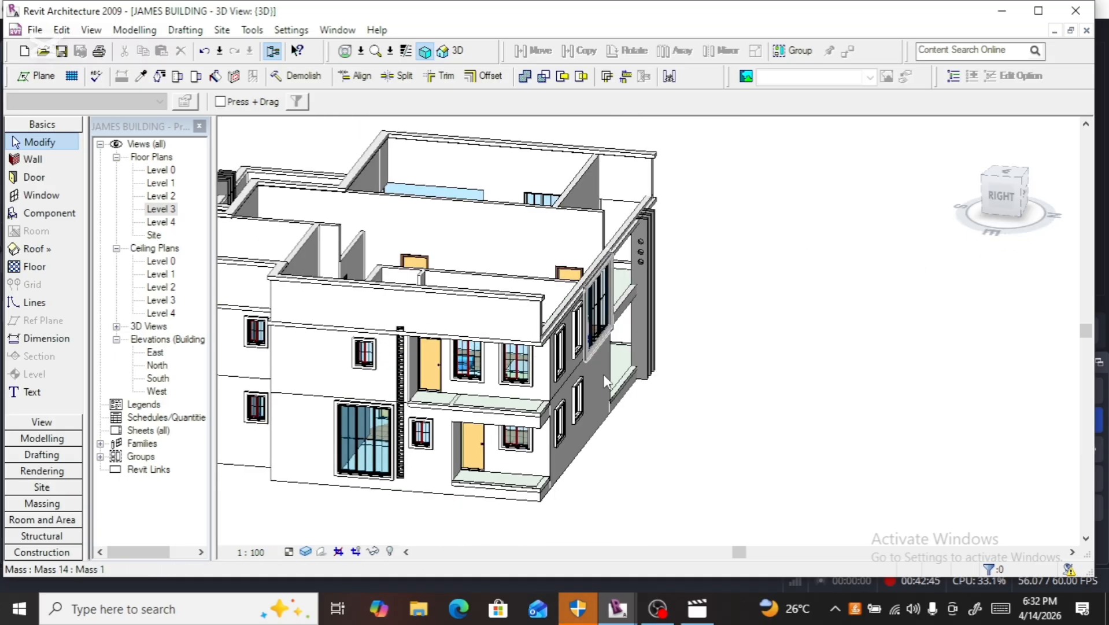
scroll(540, 416, up, 3)
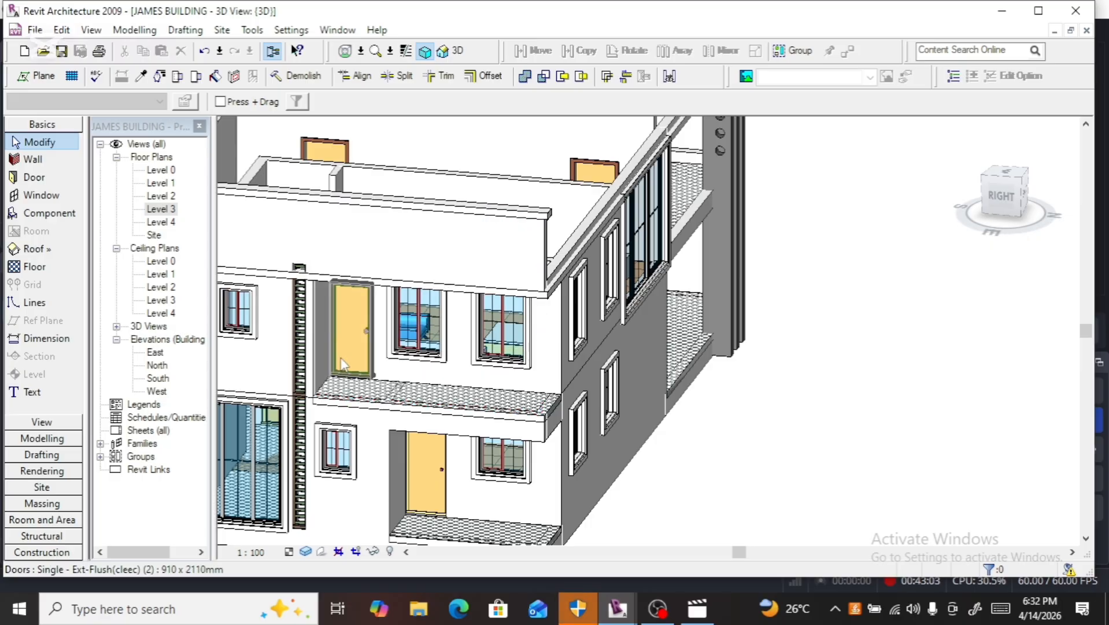
scroll(581, 421, down, 2)
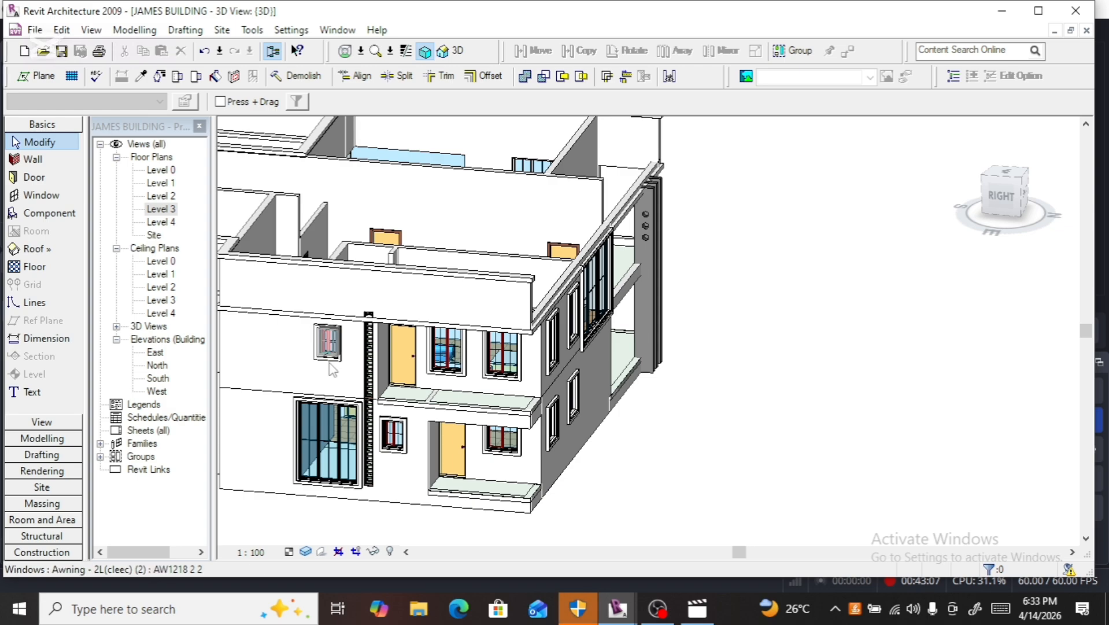
scroll(333, 368, up, 4)
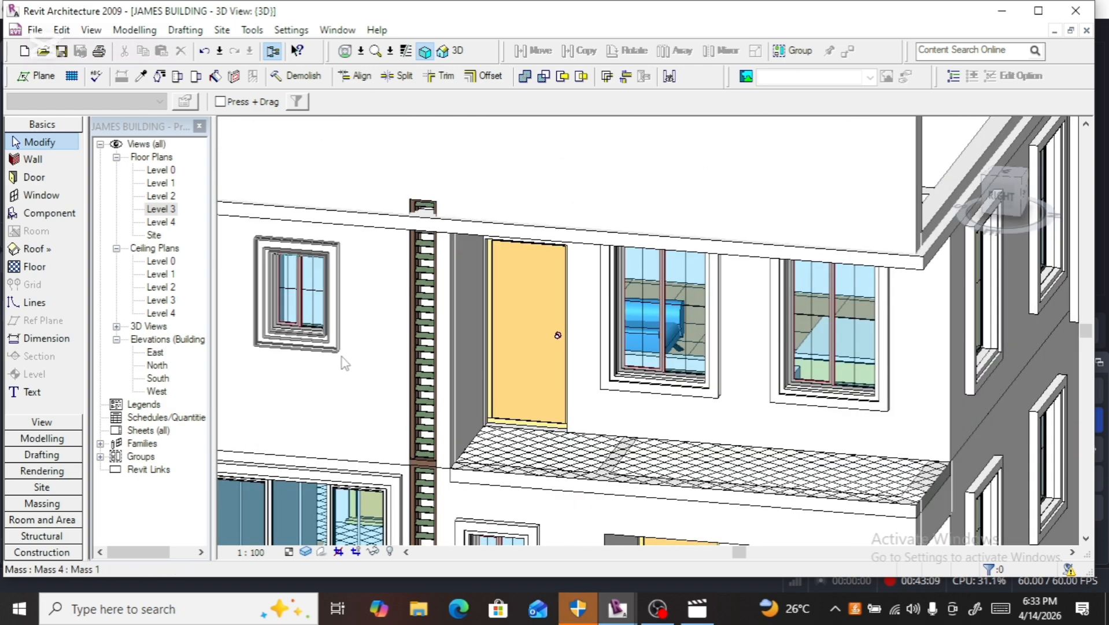
Step: Copy the small upper window's surround mass horizontally in the right view so it overlaps the upper balcony door
click(339, 351)
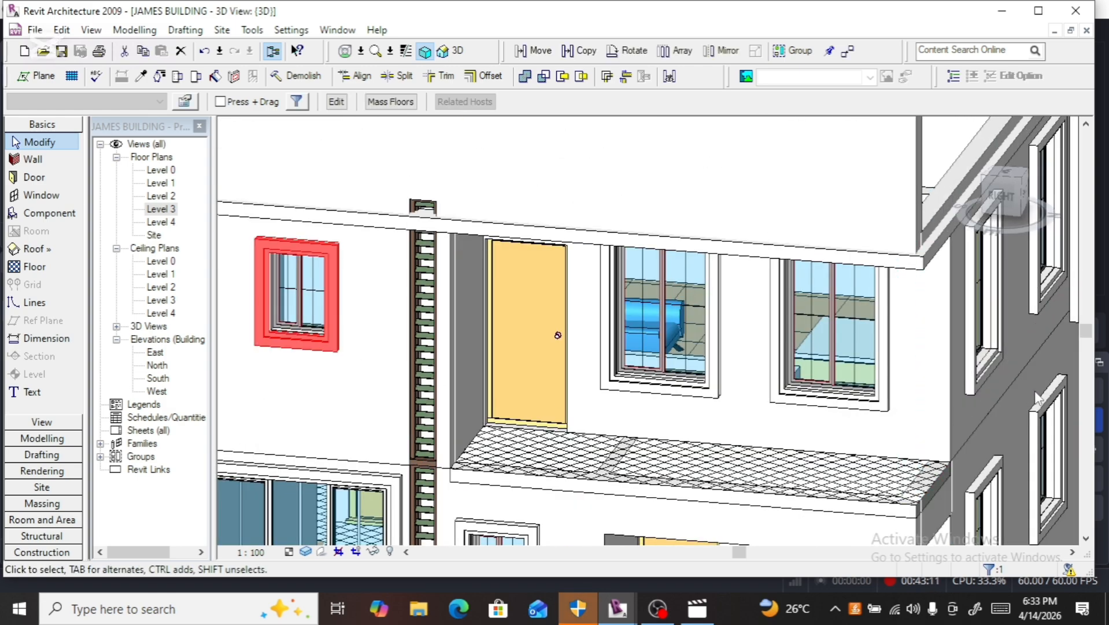
drag(993, 189, 996, 191)
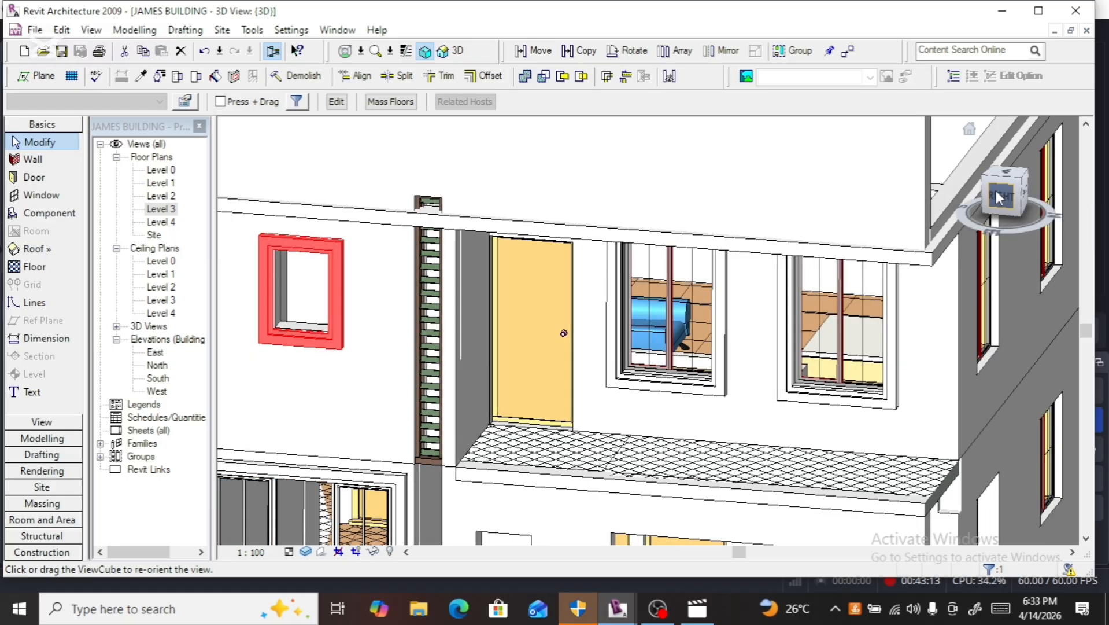
scroll(408, 145, down, 3)
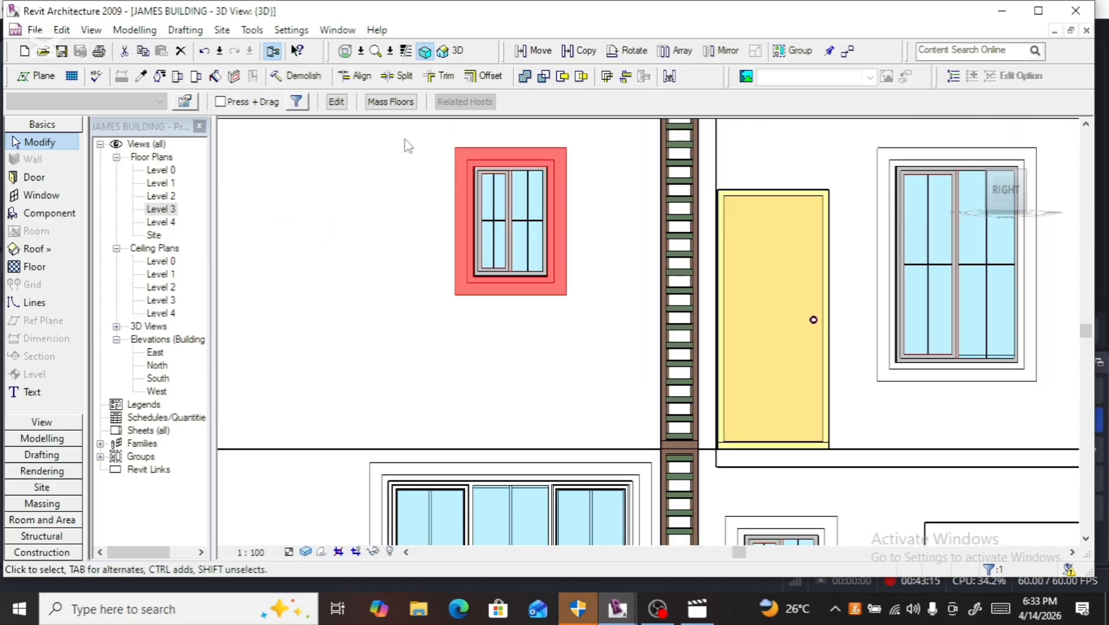
scroll(407, 146, down, 2)
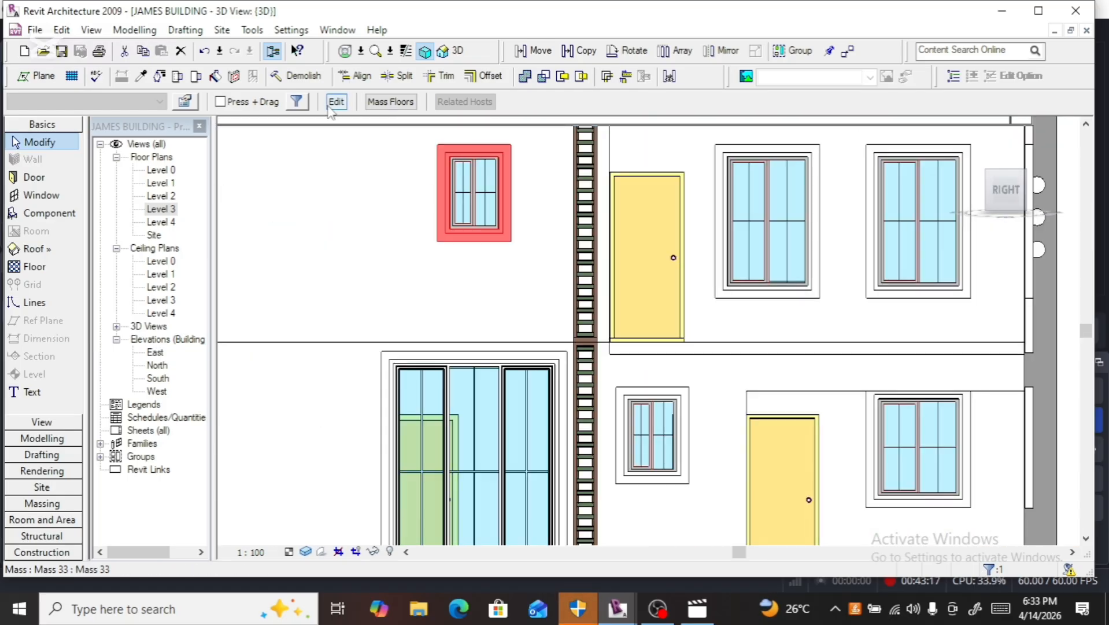
click(579, 51)
click(502, 152)
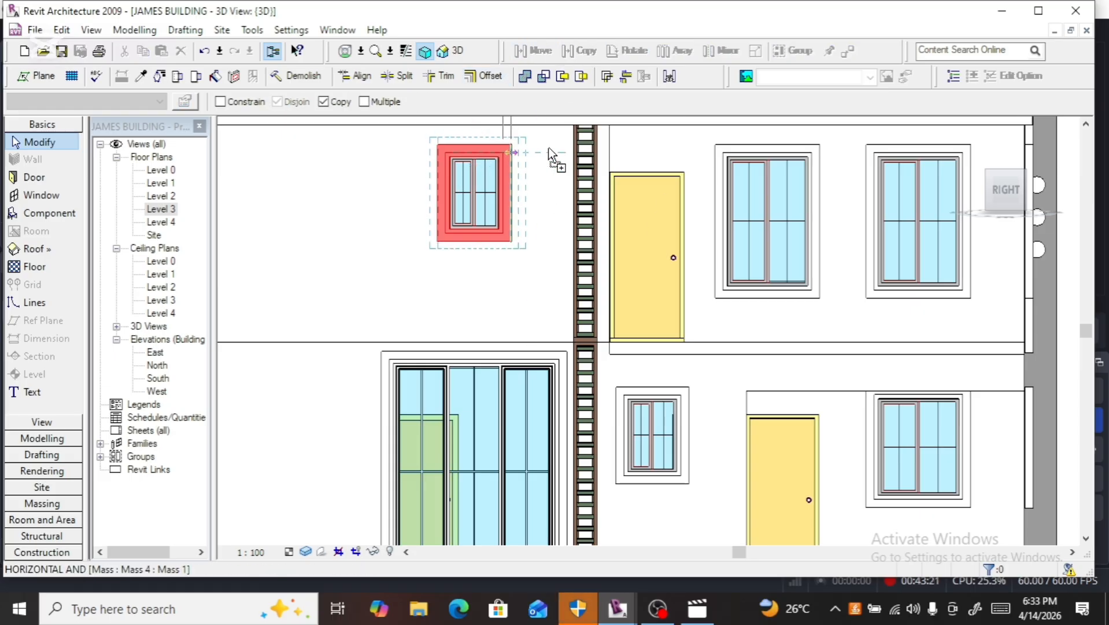
click(640, 150)
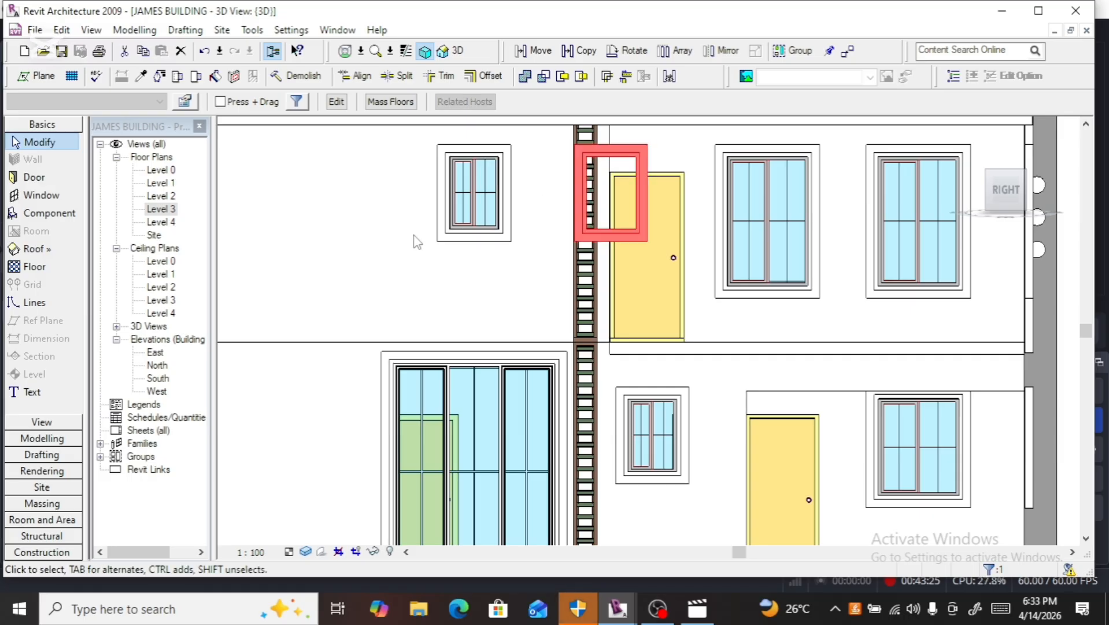
Step: Open the path sketch of the copied surround's sweep for editing
scroll(622, 263, down, 2)
scroll(622, 263, up, 1)
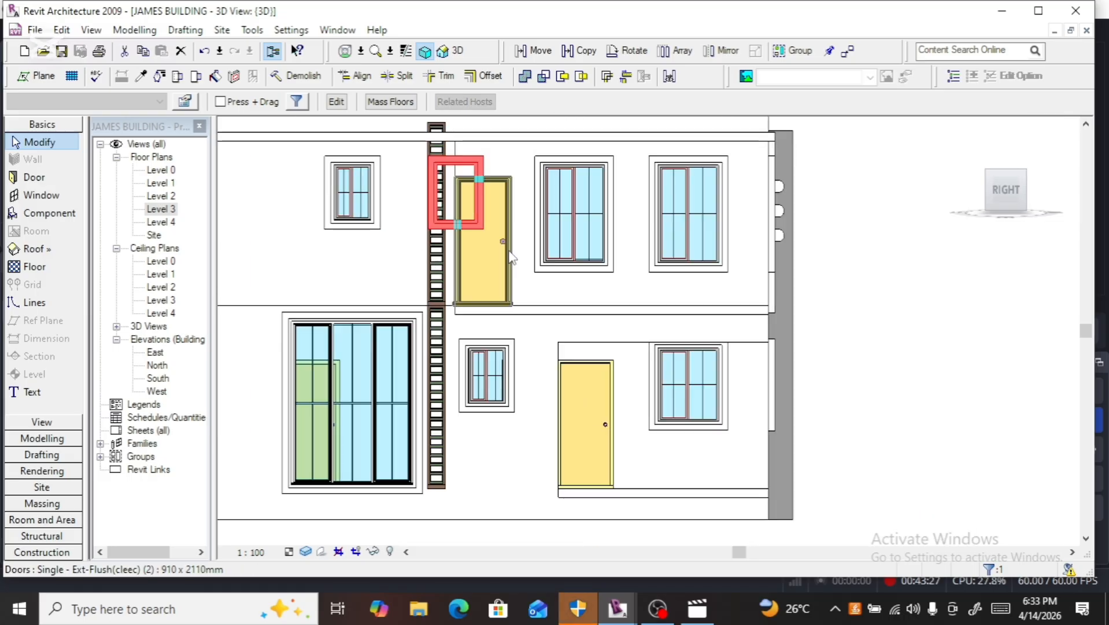
click(336, 101)
click(437, 229)
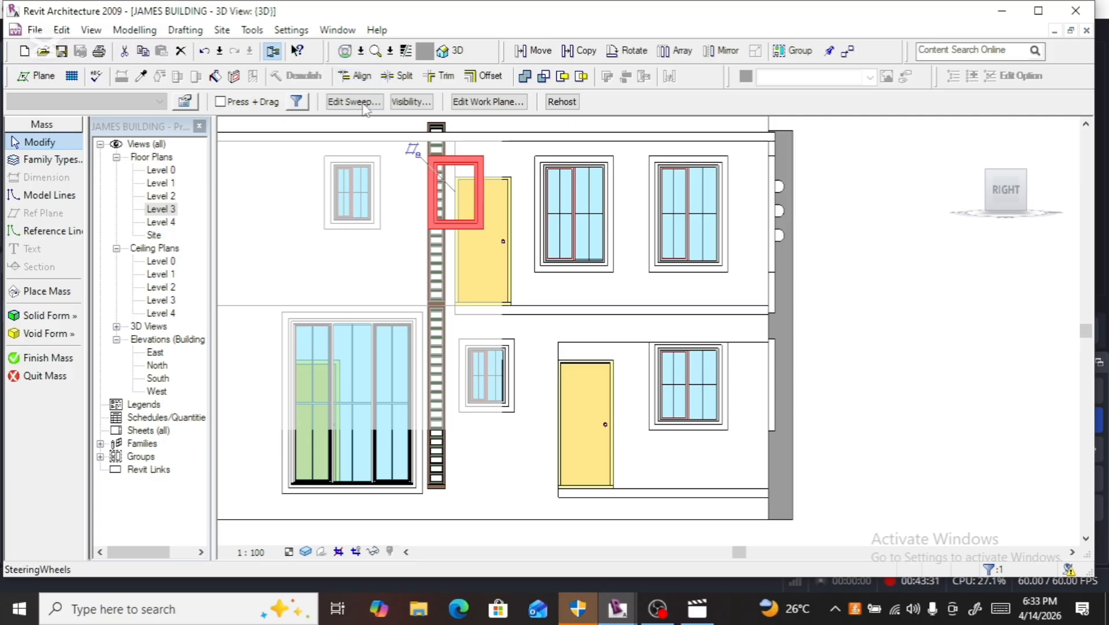
click(438, 222)
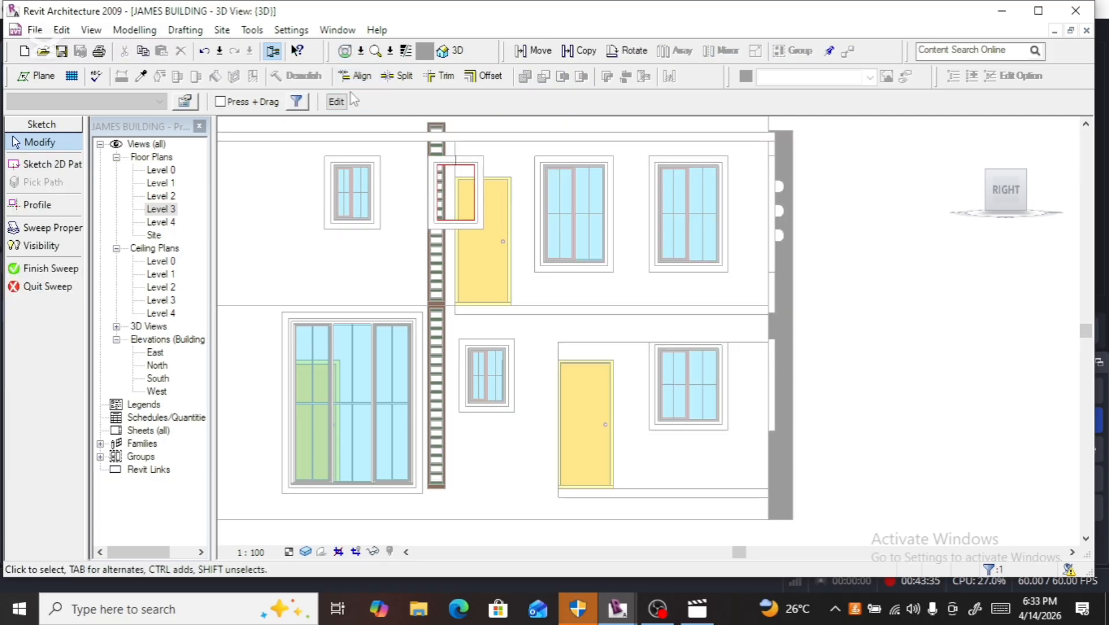
click(336, 101)
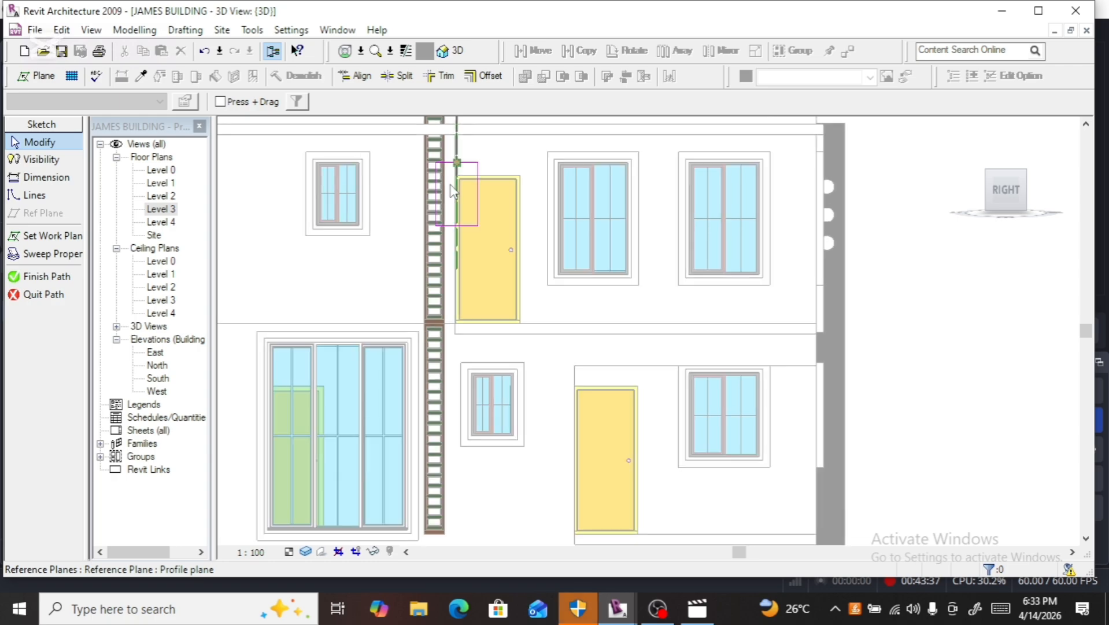
Step: Move the path's ladder-side line to the balcony recess edge and lower its bottom line to the upper floor line
scroll(451, 191, up, 2)
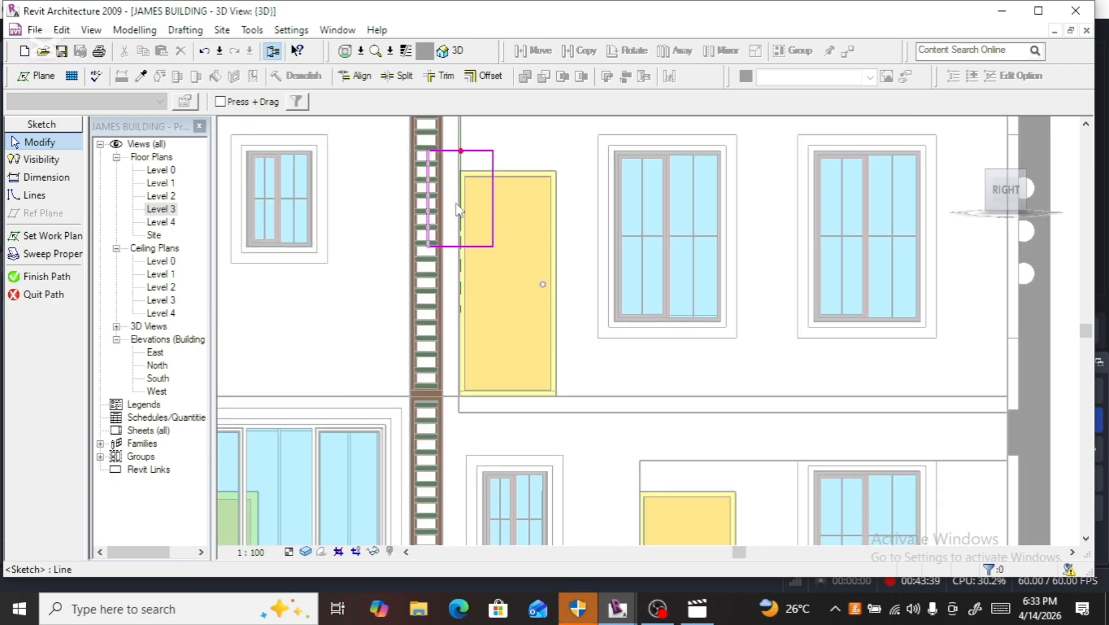
click(428, 211)
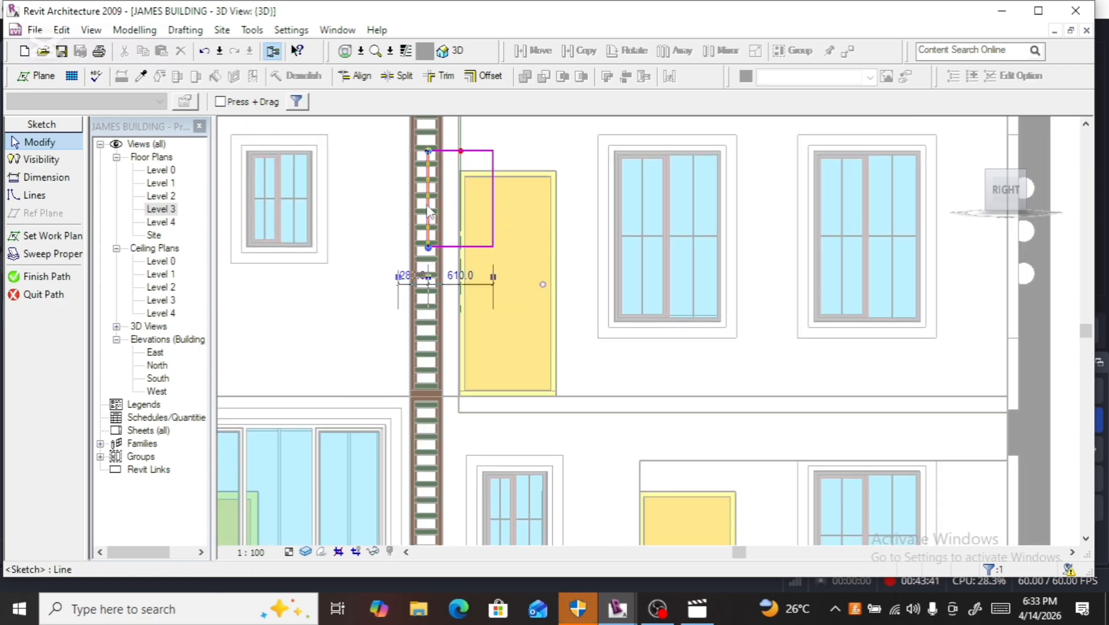
drag(428, 211, 454, 219)
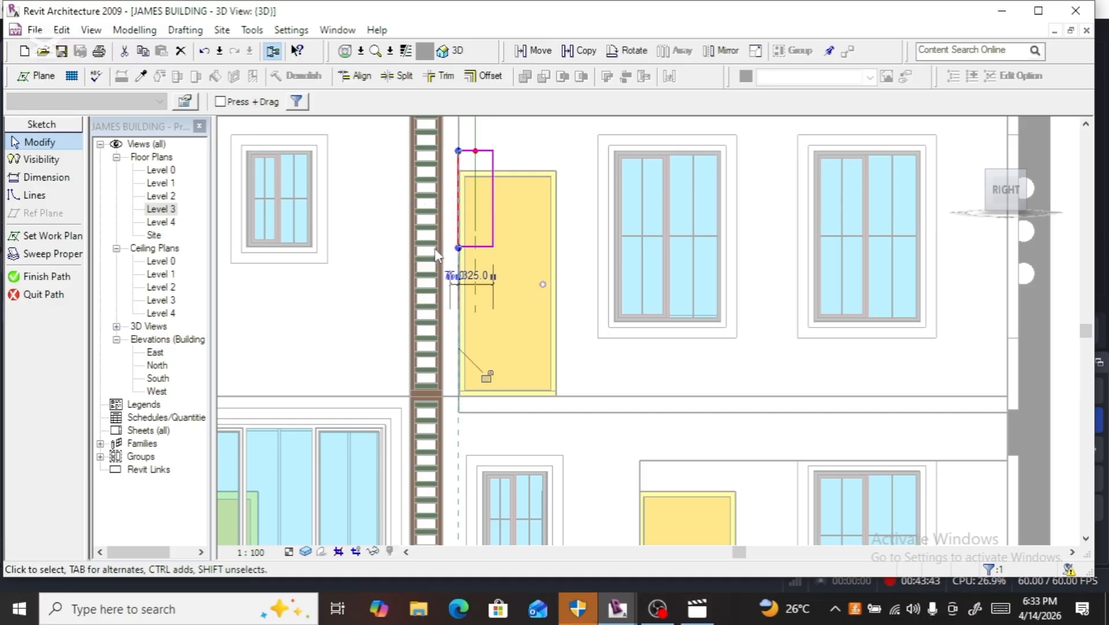
scroll(453, 257, down, 3)
scroll(455, 263, up, 3)
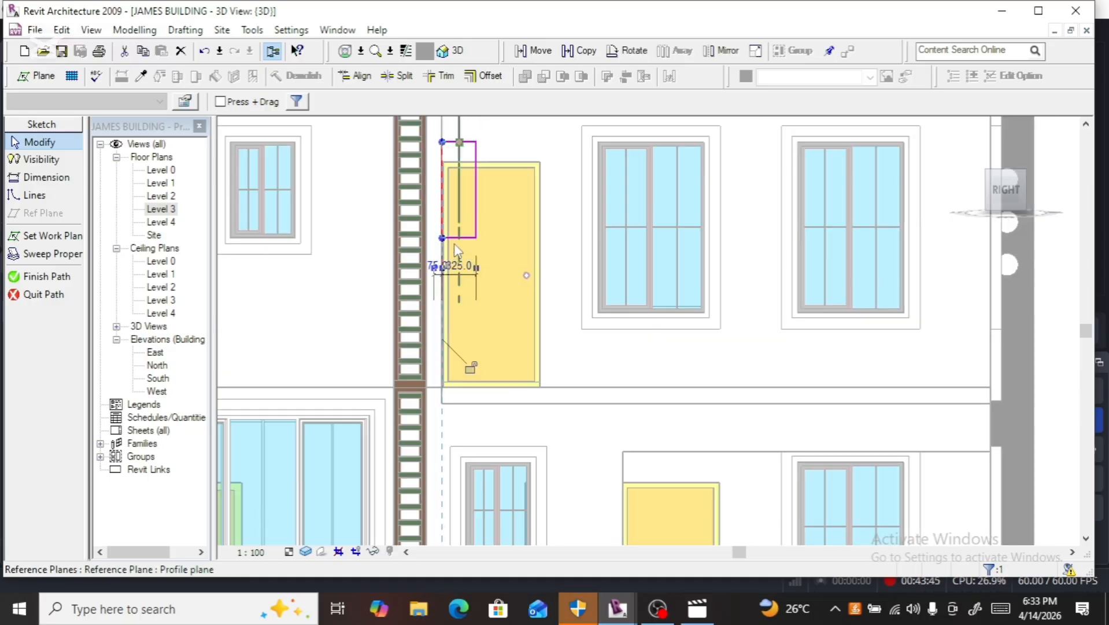
click(457, 238)
mouse_move(458, 242)
mouse_down()
mouse_move(471, 265)
mouse_move(478, 389)
mouse_up()
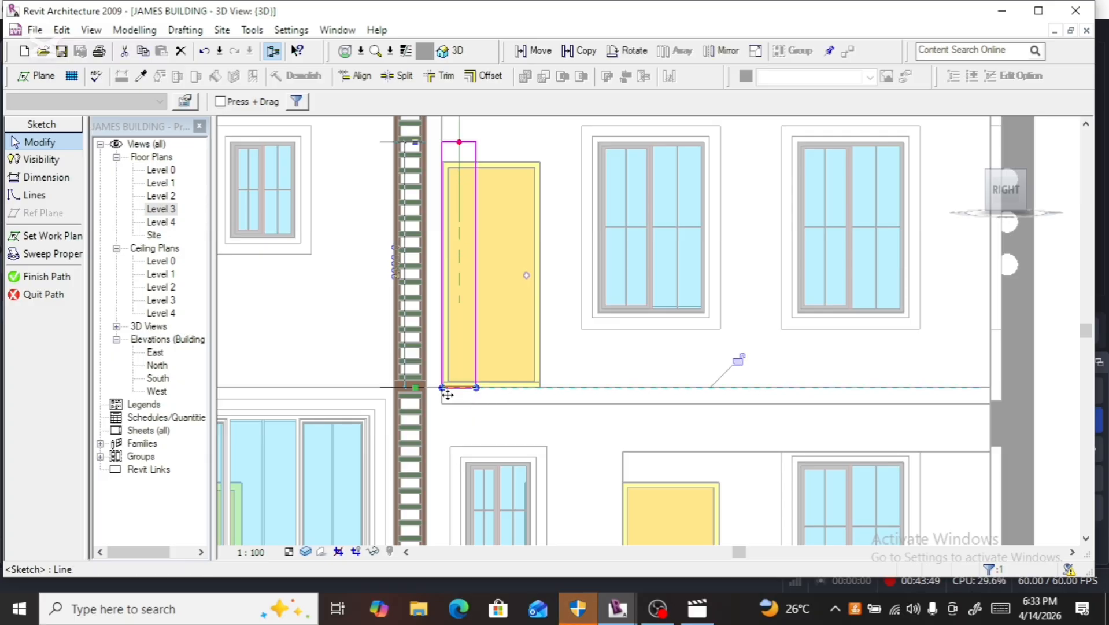
Step: Stretch the path to about 5150 mm wide, reaching the building's far edge, and raise its top line to the roof ledge's underside
scroll(445, 386, down, 3)
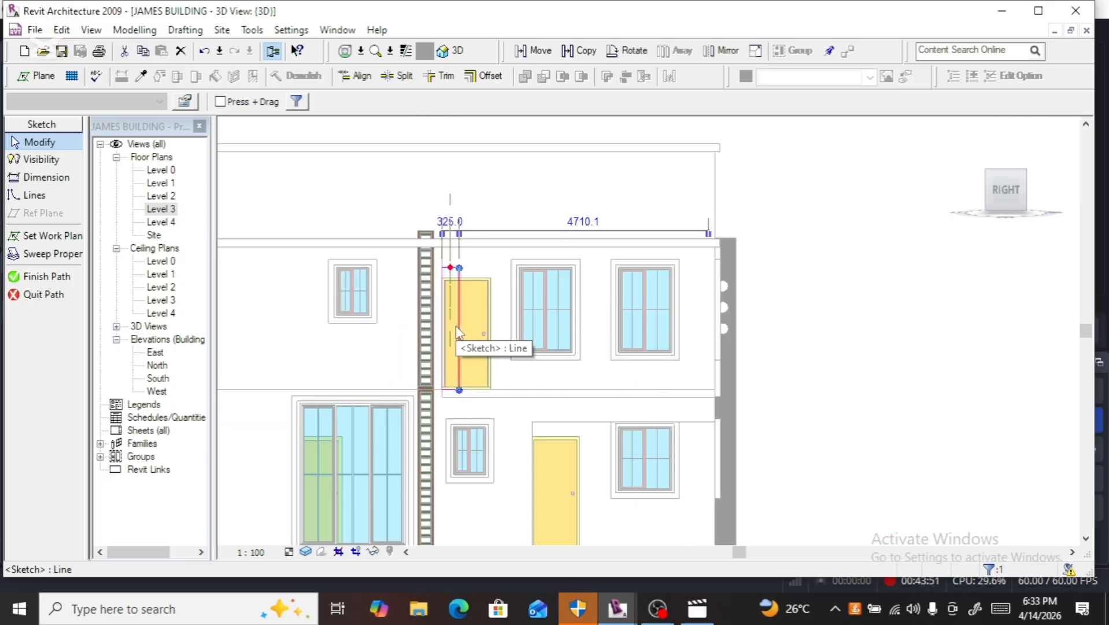
mouse_move(458, 333)
mouse_down()
mouse_move(681, 353)
mouse_move(706, 344)
mouse_up()
scroll(459, 237, up, 4)
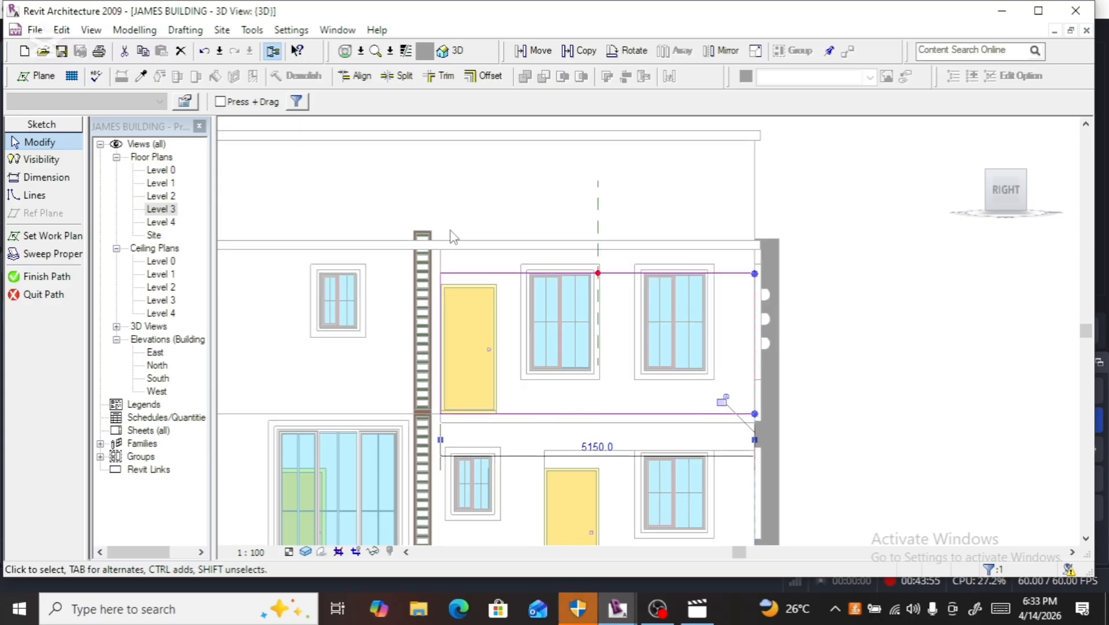
drag(488, 362, 499, 295)
scroll(448, 295, down, 3)
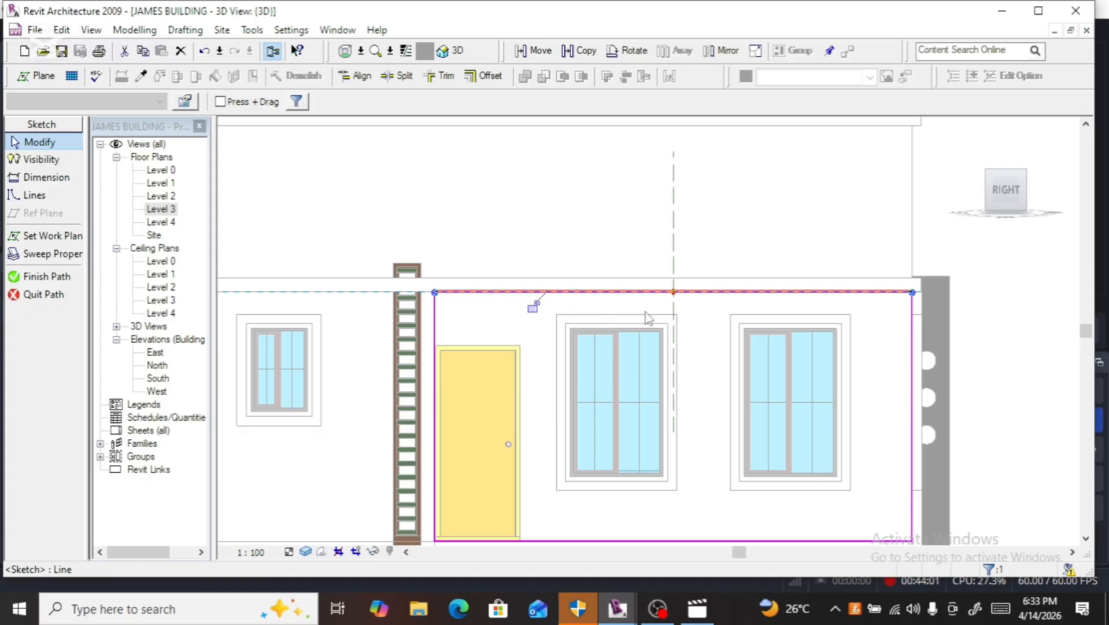
Step: Extend the path's far vertical line to the outer face of the adjoining surround mass and delete the path's top line
scroll(826, 361, down, 3)
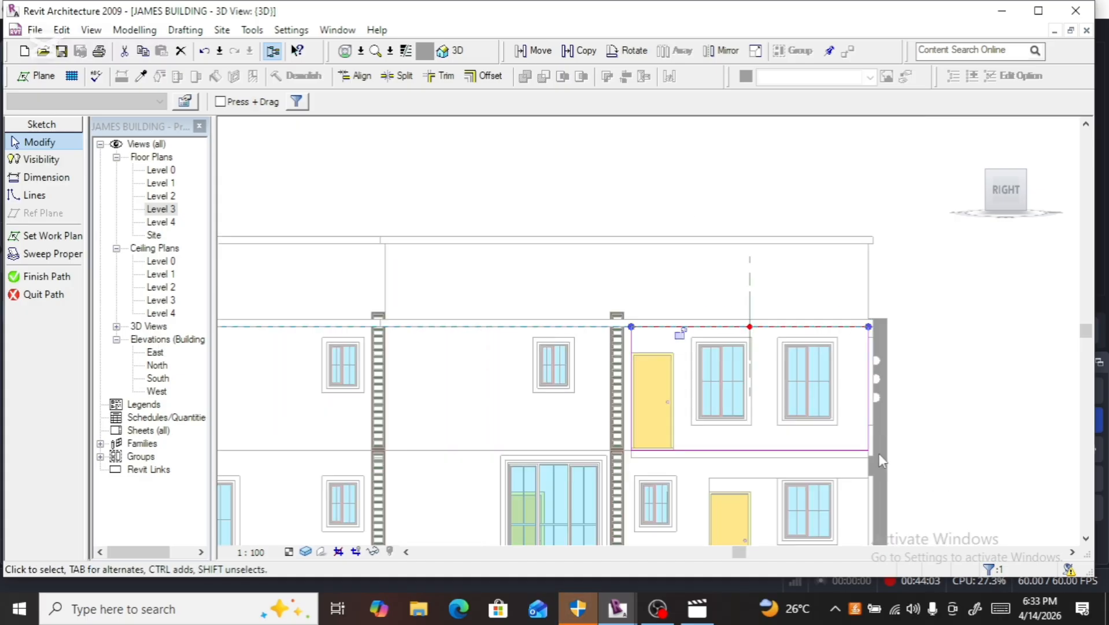
scroll(878, 453, up, 5)
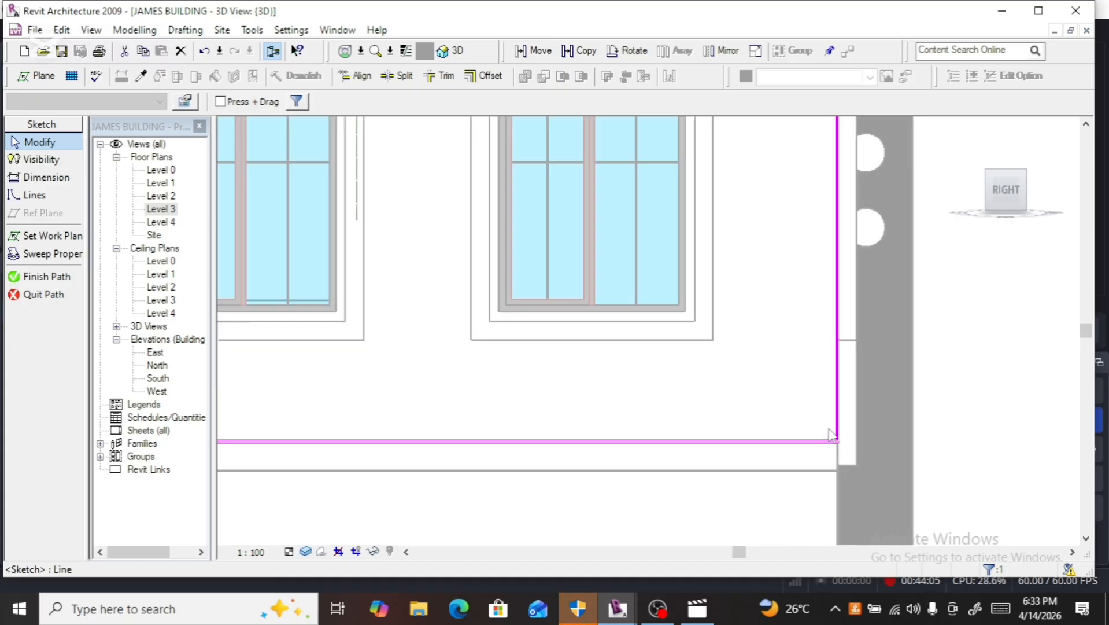
click(838, 422)
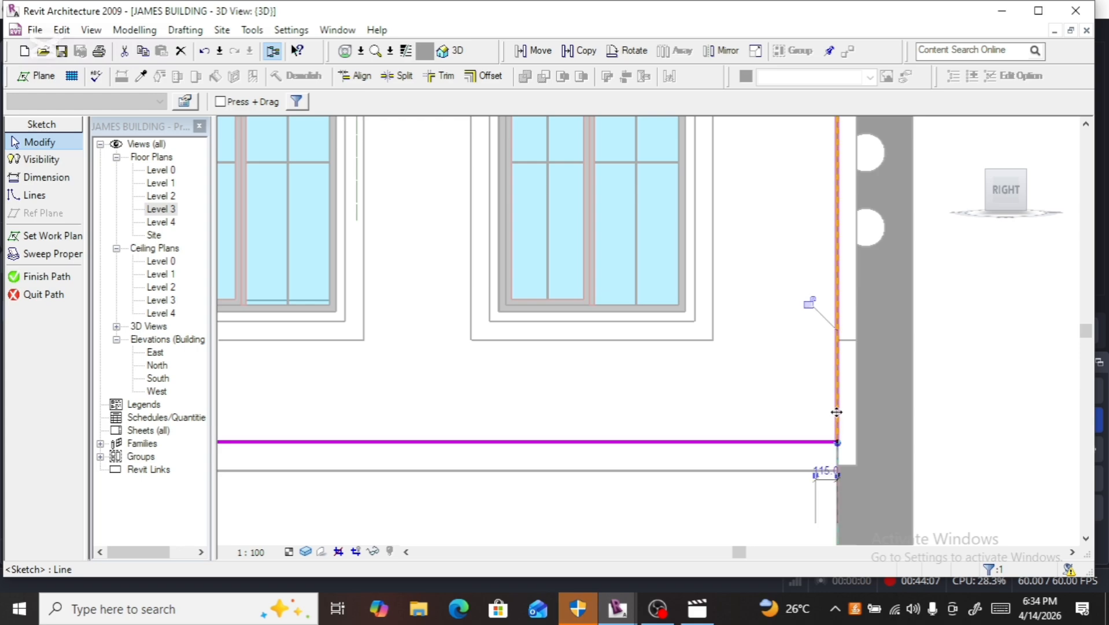
drag(857, 408, 862, 415)
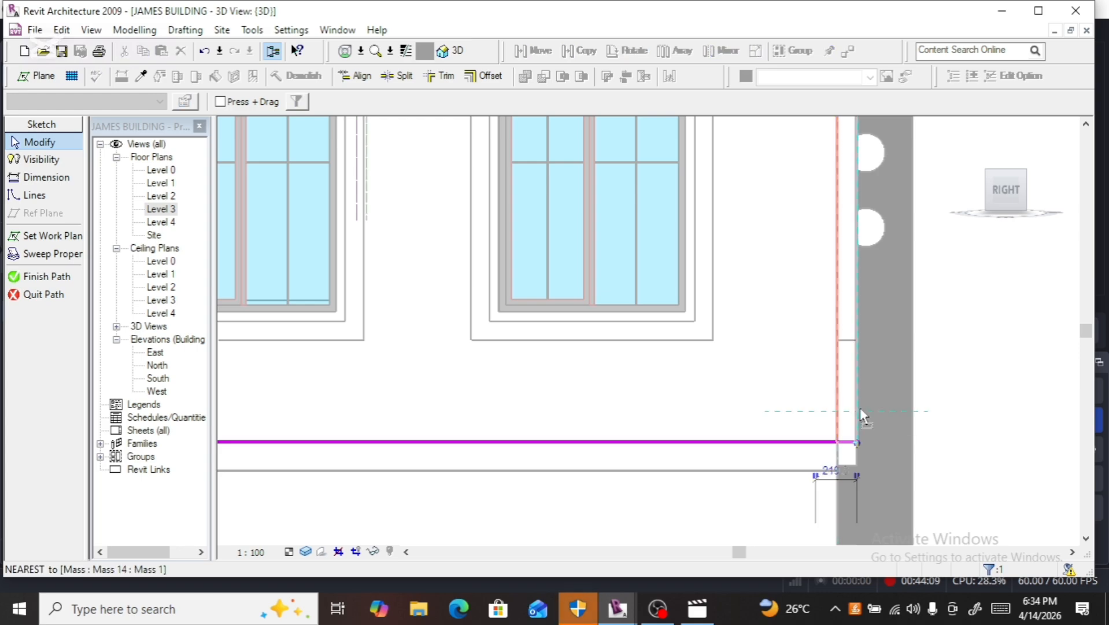
scroll(782, 470, down, 3)
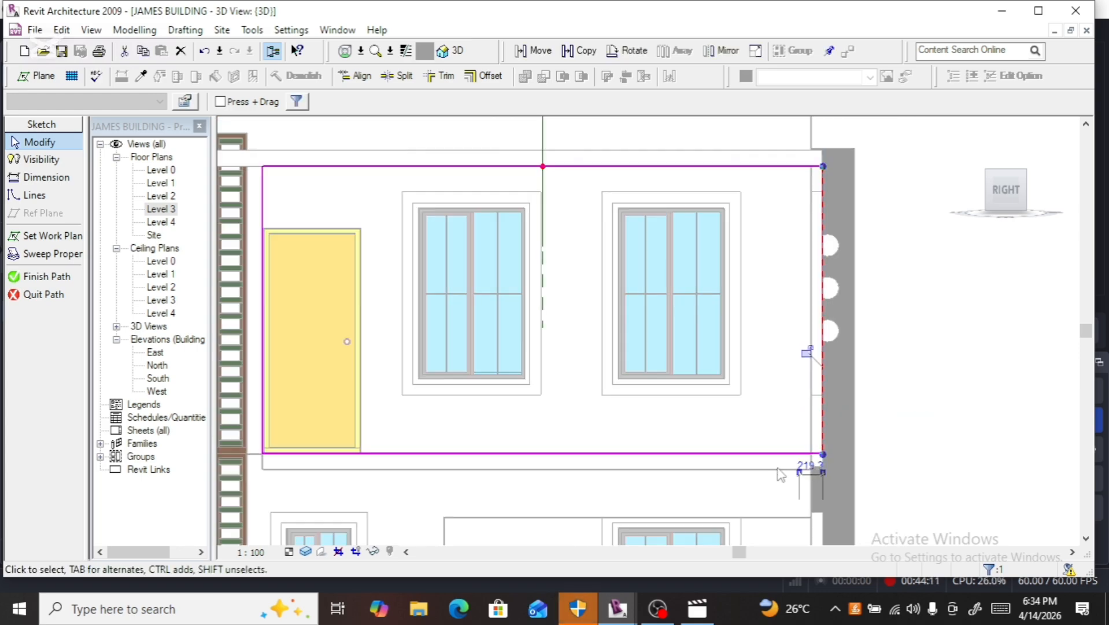
click(669, 169)
key(Delete)
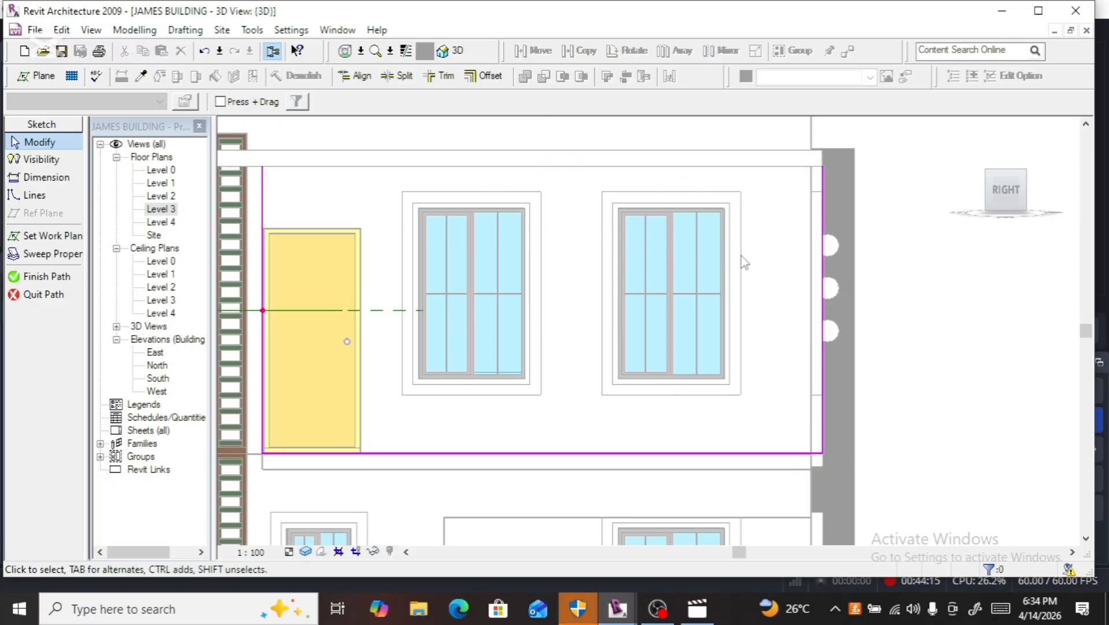
Step: Undo the deletion of the path's top line and delete only the far vertical line, leaving the frame open at the building's edge
click(824, 297)
key(Delete)
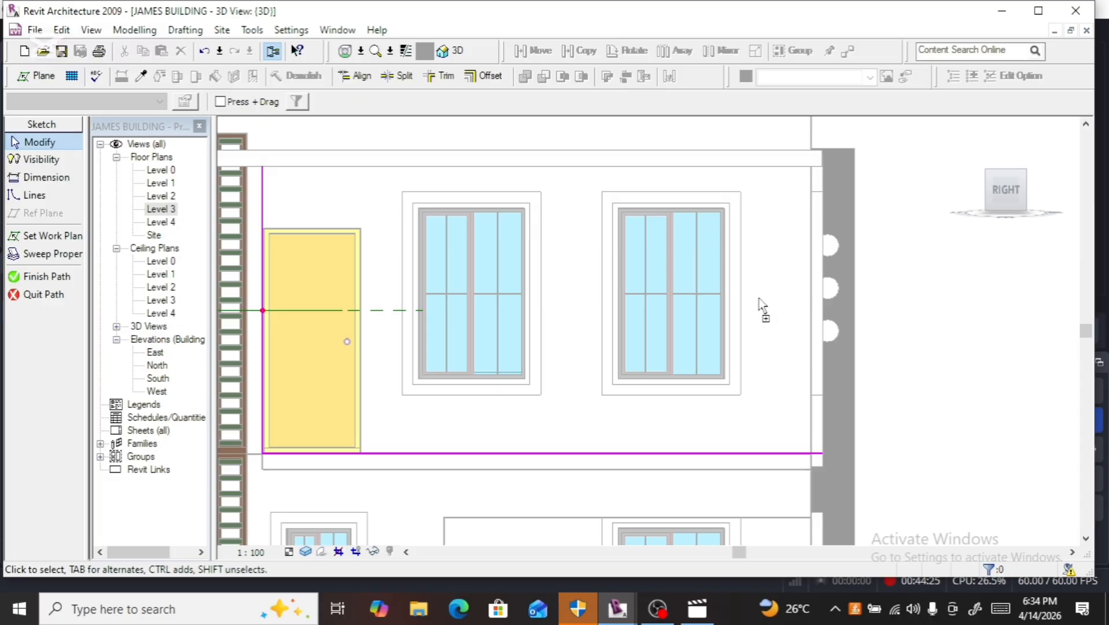
key(ctrl+z)
key(ctrl+z)
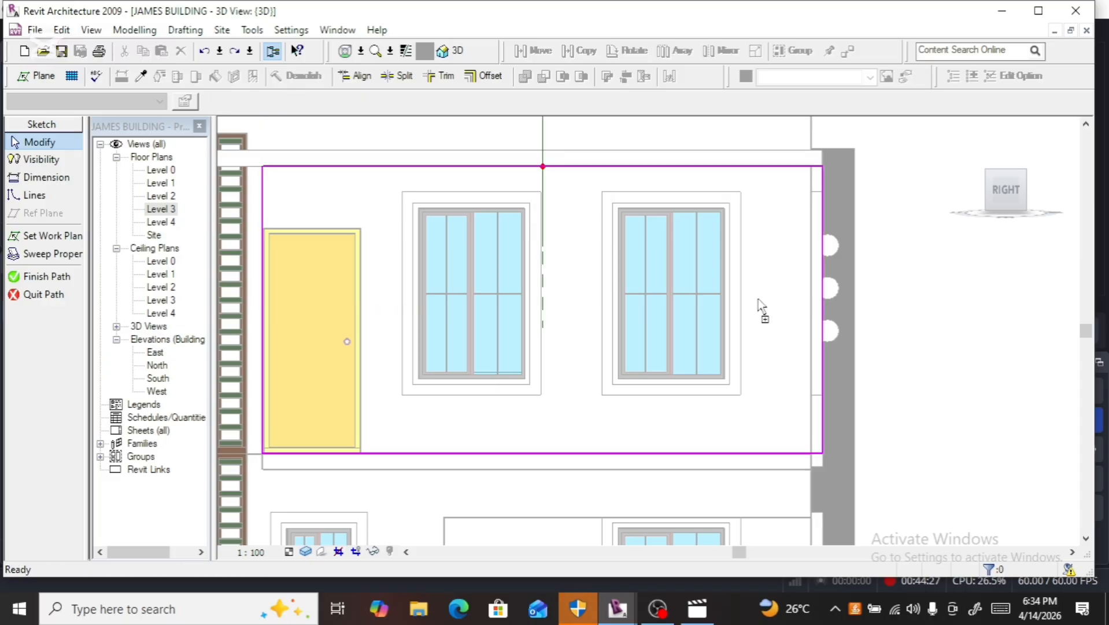
click(827, 325)
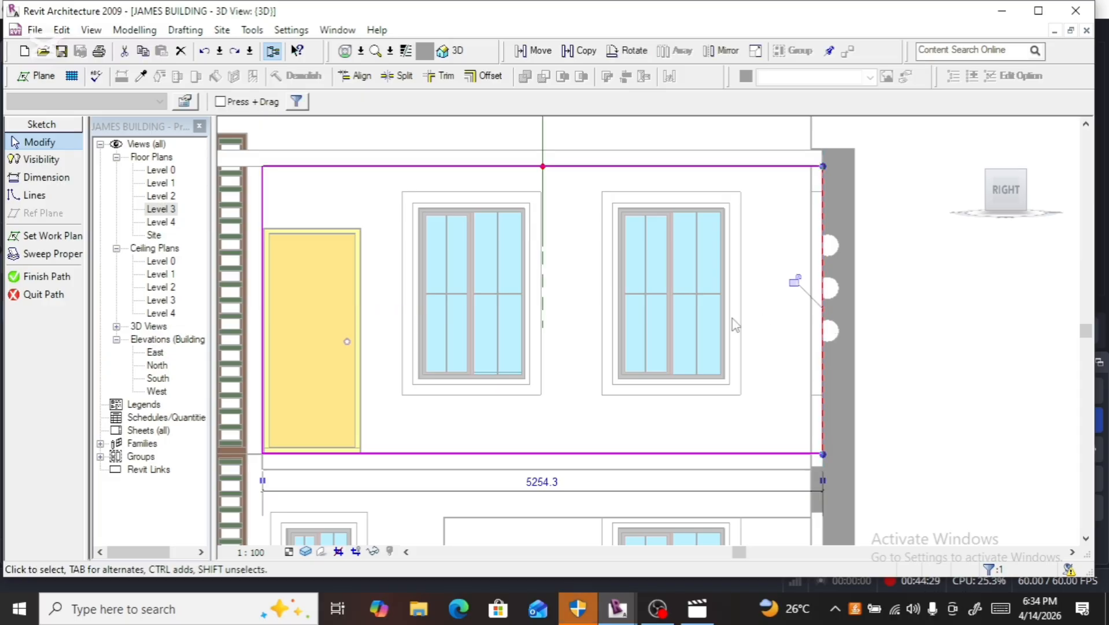
key(Delete)
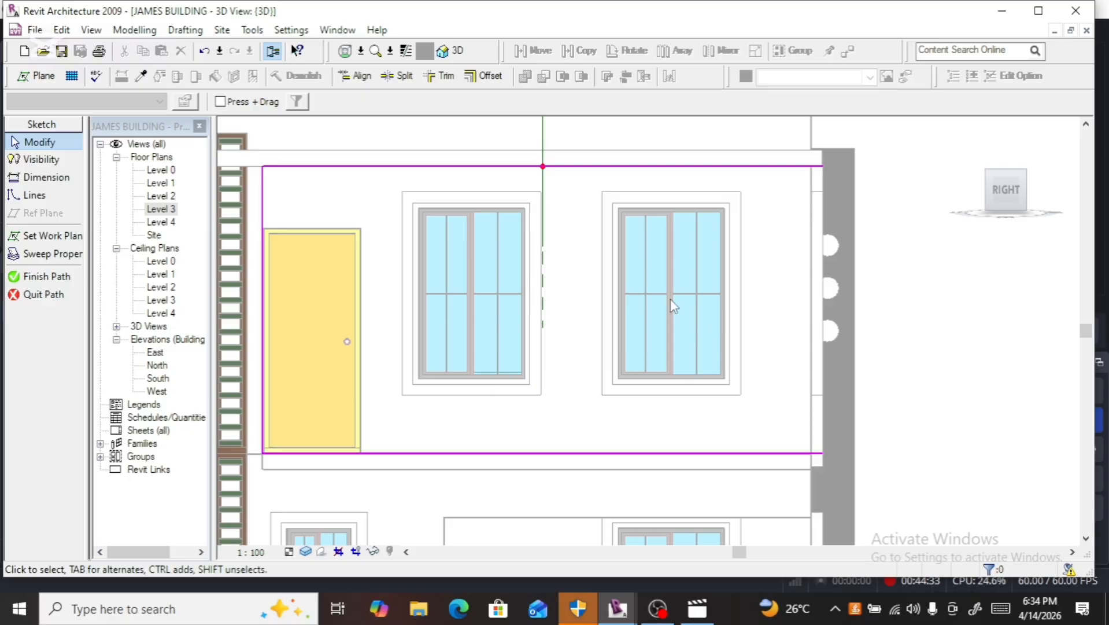
Step: Lower the path's top line slightly below the roof ledge's underside, just above the upper window surrounds
click(485, 168)
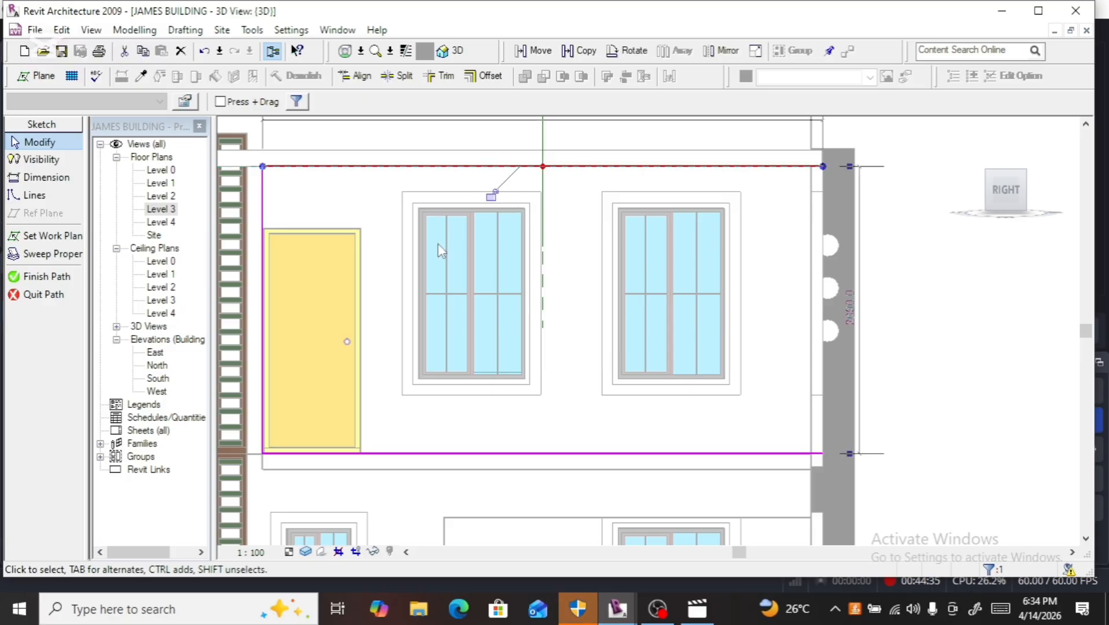
key(Down)
key(Down)
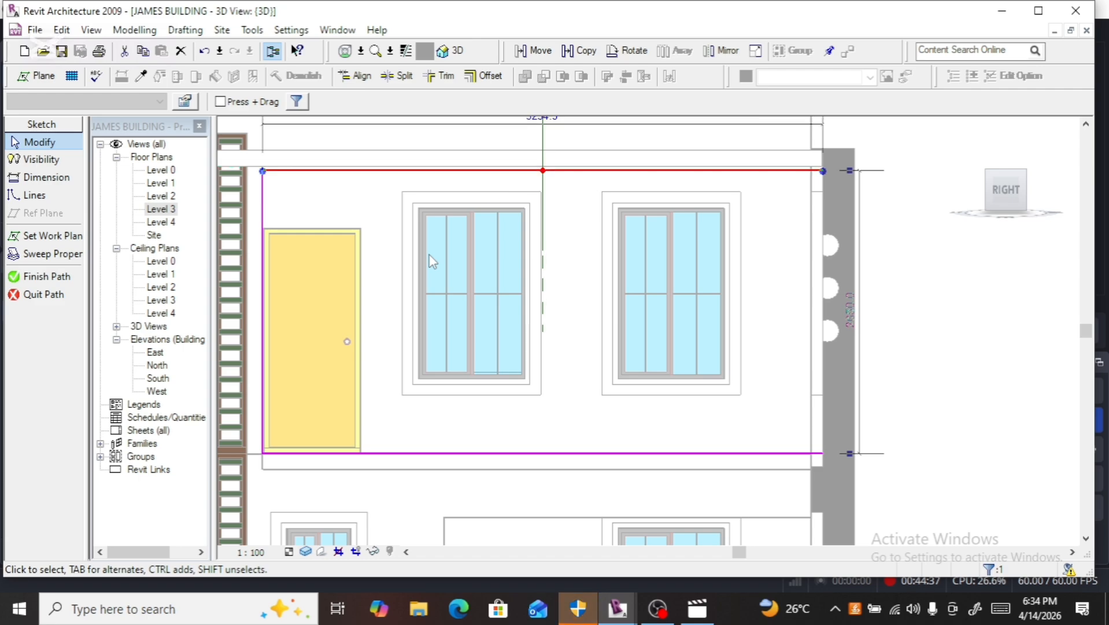
key(Down)
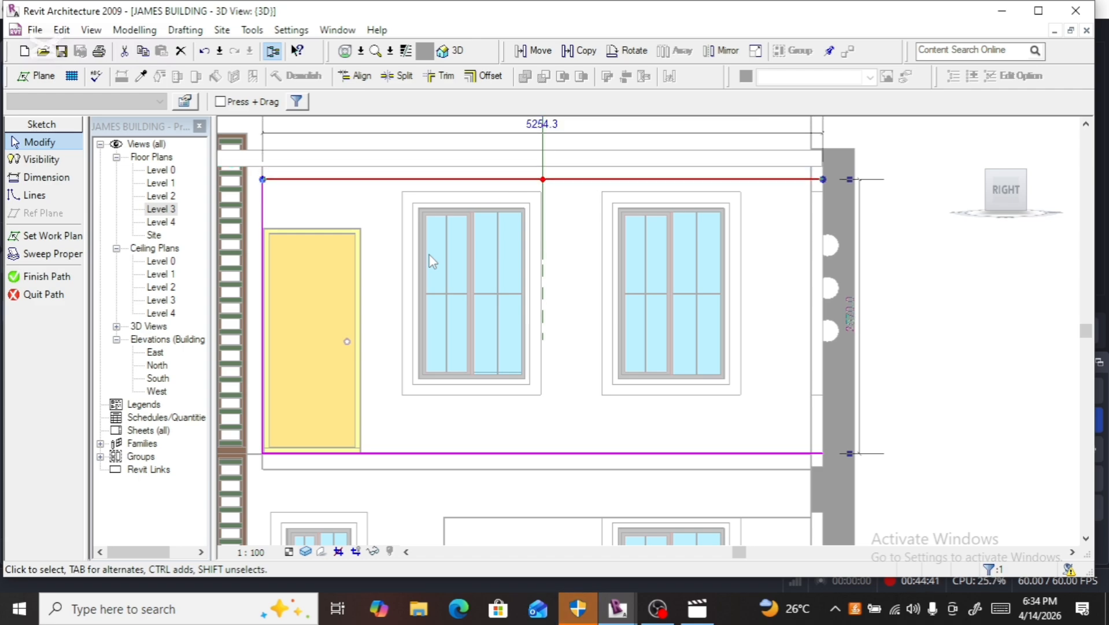
key(Down)
scroll(433, 249, down, 2)
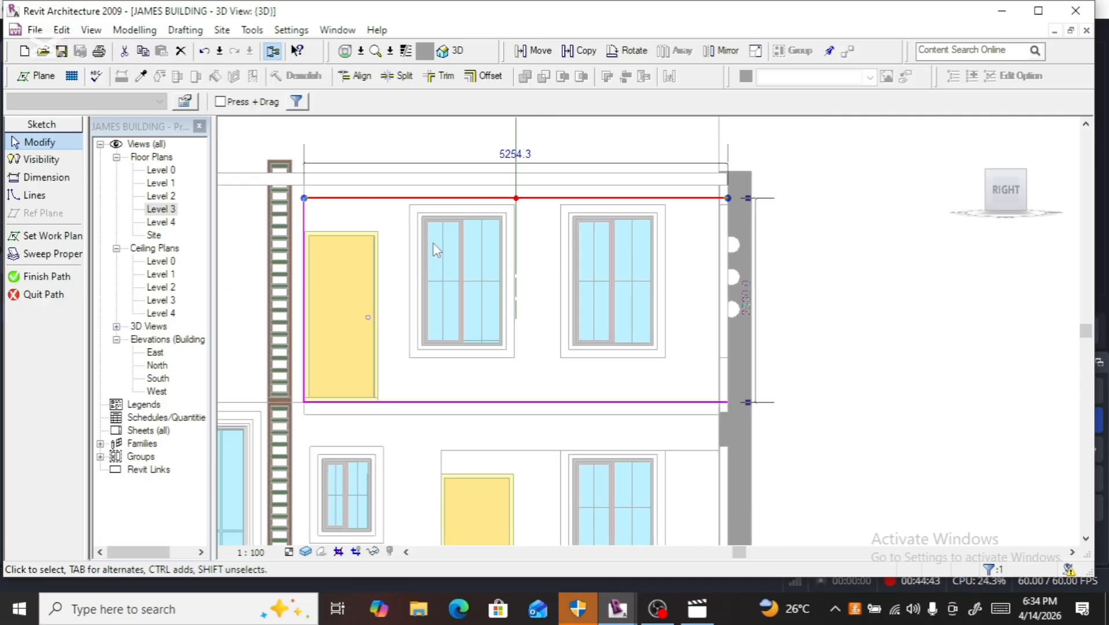
Step: Move the path's ladder-side vertical line inward past the door's edge, making the path about 5154 mm wide
click(307, 328)
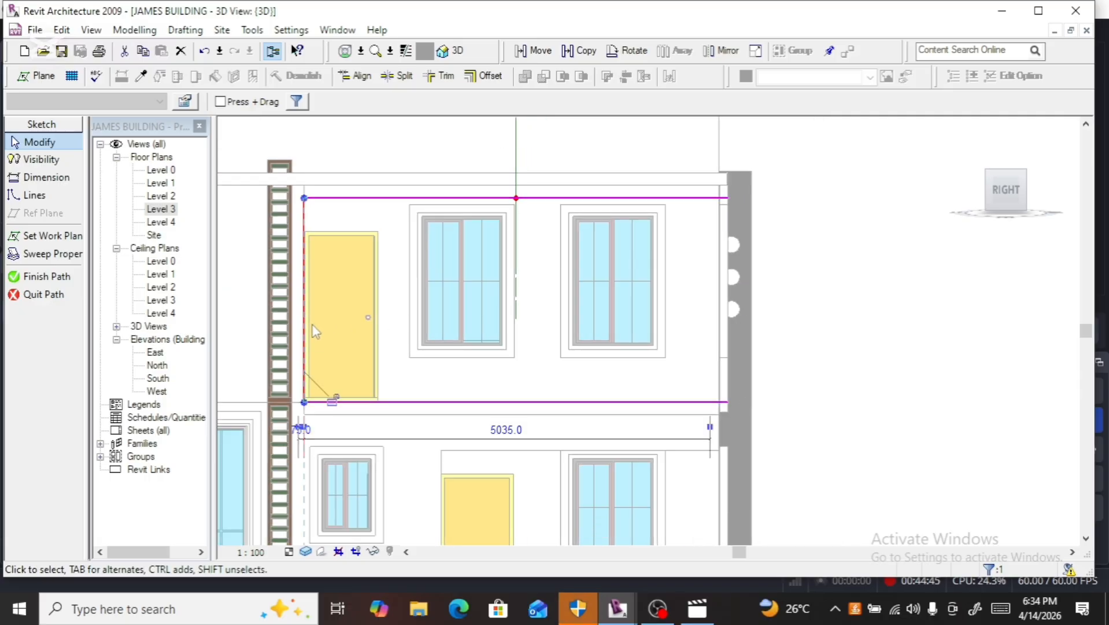
scroll(310, 325, up, 2)
key(Right)
key(Right)
key(Right)
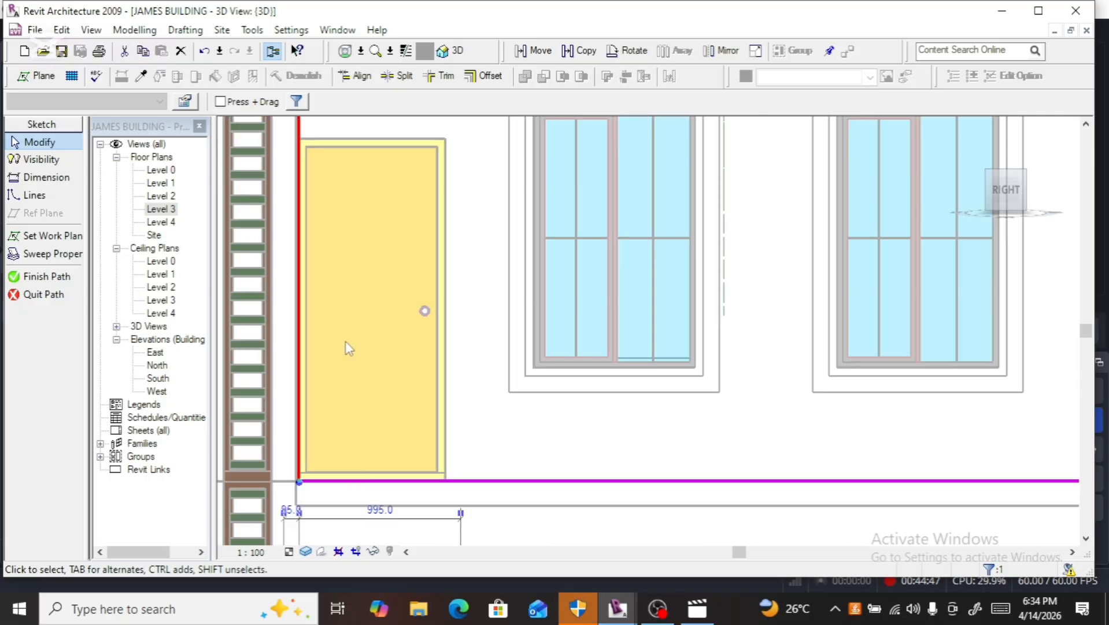
key(Right)
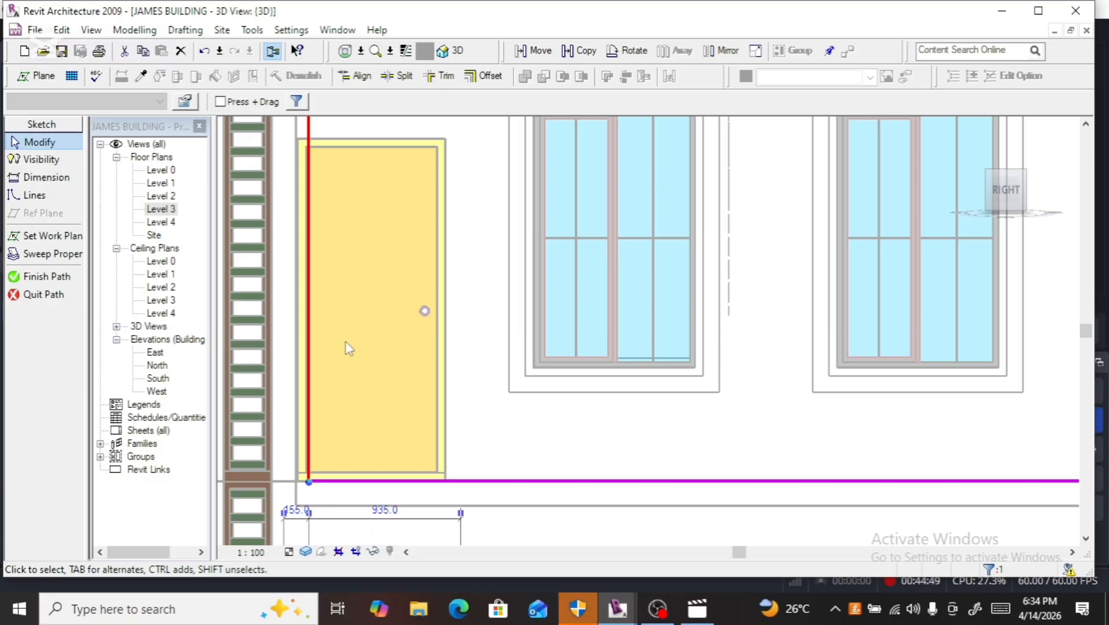
key(Right)
scroll(346, 343, down, 3)
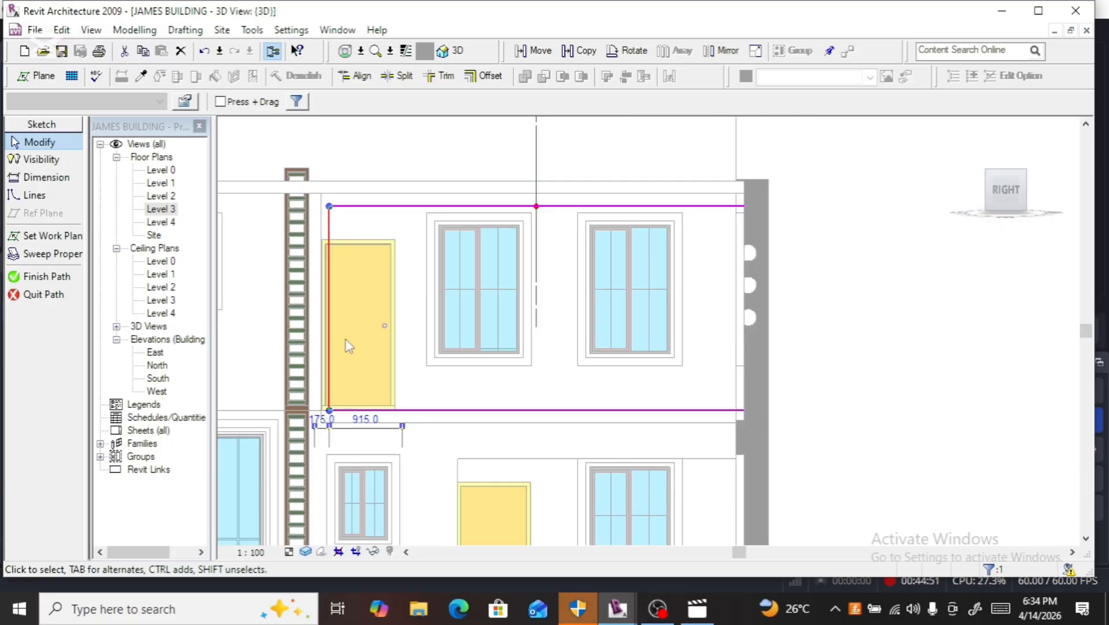
Step: Raise the path's bottom line above the upper floor line, to about 2330 mm below the top line
scroll(454, 408, up, 4)
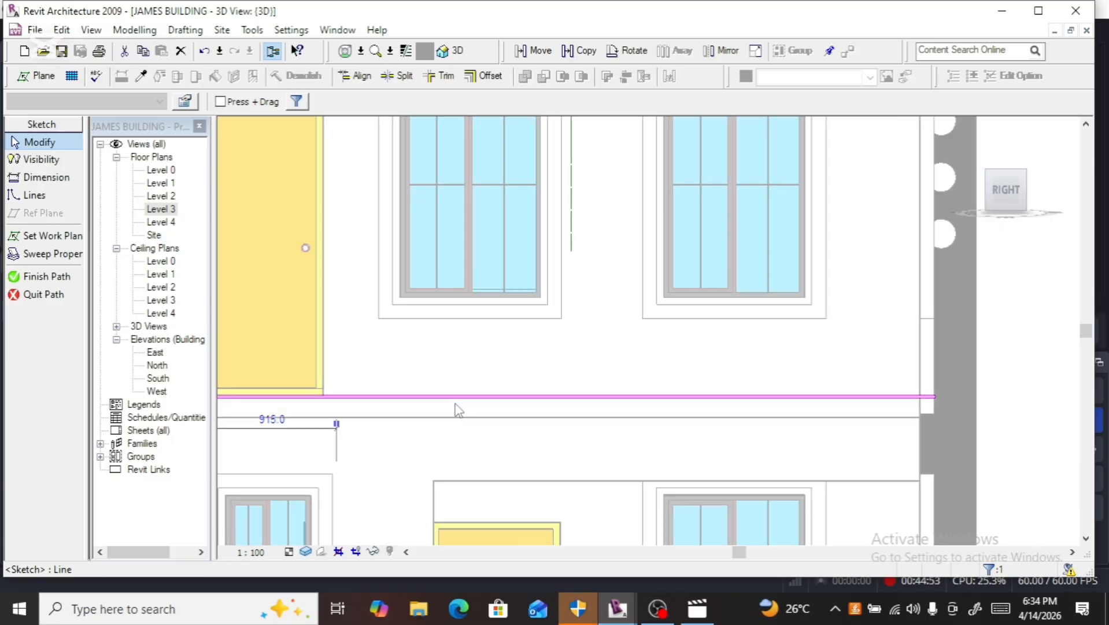
click(454, 407)
scroll(453, 419, up, 2)
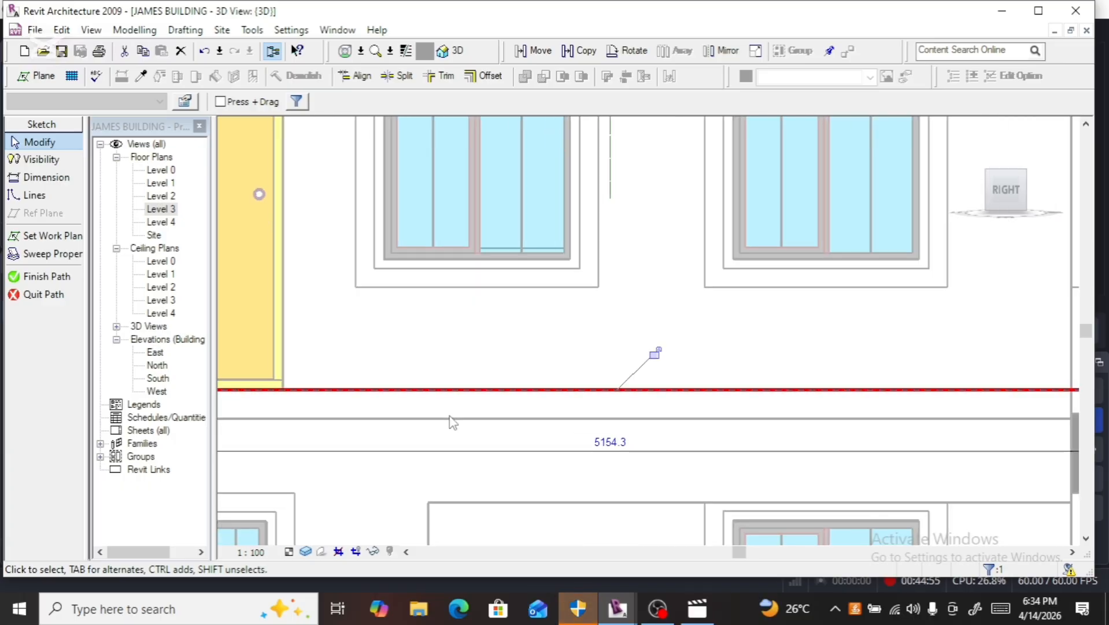
key(Up)
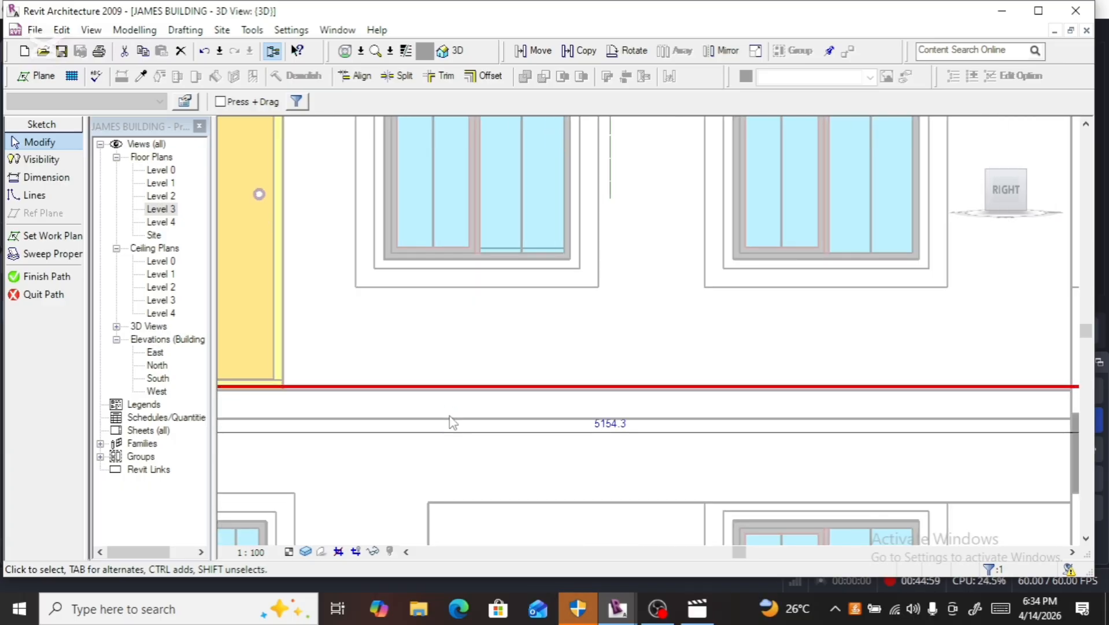
scroll(453, 420, down, 3)
scroll(454, 419, up, 1)
click(485, 413)
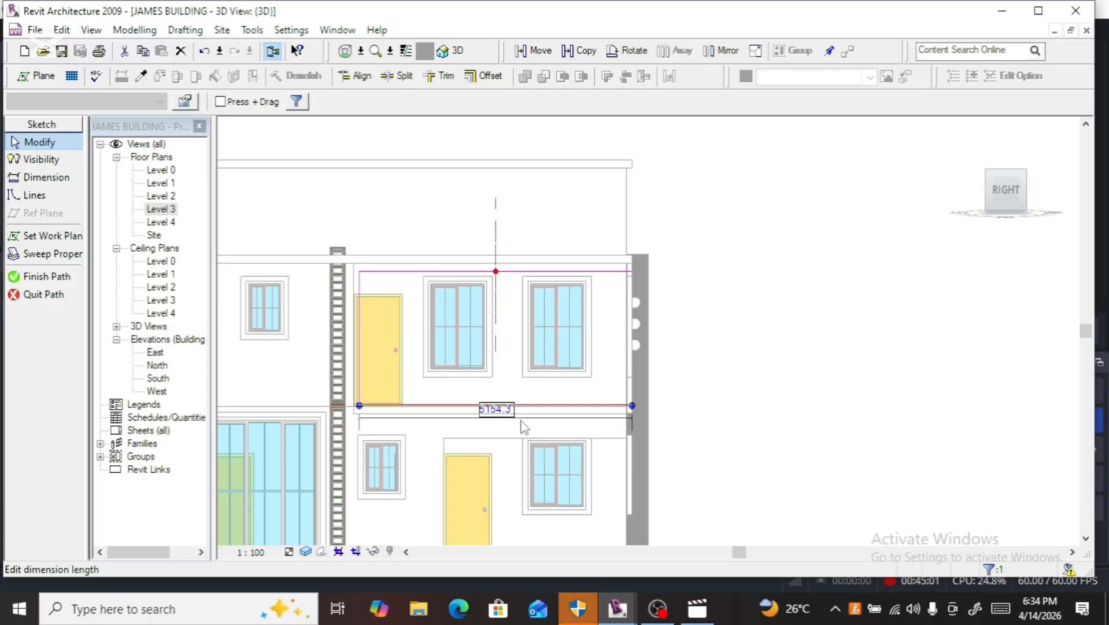
scroll(443, 418, up, 1)
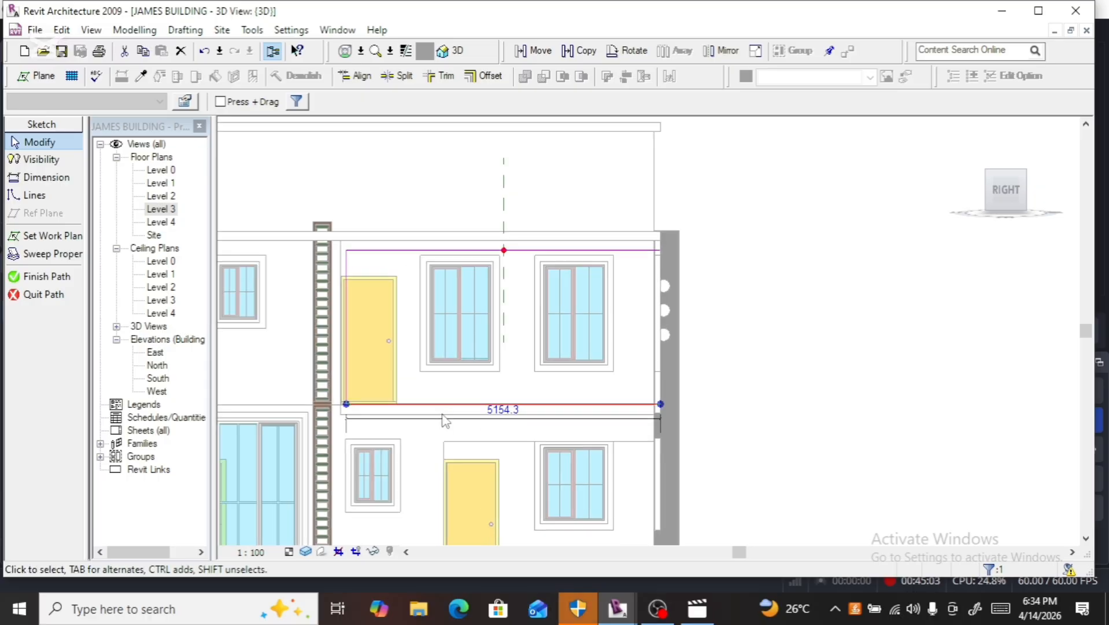
scroll(443, 417, up, 2)
key(Up)
key(Up)
key(Up)
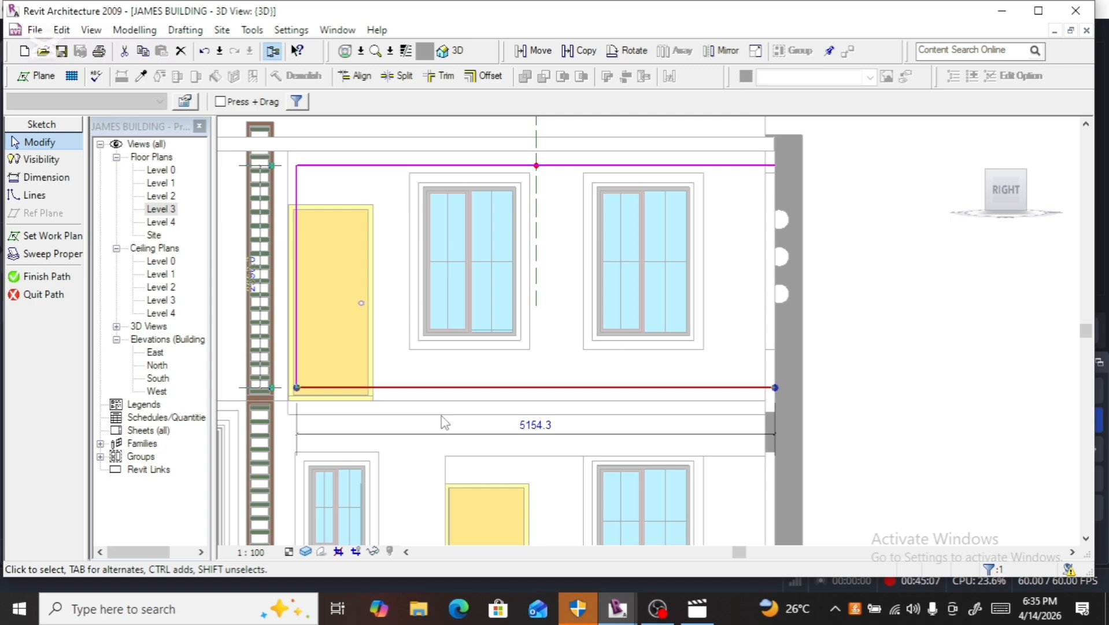
scroll(444, 423, down, 2)
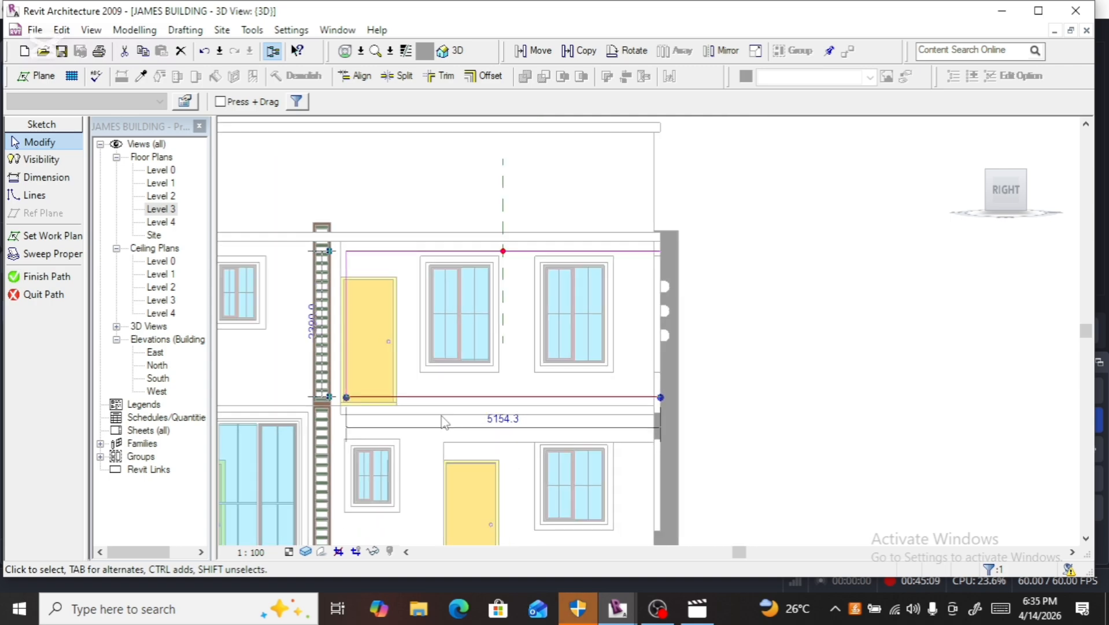
key(Up)
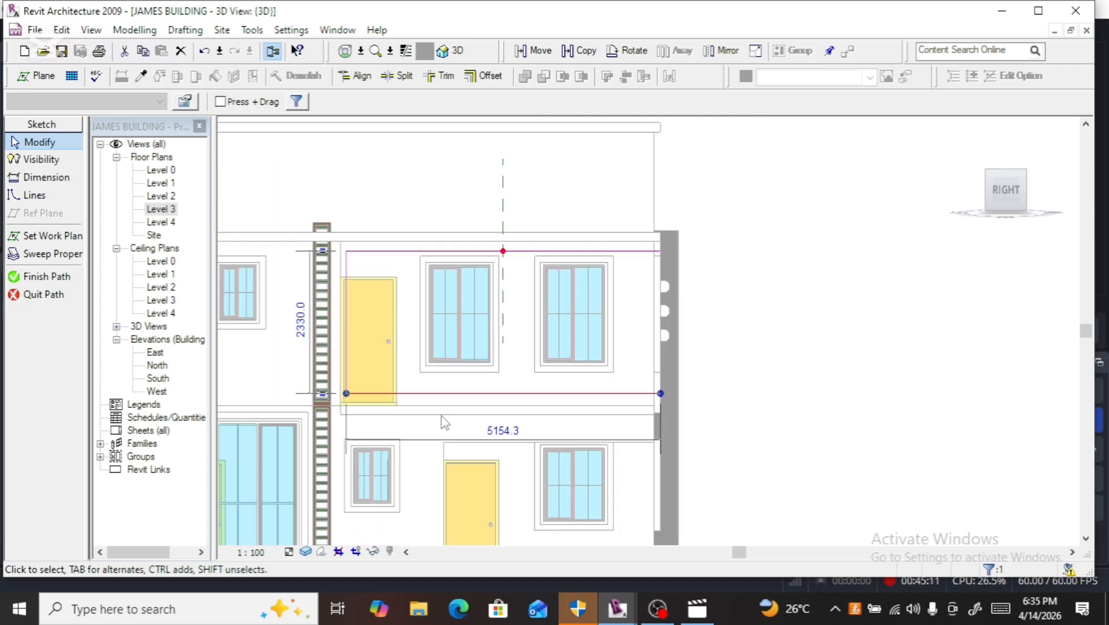
Step: Set the distance between the path's top and bottom lines to 2300 mm
click(300, 321)
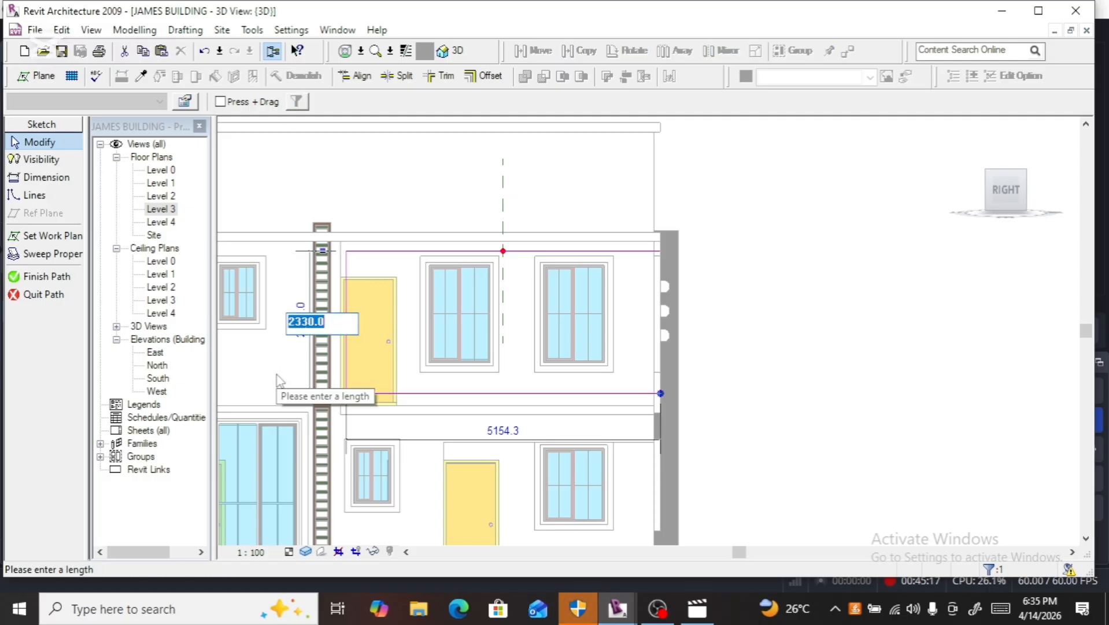
text(2)
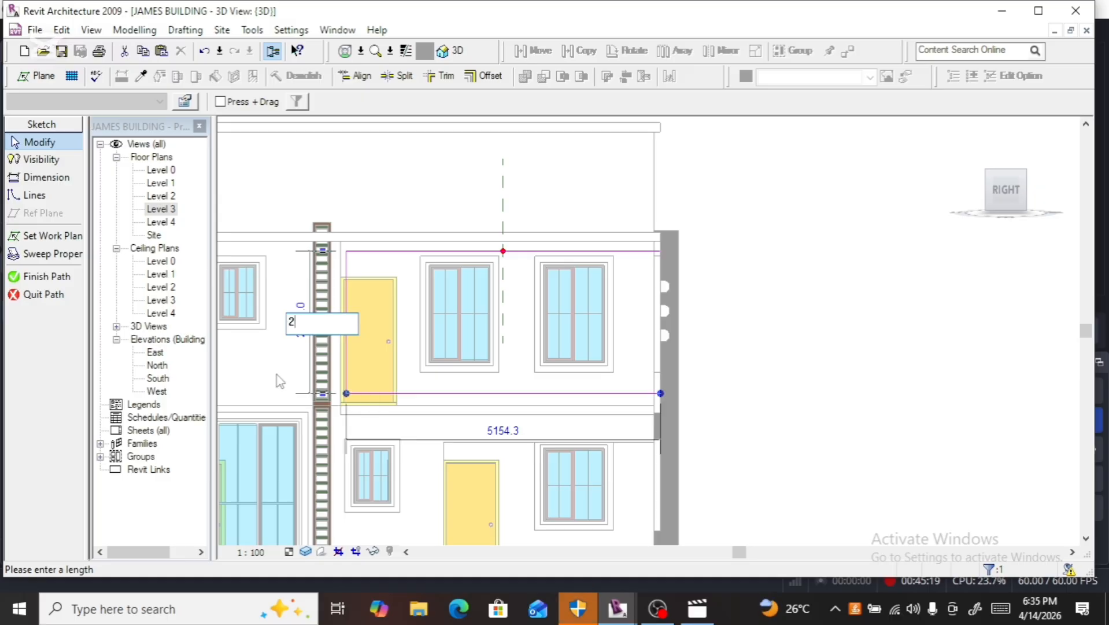
text(300)
key(Return)
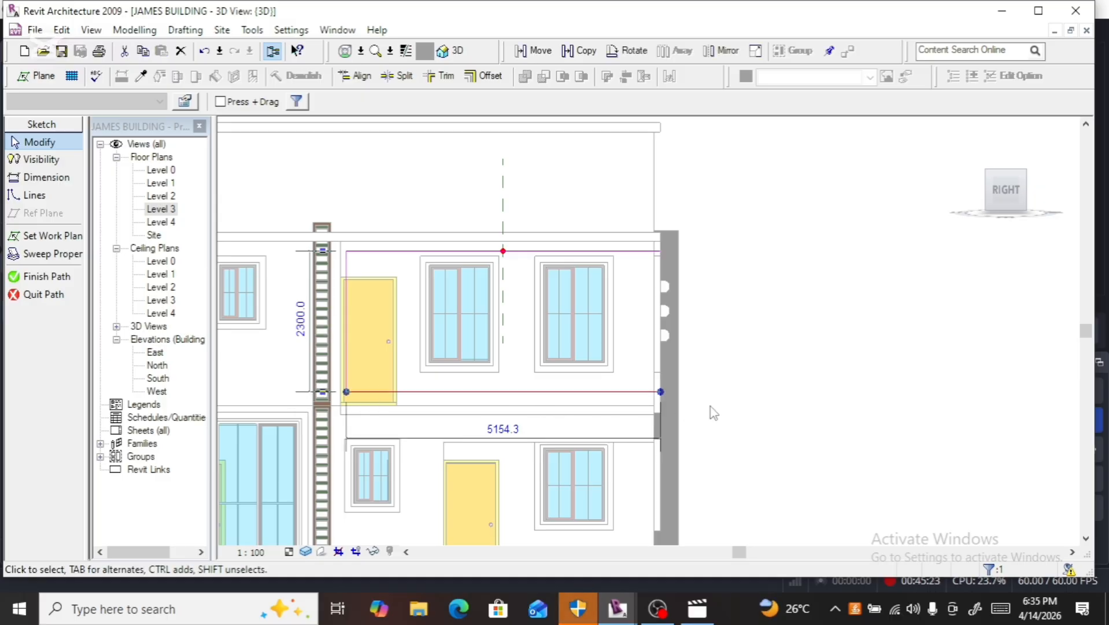
click(752, 399)
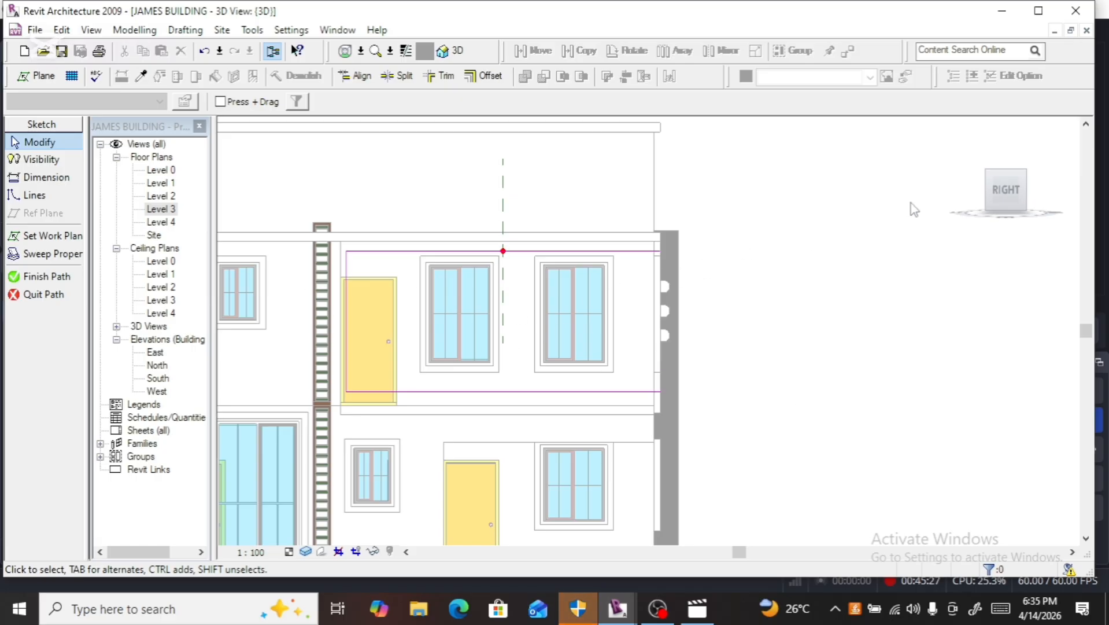
Step: Finish the path sketch and view the sweep from the back of the building
mouse_move(1056, 189)
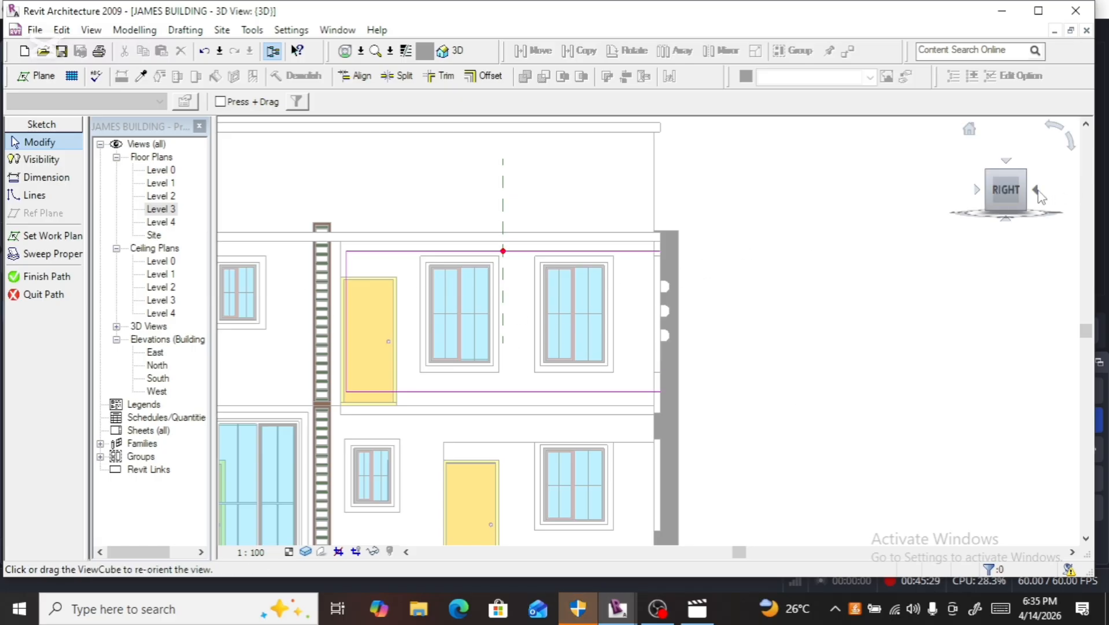
click(1037, 192)
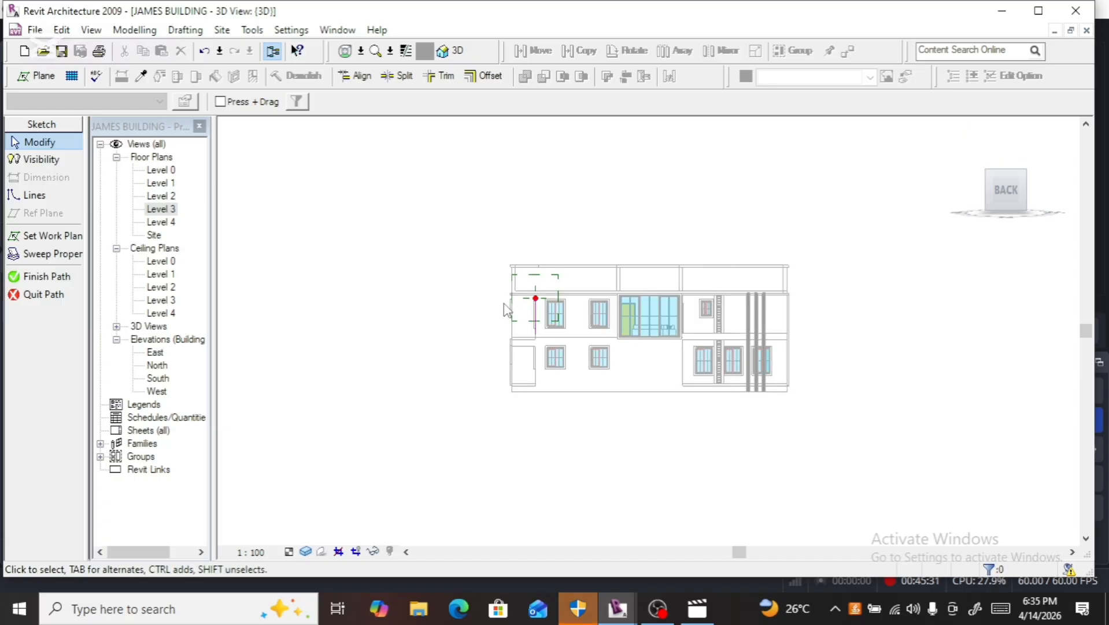
scroll(527, 300, up, 5)
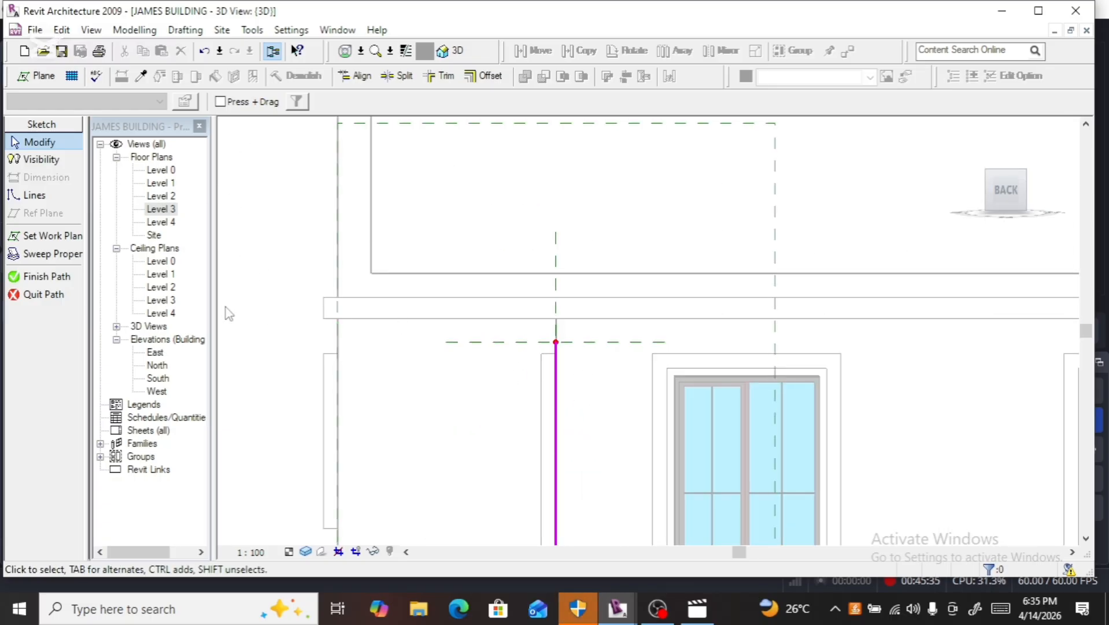
click(46, 276)
scroll(510, 275, up, 2)
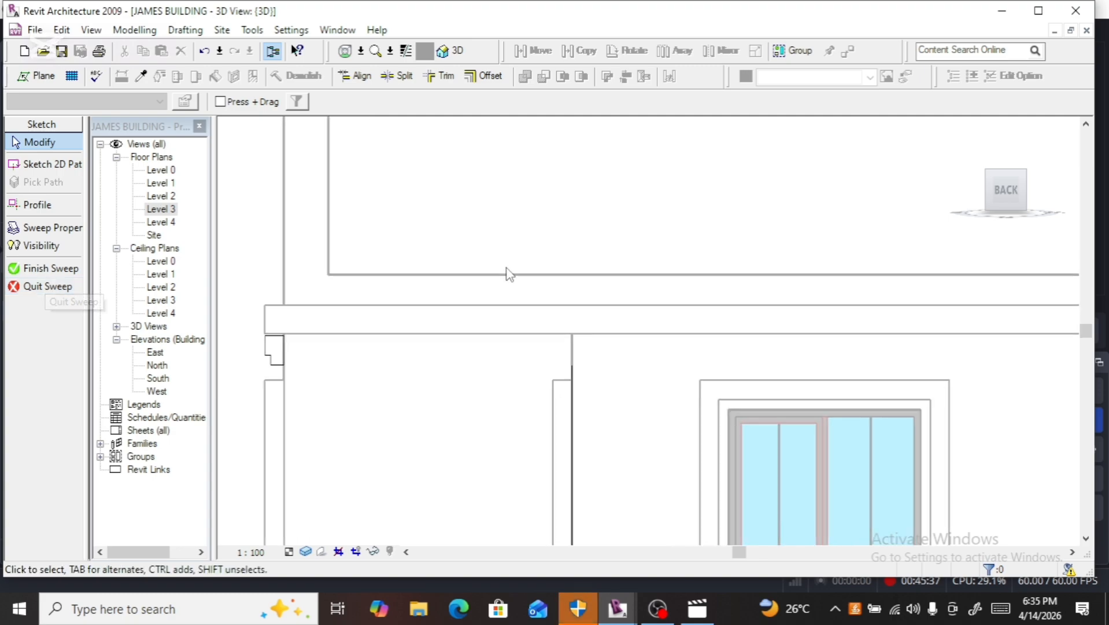
scroll(510, 274, down, 3)
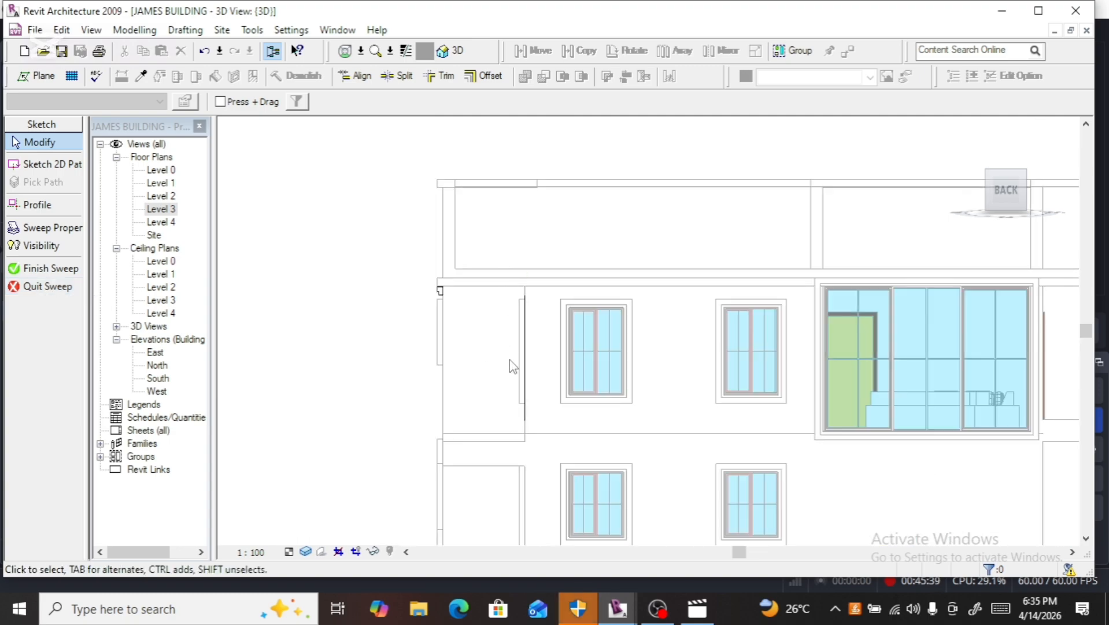
Step: Reopen the sweep's path sketch for editing and select the profile plane at the path's top end
click(524, 378)
click(525, 373)
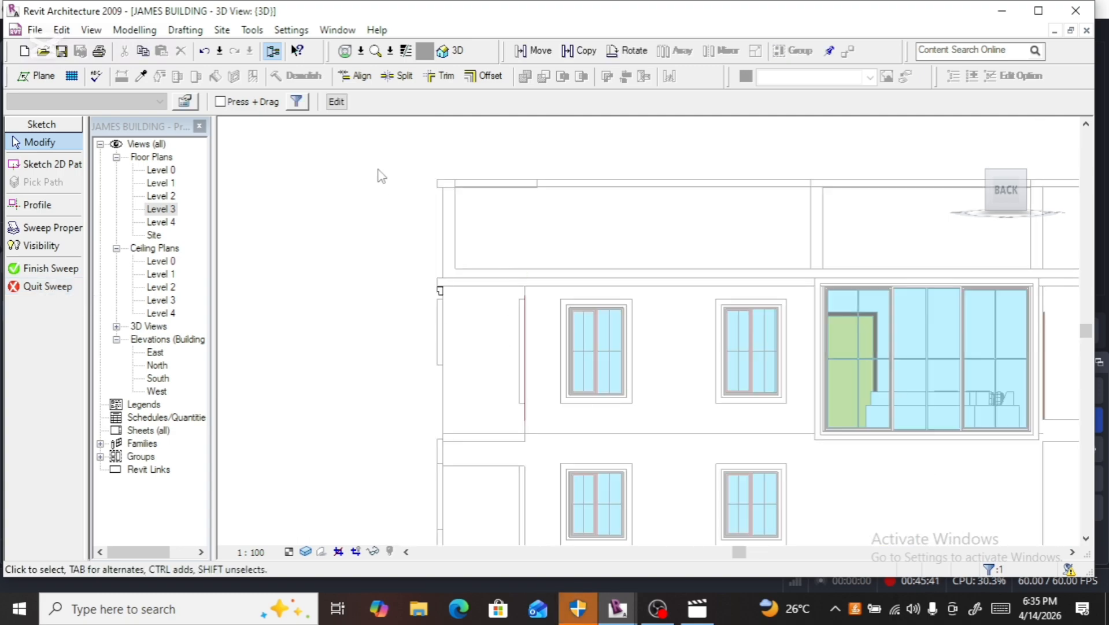
click(335, 106)
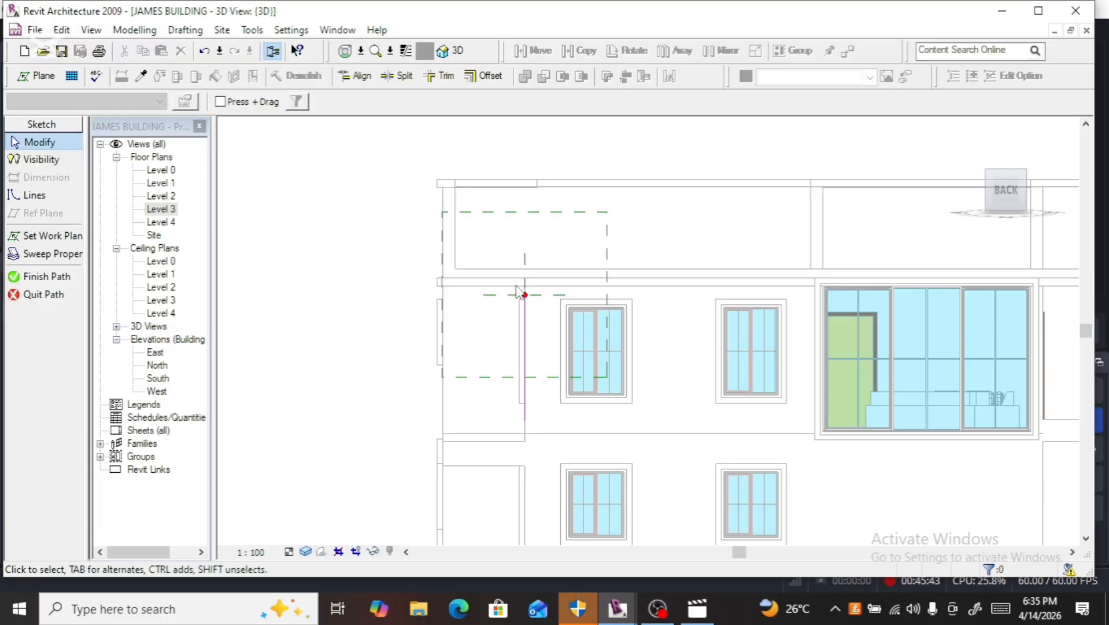
scroll(517, 292, up, 5)
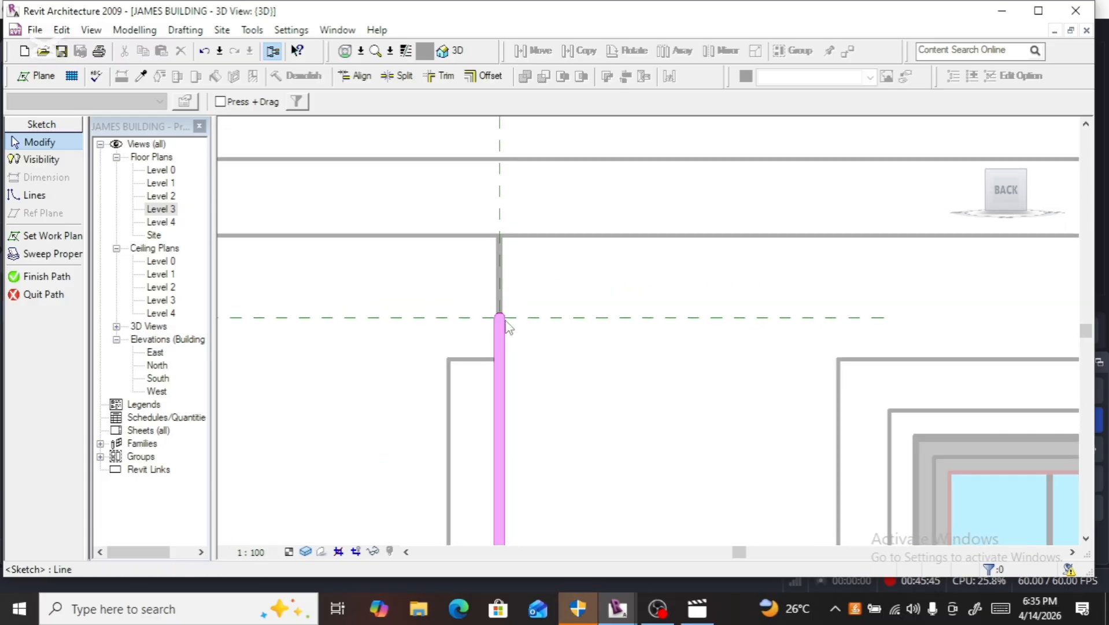
click(500, 316)
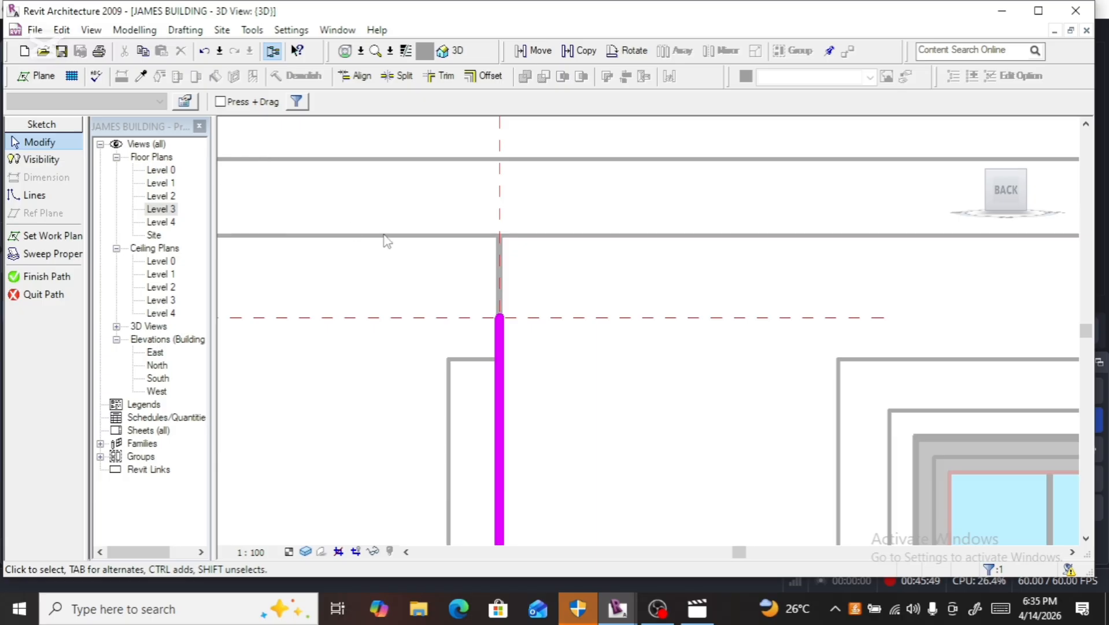
mouse_move(983, 204)
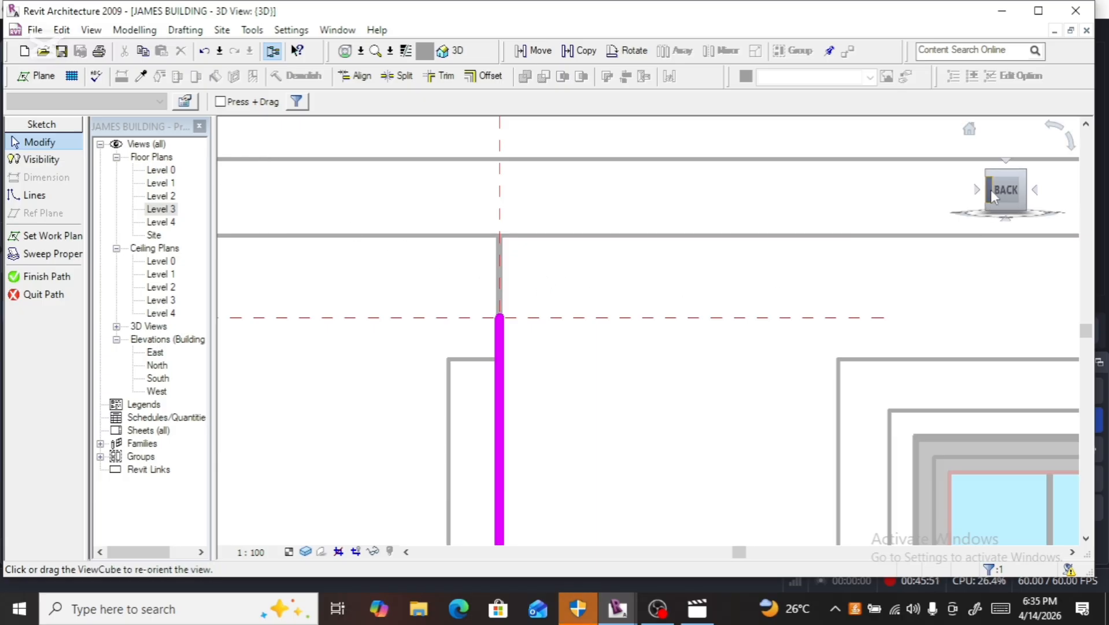
Step: Finish the sweep path sketched around the upper-floor side wall
drag(1005, 191, 1013, 192)
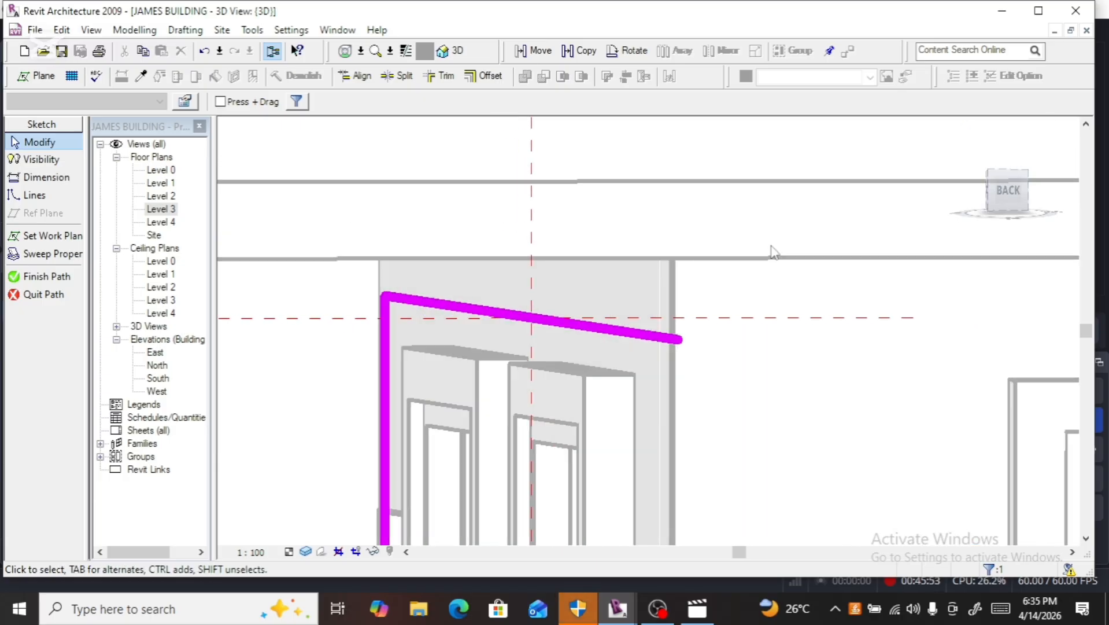
scroll(765, 243, down, 2)
scroll(768, 248, down, 4)
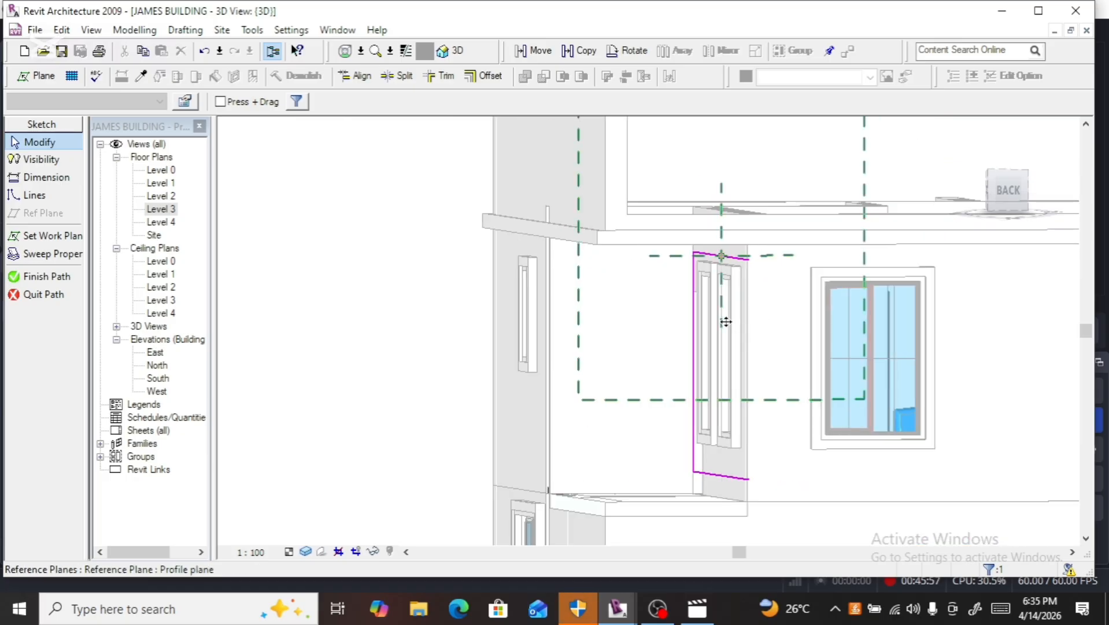
scroll(726, 318, down, 3)
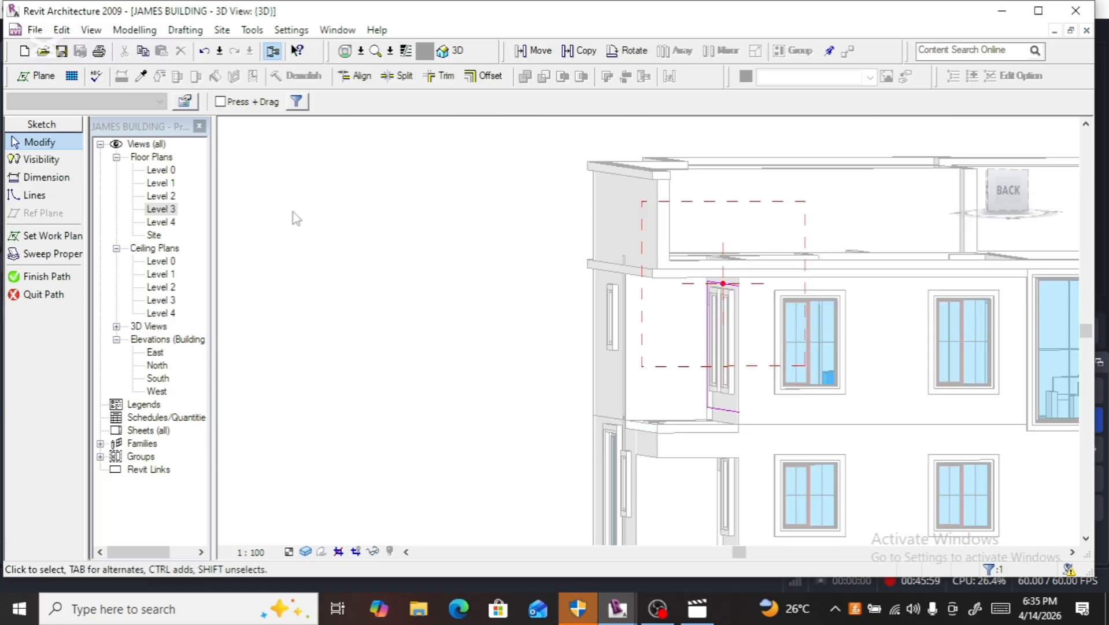
click(46, 276)
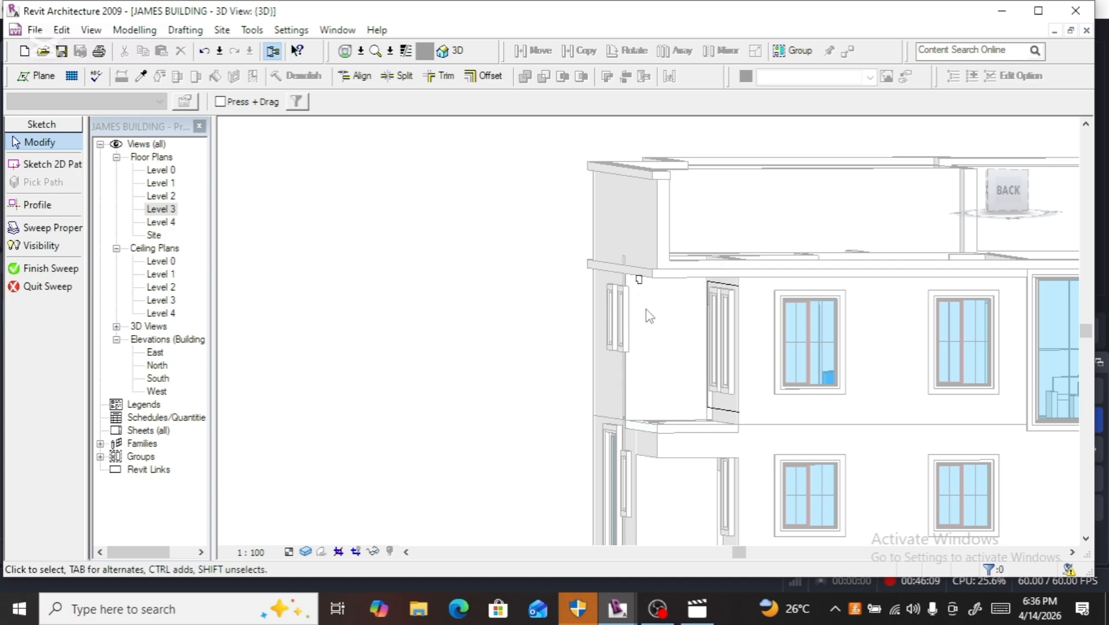
Step: Edit the sweep profile and move its inner vertical edge inward to the parapet's inner face, about 300 mm from the notch's vertical line
click(645, 293)
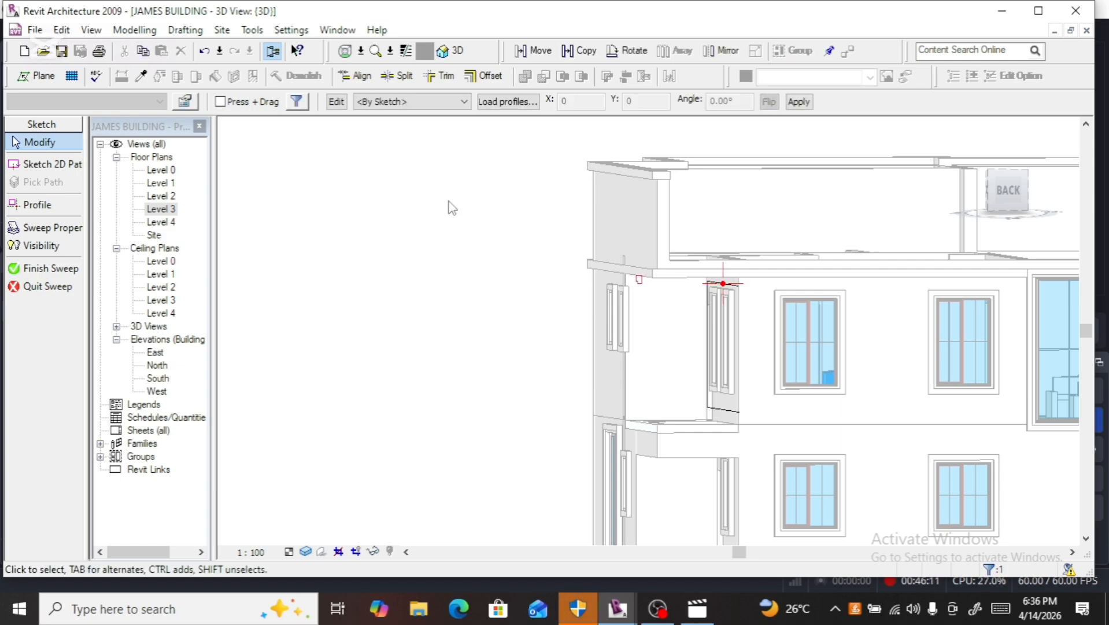
click(336, 103)
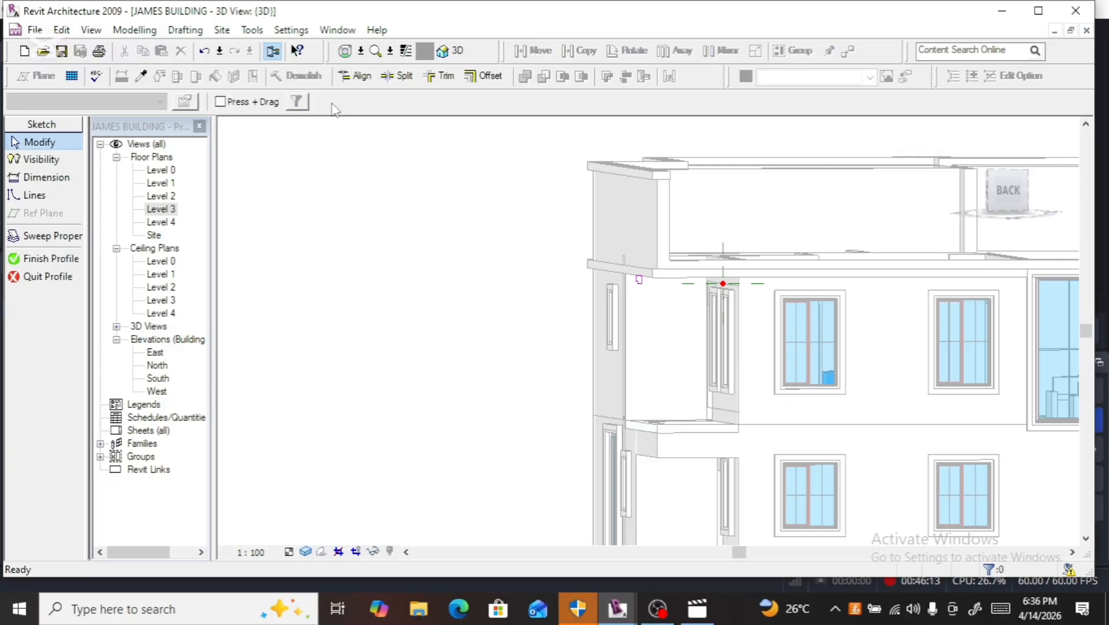
click(640, 291)
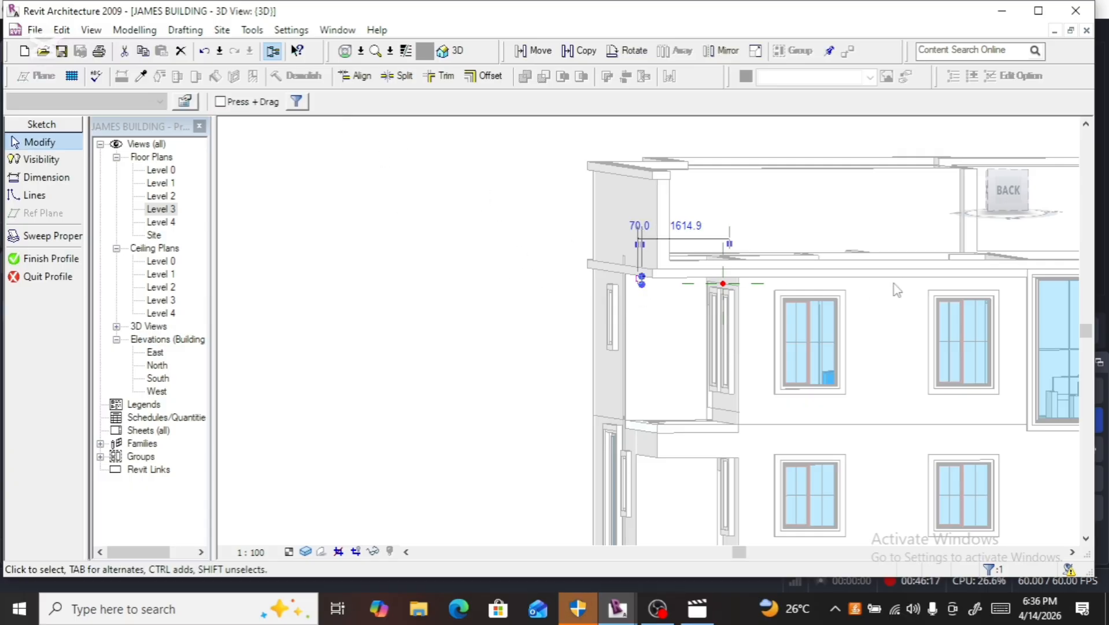
click(1015, 198)
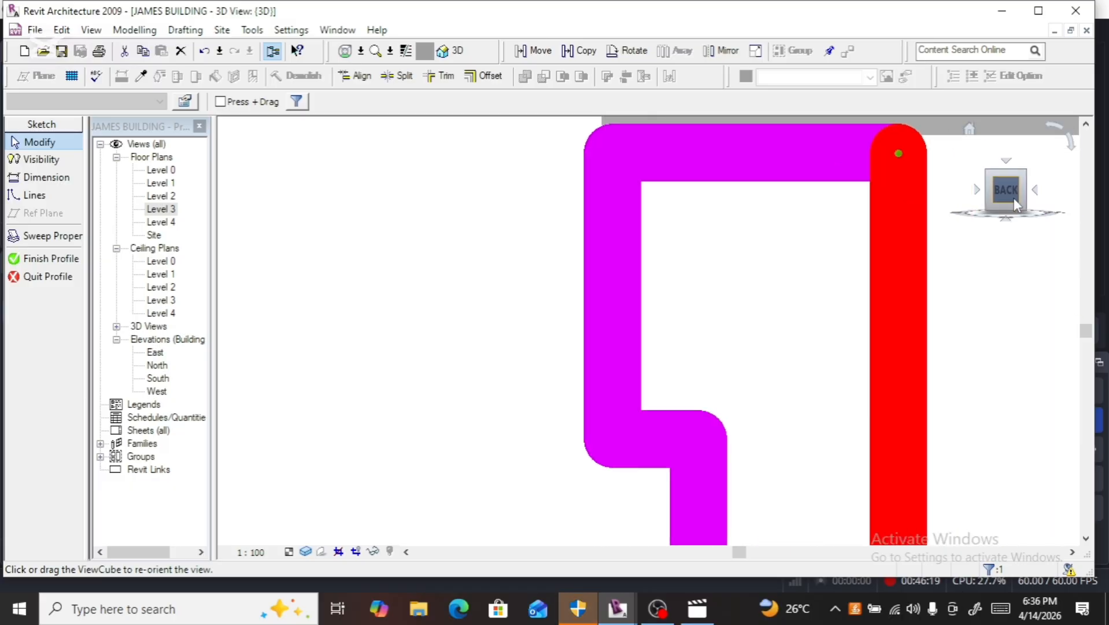
scroll(463, 291, down, 10)
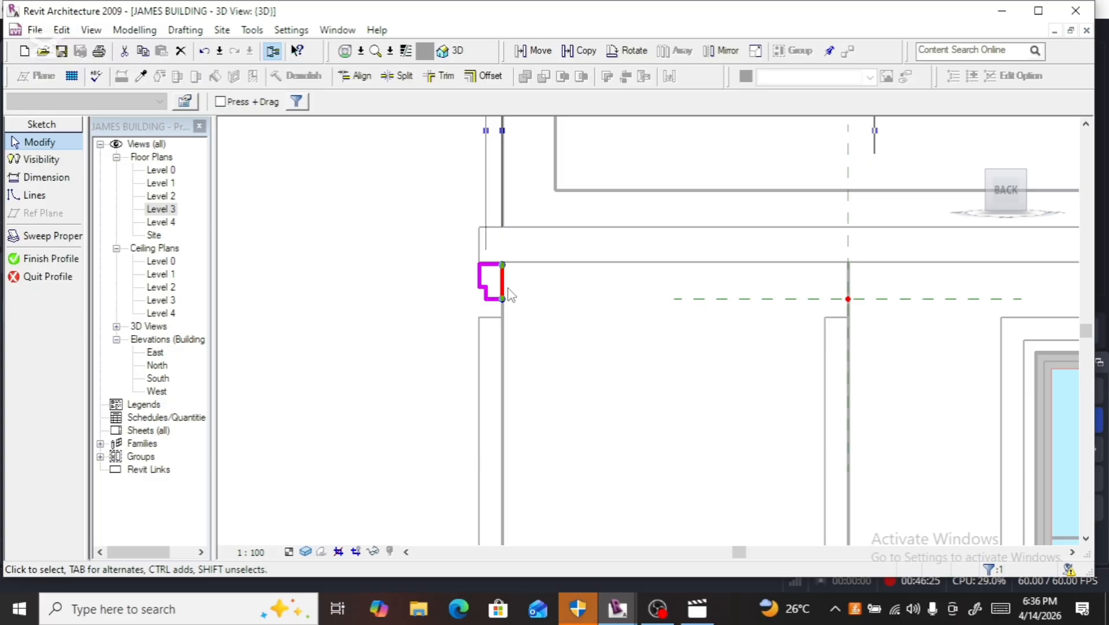
drag(499, 284, 552, 287)
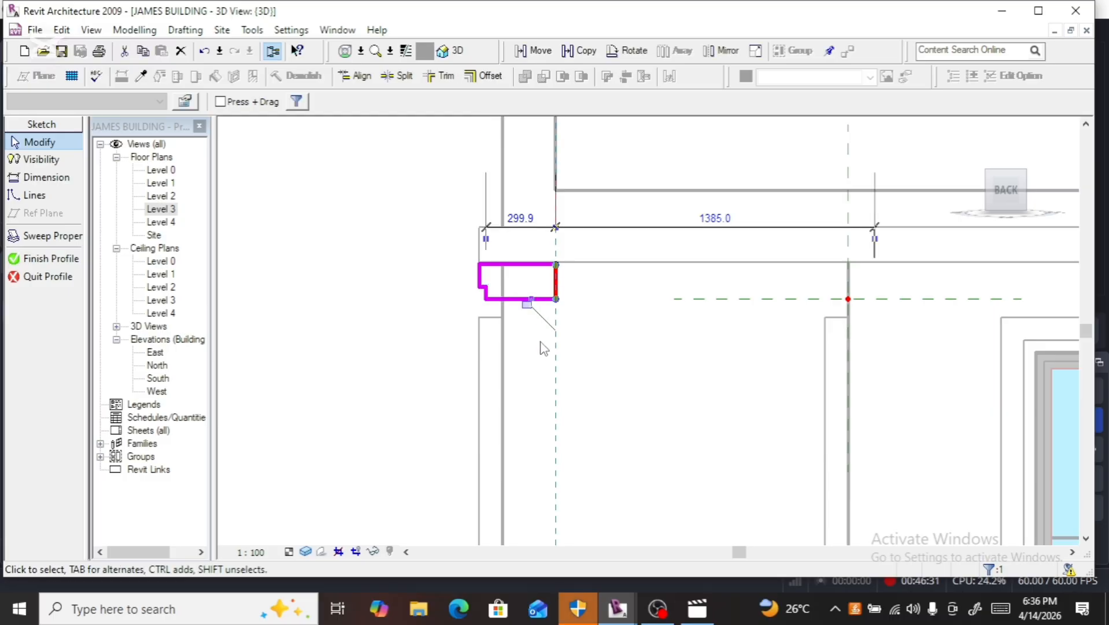
Step: Delete the two short notch lines at the lower outer corner of the sweep profile
scroll(544, 348, down, 5)
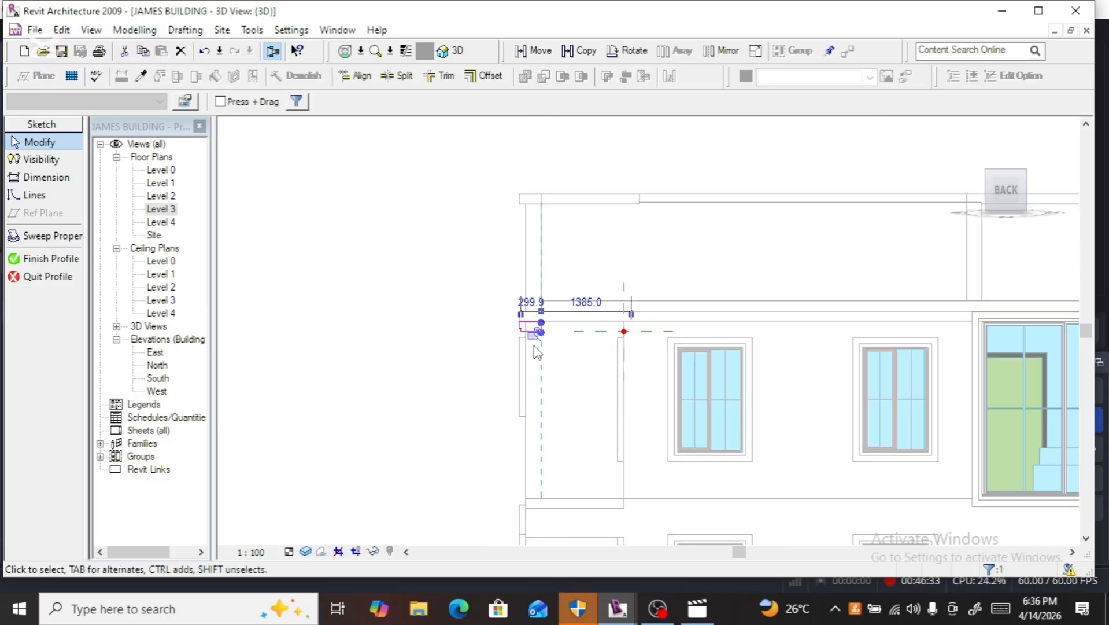
scroll(537, 350, up, 4)
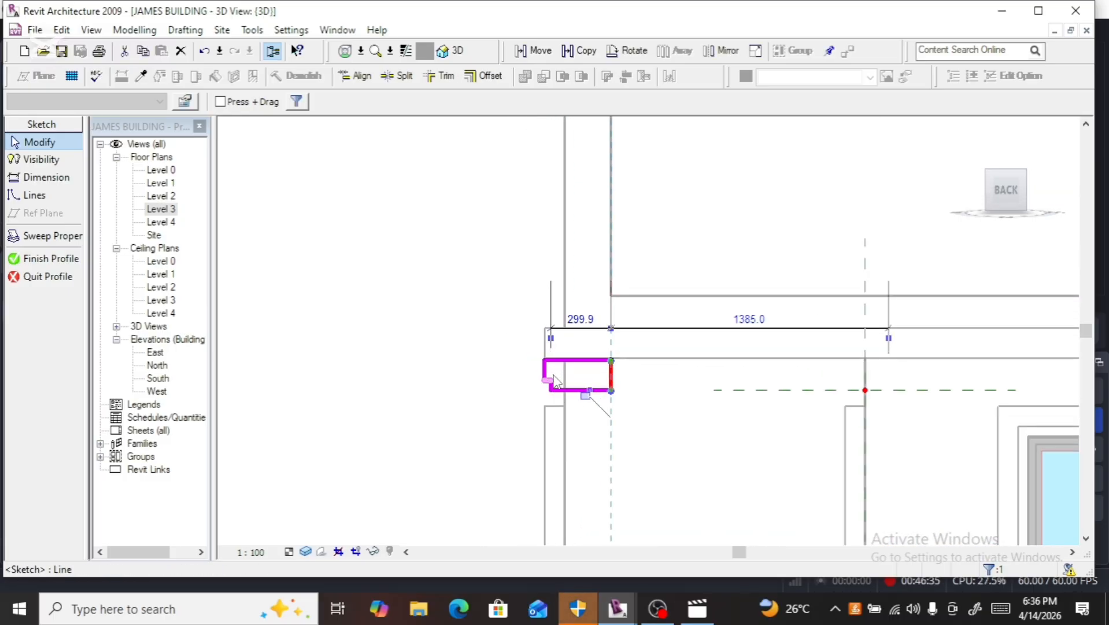
click(554, 376)
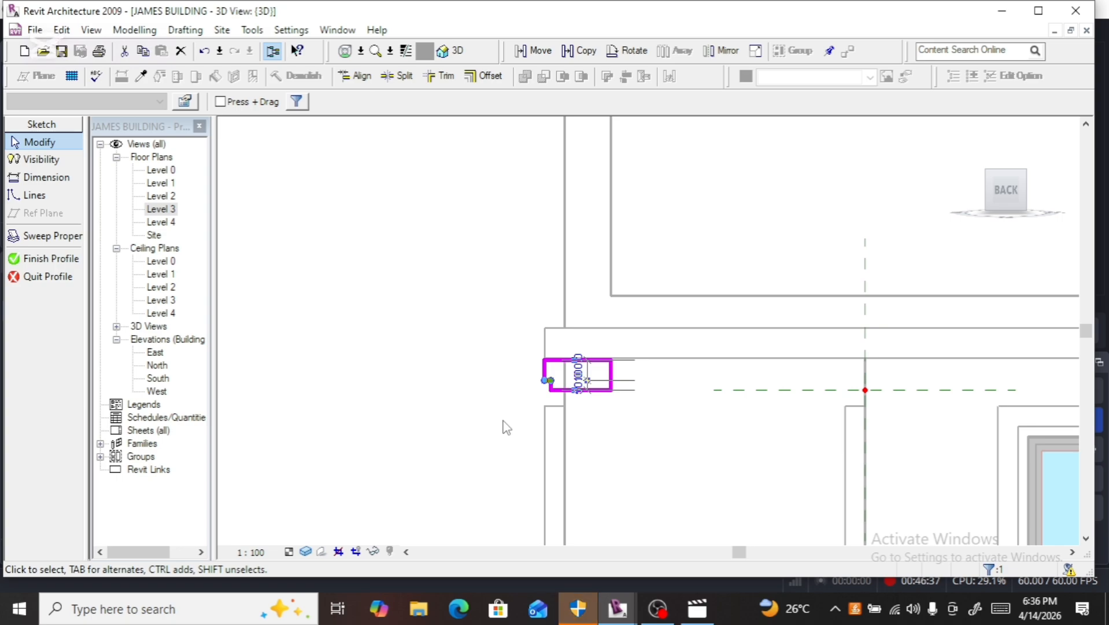
key(Escape)
scroll(556, 383, up, 2)
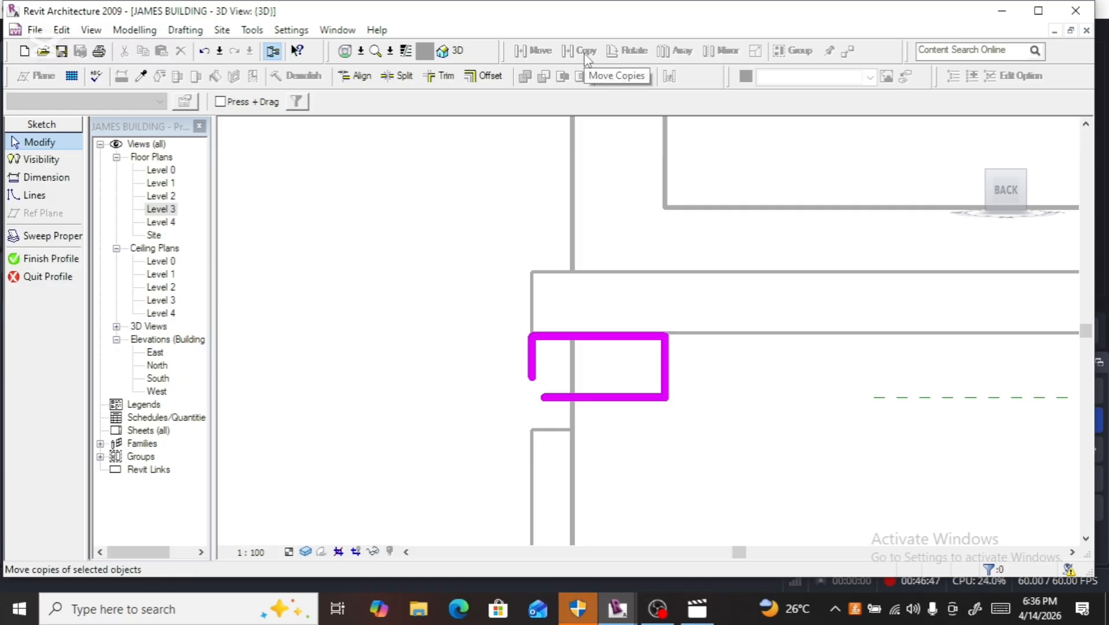
Step: Trim the profile's outer vertical line and lower horizontal line to meet in a closed corner
click(439, 75)
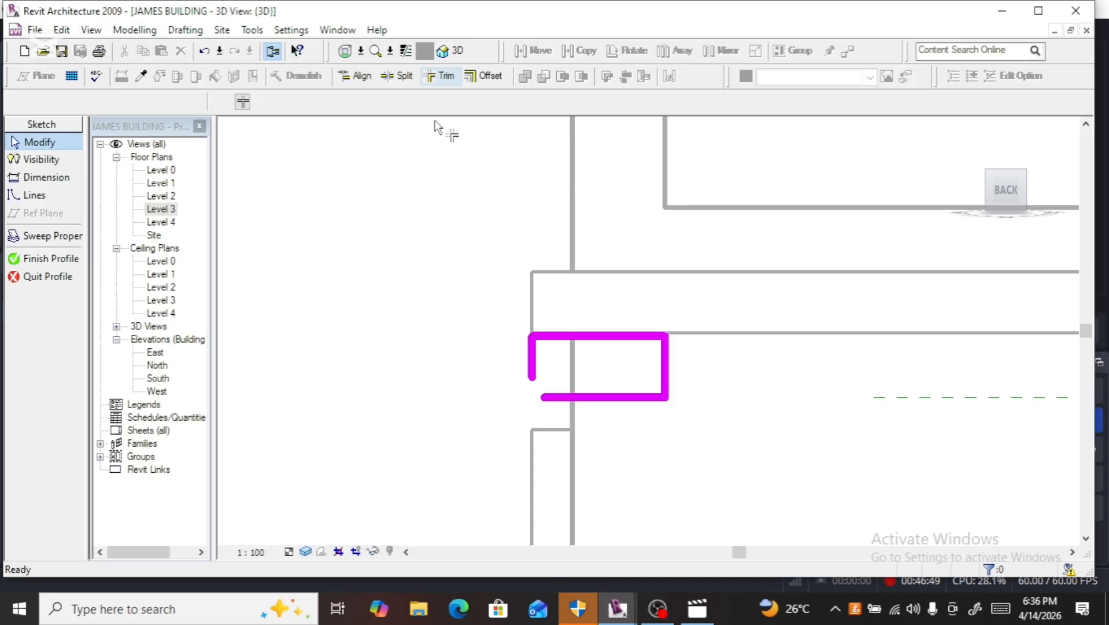
click(534, 347)
click(561, 396)
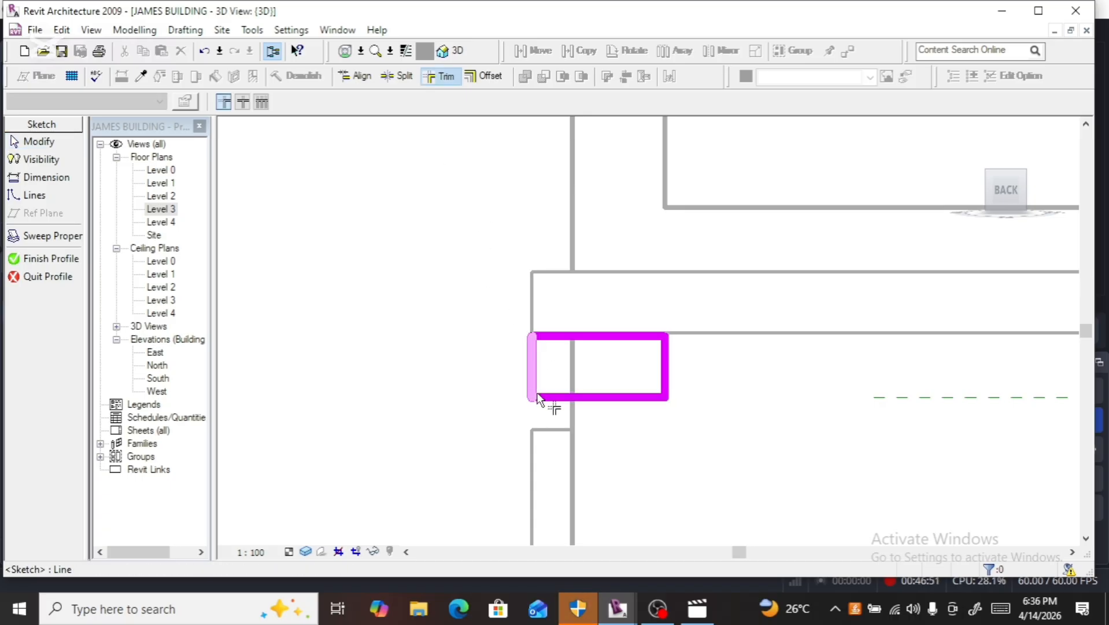
key(Escape)
Step: Move the profile's outer vertical edge outward to make the rectangle about 440 mm wide
click(535, 370)
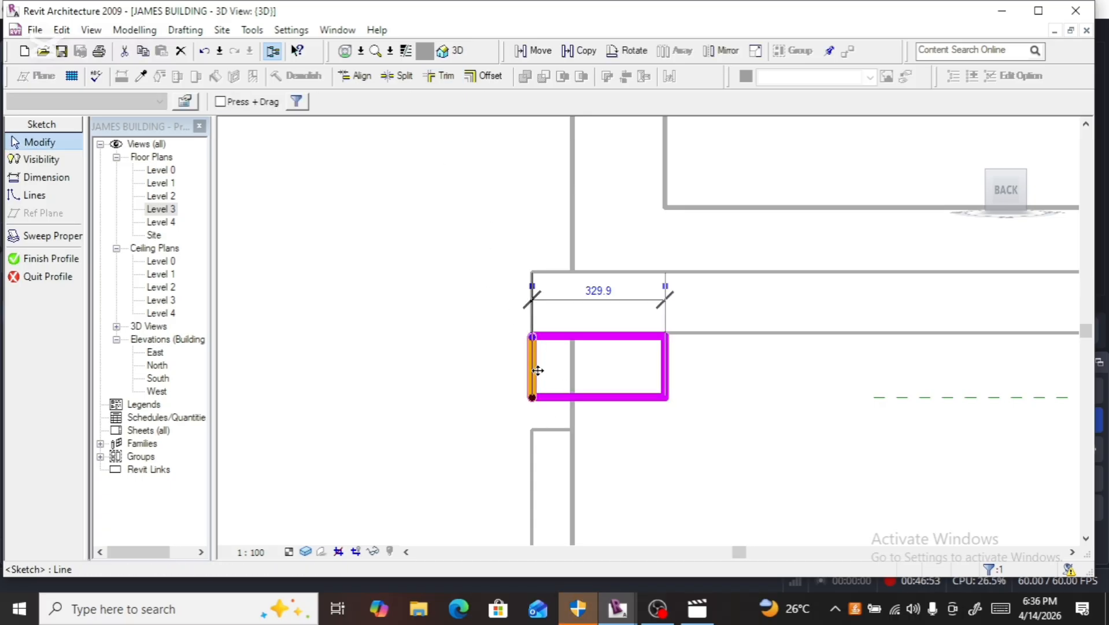
drag(538, 371, 490, 365)
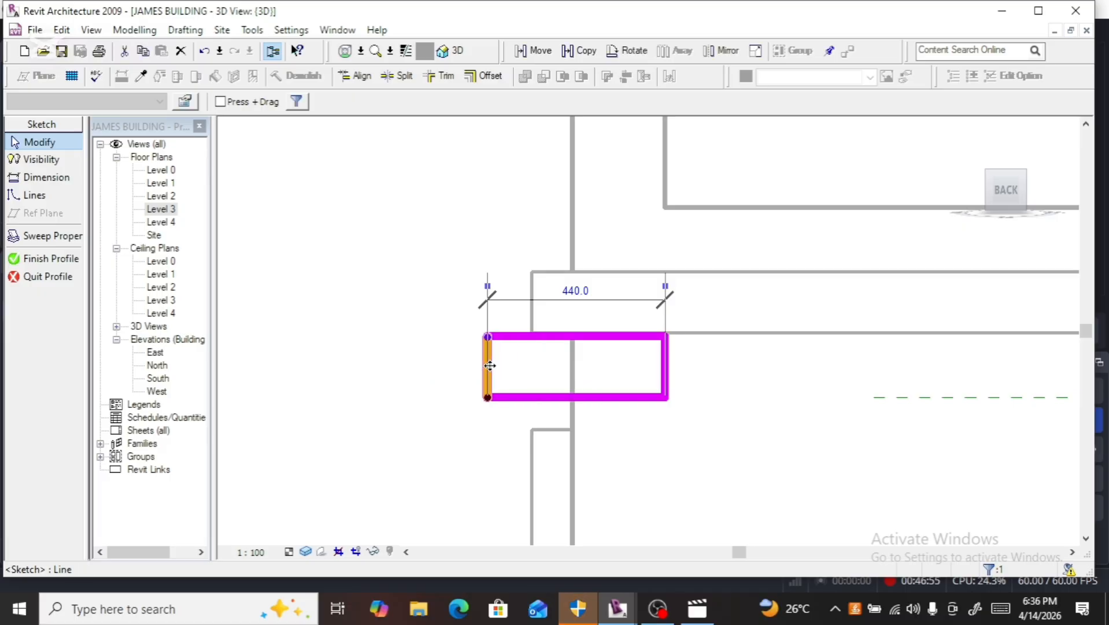
scroll(492, 364, down, 3)
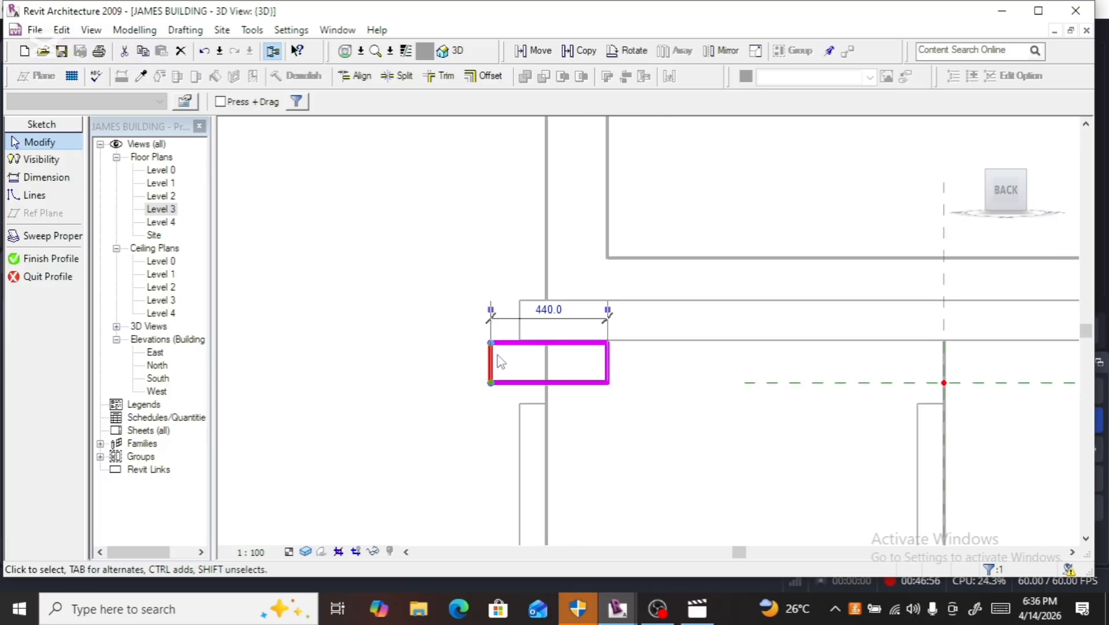
Step: Raise the profile's top edge to align with the upper edge of the slab band, making the rectangle about 310 mm high
click(524, 379)
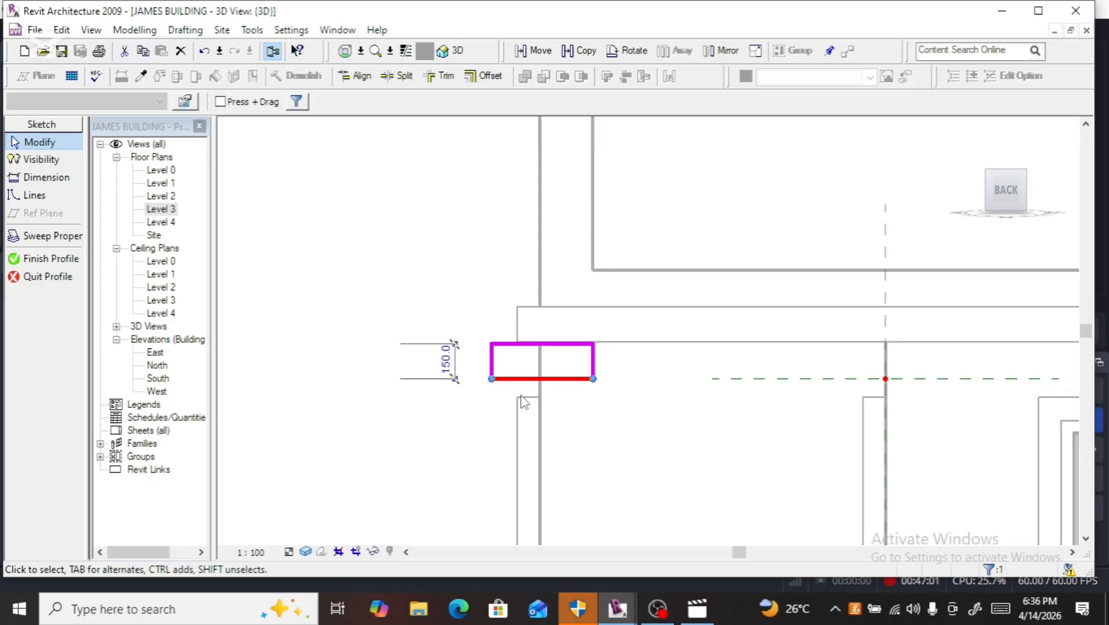
click(518, 345)
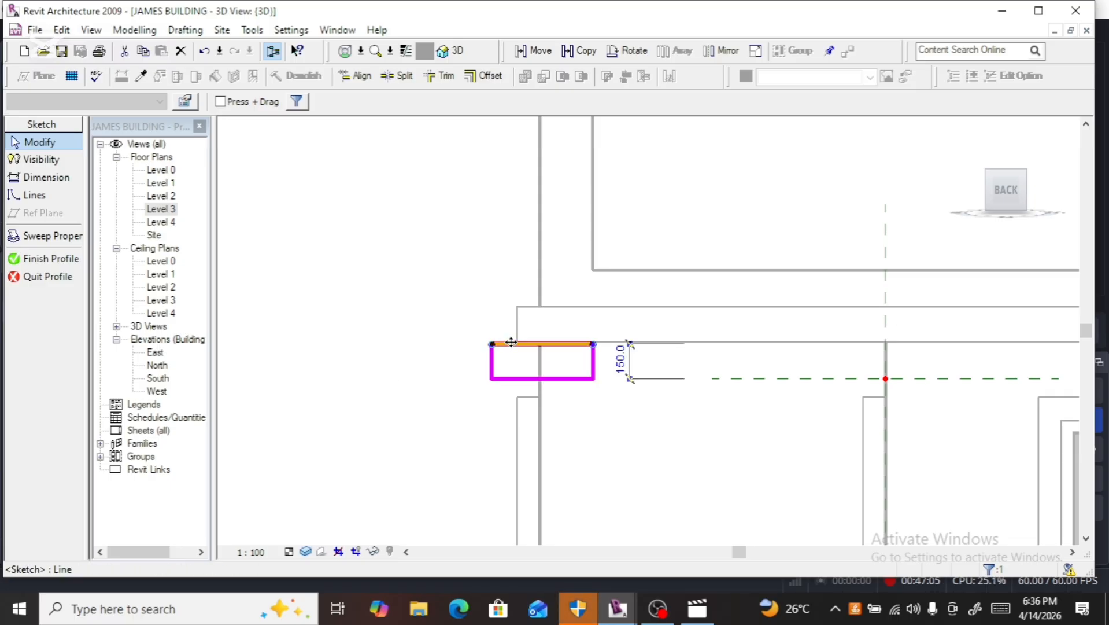
drag(518, 328, 520, 308)
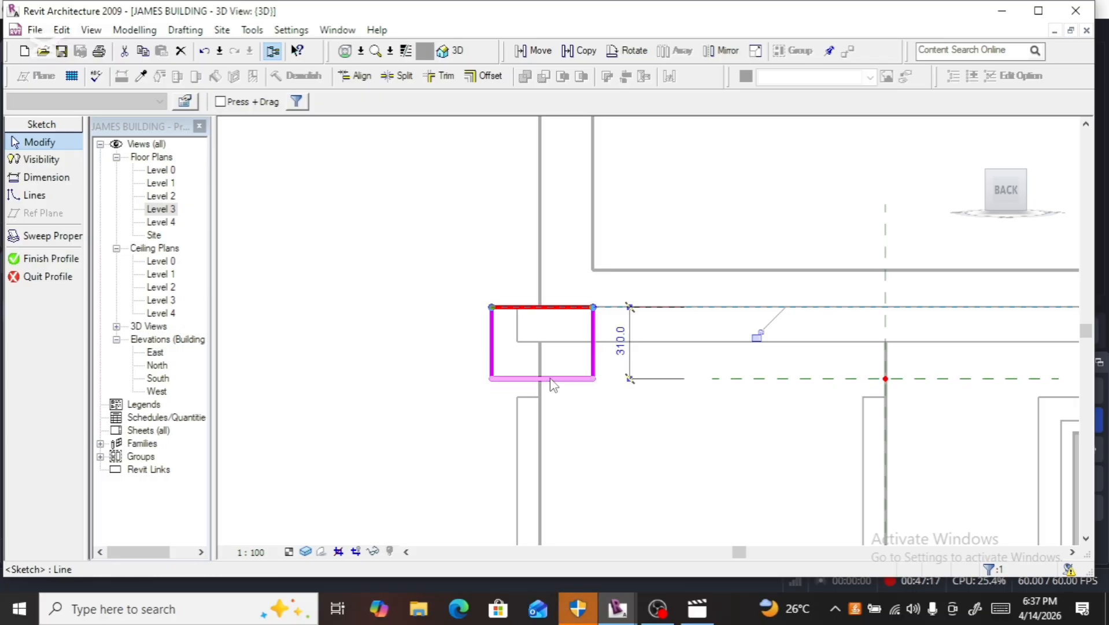
Step: Dimension the distance between the wall's outer face and the profile's outer vertical edge
scroll(509, 340, down, 4)
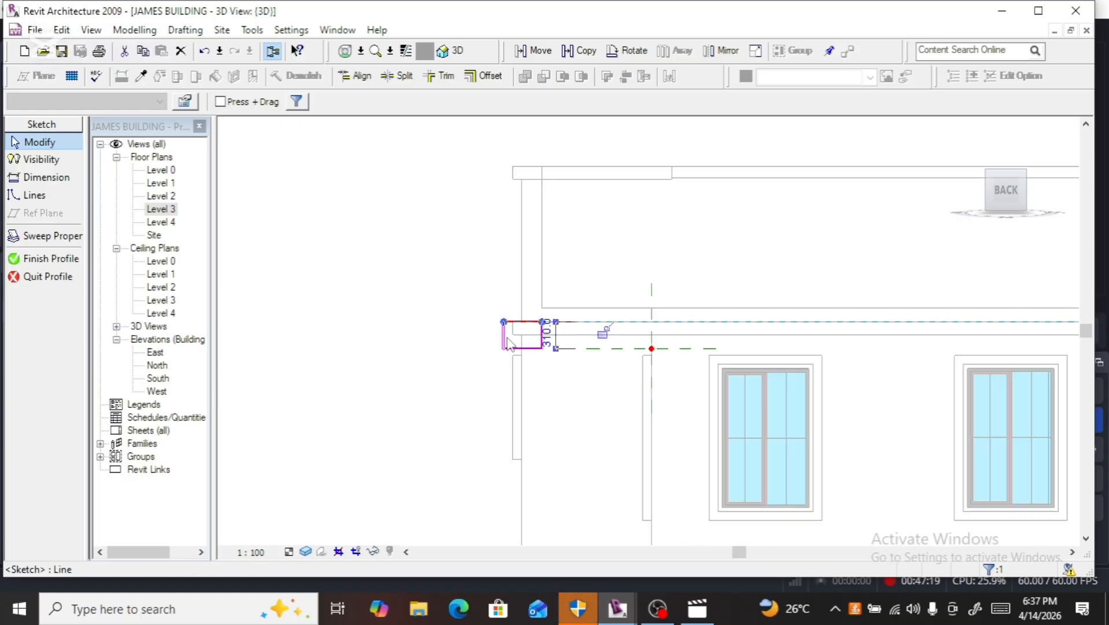
scroll(509, 342, up, 2)
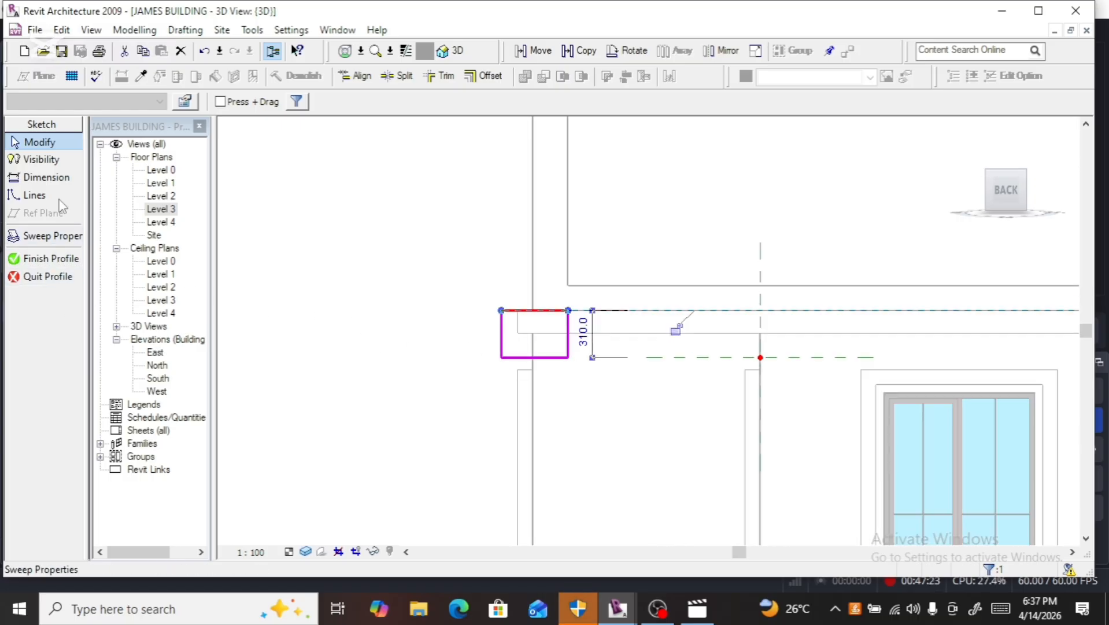
click(42, 177)
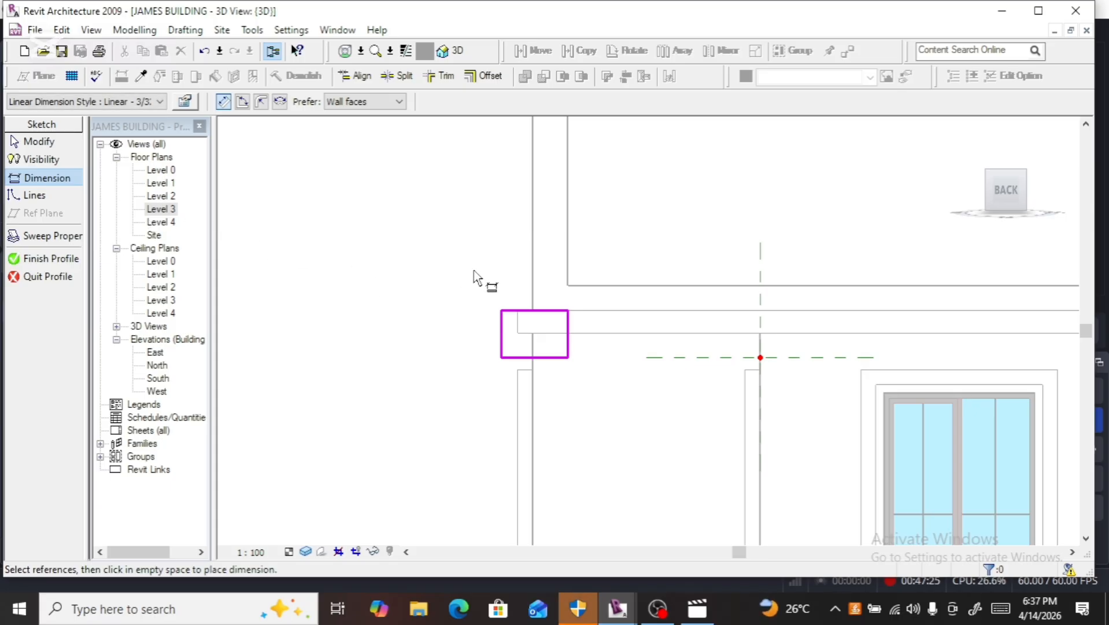
click(532, 310)
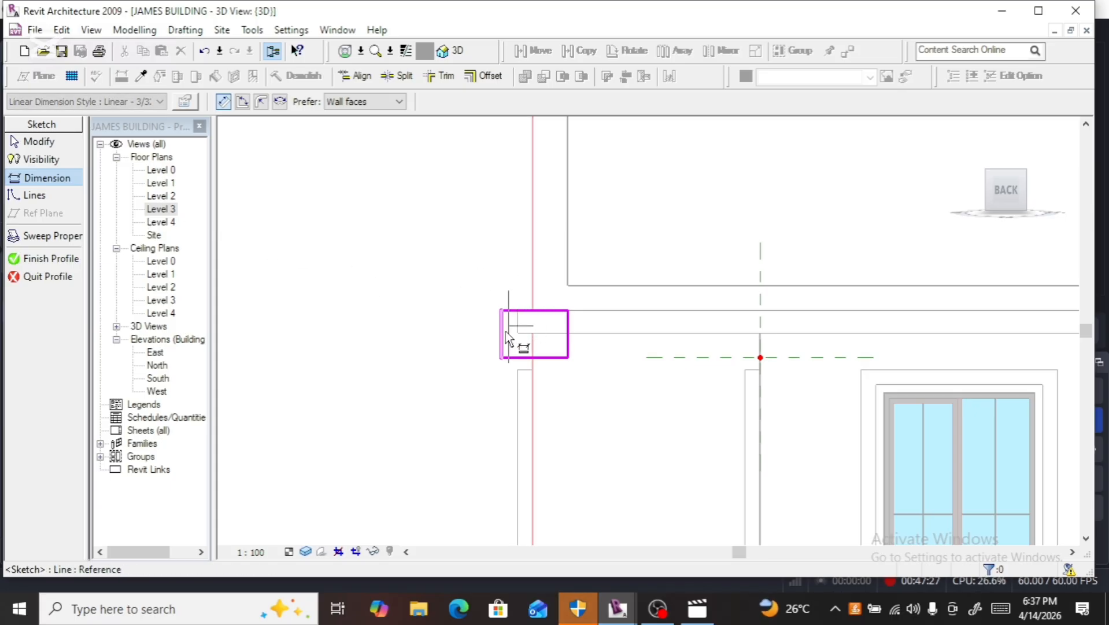
click(502, 341)
click(453, 290)
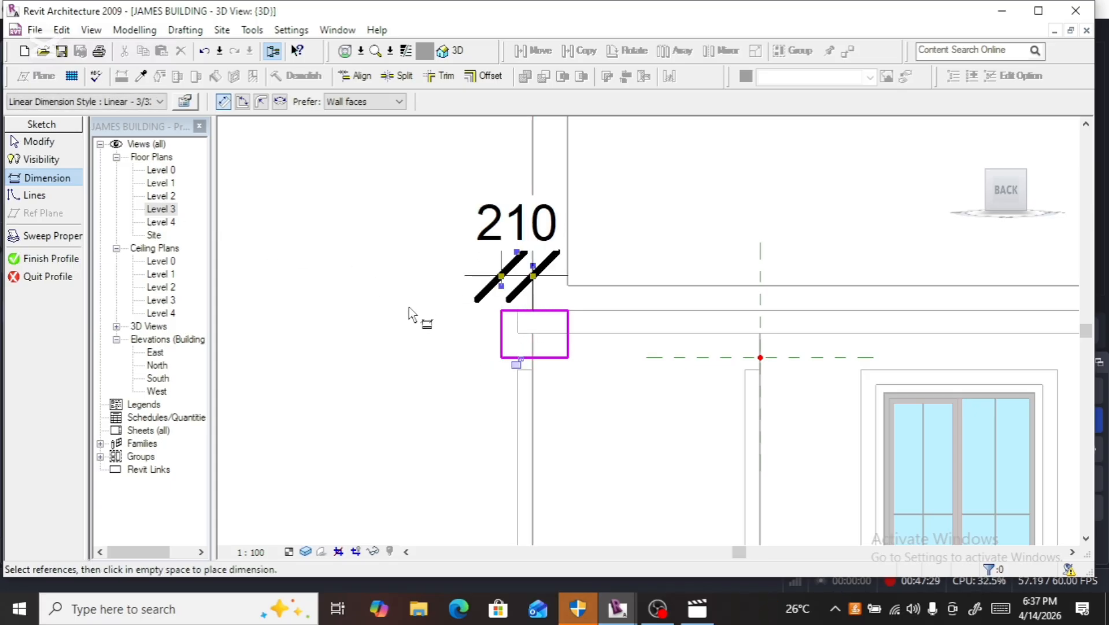
key(Escape)
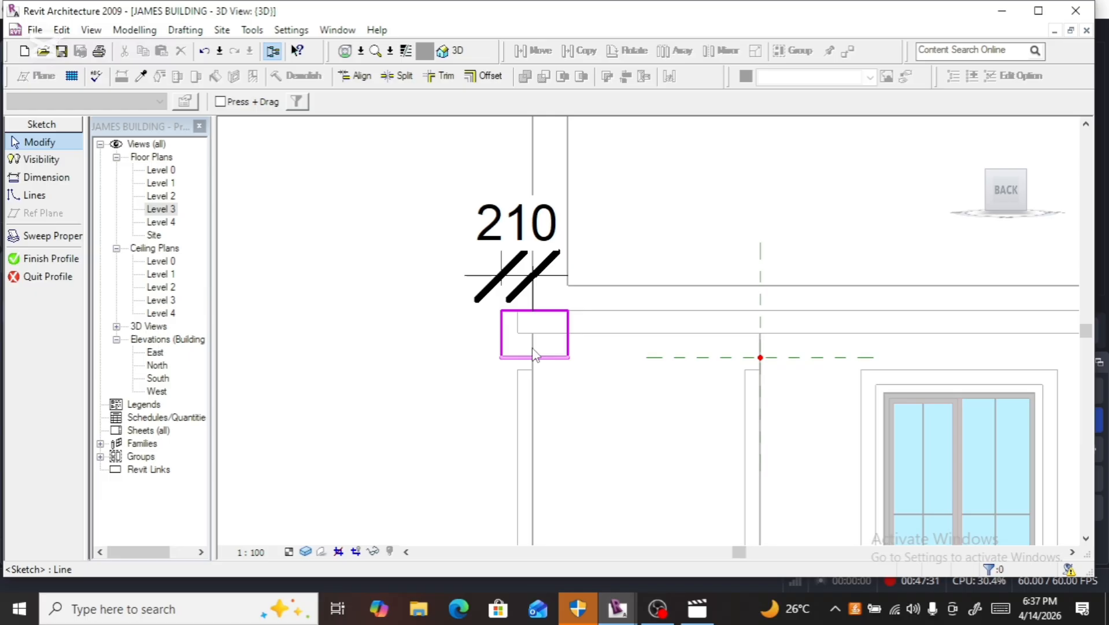
Step: Set the distance from the wall's outer face to the profile's outer edge to 220 mm
click(502, 341)
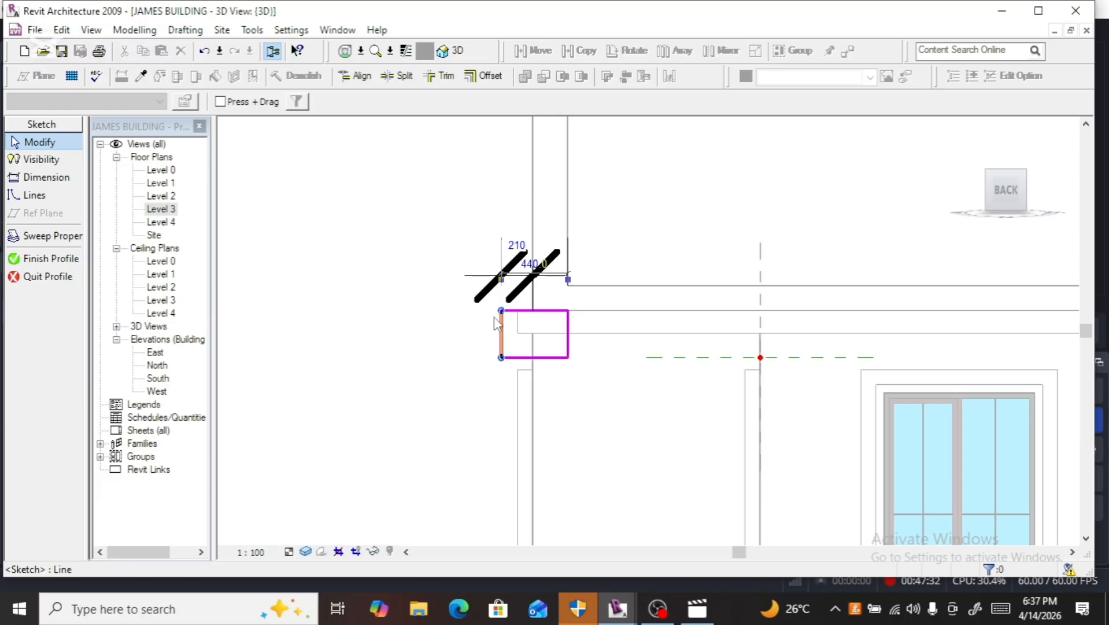
click(518, 245)
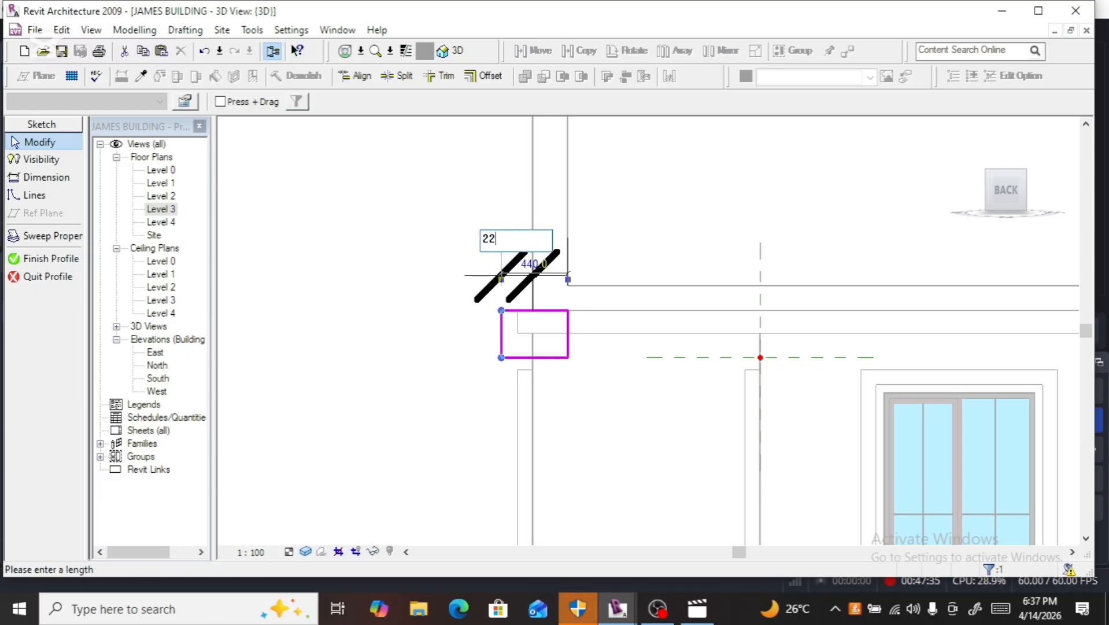
key(Return)
scroll(421, 307, down, 5)
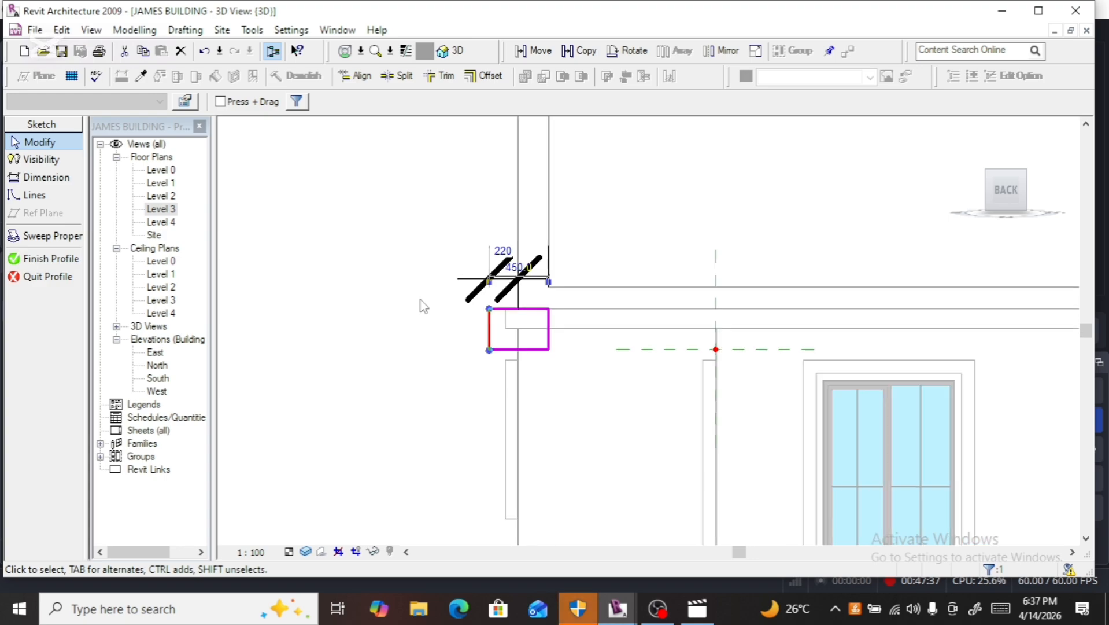
click(368, 343)
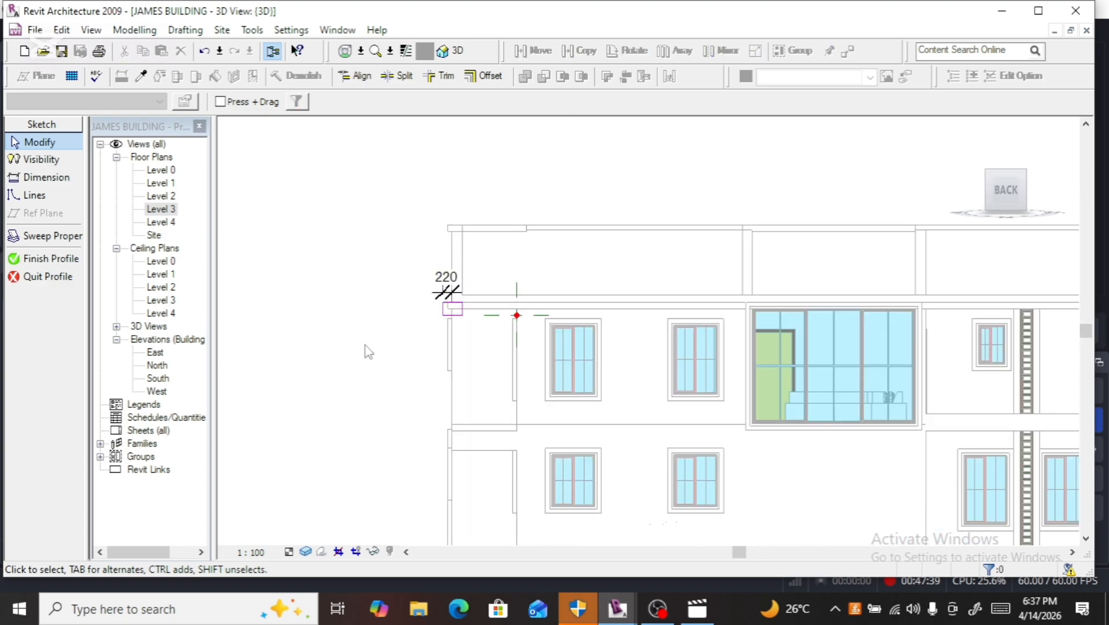
Step: Finish the profile, the sweep and the mass to create the frame around the upper-floor wall
click(28, 260)
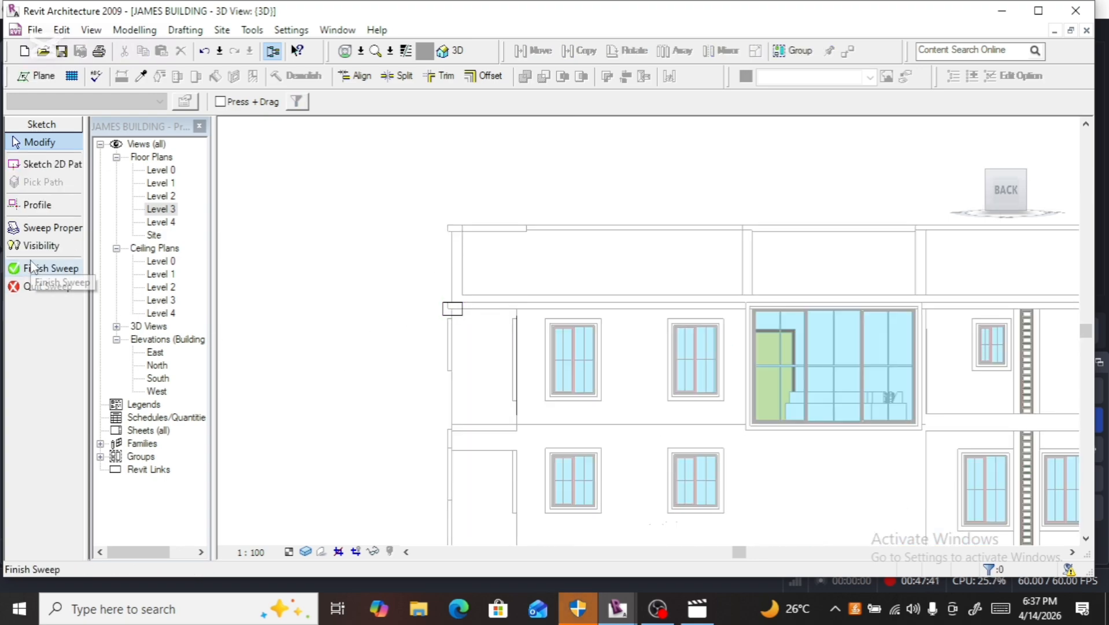
click(42, 272)
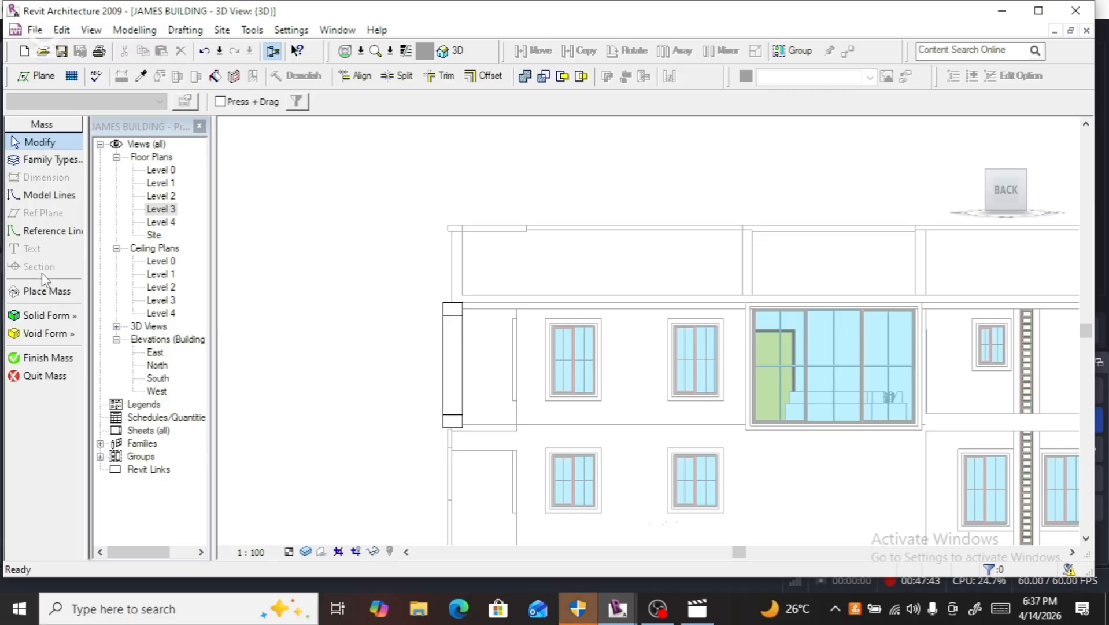
click(45, 357)
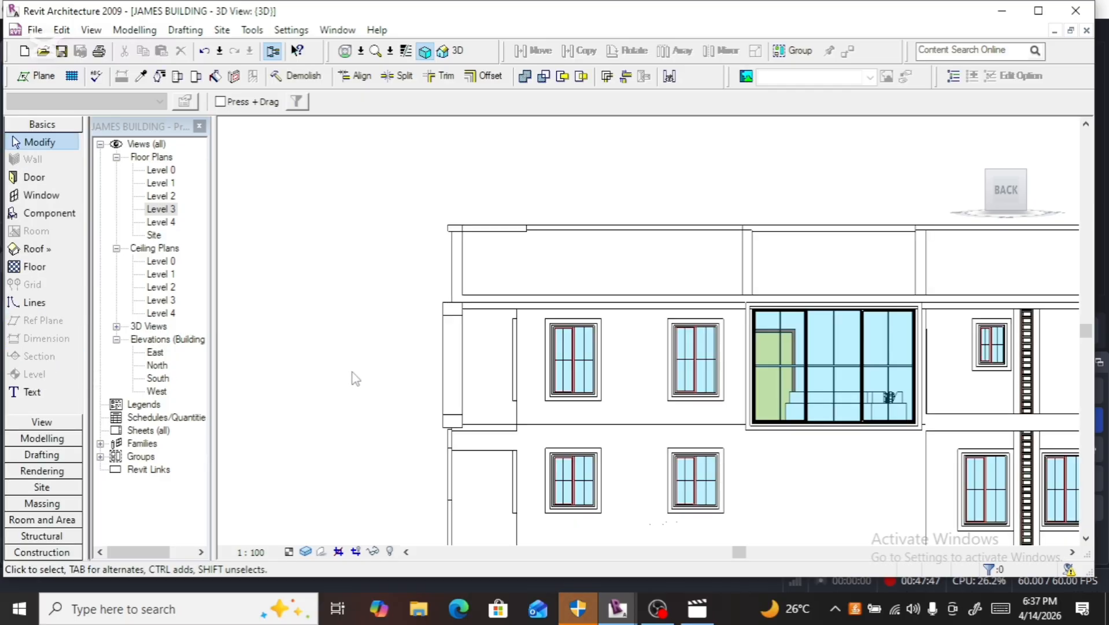
Step: Examine the new frame and the floor slab edge beneath it from the back and right sides of the building
scroll(410, 378, down, 3)
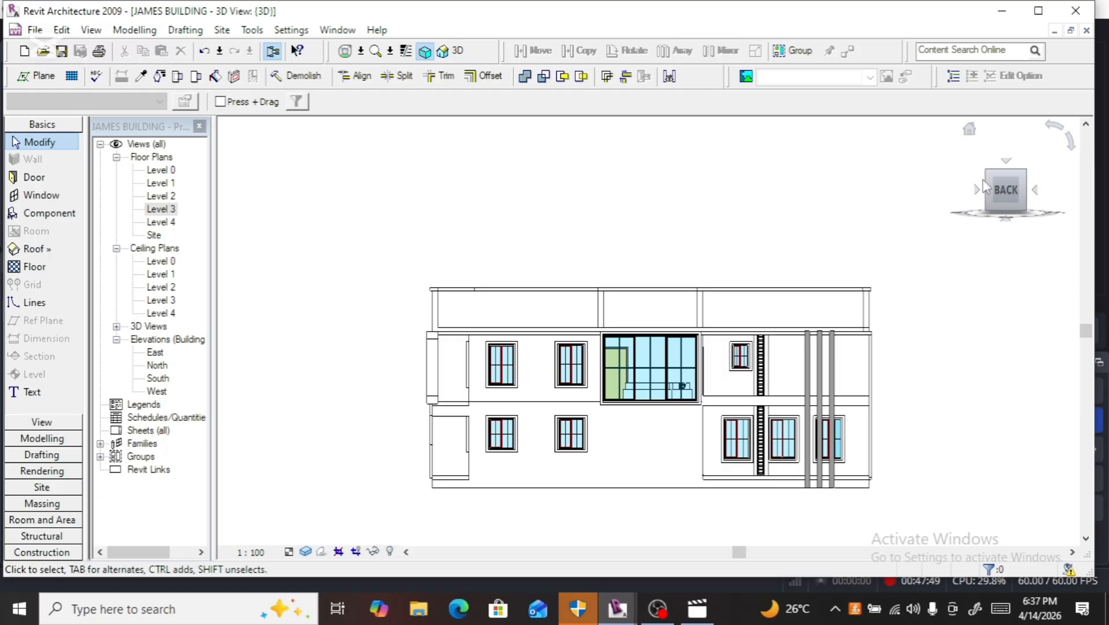
click(986, 194)
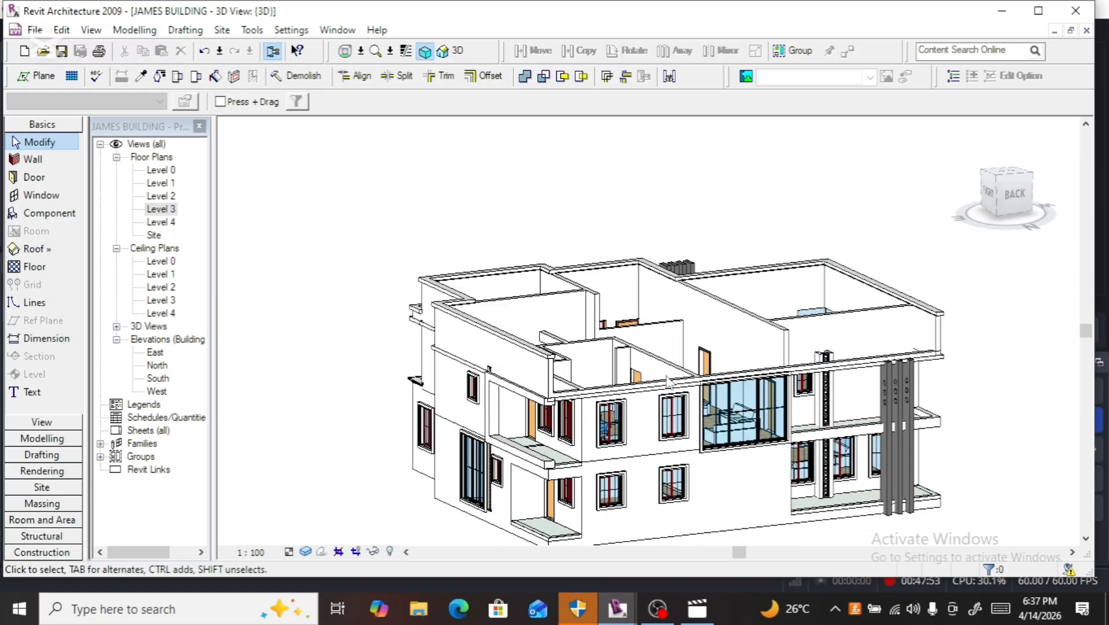
scroll(584, 371, up, 5)
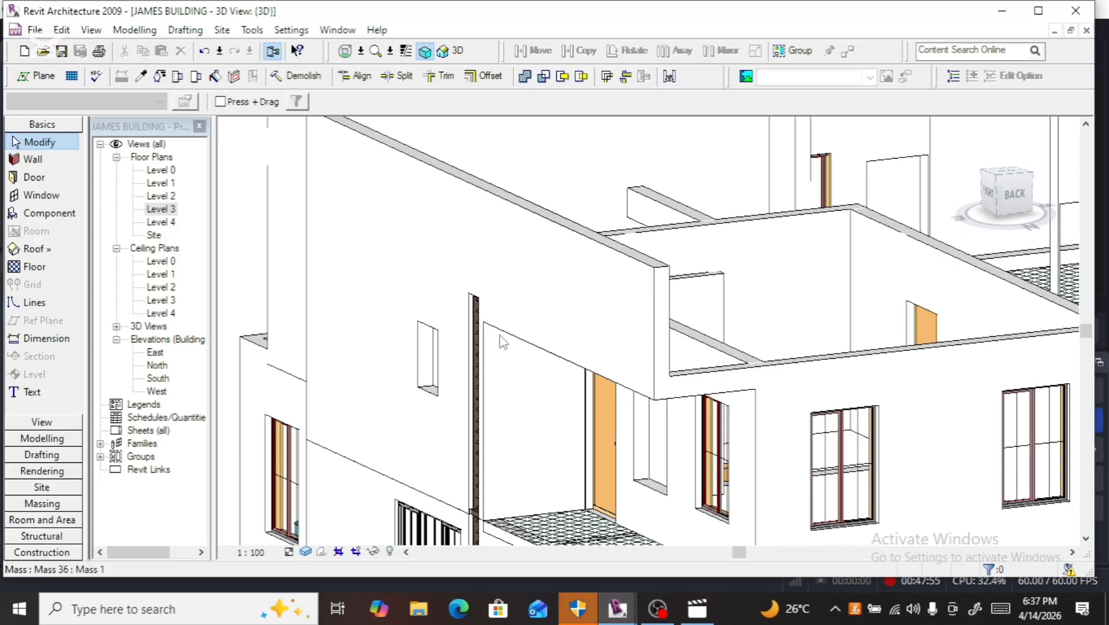
scroll(509, 284, down, 3)
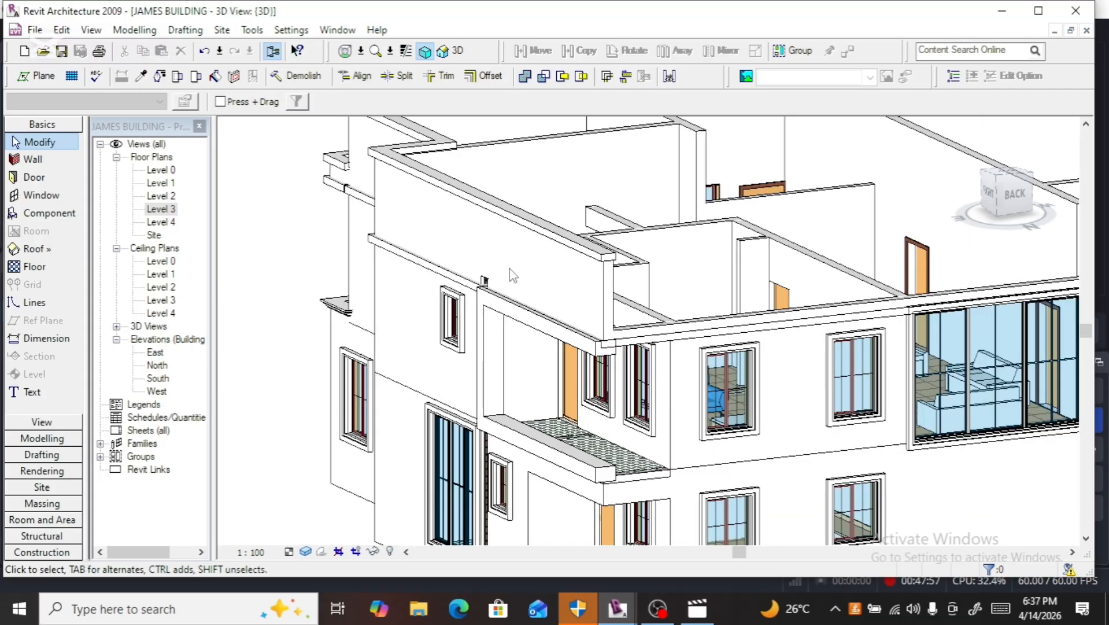
scroll(511, 276, down, 3)
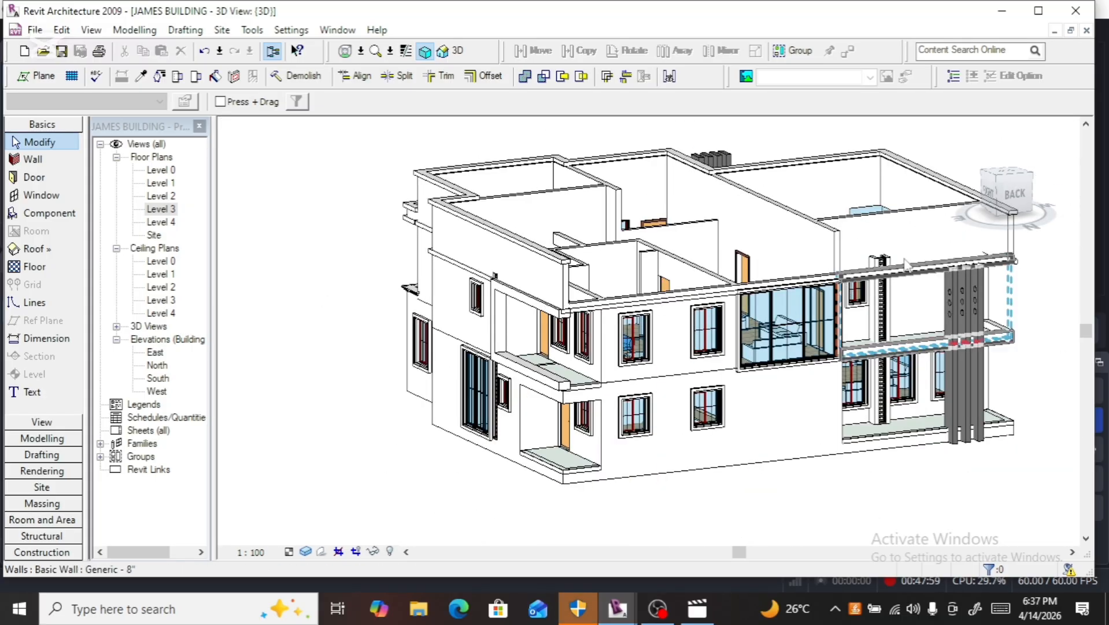
click(997, 200)
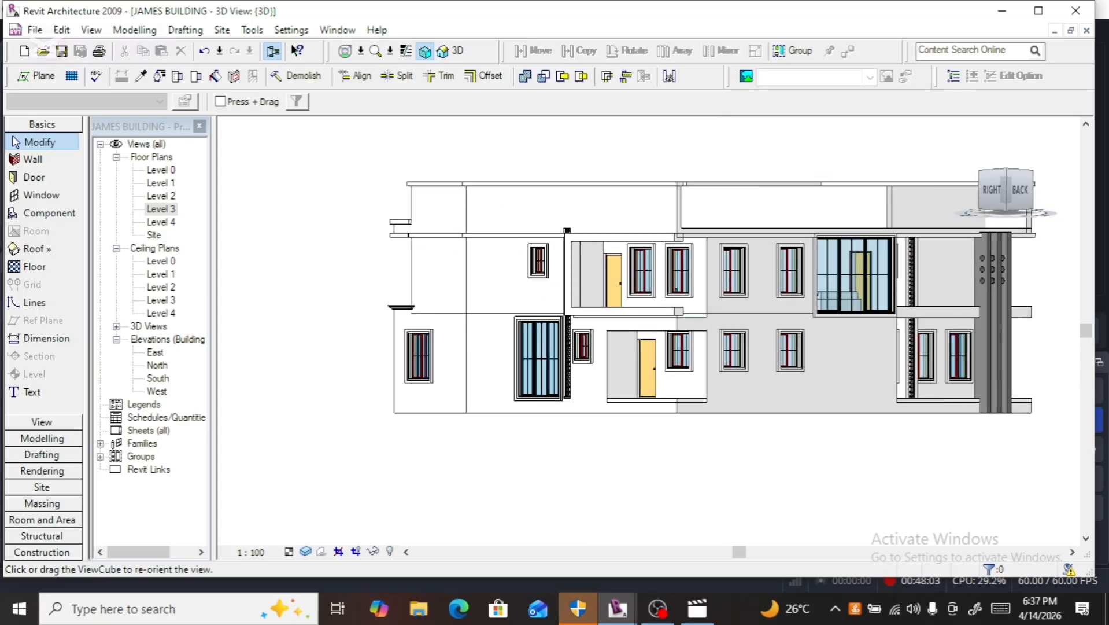
scroll(604, 303, up, 5)
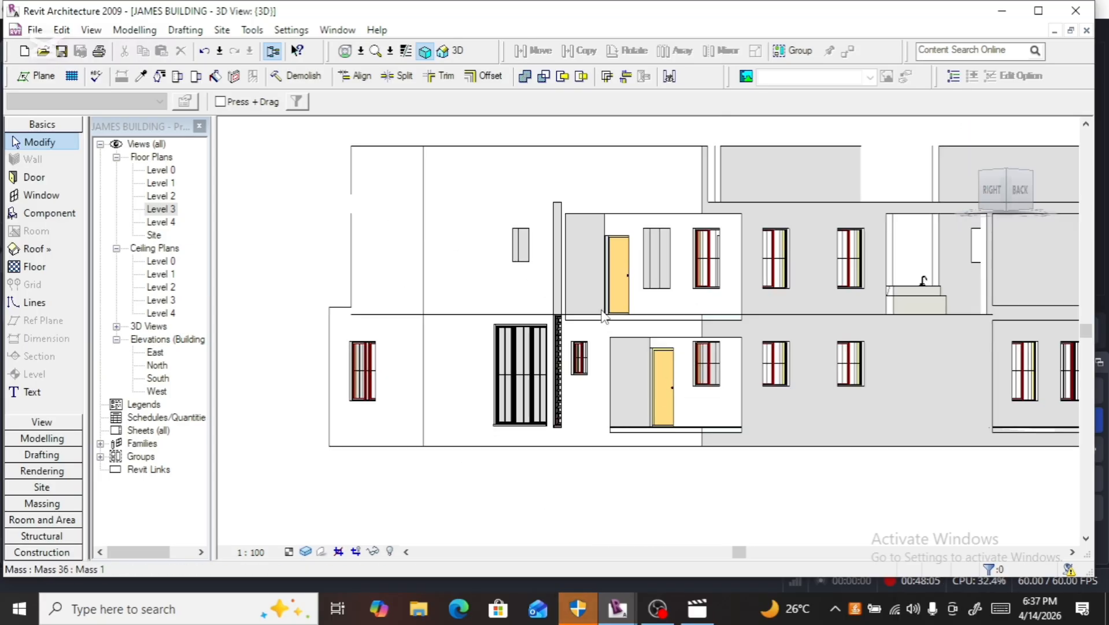
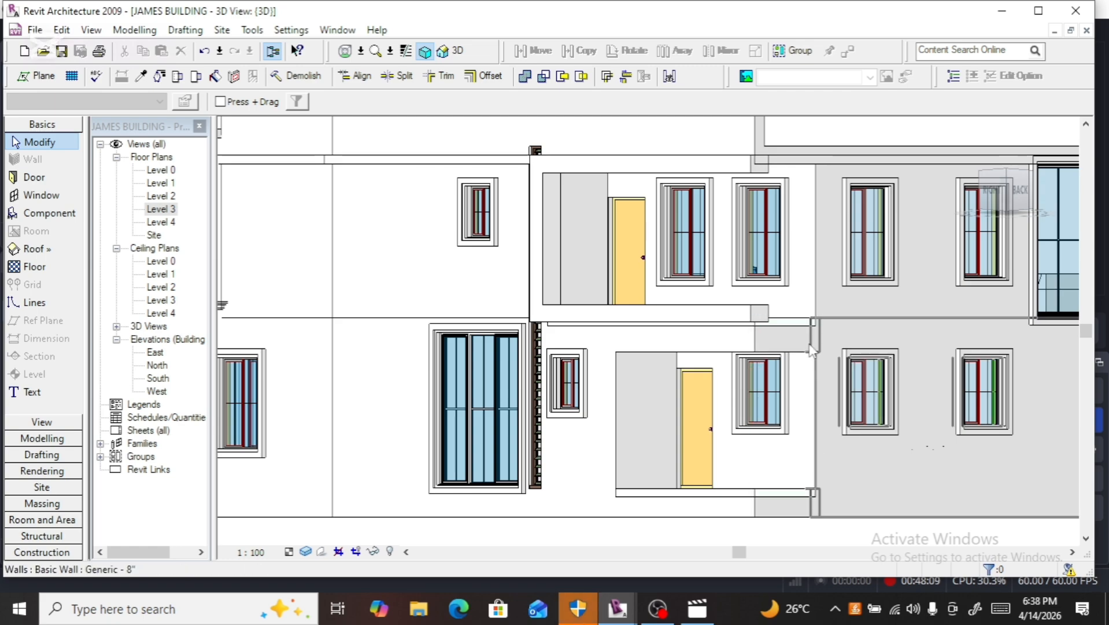
scroll(810, 349, up, 1)
scroll(810, 349, up, 3)
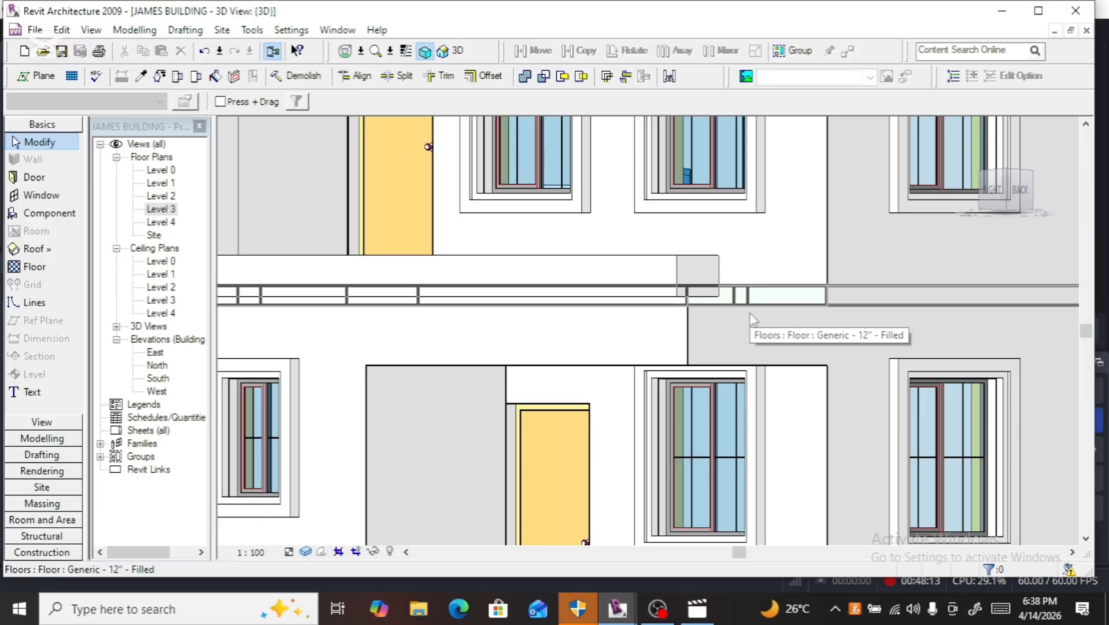
scroll(757, 315, down, 3)
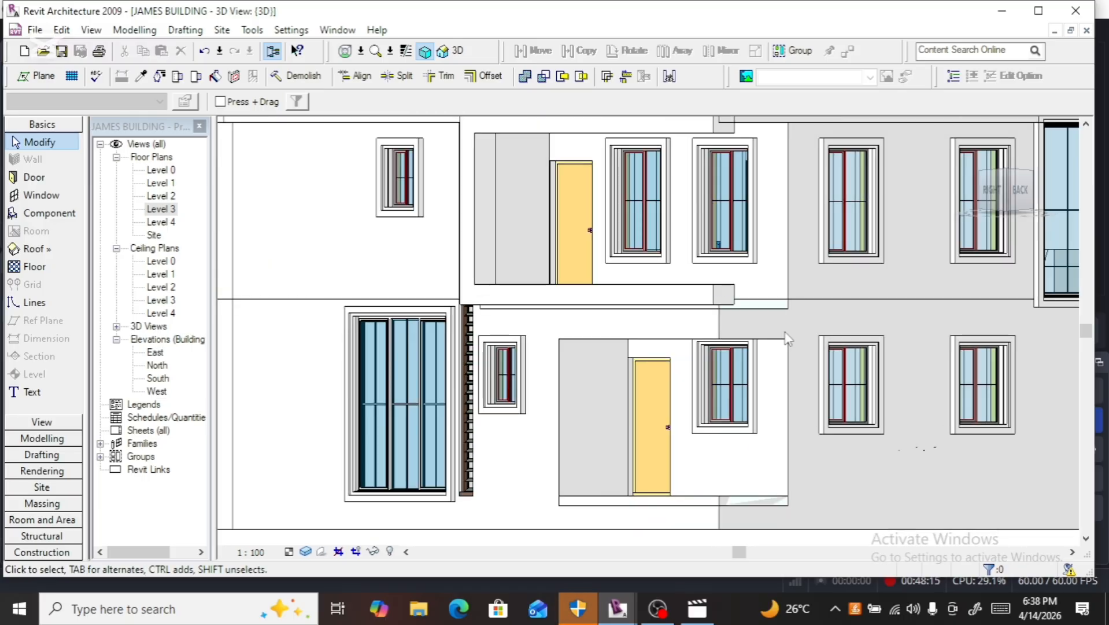
click(991, 192)
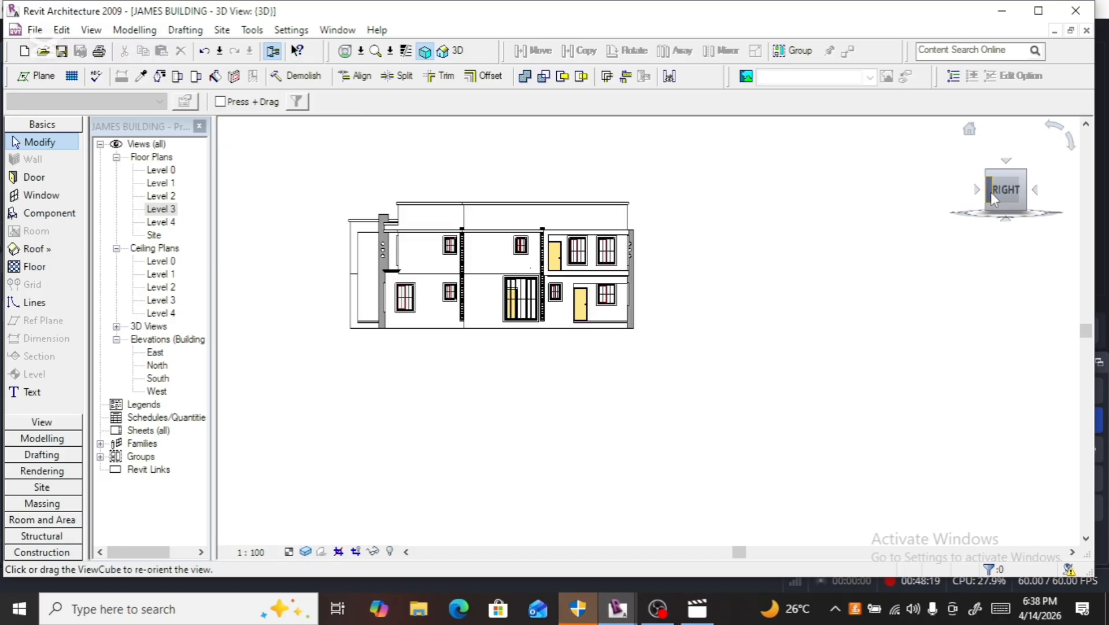
Step: Select the floor slab whose edge protrudes beneath the frame and open its boundary sketch for editing in the Level 2 plan
scroll(768, 355, up, 8)
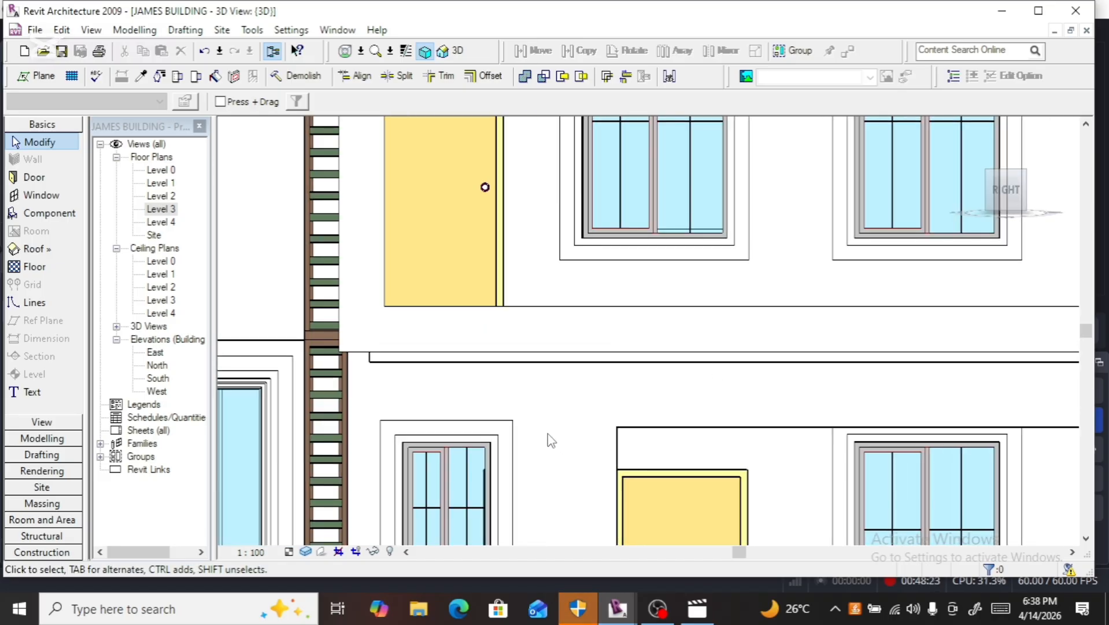
click(512, 371)
scroll(479, 382, down, 4)
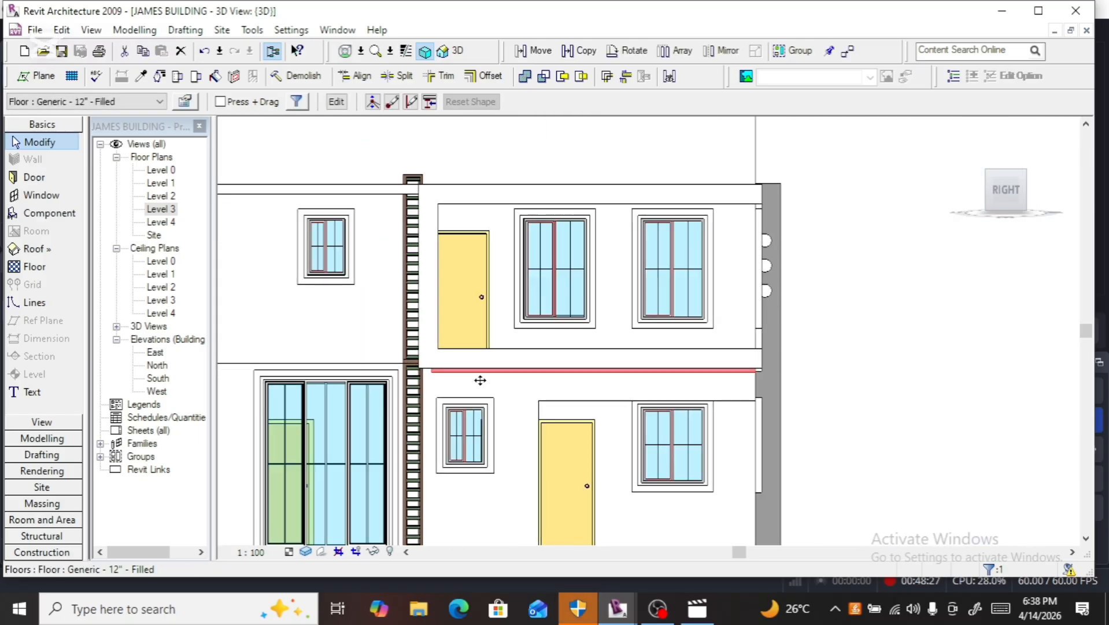
scroll(480, 380, down, 1)
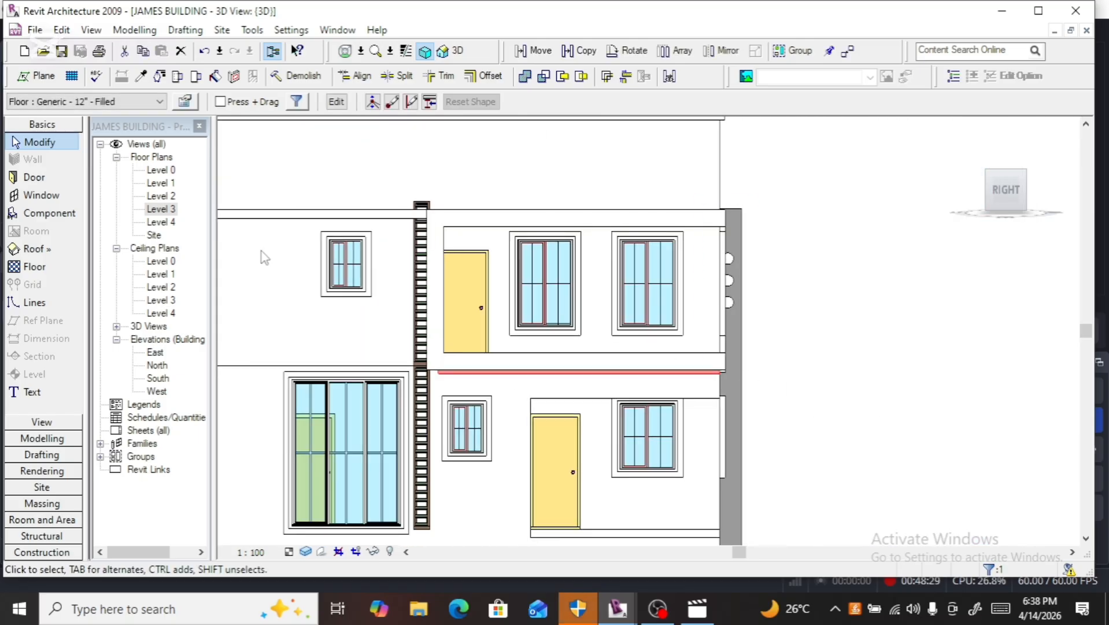
double_click(161, 196)
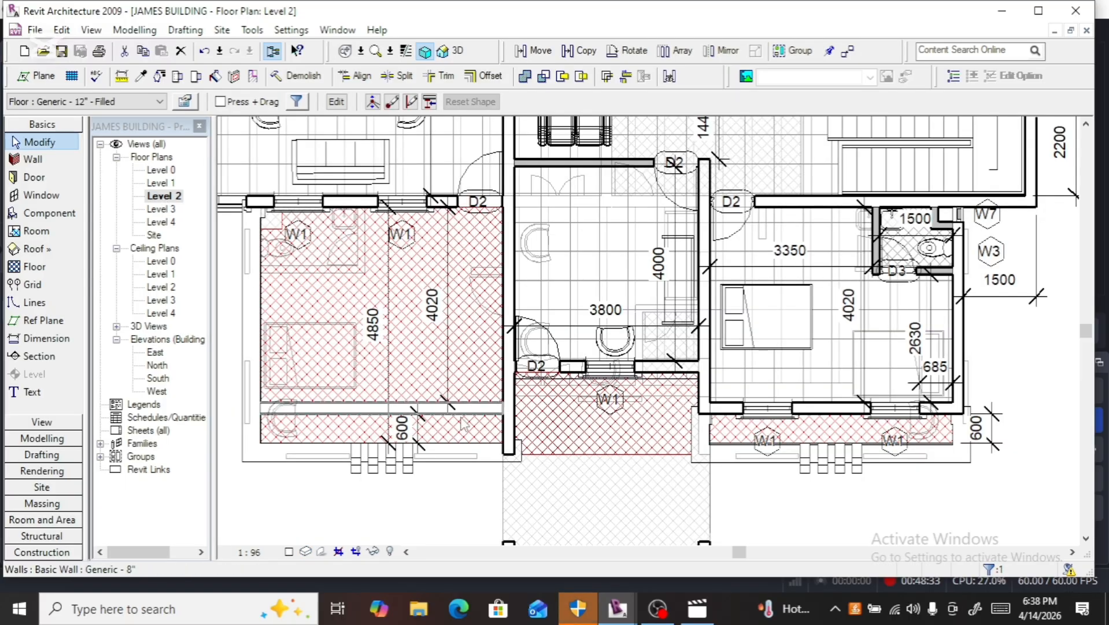
scroll(468, 428, down, 3)
scroll(804, 401, down, 1)
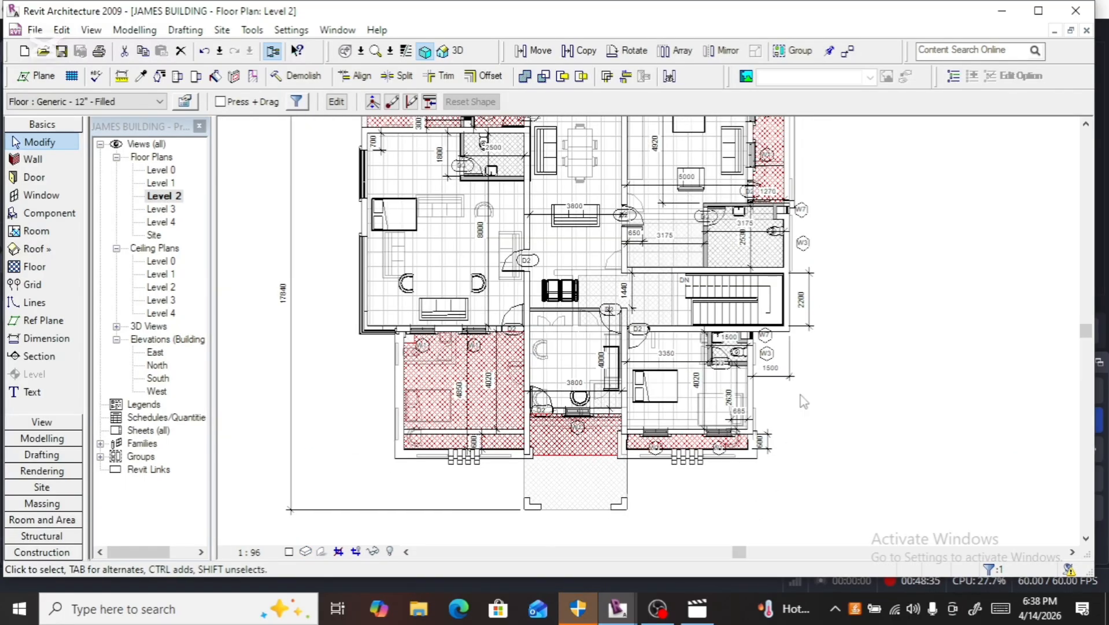
scroll(792, 275, up, 8)
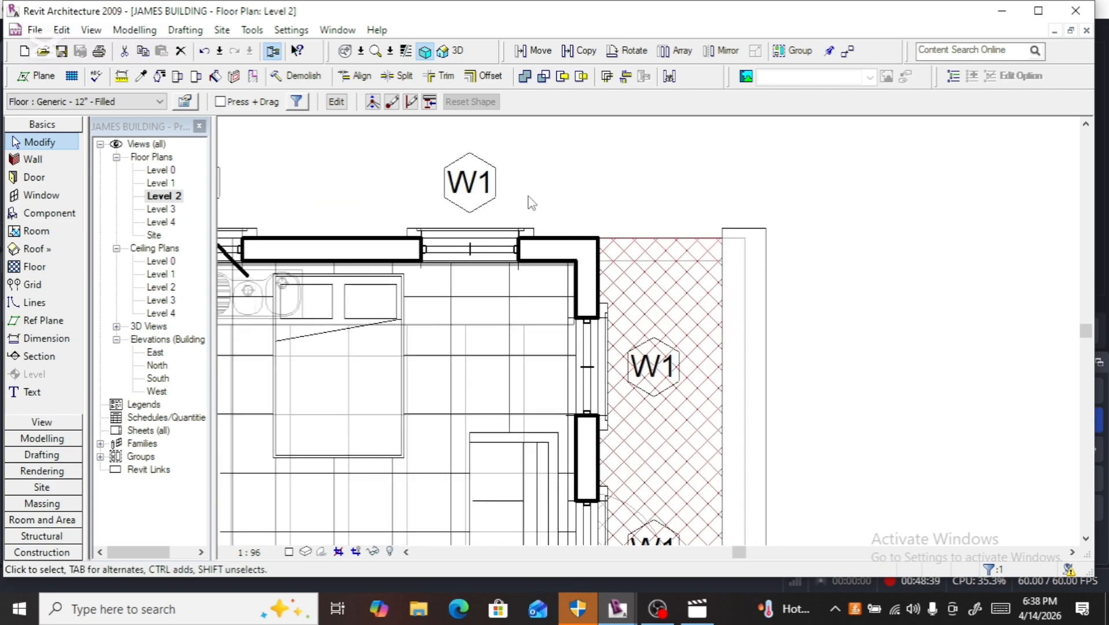
click(336, 101)
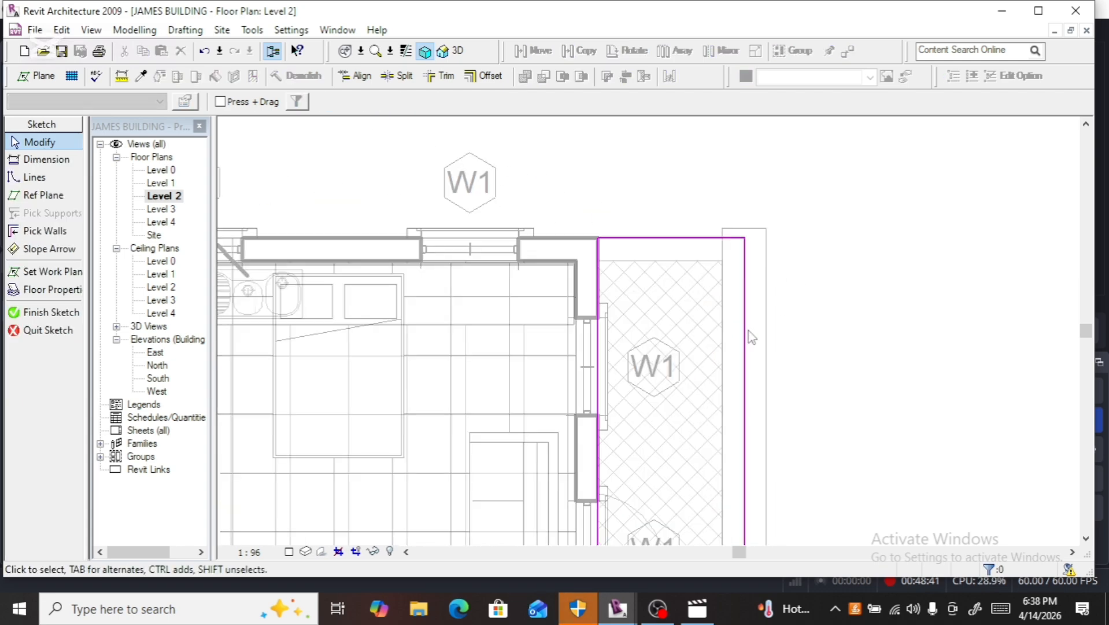
Step: Move the side balcony's outer and end slab boundary lines inward to the inner faces of the surrounding walls
click(746, 368)
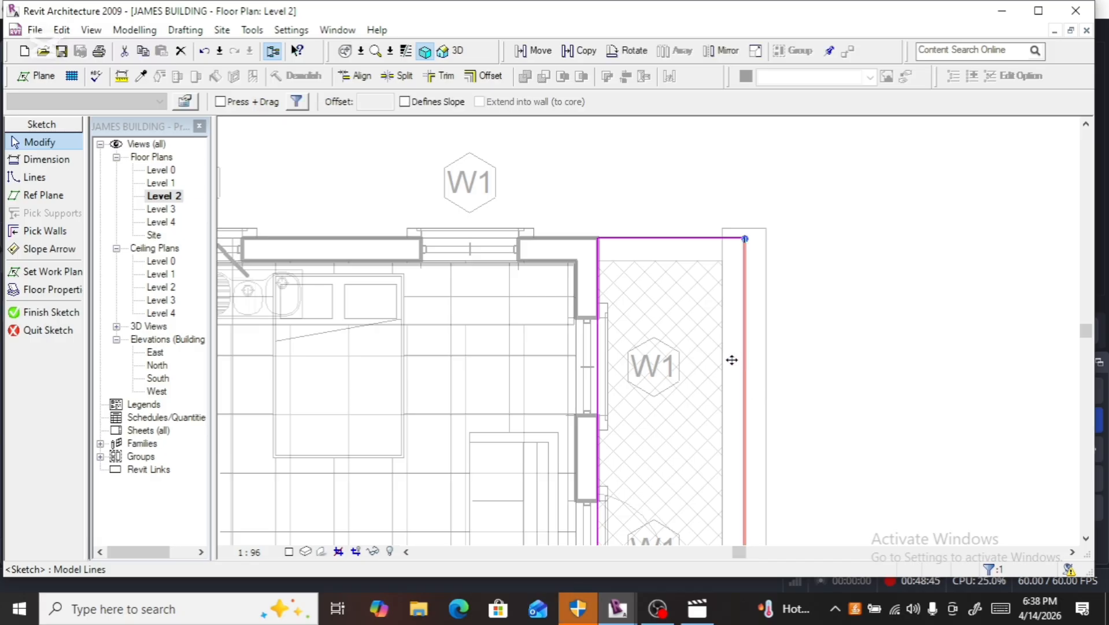
drag(727, 360, 723, 370)
scroll(735, 336, down, 3)
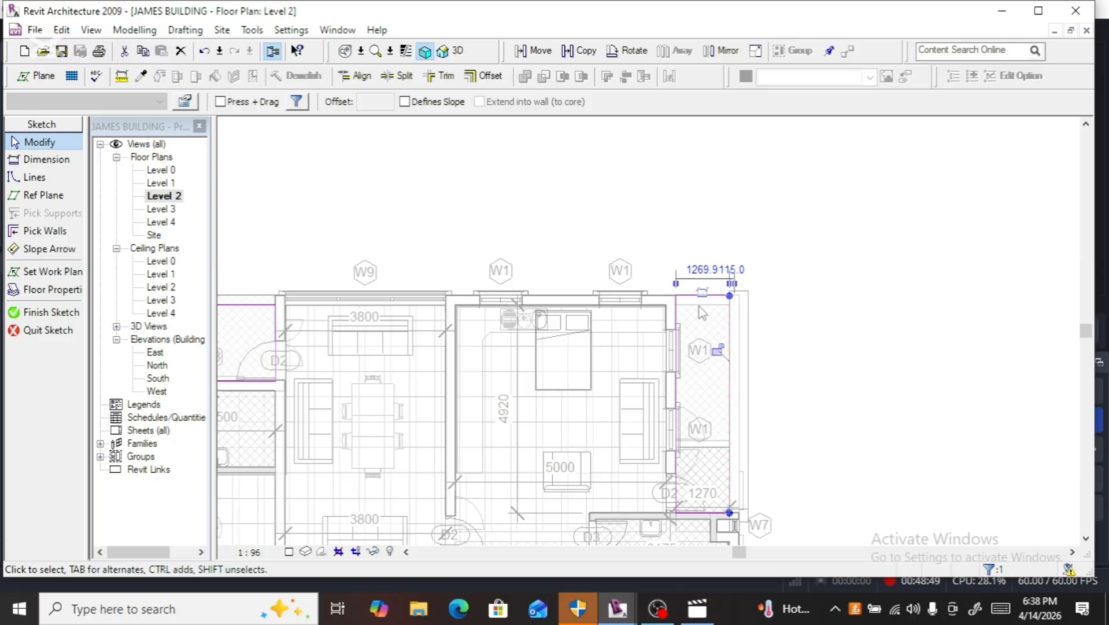
scroll(686, 297, up, 3)
drag(687, 299, 701, 322)
scroll(701, 322, down, 3)
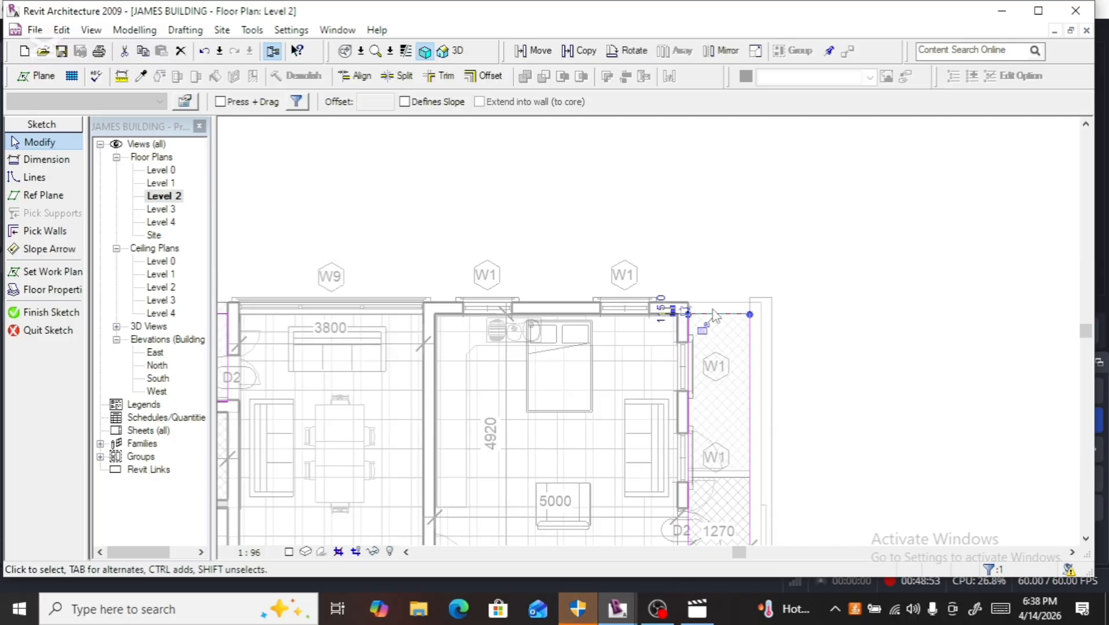
Step: Finish the floor boundary sketch and return to the 3D view to check the slab edge under the frame
scroll(411, 216, down, 4)
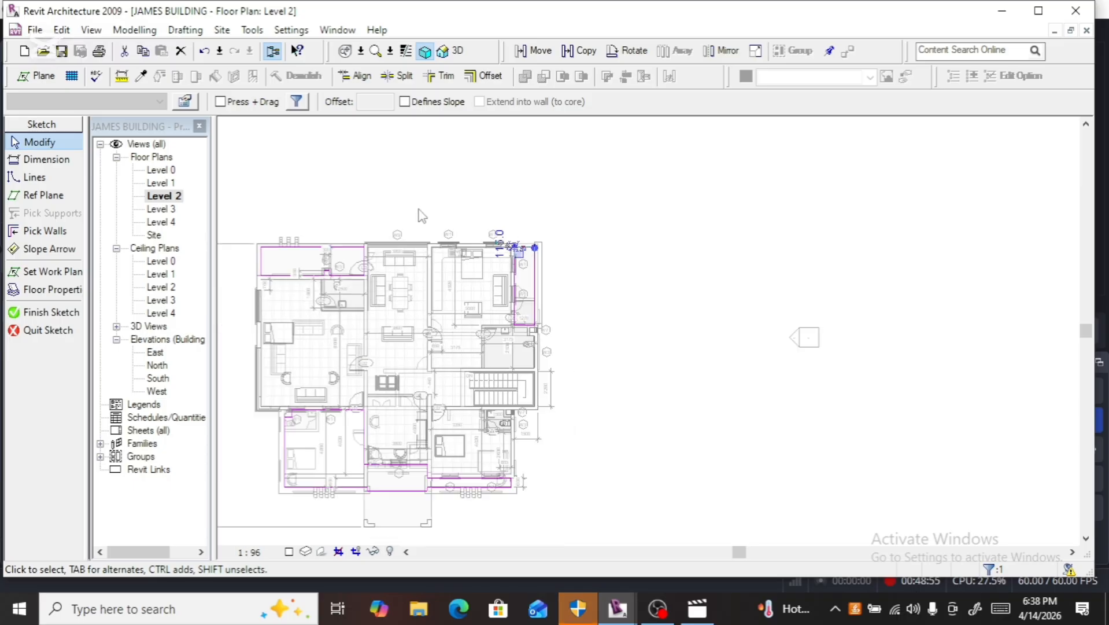
scroll(284, 262, up, 2)
scroll(383, 285, down, 3)
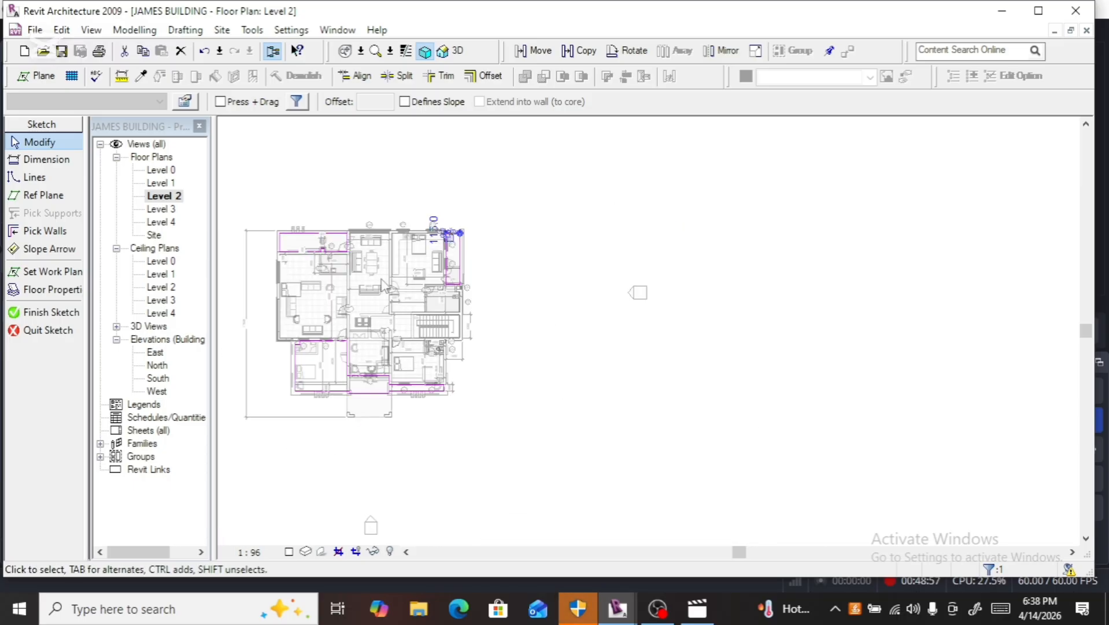
scroll(420, 423, up, 4)
scroll(489, 385, down, 3)
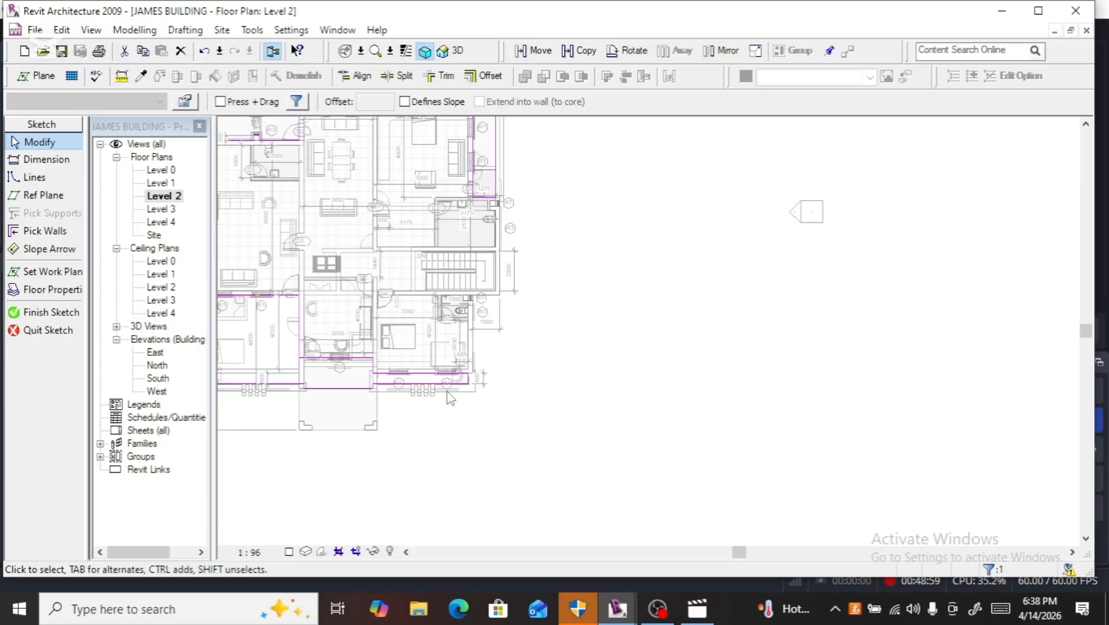
click(75, 312)
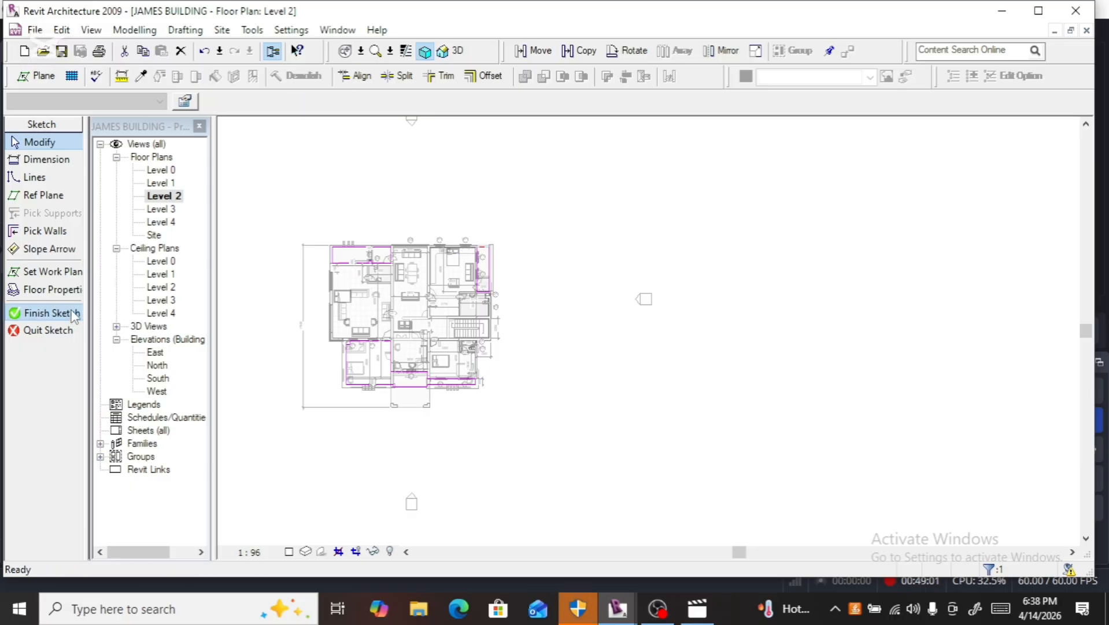
click(448, 57)
click(574, 336)
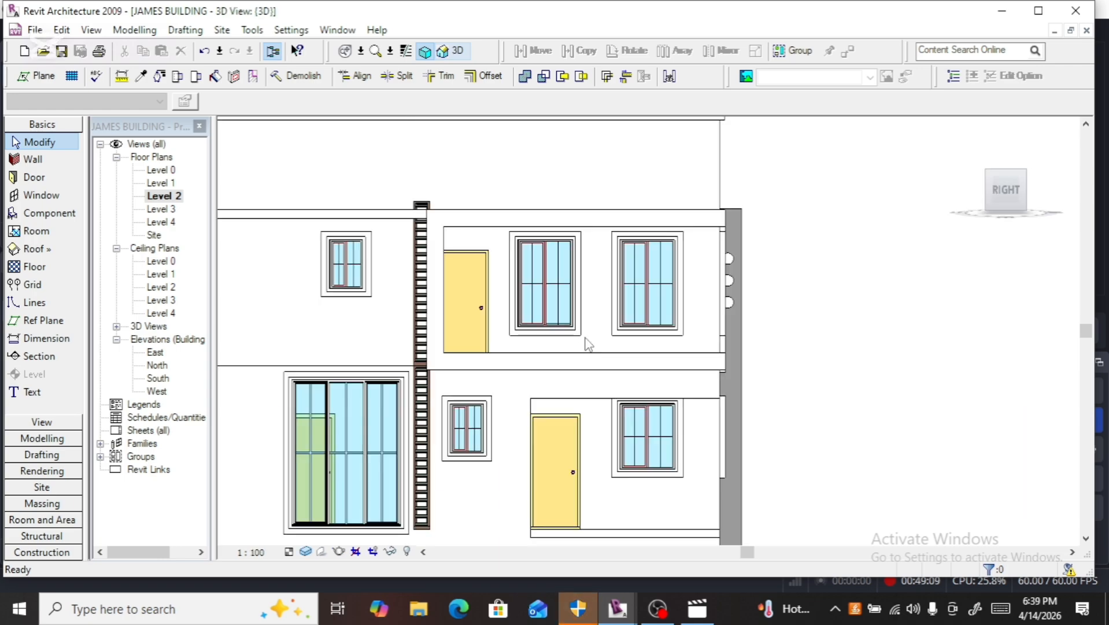
scroll(718, 379, up, 2)
scroll(717, 376, up, 2)
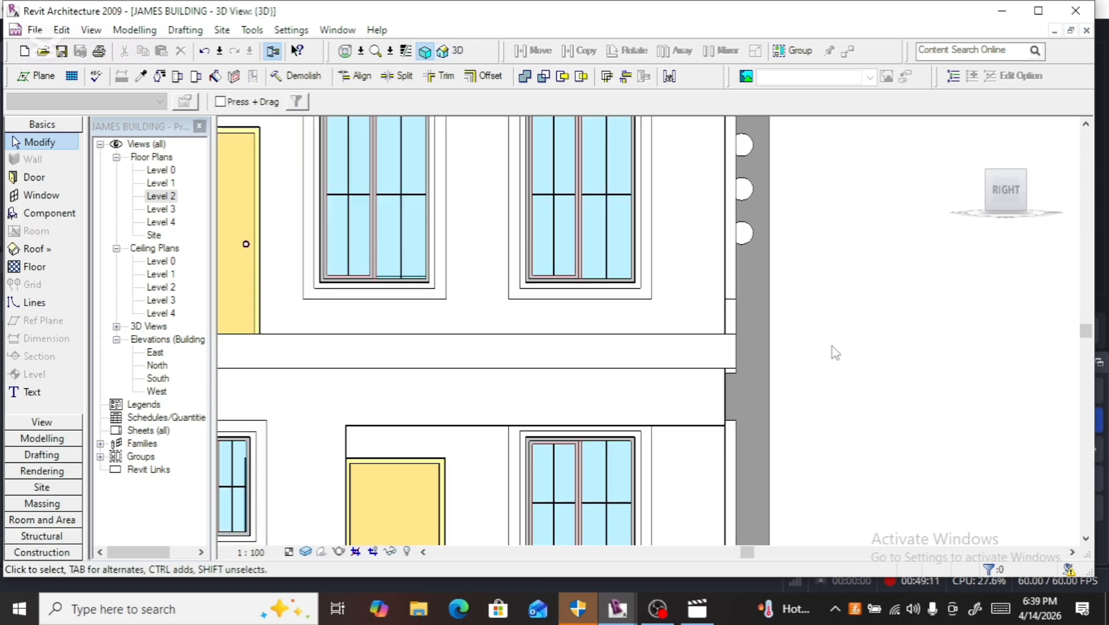
scroll(819, 371, down, 3)
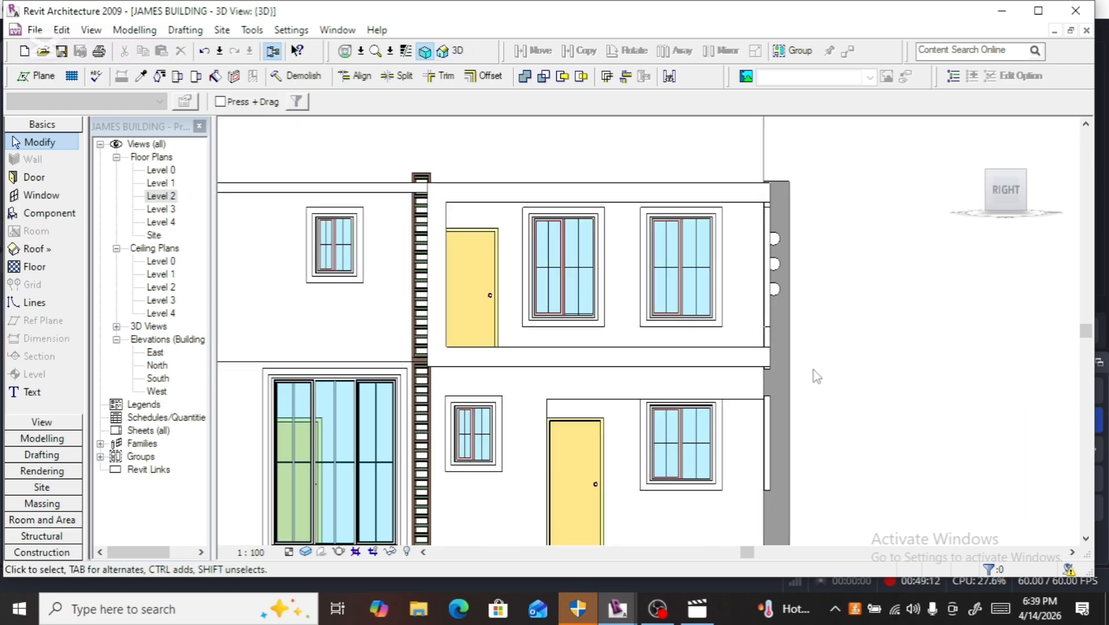
Step: Copy the upper-floor frame mass in the top view, shifting the copy along the side wall past the building's back corner
click(553, 370)
scroll(781, 353, down, 3)
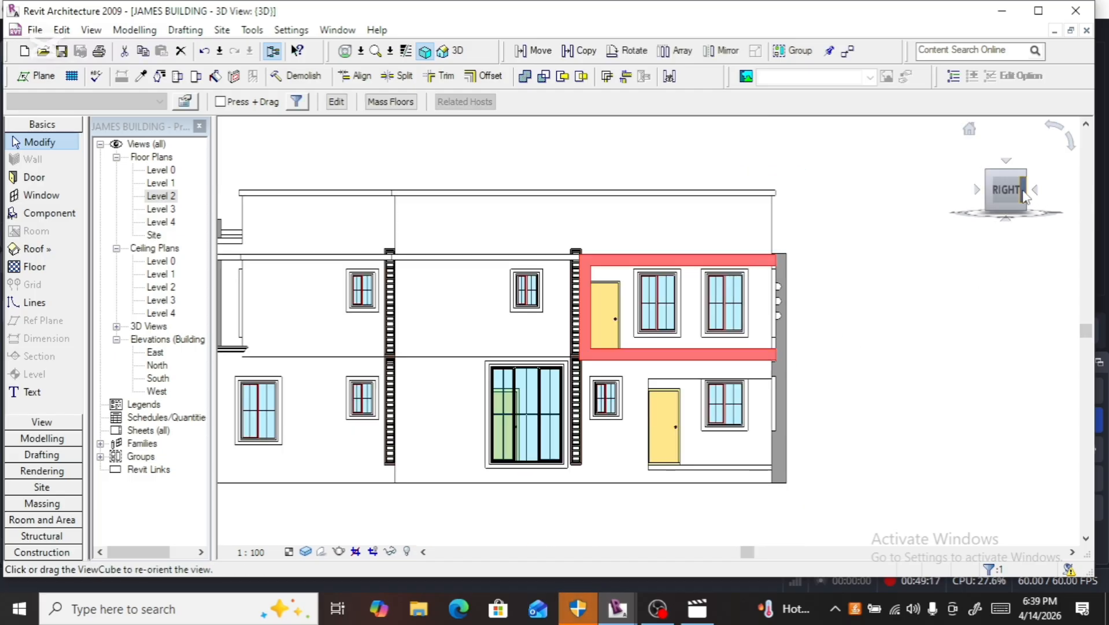
drag(1013, 194, 968, 220)
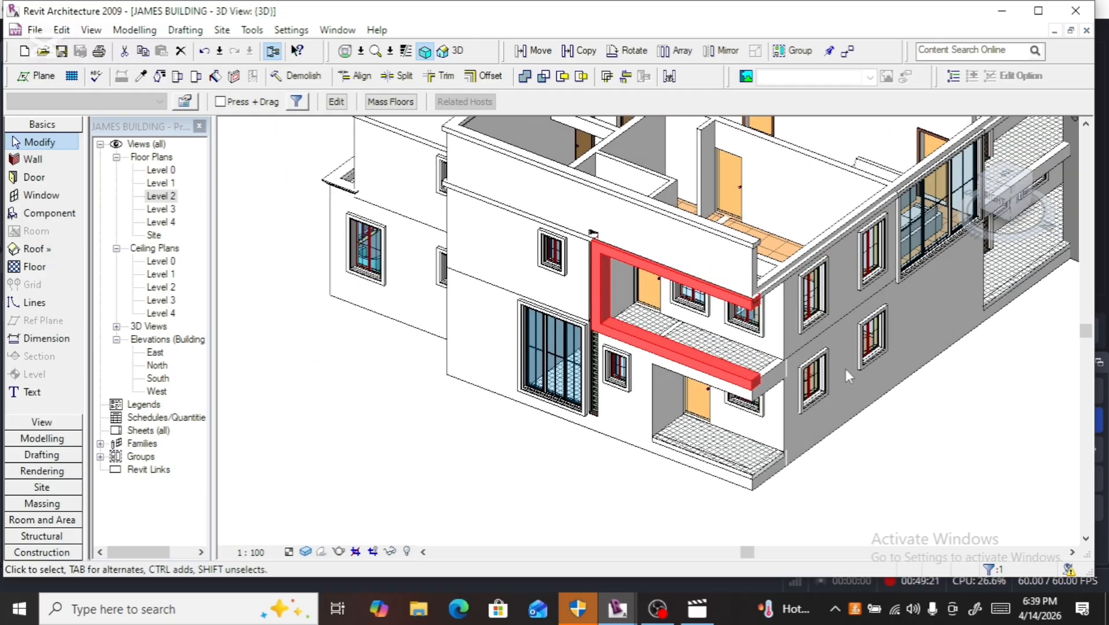
scroll(750, 382, up, 4)
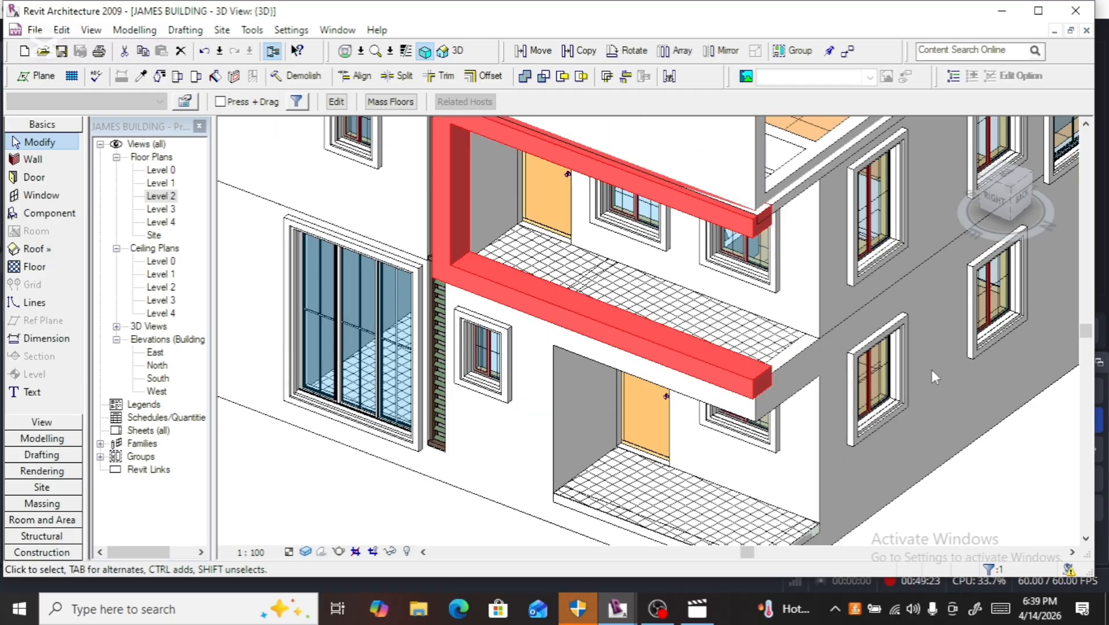
scroll(752, 364, down, 3)
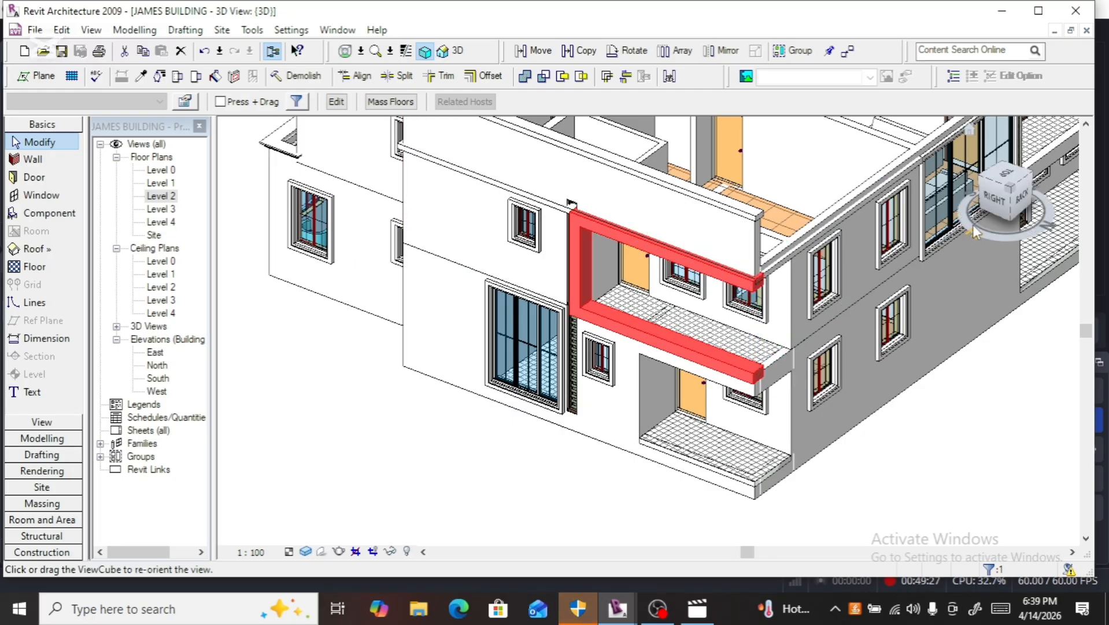
click(990, 200)
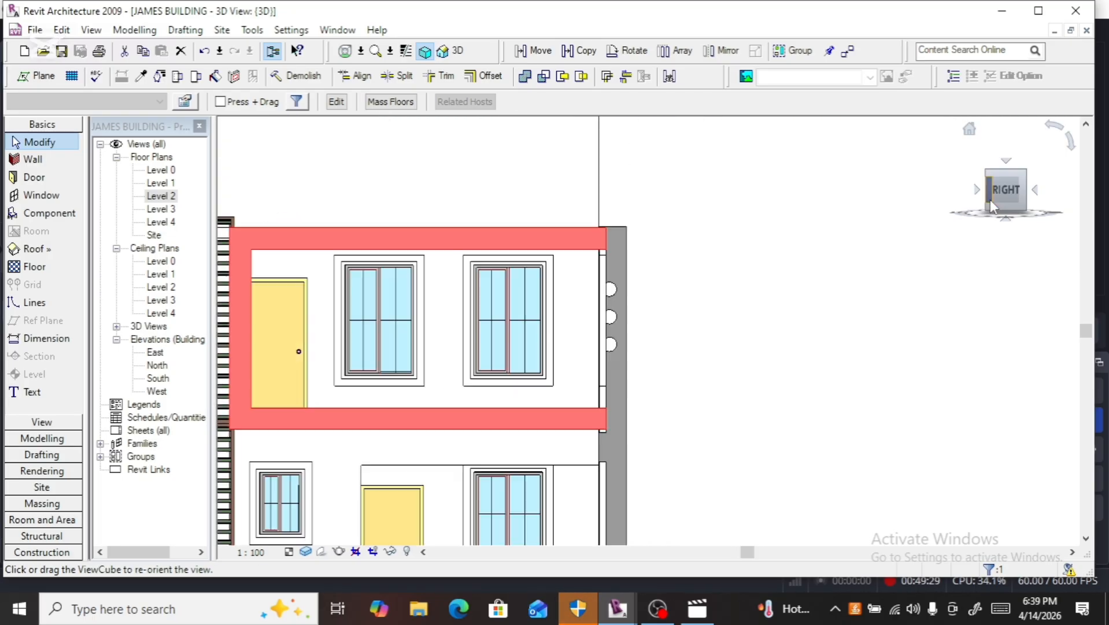
click(1008, 162)
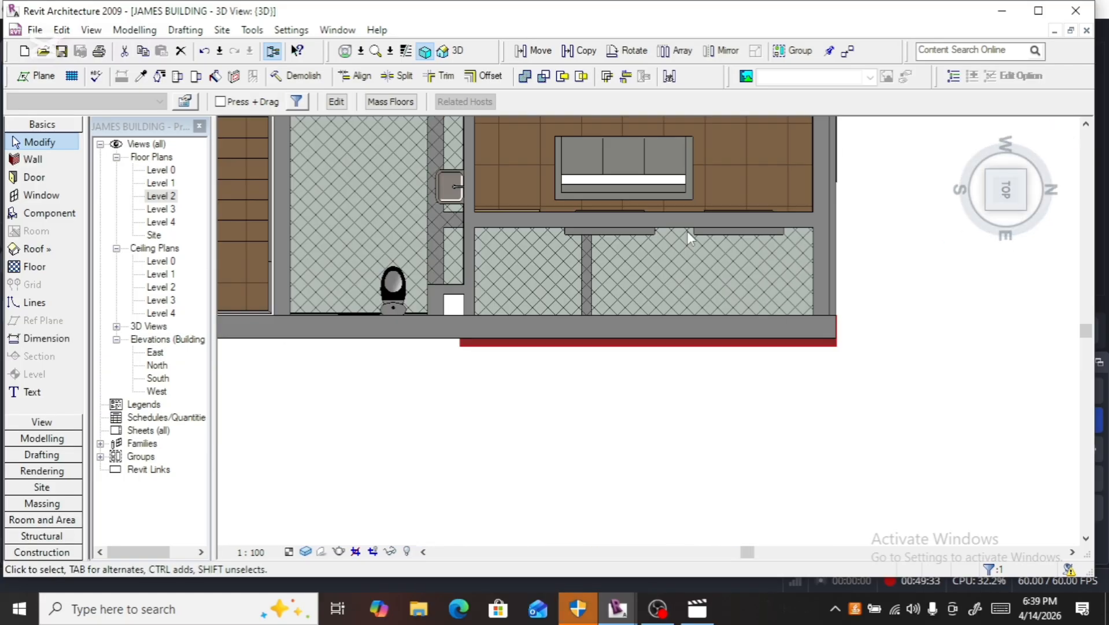
click(580, 51)
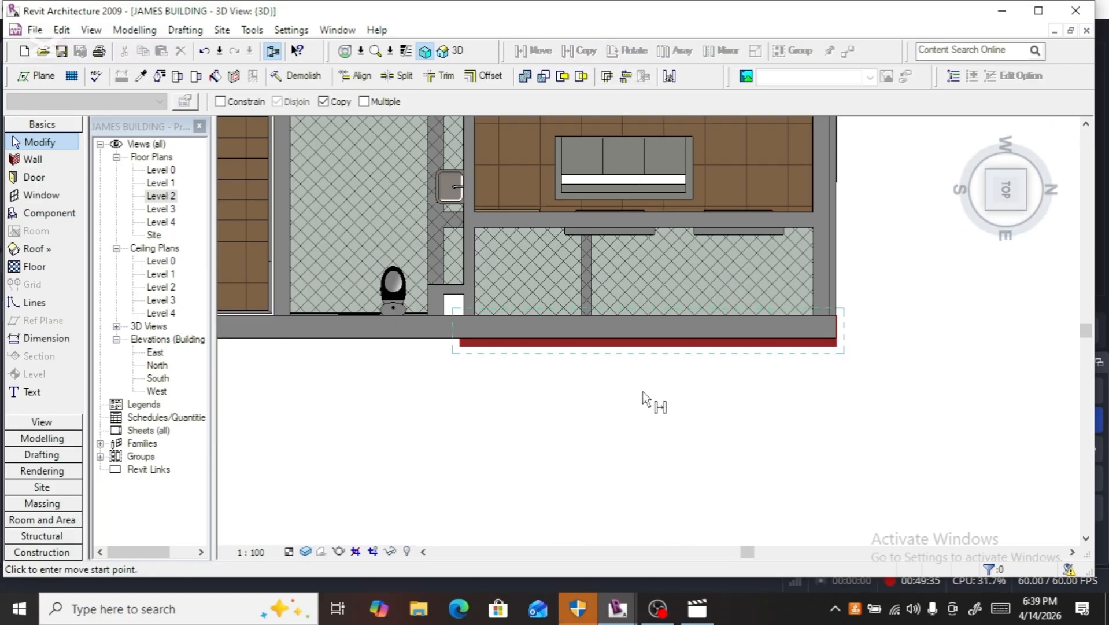
click(635, 346)
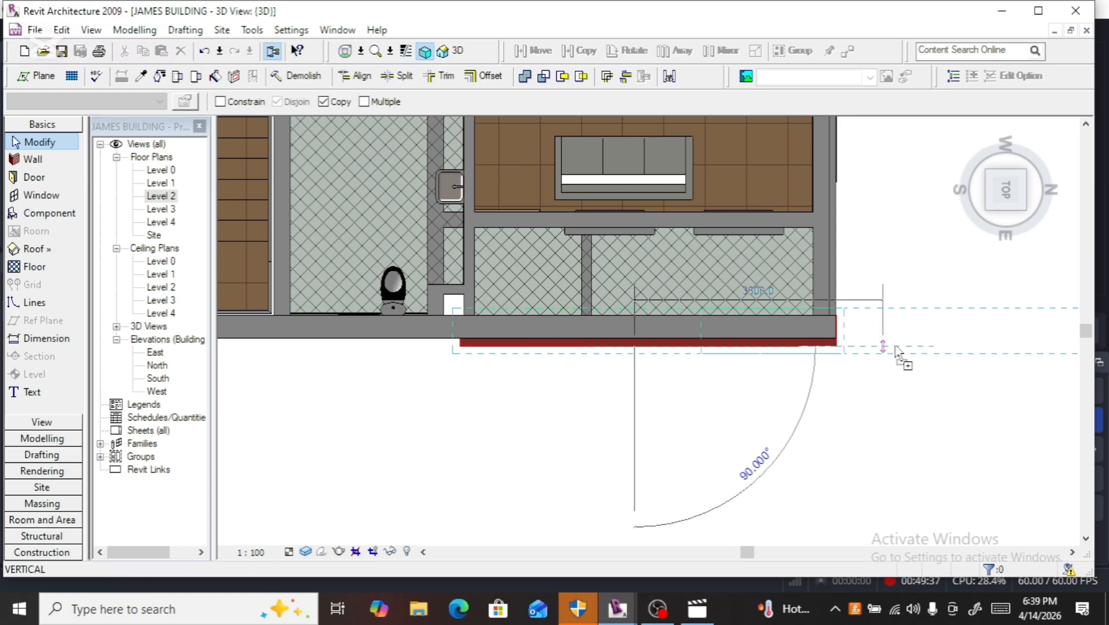
click(897, 349)
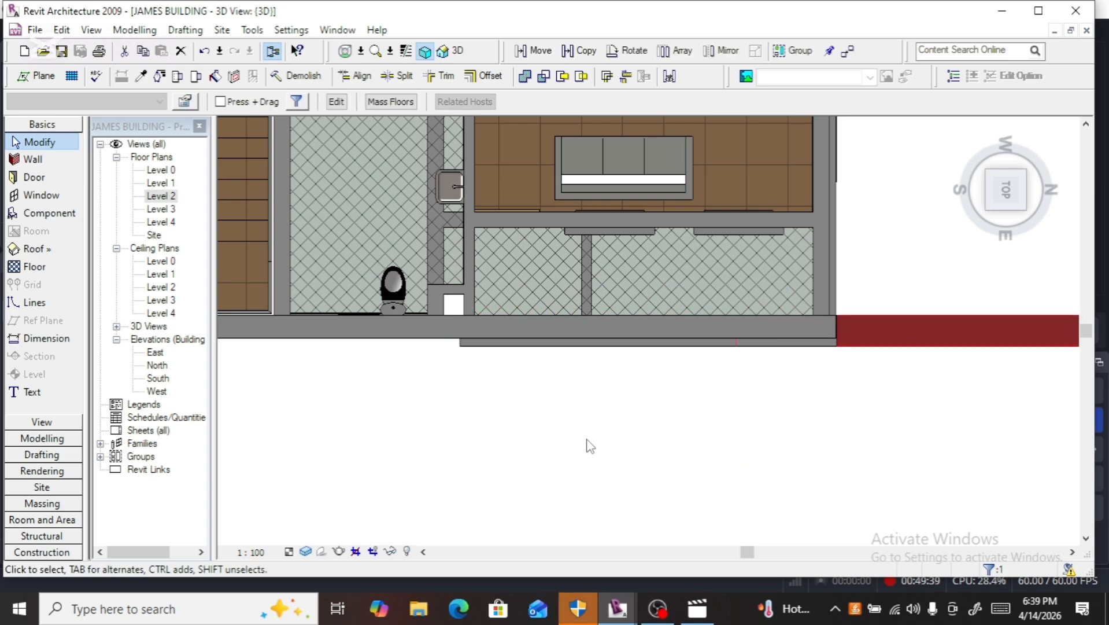
Step: Rotate the copied frame mass 90 degrees so it runs parallel to the building's back wall
scroll(588, 440, down, 2)
scroll(588, 438, down, 2)
click(628, 51)
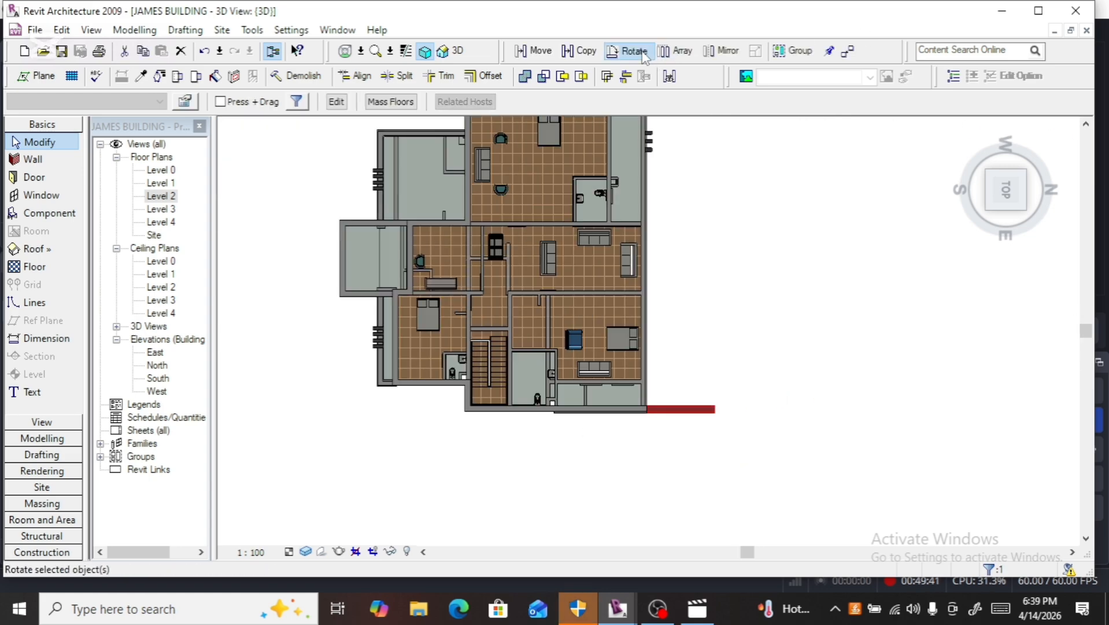
click(882, 411)
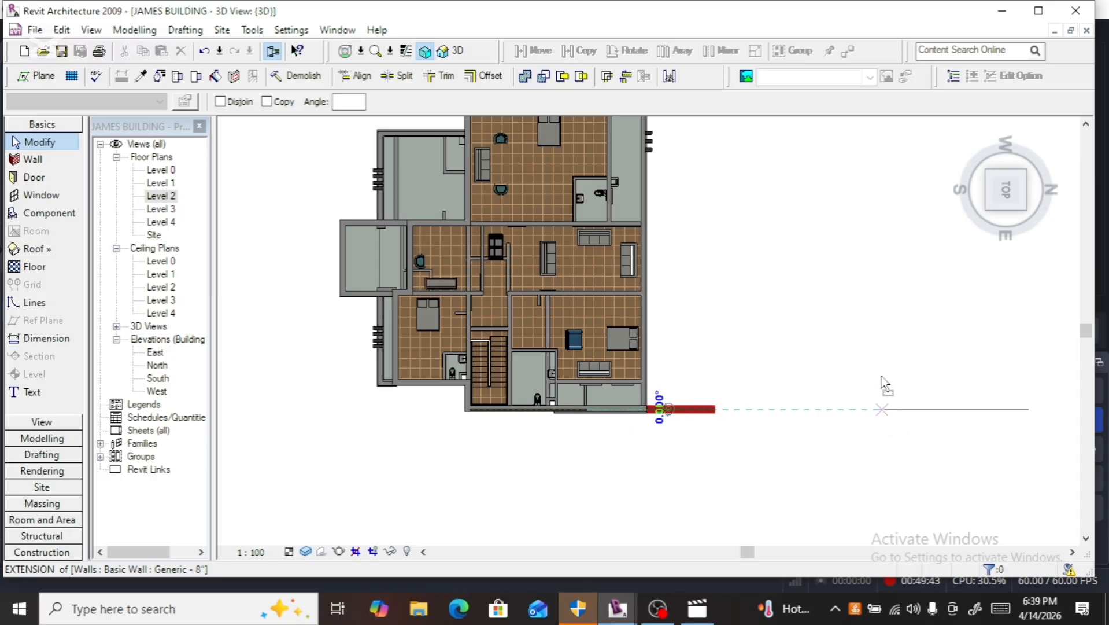
click(665, 271)
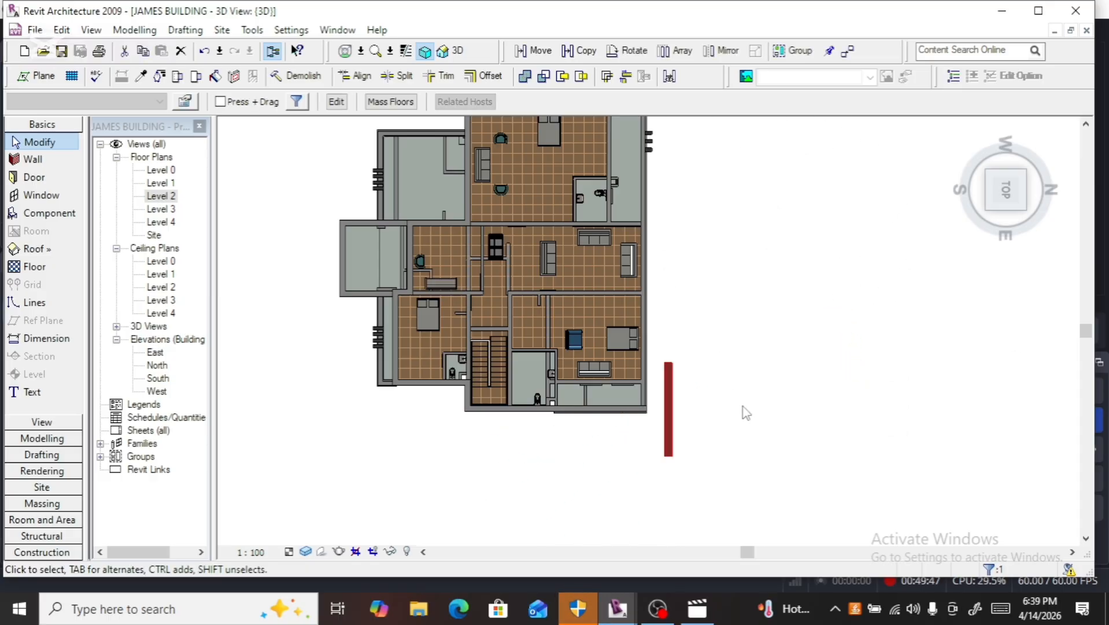
Step: Nudge the rotated frame alongside the back wall and in against the wall's outer face near the building corner
scroll(749, 410, down, 2)
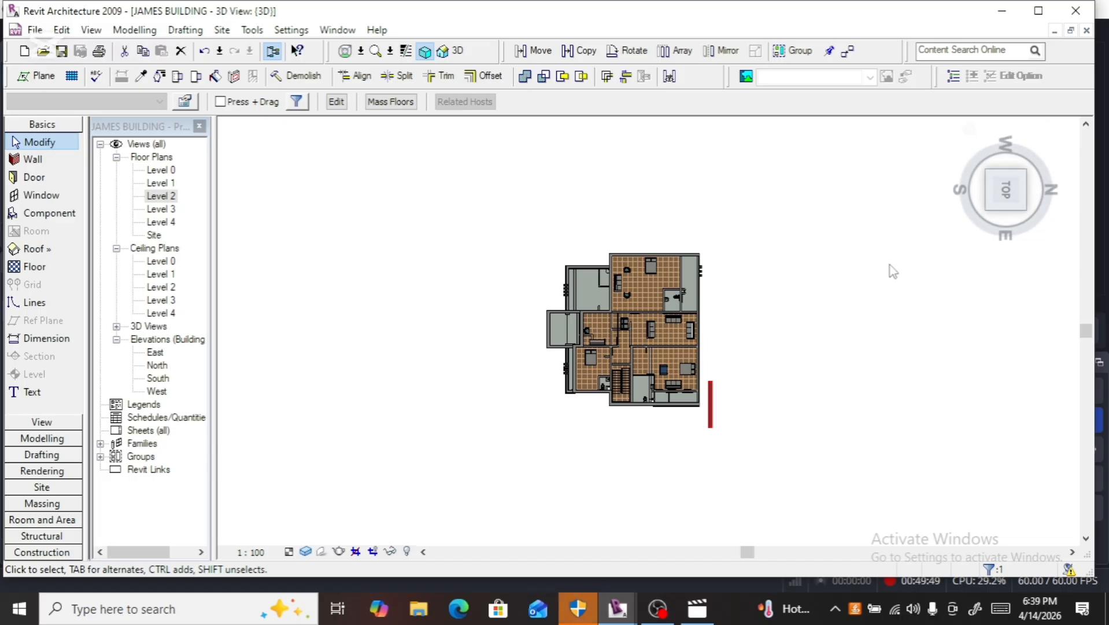
scroll(743, 437, up, 3)
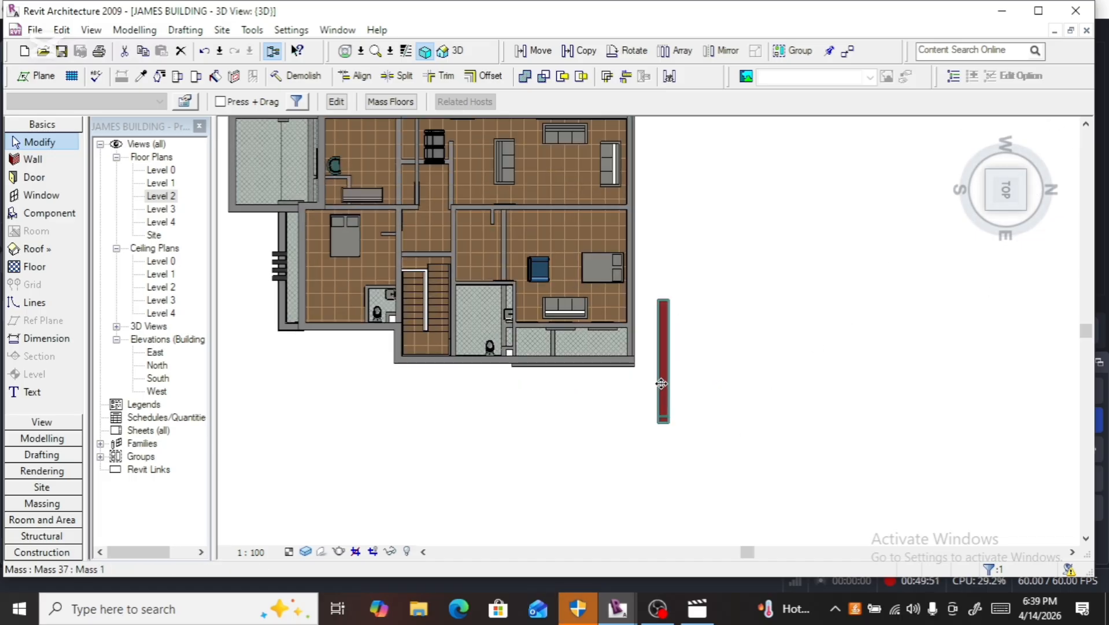
key(Up)
key(Up)
key(Up)
key(Up)
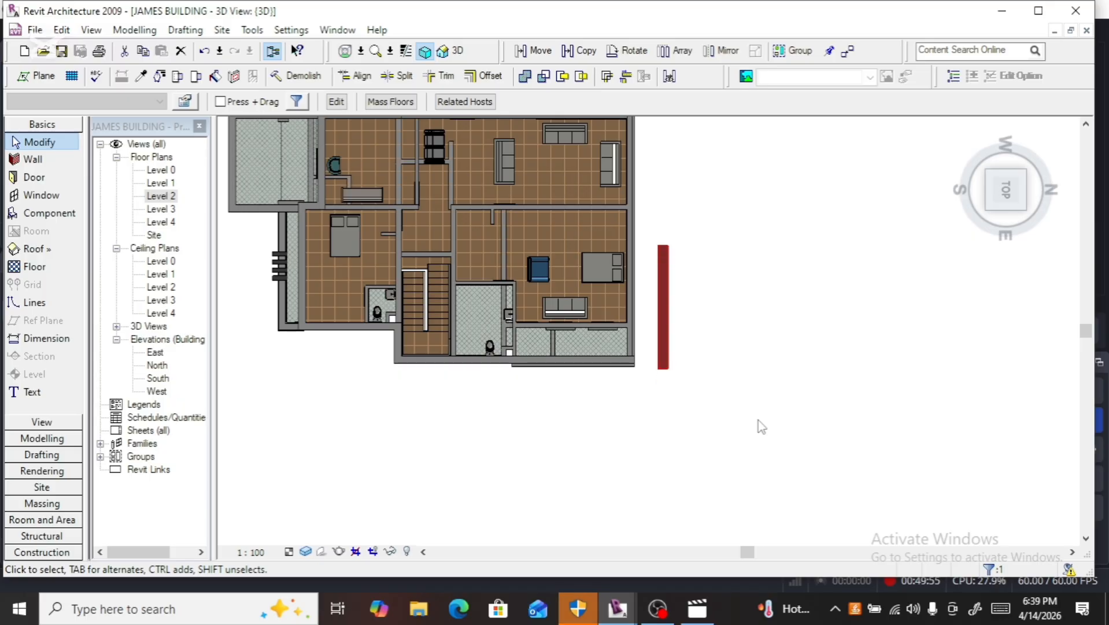
key(Left)
key(Left)
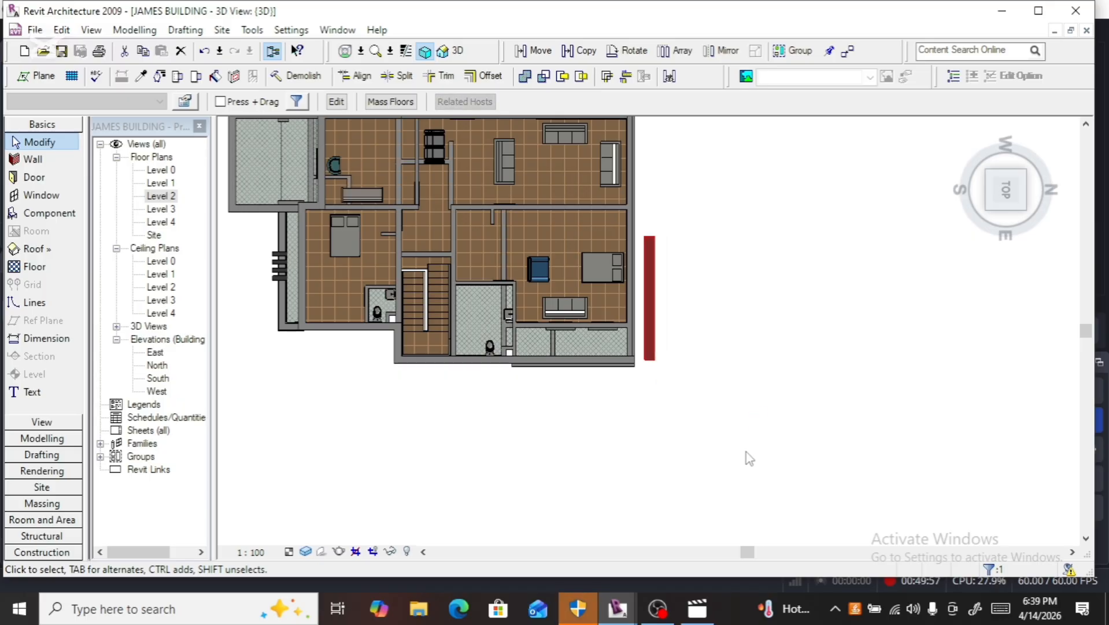
scroll(639, 372, up, 3)
key(Left)
key(Left)
key(Left)
key(Left)
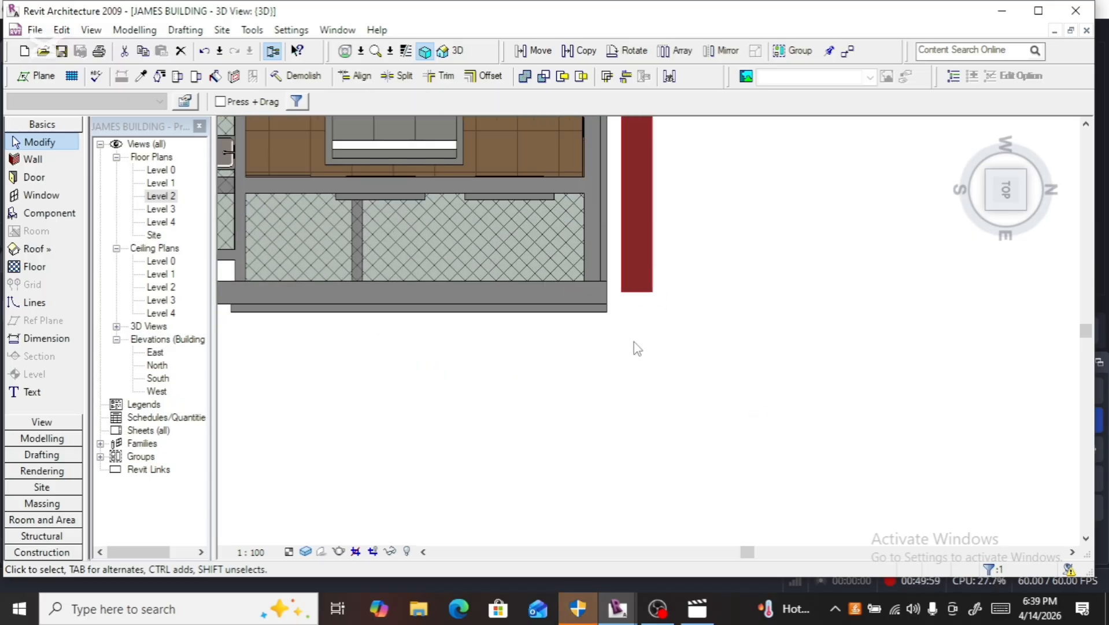
scroll(587, 266, up, 3)
key(Left)
key(Left)
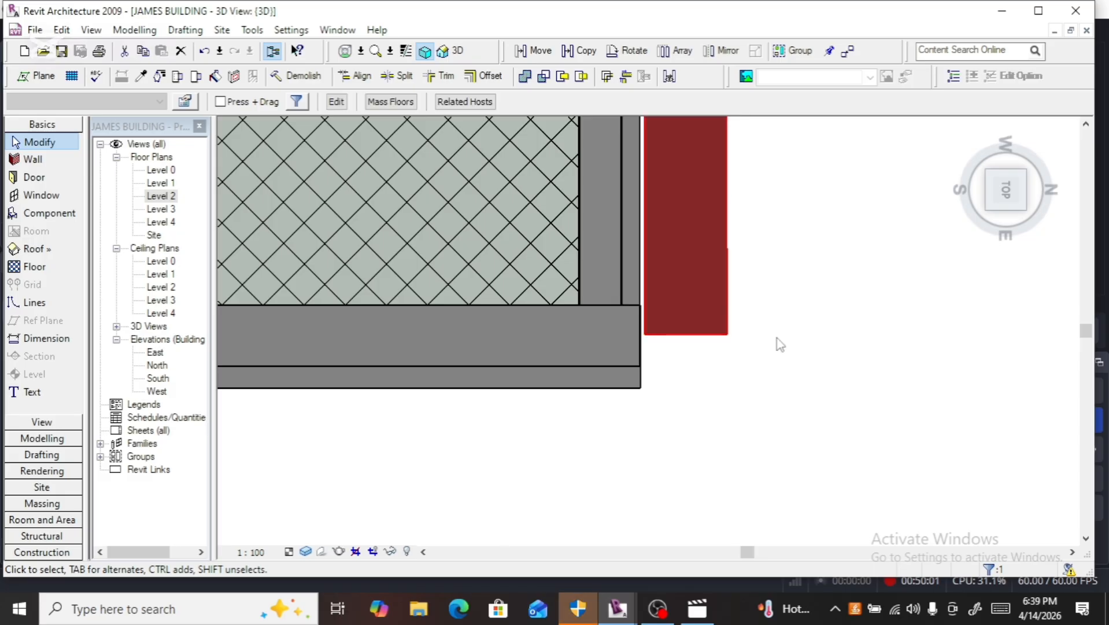
Step: Nudge the rotated frame along the back wall until its end lines up with the first frame's outer edge, closing the gap between them
scroll(752, 346, up, 2)
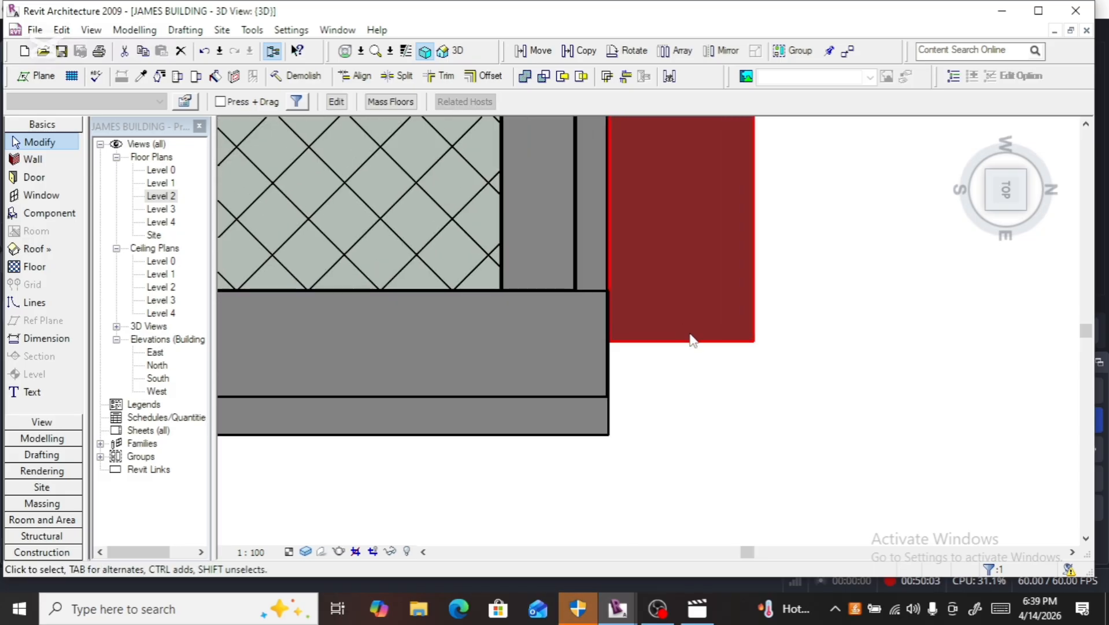
scroll(649, 352, up, 2)
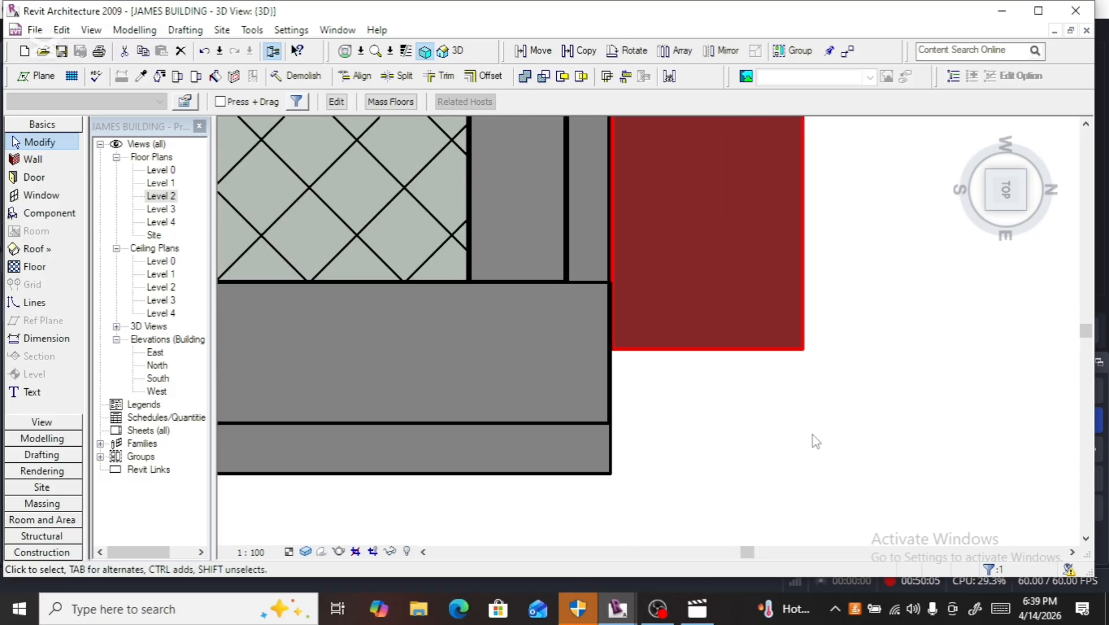
key(Down)
key(Down)
key(Down)
key(Down)
key(Down)
key(Down)
key(Down)
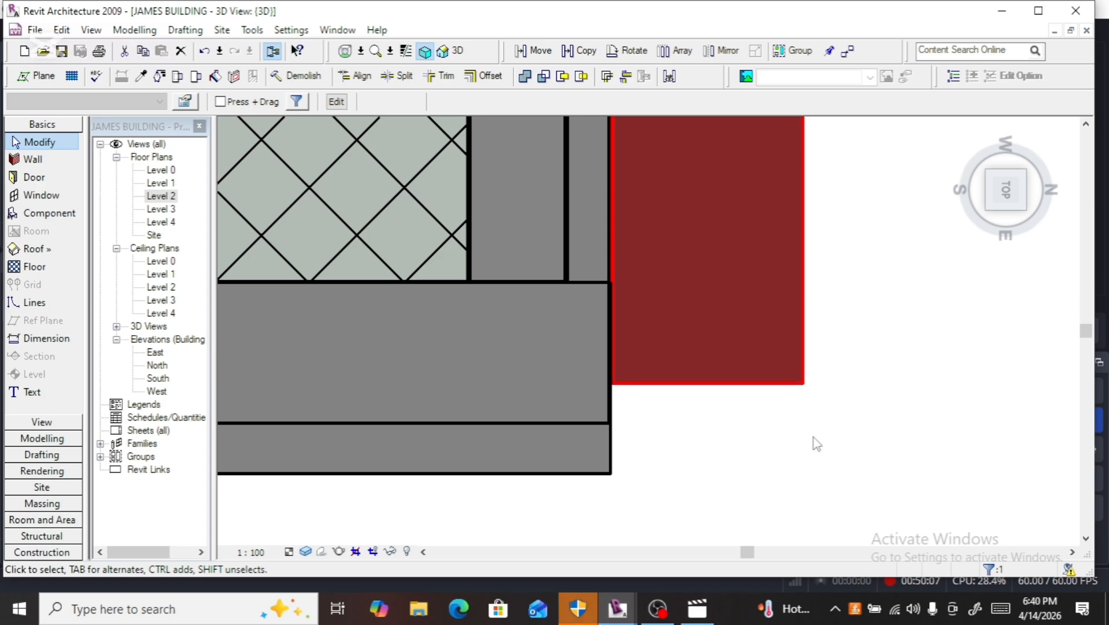
key(Down)
key(Down)
key(Down)
key(Down)
key(Down)
key(Down)
key(Down)
key(Down)
key(Down)
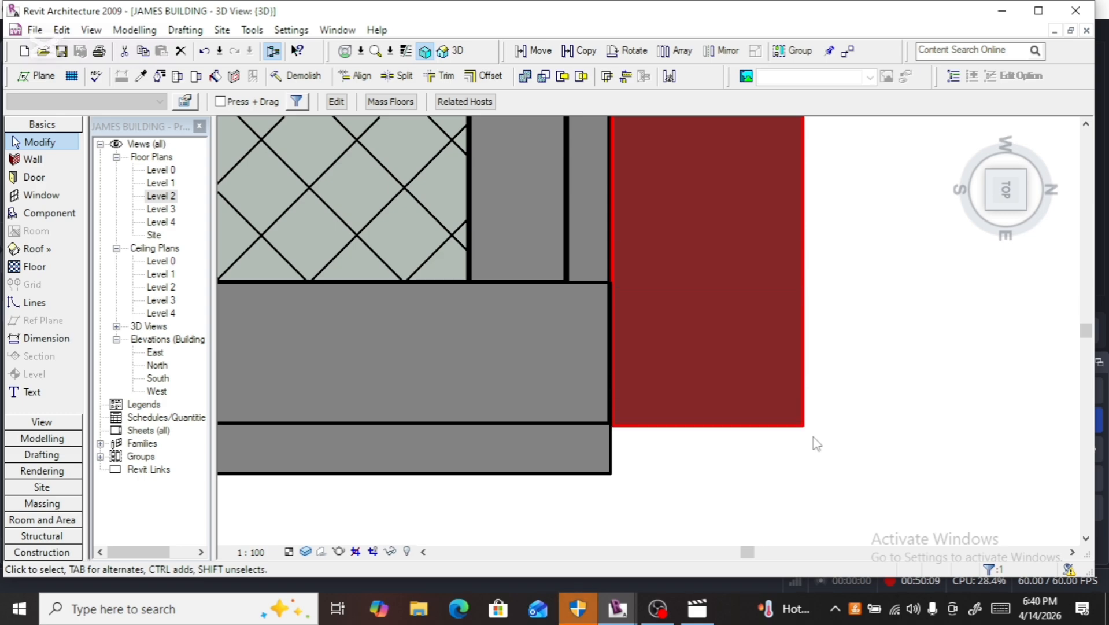
key(Down)
key(Left)
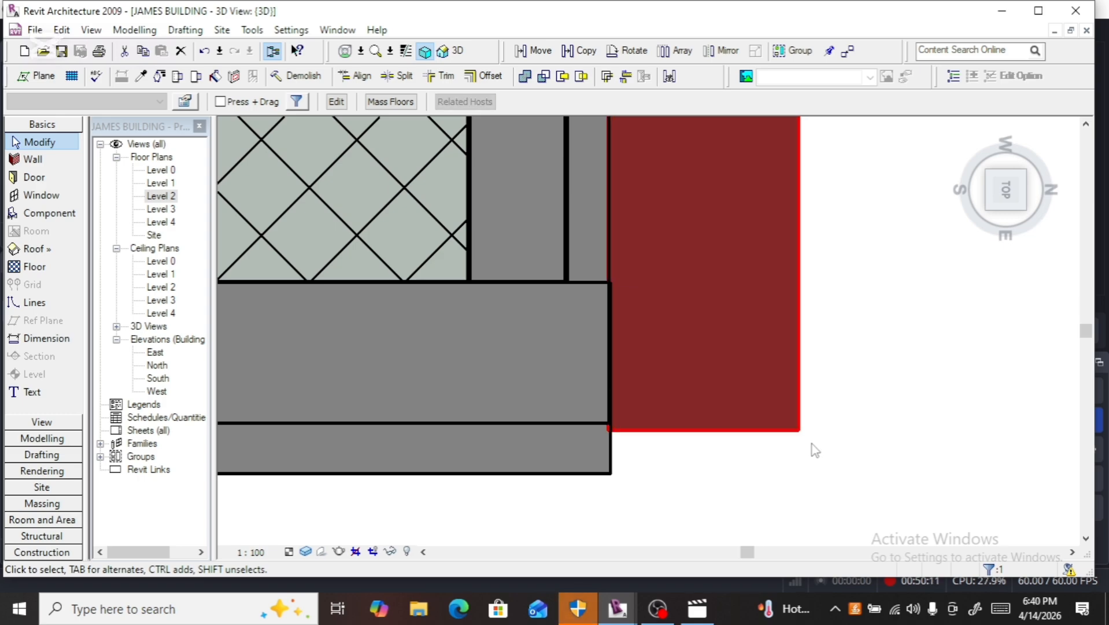
key(Down)
key(Down)
key(Down)
key(Down)
key(Down)
key(Down)
key(Down)
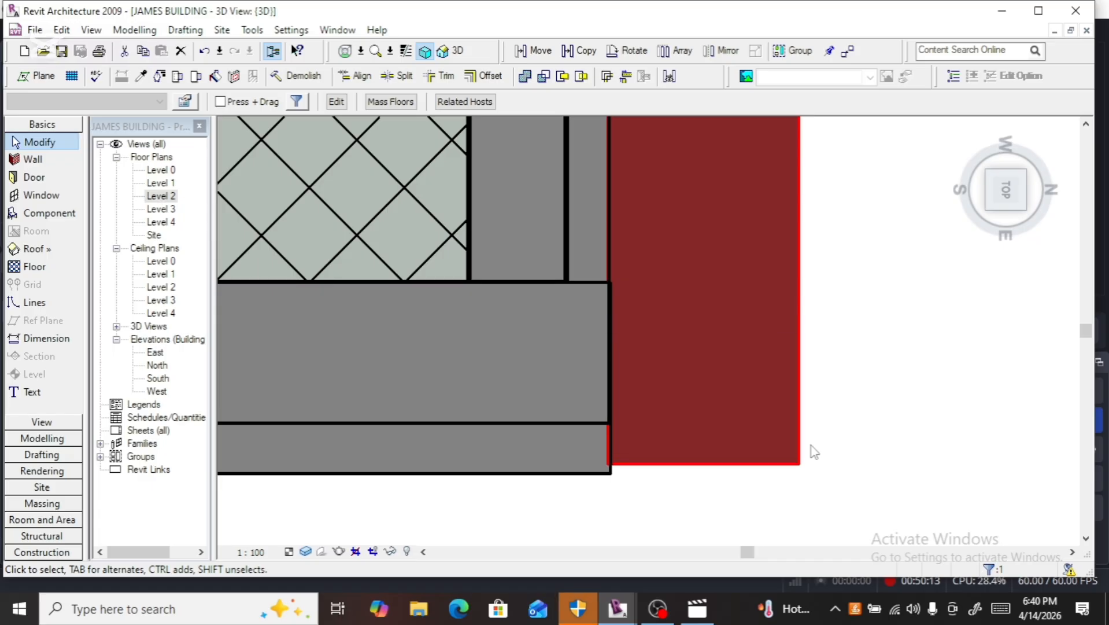
key(Down)
key(Down)
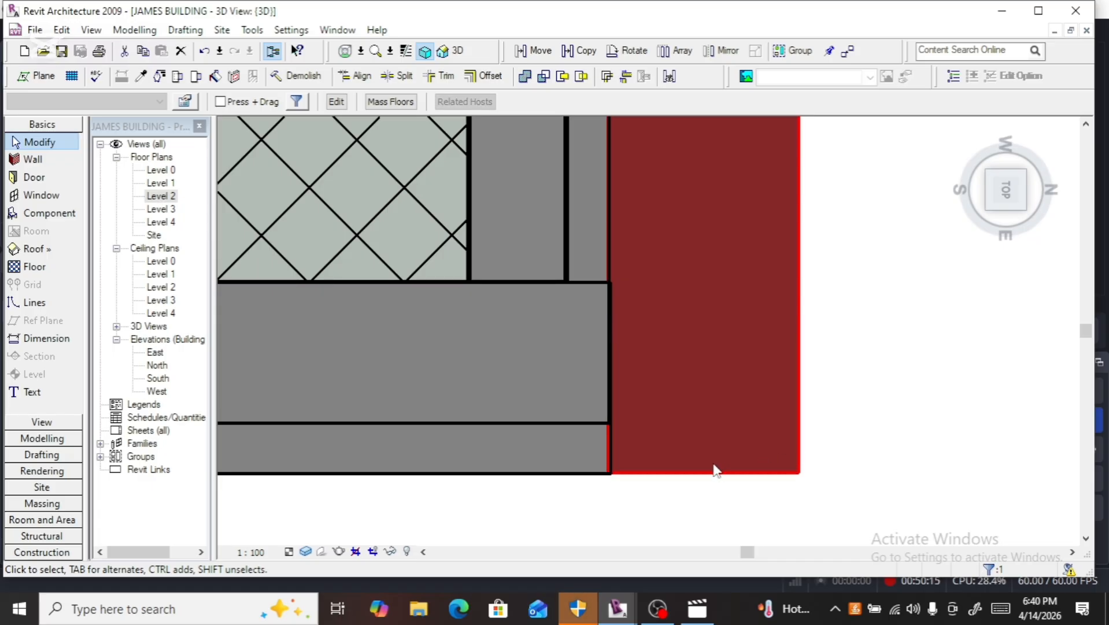
scroll(613, 480, up, 6)
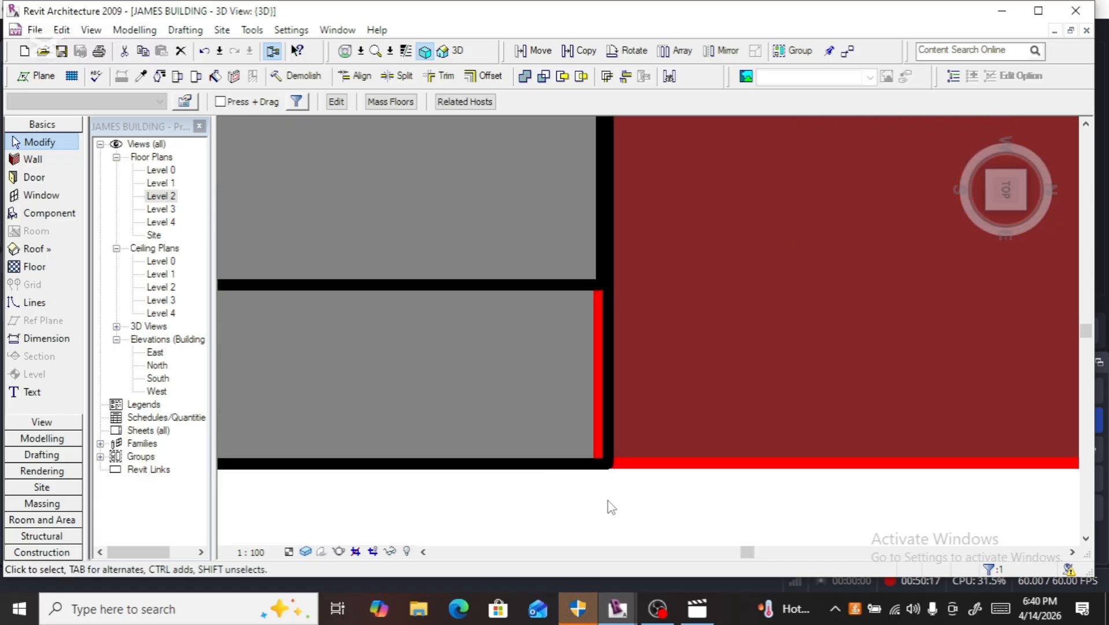
scroll(605, 480, down, 3)
scroll(611, 469, down, 3)
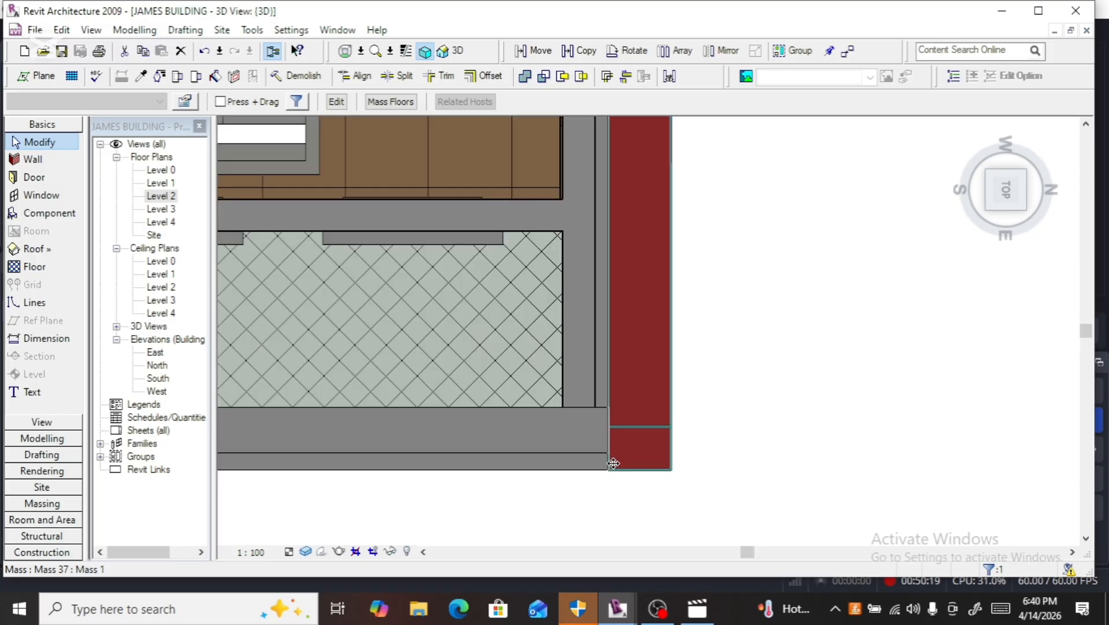
Step: Open the copied frame mass from the back view and bring its sweep's path sketch into editing
click(1040, 193)
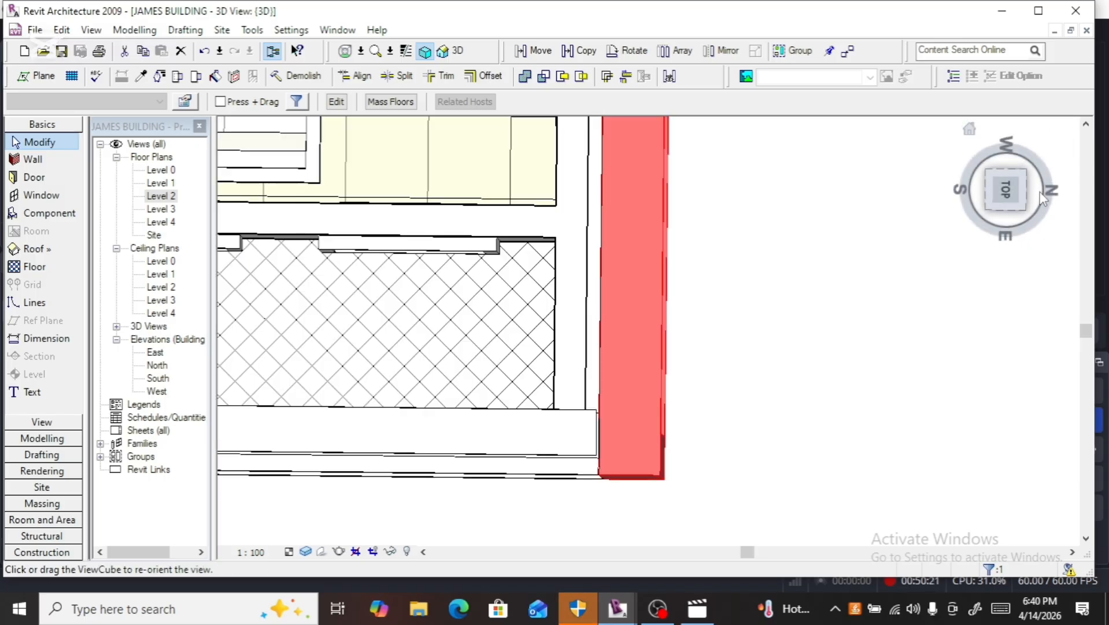
scroll(685, 334, down, 2)
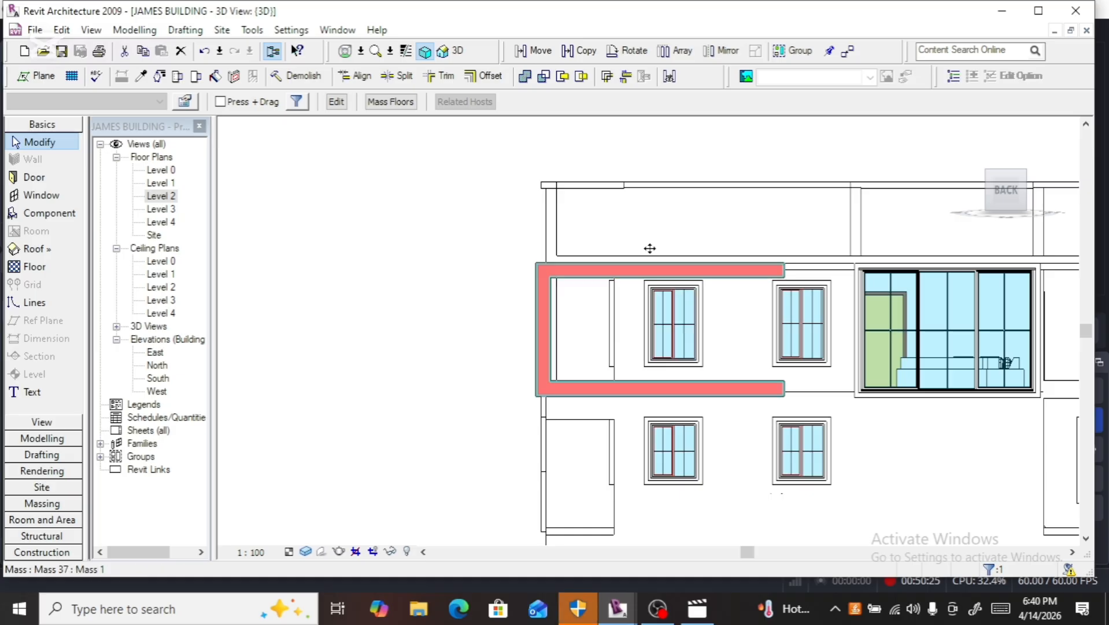
click(336, 101)
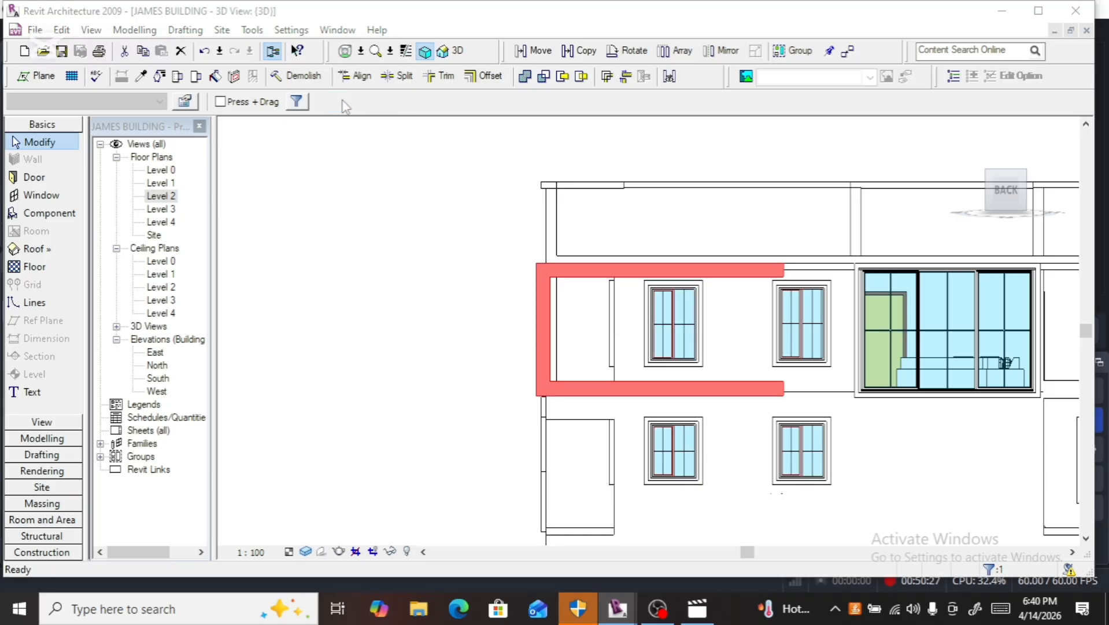
click(596, 353)
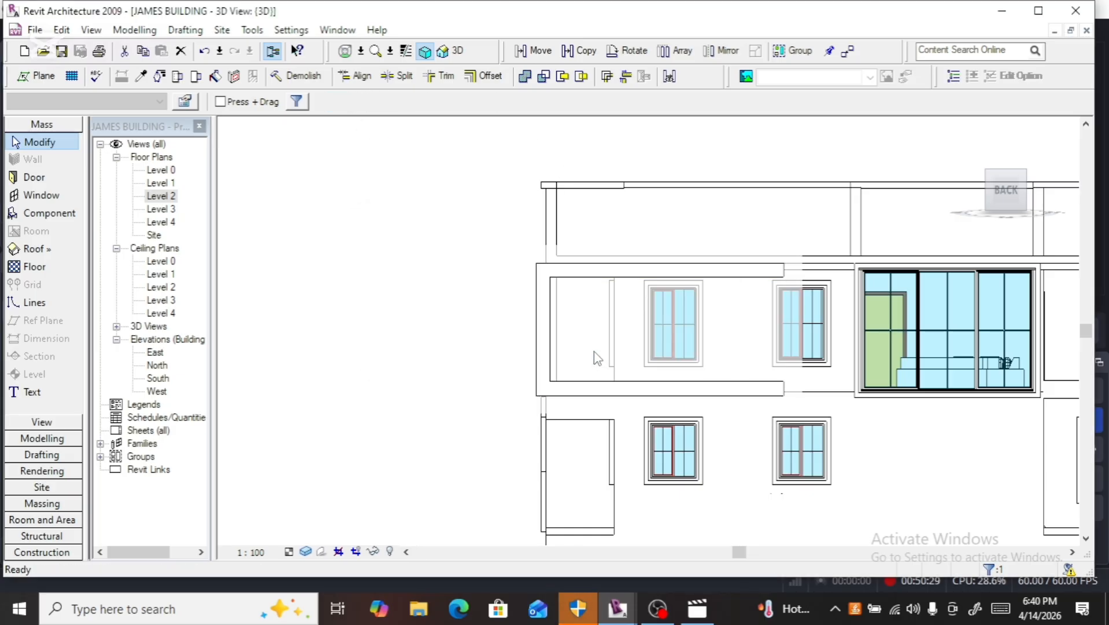
click(541, 291)
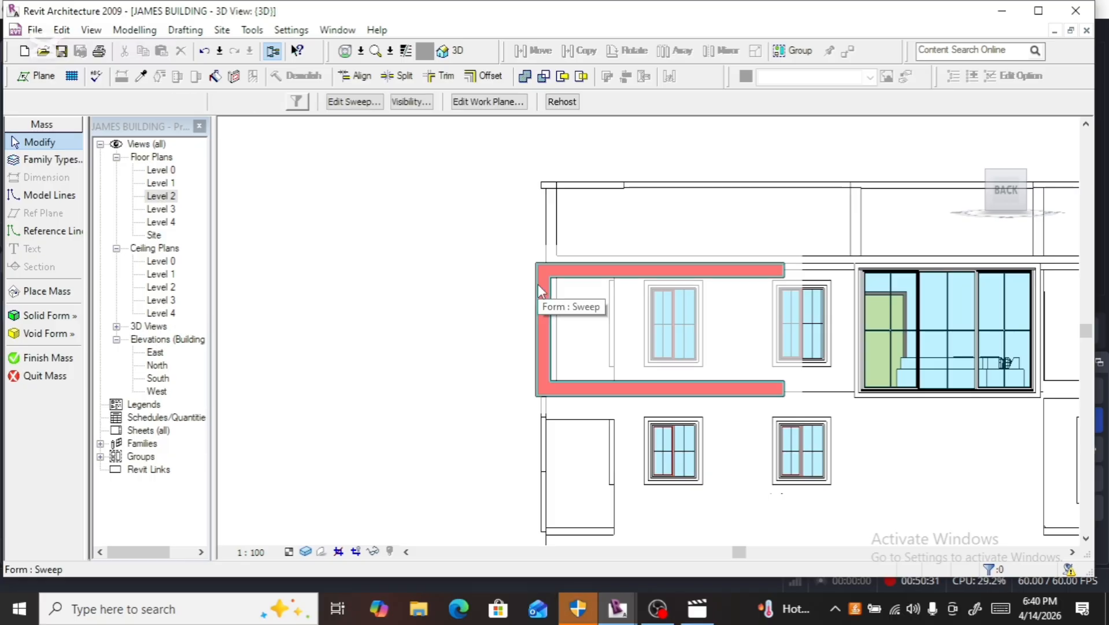
click(354, 101)
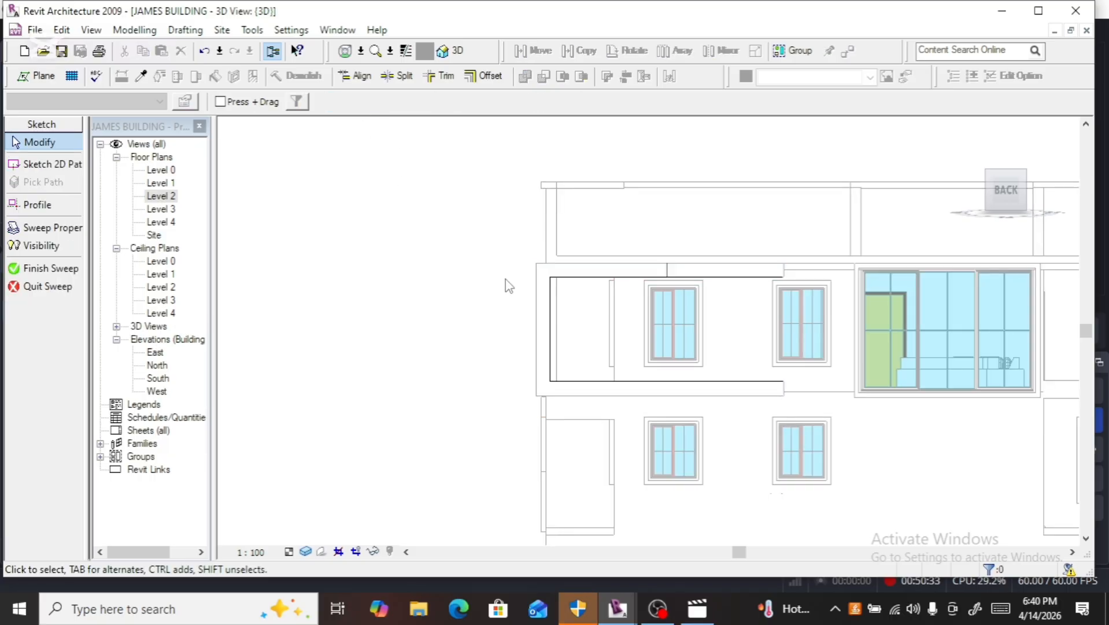
click(555, 279)
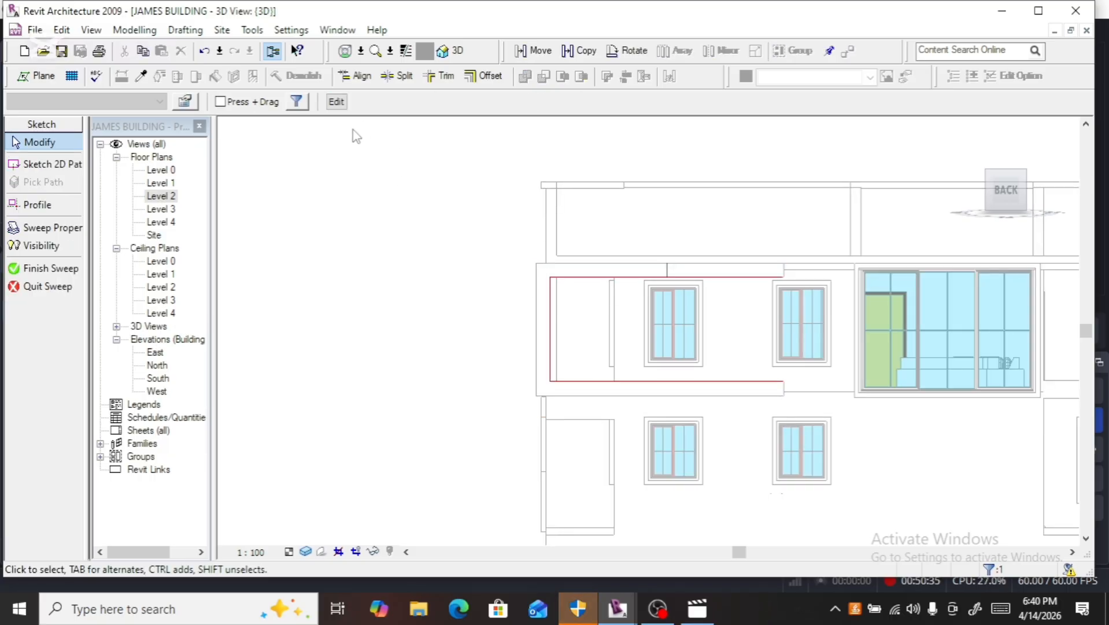
click(336, 107)
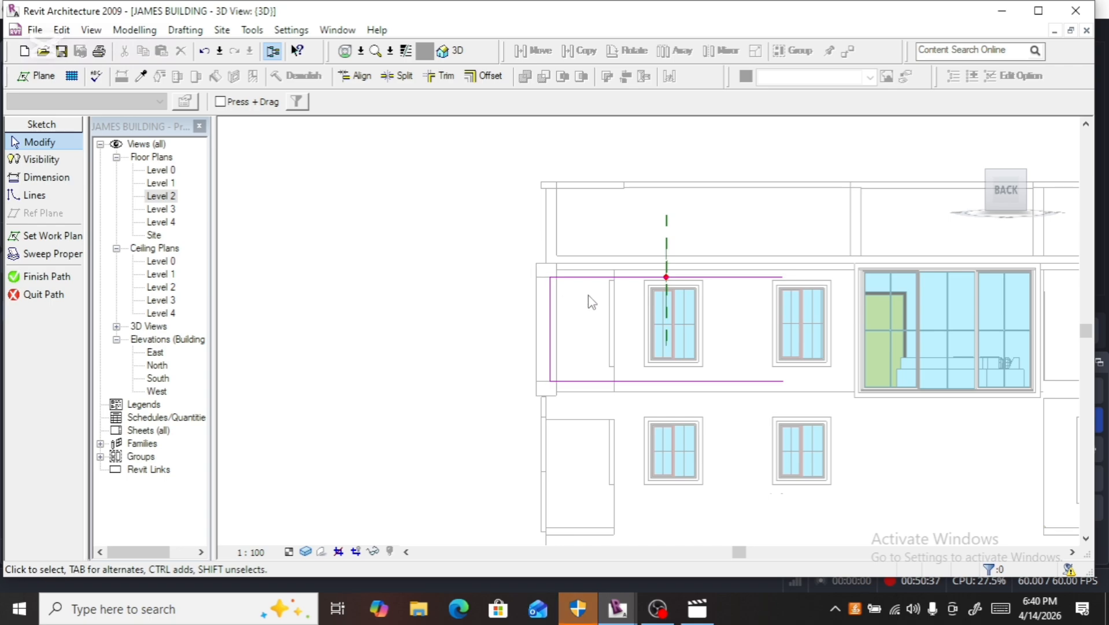
Step: Shorten the path's upper and lower horizontal lines to the balcony opening's inner edge, each about 1410 mm long
scroll(619, 309, up, 2)
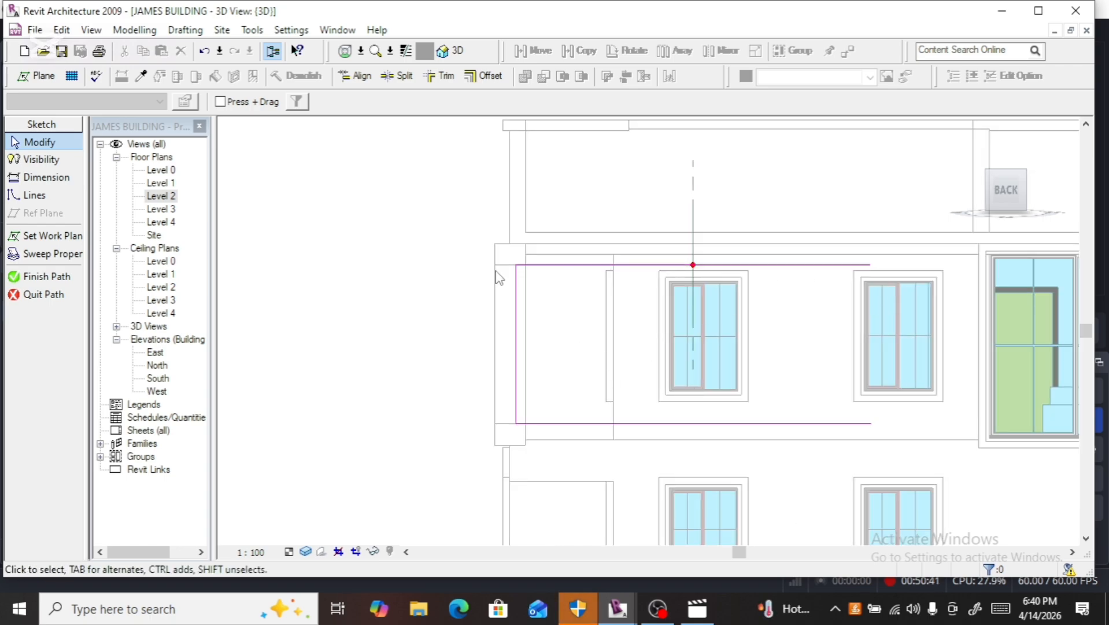
click(832, 265)
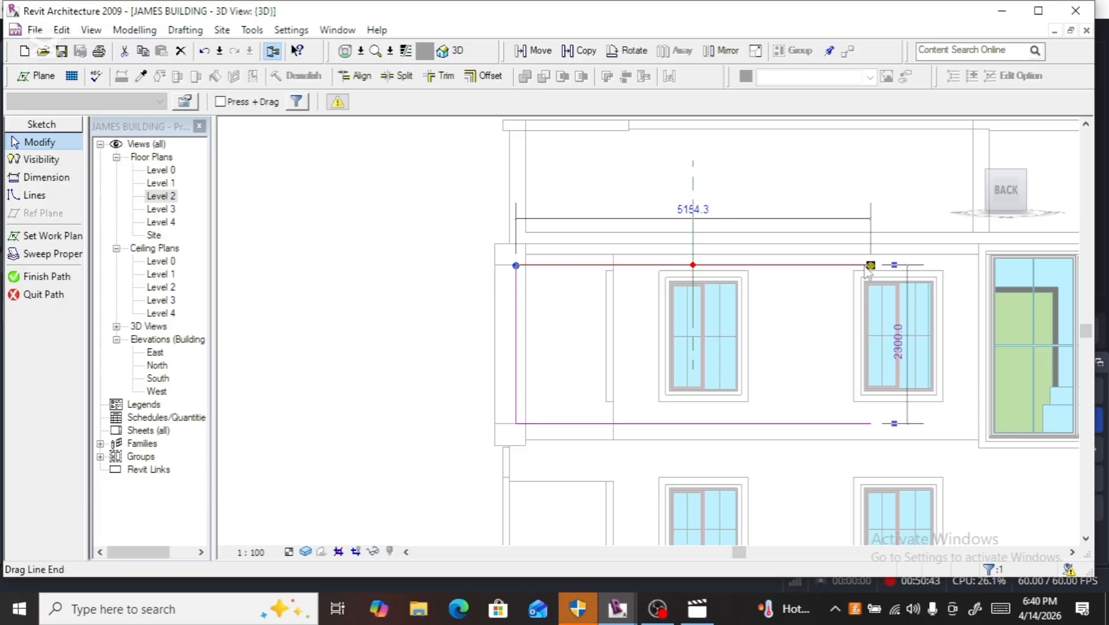
drag(871, 267, 615, 266)
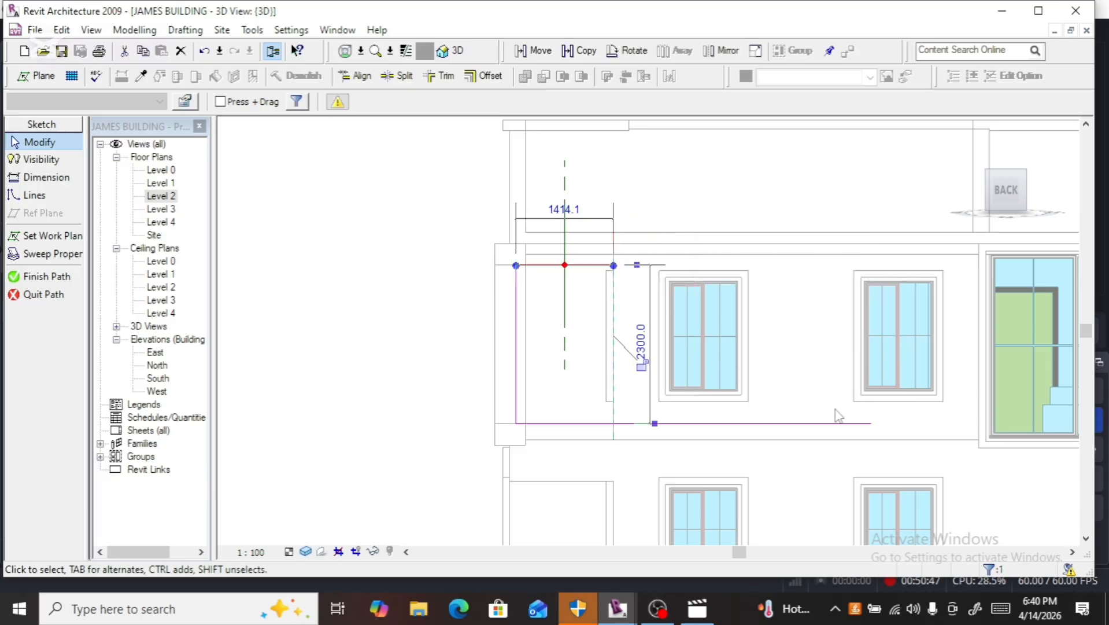
click(865, 423)
drag(872, 426, 785, 420)
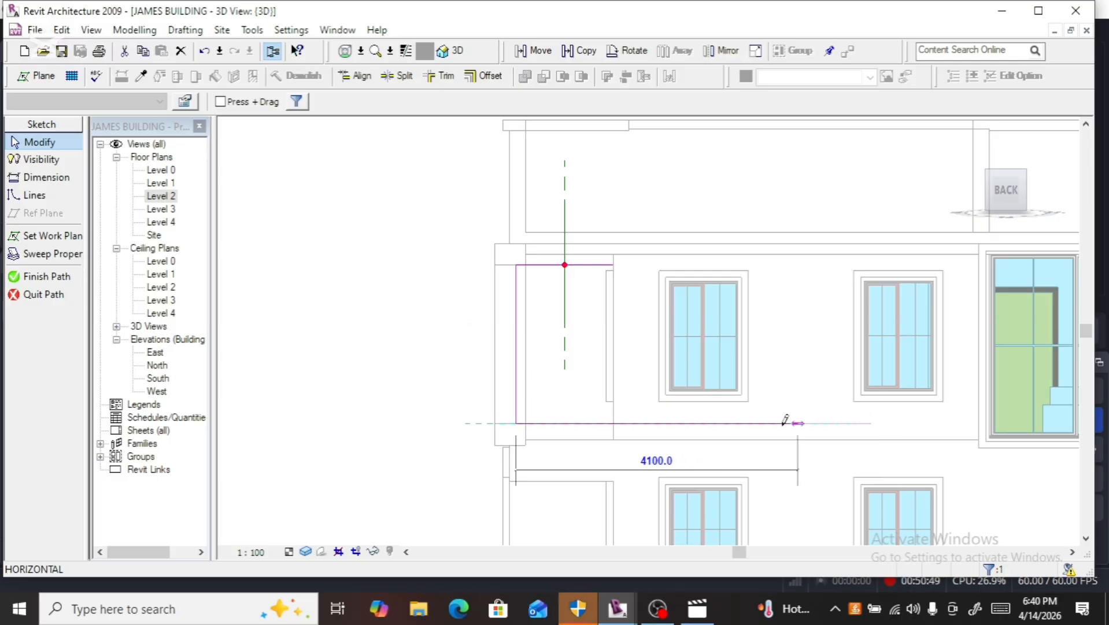
drag(634, 422, 613, 423)
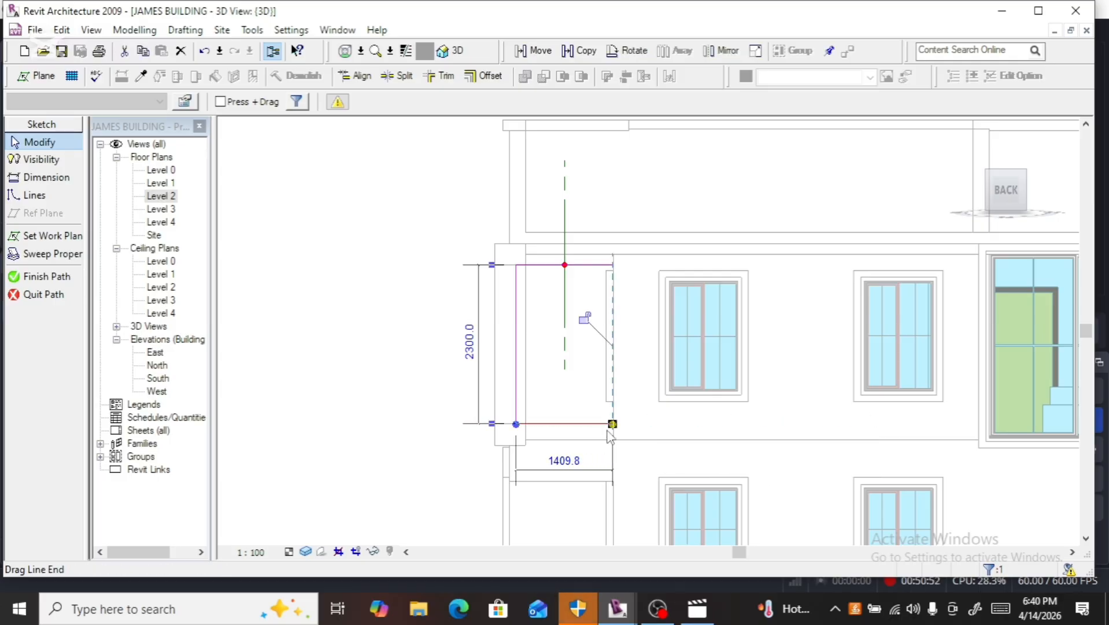
Step: Draw a vertical path line joining the shortened ends of the upper and lower lines at the balcony opening's inner edge
click(17, 196)
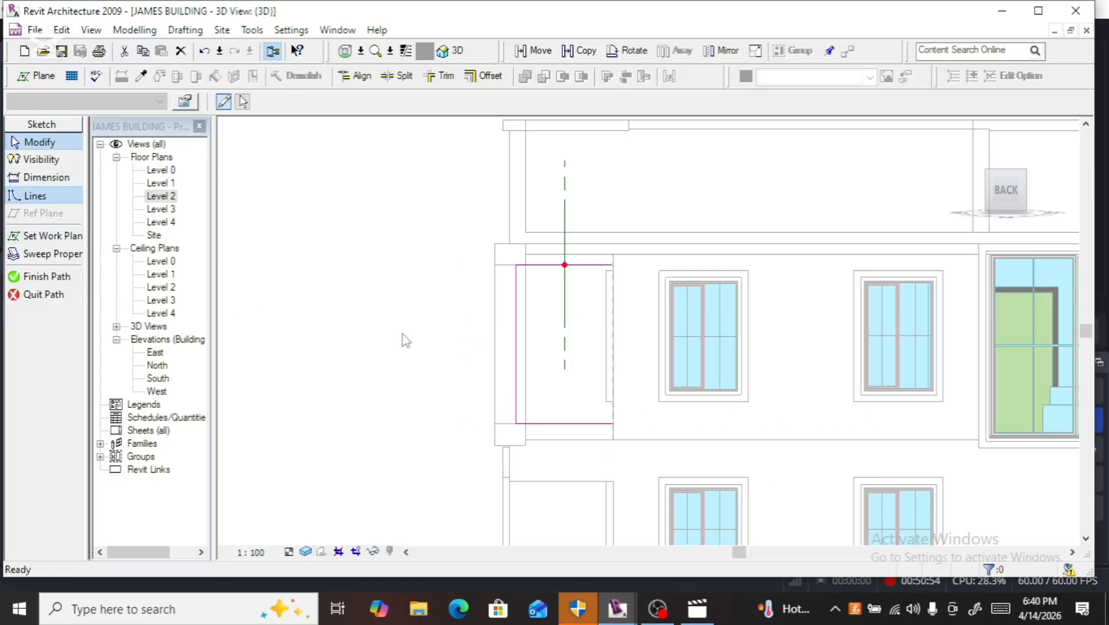
click(612, 423)
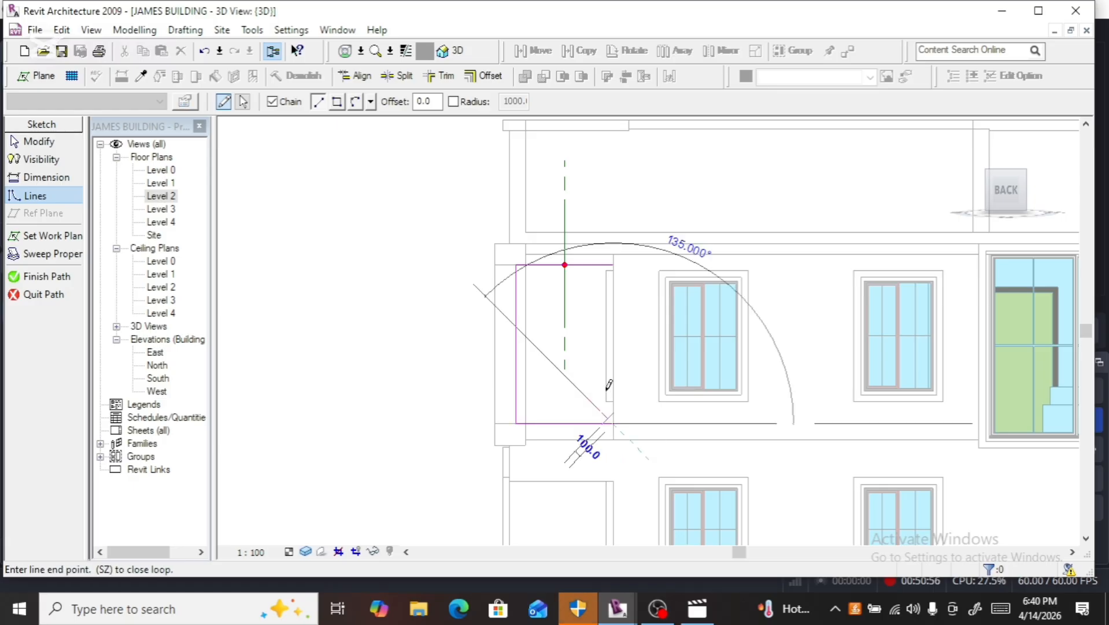
click(612, 264)
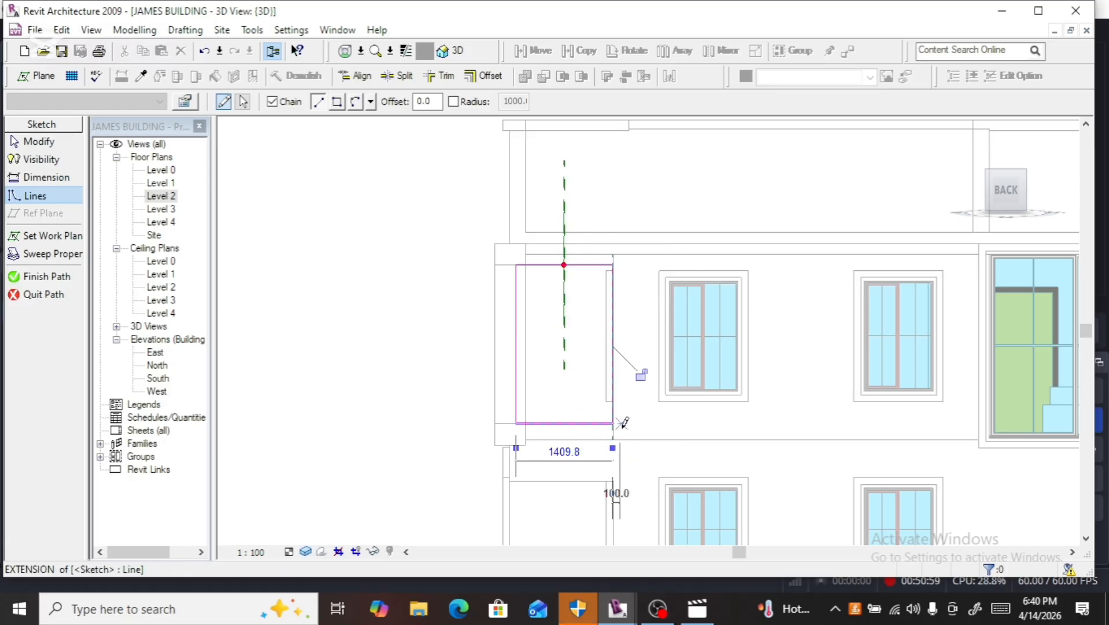
scroll(601, 373, up, 5)
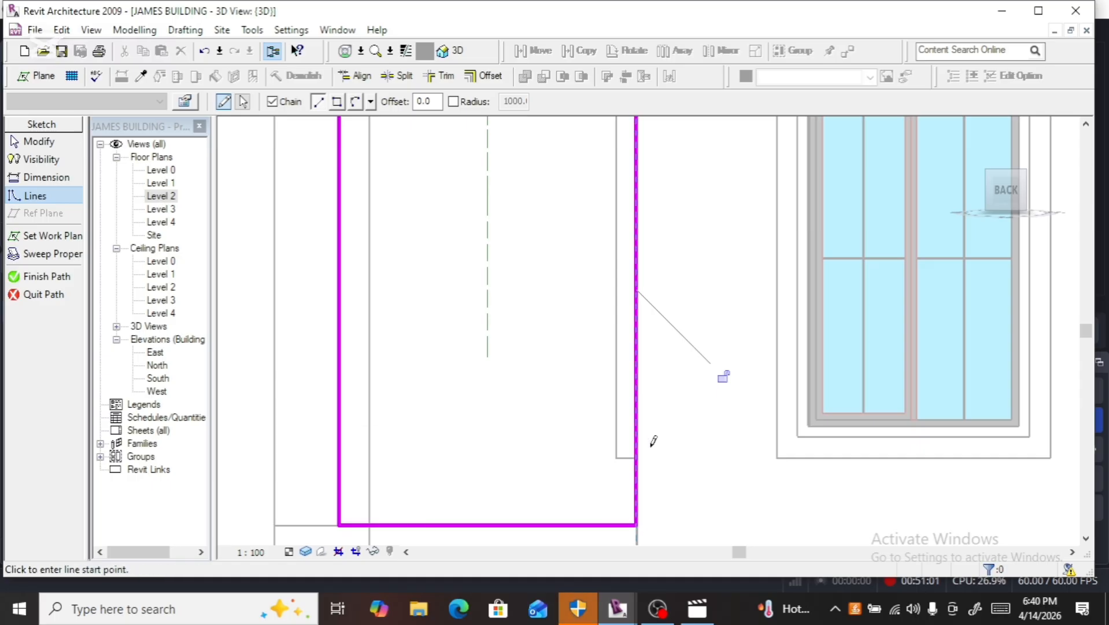
key(Escape)
key(Escape)
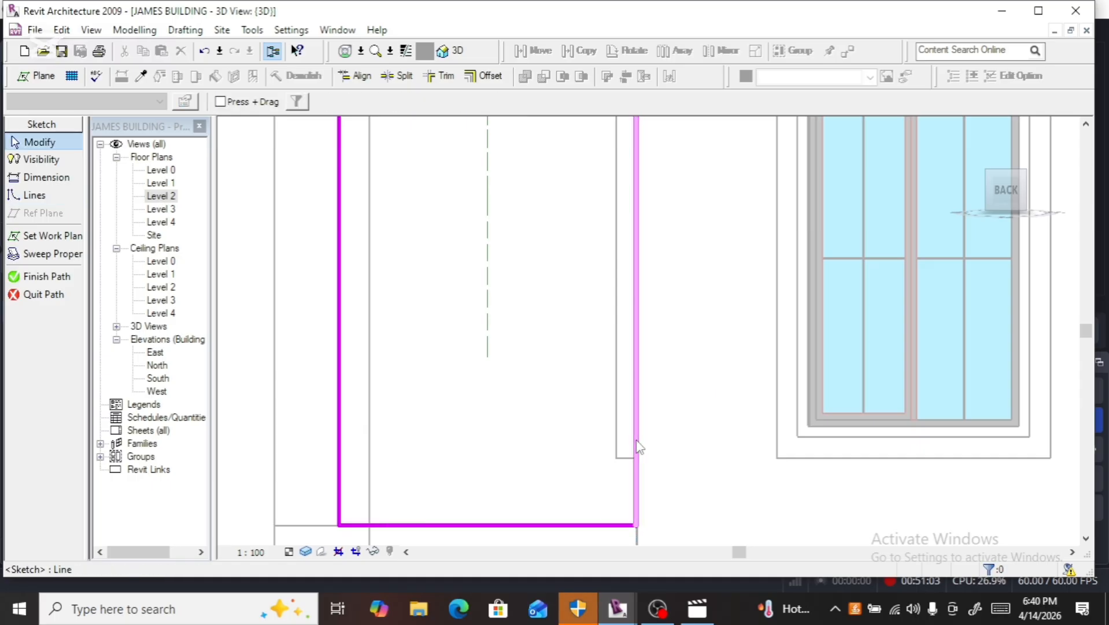
Step: Nudge the new vertical path line toward the building corner until it is about 1330 mm from the outer vertical line
click(637, 446)
key(Left)
key(Left)
key(Left)
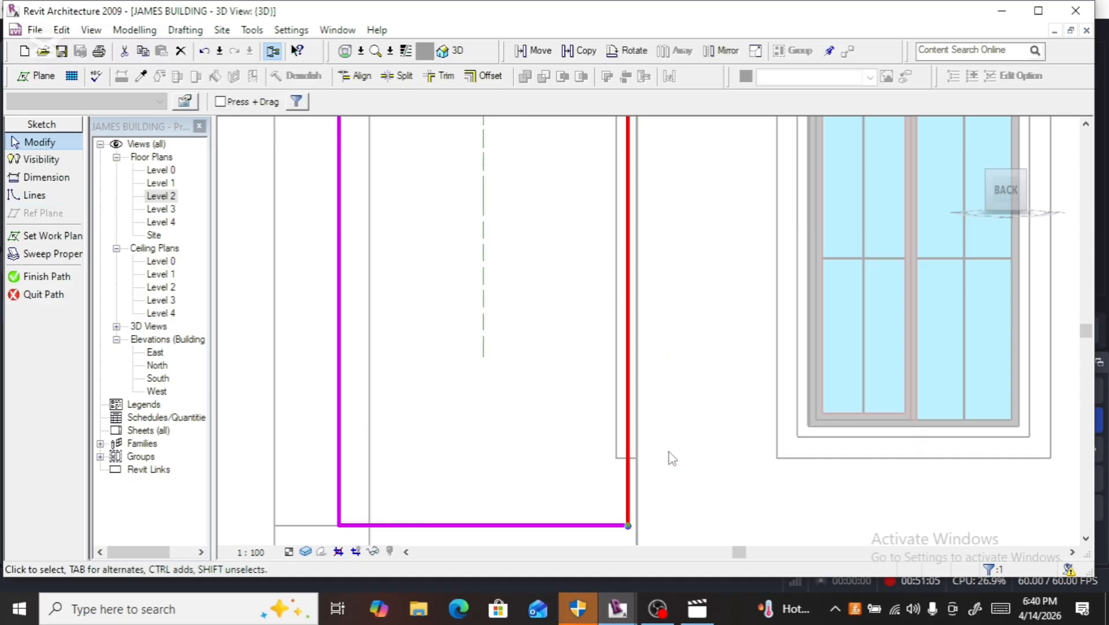
key(Left)
key(Left)
scroll(674, 461, down, 4)
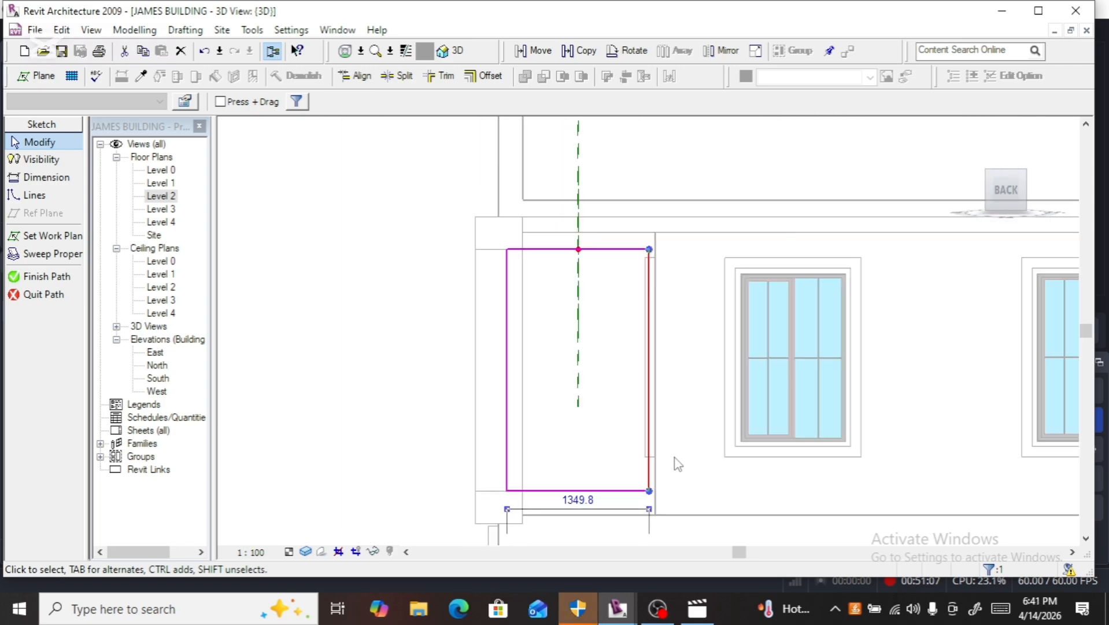
scroll(676, 460, up, 3)
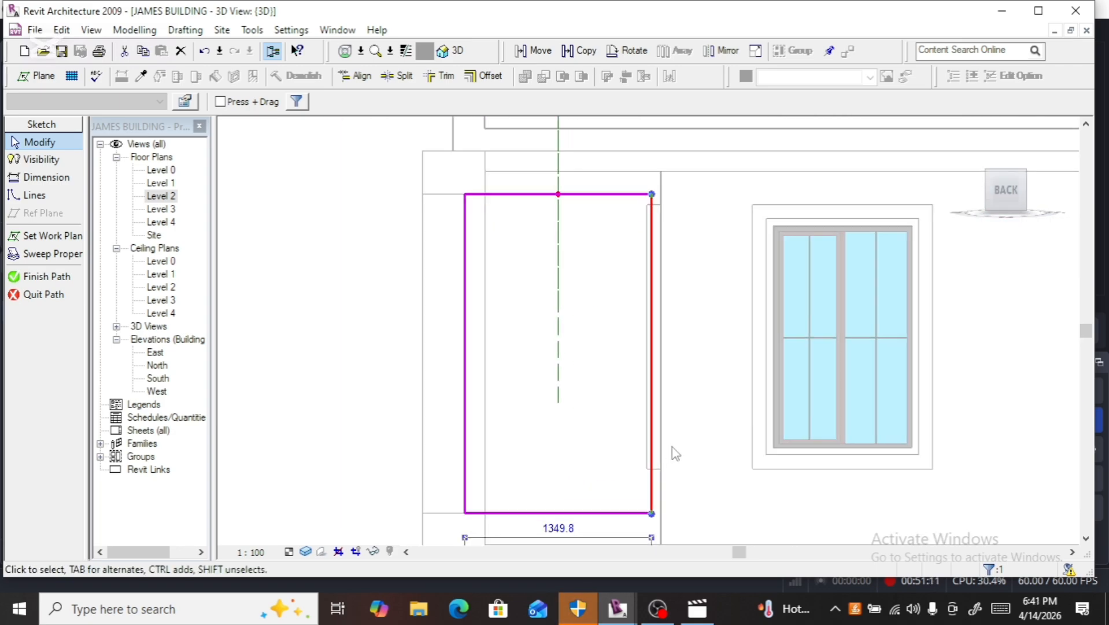
key(Left)
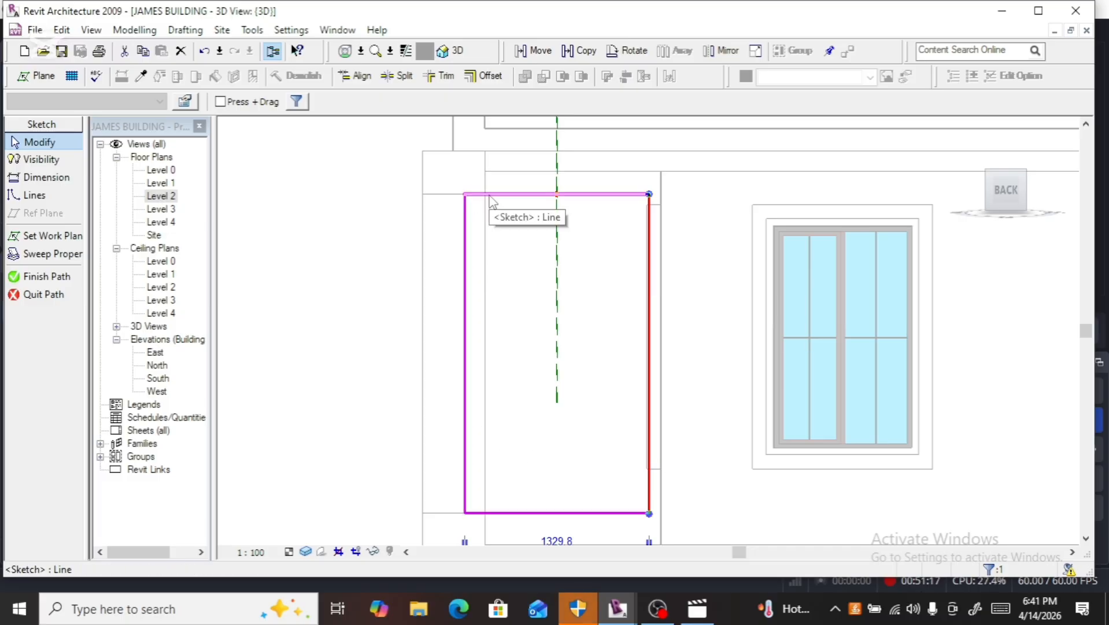
Step: Delete the path's outer vertical line at the building corner, and finish the path, the sweep and the mass
click(465, 249)
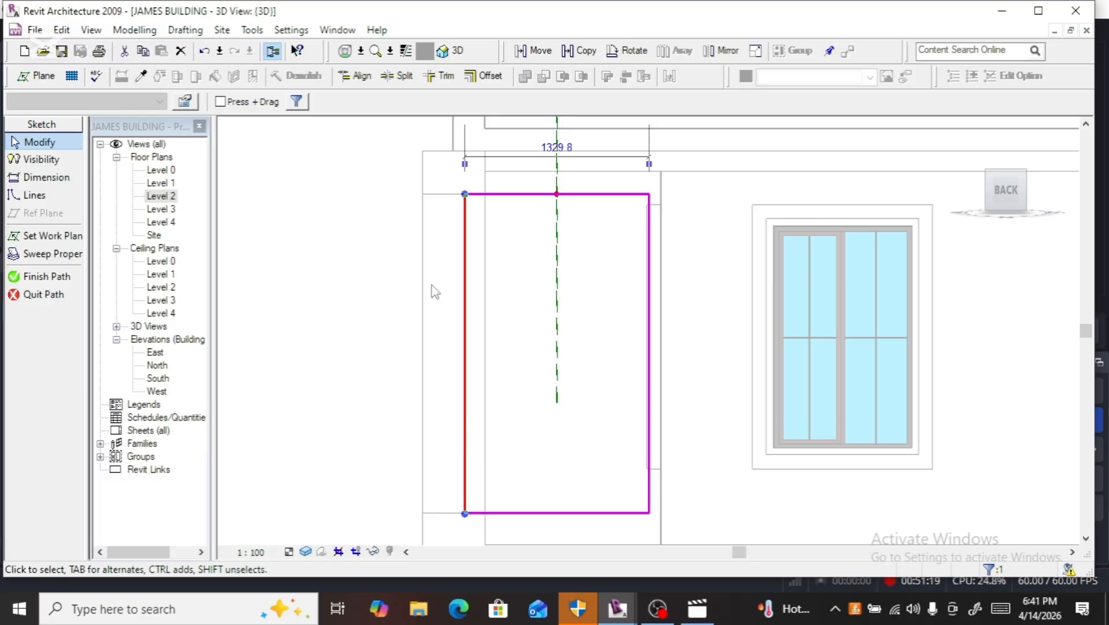
key(Delete)
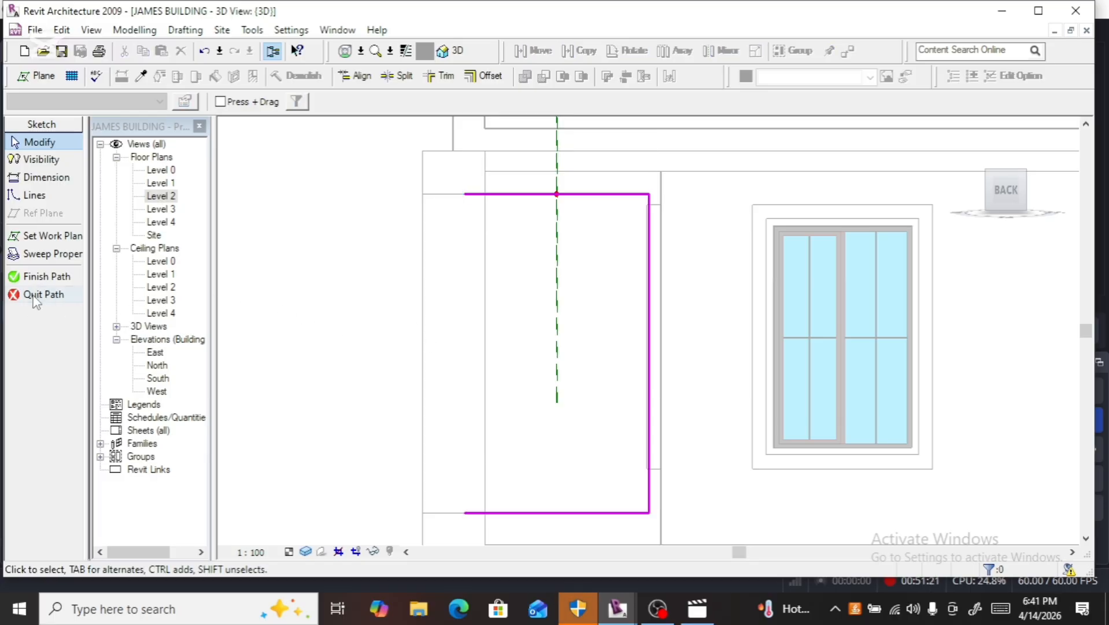
click(38, 276)
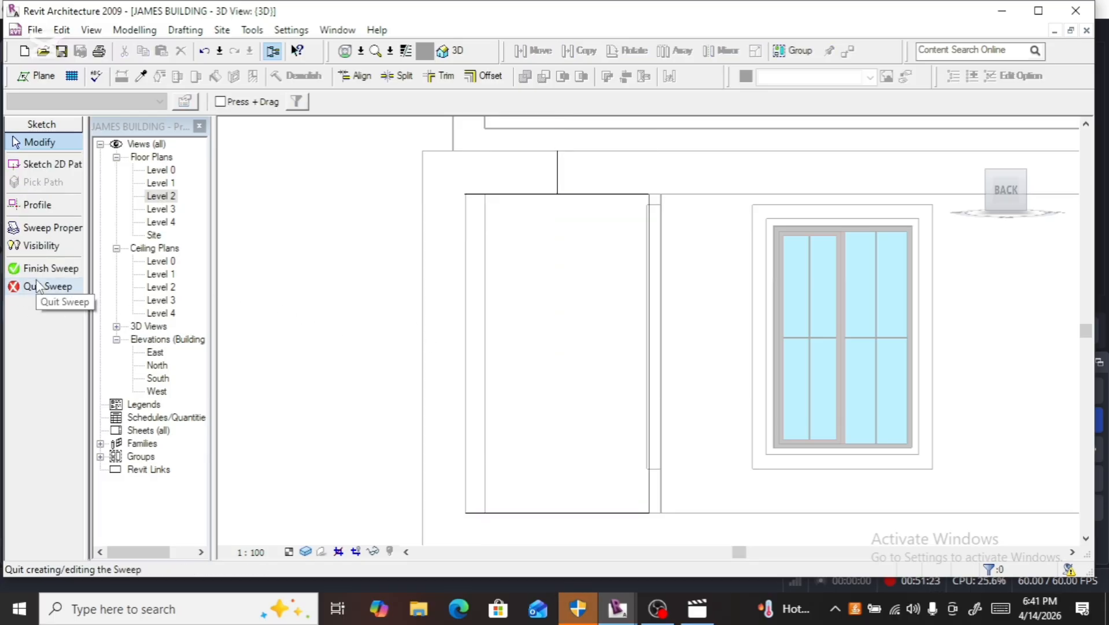
click(36, 269)
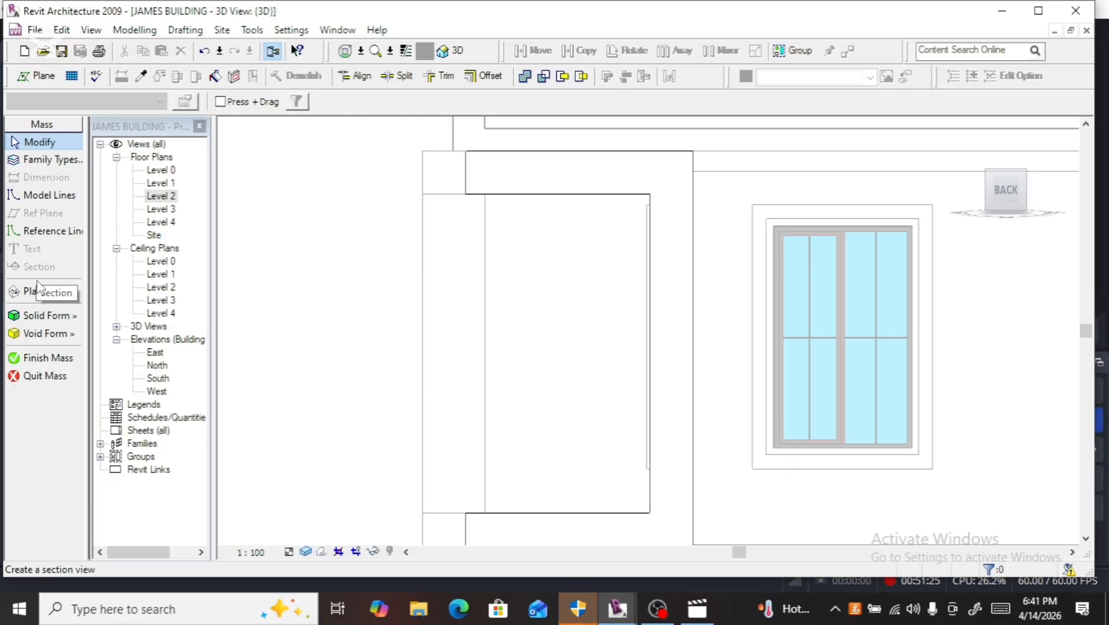
click(42, 359)
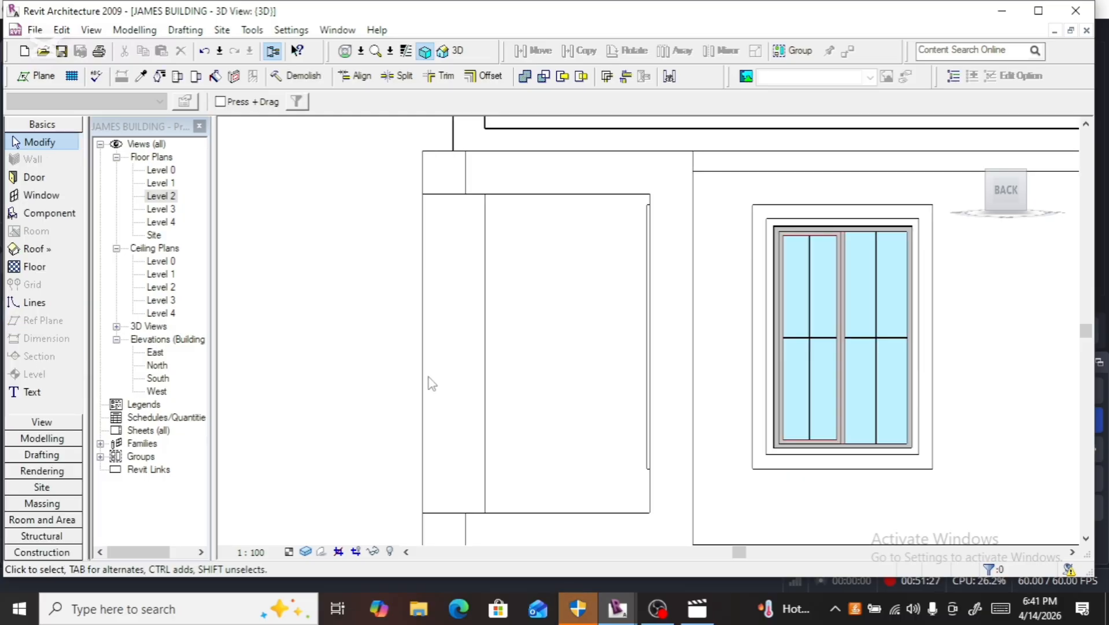
Step: Reopen the back wall's frame mass from the back view and bring its sweep's path sketch into editing
scroll(636, 293, down, 2)
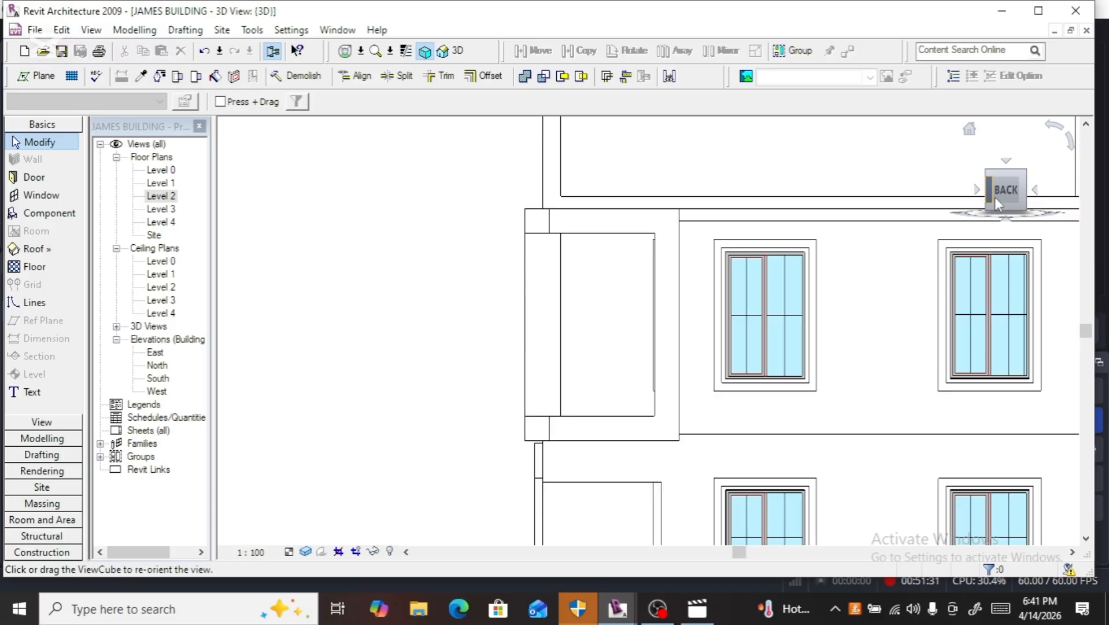
drag(1005, 190, 1017, 200)
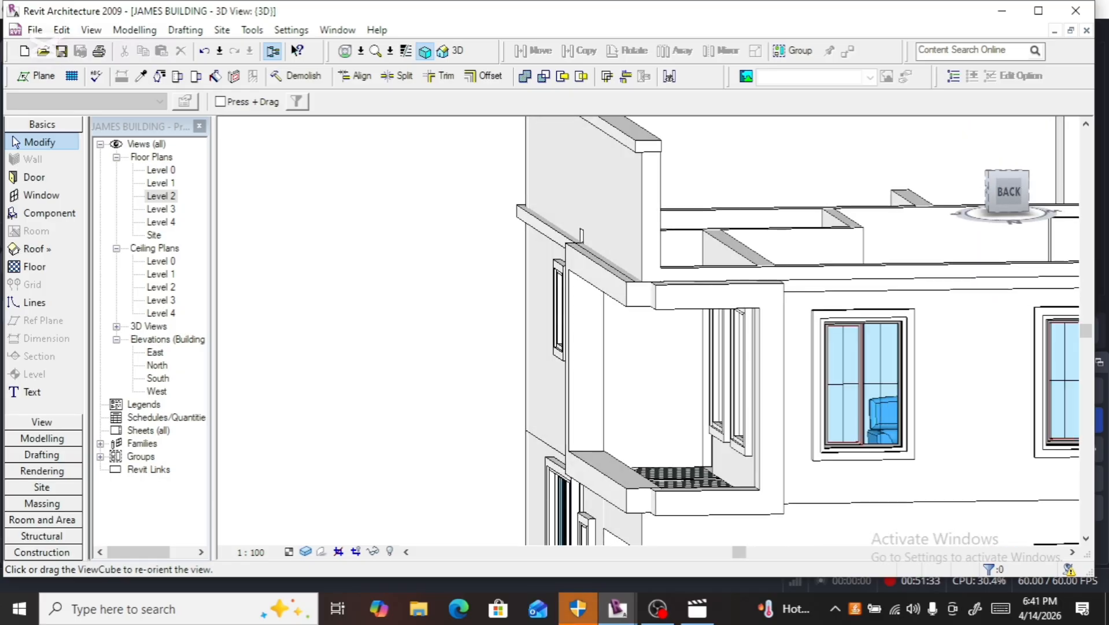
click(783, 343)
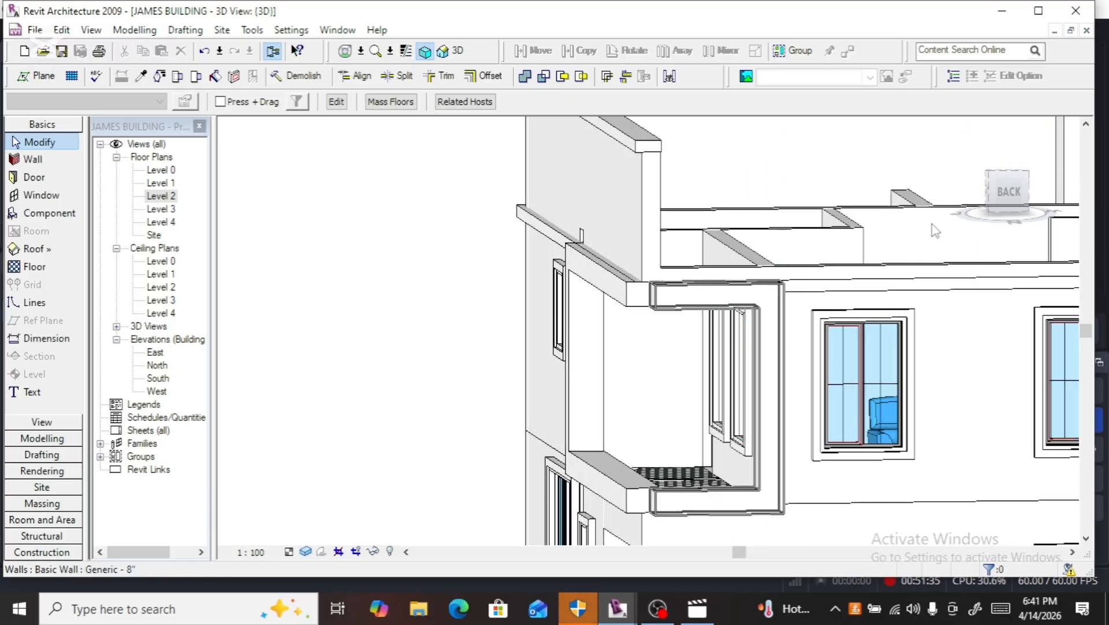
click(1006, 191)
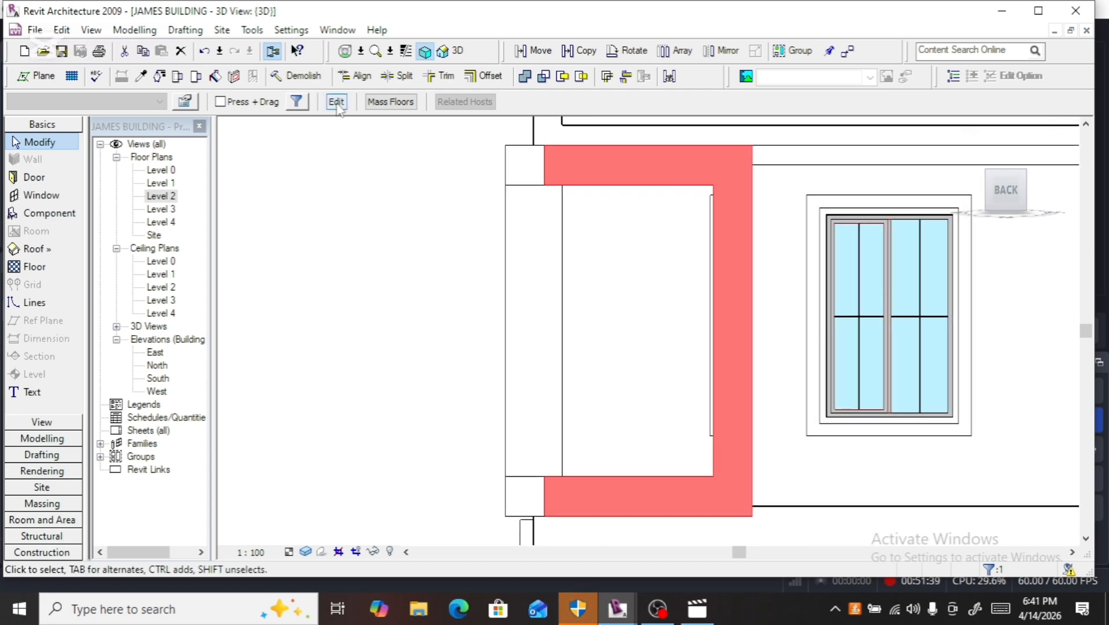
click(336, 102)
click(504, 177)
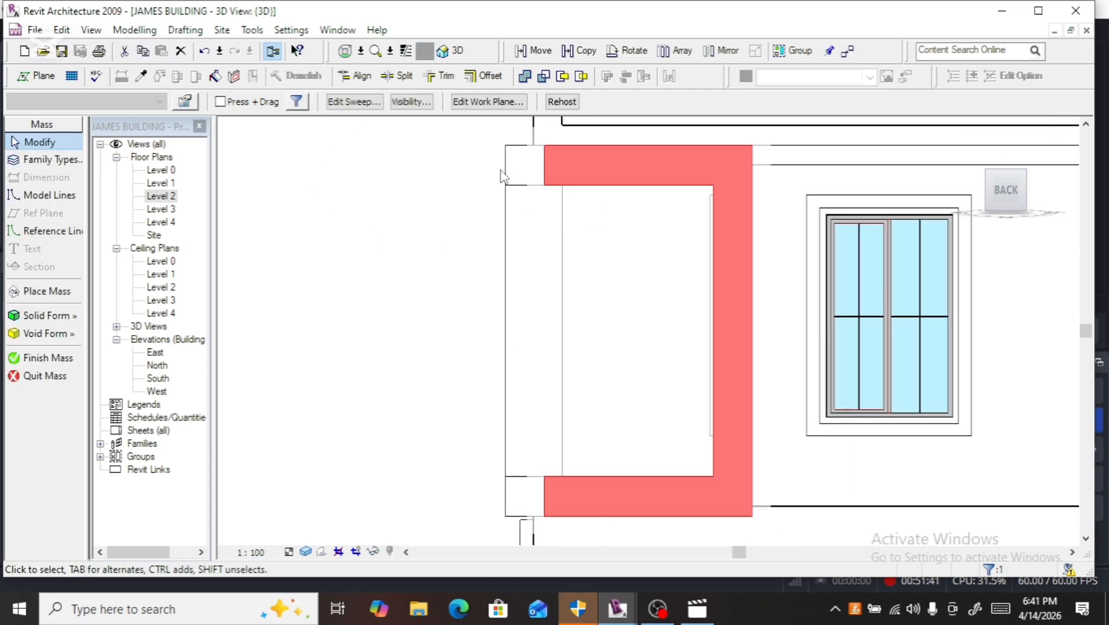
click(354, 101)
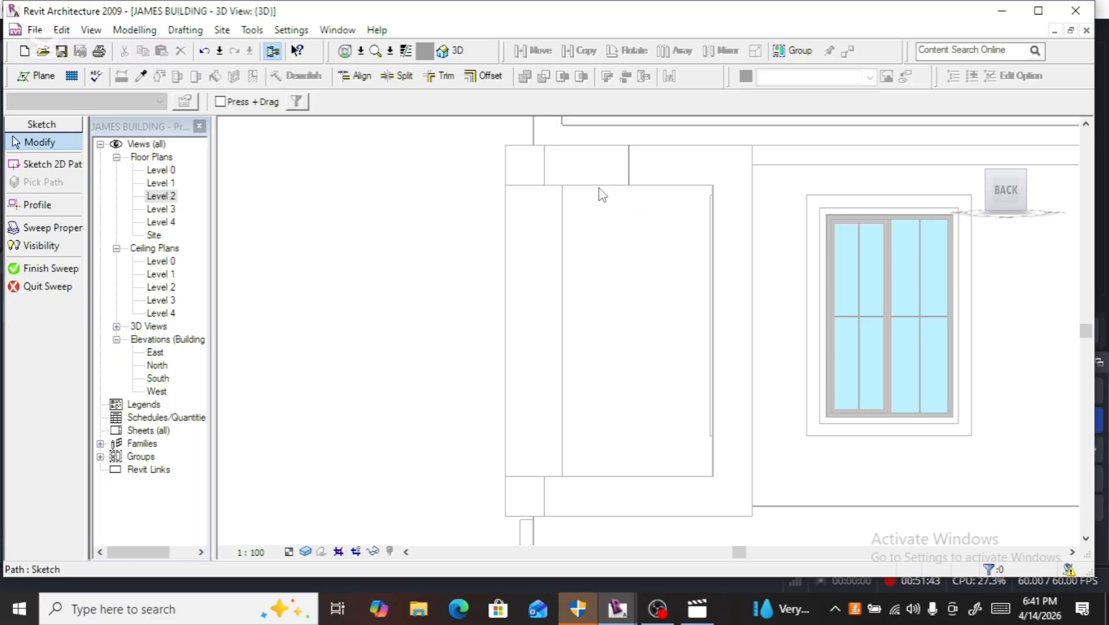
click(585, 185)
click(337, 103)
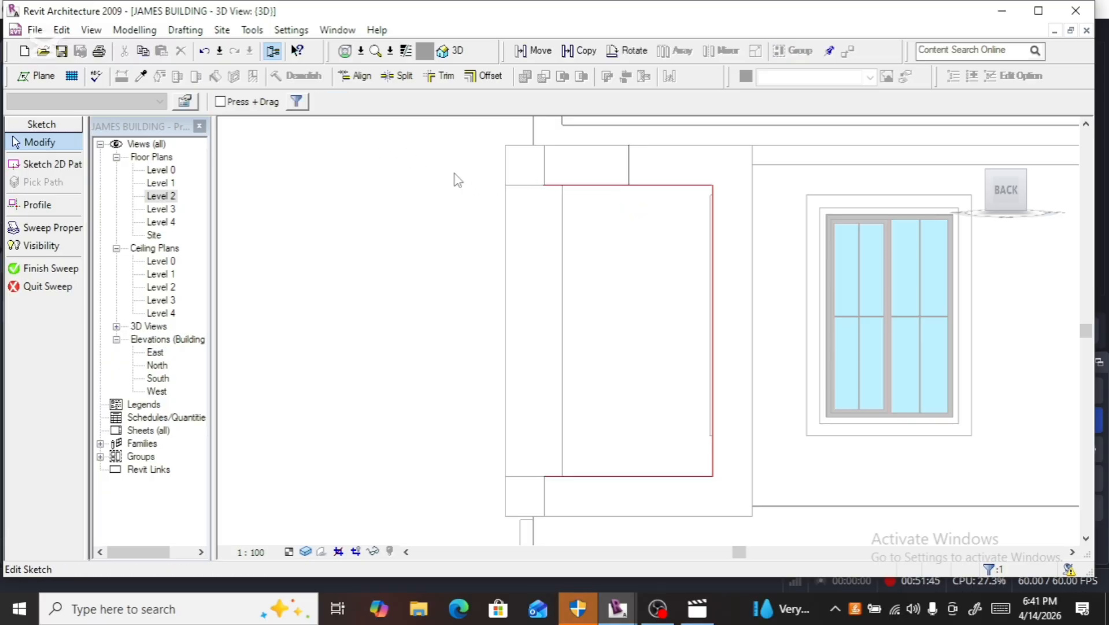
Step: Extend the path's upper and lower lines to the first frame's outer edge, each about 1638 mm long
scroll(509, 182, up, 4)
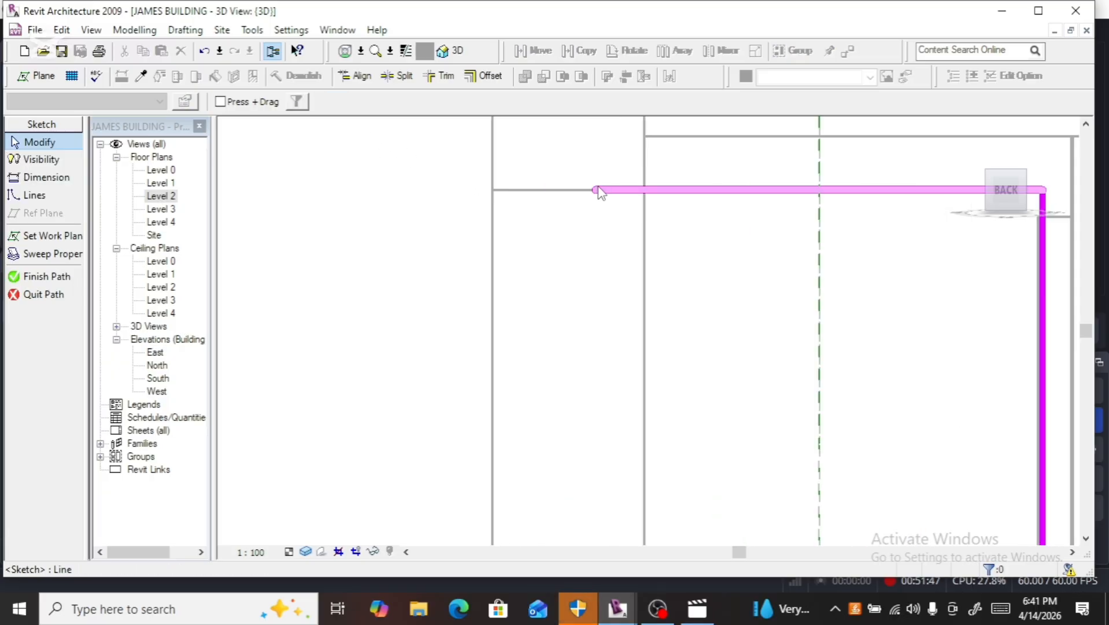
click(596, 189)
drag(597, 191, 493, 188)
scroll(541, 182, down, 3)
scroll(545, 191, down, 3)
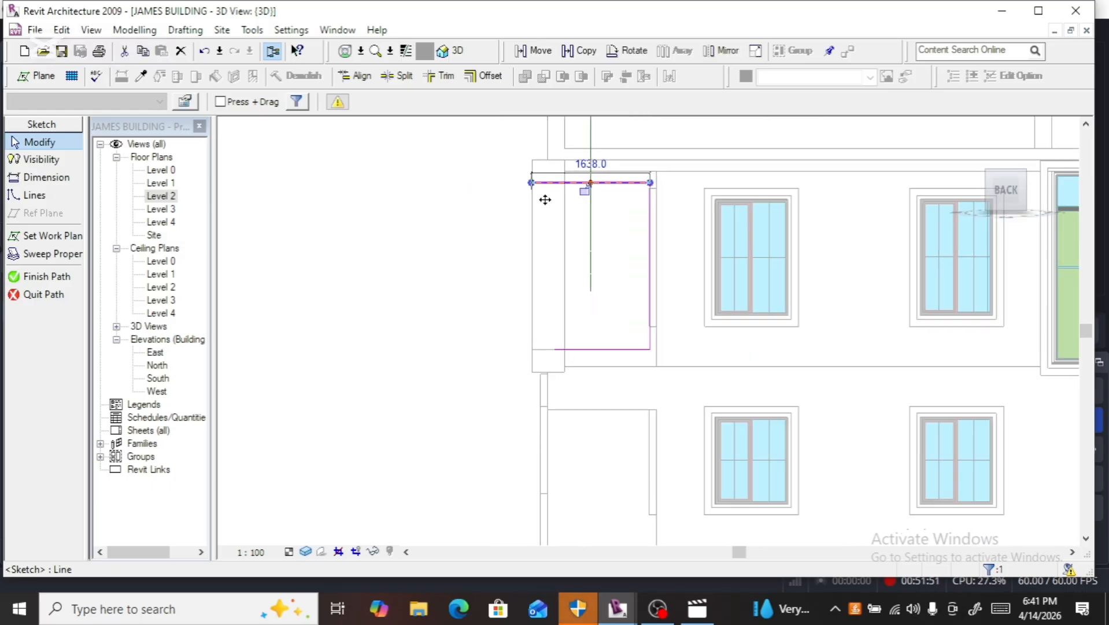
scroll(544, 329, up, 5)
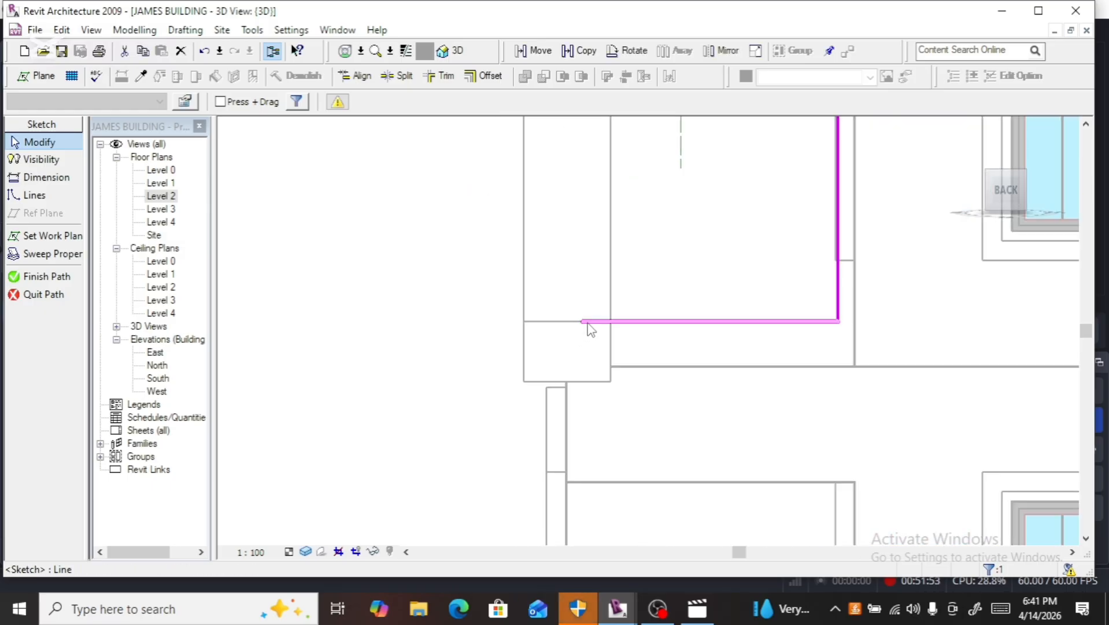
click(582, 322)
drag(582, 322, 523, 321)
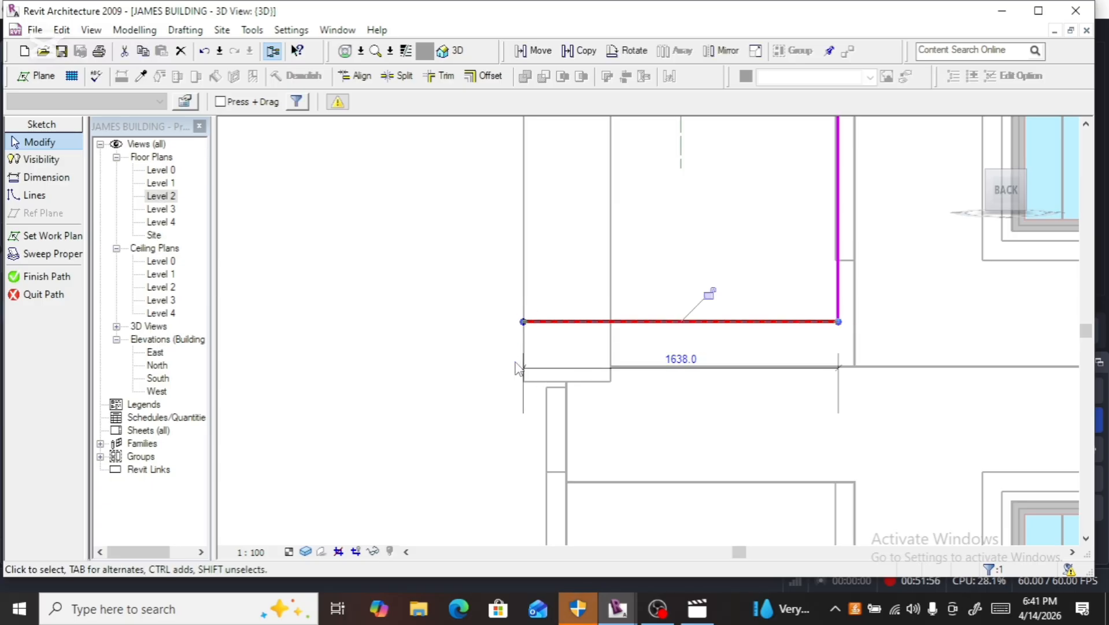
Step: Finish the path, sweep and mass edits and view the wrapped frame corner in 3D from above the back wall
click(45, 276)
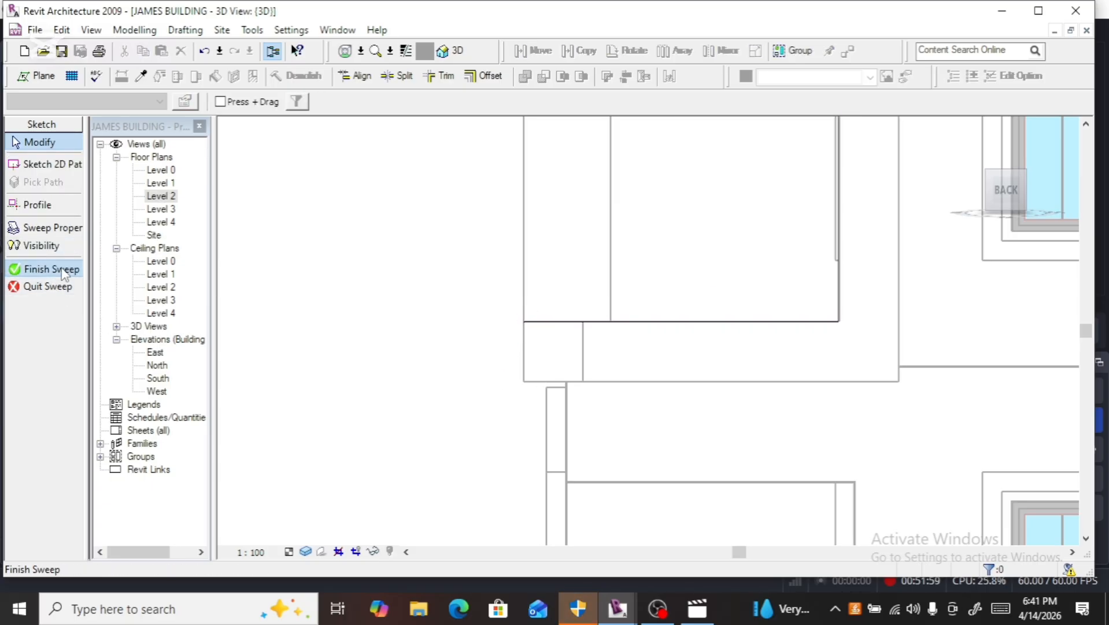
click(64, 274)
scroll(473, 347, down, 3)
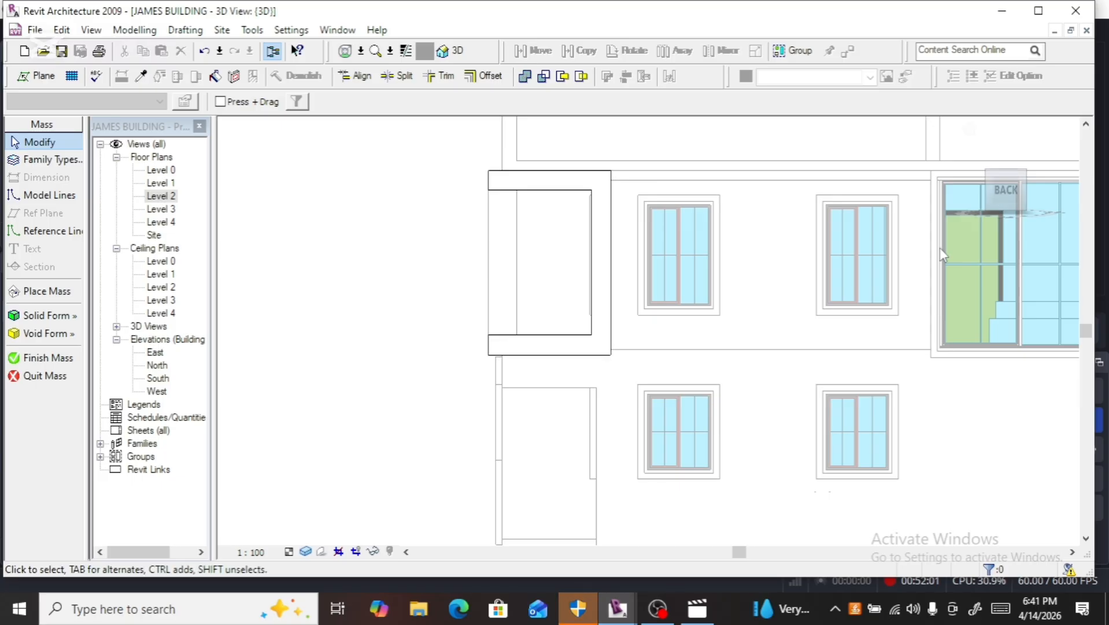
click(46, 357)
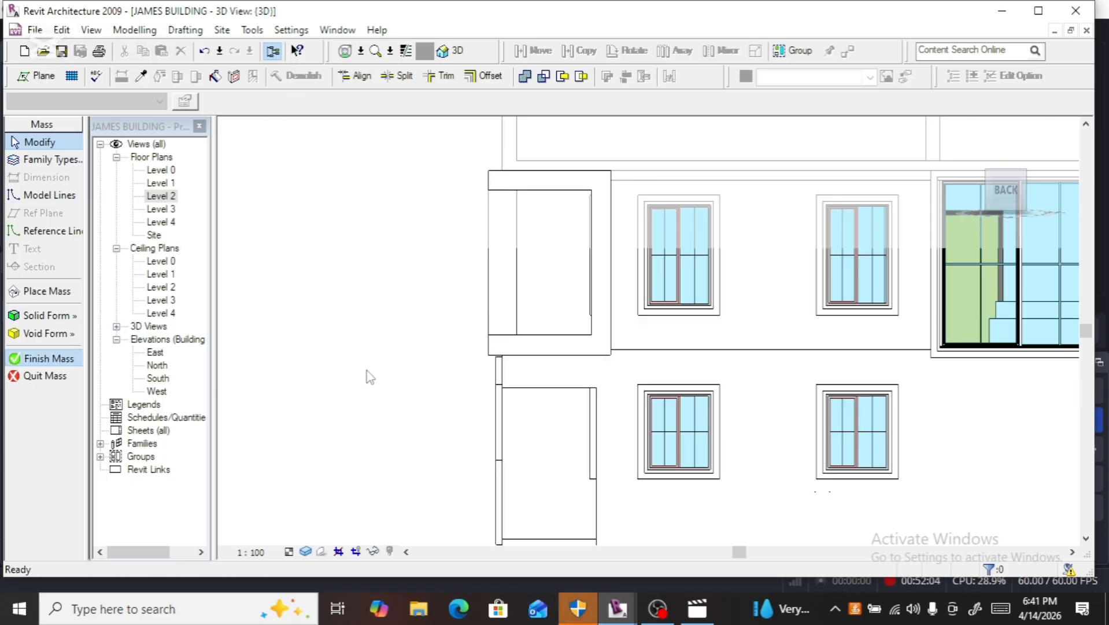
click(989, 184)
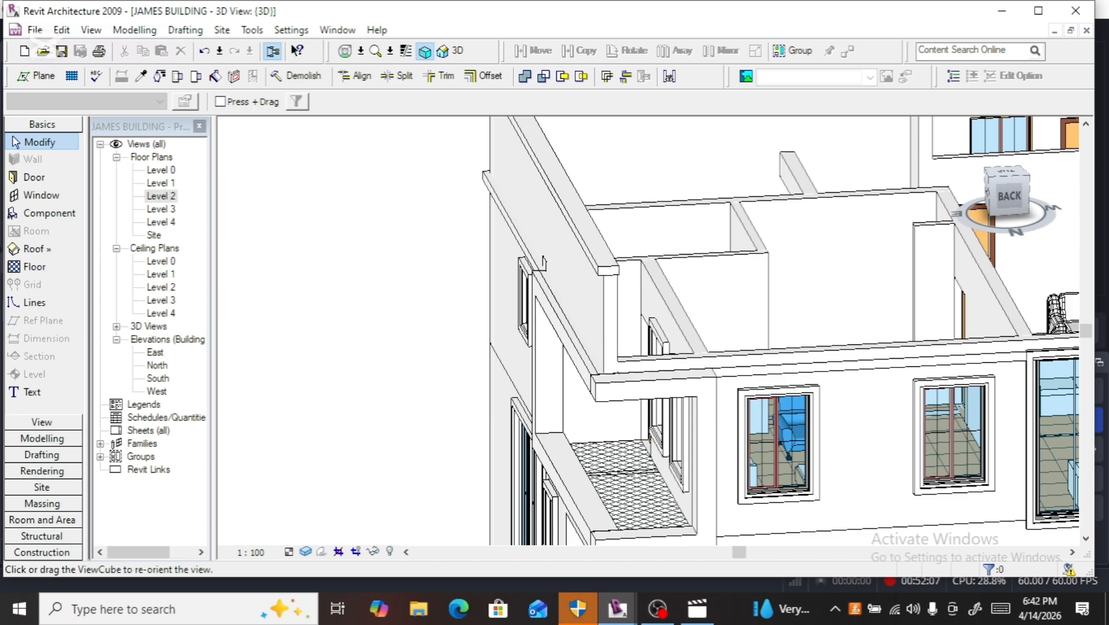
scroll(723, 288, down, 2)
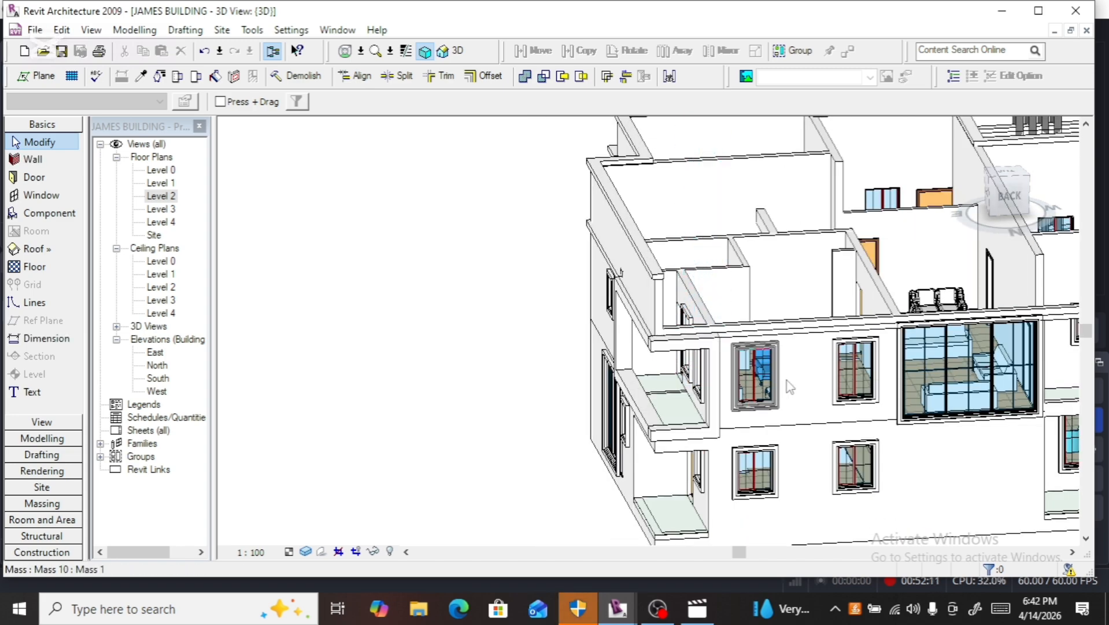
Step: Reopen the back wall's C-shaped frame mass at the balcony corner from the right-side view and bring its sweep into editing
scroll(791, 382, down, 3)
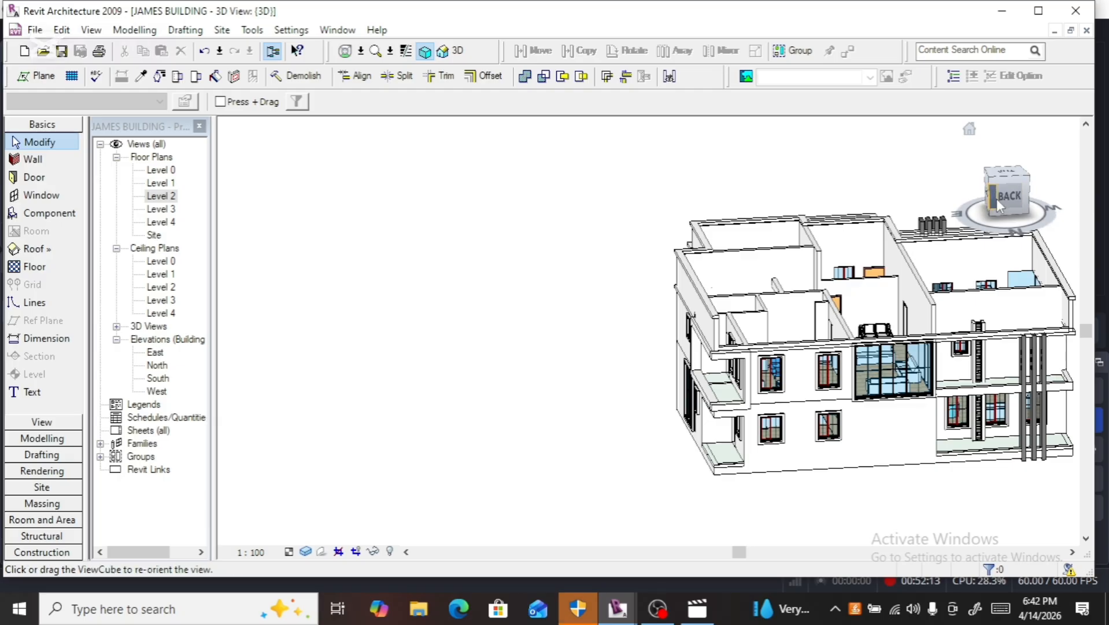
drag(994, 196, 1024, 204)
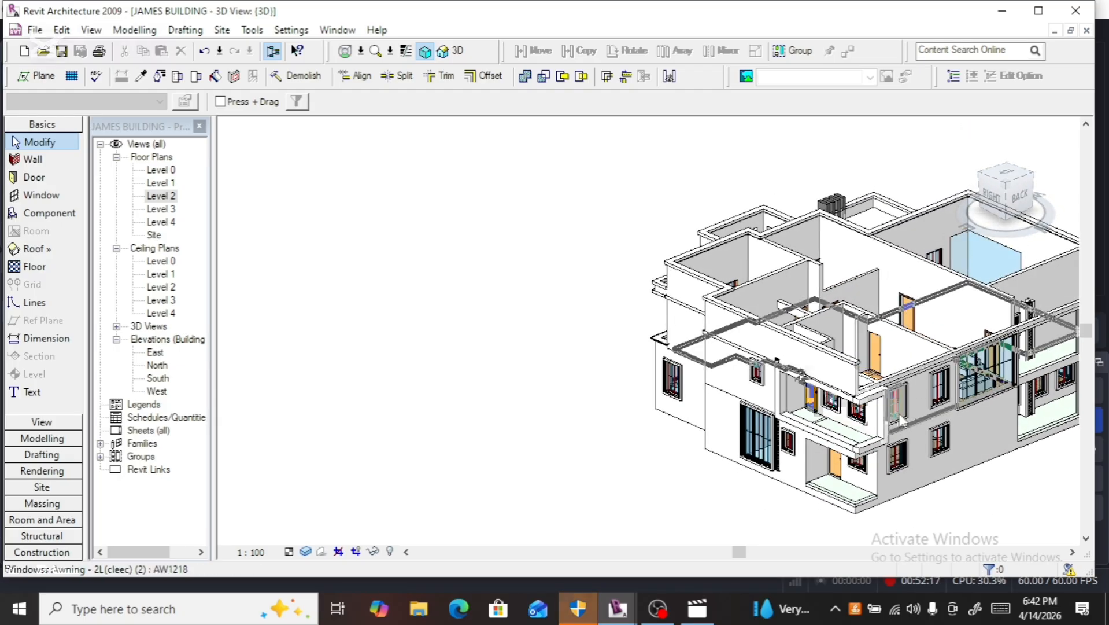
scroll(901, 420, up, 5)
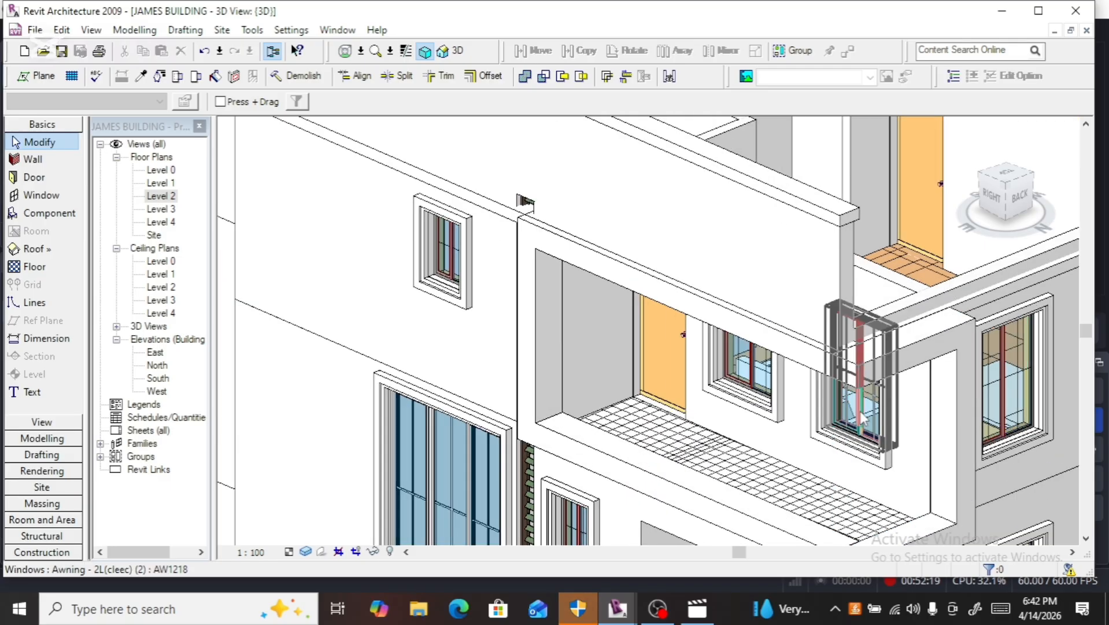
scroll(862, 416, up, 3)
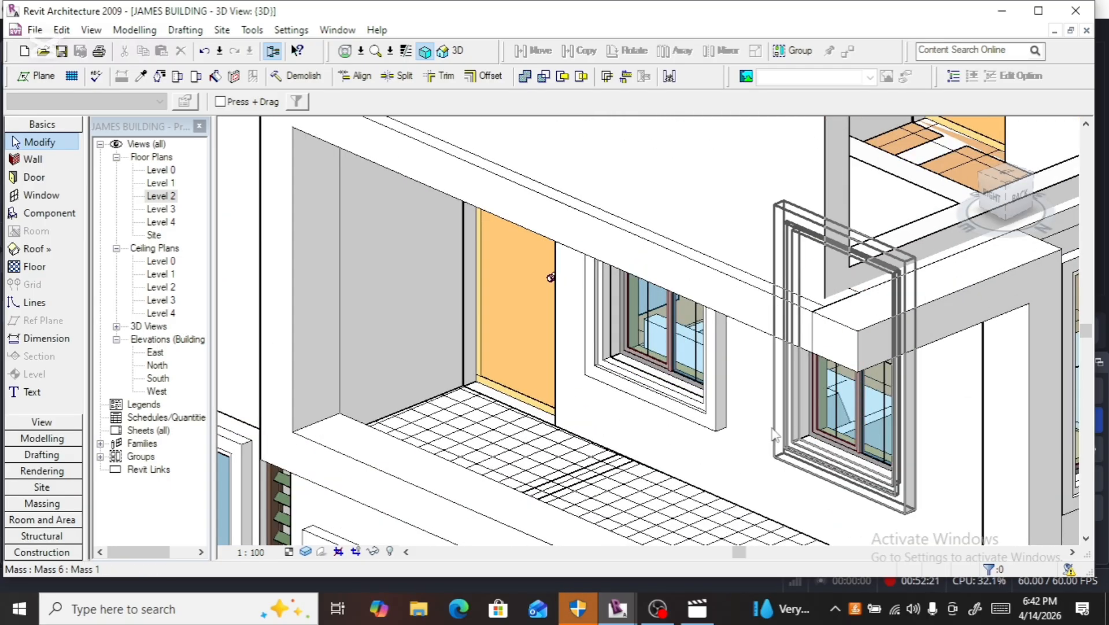
scroll(757, 442, down, 3)
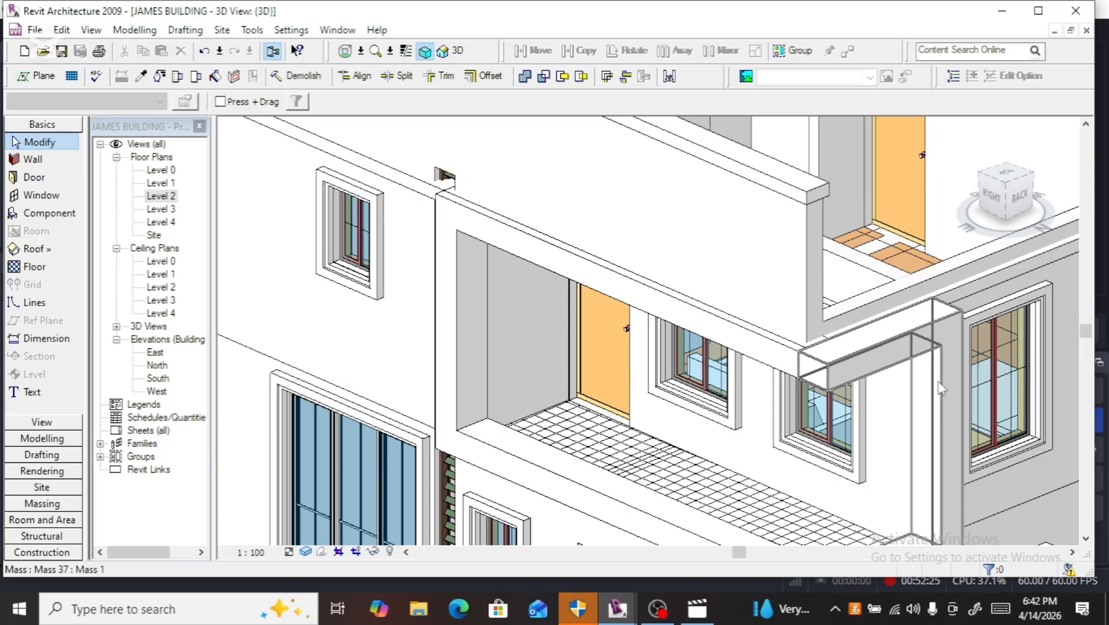
scroll(899, 383, up, 3)
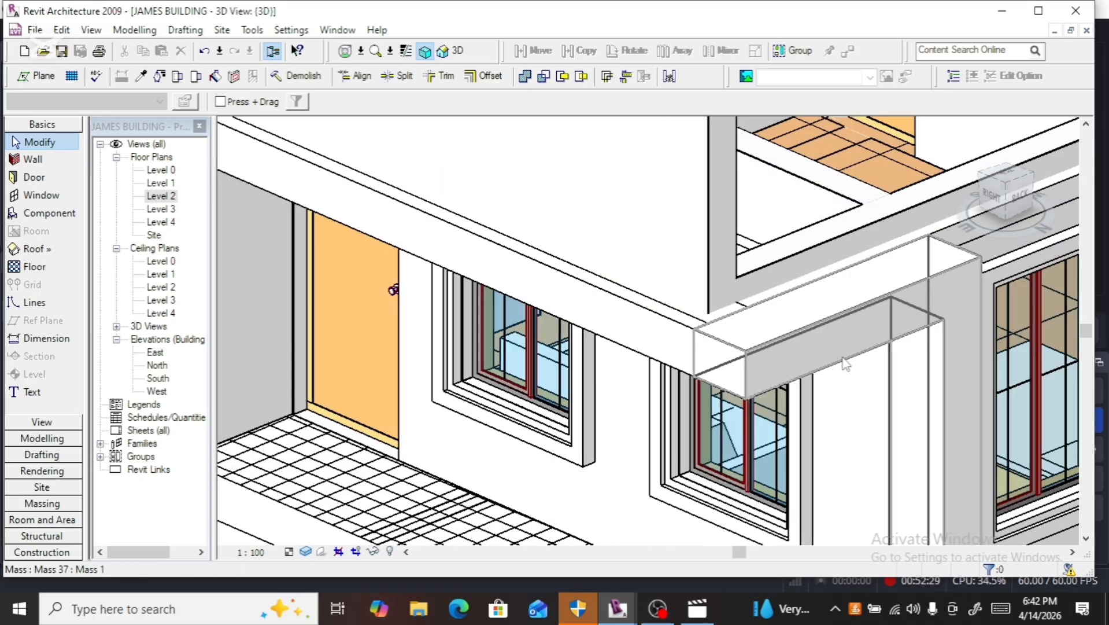
click(831, 335)
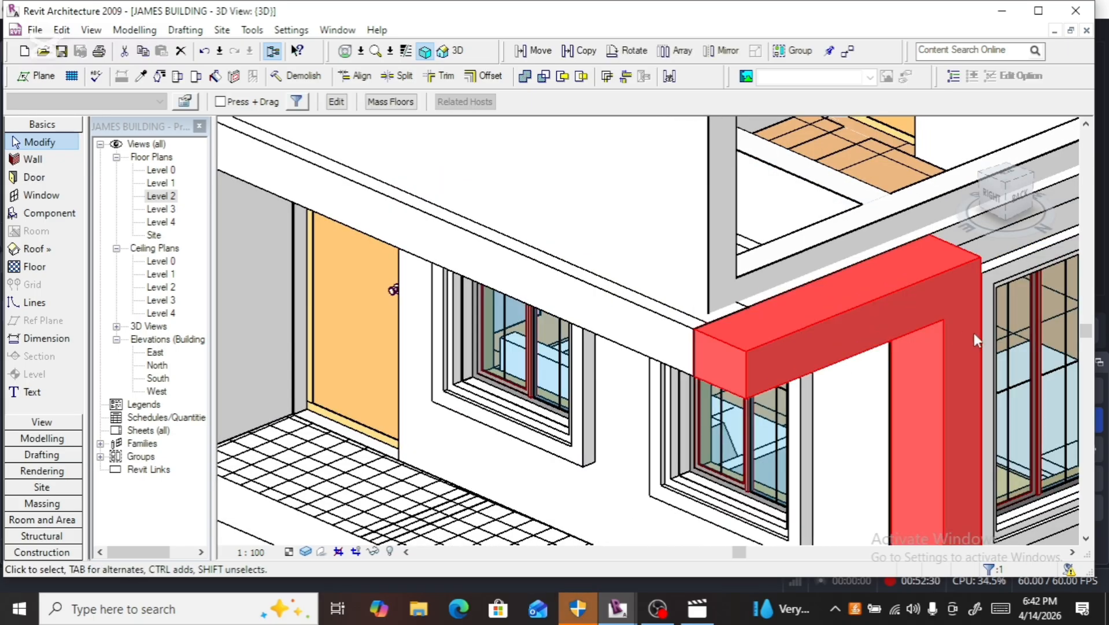
click(991, 195)
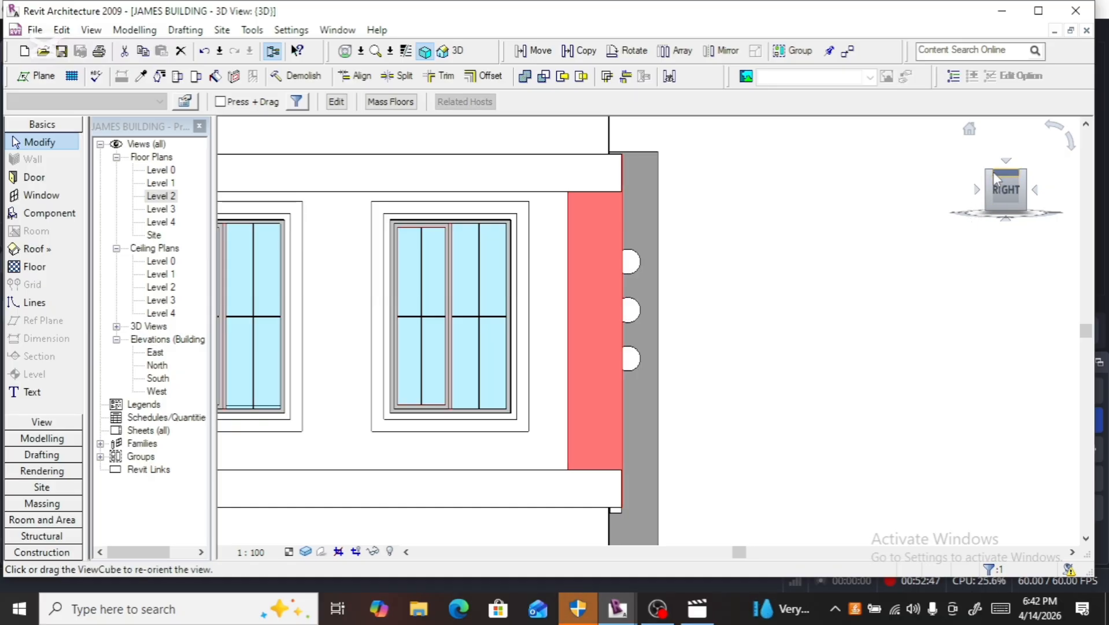
click(337, 102)
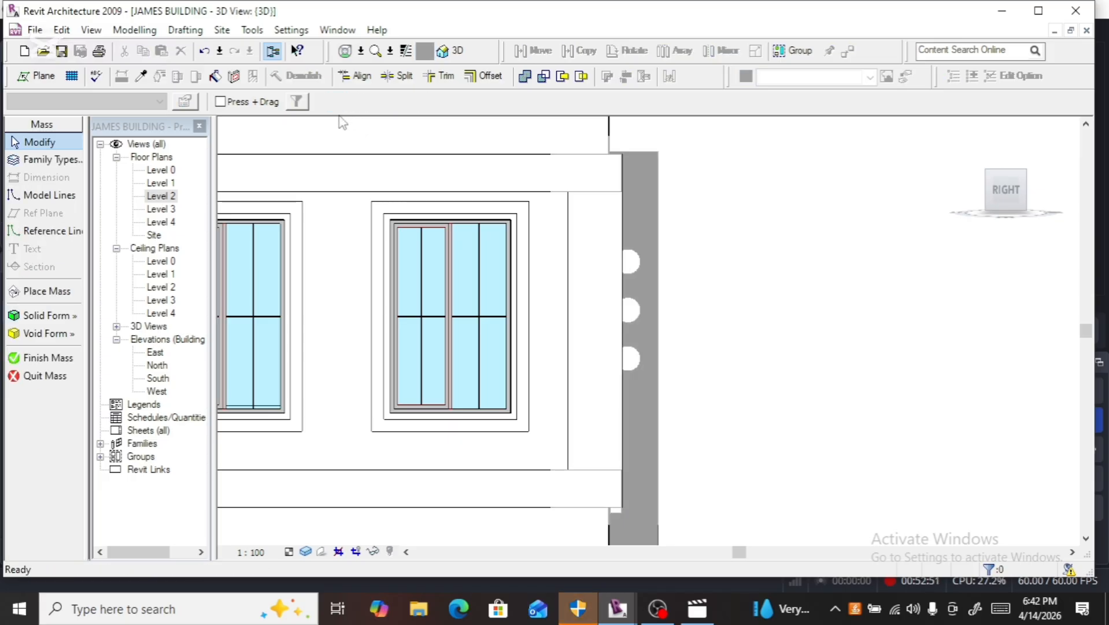
click(570, 283)
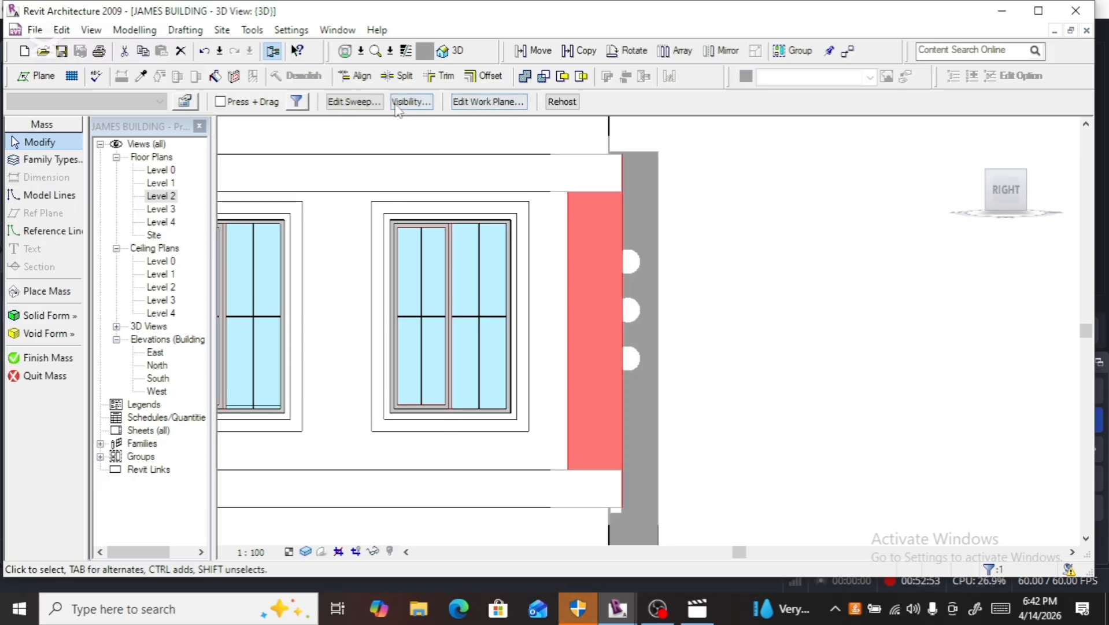
click(354, 102)
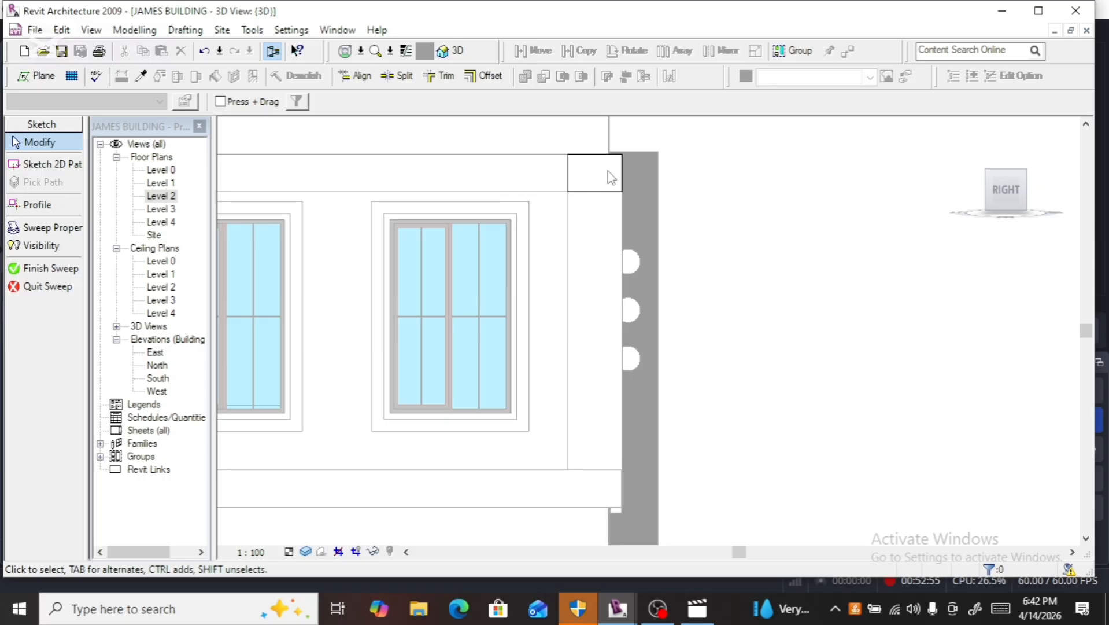
Step: Bring the sweep's rectangular profile sketch into editing and show it from the right side
click(1015, 184)
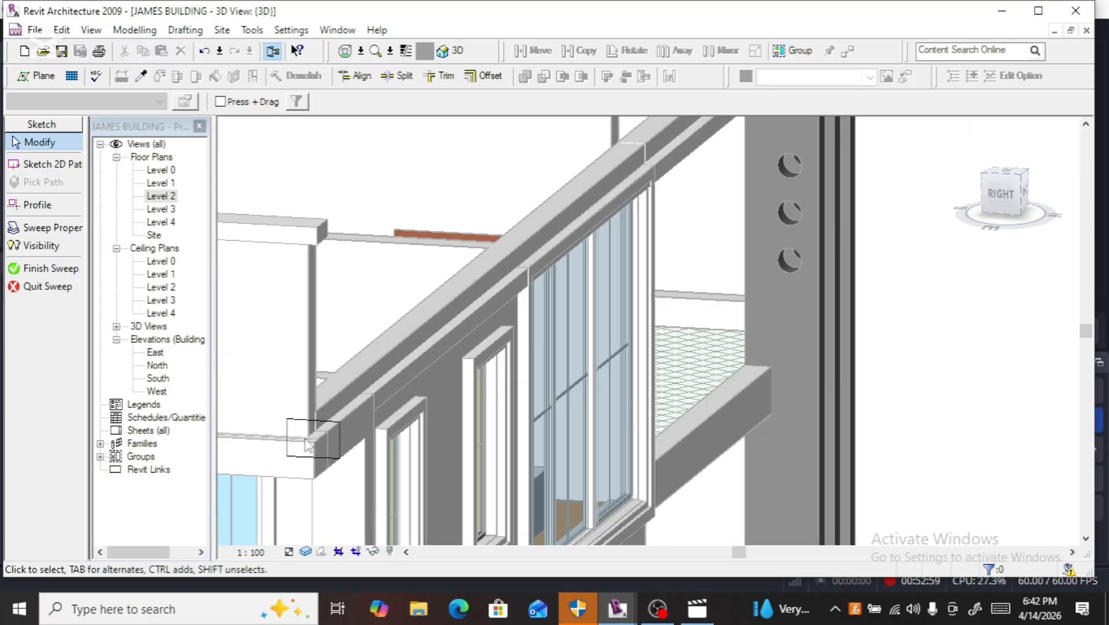
click(290, 426)
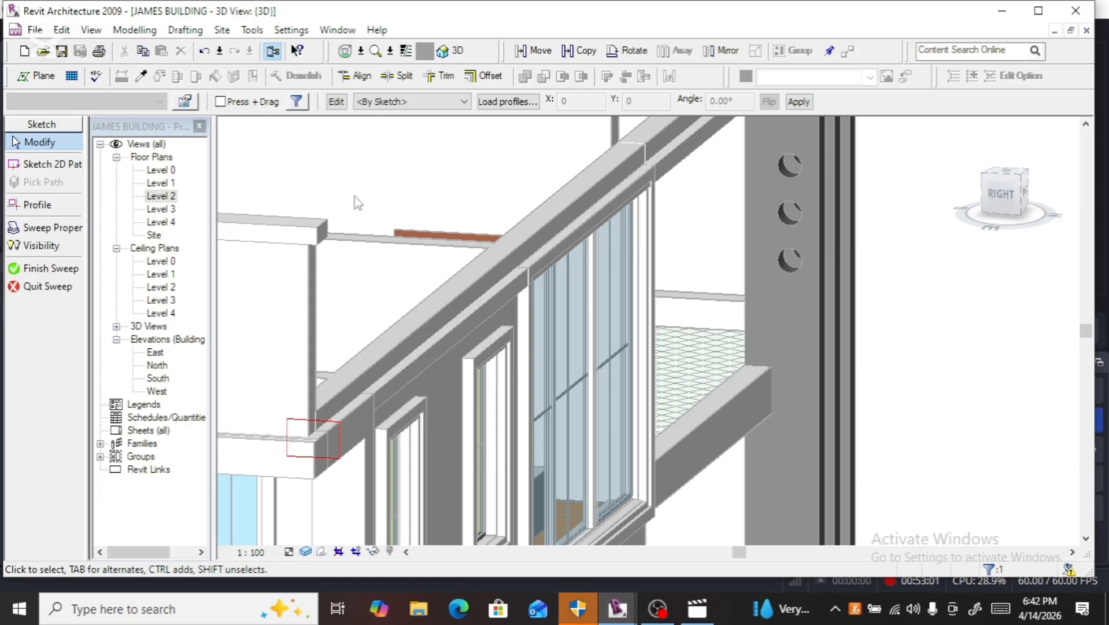
click(336, 101)
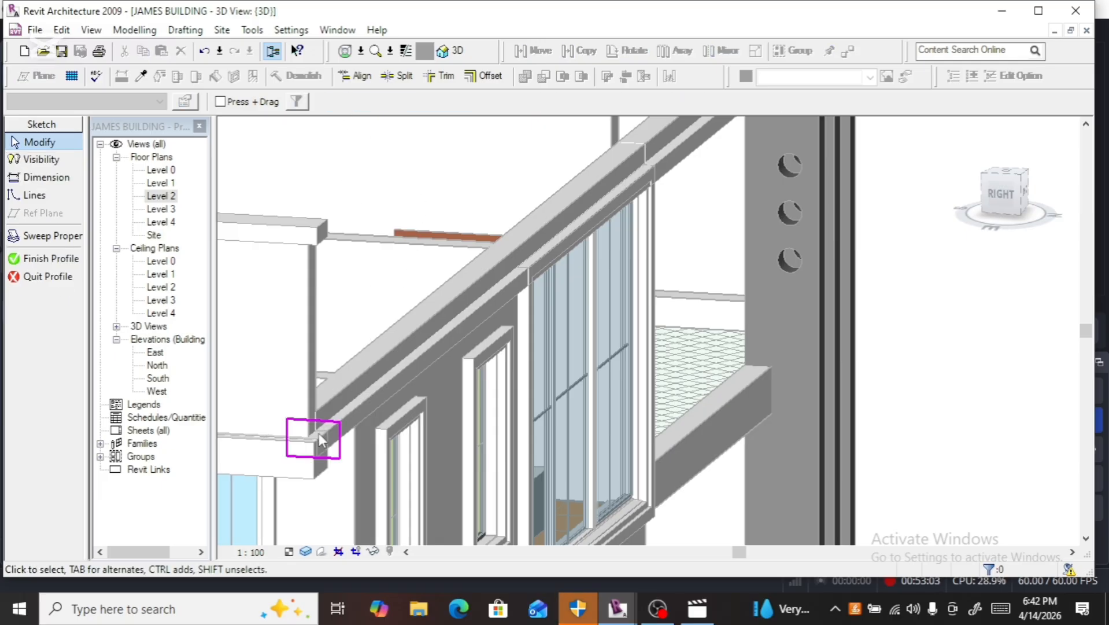
click(992, 195)
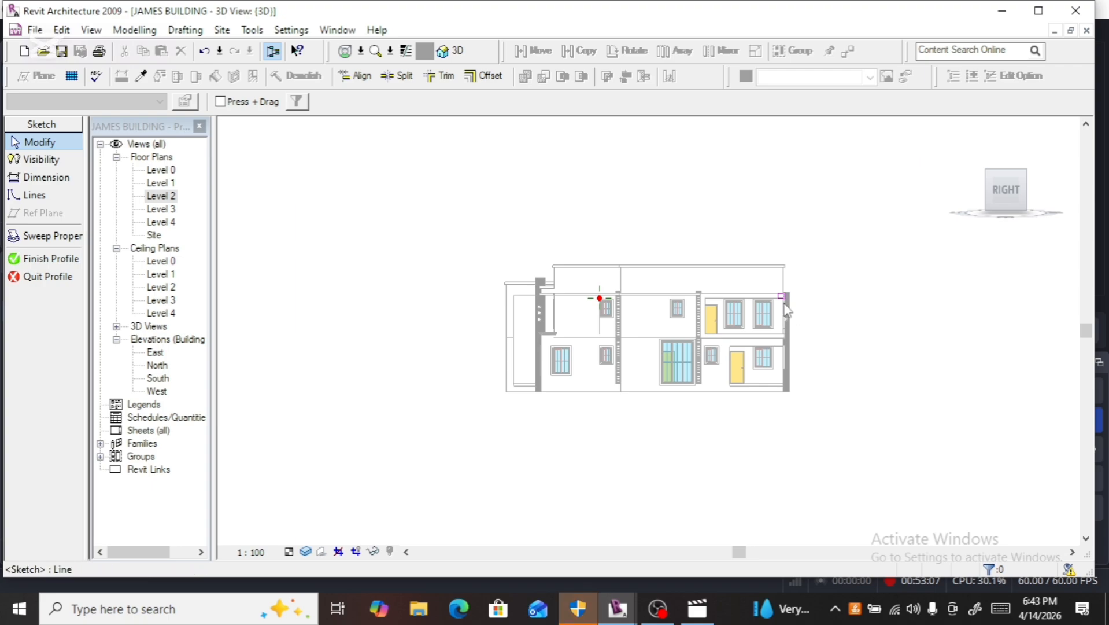
scroll(787, 310, up, 3)
scroll(787, 310, up, 5)
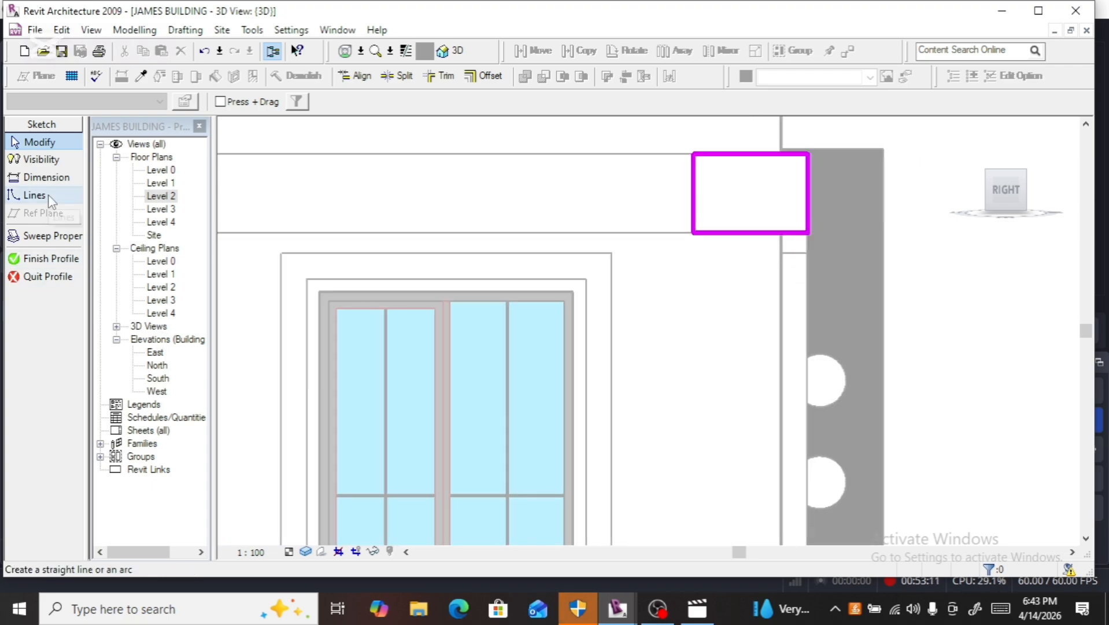
Step: Try to dimension the distance from the profile's outer vertical edge to the back wall's face
click(44, 177)
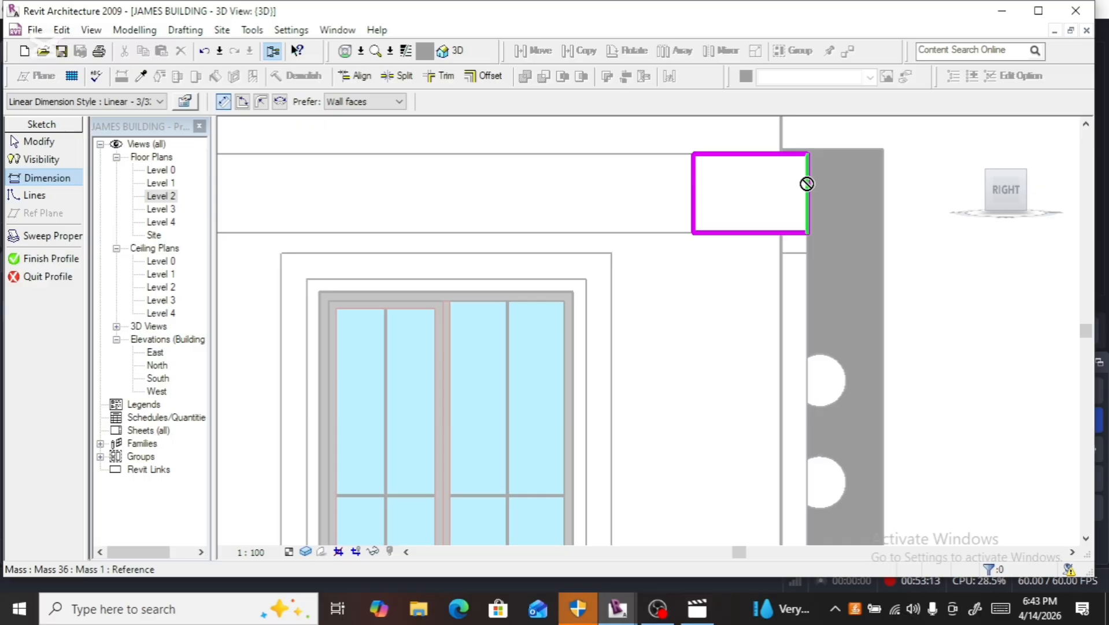
click(806, 184)
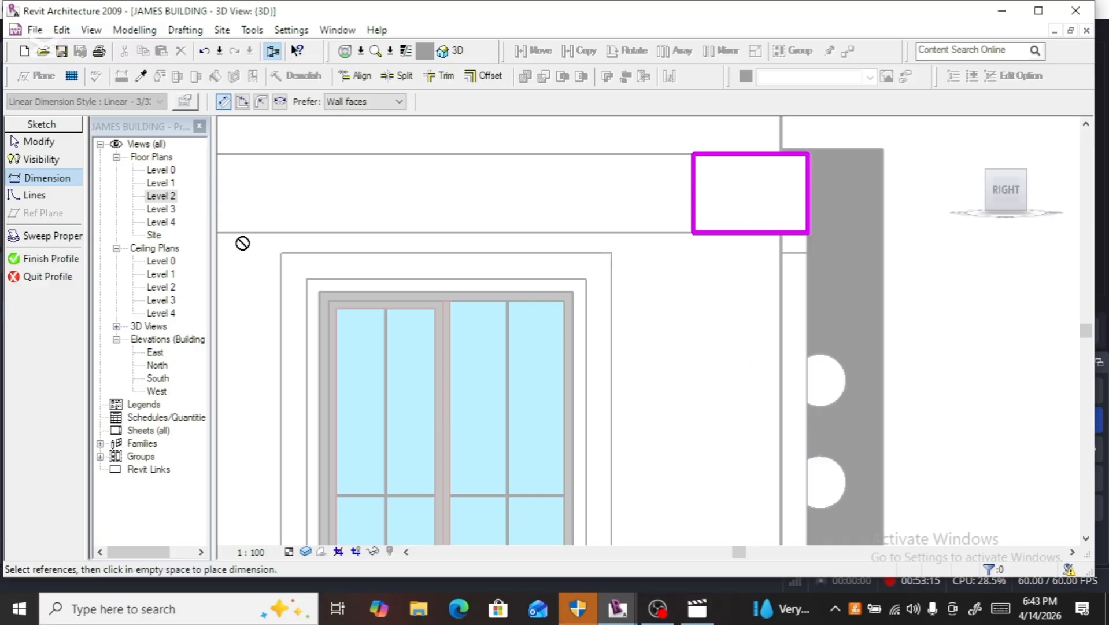
click(765, 281)
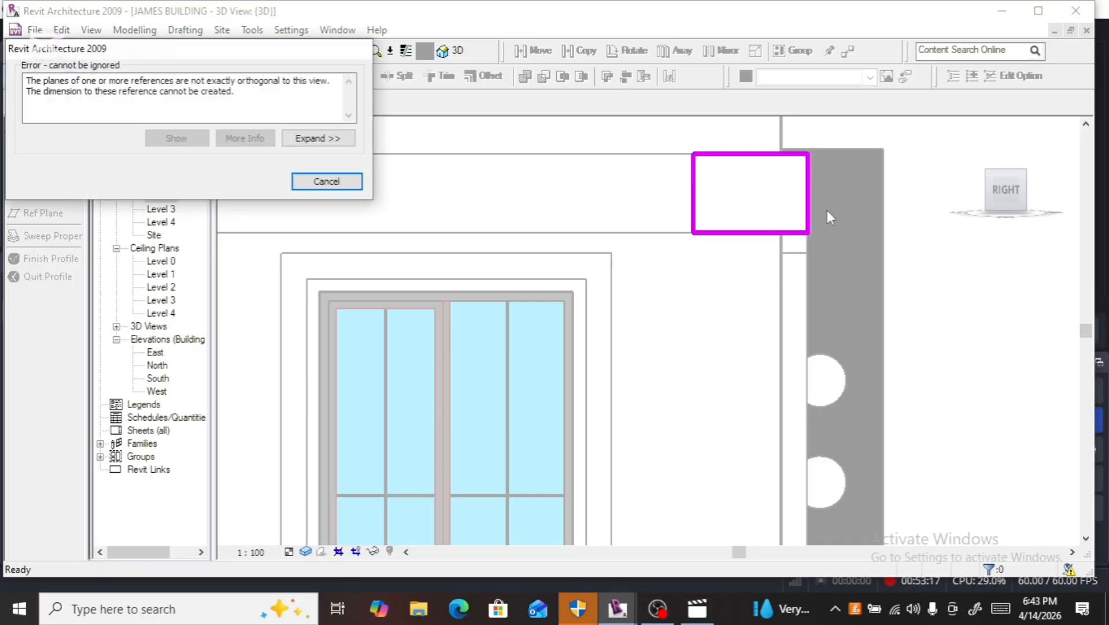
click(308, 184)
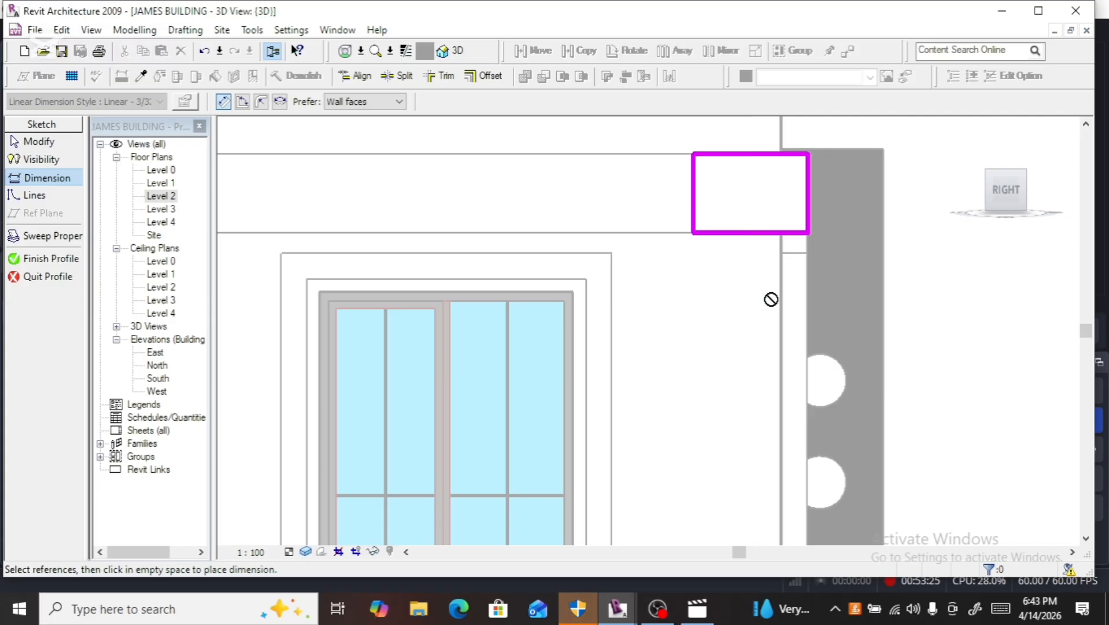
click(47, 178)
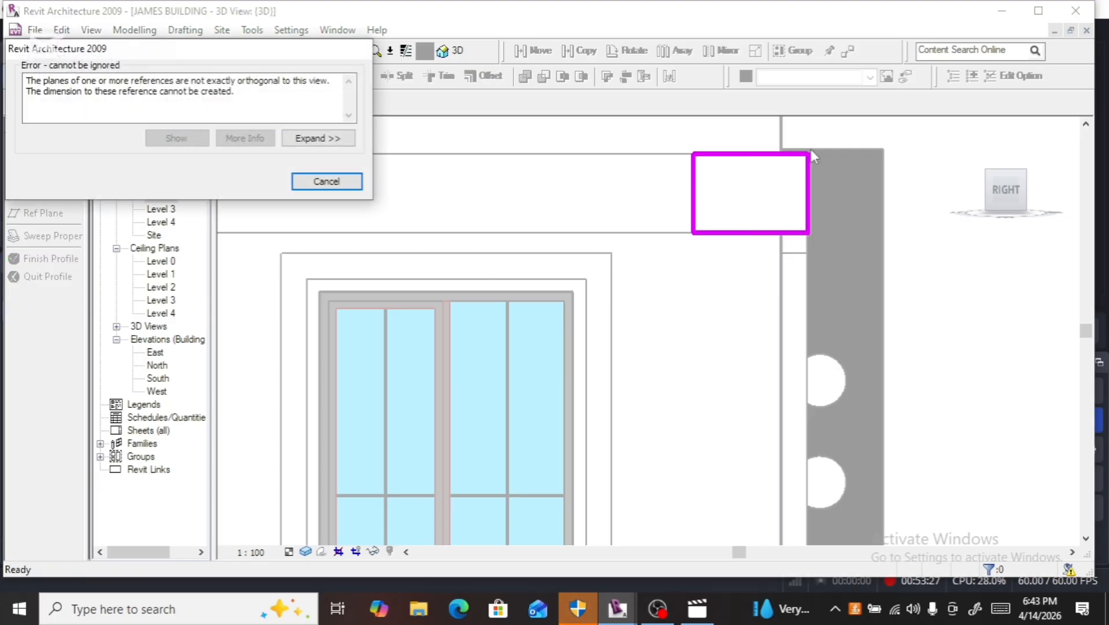
click(325, 181)
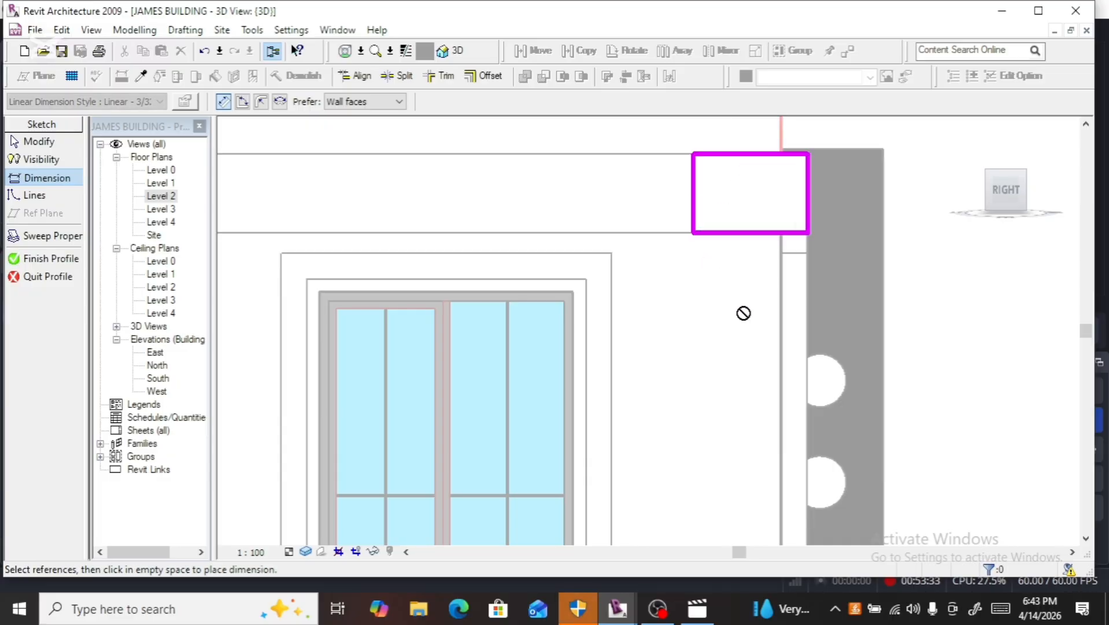
key(Escape)
key(Escape)
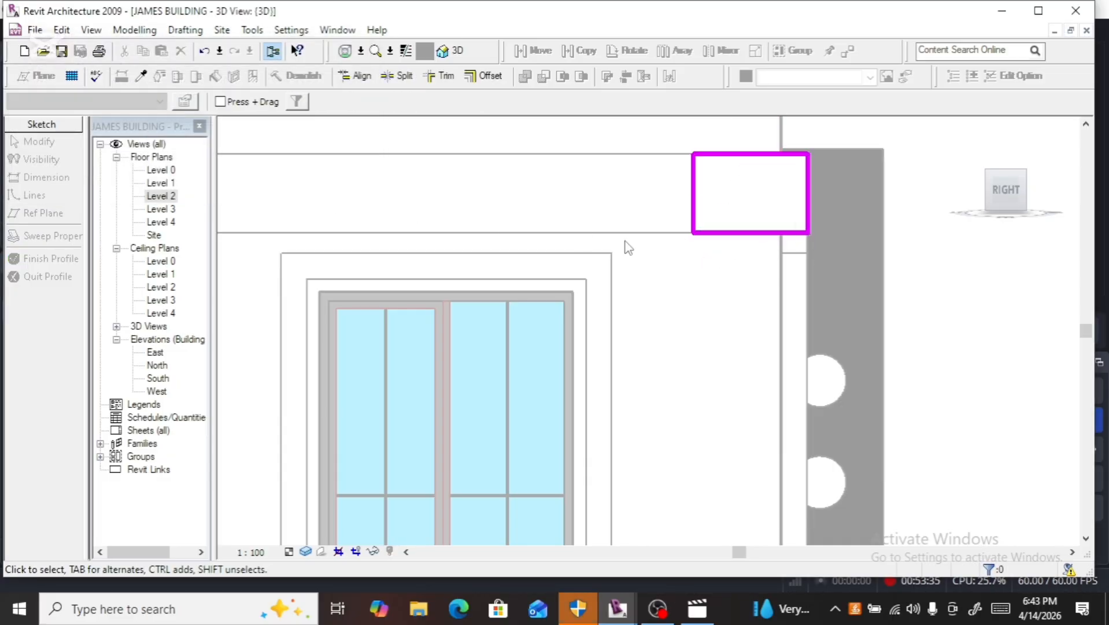
Step: Try to move the inner witness line of the profile's outer vertical line's temporary dimension to the back wall's face
click(810, 204)
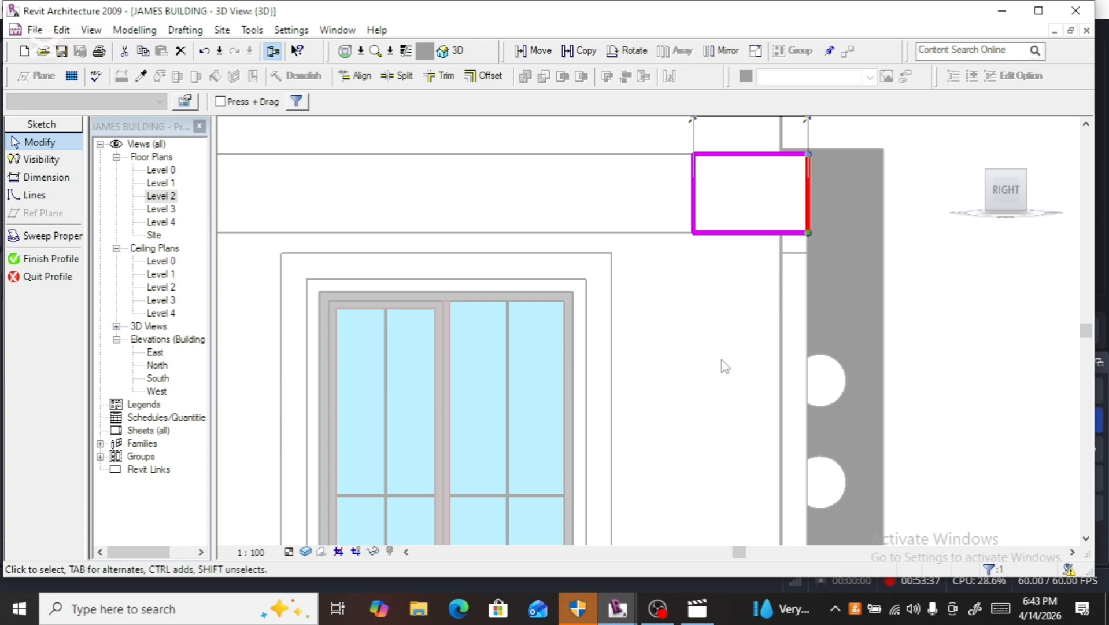
scroll(725, 366, down, 2)
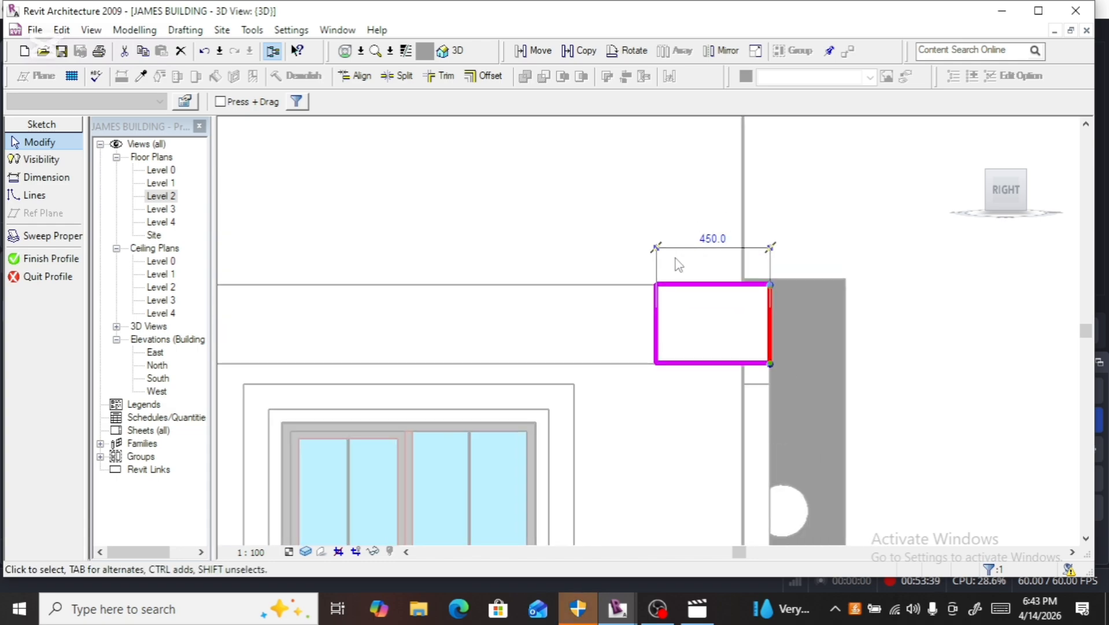
scroll(660, 266, up, 2)
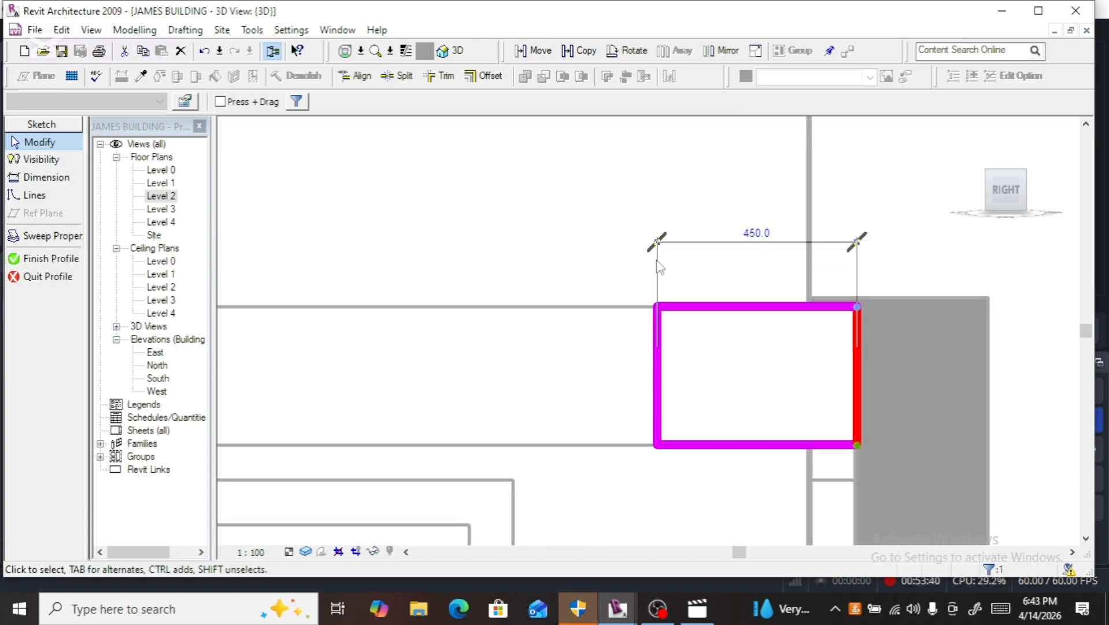
click(656, 289)
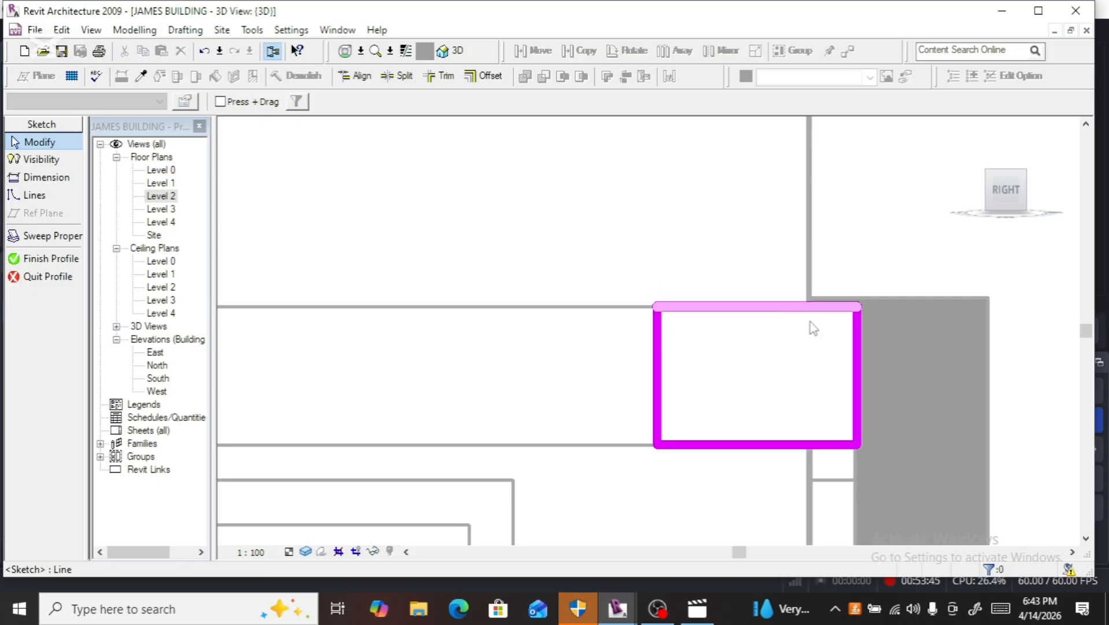
click(855, 345)
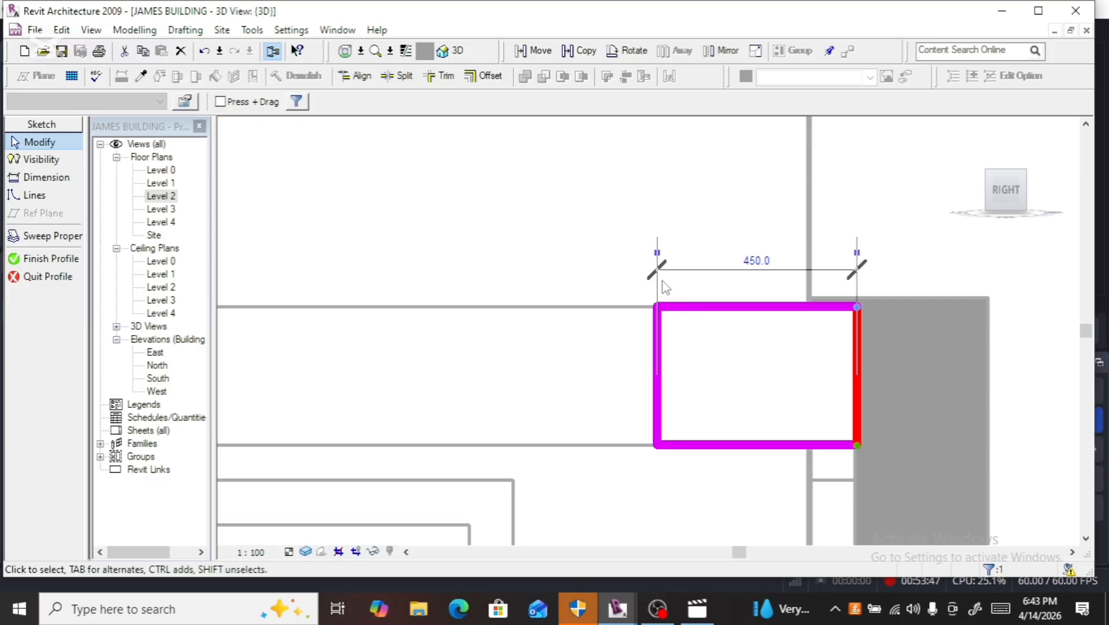
drag(658, 252, 810, 238)
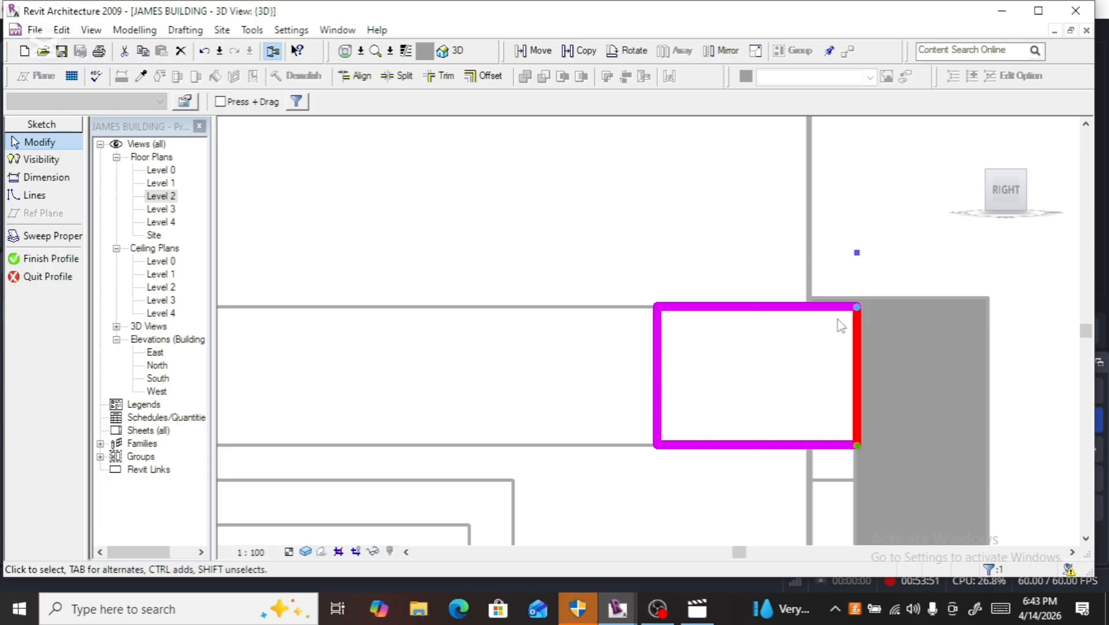
click(917, 234)
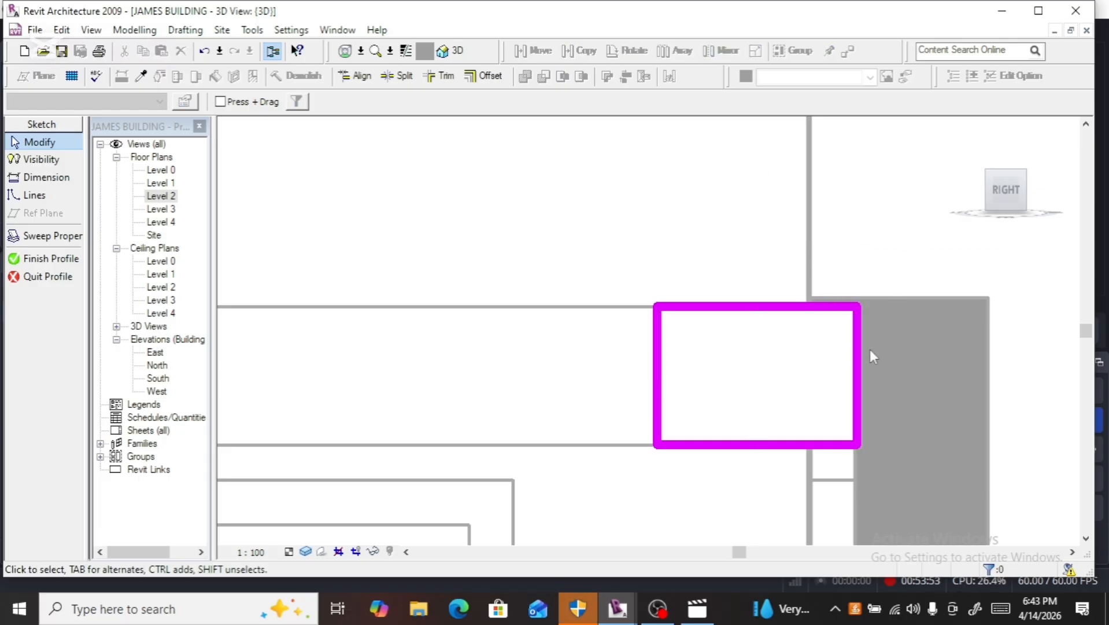
click(856, 371)
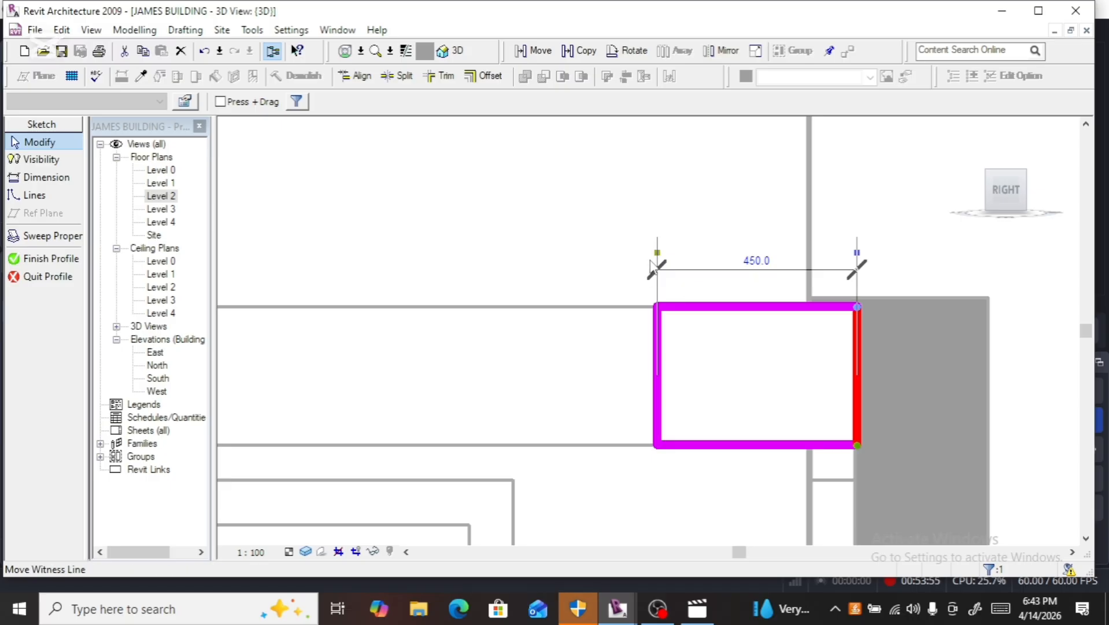
drag(658, 253, 688, 247)
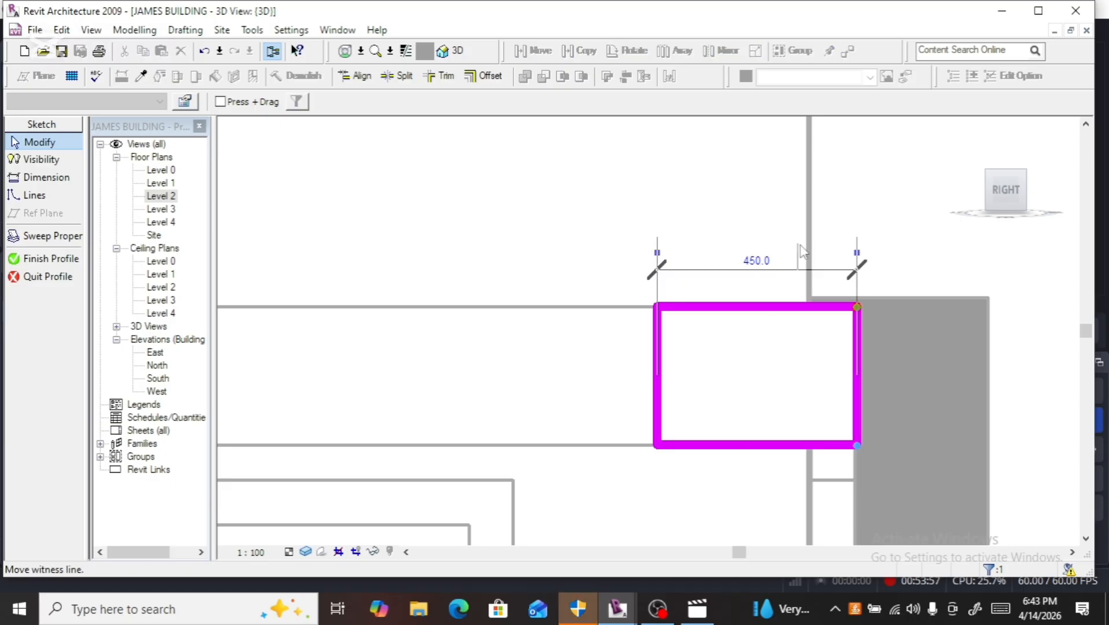
drag(801, 250, 811, 253)
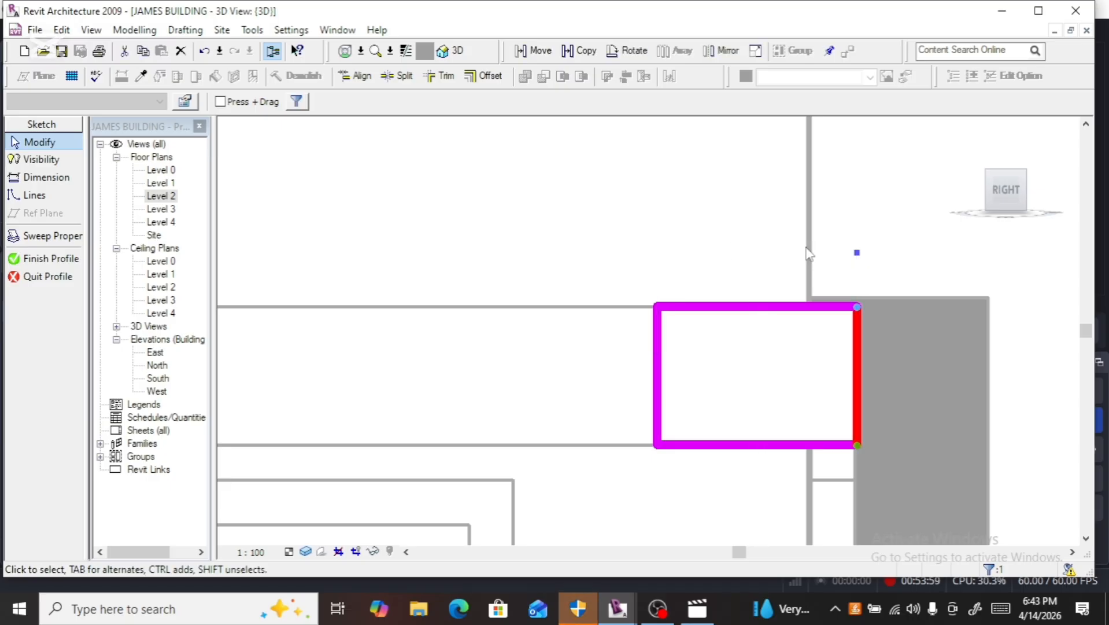
Step: Nudge the profile's inner and outer vertical lines outward together so the rectangle projects past the horizontal band's edge
scroll(793, 233, down, 3)
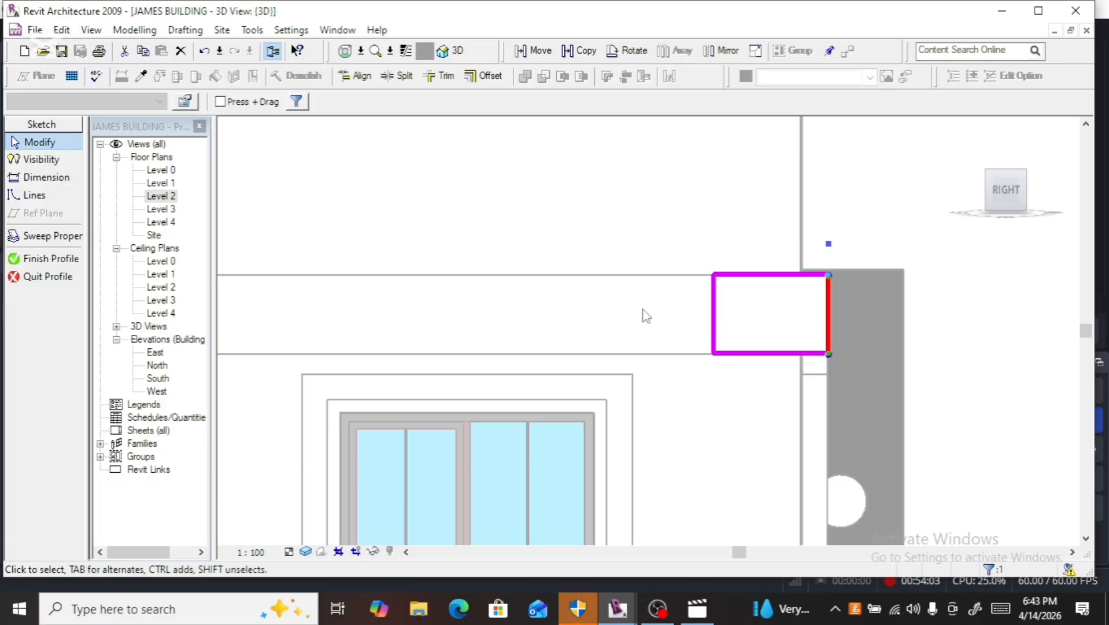
ctrl+click(715, 309)
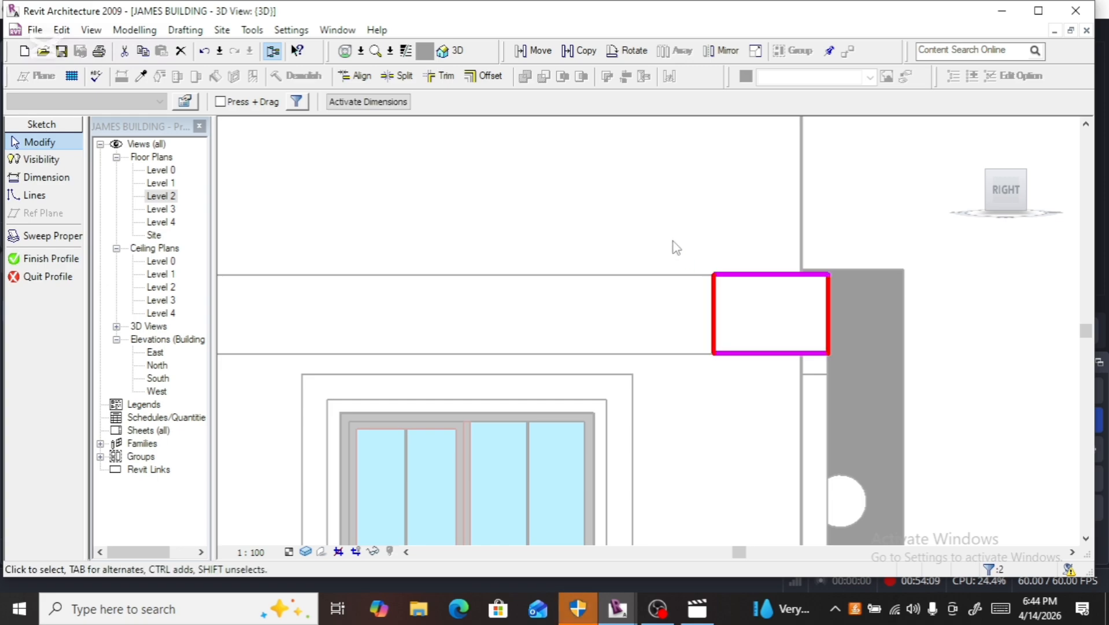
key(Right)
key(Right)
key(Right)
key(Right)
key(Right)
key(Right)
key(Right)
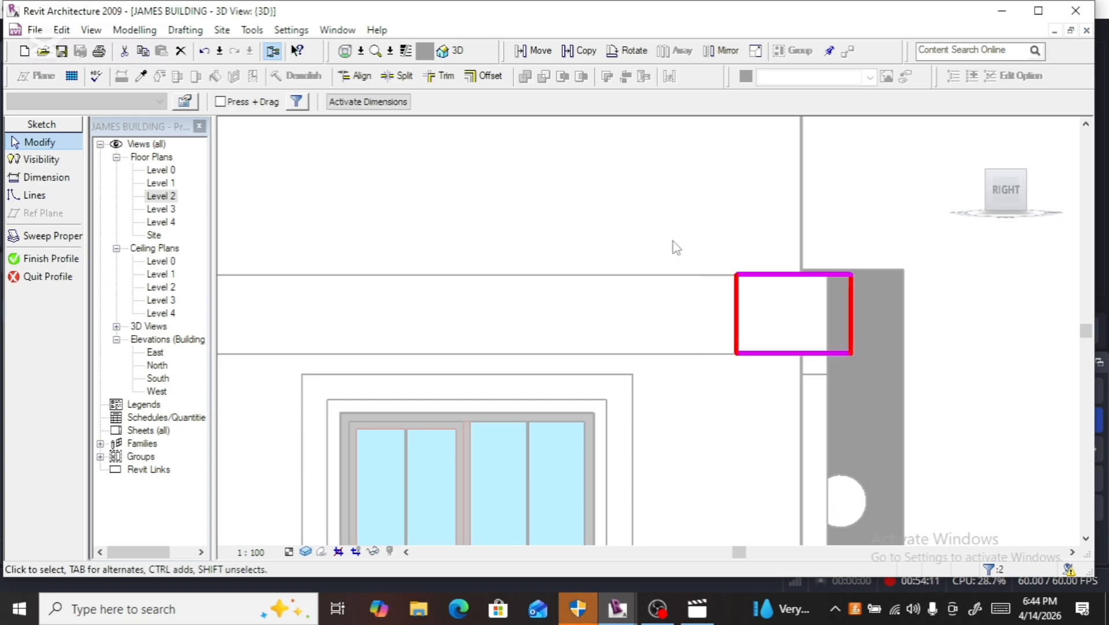
key(Right)
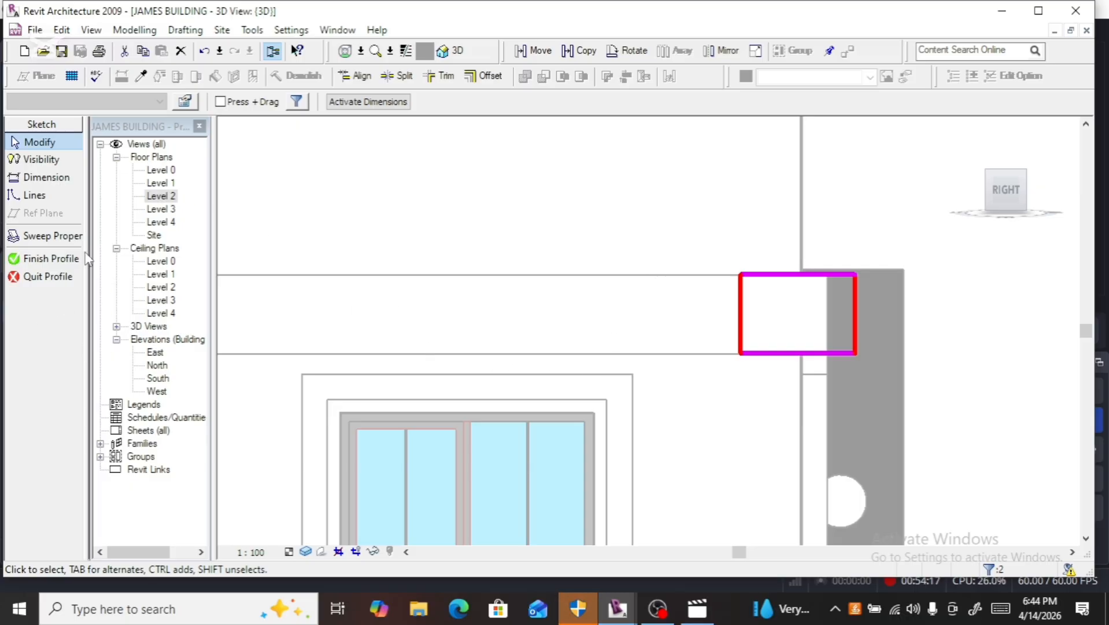
Step: Finish the profile, the sweep and the frame mass so the shifted profile is applied
click(58, 259)
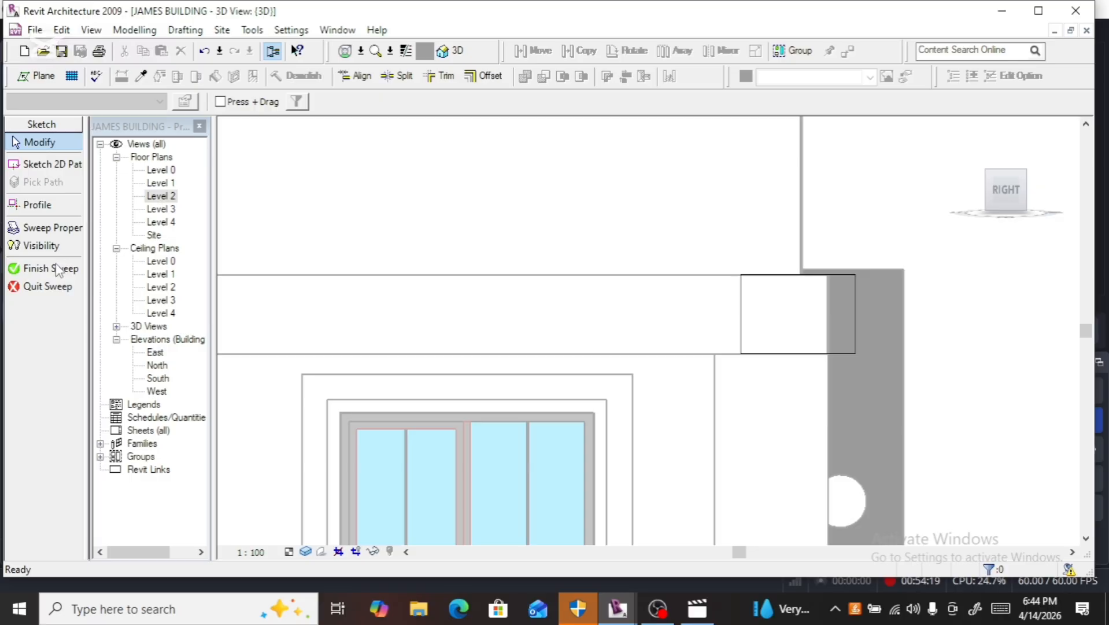
click(57, 267)
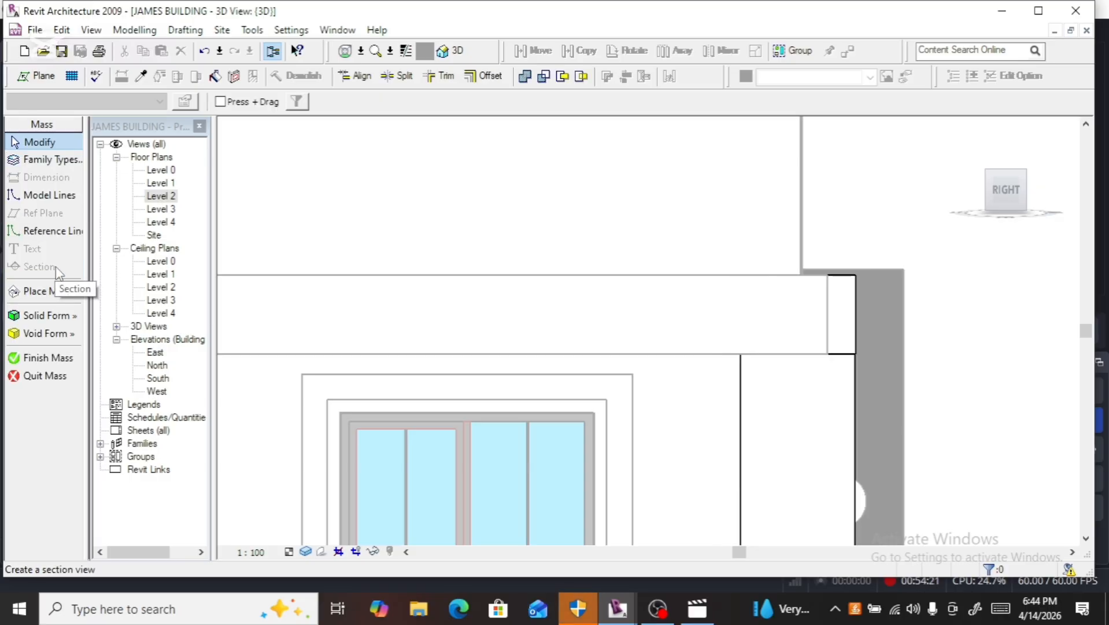
click(47, 359)
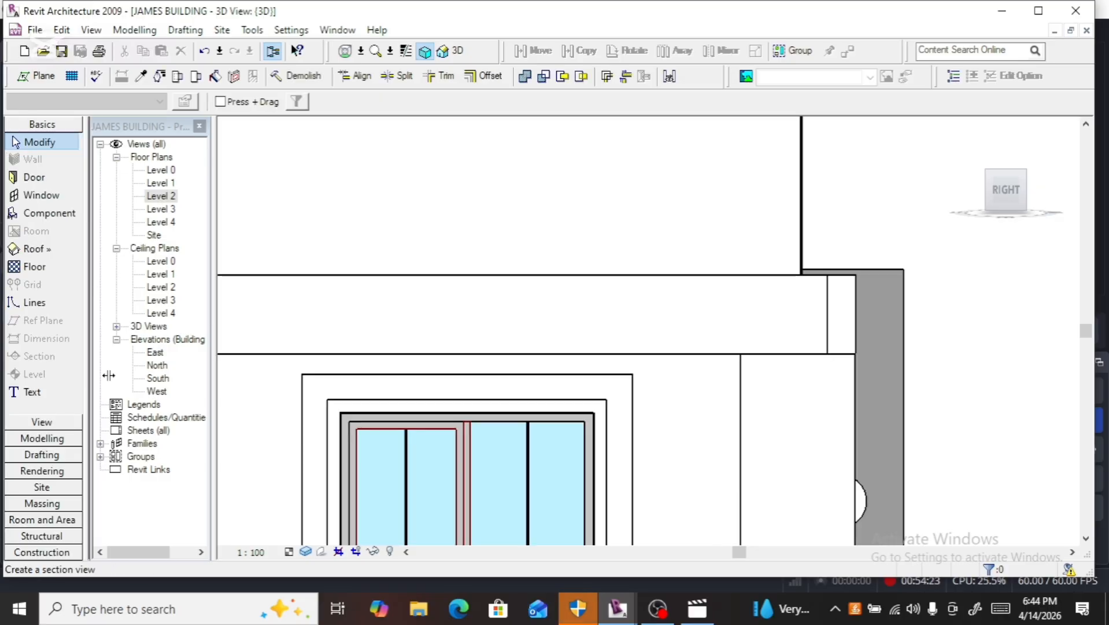
Step: Select the C-shaped frame mass and show its upper outer corner in the East elevation
click(853, 298)
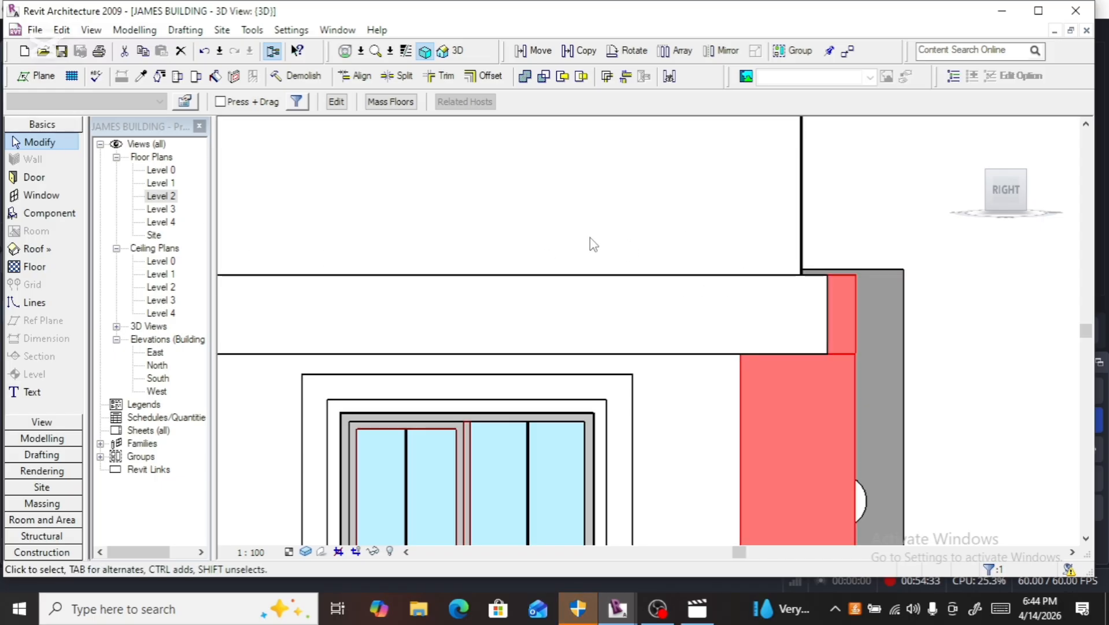
scroll(596, 231, down, 4)
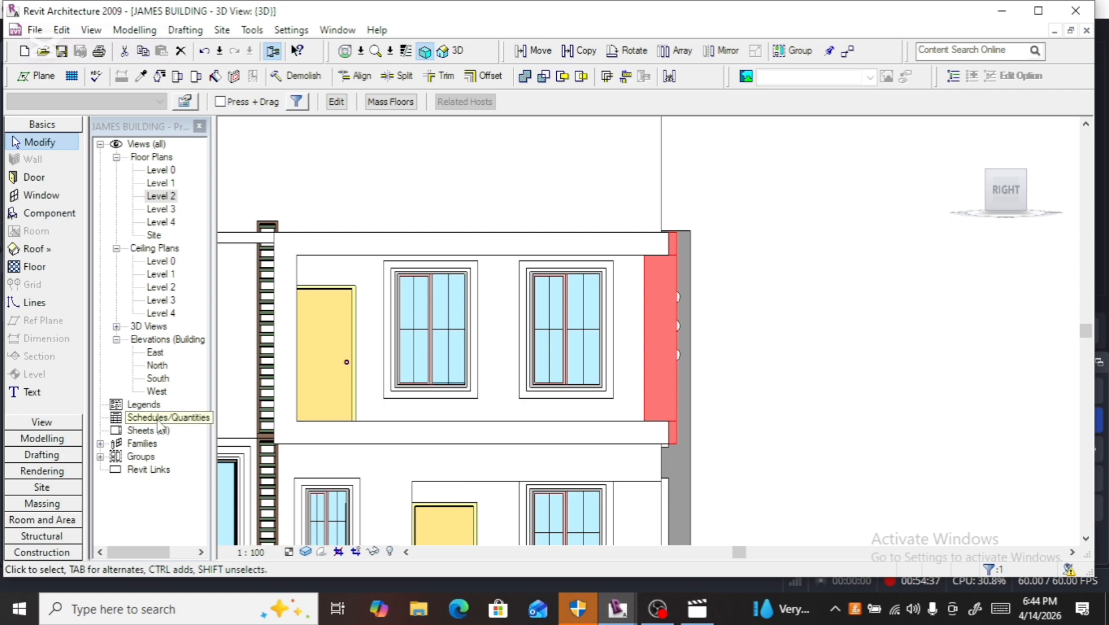
double_click(157, 353)
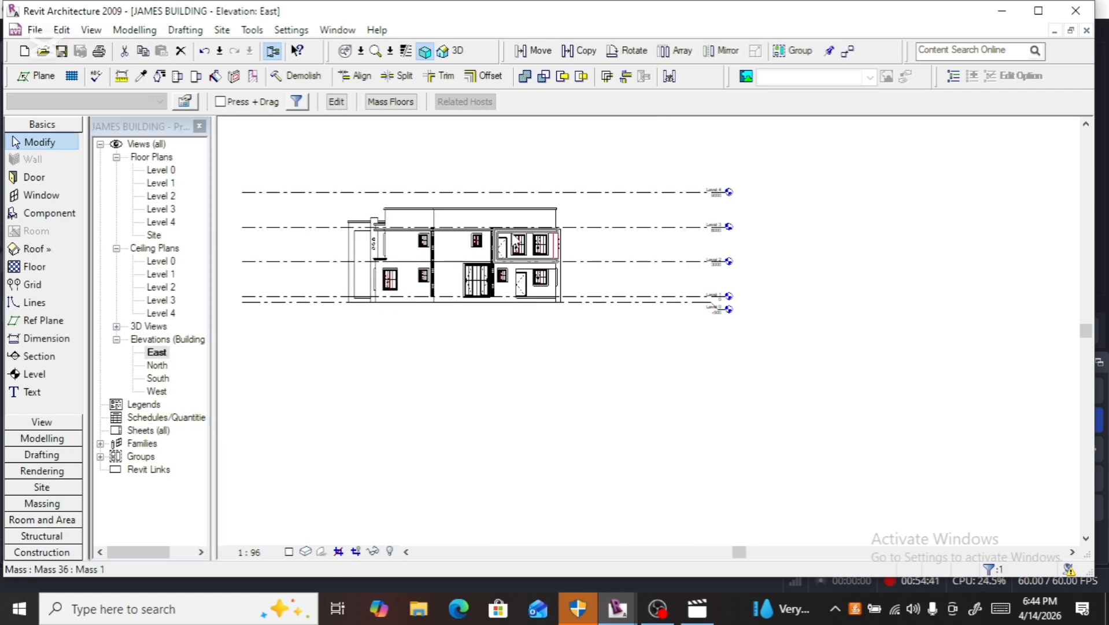
scroll(549, 231, up, 10)
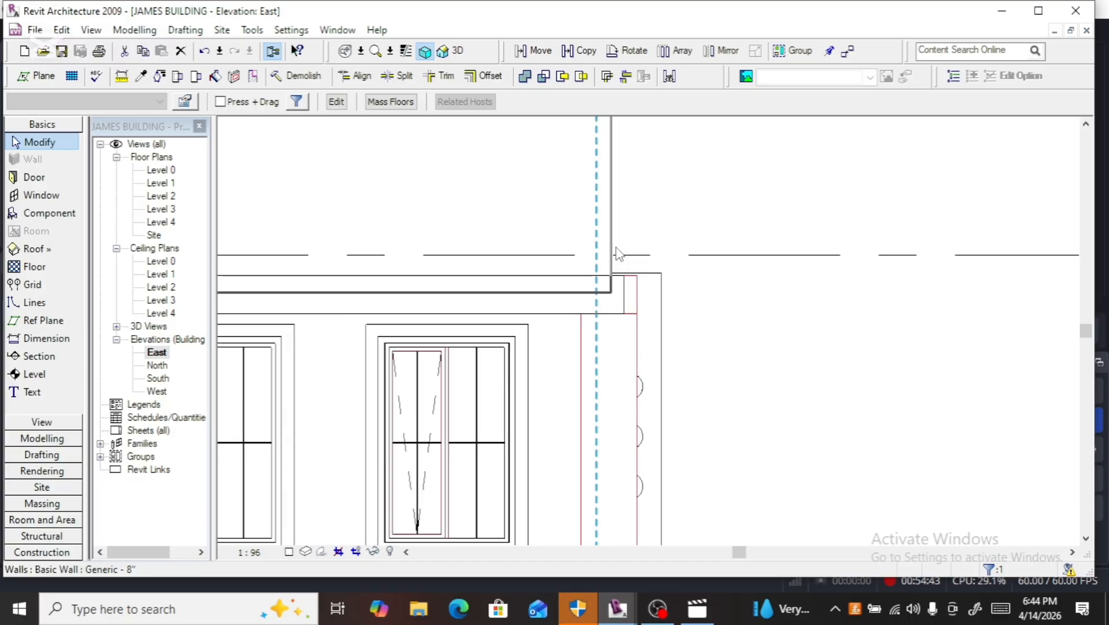
click(546, 257)
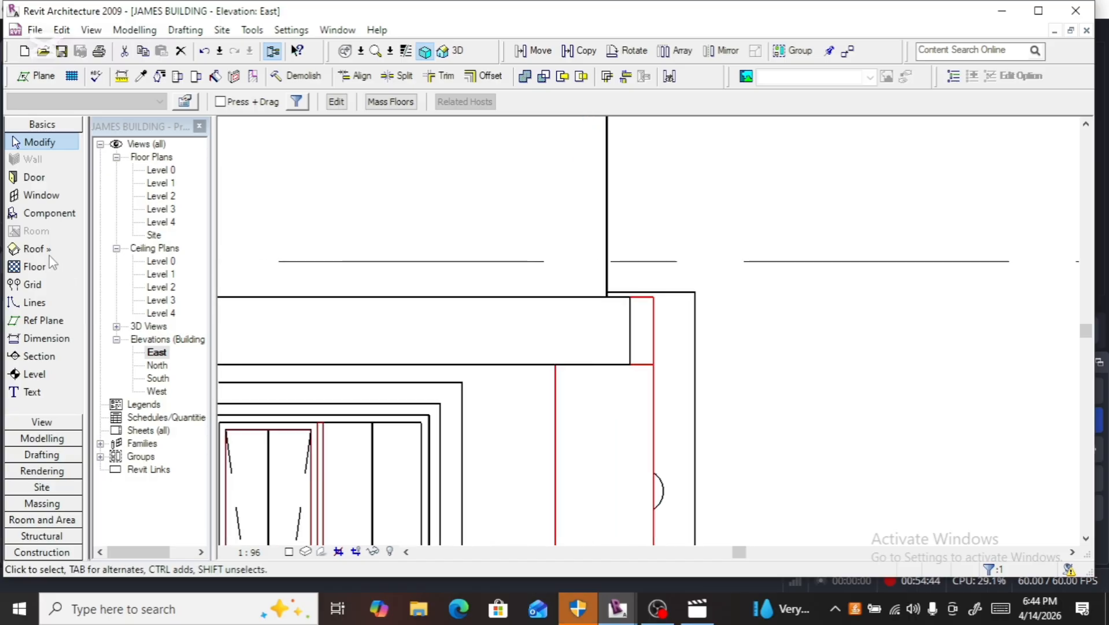
Step: Try to dimension from the back wall's outer face to the frame mass's outer edge in the East elevation
click(46, 338)
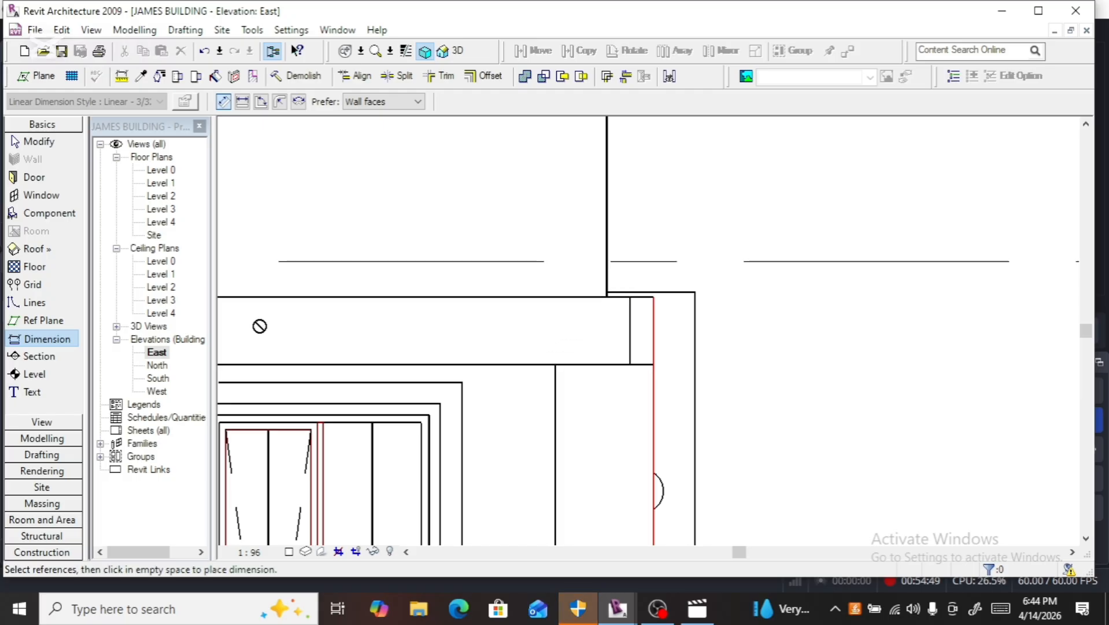
click(36, 342)
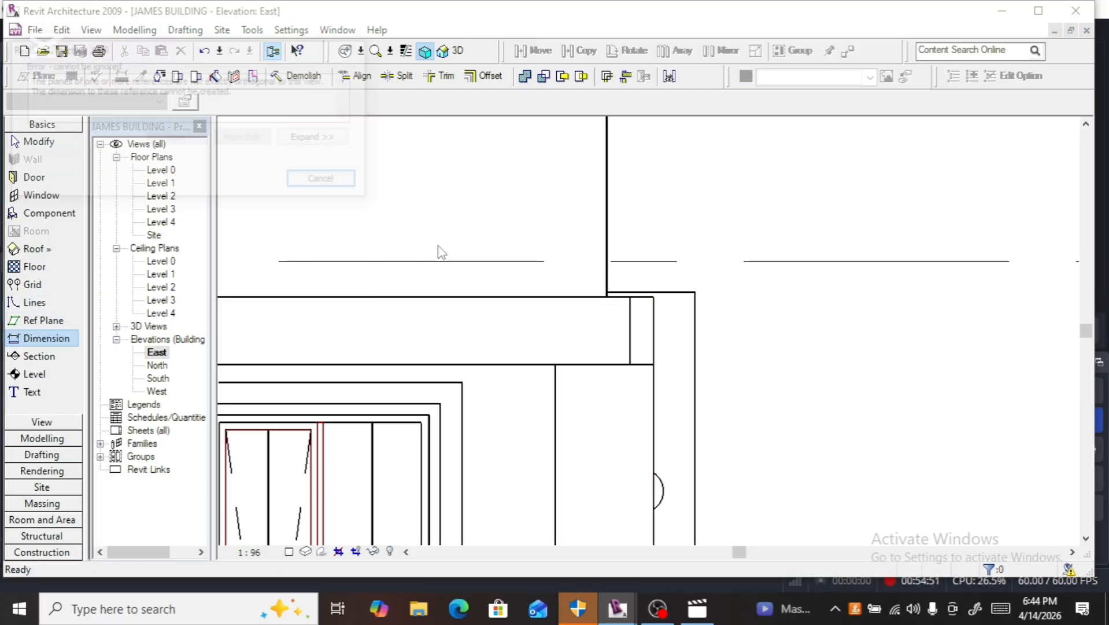
click(328, 182)
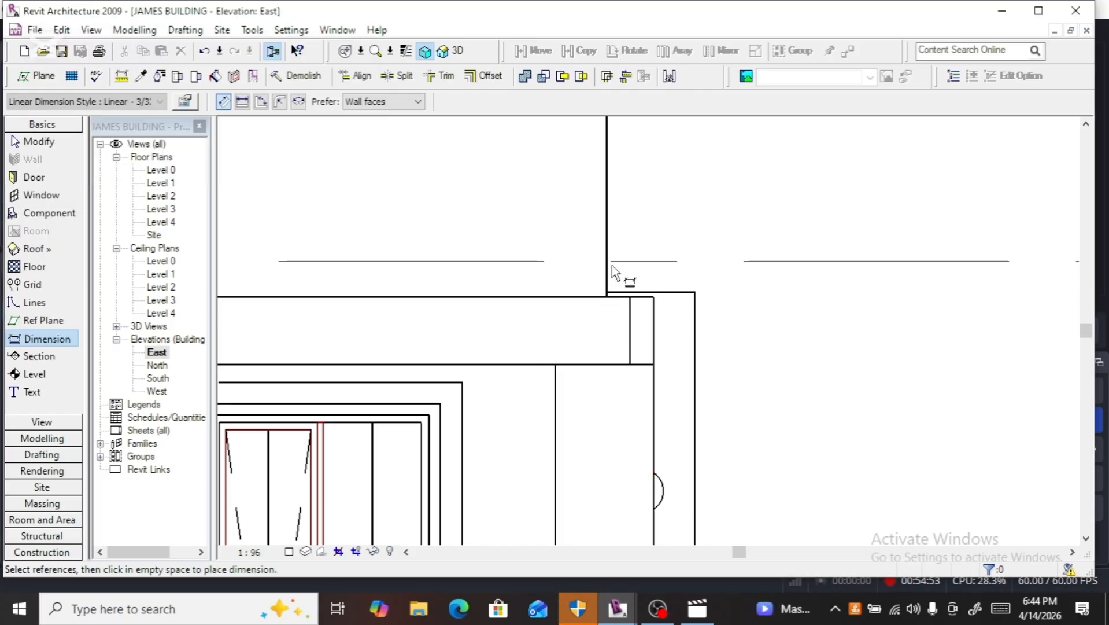
click(660, 297)
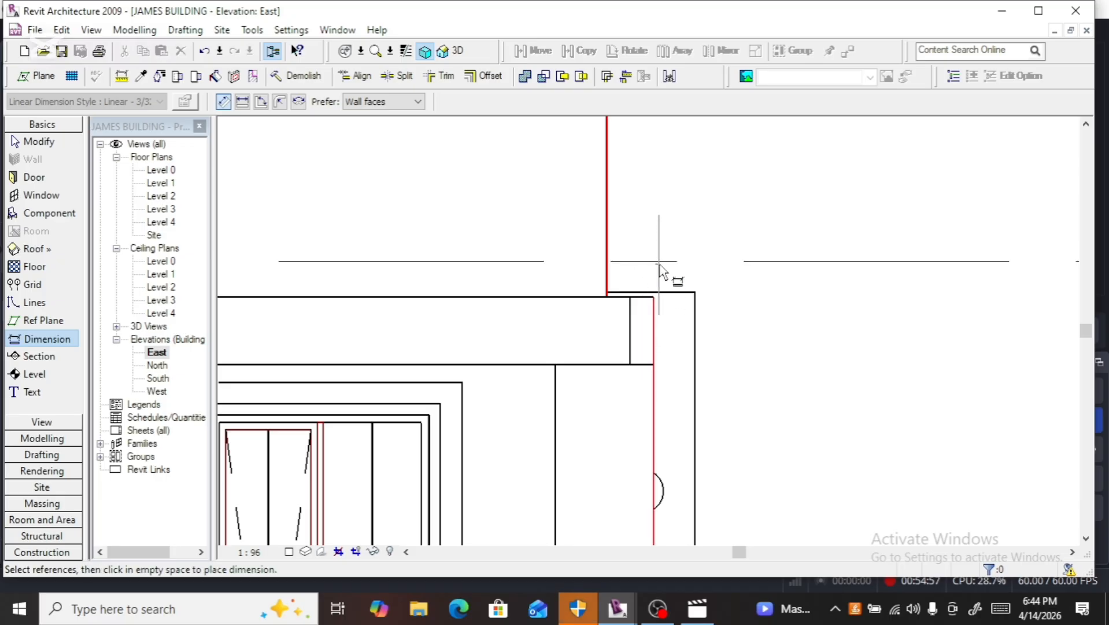
click(656, 292)
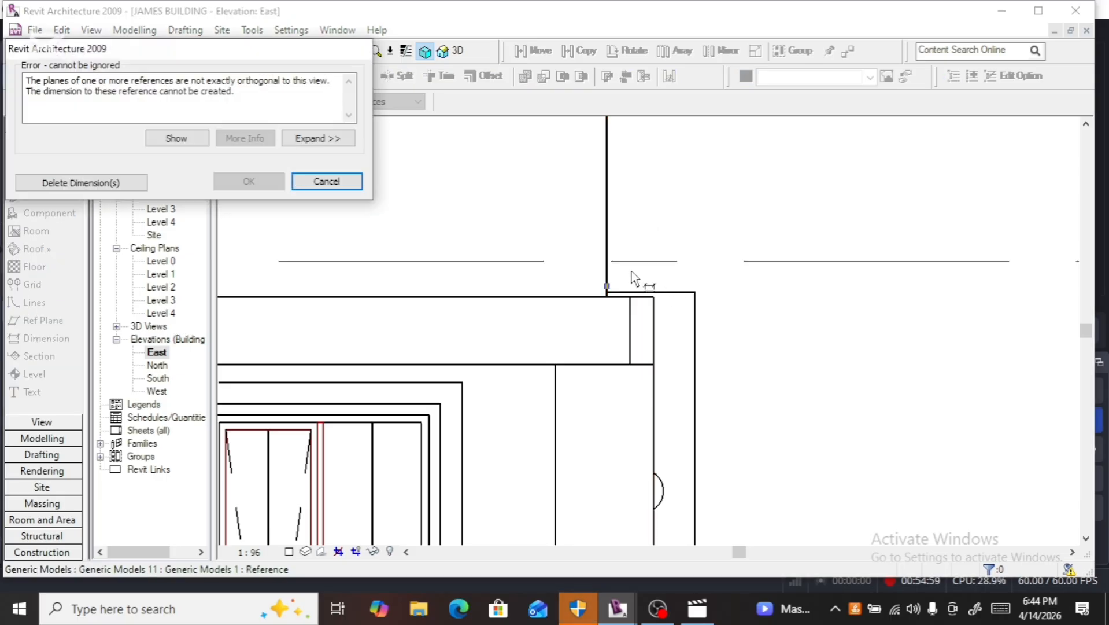
click(327, 181)
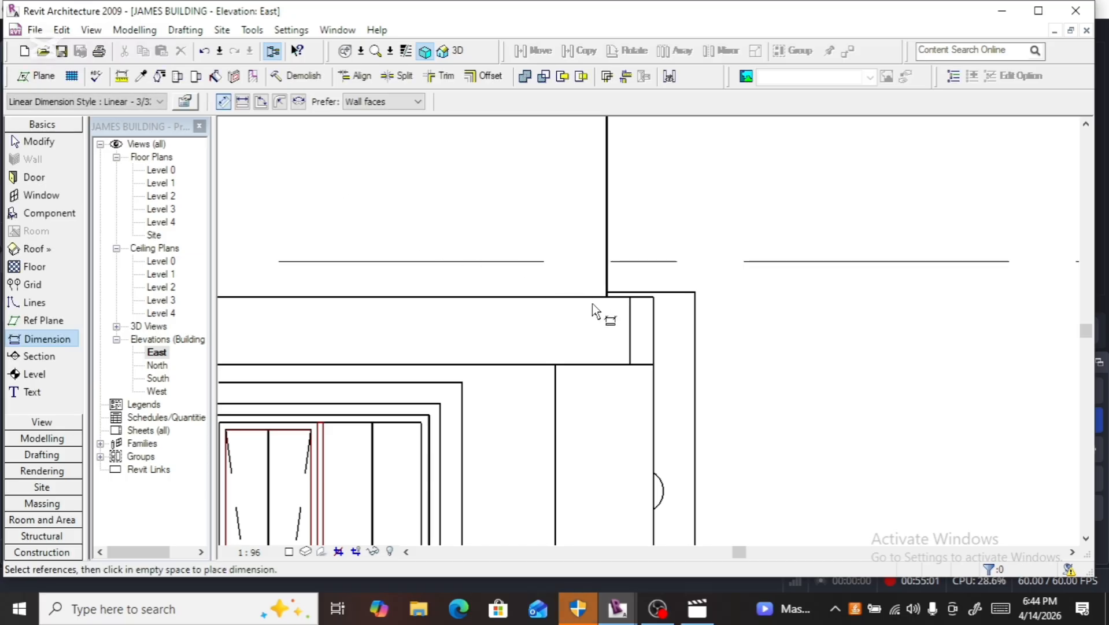
key(Escape)
key(Escape)
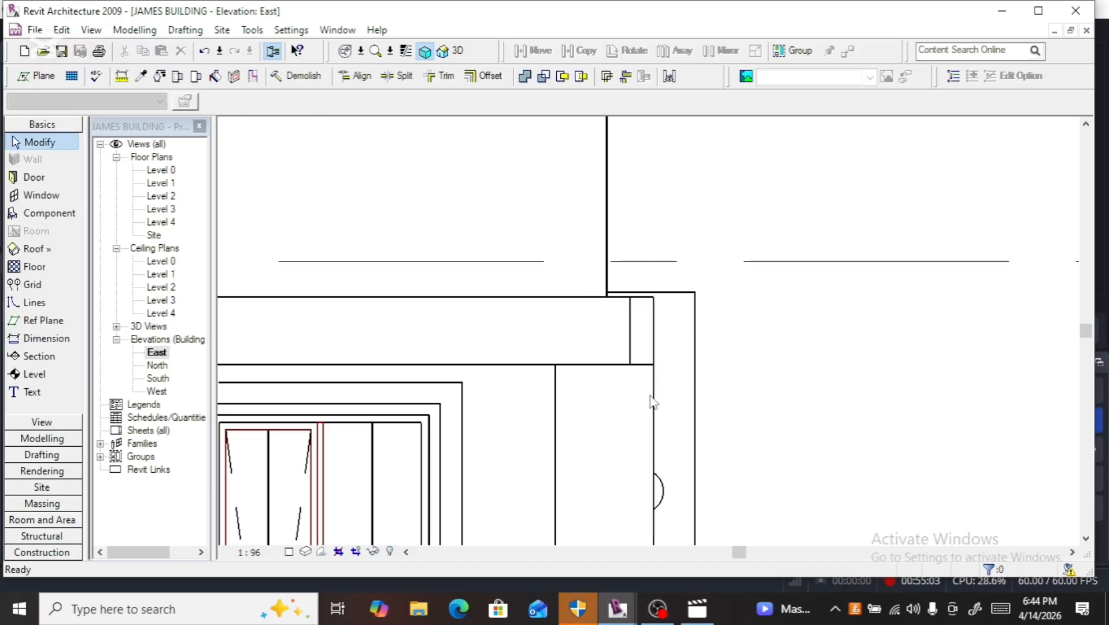
Step: Nudge the C-shaped frame mass inward until its outer edge lines up with the horizontal band's outer edge
click(656, 400)
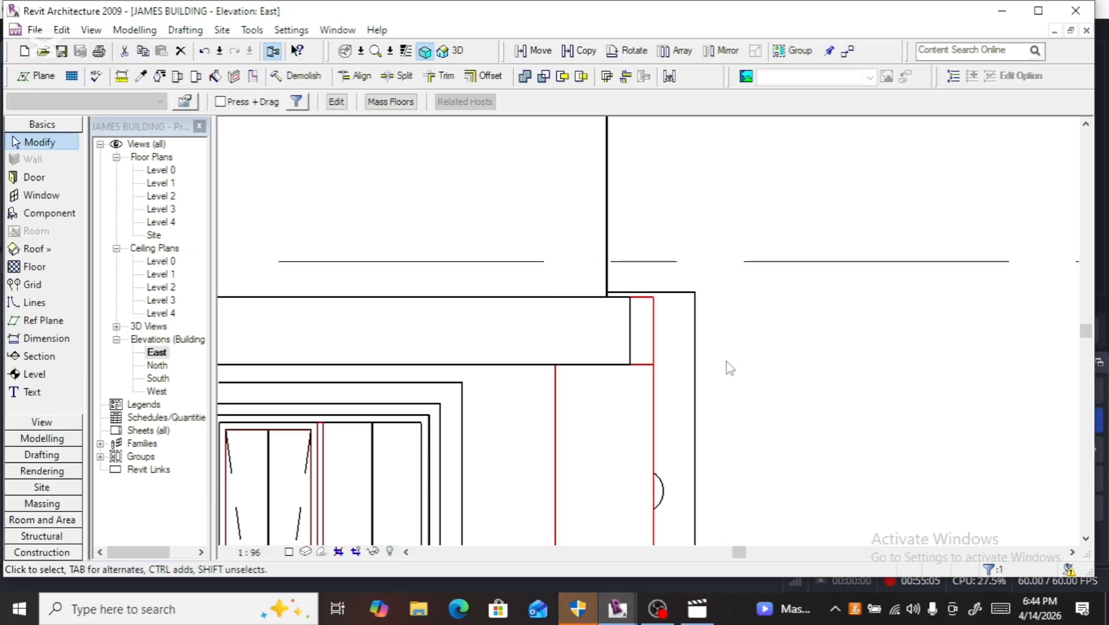
key(Left)
key(Left)
key(Left)
key(Left)
key(Left)
key(Left)
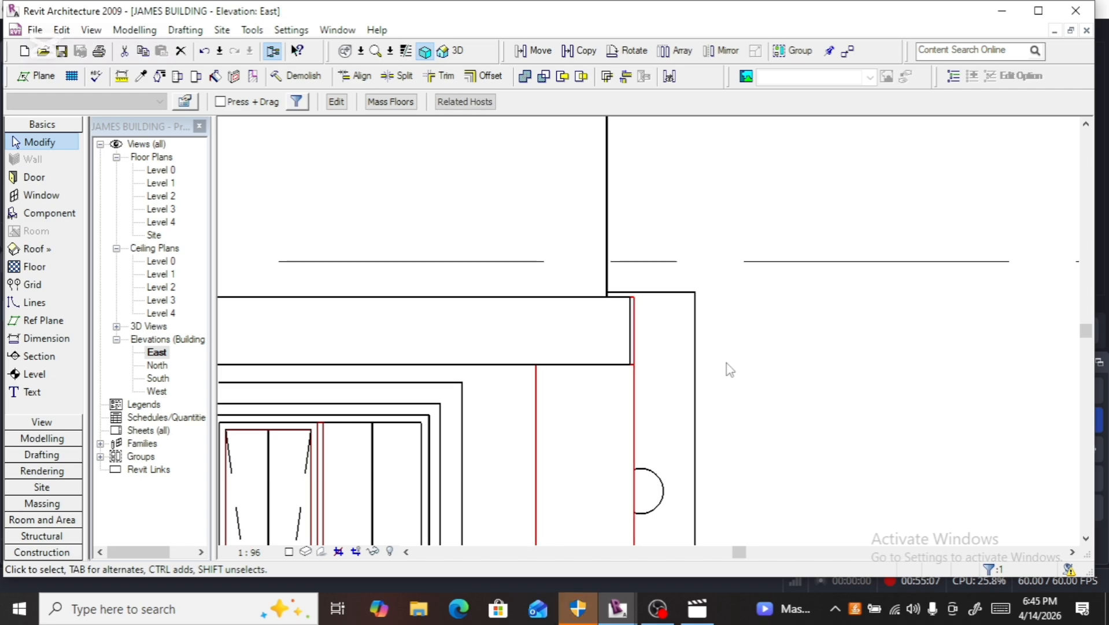
click(726, 363)
scroll(680, 358, down, 2)
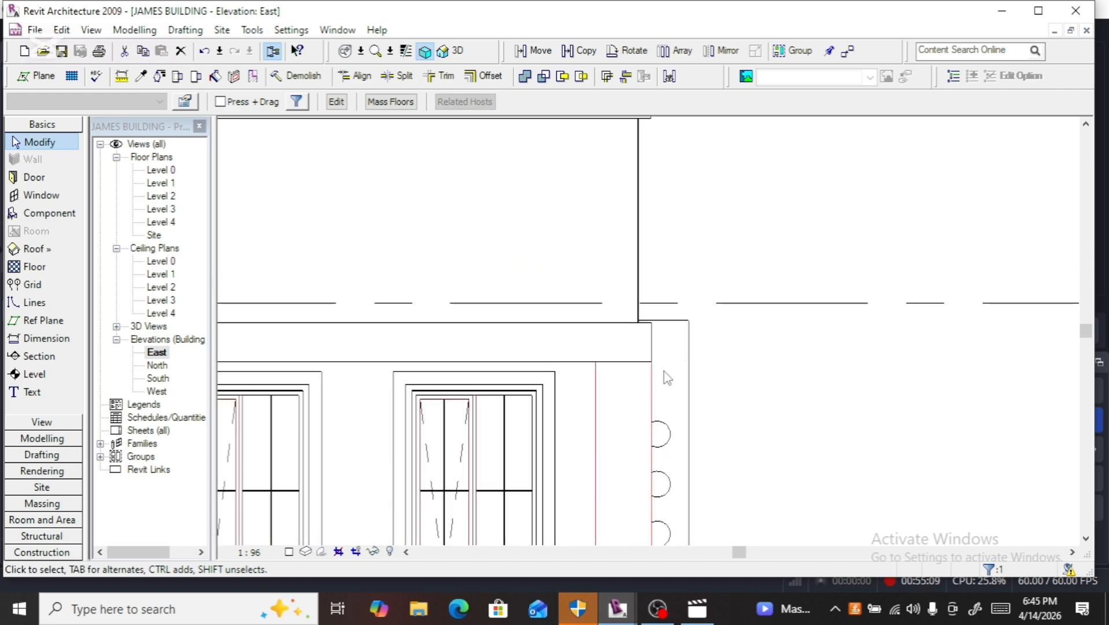
scroll(658, 369, up, 3)
scroll(664, 368, down, 4)
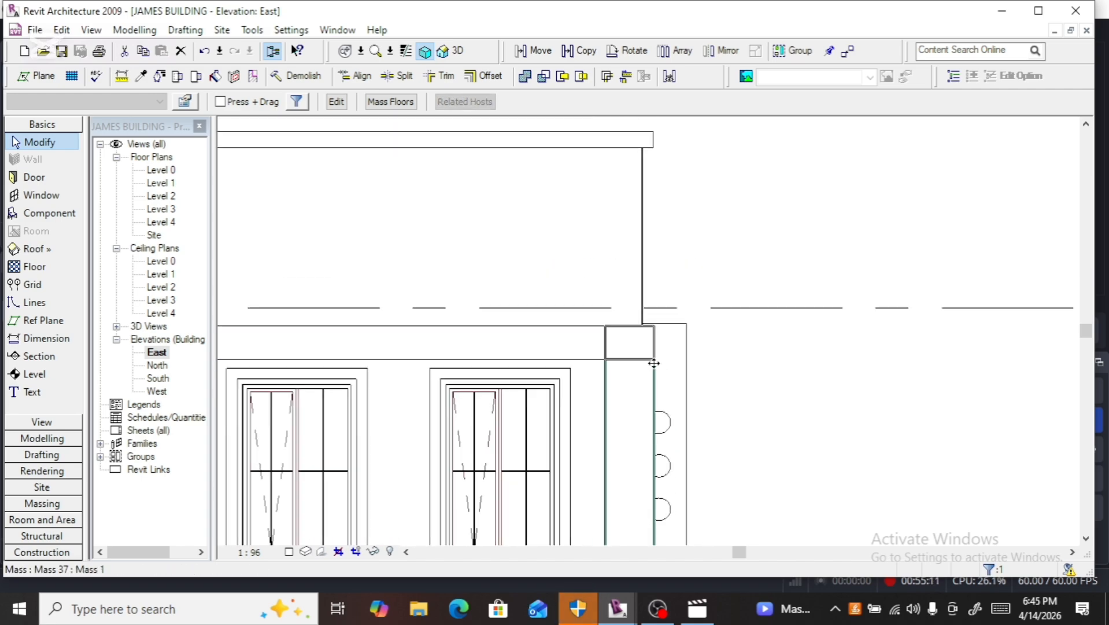
scroll(653, 363, up, 5)
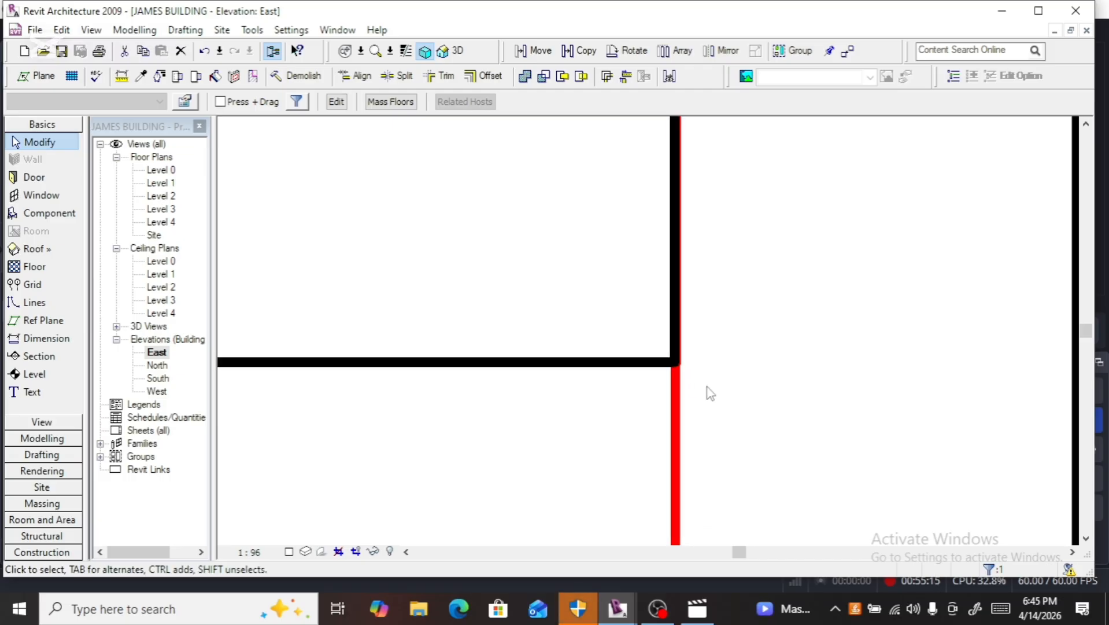
scroll(696, 373, down, 5)
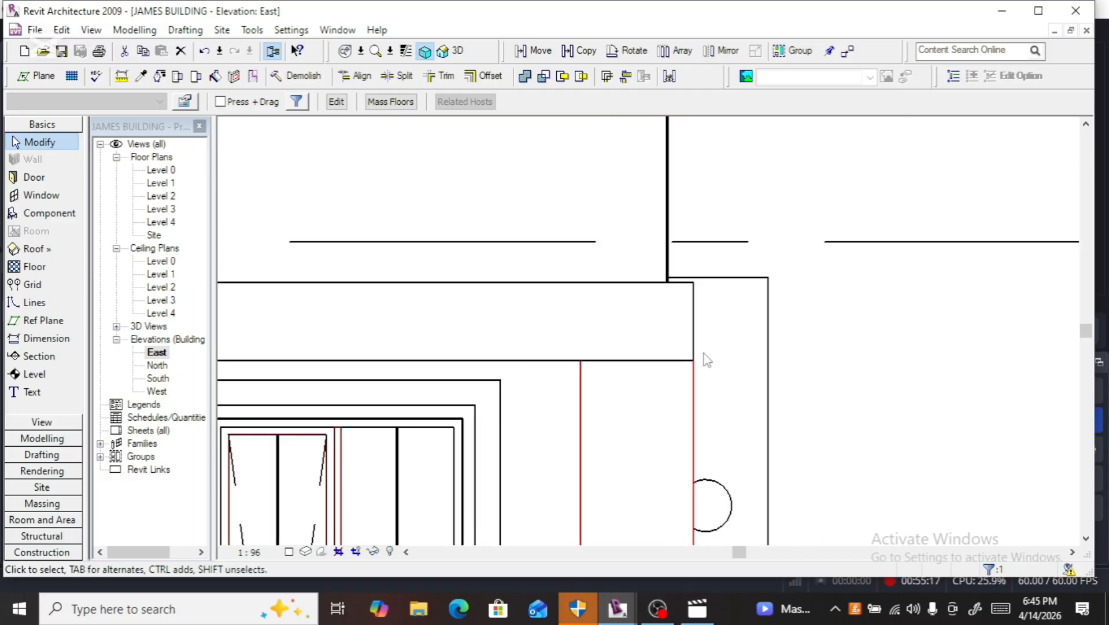
Step: Dimension the distance from the back wall's outer face to the horizontal band's outer edge, placing it above the band
click(43, 338)
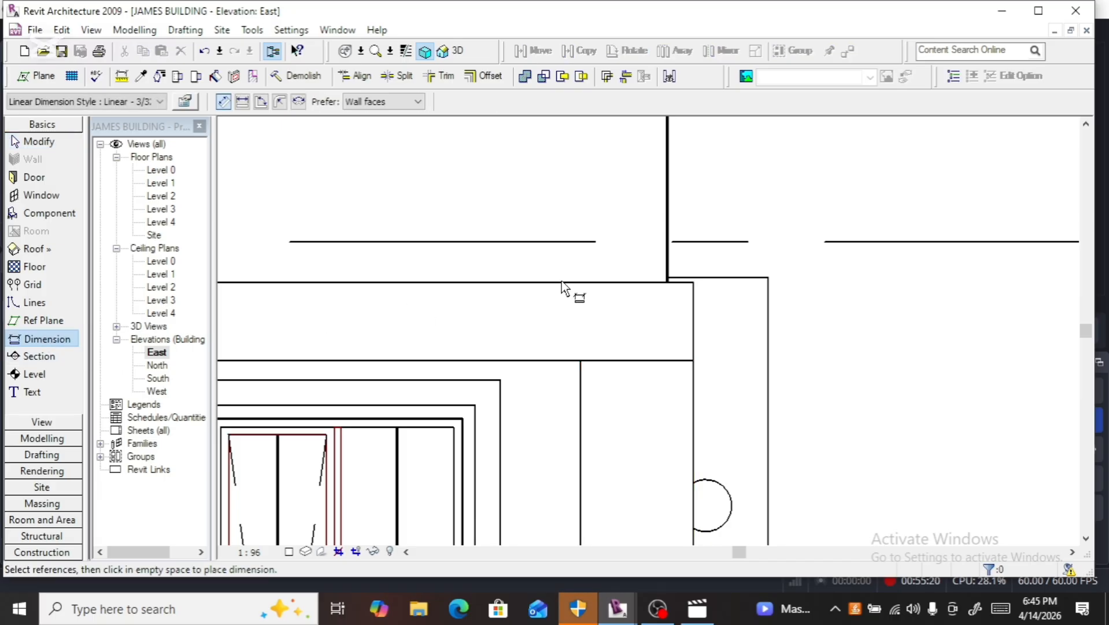
click(669, 269)
click(694, 289)
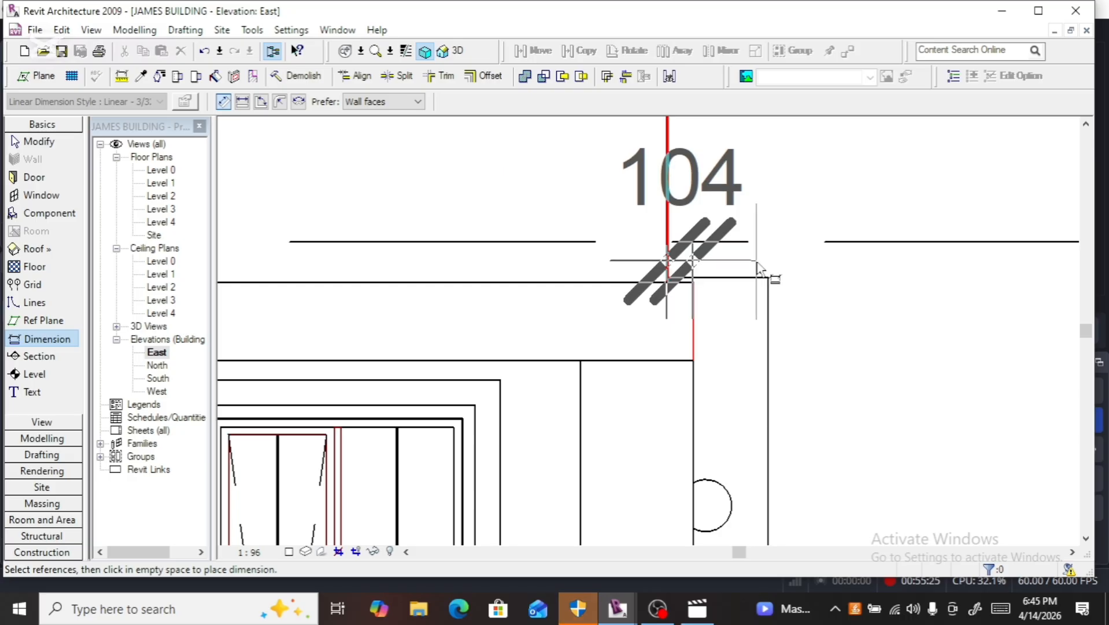
key(Escape)
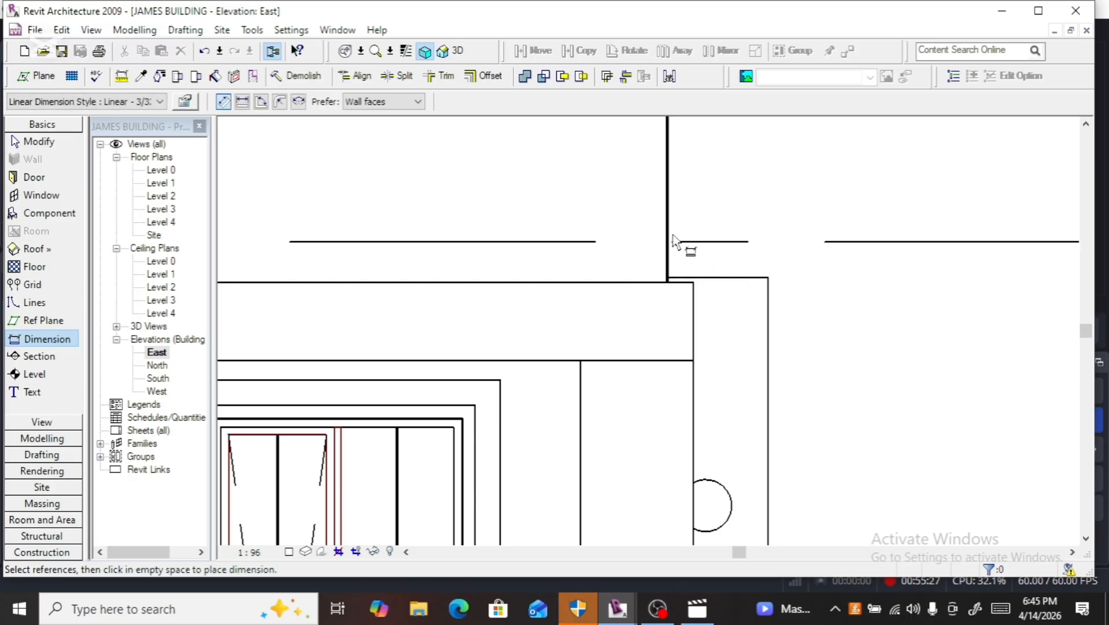
click(669, 246)
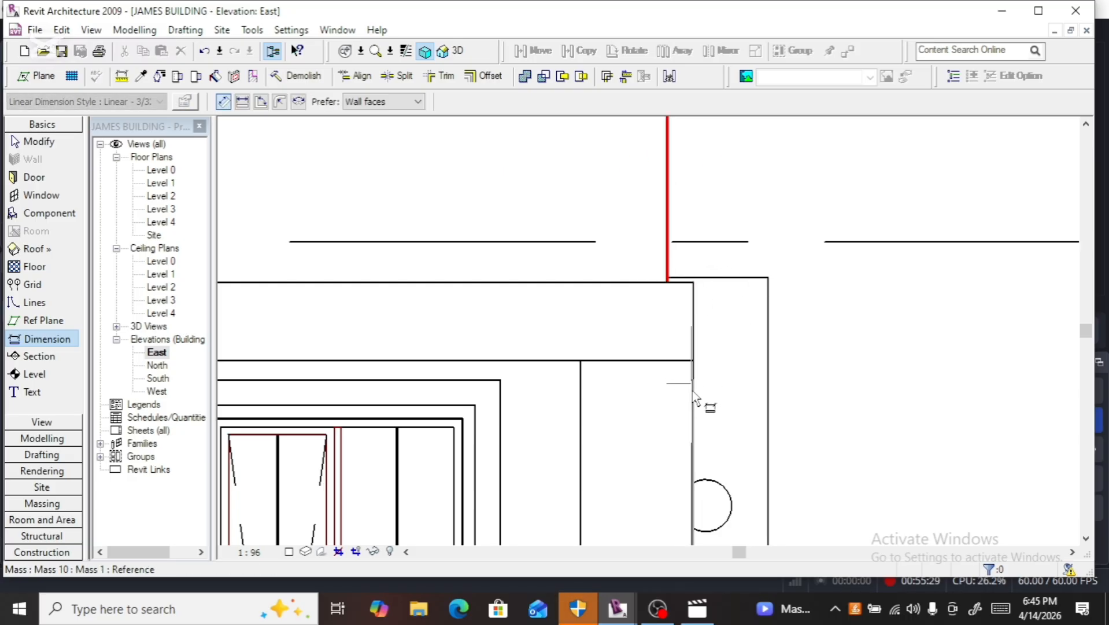
click(692, 407)
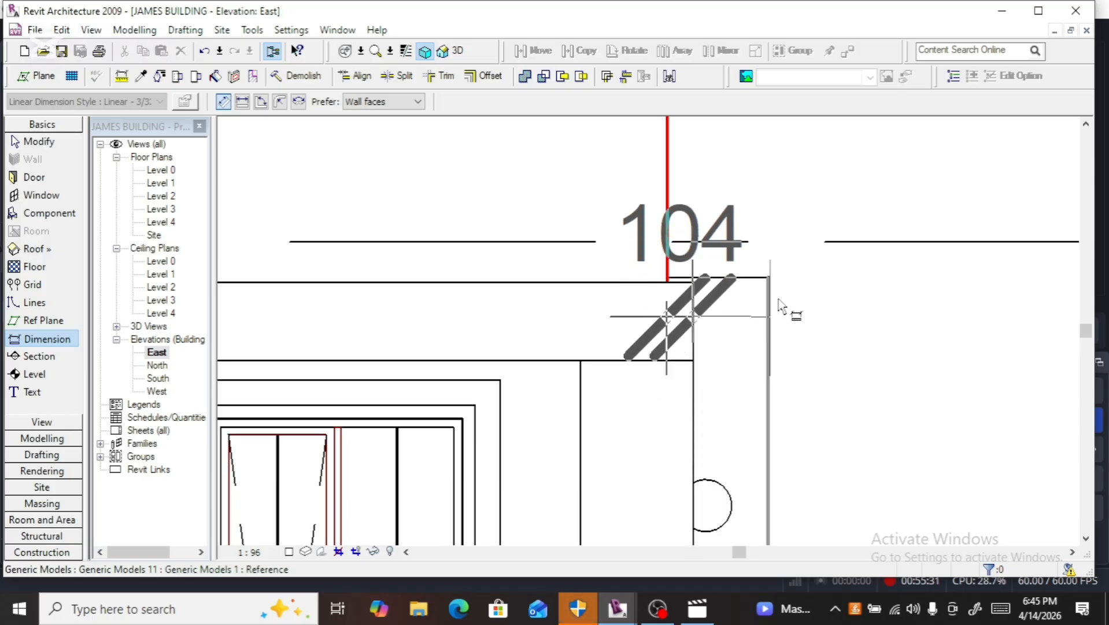
click(806, 207)
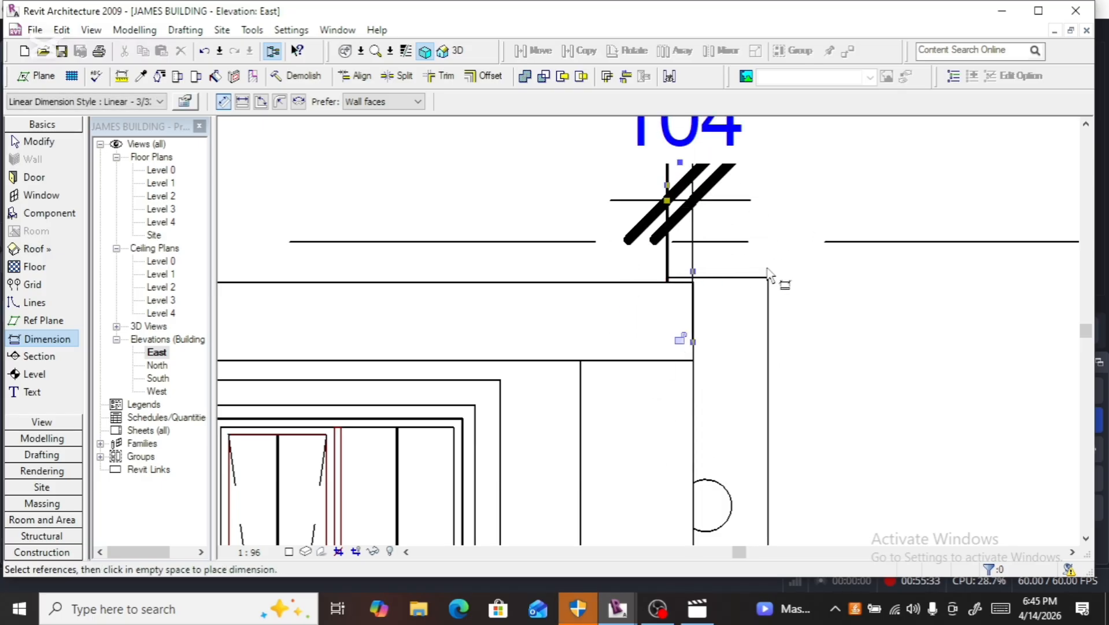
key(Escape)
key(Escape)
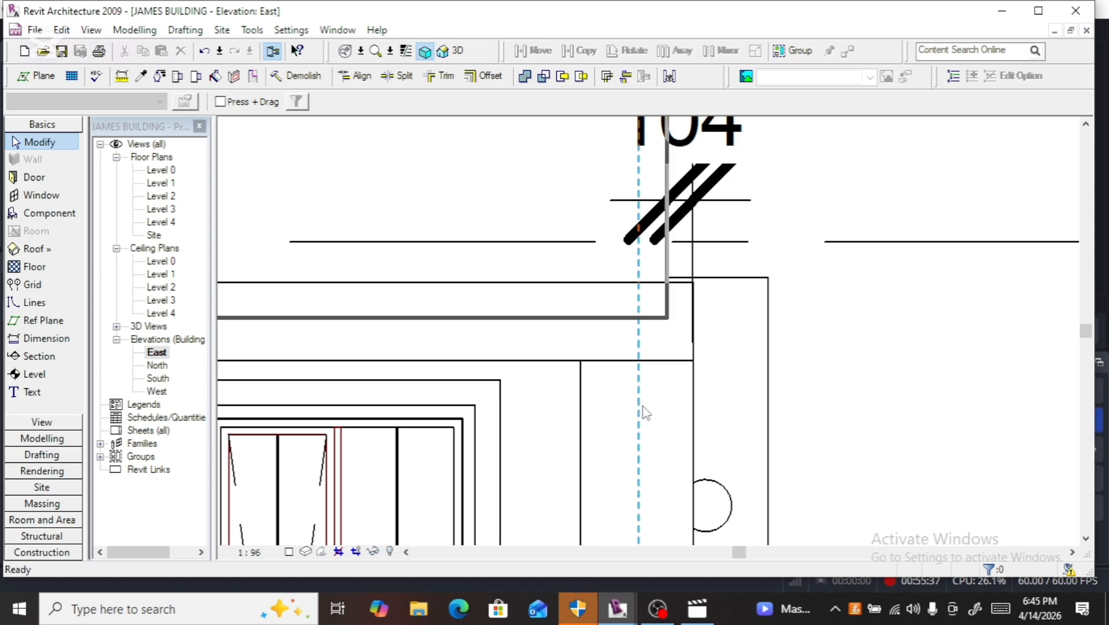
Step: Nudge the C-shaped frame mass back outward so it projects beyond the horizontal band's outer edge
click(694, 437)
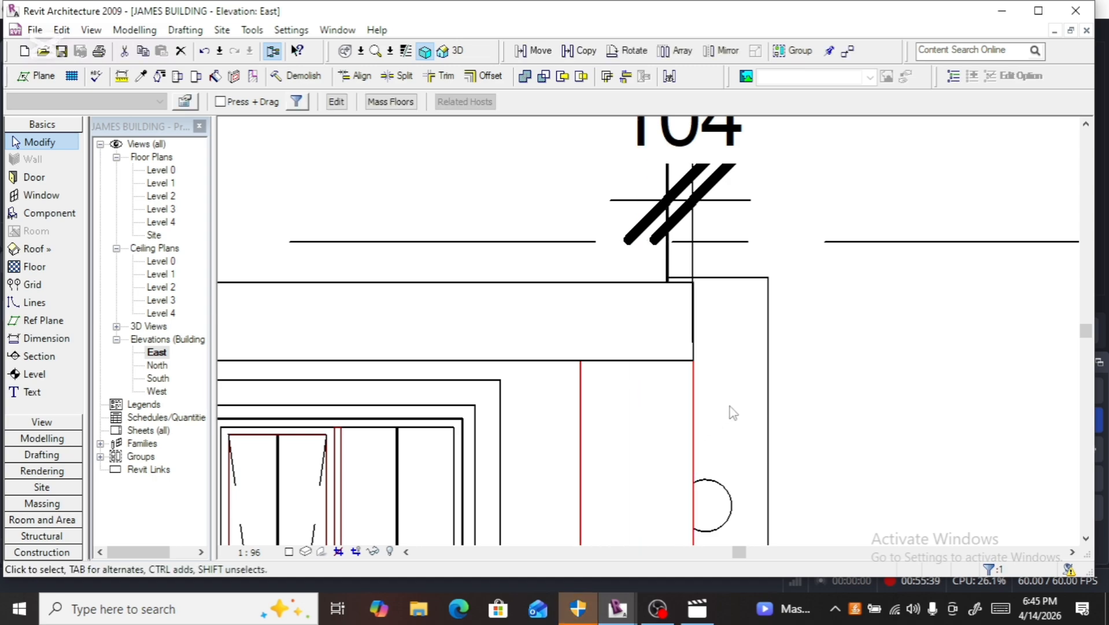
scroll(733, 413, down, 2)
key(Right)
key(Right)
key(Right)
key(Right)
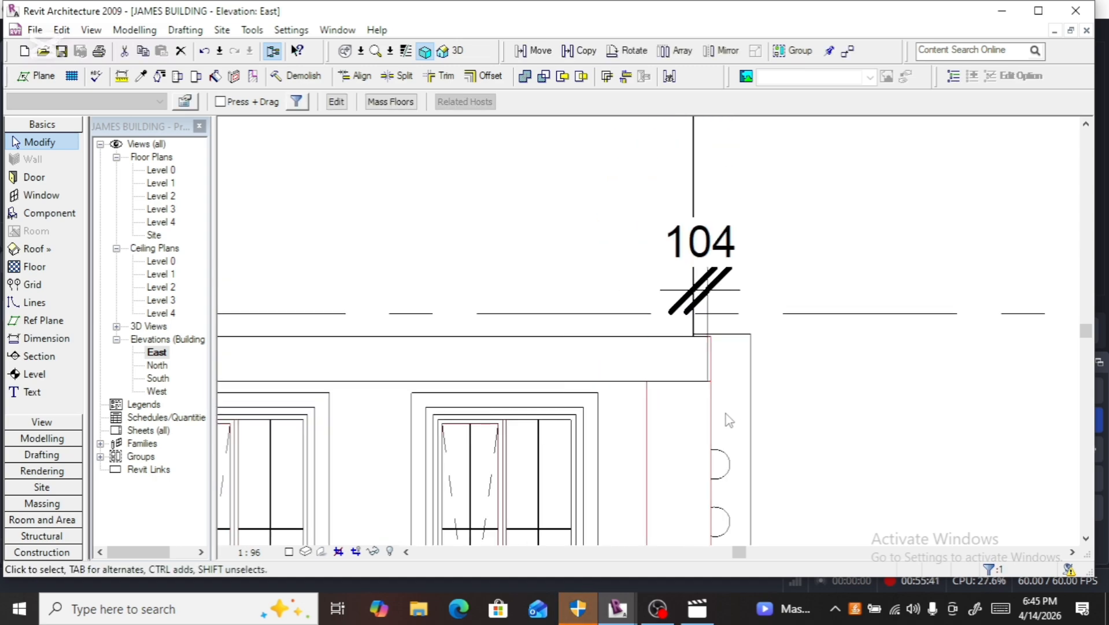
click(817, 398)
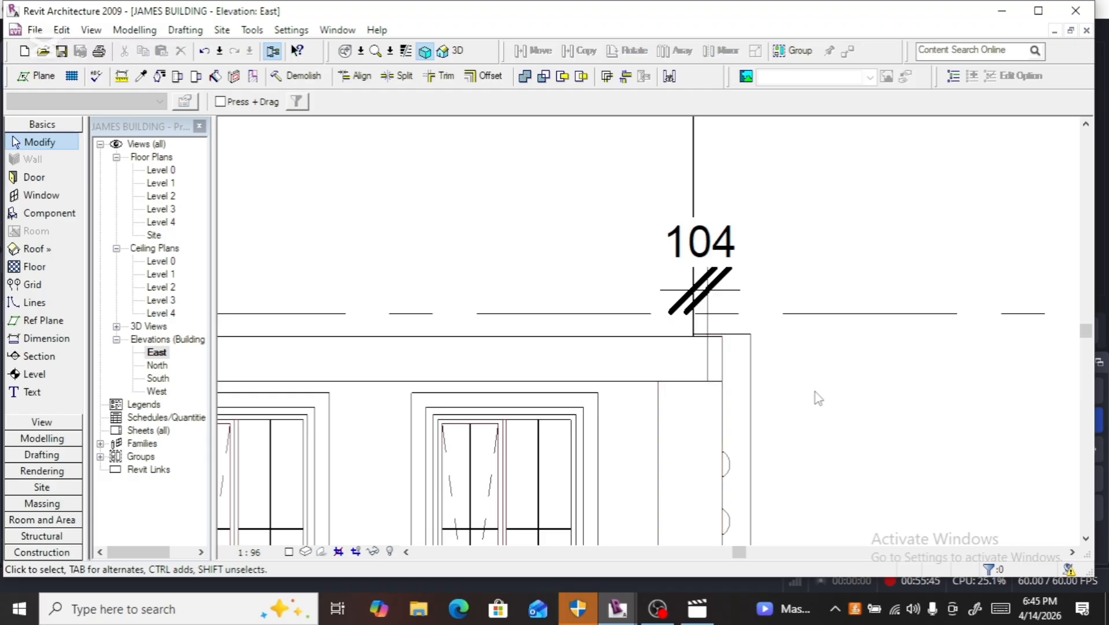
Step: Try to move the band dimension's witness line to the C-shaped frame mass's edge, then delete that dimension
click(719, 326)
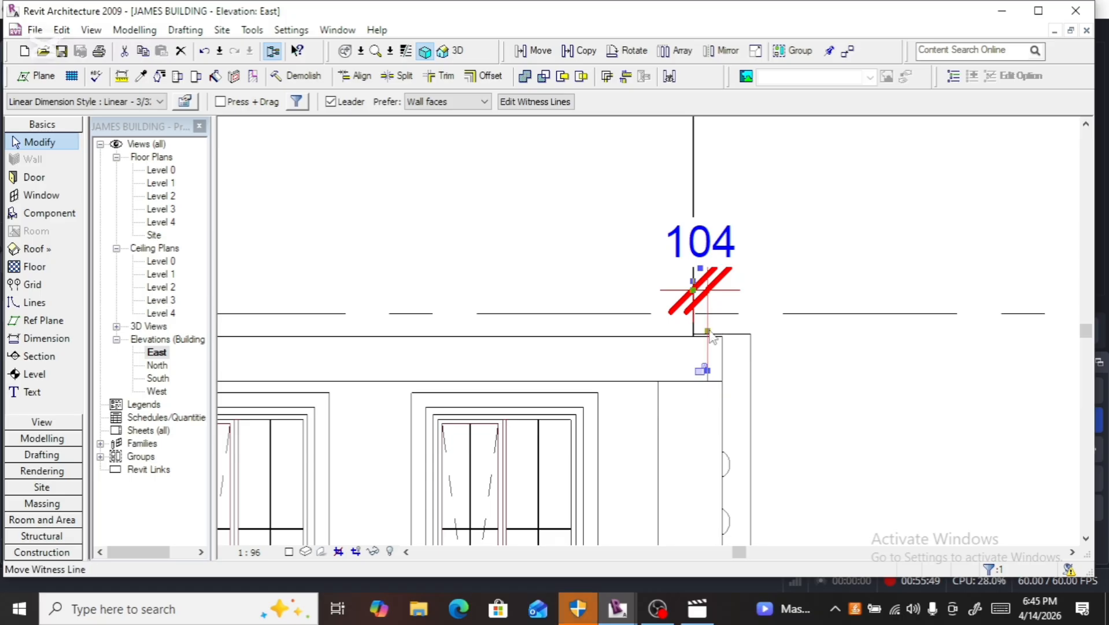
drag(708, 331, 725, 414)
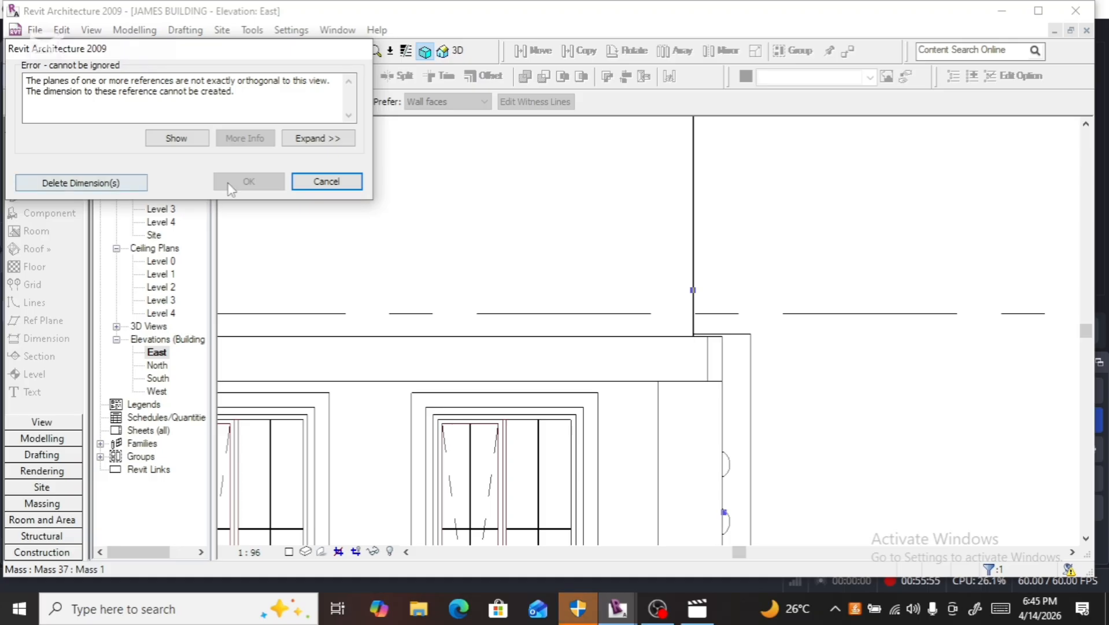
click(110, 183)
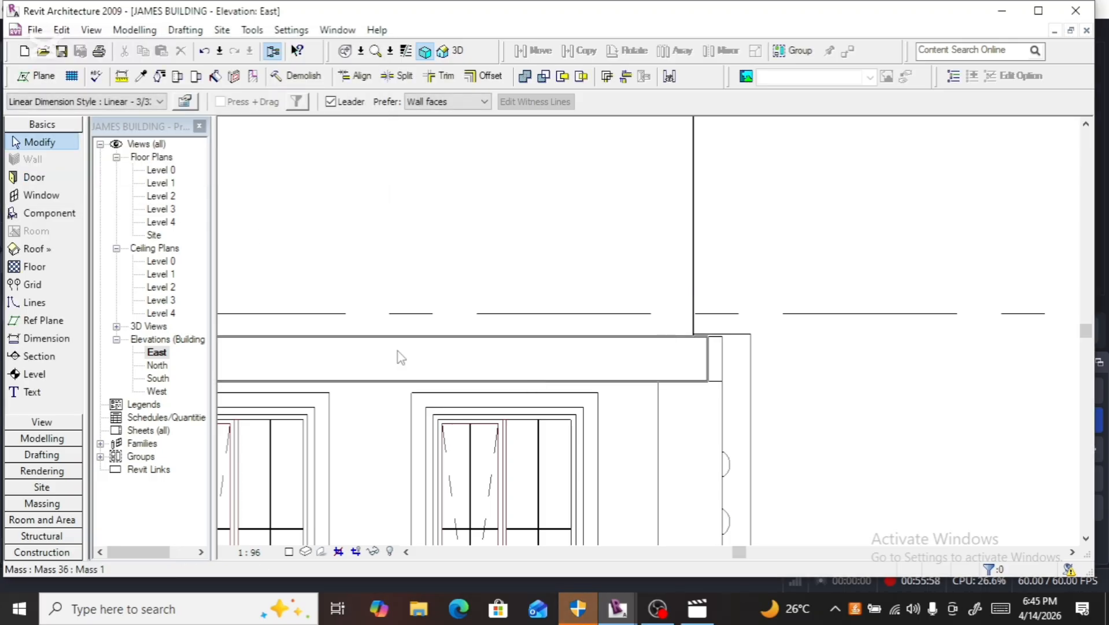
click(45, 339)
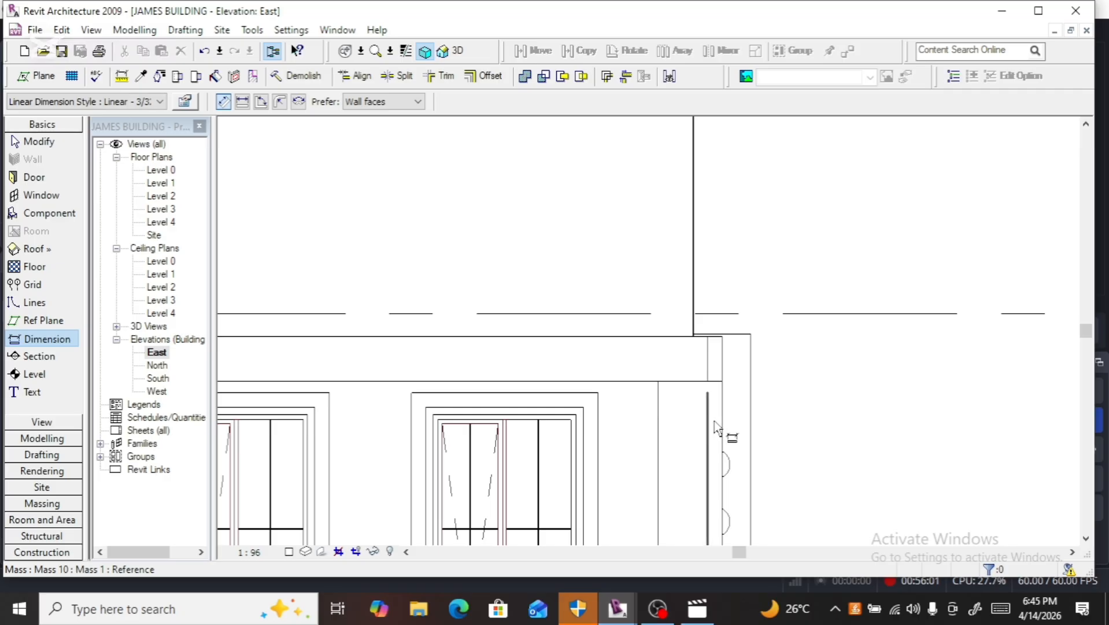
click(692, 278)
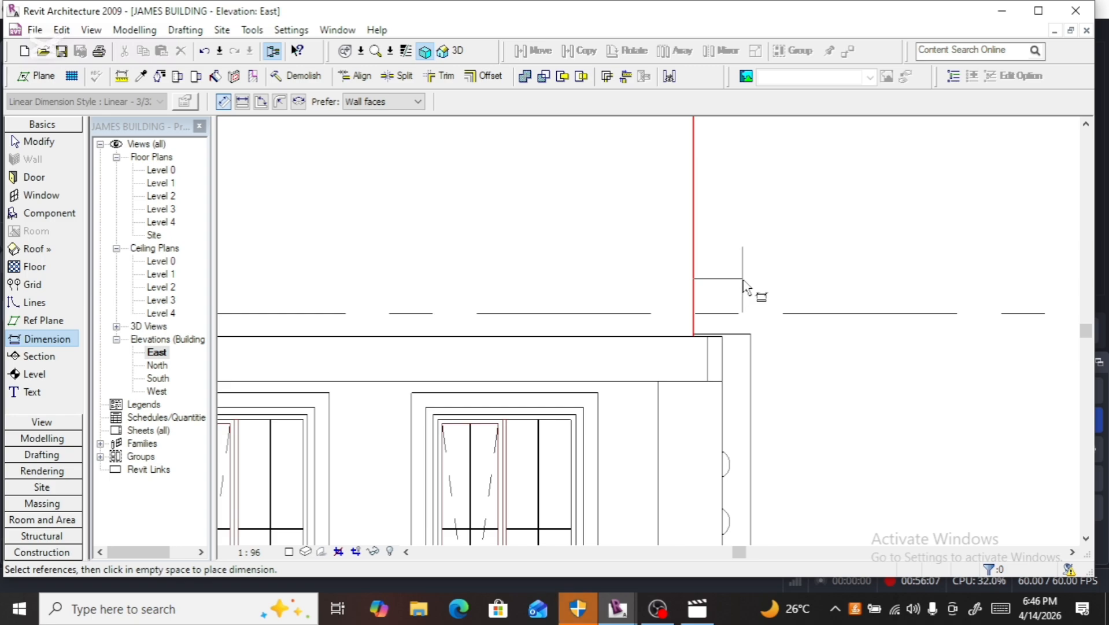
key(Escape)
key(Escape)
scroll(732, 251, down, 3)
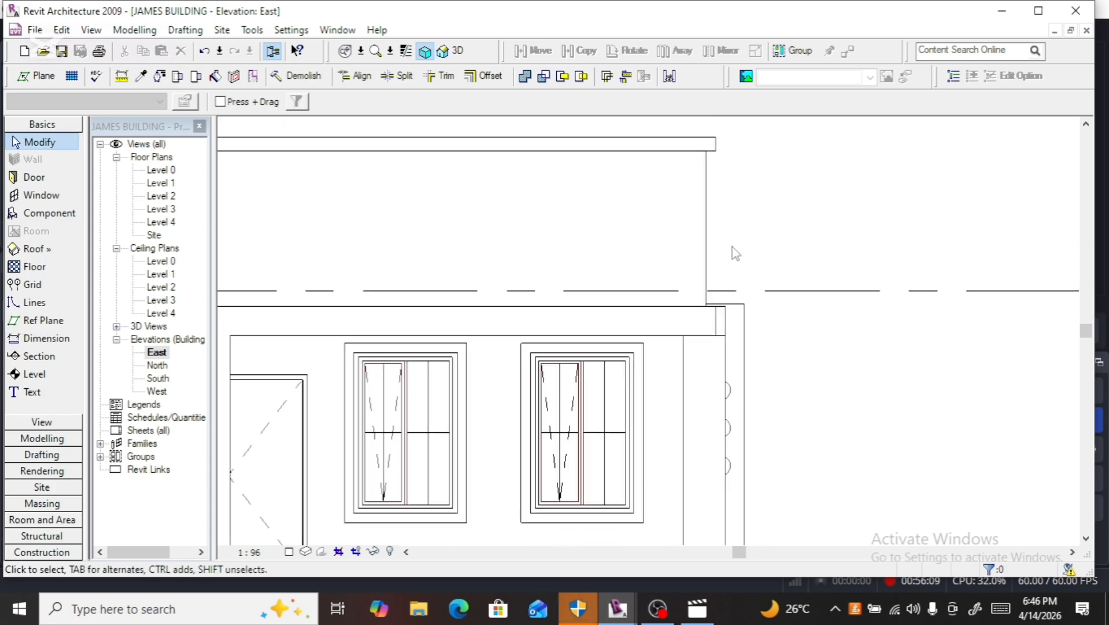
Step: Open the Level 2 floor plan and select the C-shaped frame mass at the back corner balcony
scroll(759, 405, up, 3)
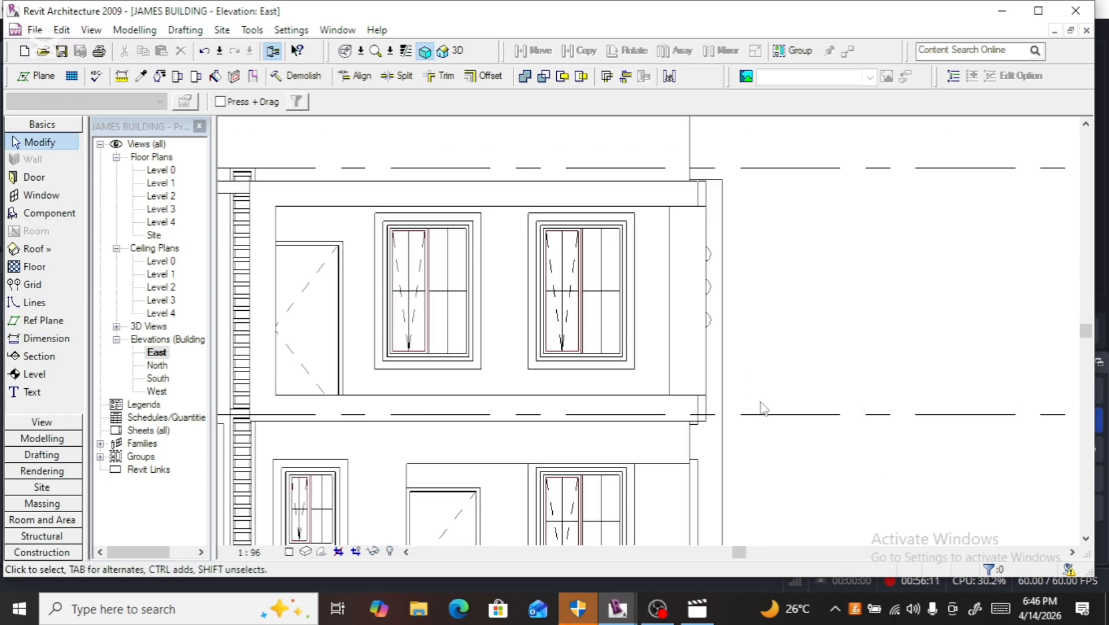
scroll(691, 226, up, 5)
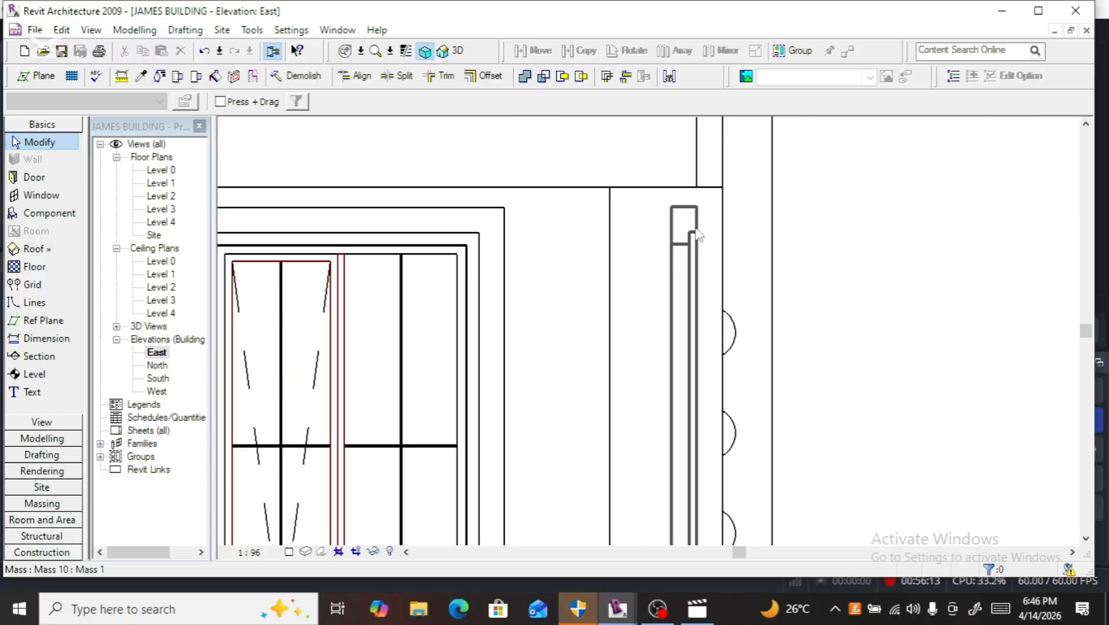
scroll(697, 289, down, 3)
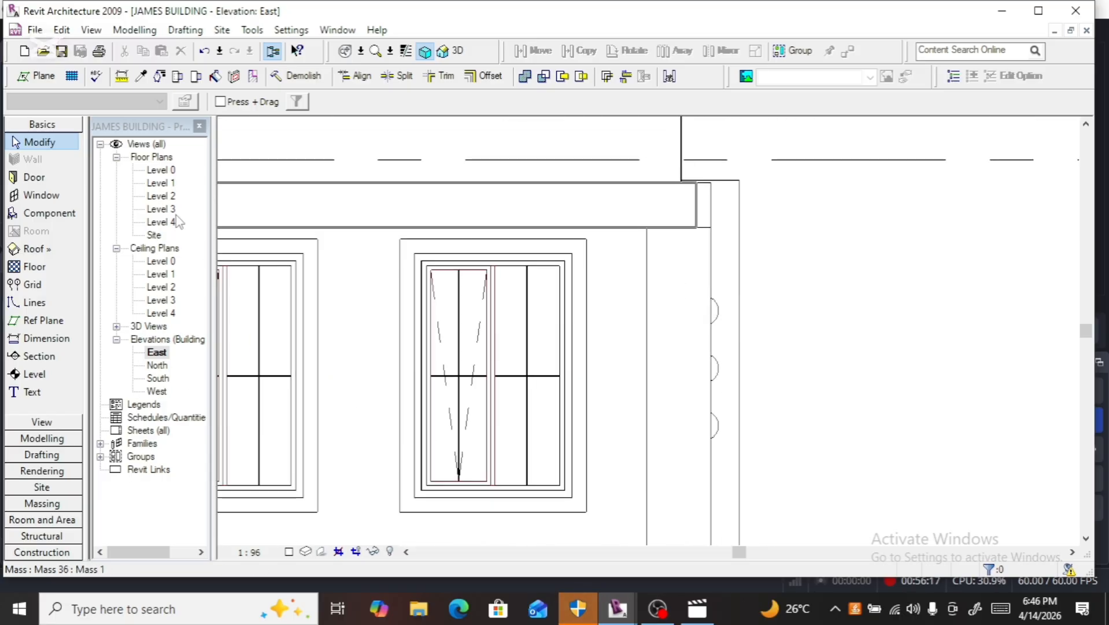
double_click(168, 196)
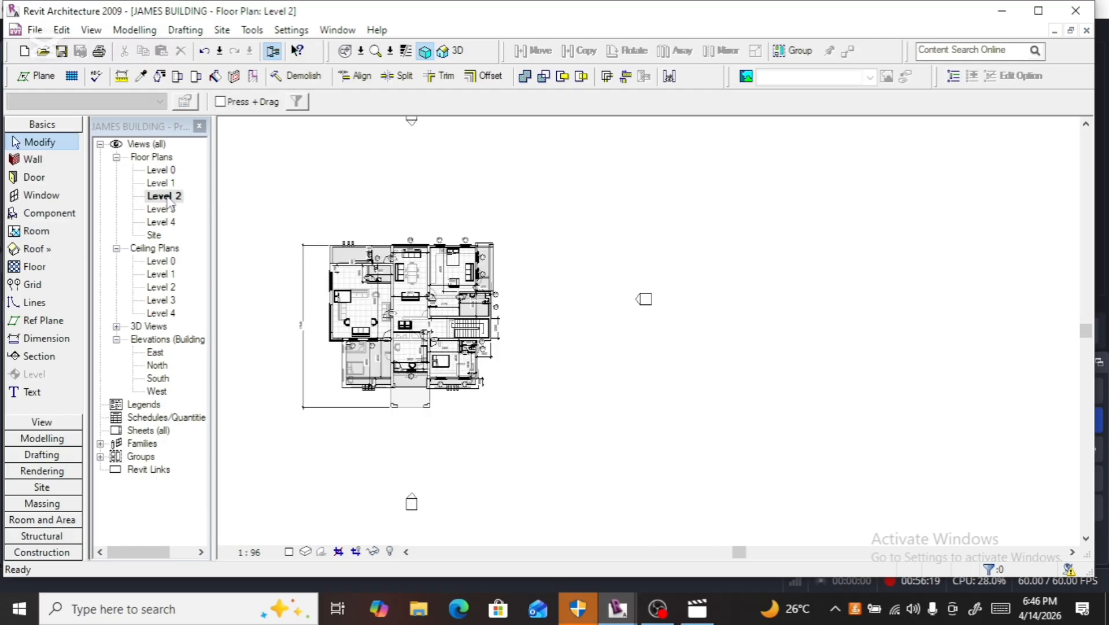
scroll(427, 271, up, 6)
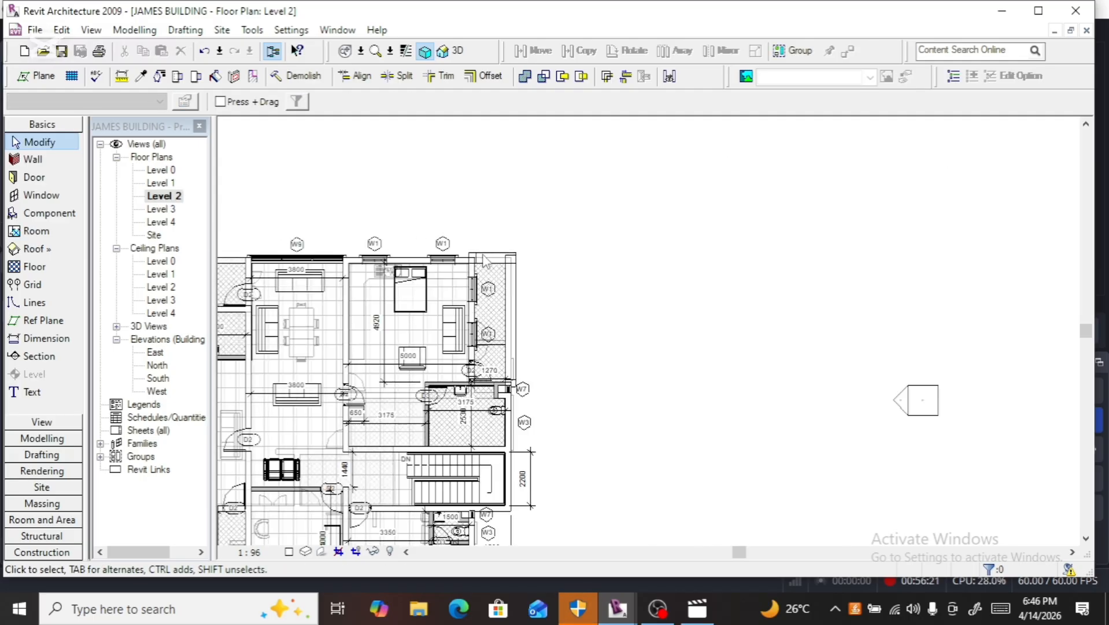
scroll(470, 260, up, 4)
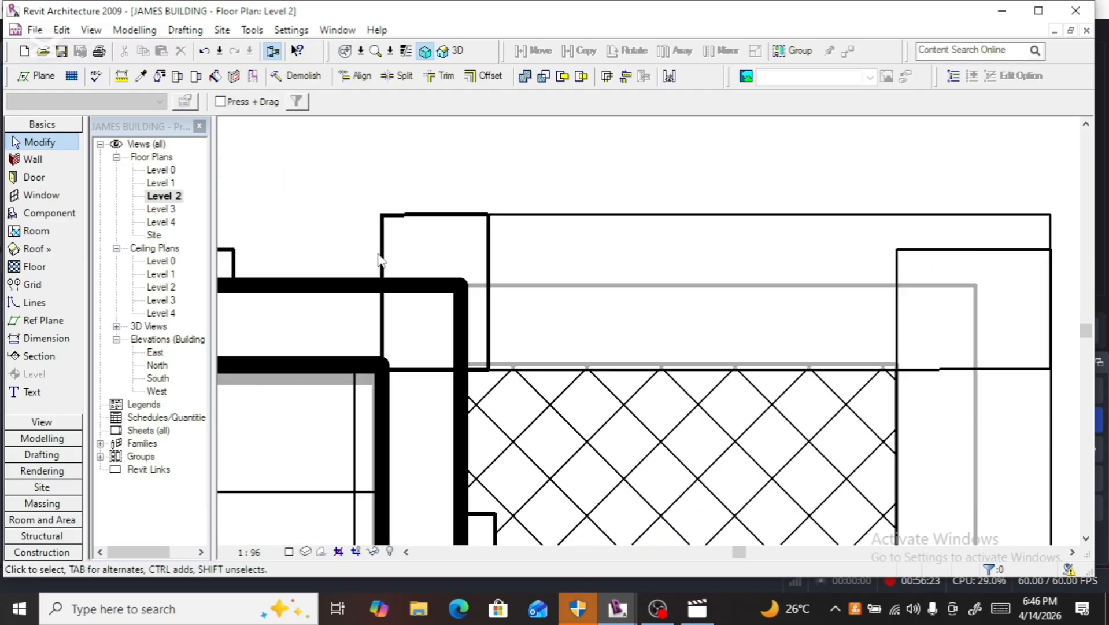
click(381, 238)
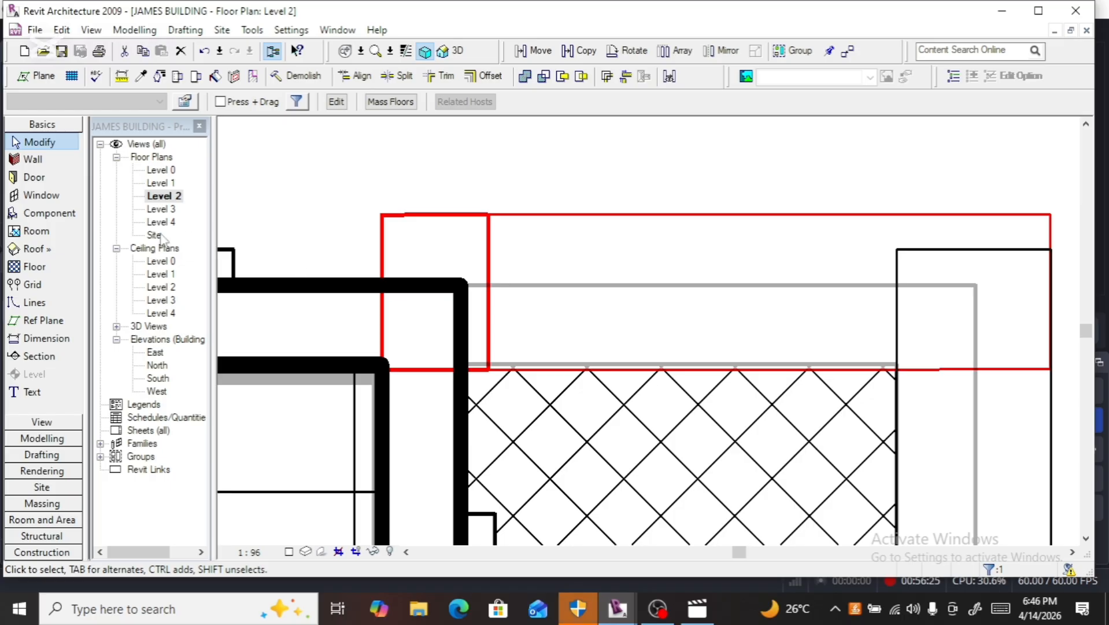
Step: Try to dimension between the back wall and the C-shaped frame mass's outer edge in the plan
click(46, 338)
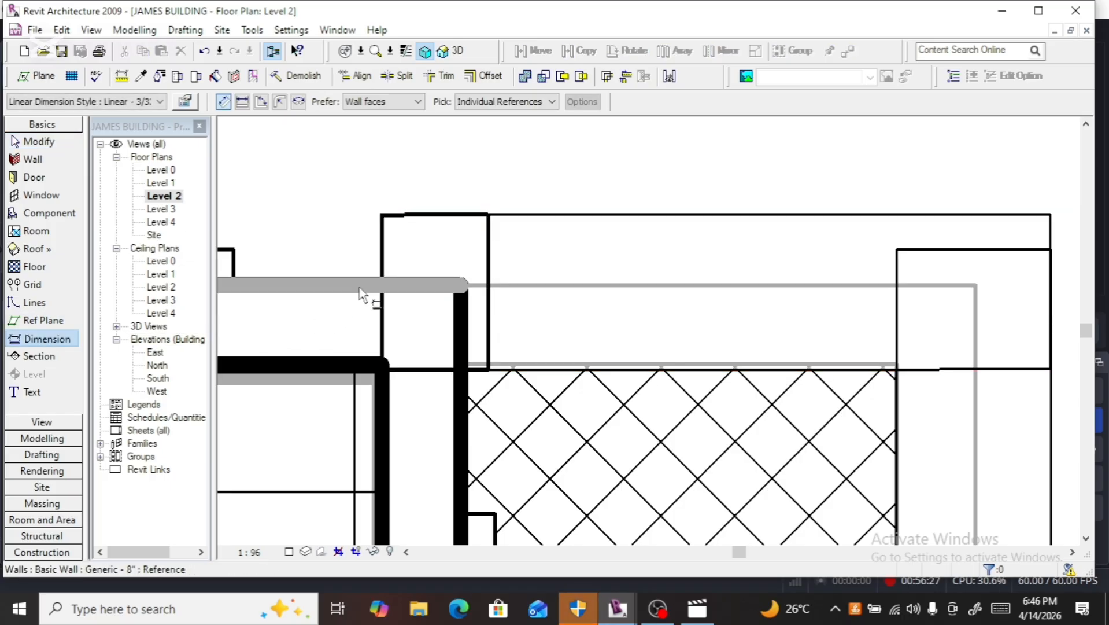
click(386, 216)
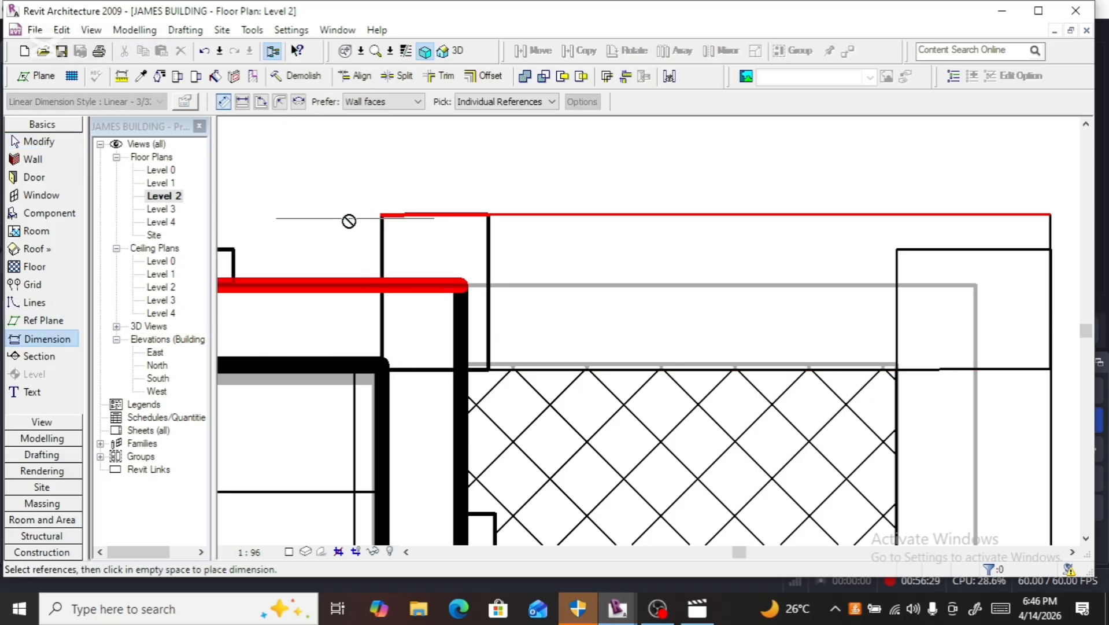
click(359, 216)
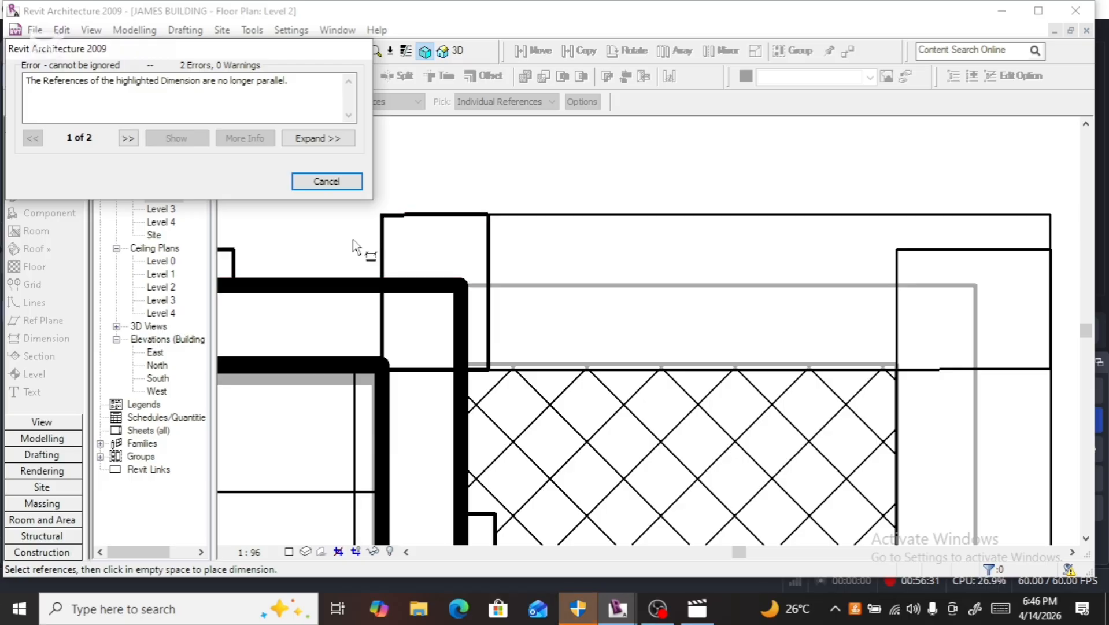
click(313, 185)
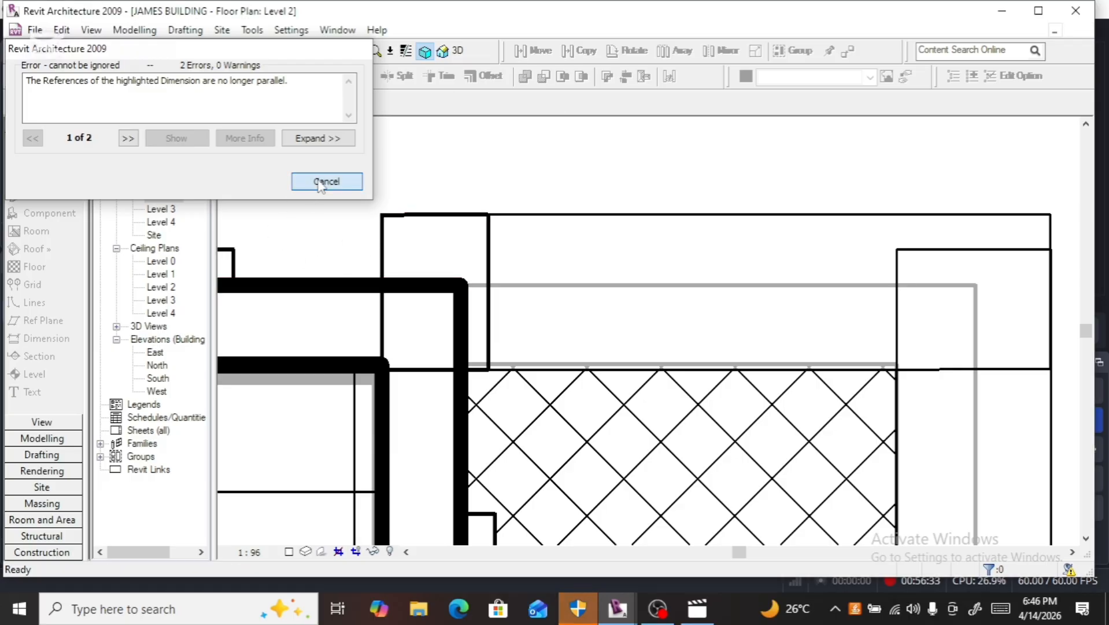
click(454, 225)
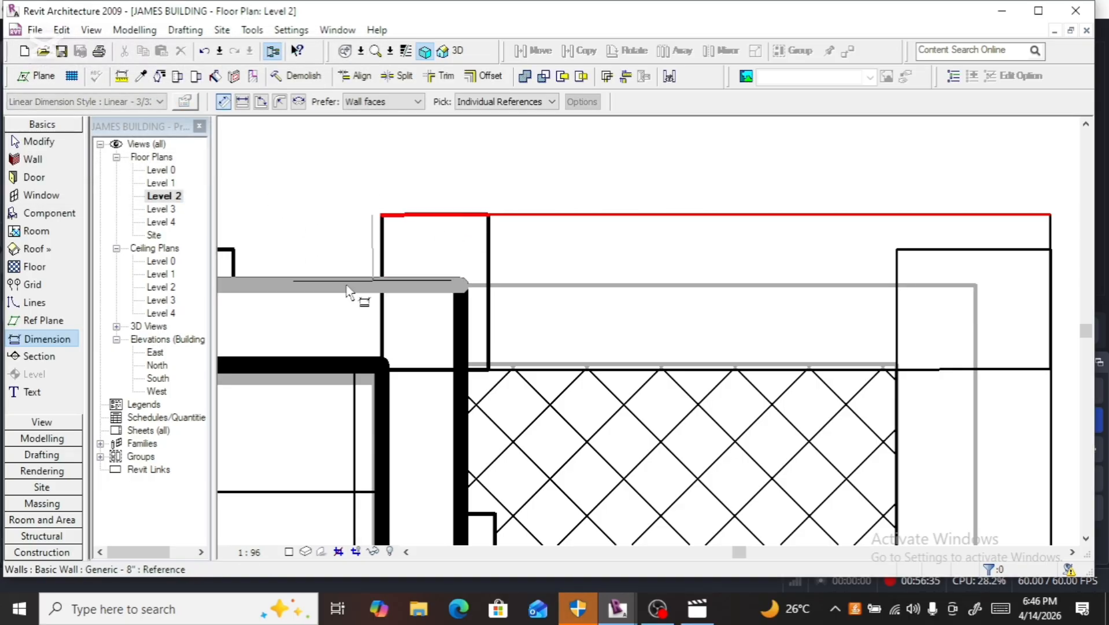
scroll(358, 275, down, 1)
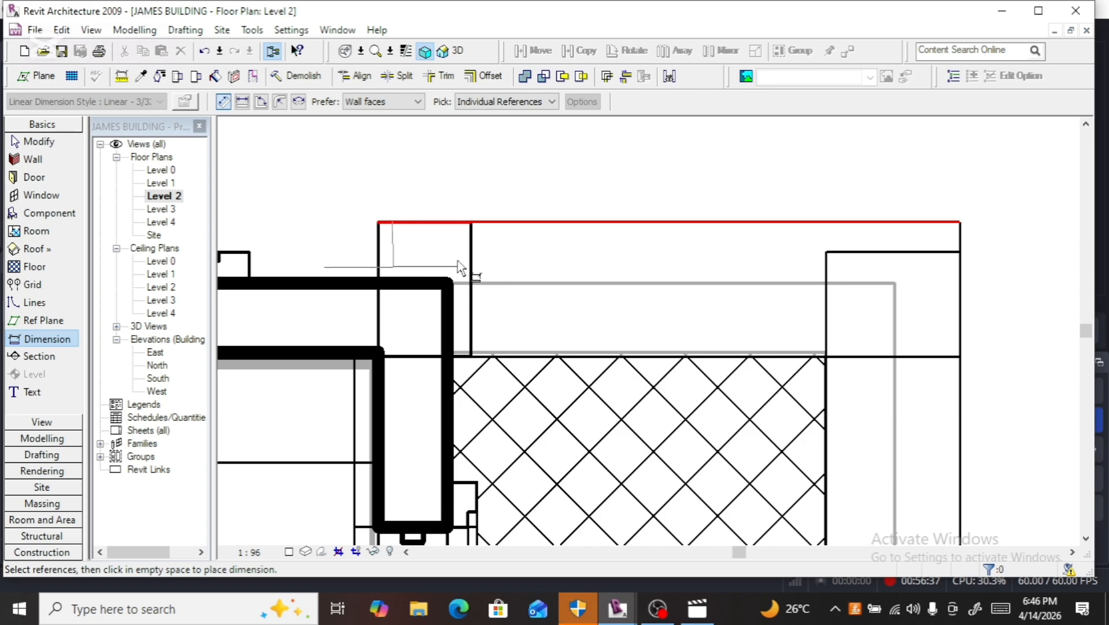
click(457, 227)
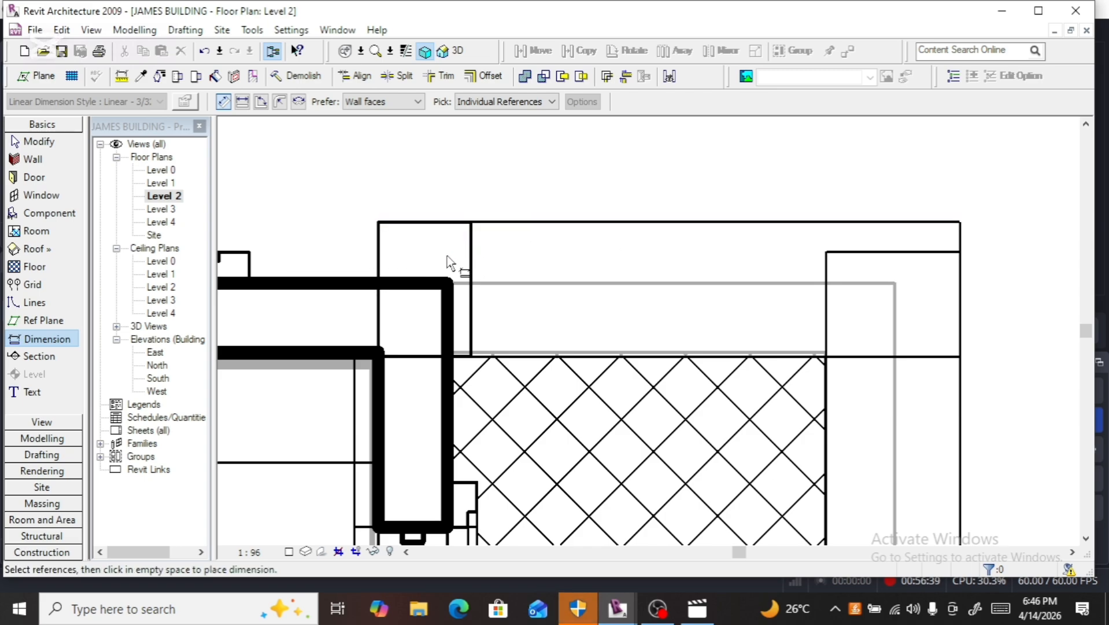
click(445, 289)
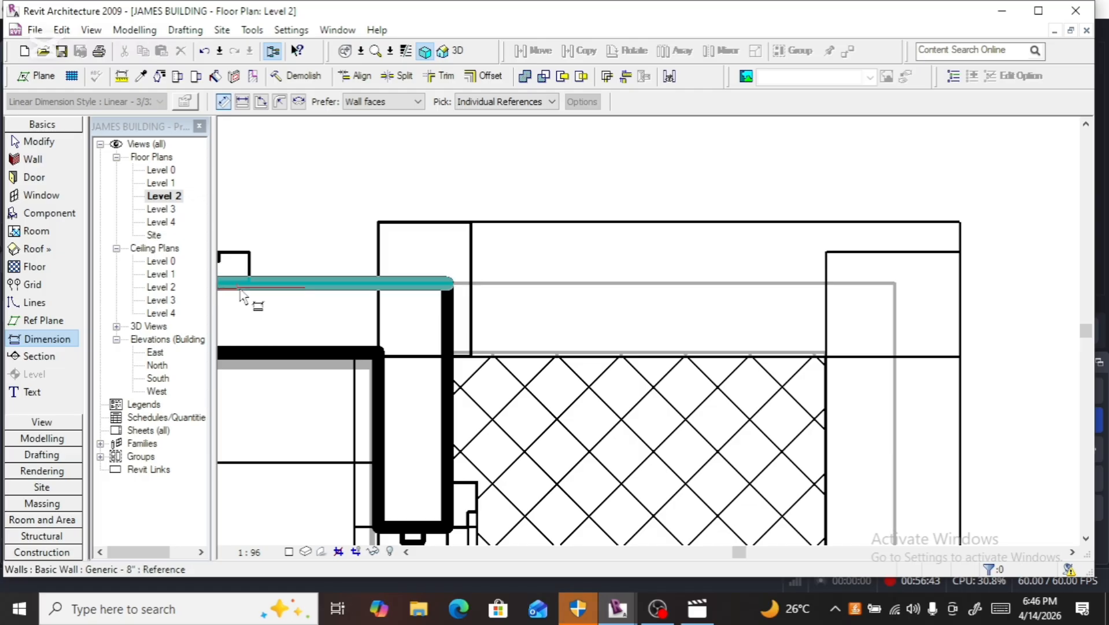
key(Escape)
Step: Measure the plan widths of the balcony's side band mass and the C-shaped frame mass without placing dimensions
scroll(261, 284, down, 3)
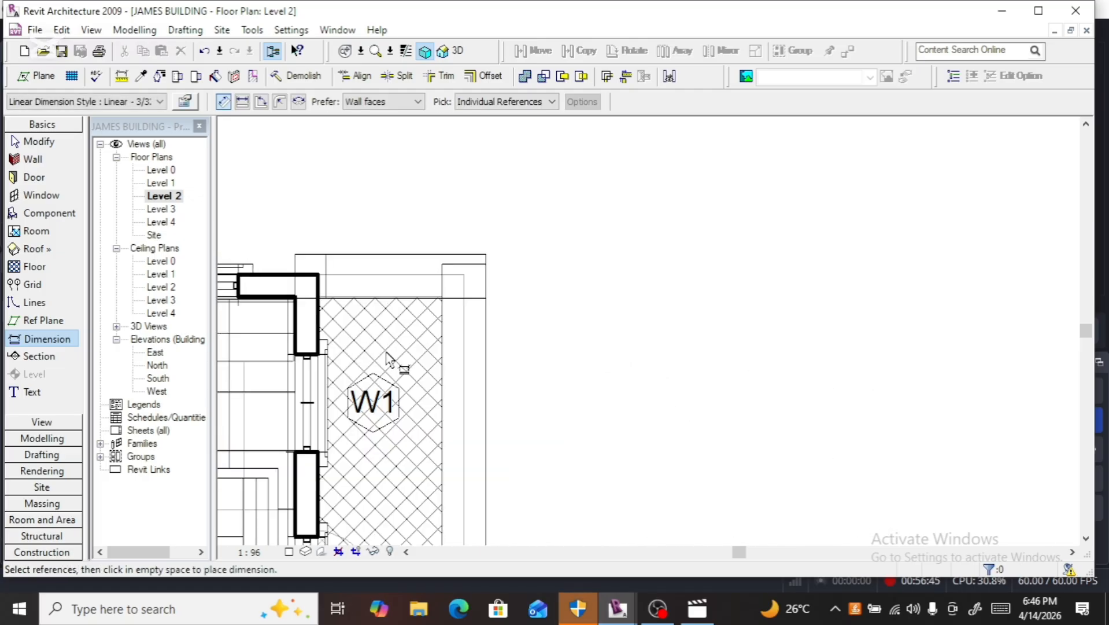
click(444, 426)
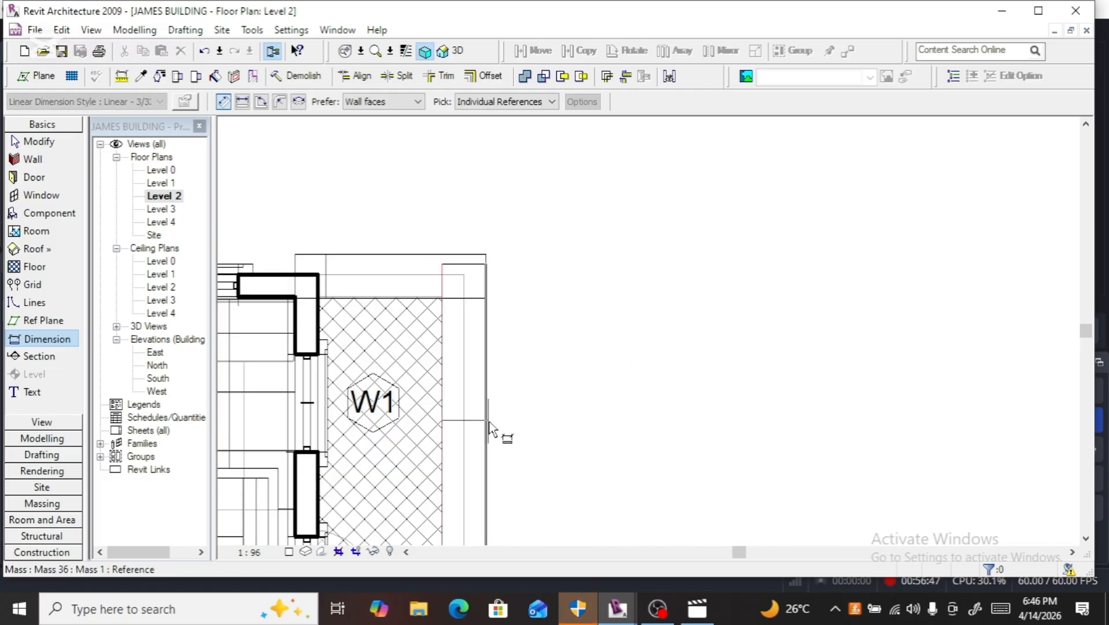
click(488, 435)
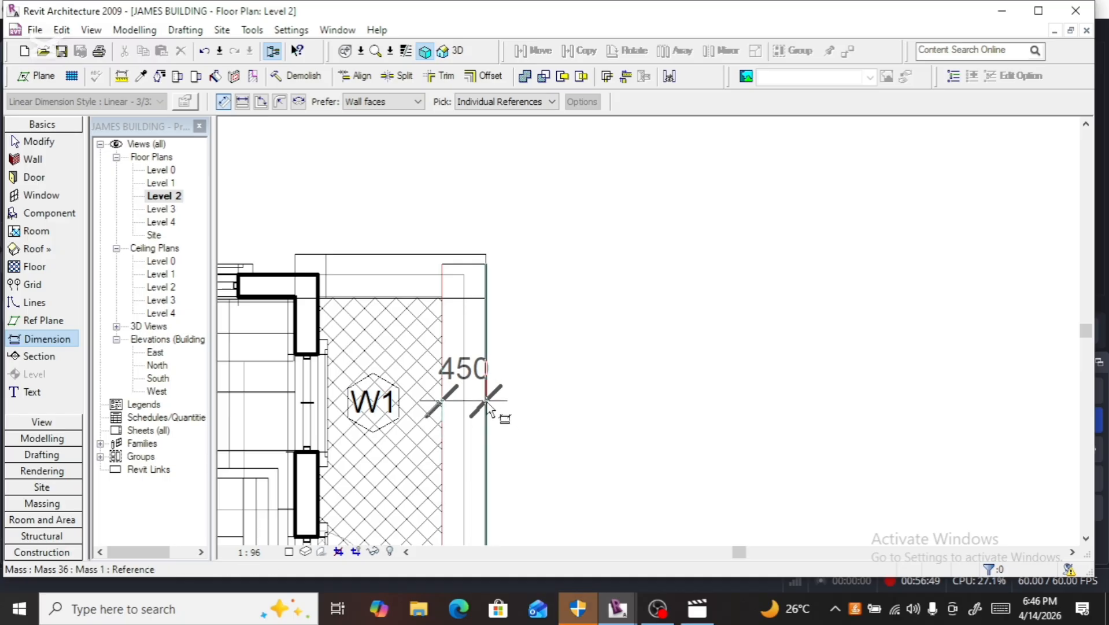
key(Escape)
click(382, 298)
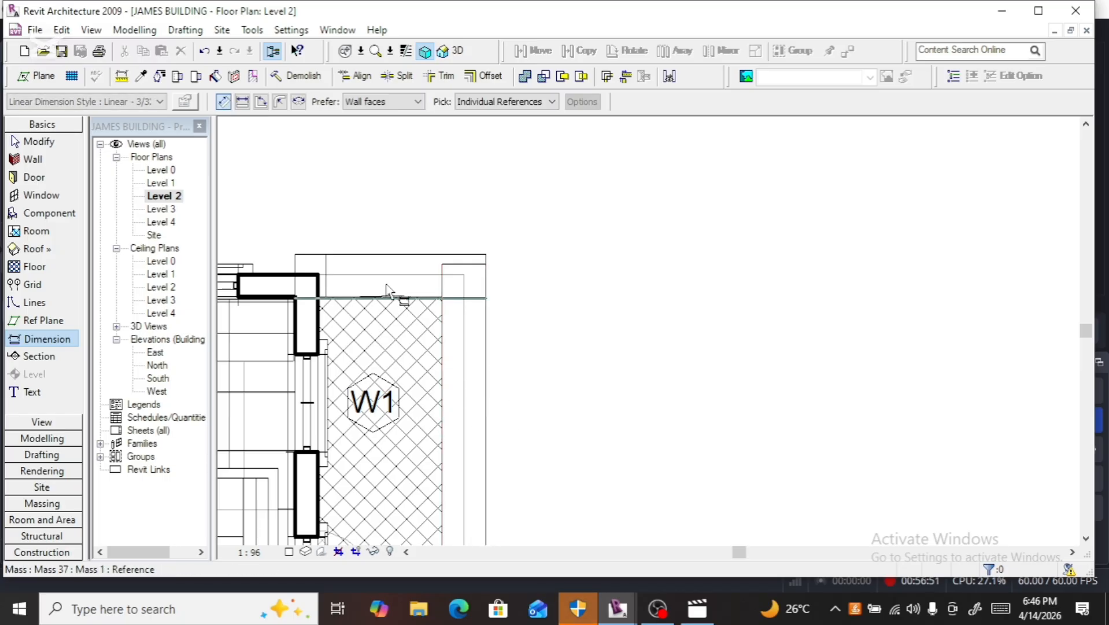
click(398, 255)
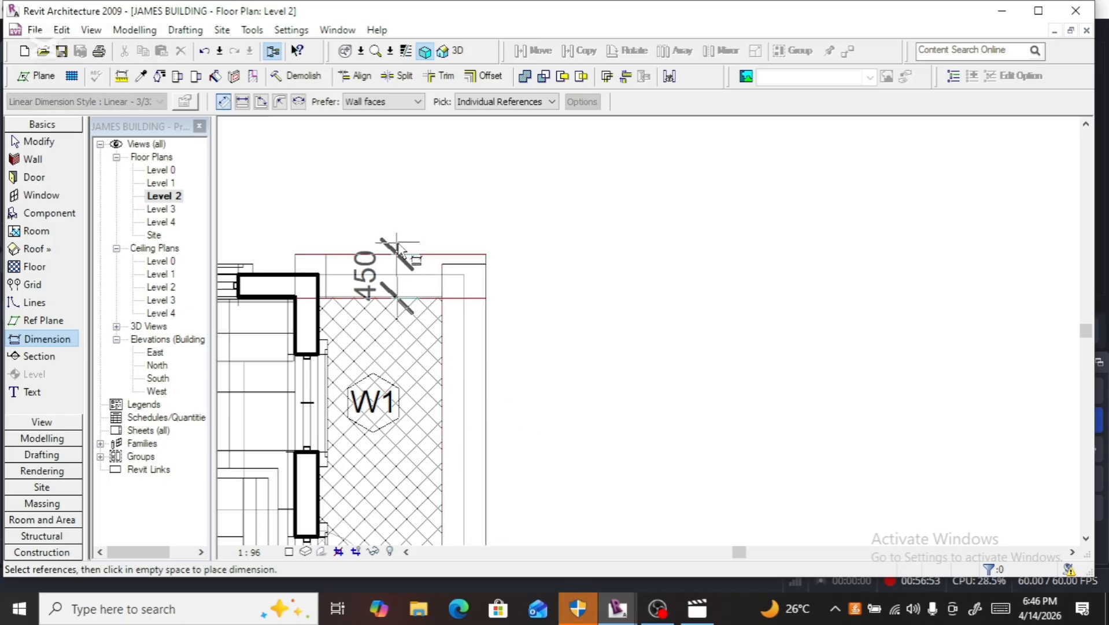
key(Escape)
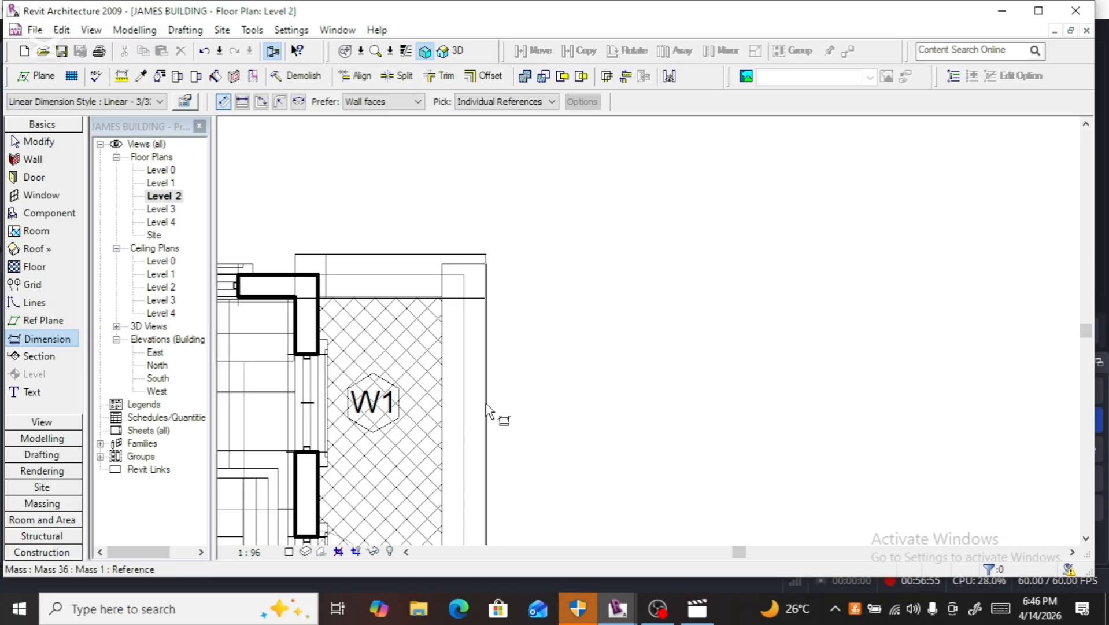
Step: Try to dimension from the outer edges of the side band and the C-shaped frame mass to the adjacent walls
click(486, 419)
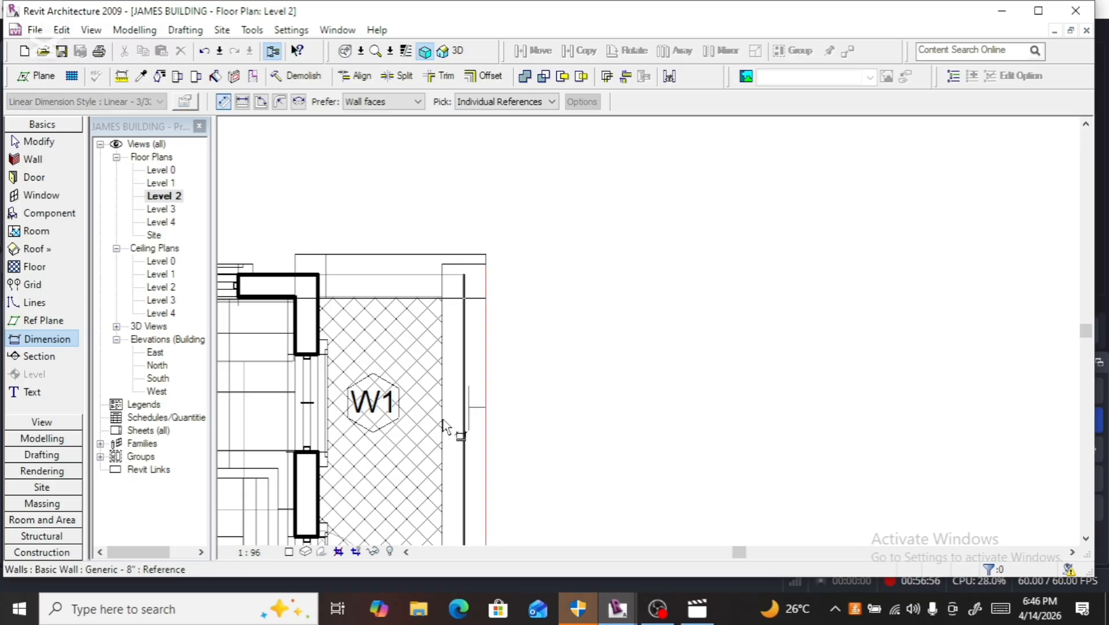
click(318, 492)
key(Escape)
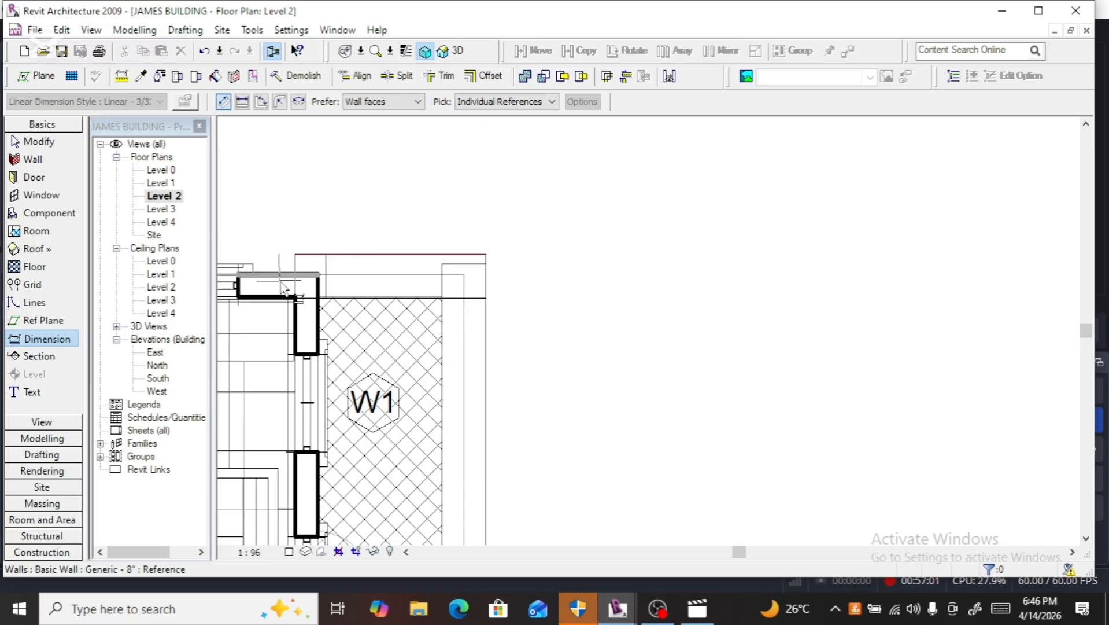
key(Escape)
Step: Inspect the C-shaped frame mass against the back wall at the corner balcony, and delete that mass
click(315, 256)
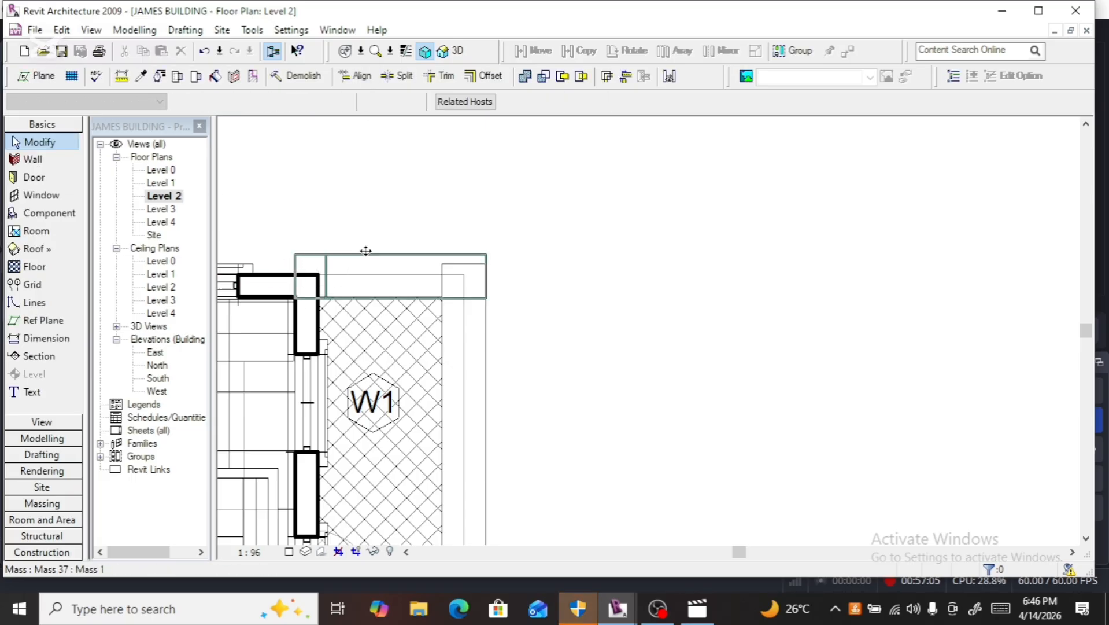
scroll(428, 252, down, 3)
scroll(371, 248, up, 5)
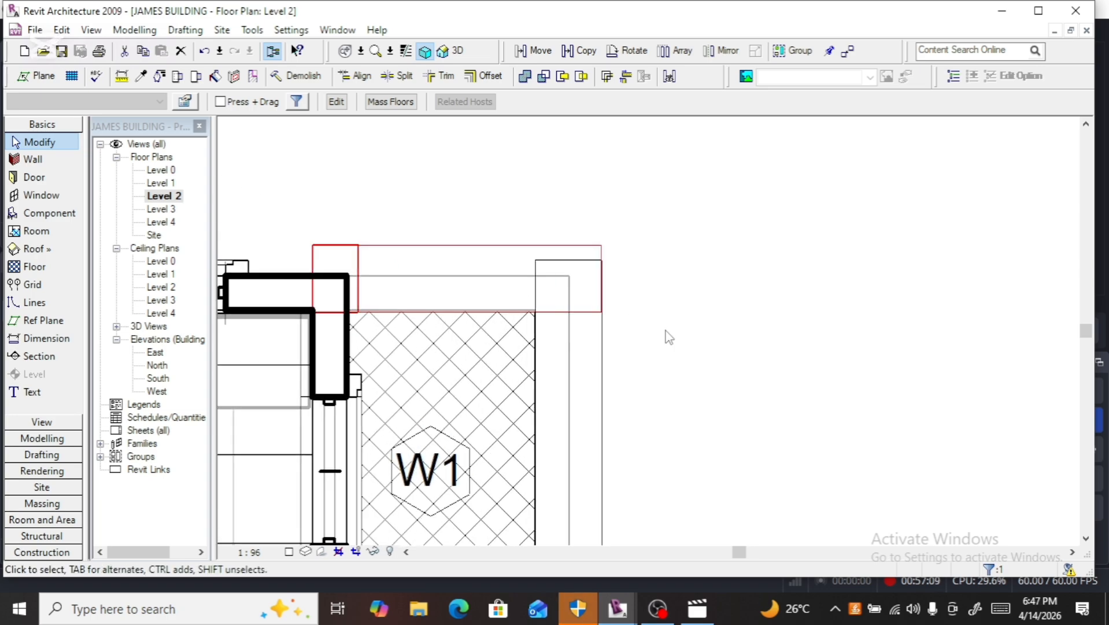
scroll(329, 286, up, 4)
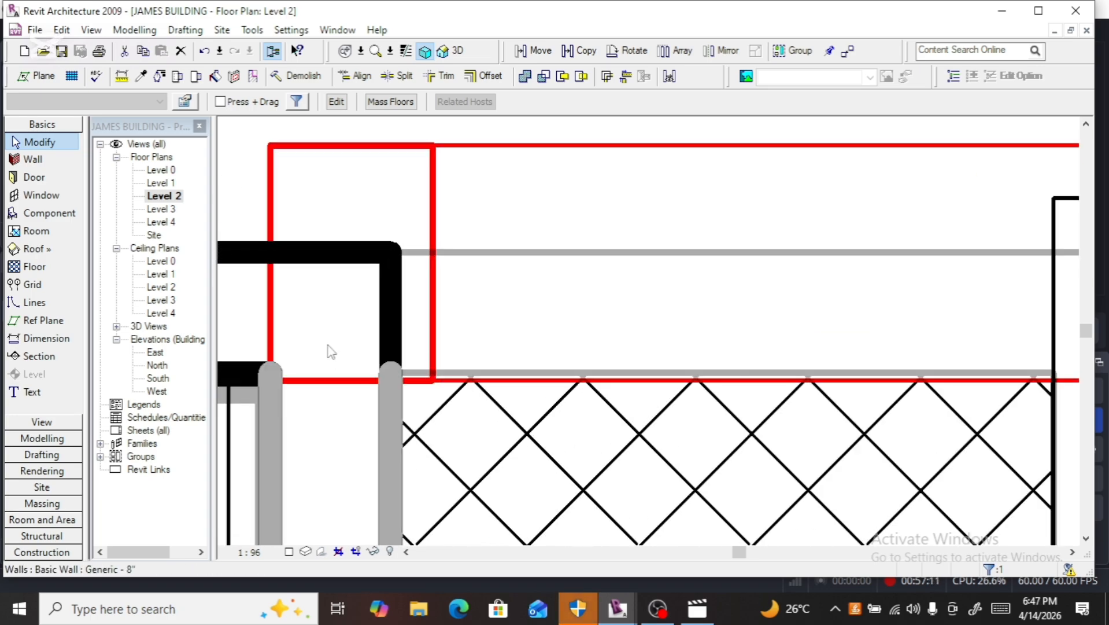
scroll(331, 351, down, 3)
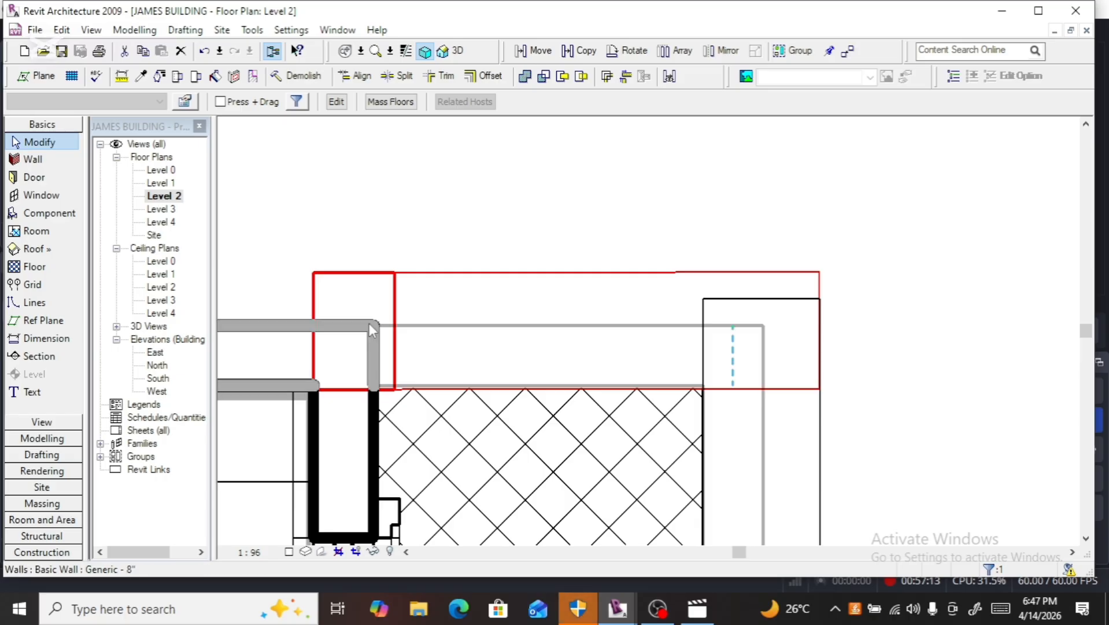
scroll(676, 289, up, 2)
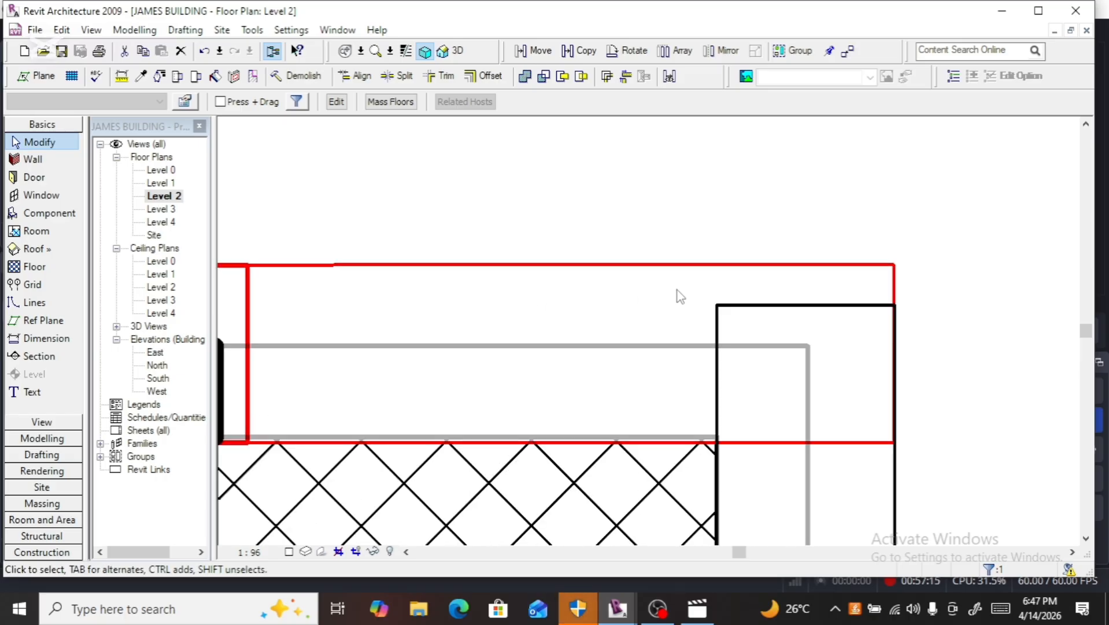
scroll(671, 280, down, 1)
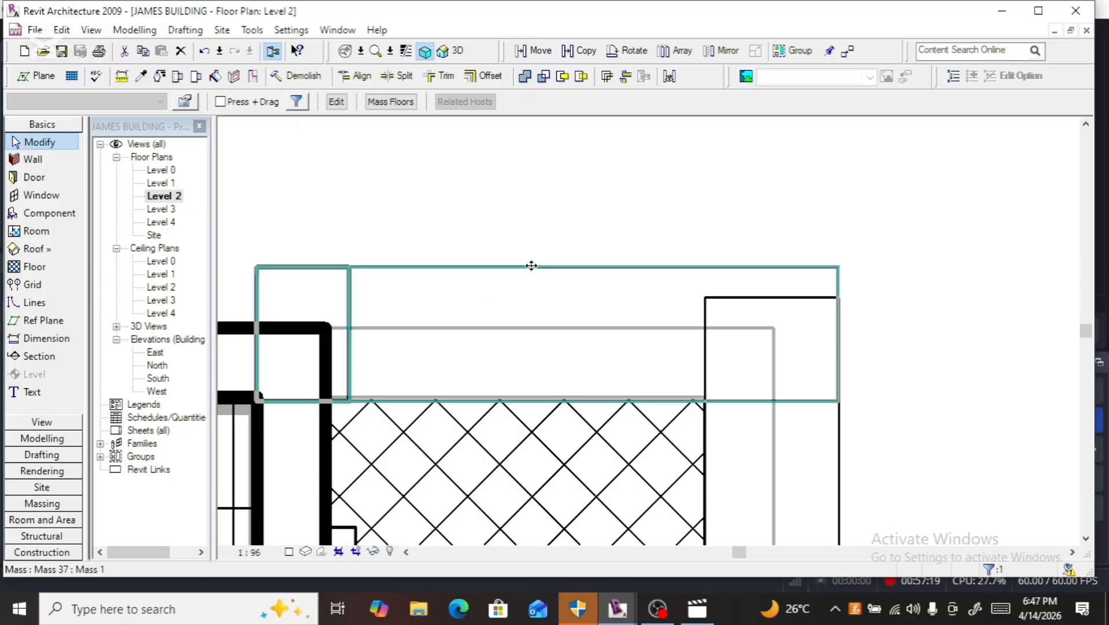
scroll(449, 290, down, 3)
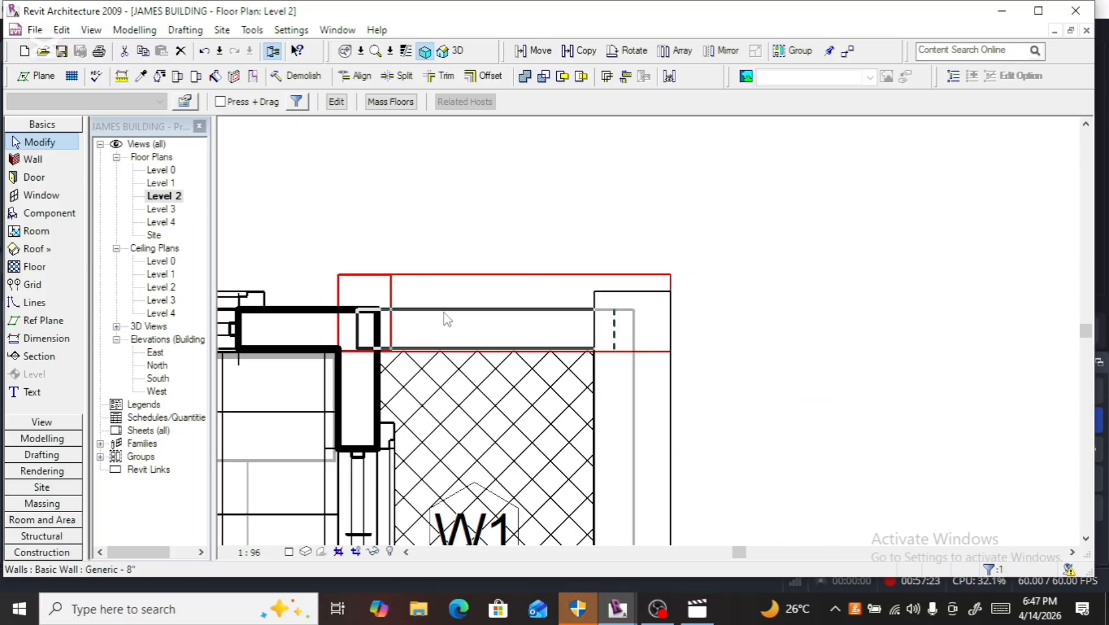
scroll(457, 297, down, 2)
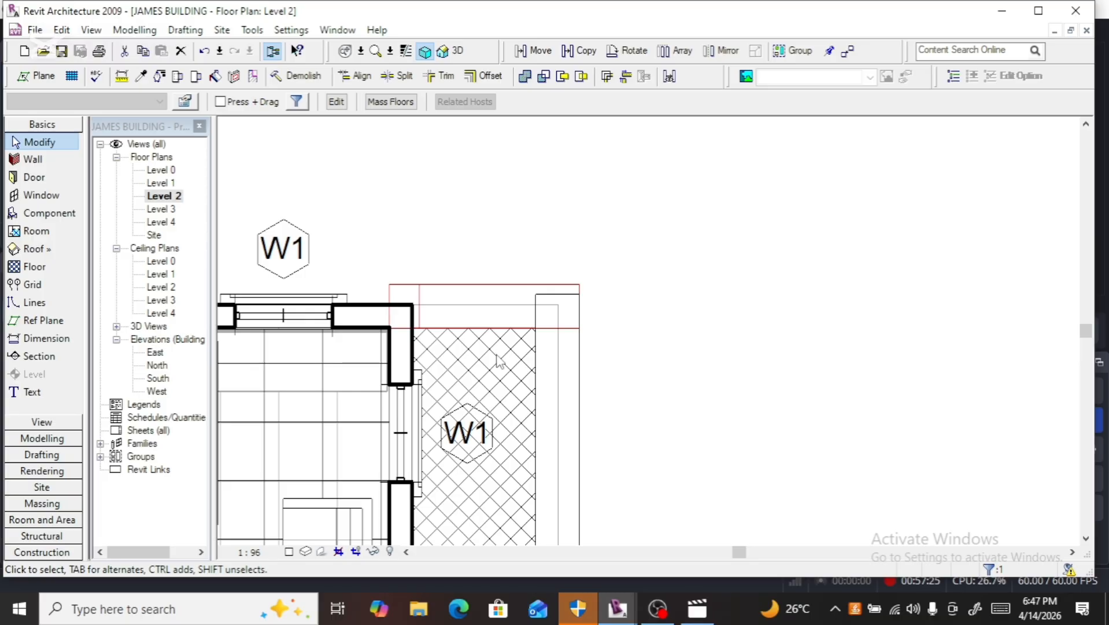
key(Escape)
scroll(500, 358, down, 3)
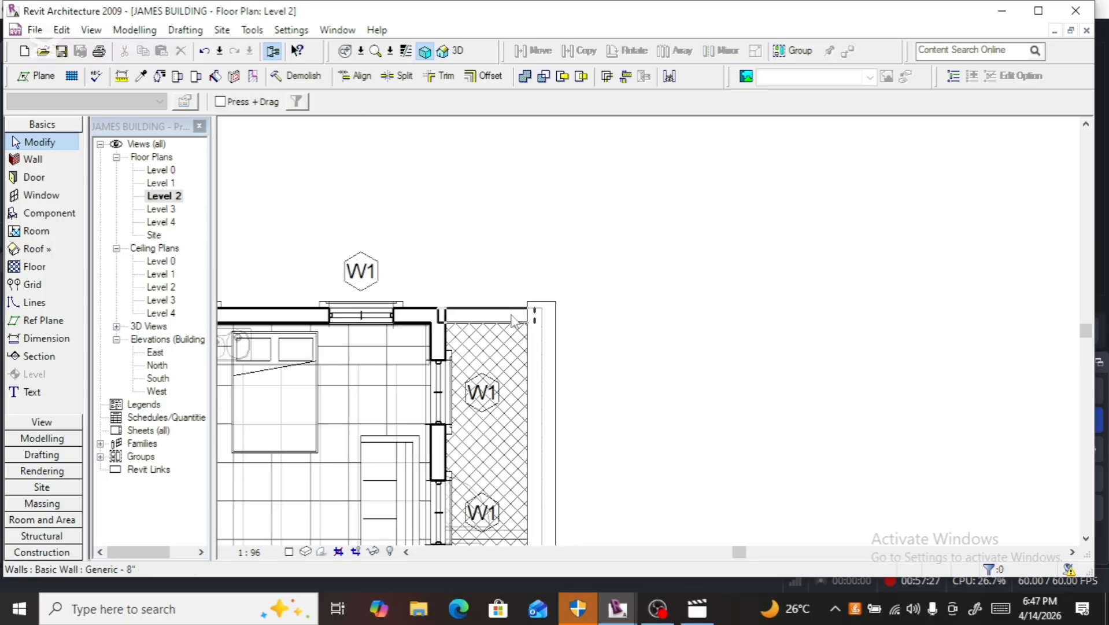
Step: Copy the balcony's side band mass to the open space behind the back wall and rotate the copy parallel to that wall
click(542, 409)
scroll(623, 334, down, 3)
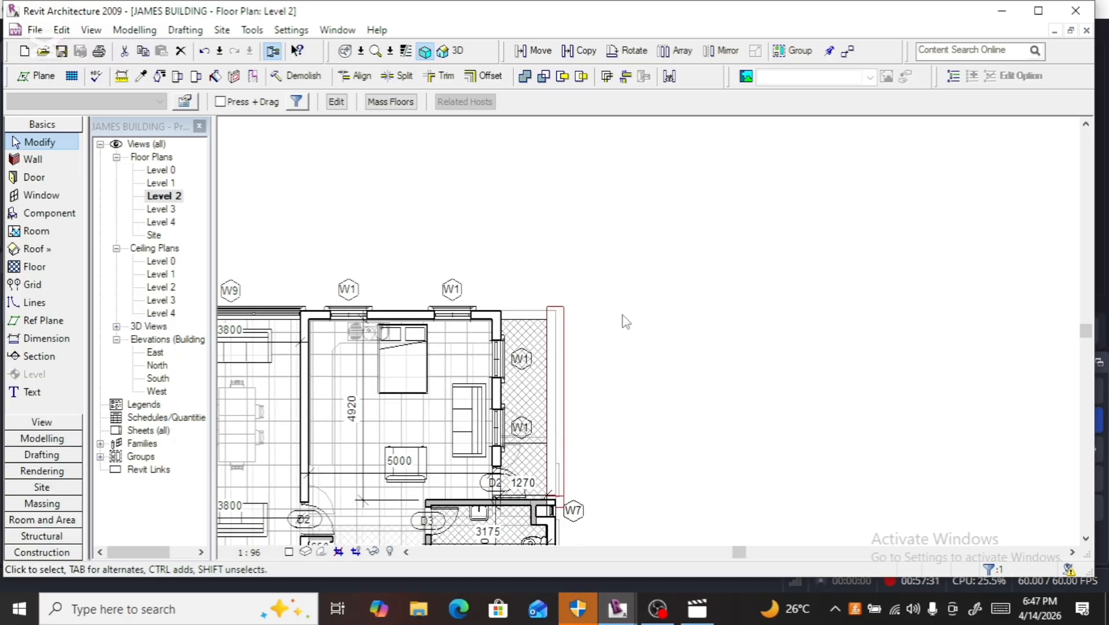
click(592, 54)
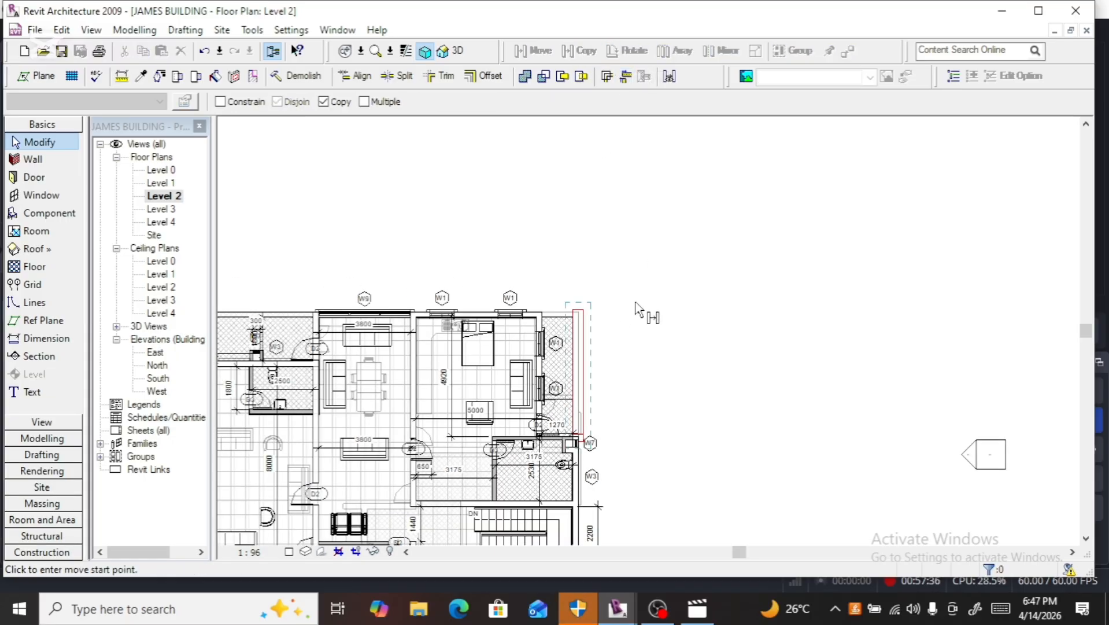
click(577, 373)
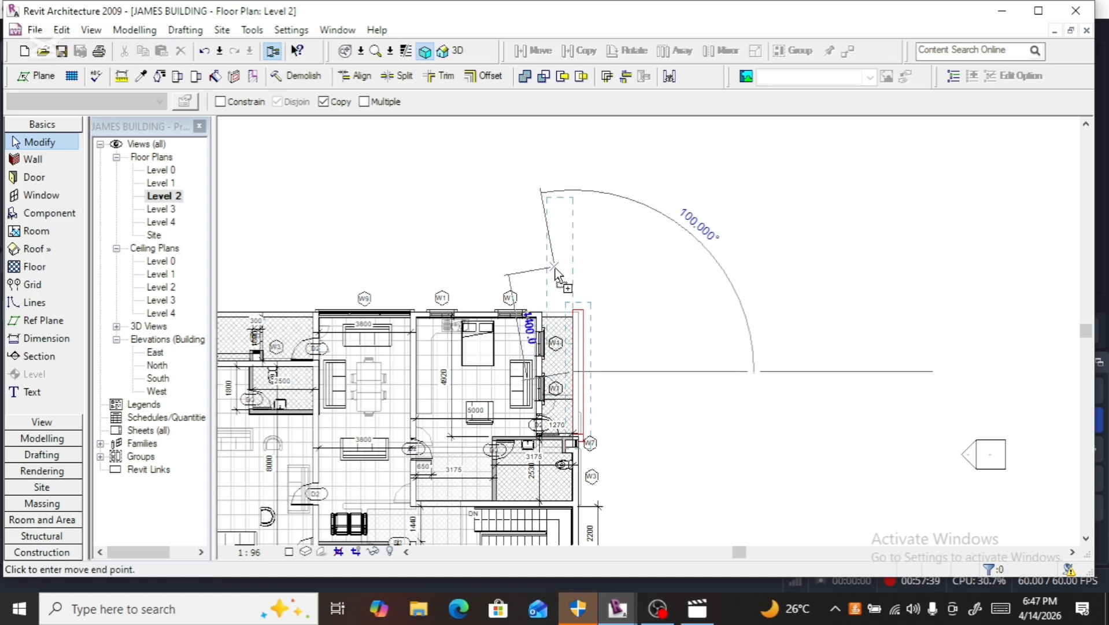
click(601, 242)
click(634, 53)
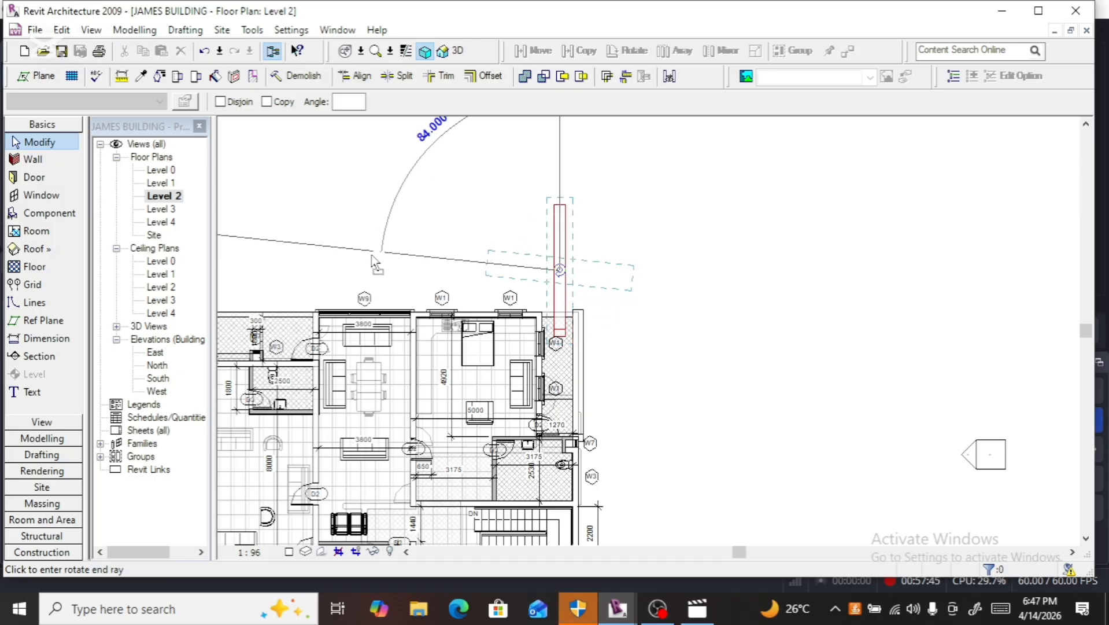
click(375, 272)
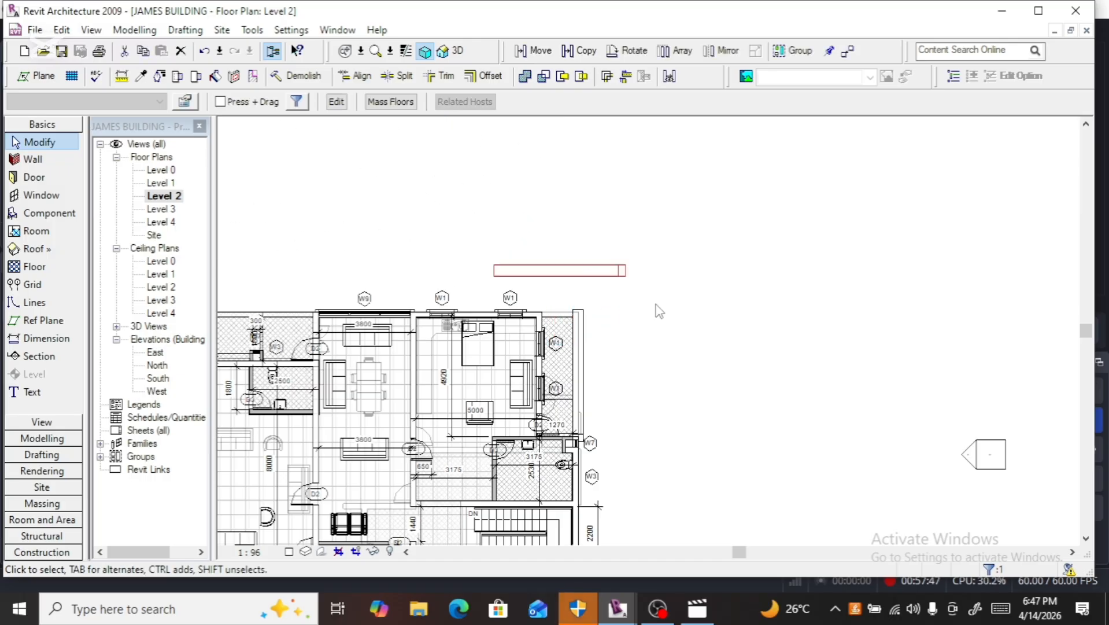
Step: Nudge the rotated mass copy onto the back wall until its inner edge lines up with the wall's inner face
scroll(659, 311, up, 2)
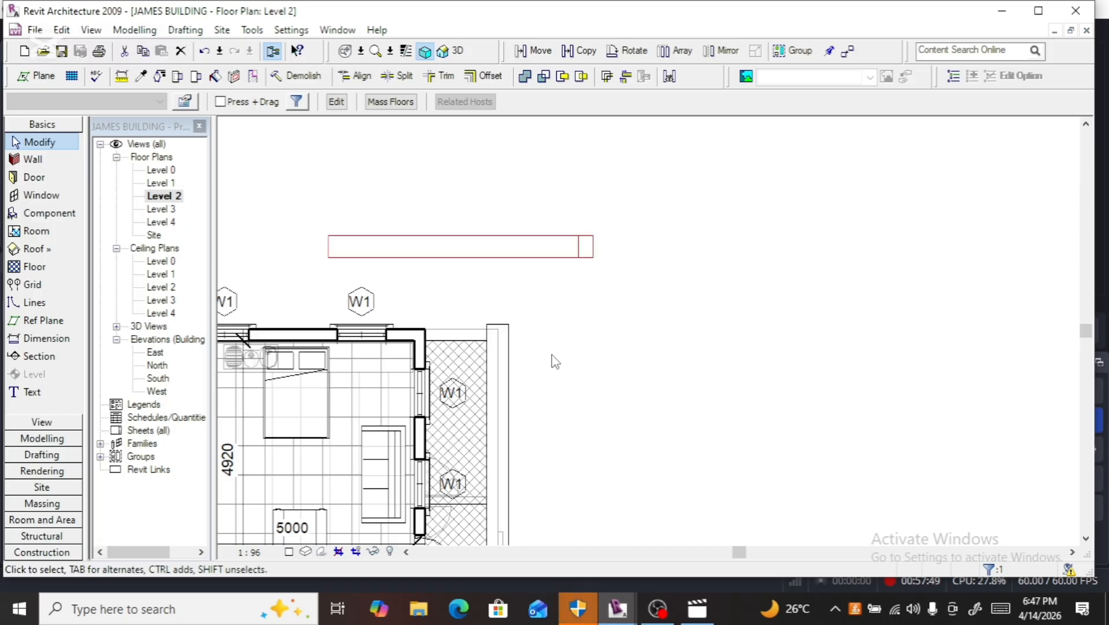
key(Down)
key(Down)
key(Down)
key(Down)
key(Down)
key(Down)
key(Down)
key(Down)
key(Down)
key(Down)
key(Down)
key(Down)
key(Down)
key(Down)
key(Down)
key(Down)
key(Down)
key(Down)
key(Down)
key(Down)
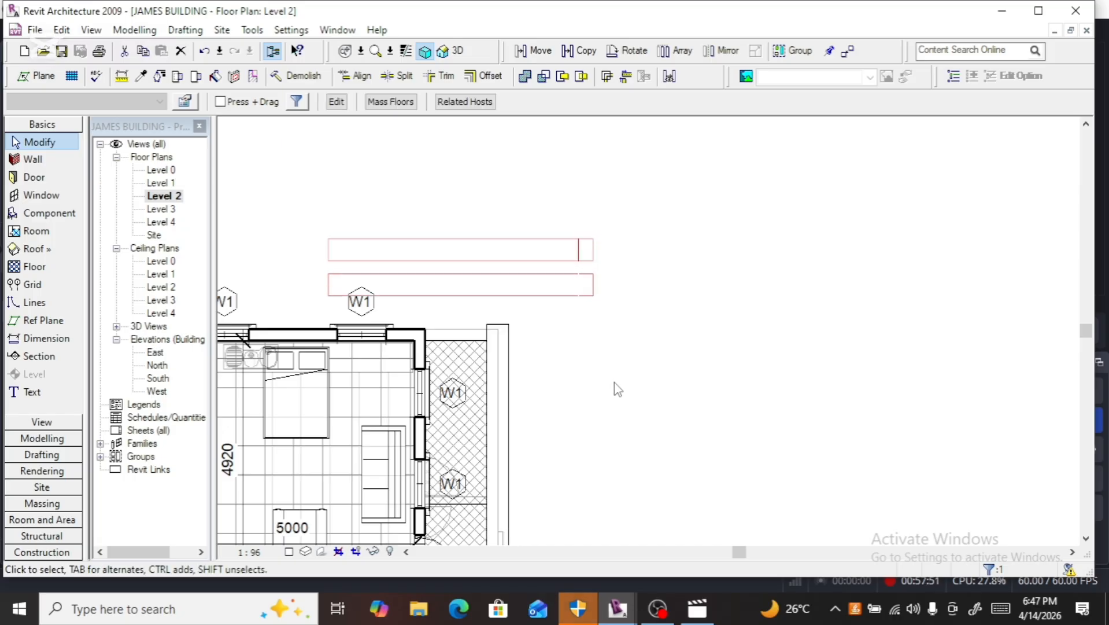
key(Down)
key(Down)
key(Down)
key(Down)
key(Down)
key(Down)
scroll(454, 304, up, 3)
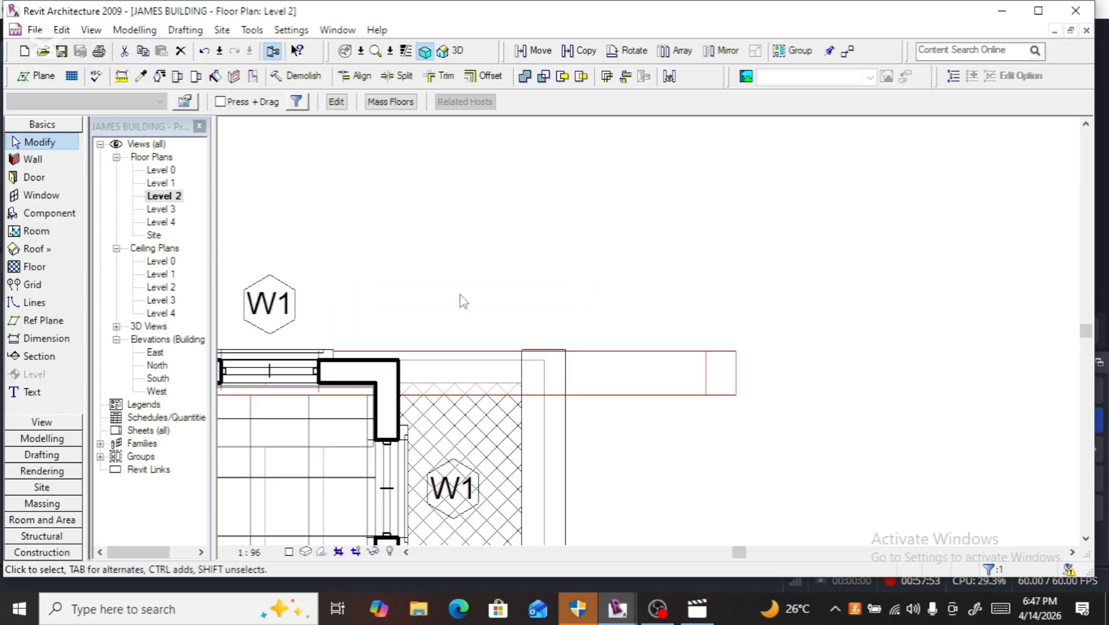
key(Up)
key(Up)
key(Up)
key(Up)
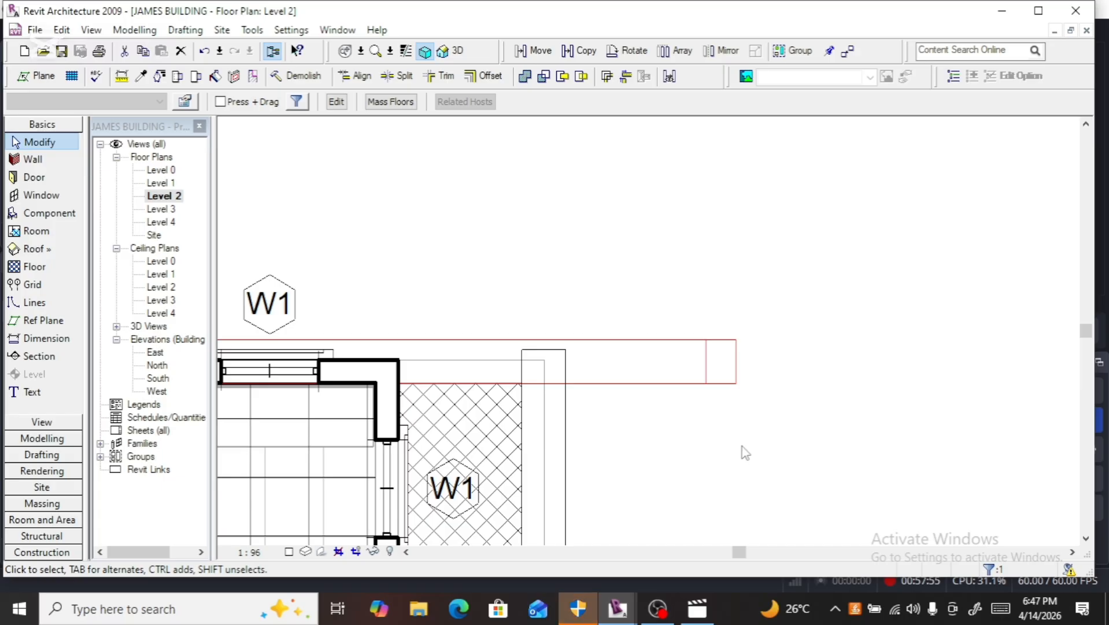
click(744, 453)
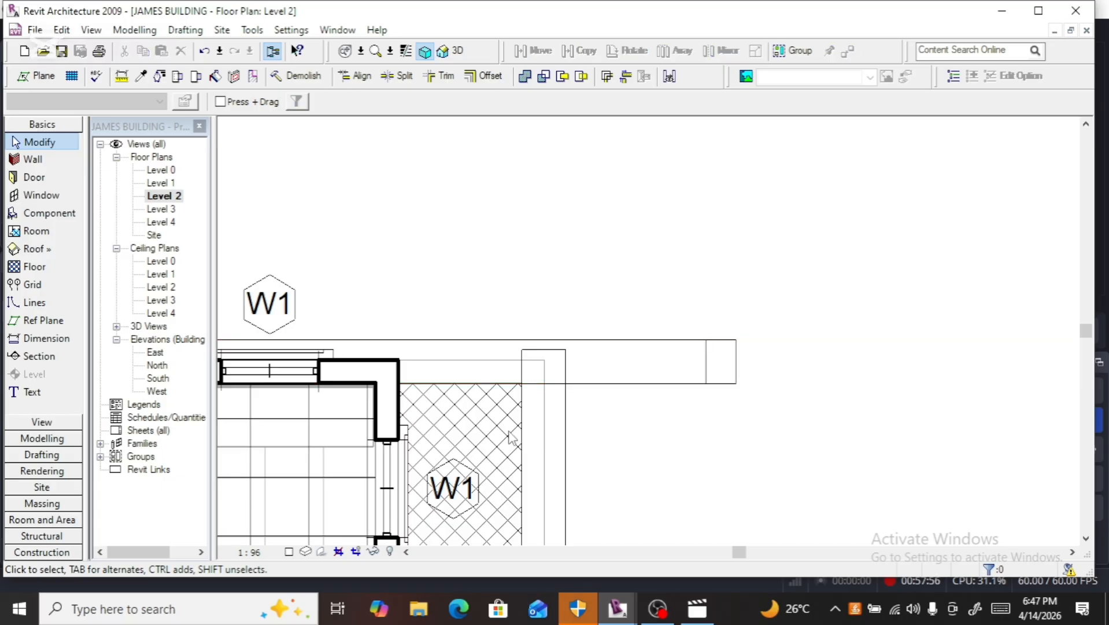
Step: Dimension from the back wall's outer face to the outer edge of the rotated mass
click(42, 338)
click(381, 364)
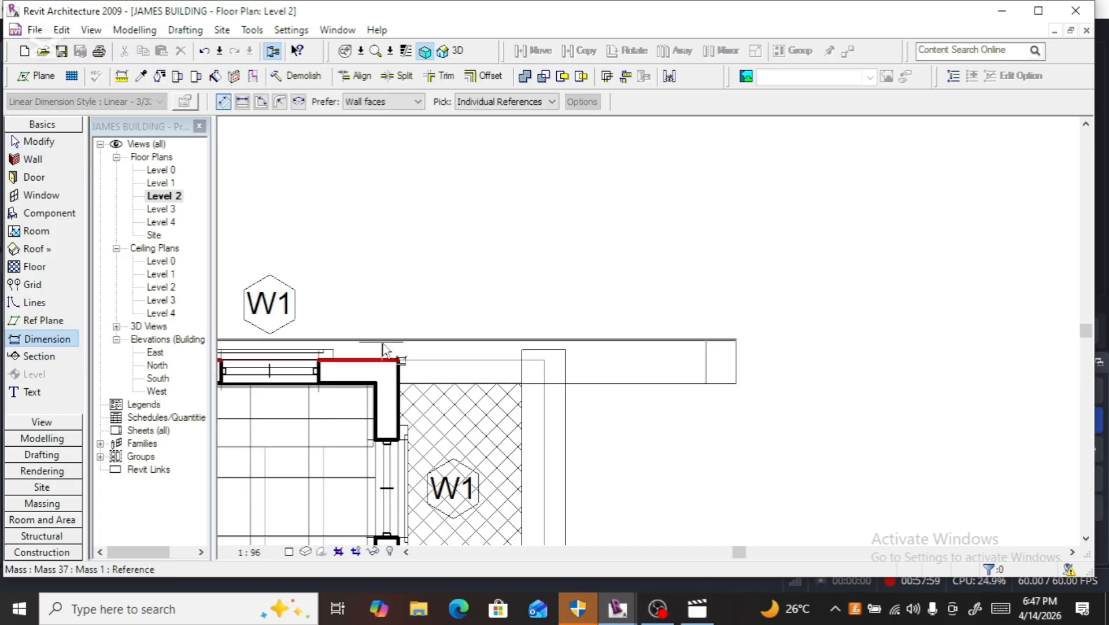
click(558, 359)
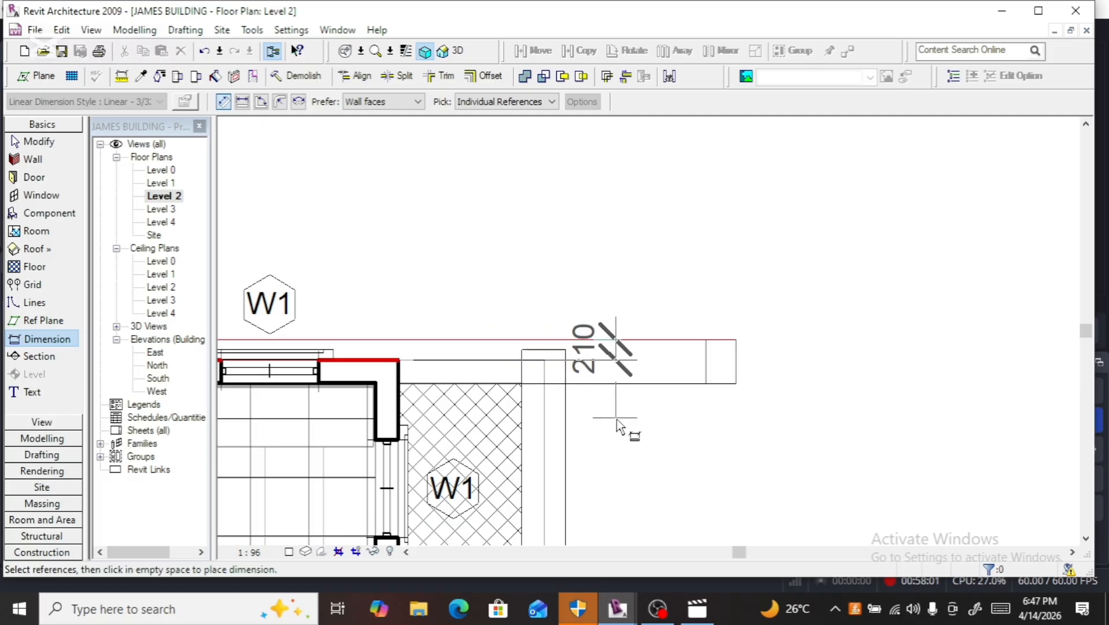
click(619, 424)
key(Escape)
key(Escape)
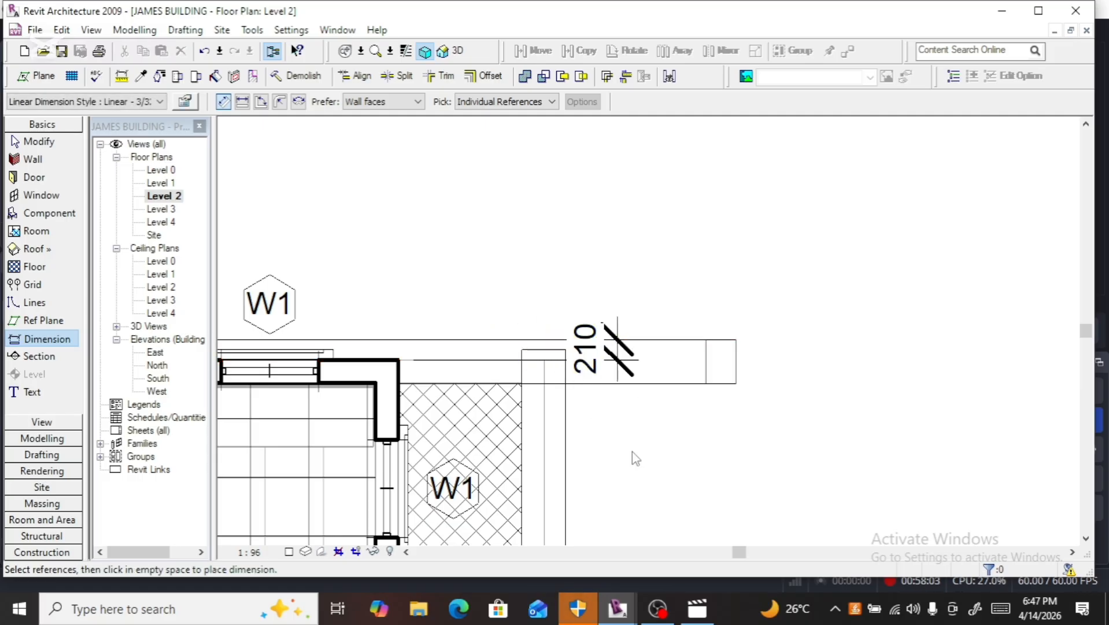
Step: Set the rotated mass's projection from the back wall to 220 and delete the dimension
click(669, 407)
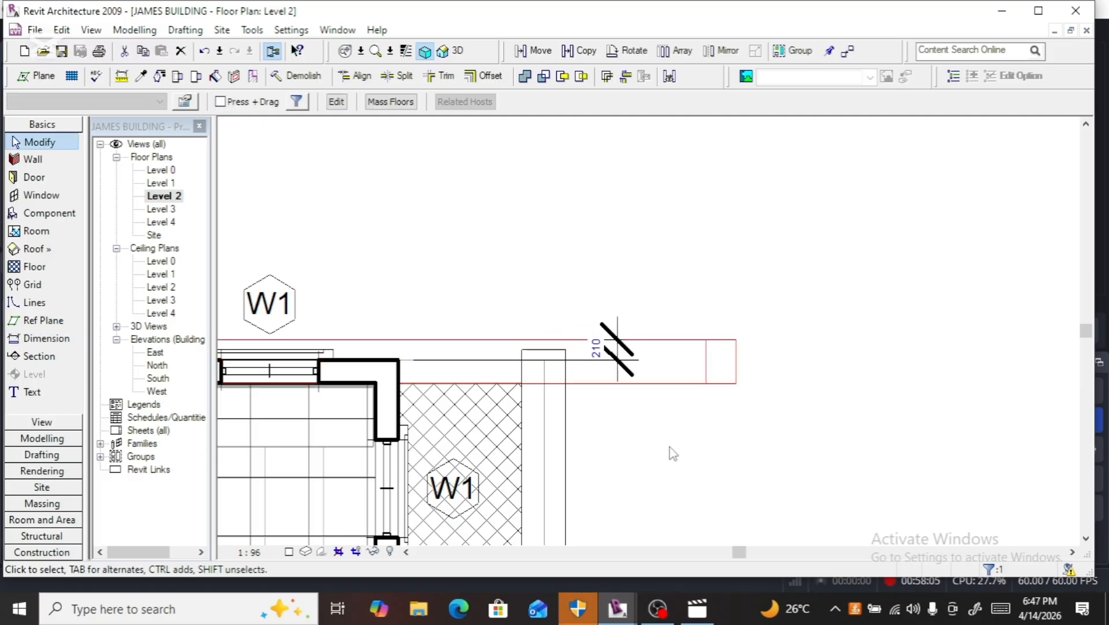
click(597, 349)
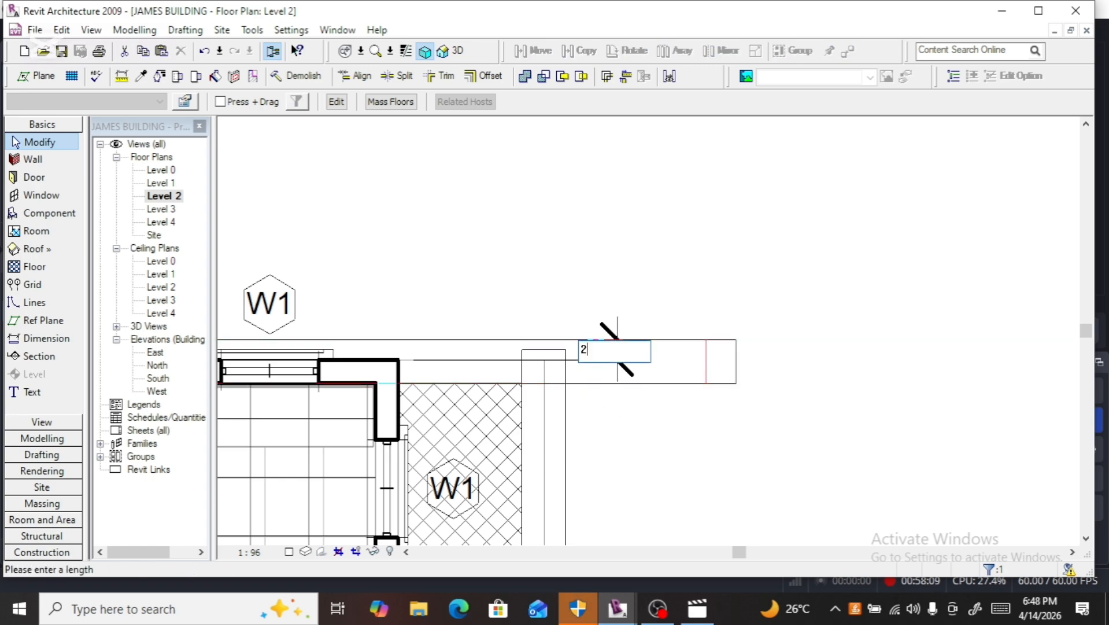
key(Return)
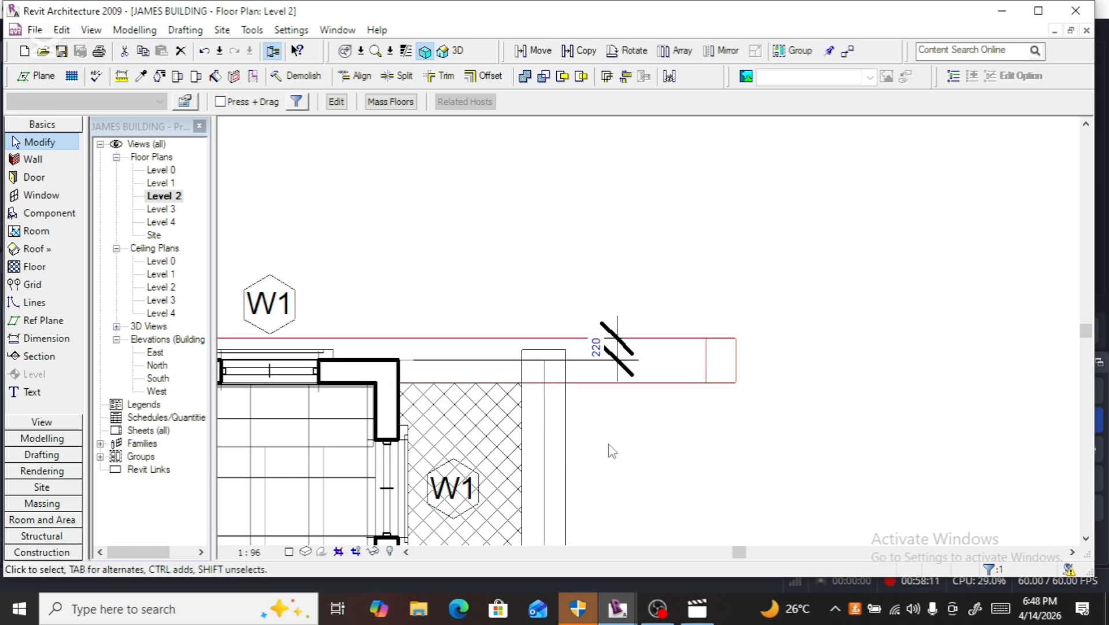
click(631, 454)
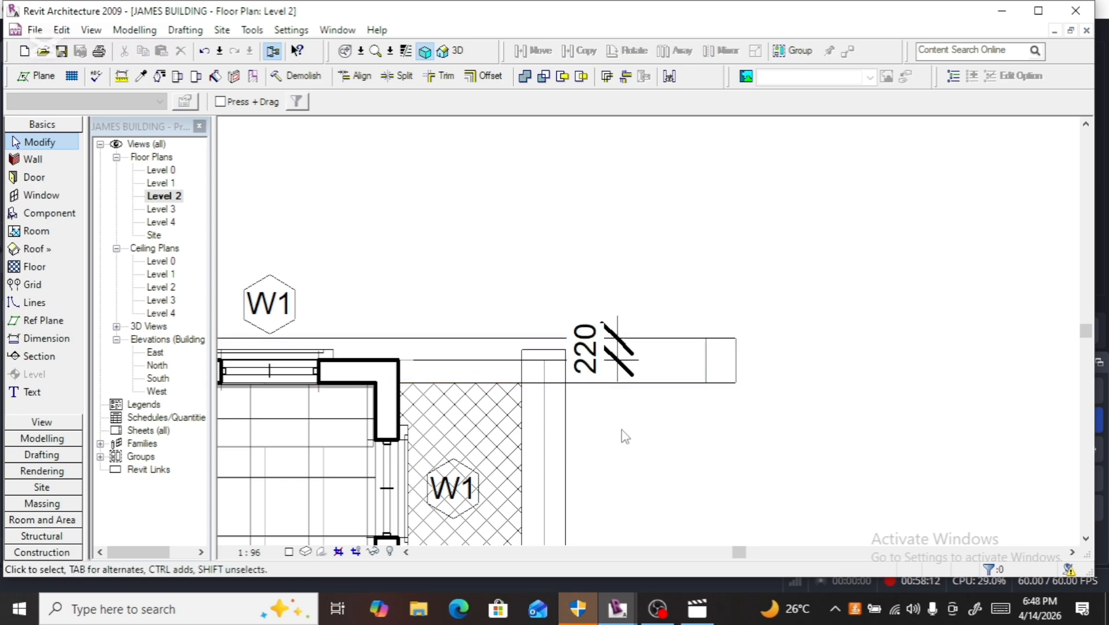
click(628, 373)
key(Delete)
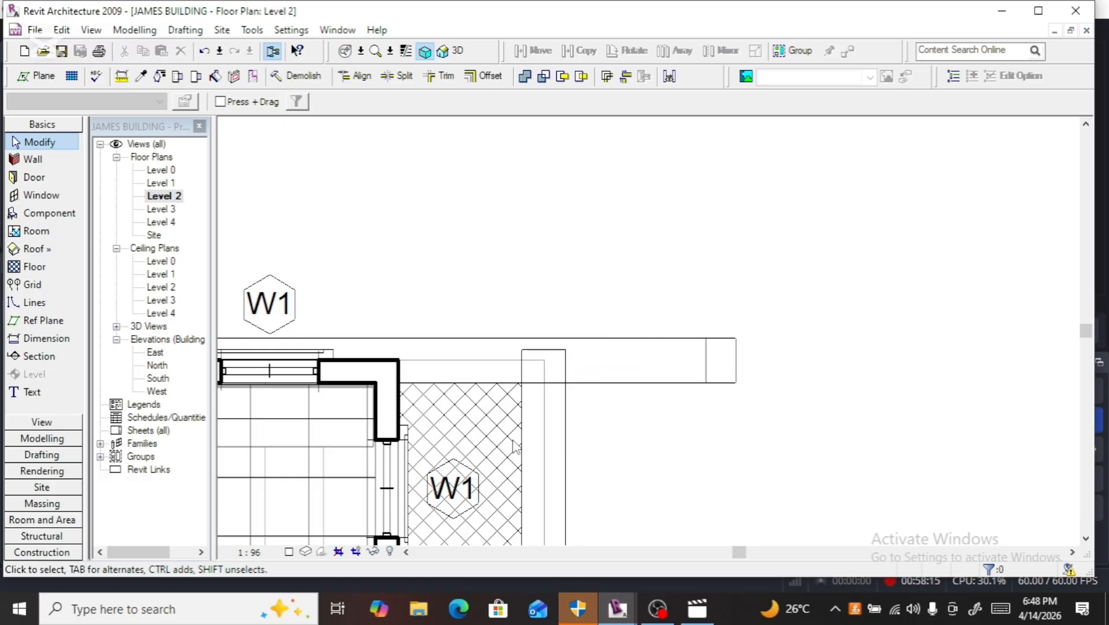
Step: Open the 3D view and orient it to the back of the building
click(604, 383)
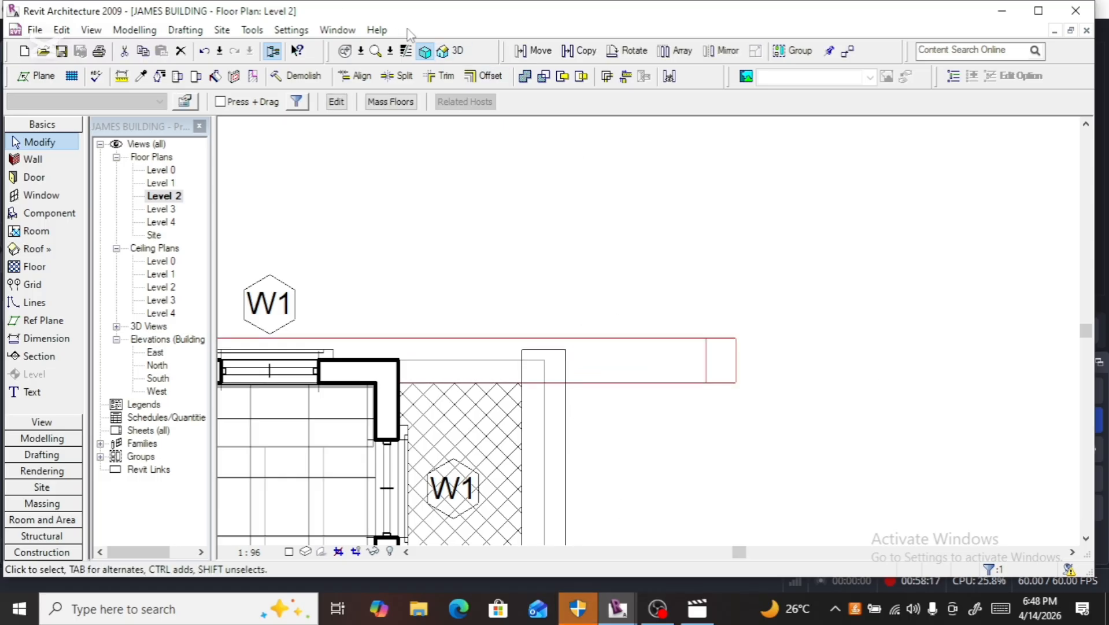
click(426, 52)
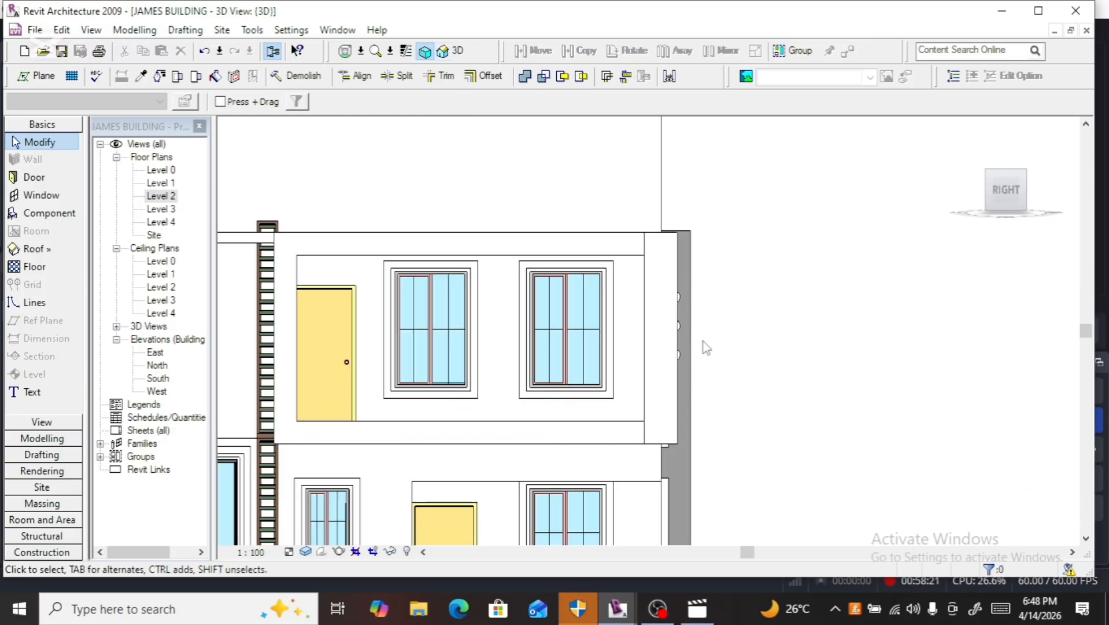
click(680, 355)
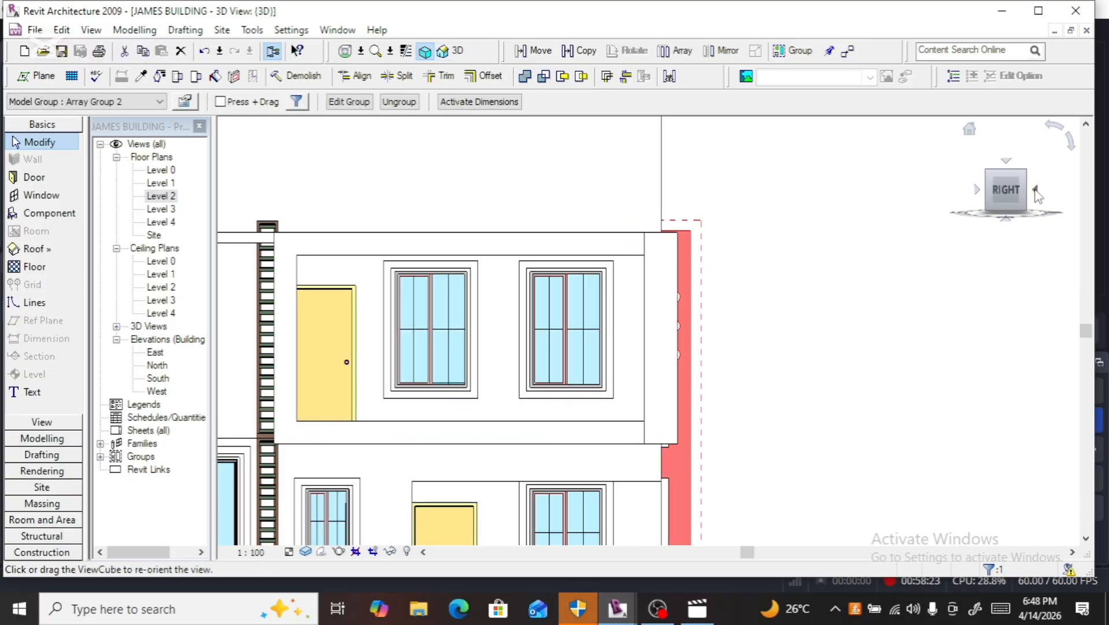
click(1036, 193)
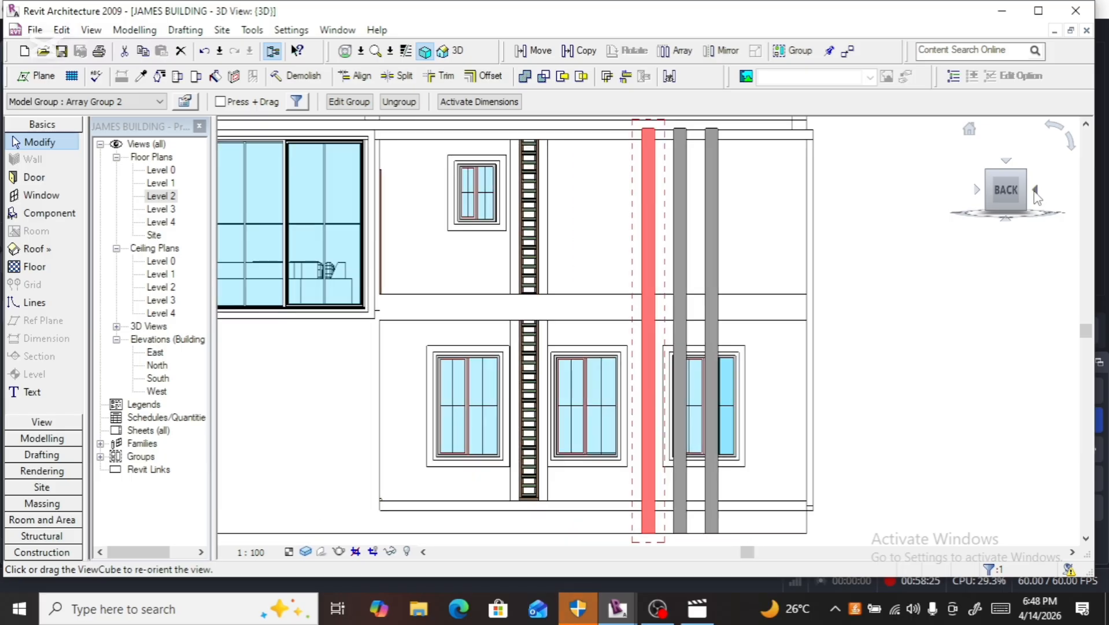
scroll(864, 295, down, 3)
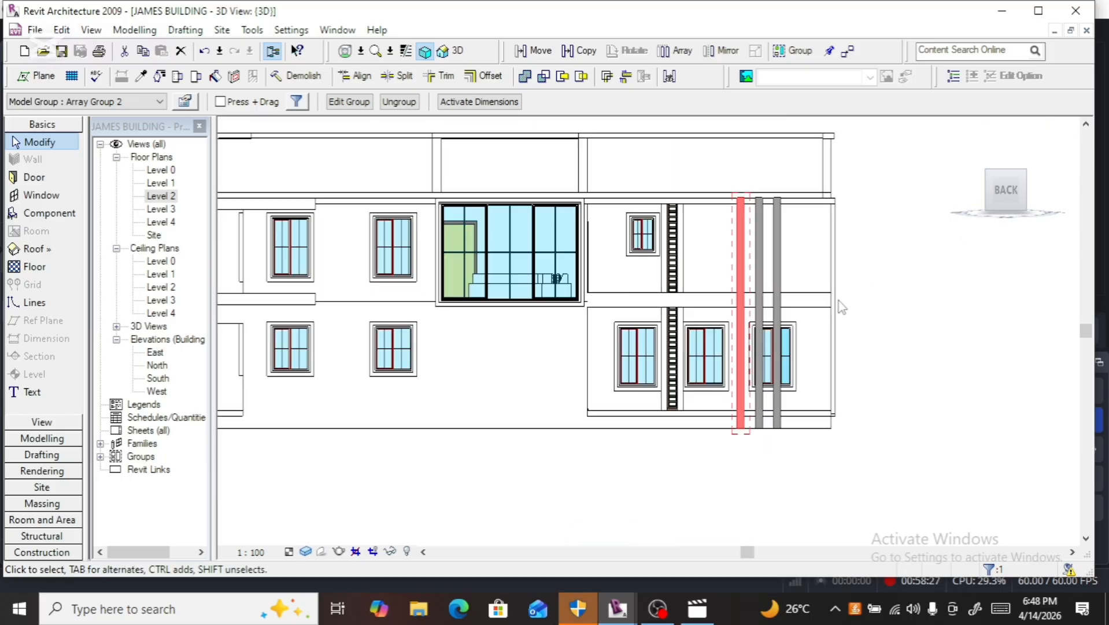
scroll(669, 312, down, 2)
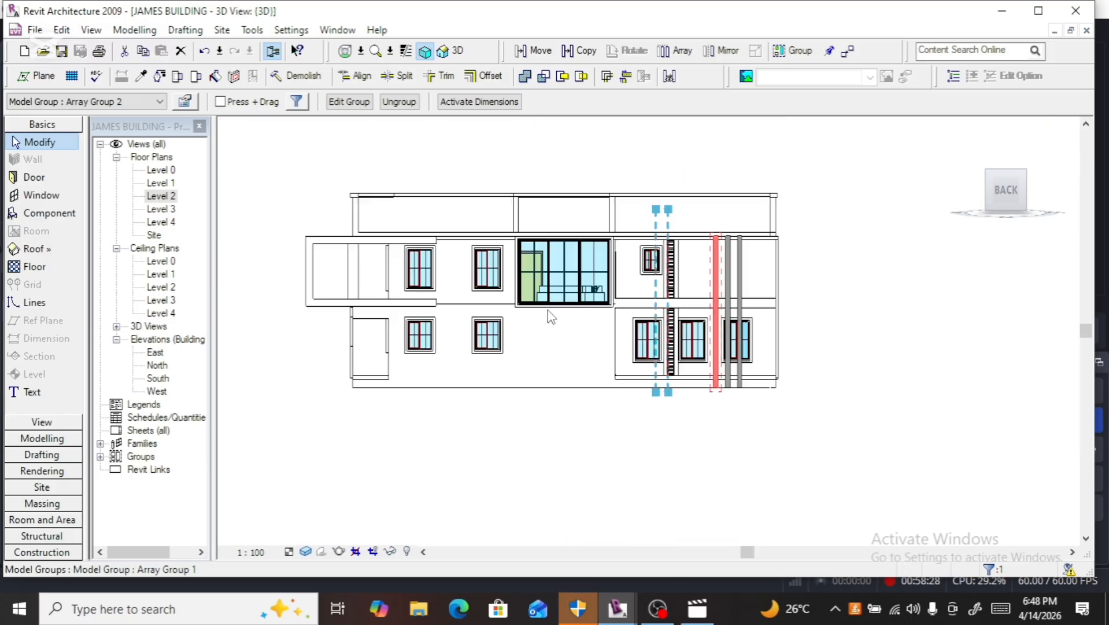
Step: Open the rotated C-shaped mass's sweep path for editing and delete its vertical segment
click(312, 282)
scroll(242, 291, up, 5)
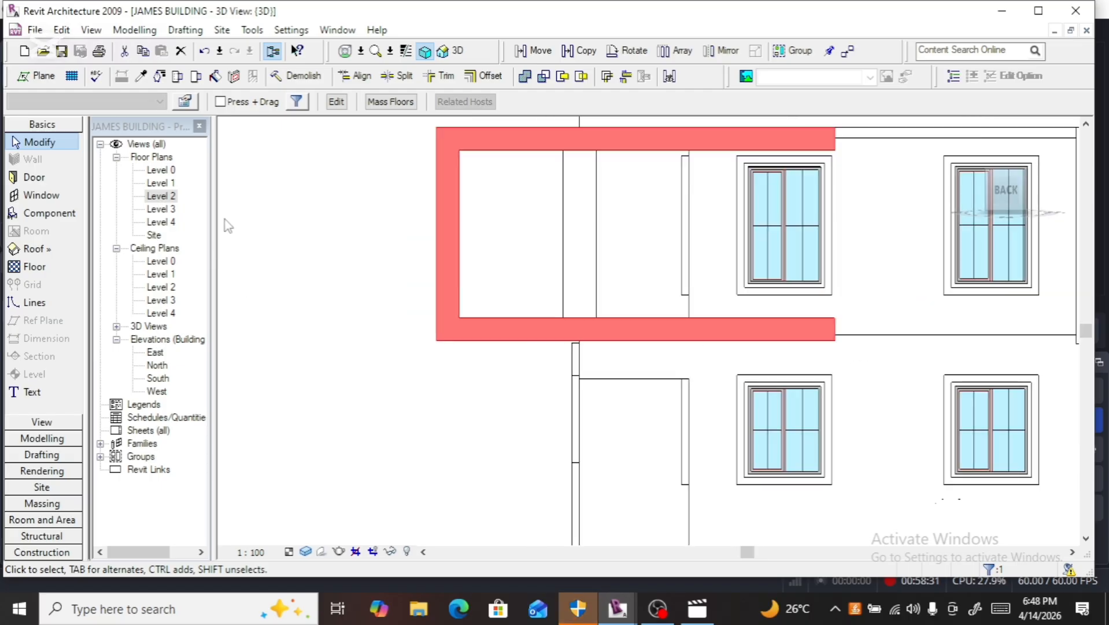
click(332, 102)
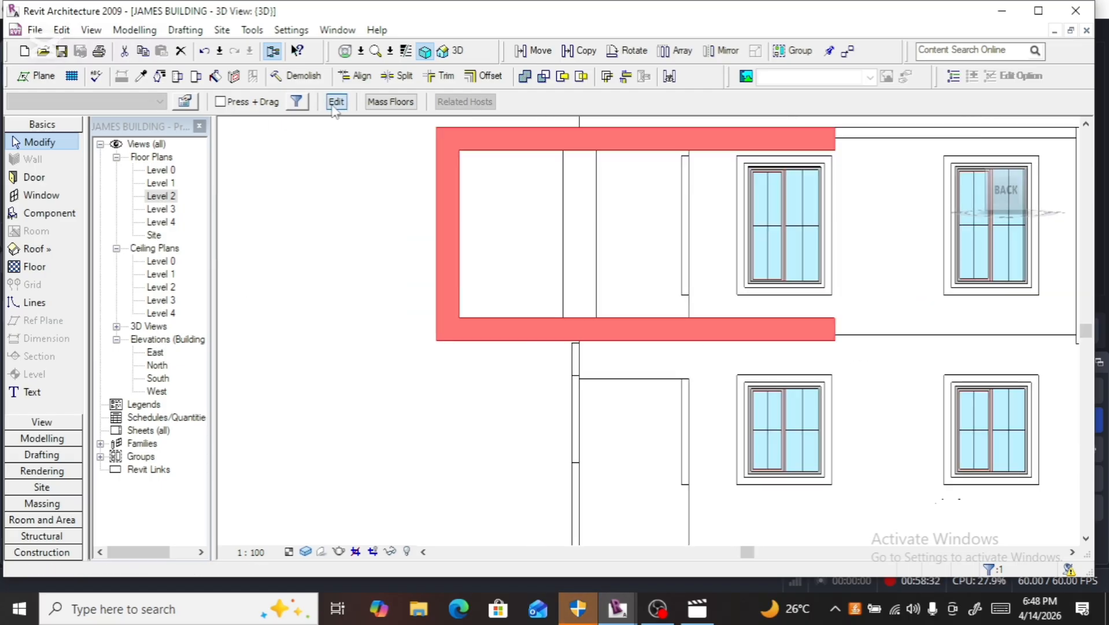
click(458, 248)
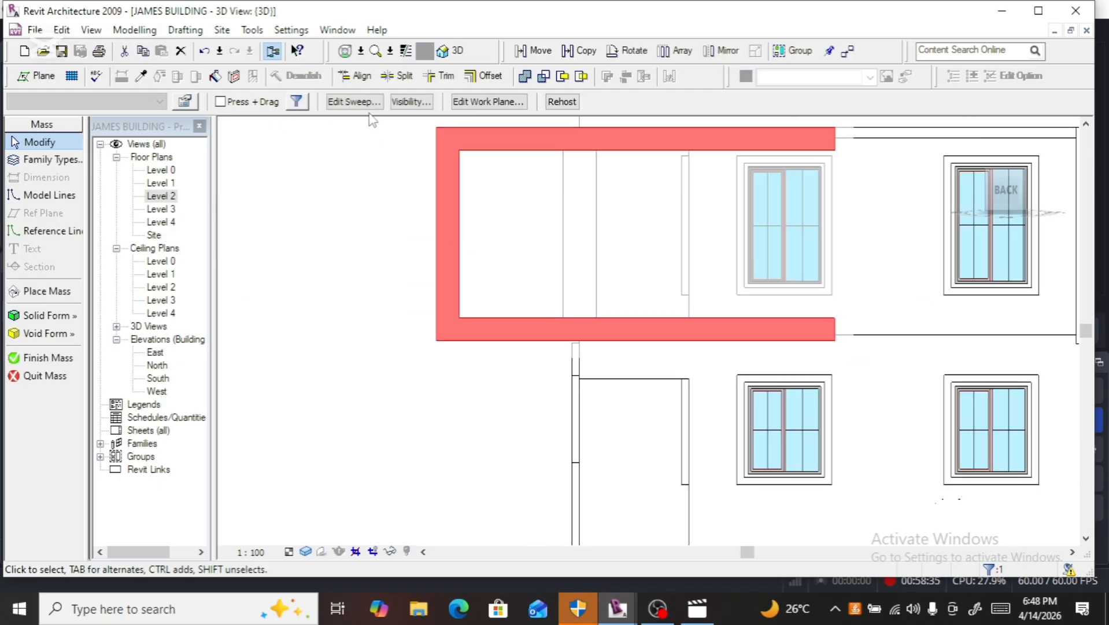
click(459, 254)
click(344, 107)
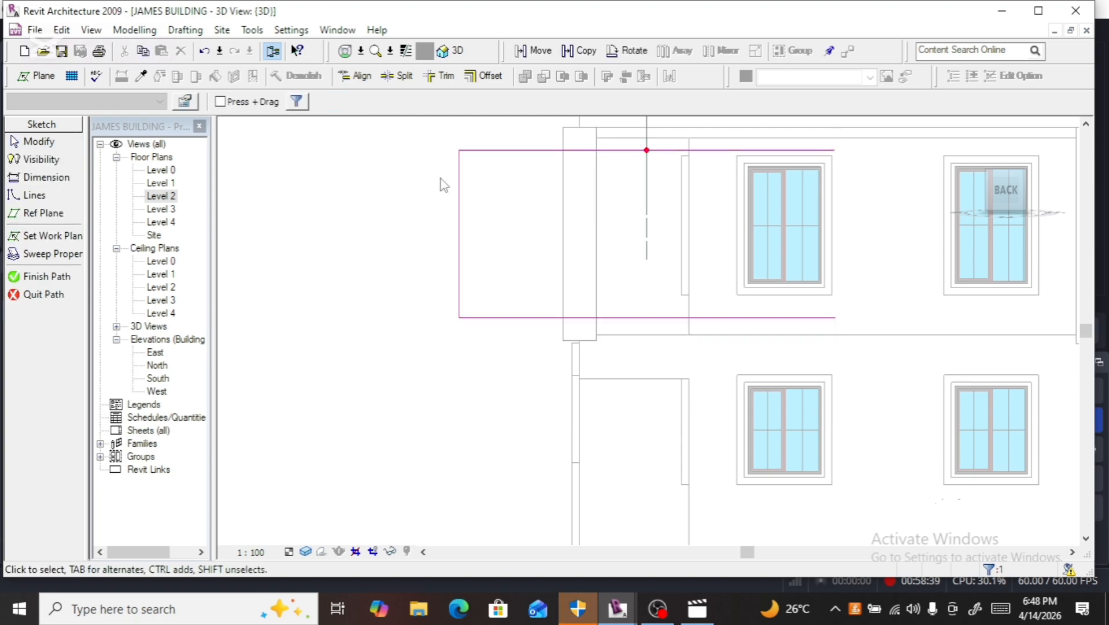
click(463, 228)
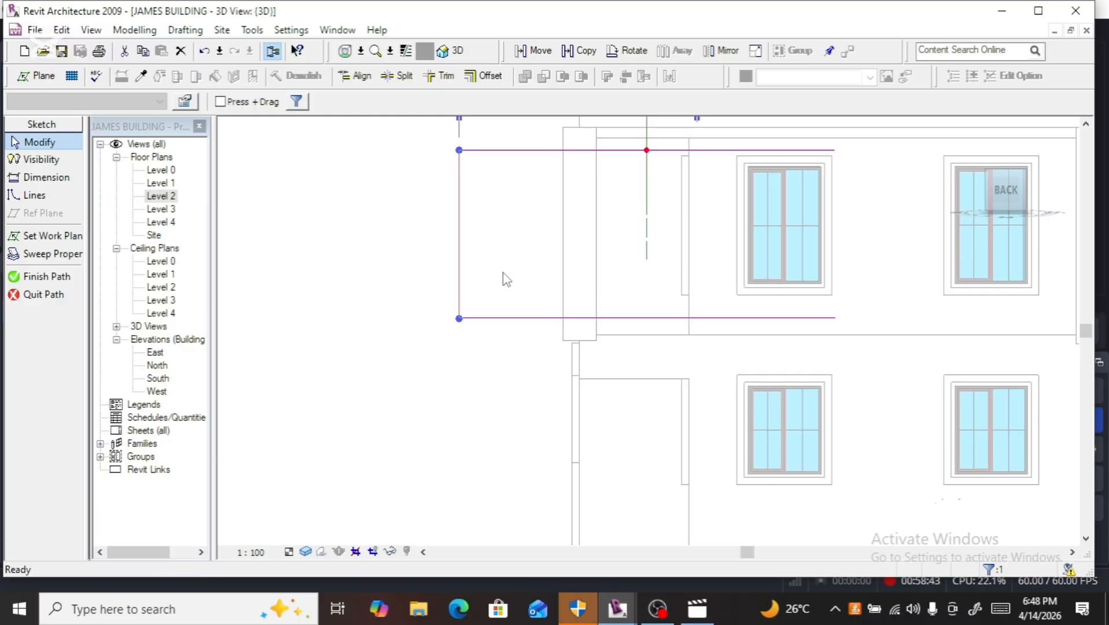
key(Delete)
Step: Shorten both horizontal path lines to span only from the balcony's outer edge to the vertical wall edge beside the windows
click(822, 150)
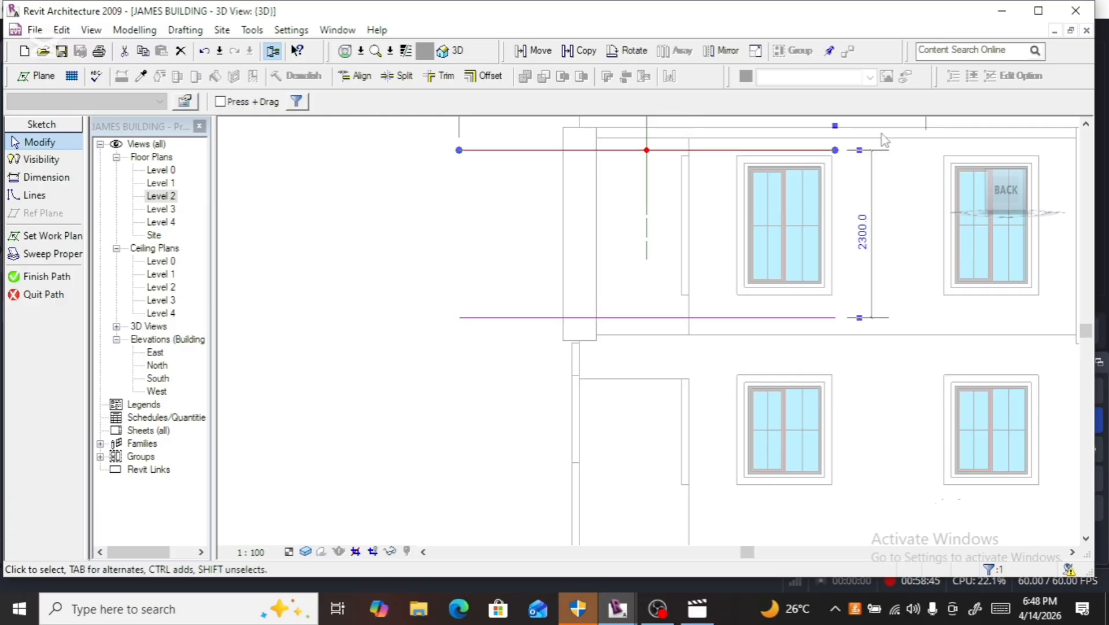
drag(834, 150, 689, 150)
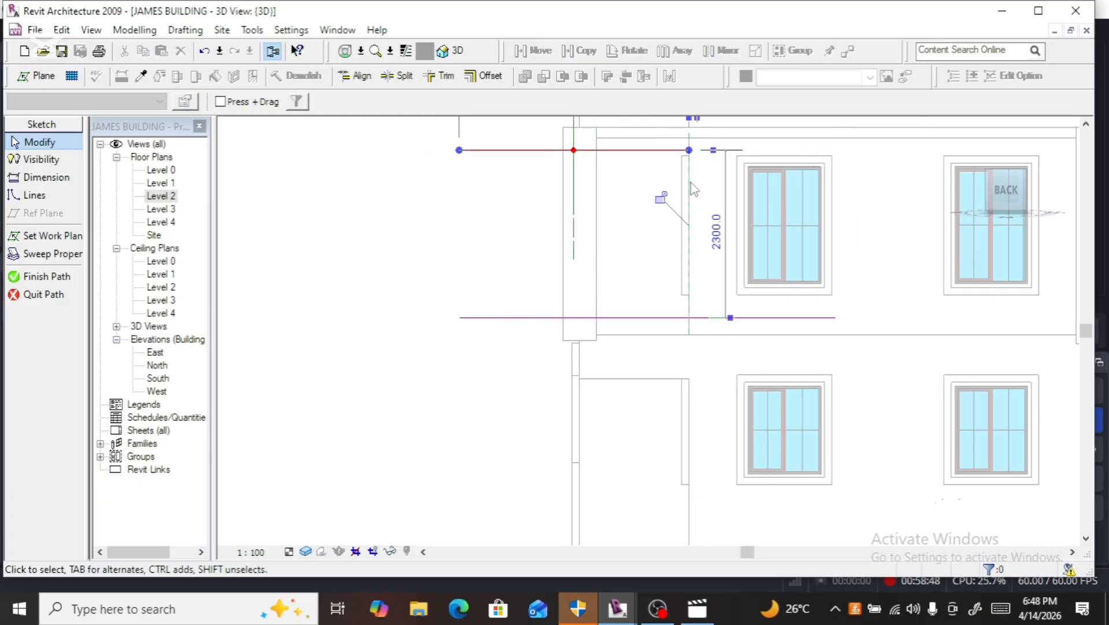
click(706, 317)
drag(834, 312, 689, 317)
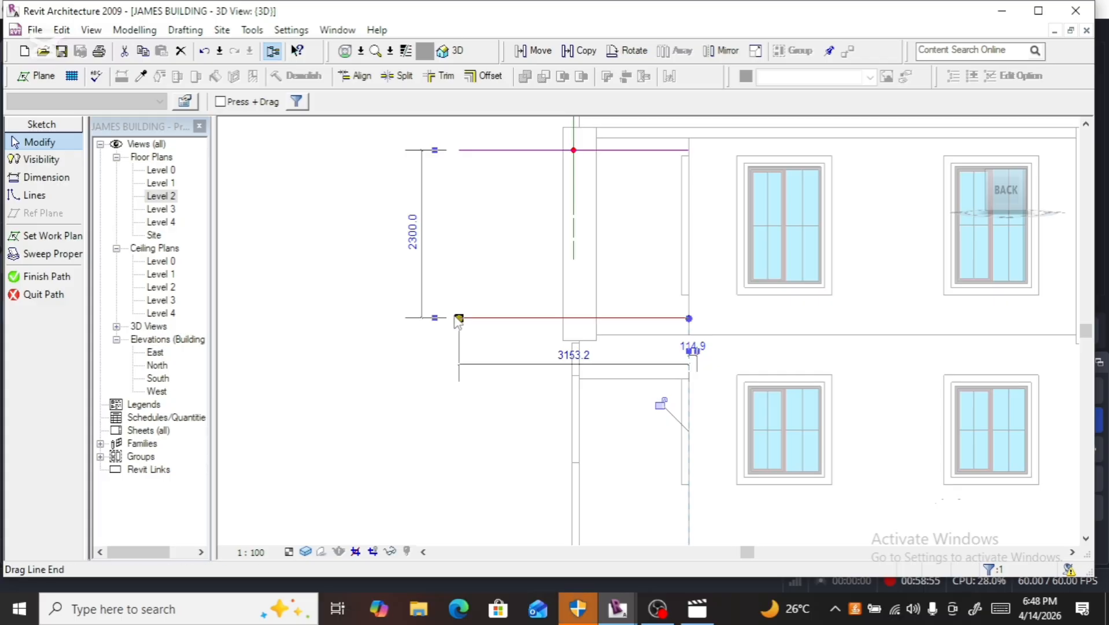
drag(458, 319, 564, 318)
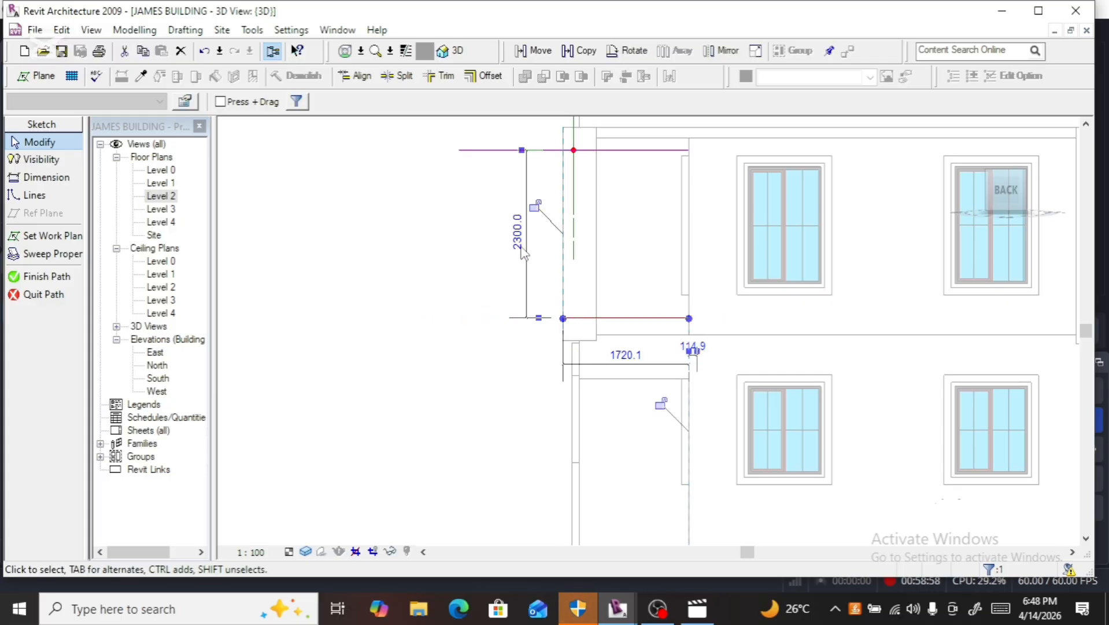
click(470, 150)
drag(459, 149, 563, 150)
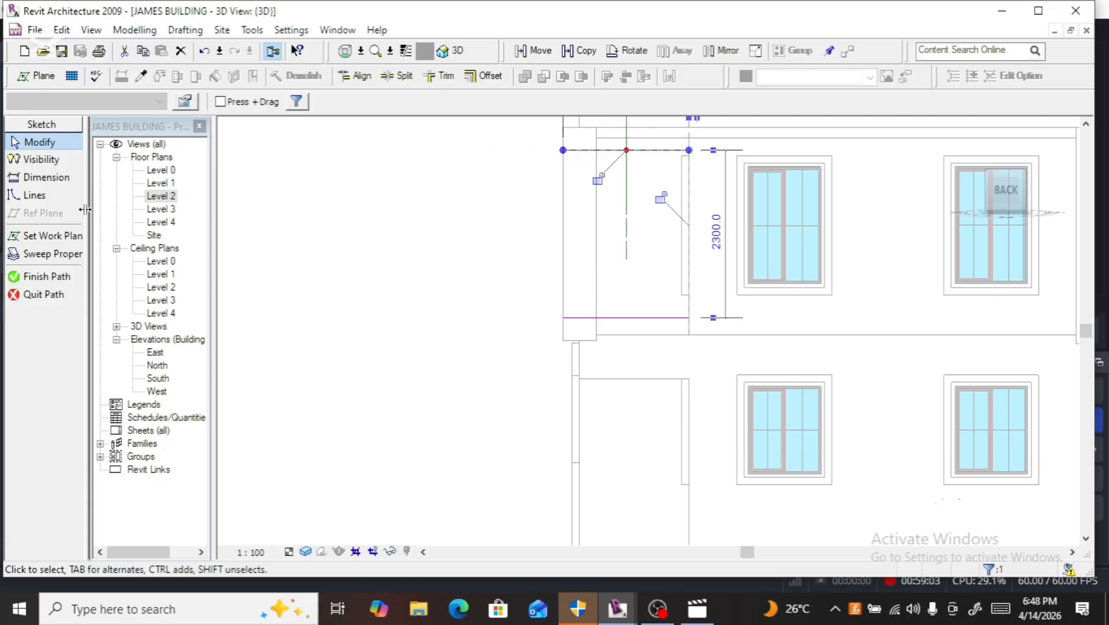
Step: Draw a vertical path line joining the window-side ends of the two horizontal lines
click(29, 195)
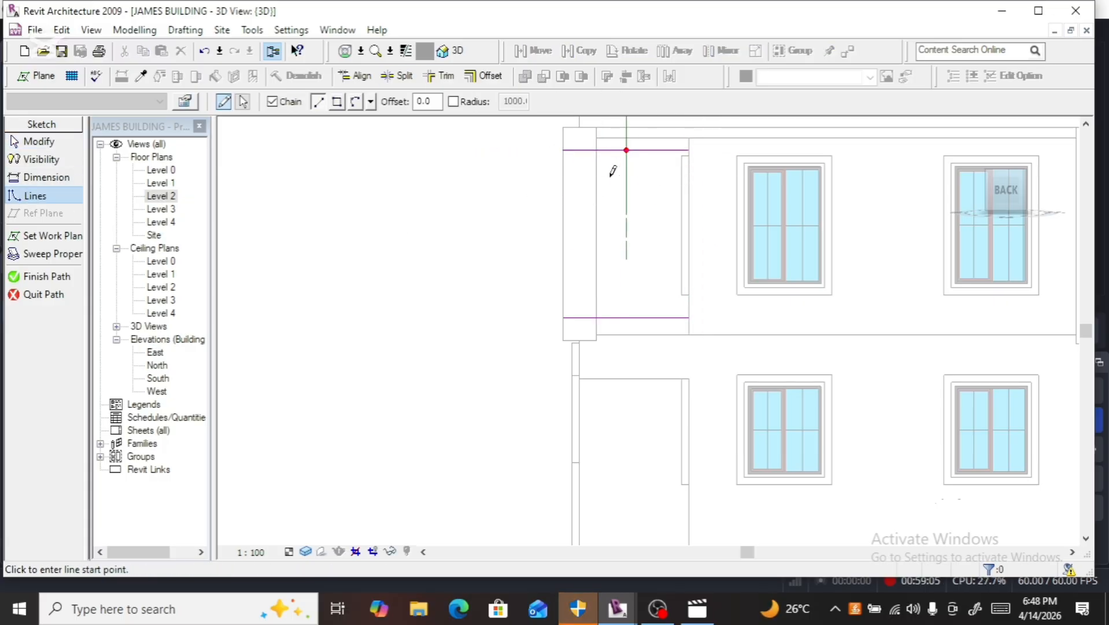
click(688, 150)
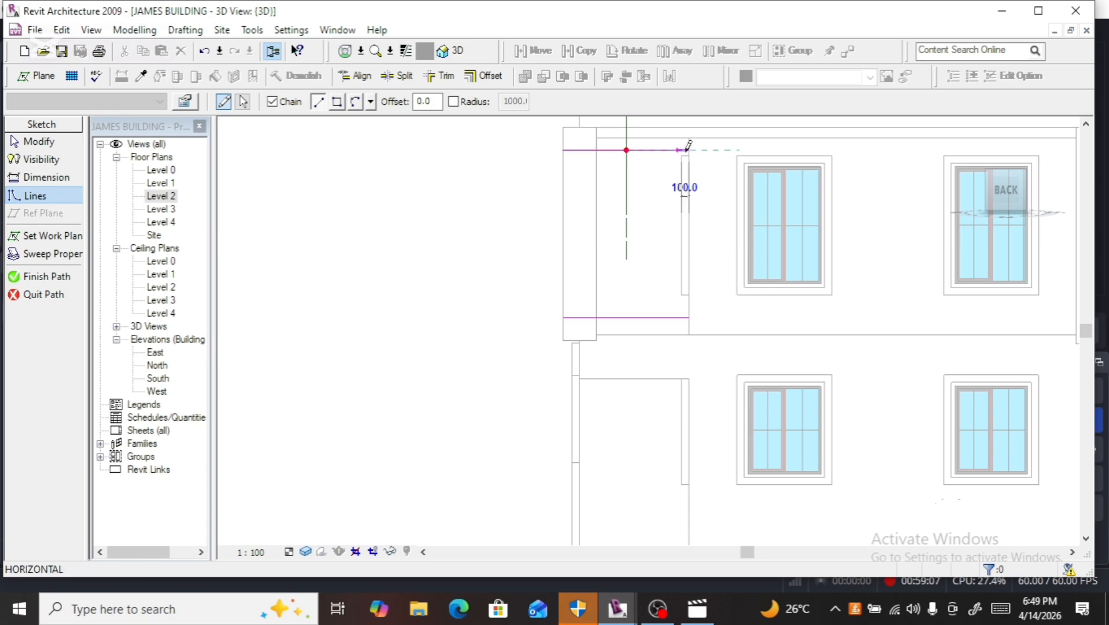
click(689, 317)
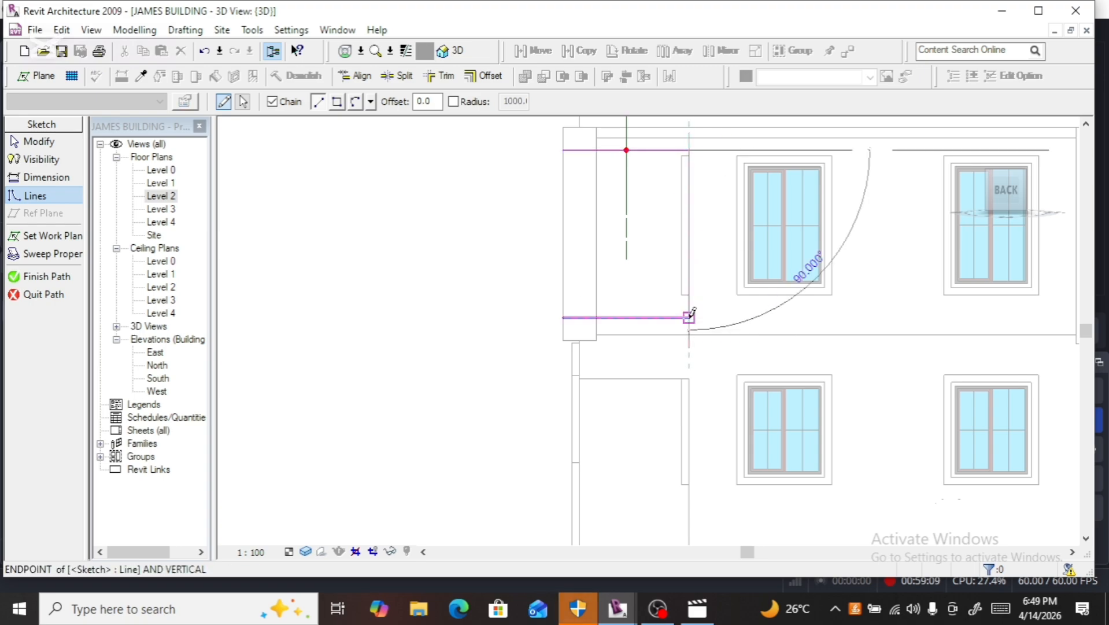
key(Escape)
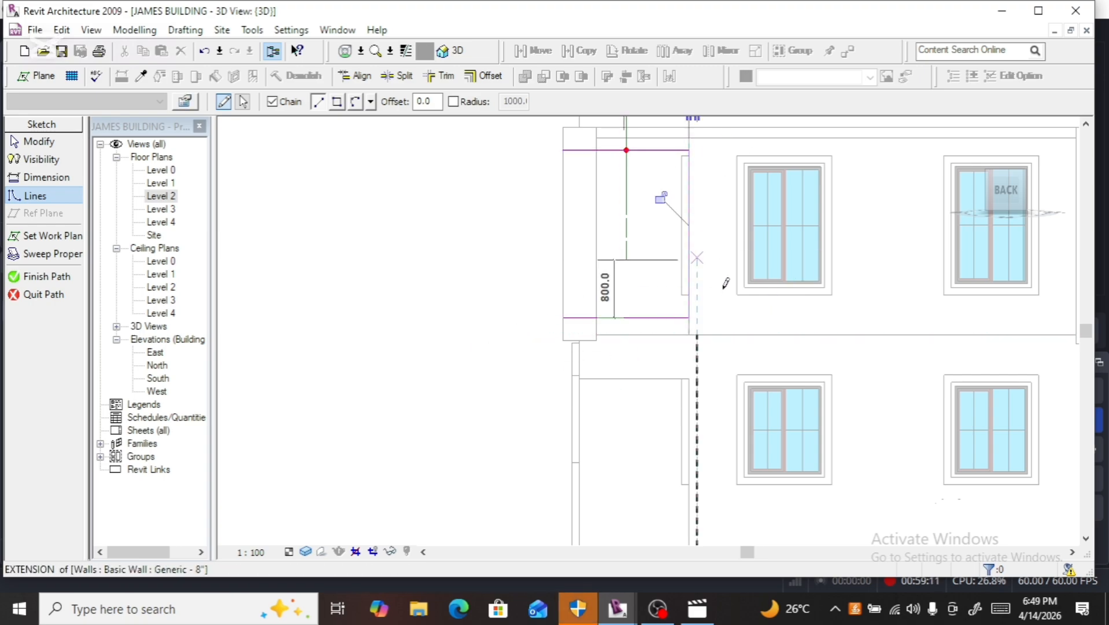
scroll(726, 298, up, 2)
key(Escape)
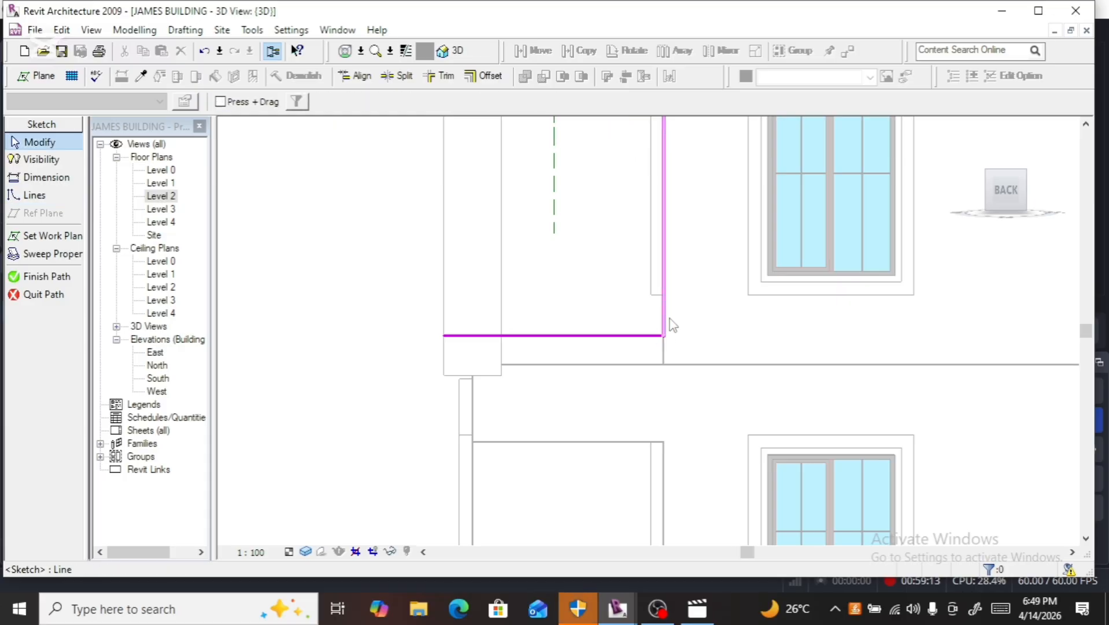
Step: Nudge the new vertical path line toward the balcony until it lines up with the adjacent inner vertical edge
click(669, 323)
key(Left)
key(Left)
key(Left)
key(Left)
key(Left)
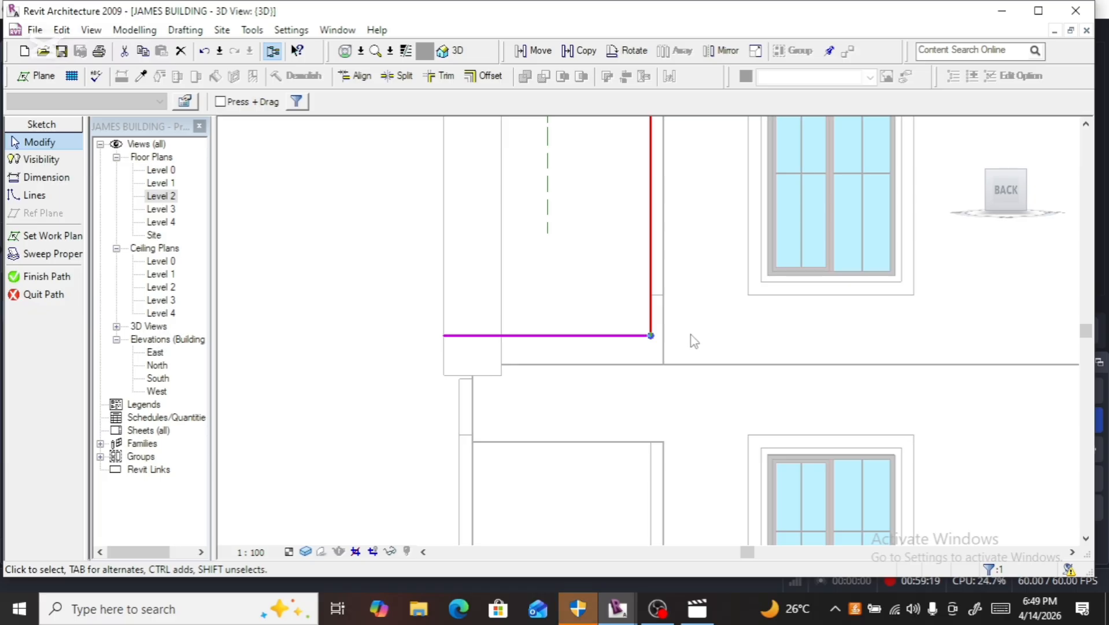
scroll(694, 342, down, 4)
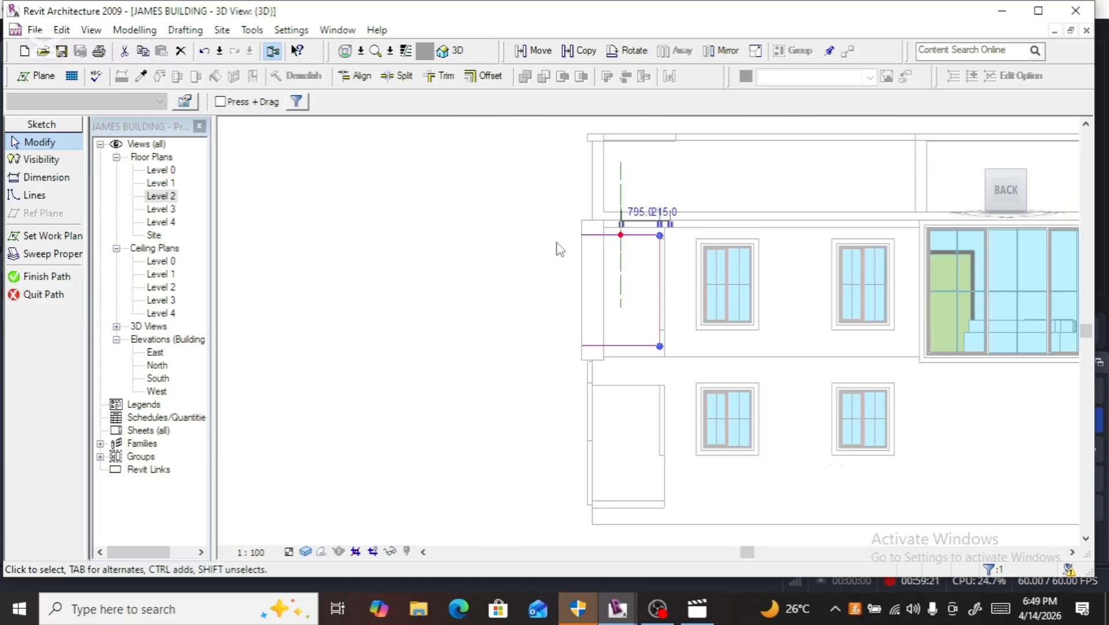
scroll(560, 248, up, 3)
Step: Finish the path, the sweep and the mass edit to rebuild the reversed C-shaped frame
click(46, 277)
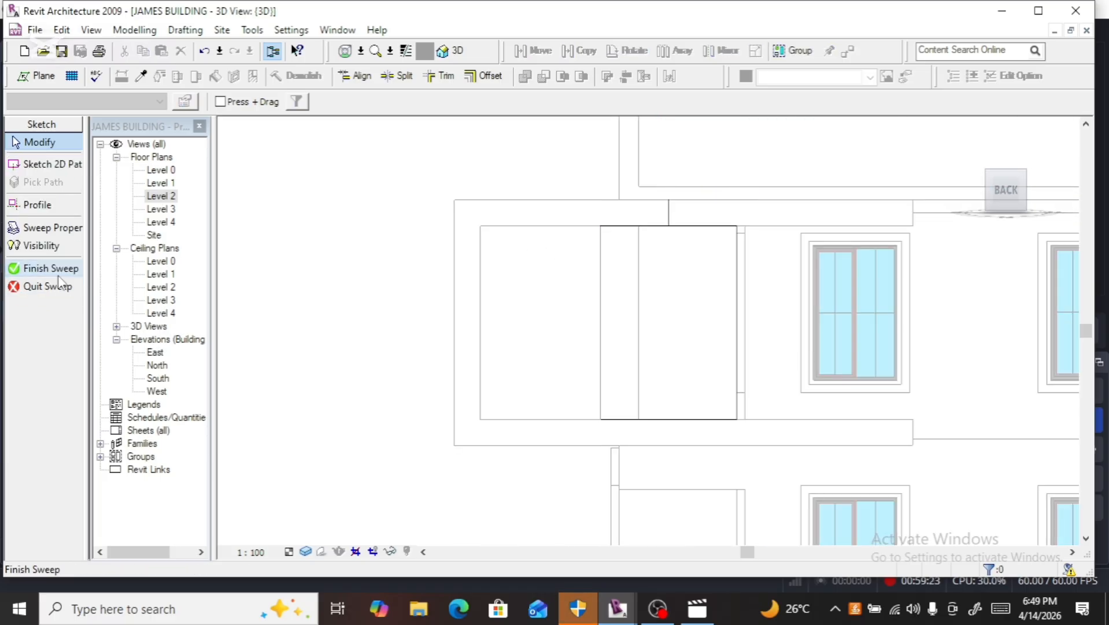
click(56, 269)
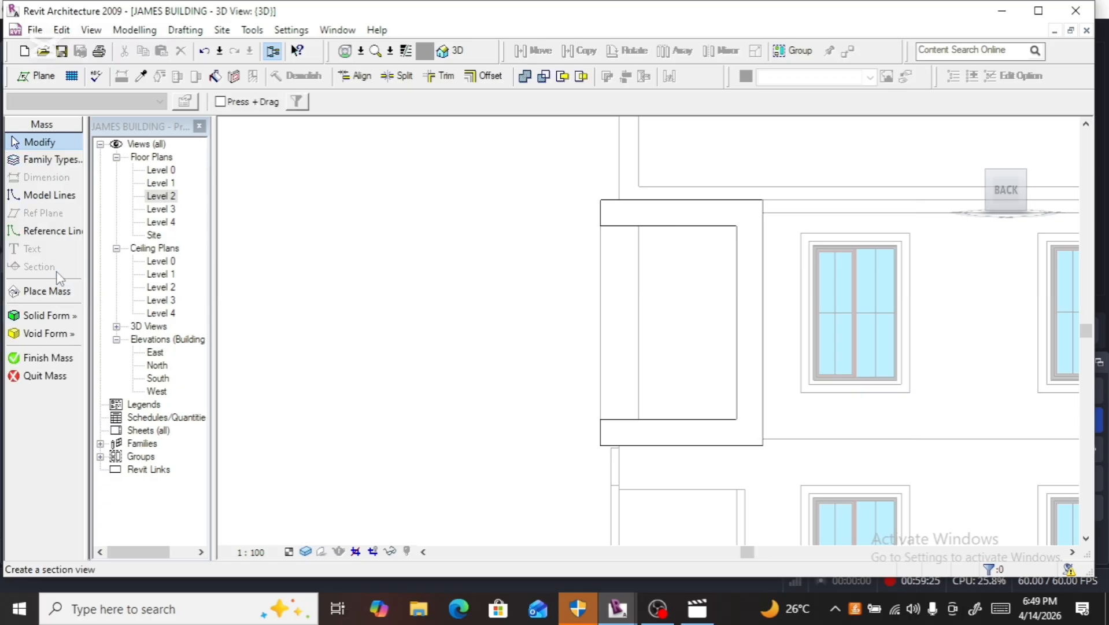
scroll(583, 437, up, 3)
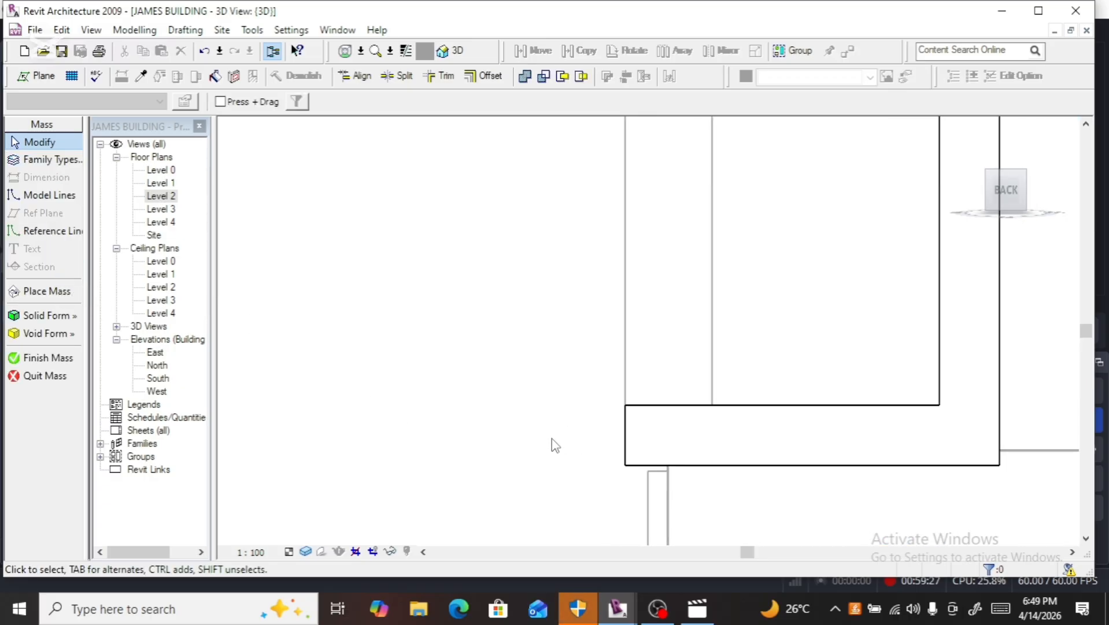
scroll(507, 374, down, 3)
scroll(527, 363, down, 2)
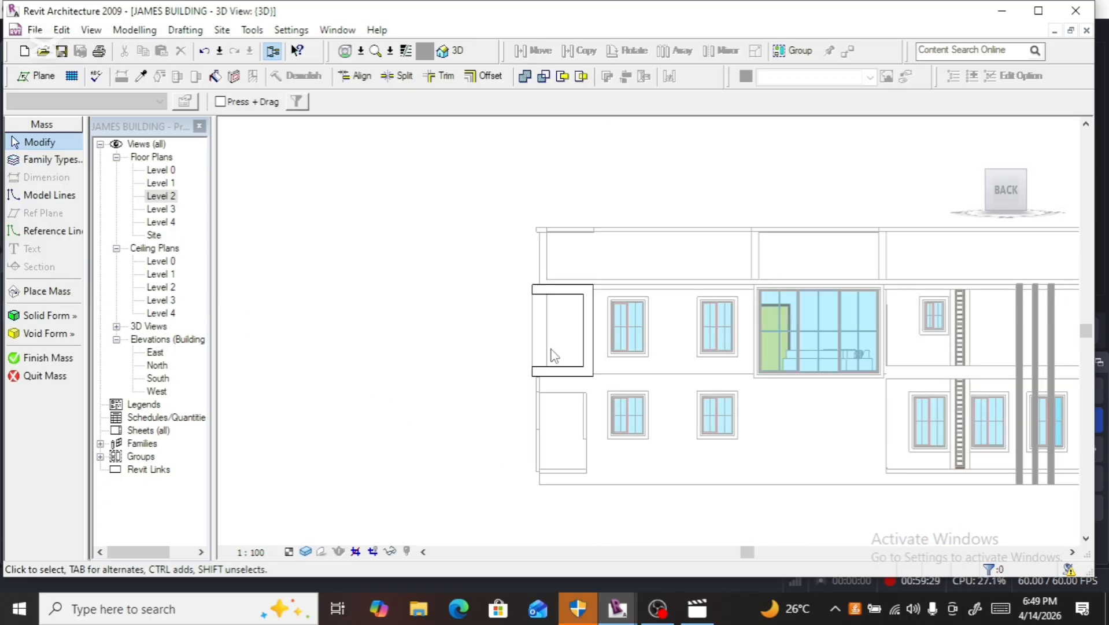
click(43, 359)
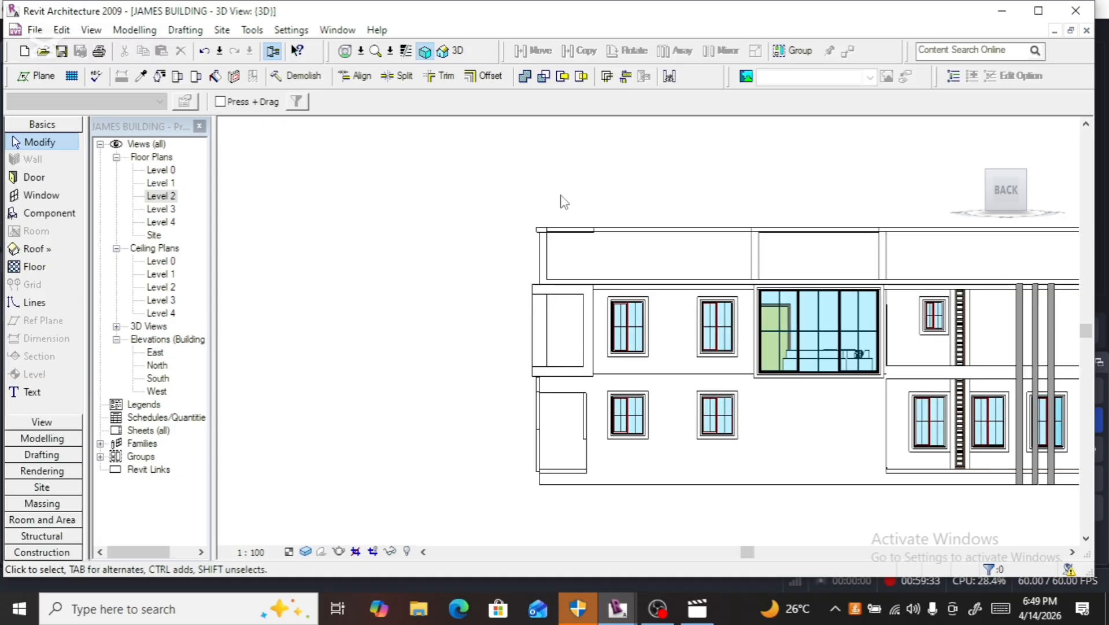
Step: Examine the back corner balcony's reworked frame and its corner junction from the back corner and from the home view
scroll(564, 202, down, 3)
mouse_move(989, 148)
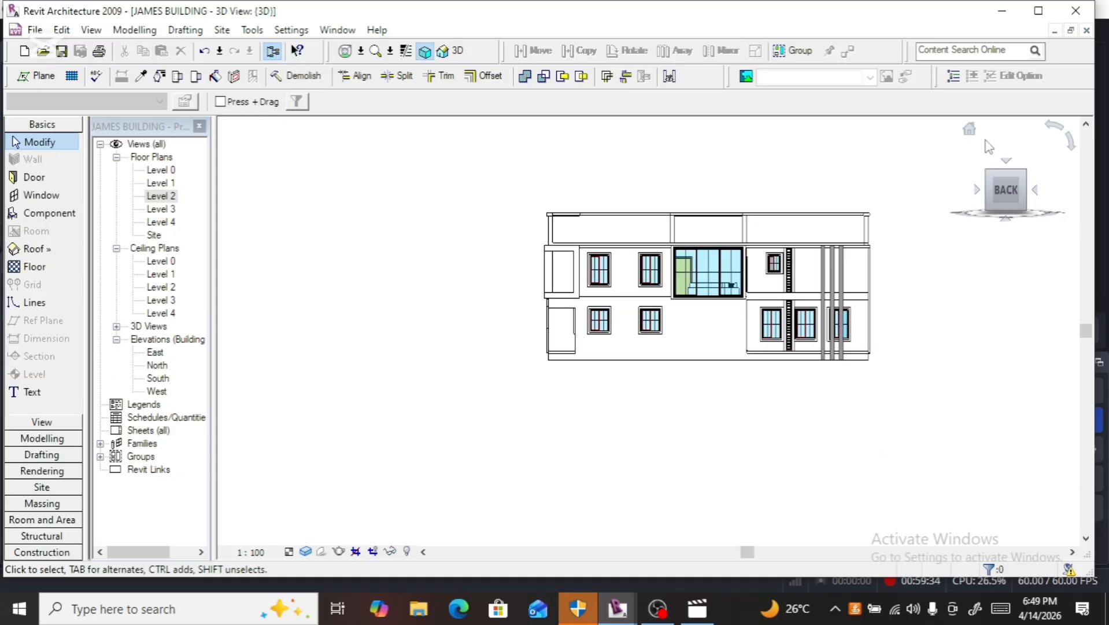
click(991, 198)
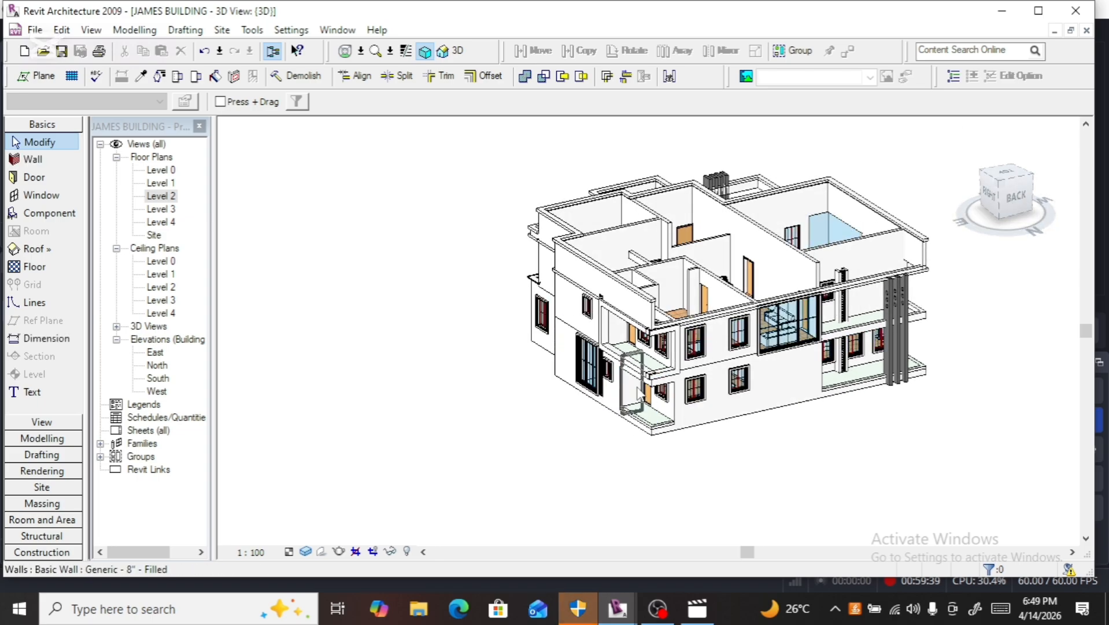
scroll(640, 395, up, 5)
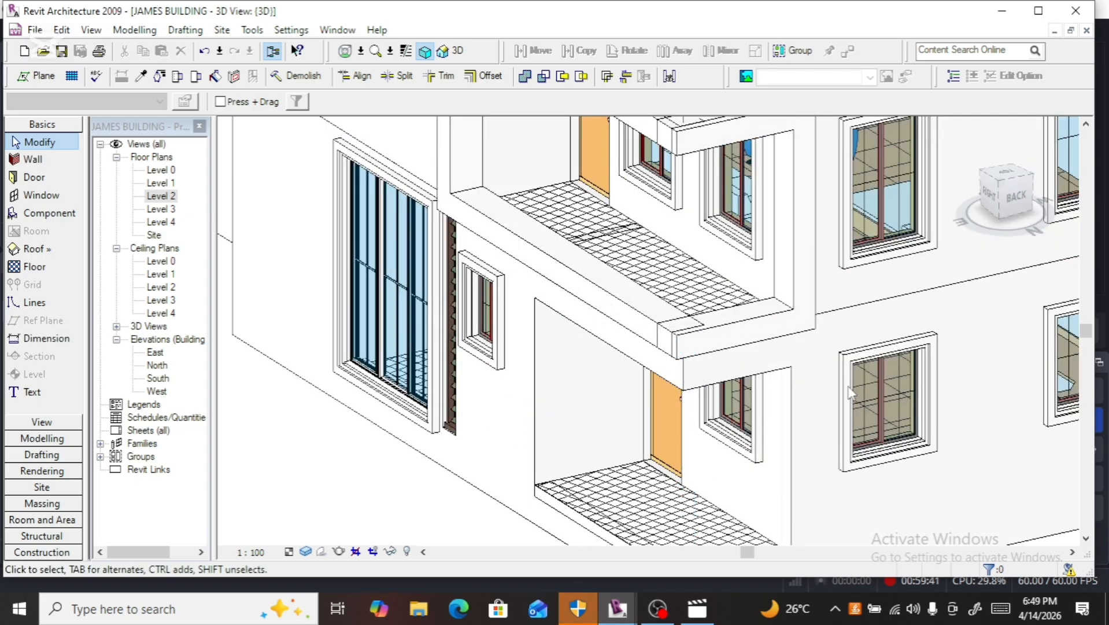
scroll(867, 356, up, 4)
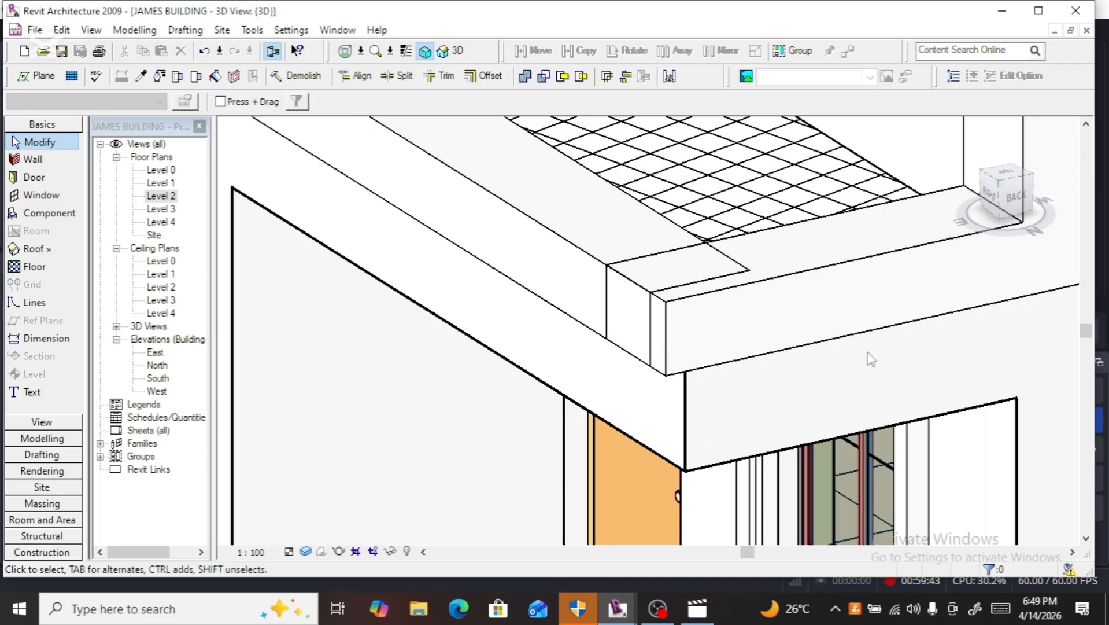
scroll(798, 322, down, 3)
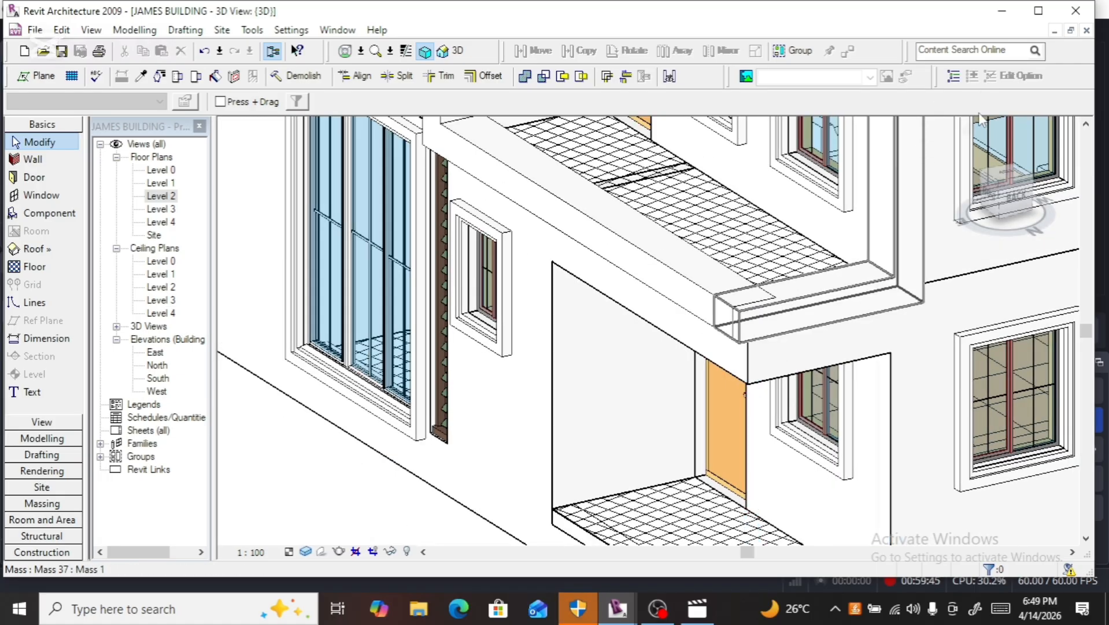
click(970, 130)
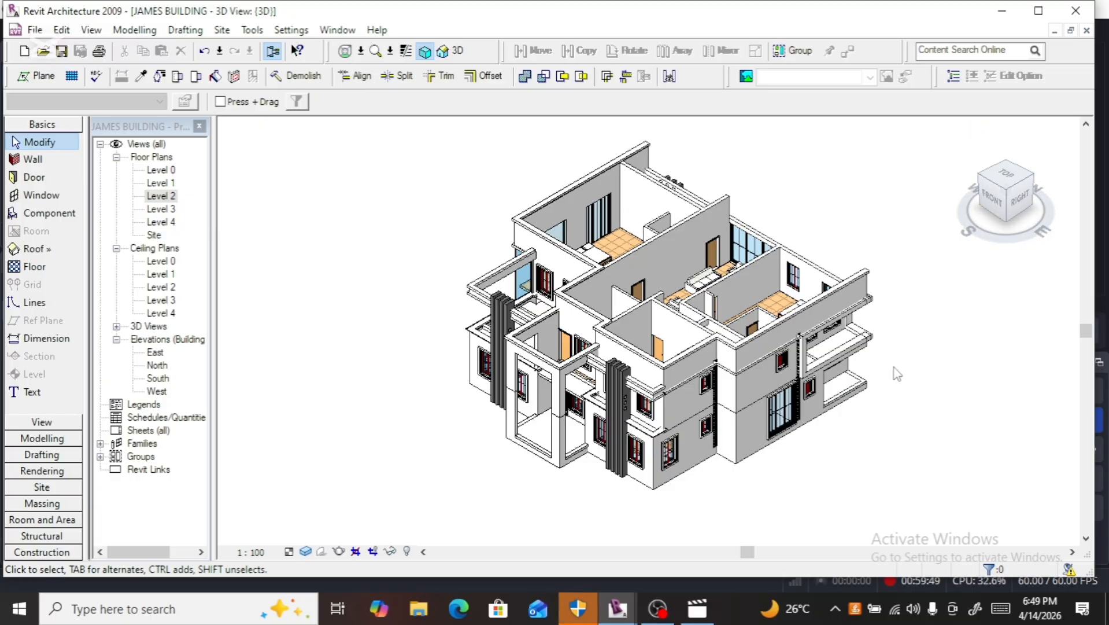
scroll(876, 357, up, 5)
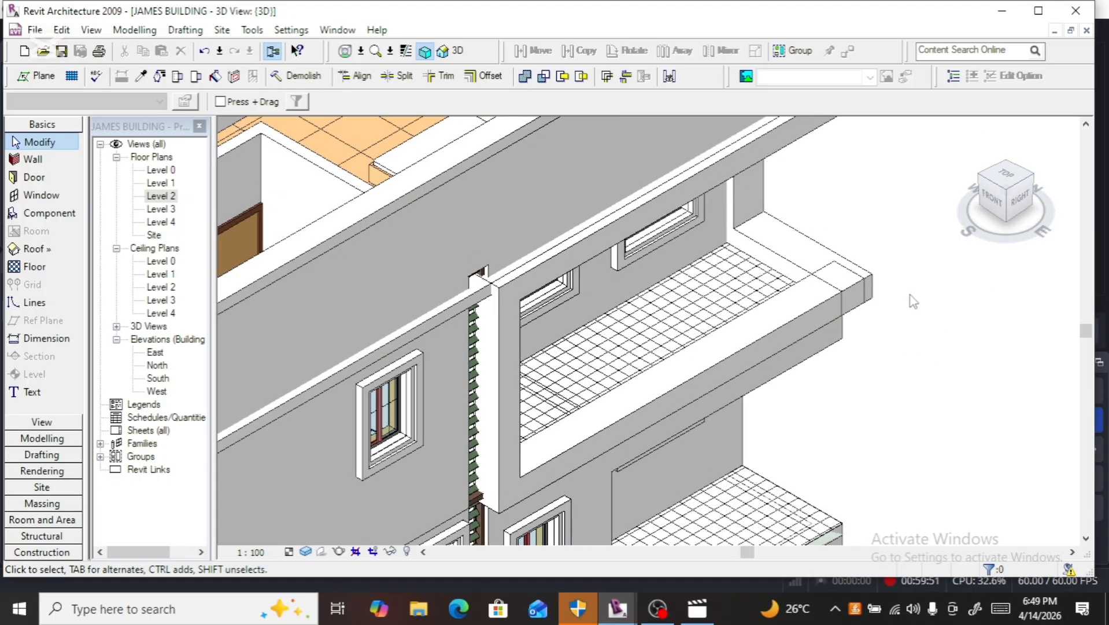
scroll(923, 260, down, 6)
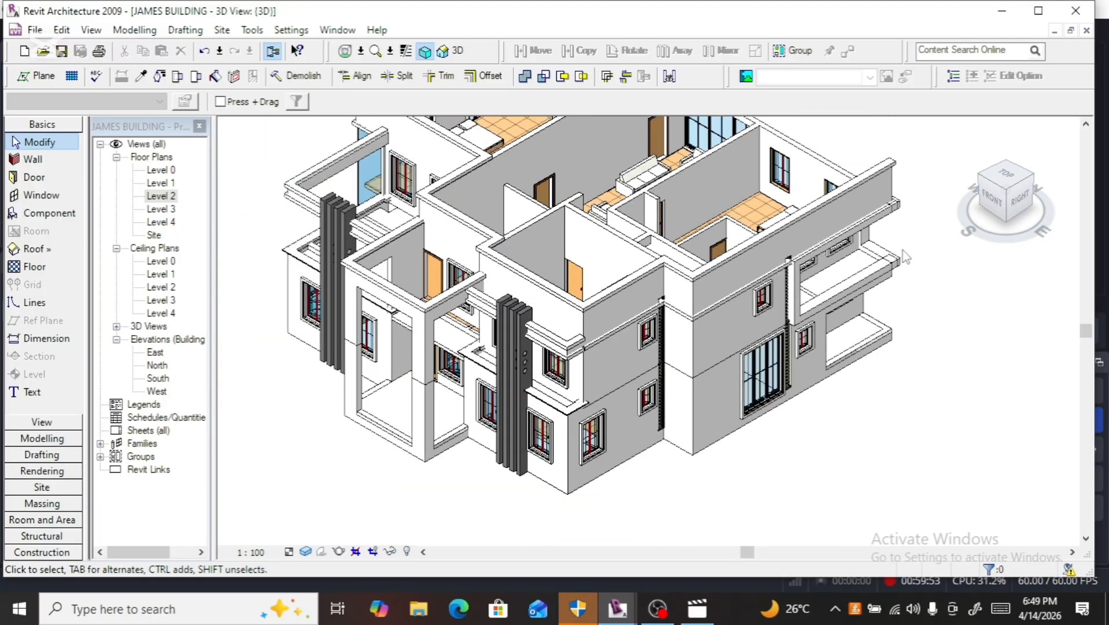
scroll(905, 255, down, 2)
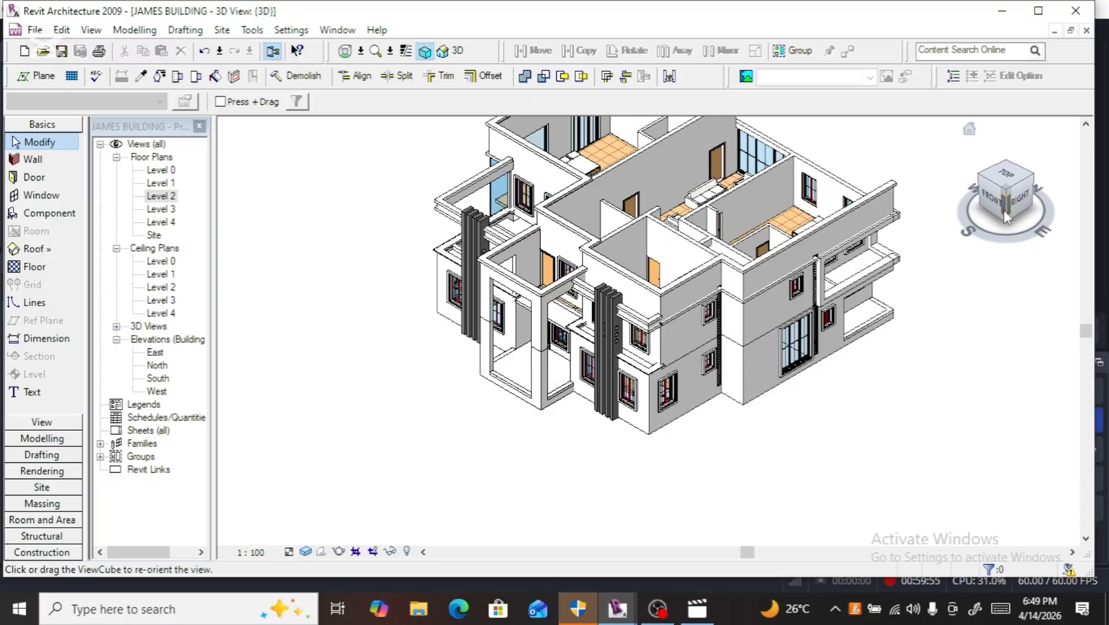
Step: Orbit the 3D view around the building's right side to examine the balcony frames with the whole building
click(1007, 217)
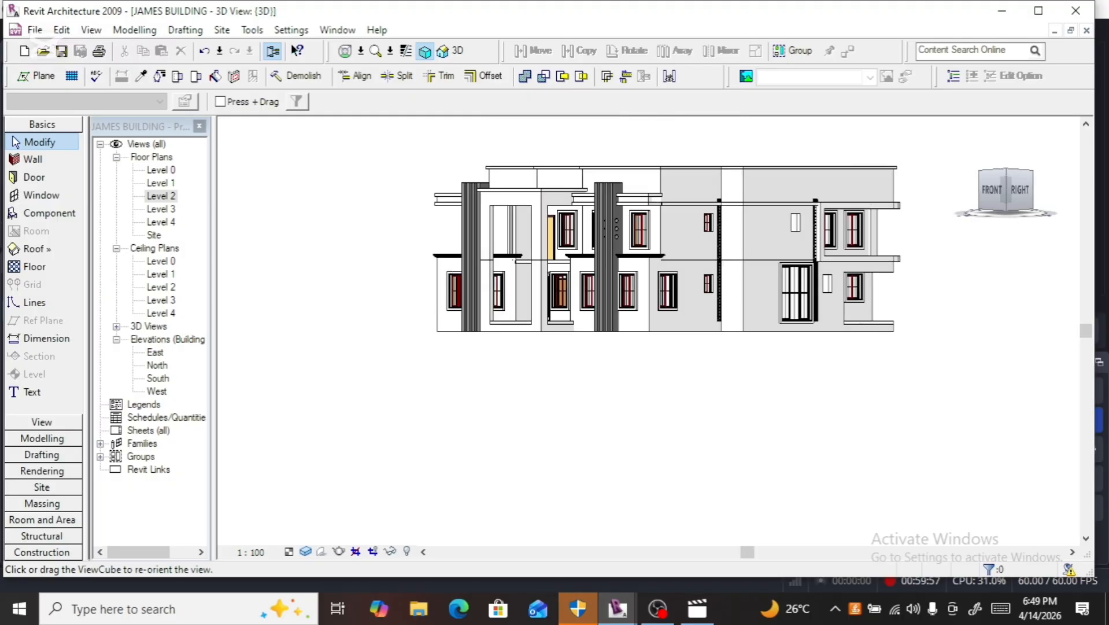
mouse_move(1007, 200)
mouse_down()
mouse_move(1008, 230)
mouse_move(977, 227)
mouse_move(980, 217)
mouse_up()
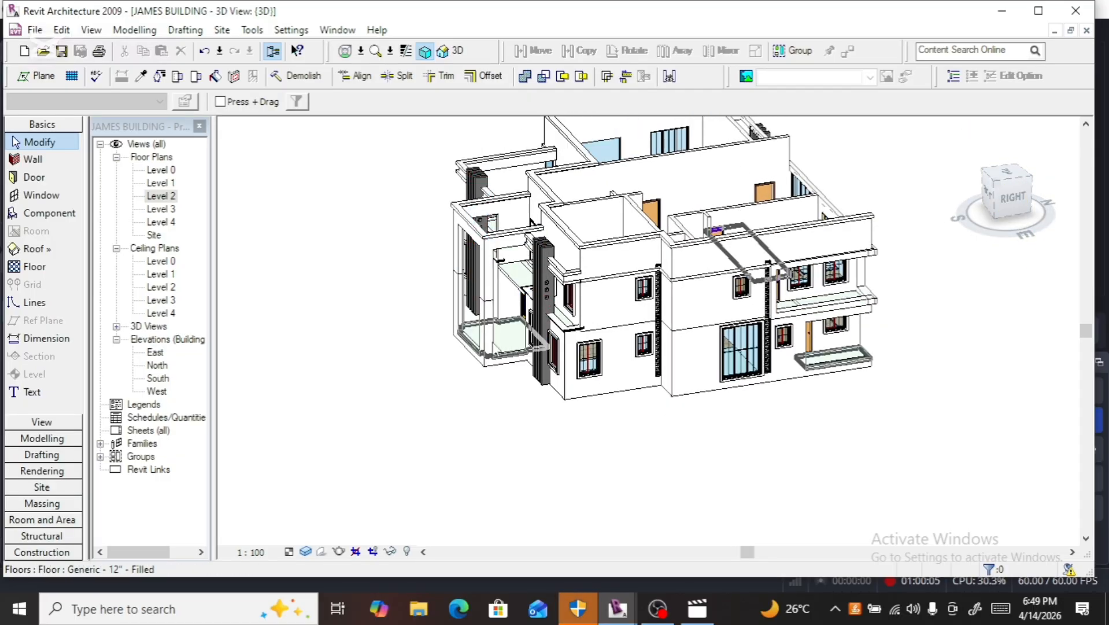
scroll(443, 348, up, 3)
scroll(356, 314, down, 1)
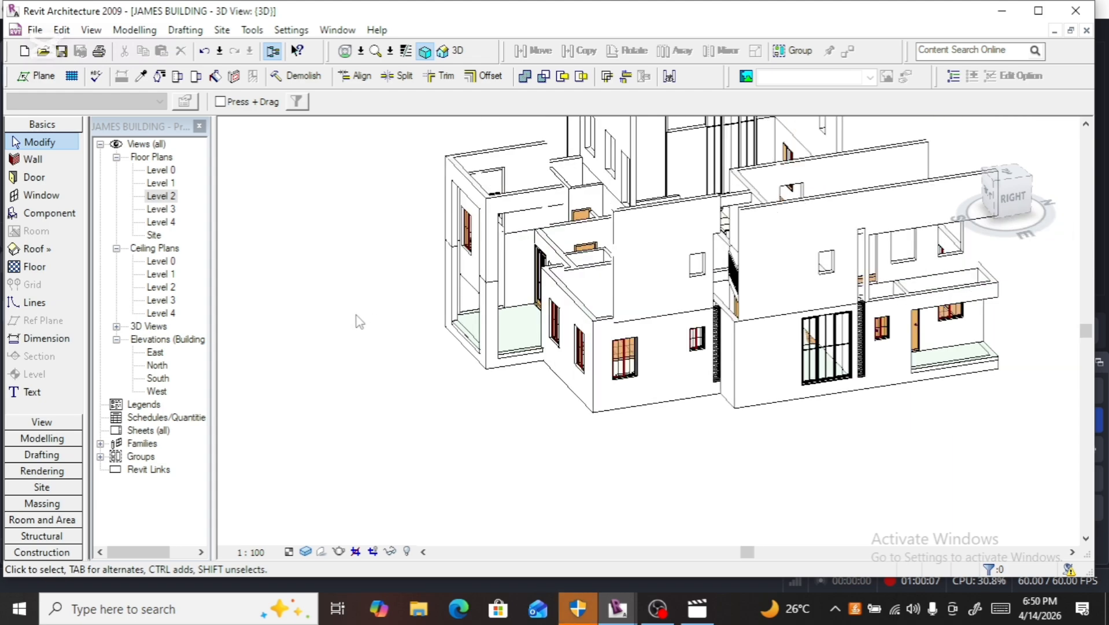
scroll(358, 322, down, 2)
scroll(263, 322, down, 3)
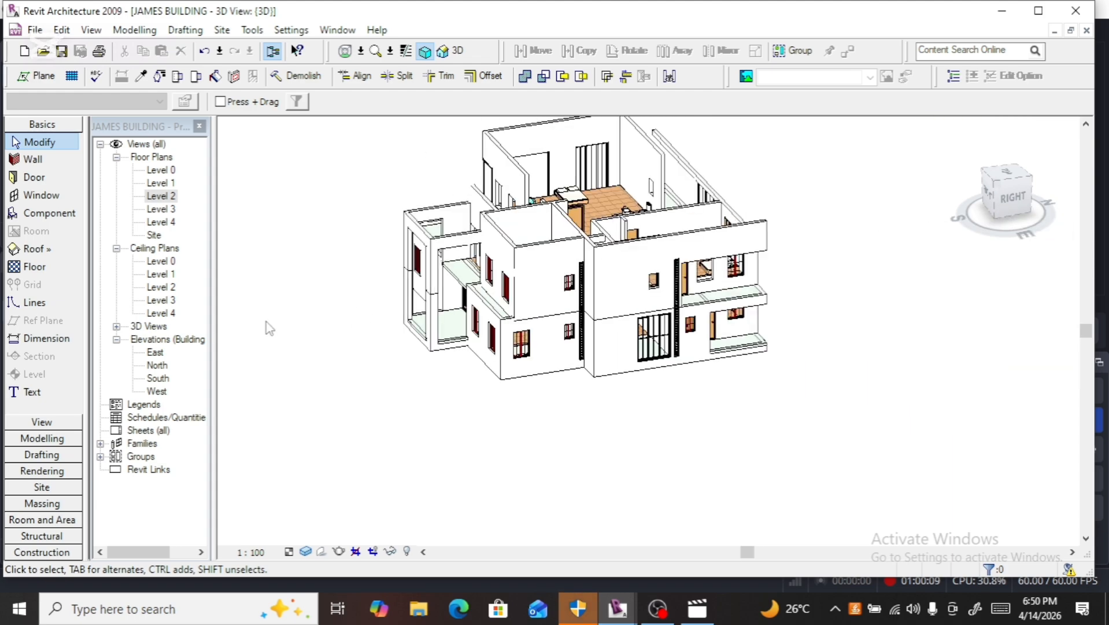
scroll(487, 149, up, 1)
scroll(510, 177, up, 2)
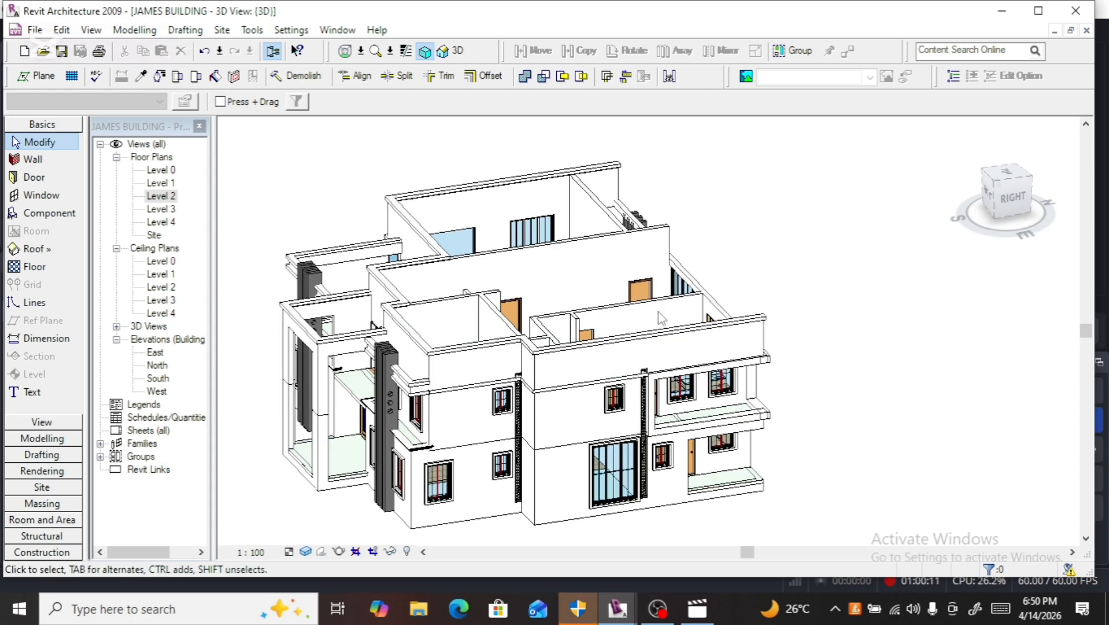
click(997, 201)
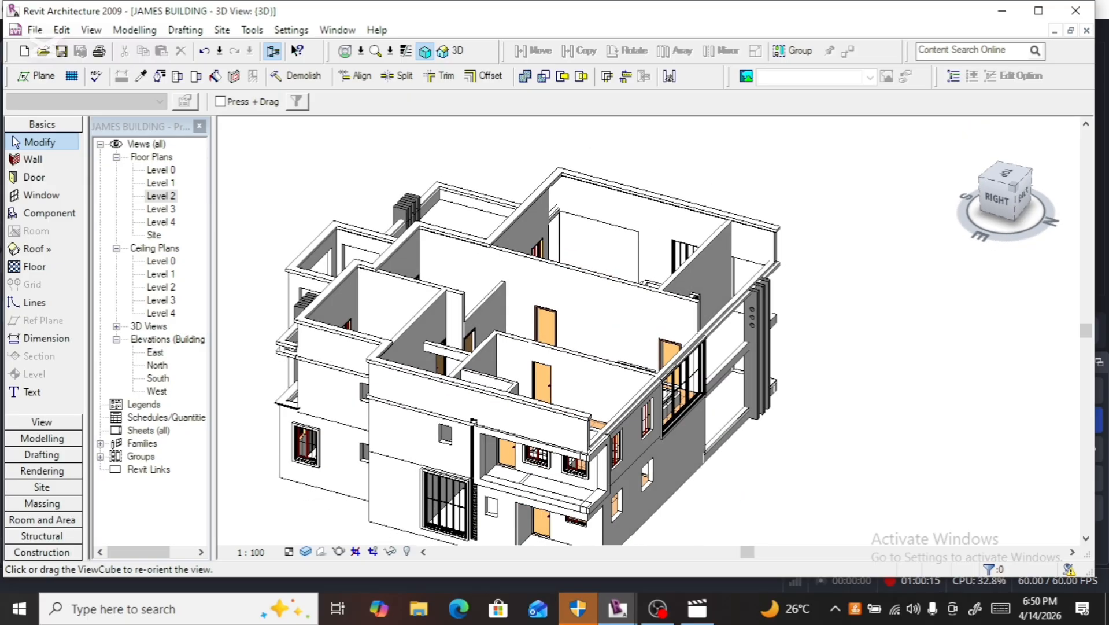